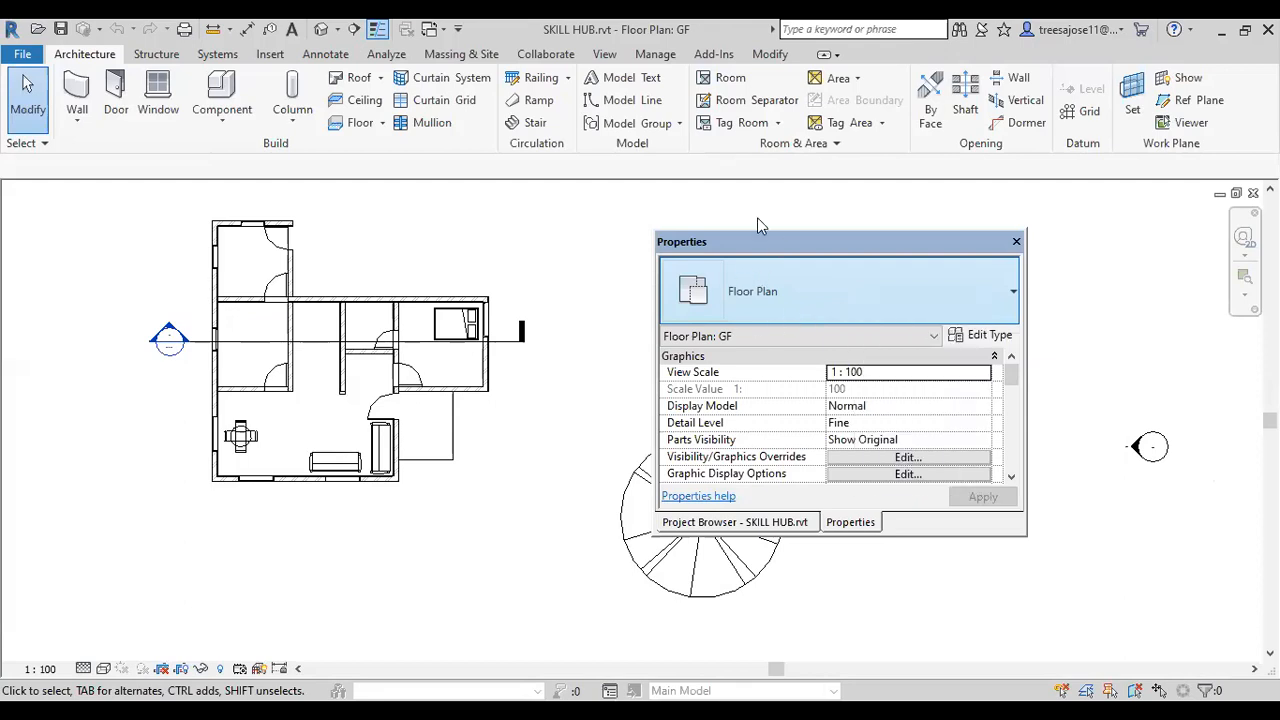
- Create a rectangular callout around the entrance door beside the sofa in the GF floor plan
scroll(394, 418, up, 3)
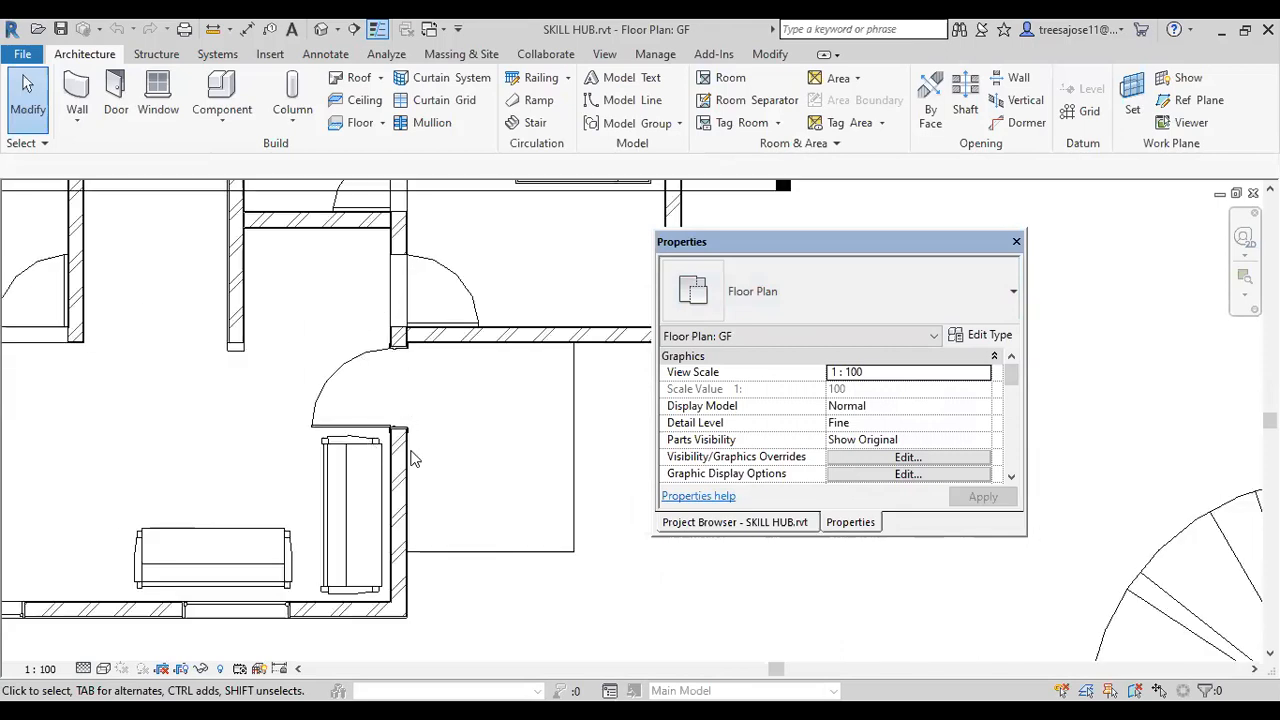
scroll(386, 356, down, 2)
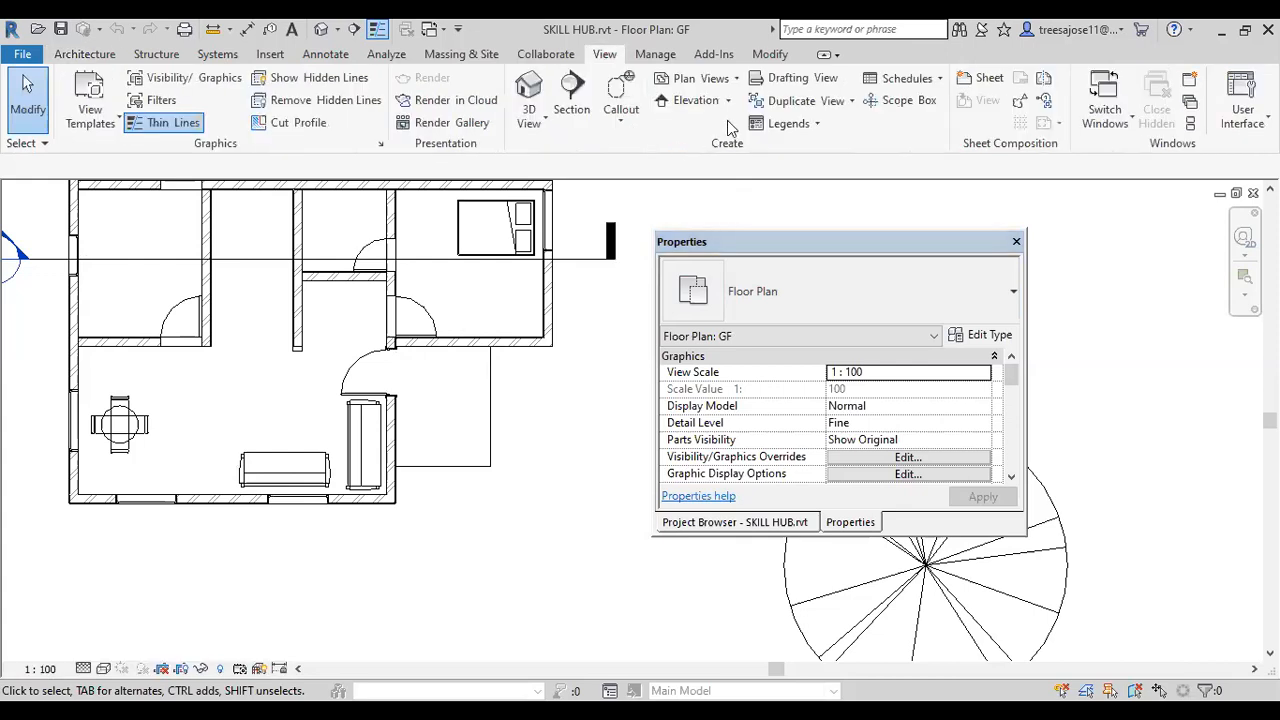
click(624, 121)
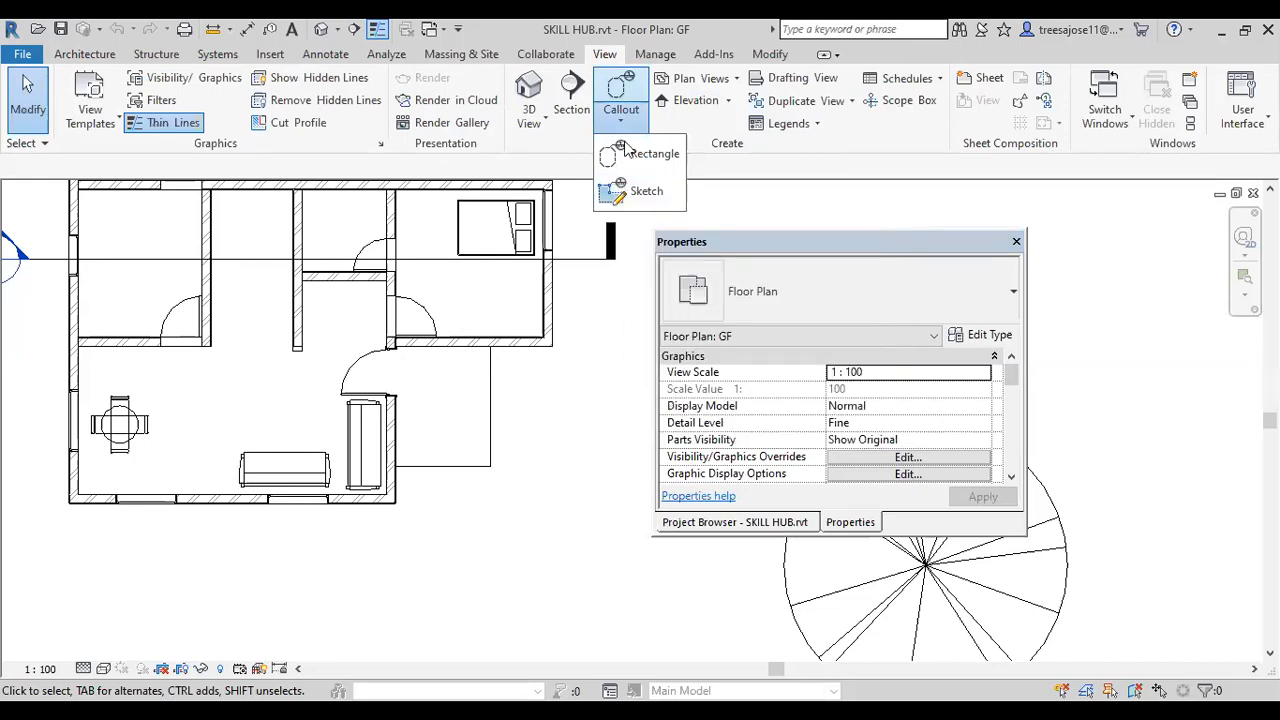
click(645, 160)
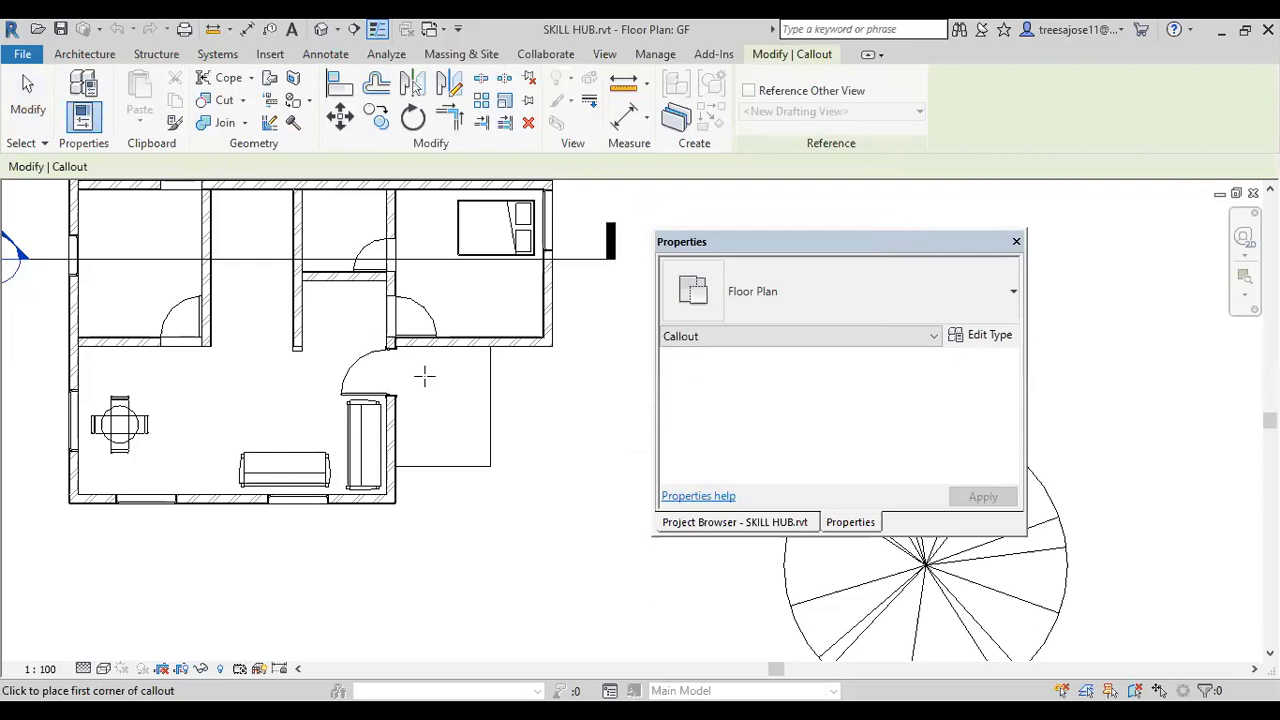
click(368, 334)
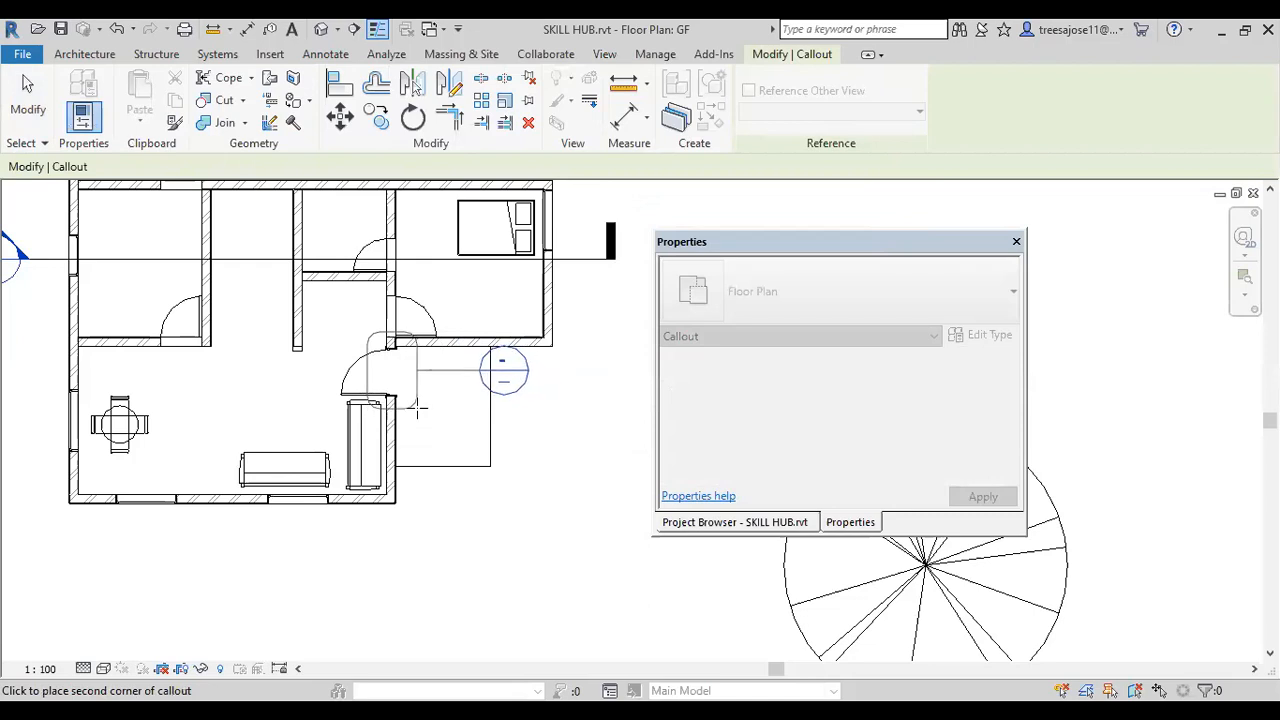
click(443, 432)
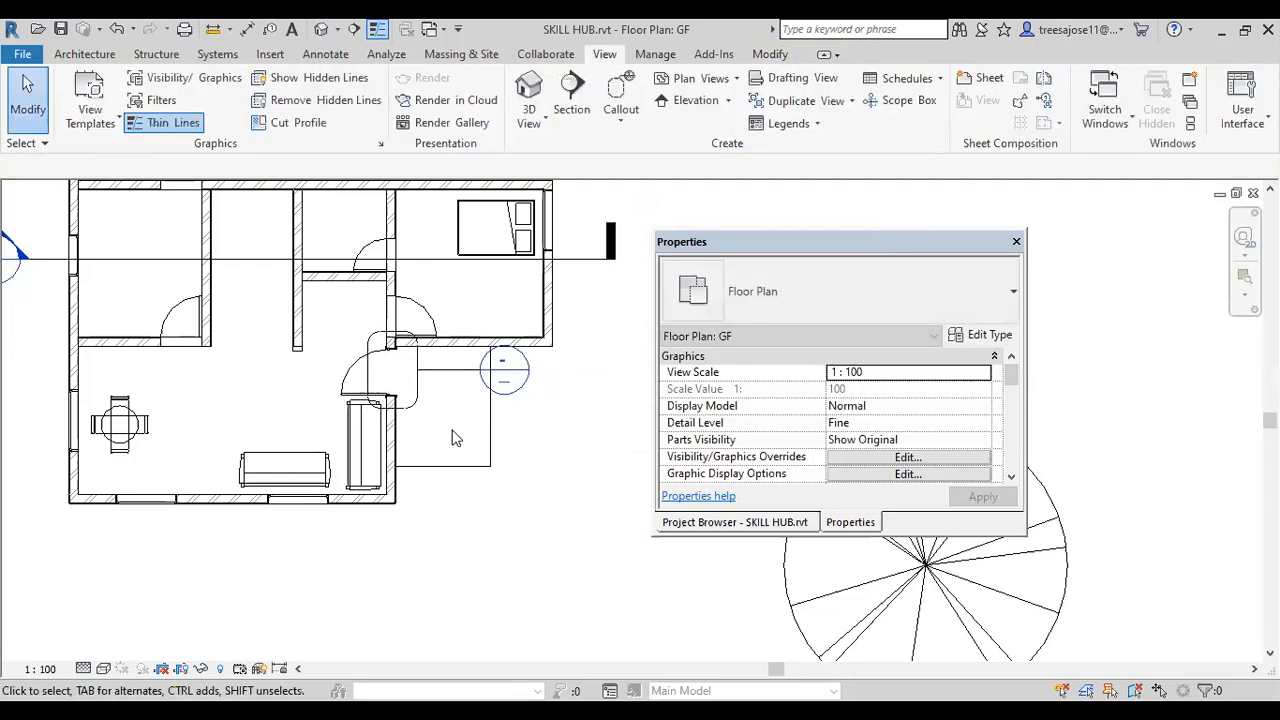
- Open the GF - Callout 1 floor plan view and set its detail level to Fine
click(736, 522)
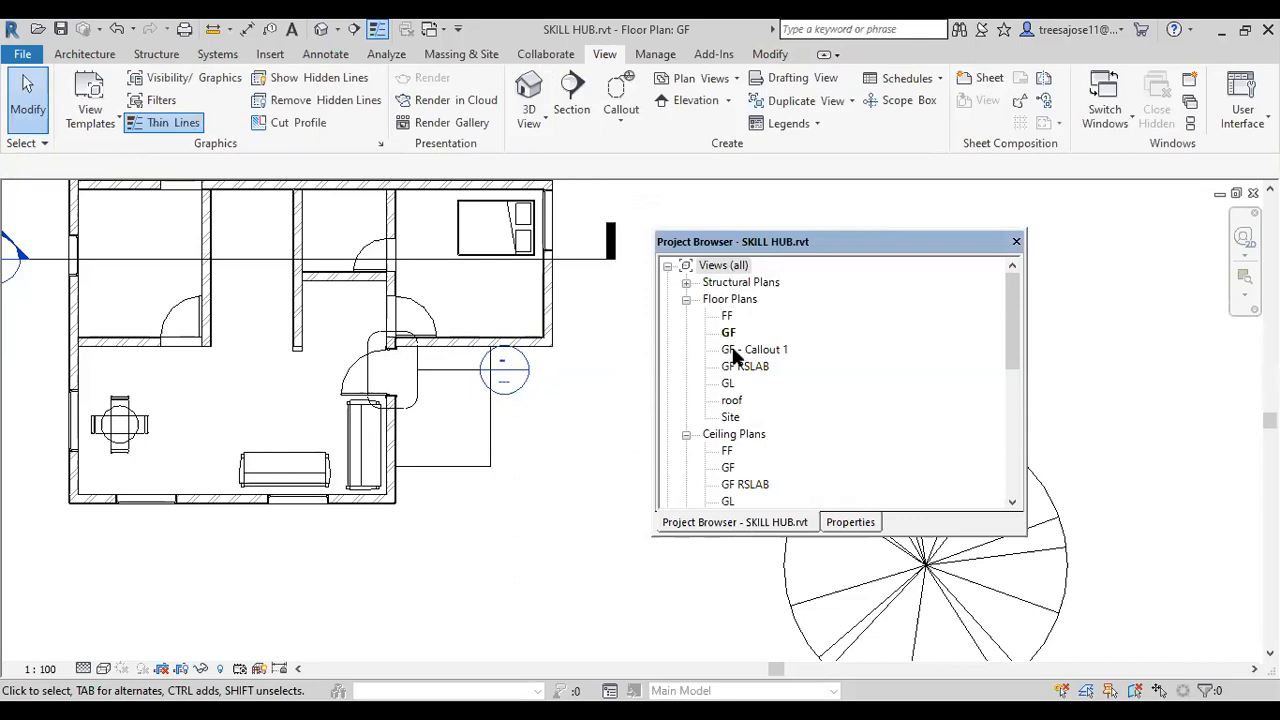
double_click(750, 349)
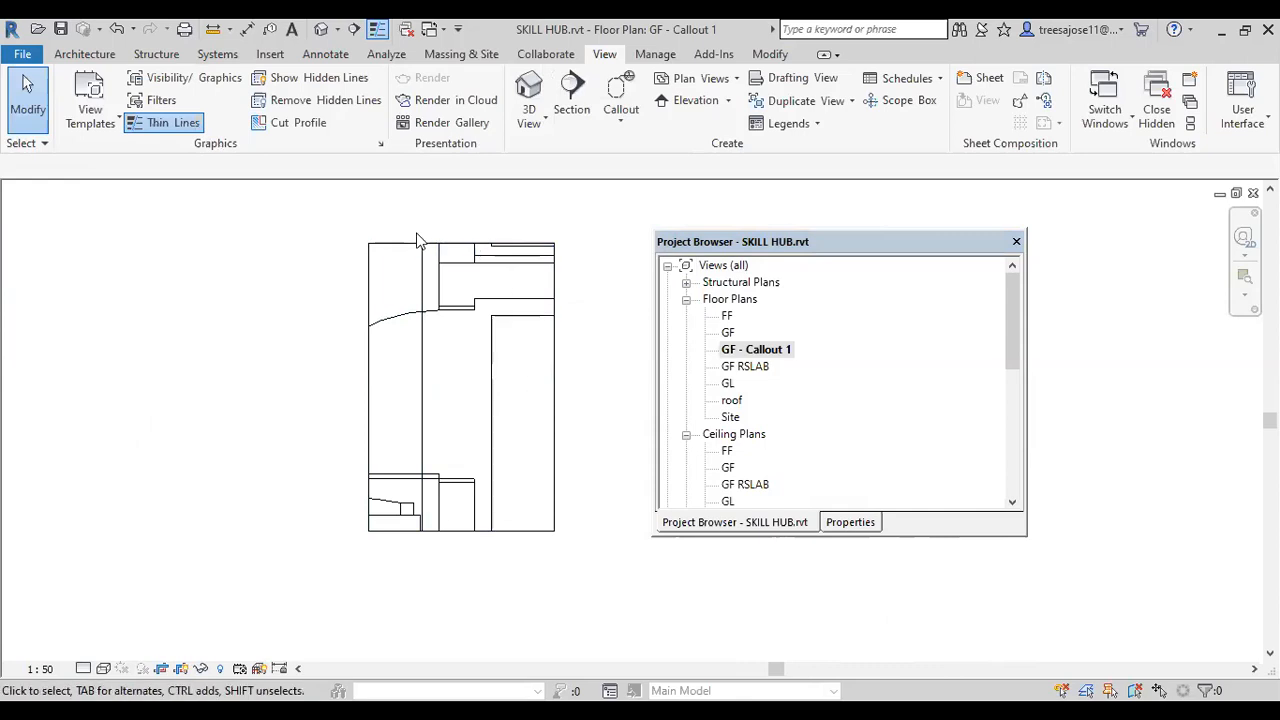
click(555, 436)
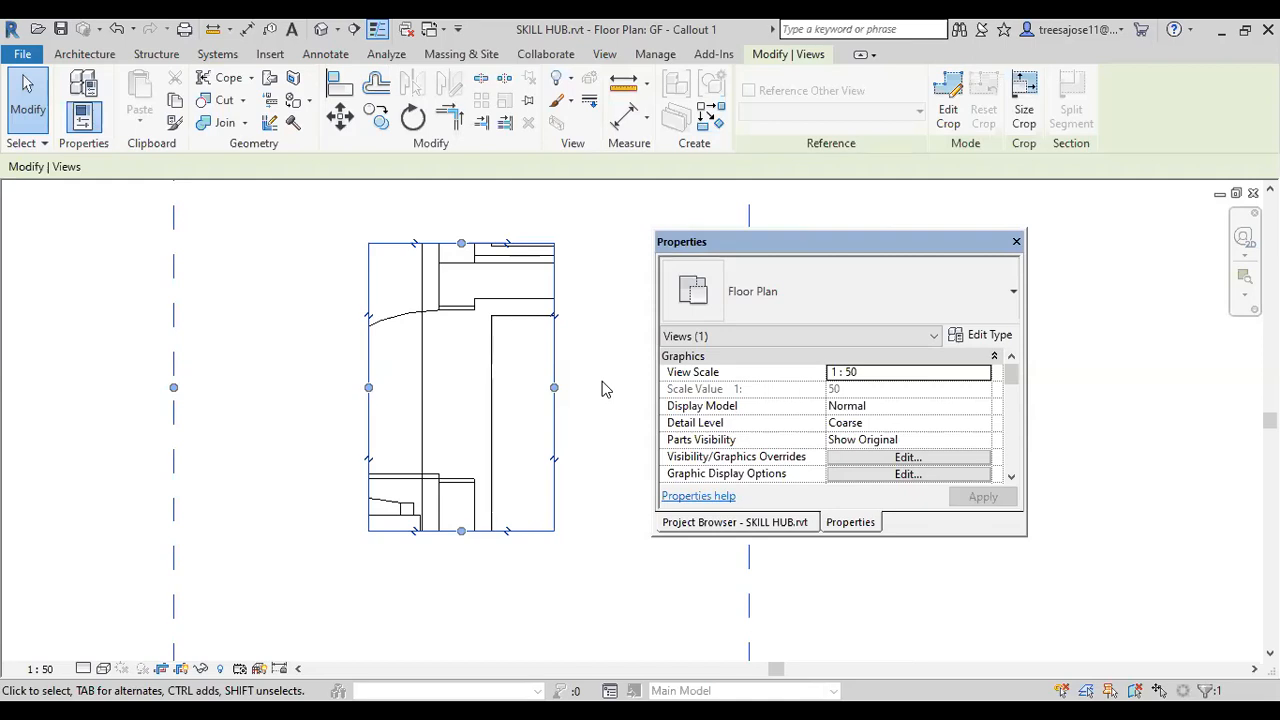
click(83, 669)
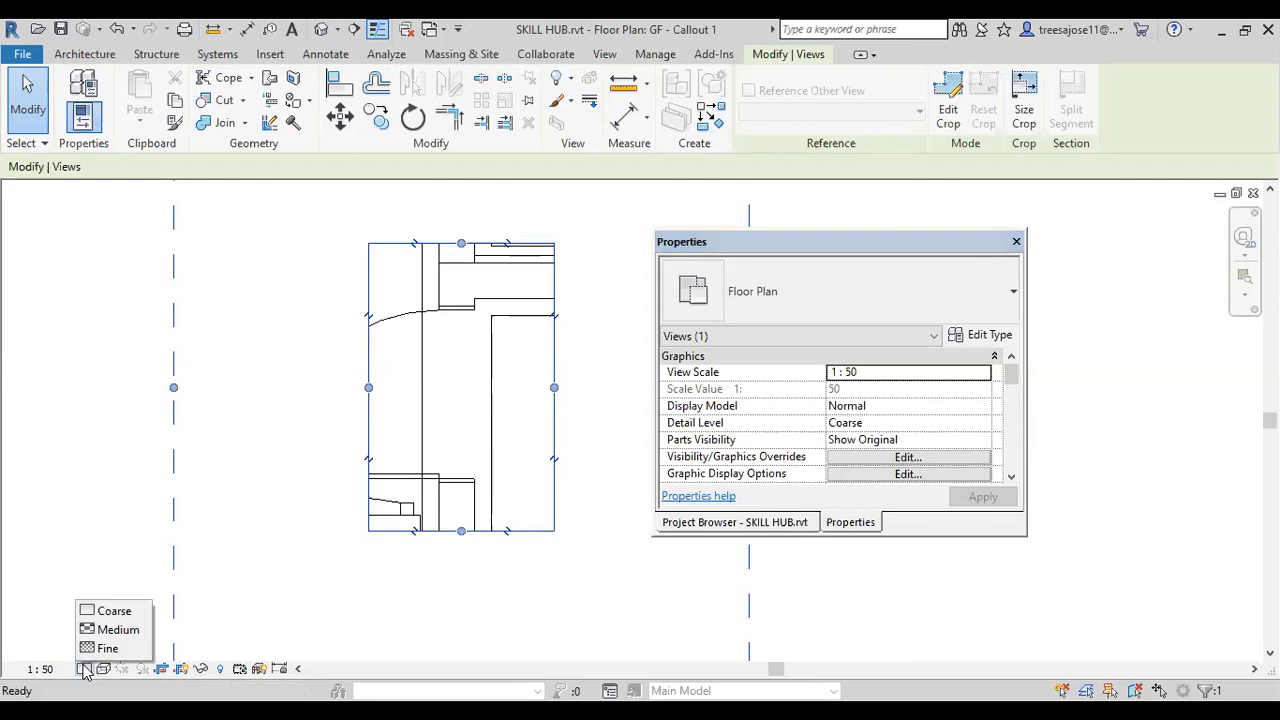
click(112, 629)
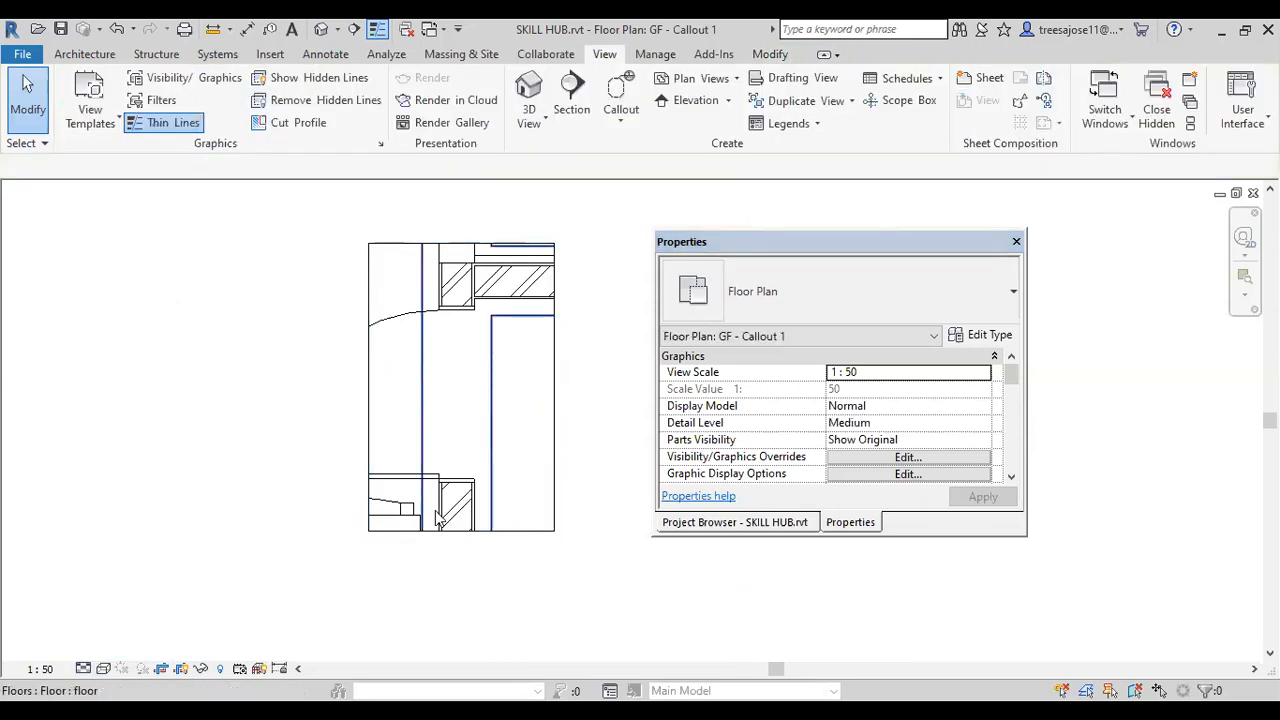
click(83, 669)
click(106, 649)
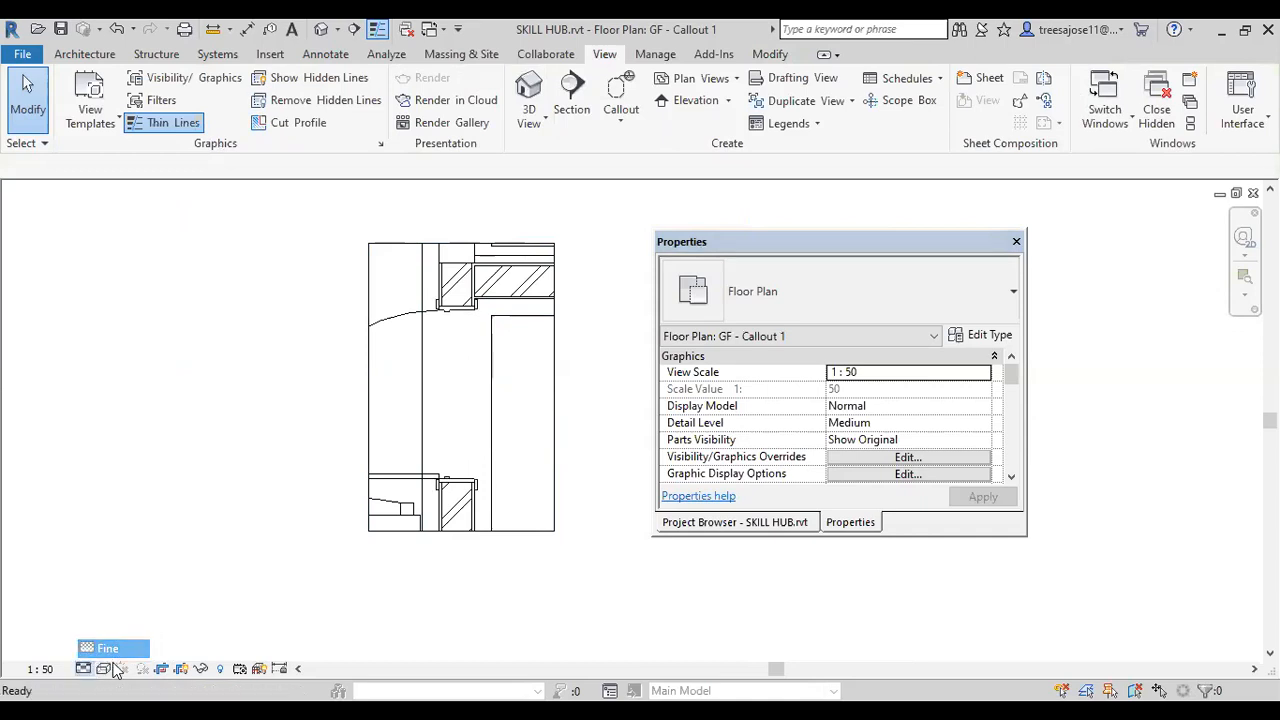
scroll(446, 317, up, 3)
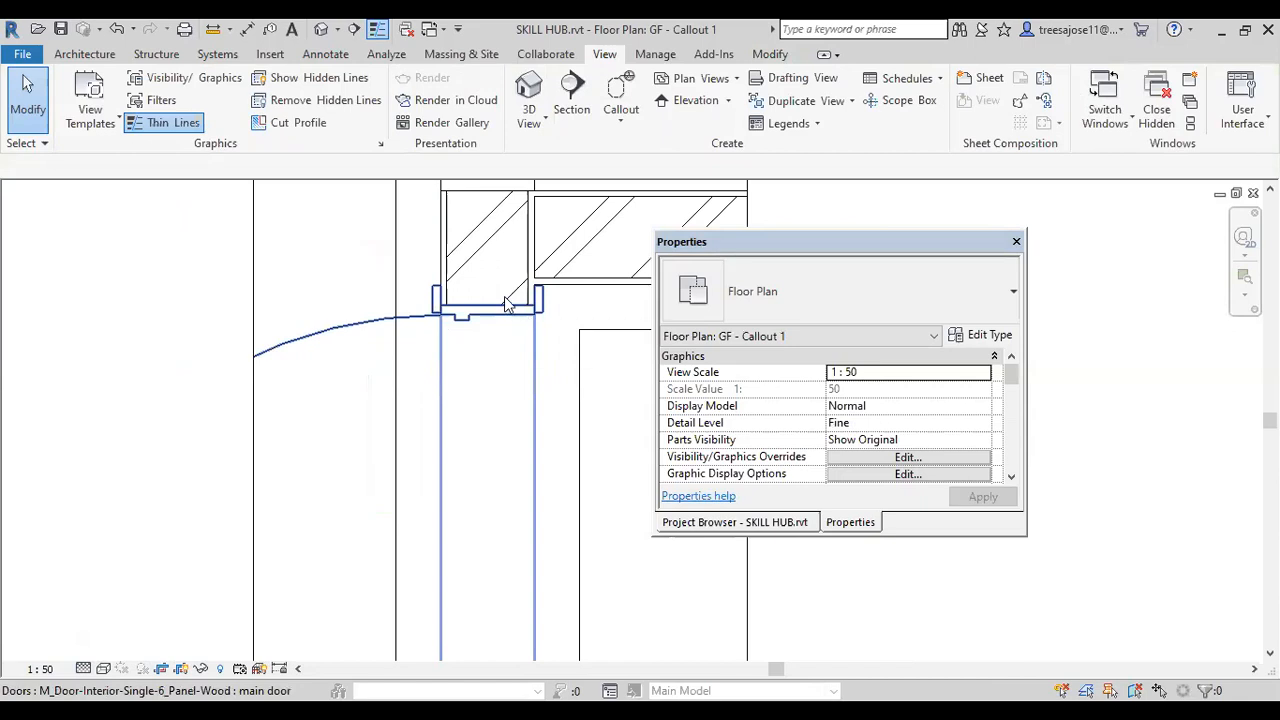
scroll(480, 320, down, 2)
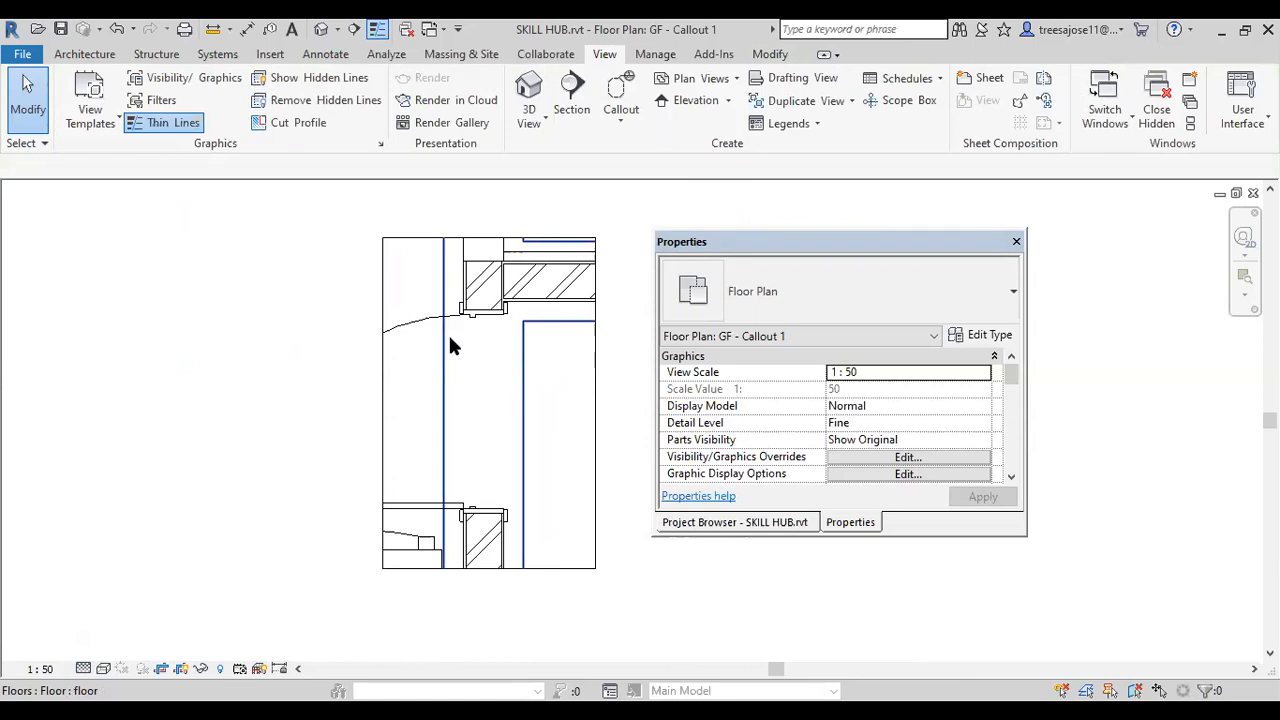
scroll(274, 389, down, 2)
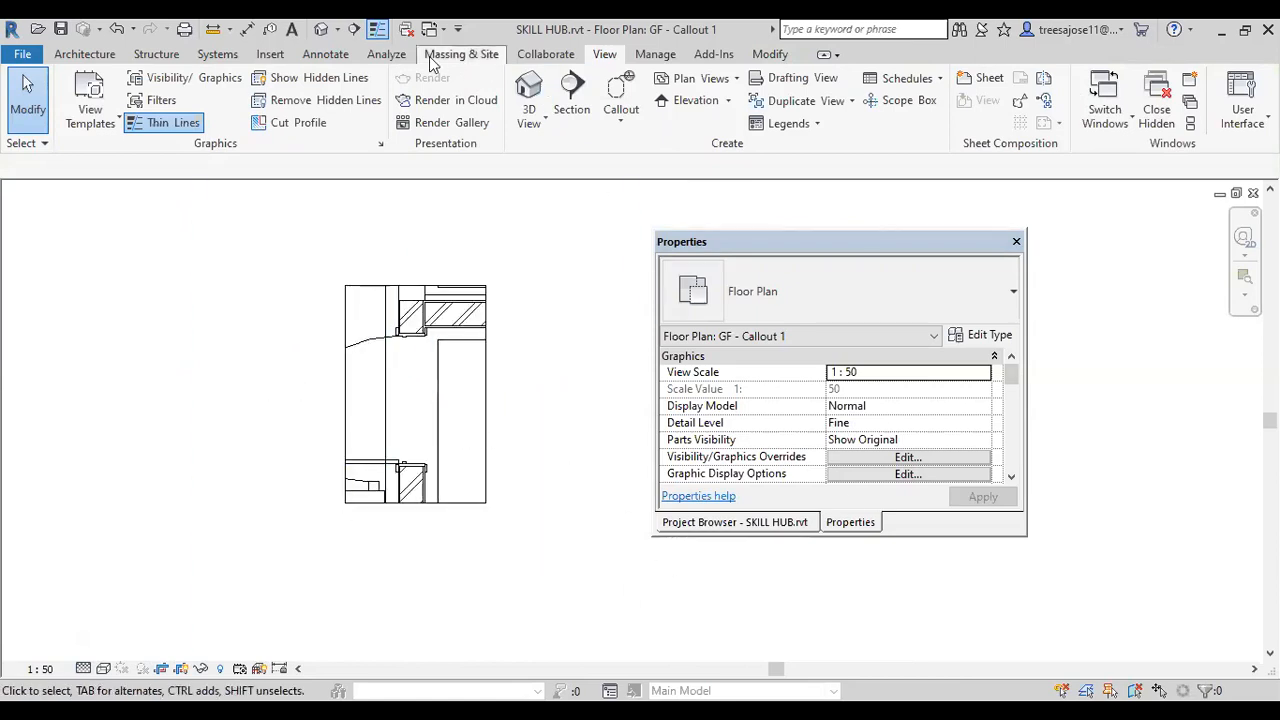
- Add the text note "gg" to the callout view and move it just outside the right edge of the crop region
click(325, 54)
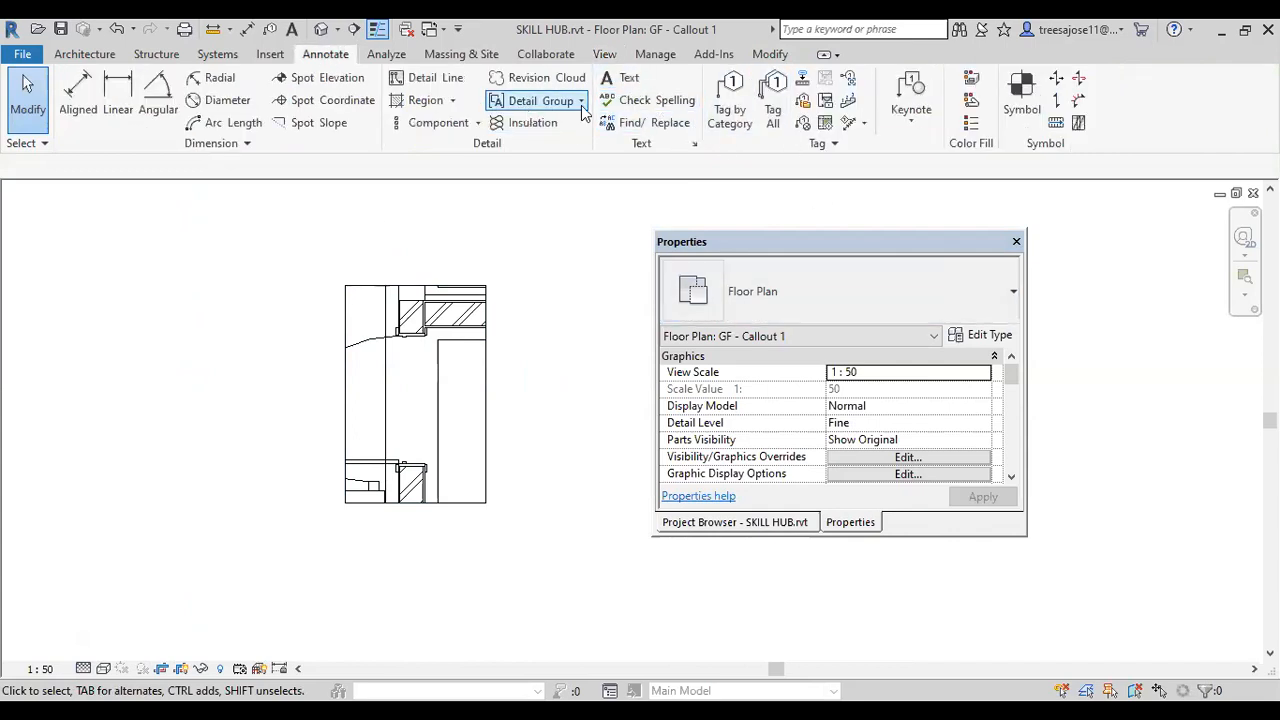
click(622, 78)
scroll(483, 322, up, 1)
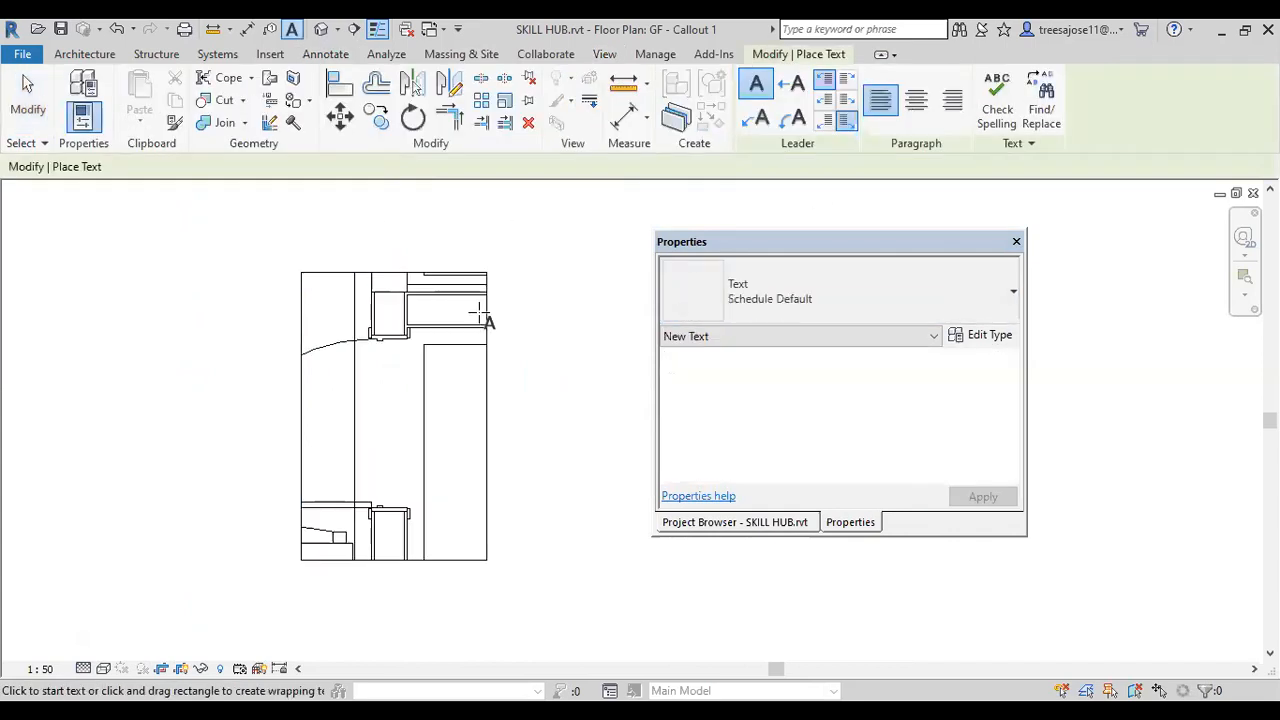
click(478, 312)
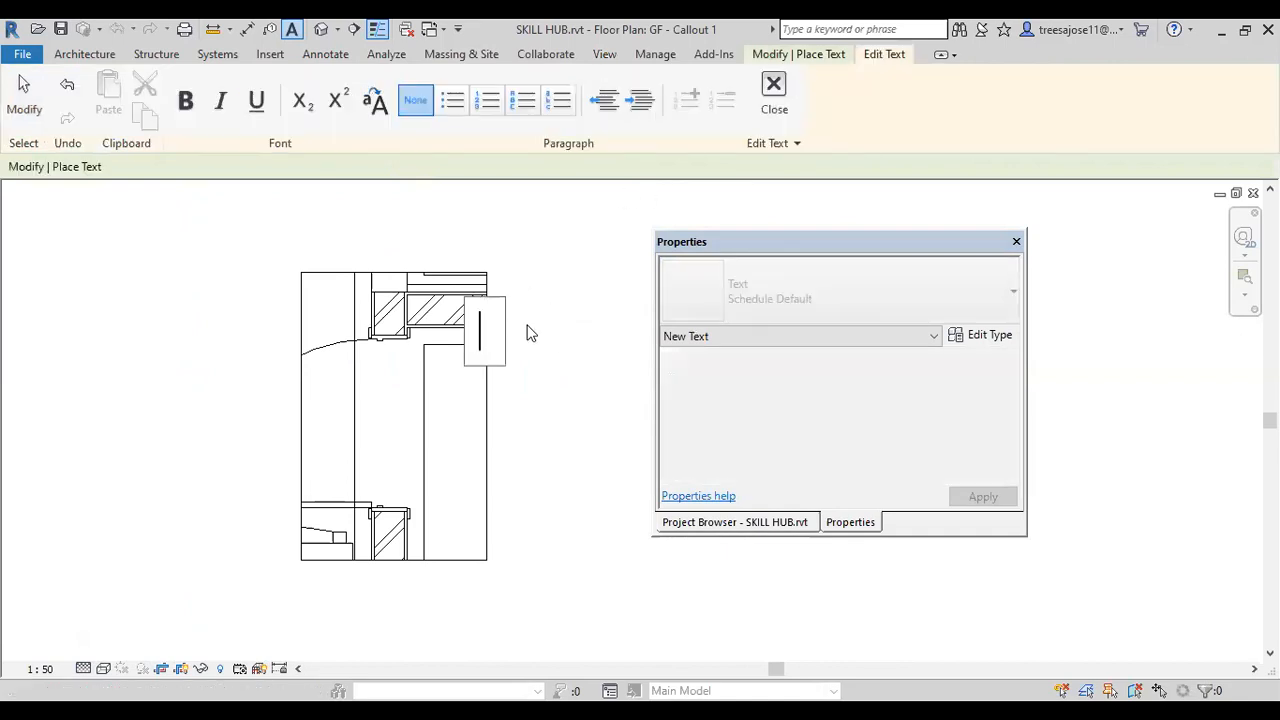
text(gg)
click(612, 298)
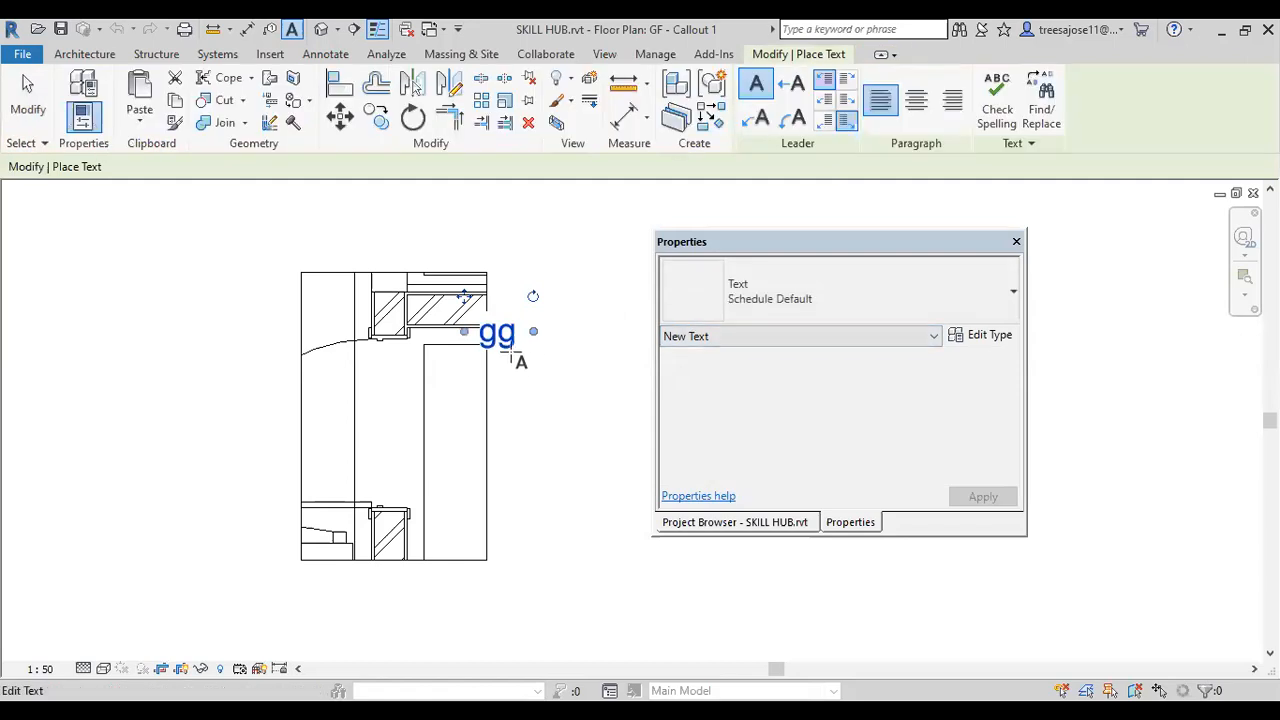
drag(466, 299, 538, 287)
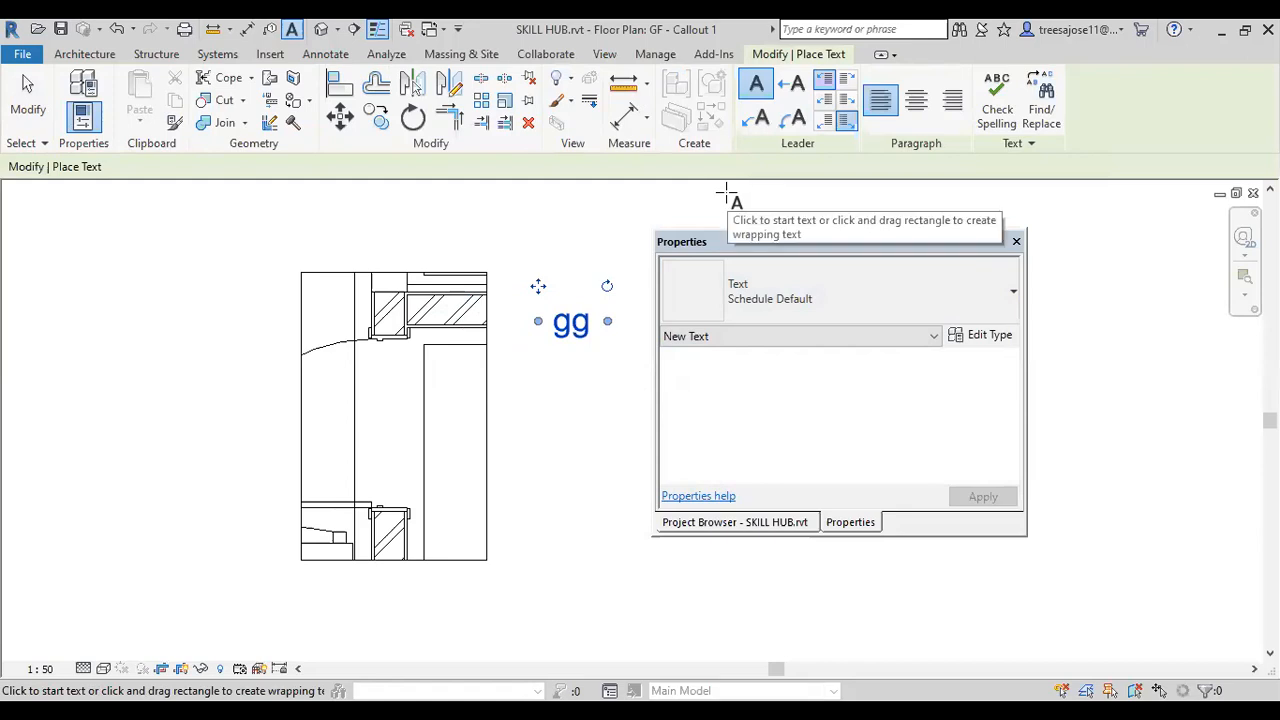
- Open the Section 1 building section view, showing the sloped roof area up close
click(757, 526)
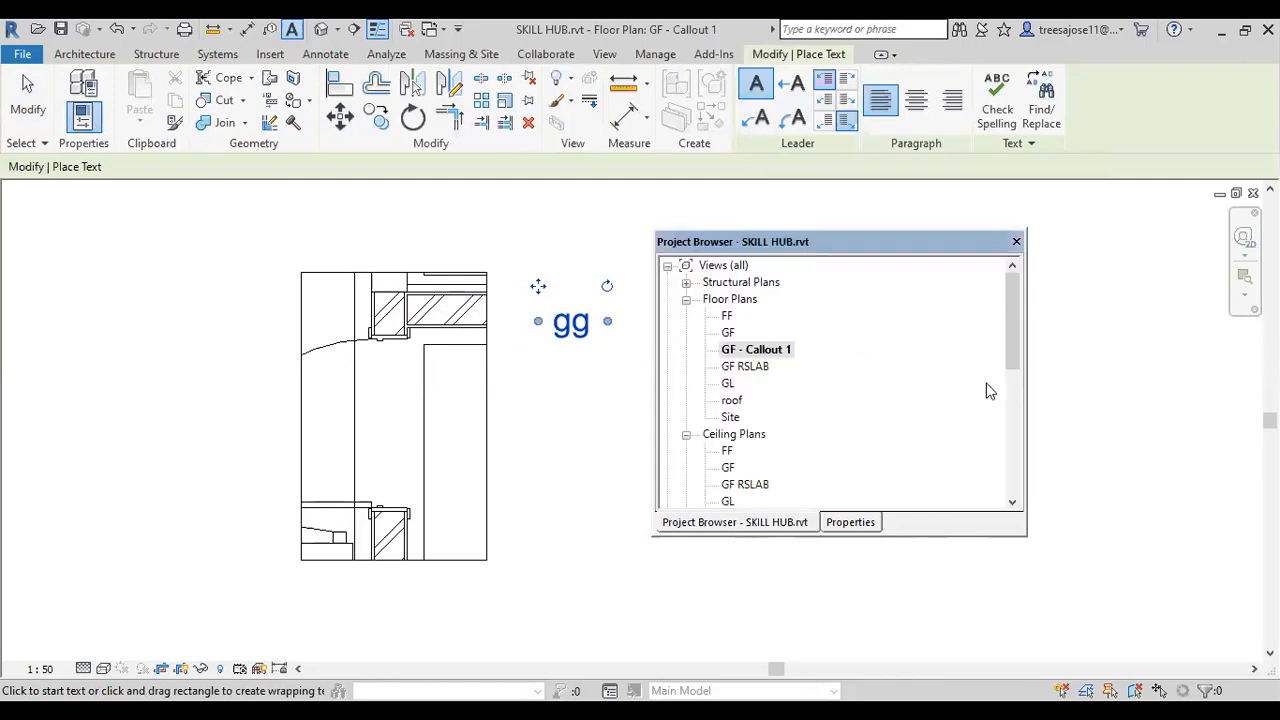
drag(1012, 343, 954, 434)
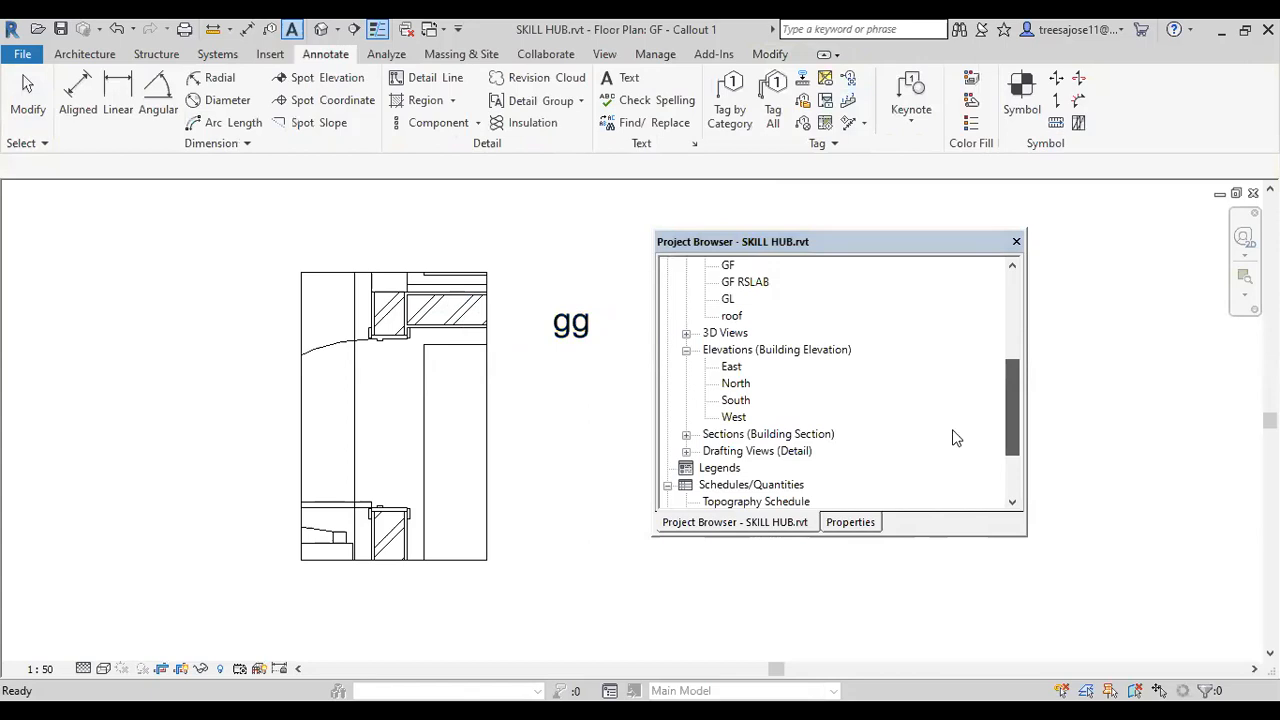
click(686, 436)
double_click(736, 452)
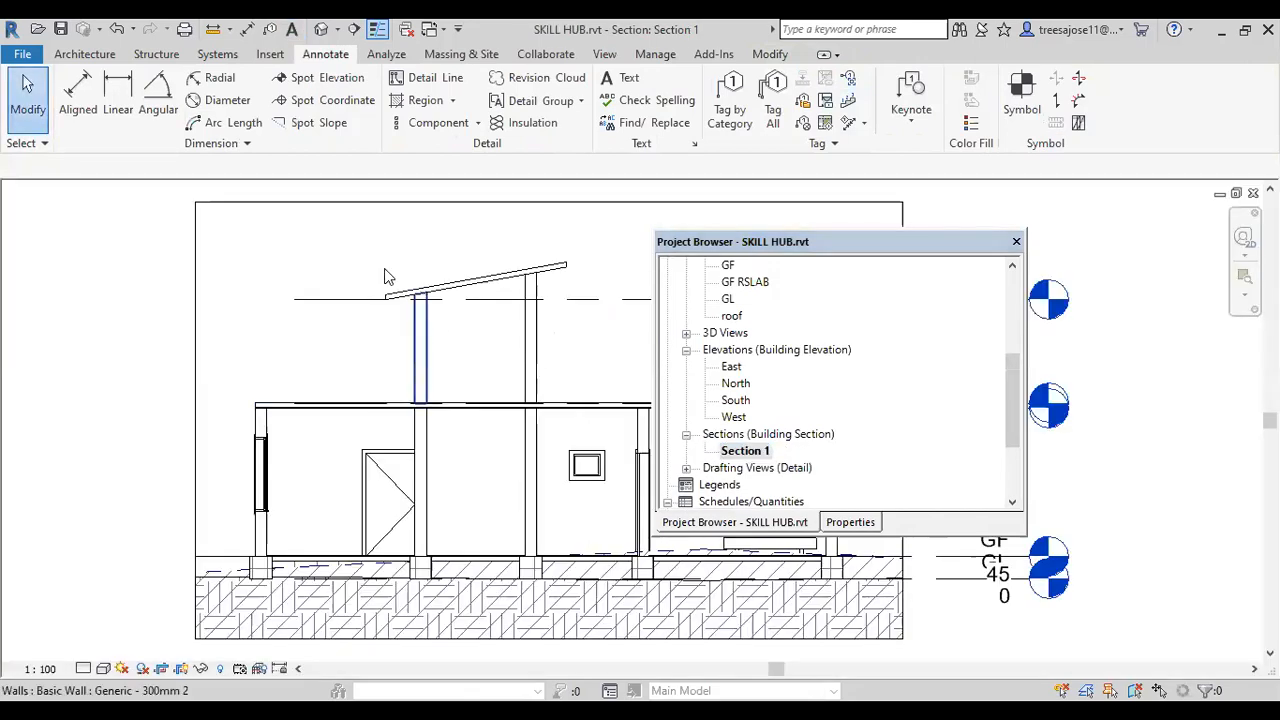
scroll(425, 277, up, 2)
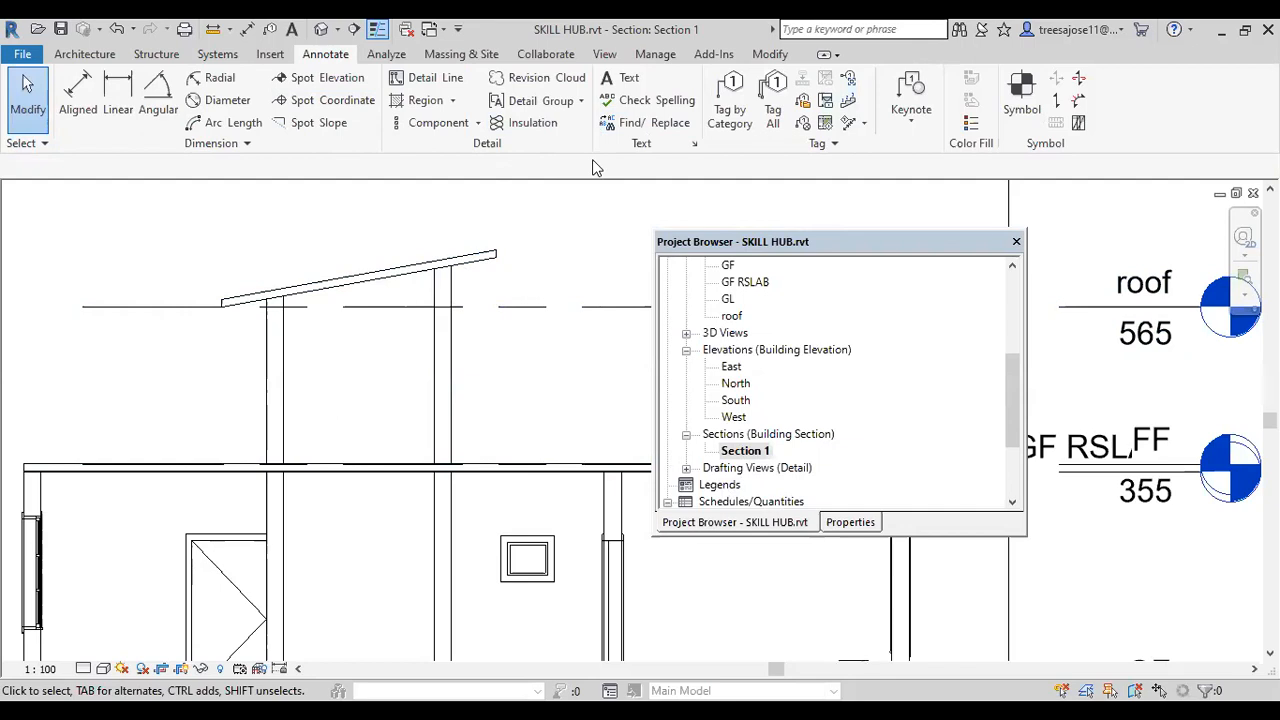
click(604, 54)
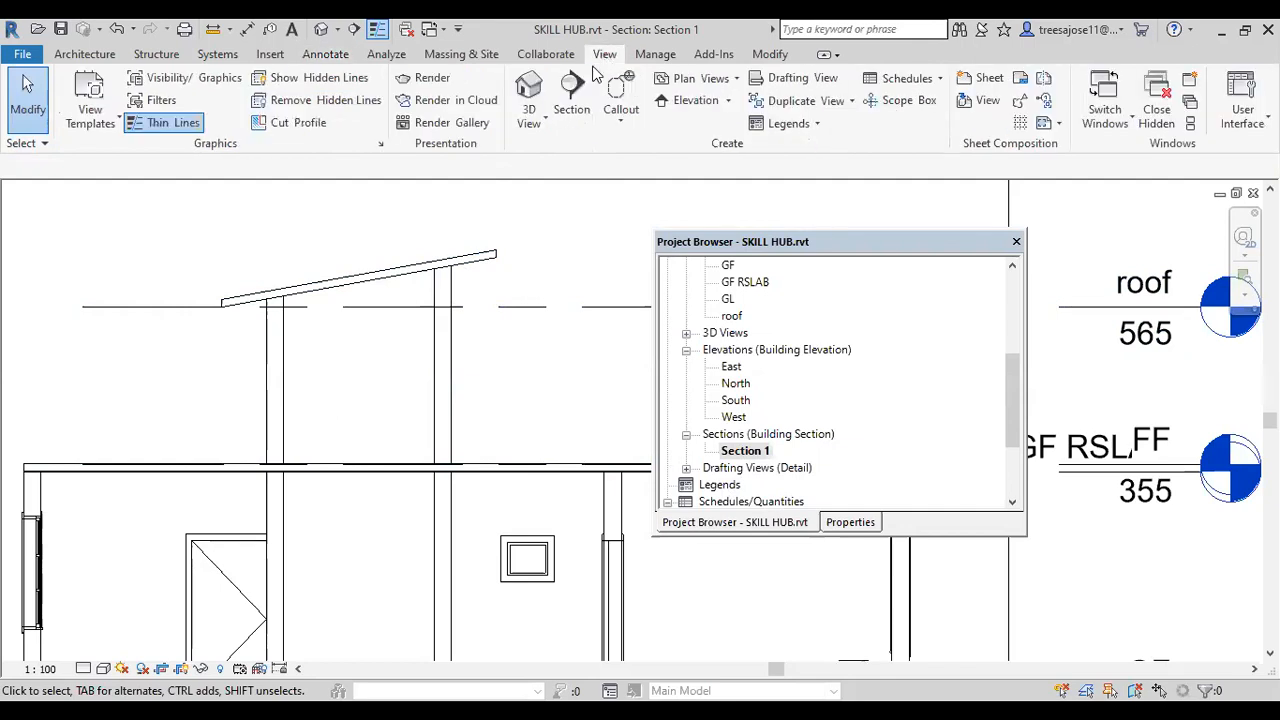
click(616, 122)
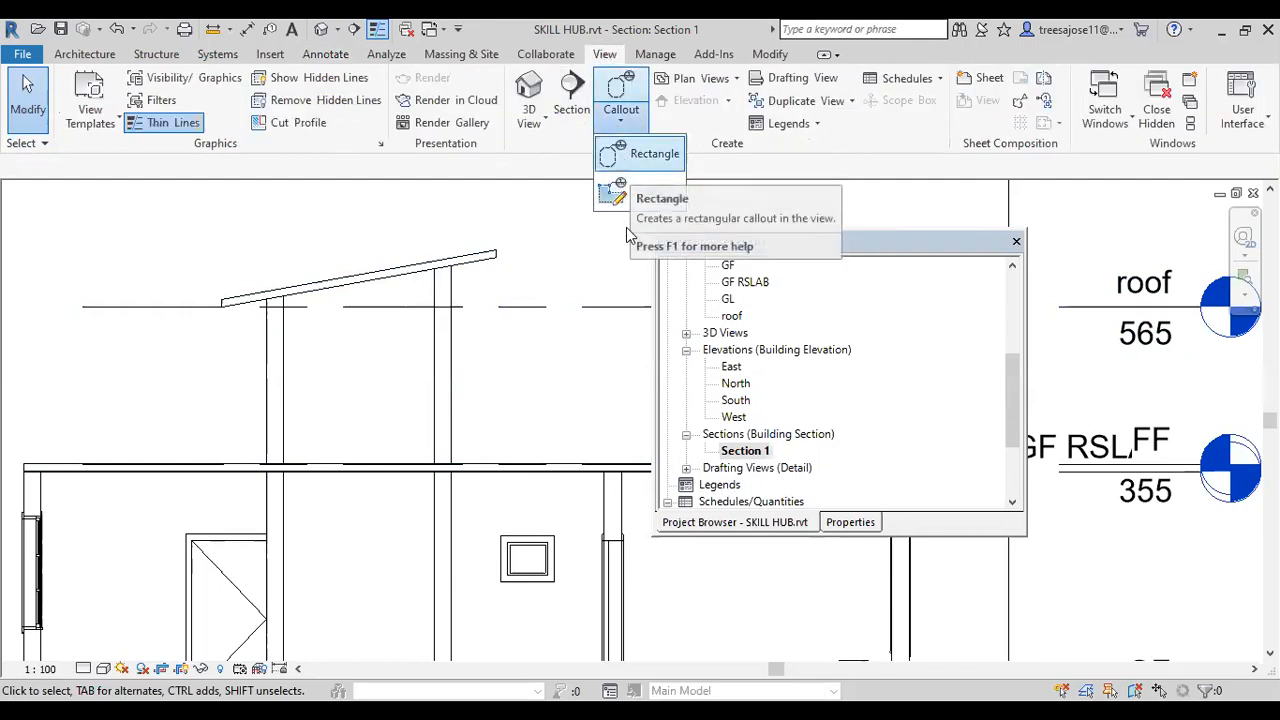
click(635, 157)
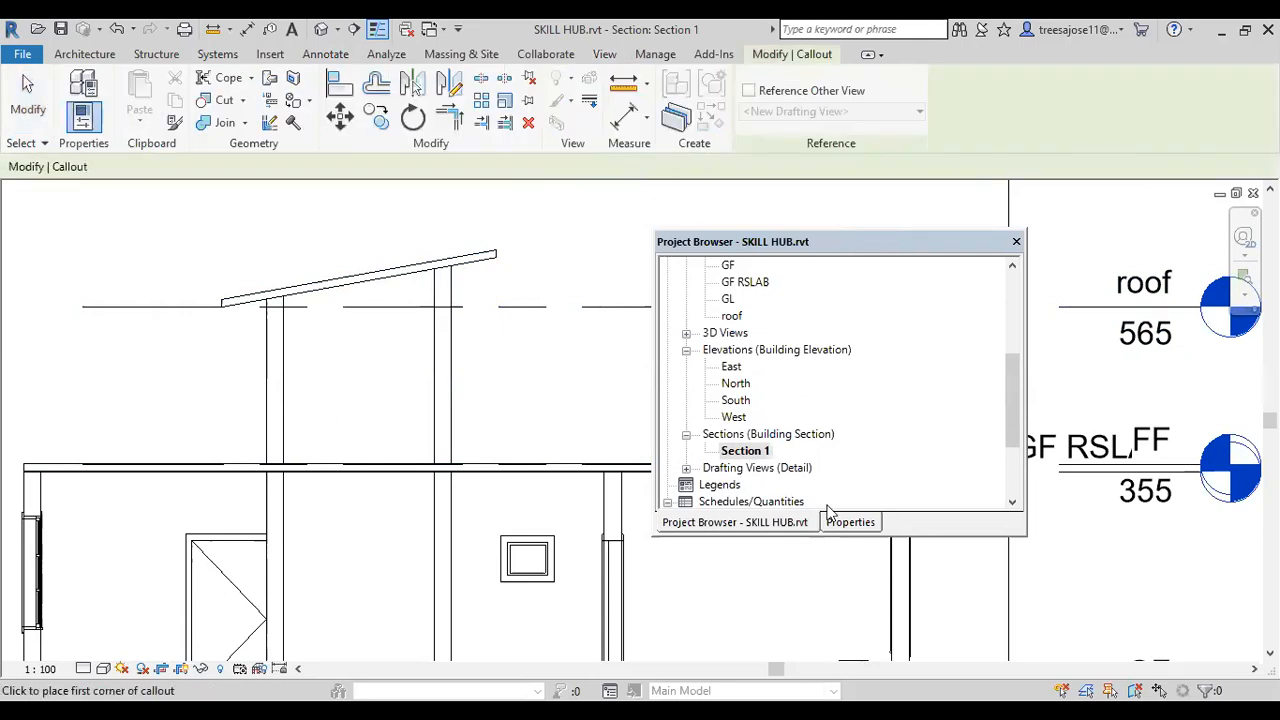
click(838, 523)
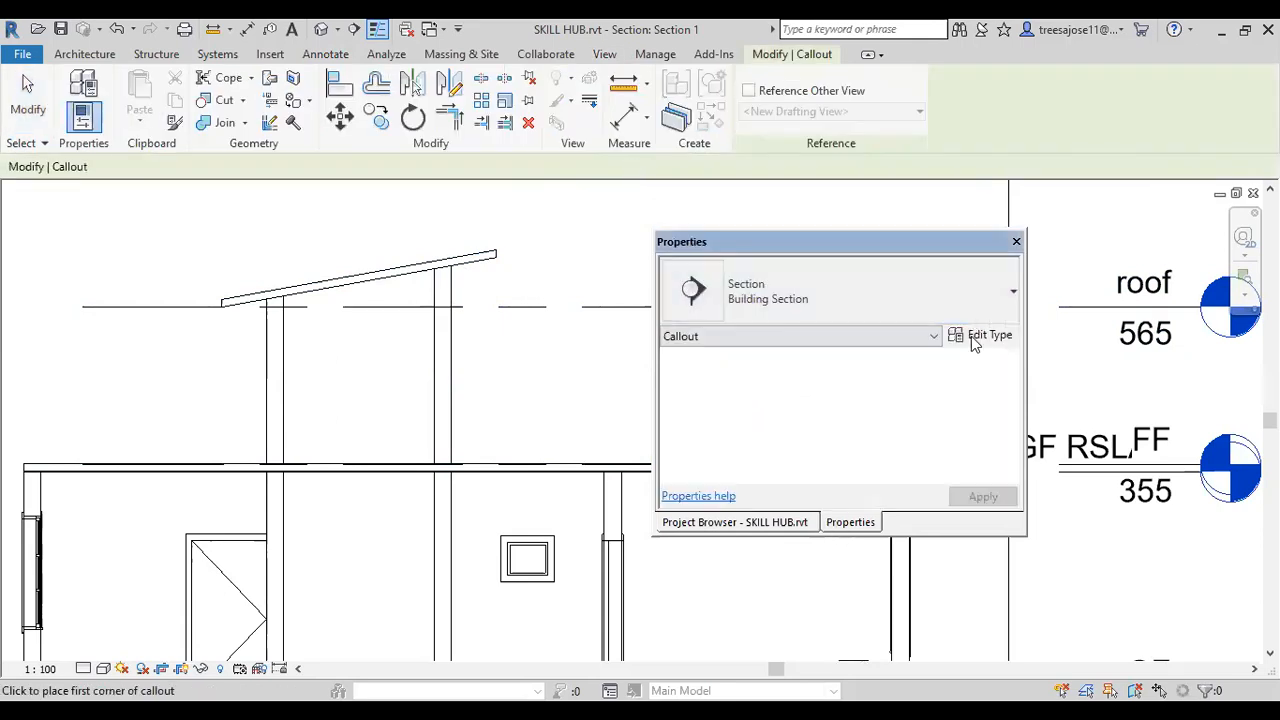
click(1013, 296)
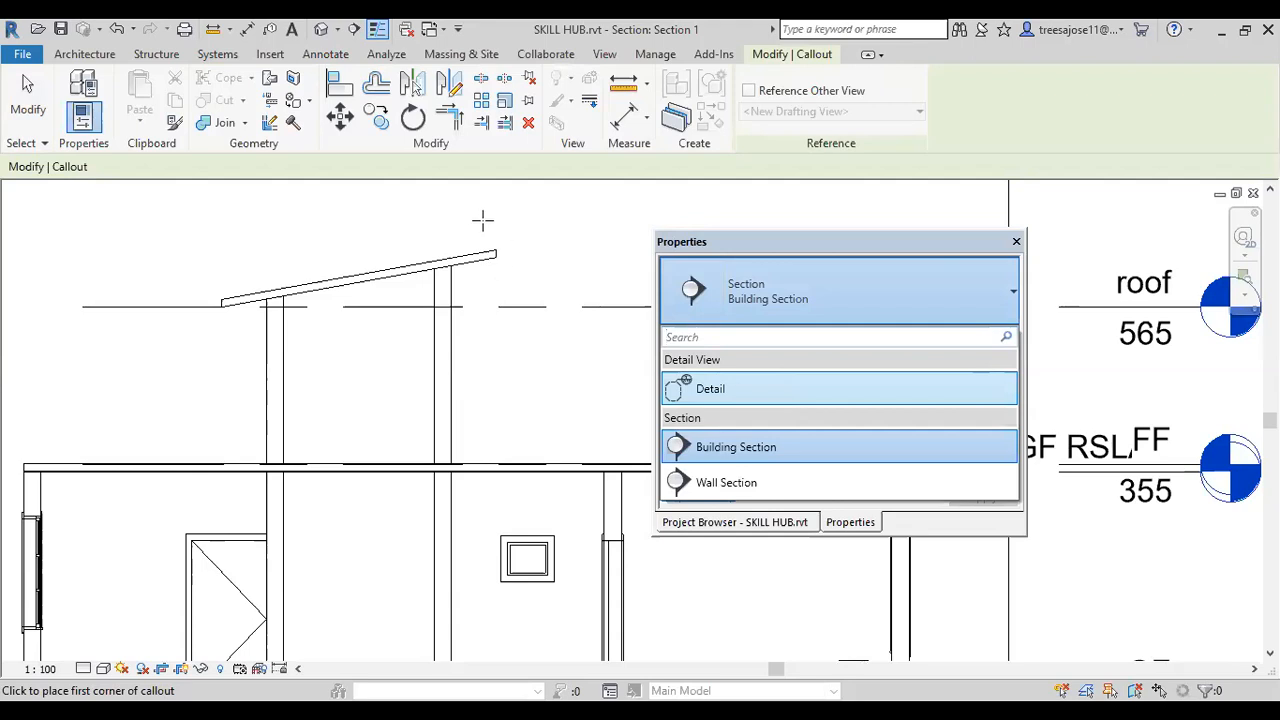
click(1016, 244)
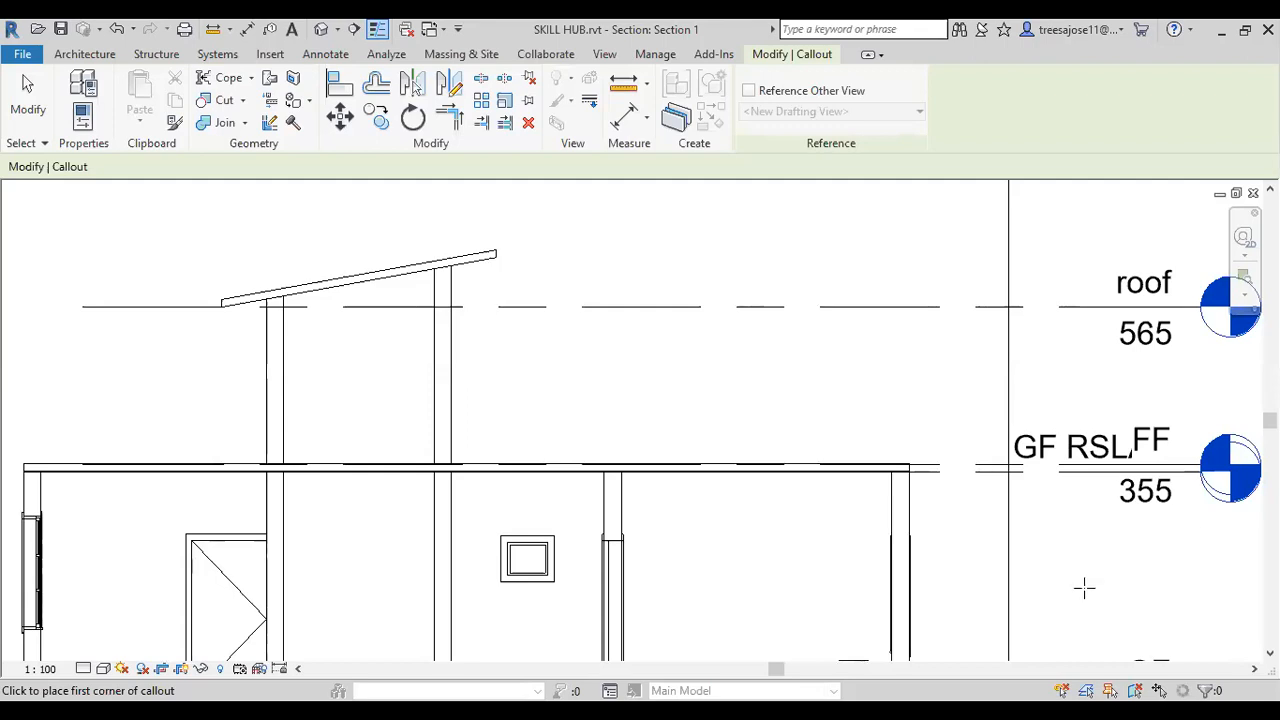
- Create a rectangular callout of the Detail View: Detail type around the upper end of the sloped roof in Section 1
click(605, 54)
click(622, 118)
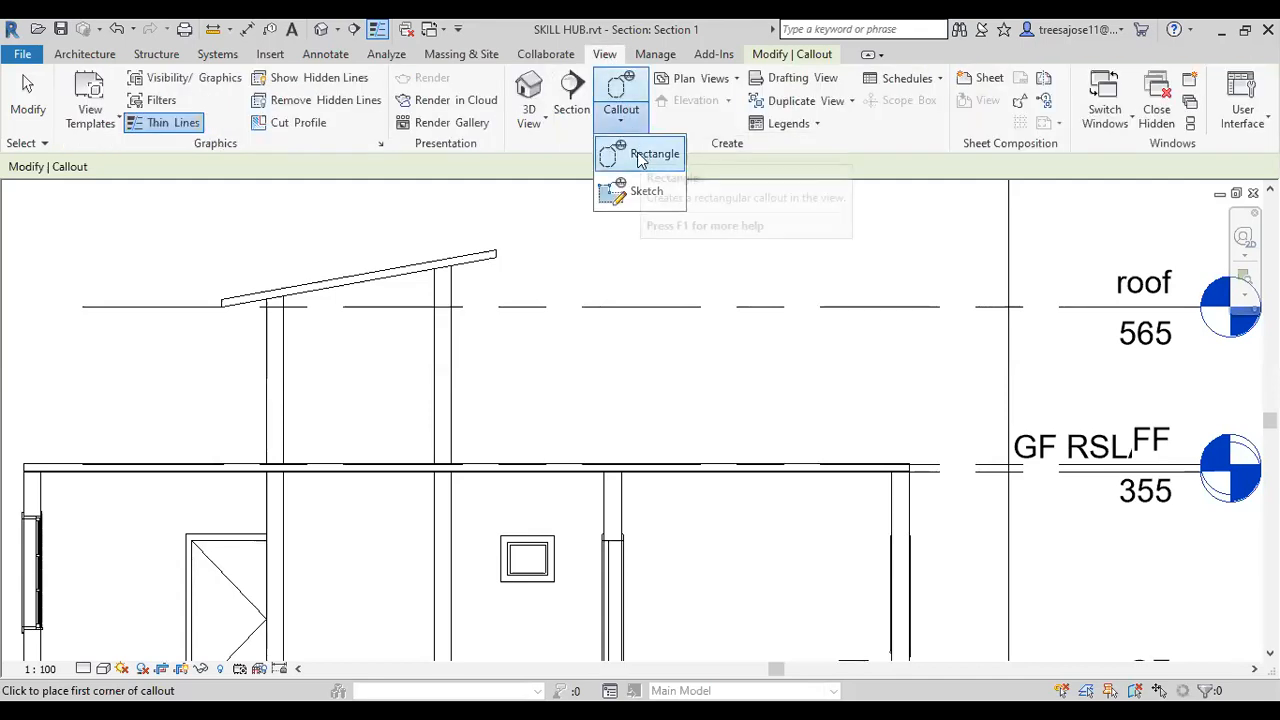
click(645, 155)
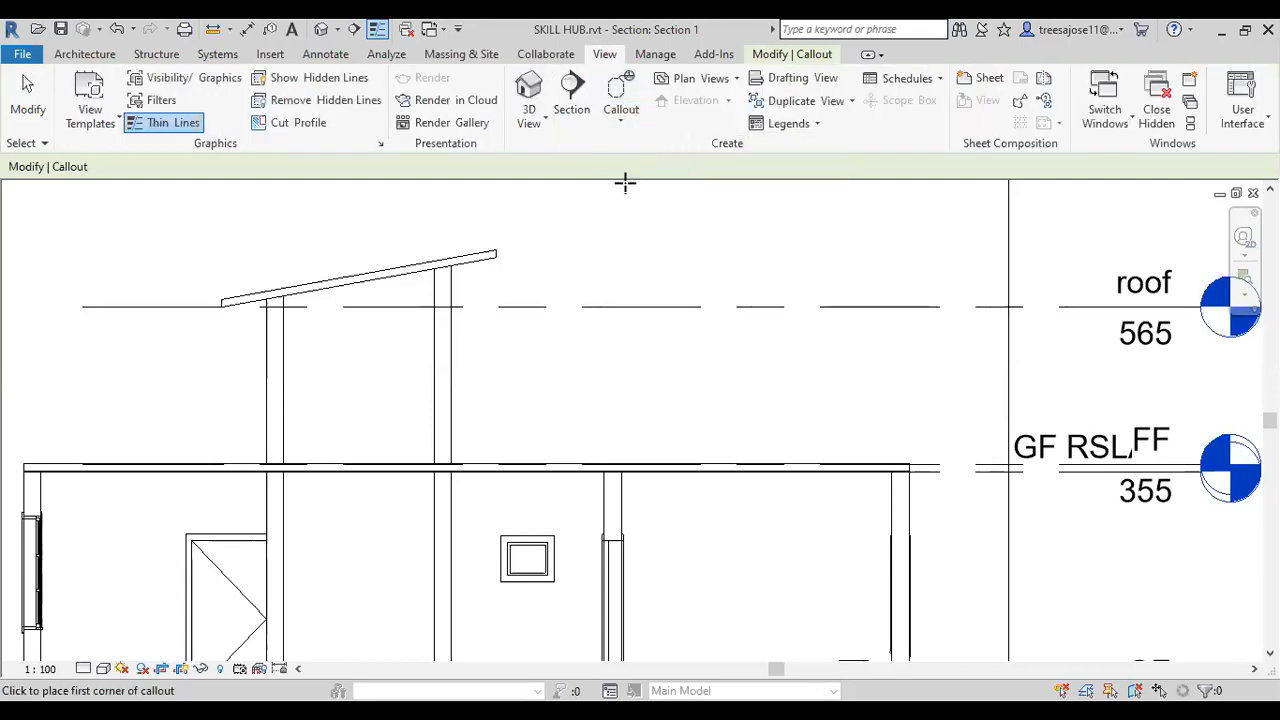
right_click(746, 272)
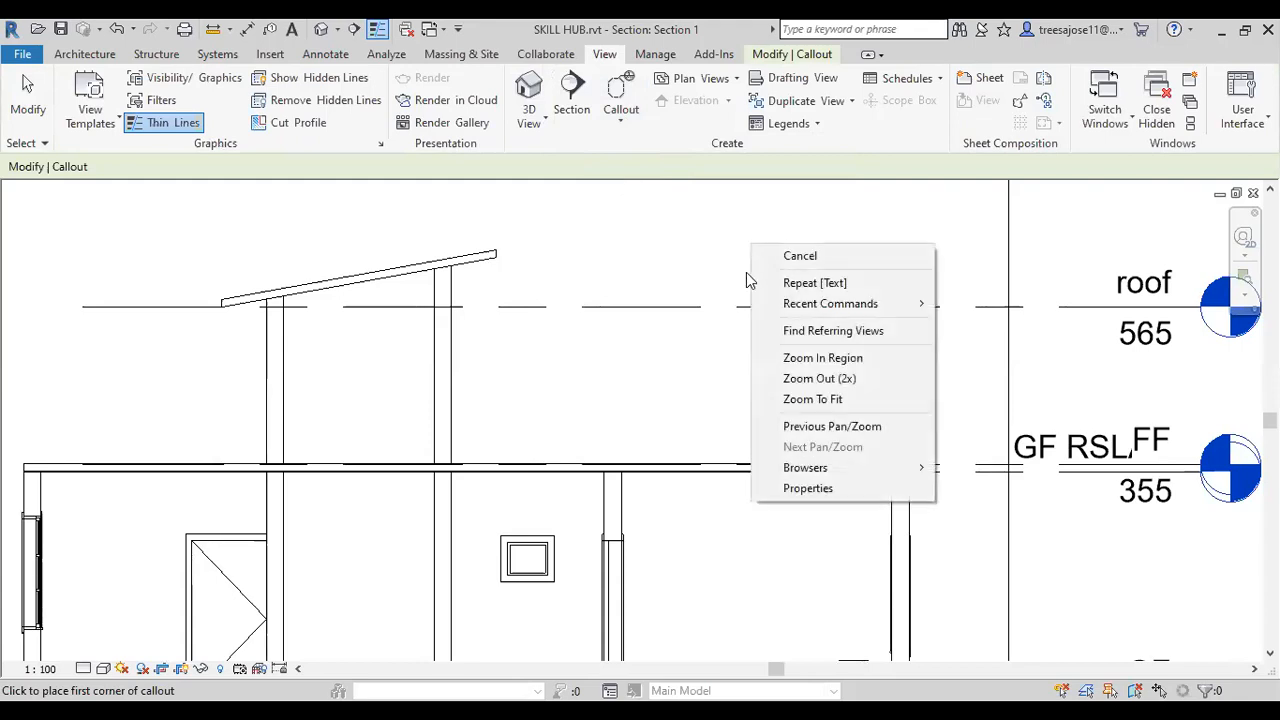
click(800, 488)
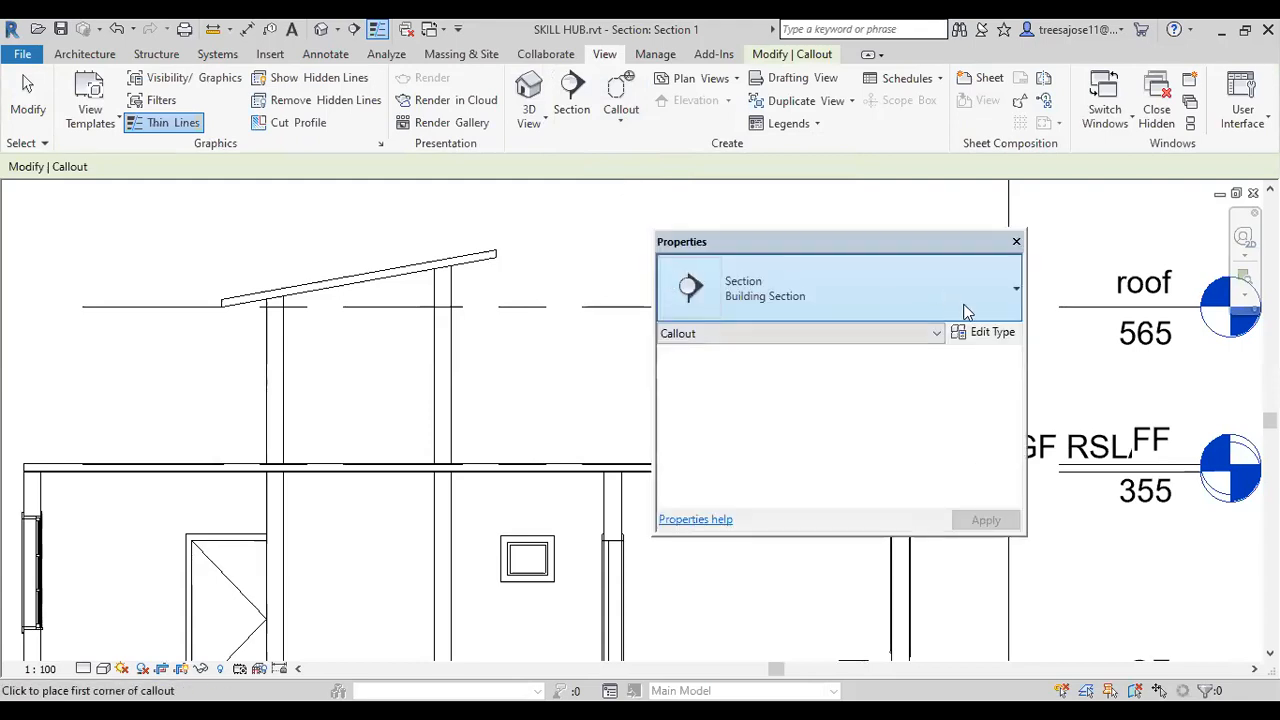
click(1015, 295)
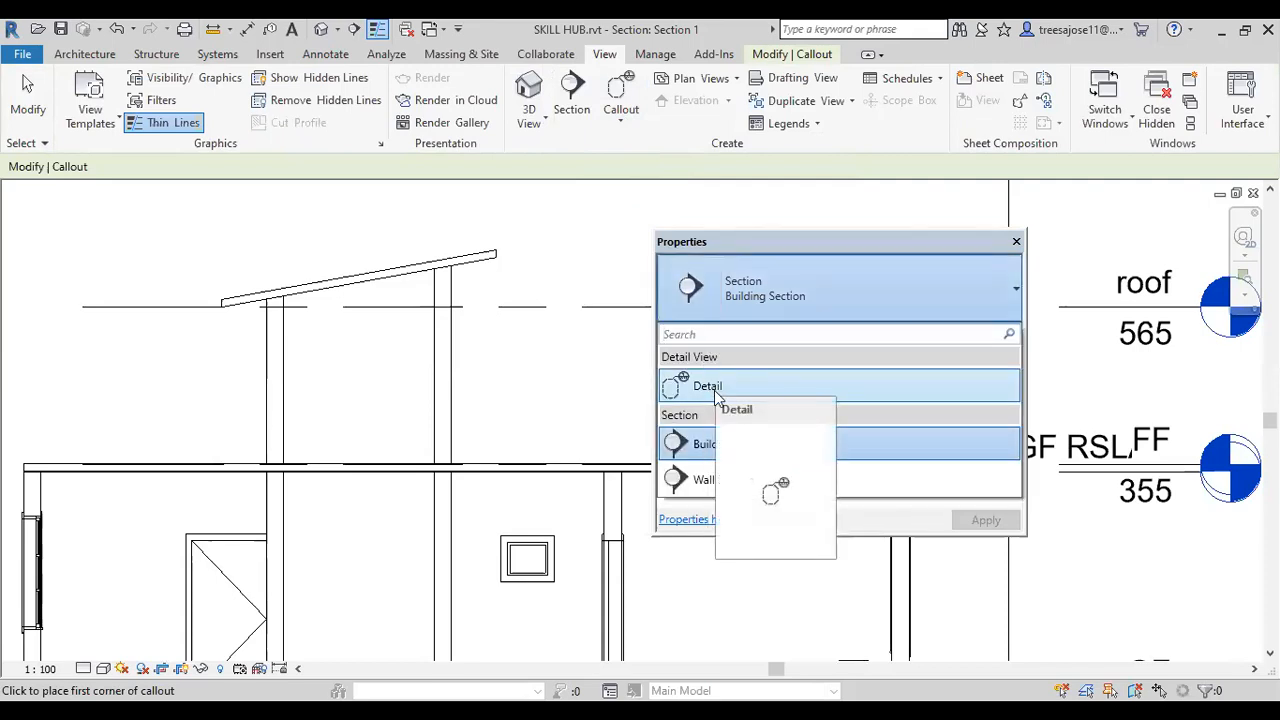
click(707, 388)
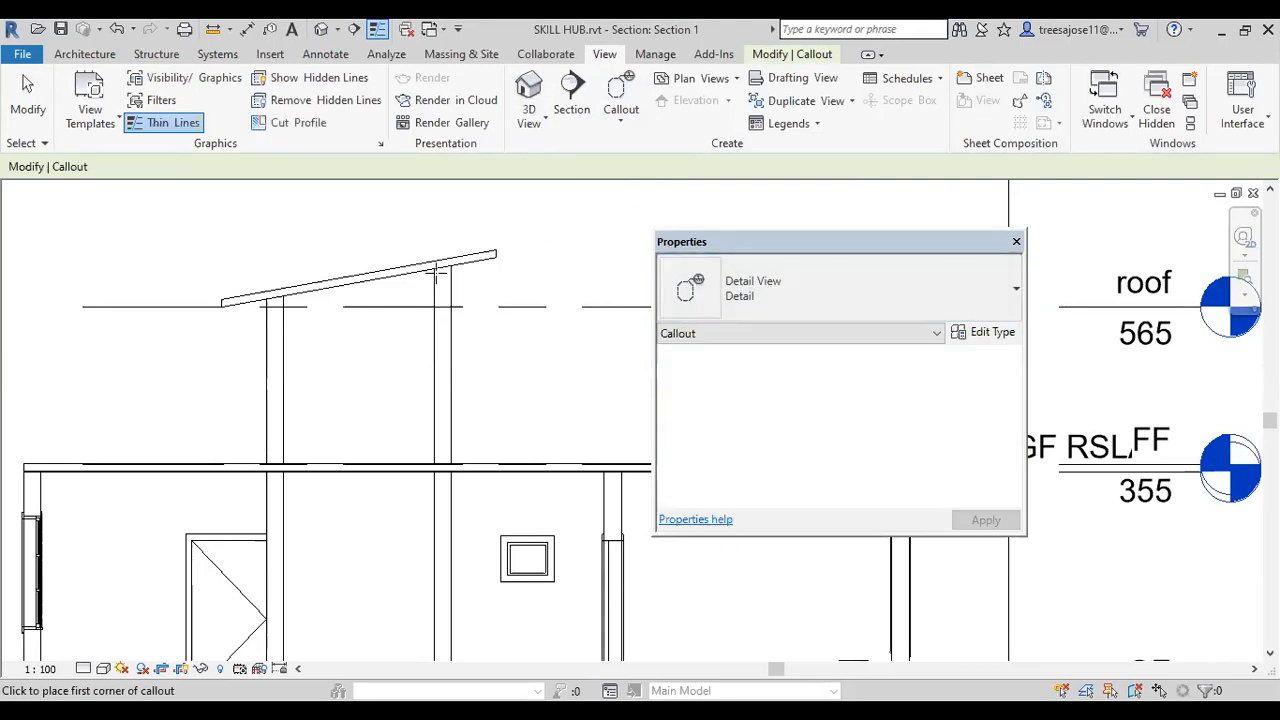
click(412, 232)
click(533, 326)
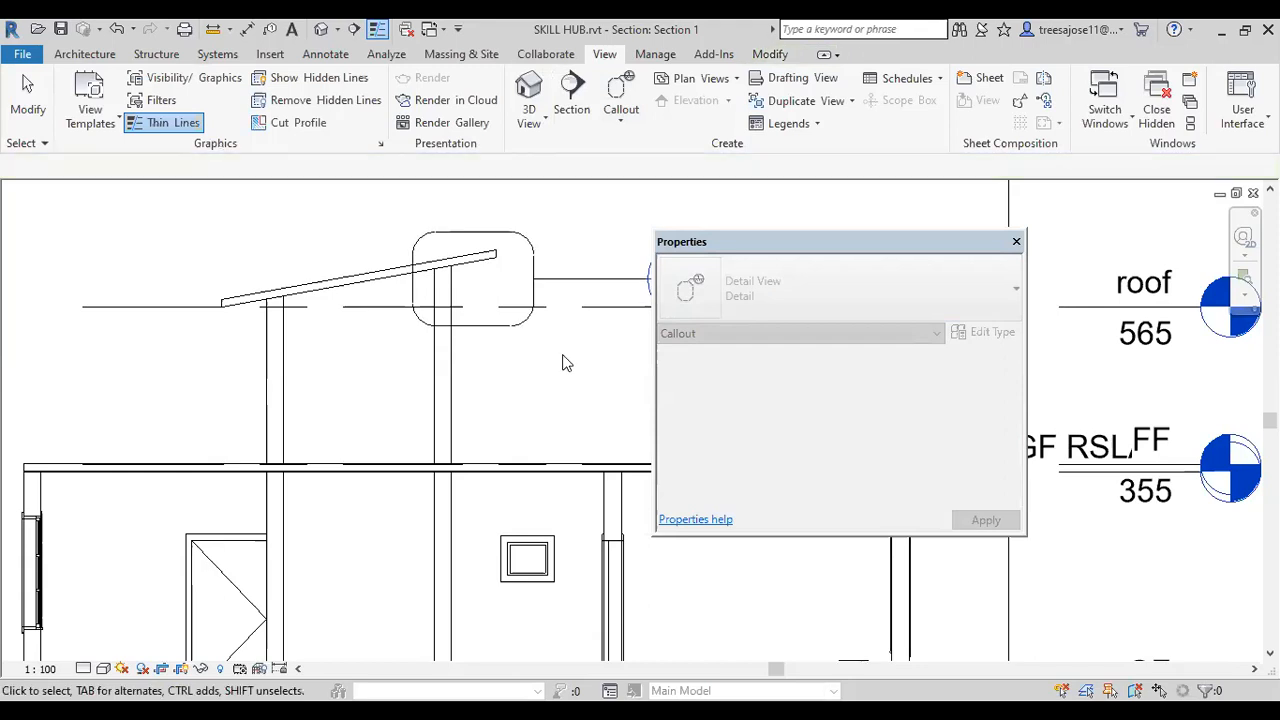
key(Escape)
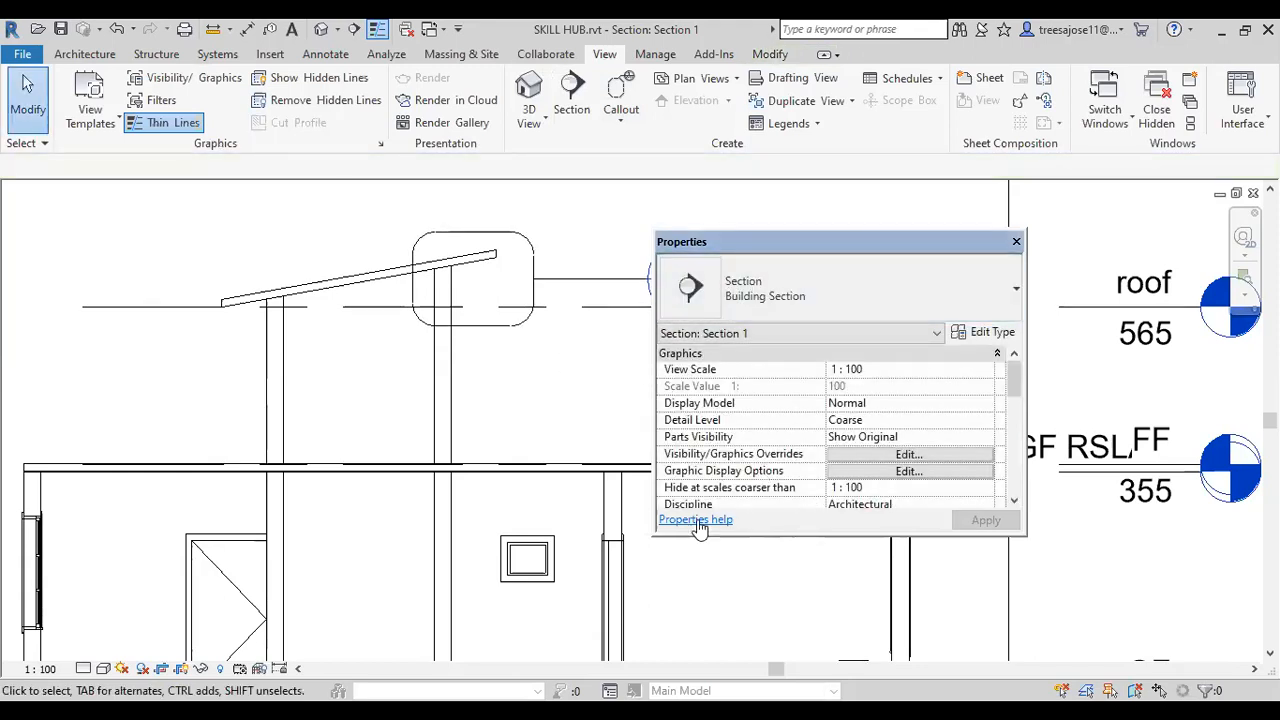
- Show the project browser, expand the detail views and open the Detail 0 view
right_click(585, 217)
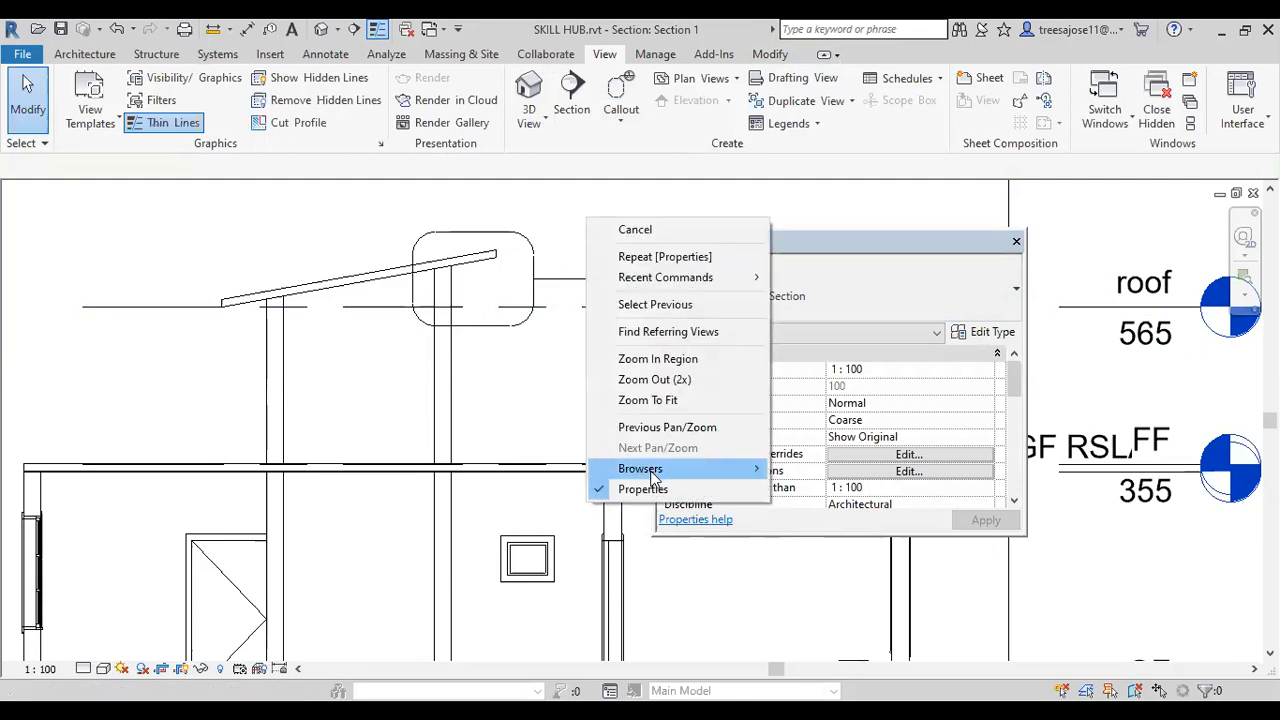
mouse_move(740, 470)
click(795, 467)
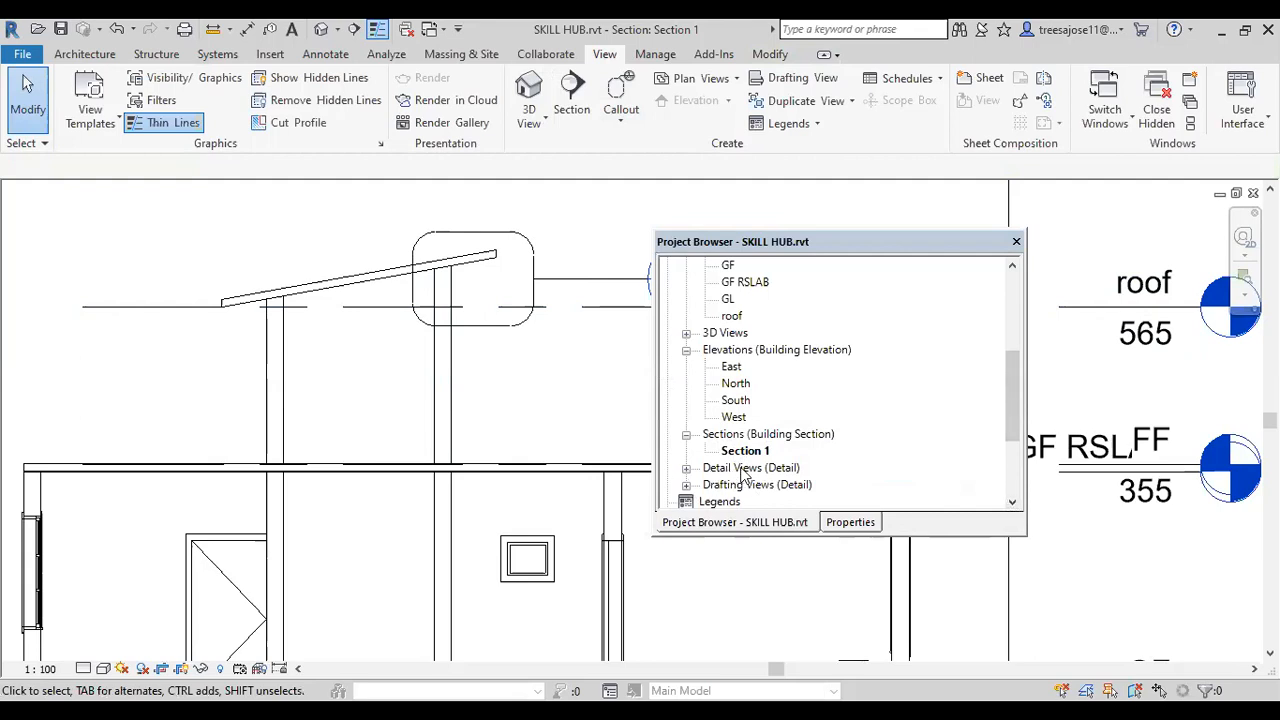
click(686, 468)
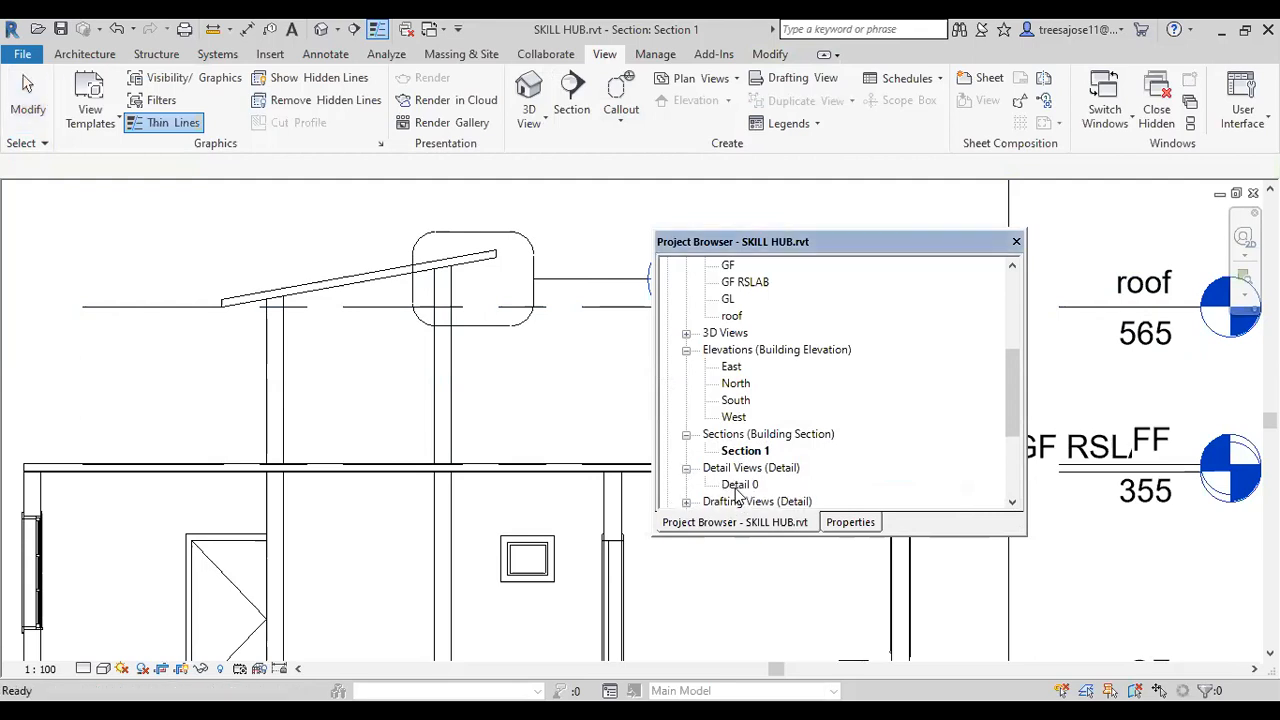
drag(748, 243, 890, 215)
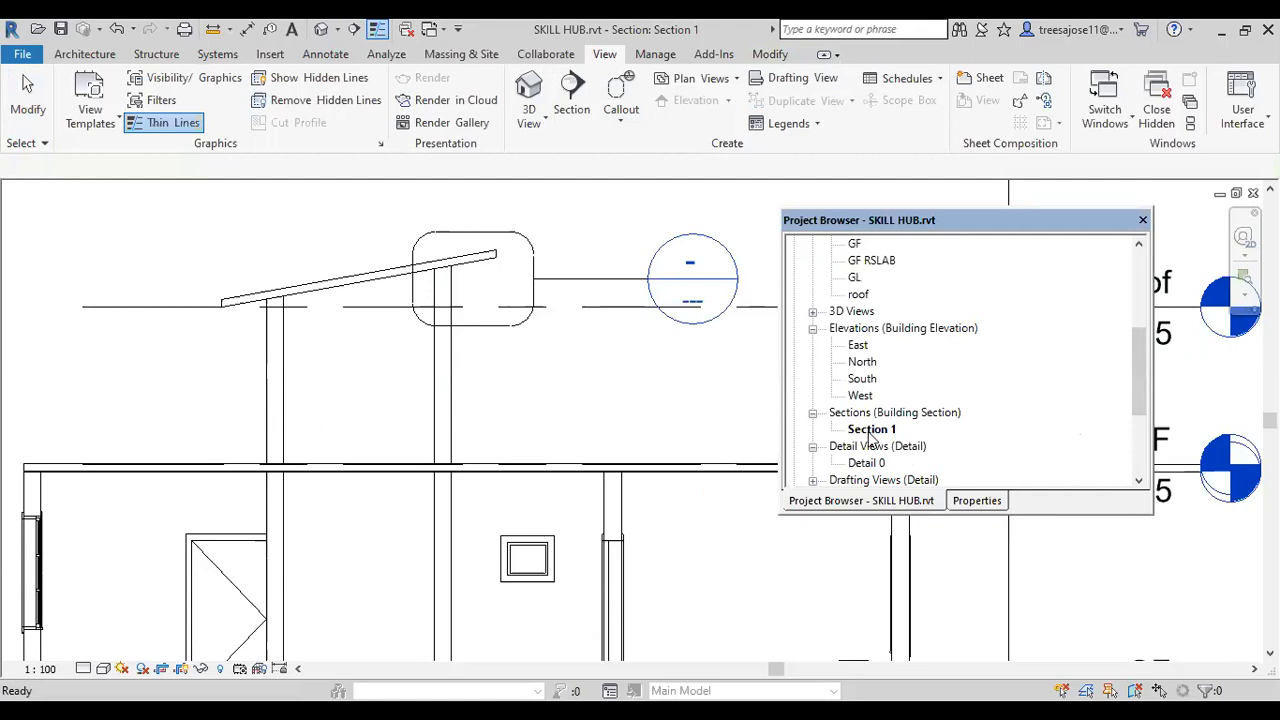
double_click(865, 463)
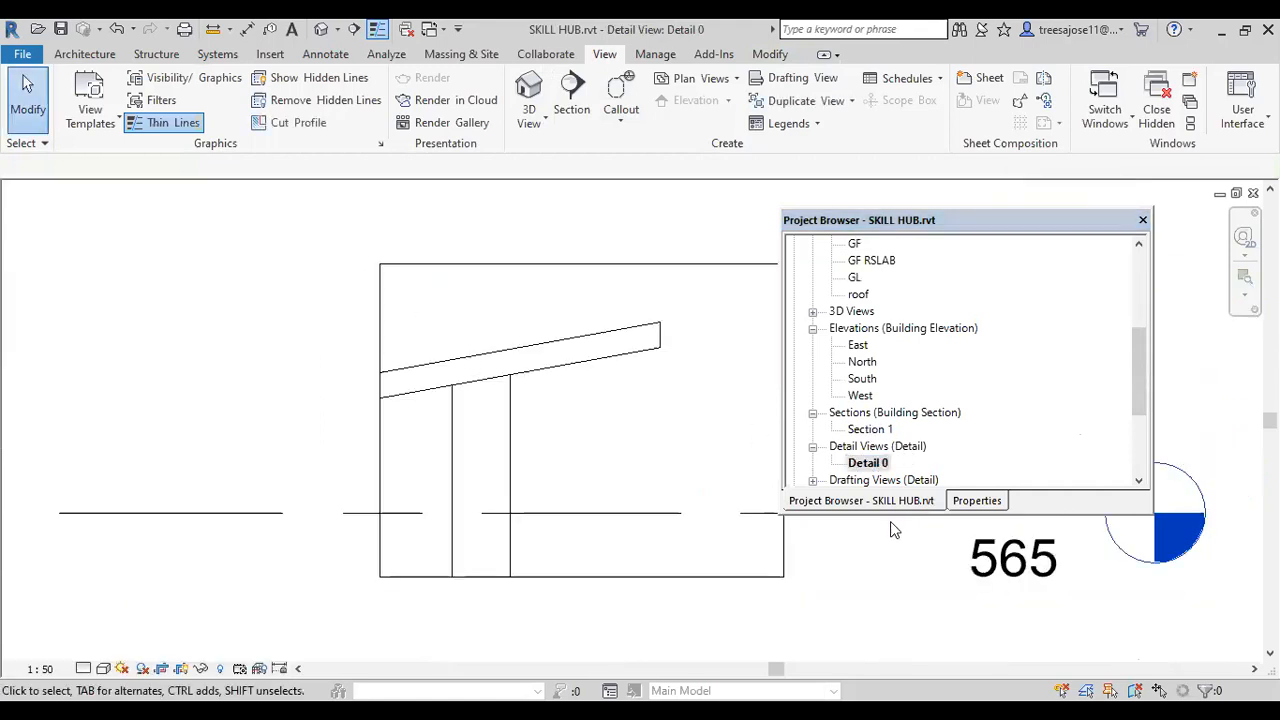
right_click(876, 463)
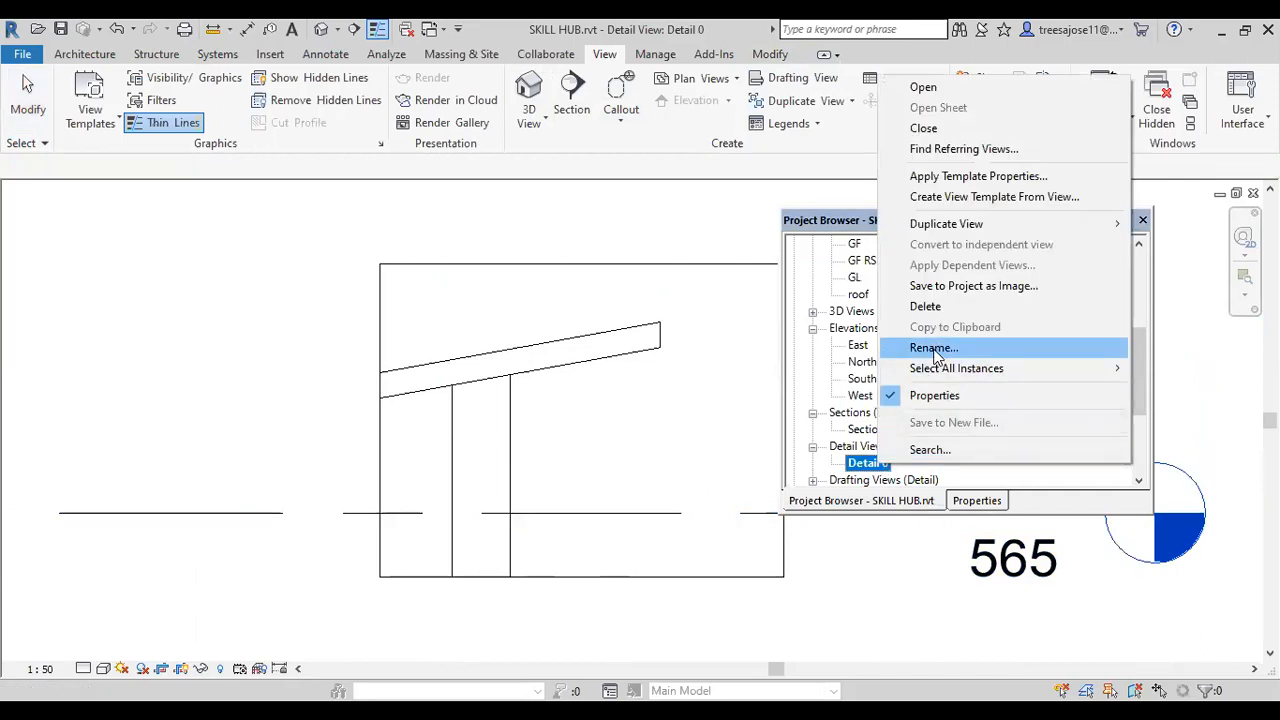
click(523, 444)
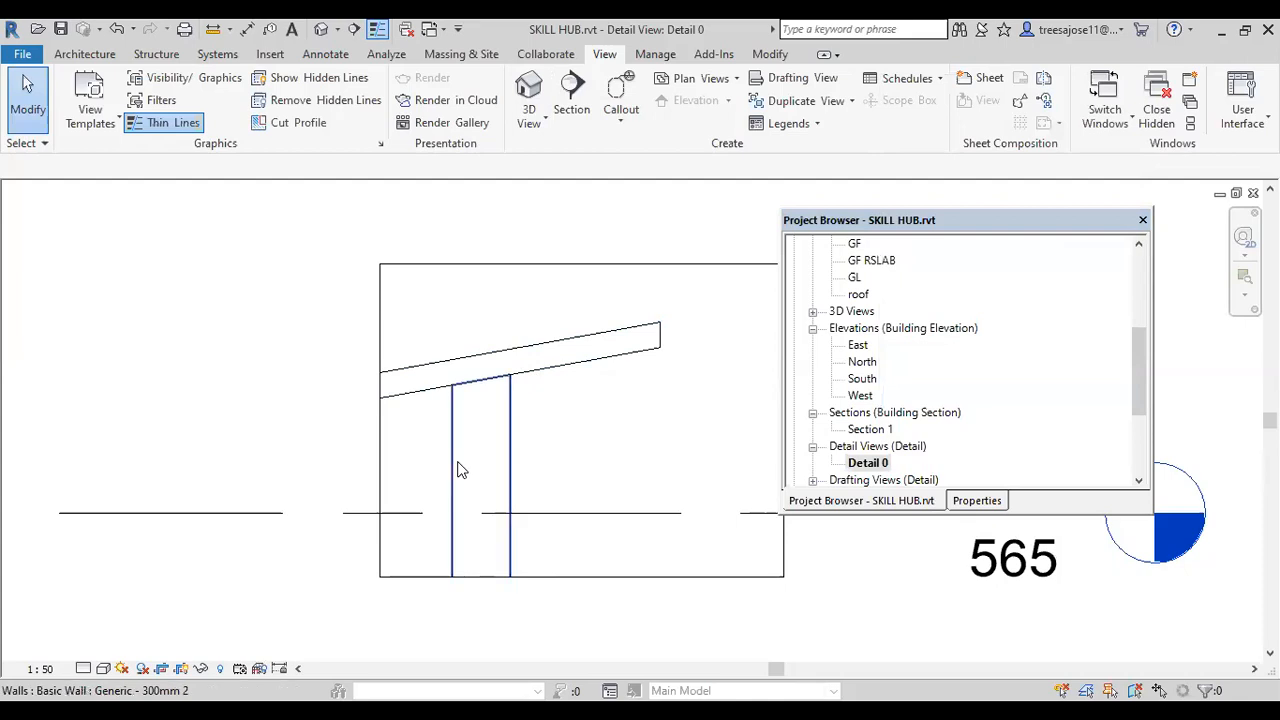
- Try the Fine detail level on the roof detail view and change it to Medium
click(83, 668)
click(107, 650)
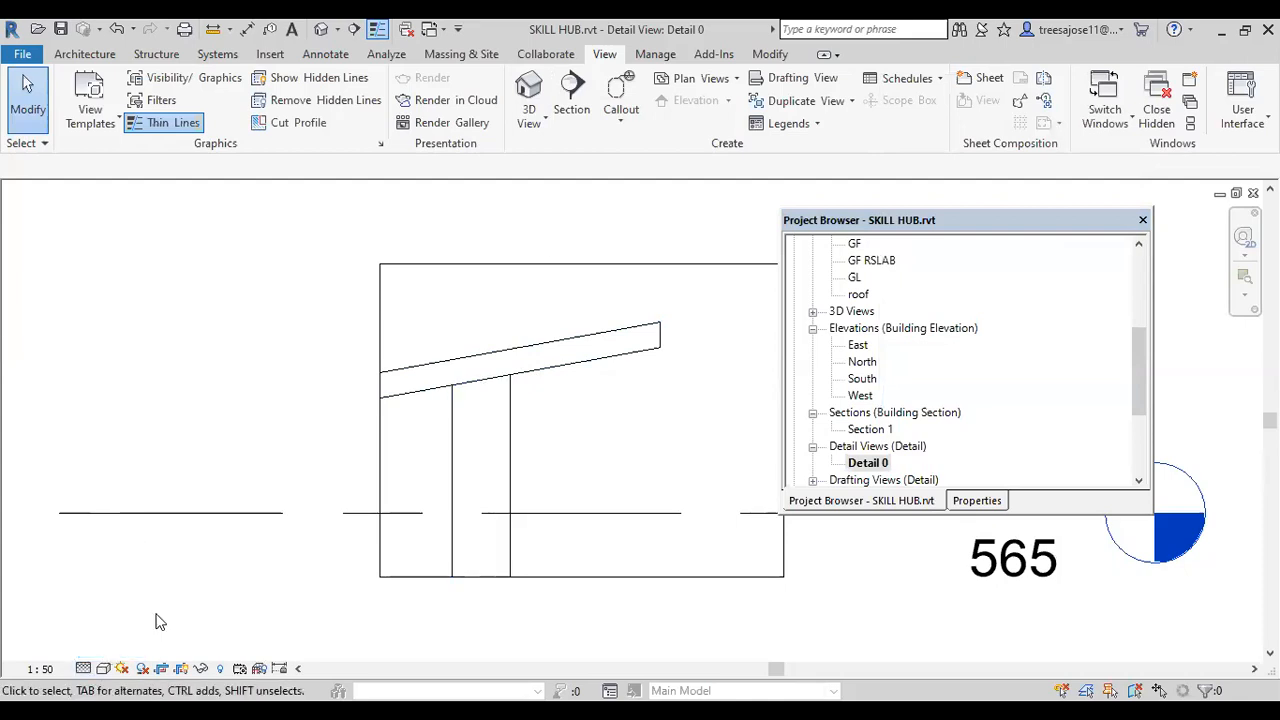
click(83, 668)
click(100, 648)
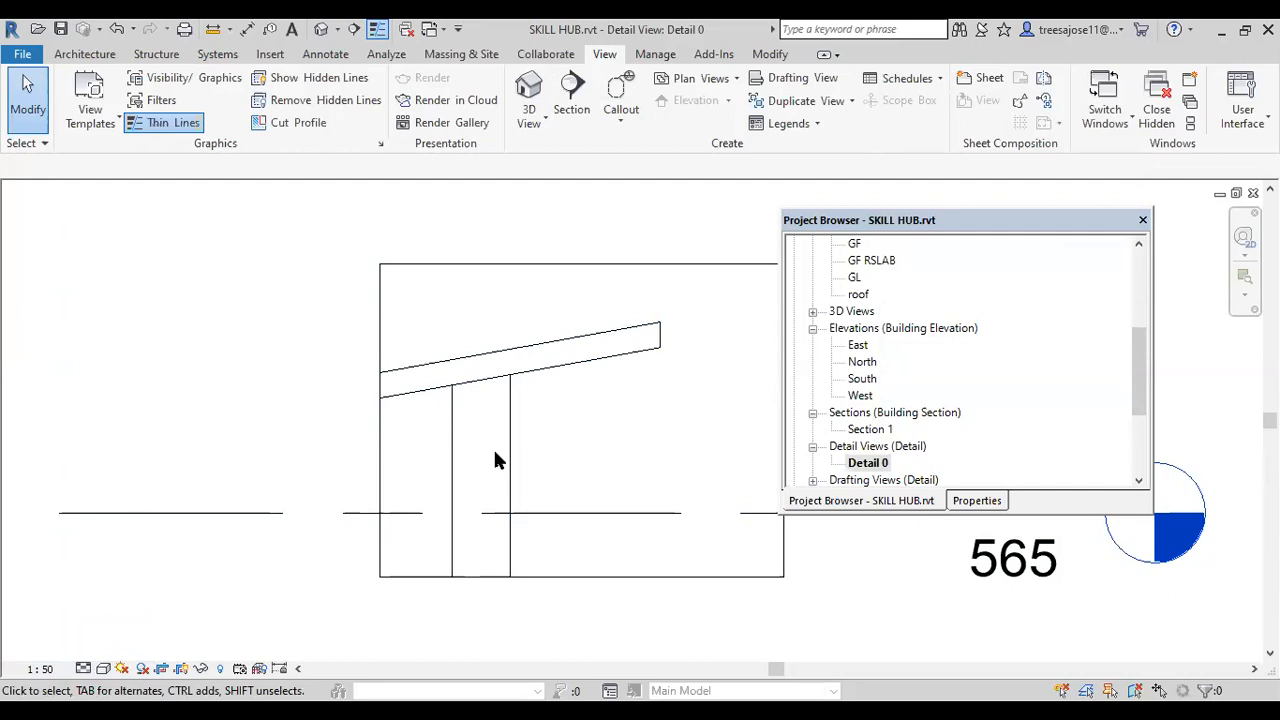
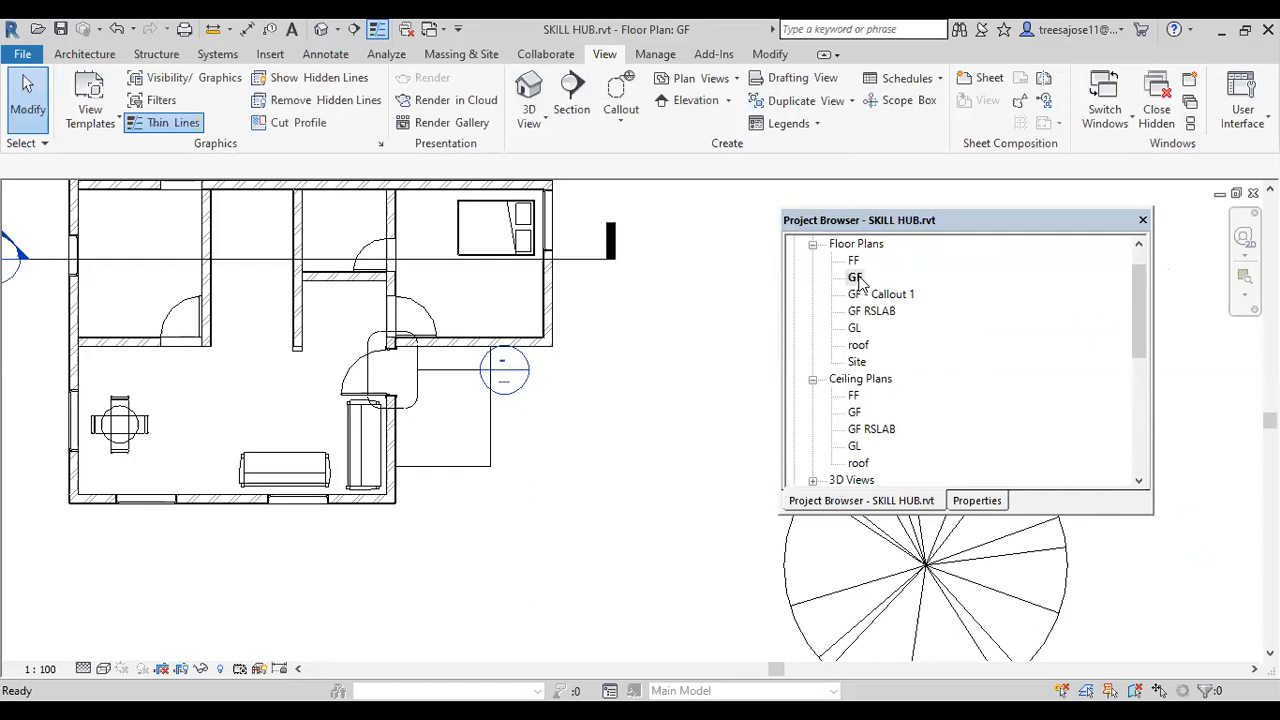
- Delete the callout around the entrance door in the GF floor plan together with its GF - Callout 1 view
click(430, 405)
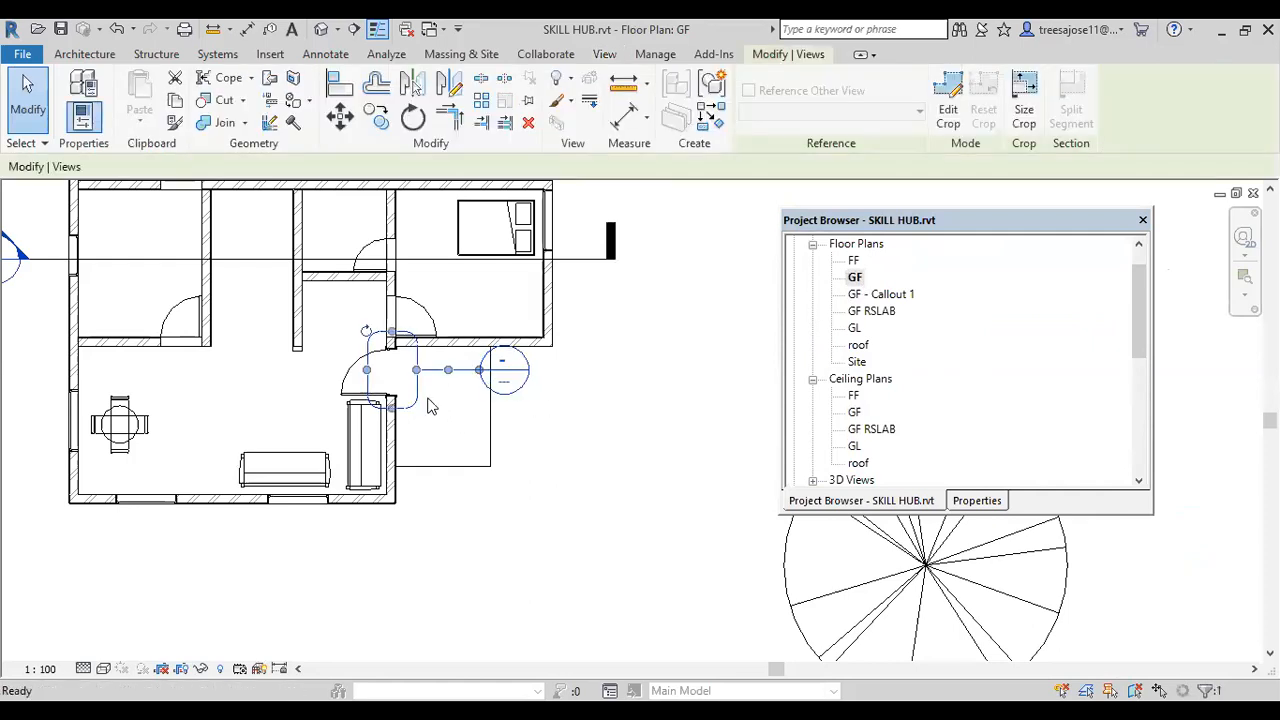
key(Delete)
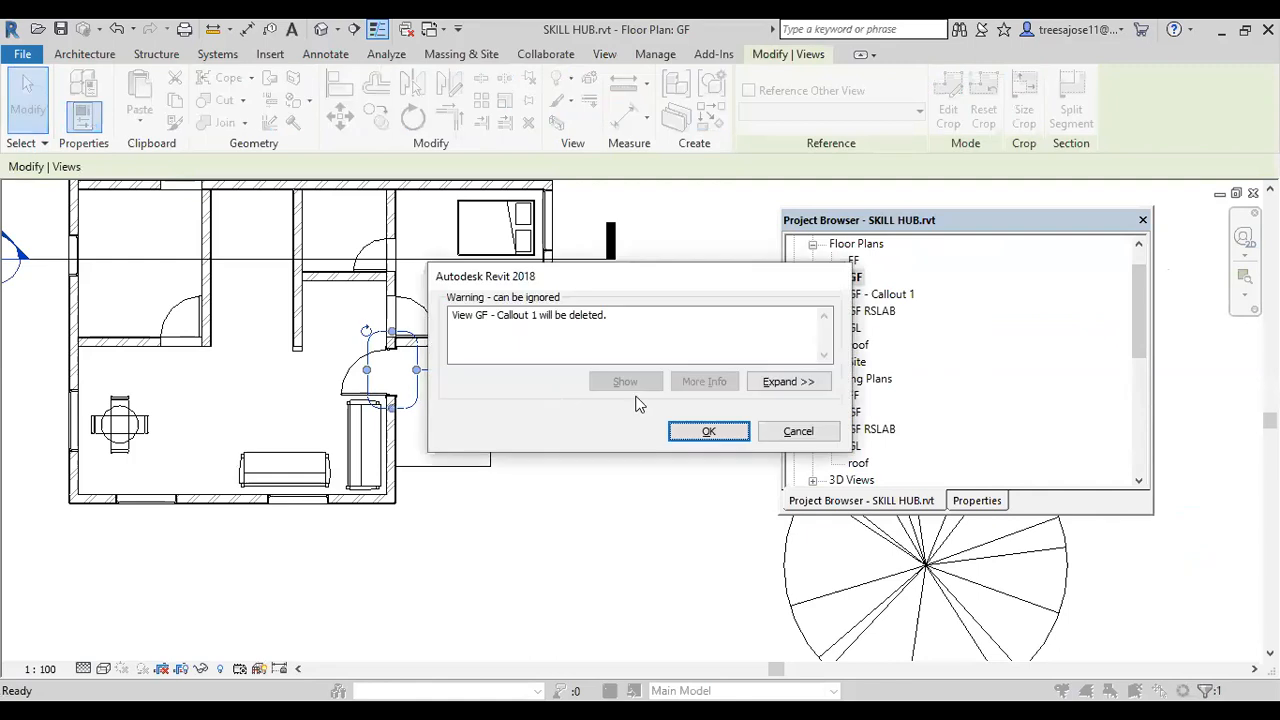
click(709, 432)
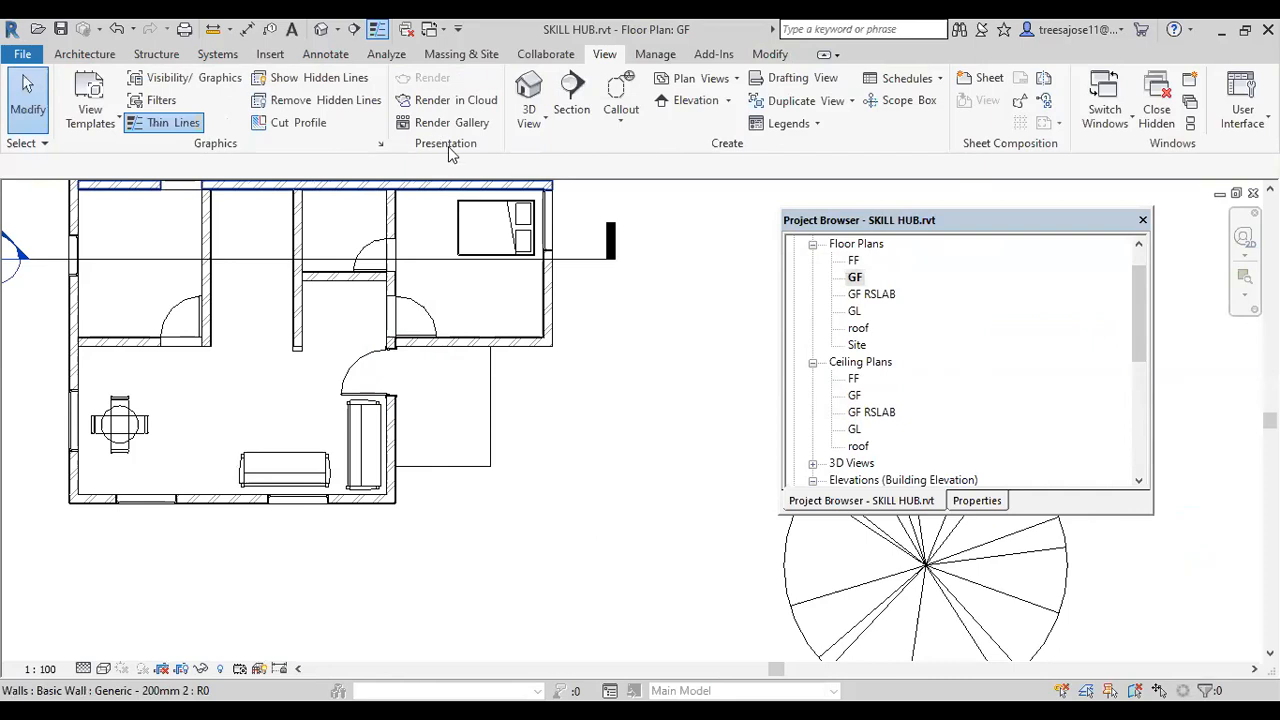
- Create a rectangular callout around the bedroom's exterior wall corner, near the porch, in the GF floor plan
click(621, 122)
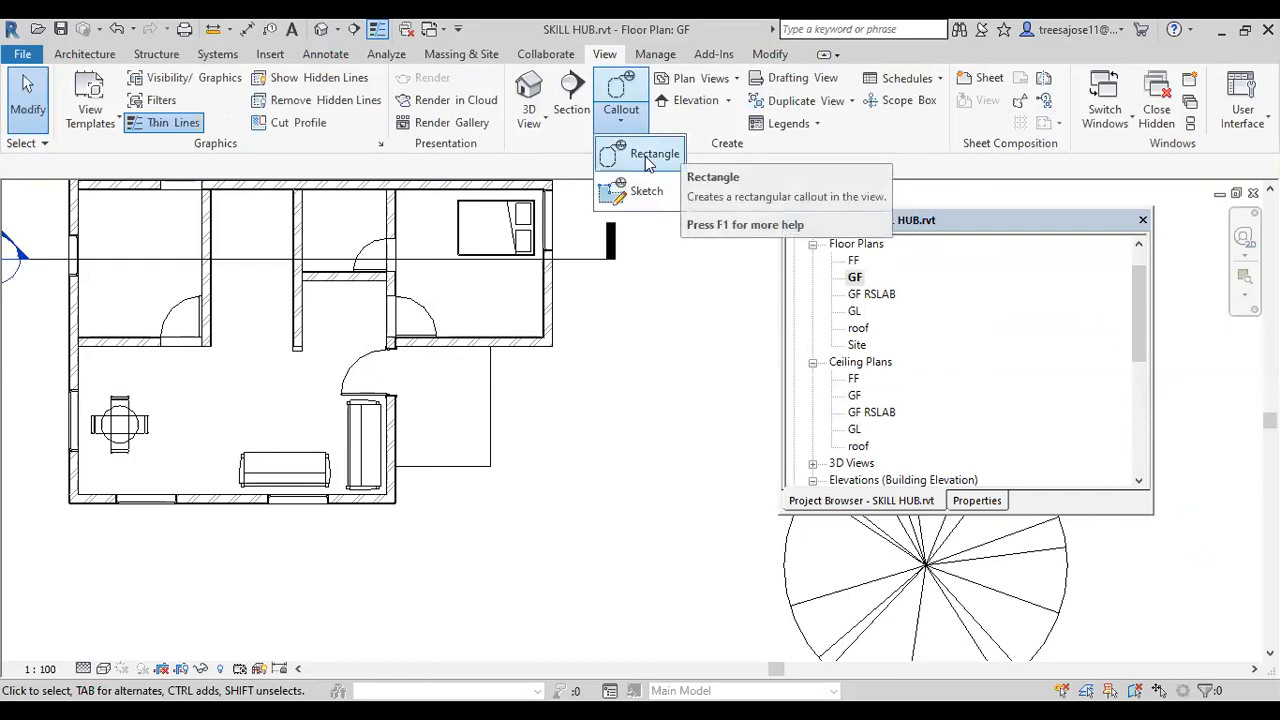
click(652, 153)
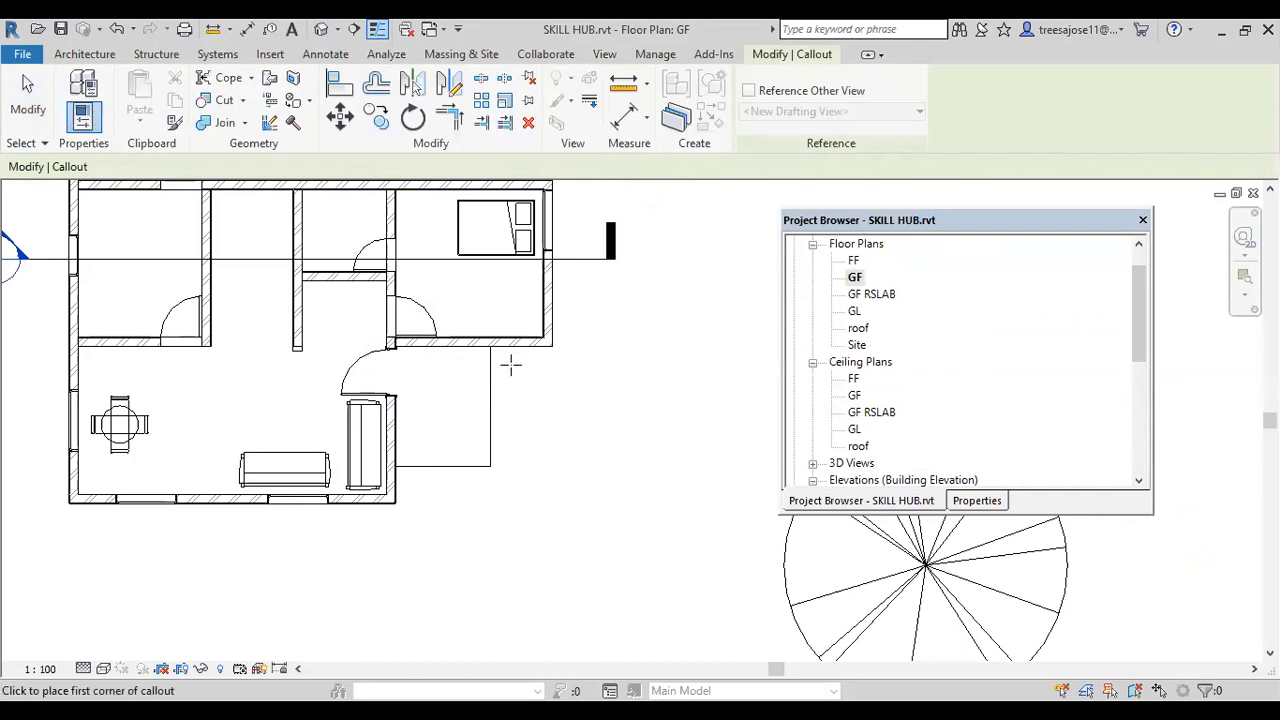
click(528, 321)
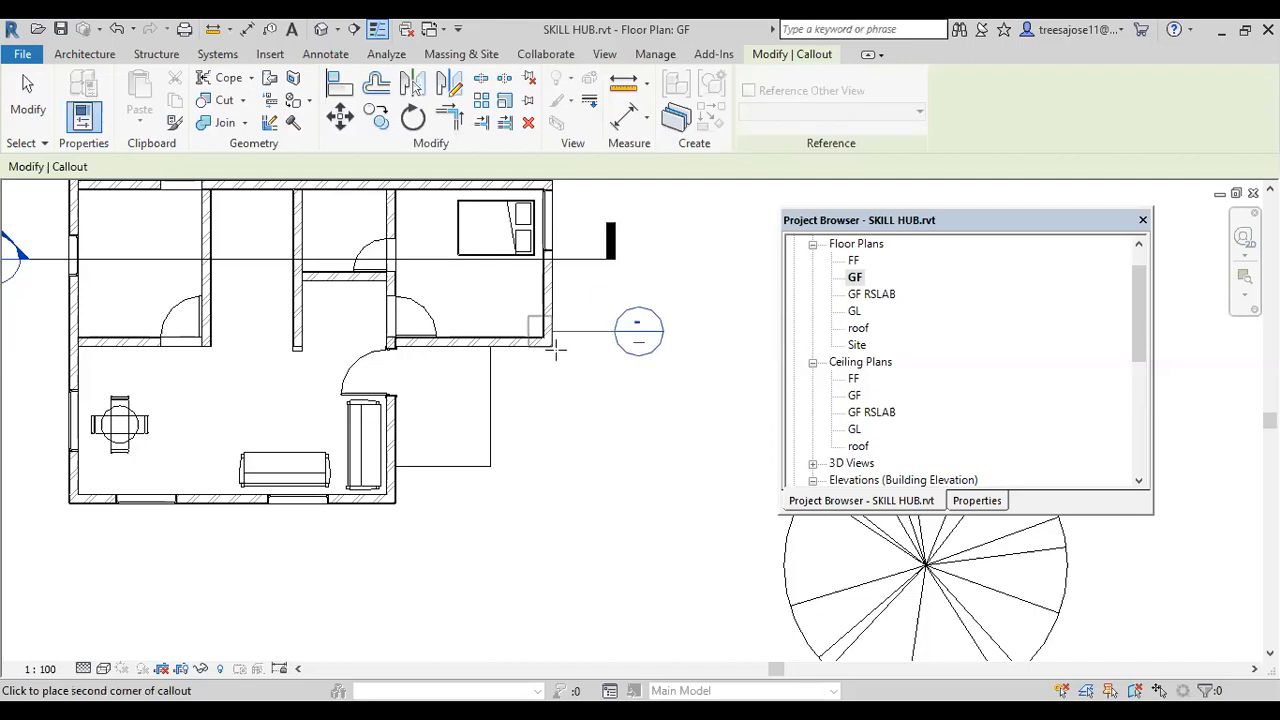
scroll(560, 363, up, 2)
scroll(571, 358, up, 1)
click(582, 360)
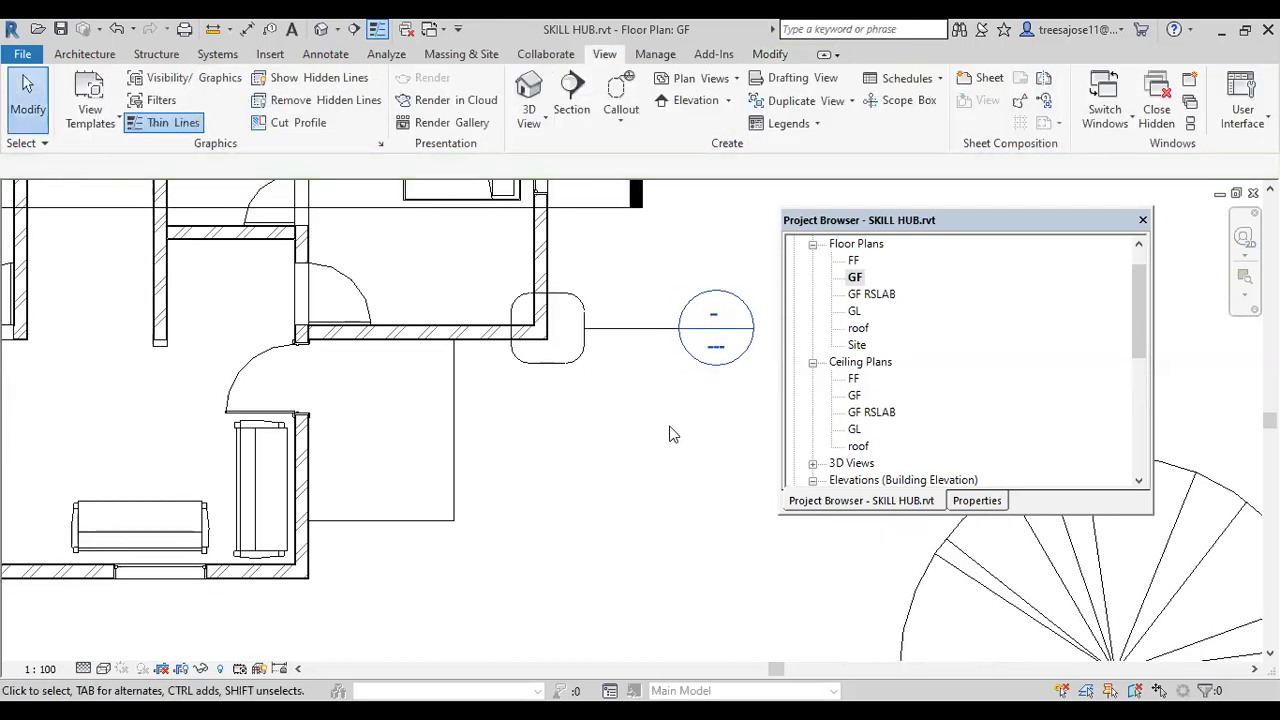
- Reposition the wall corner callout's head and leader elbow so that the leader bends up to the head
click(630, 336)
mouse_move(692, 320)
mouse_down()
mouse_move(680, 347)
mouse_move(703, 266)
mouse_move(694, 334)
mouse_move(711, 342)
mouse_move(705, 322)
mouse_up()
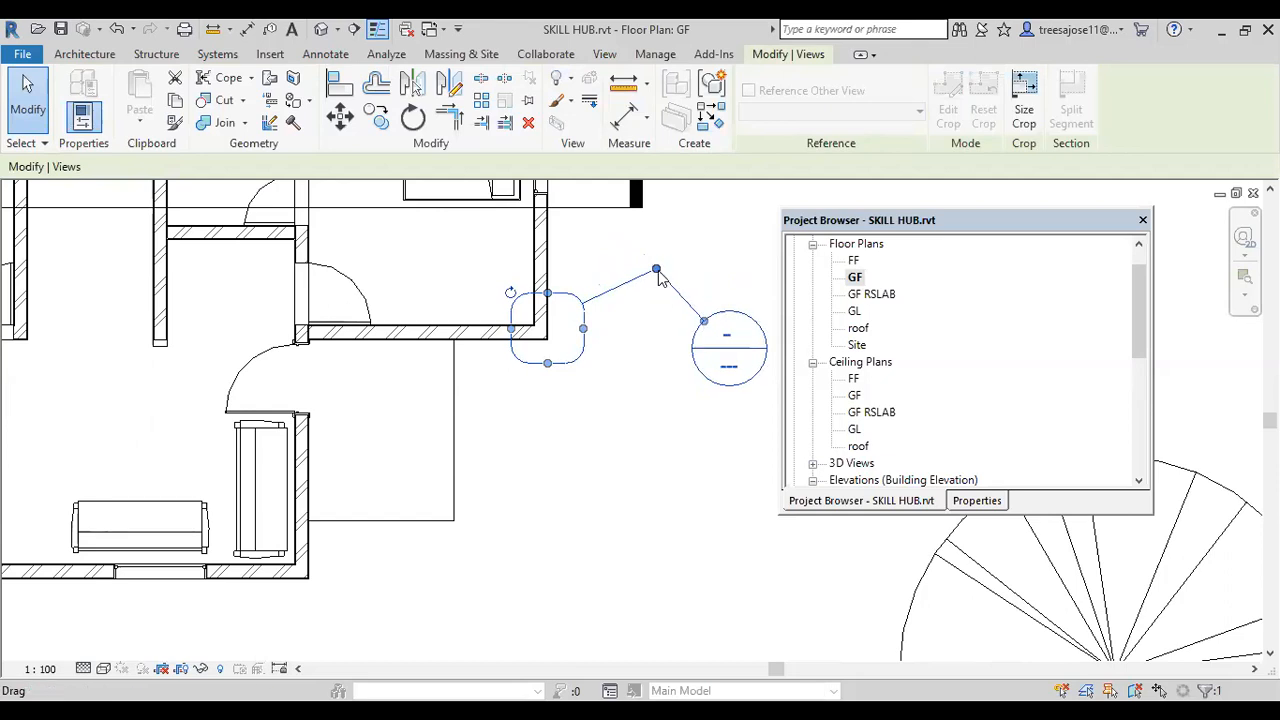
drag(657, 268, 680, 316)
click(688, 391)
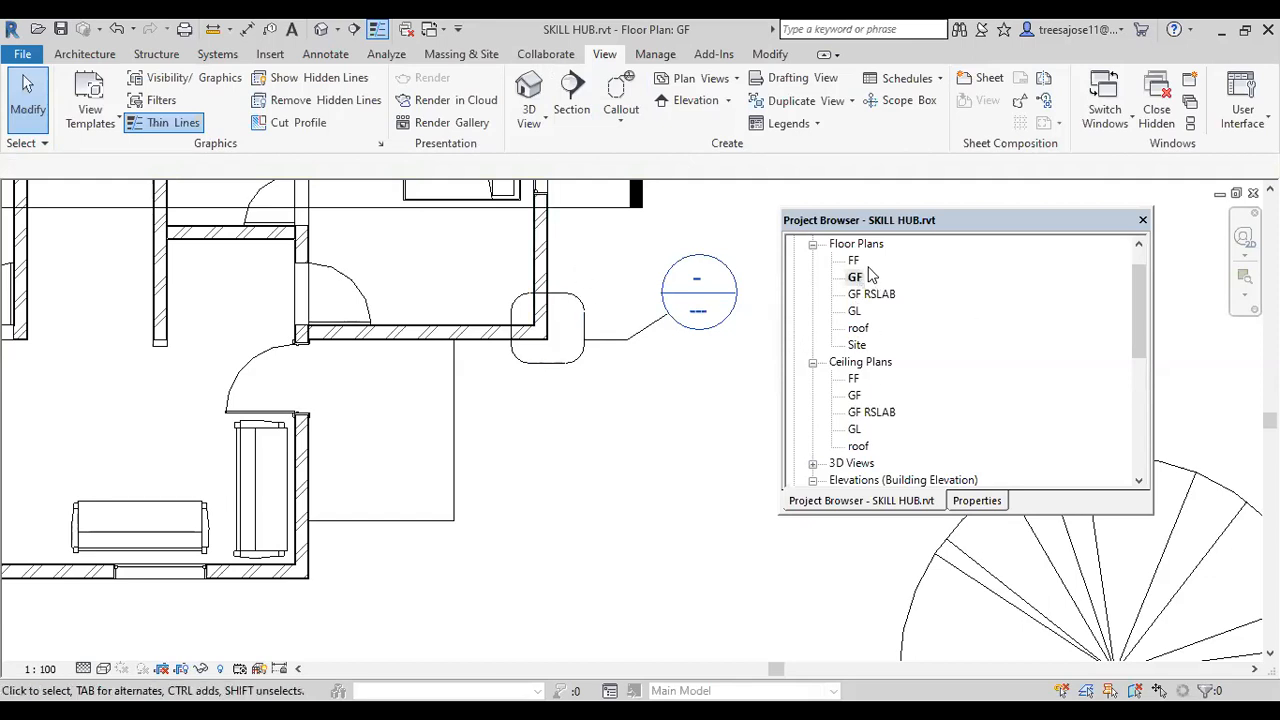
- Start another callout and check which view types are available for it in the GF floor plan
click(985, 508)
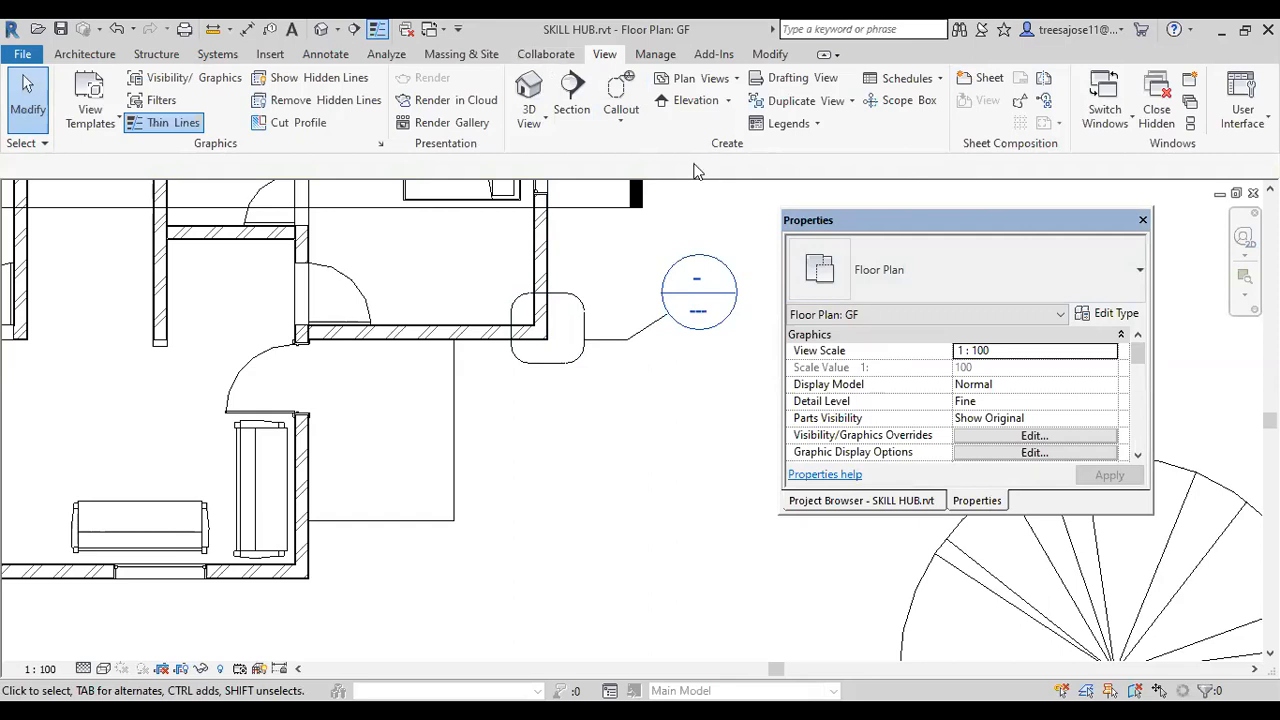
click(620, 124)
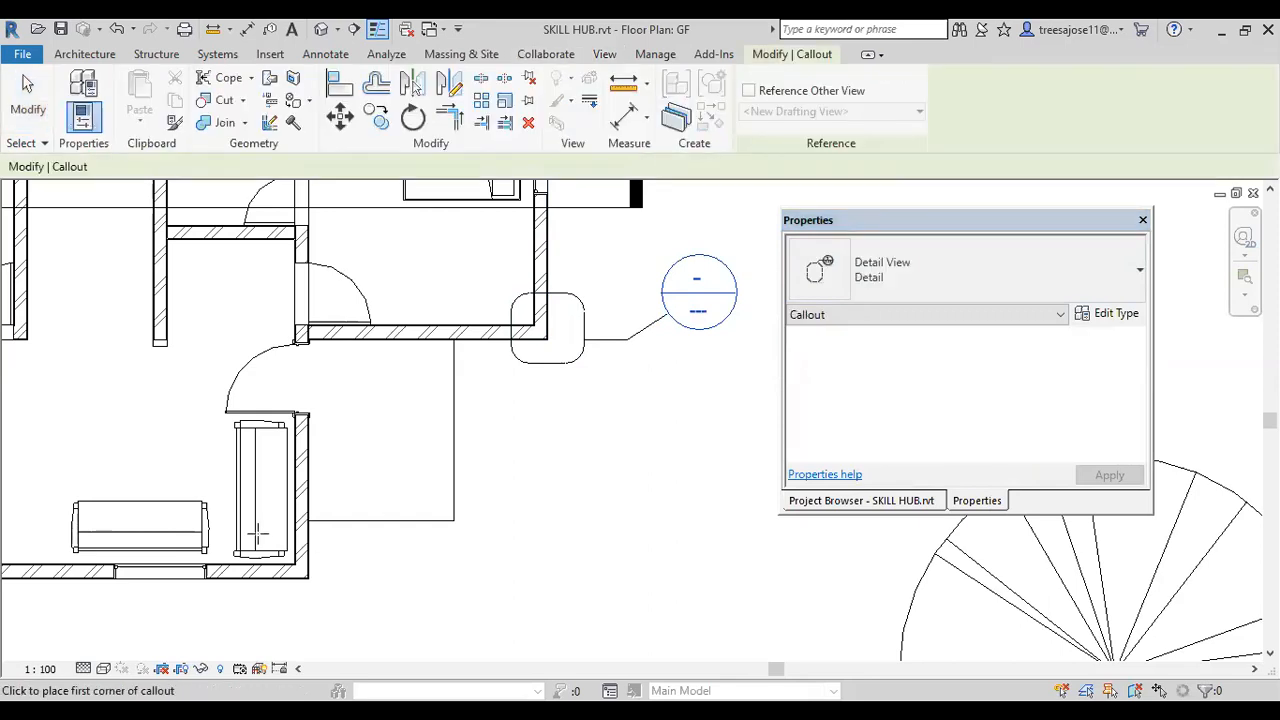
click(1141, 276)
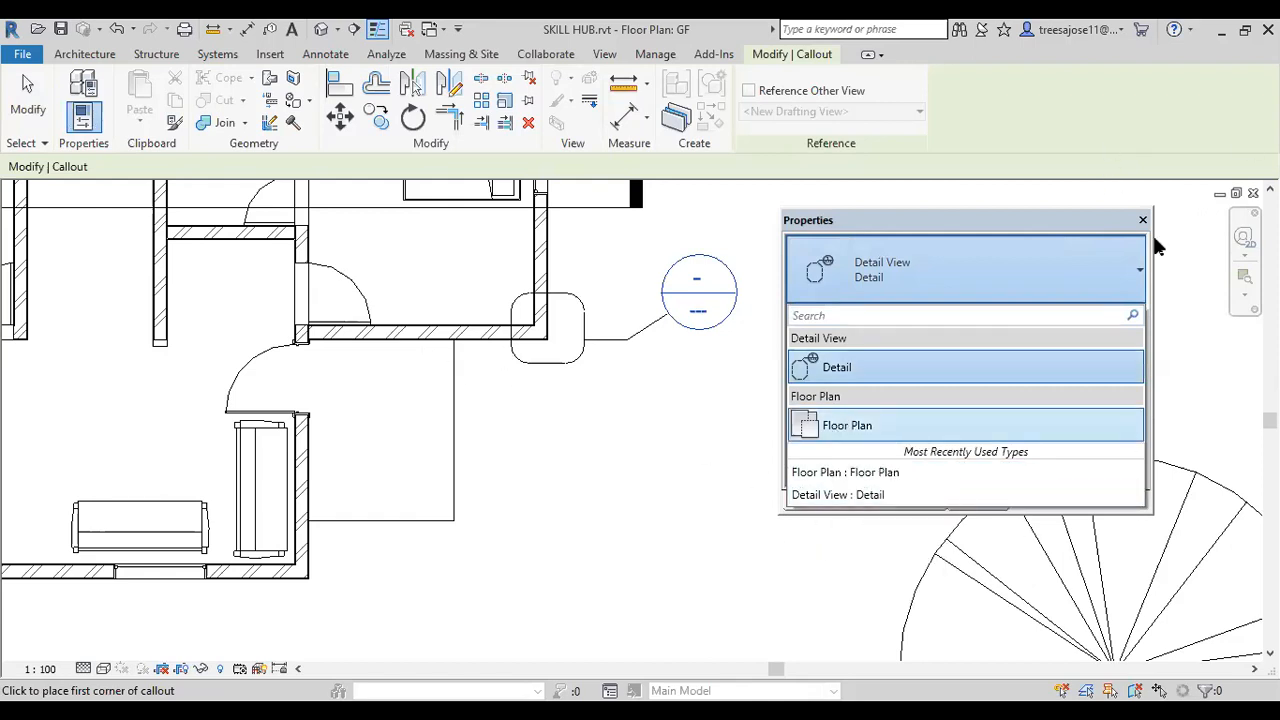
click(22, 104)
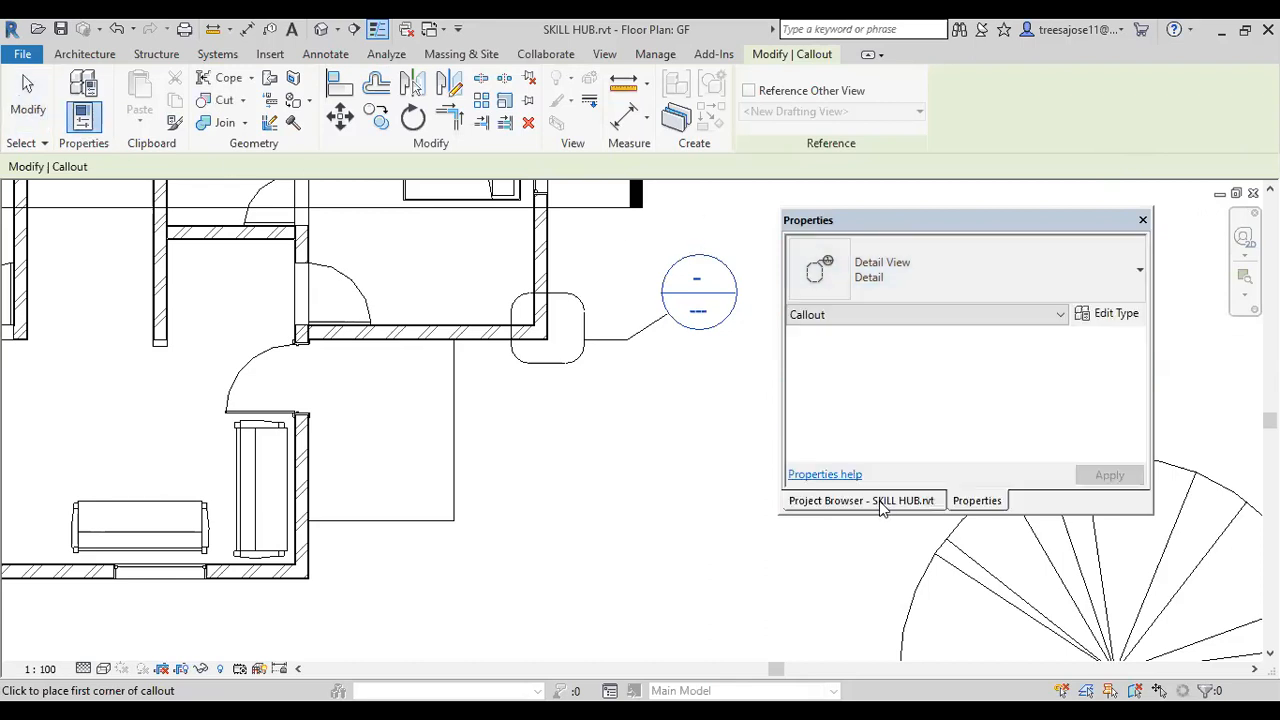
- Expand the detail views in the project browser and locate the Detail 0 entry
click(880, 502)
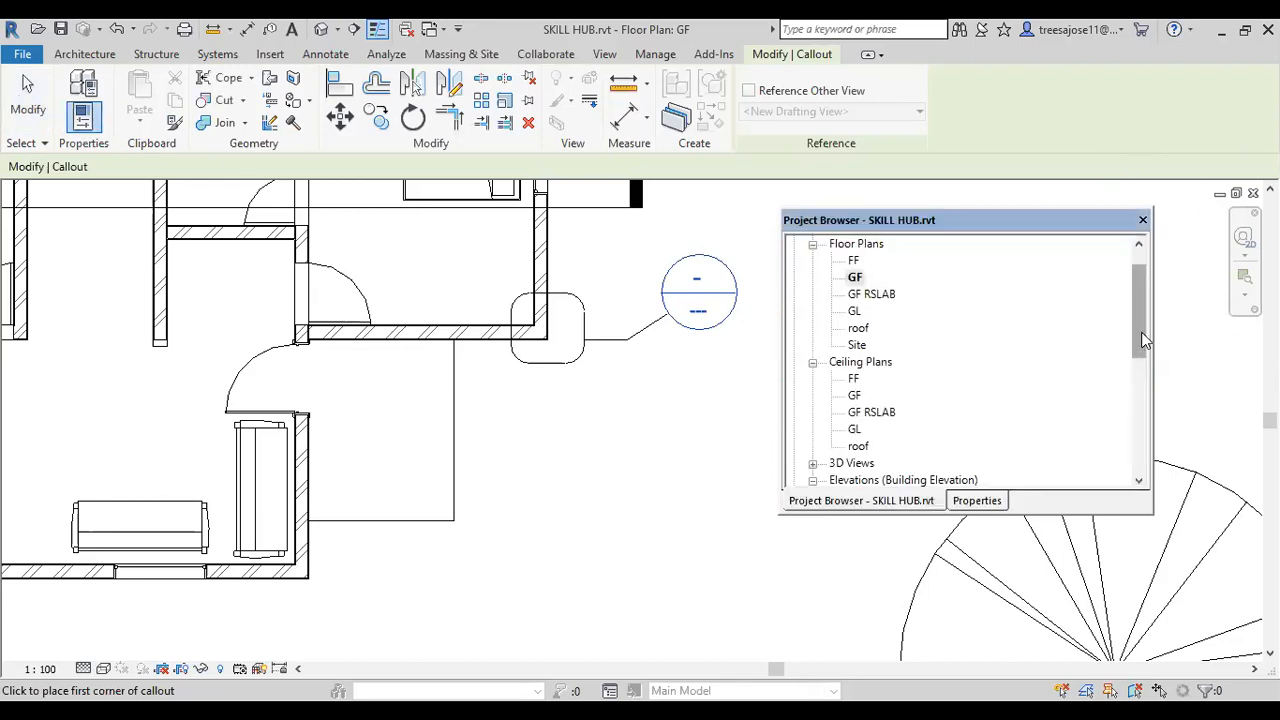
drag(1145, 341, 1145, 410)
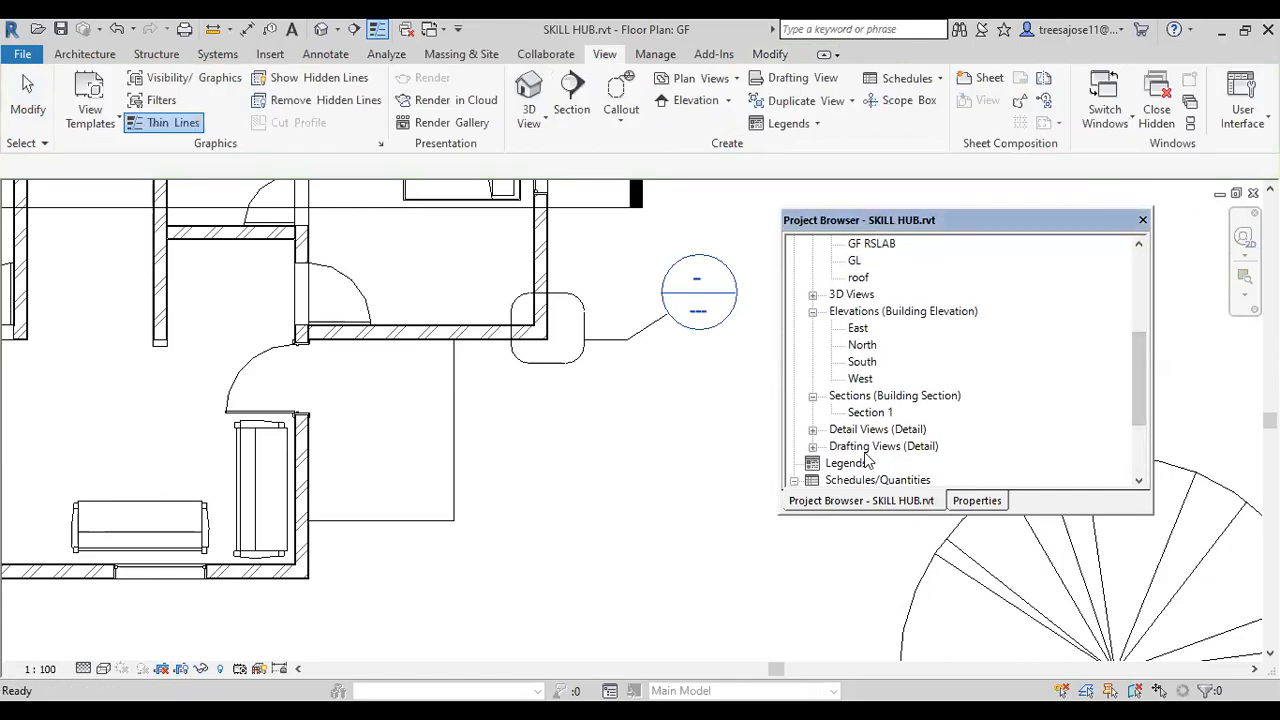
click(812, 430)
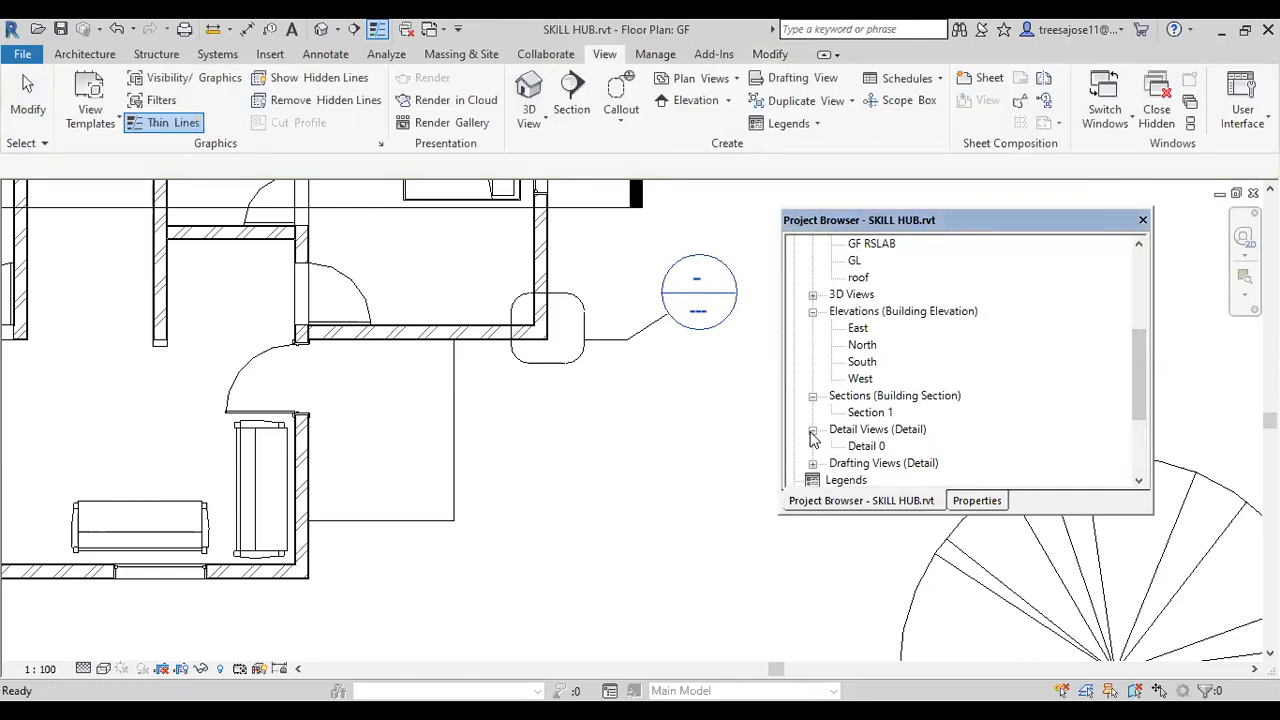
click(865, 452)
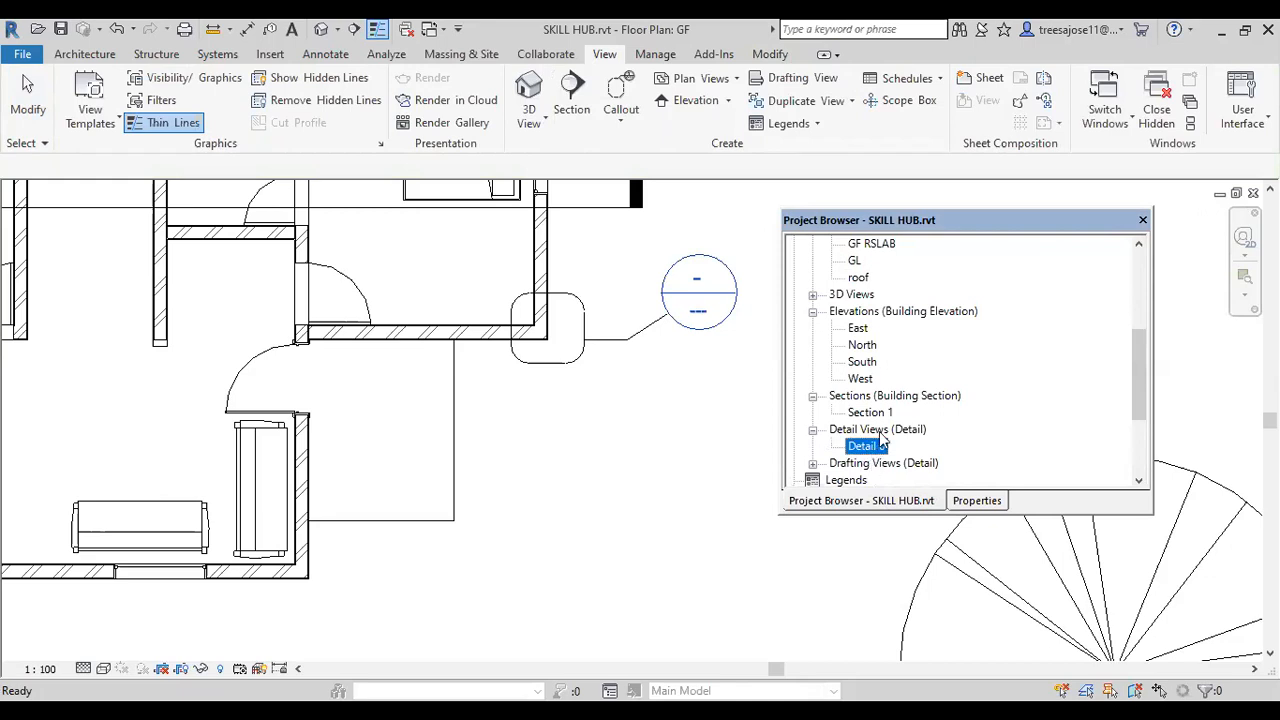
- Open the Detail 0 view of the wall corner and set its detail level to Fine
double_click(863, 450)
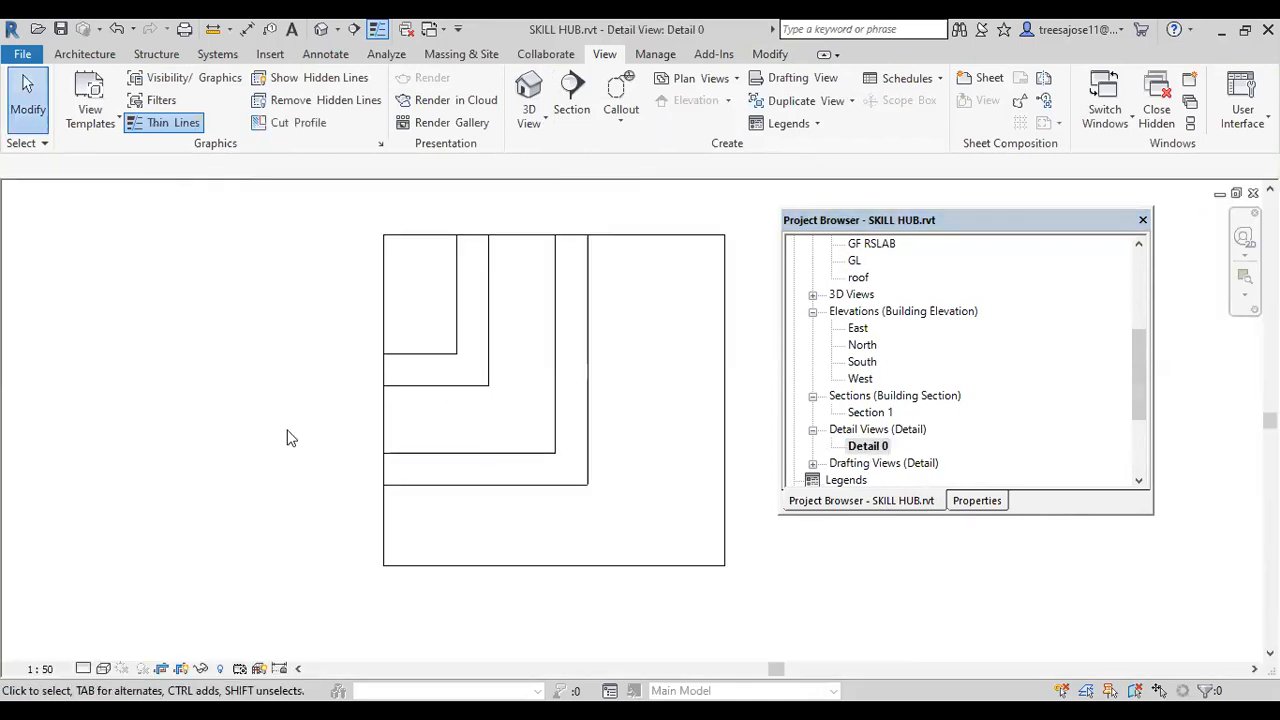
click(84, 669)
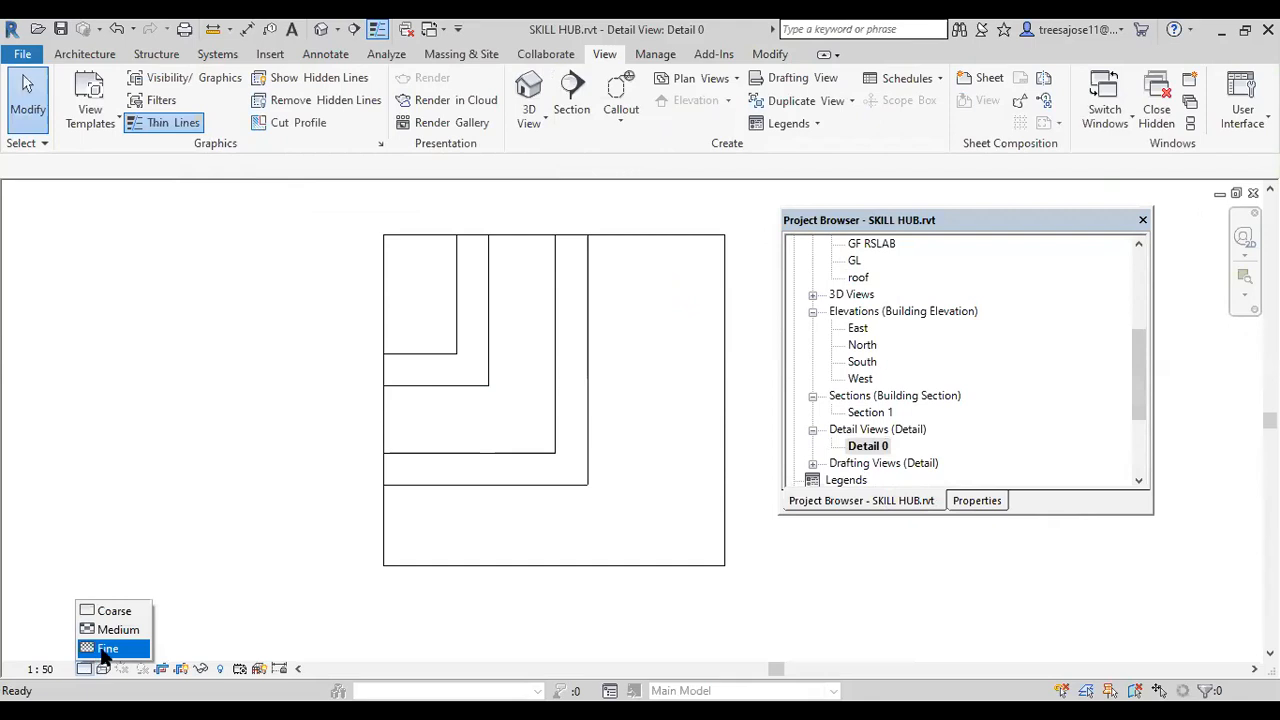
click(105, 649)
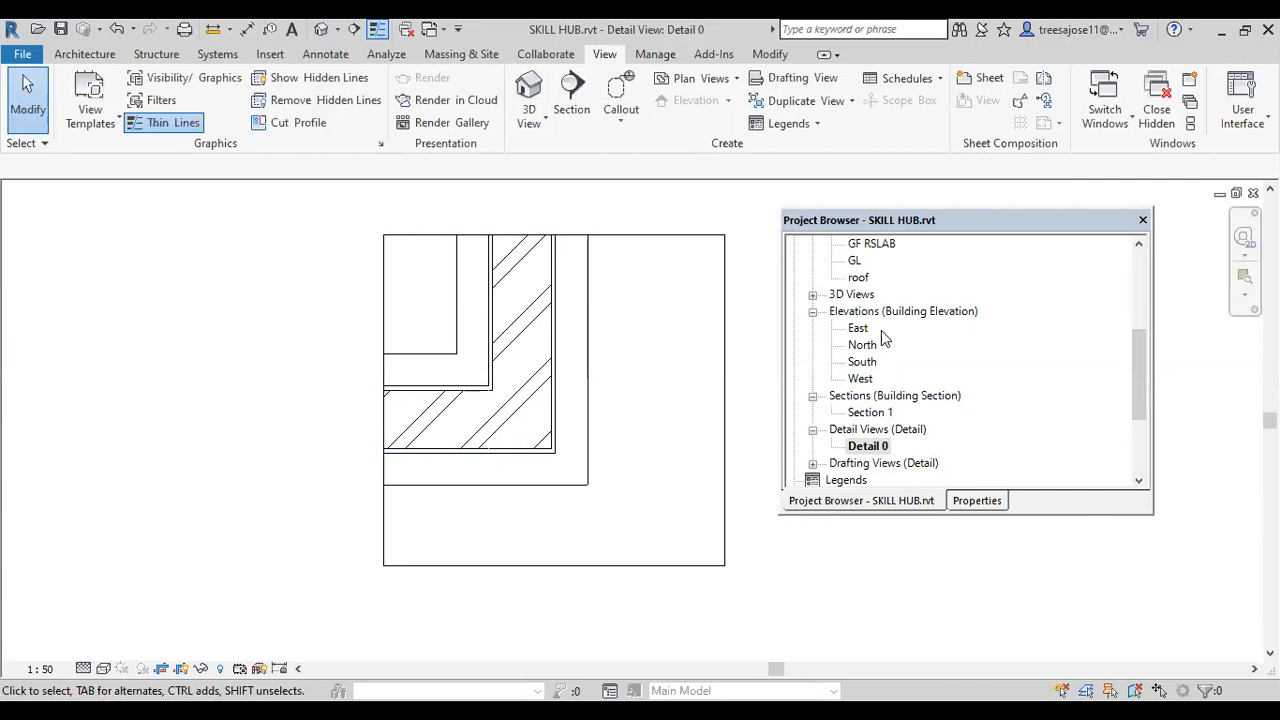
- Open Section 1 and bring up the layer structure of the sloped roof's Generic - 400mm 2 type
mouse_move(1143, 390)
mouse_down()
mouse_move(1134, 339)
mouse_move(1136, 385)
mouse_up()
click(866, 446)
double_click(868, 413)
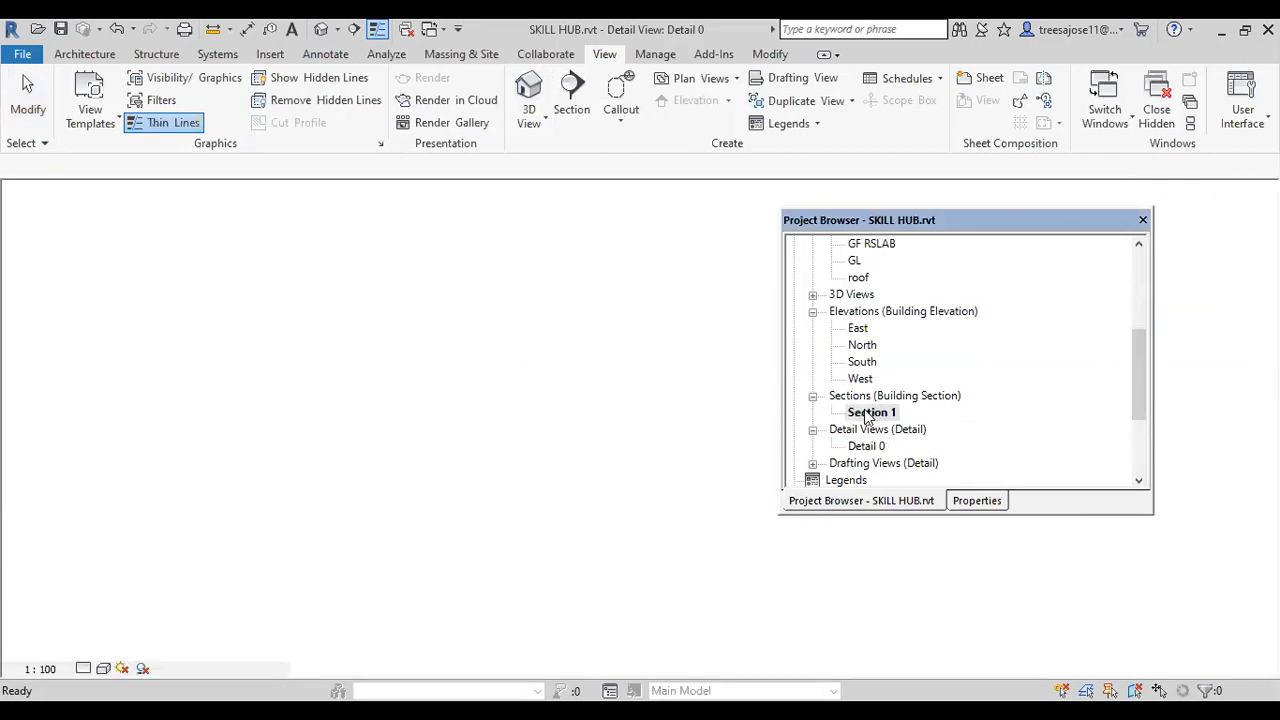
click(369, 283)
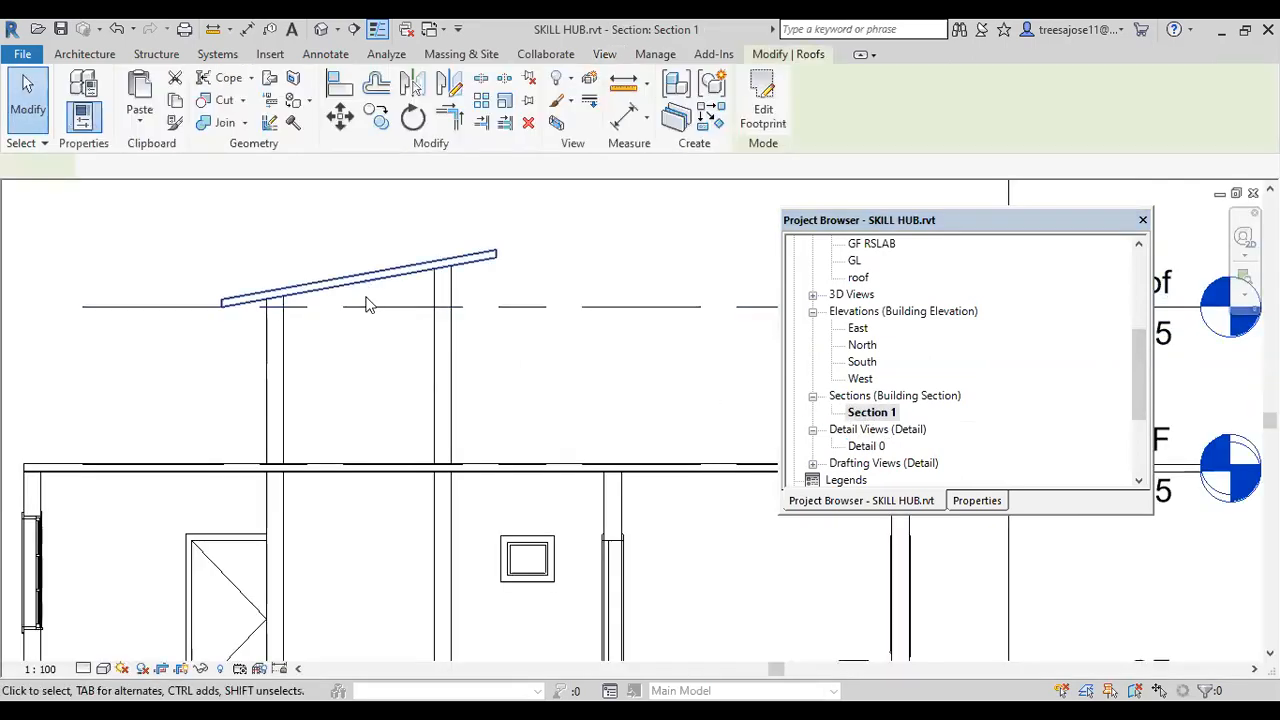
click(975, 502)
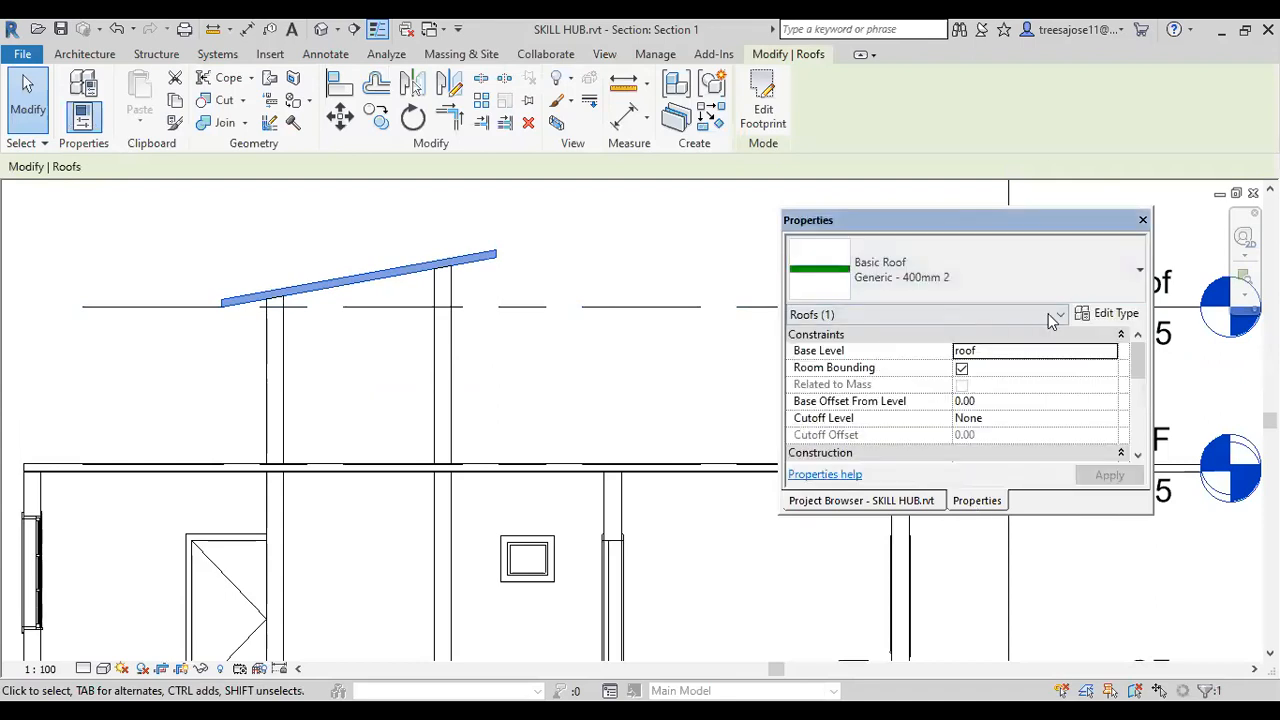
click(1104, 316)
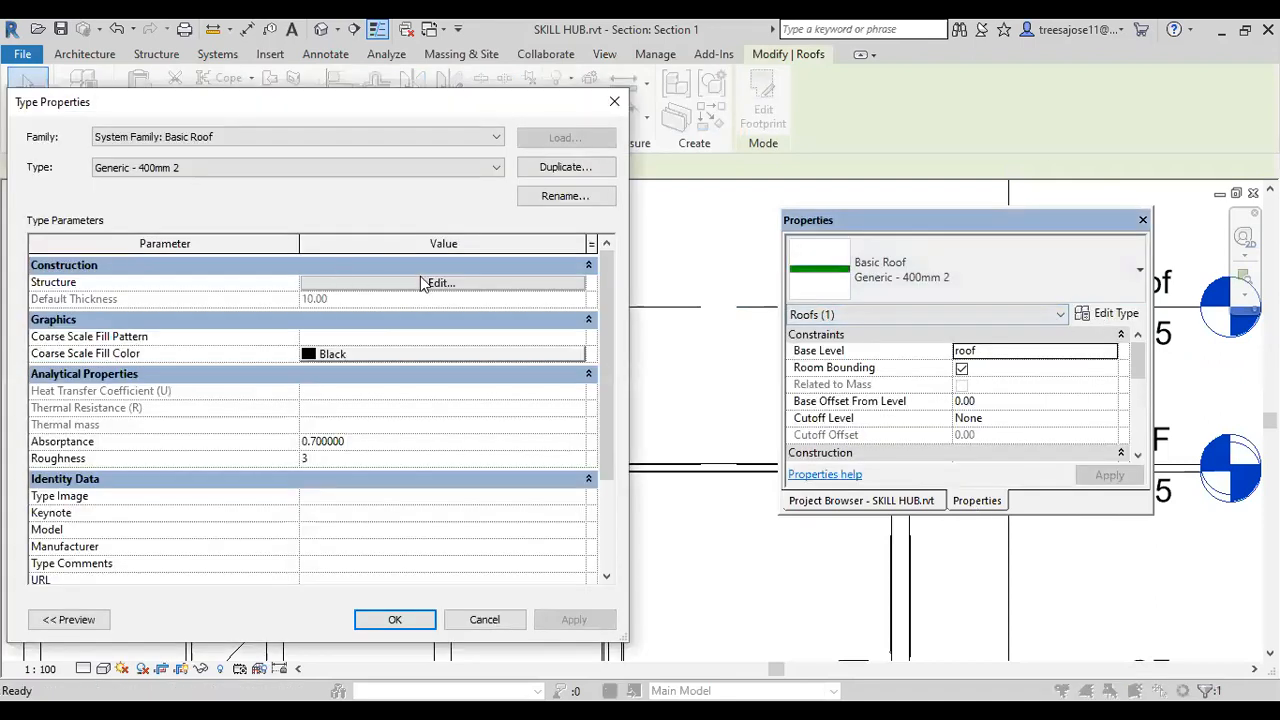
click(420, 277)
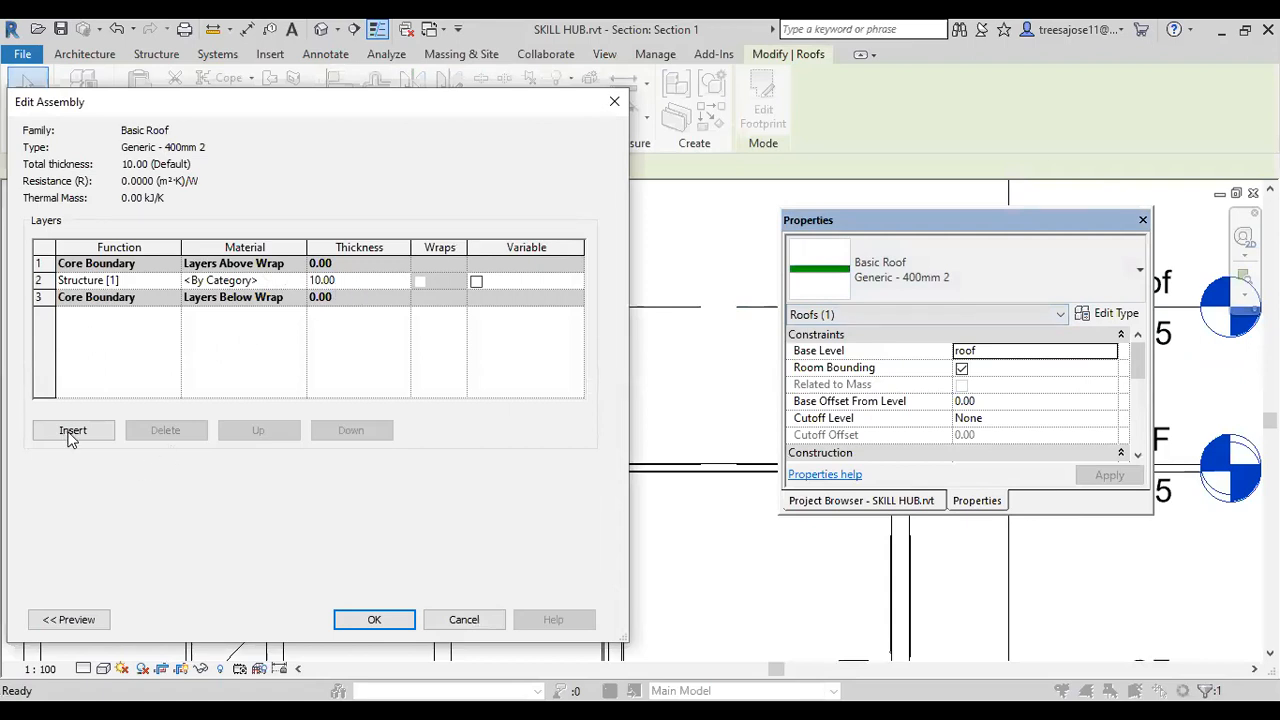
- Insert a roof layer 9 thick below the core boundary, set the existing structure layer's thickness to 1, and apply the type changes
click(68, 431)
click(343, 314)
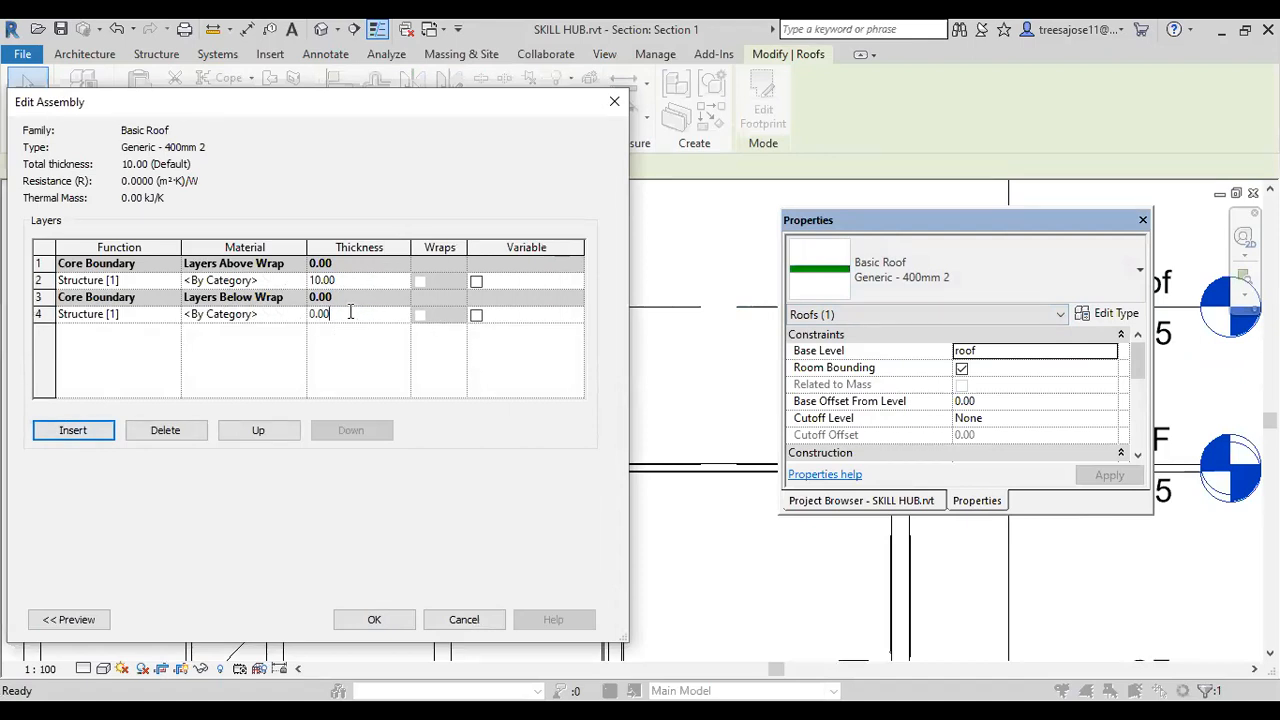
double_click(368, 316)
text(9)
click(345, 282)
drag(338, 281, 256, 289)
text(1)
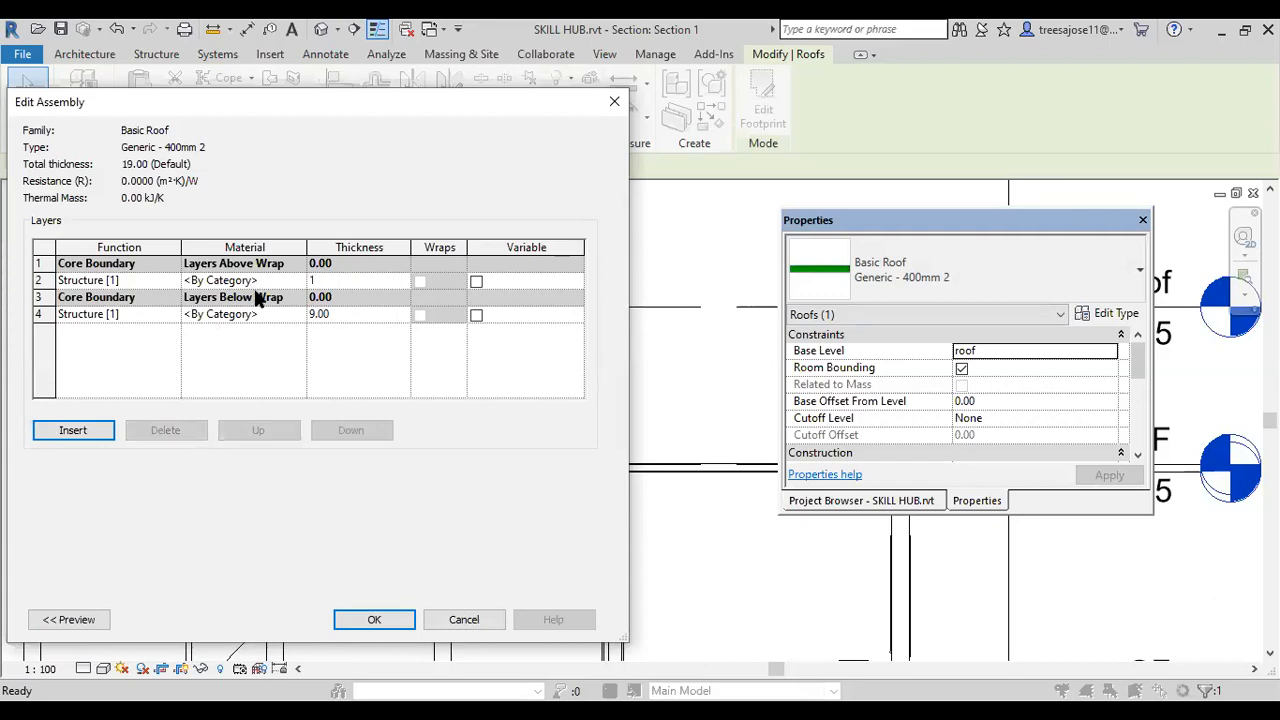
click(371, 620)
click(580, 621)
click(395, 621)
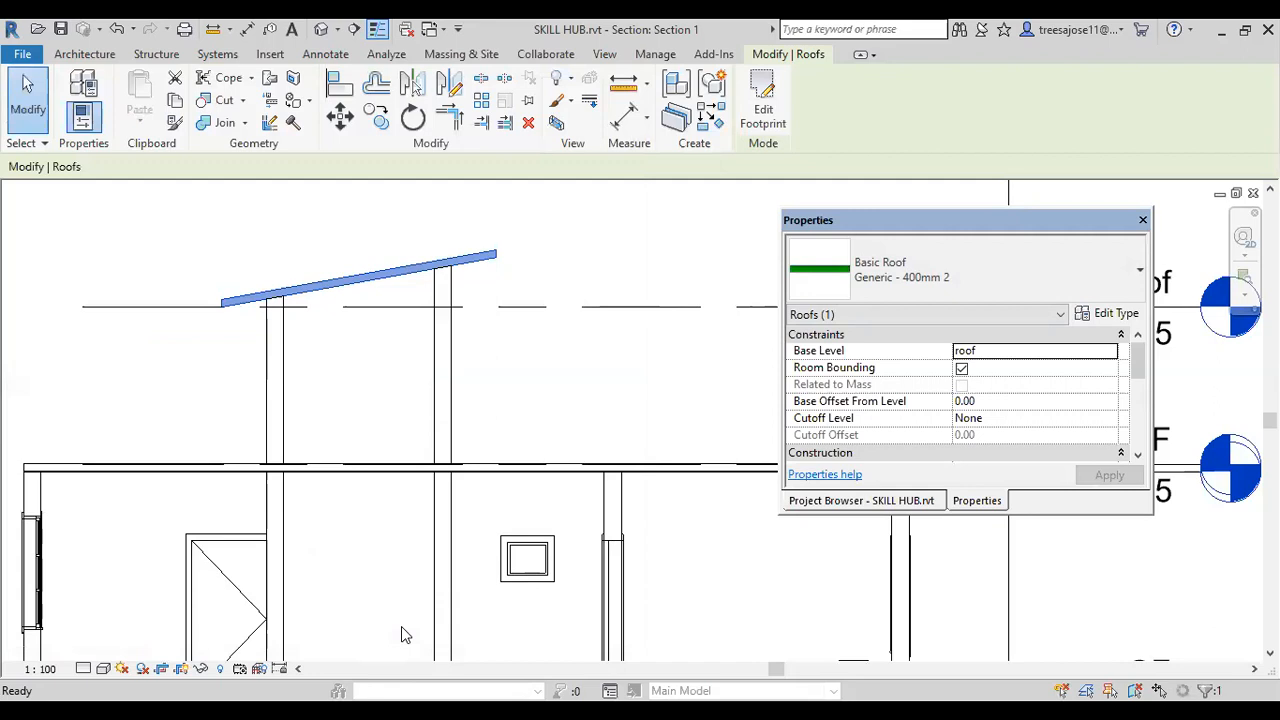
- Set the detail level of Section 1 to Fine and inspect the layers at the roof's upper end
click(467, 209)
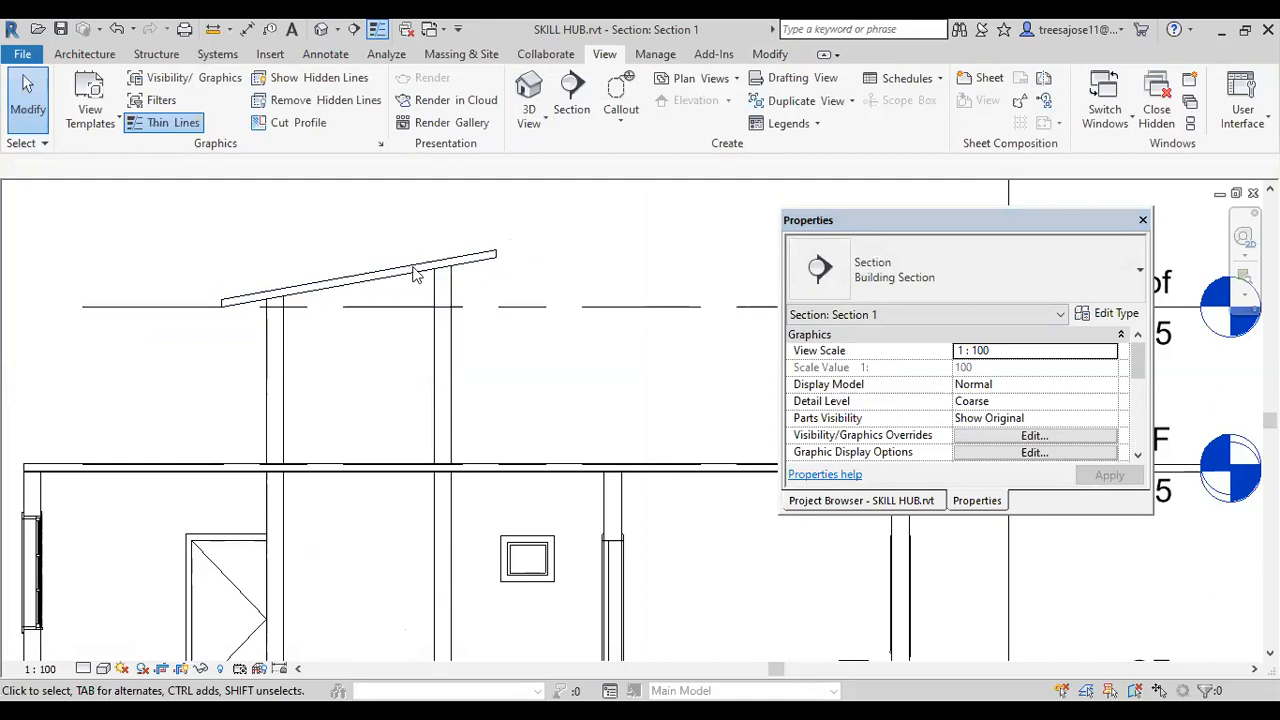
click(83, 668)
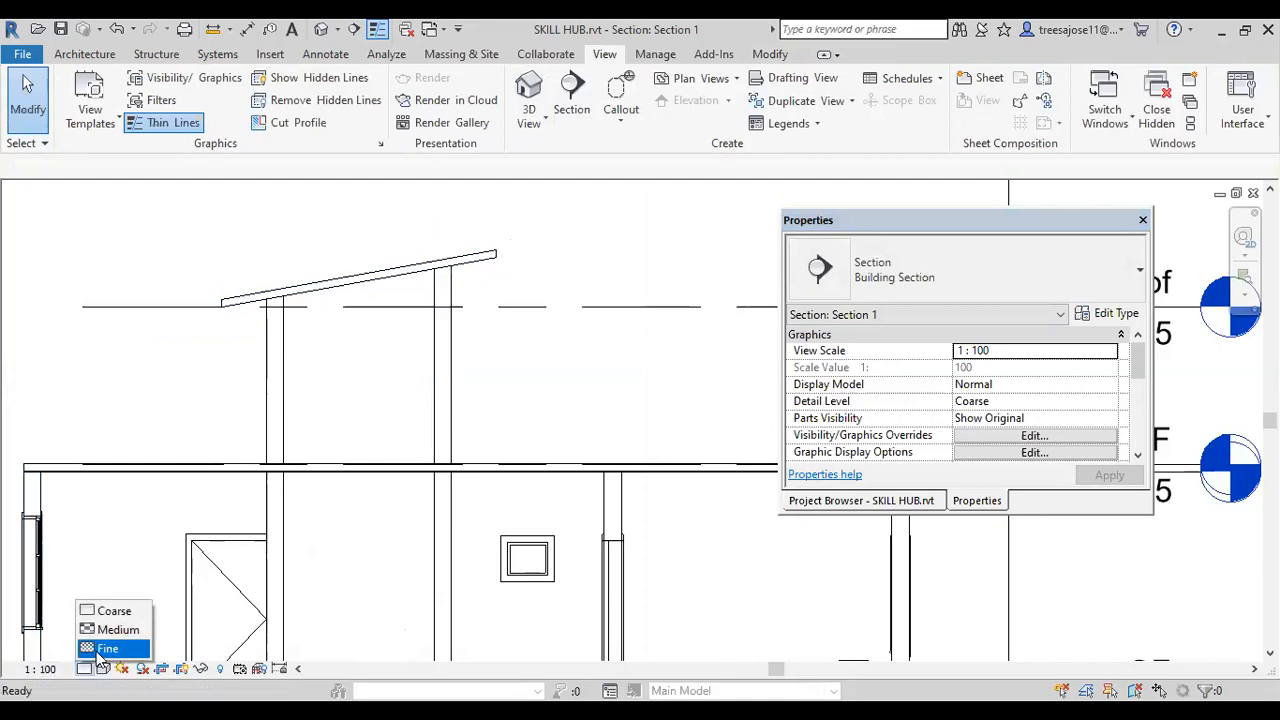
click(110, 650)
scroll(470, 283, up, 5)
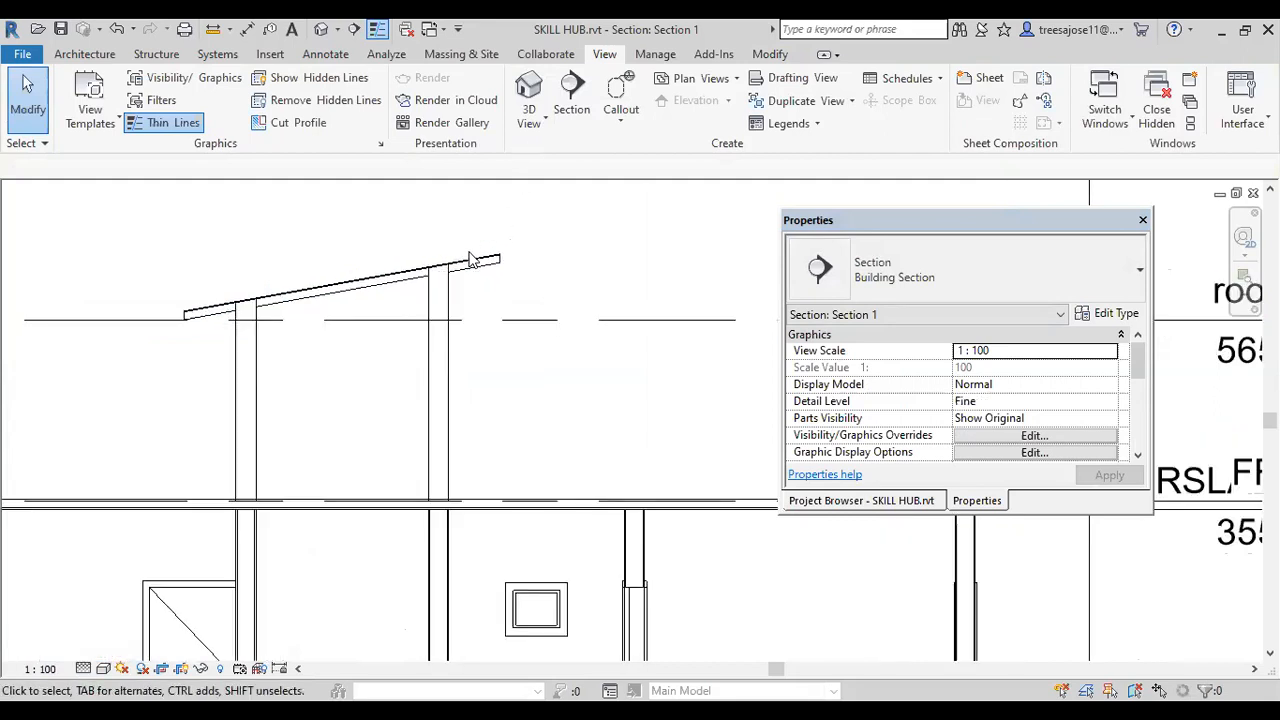
scroll(470, 283, up, 4)
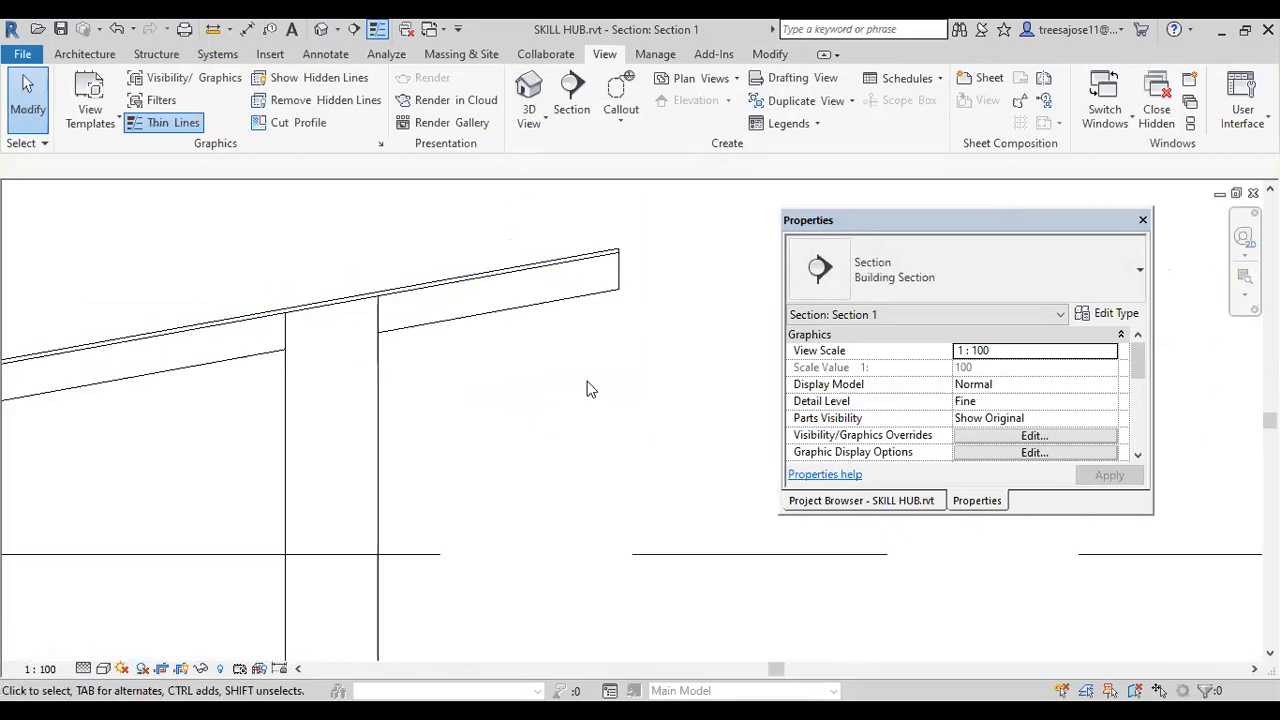
scroll(372, 315, down, 2)
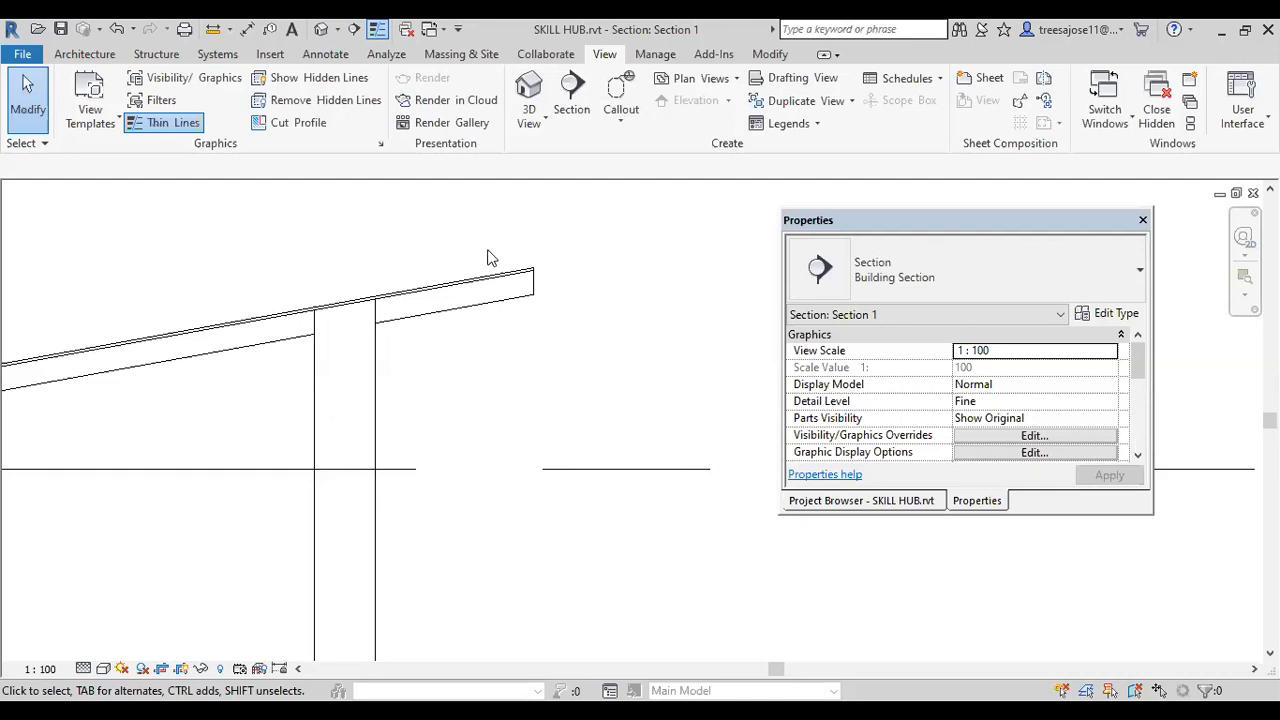
- Create a rectangular callout around the junction of the sloped roof and its taller supporting wall in Section 1
click(622, 122)
click(620, 151)
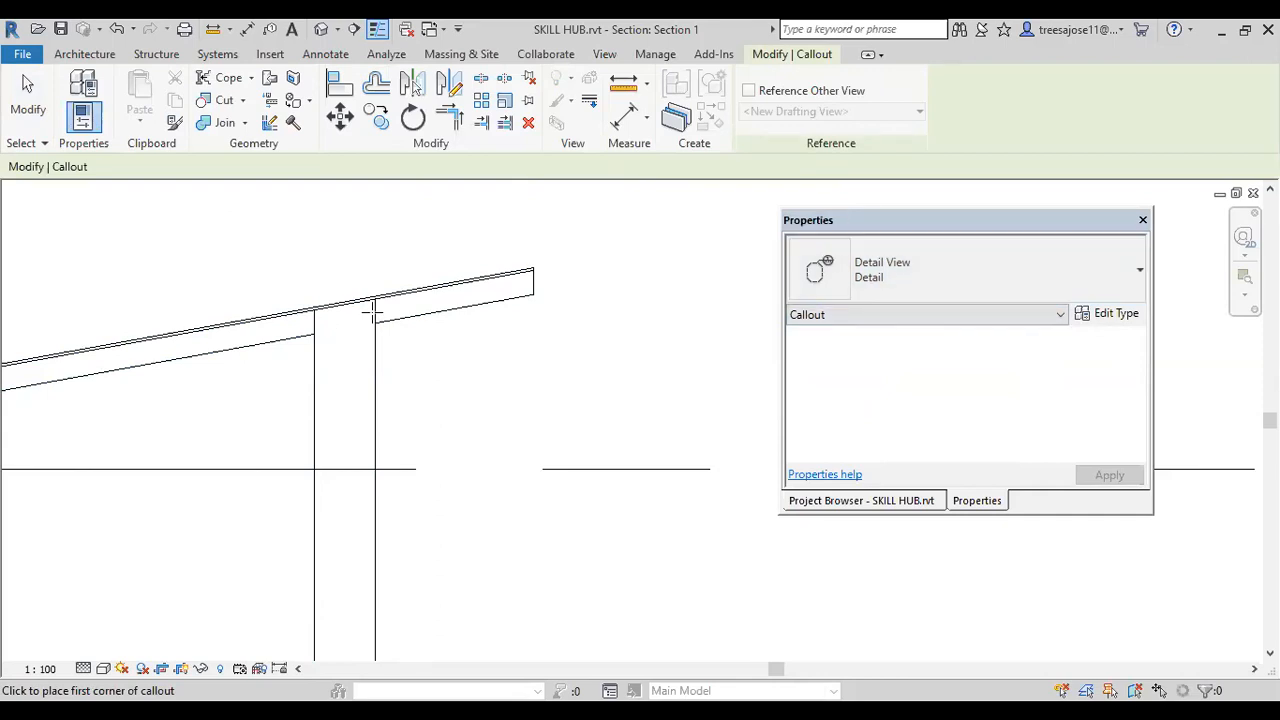
click(283, 272)
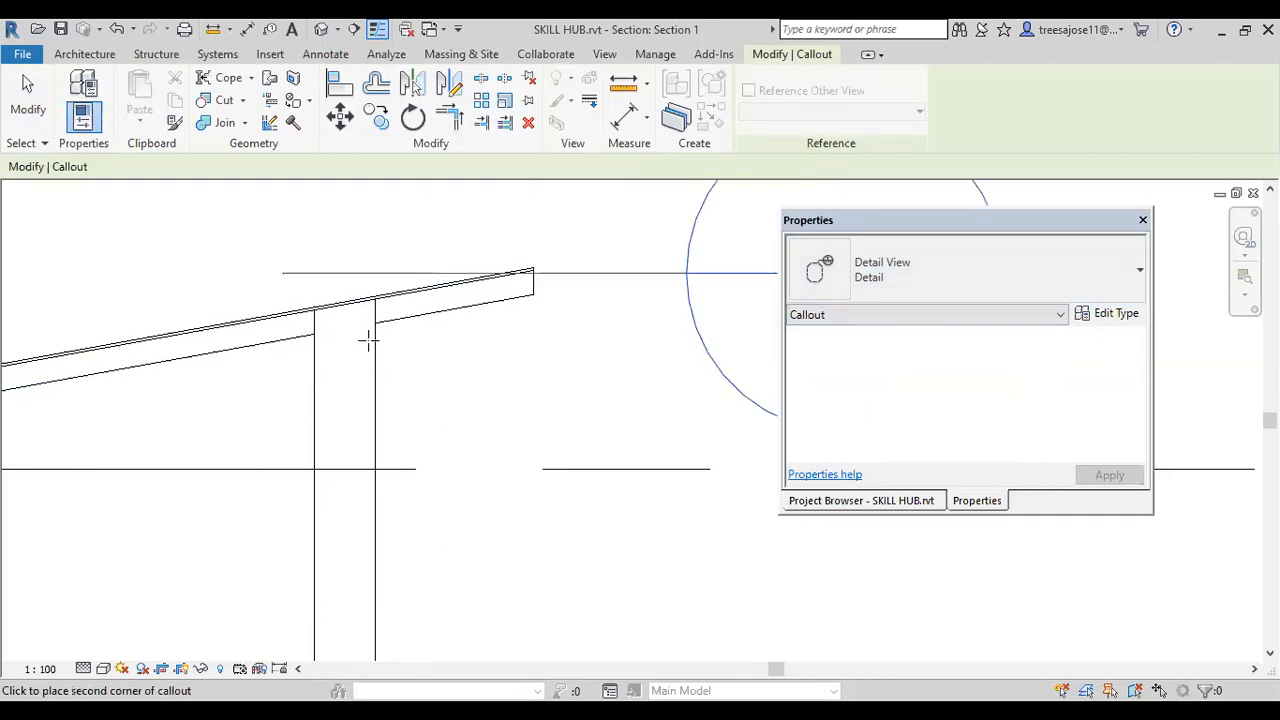
click(424, 395)
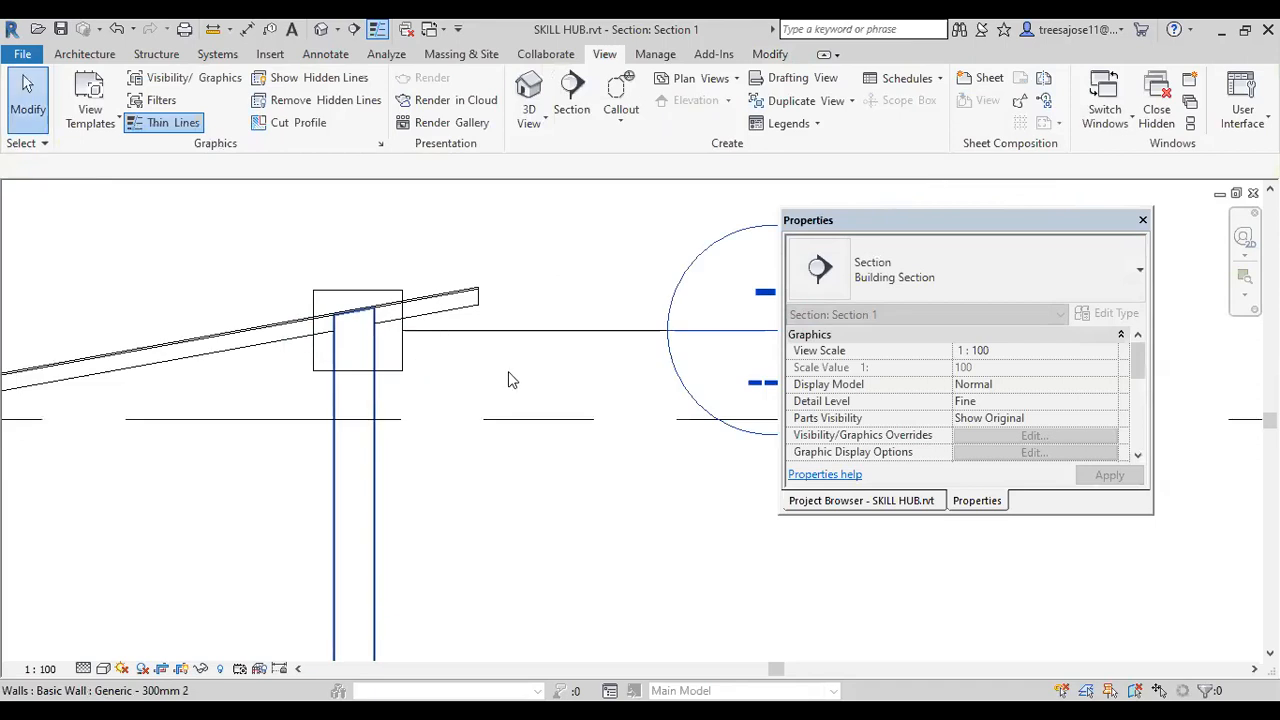
scroll(508, 380, down, 2)
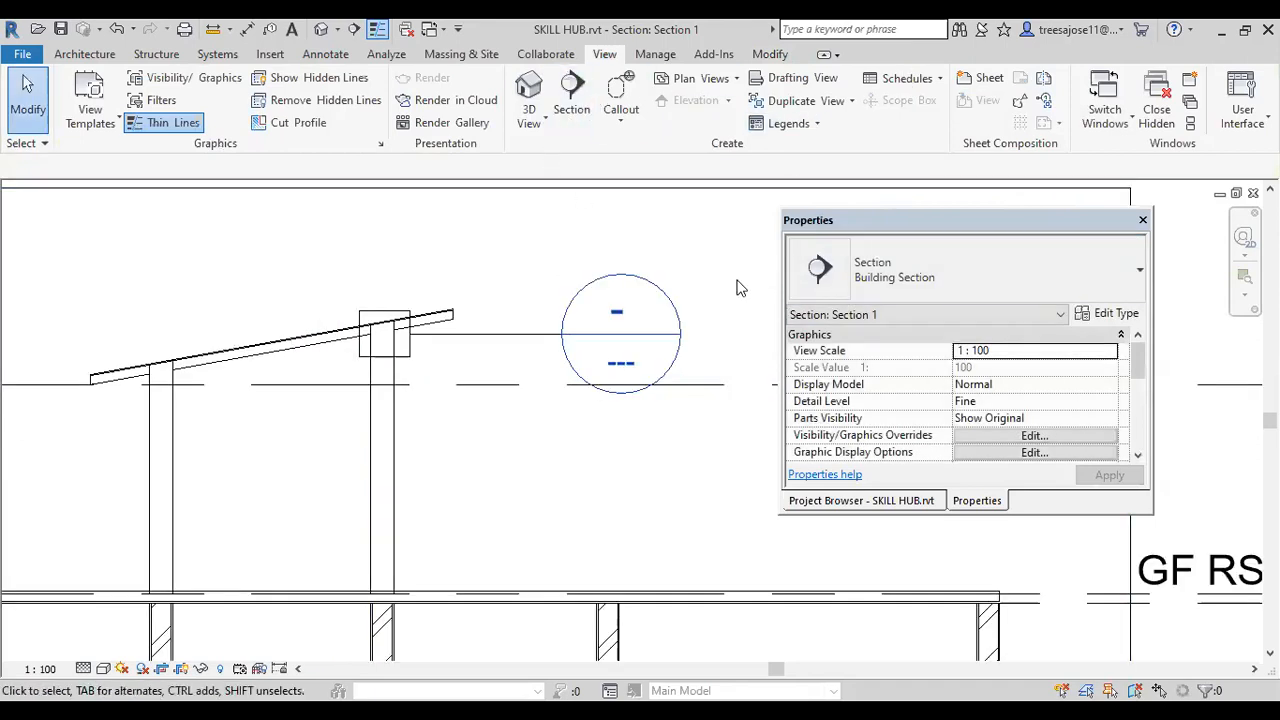
- Open the Detail 1 view belonging to the new roof callout
right_click(490, 342)
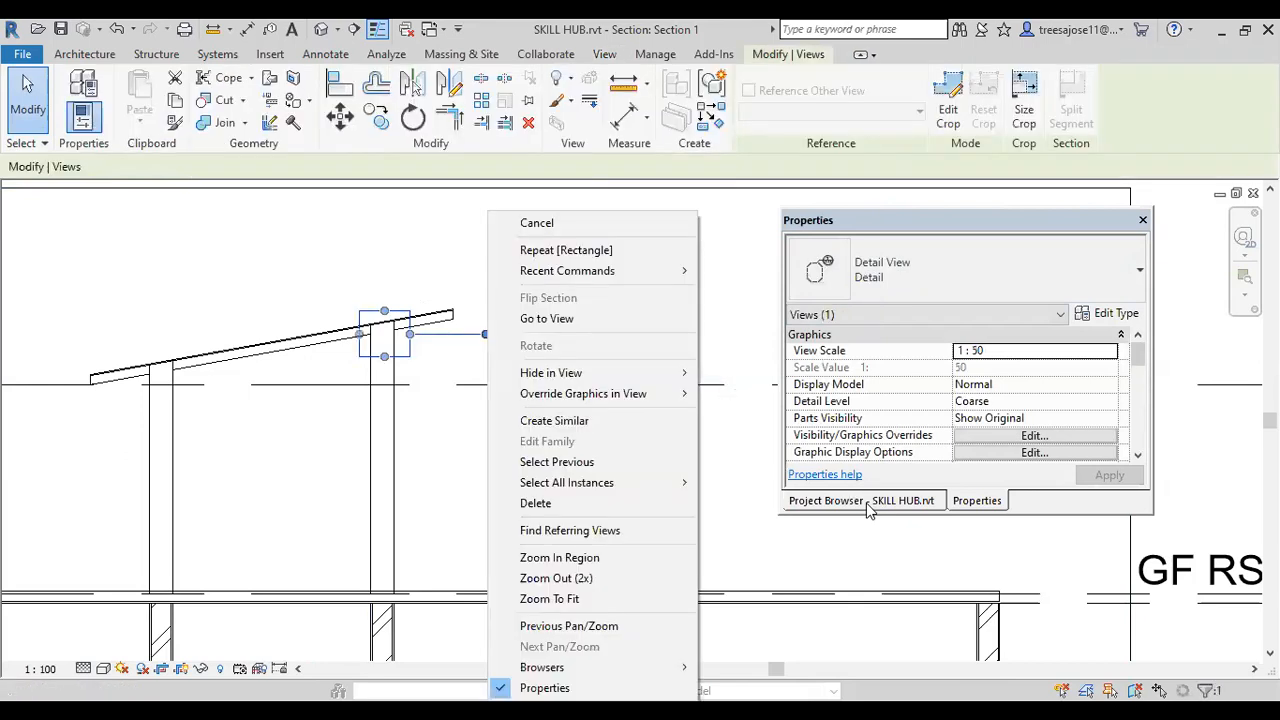
click(868, 501)
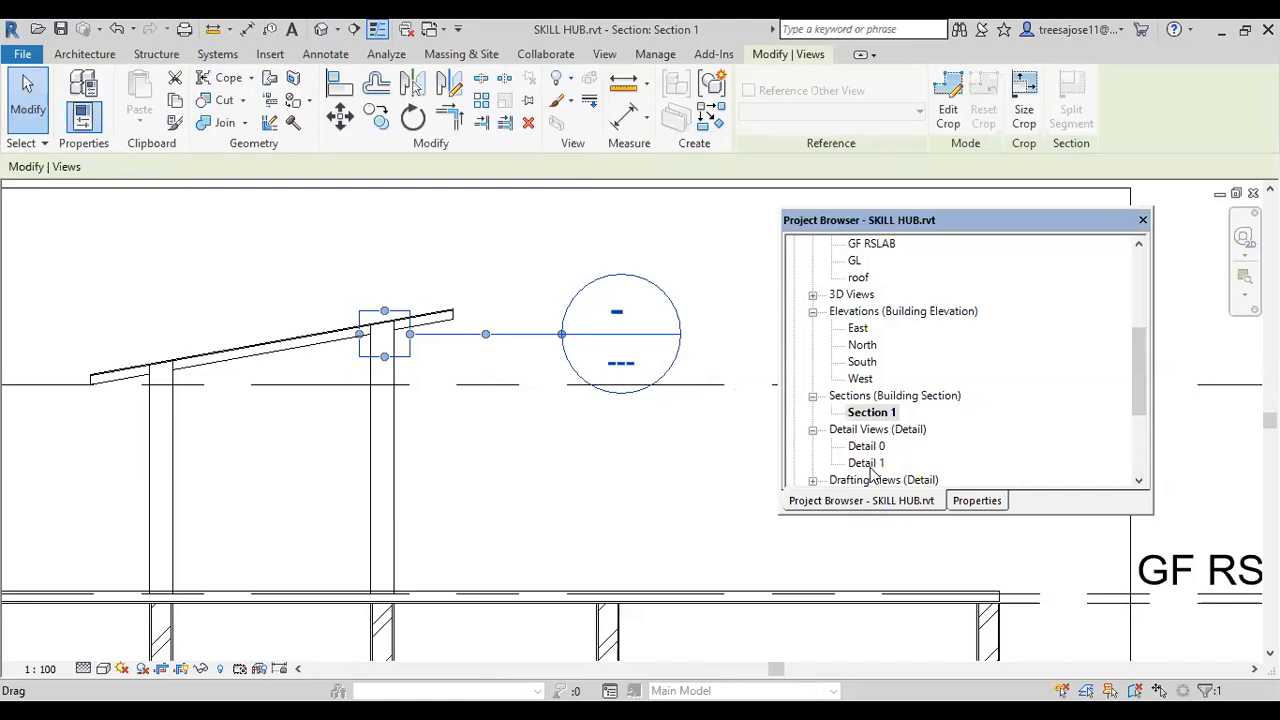
double_click(866, 463)
scroll(497, 411, down, 4)
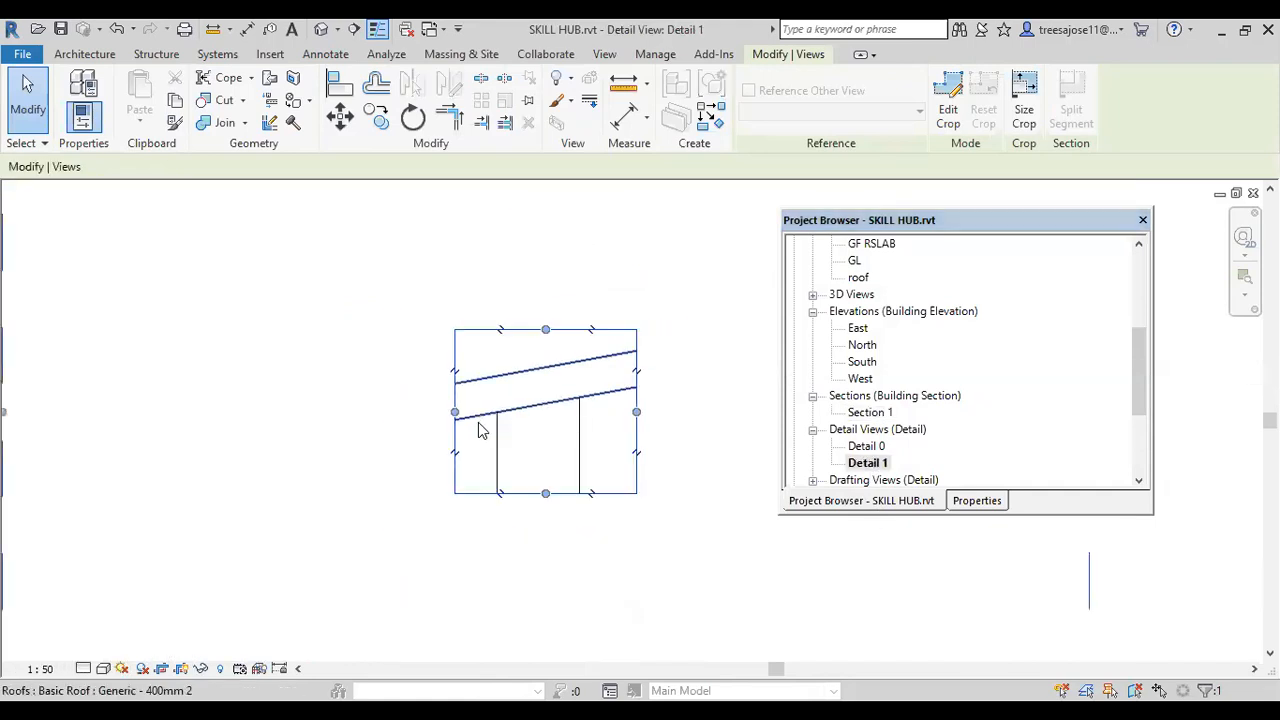
- Extend Detail 1's crop region outward on all four sides and set the view's detail level to Fine
drag(545, 493, 545, 531)
drag(636, 430, 682, 430)
drag(570, 331, 569, 293)
drag(455, 413, 418, 413)
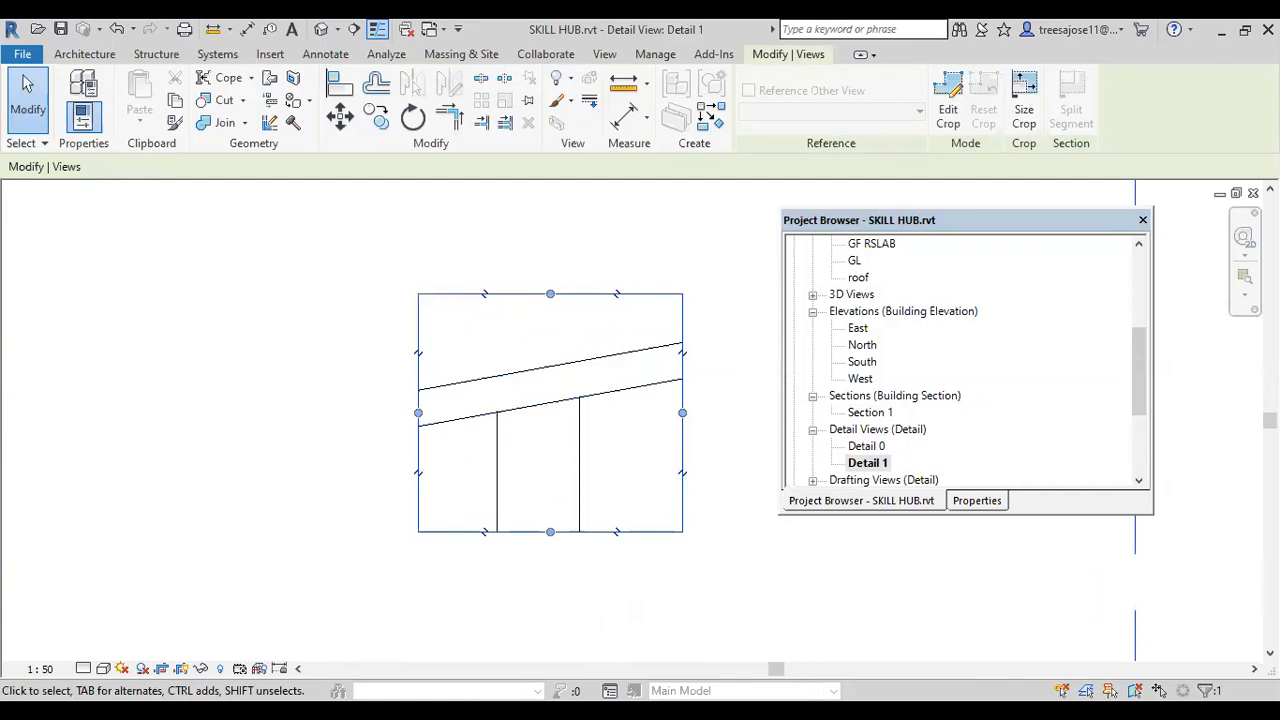
click(83, 668)
click(92, 647)
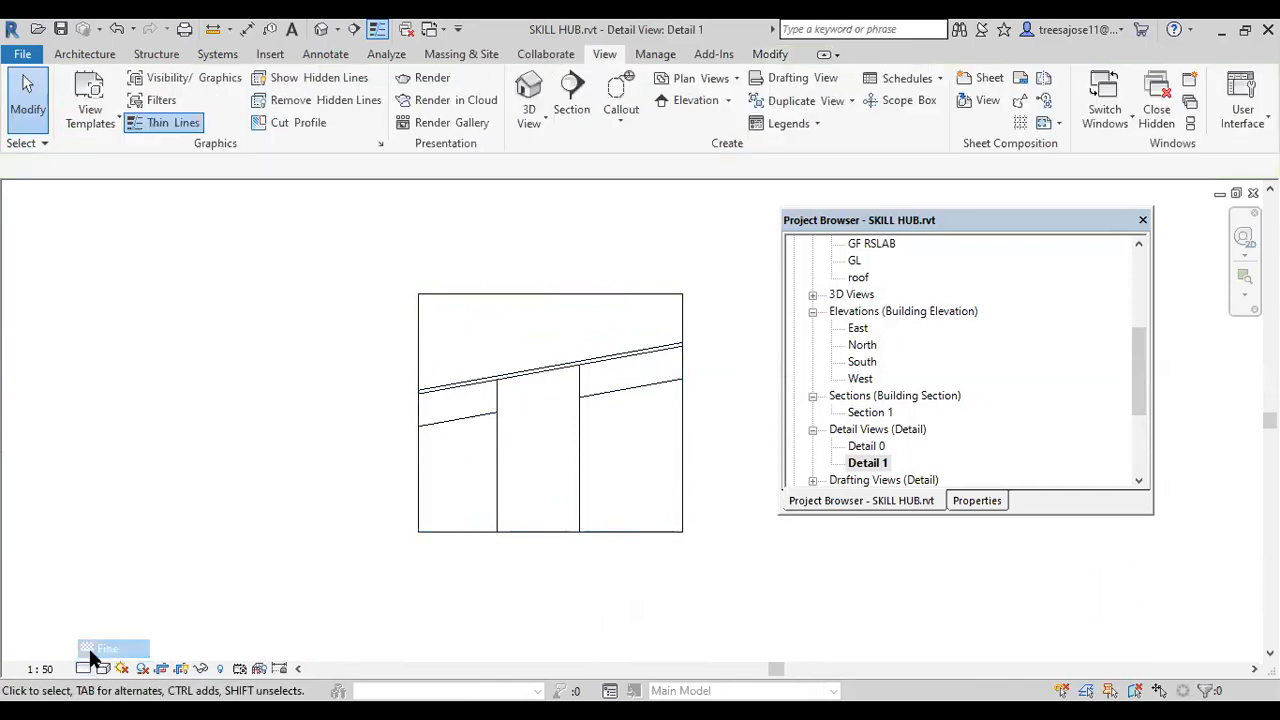
scroll(614, 386, up, 2)
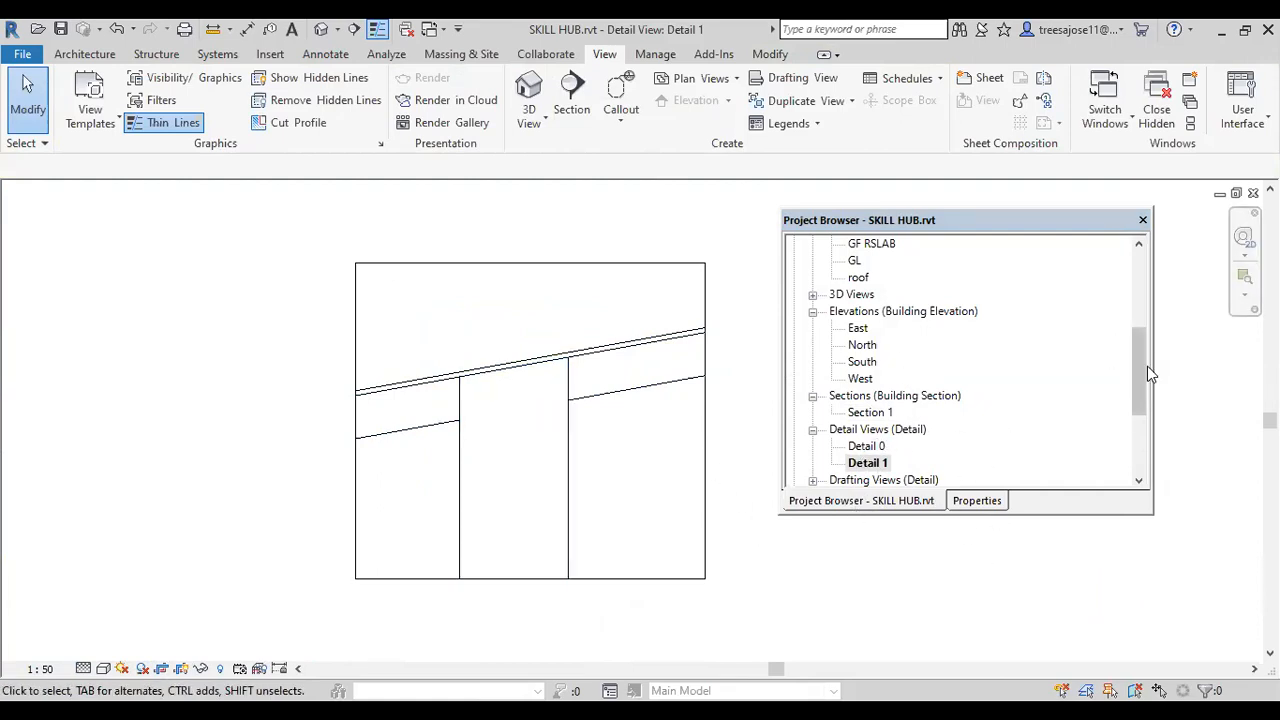
- Return to the GF floor plan and go to the detail view referenced by the wall corner callout
scroll(860, 320, up, 1)
click(854, 277)
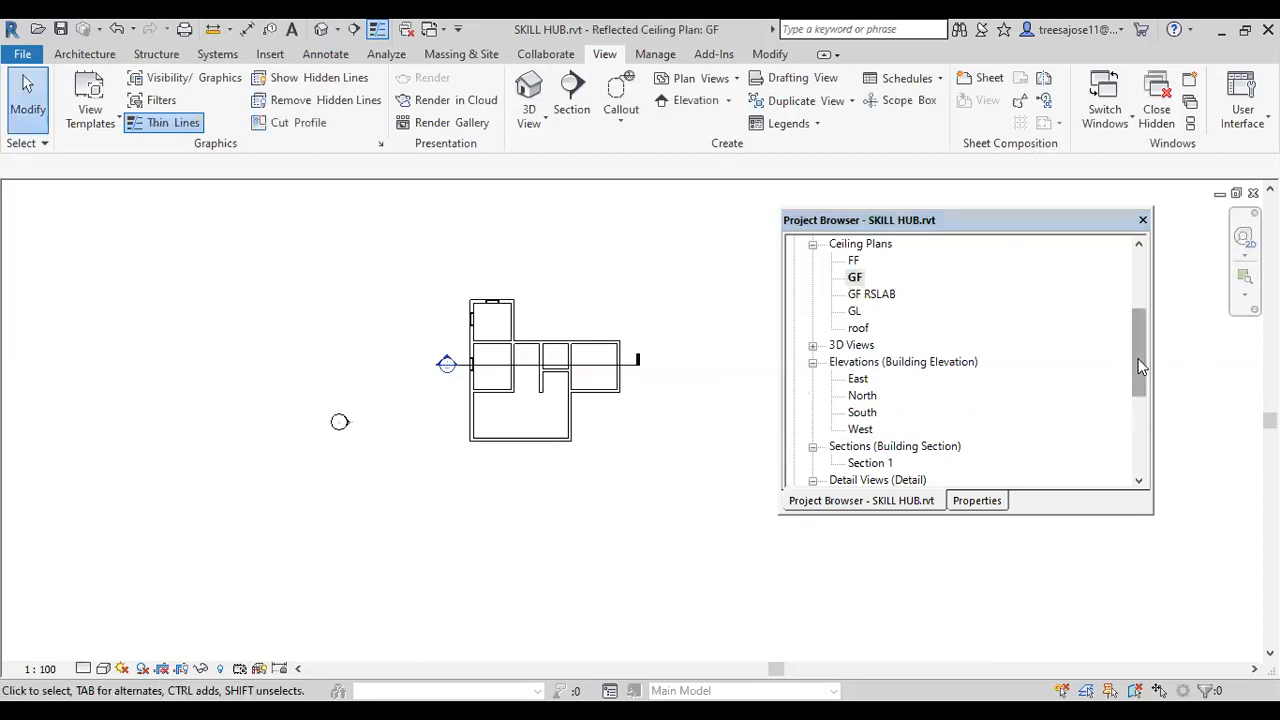
drag(1141, 366, 1141, 308)
double_click(854, 311)
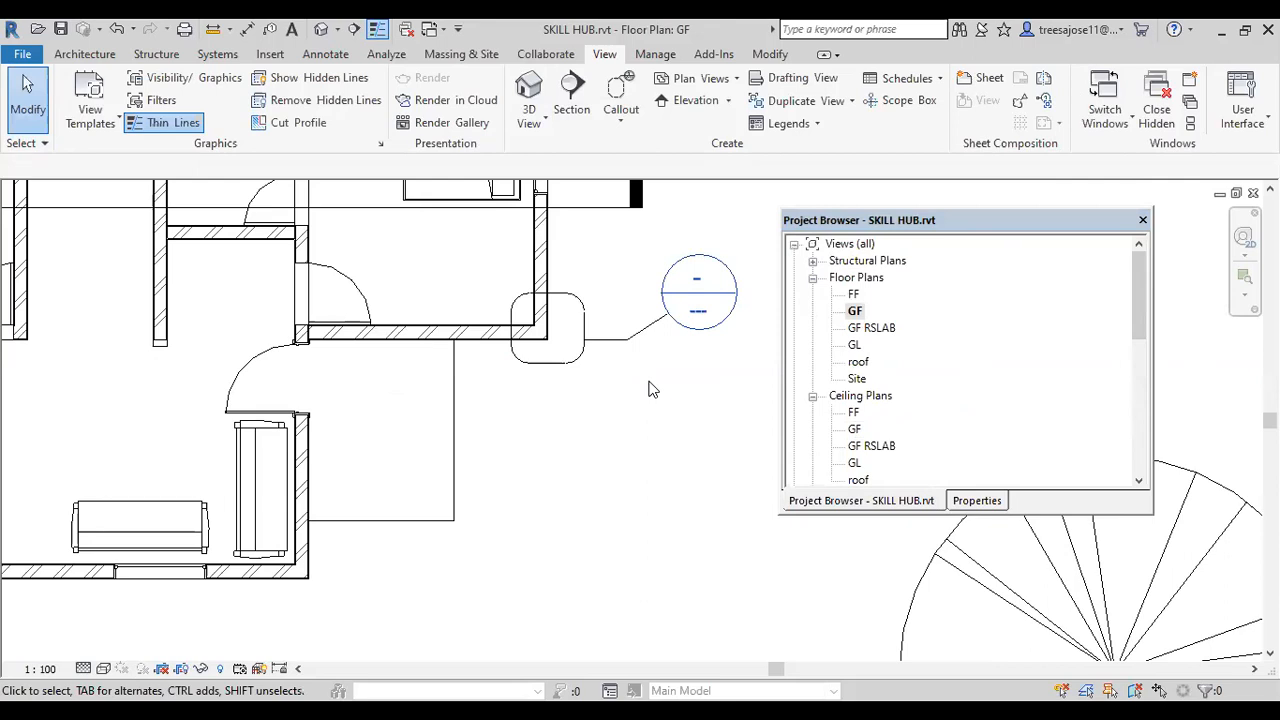
click(604, 347)
right_click(603, 345)
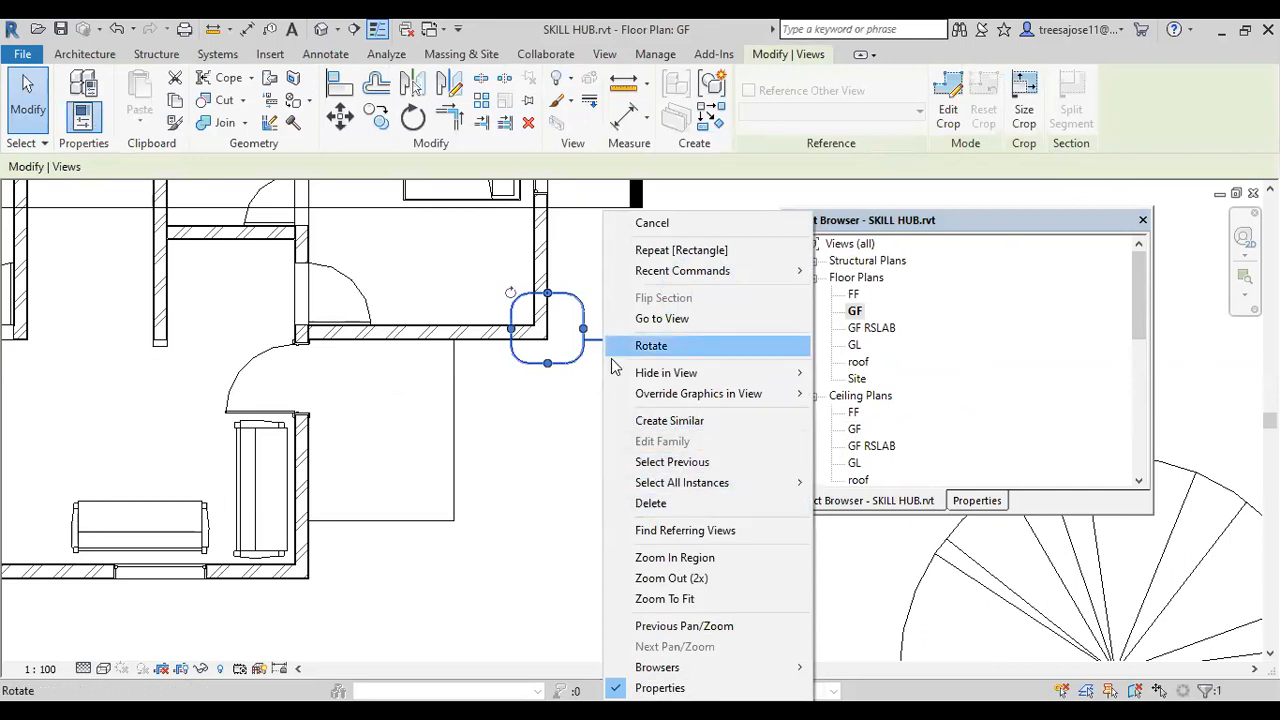
click(645, 318)
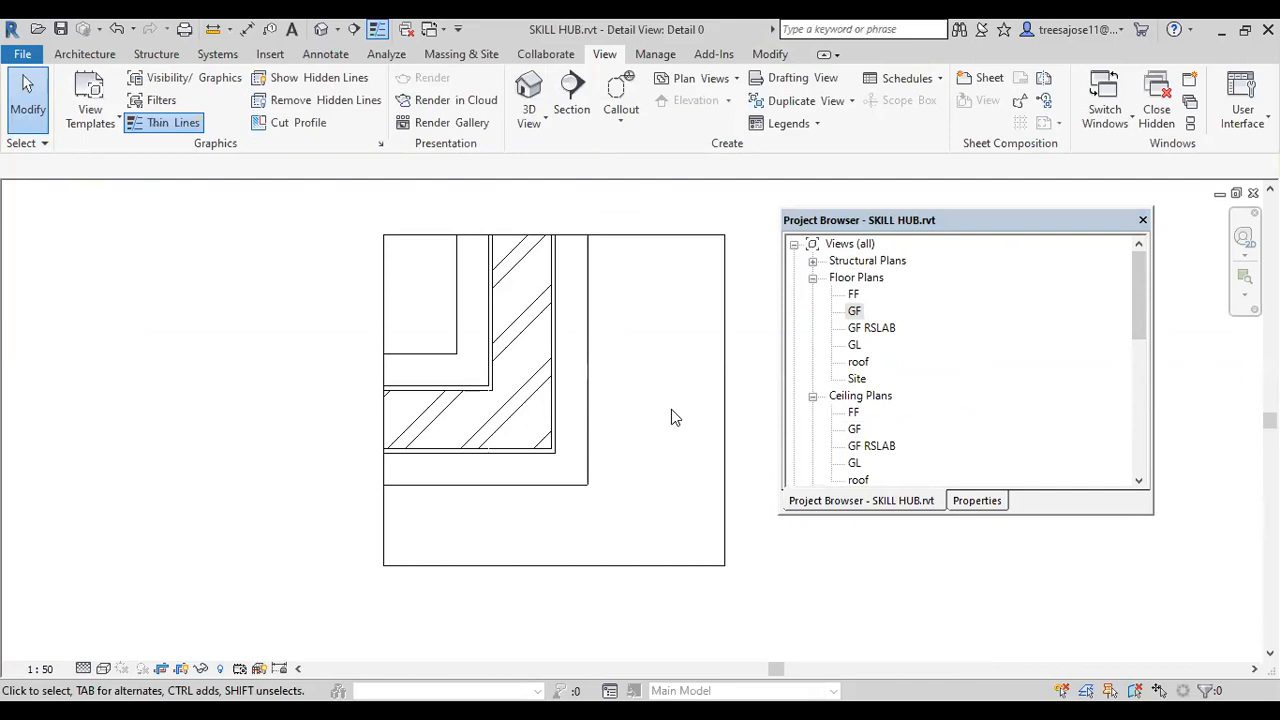
- Try to place an aligned dimension on the wall corner in Detail 0, with the pick option set to Entire Walls
click(325, 54)
click(78, 95)
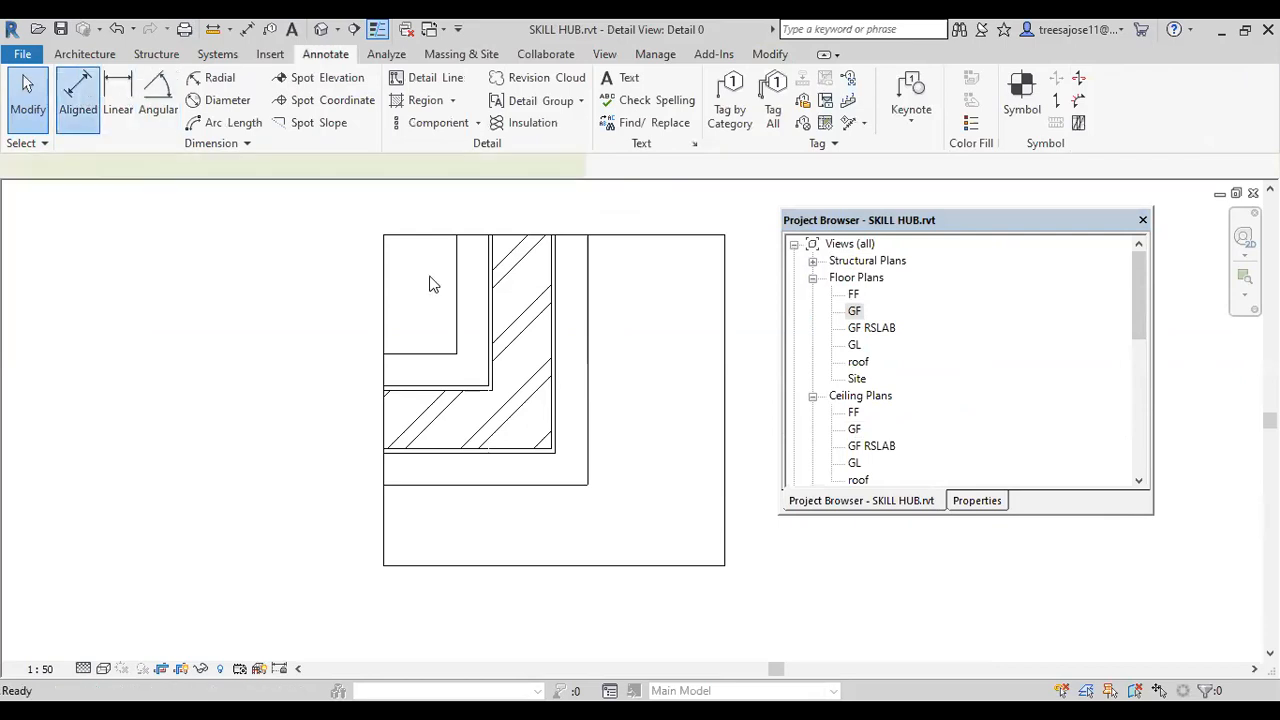
scroll(432, 279, up, 1)
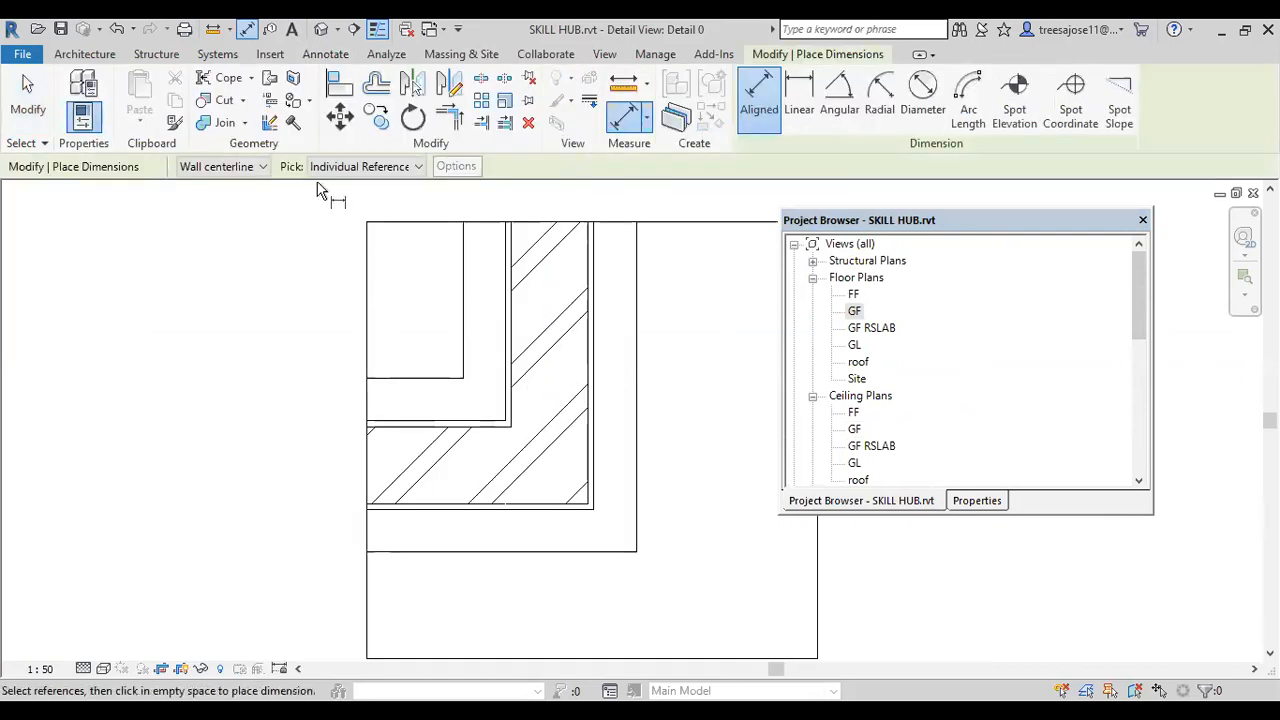
click(371, 166)
click(362, 198)
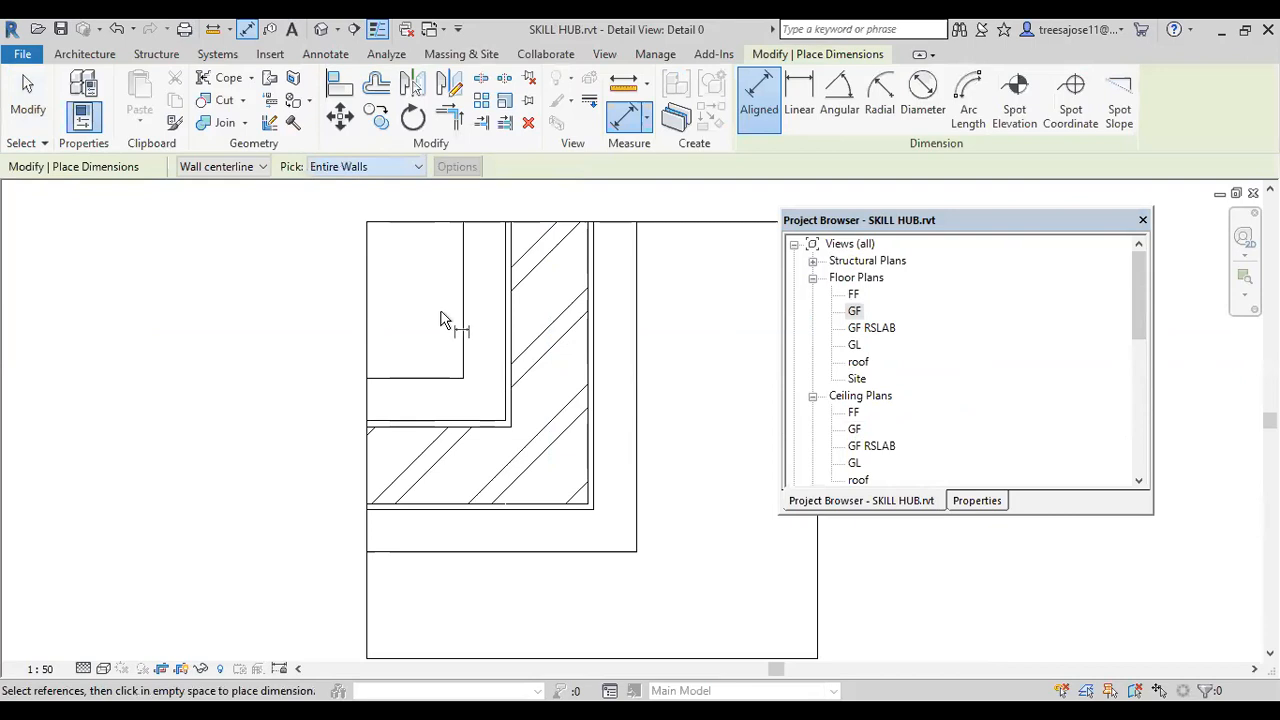
scroll(590, 415, up, 3)
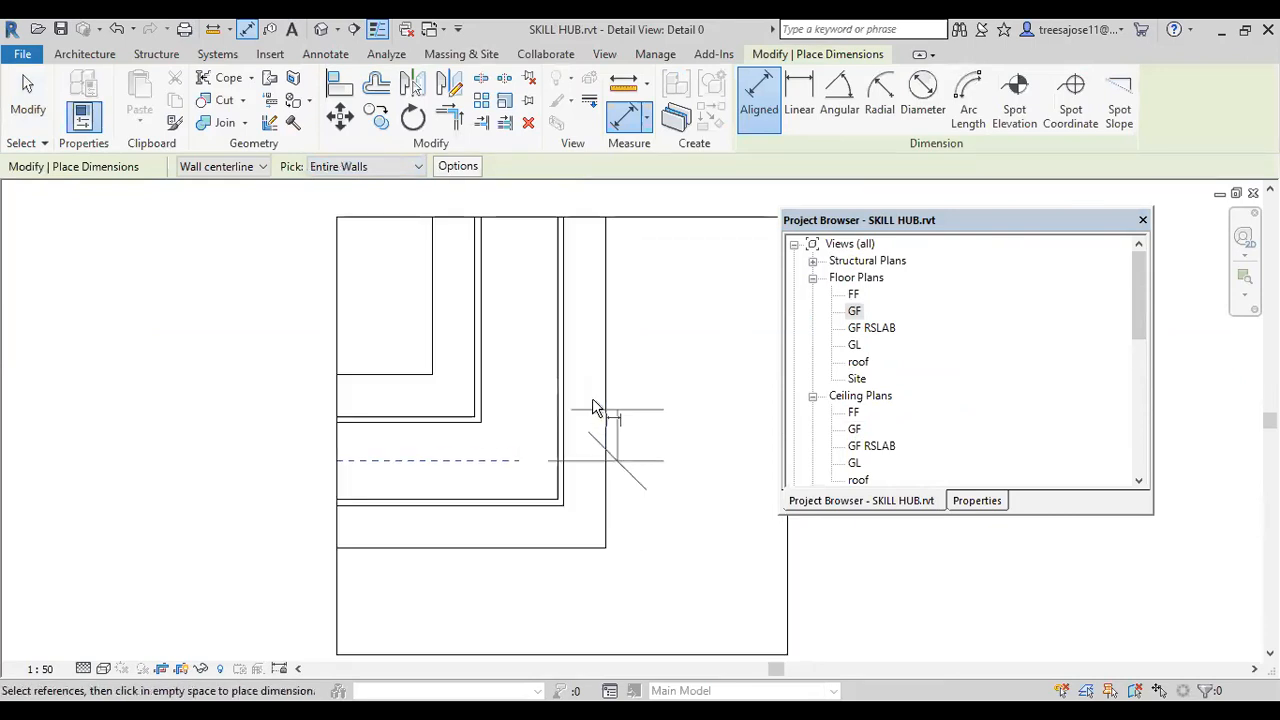
scroll(590, 415, down, 3)
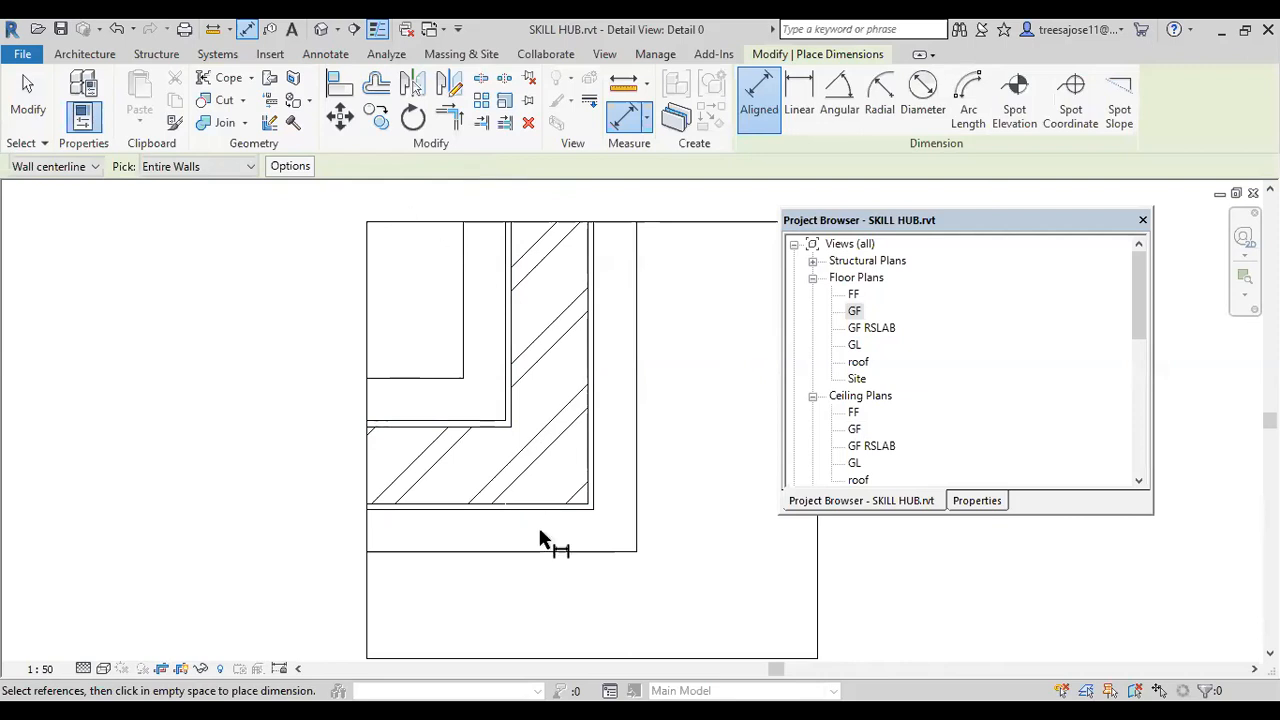
scroll(579, 381, down, 1)
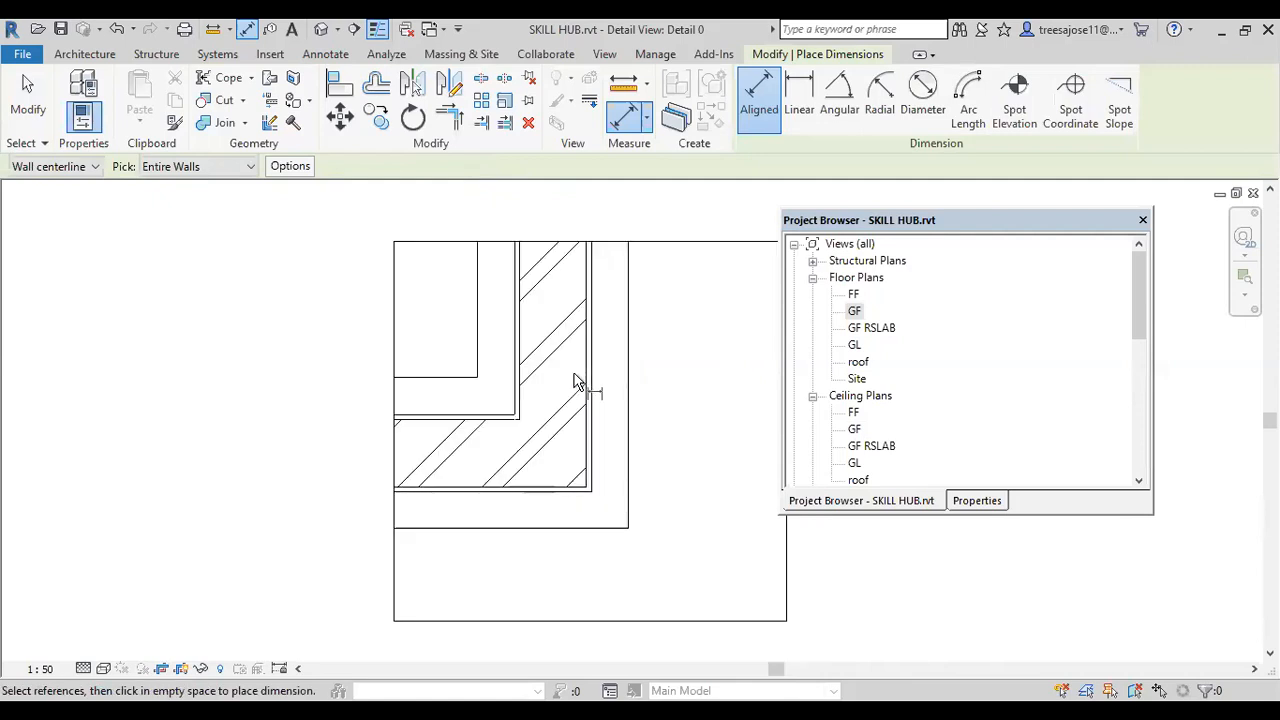
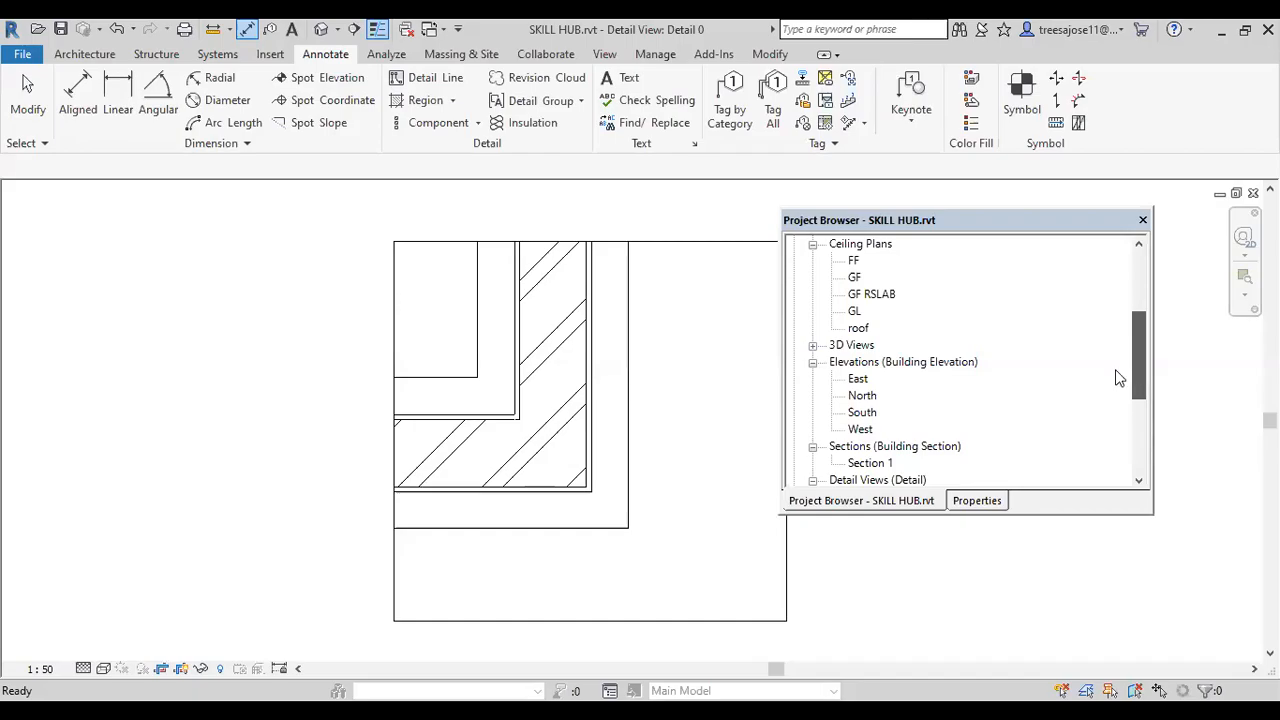
- Open the Section 1 building section view
scroll(855, 418, down, 1)
click(860, 413)
double_click(855, 418)
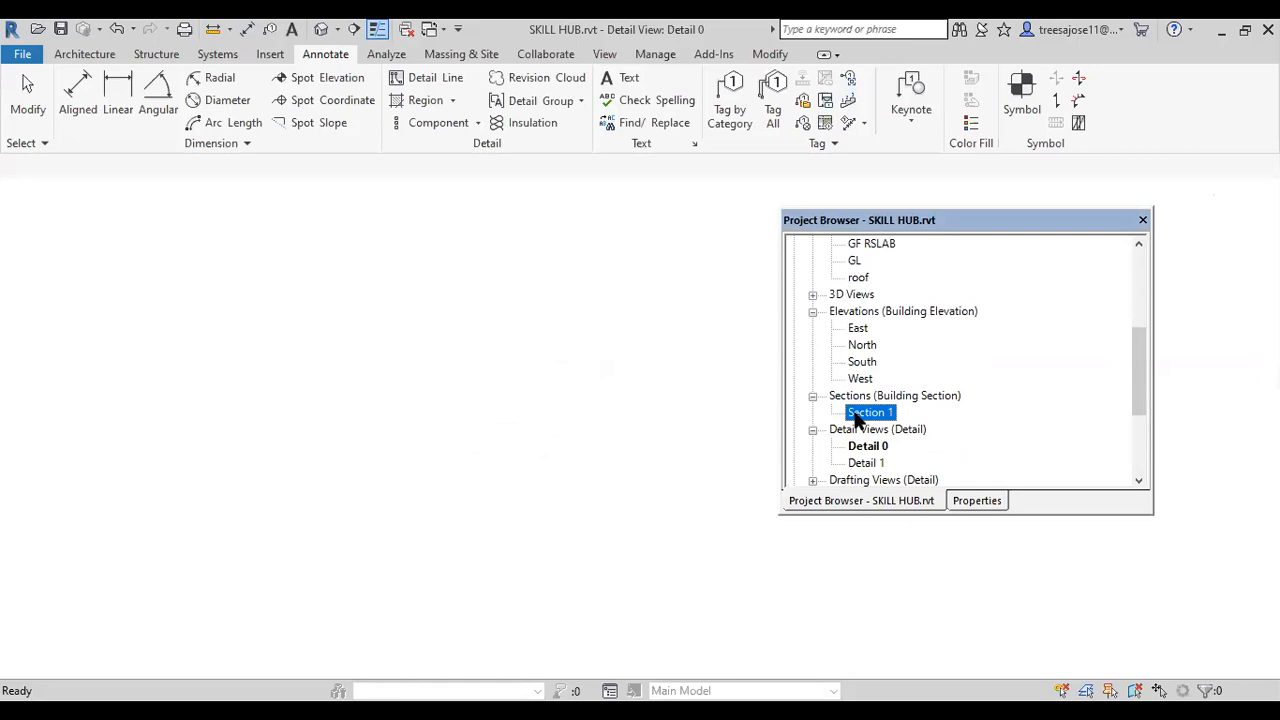
scroll(455, 415, up, 2)
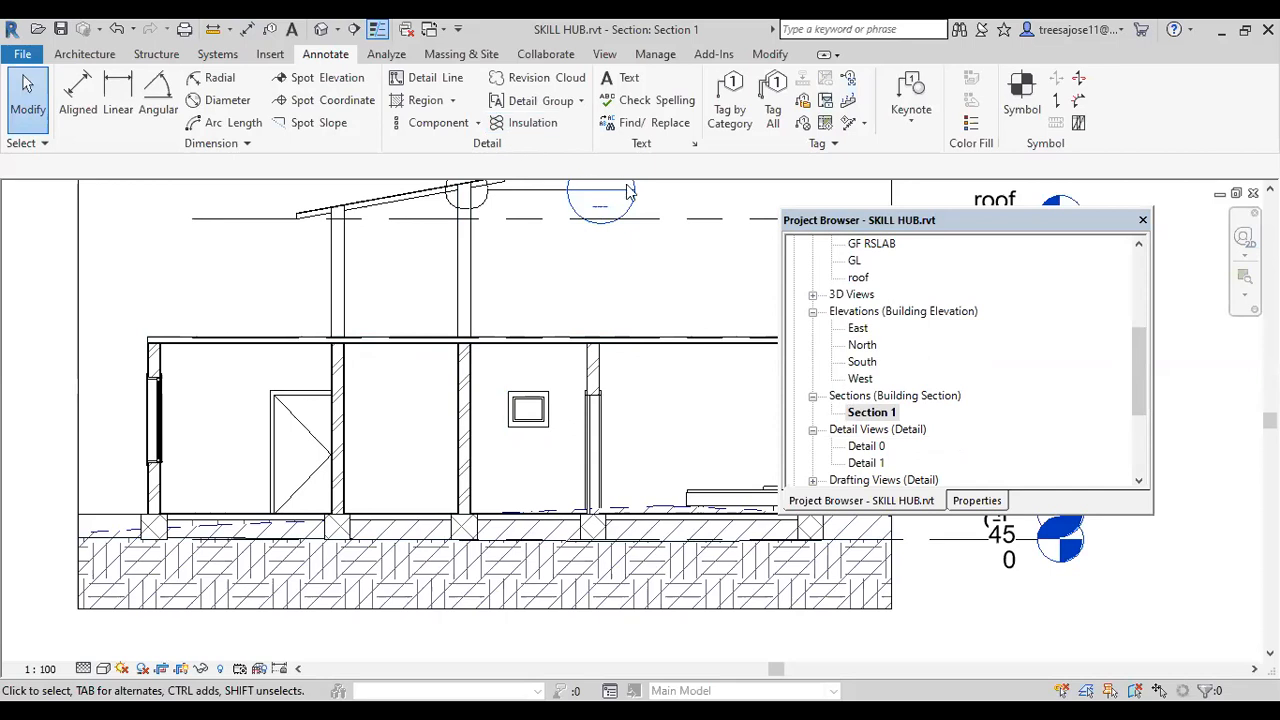
scroll(624, 190, up, 1)
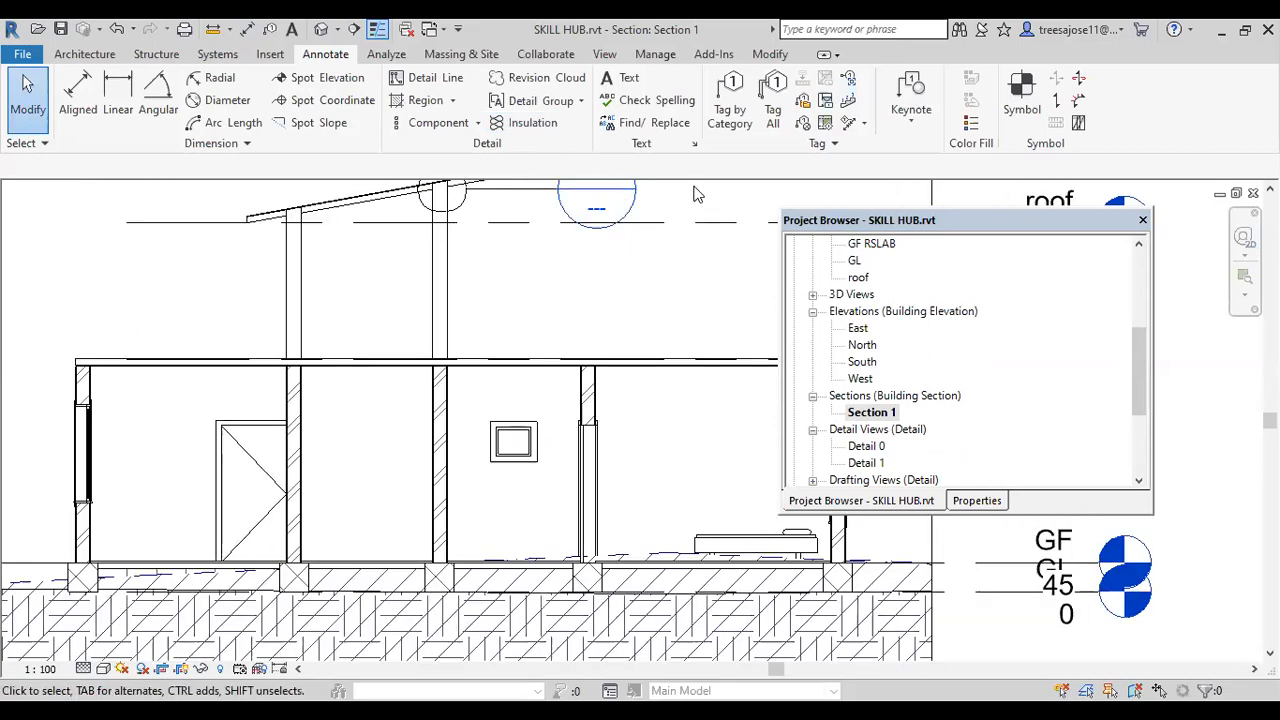
- Create a rectangular callout around the full-height ground-floor wall below the roof callout, from above the floor slab down past its foundation
click(604, 54)
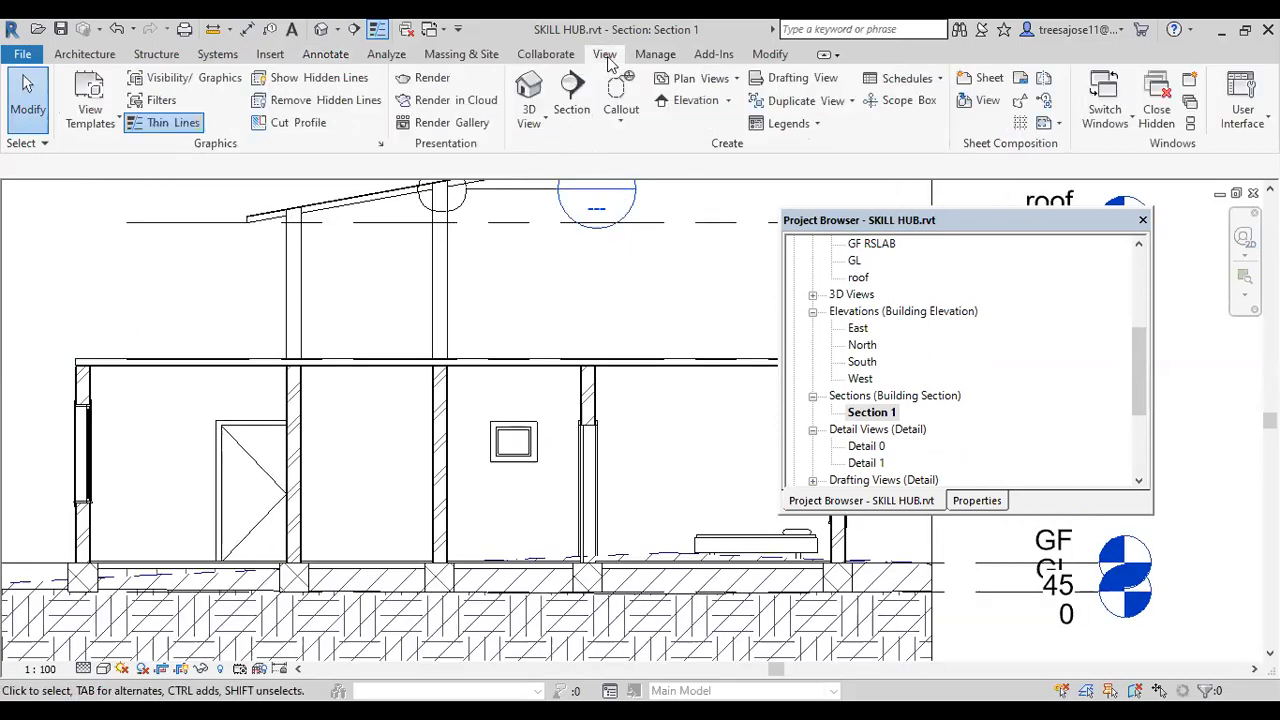
click(620, 118)
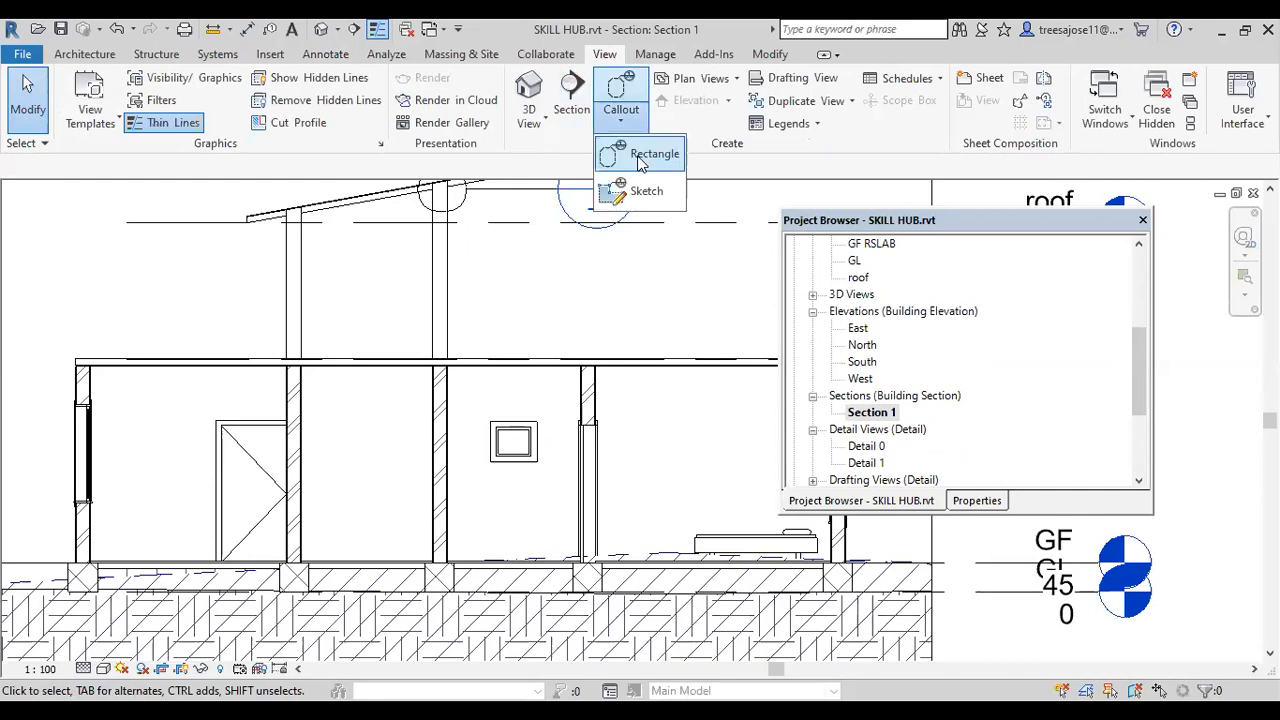
click(640, 162)
click(414, 350)
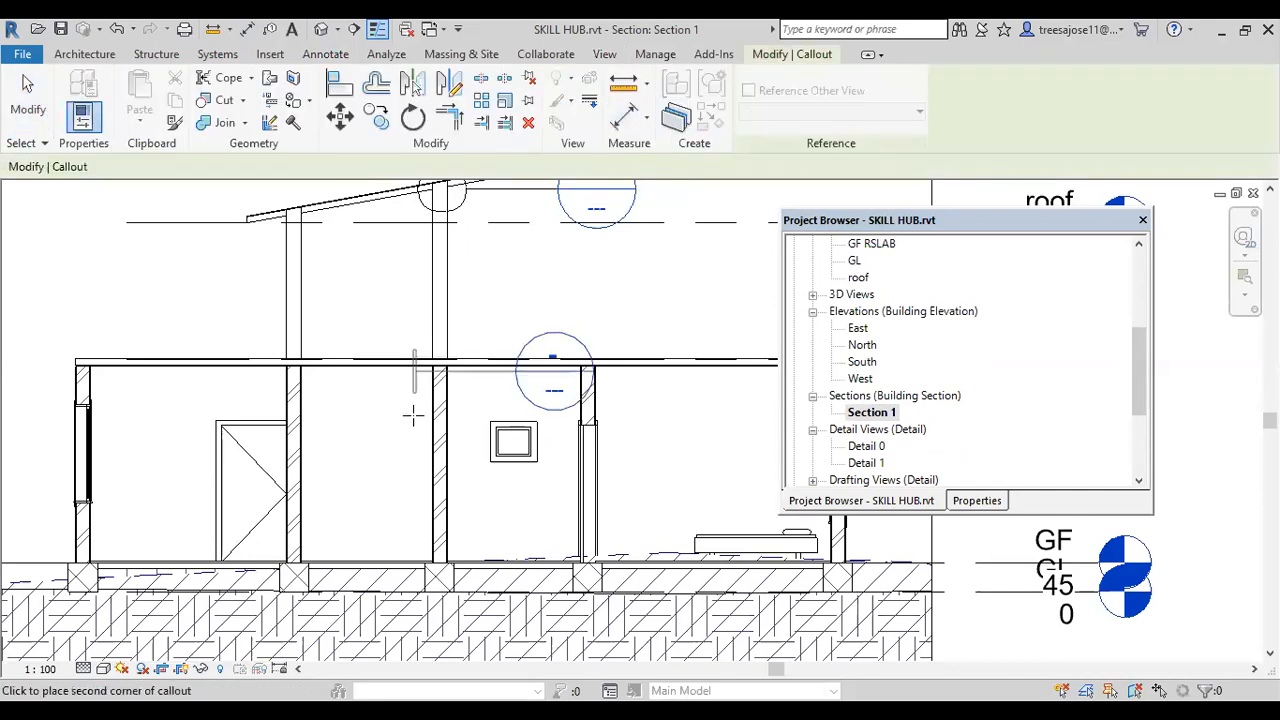
scroll(429, 546, down, 2)
scroll(434, 529, up, 2)
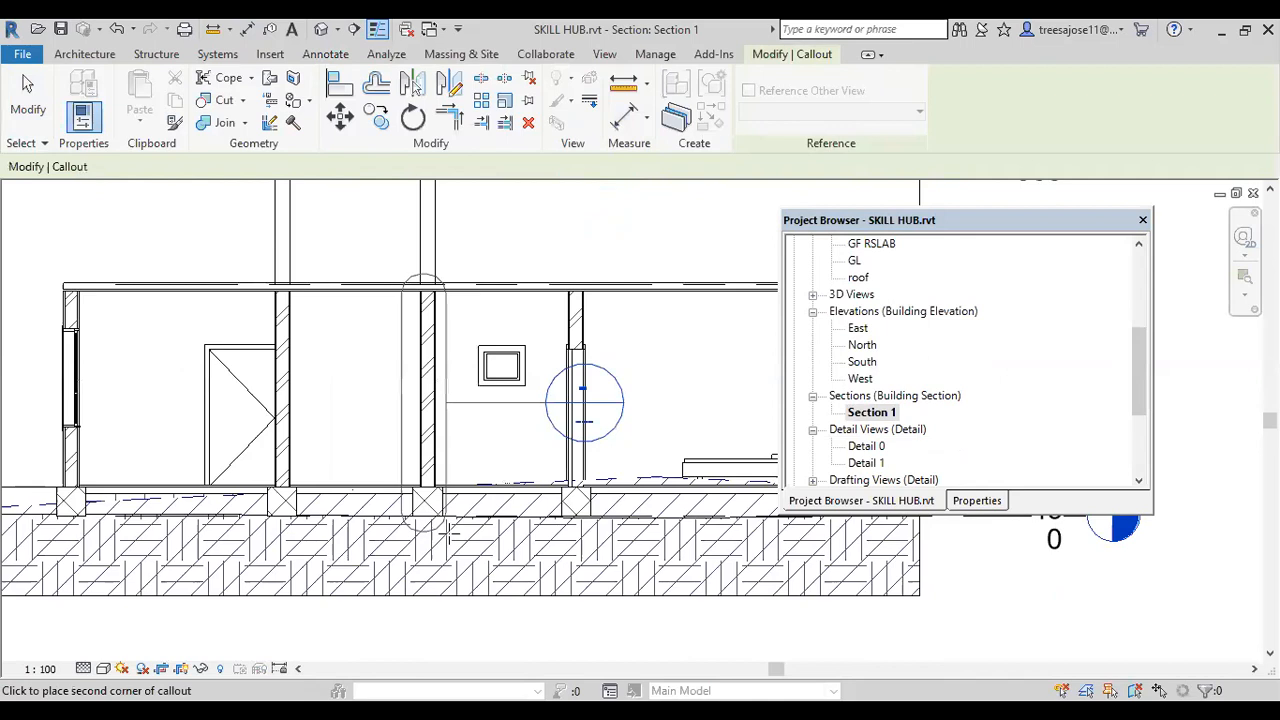
click(448, 532)
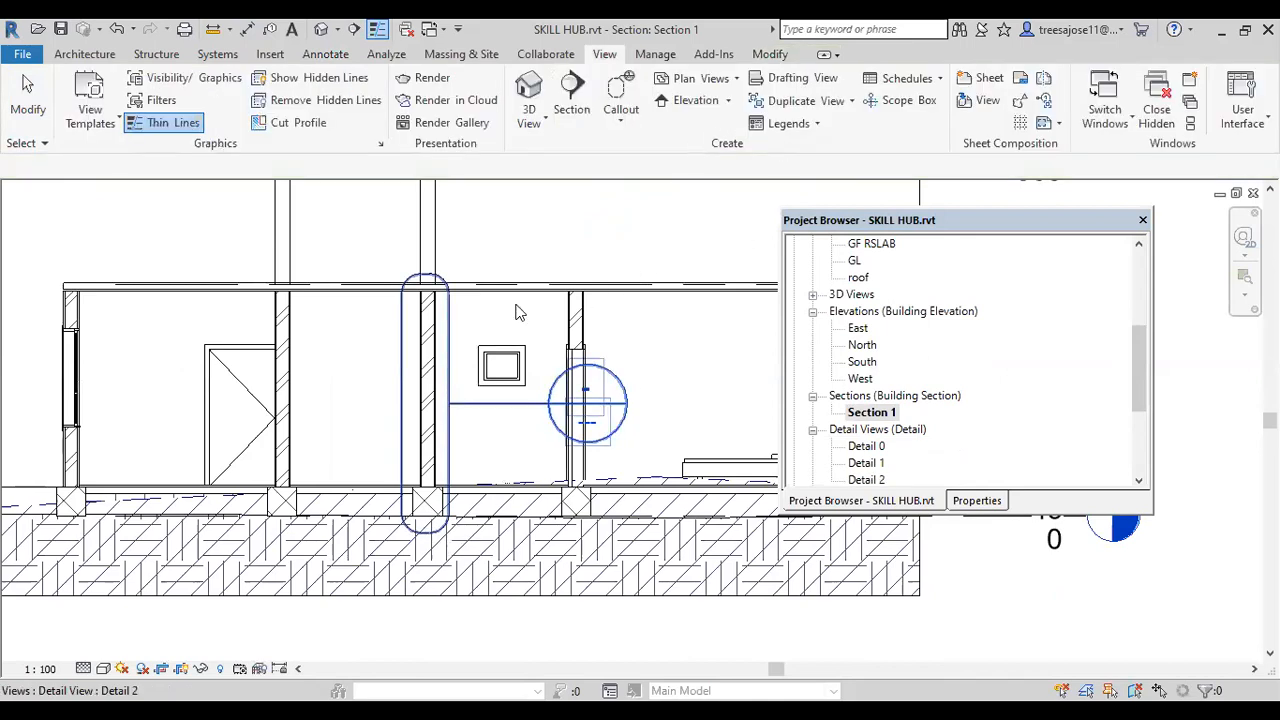
- Go to the detail view of the new wall callout and widen its crop region on both sides of the wall
click(486, 410)
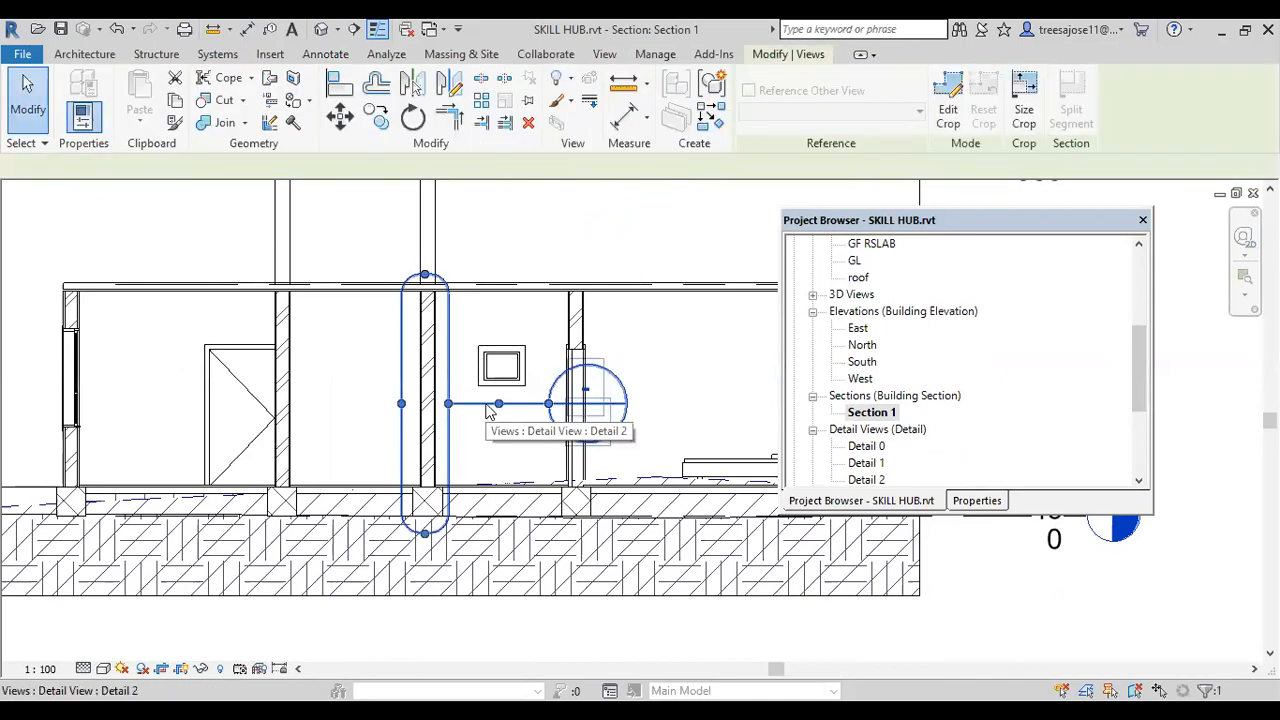
right_click(489, 410)
click(546, 319)
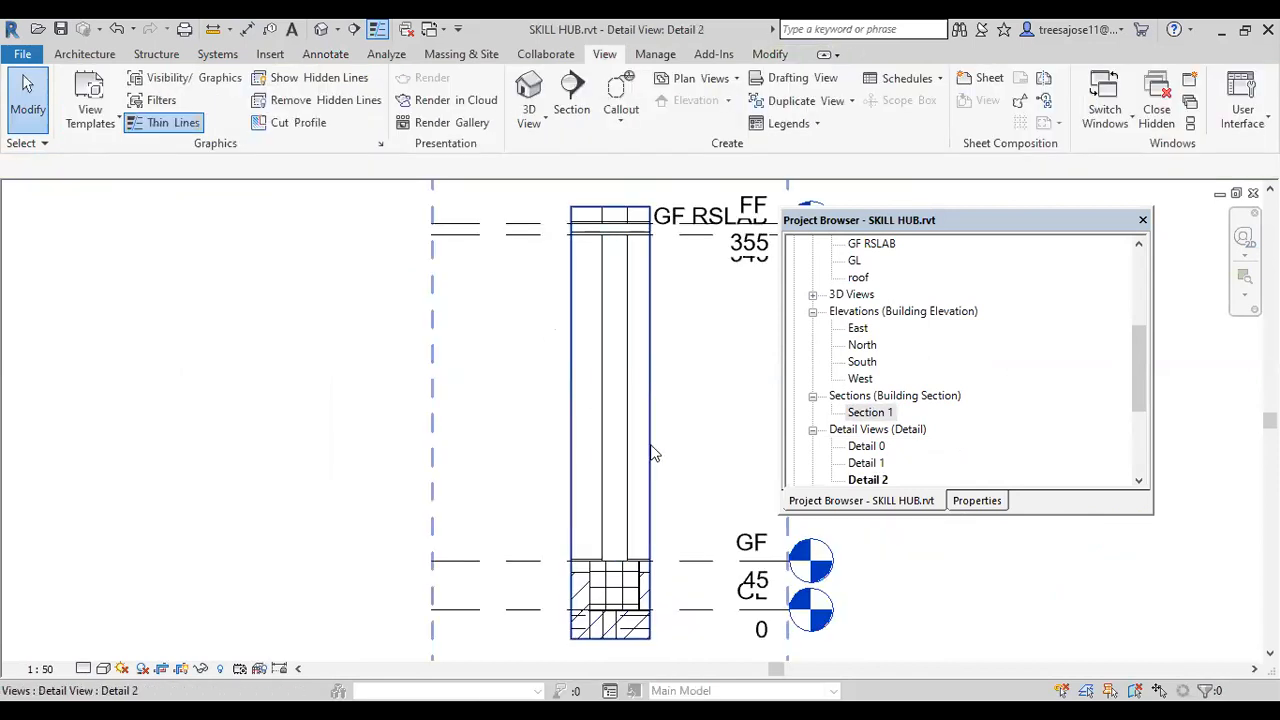
click(624, 420)
scroll(624, 420, down, 2)
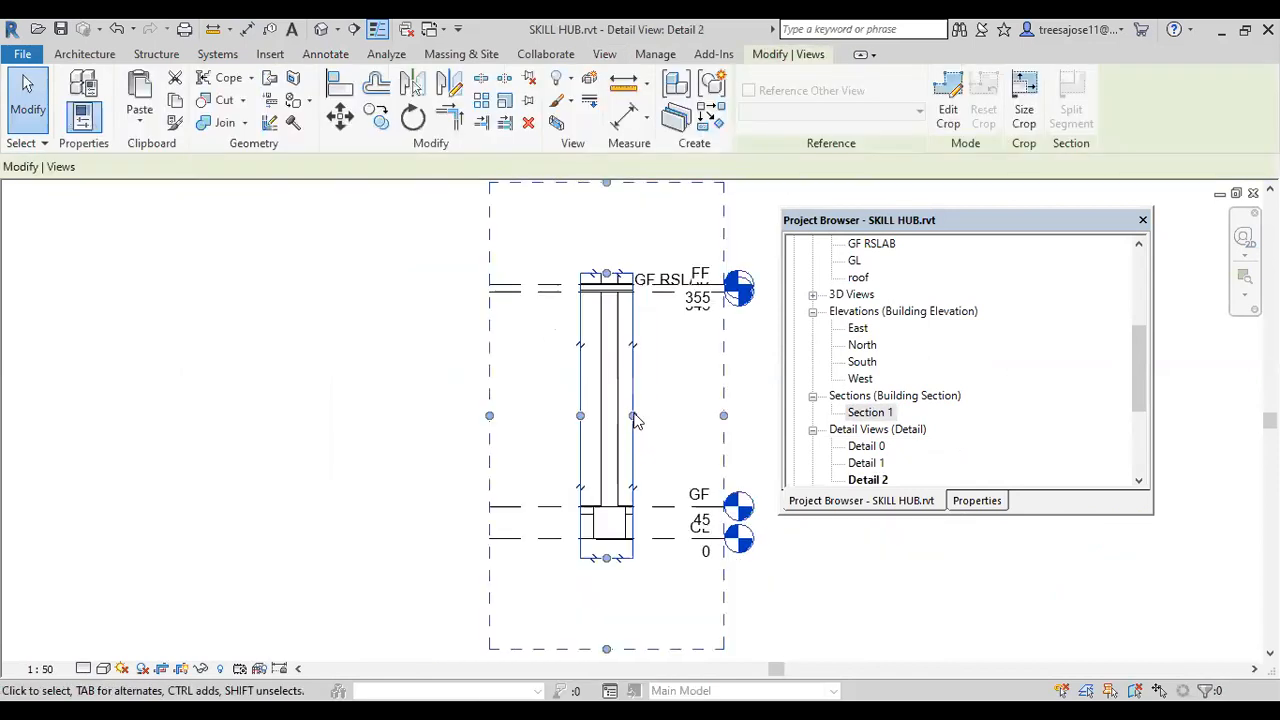
drag(581, 417, 520, 420)
click(499, 420)
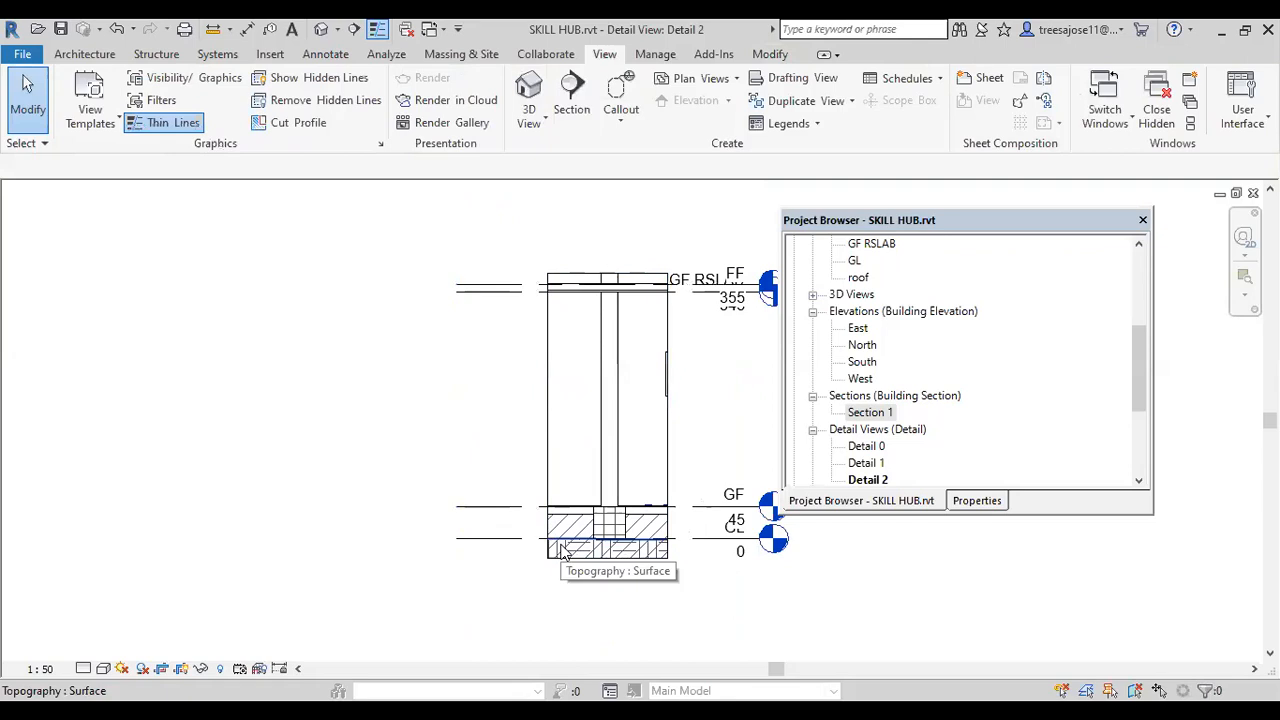
- Hide the Topography category in the Detail 2 view through its visibility/graphic overrides
scroll(578, 543, up, 1)
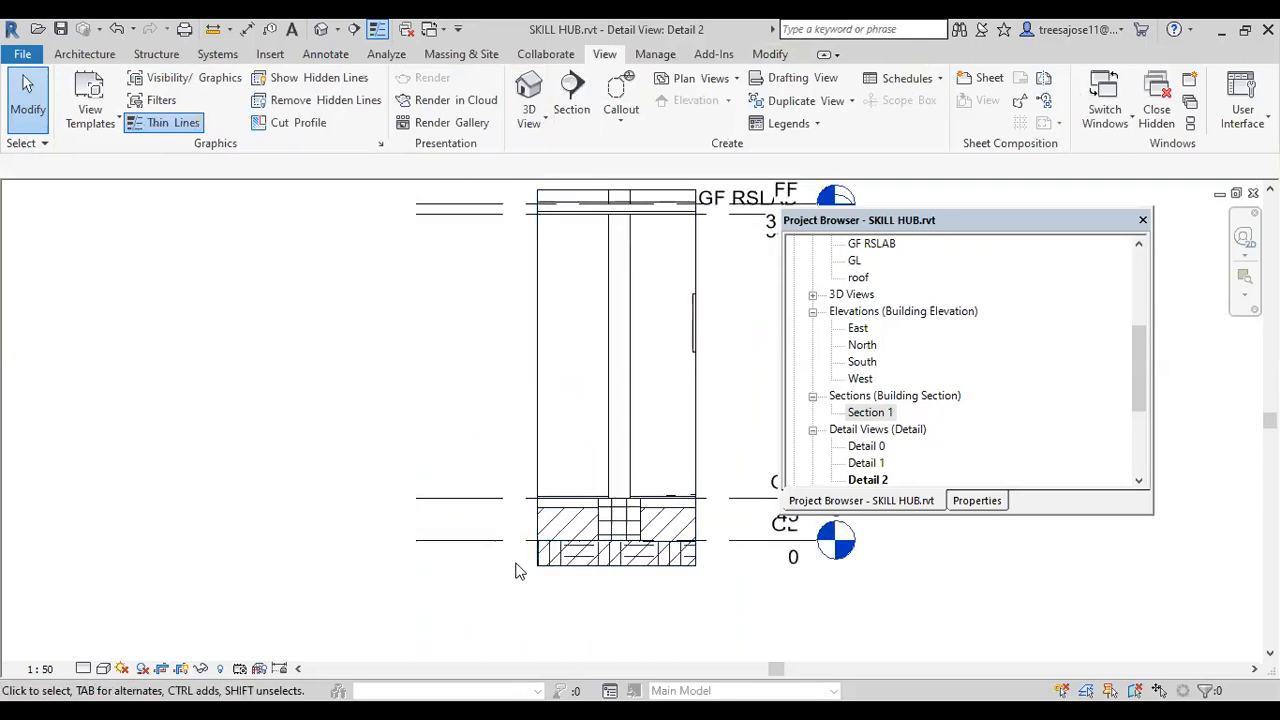
key(v)
key(g)
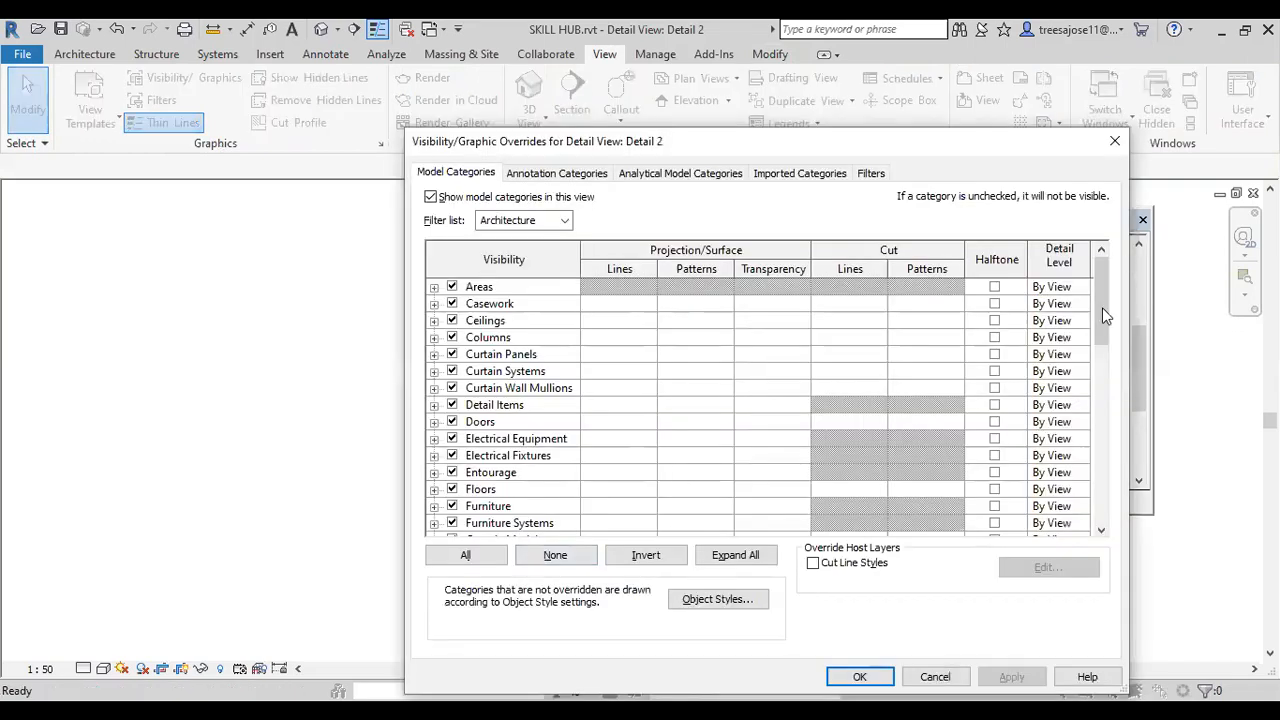
scroll(1092, 415, down, 10)
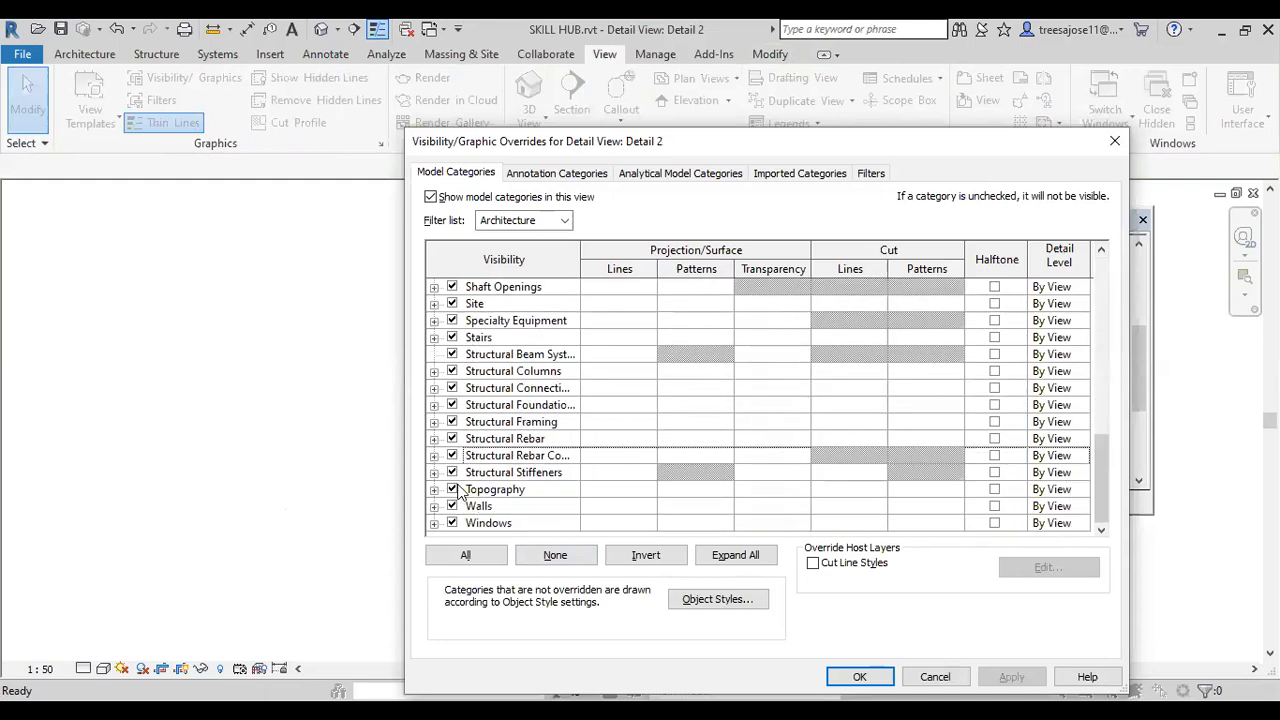
click(452, 490)
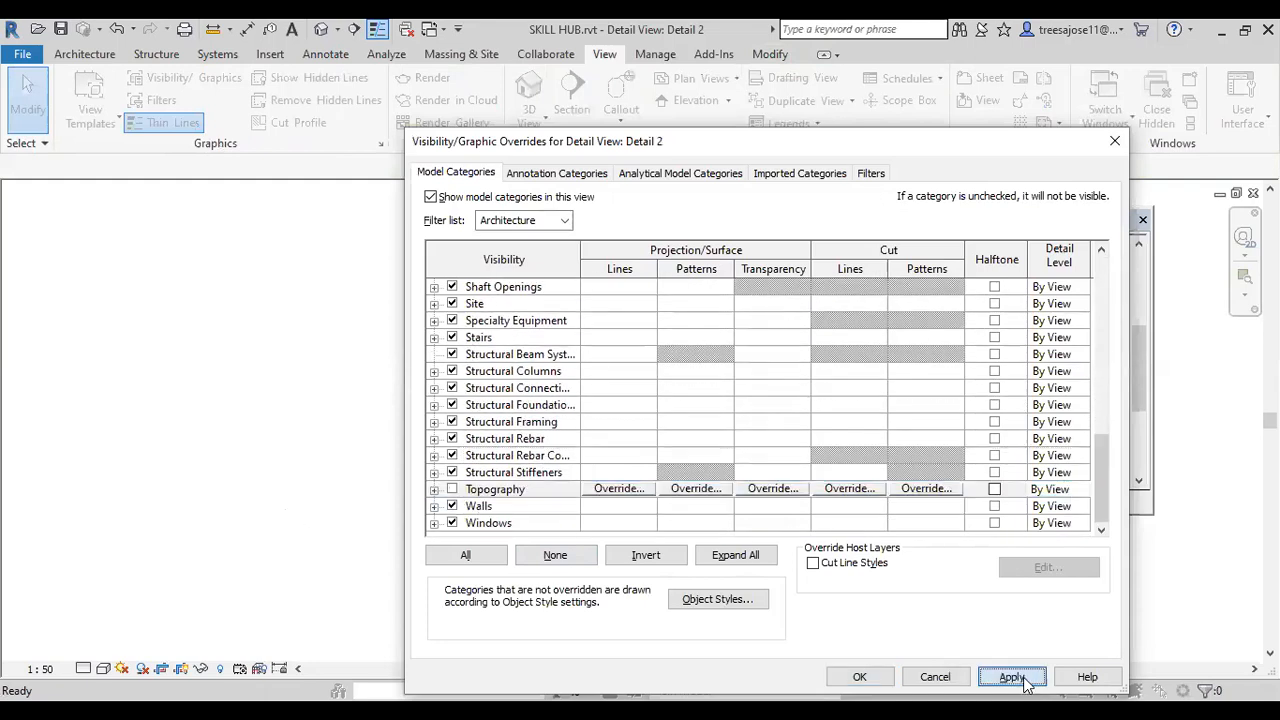
click(1011, 677)
click(860, 677)
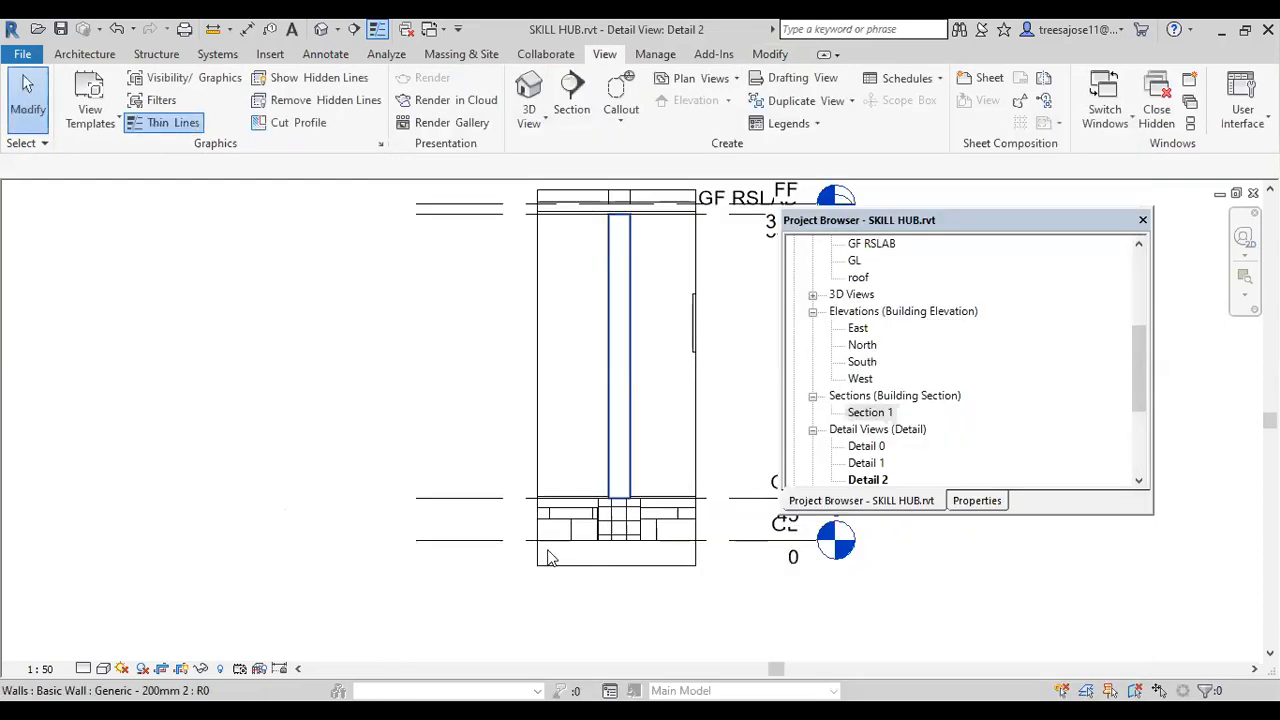
scroll(597, 563, down, 2)
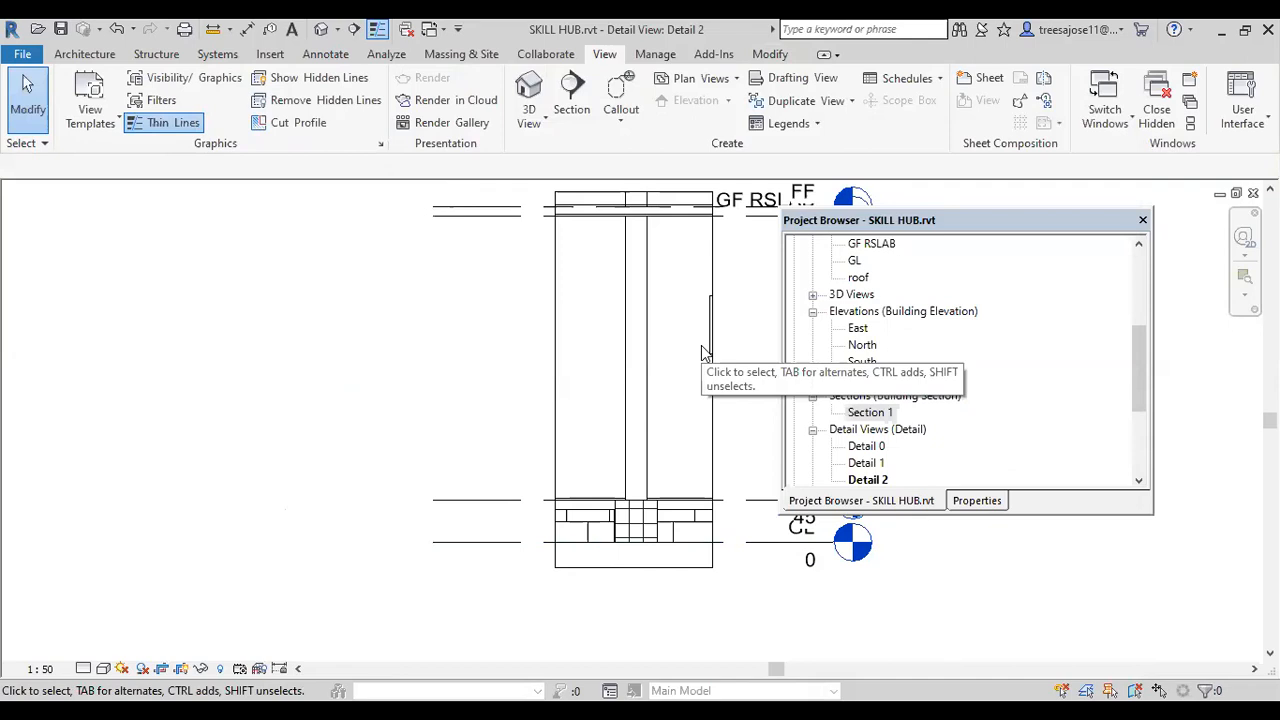
click(867, 484)
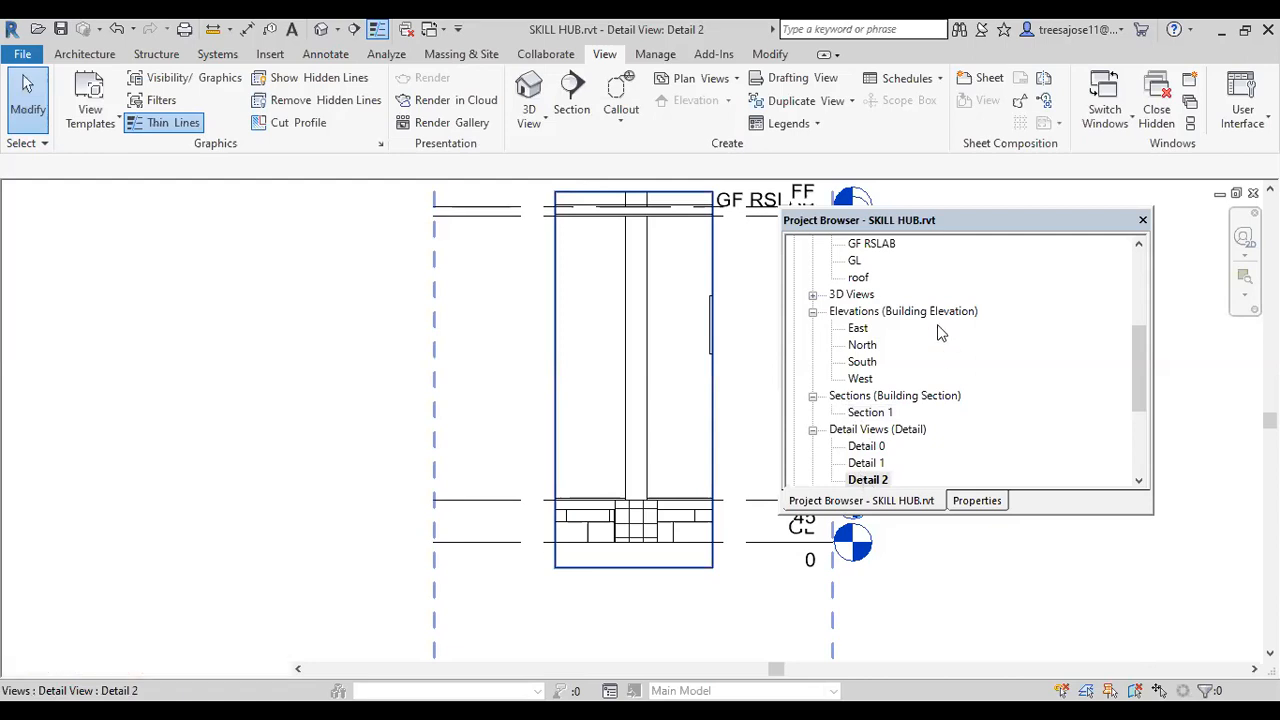
right_click(865, 482)
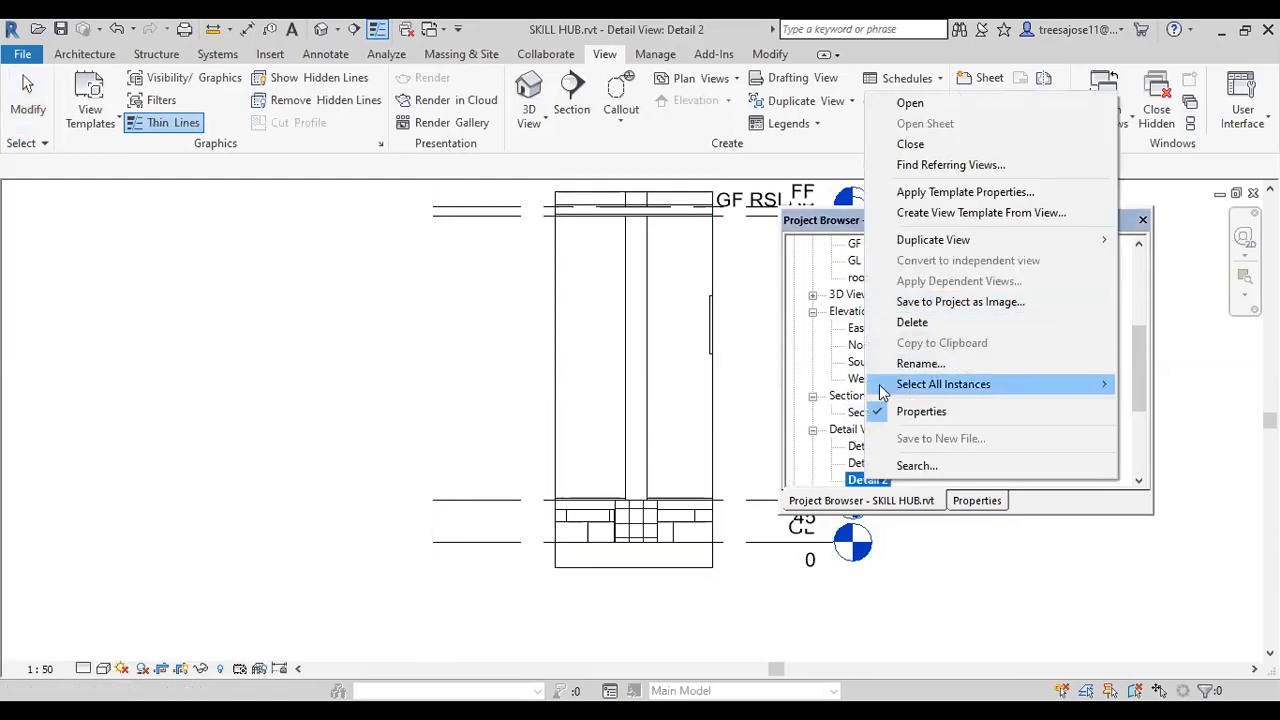
mouse_move(883, 392)
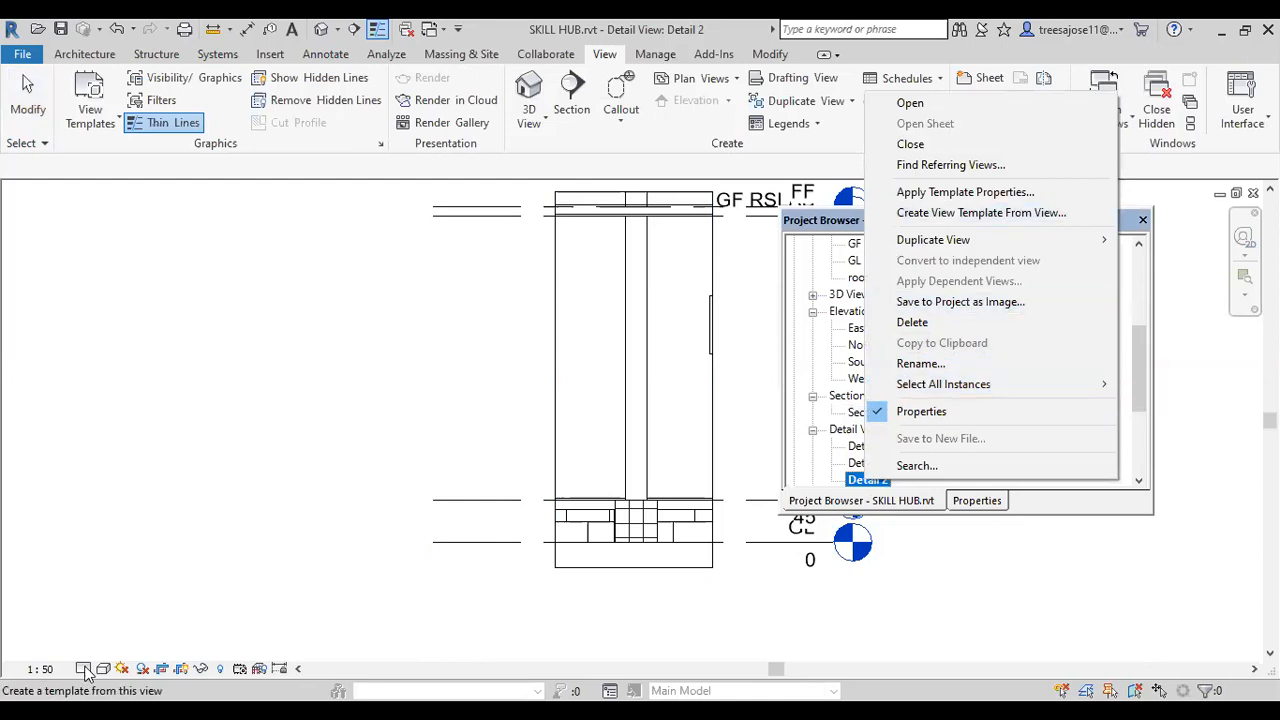
key(Escape)
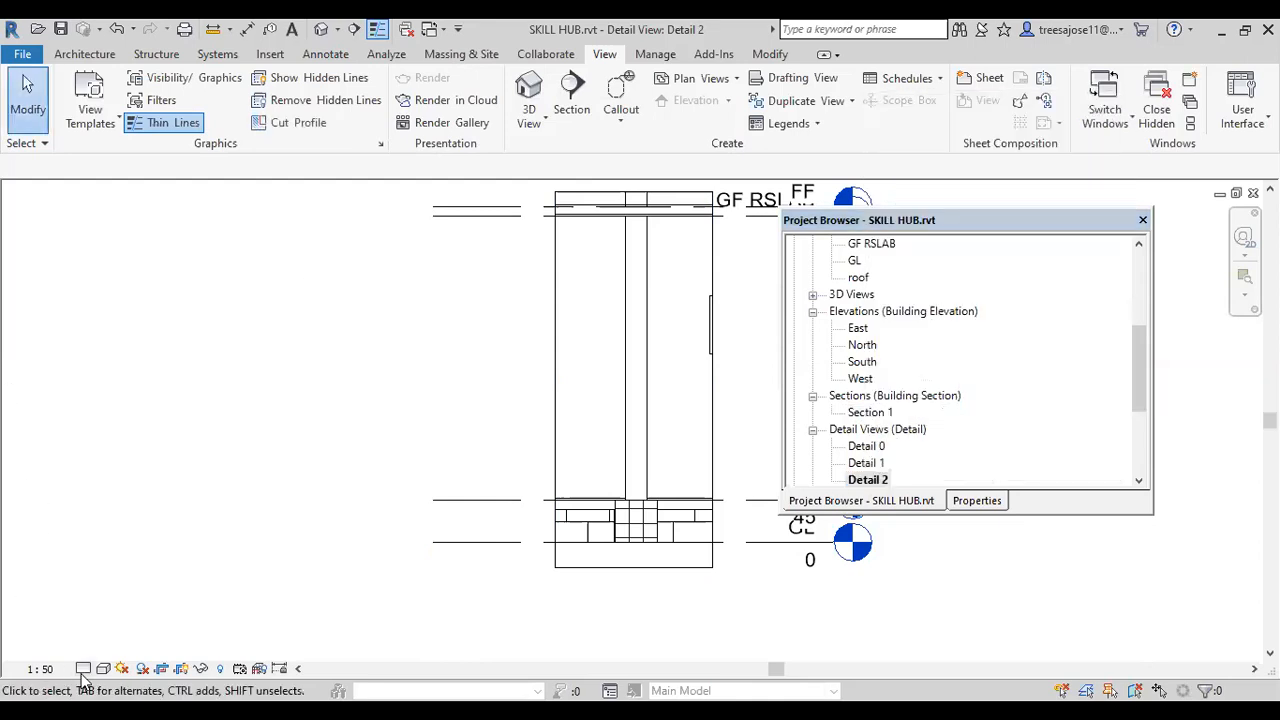
- Set the detail level of the Detail 2 view to Fine
scroll(630, 430, up, 4)
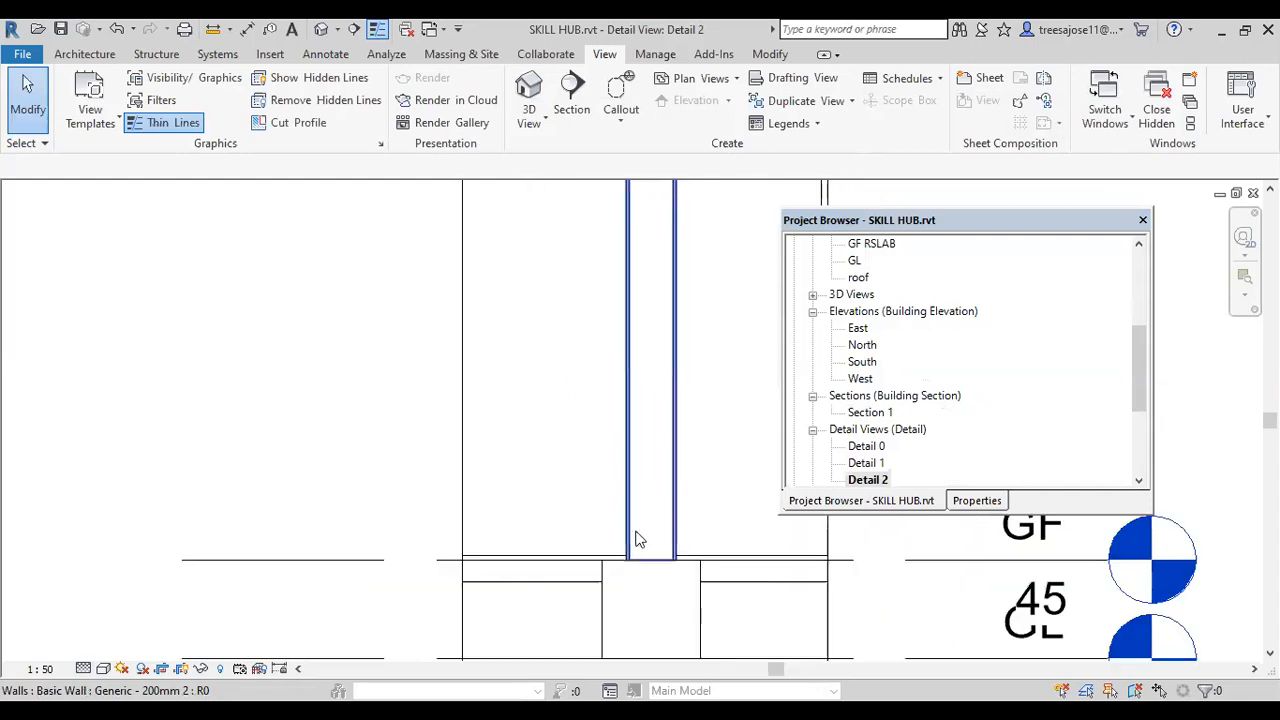
scroll(621, 562, up, 2)
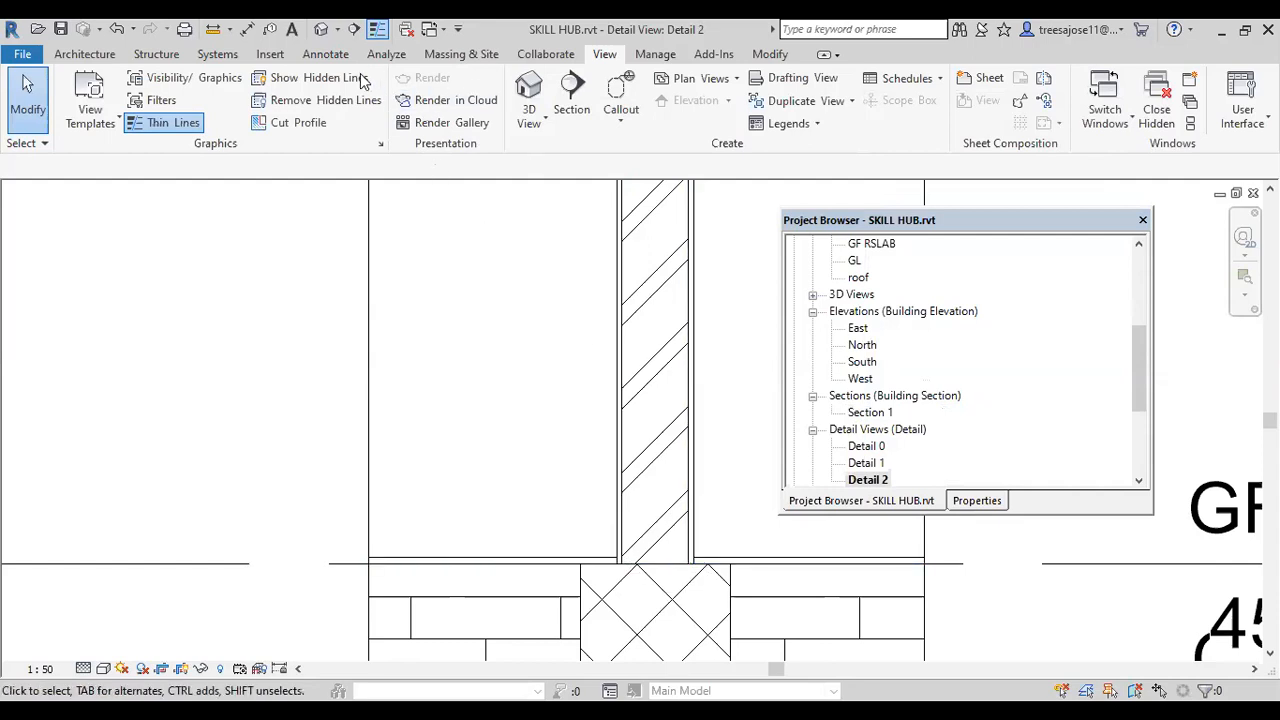
- Load the M_Precast Concrete Lintels-Section detail component family from the 04400-Stone folder of the Div 04-Masonry detail items
click(324, 57)
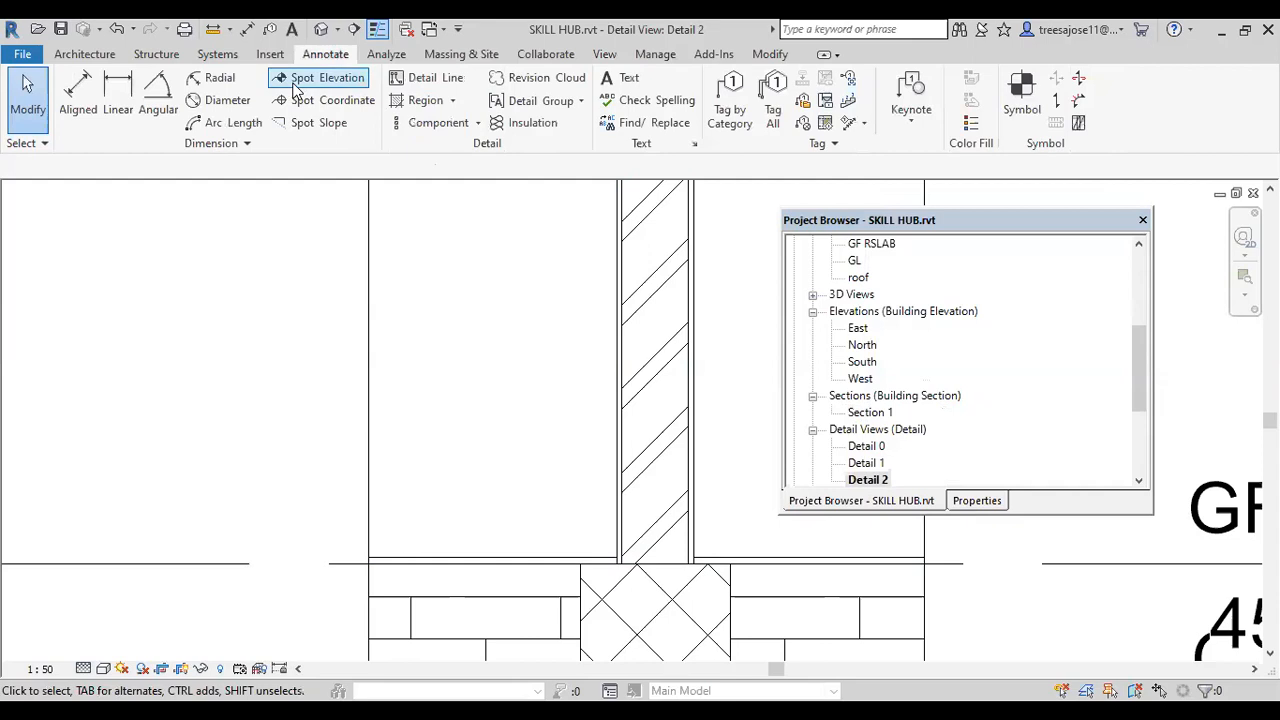
click(480, 126)
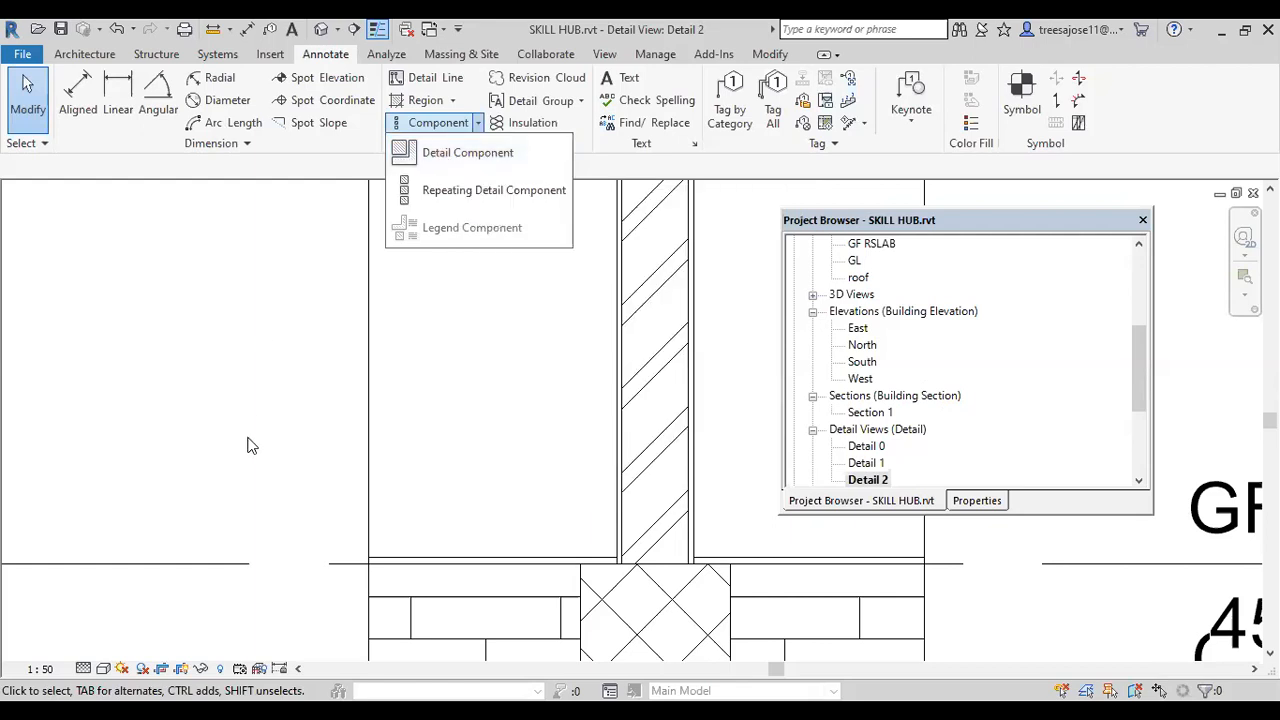
click(458, 155)
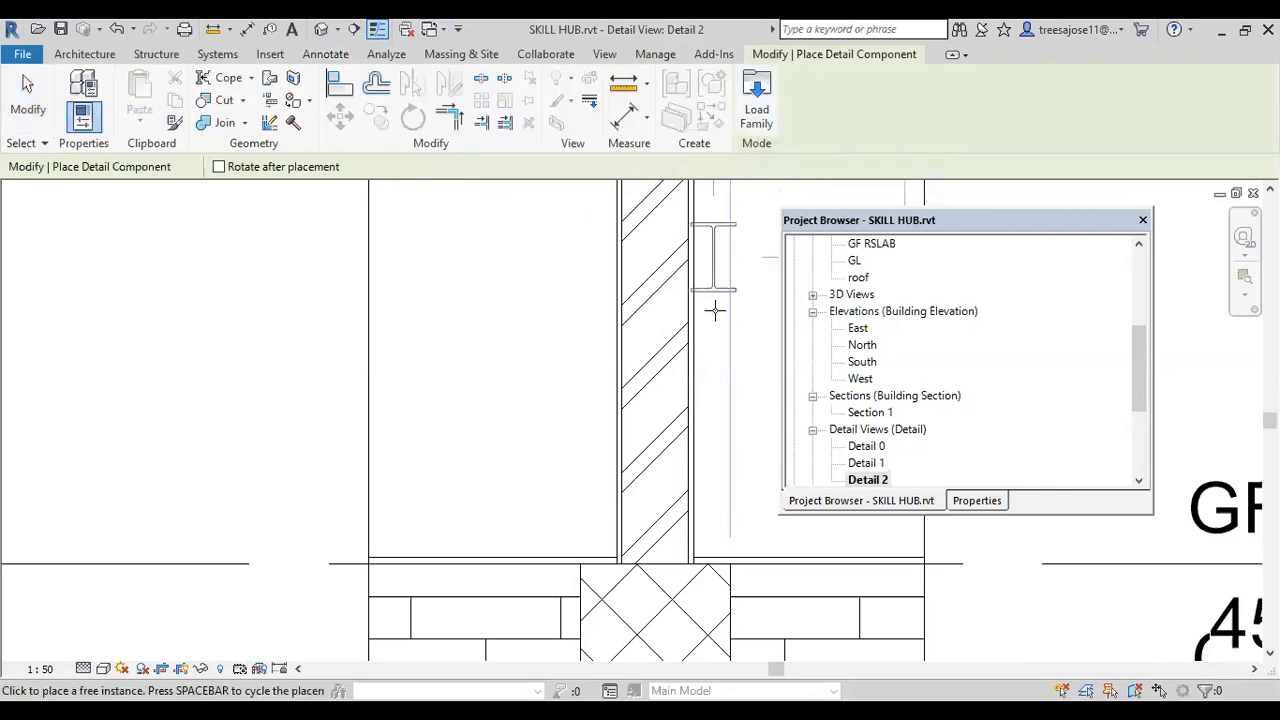
click(757, 118)
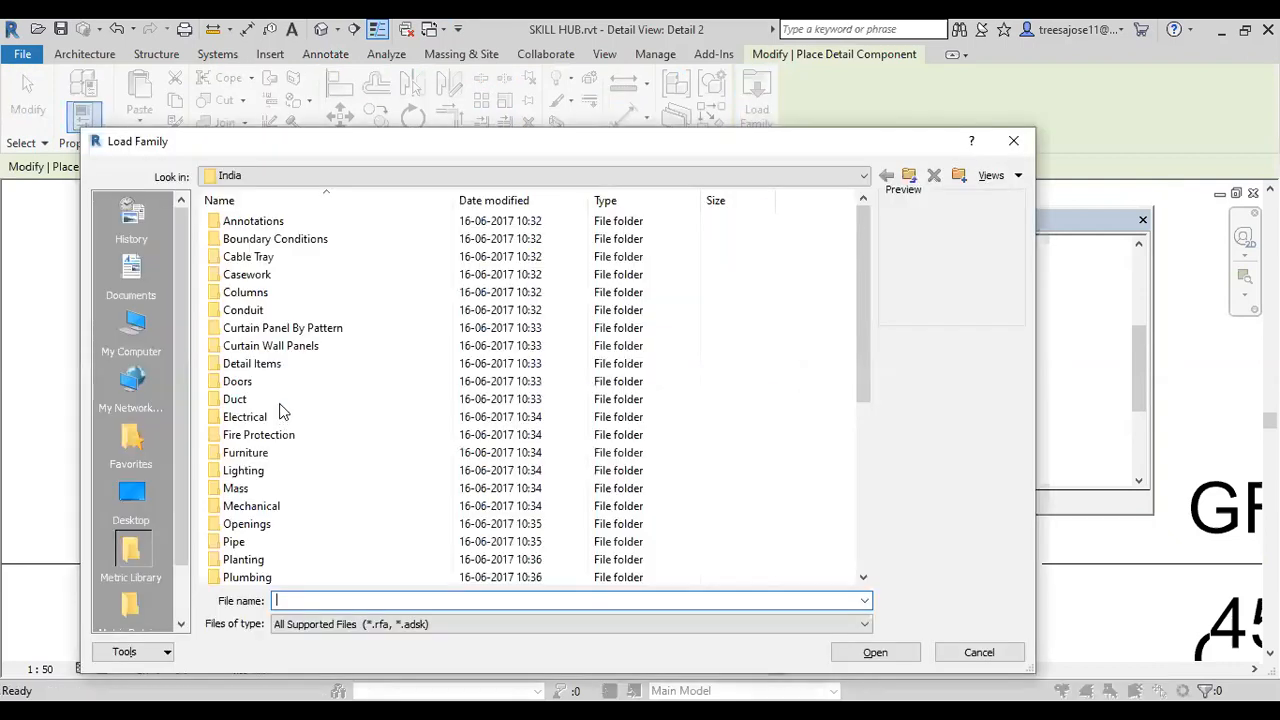
double_click(233, 366)
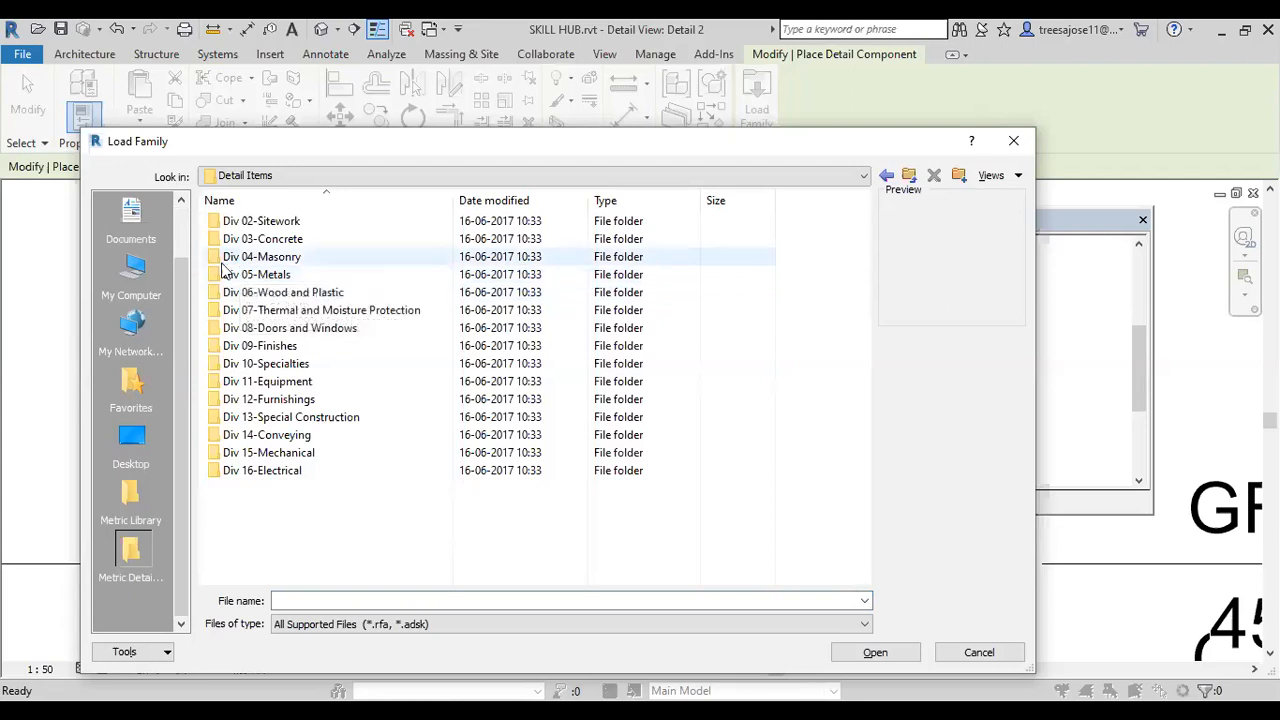
click(218, 258)
double_click(218, 258)
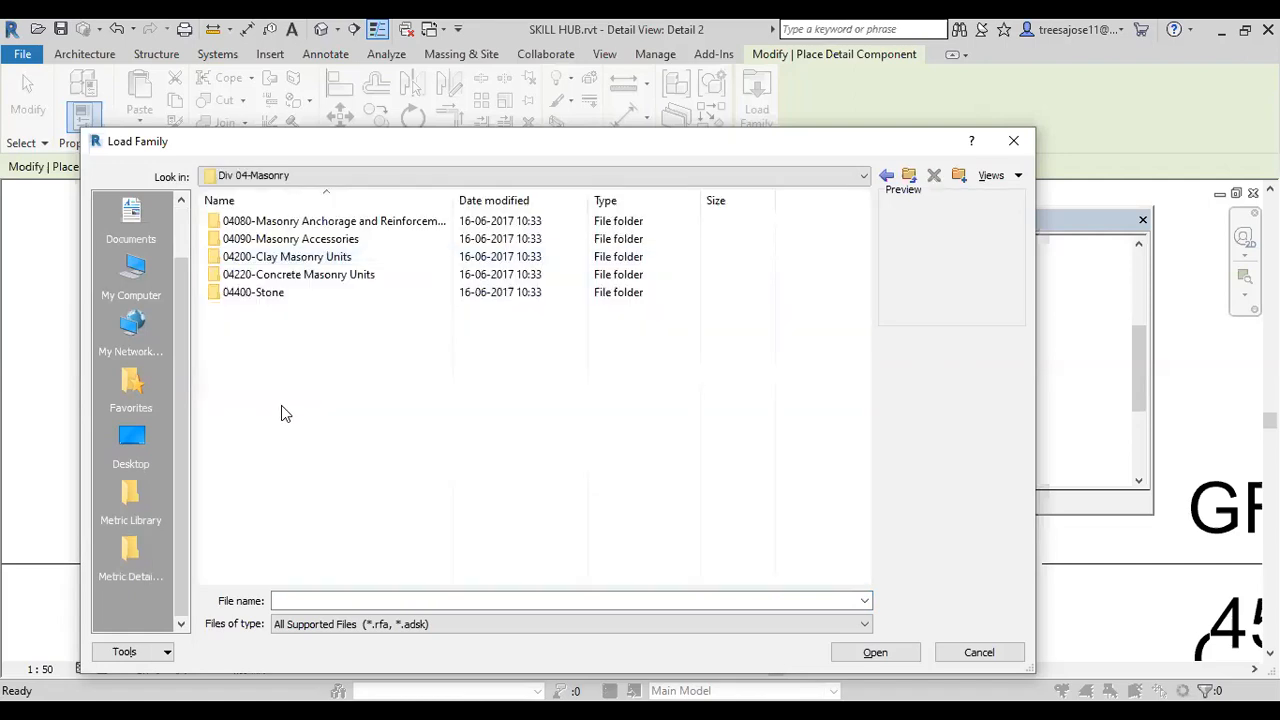
click(212, 296)
double_click(213, 293)
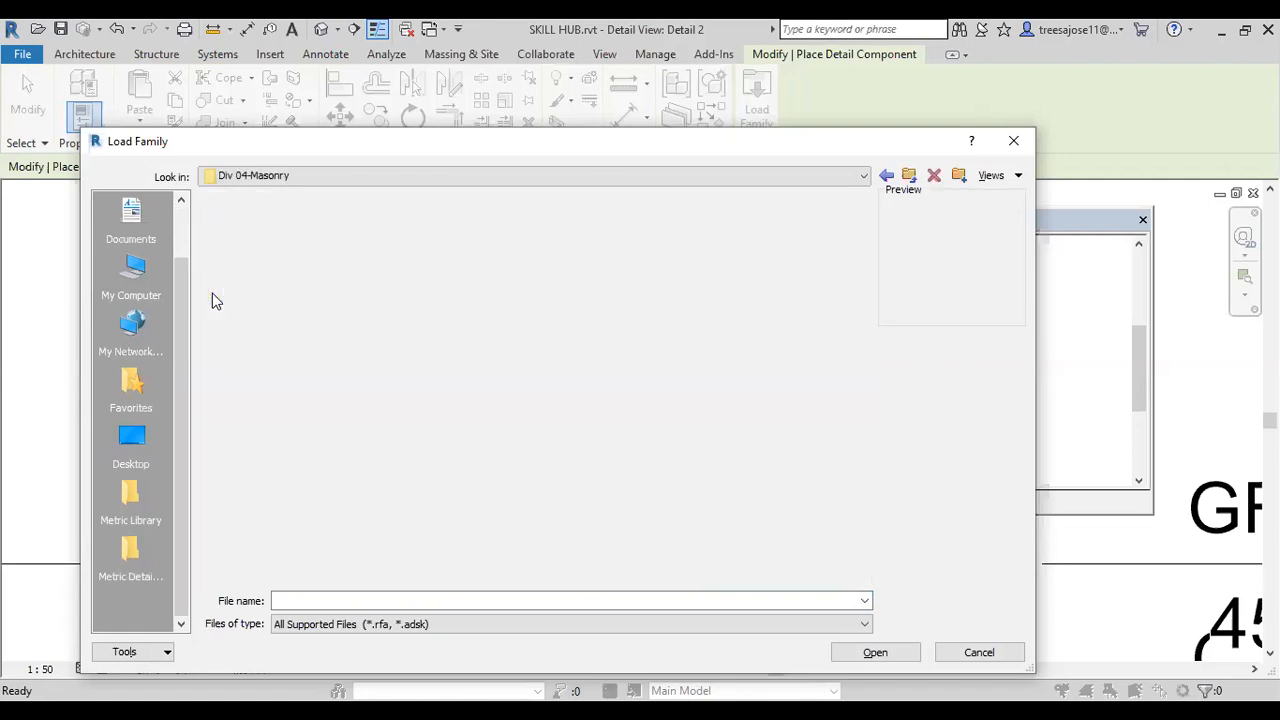
click(298, 221)
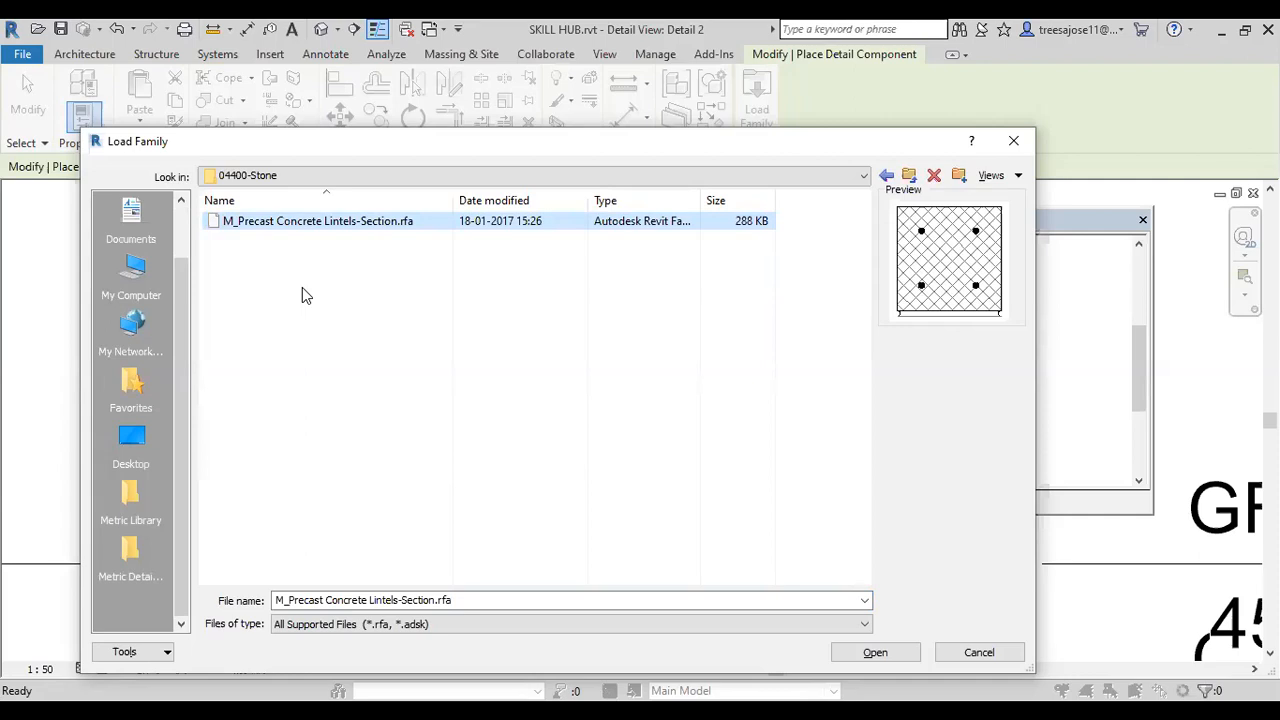
click(868, 653)
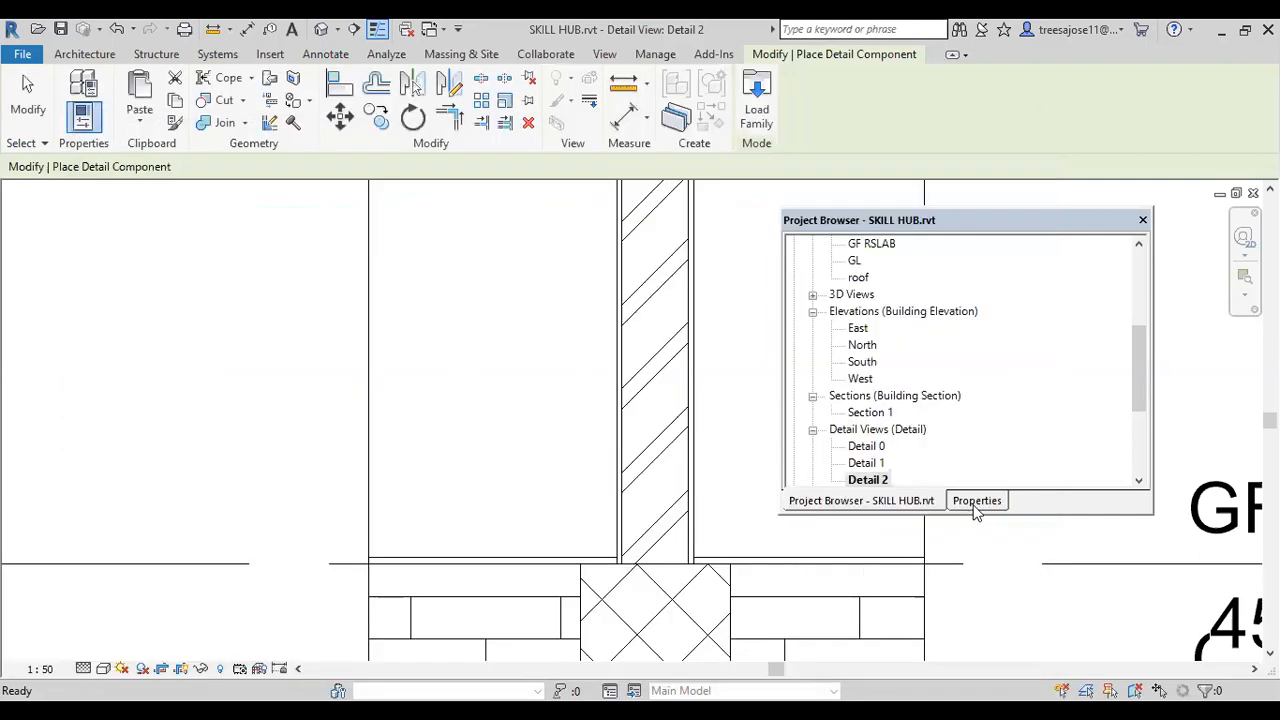
- Duplicate the 100x200mm precast lintel section type under the name li
click(977, 502)
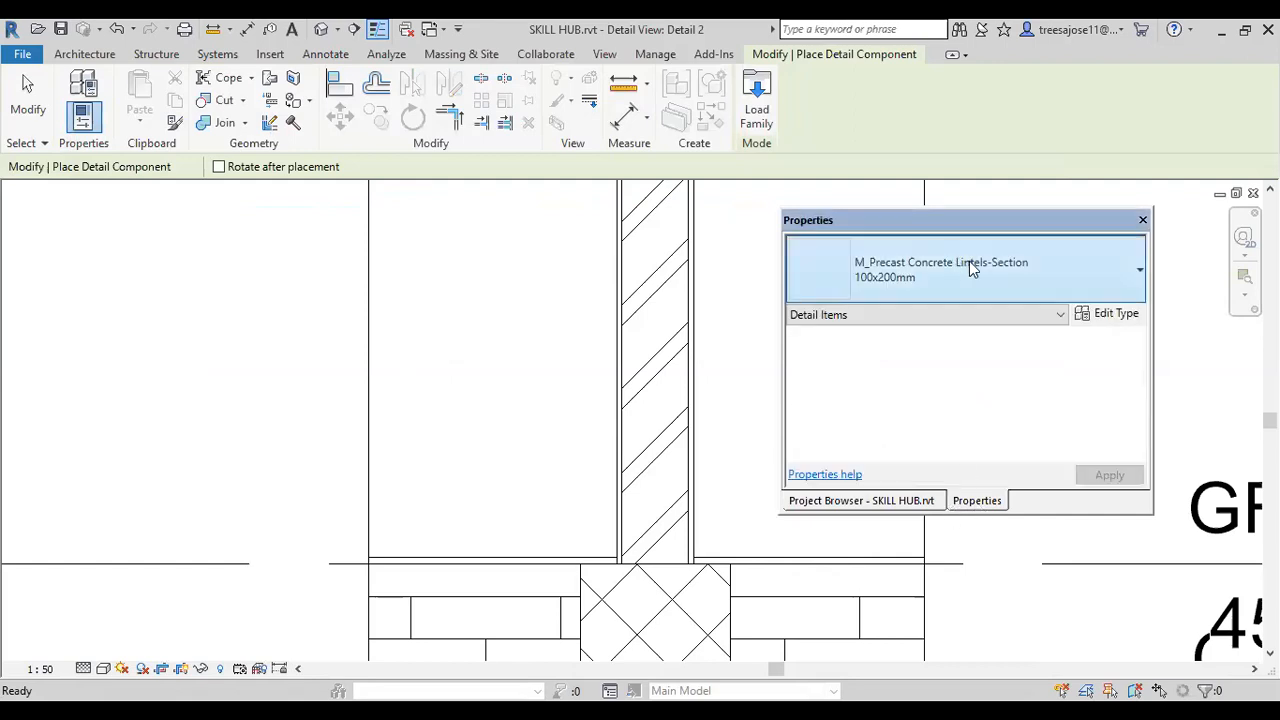
click(1085, 315)
click(551, 167)
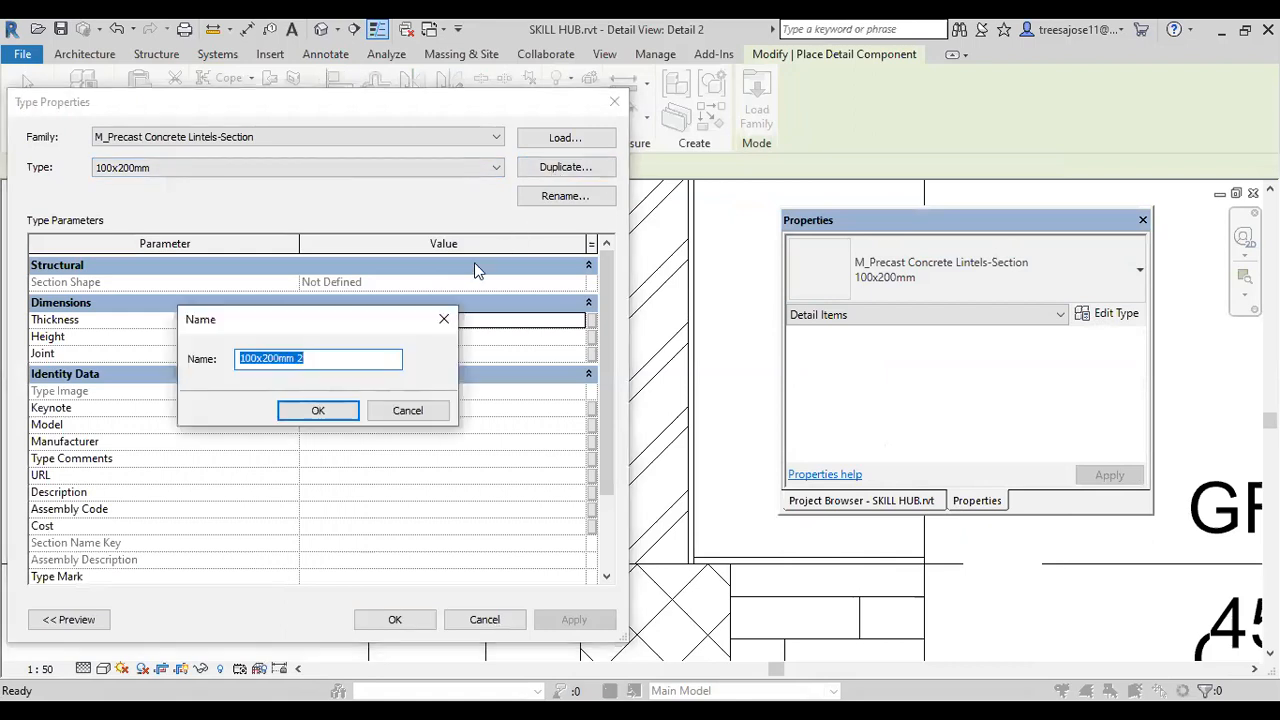
key(BackSpace)
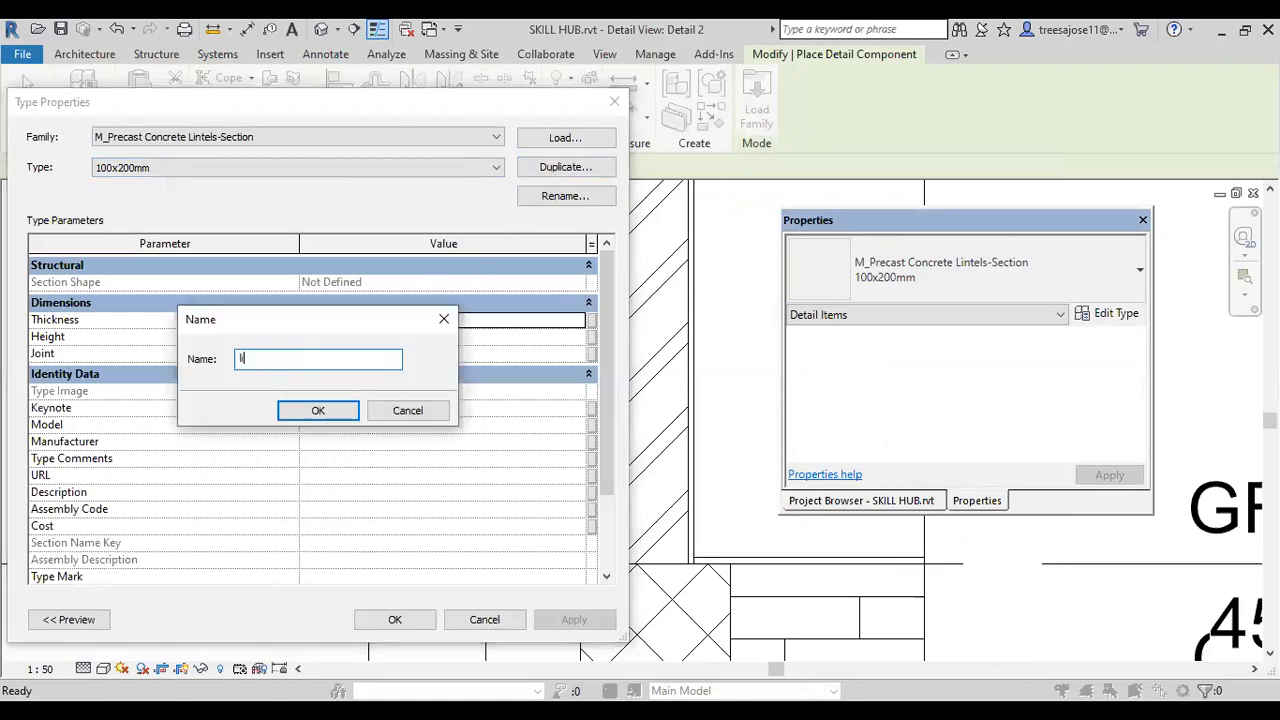
text(li)
click(322, 414)
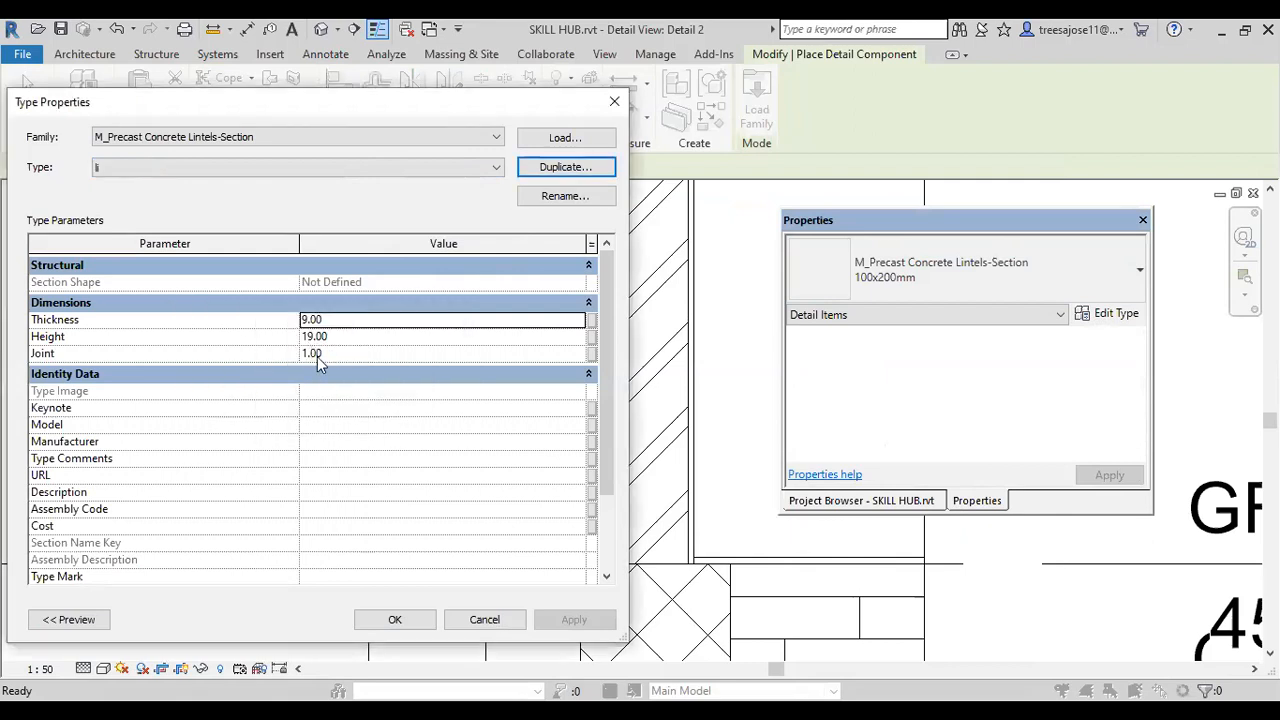
- Set the li lintel type's thickness to 23 and its height to 15
drag(338, 320, 283, 324)
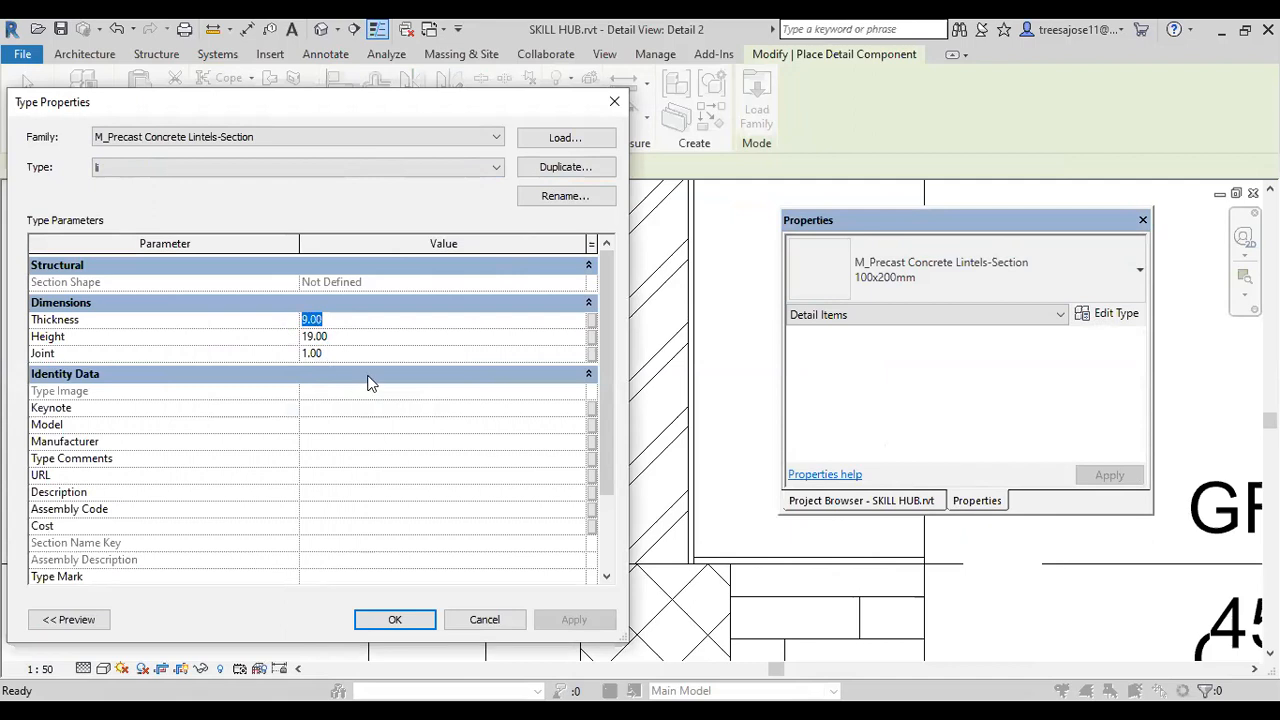
text(15)
drag(335, 320, 275, 315)
text(23)
click(345, 336)
click(345, 336)
drag(328, 336, 283, 337)
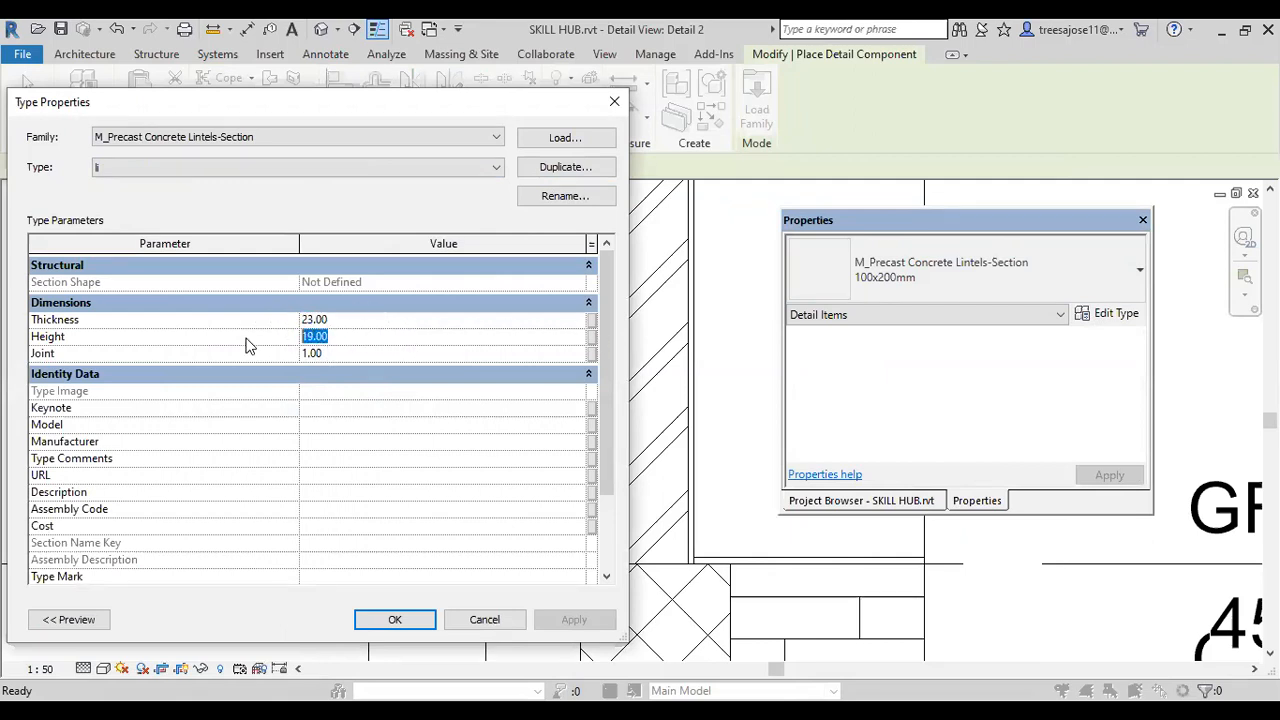
text(15)
click(391, 620)
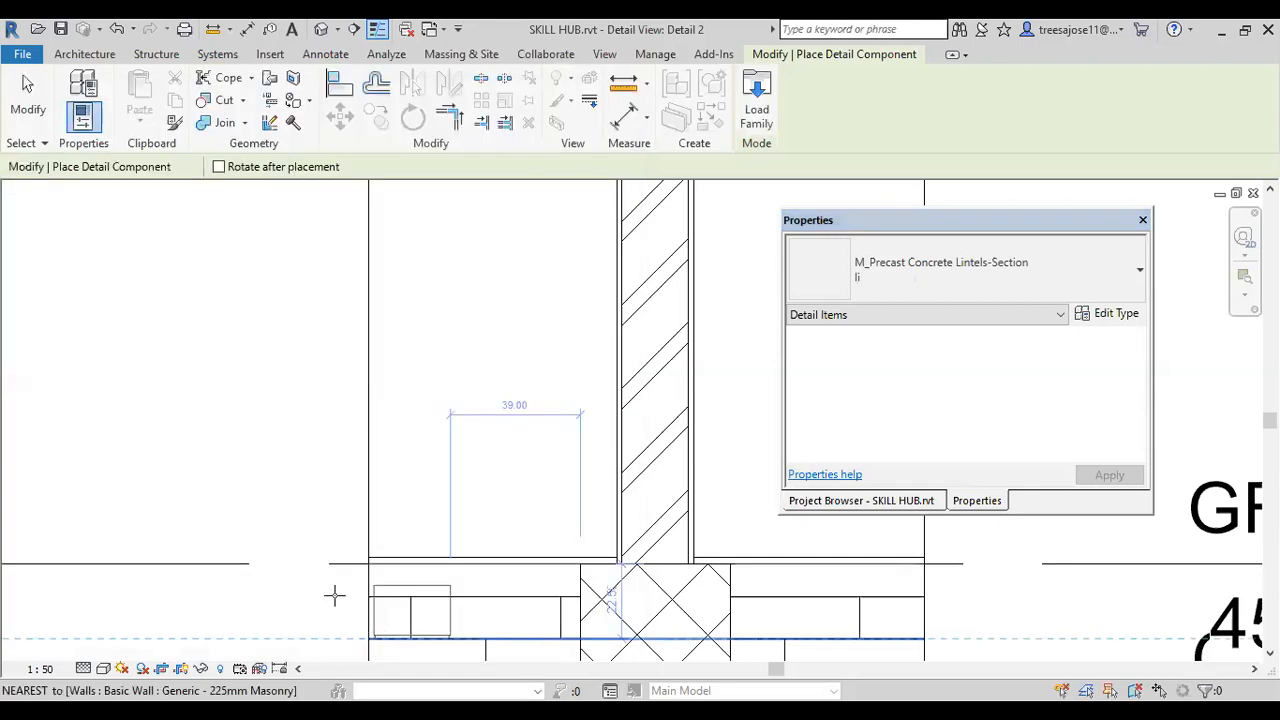
- Place li lintel sections in the upper part of the wall, fitting the lowest one across the wall's full thickness including finishes
scroll(480, 511, down, 2)
middle_drag(597, 457, 520, 658)
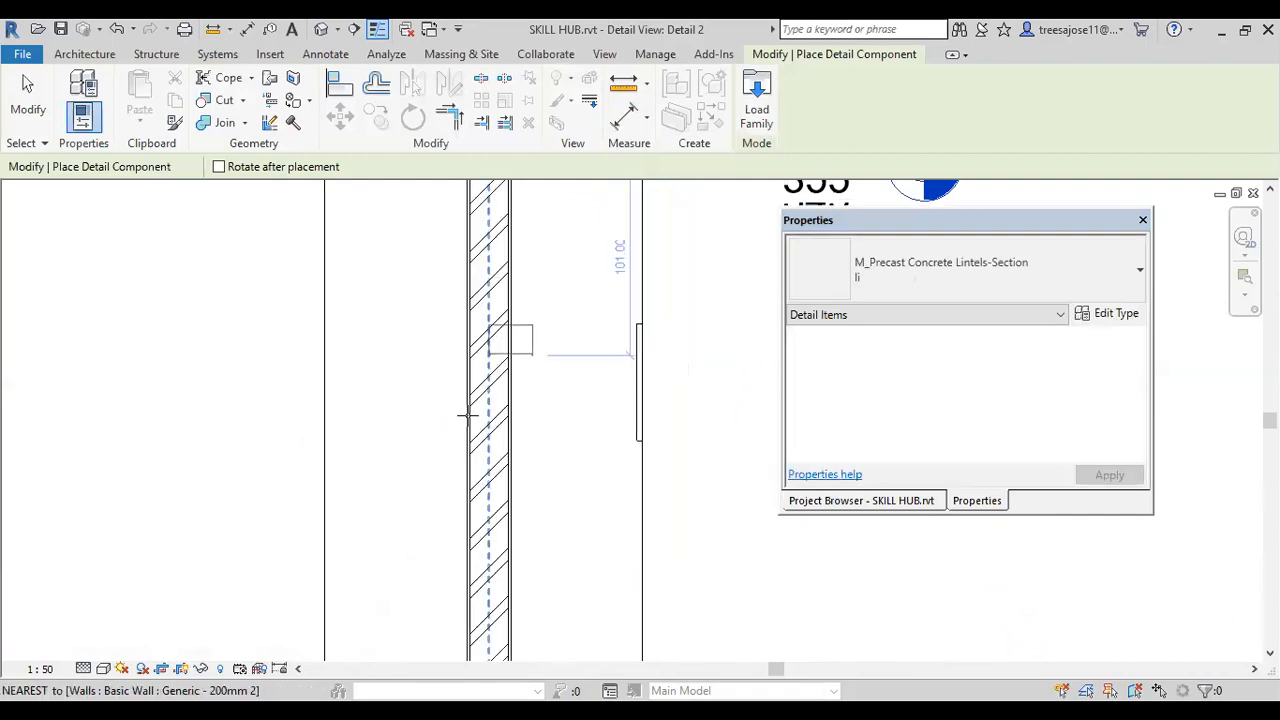
scroll(463, 415, down, 1)
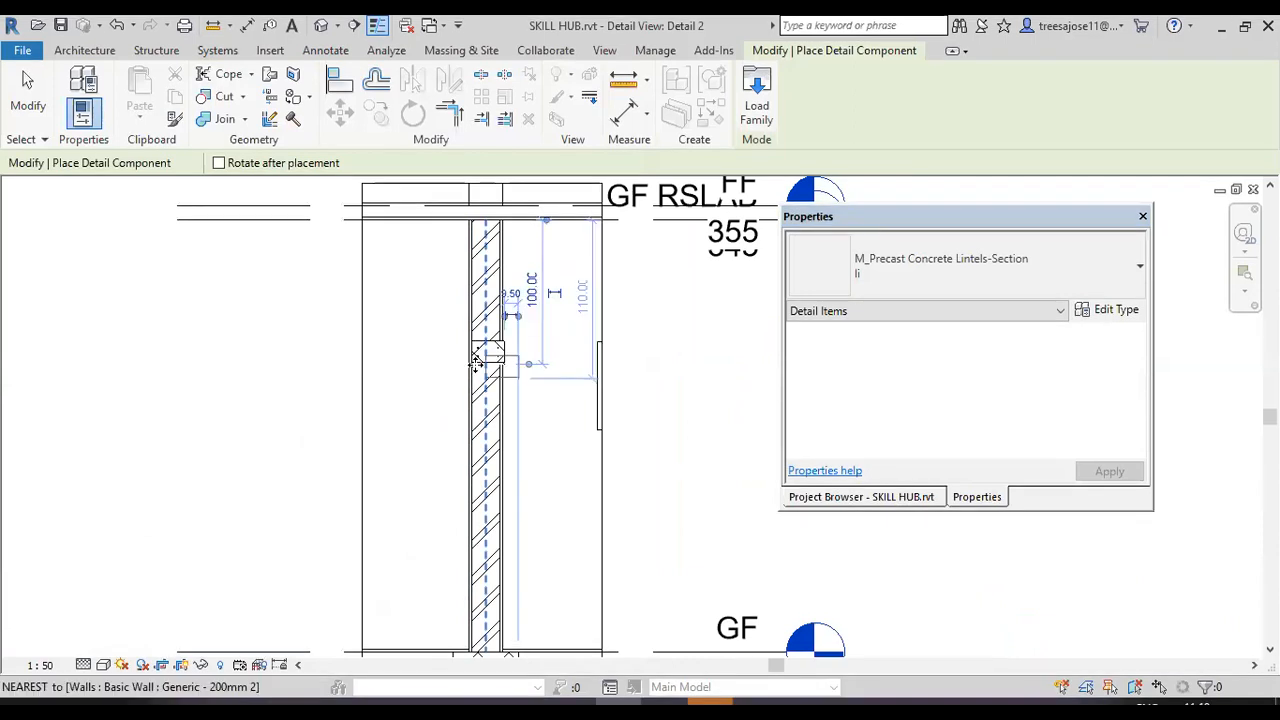
scroll(371, 349, up, 2)
right_click(361, 332)
click(411, 348)
scroll(467, 355, up, 1)
click(508, 370)
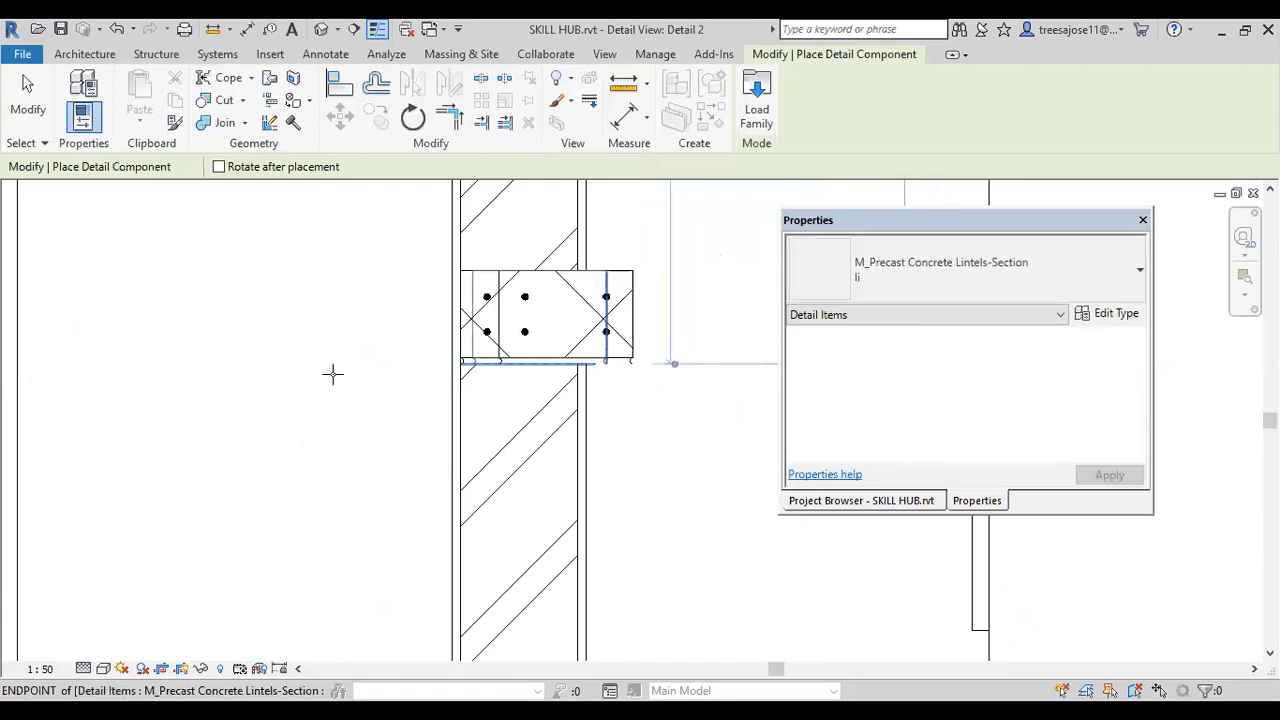
click(451, 461)
right_click(307, 350)
click(350, 364)
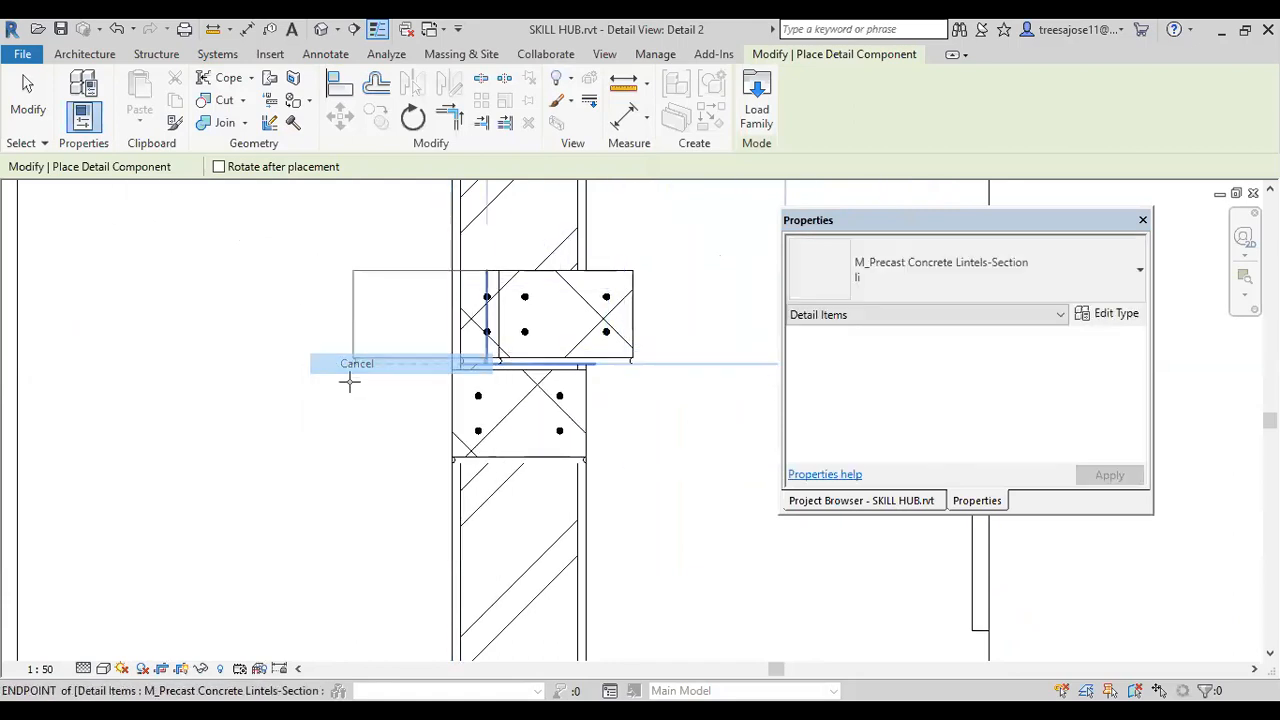
click(33, 110)
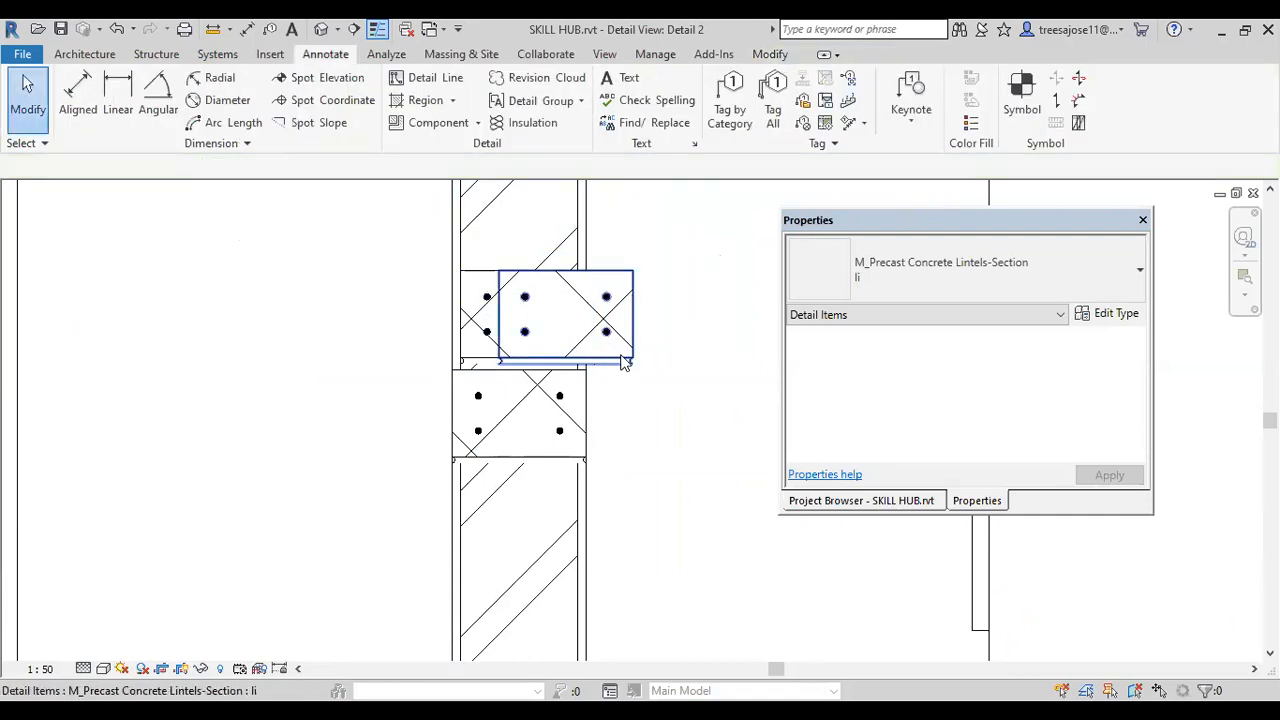
- Delete the two misaligned lintel sections above the one that fits the wall's full thickness
click(616, 364)
key(Delete)
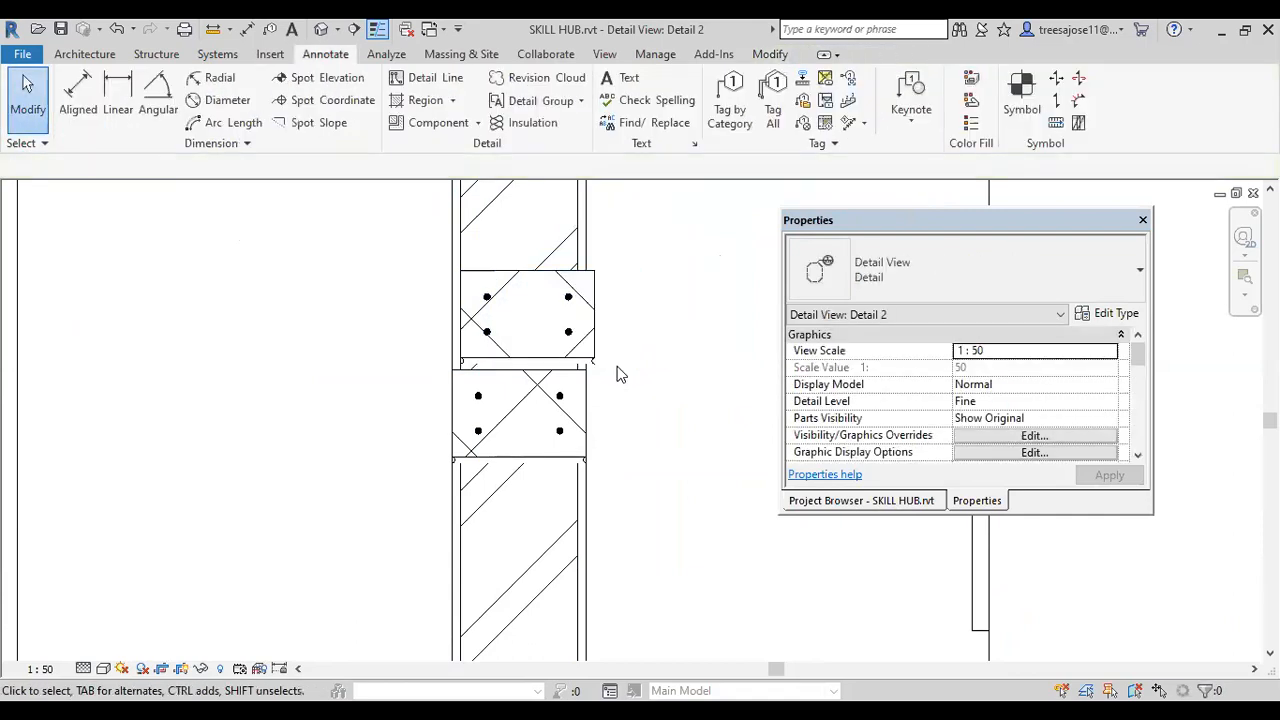
click(593, 325)
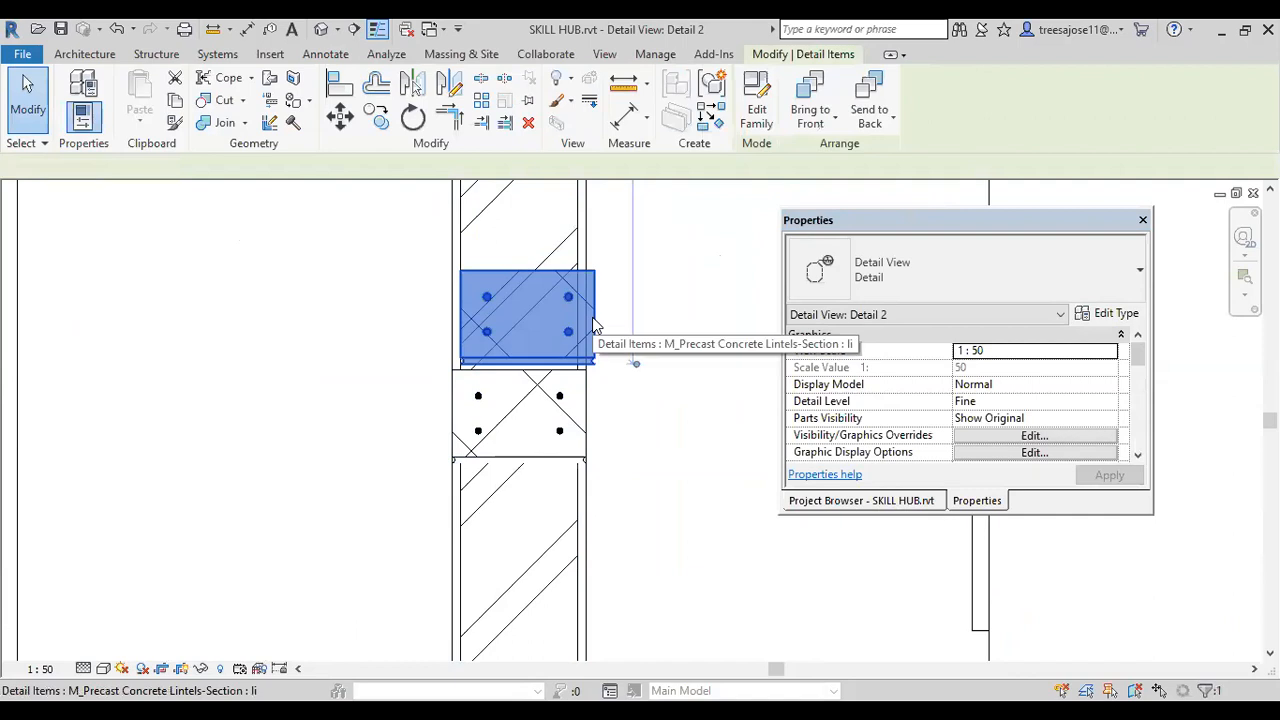
key(Delete)
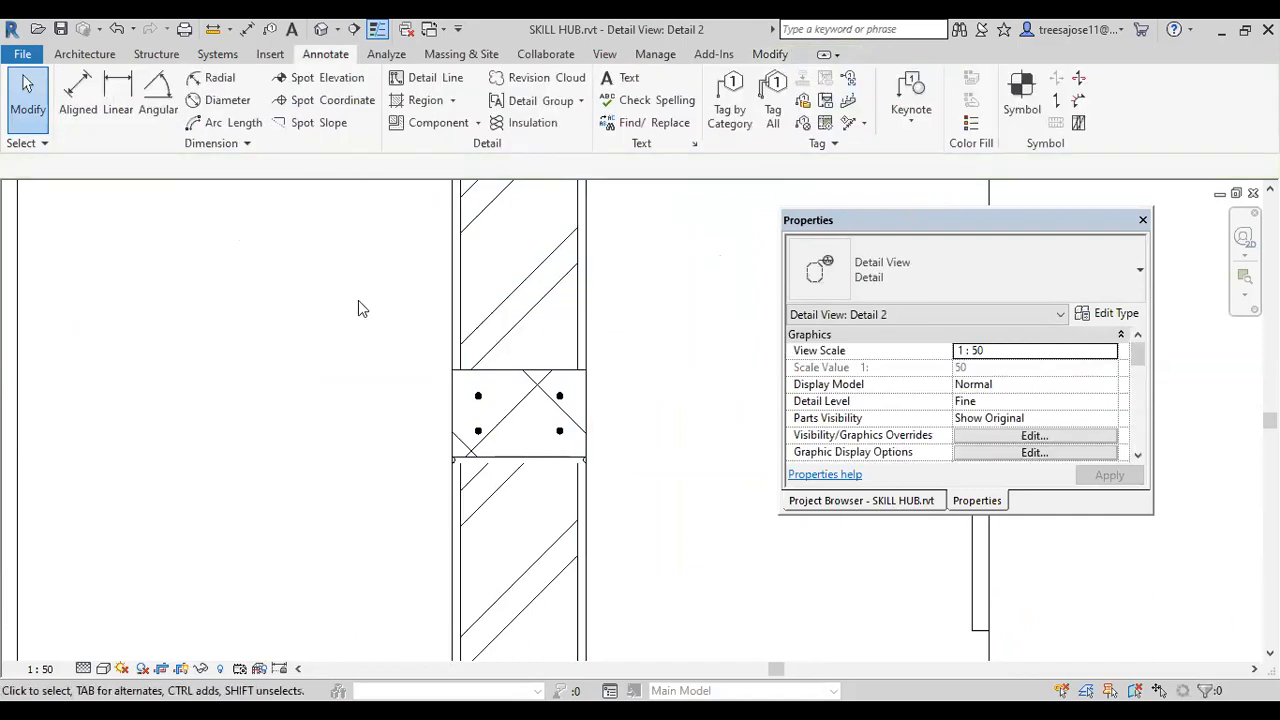
- Start the Insulation command and set the insulation width to 15
scroll(350, 335, down, 2)
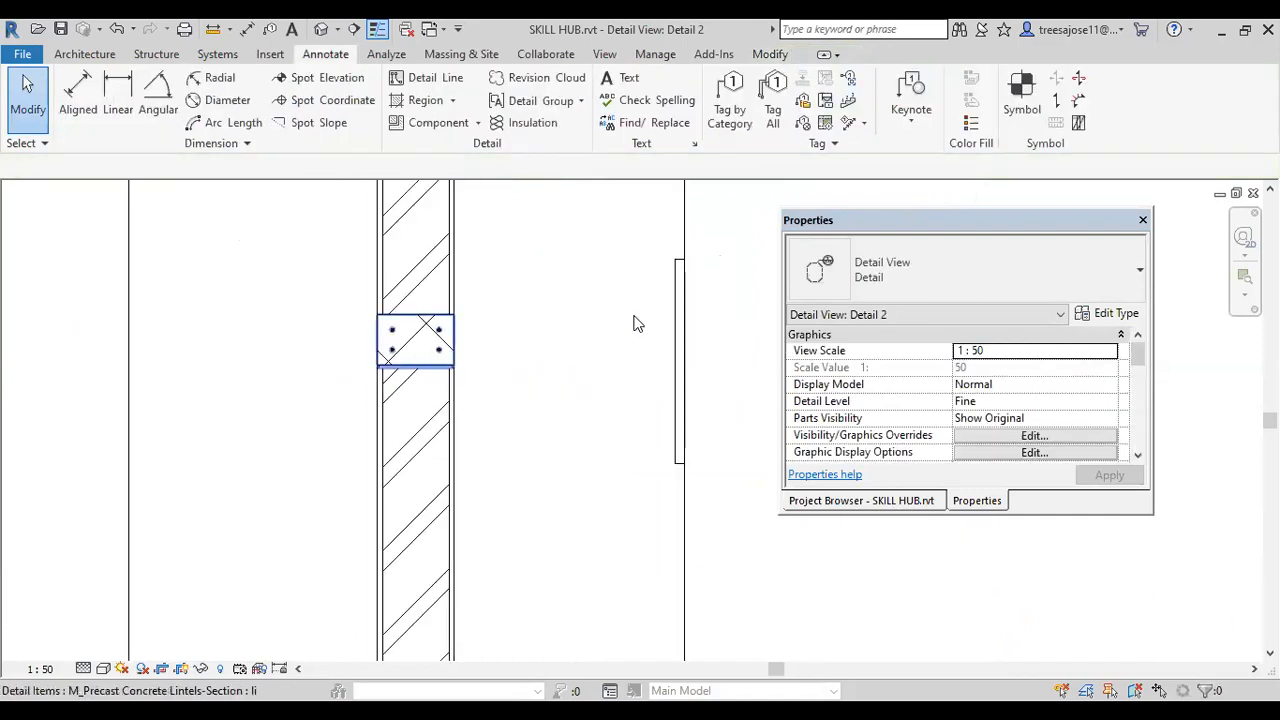
scroll(385, 372, down, 2)
scroll(400, 358, down, 3)
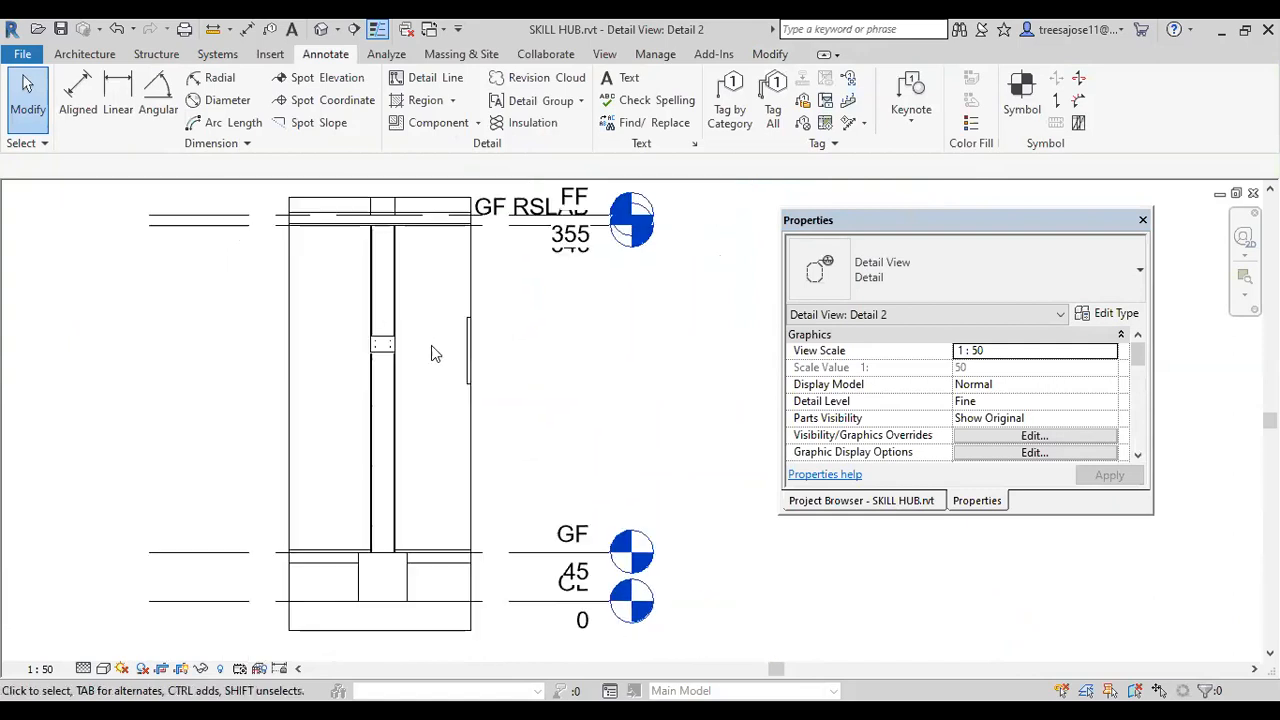
scroll(390, 356, up, 5)
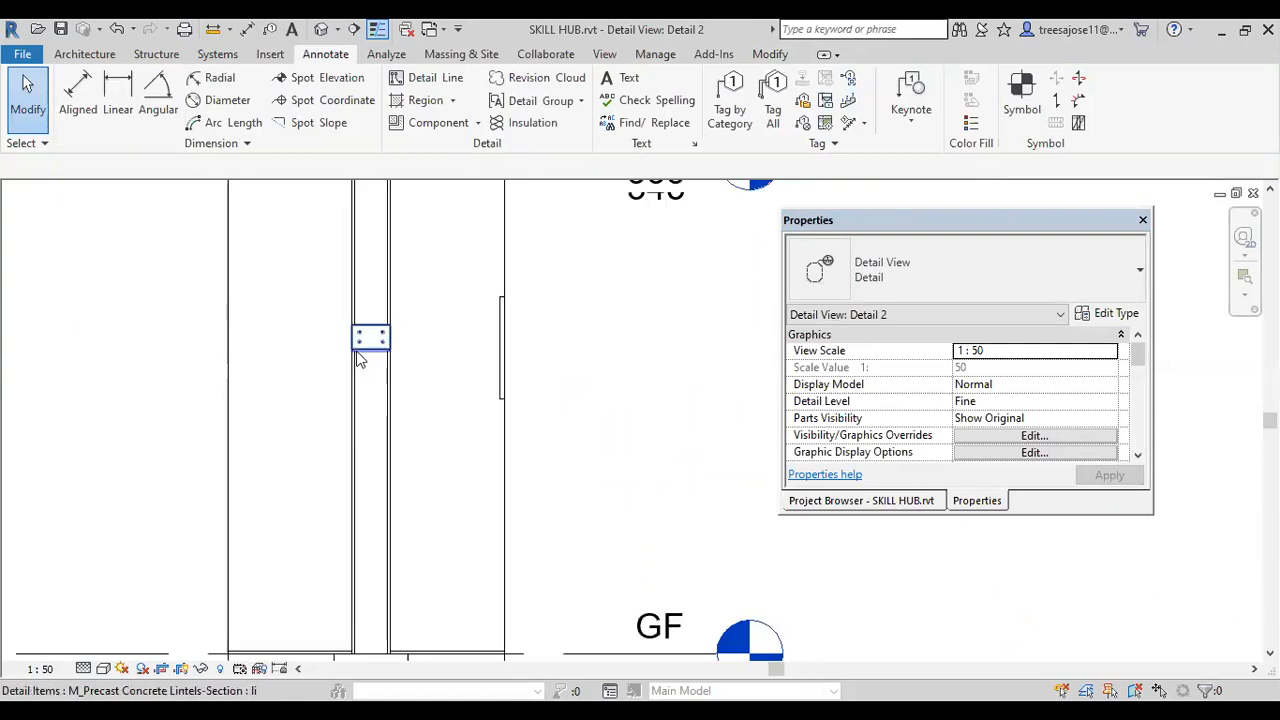
scroll(385, 352, up, 2)
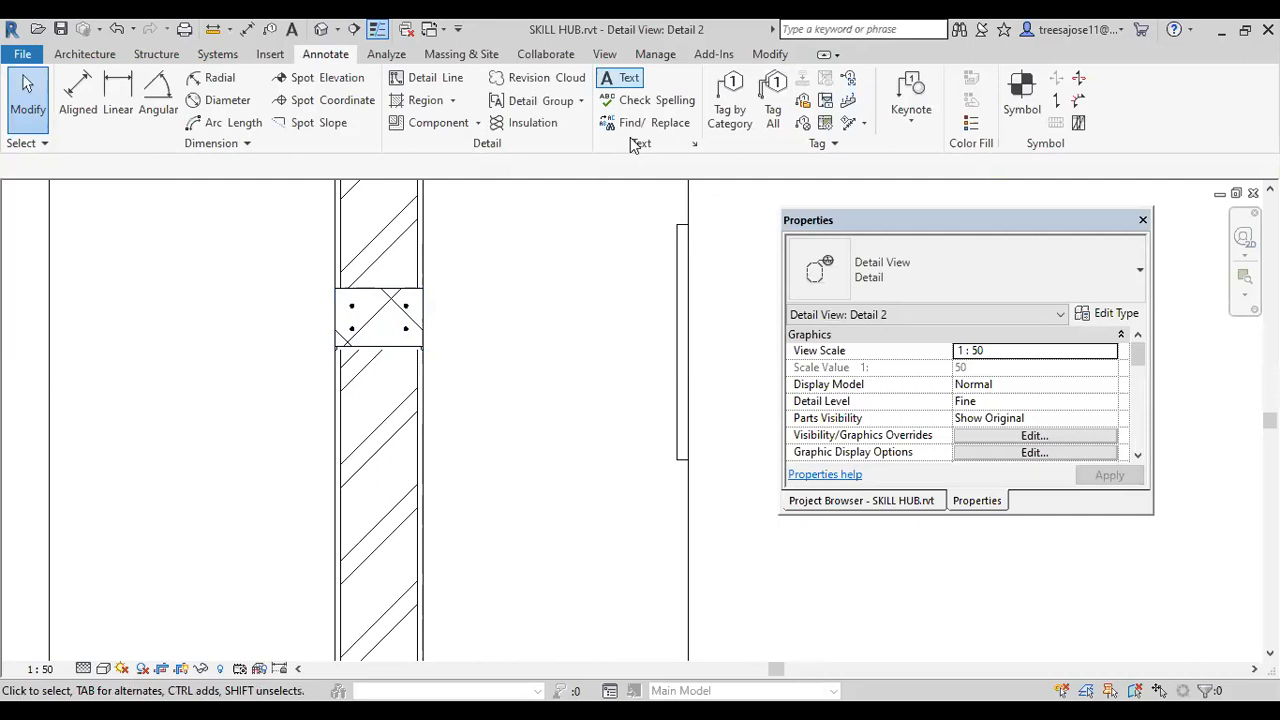
click(531, 123)
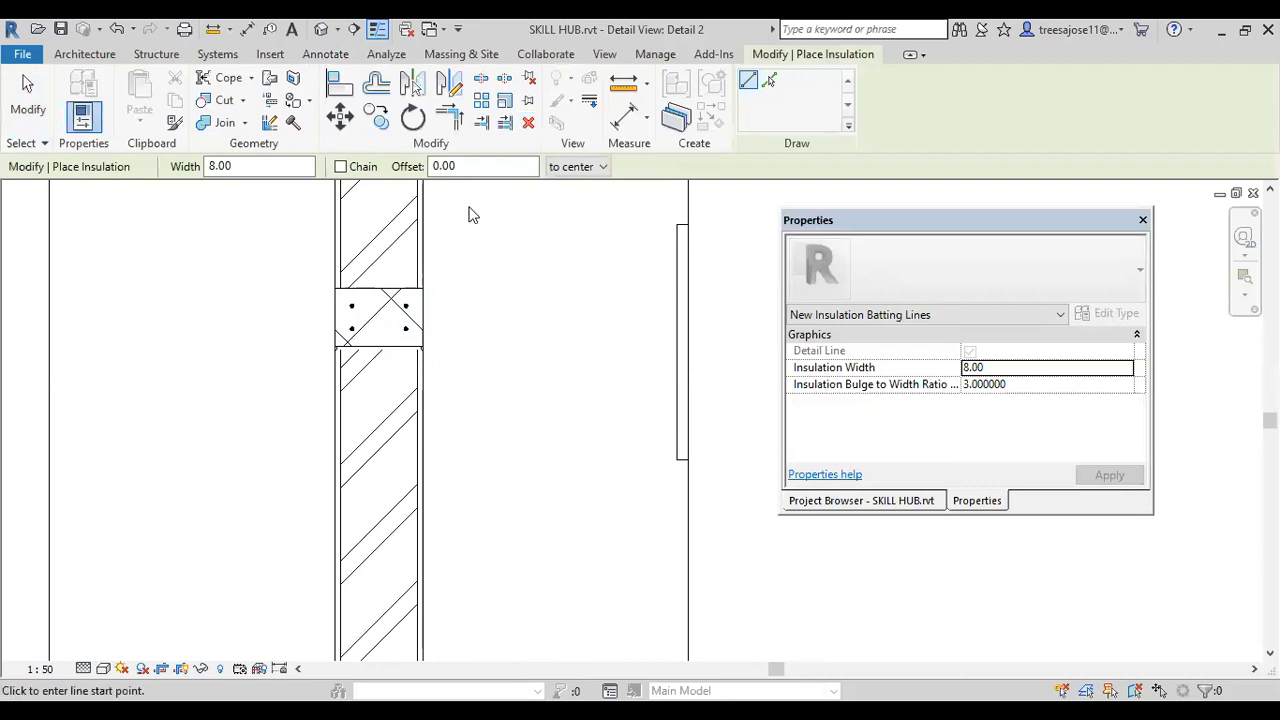
click(1014, 368)
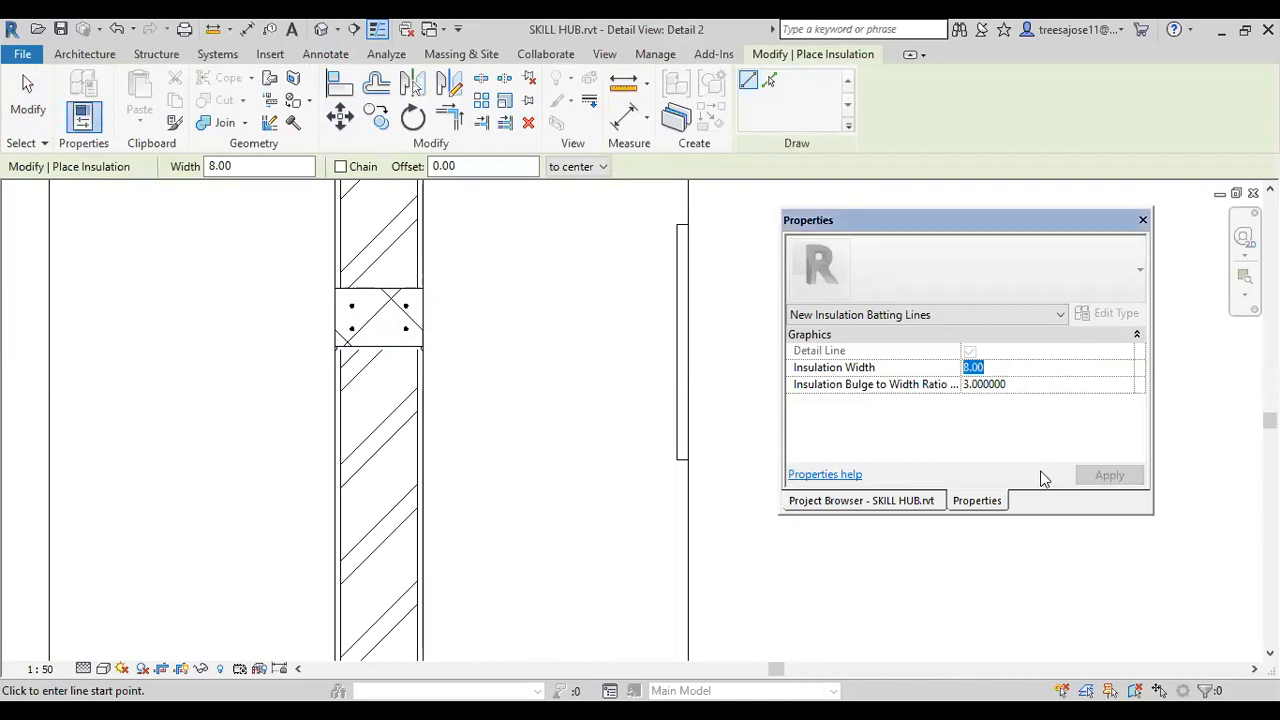
text(15)
- Draw vertical insulation batting inside the wall, from its base at the GF level up about 62
scroll(431, 271, down, 4)
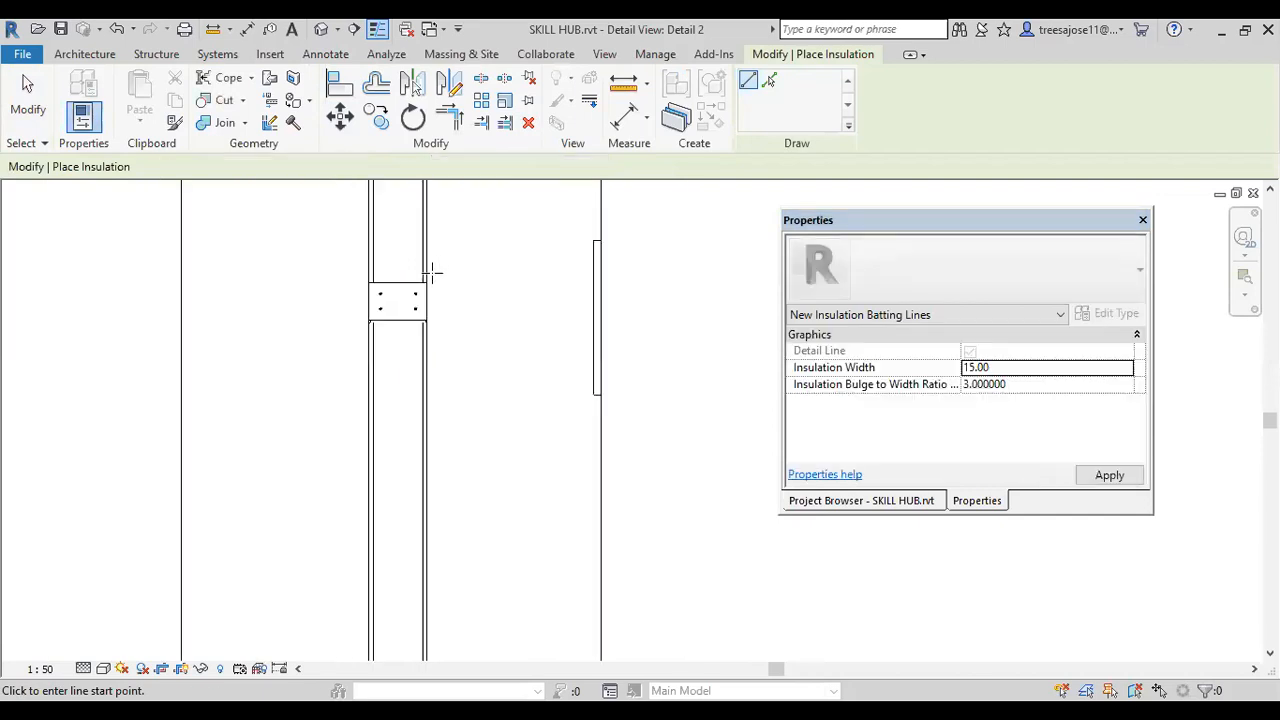
middle_drag(386, 556, 410, 477)
scroll(420, 484, up, 1)
scroll(418, 490, up, 2)
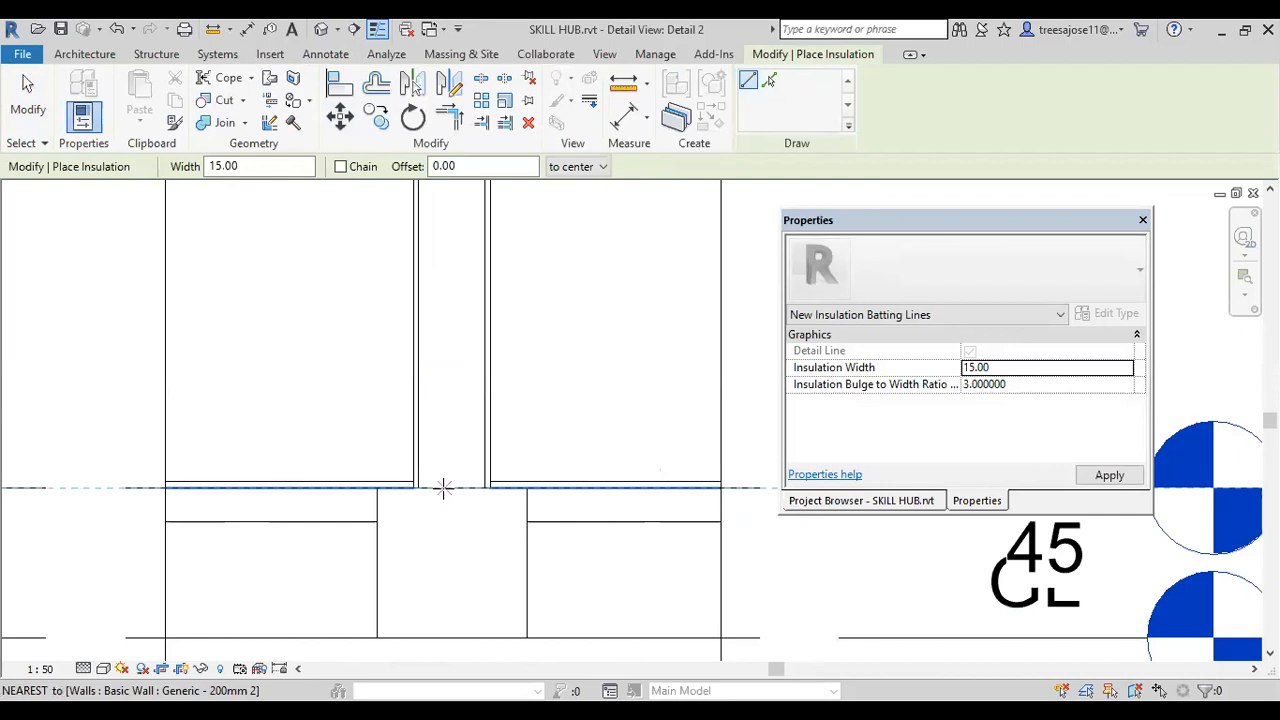
click(444, 488)
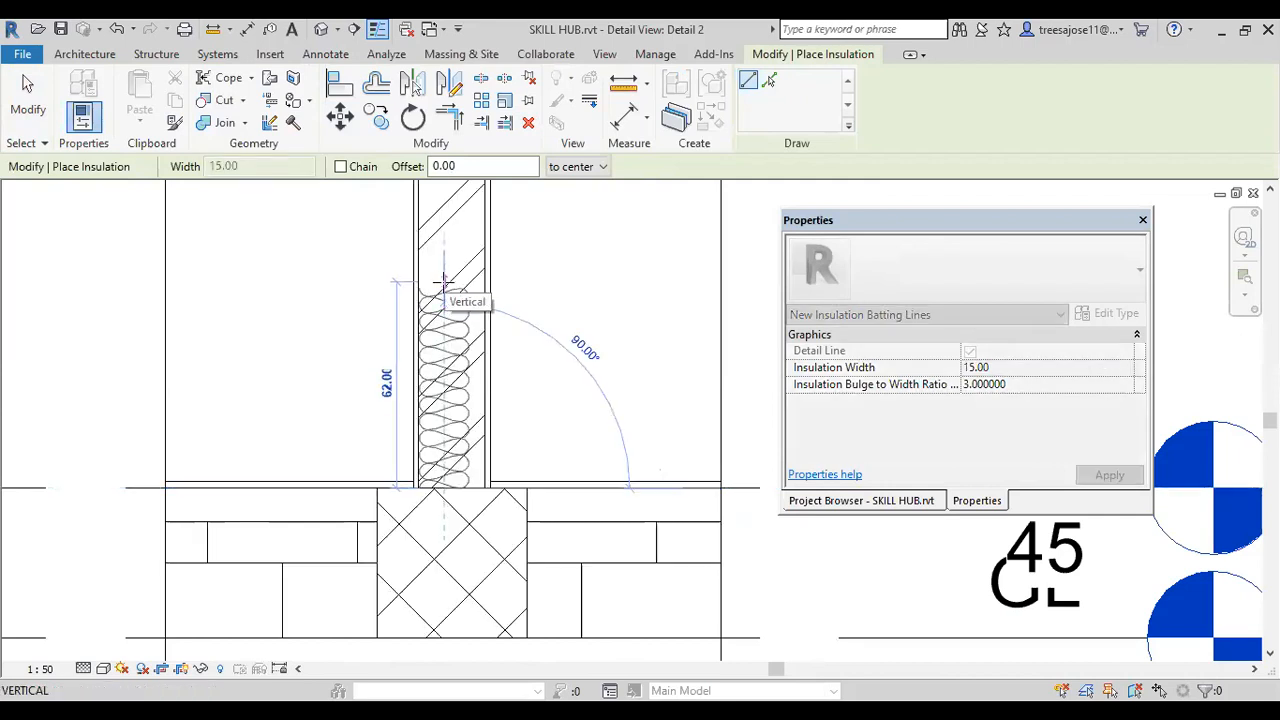
click(454, 298)
right_click(527, 315)
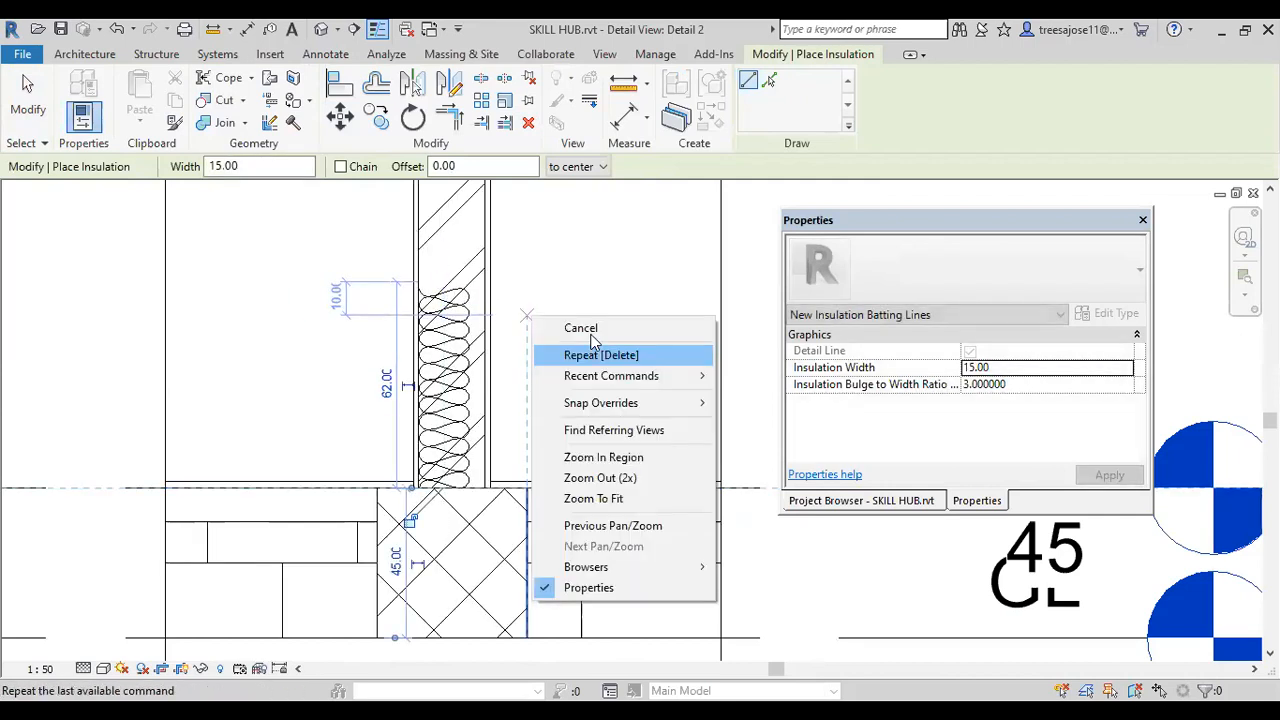
click(578, 329)
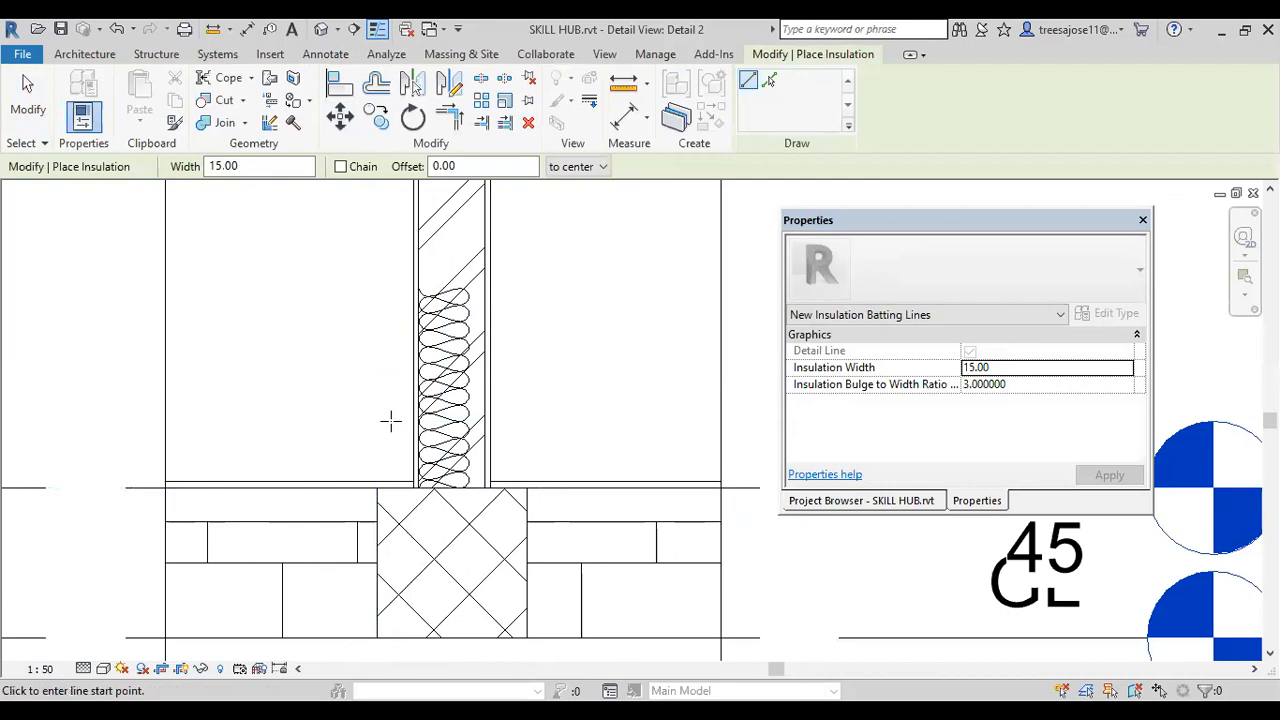
- Draw a stepped chain of thin detail lines below the GF RSLAB level, from the wall face to the outer edge, starting with a horizontal segment about 22 long
right_click(368, 405)
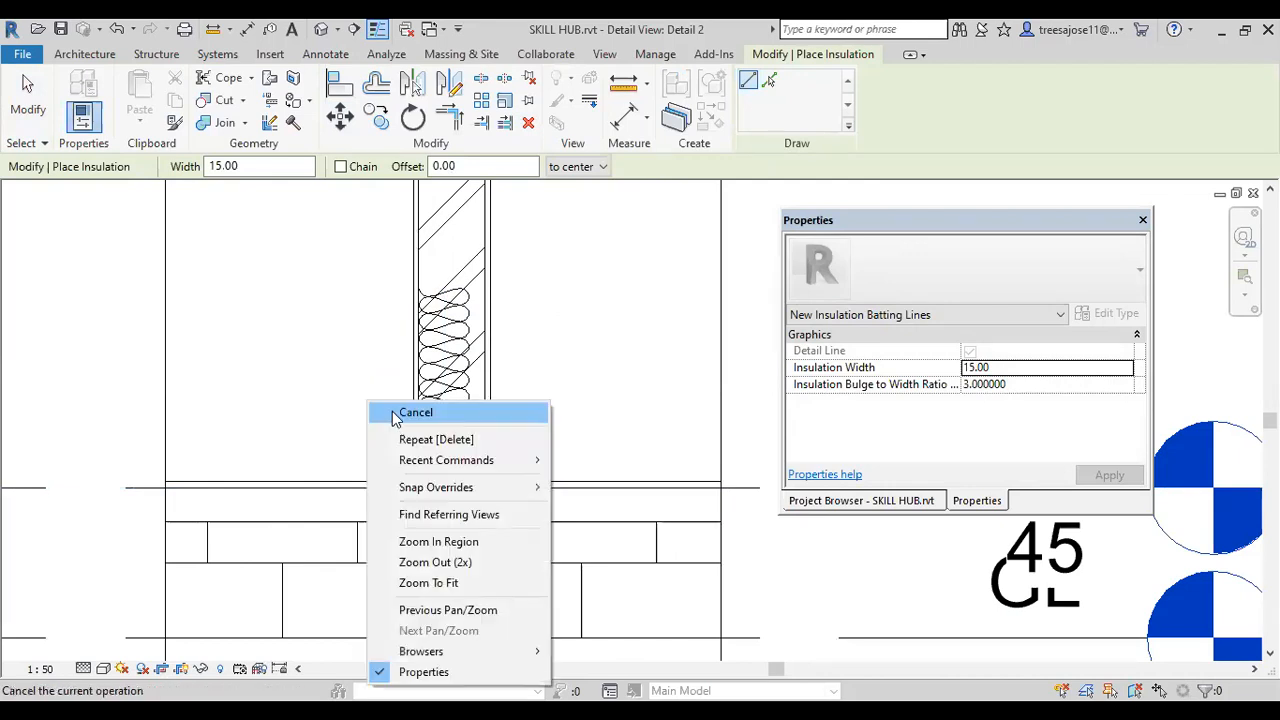
click(412, 412)
scroll(414, 410, down, 2)
scroll(437, 494, down, 1)
middle_drag(400, 591, 397, 434)
scroll(309, 429, up, 3)
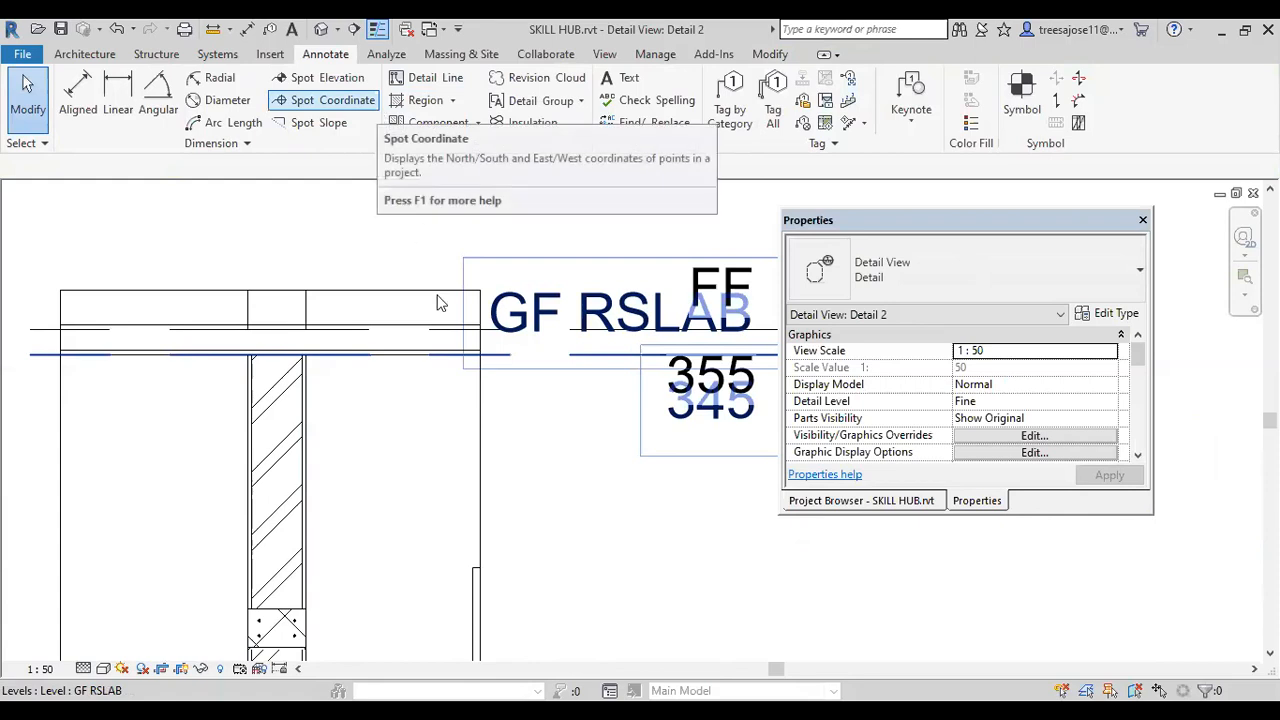
click(430, 78)
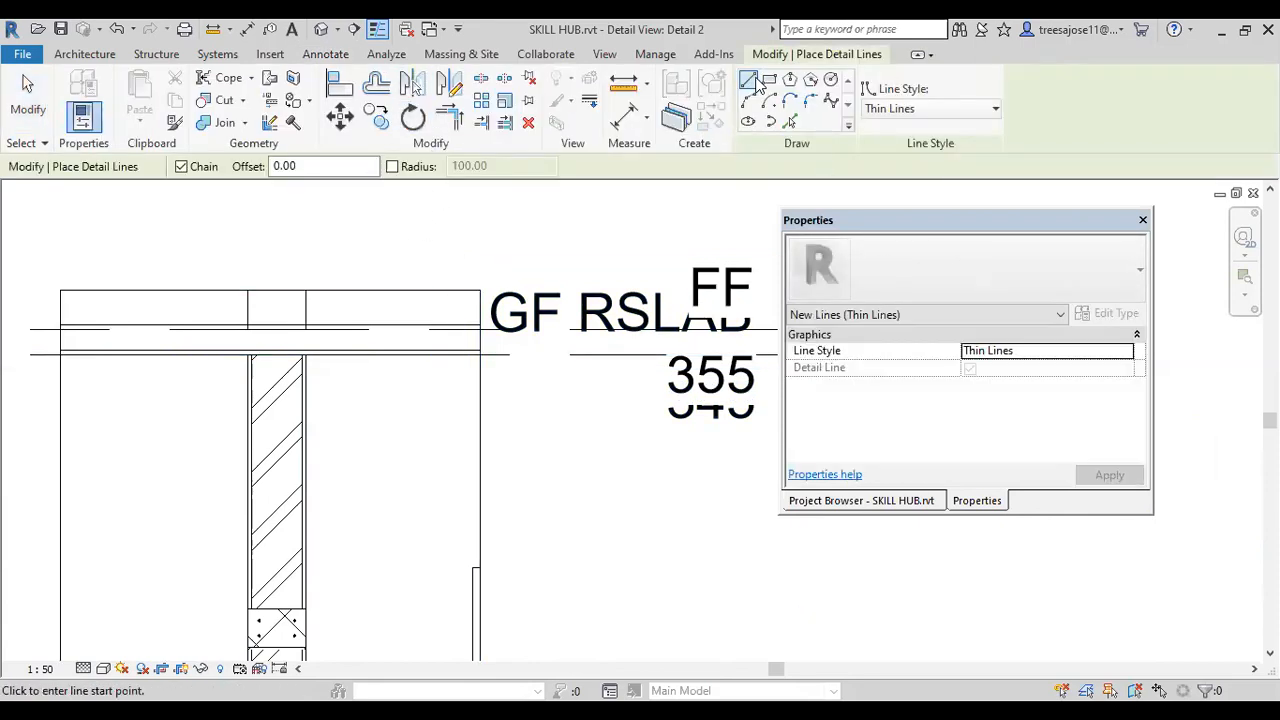
click(305, 403)
scroll(364, 395, up, 2)
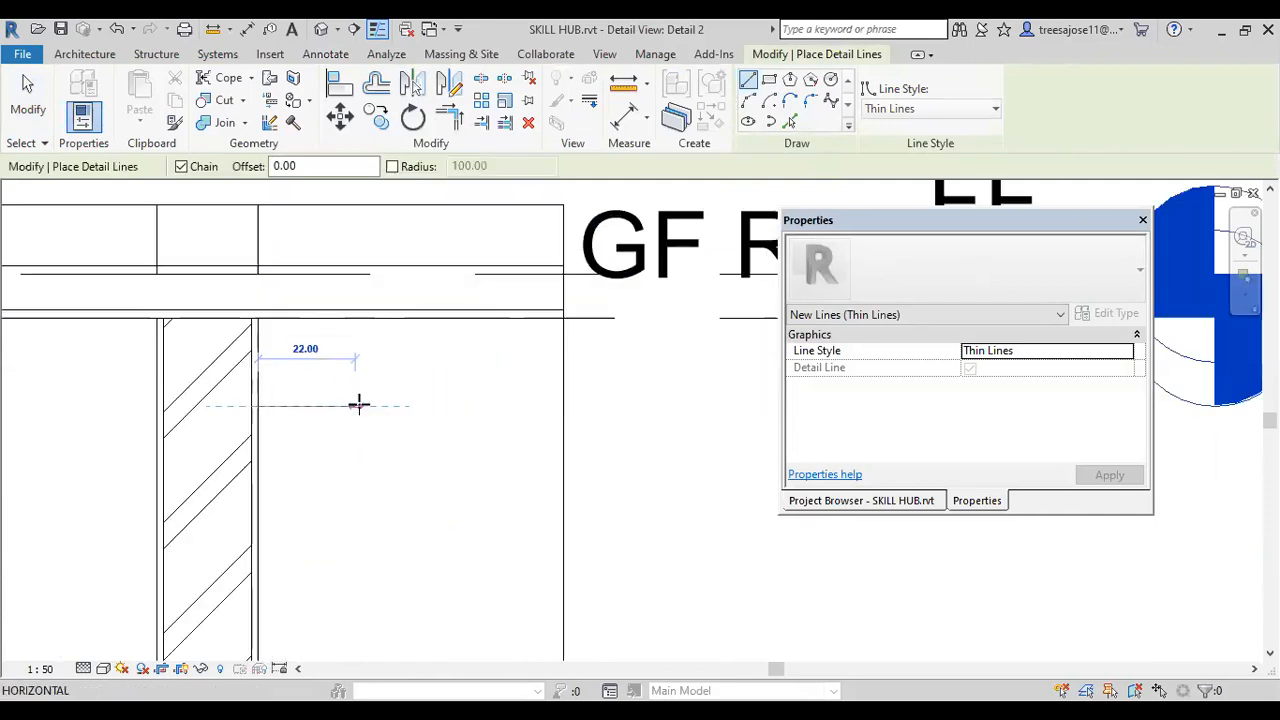
click(359, 405)
click(427, 453)
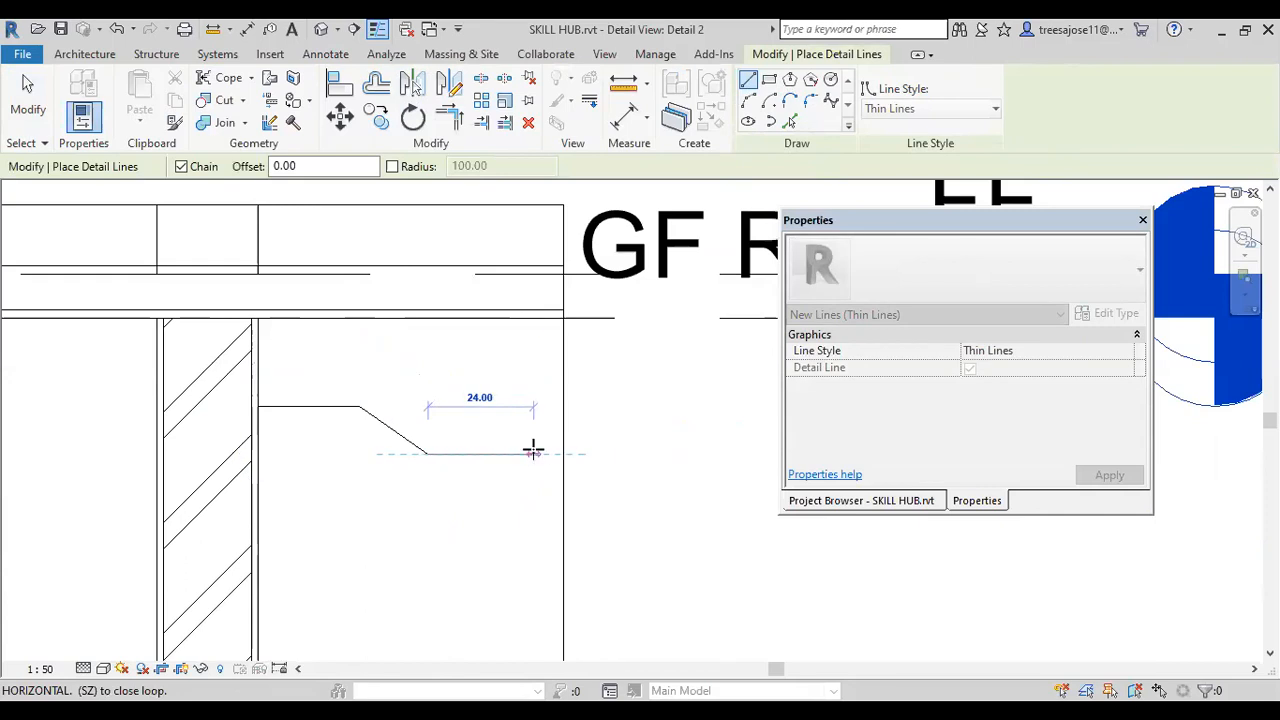
click(565, 453)
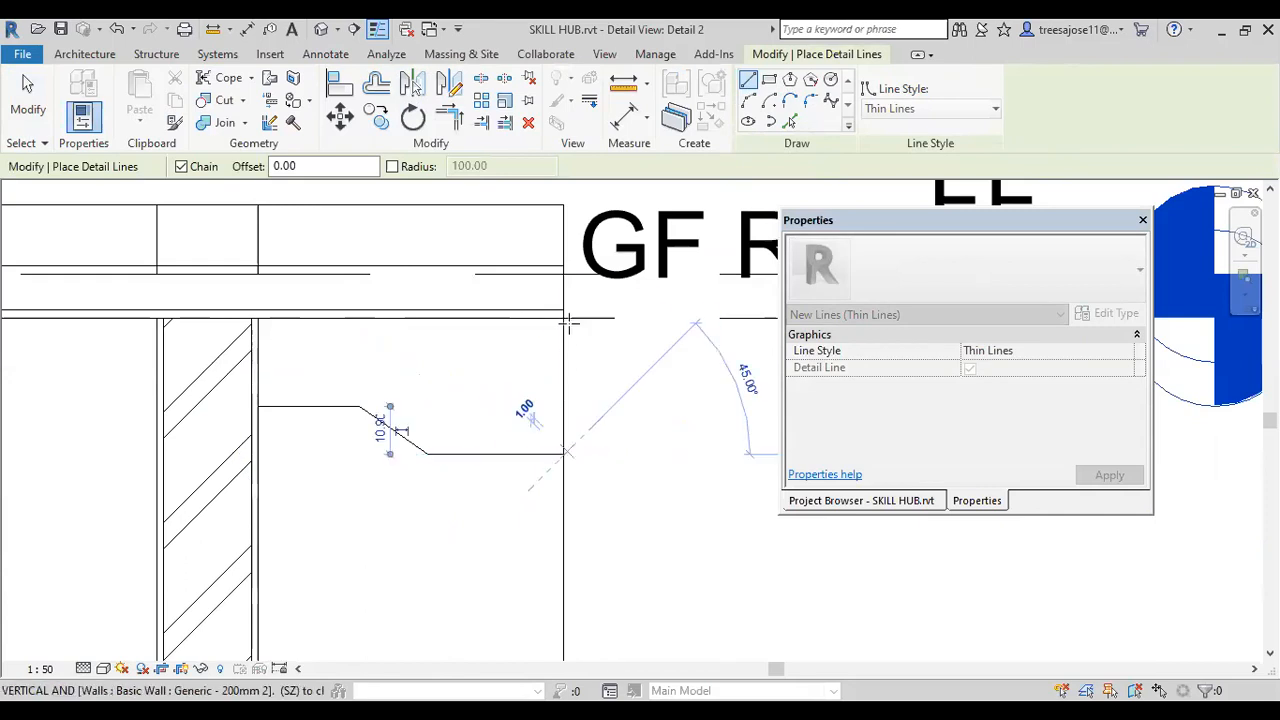
right_click(586, 366)
click(586, 376)
scroll(457, 389, down, 2)
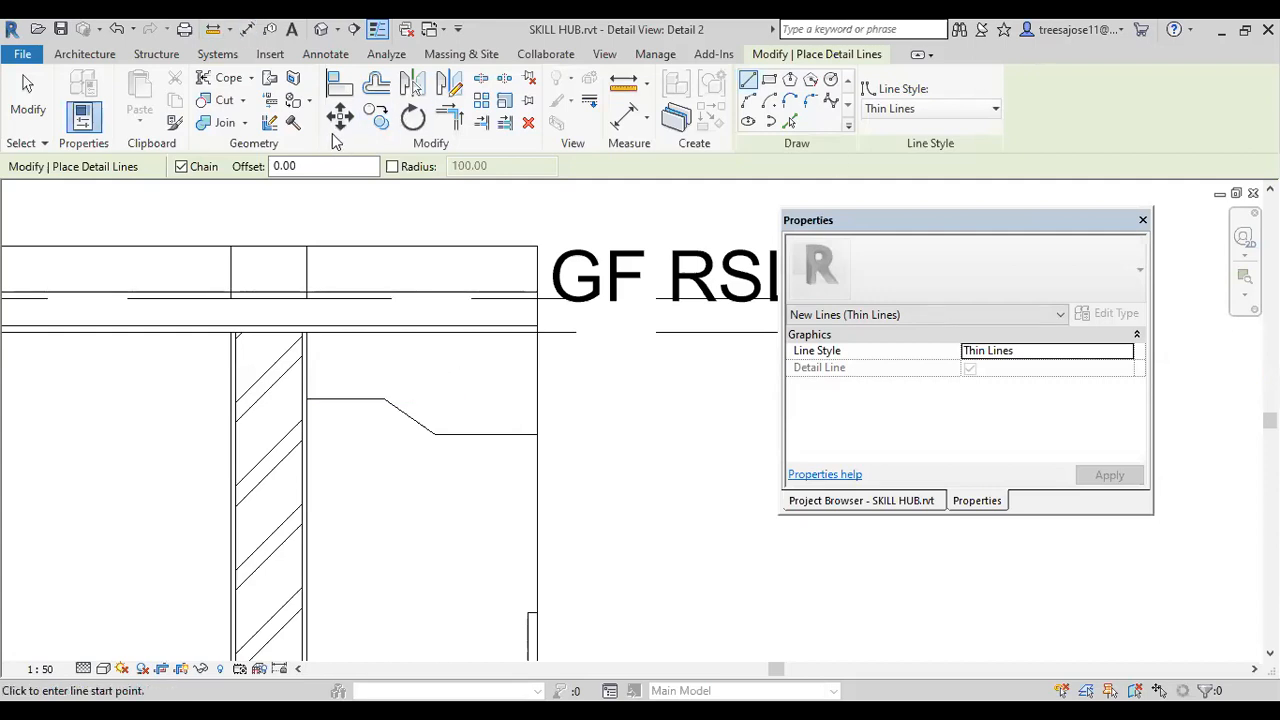
- Start a filled region and duplicate its Vertical type as Vertical 2
click(327, 56)
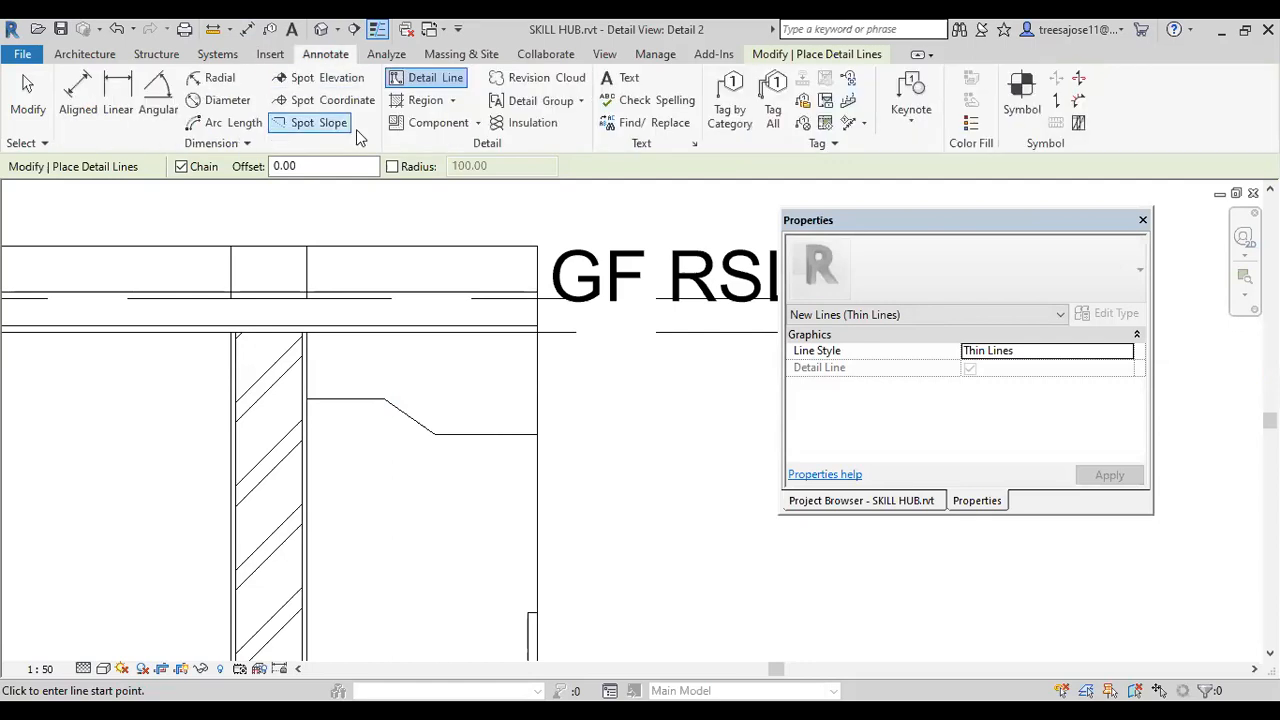
click(452, 101)
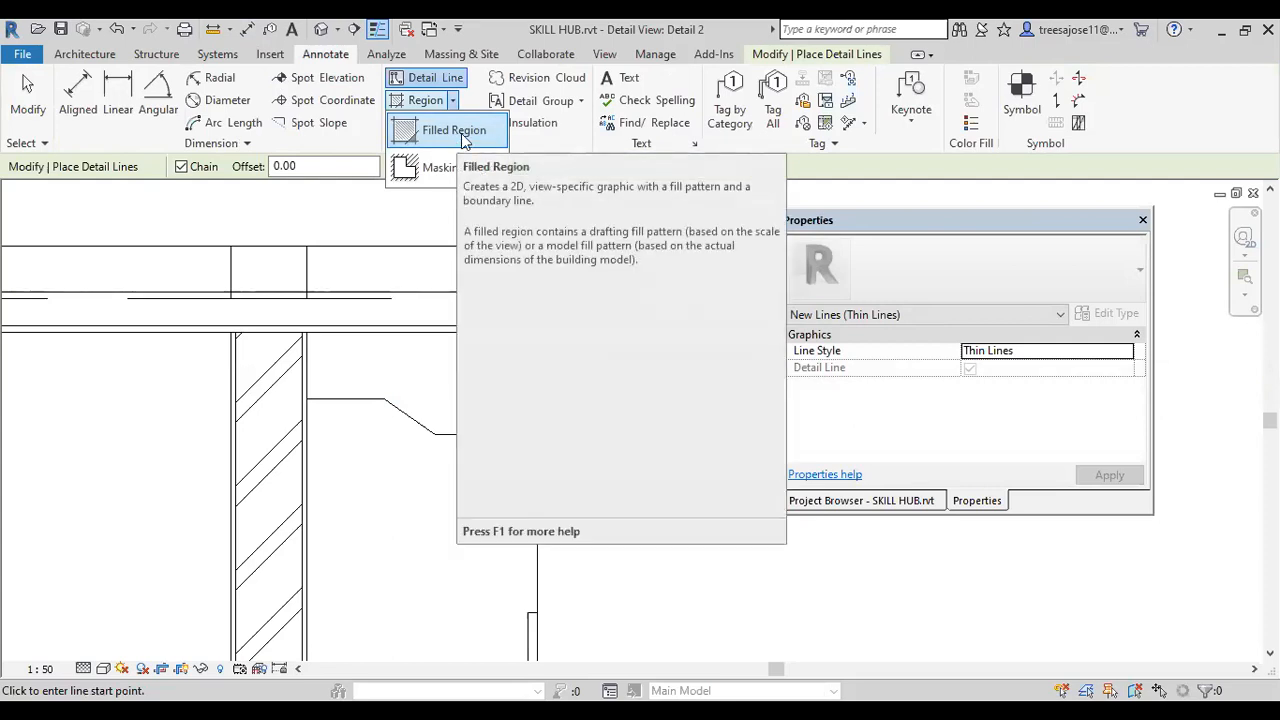
click(460, 133)
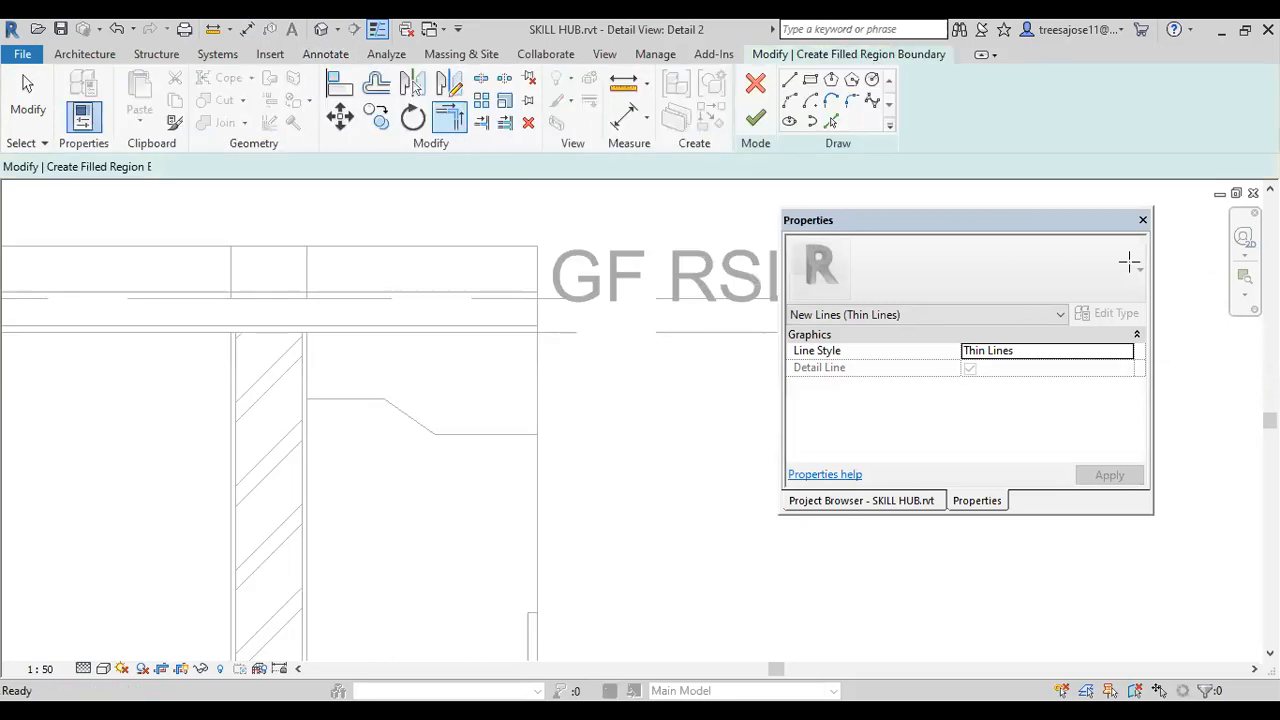
click(1088, 317)
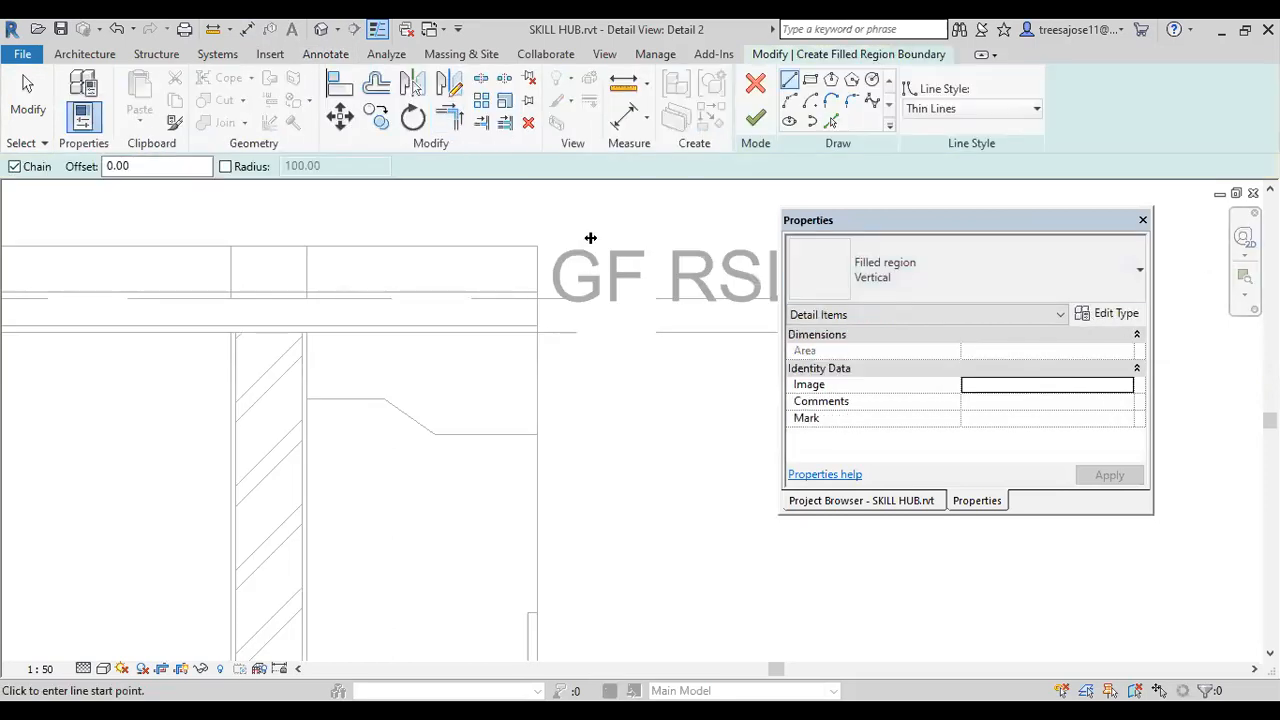
click(563, 170)
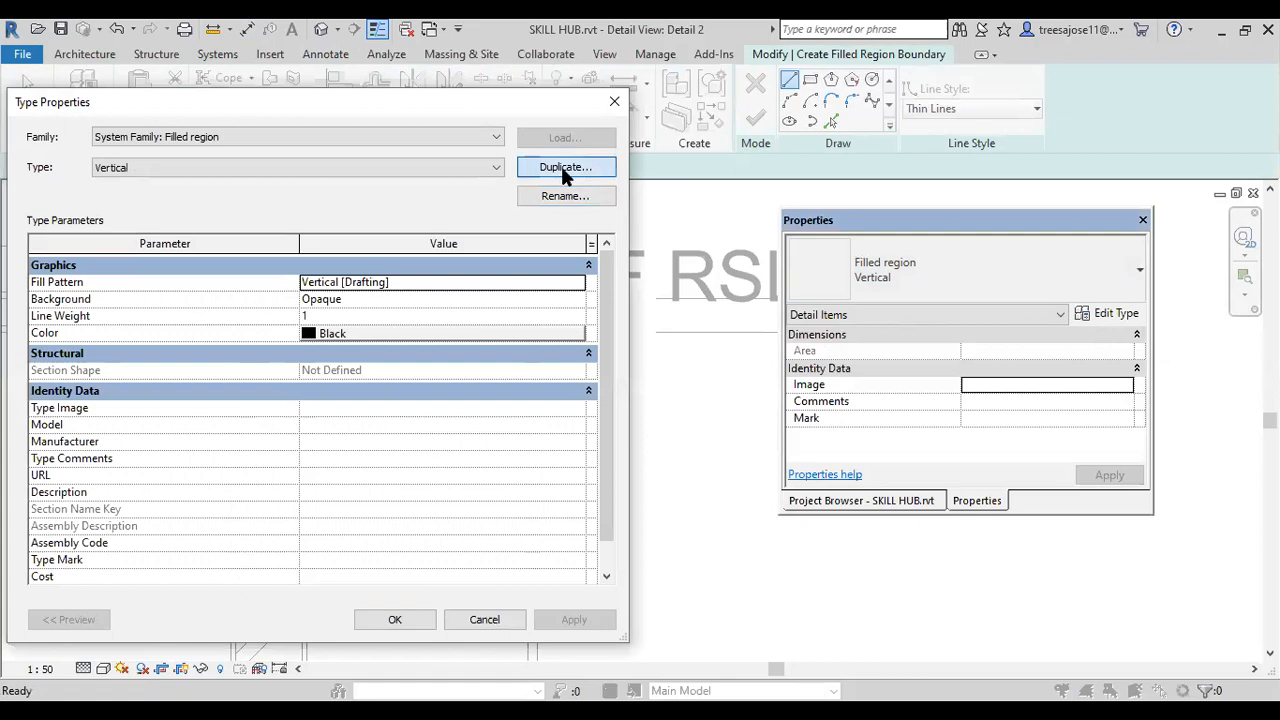
click(318, 411)
- Choose the Triangles drafting pattern as the fill pattern of the Vertical 2 type
click(556, 283)
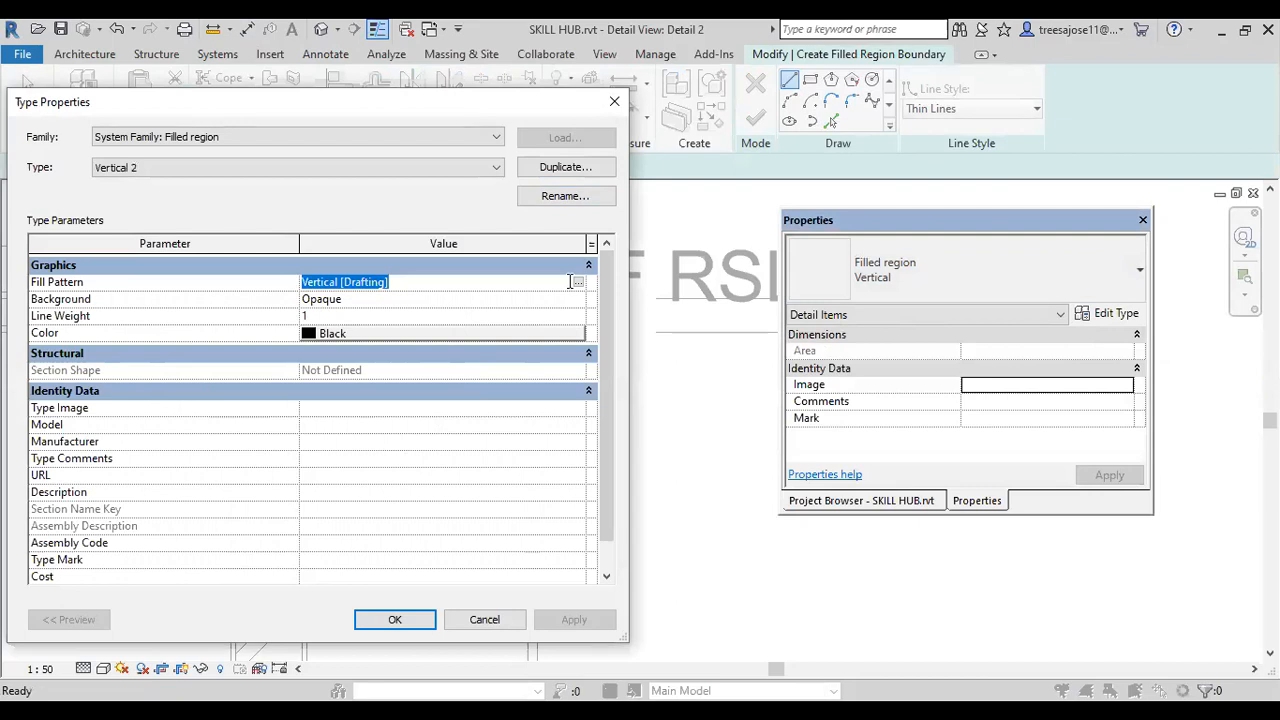
click(577, 282)
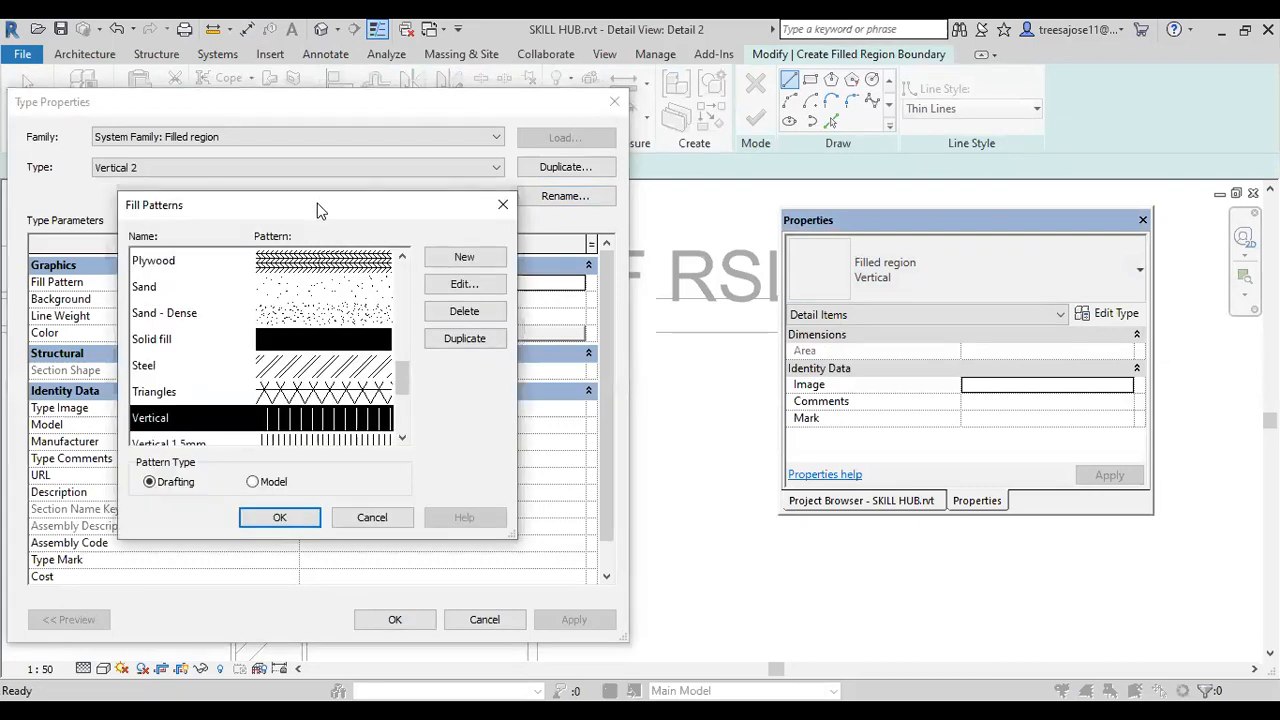
drag(320, 210, 592, 335)
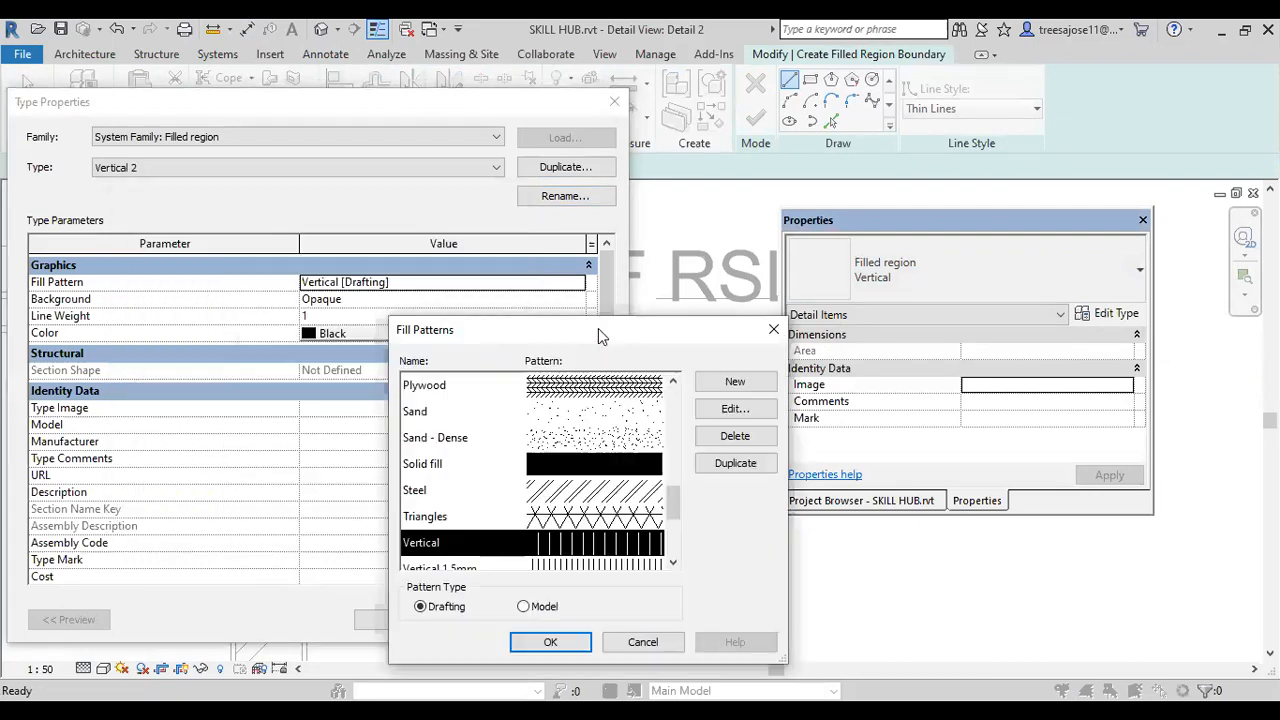
click(591, 516)
- Examine the custom properties of the Triangles pattern and its hatch pattern file import
click(727, 413)
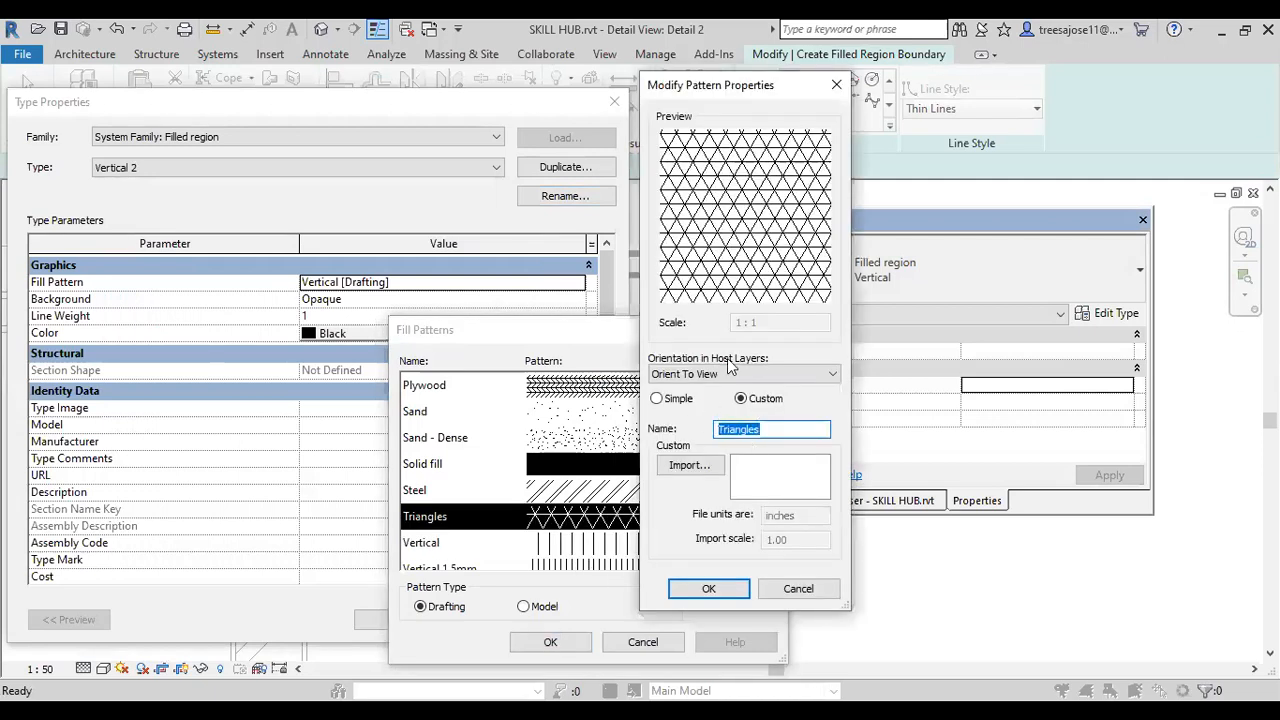
click(690, 466)
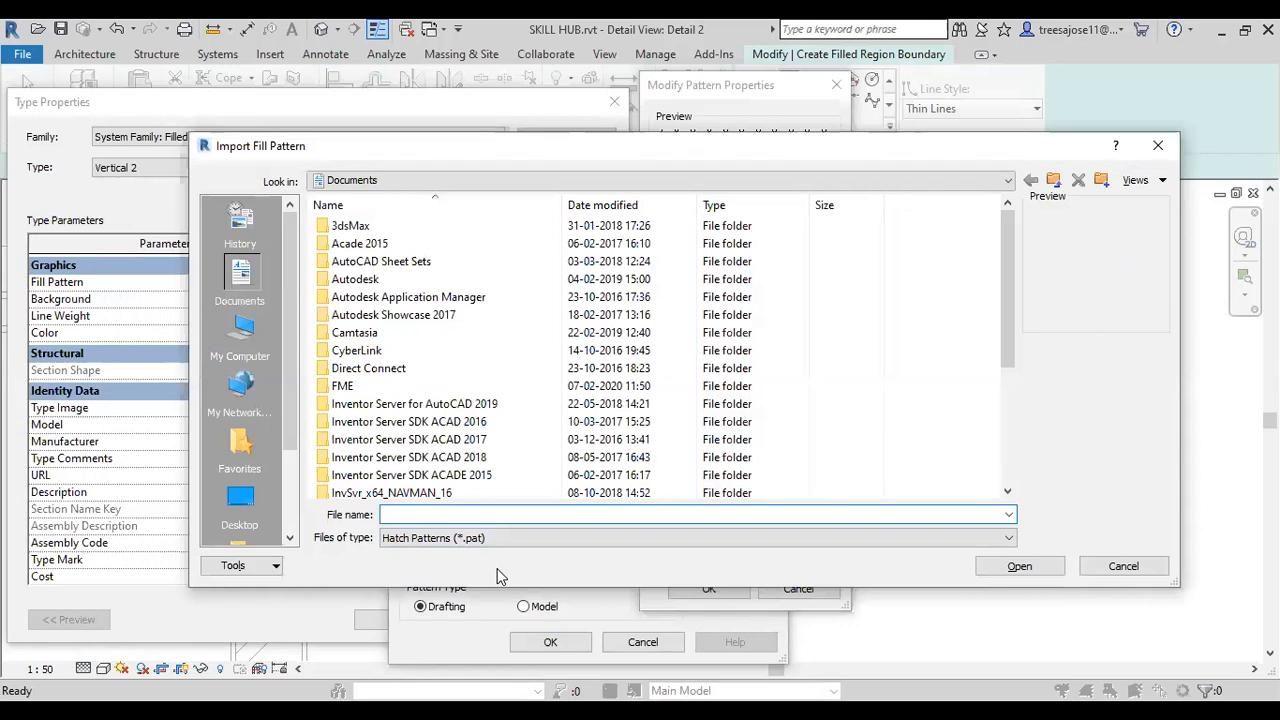
click(1132, 566)
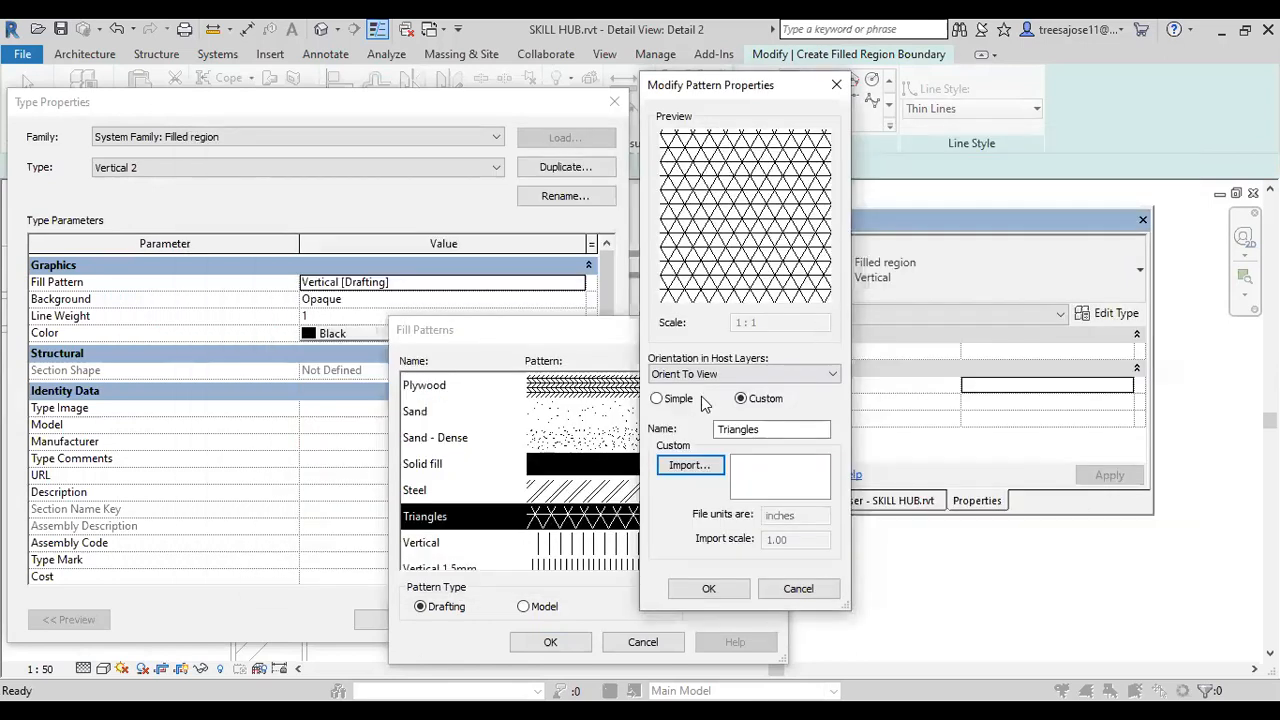
click(709, 589)
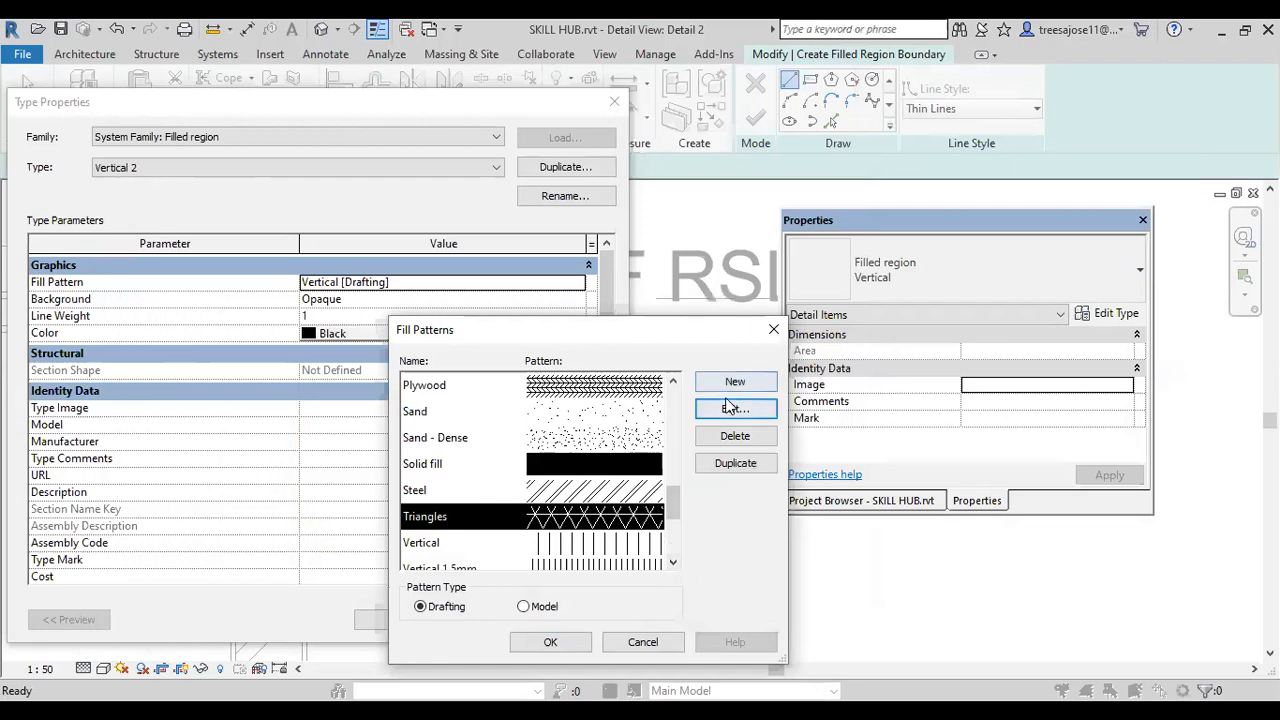
- Accept the Triangles fill and create a rectangular filled region about 4.7 deep directly under the slab, from the wall face to the outer edge
click(550, 643)
click(397, 622)
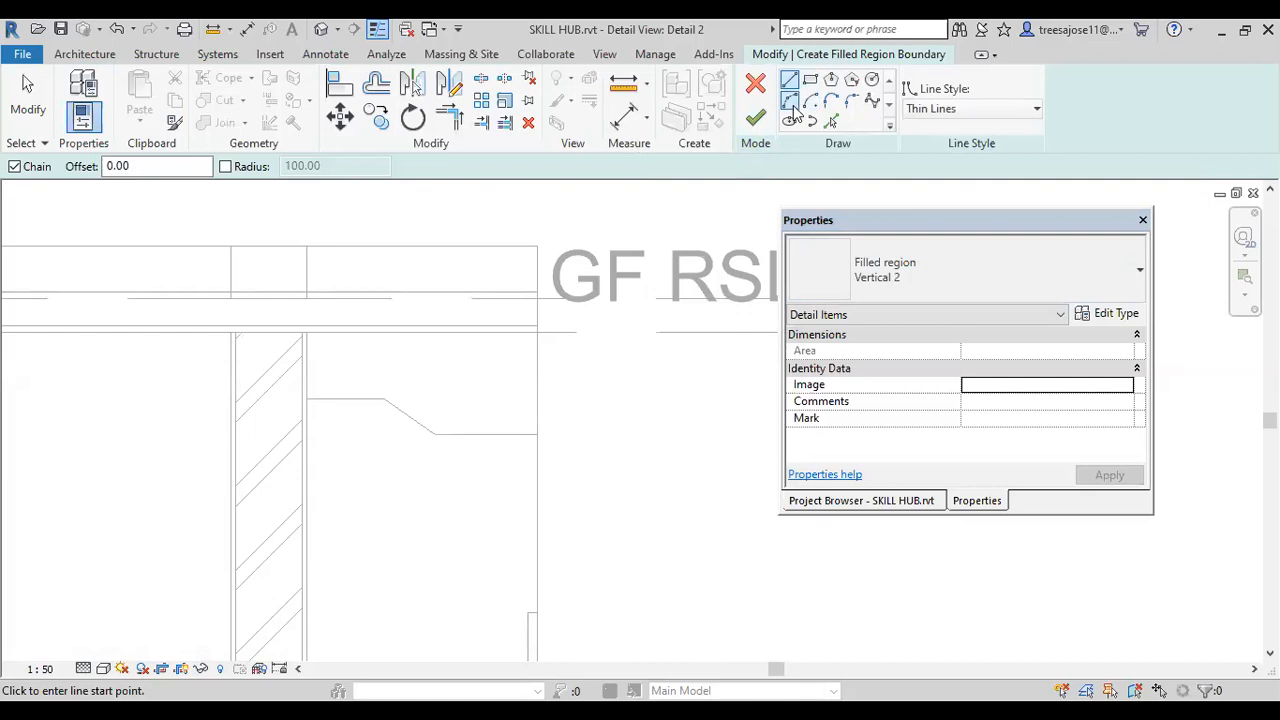
click(810, 81)
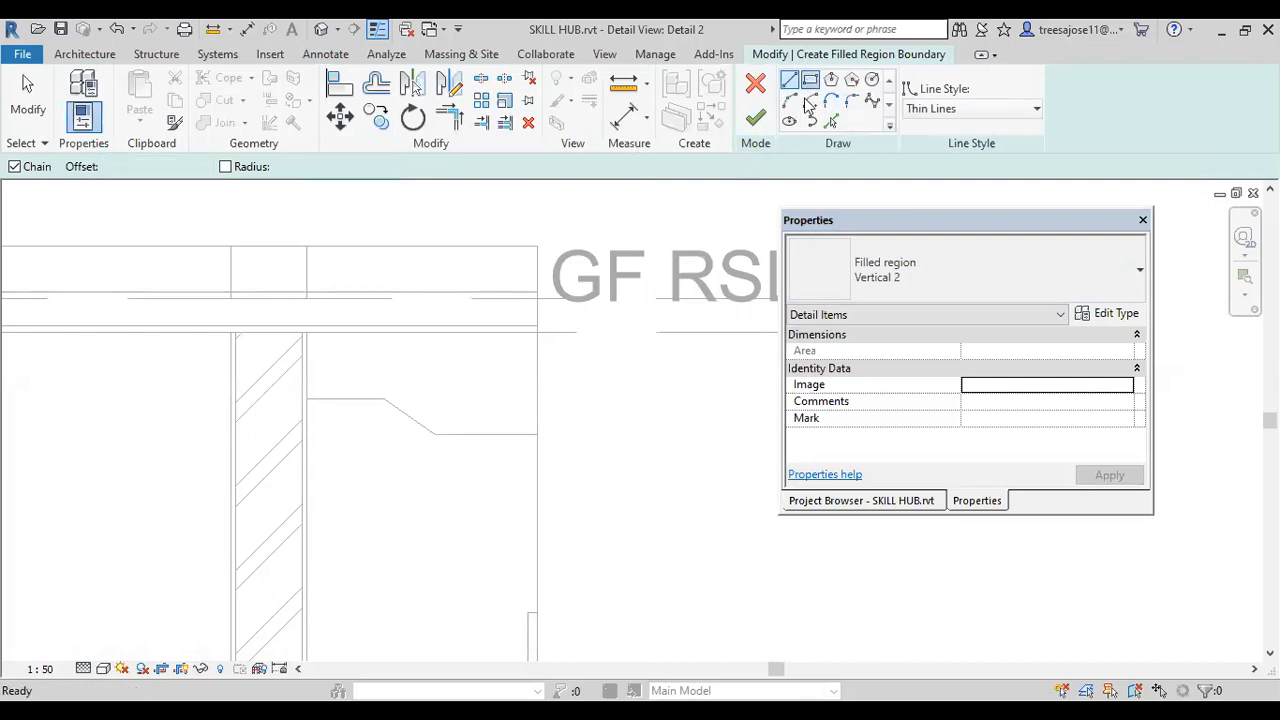
click(307, 332)
scroll(455, 347, up, 2)
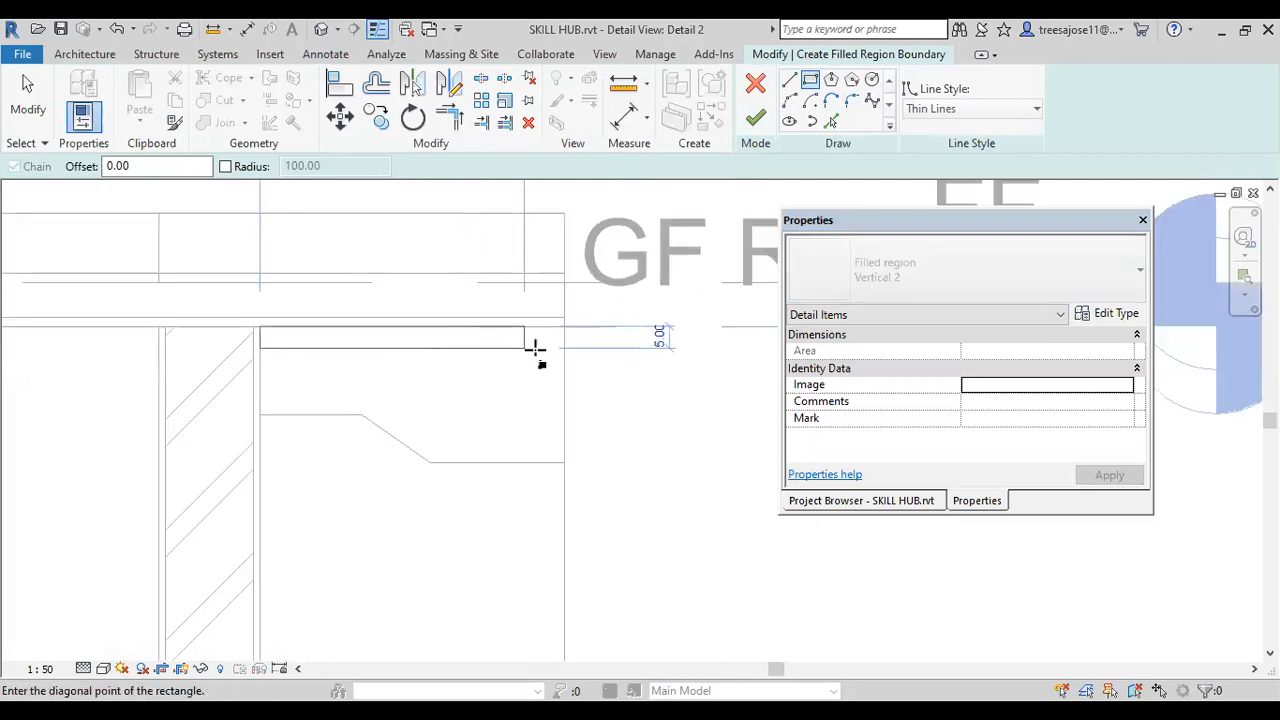
click(566, 346)
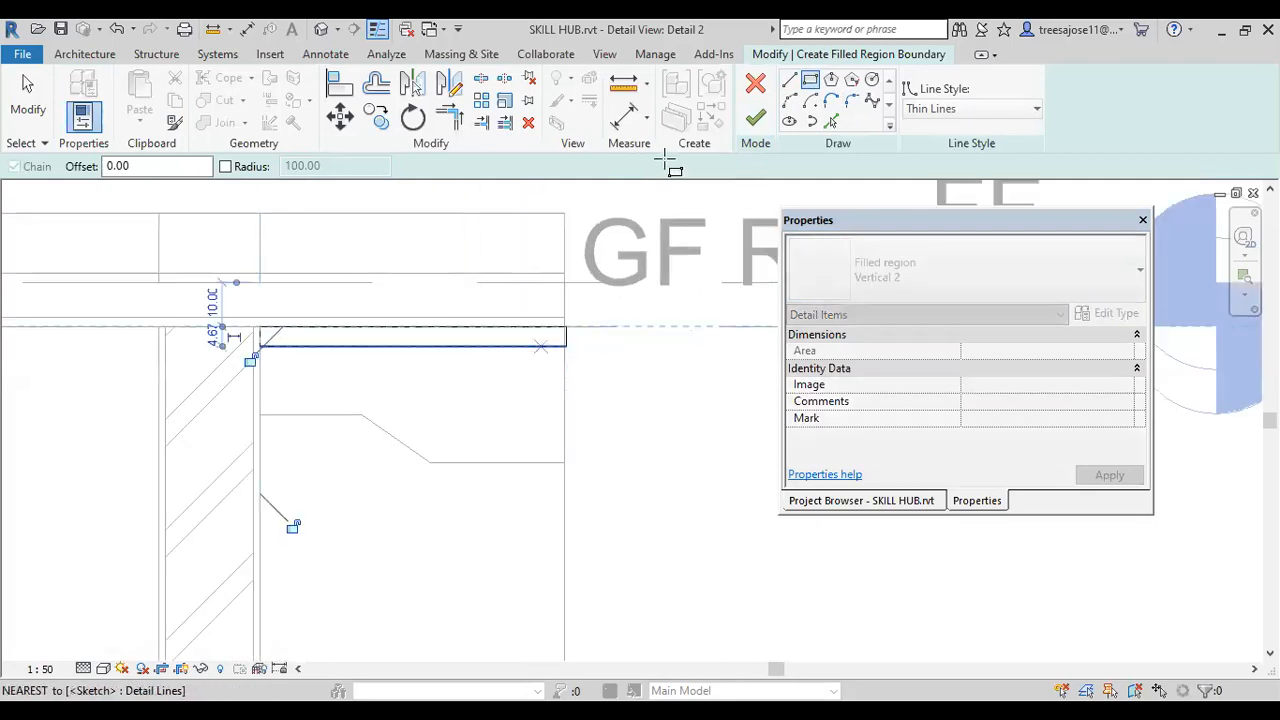
click(755, 118)
scroll(488, 342, up, 2)
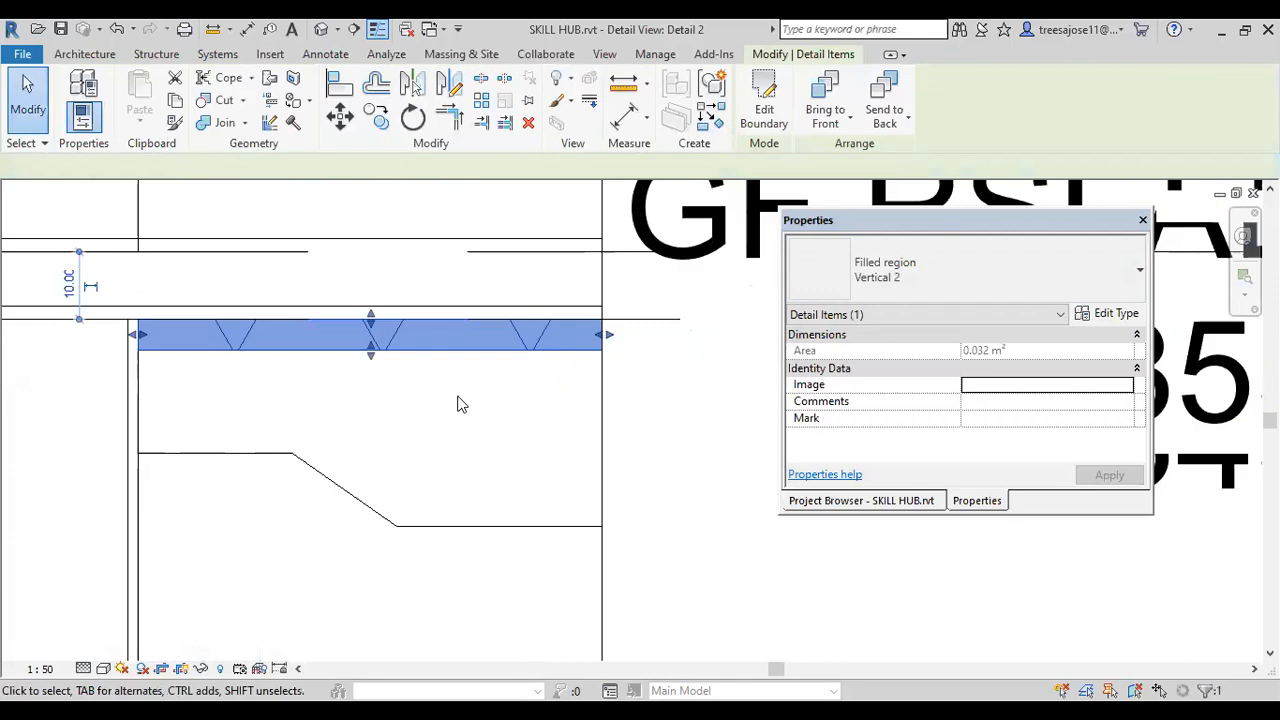
key(Escape)
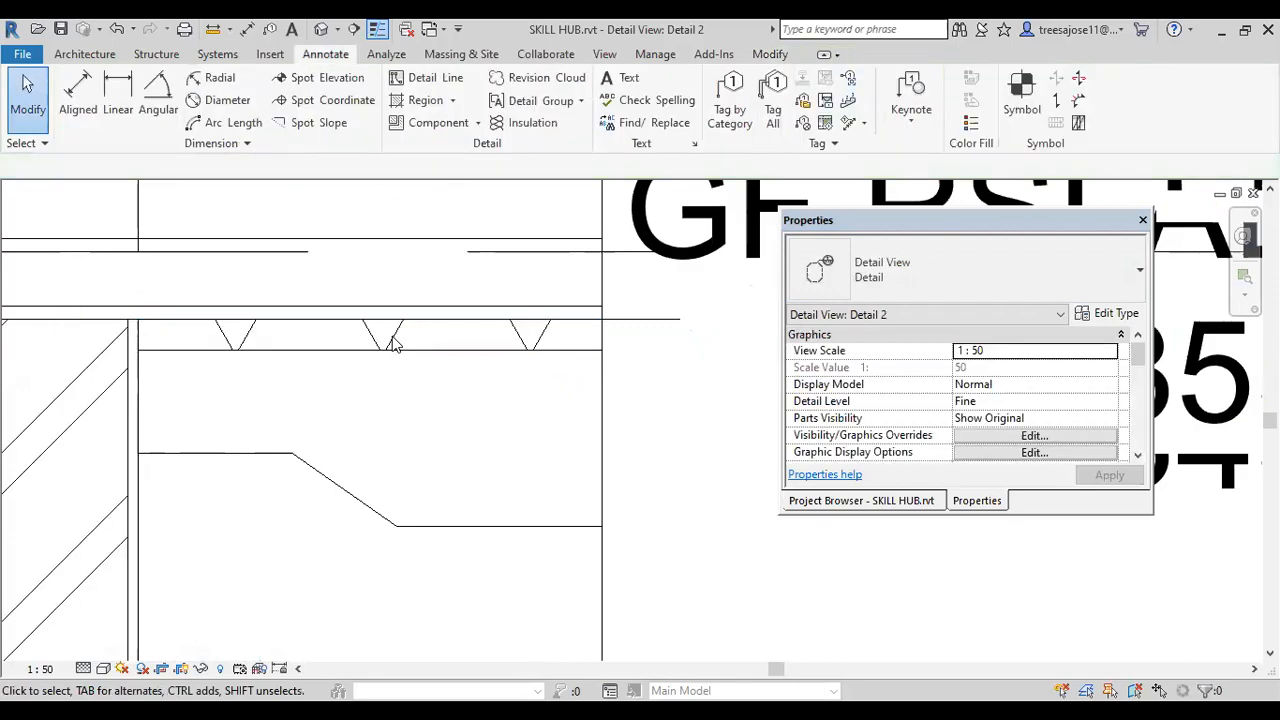
- Create a trial rectangular masking region about 20 high over the outer end of the slab and filled region, and delete it
click(453, 102)
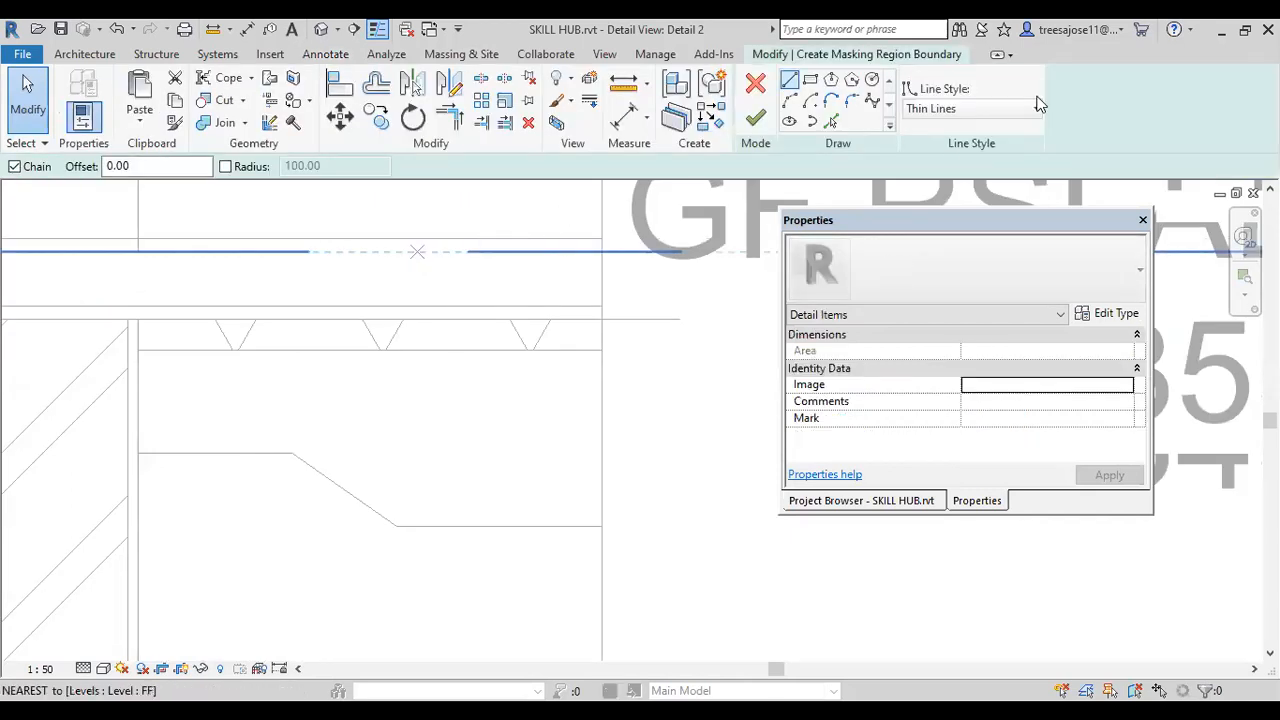
click(810, 80)
click(452, 272)
click(646, 405)
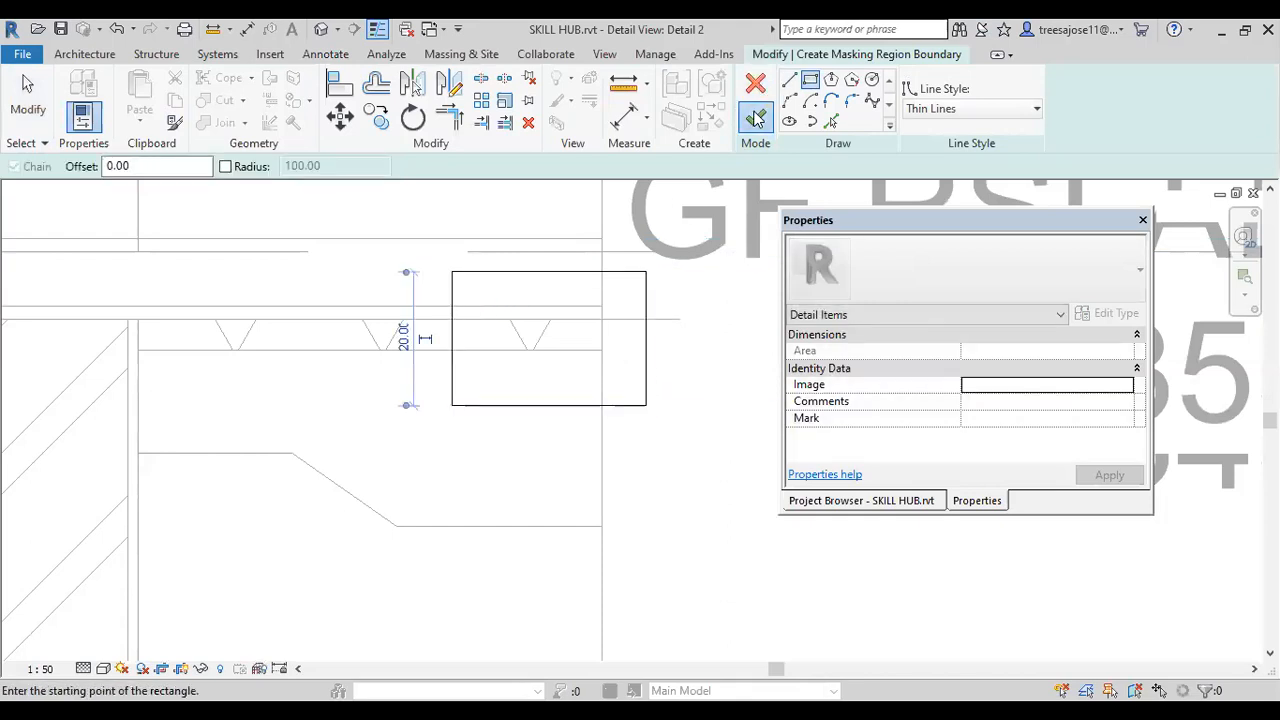
click(757, 118)
click(474, 463)
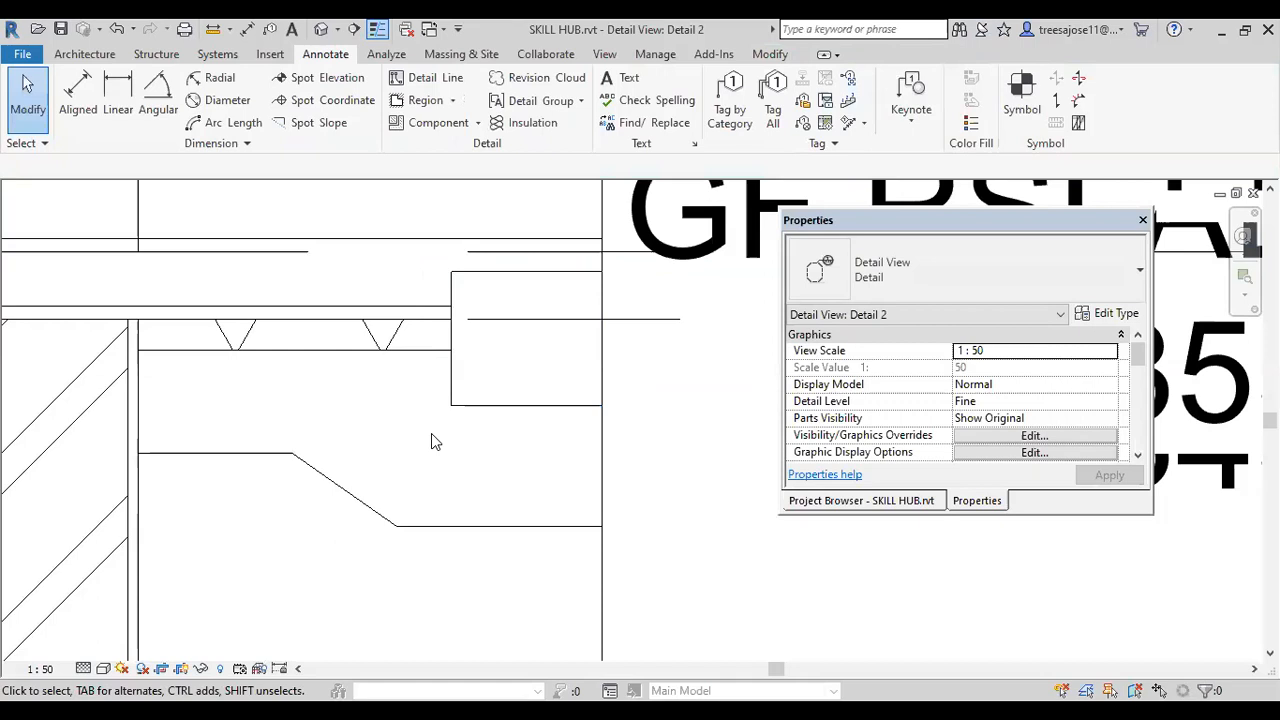
click(476, 407)
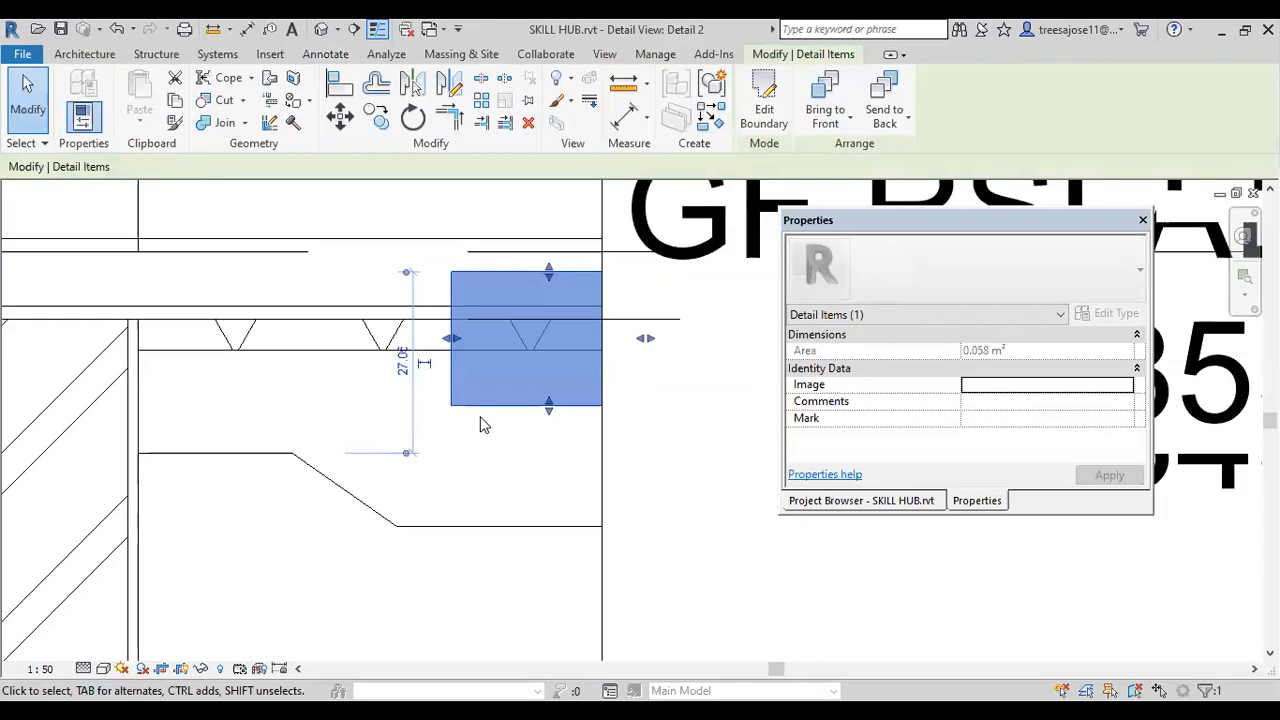
key(Delete)
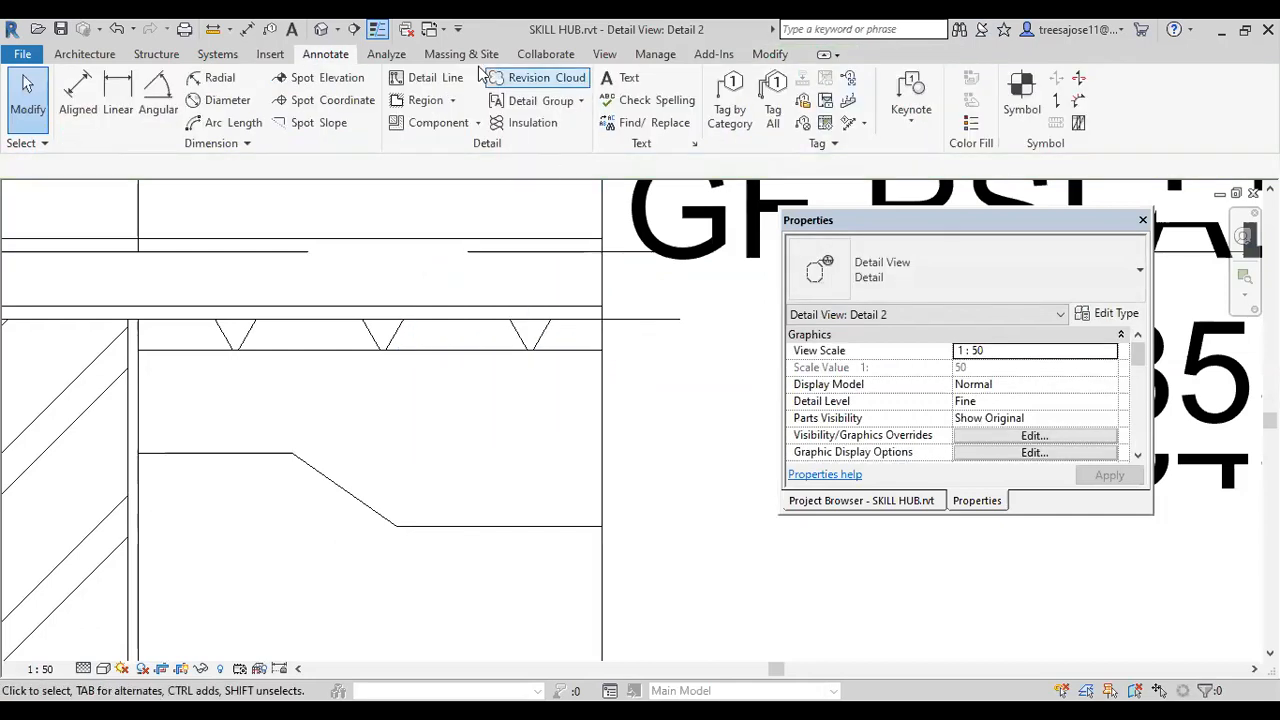
- Place a vertical Brick repeating detail about 121 long inside the wall, from the top of the insulation up to the lintel
scroll(427, 230, down, 3)
middle_drag(428, 299, 509, 220)
scroll(416, 298, down, 1)
middle_drag(415, 279, 461, 114)
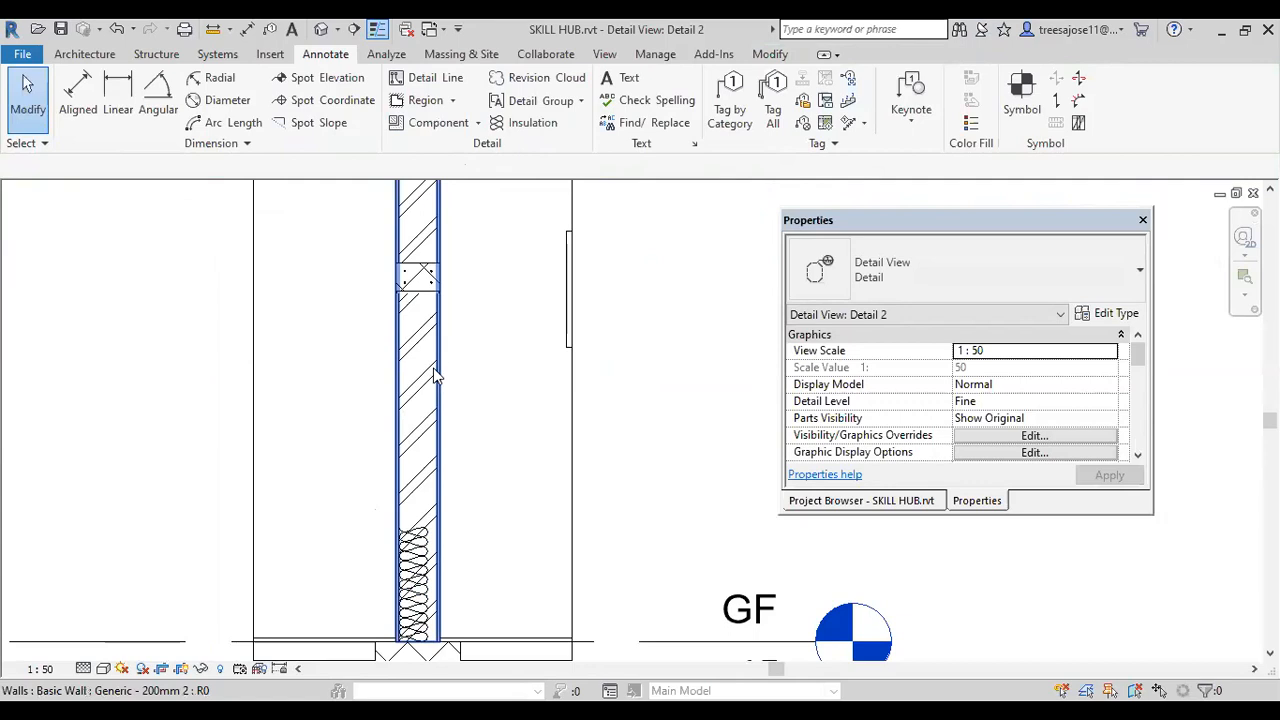
scroll(430, 378, down, 1)
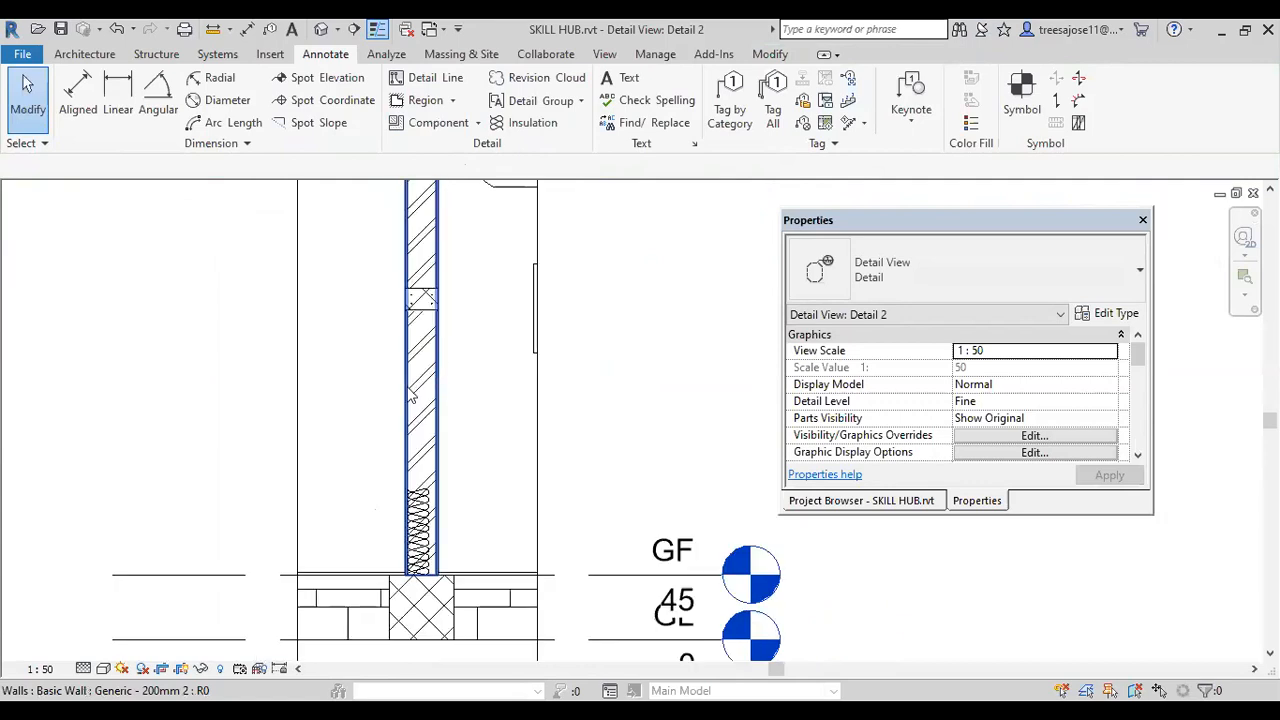
click(480, 123)
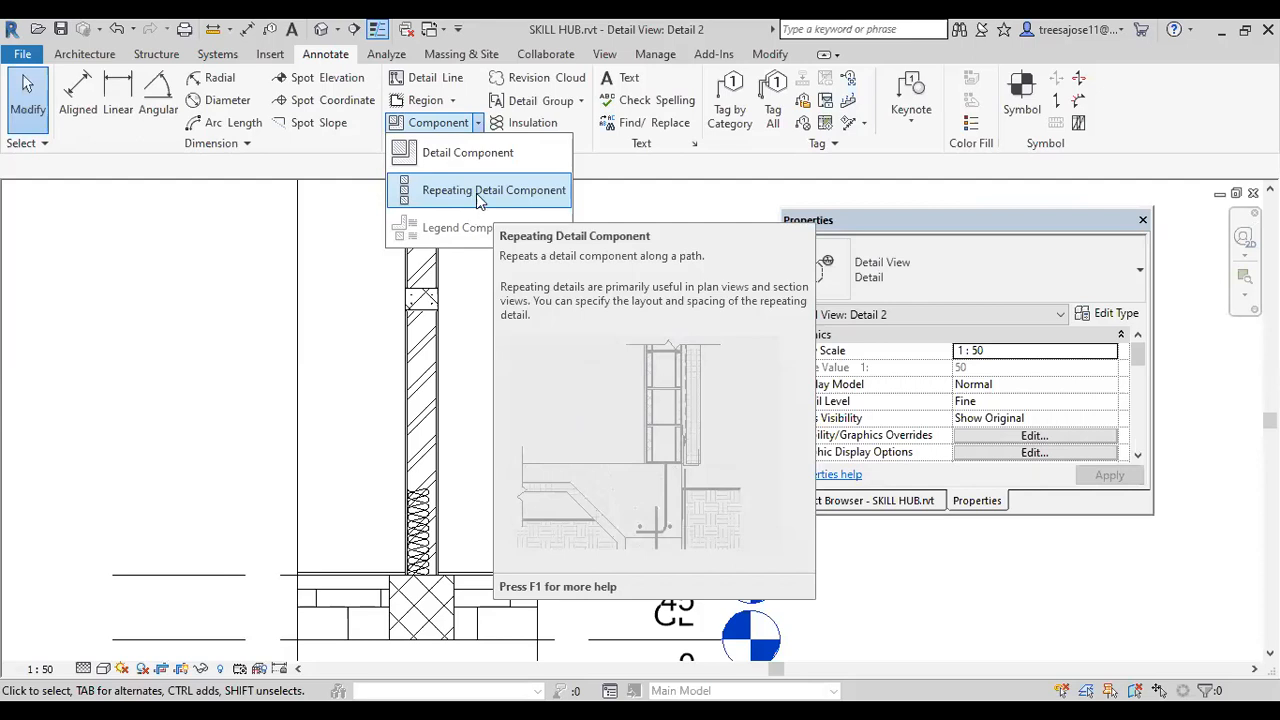
click(478, 191)
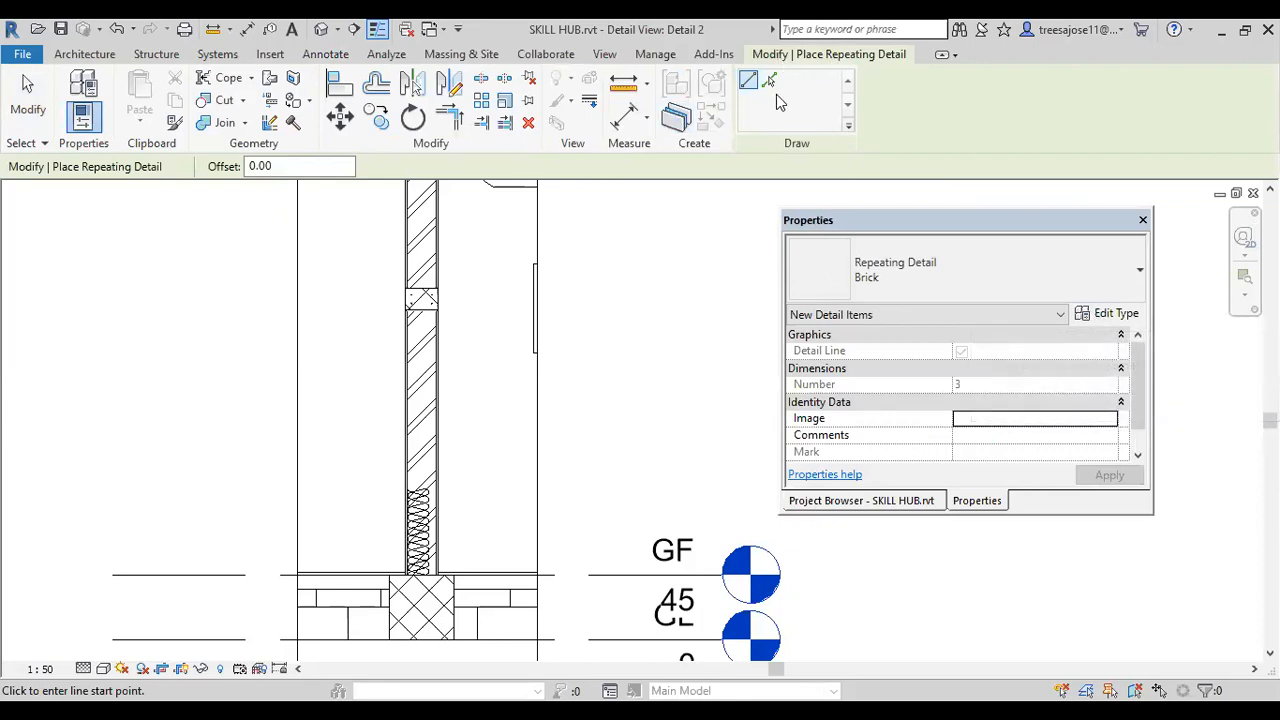
click(1141, 274)
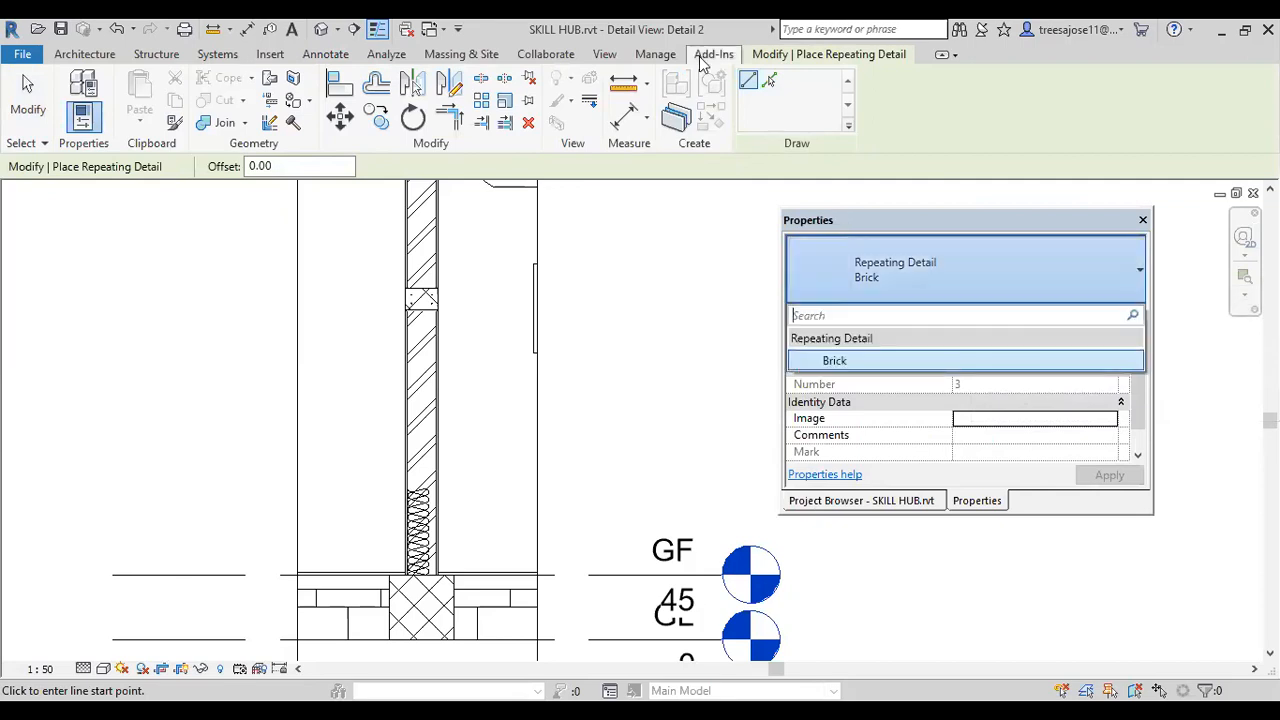
click(419, 487)
scroll(418, 362, up, 1)
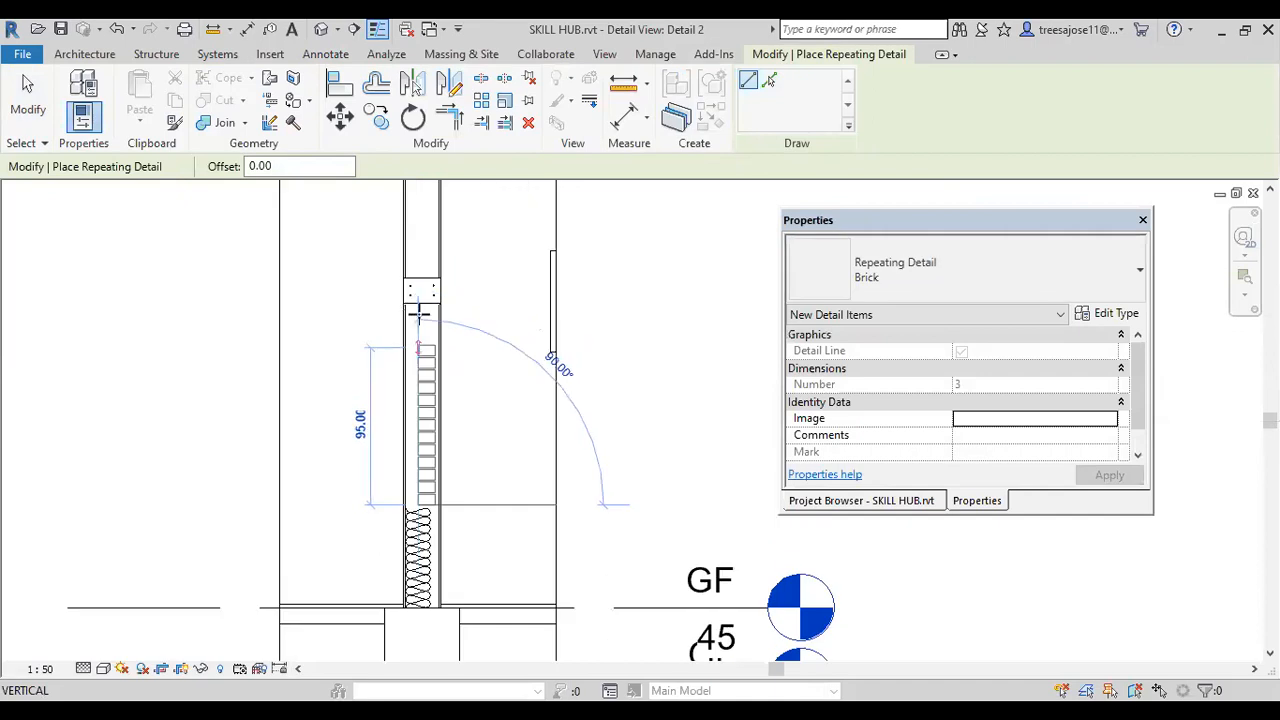
click(420, 300)
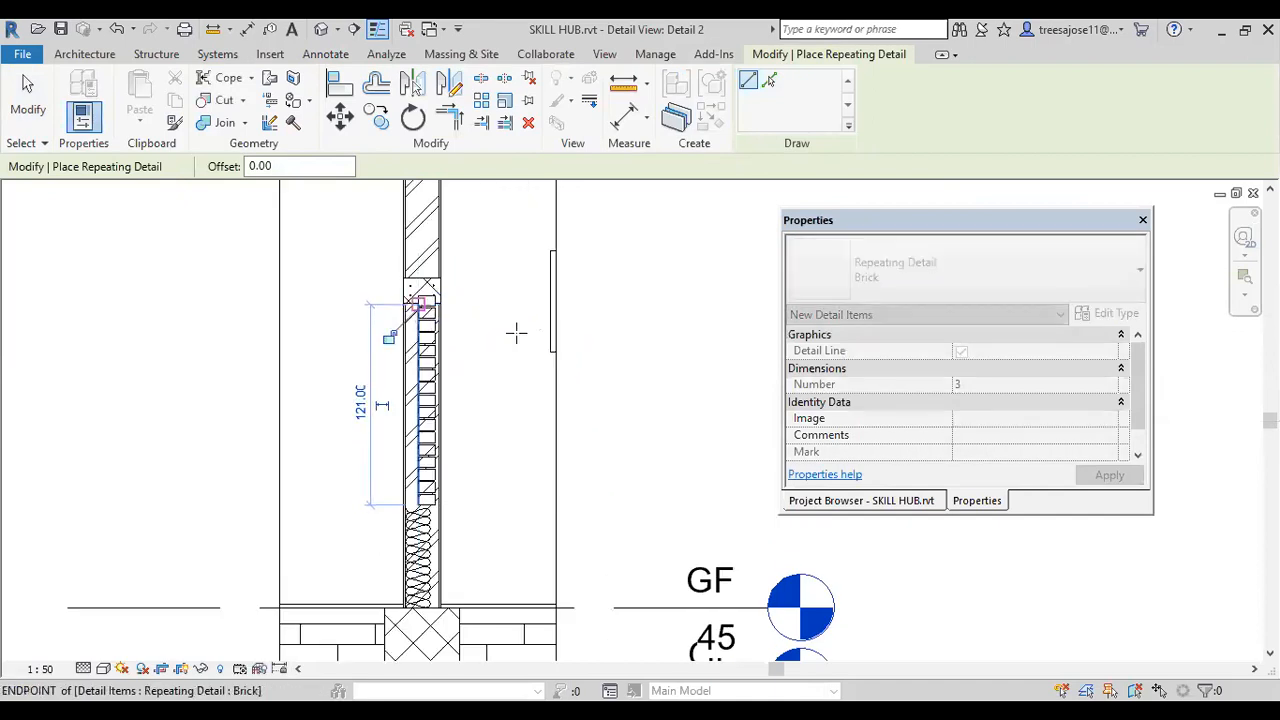
right_click(531, 334)
click(575, 346)
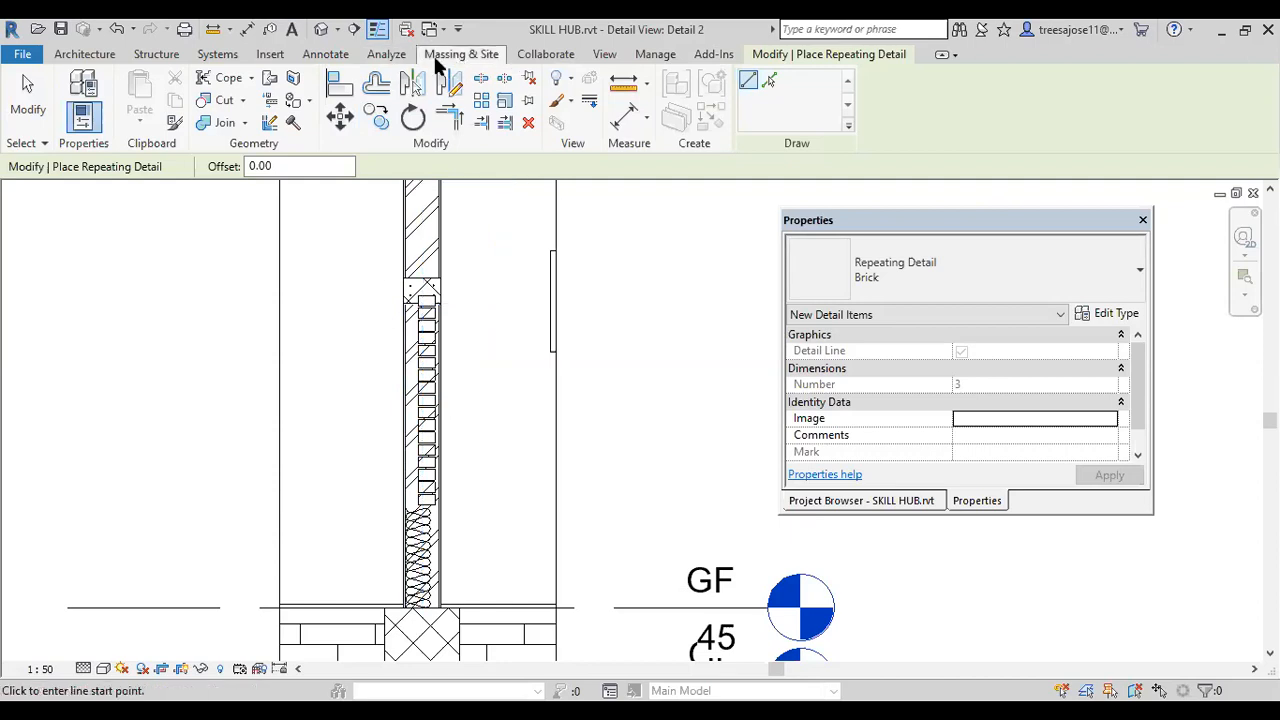
click(326, 54)
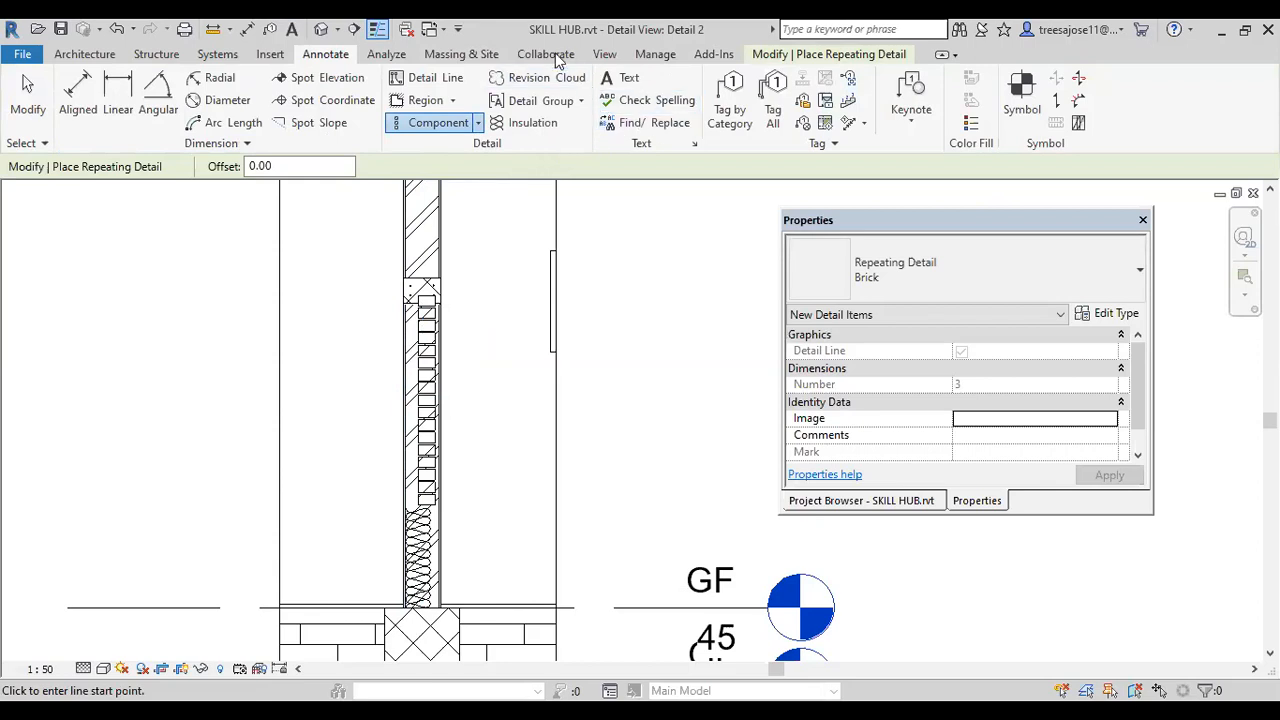
click(479, 123)
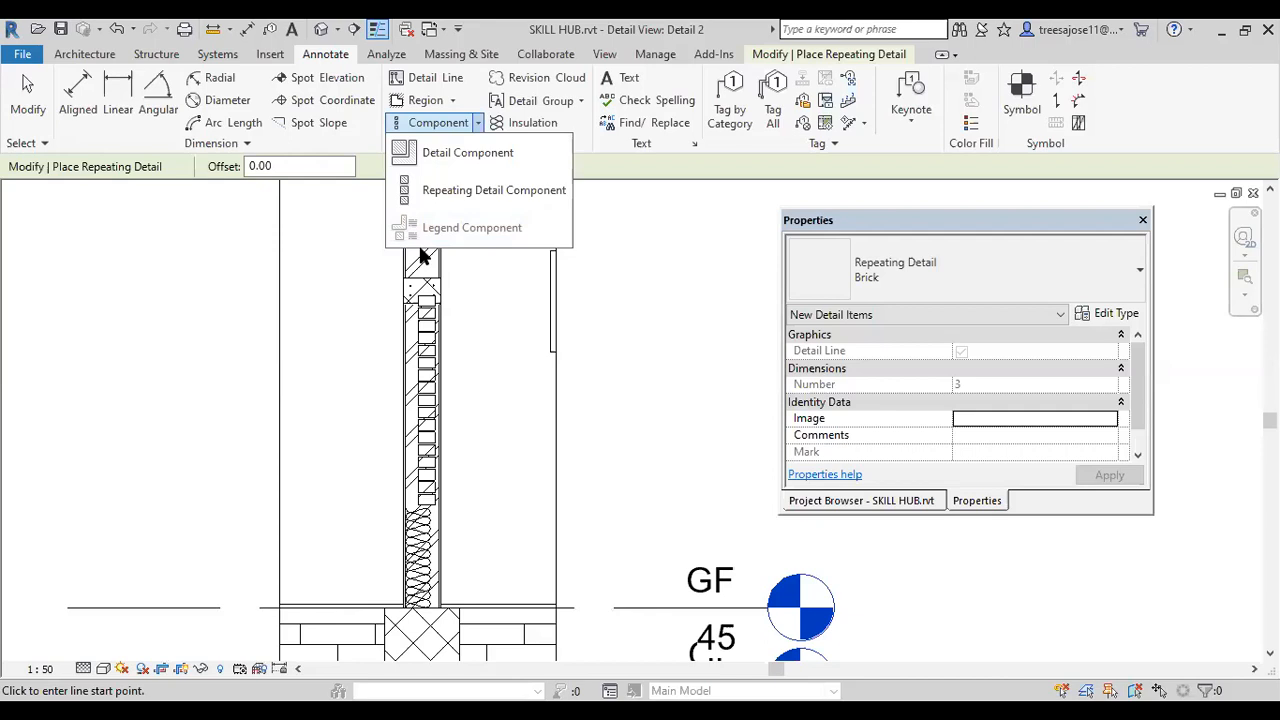
click(313, 346)
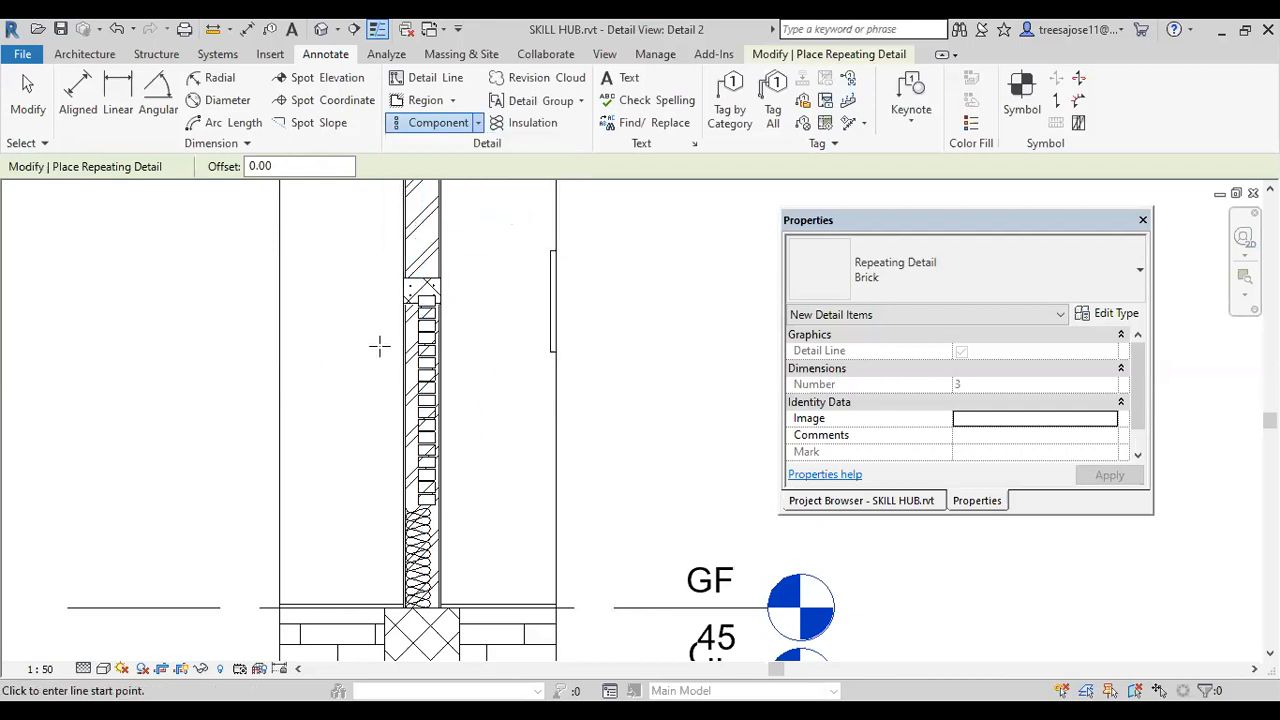
scroll(379, 346, down, 2)
scroll(385, 346, down, 1)
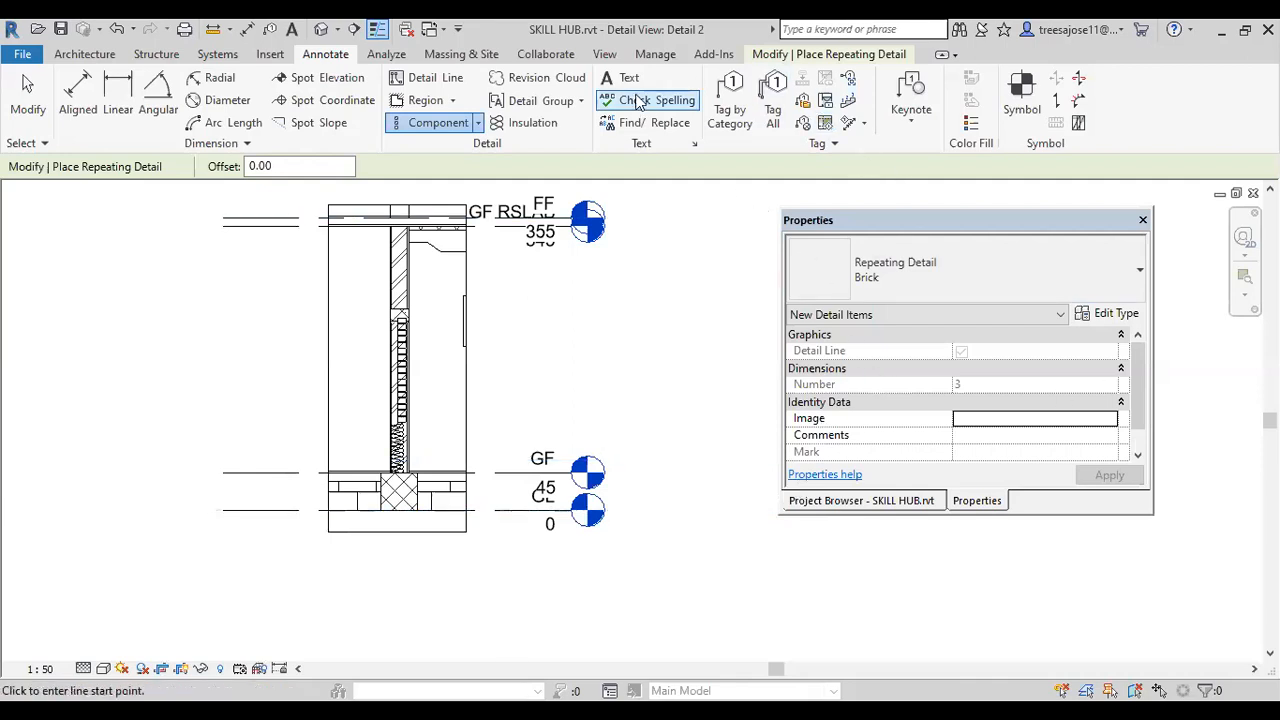
- Create a new drafting view named footing at a scale of 1 : 100
click(604, 54)
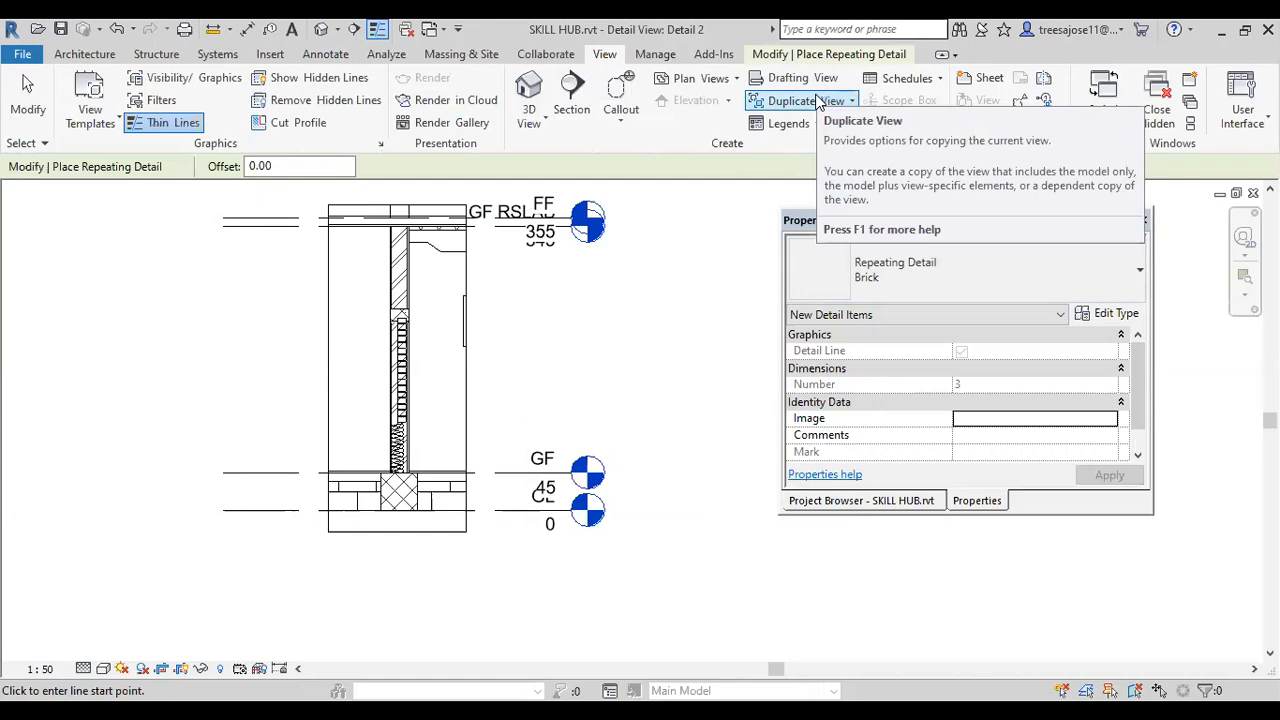
scroll(404, 265, up, 2)
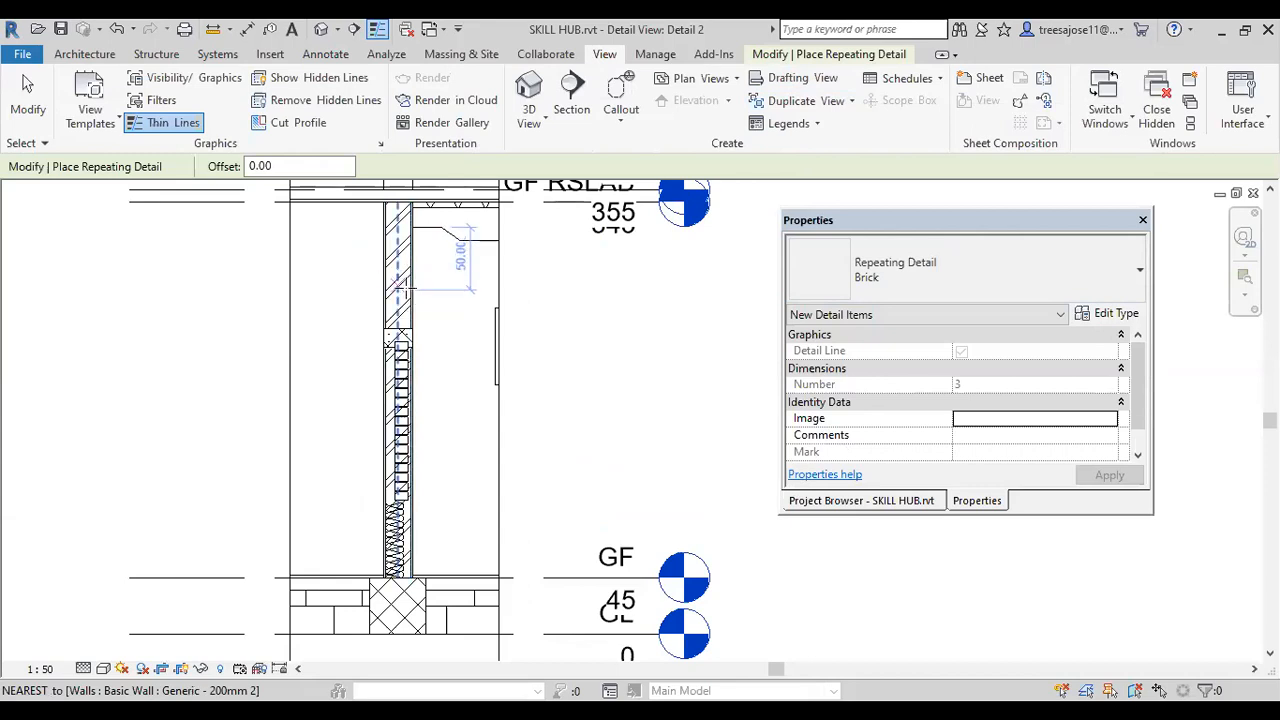
scroll(410, 270, up, 1)
scroll(416, 291, up, 2)
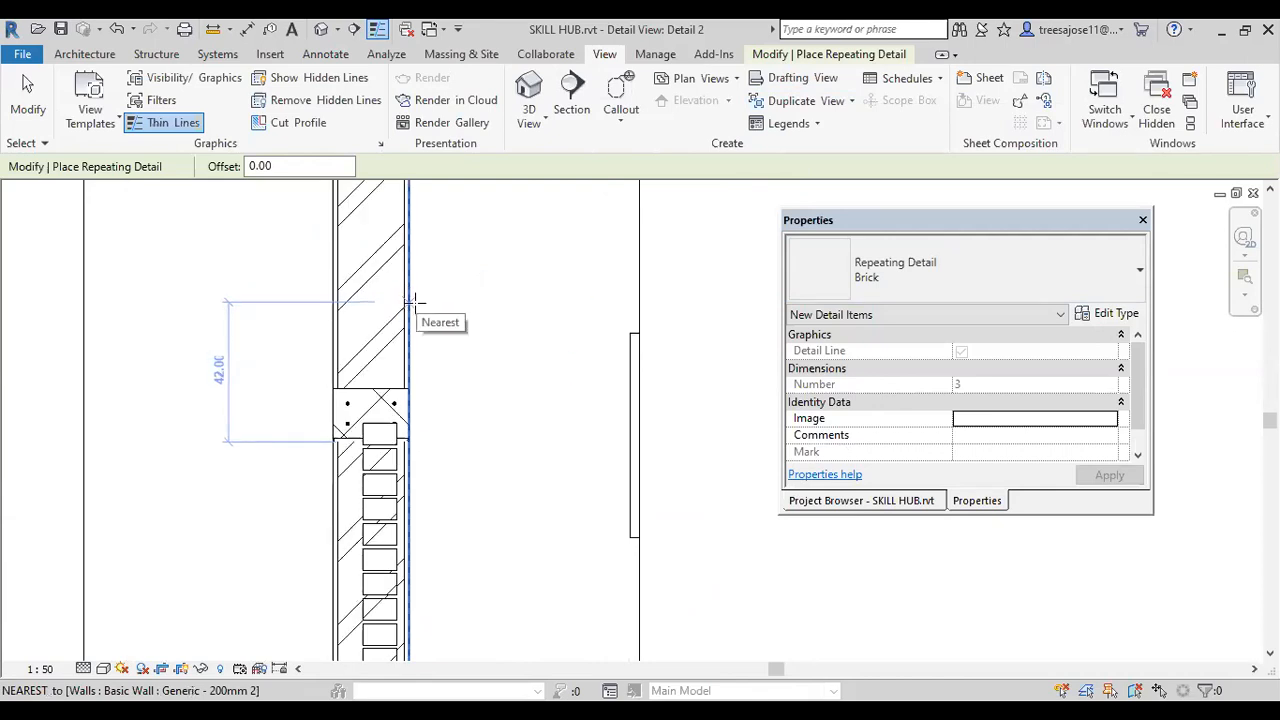
scroll(400, 295, down, 5)
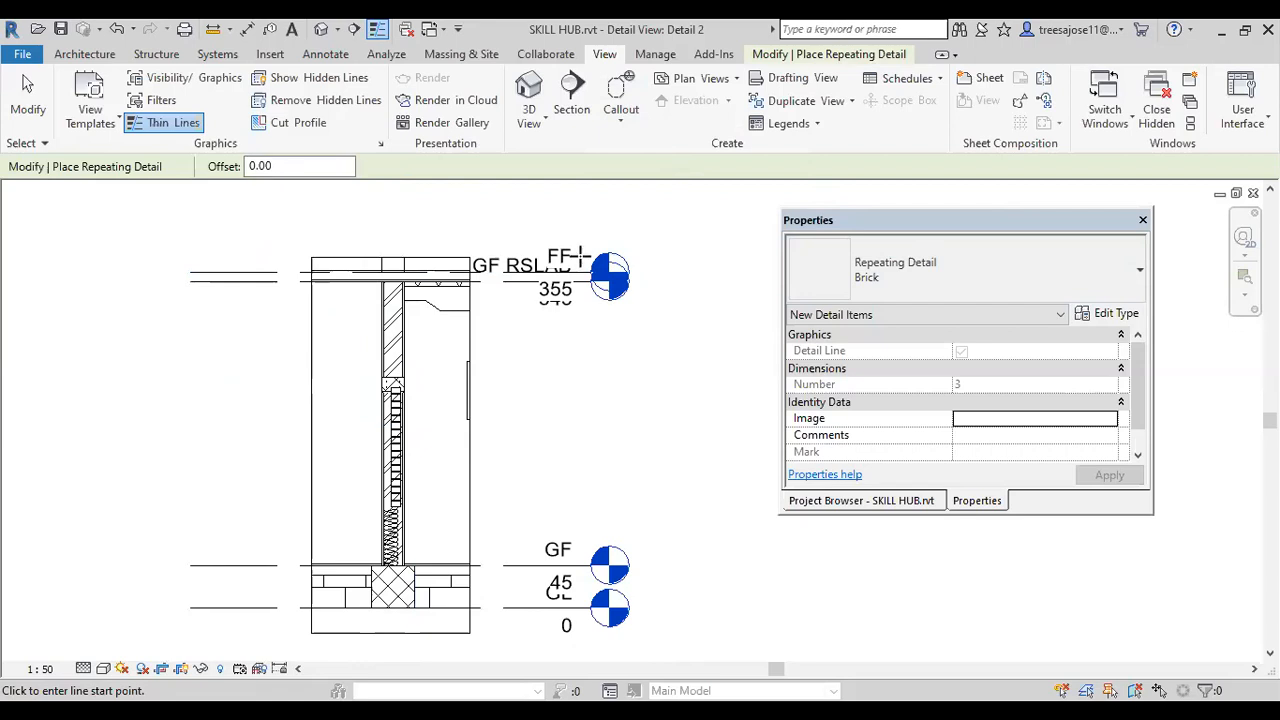
scroll(580, 258, down, 1)
click(797, 80)
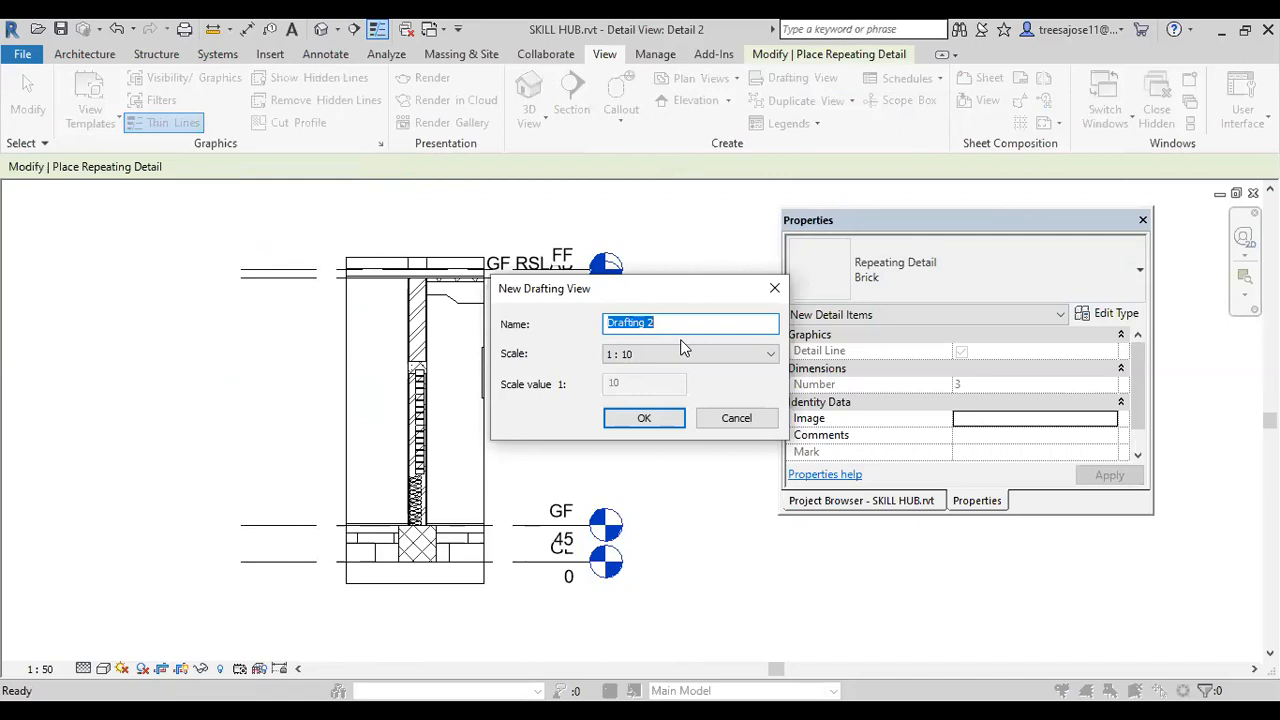
text(foot)
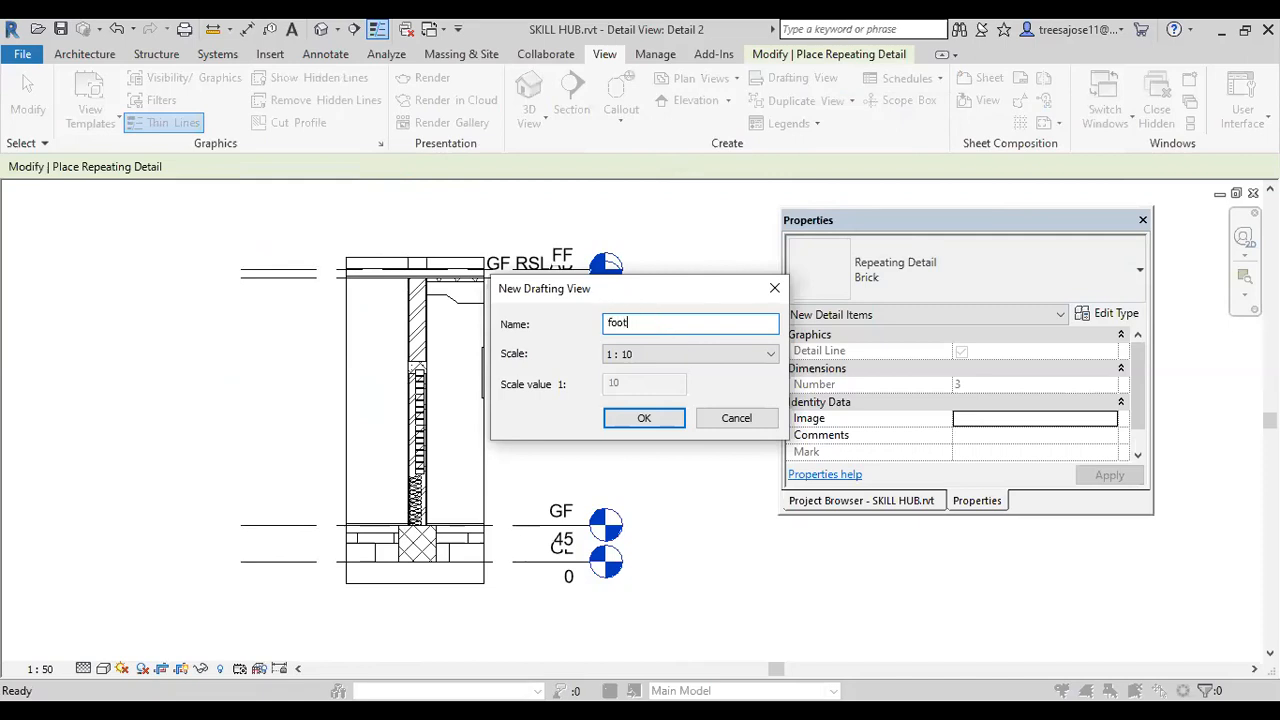
text(ing)
click(666, 356)
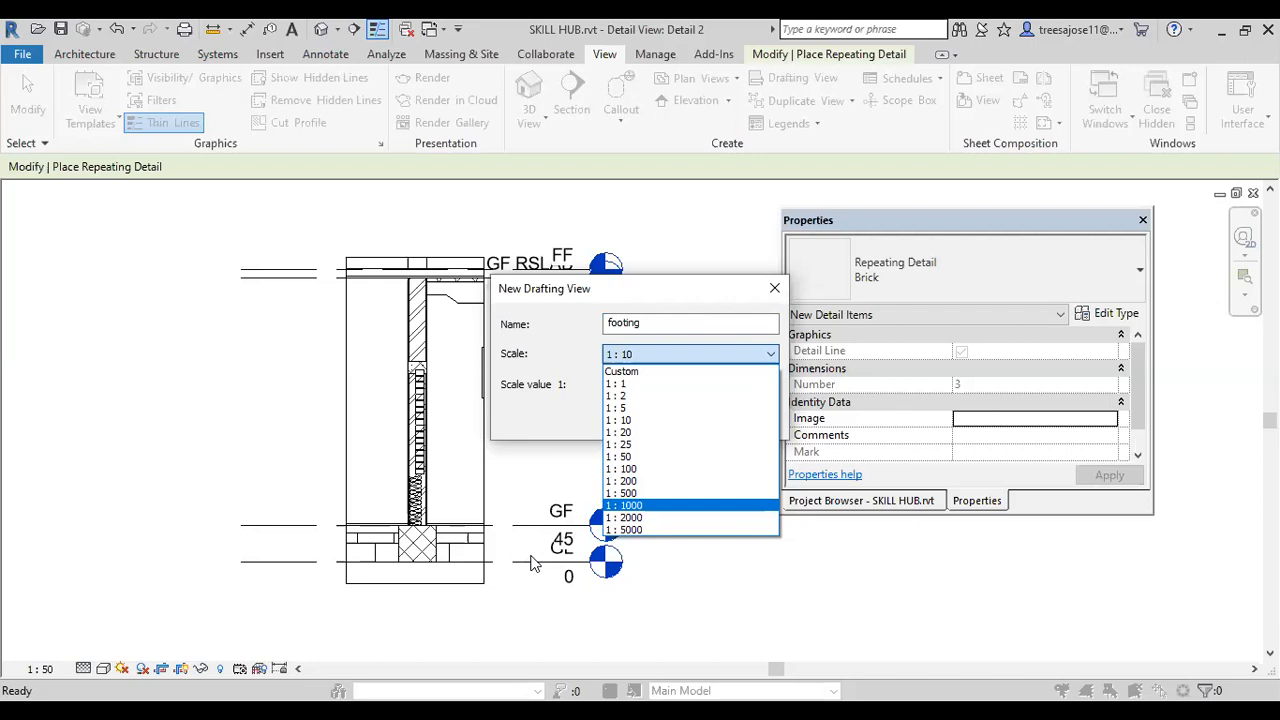
click(626, 468)
click(646, 419)
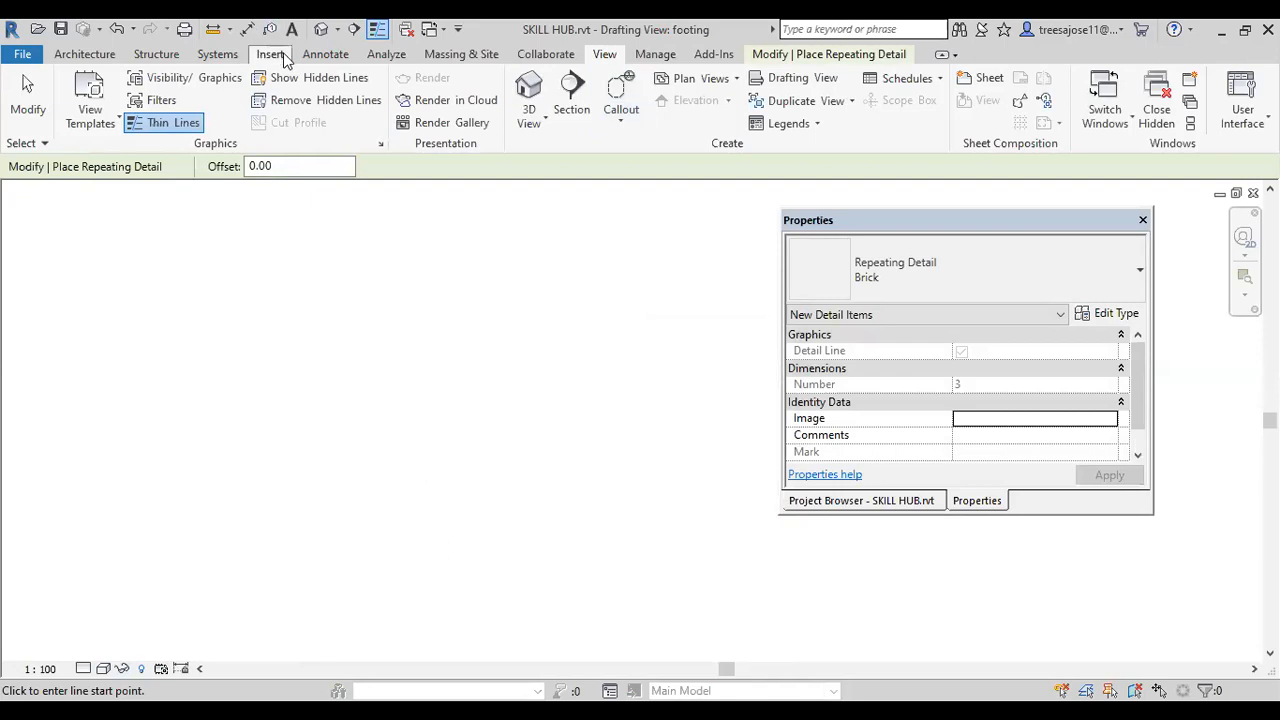
- Draw the footing base as a rectangle of thin detail lines, about 180 wide and 40 high
click(325, 54)
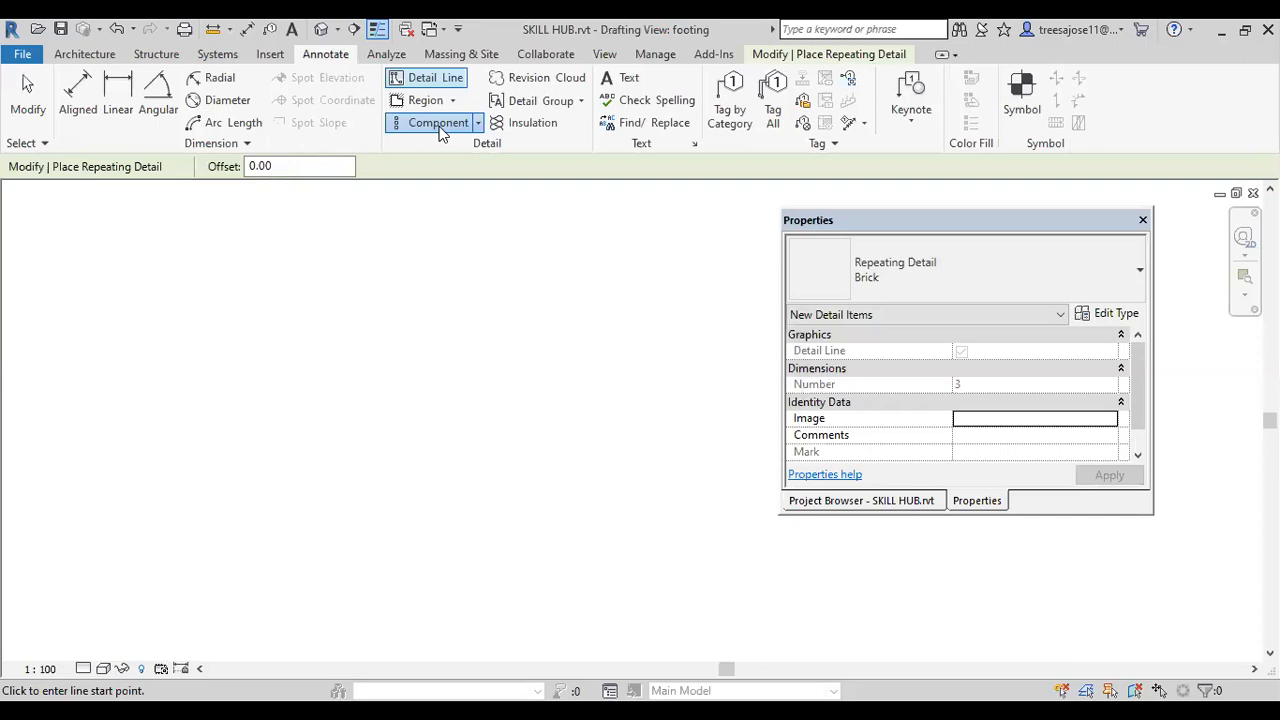
key(d)
key(l)
click(424, 487)
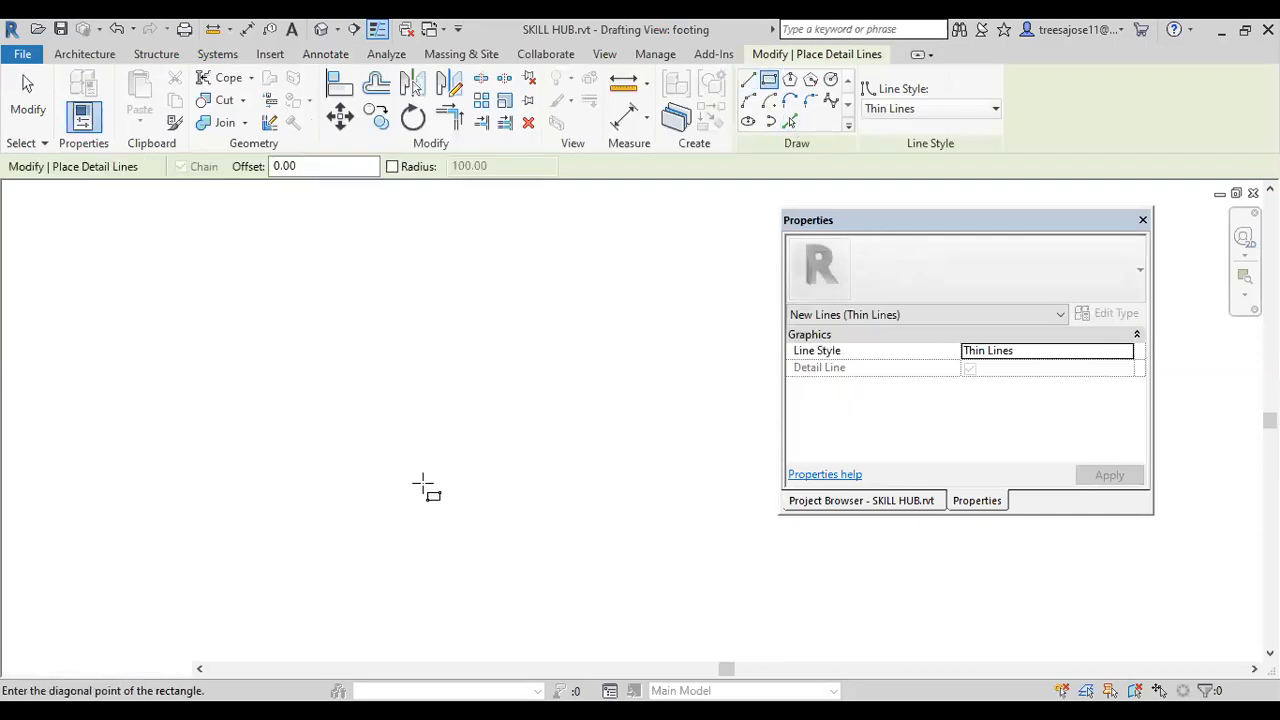
click(521, 502)
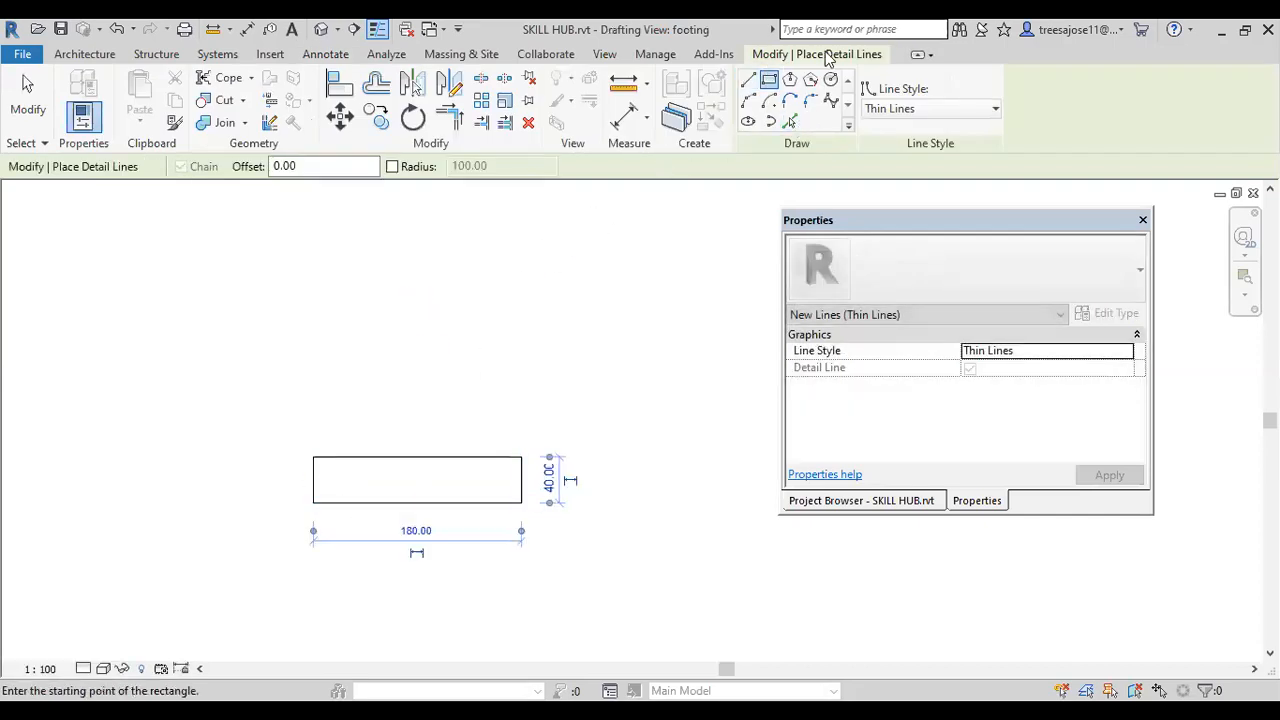
- Draw a detail line about 24 up from the base's top edge, about 20 from its left end, continued by an inward slope about 91 long
click(748, 80)
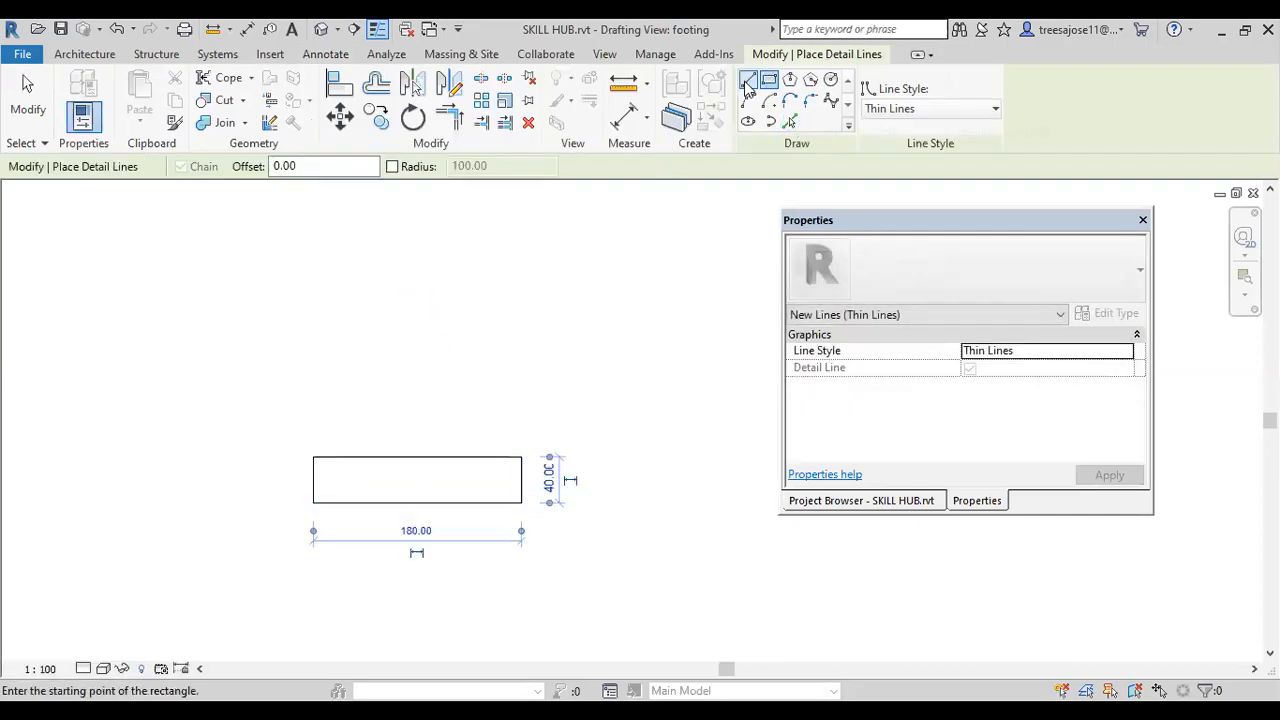
click(335, 430)
scroll(335, 430, up, 2)
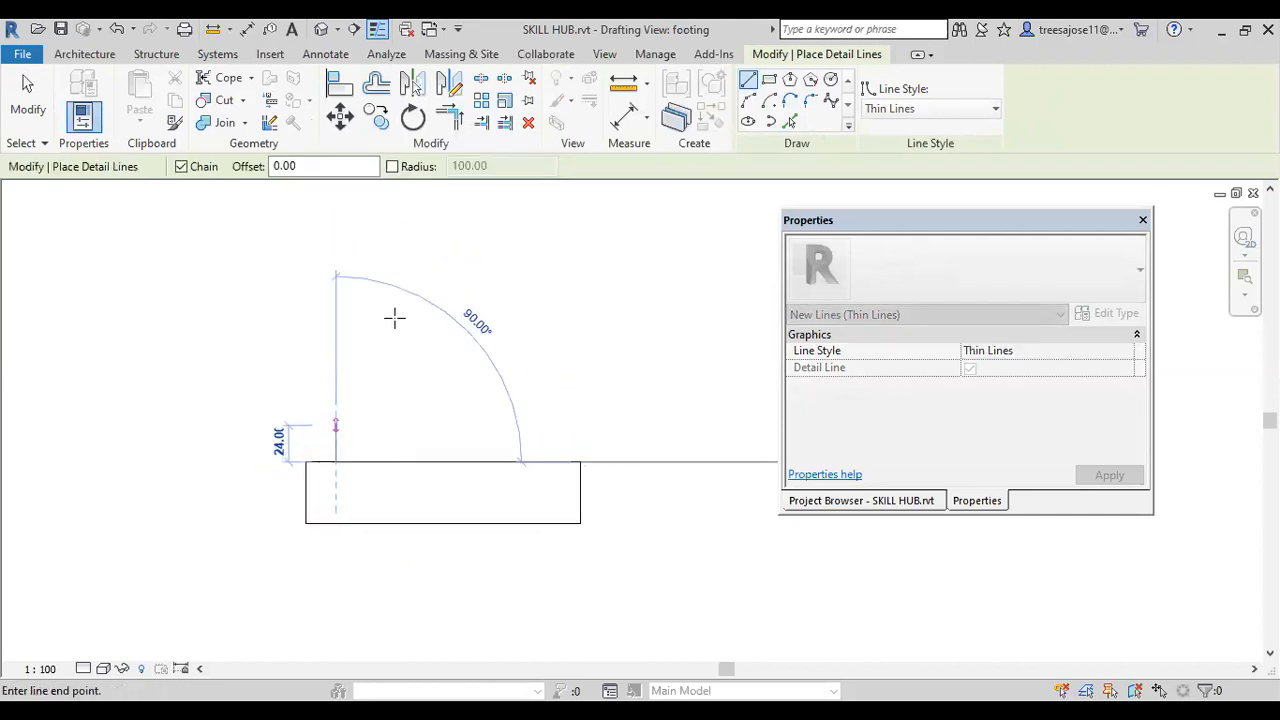
click(336, 425)
right_click(452, 267)
click(500, 280)
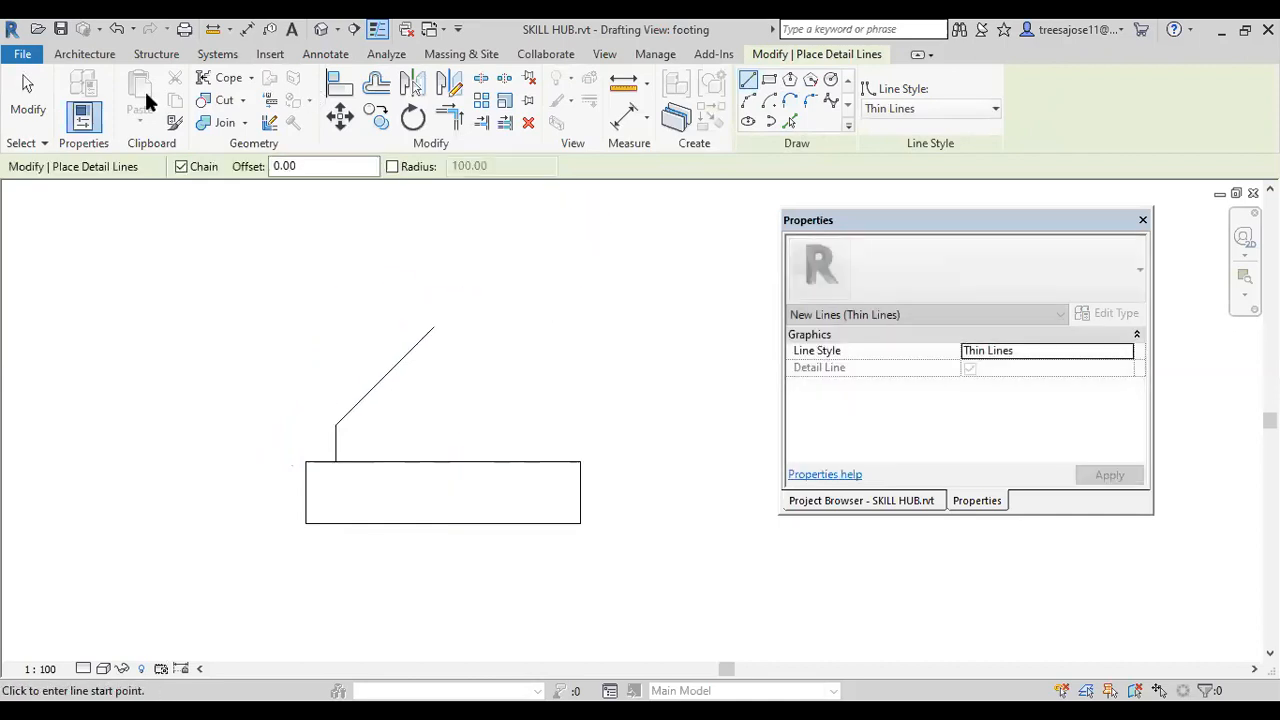
click(28, 92)
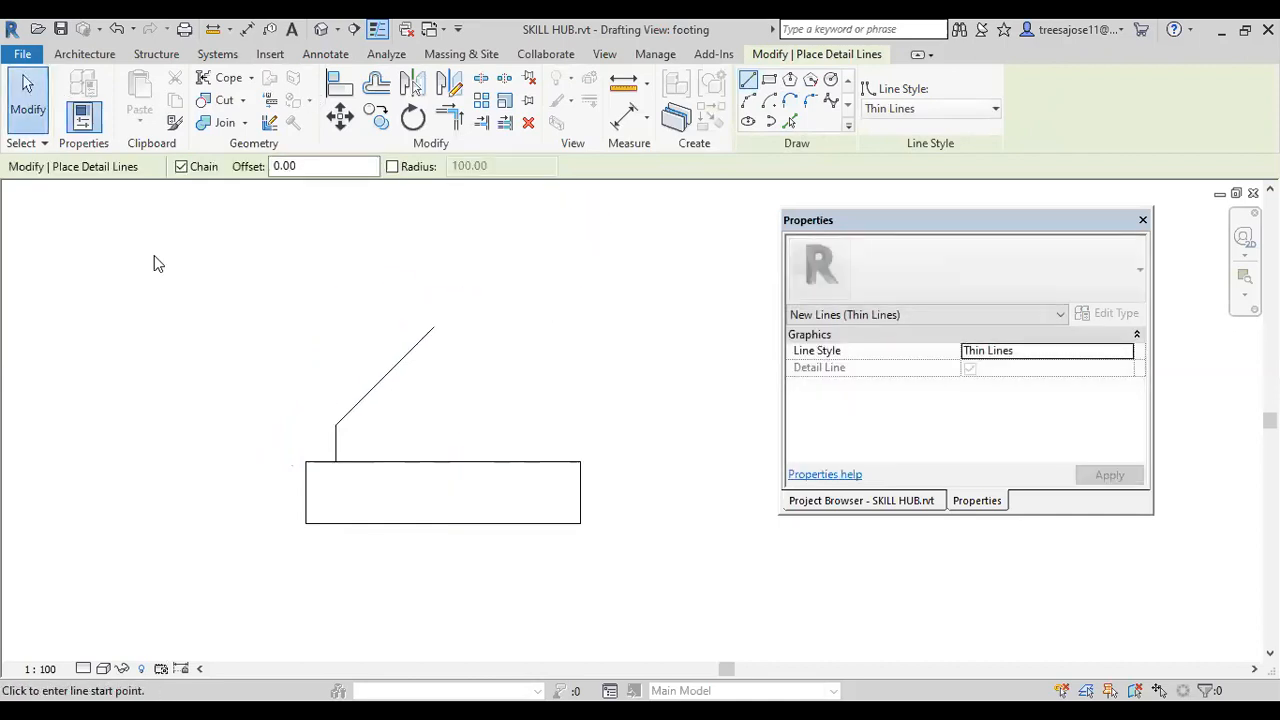
- Mirror a copy of the short vertical line about a vertical axis through the midpoint of the base
click(336, 455)
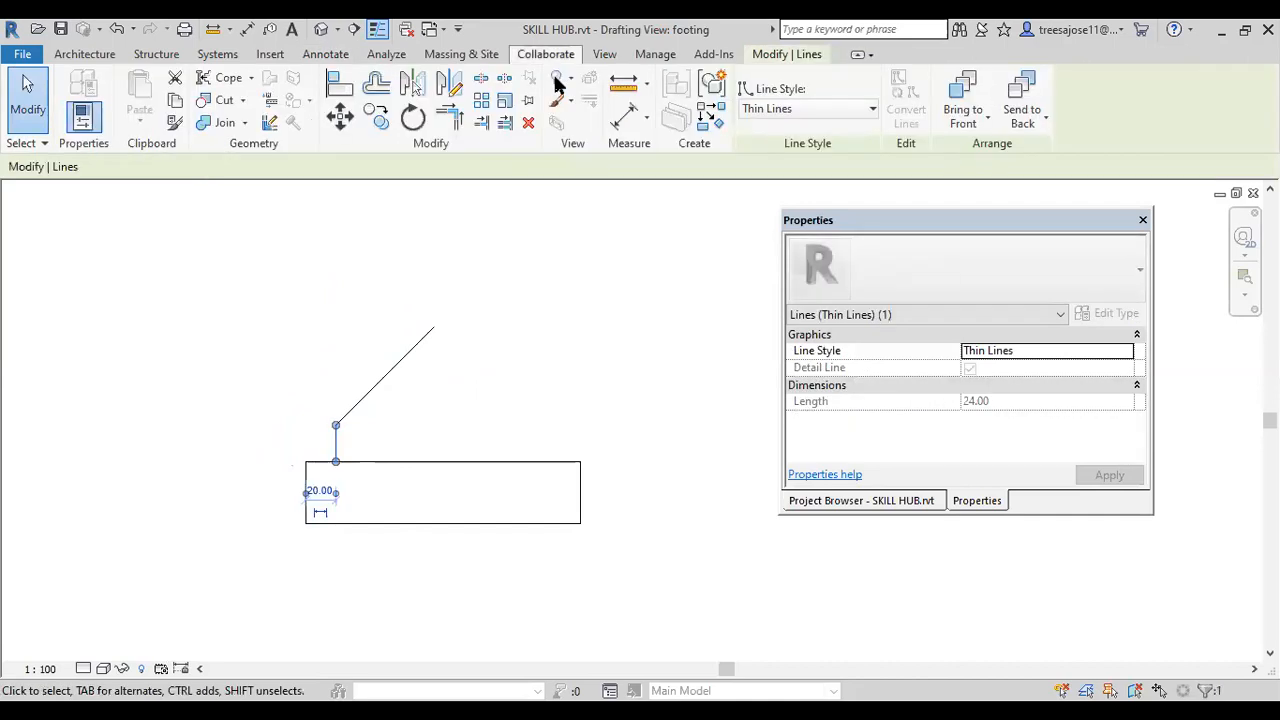
click(449, 84)
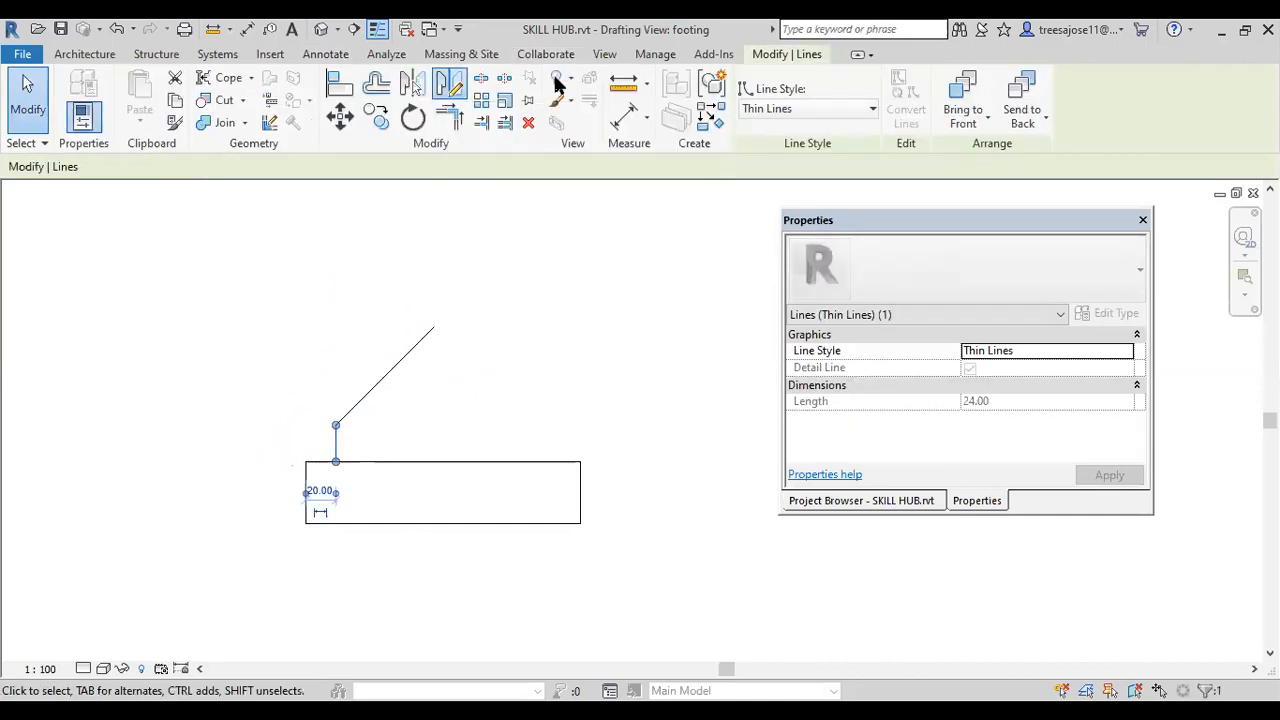
click(445, 463)
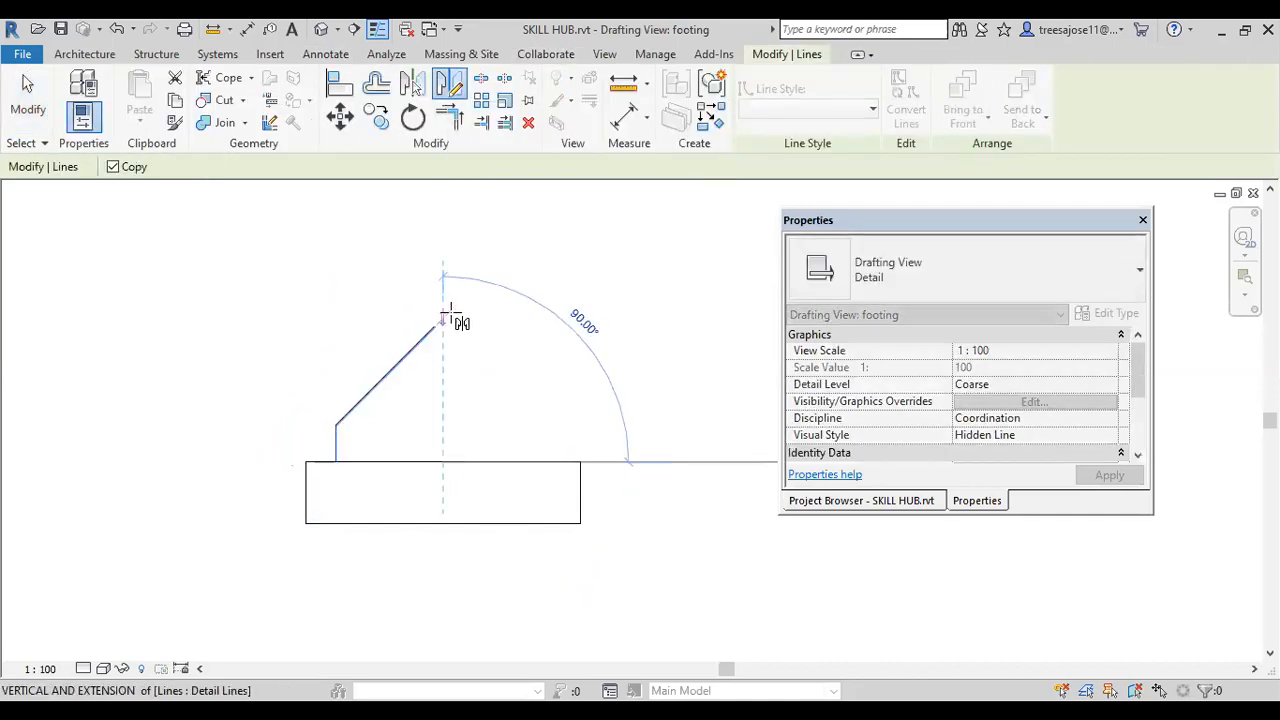
click(450, 312)
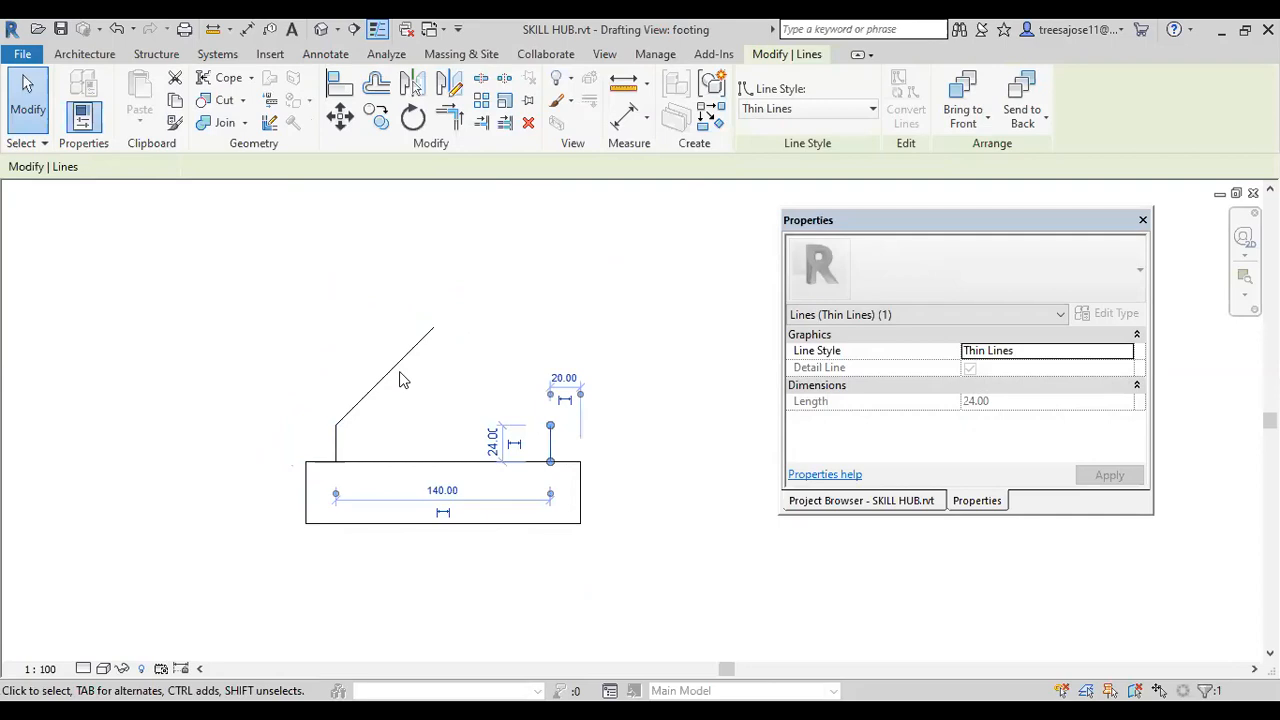
- Mirror a copy of the sloped line about the vertical axis through the midpoint of the base's top edge
click(399, 371)
click(449, 84)
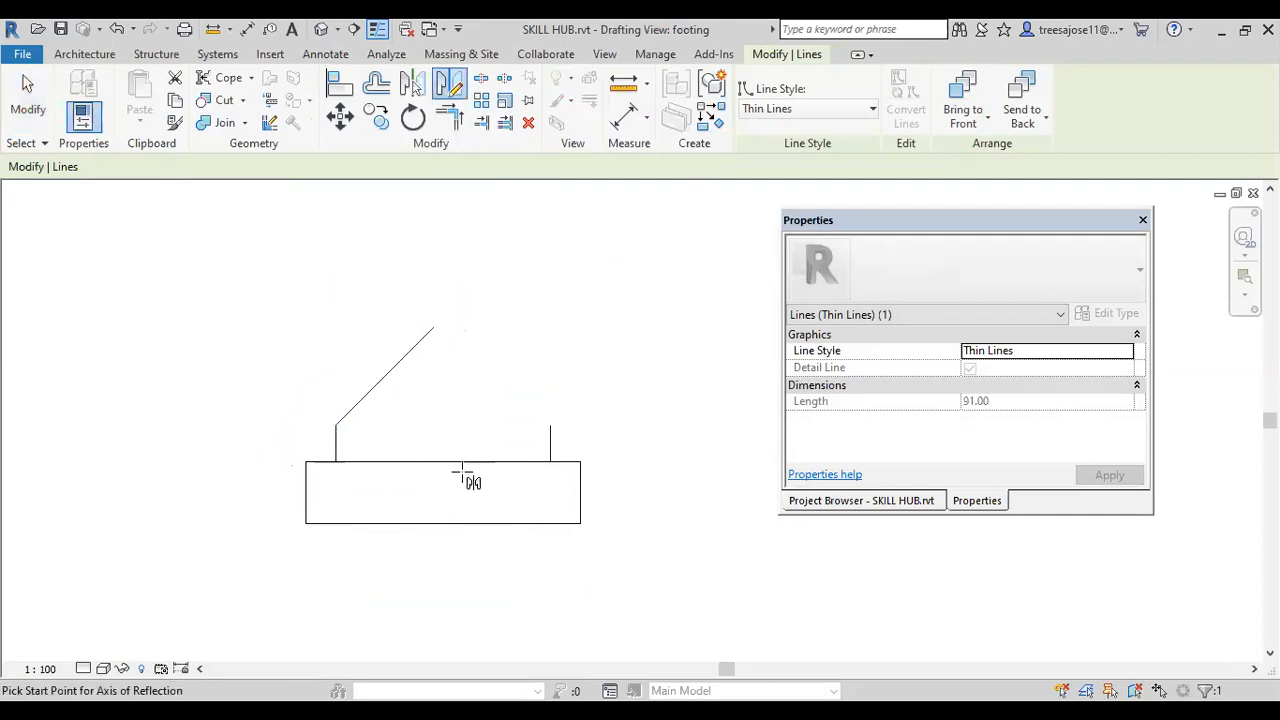
scroll(452, 465, down, 4)
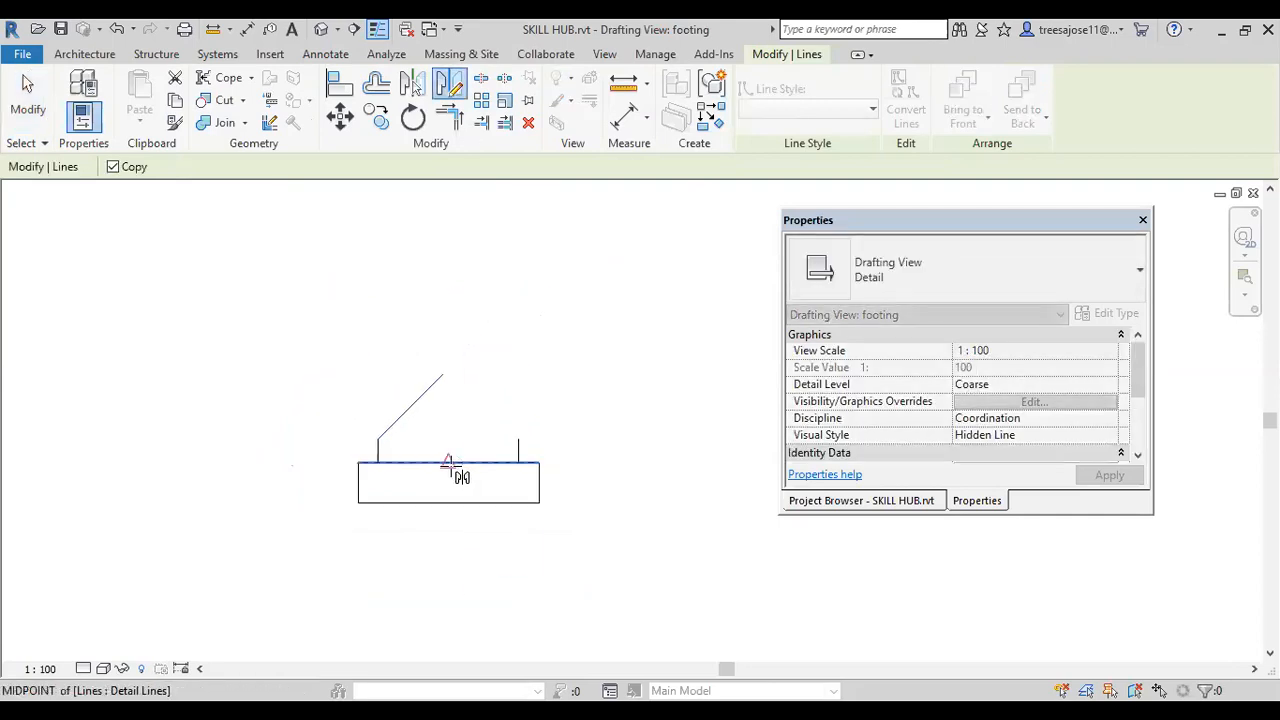
click(449, 438)
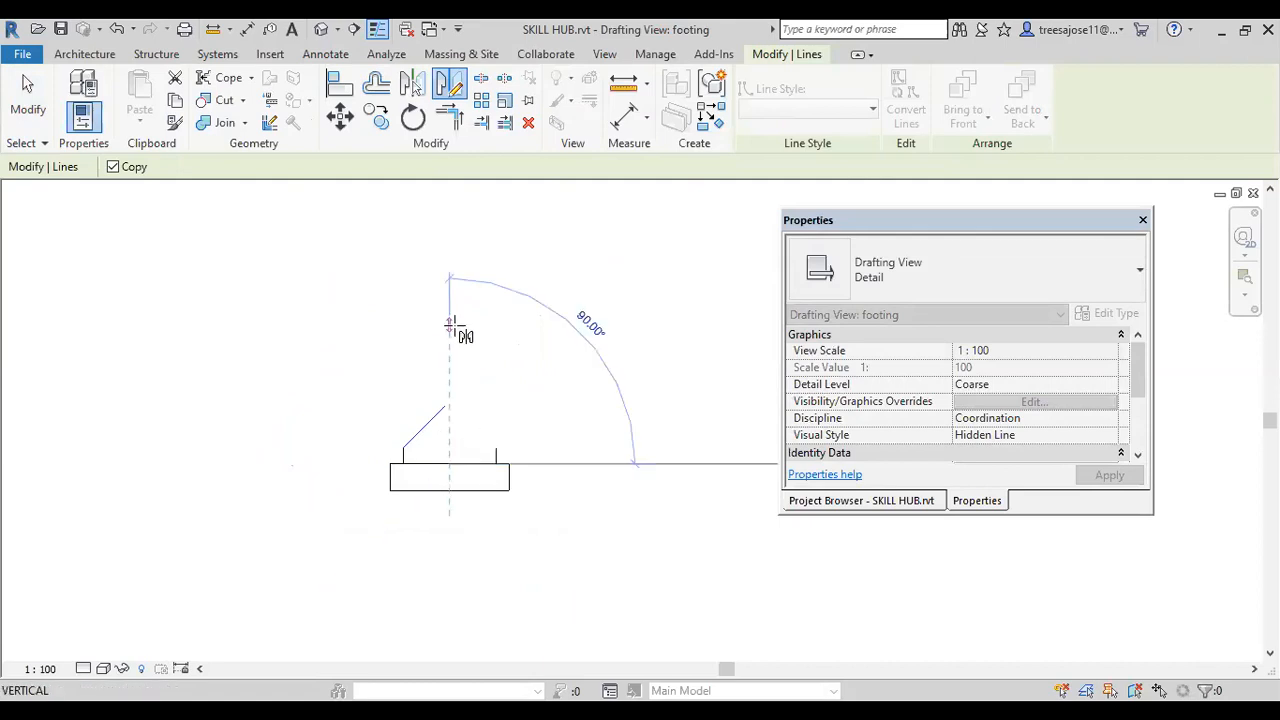
click(449, 329)
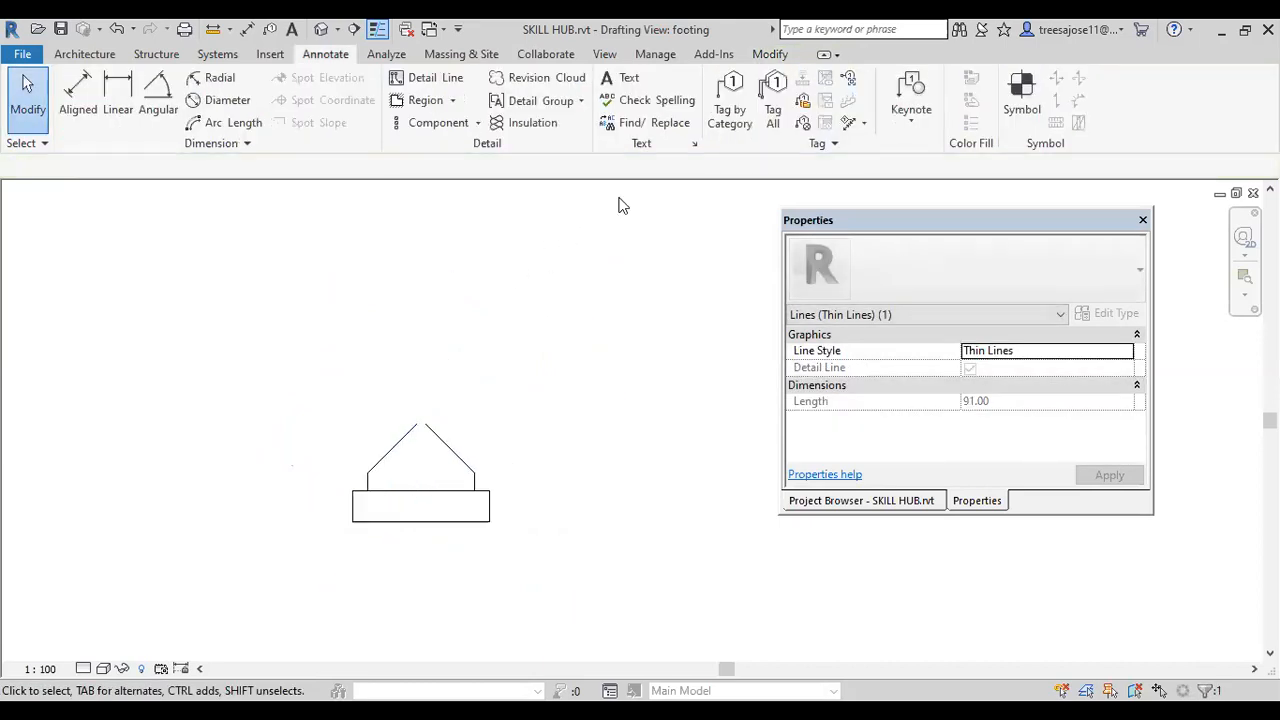
- Close the footing outline with a short horizontal detail line, about 11.31 long, between the tops of the two sloped lines
click(620, 205)
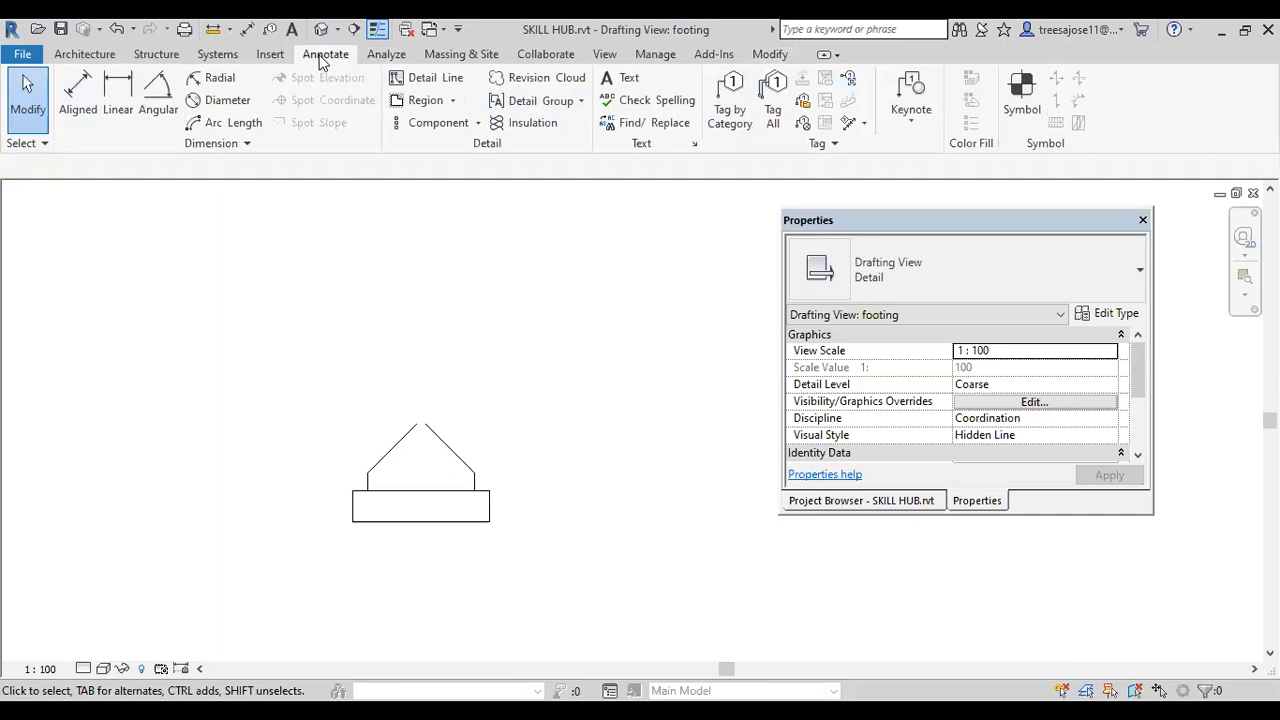
click(424, 84)
scroll(420, 430, up, 3)
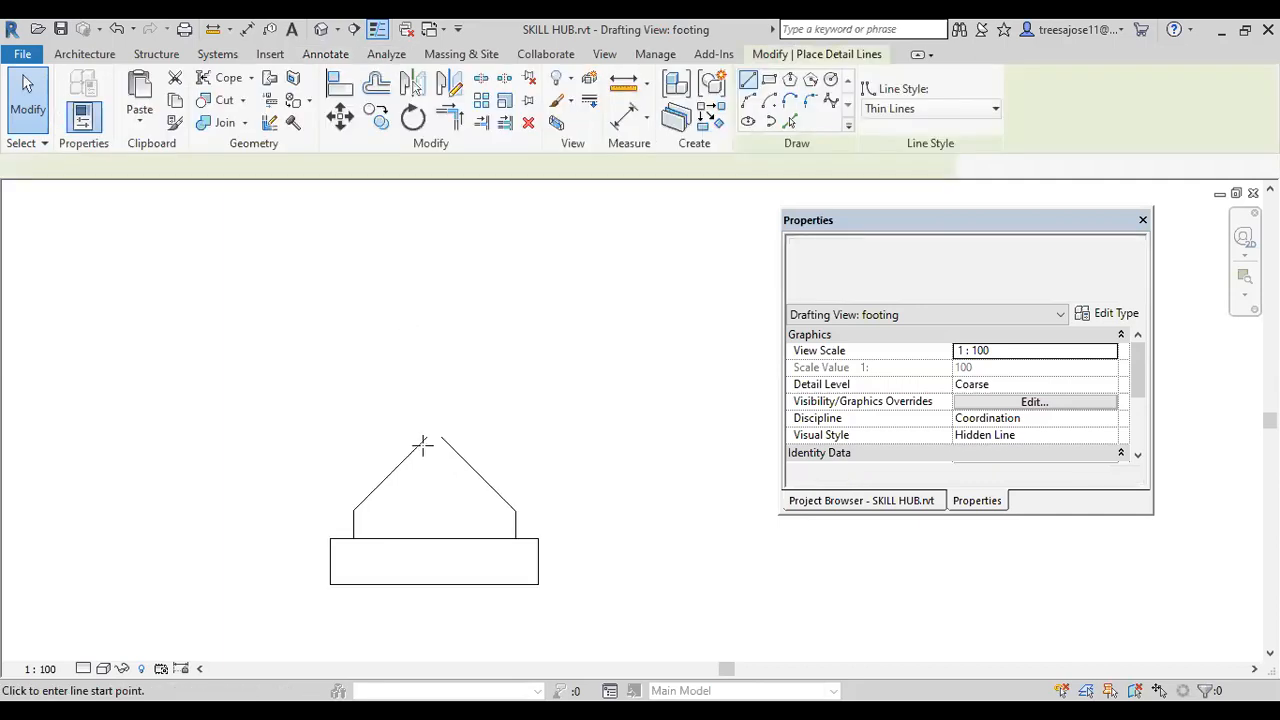
scroll(449, 423, up, 2)
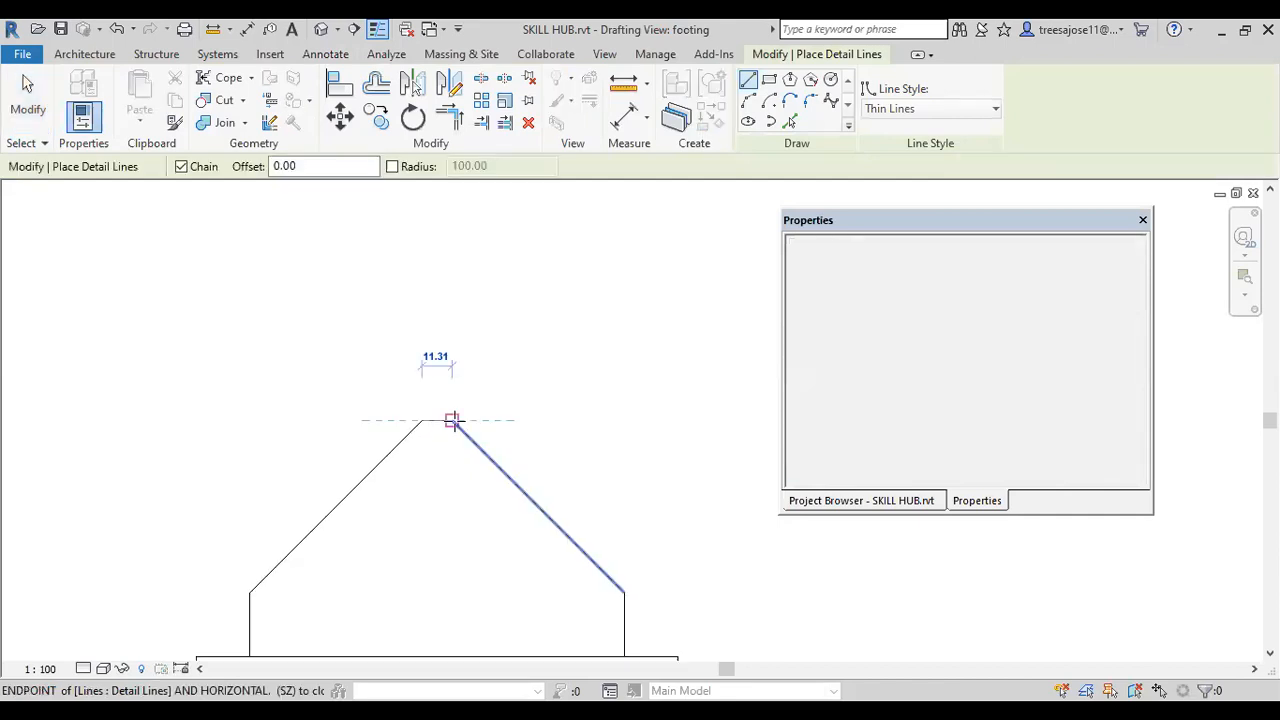
right_click(558, 331)
scroll(554, 290, down, 5)
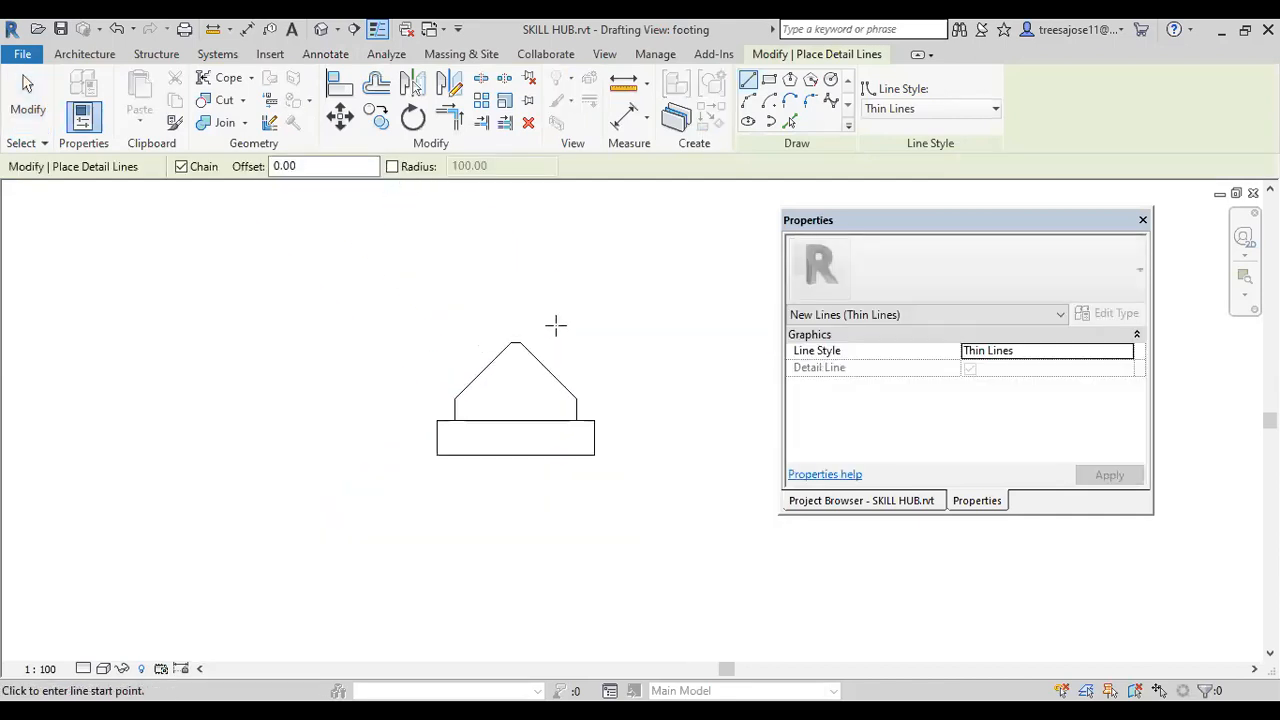
- Start a filled region of type Vertical 2 and browse the drafting fill patterns available for that type
click(327, 55)
click(453, 101)
click(443, 134)
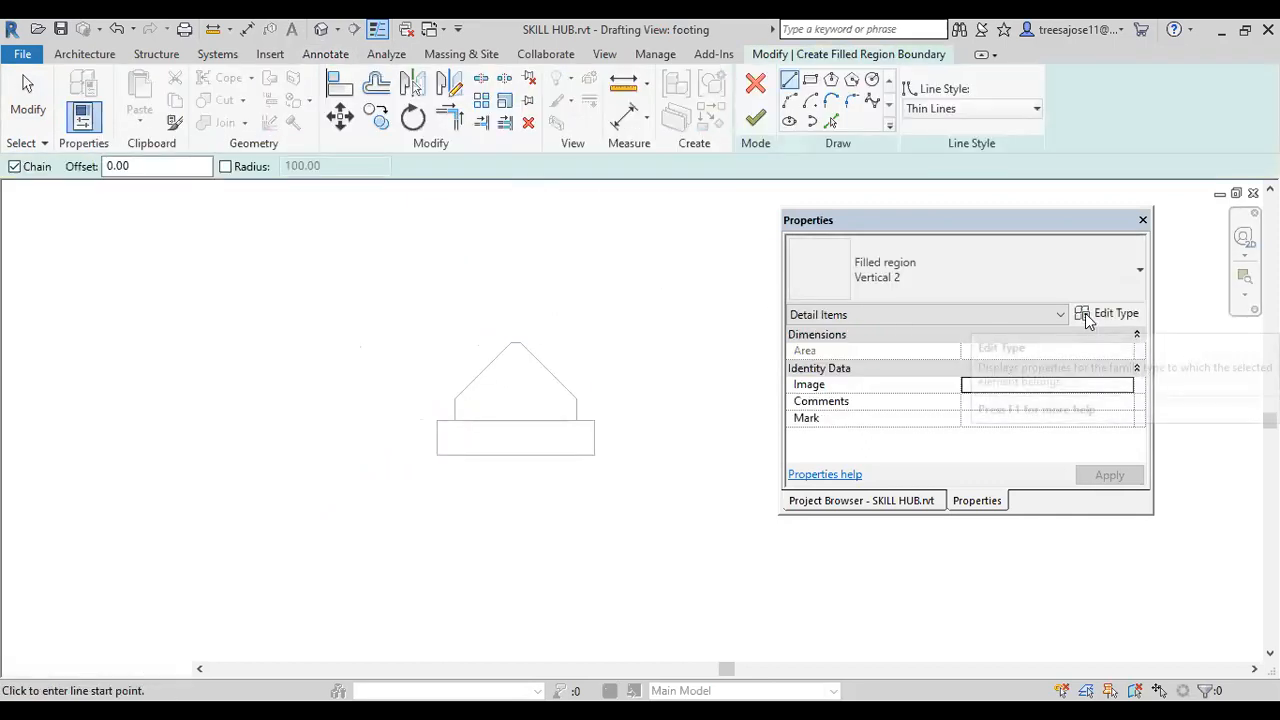
click(1088, 316)
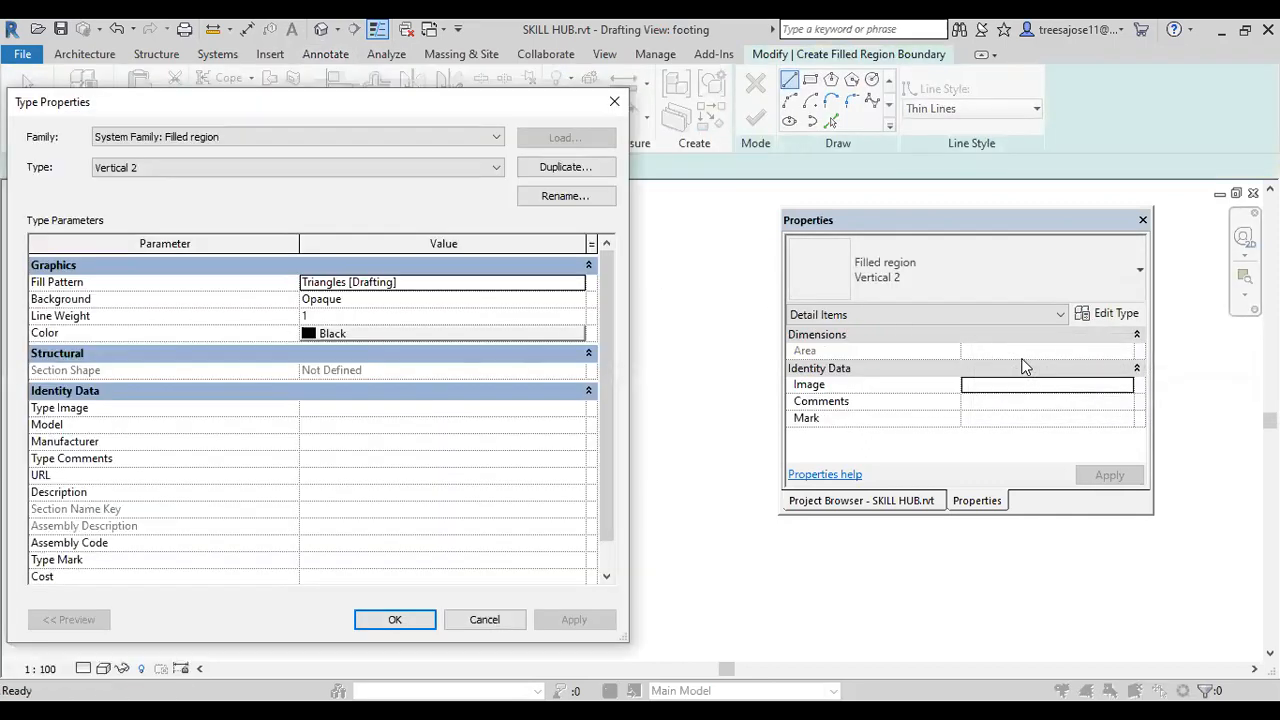
click(583, 282)
drag(678, 510, 670, 566)
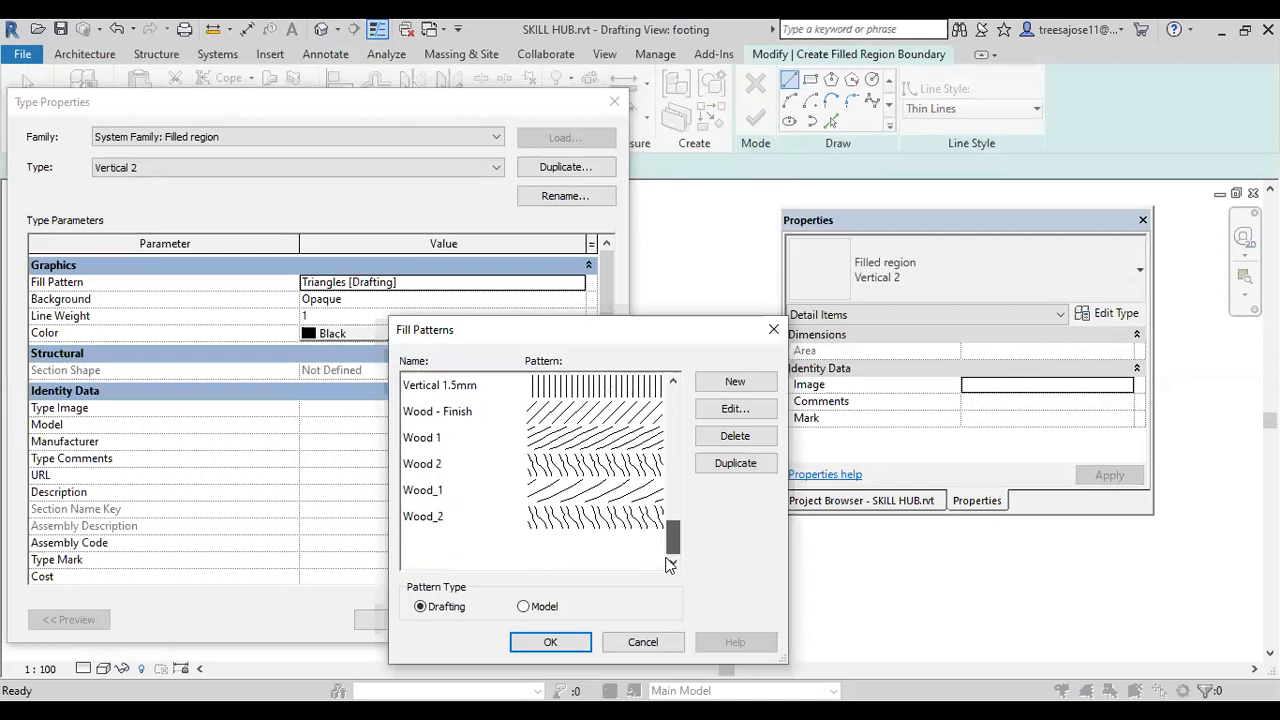
click(677, 462)
drag(677, 458, 677, 403)
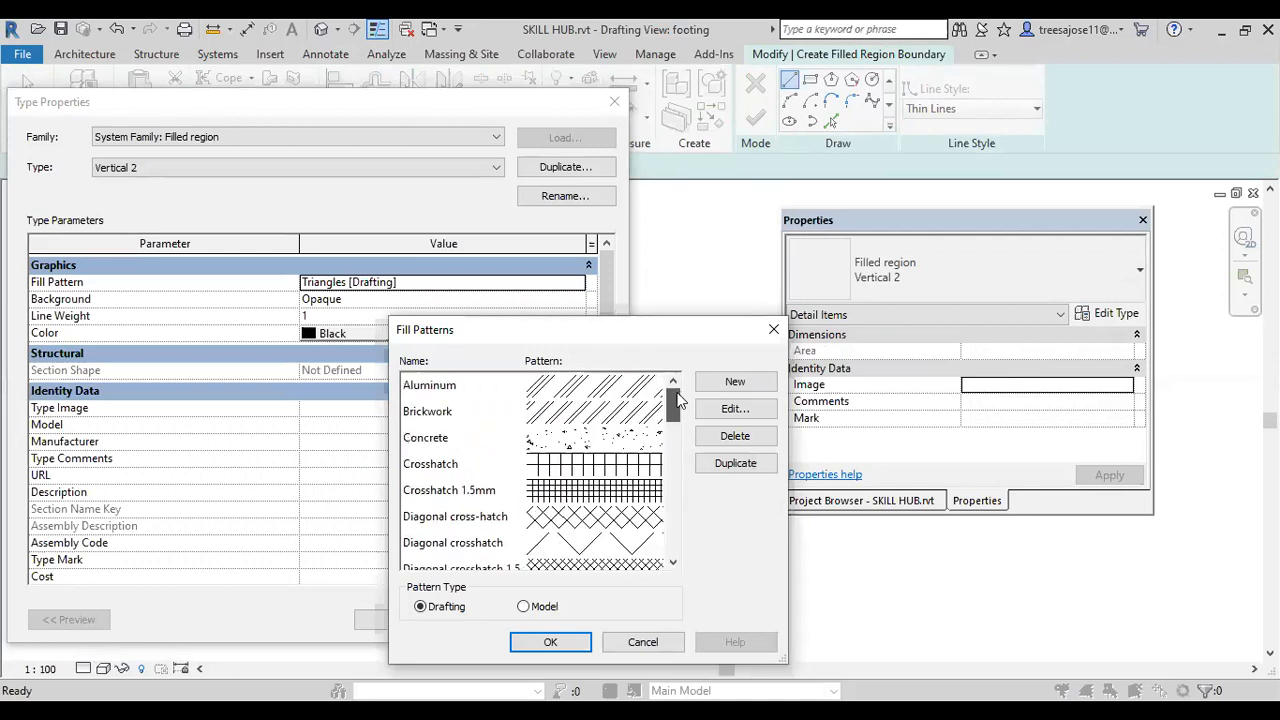
- Create a default fill pattern of parallel lines at 45° with 3 mm spacing and assign it to the Vertical 2 region type
click(735, 384)
click(707, 589)
click(735, 410)
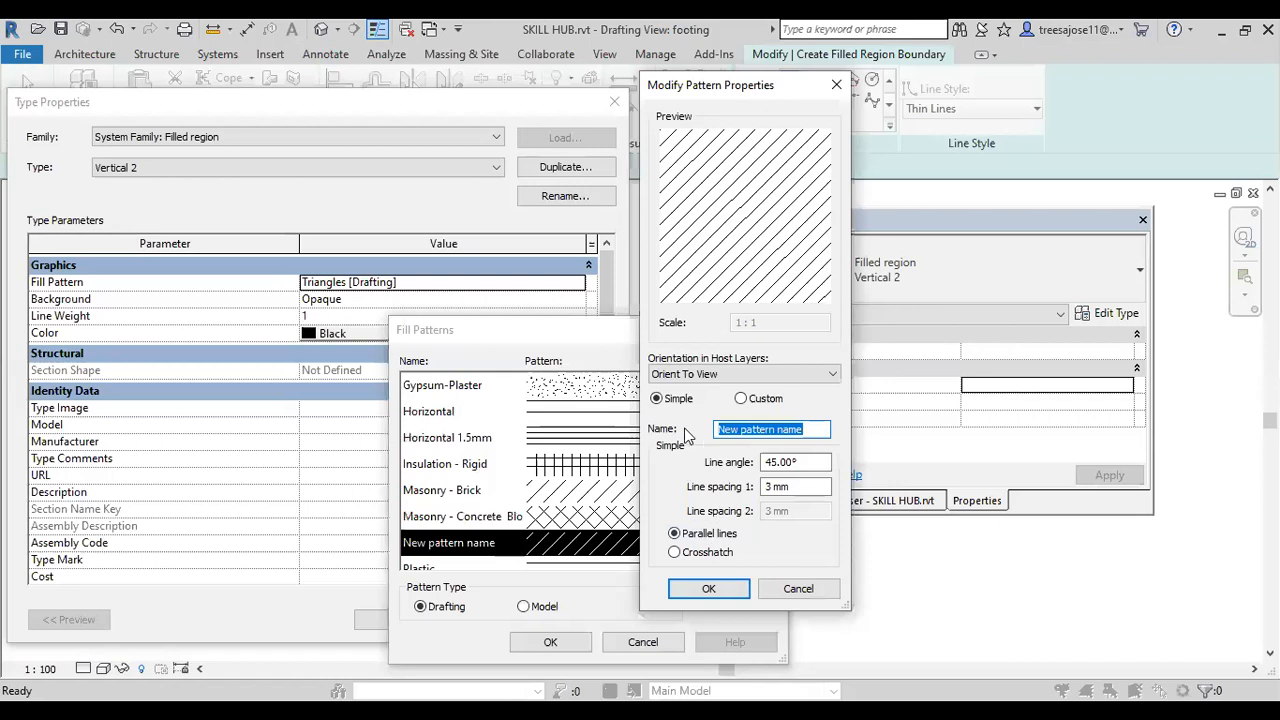
click(710, 592)
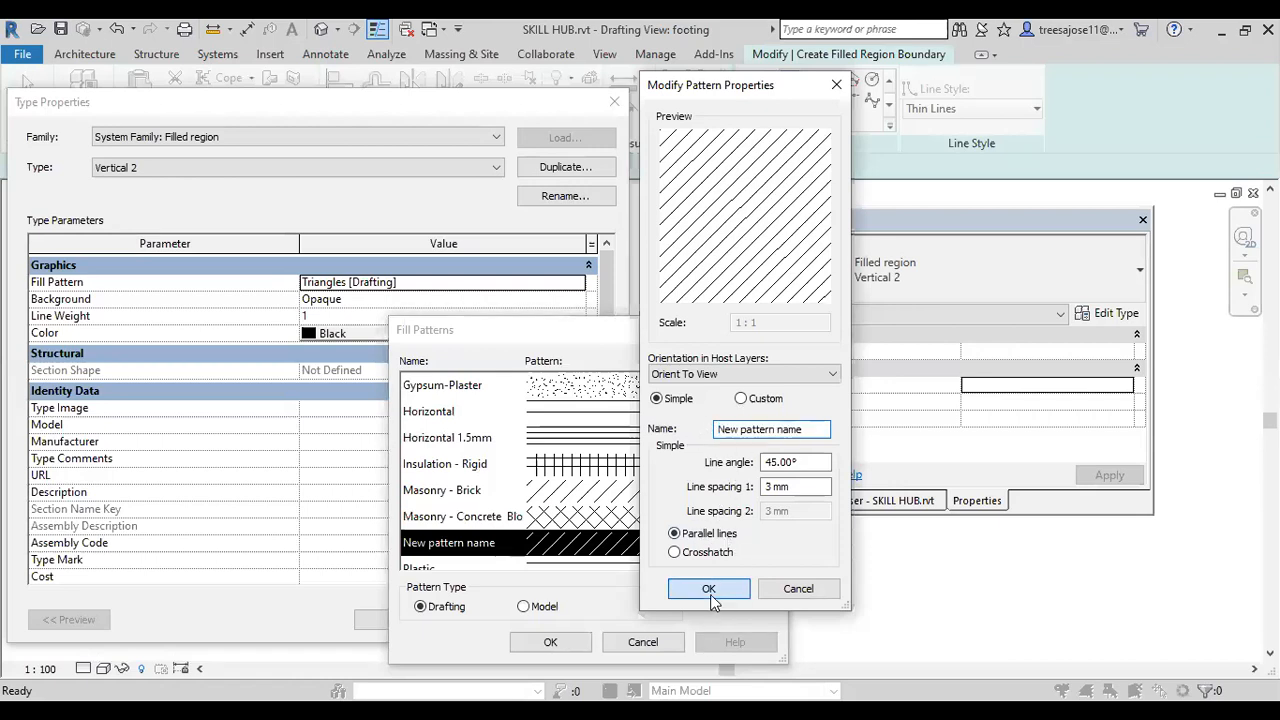
click(553, 643)
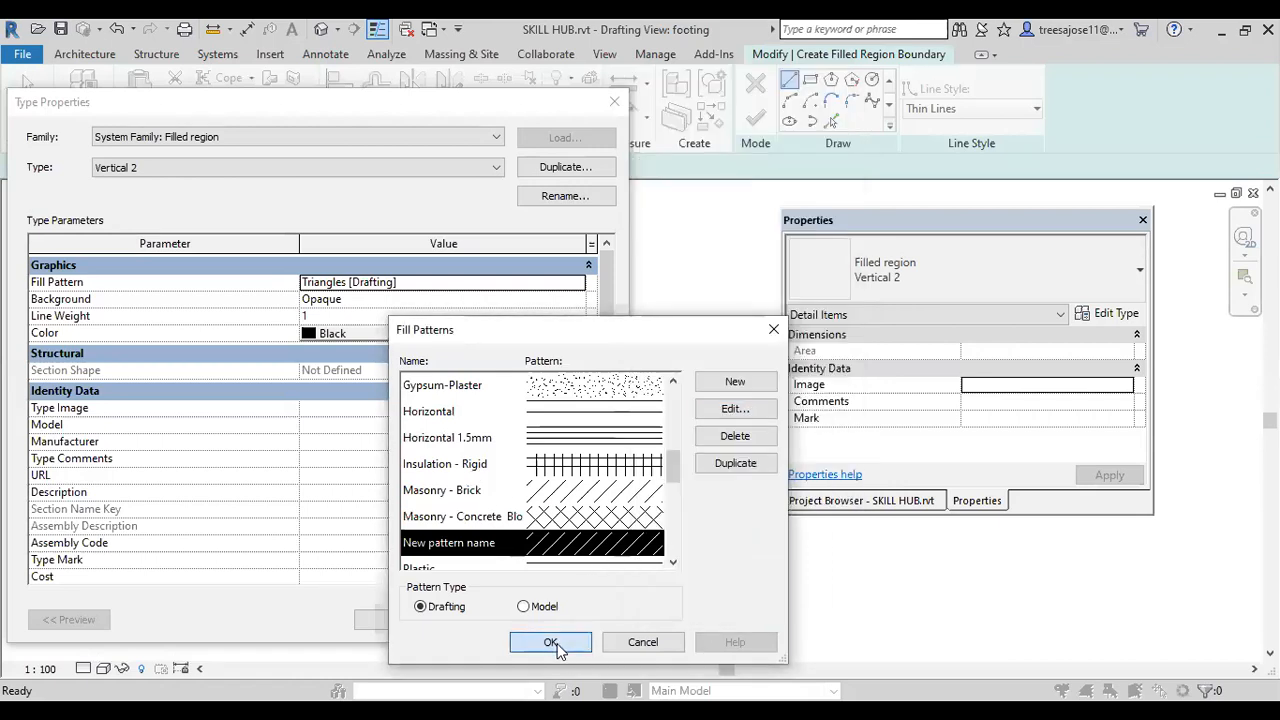
click(579, 617)
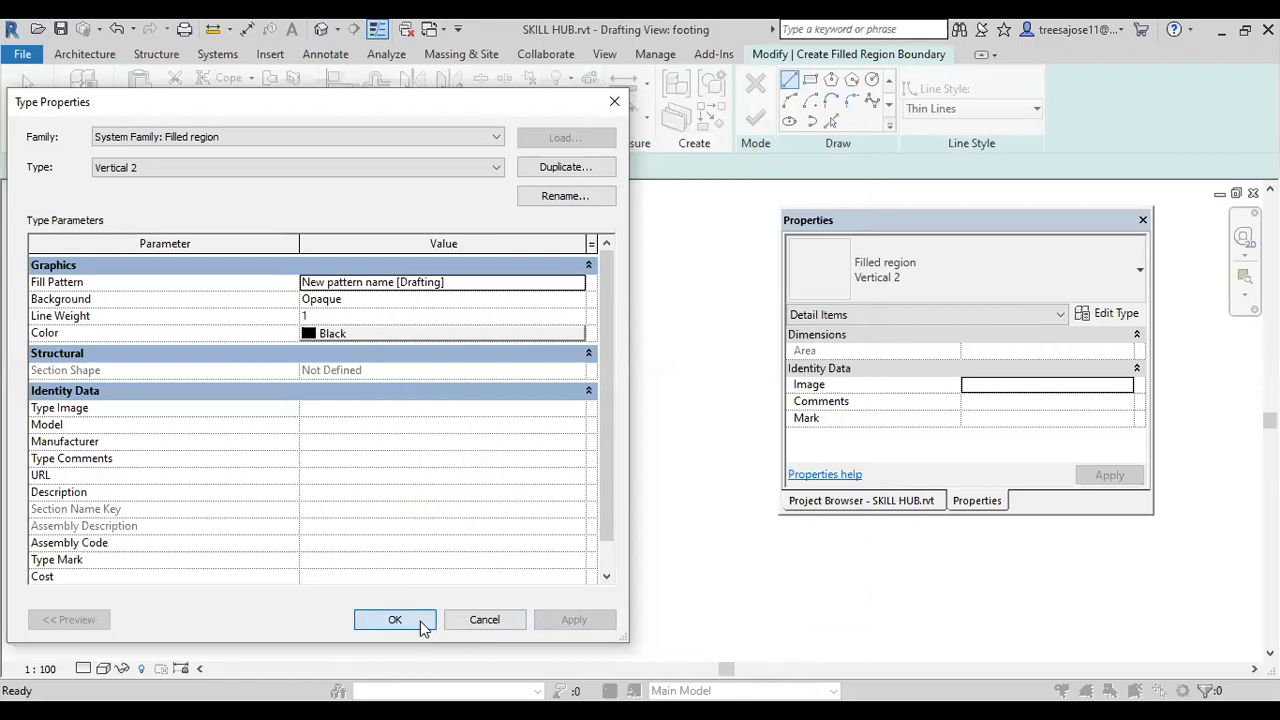
click(395, 620)
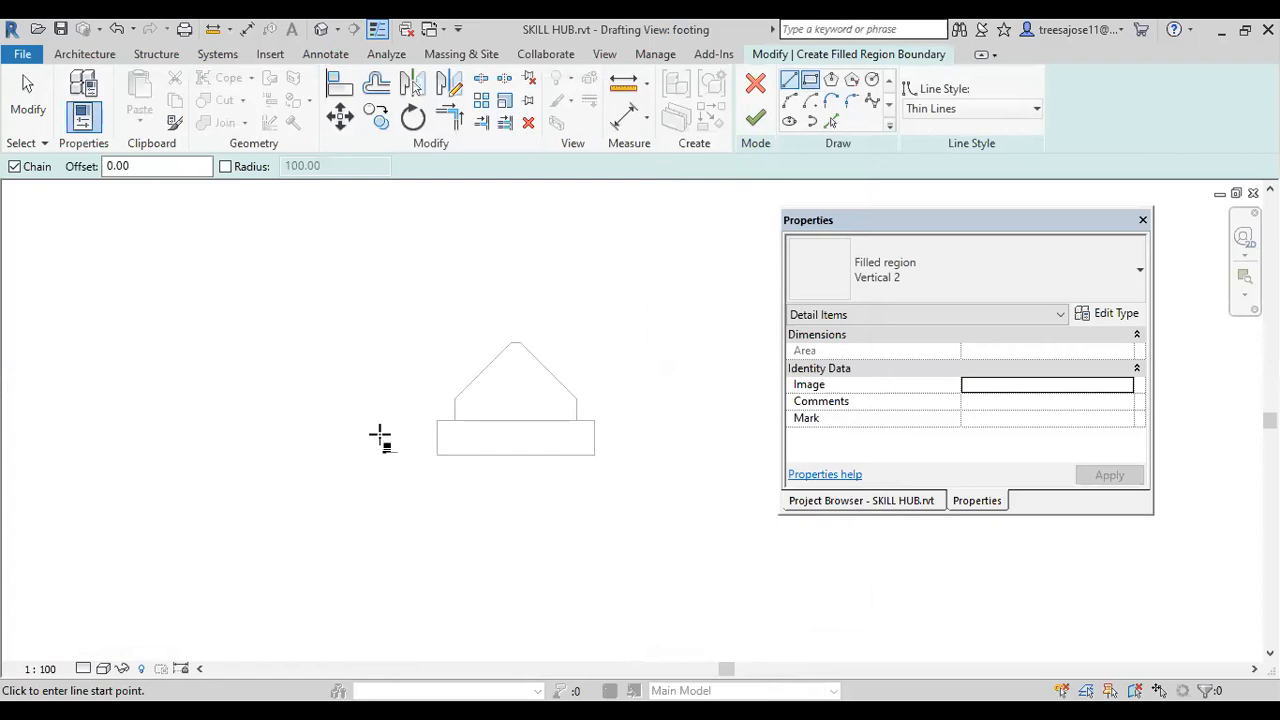
- Sketch a rectangular filled region boundary over the footing base and finish the region
click(436, 420)
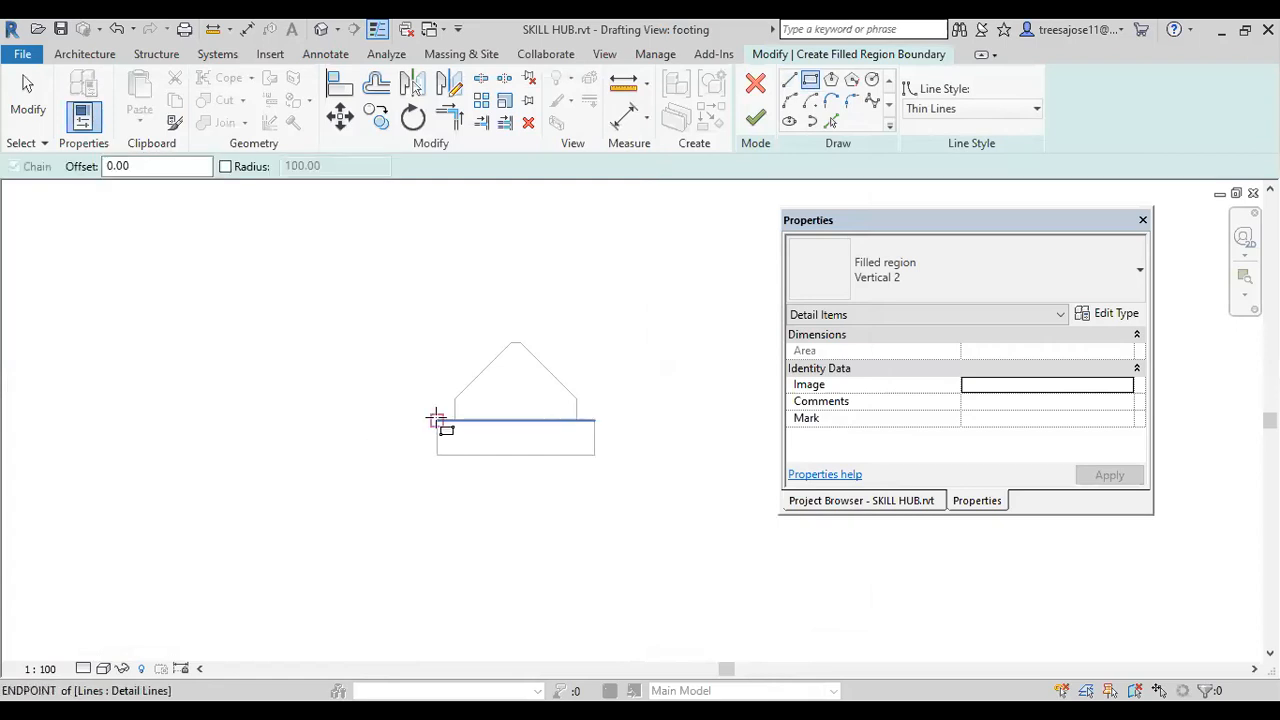
click(591, 455)
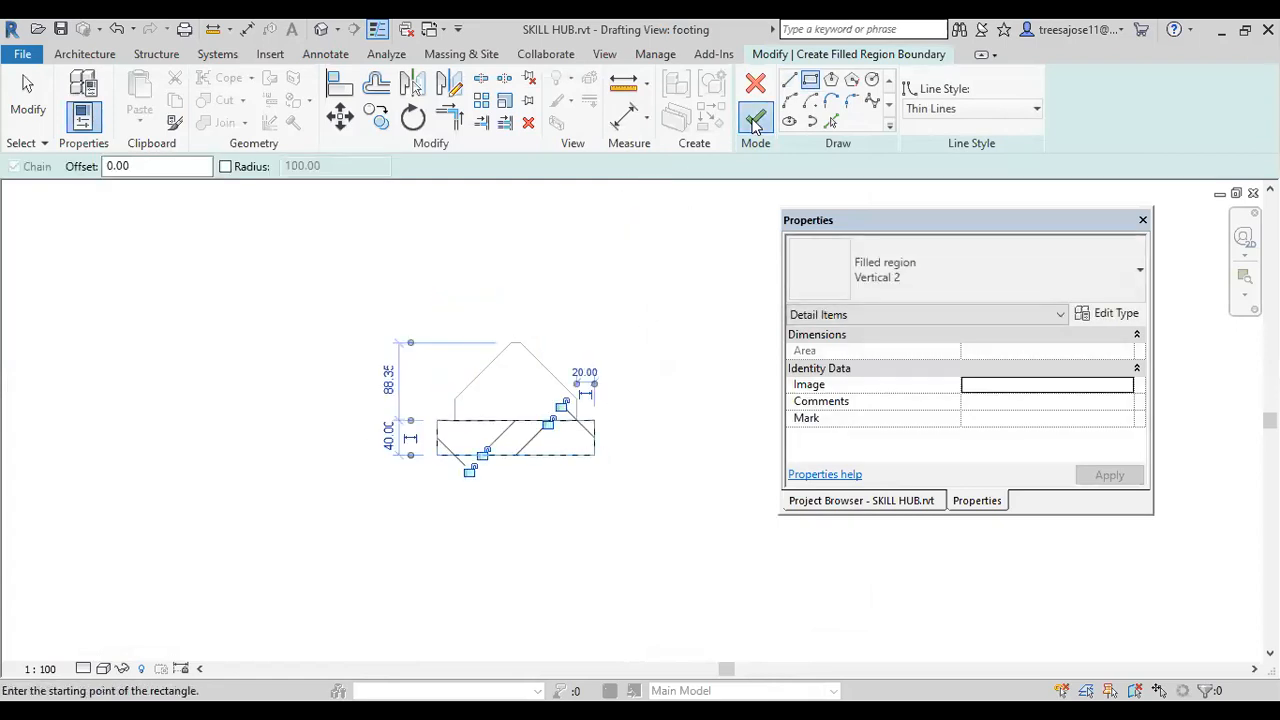
click(755, 120)
click(600, 493)
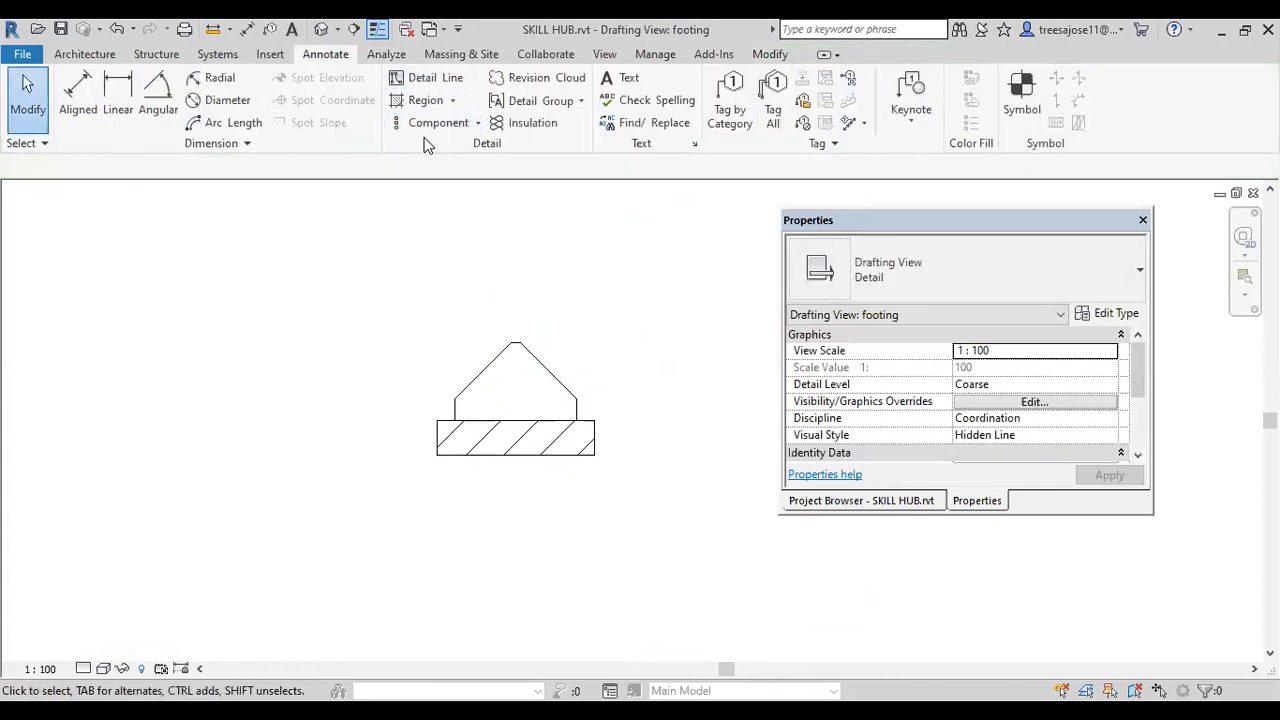
- Place a vertical Brick repeating detail about 52 high, rising from the middle of the footing's short top line
click(481, 128)
click(475, 190)
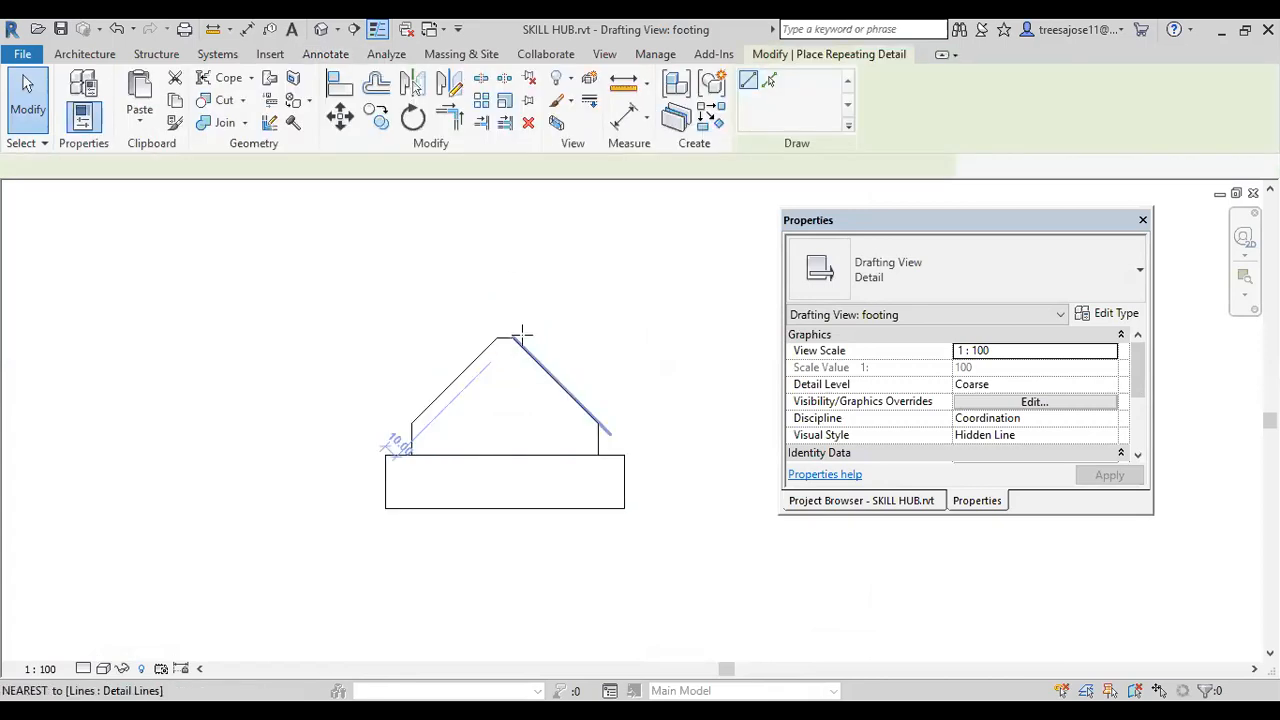
scroll(521, 333, up, 2)
click(494, 334)
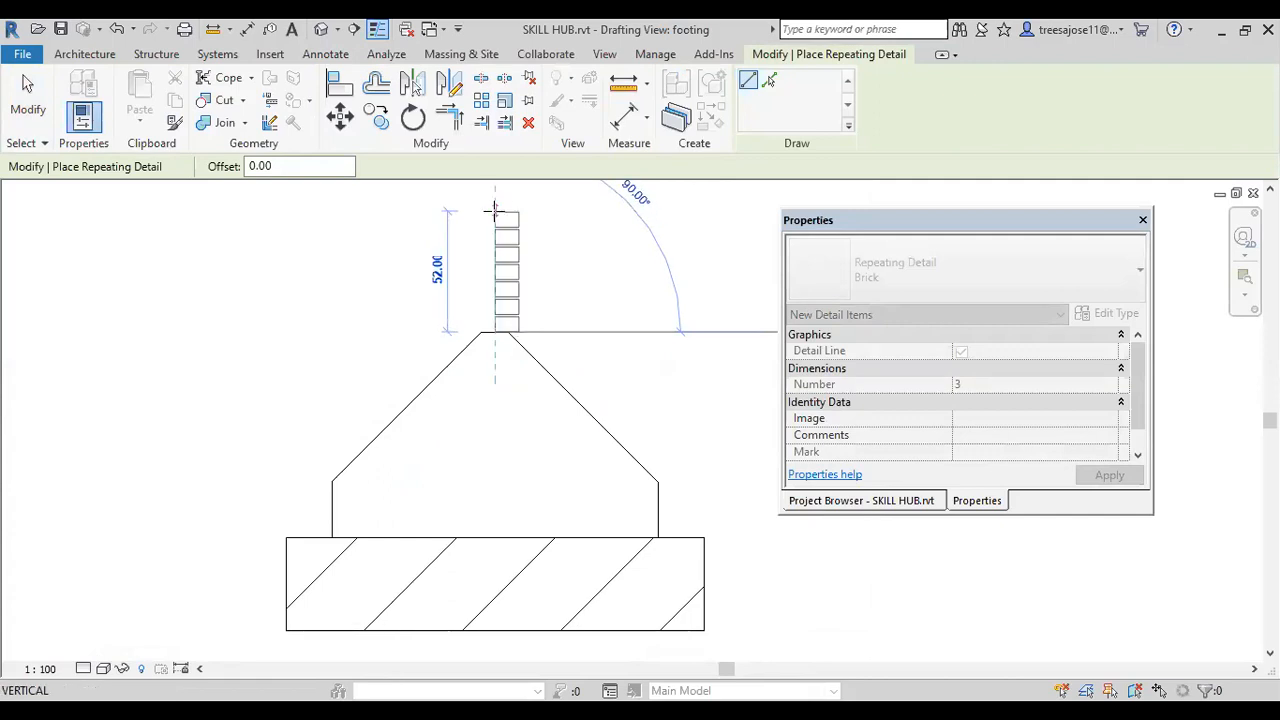
click(494, 209)
right_click(465, 248)
click(498, 261)
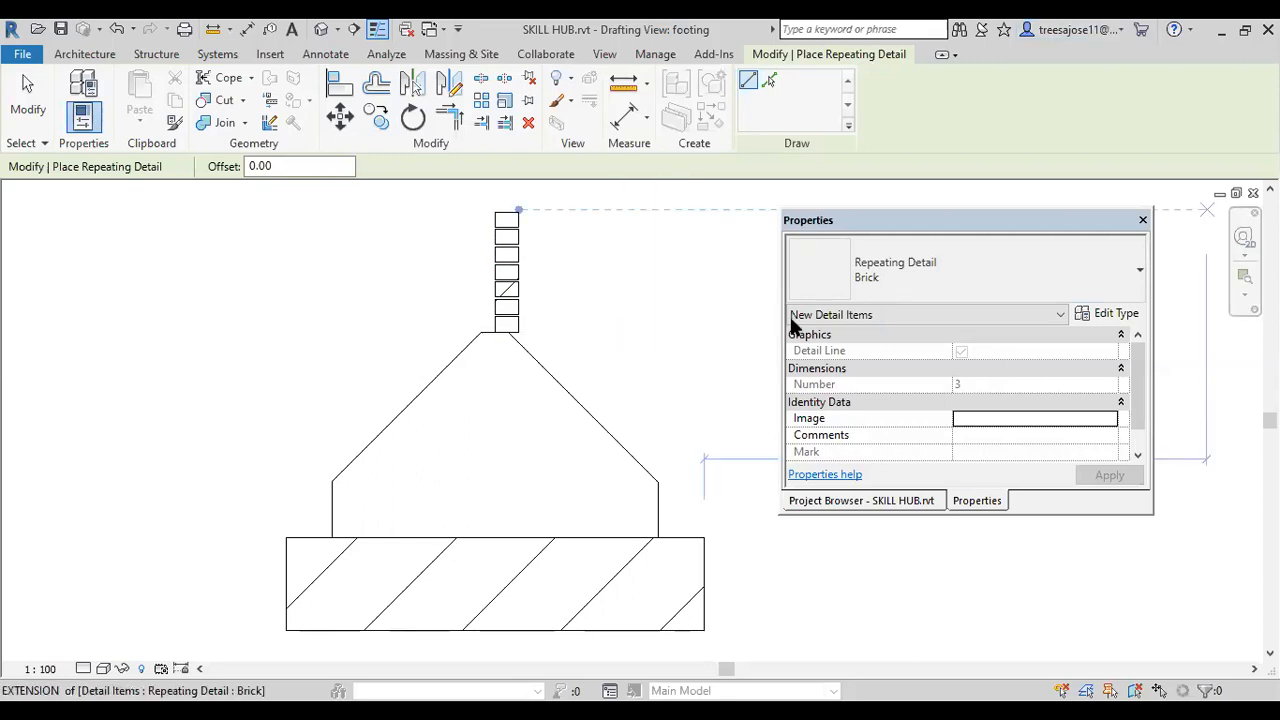
- Create a new drafting view named "rai" at a scale of 1 : 100
scroll(590, 270, down, 2)
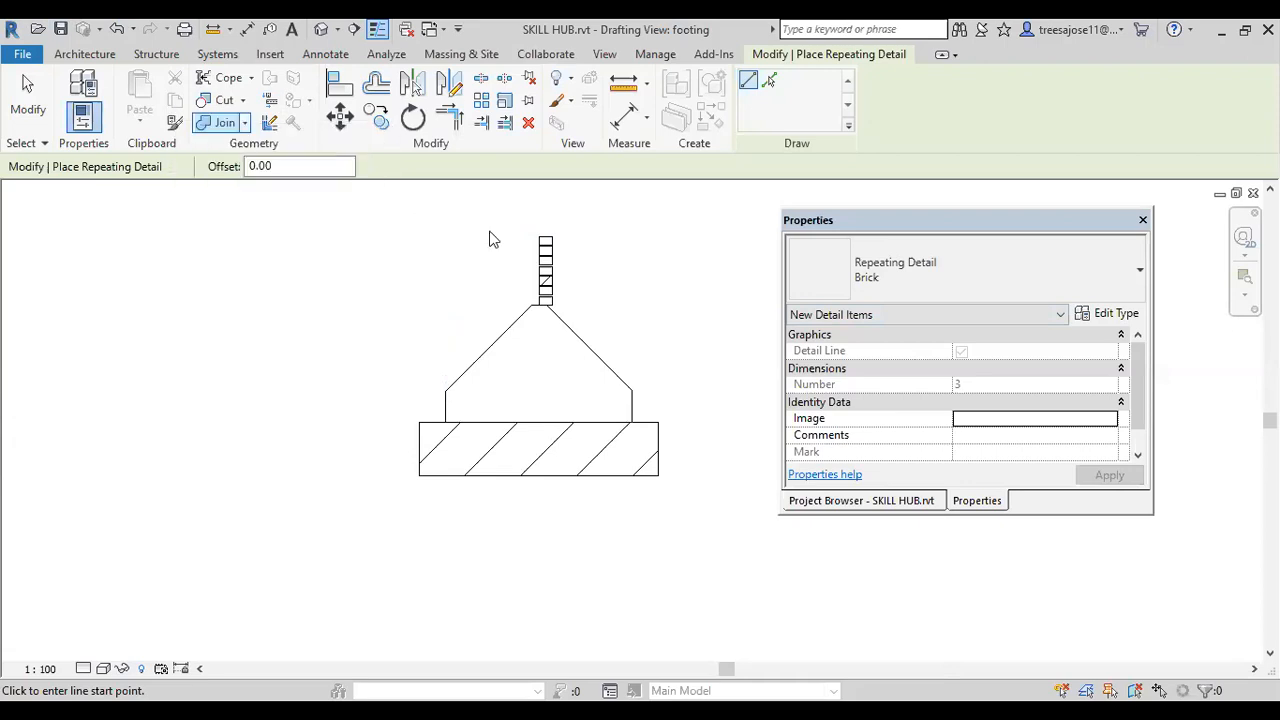
scroll(623, 257, down, 1)
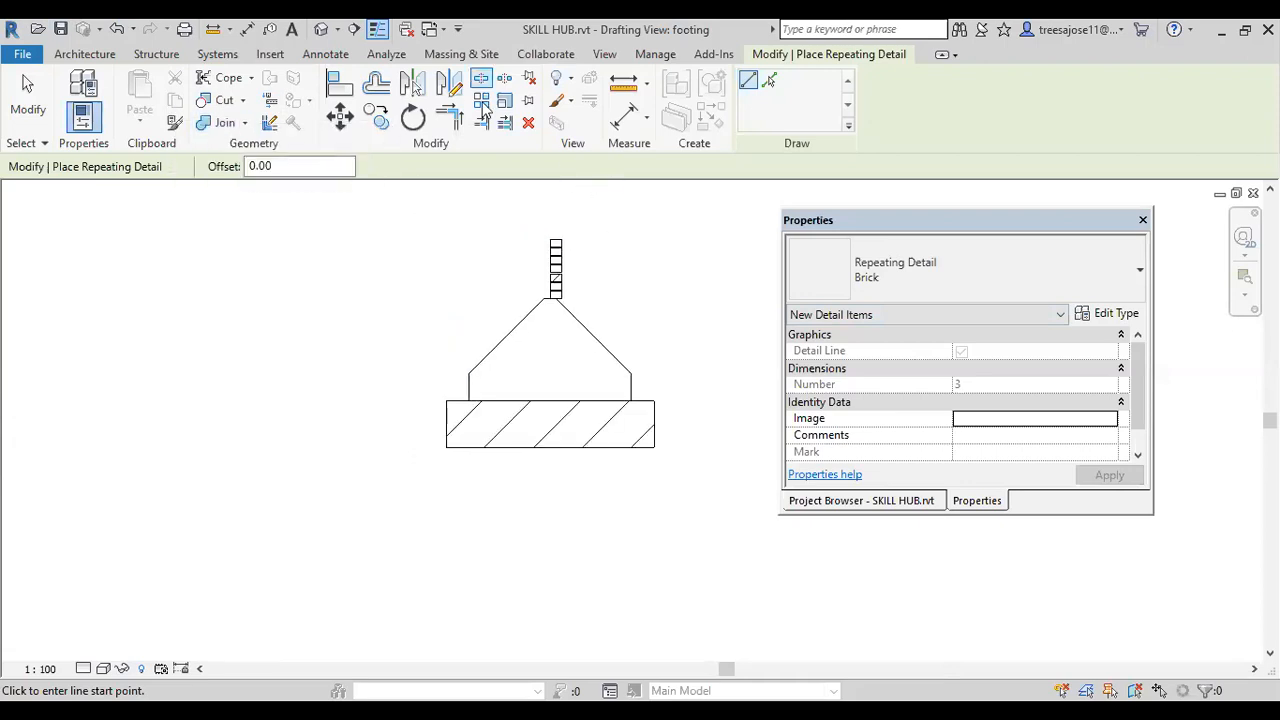
click(604, 54)
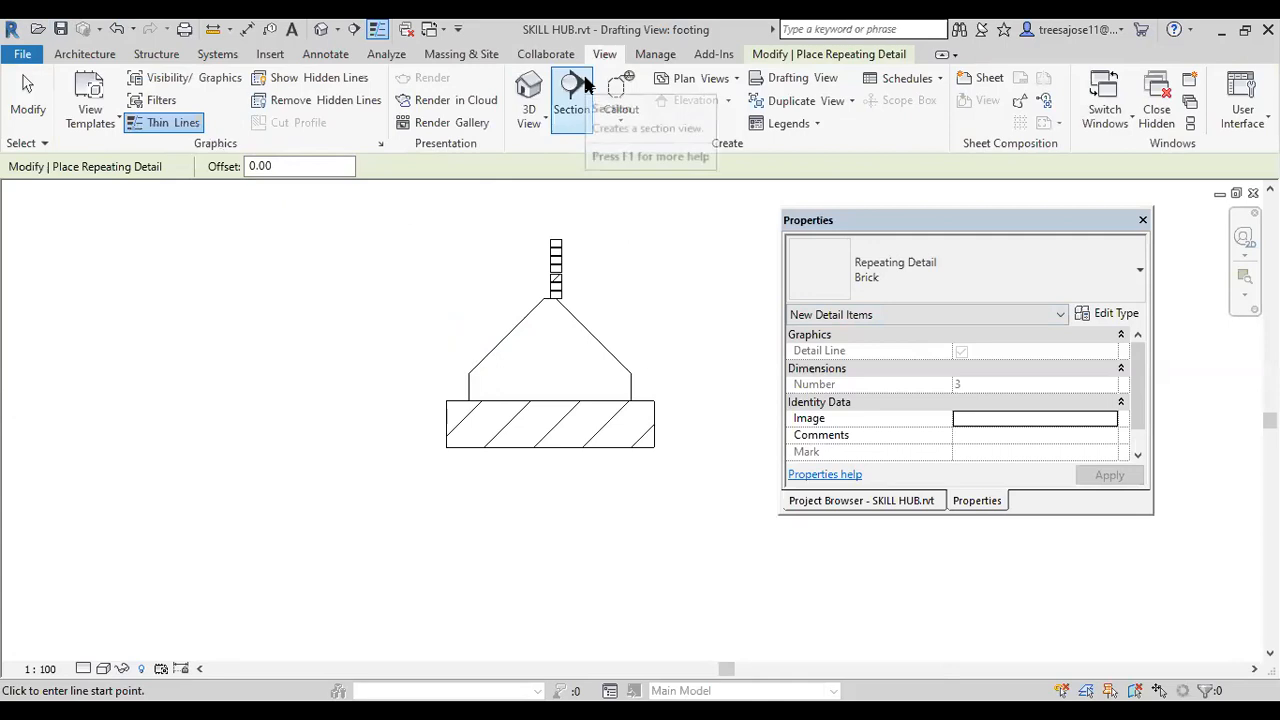
click(815, 84)
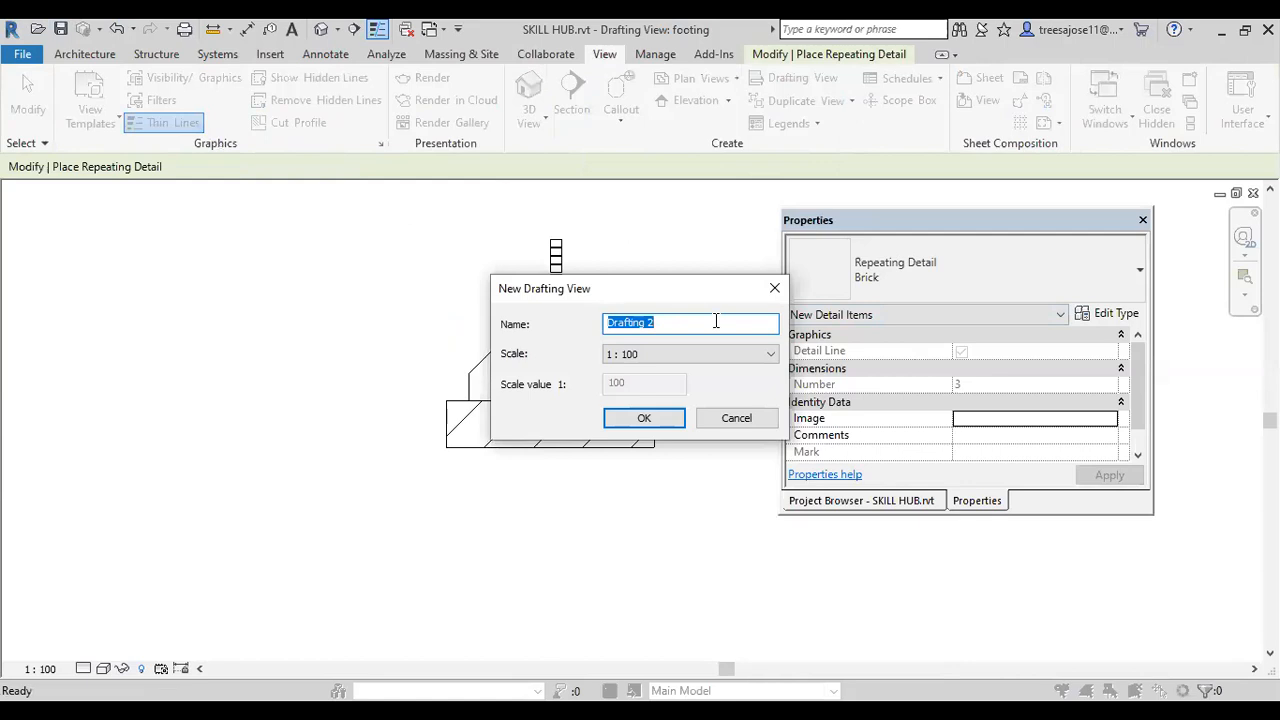
text(rai)
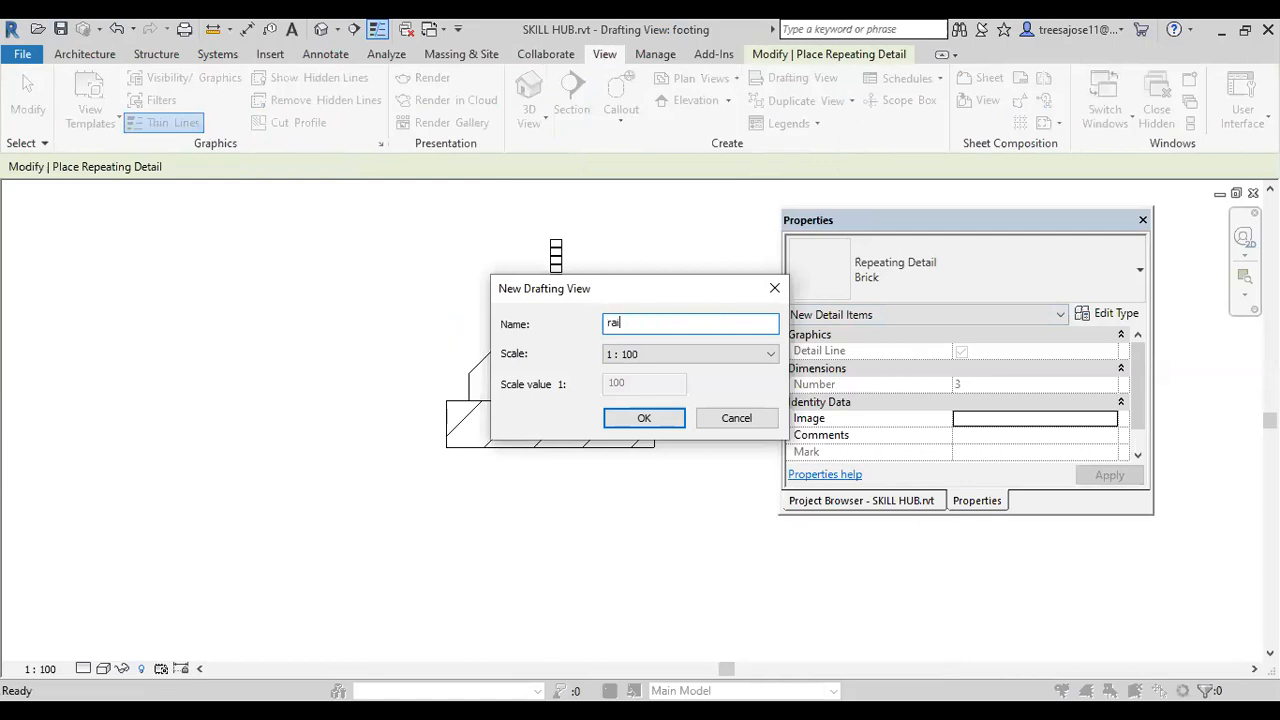
click(644, 420)
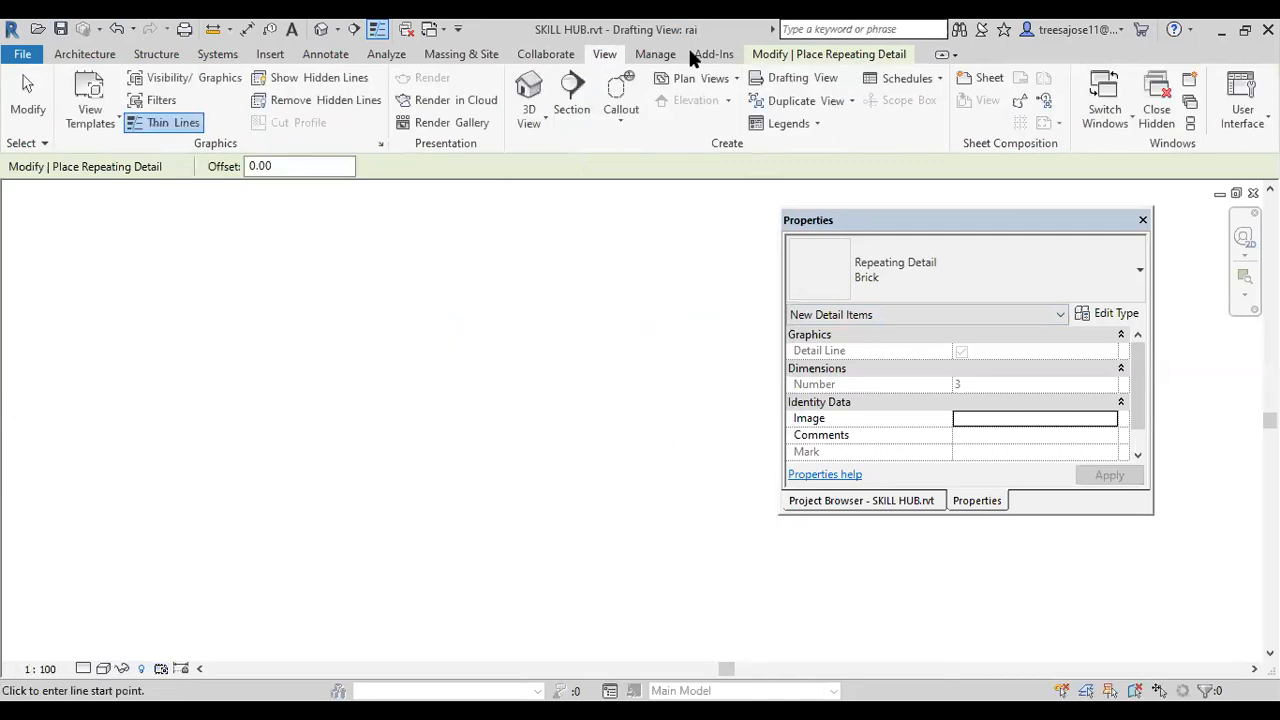
click(270, 54)
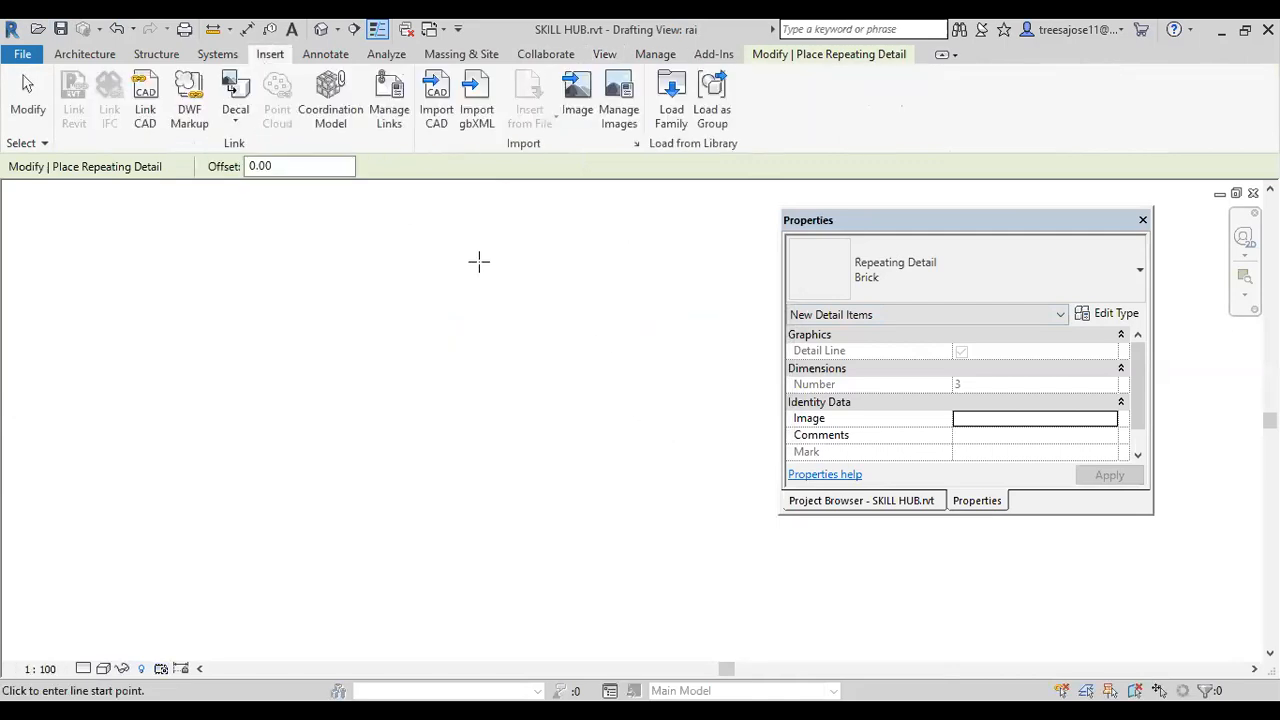
click(440, 112)
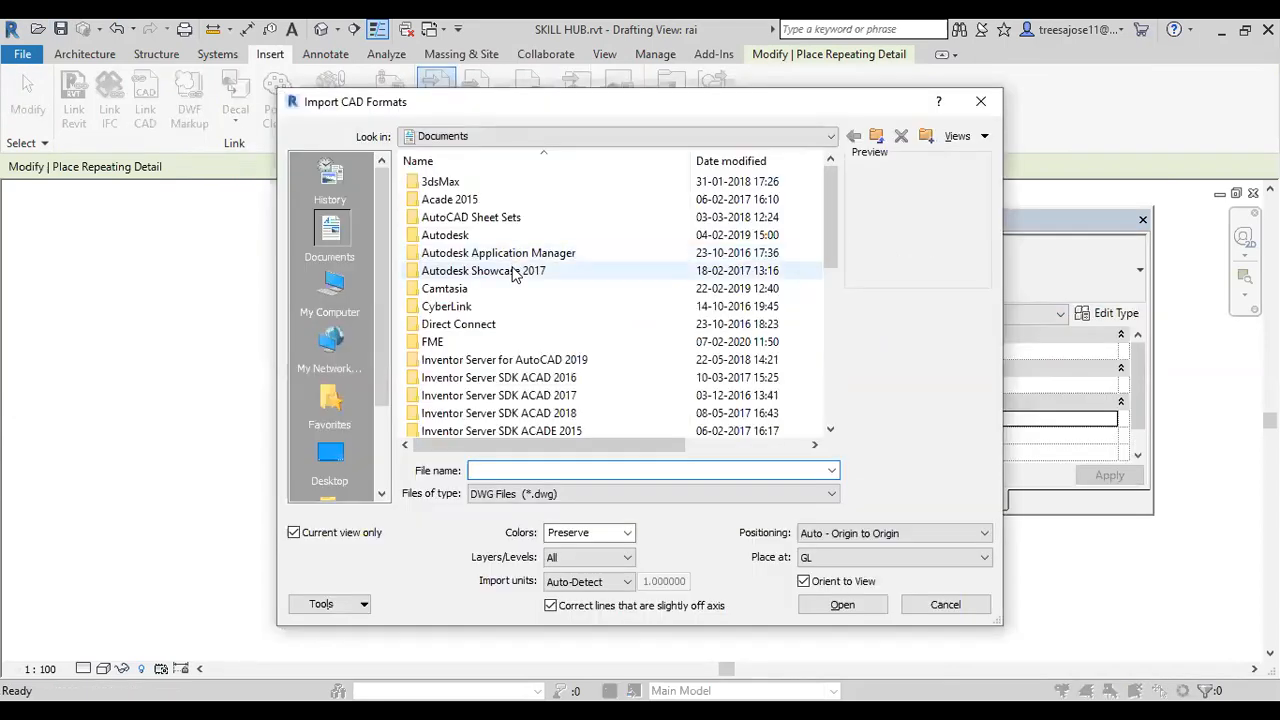
click(958, 604)
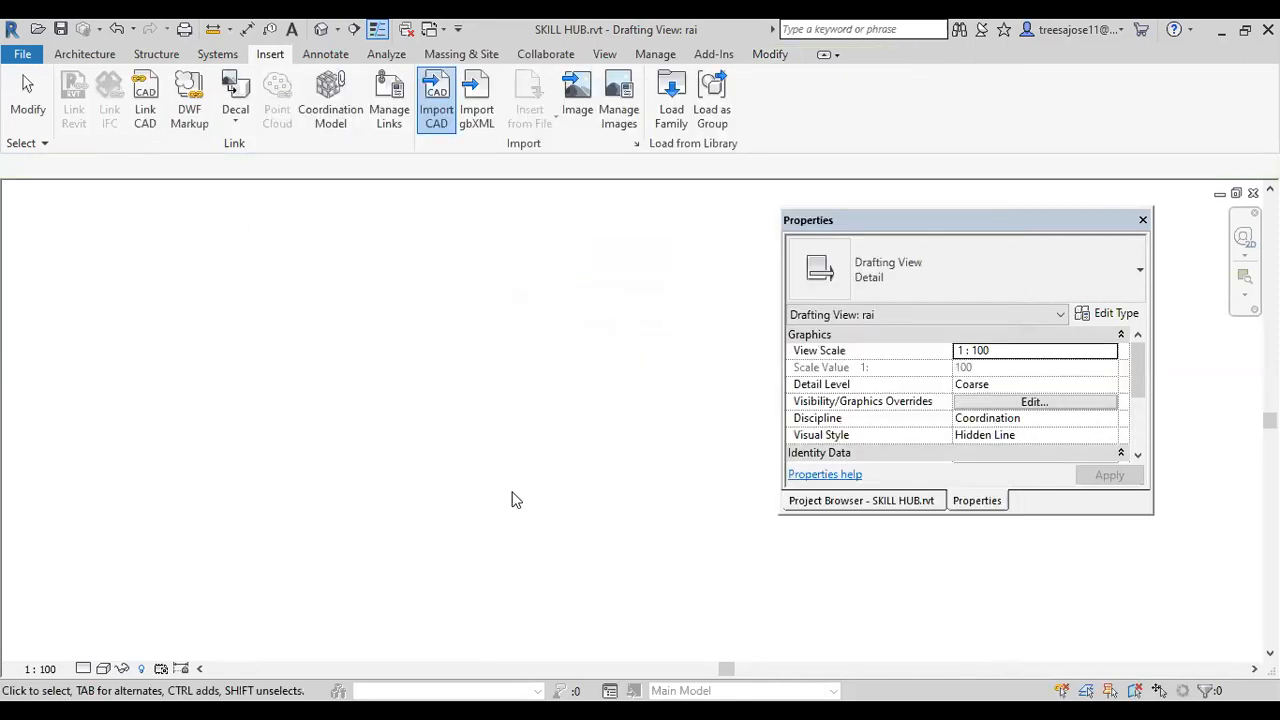
- Expand the project's drafting views and reopen the footing view
click(852, 498)
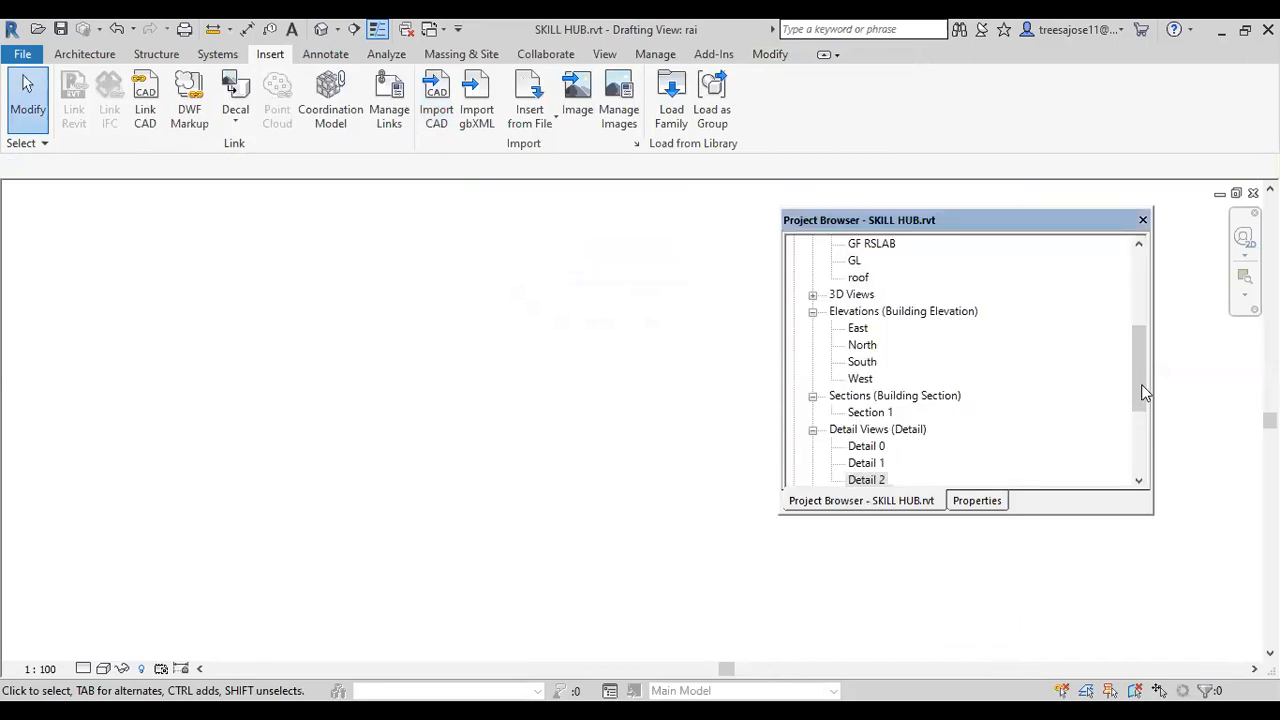
drag(1141, 384, 1142, 418)
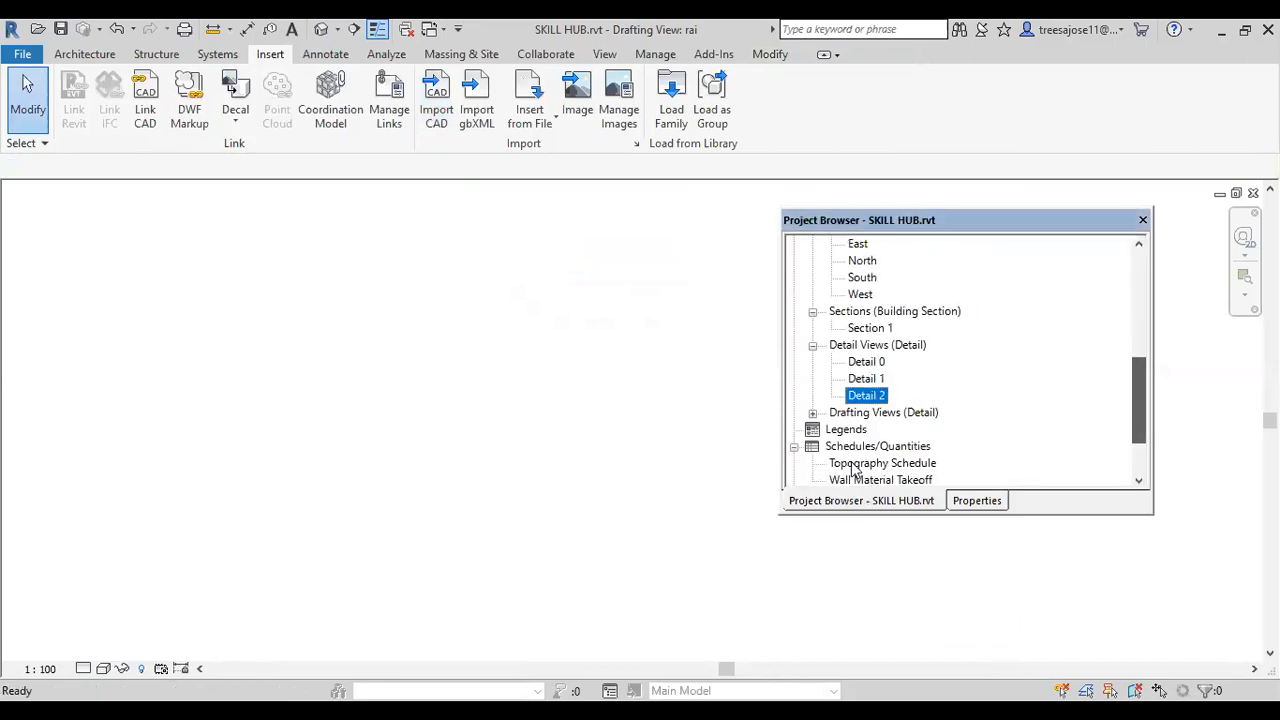
click(813, 413)
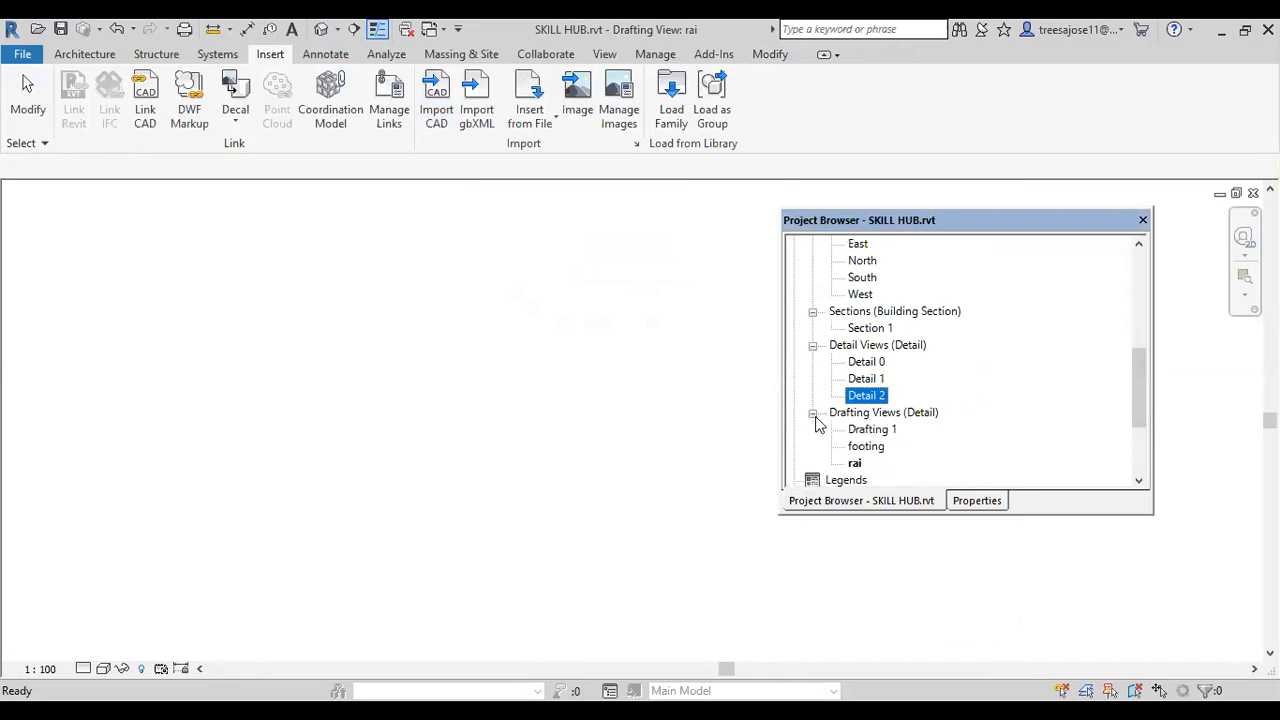
double_click(866, 446)
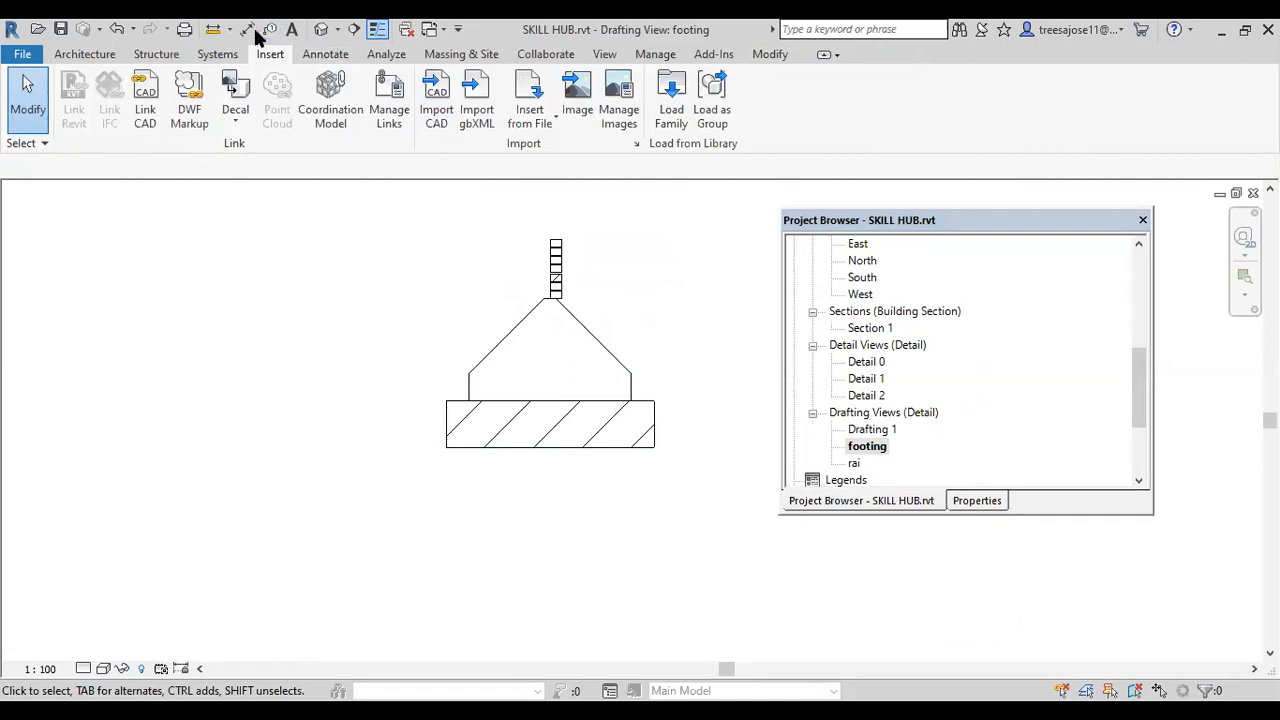
- Add an aligned dimension for the footing base's overall width, placed below the base
click(325, 54)
click(80, 100)
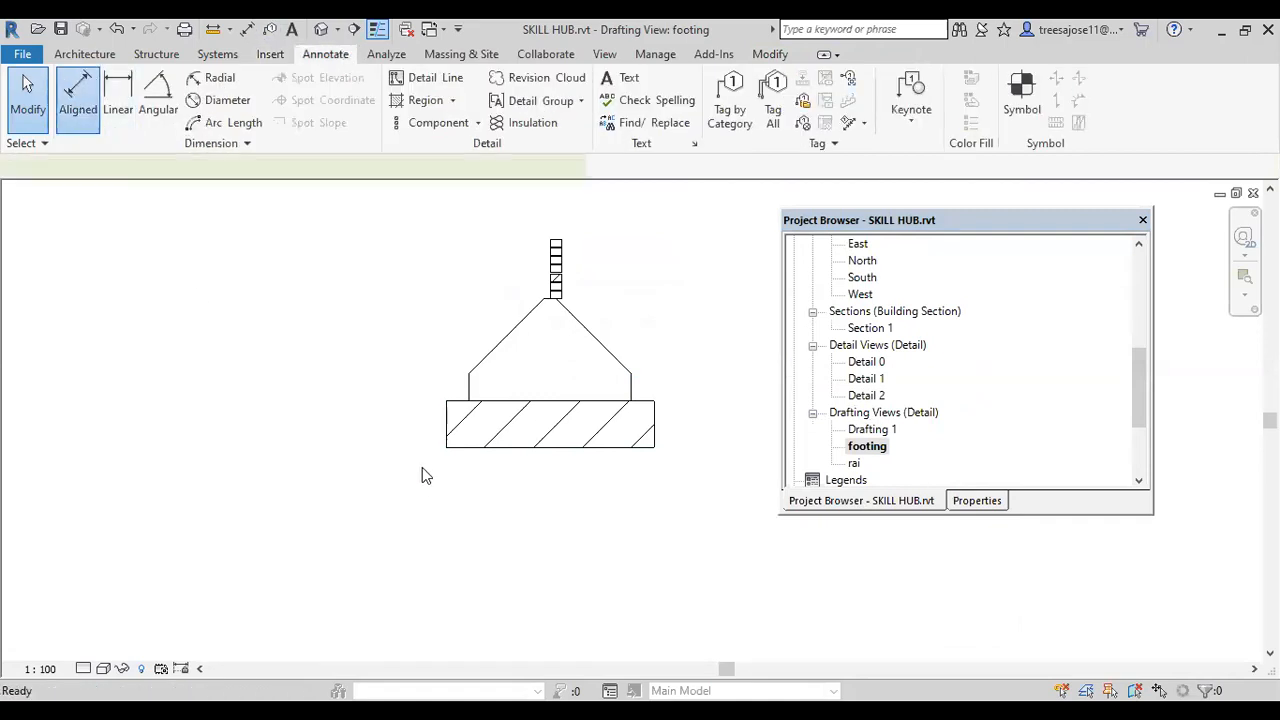
scroll(440, 437, up, 2)
click(725, 440)
click(704, 533)
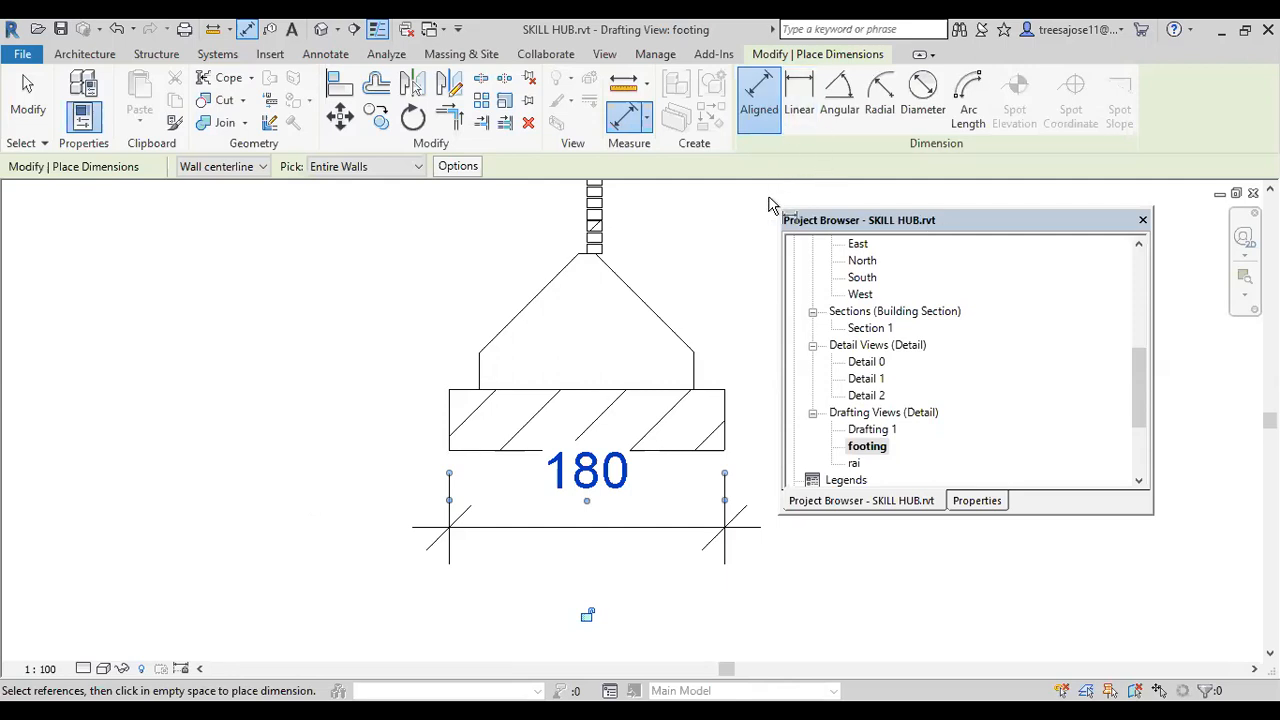
click(616, 57)
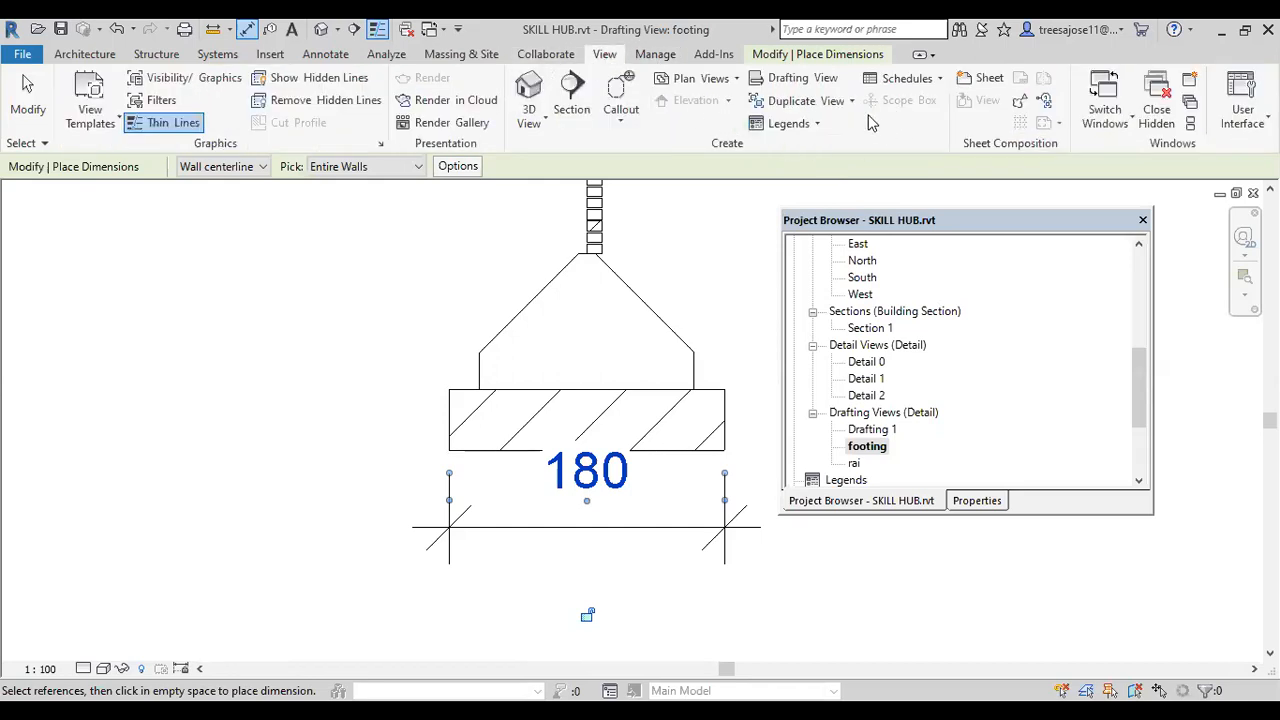
- Create a new legend view named "door win" at a scale of 1 : 50 and expand the project's legends
click(816, 125)
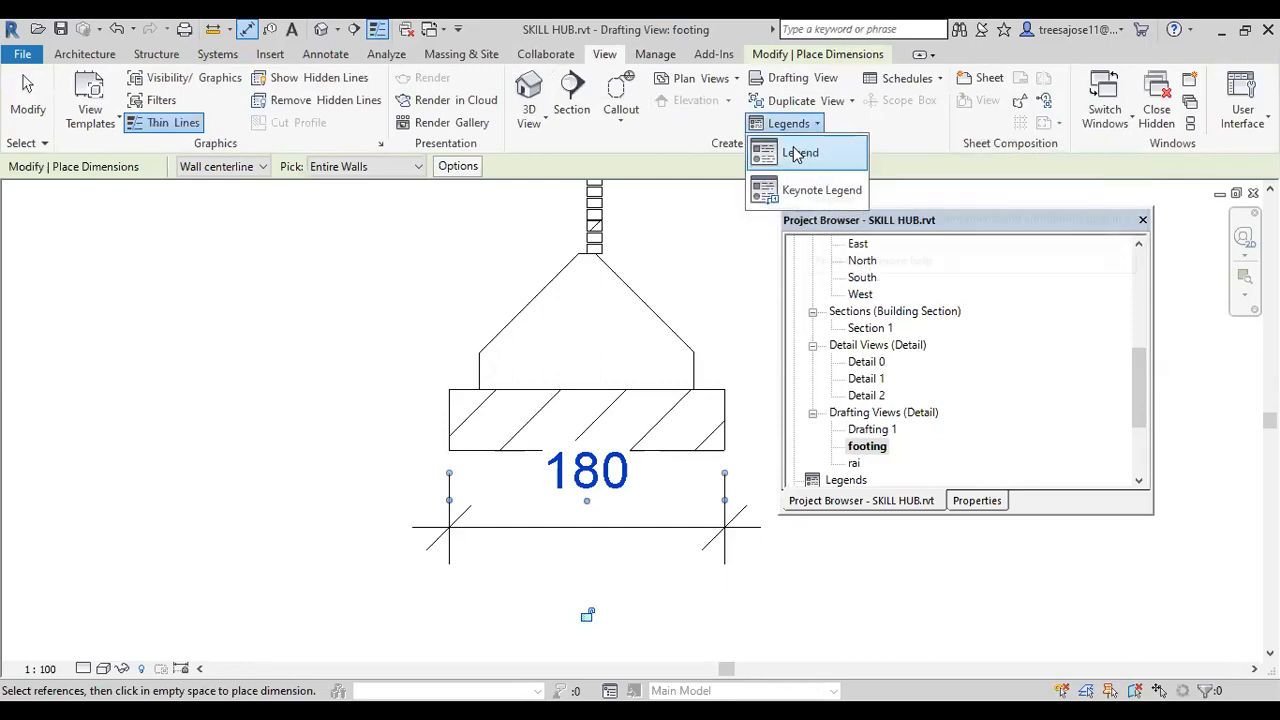
click(790, 155)
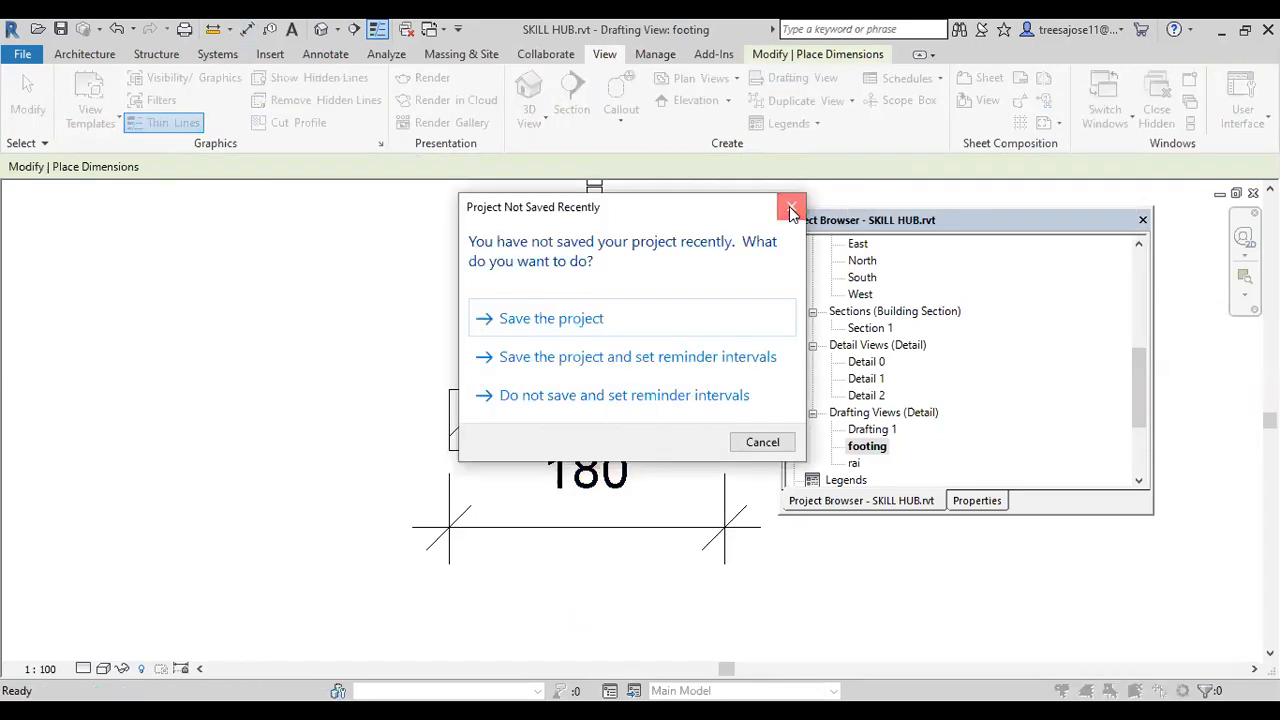
click(791, 210)
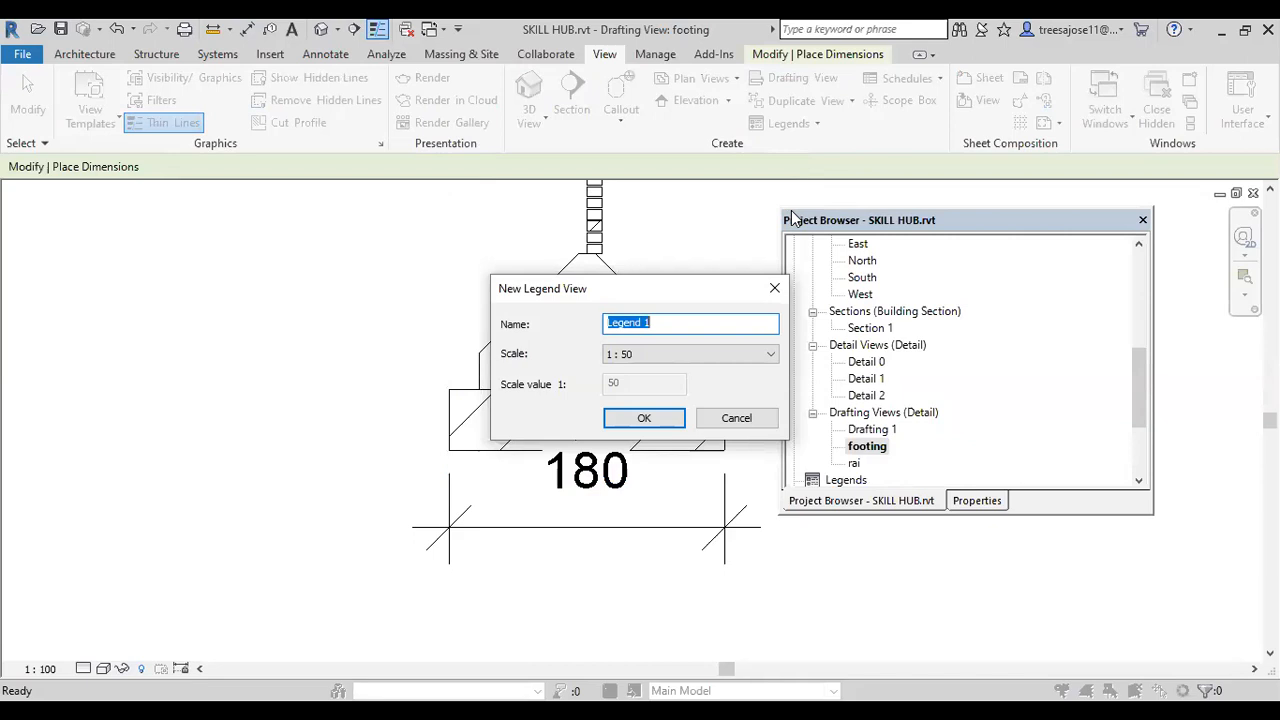
text(doo)
key(BackSpace)
key(BackSpace)
key(BackSpace)
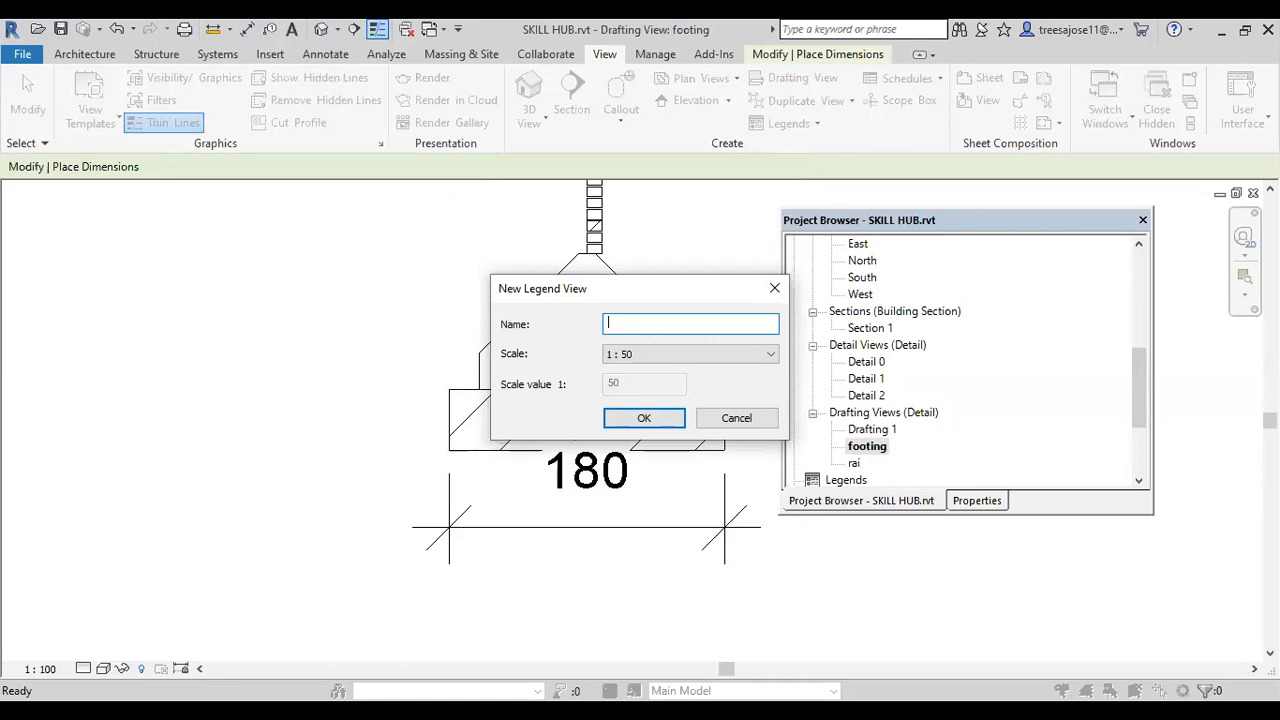
text(door win)
click(666, 424)
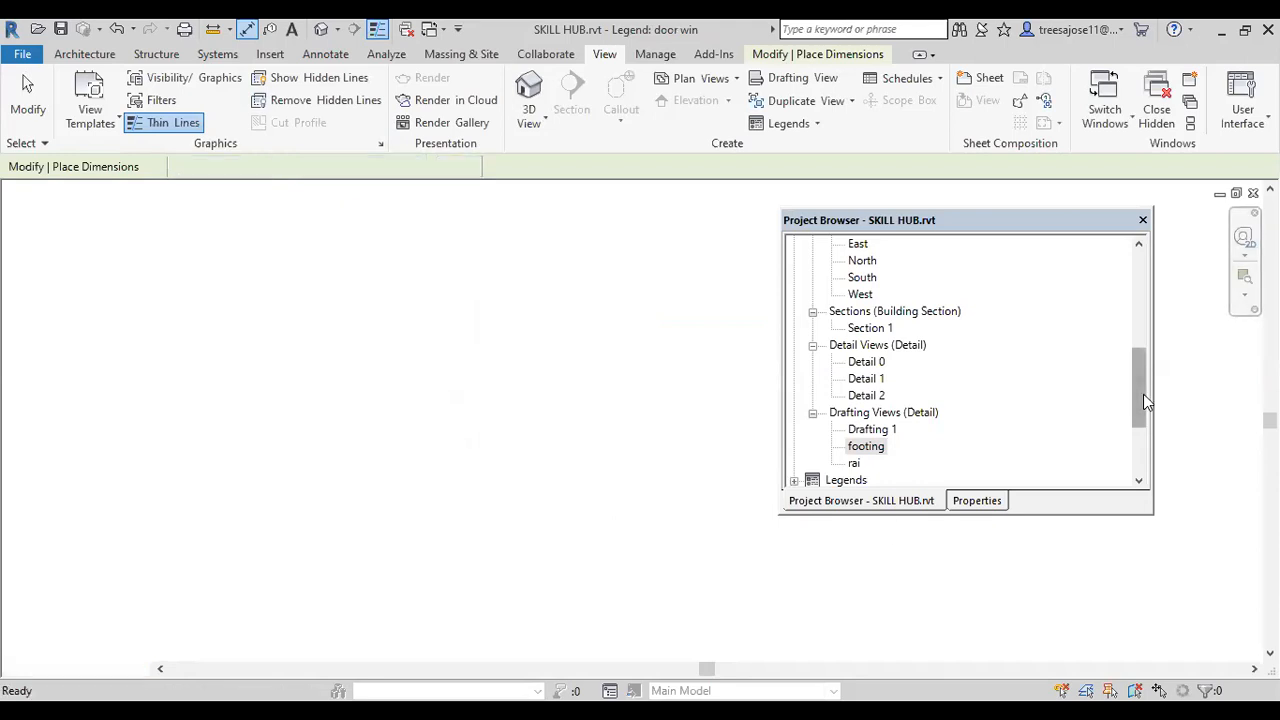
drag(1143, 394, 1136, 422)
click(794, 396)
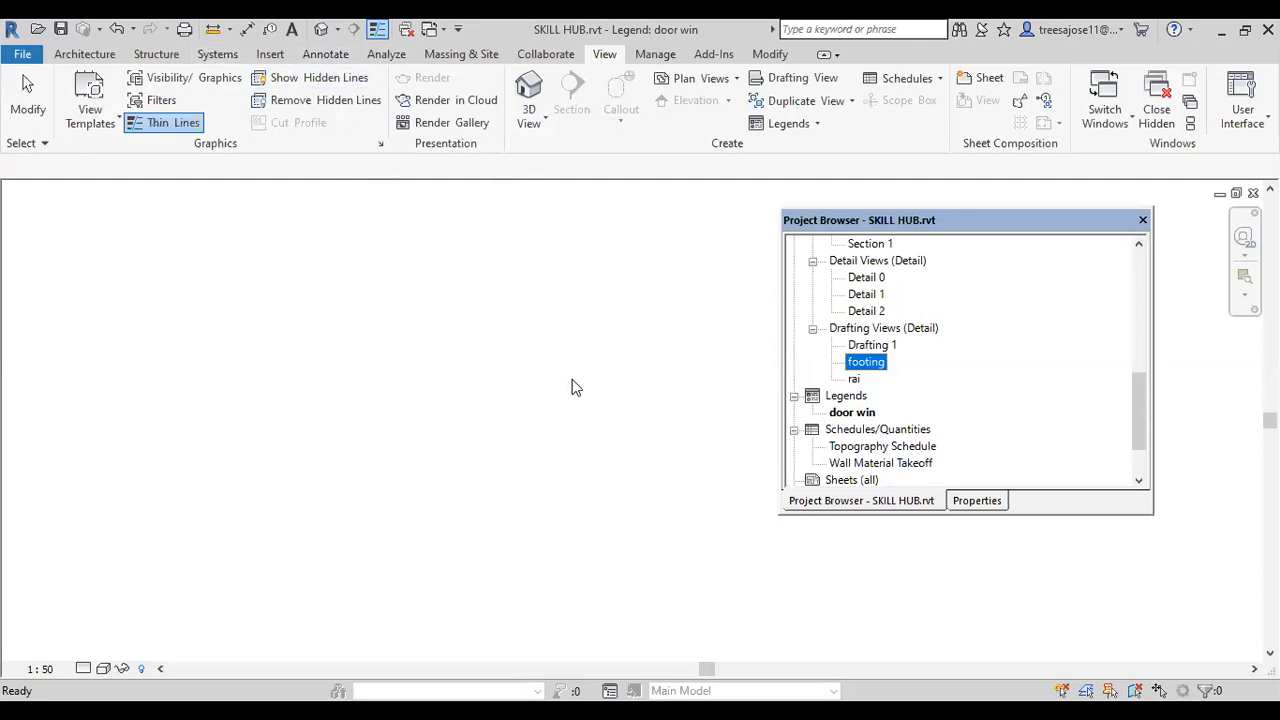
click(325, 54)
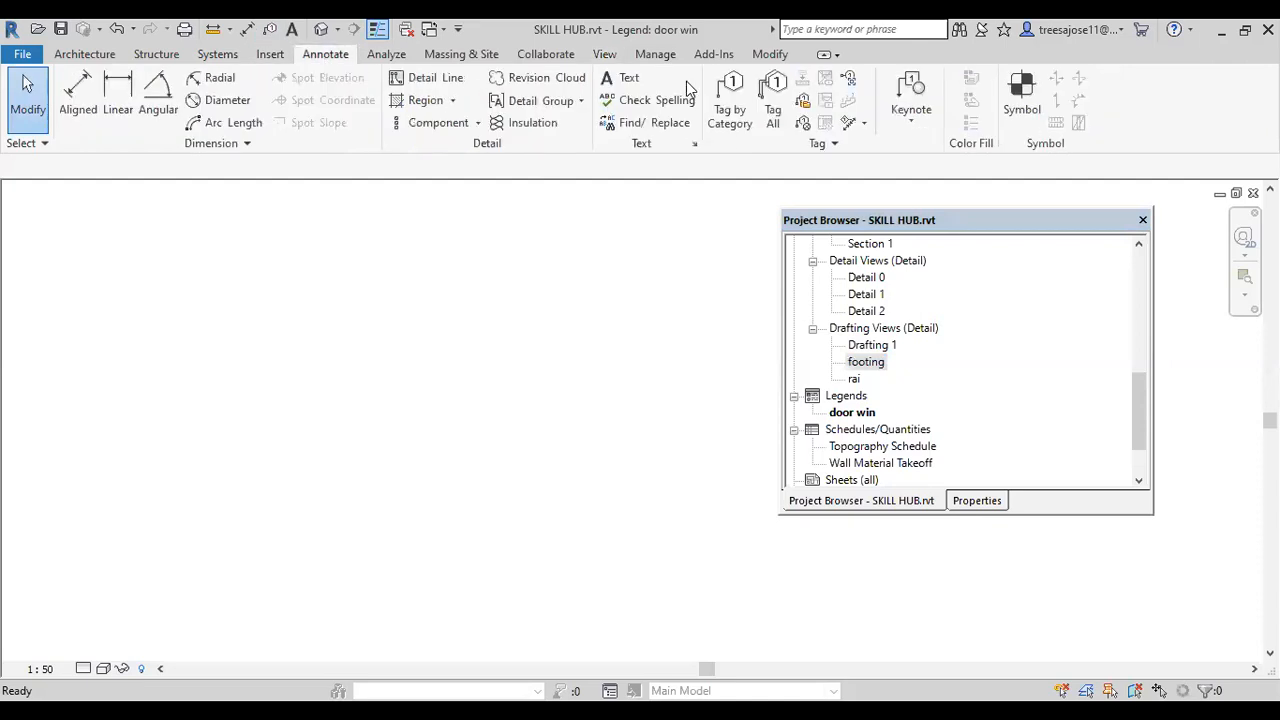
click(478, 123)
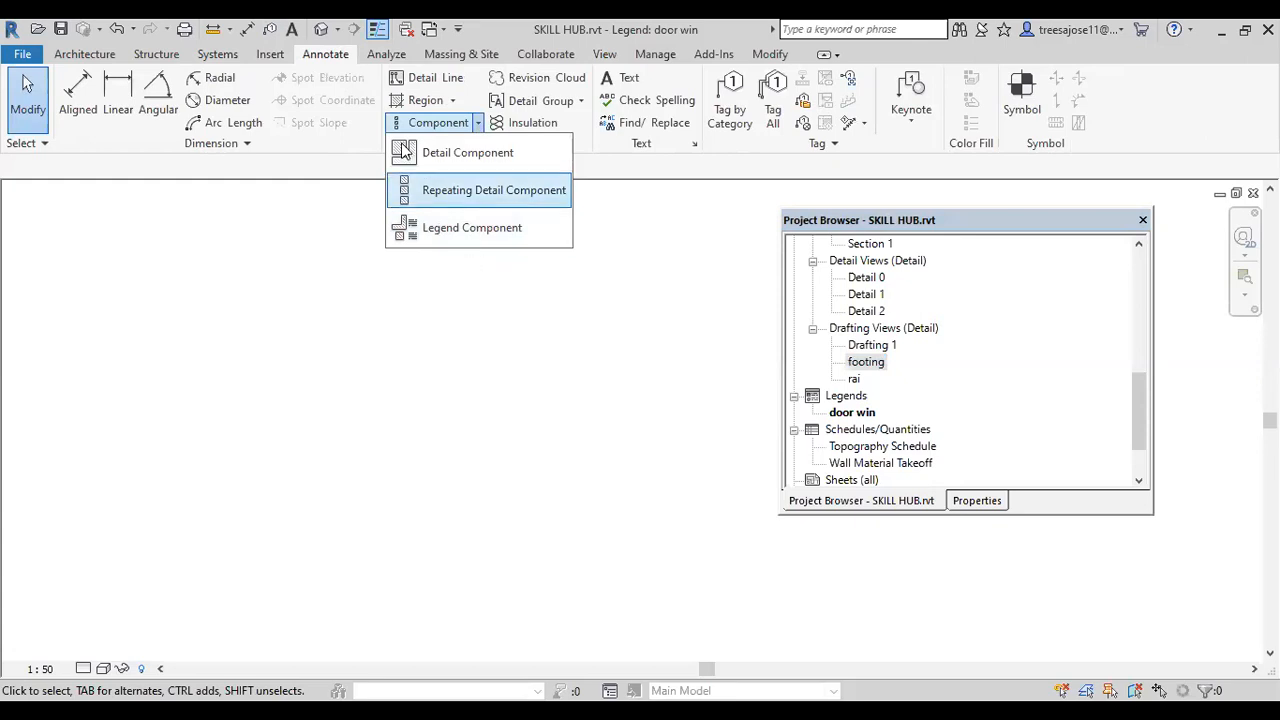
click(477, 228)
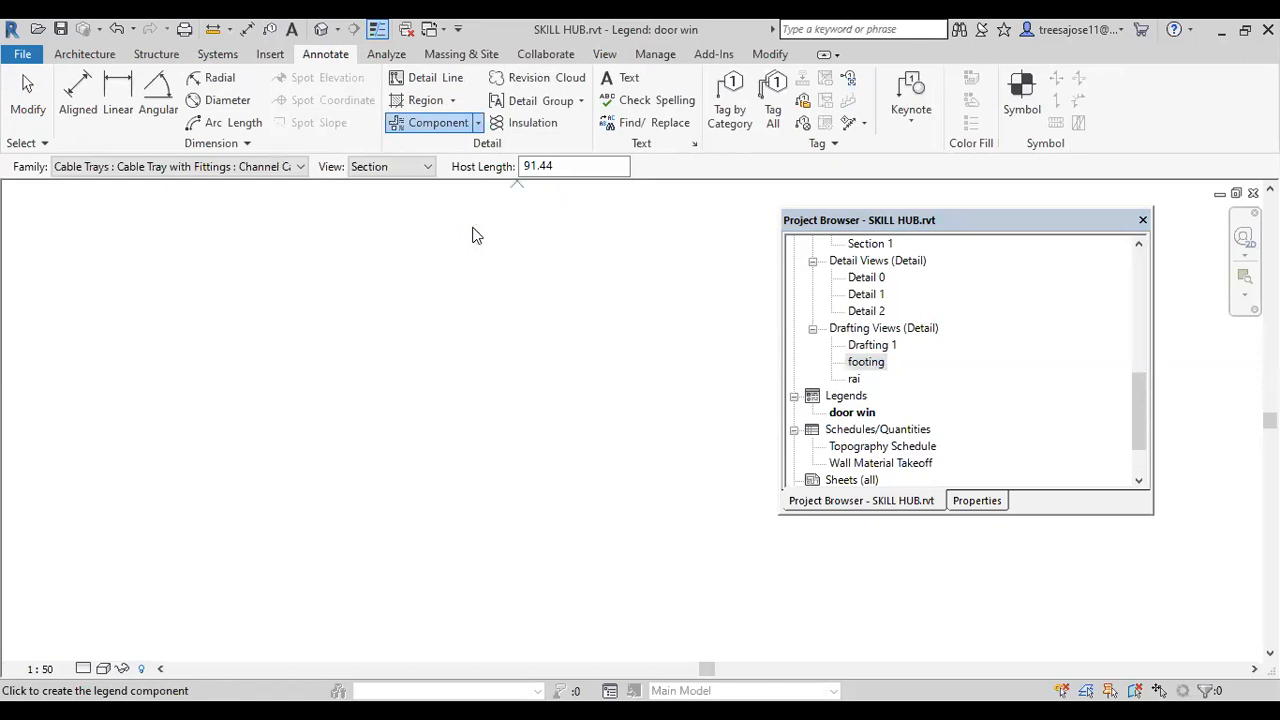
click(299, 166)
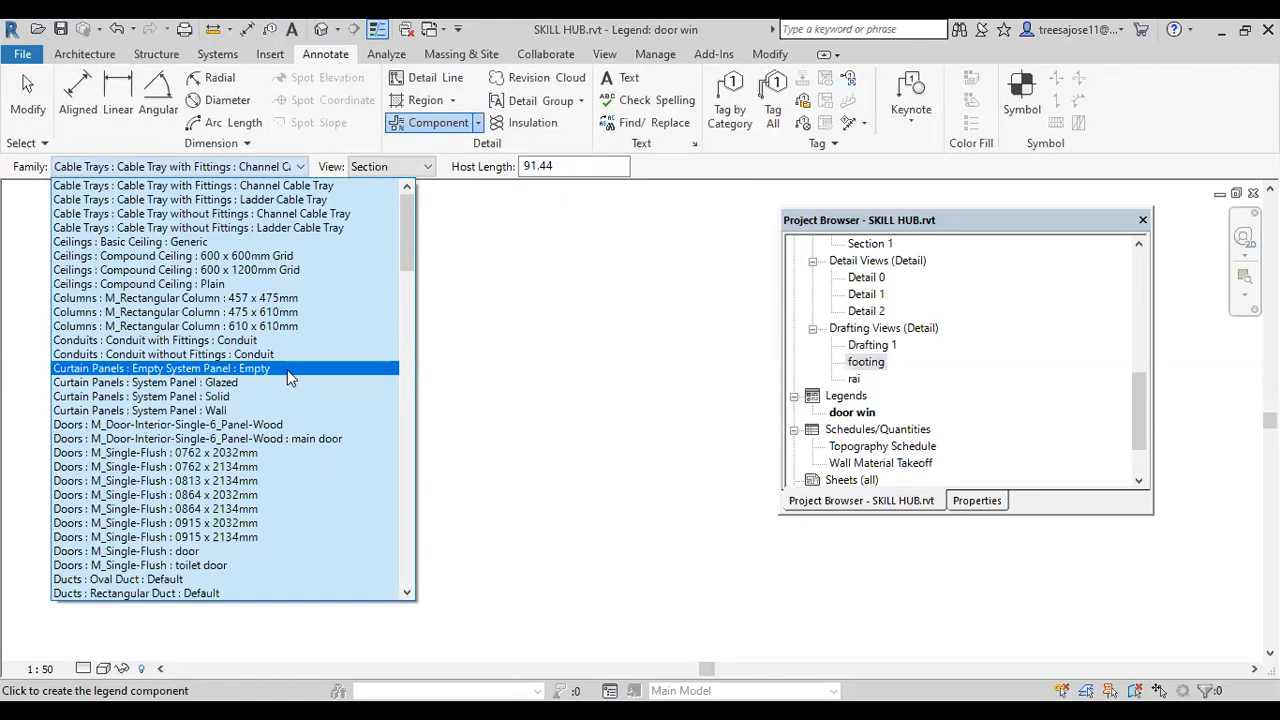
drag(403, 247, 407, 280)
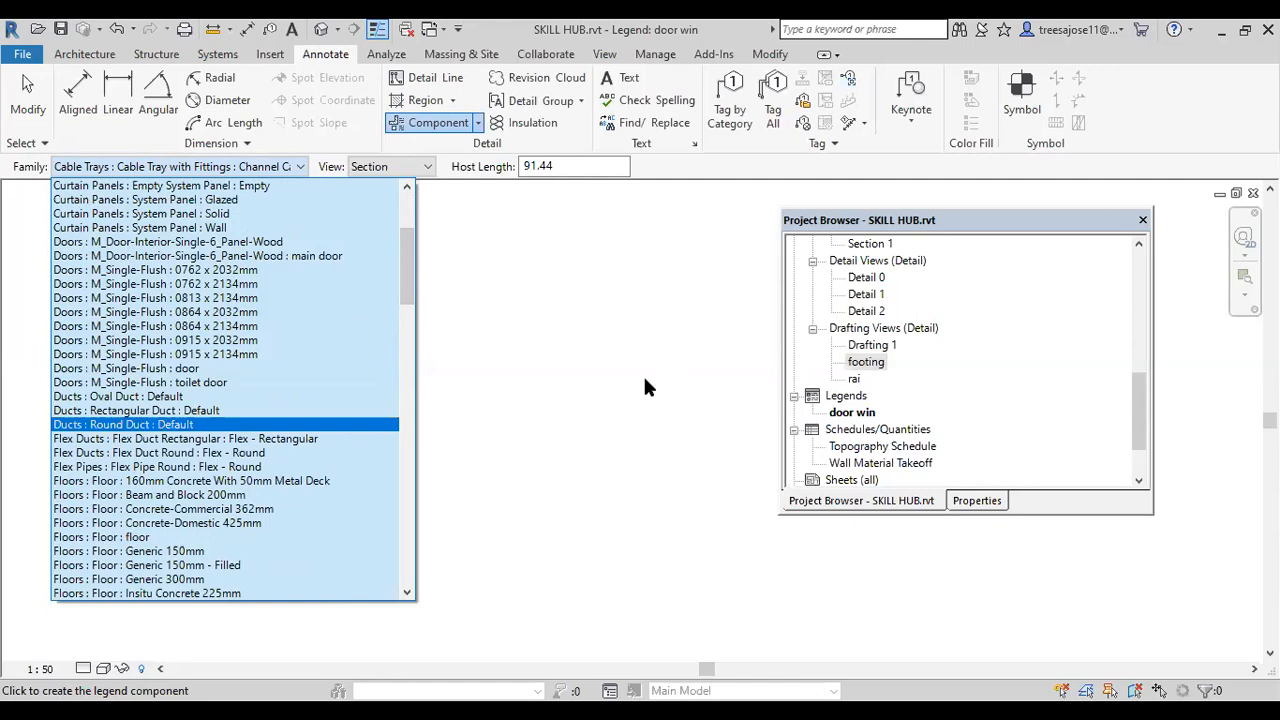
click(903, 512)
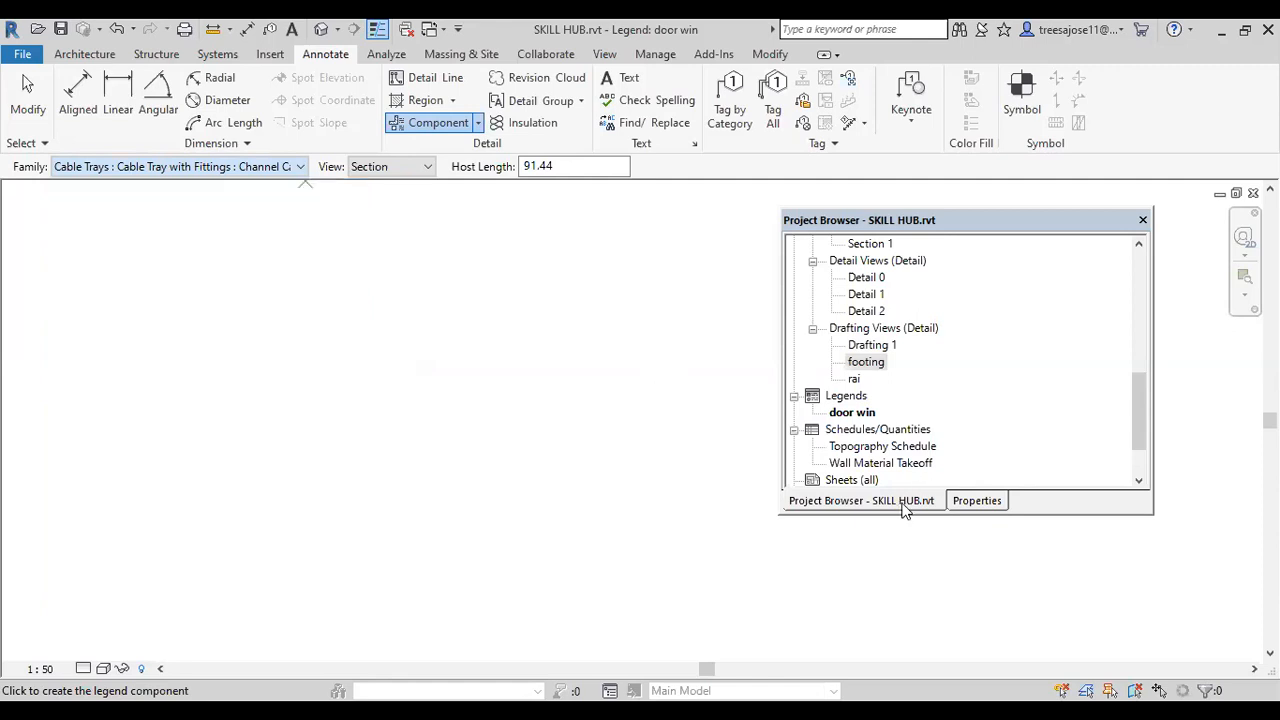
click(977, 500)
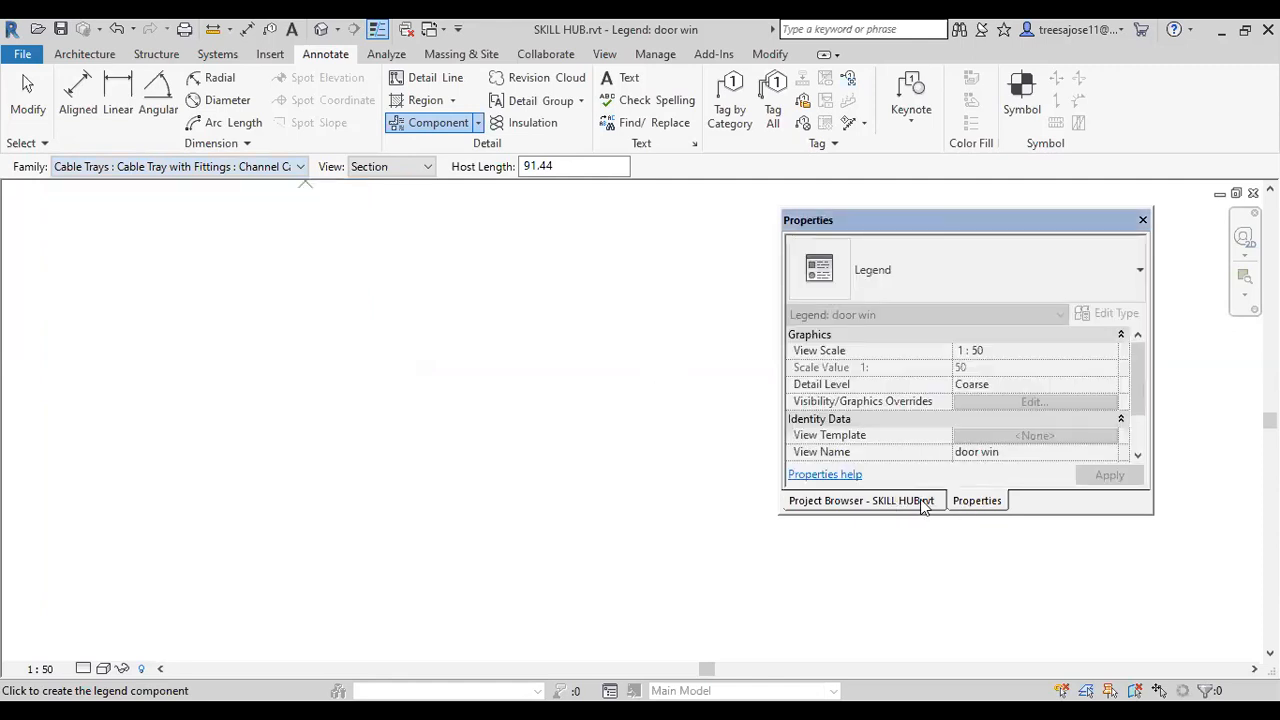
click(889, 501)
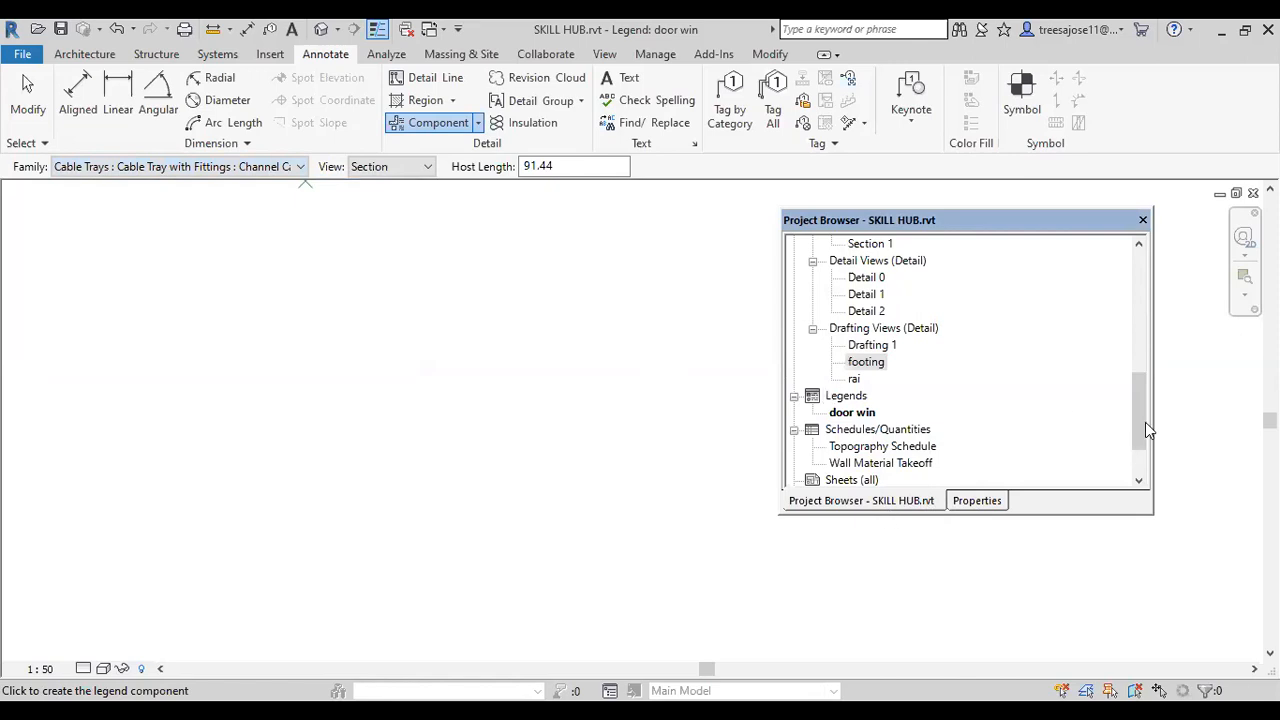
- Open the GF floor plan and examine the types of the entrance door and the adjacent room door in their properties
drag(1143, 422, 1136, 280)
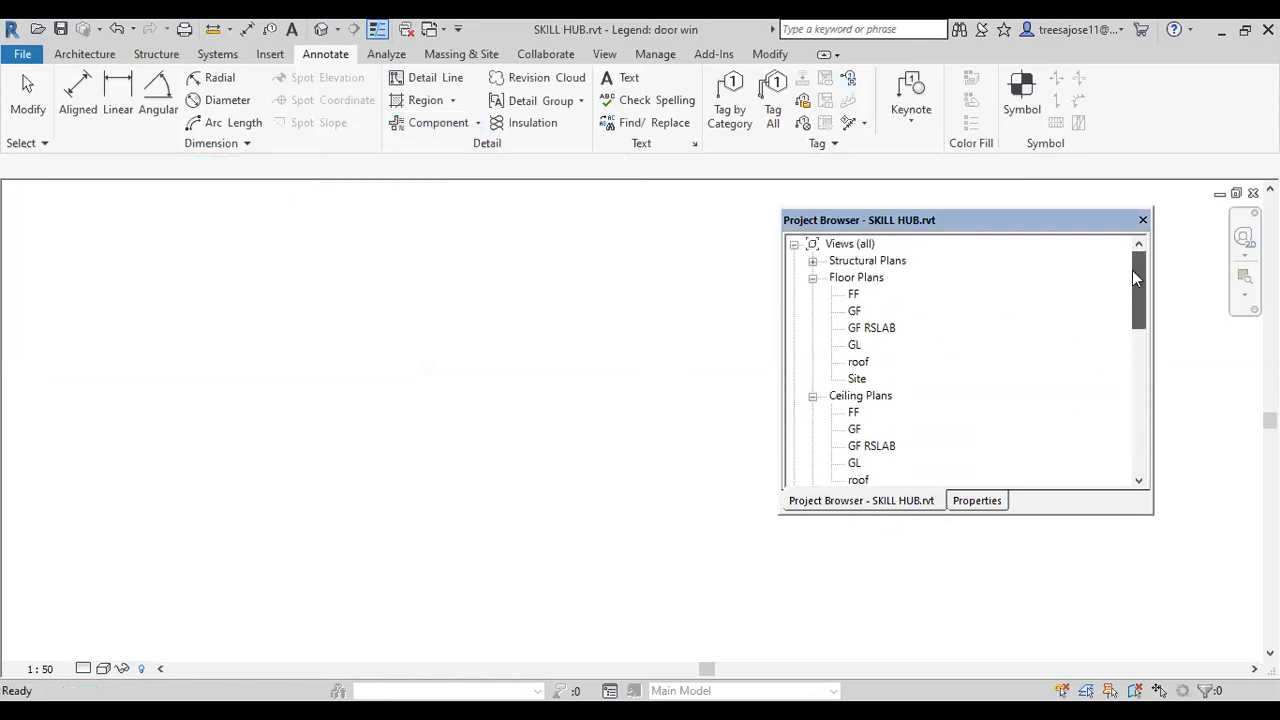
double_click(855, 311)
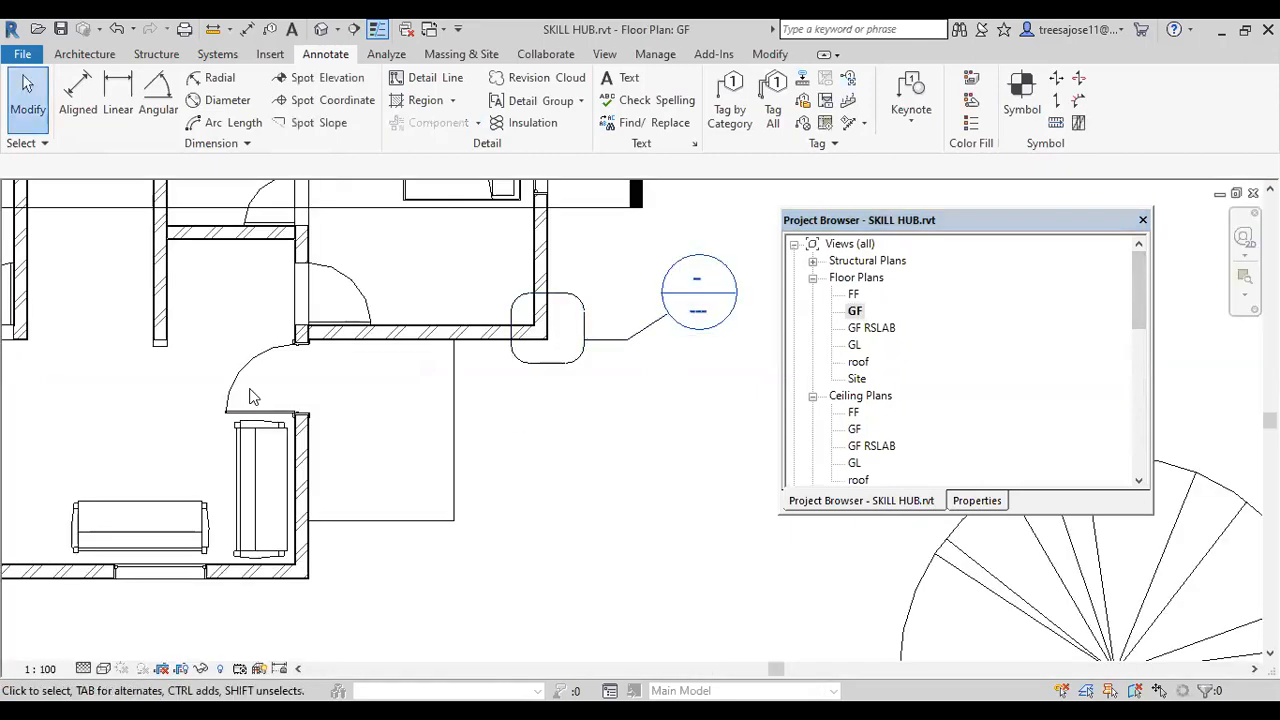
click(256, 395)
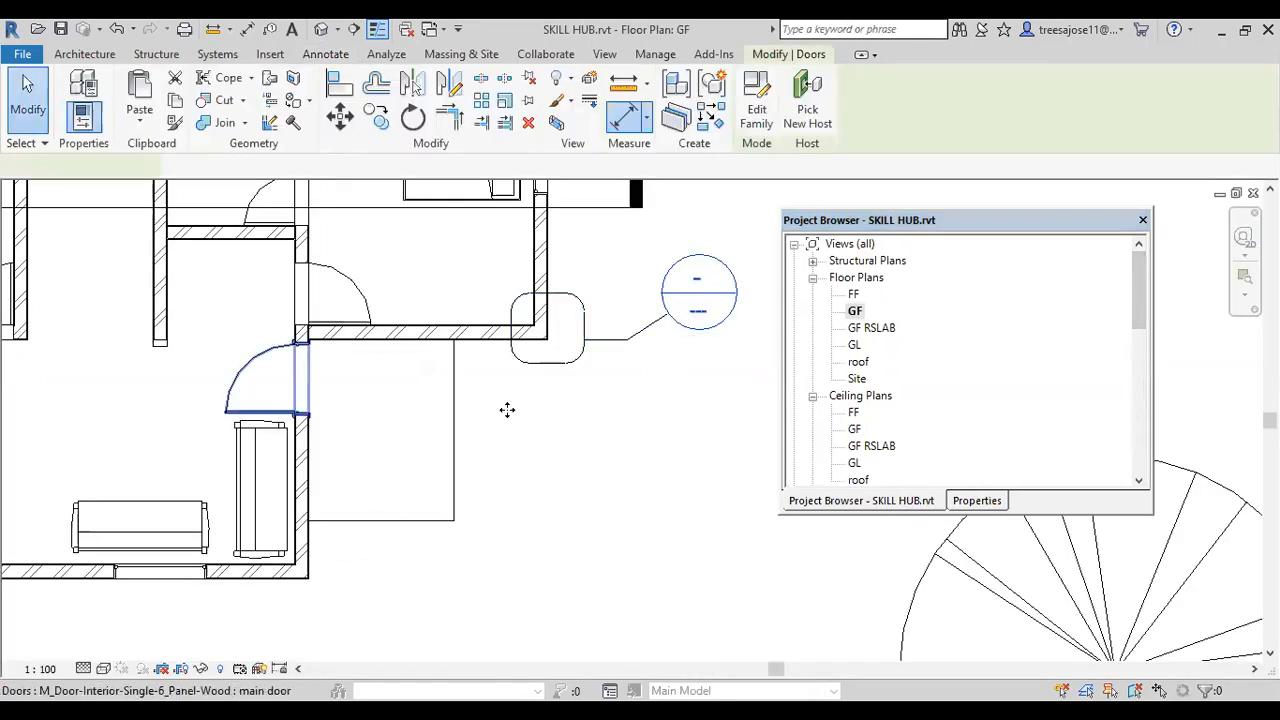
click(970, 502)
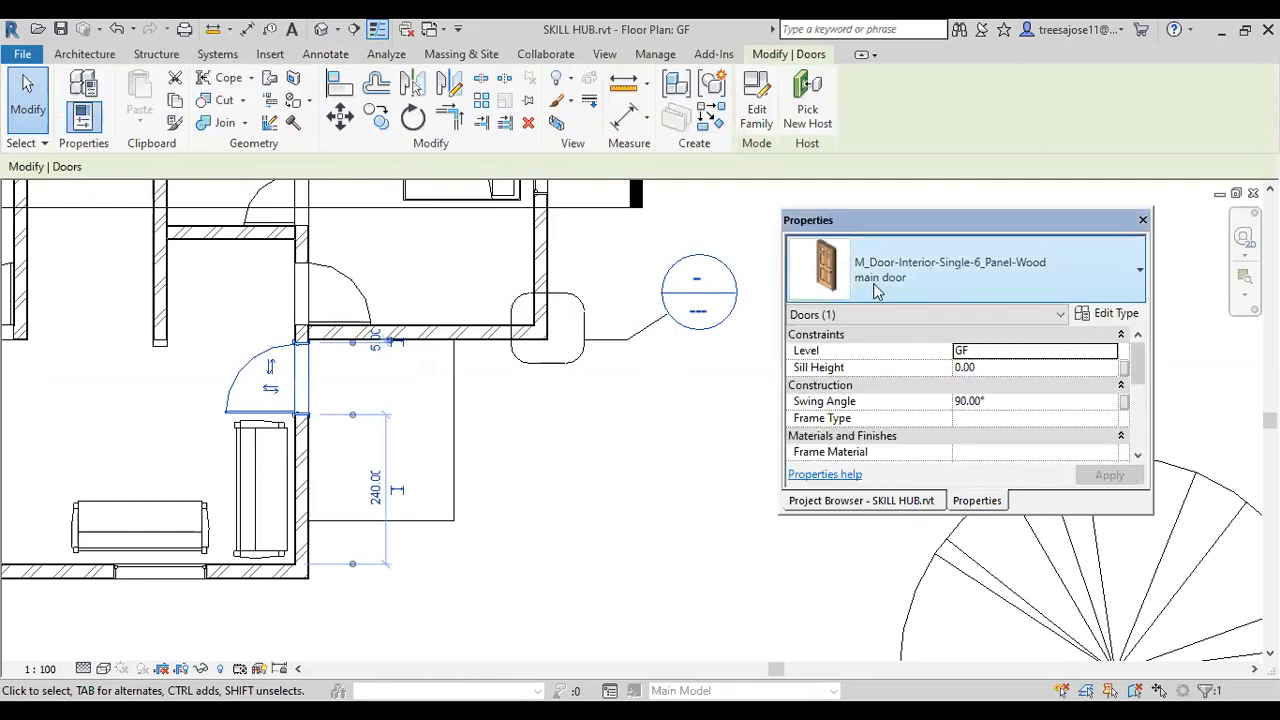
click(606, 531)
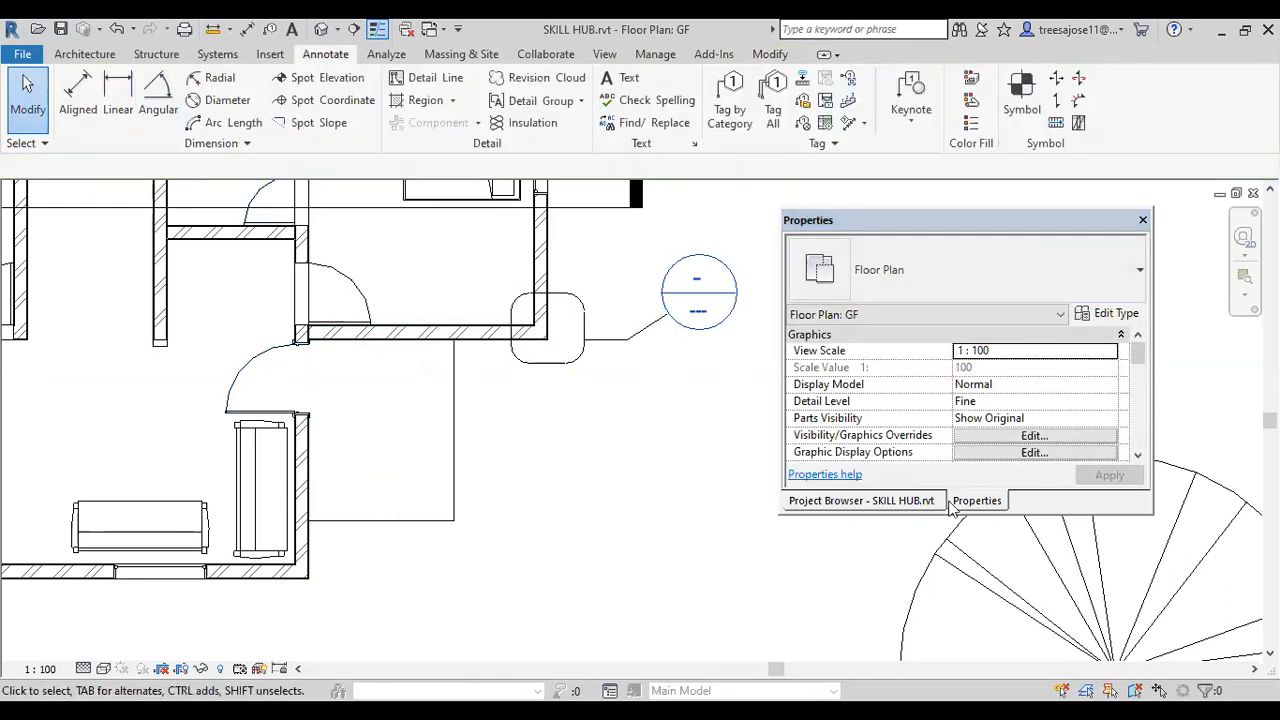
click(872, 503)
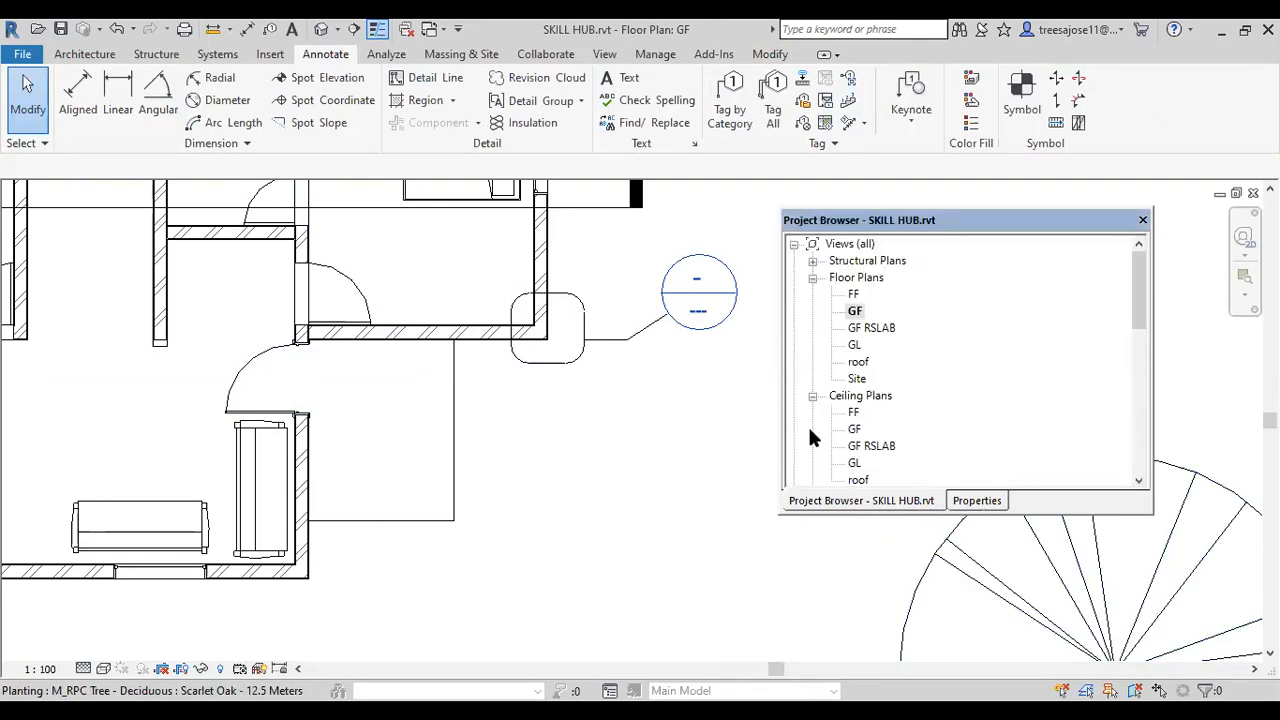
click(356, 289)
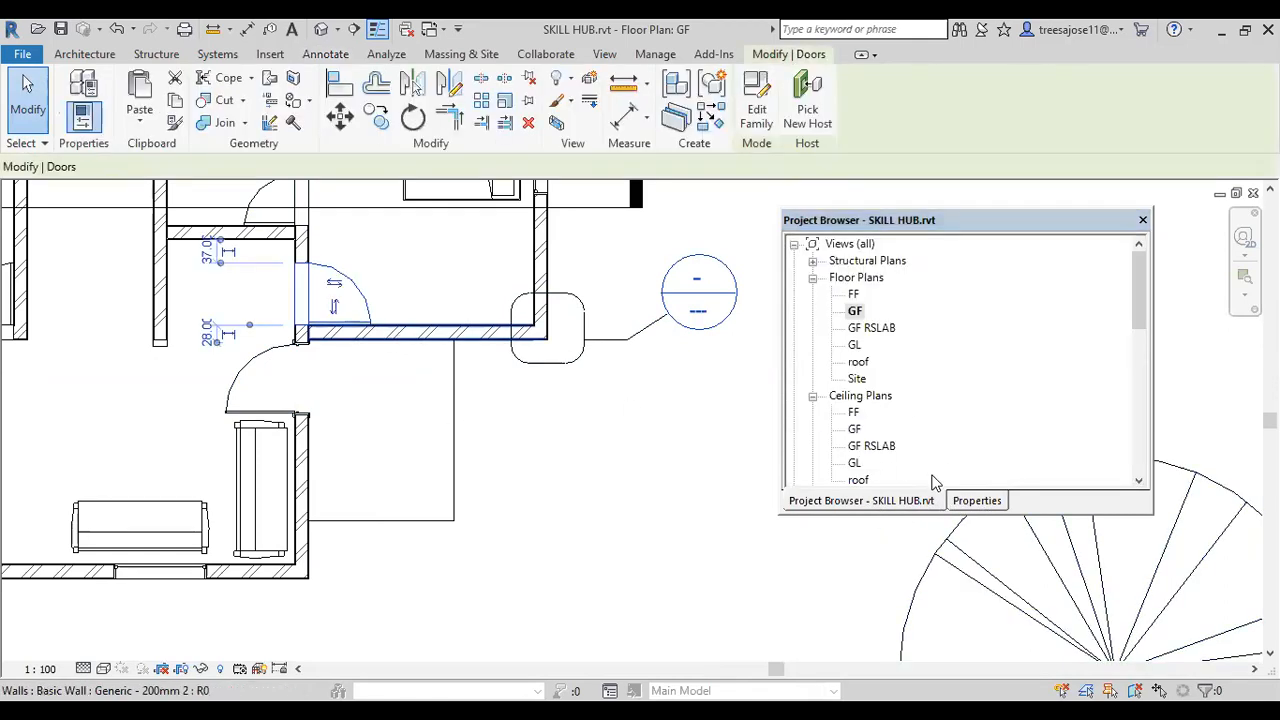
click(972, 502)
click(453, 438)
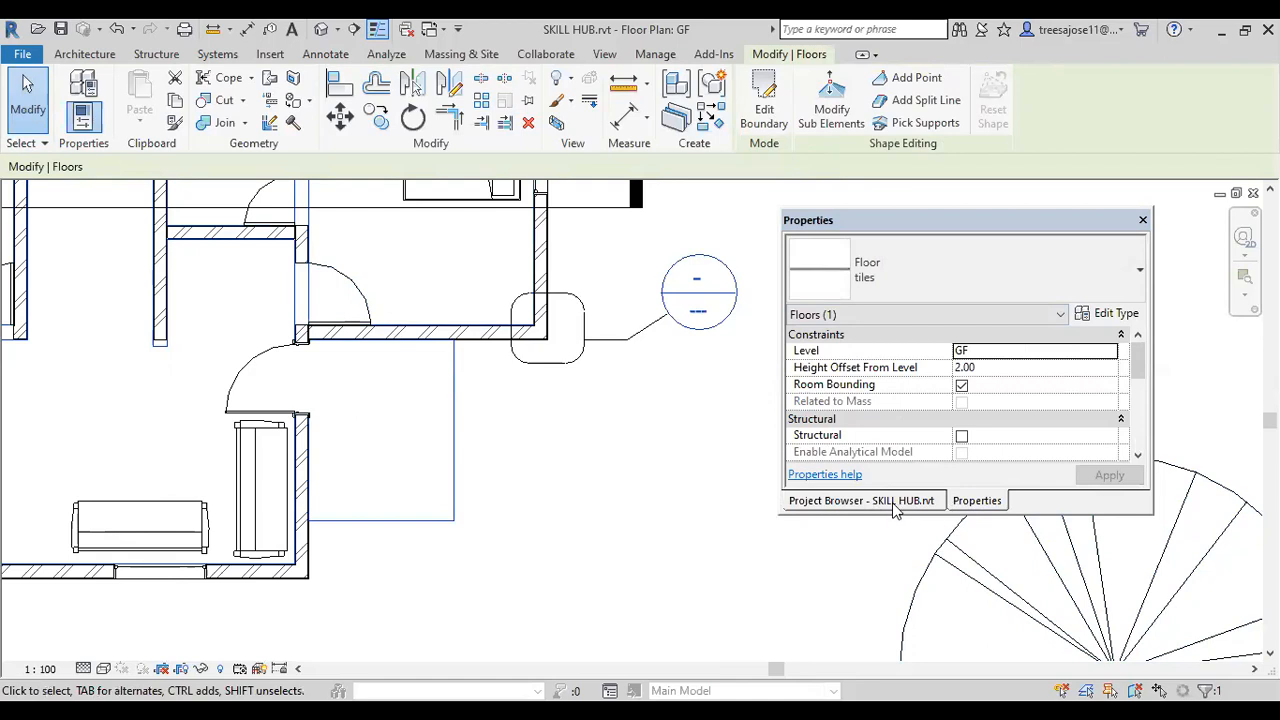
- Reopen the door win legend and place a Floor Plan legend component of the M_Door-Interior-Single-6_Panel-Wood : main door type
drag(1141, 279, 1130, 432)
double_click(848, 379)
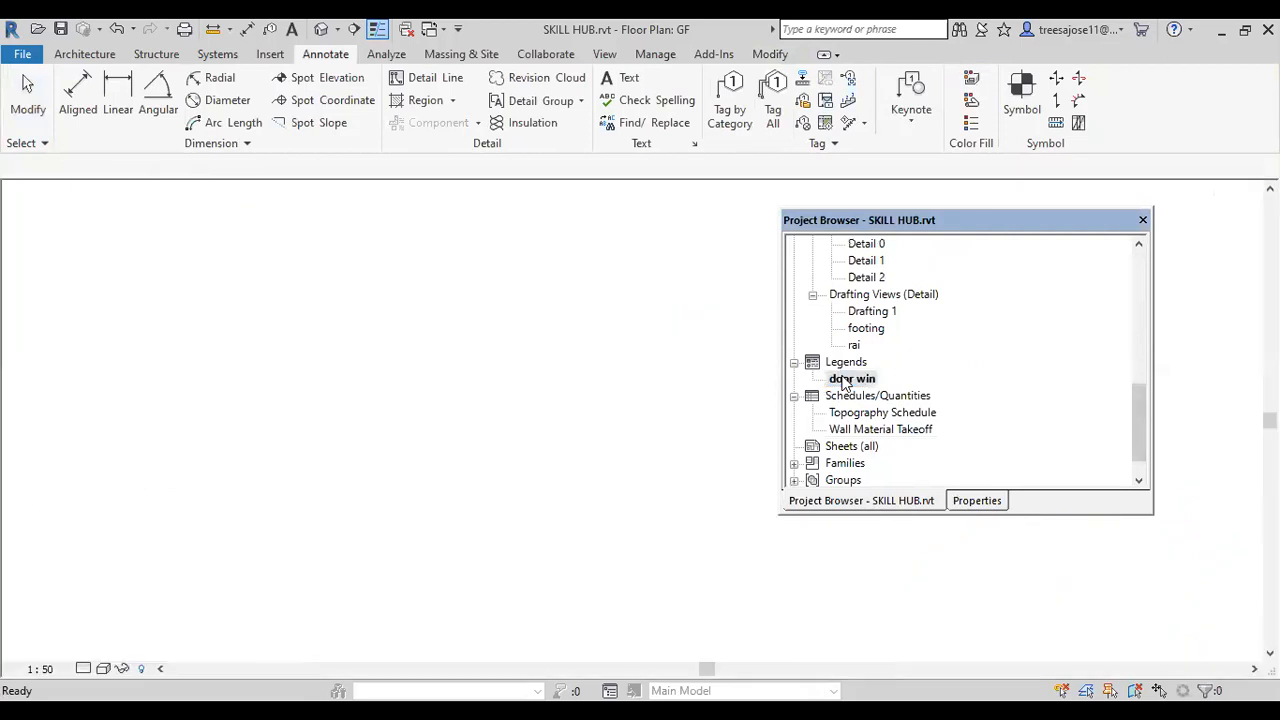
click(327, 58)
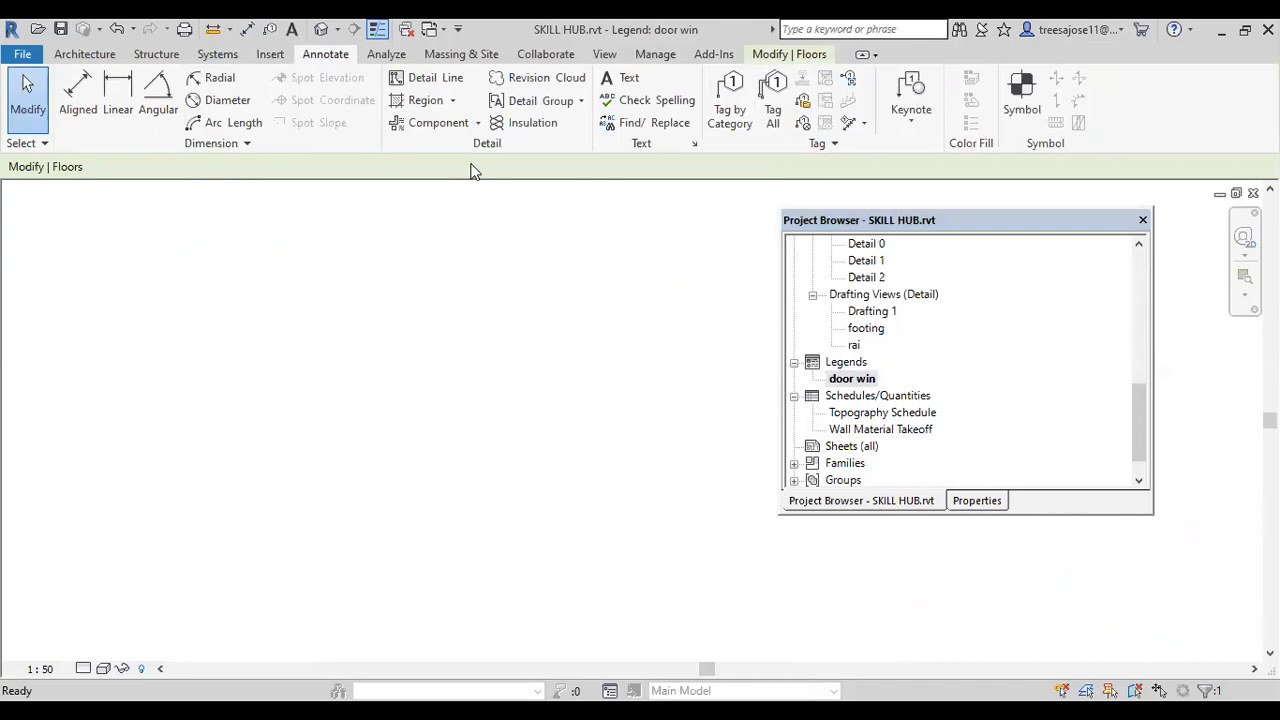
click(479, 122)
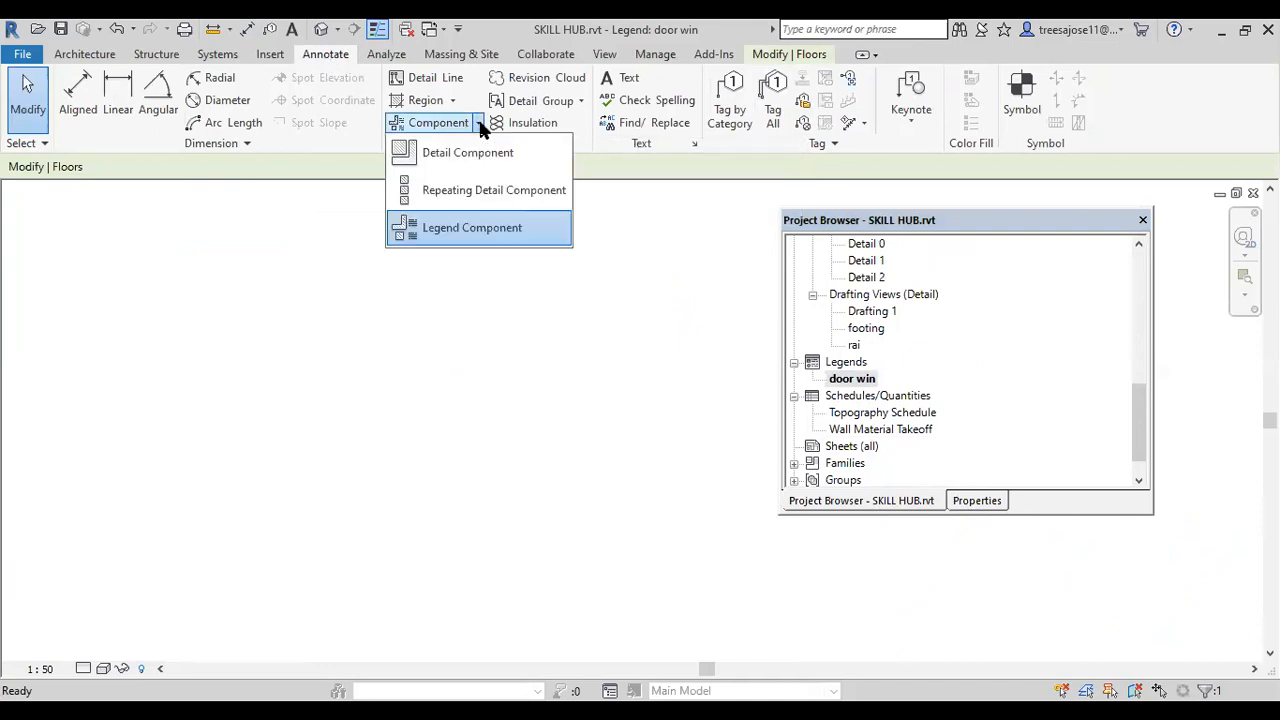
click(500, 228)
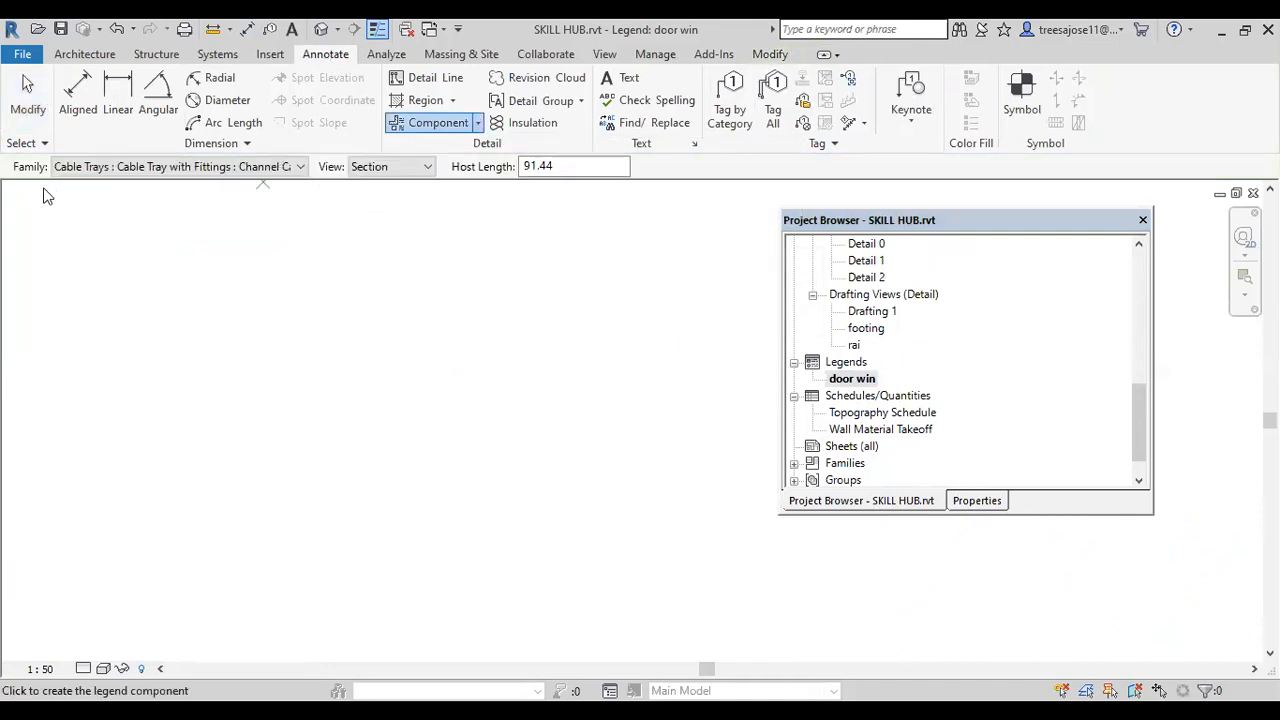
click(299, 166)
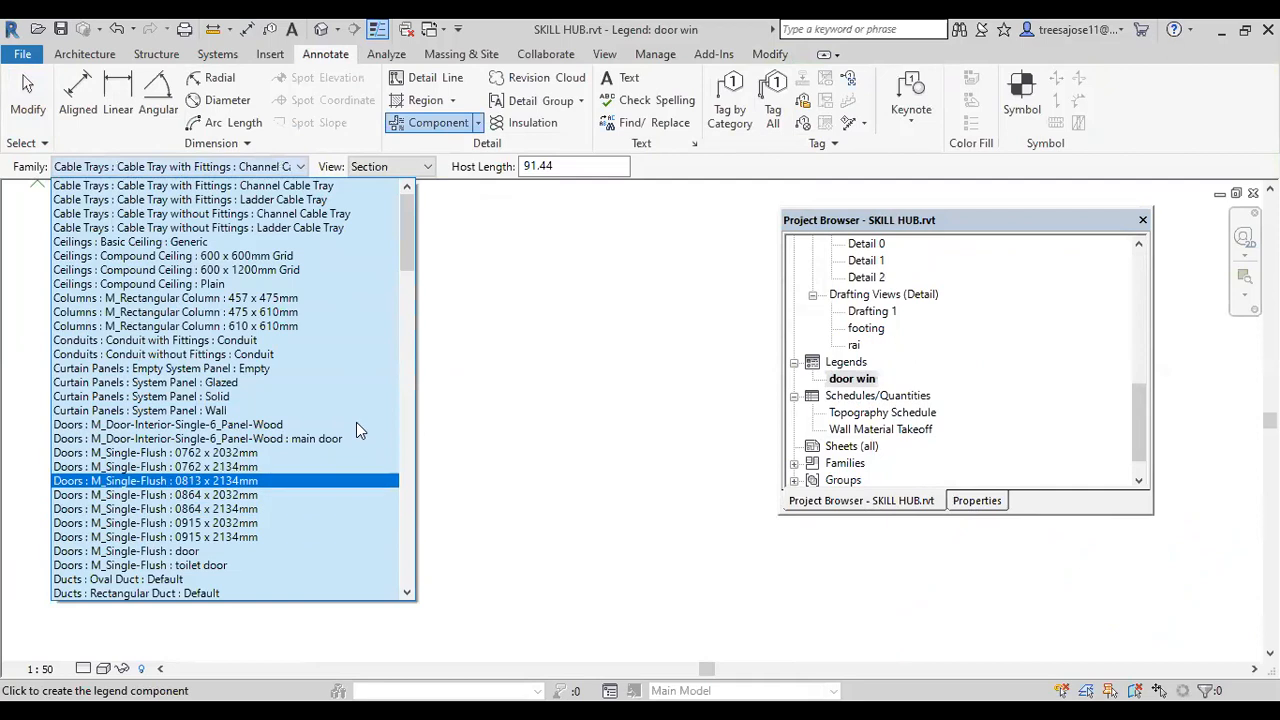
drag(405, 240, 405, 249)
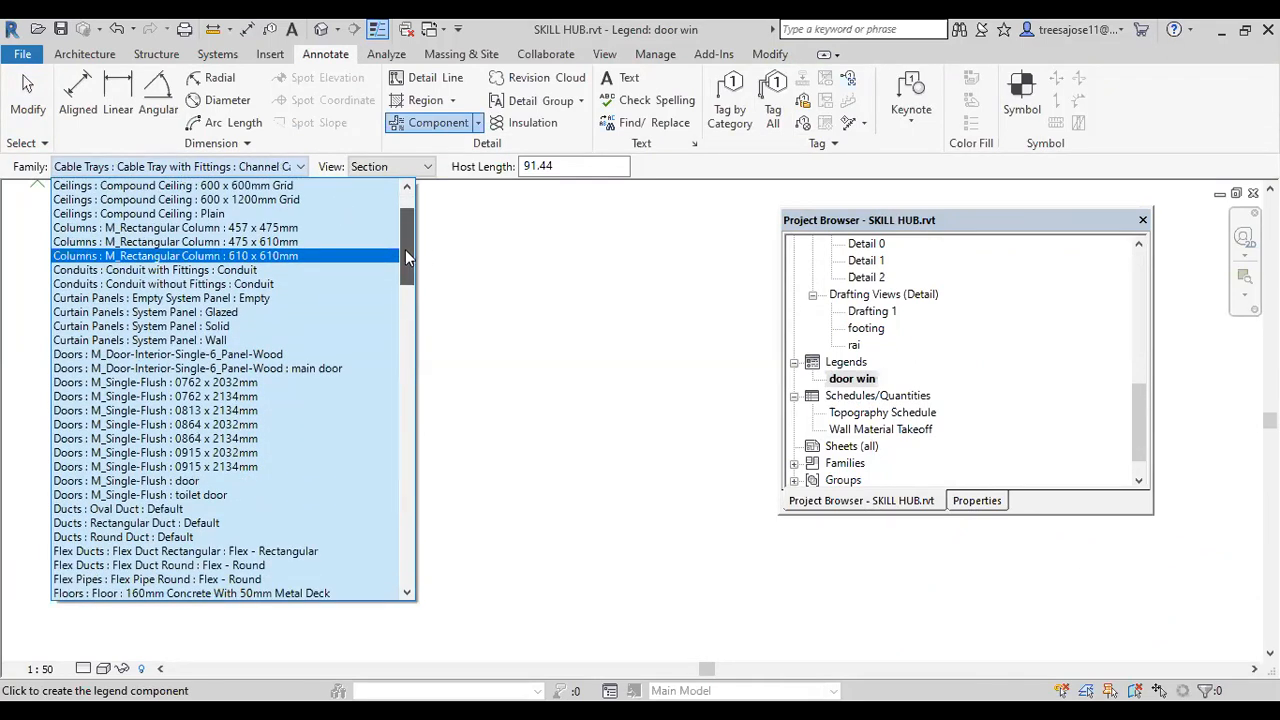
click(272, 368)
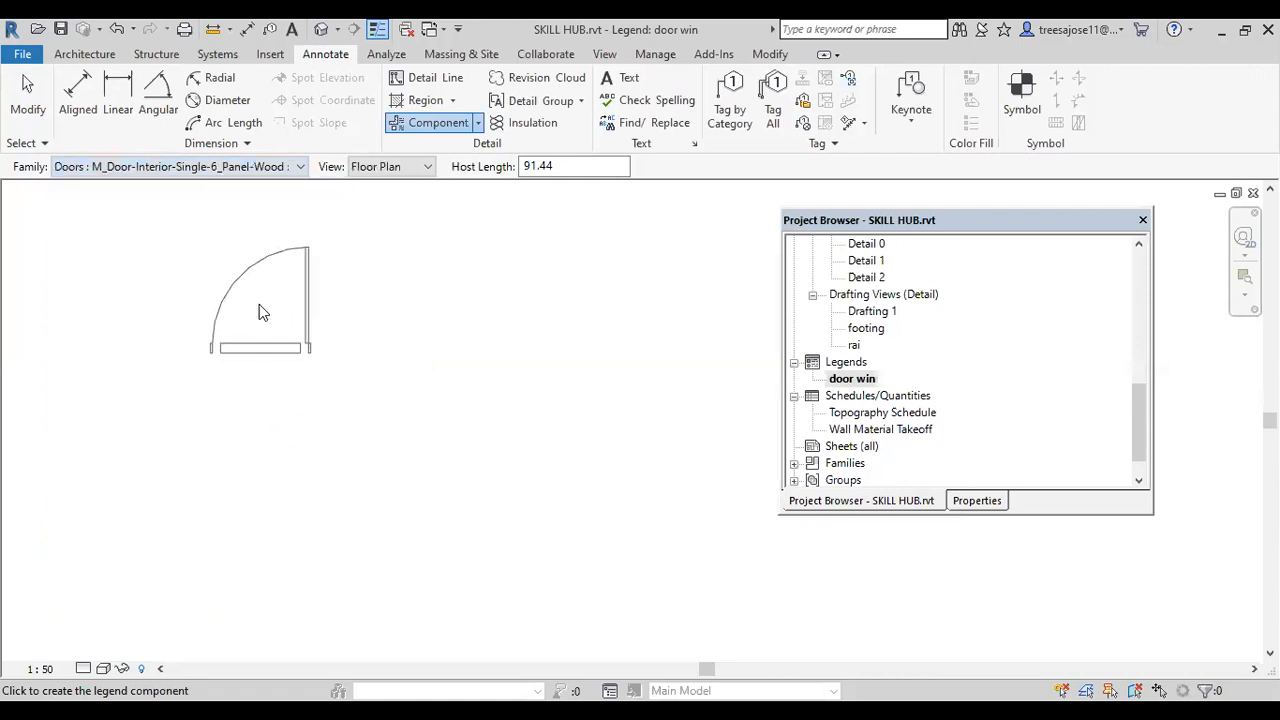
click(228, 323)
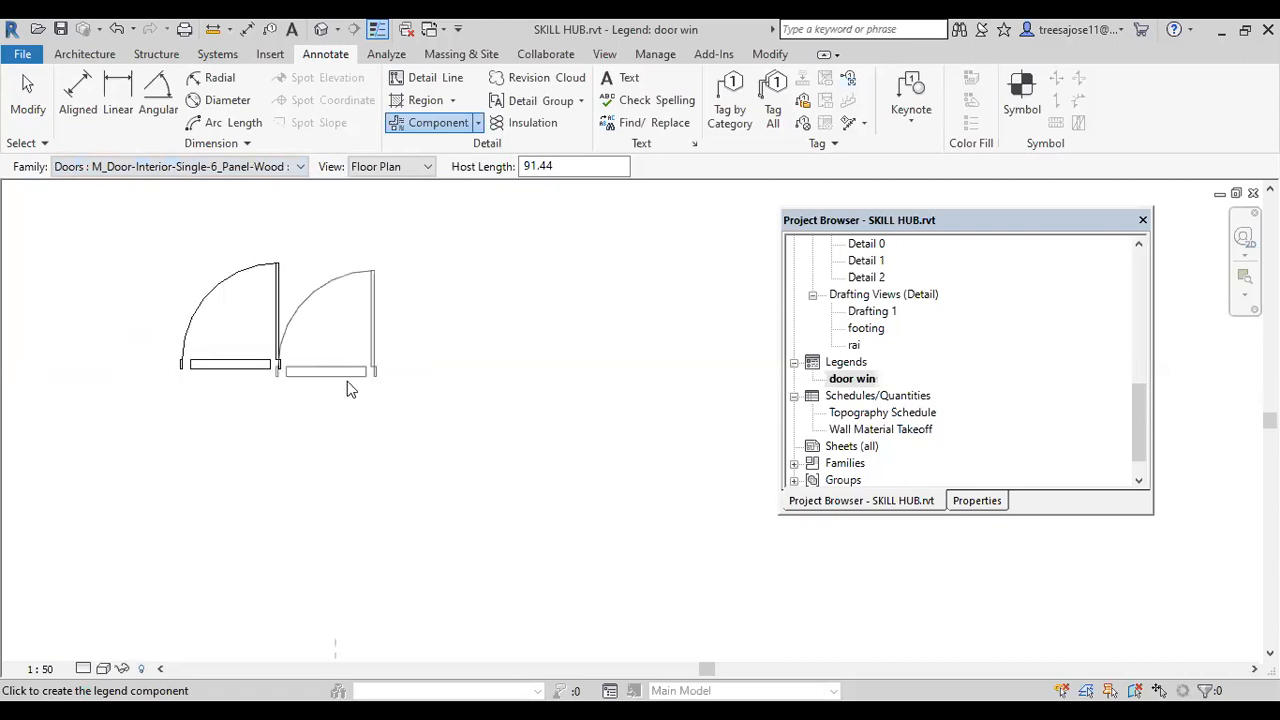
- Add the main door's front elevation as a legend component beside its plan symbol
click(429, 167)
click(385, 197)
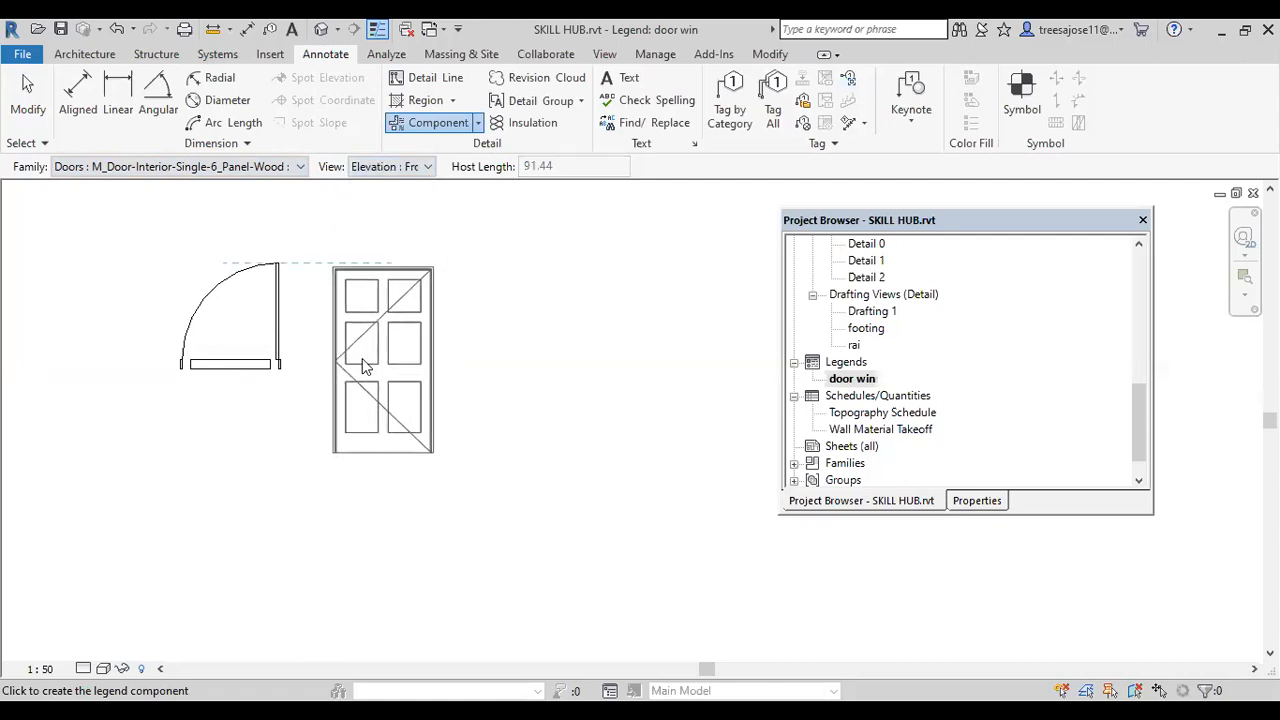
- Place front elevation legend components of the M_Door-Interior-Single-6_Panel-Wood door beside its plan and the M_Single-Flush : door type below it
click(396, 365)
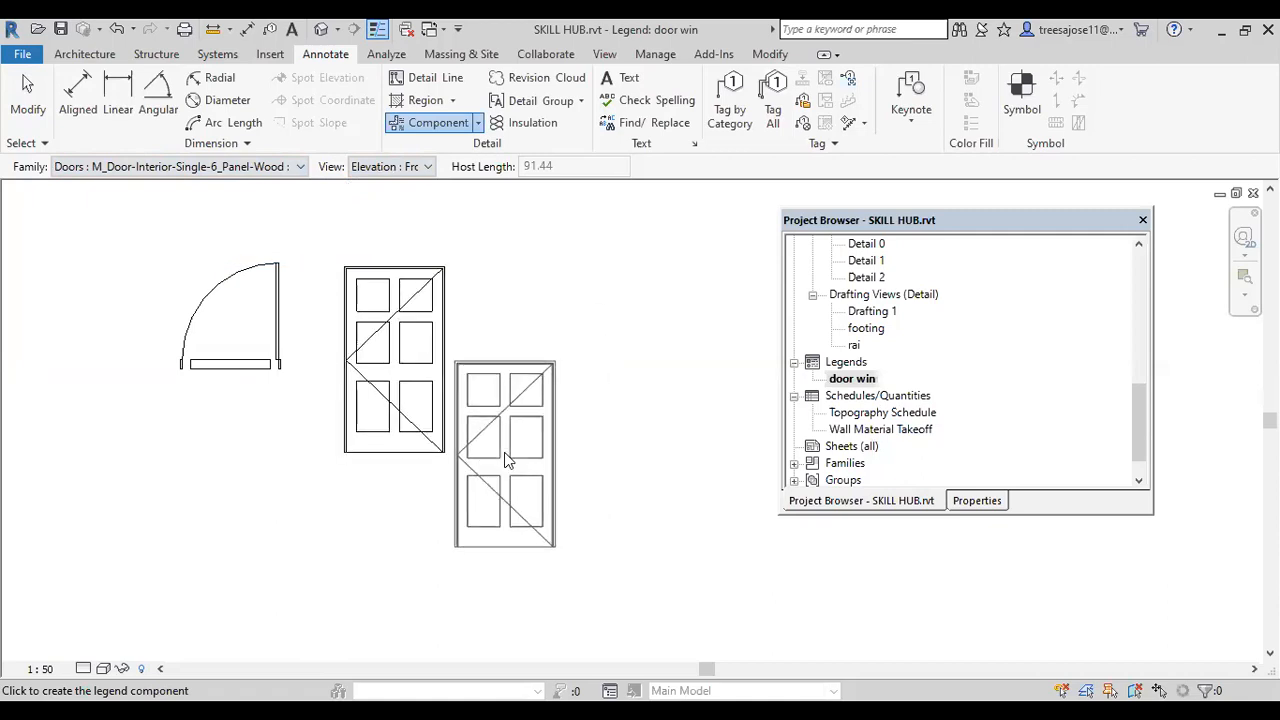
click(299, 166)
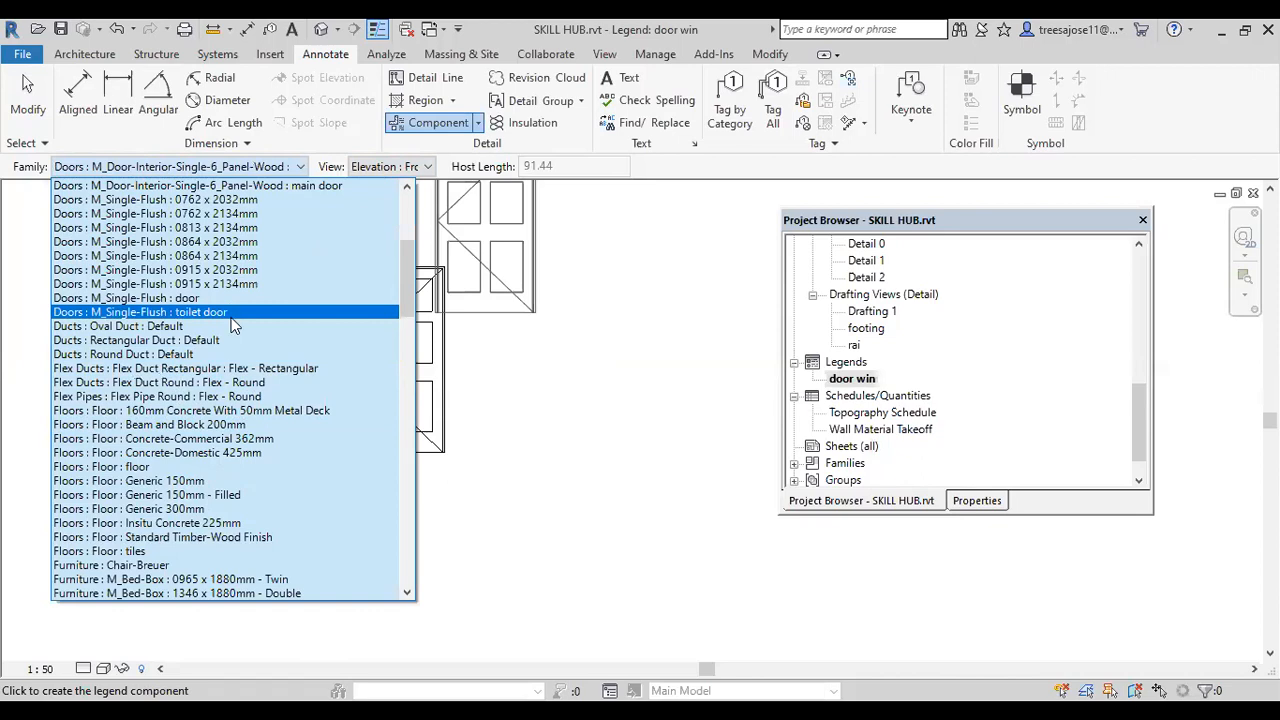
click(190, 300)
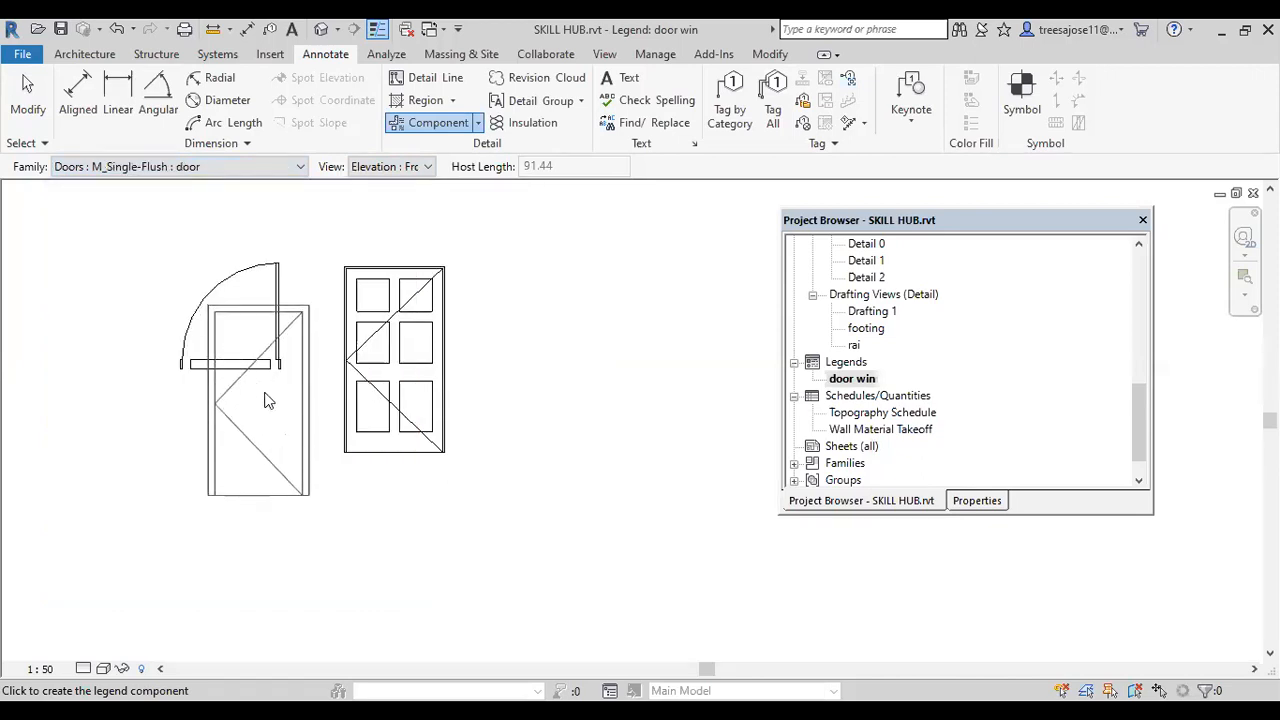
scroll(390, 485, down, 2)
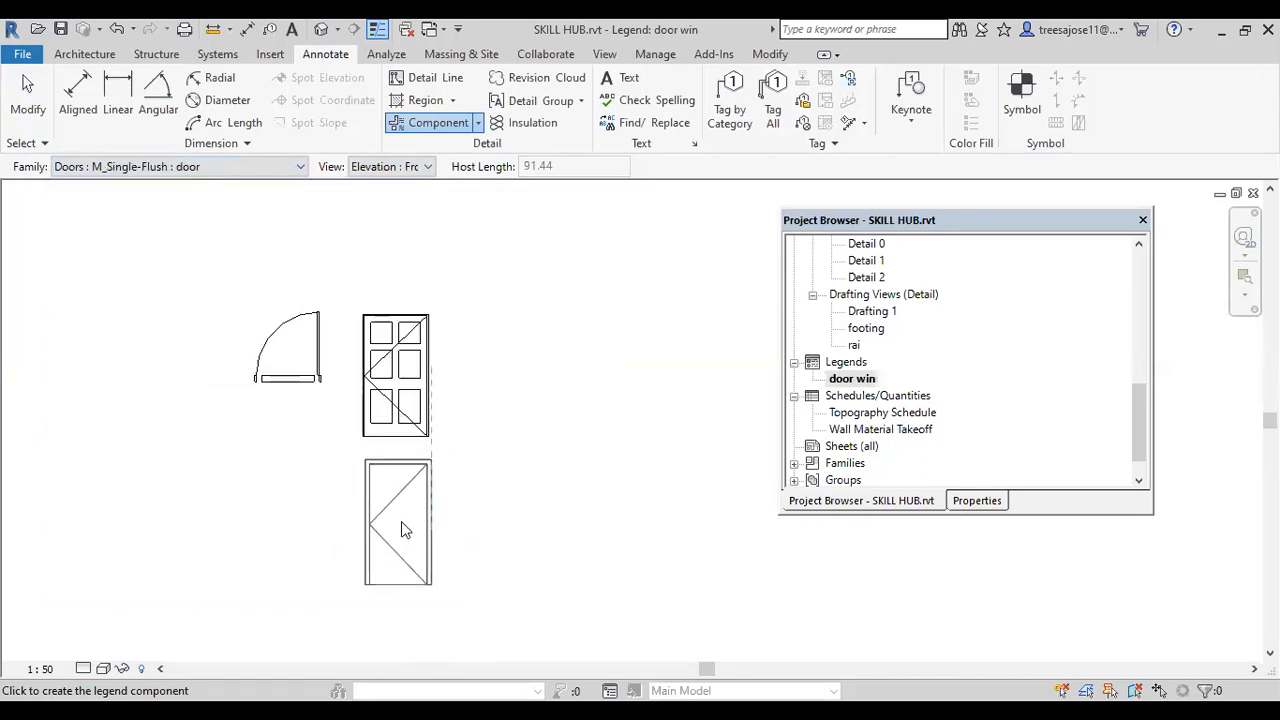
click(403, 525)
- Place the Floor Plan view of the M_Single-Flush door beside its elevation and end the component placement
click(383, 168)
click(375, 181)
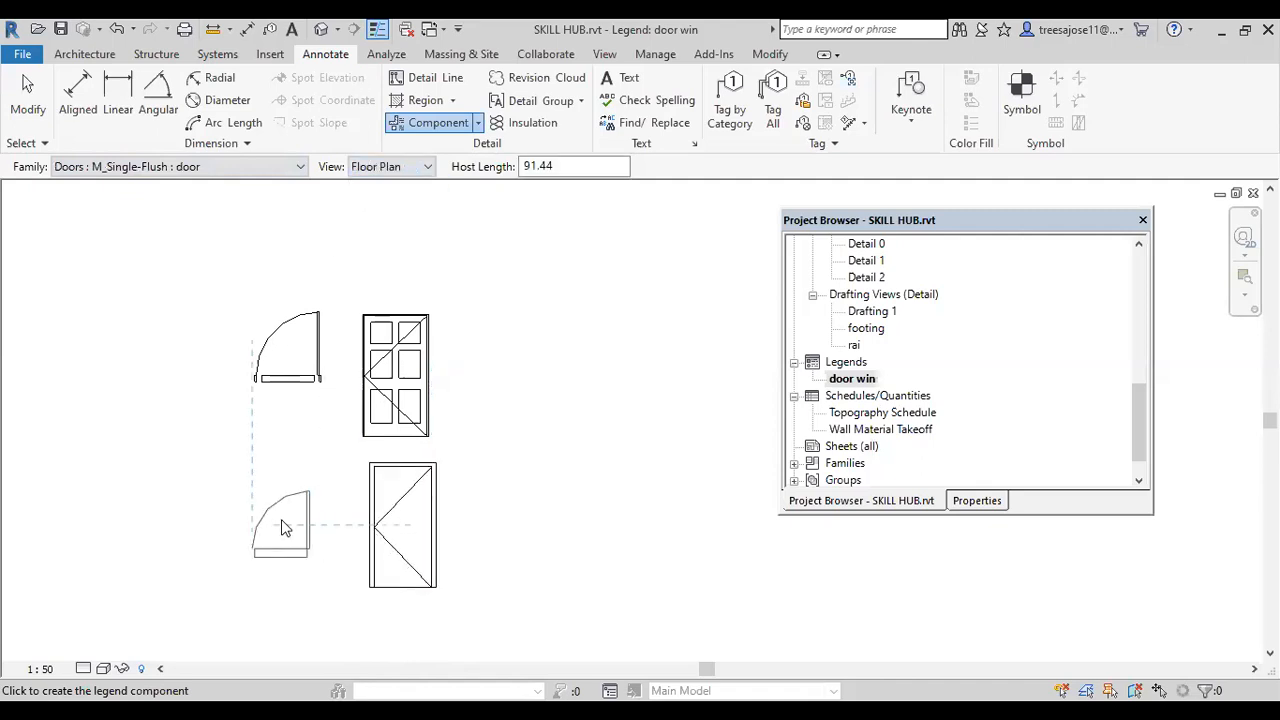
click(282, 520)
right_click(530, 393)
click(568, 398)
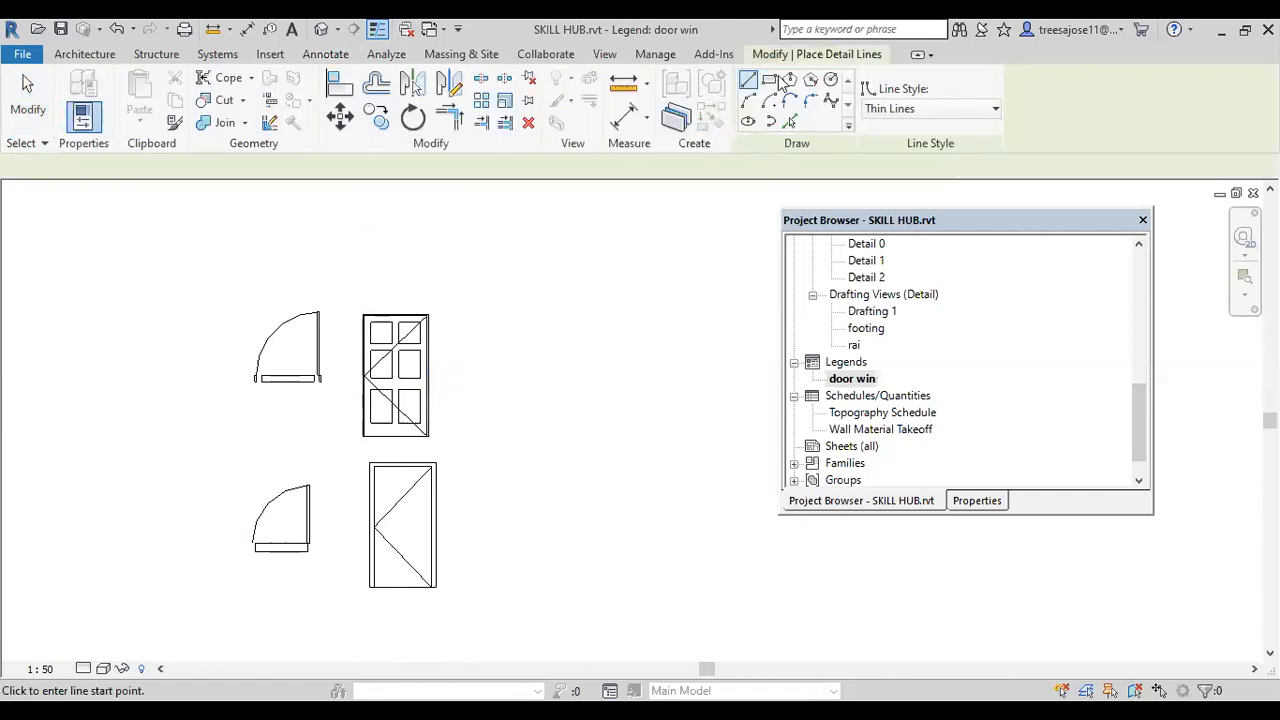
- Draw a rectangular detail-line frame about 620 by 770 around the four door symbols
click(769, 80)
scroll(240, 268, down, 1)
click(202, 258)
click(471, 593)
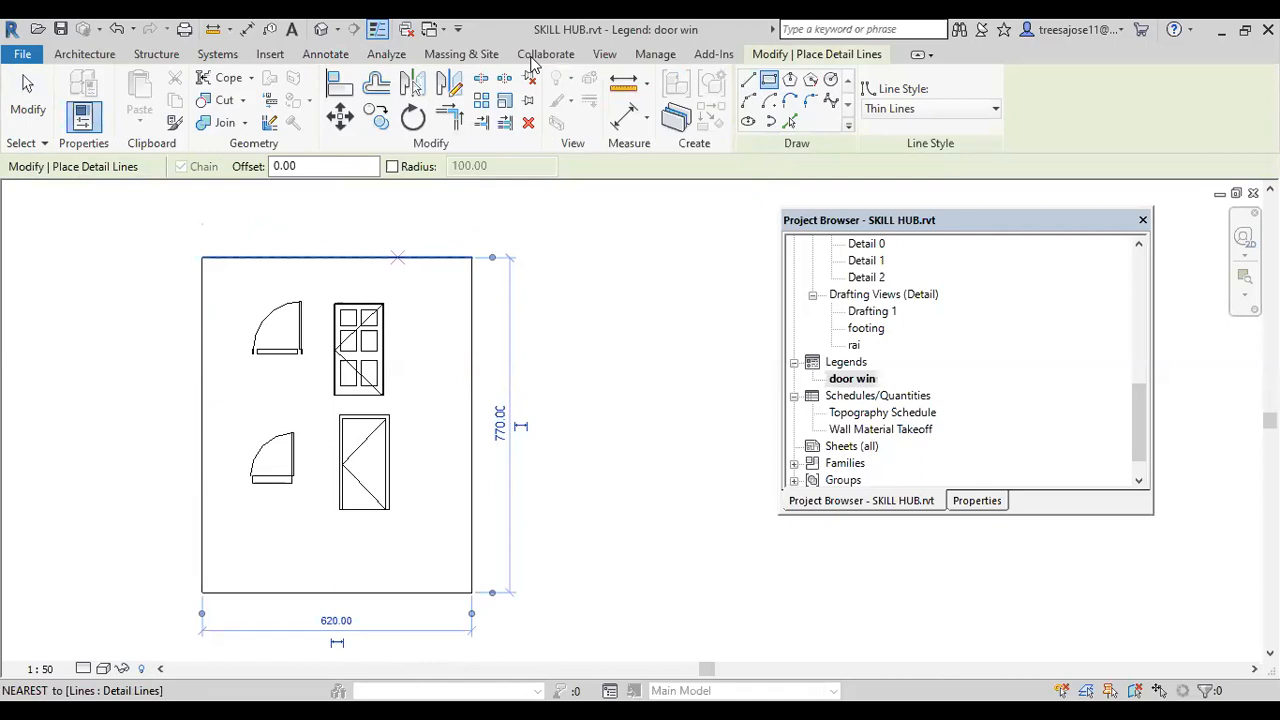
- Divide the frame with a full-height detail line between plans and elevations and a full-width line between the two door rows
click(748, 80)
click(320, 258)
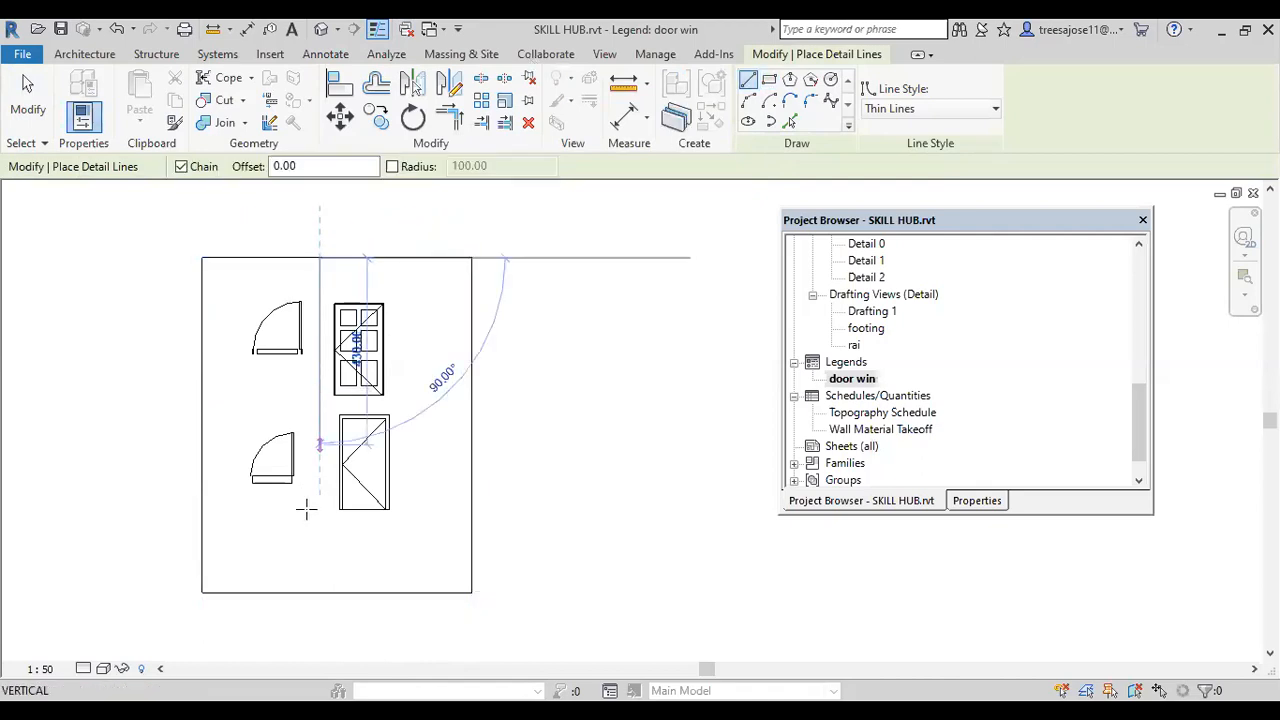
click(320, 593)
key(Escape)
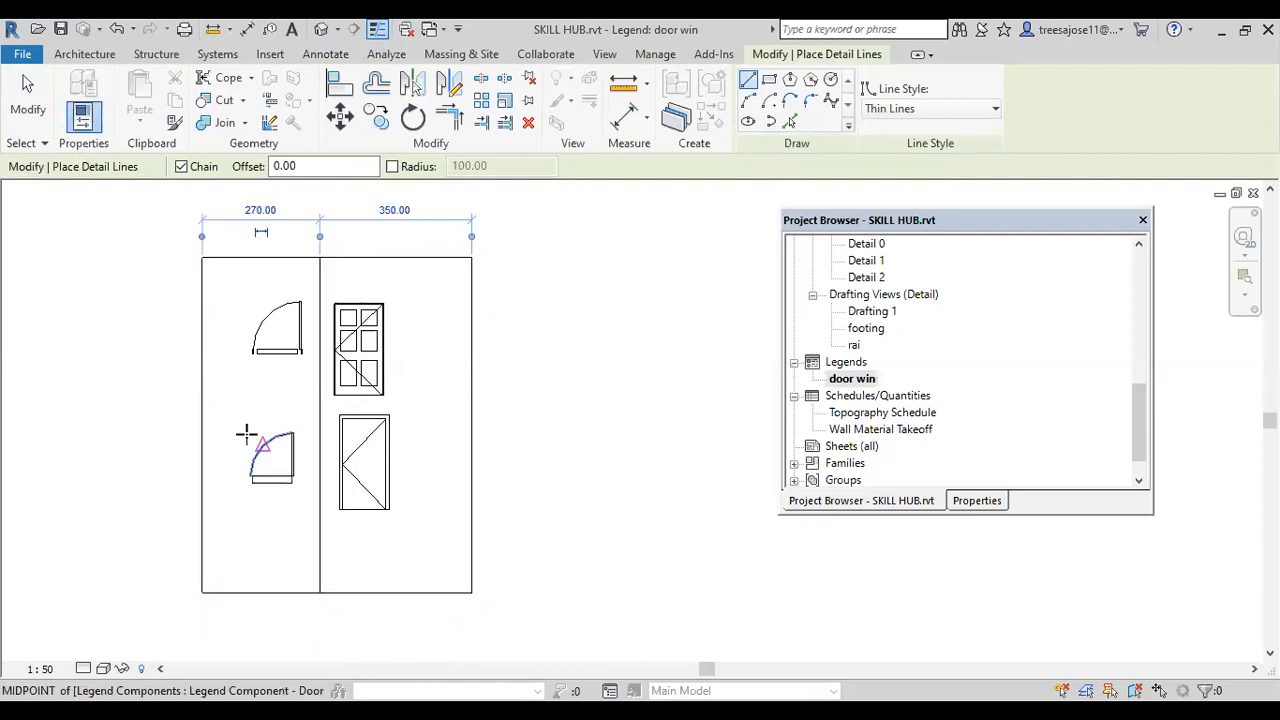
click(203, 405)
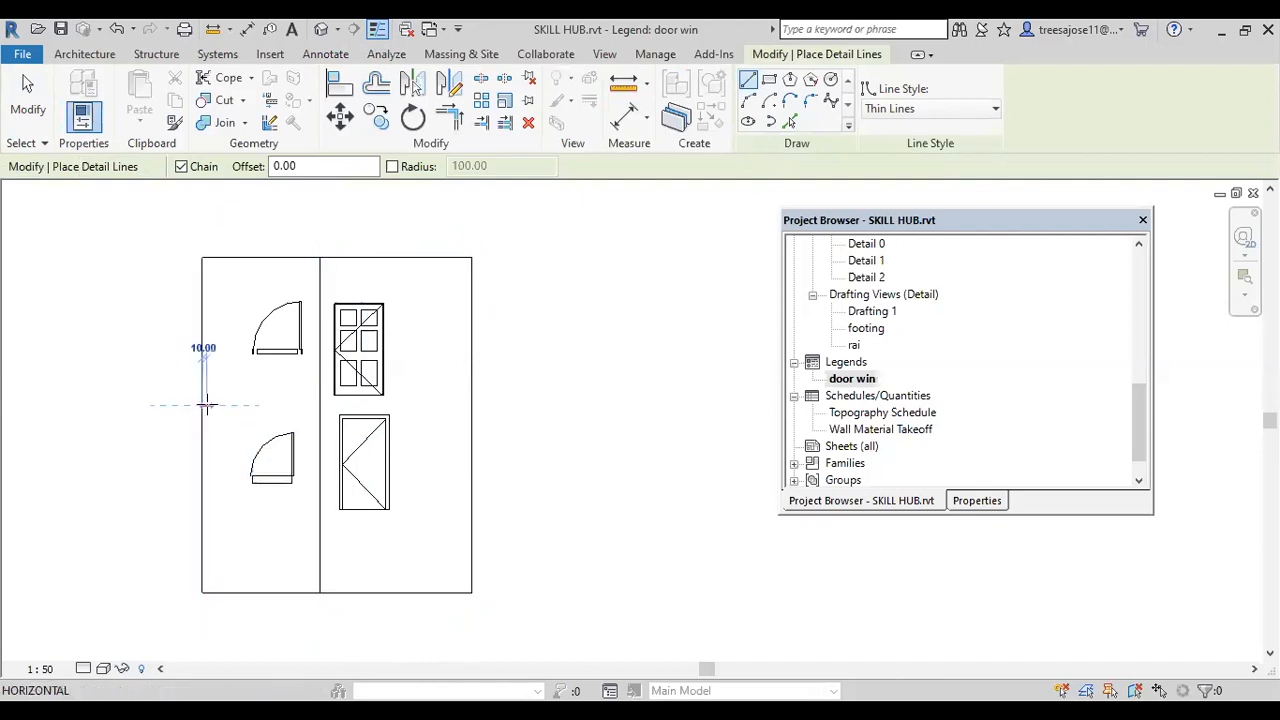
click(472, 405)
right_click(561, 328)
click(610, 343)
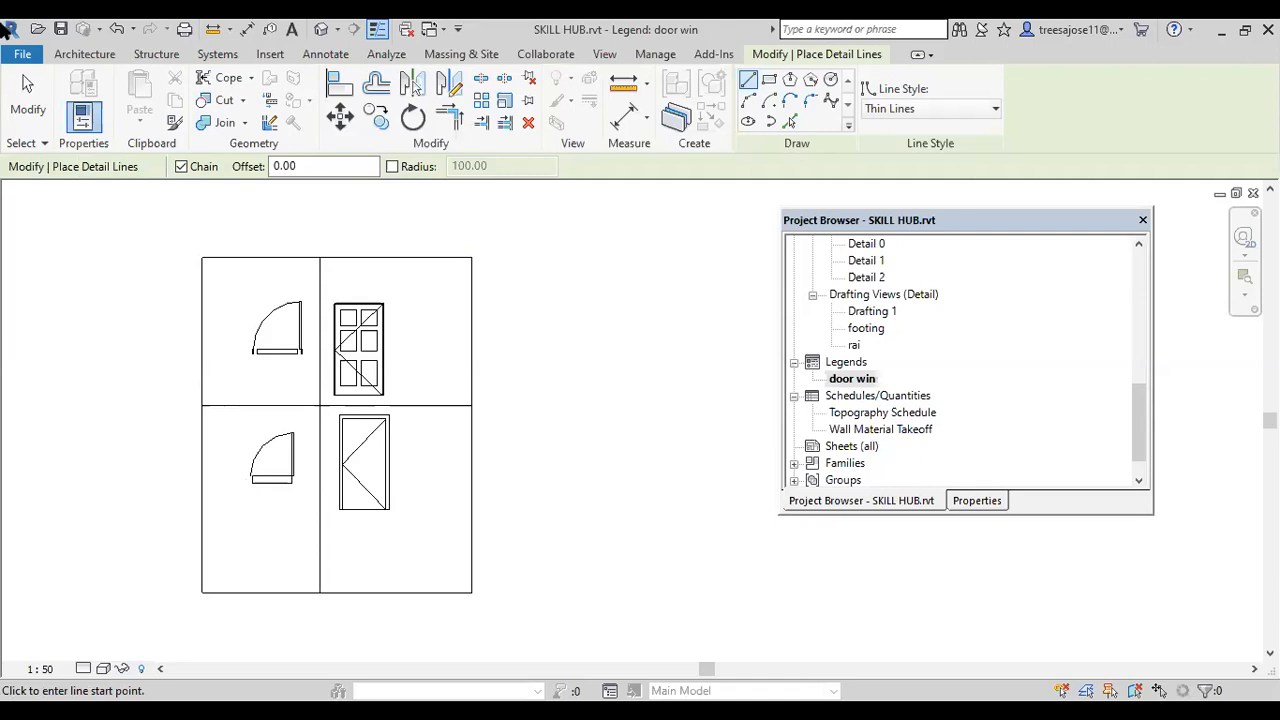
- Place a Floor Plan legend component of M_Desk : 1525 x 762mm Student outside the door frame
click(326, 55)
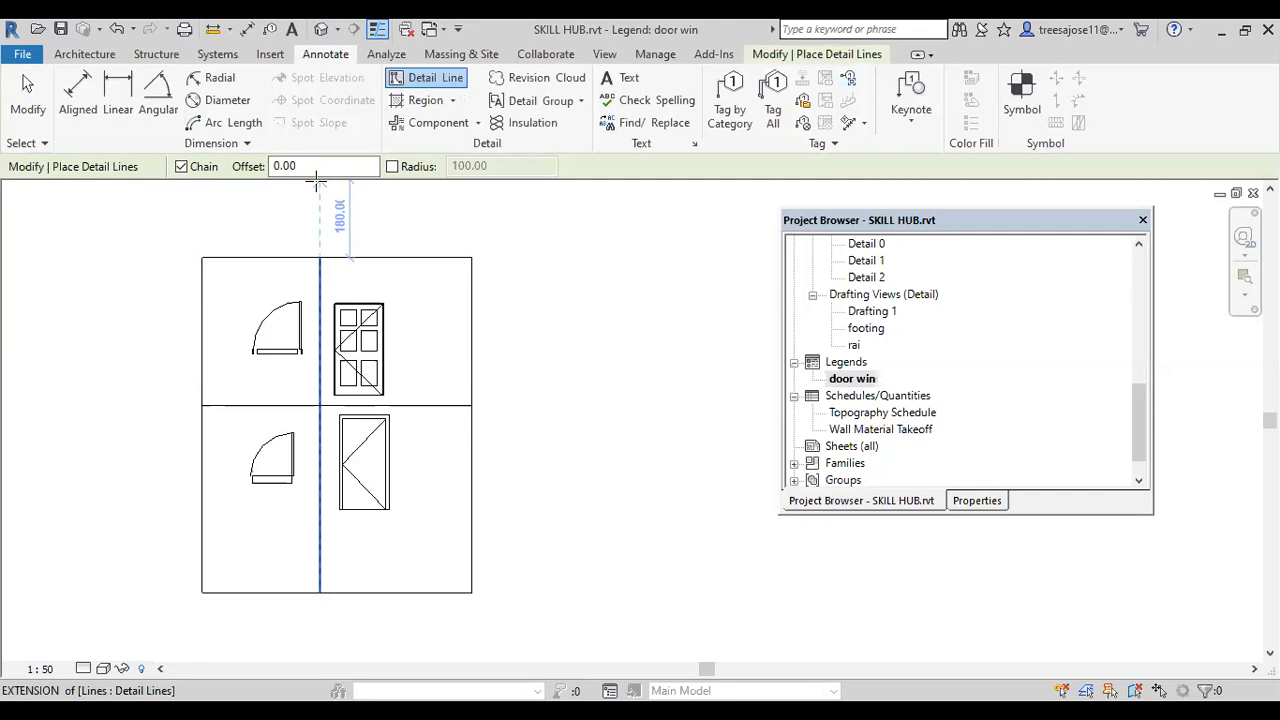
click(478, 124)
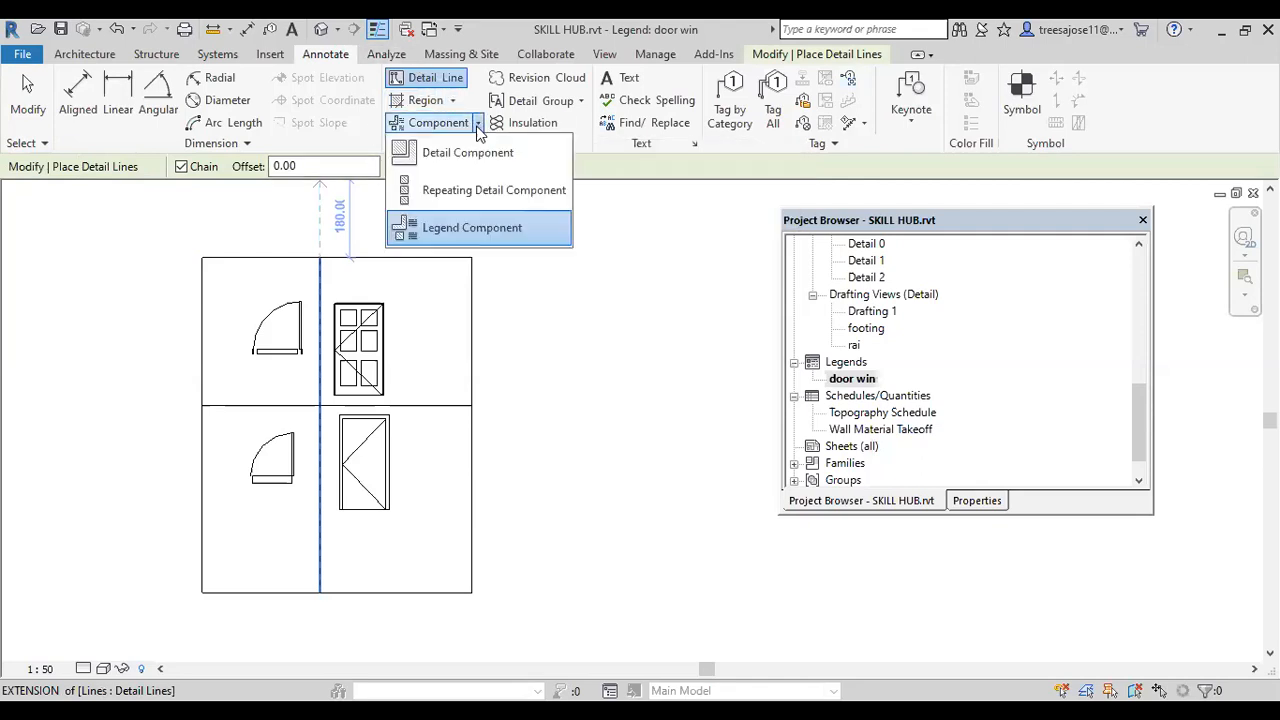
click(466, 228)
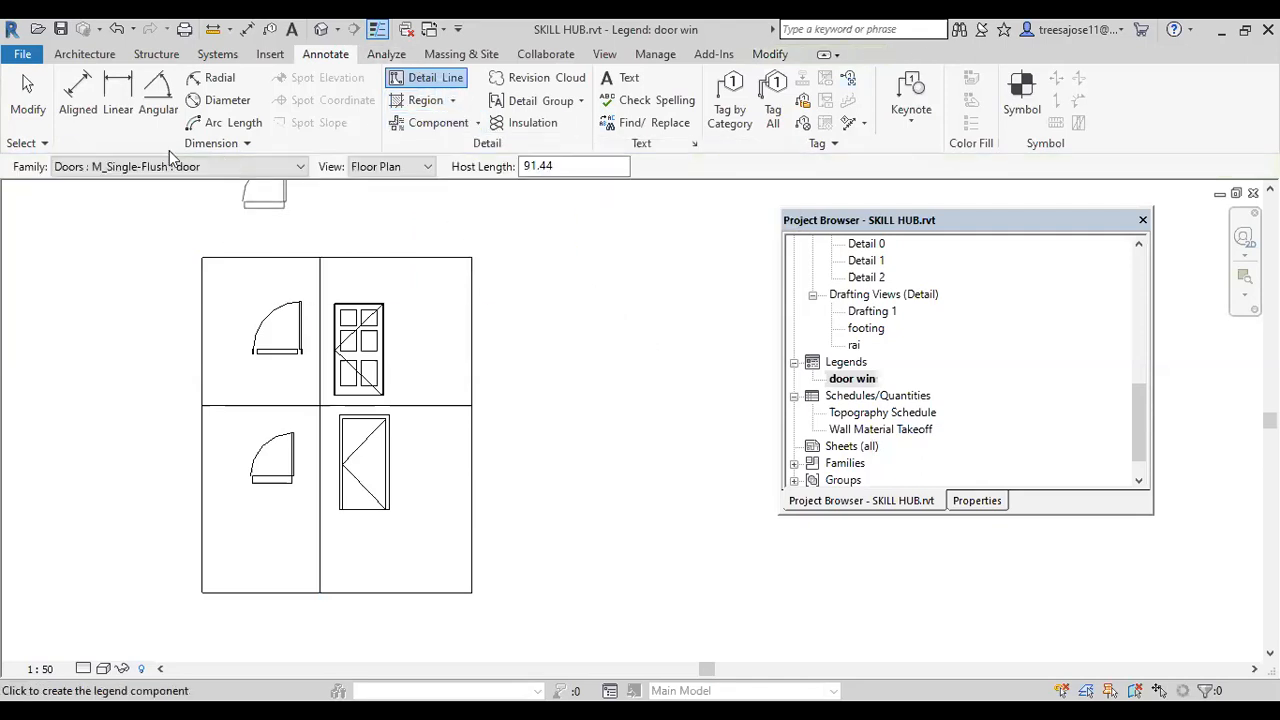
click(300, 167)
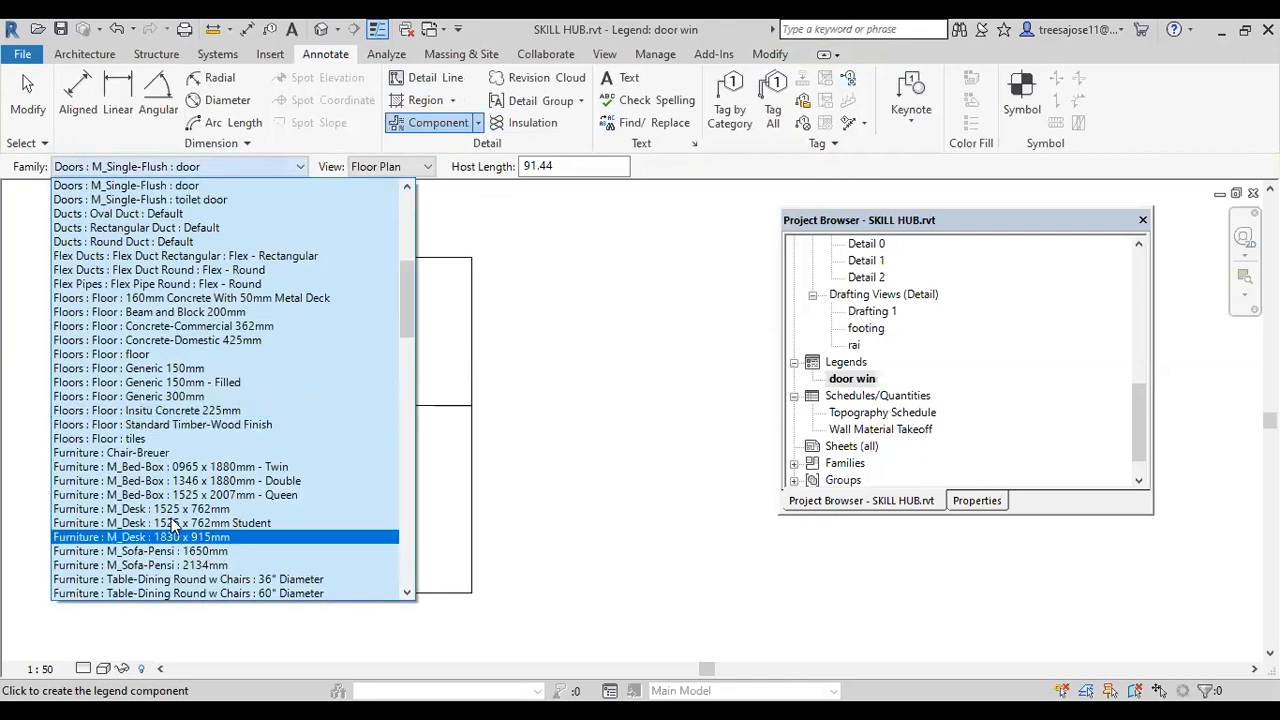
click(176, 524)
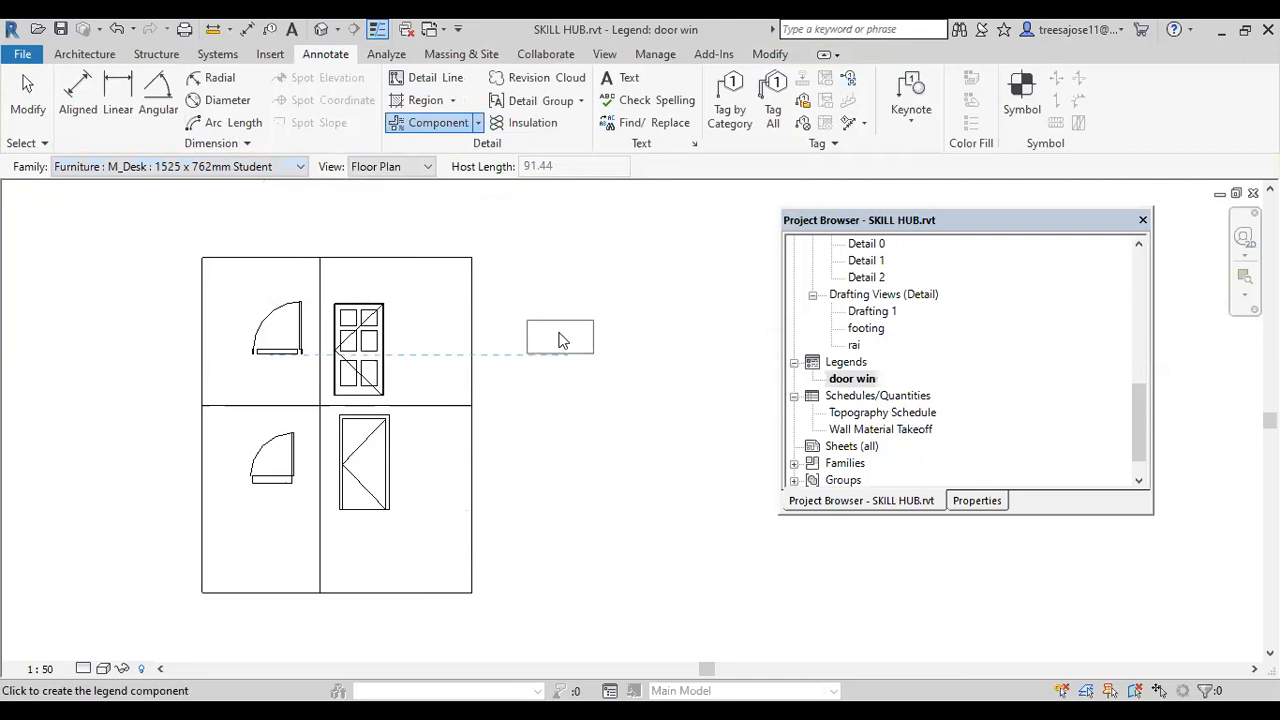
click(557, 338)
- Place two Elevation : Front legend components of the student desk in a row beside its plan, and end placement
click(412, 168)
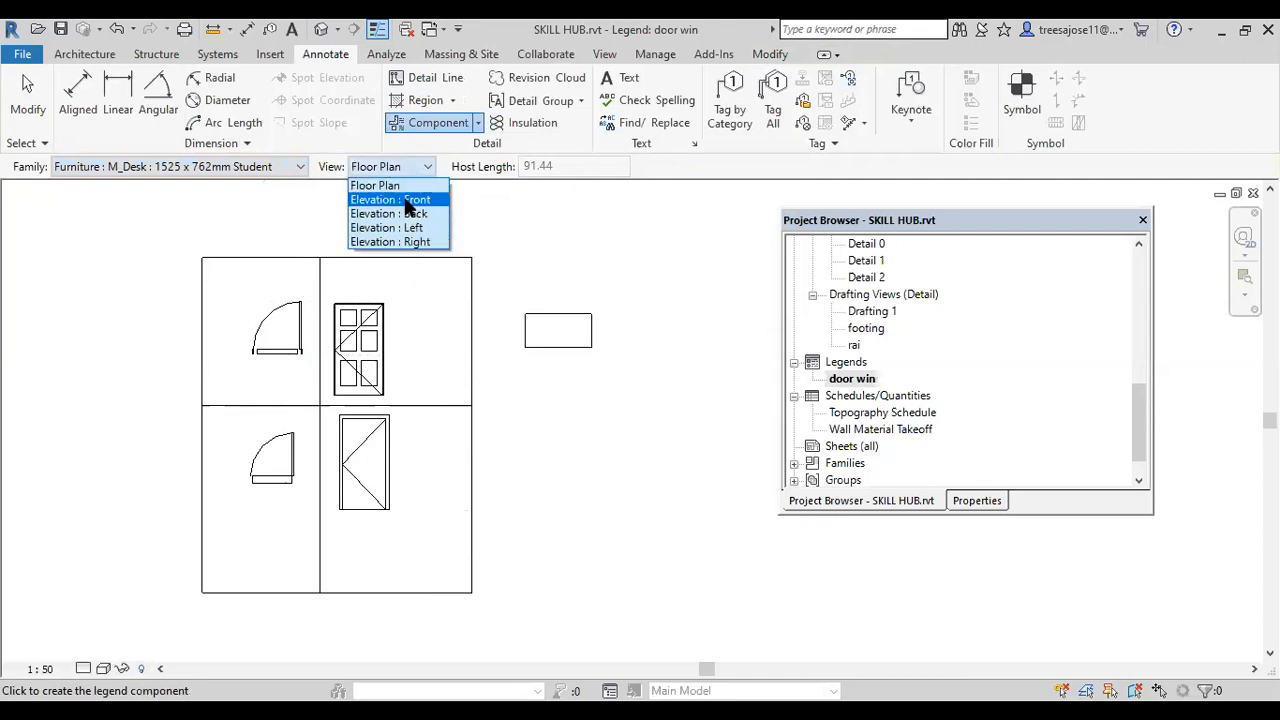
click(403, 200)
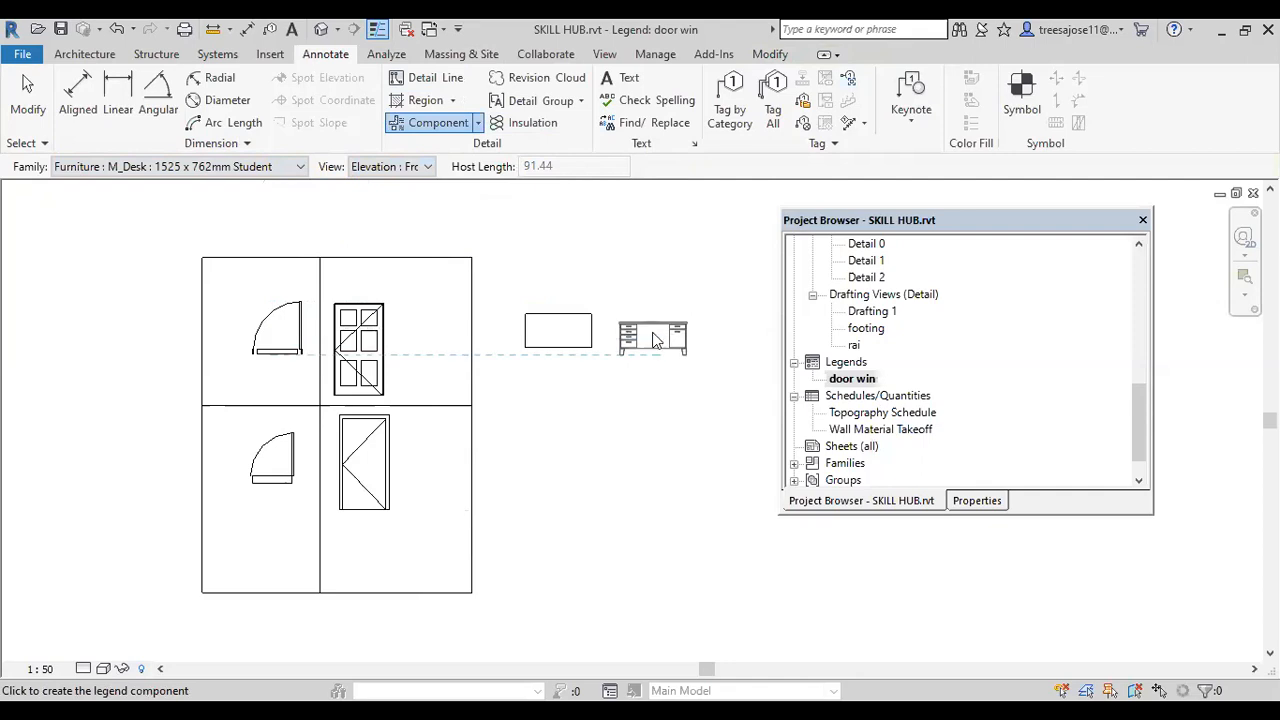
click(656, 334)
middle_drag(687, 346, 504, 309)
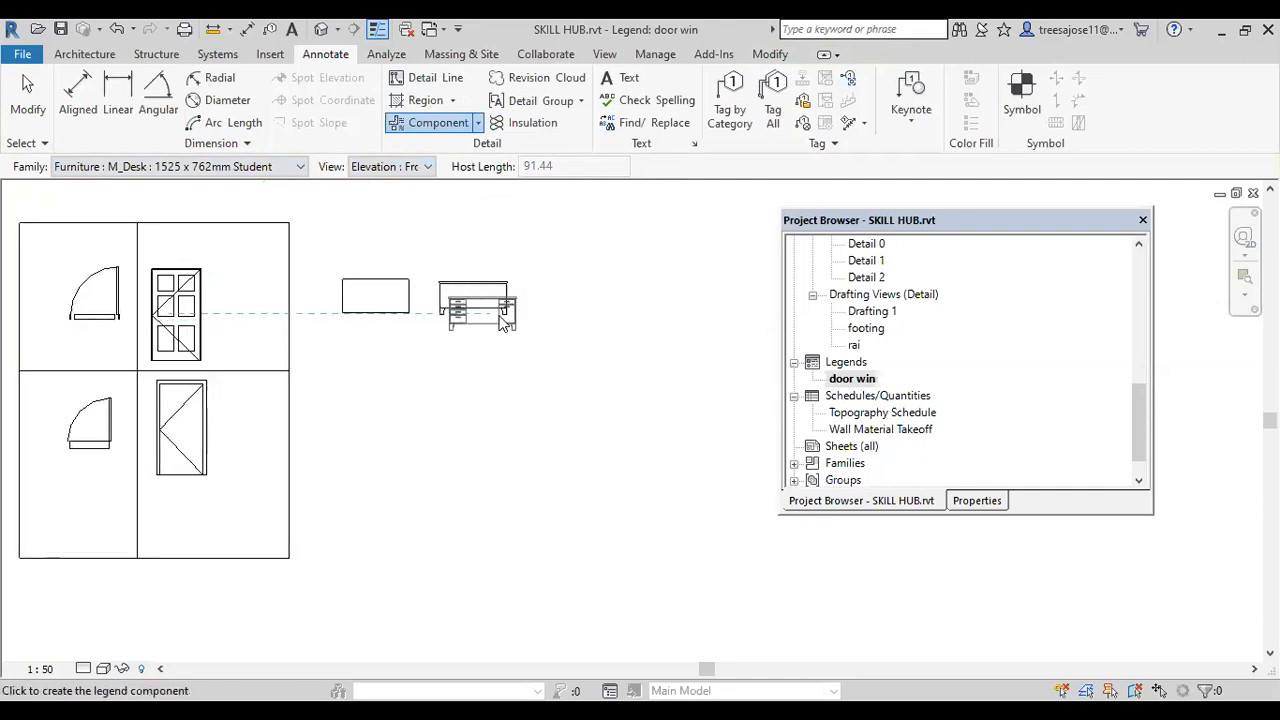
scroll(504, 309, up, 2)
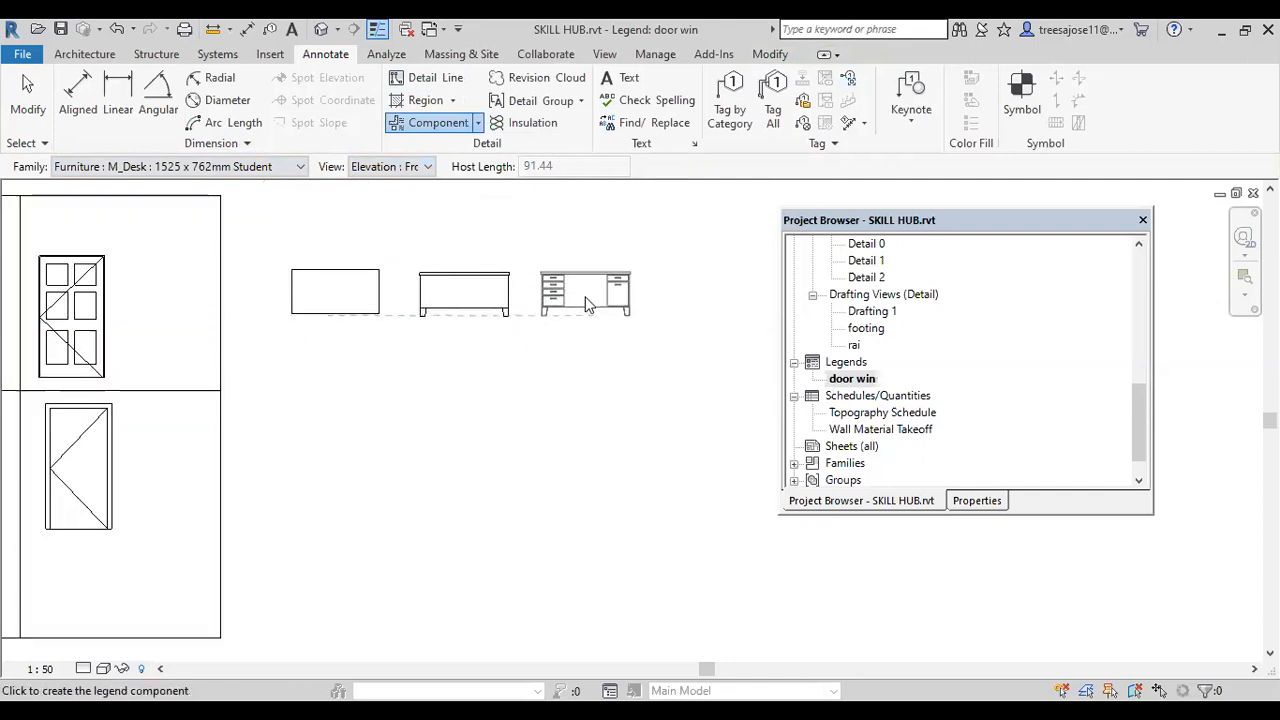
click(583, 296)
right_click(607, 386)
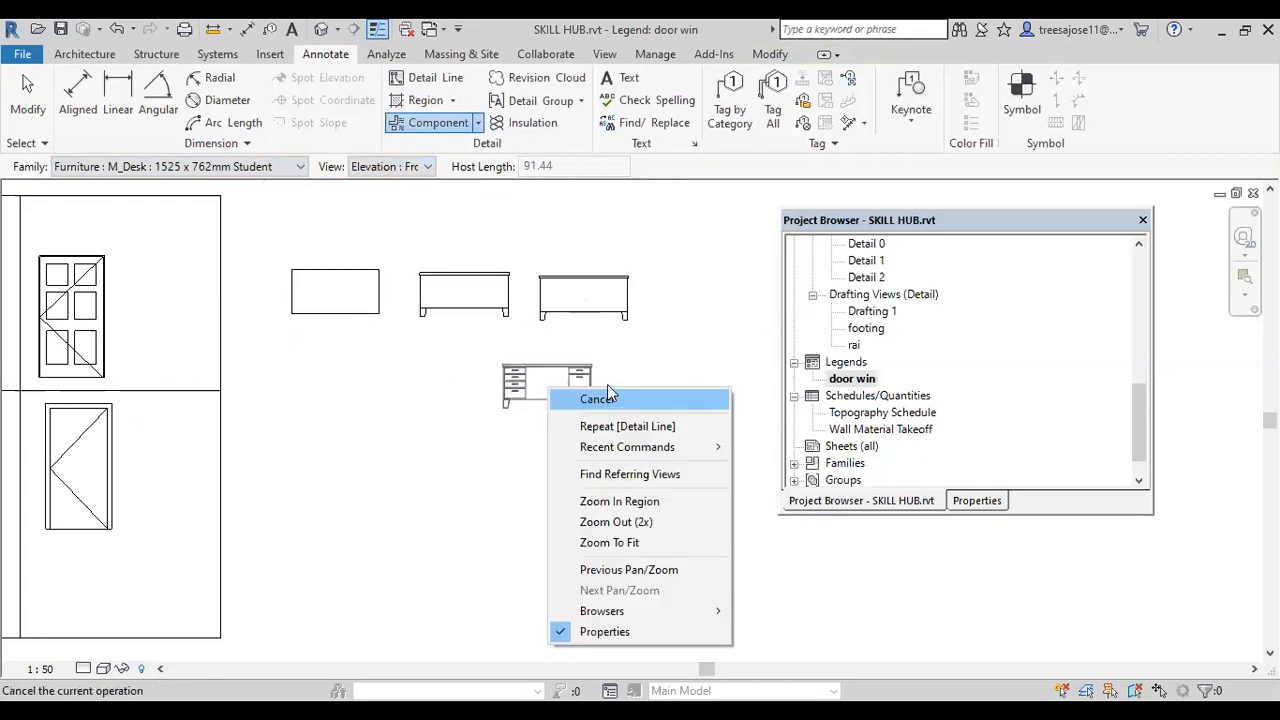
click(556, 400)
- Set the legend view's detail level to Fine and check how the desk elevations display
click(84, 668)
click(100, 648)
scroll(373, 285, up, 2)
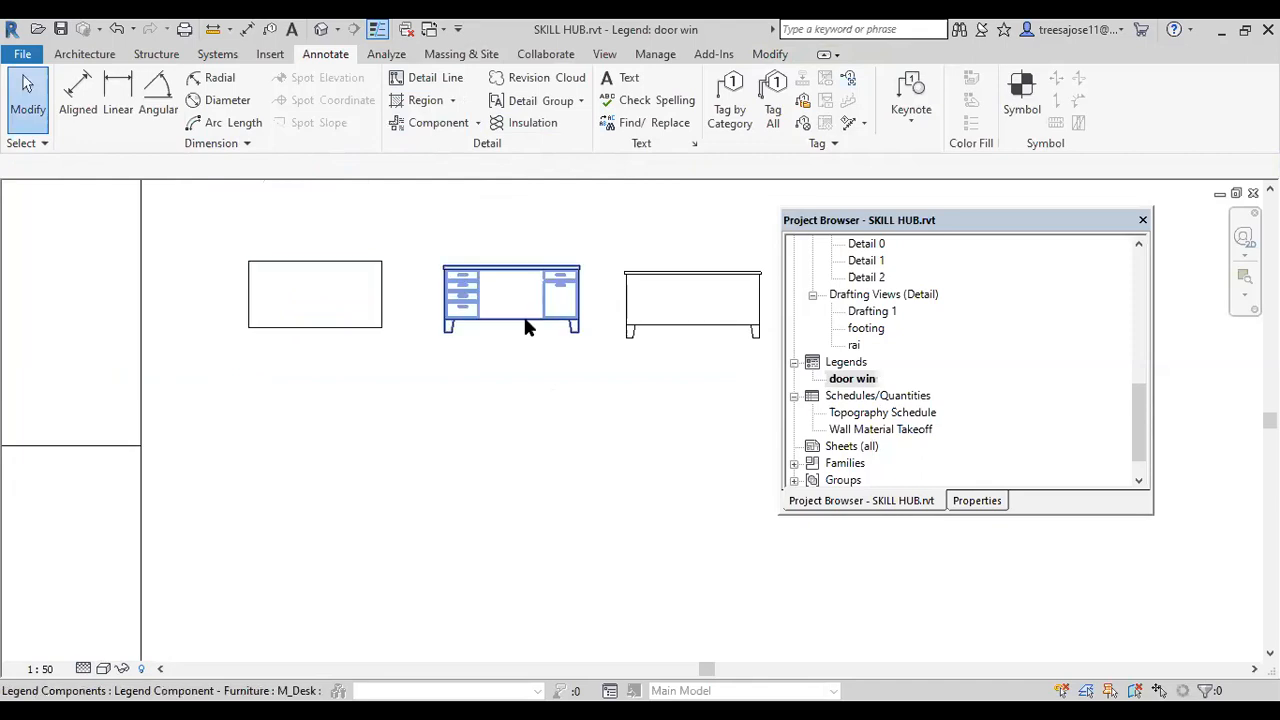
click(523, 325)
click(475, 349)
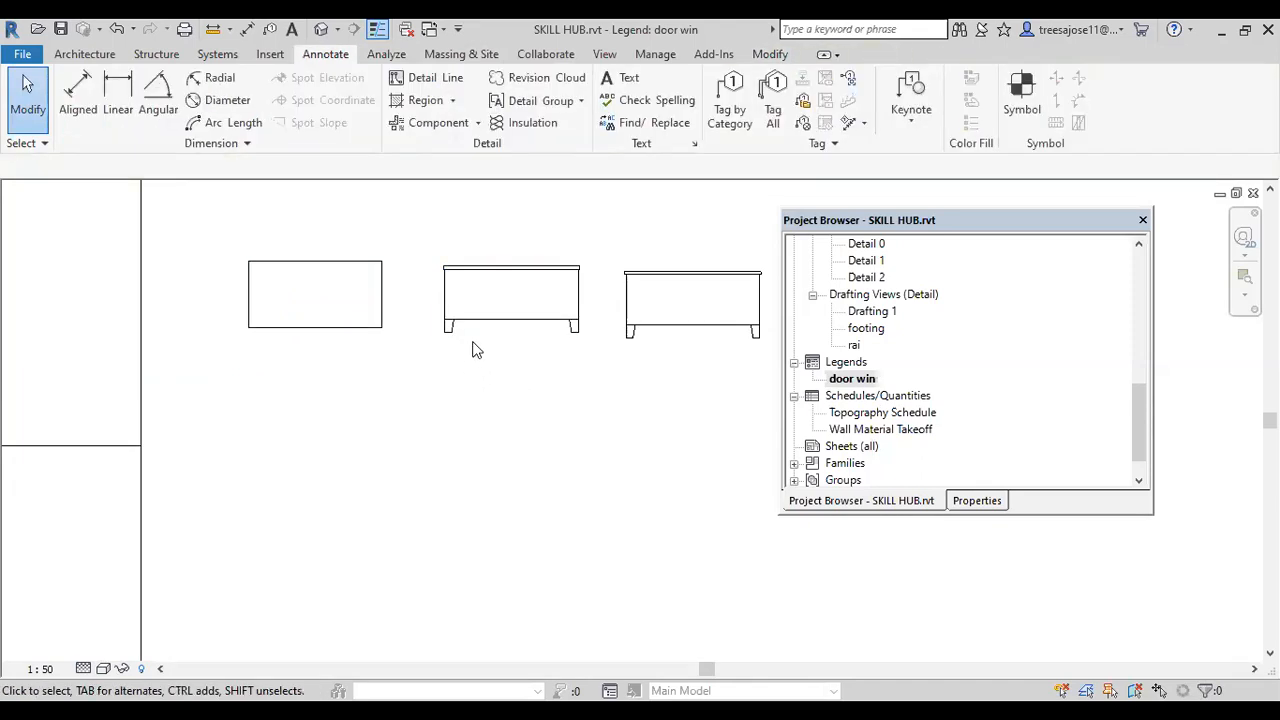
- Change the legend view's visual style to Wireframe and inspect the desk elevations
click(103, 668)
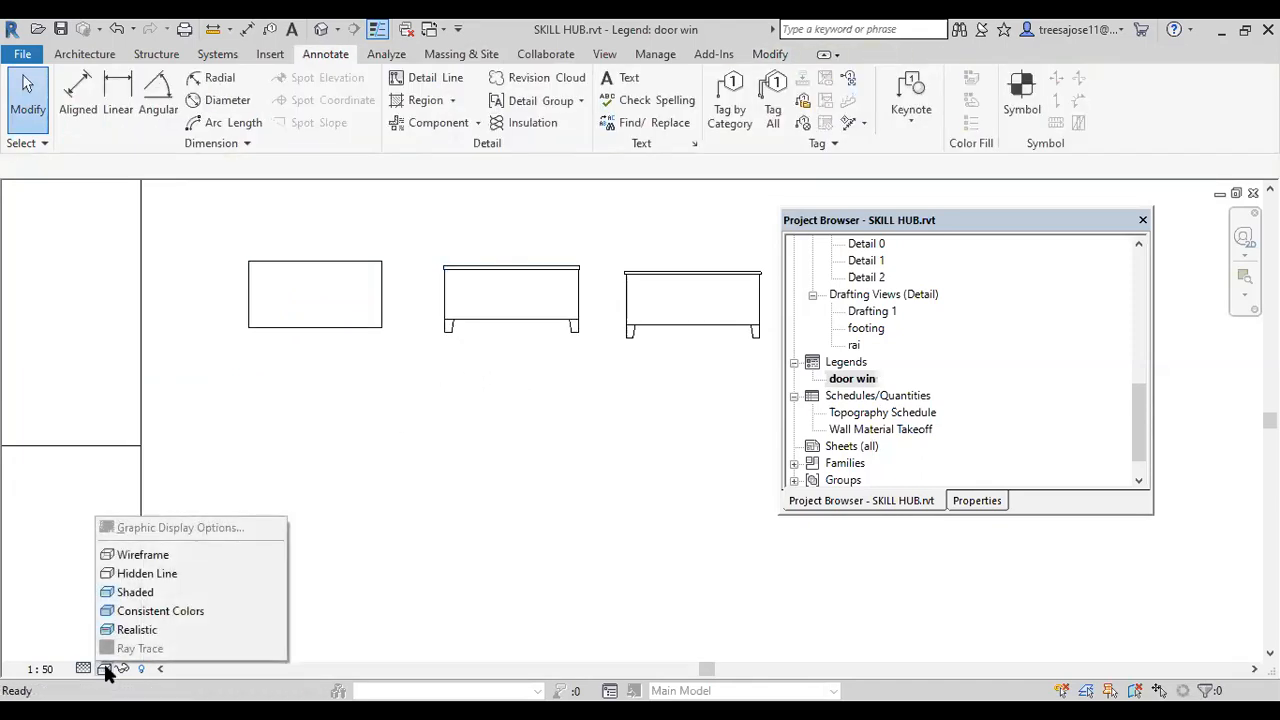
click(137, 555)
scroll(446, 401, down, 2)
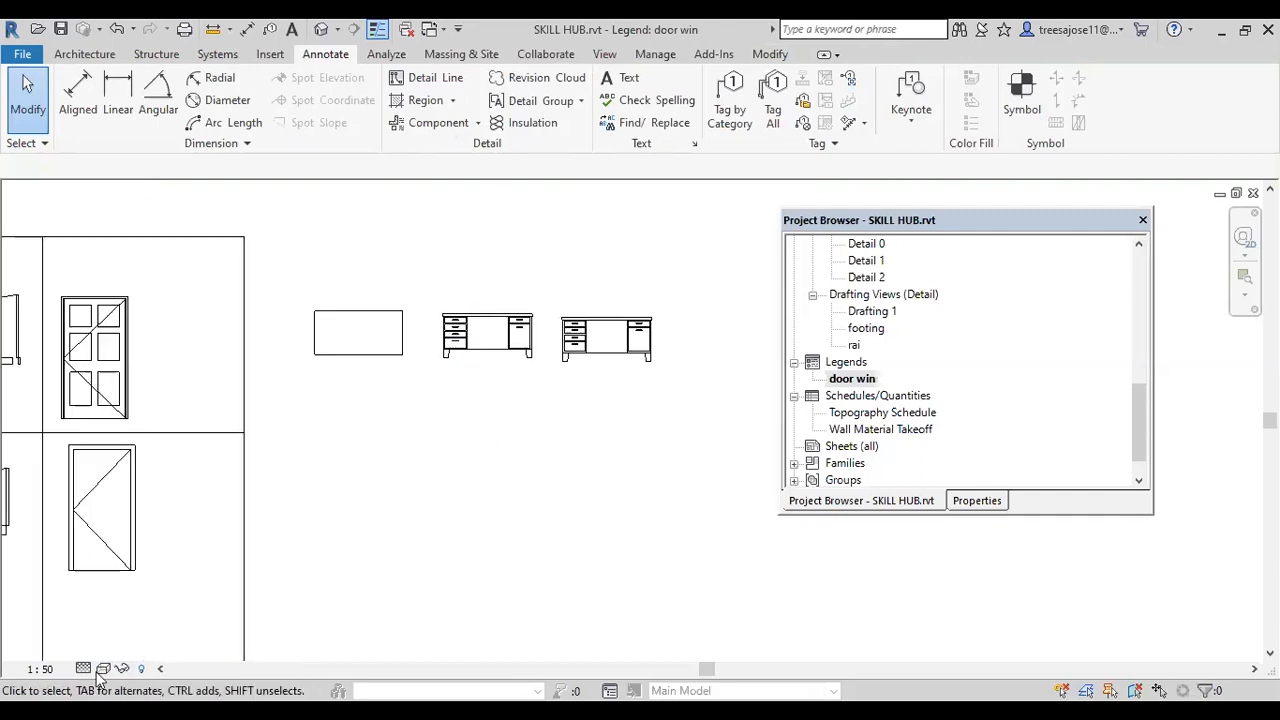
scroll(476, 343, up, 2)
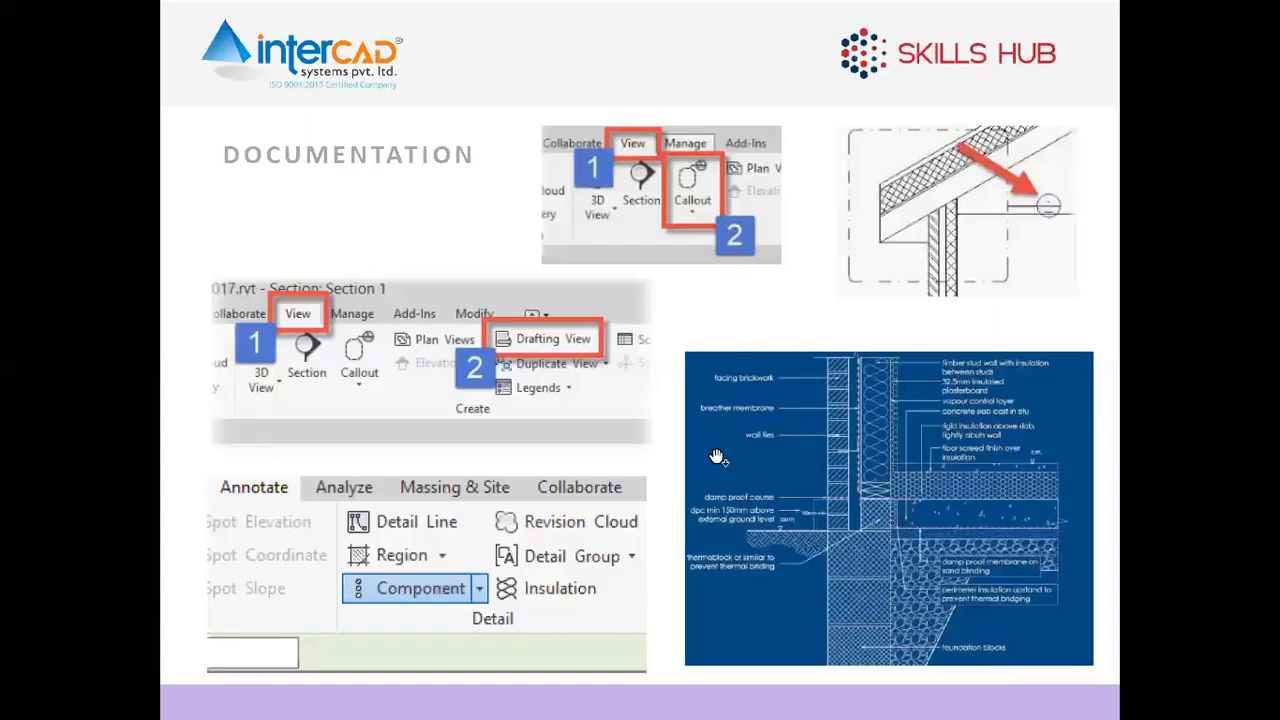
click(716, 457)
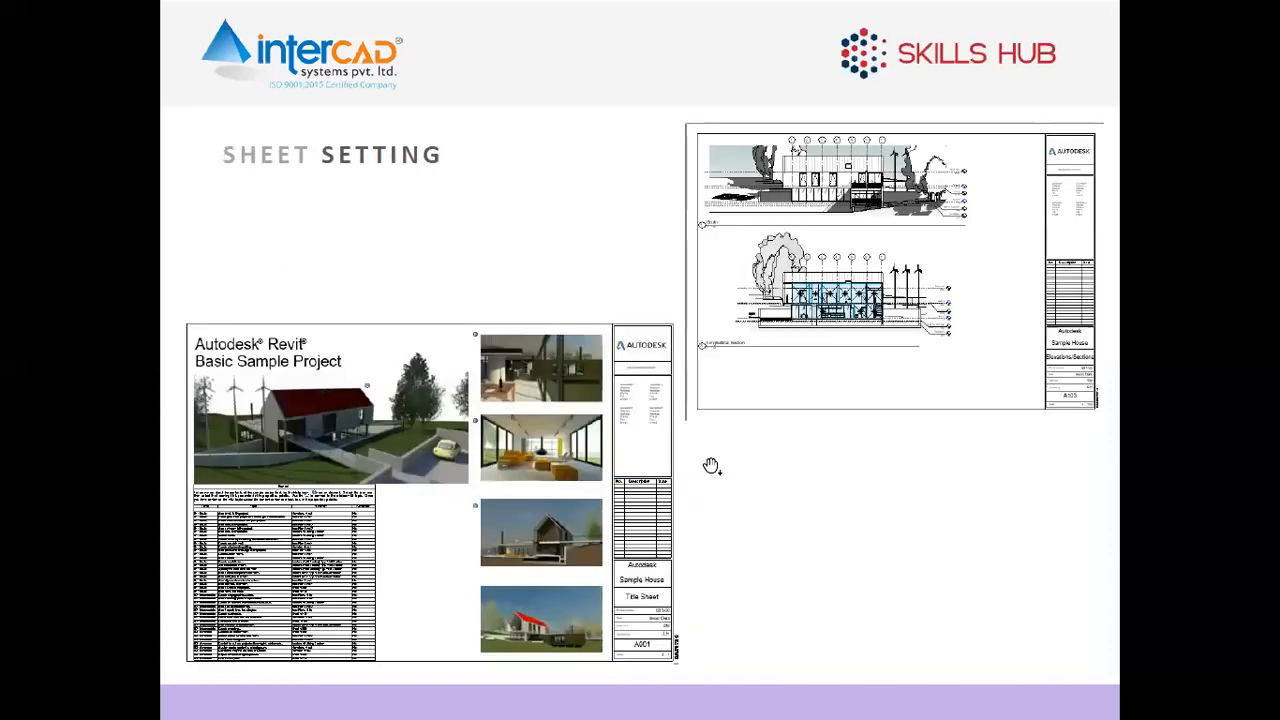
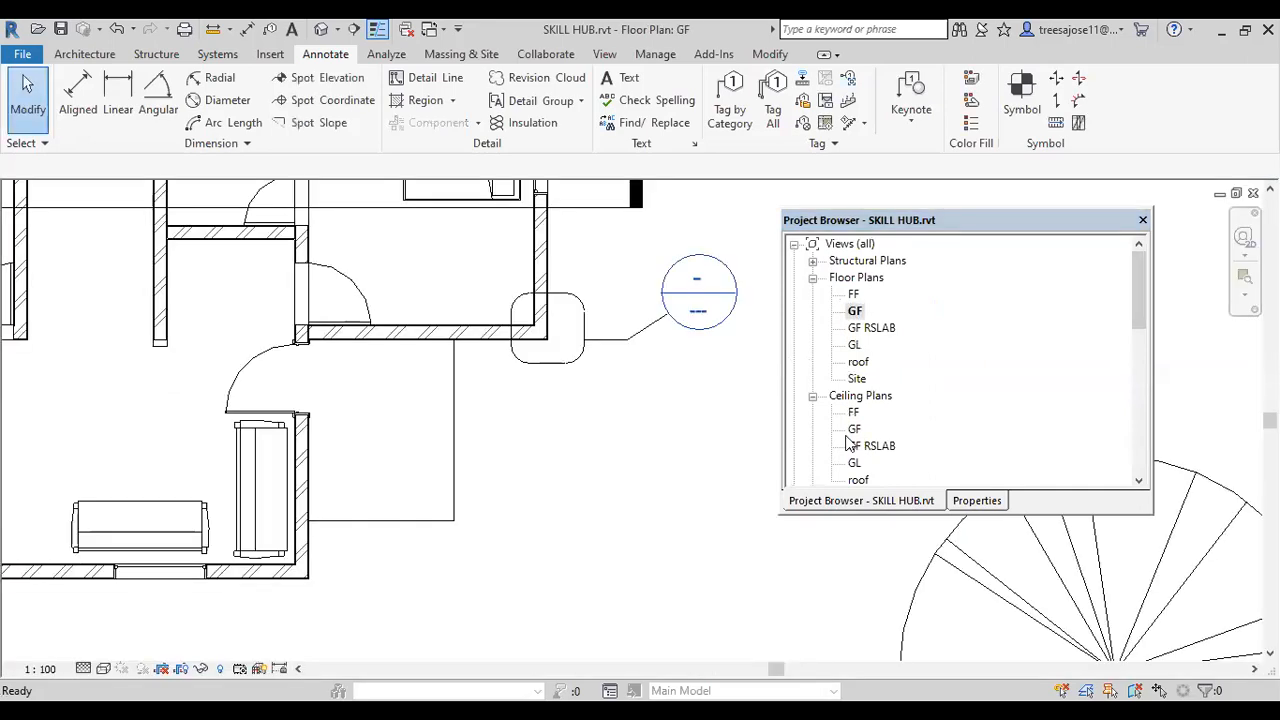
- Start a new sheet from the Sheets (all) category of the project
drag(1142, 318, 1142, 383)
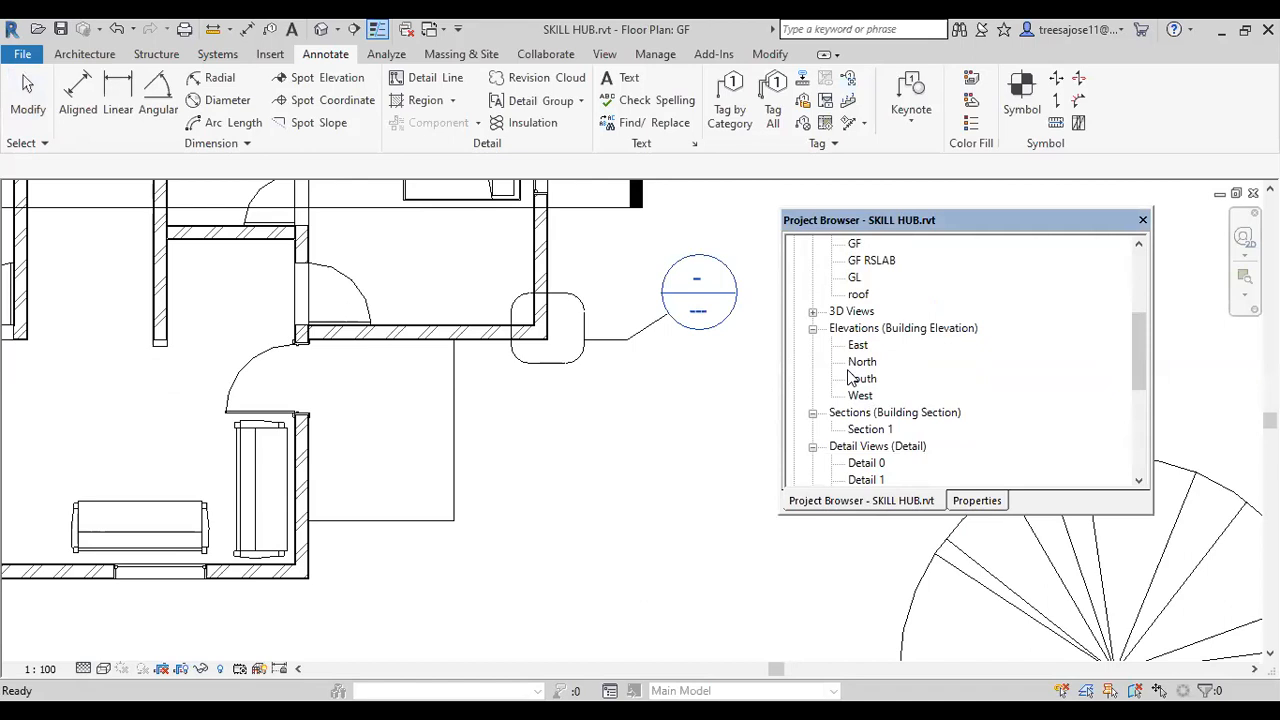
drag(1138, 355, 1143, 437)
click(840, 413)
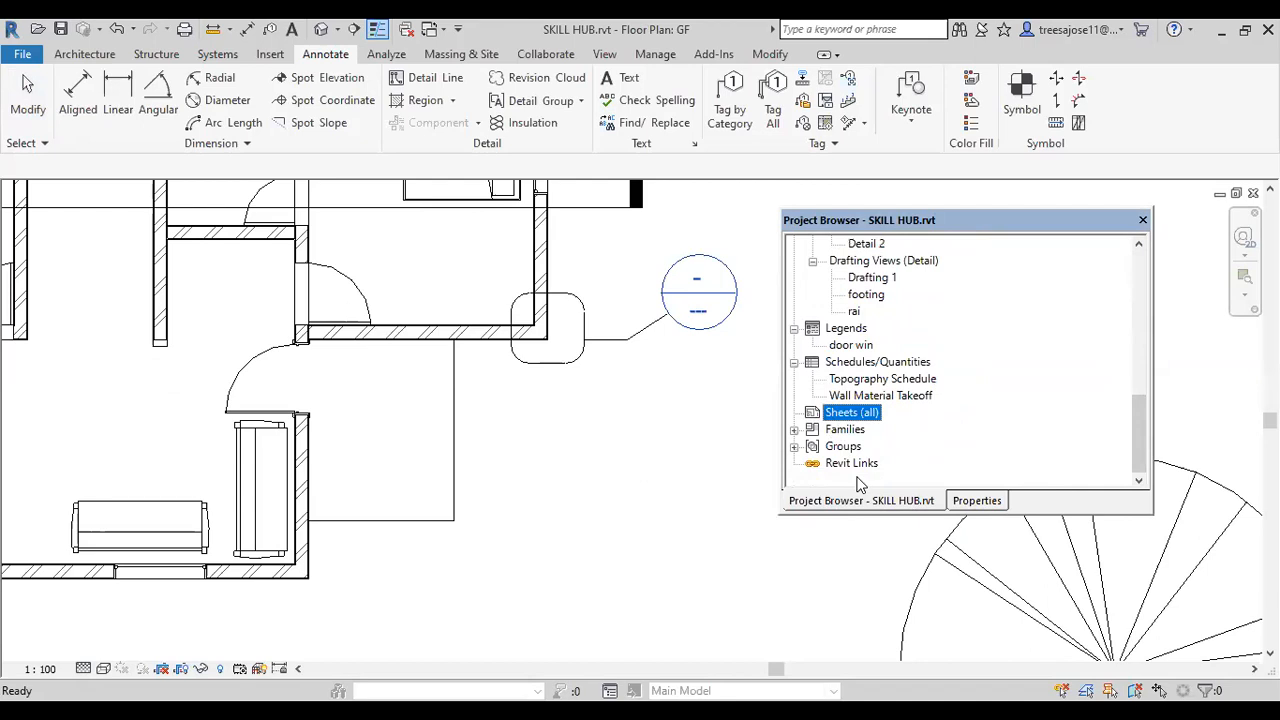
right_click(843, 414)
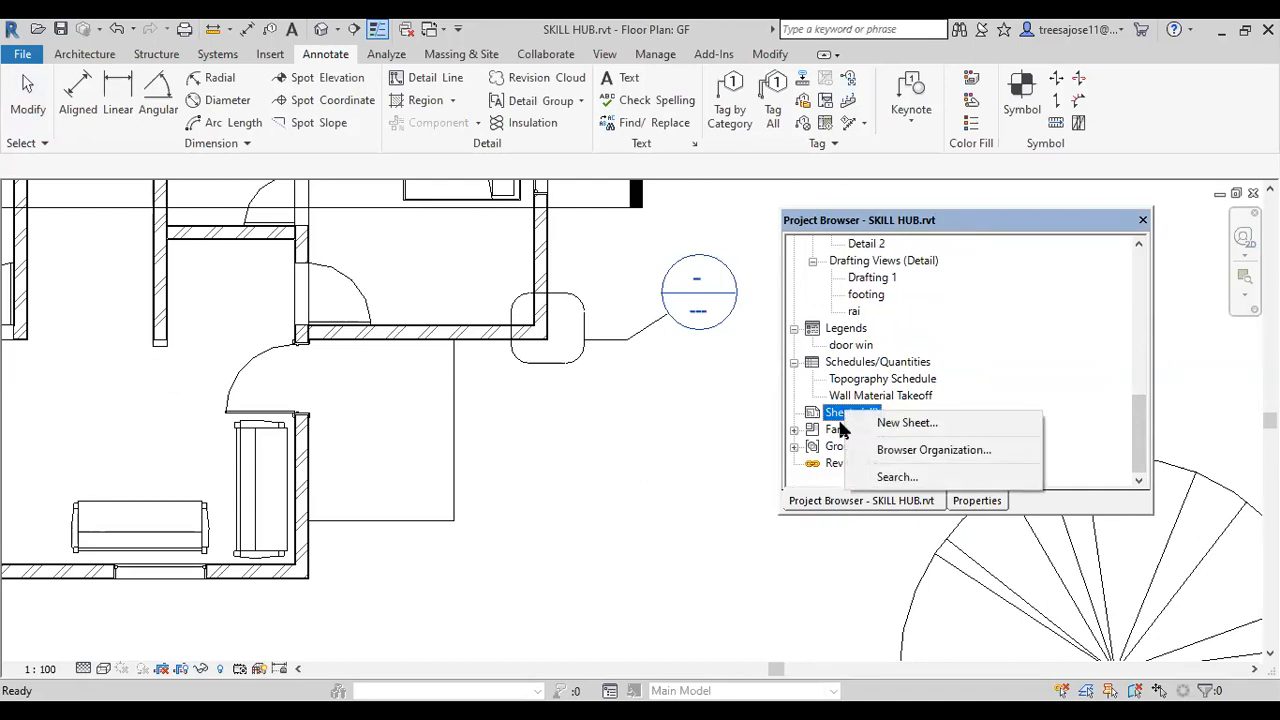
click(895, 424)
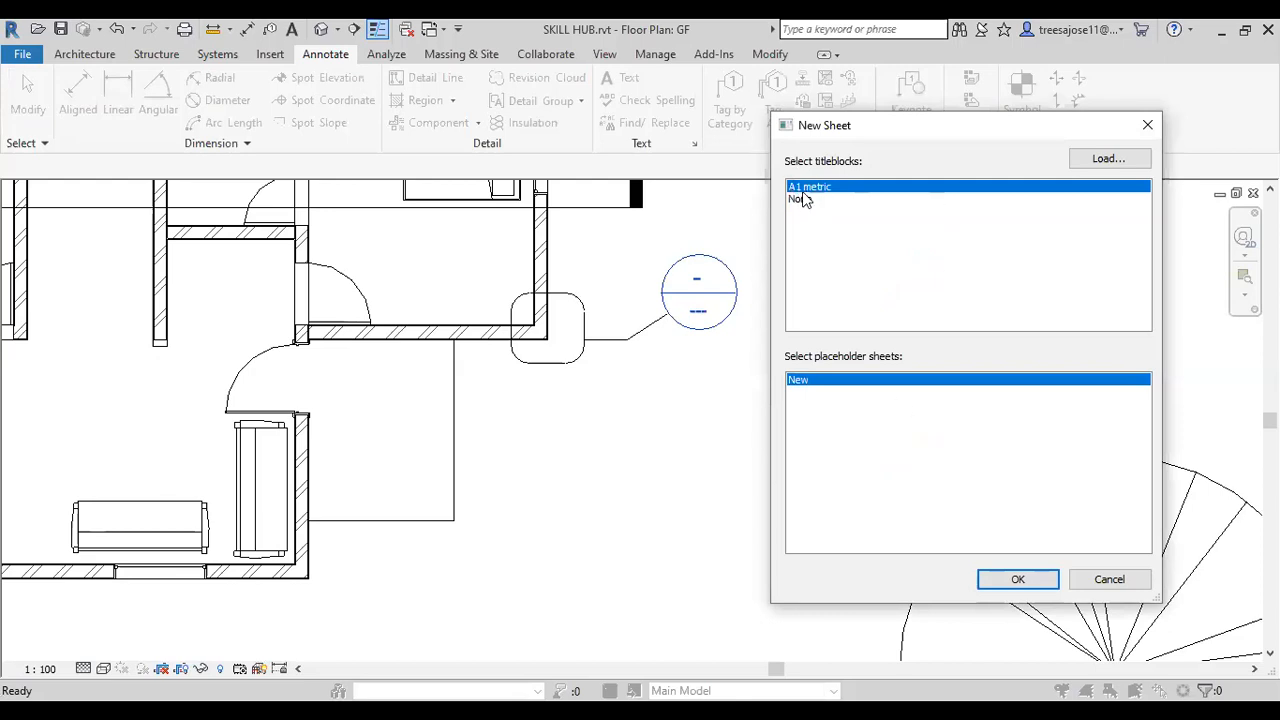
- Start loading a title block family and open the Titleblocks folder of the India library
click(1104, 158)
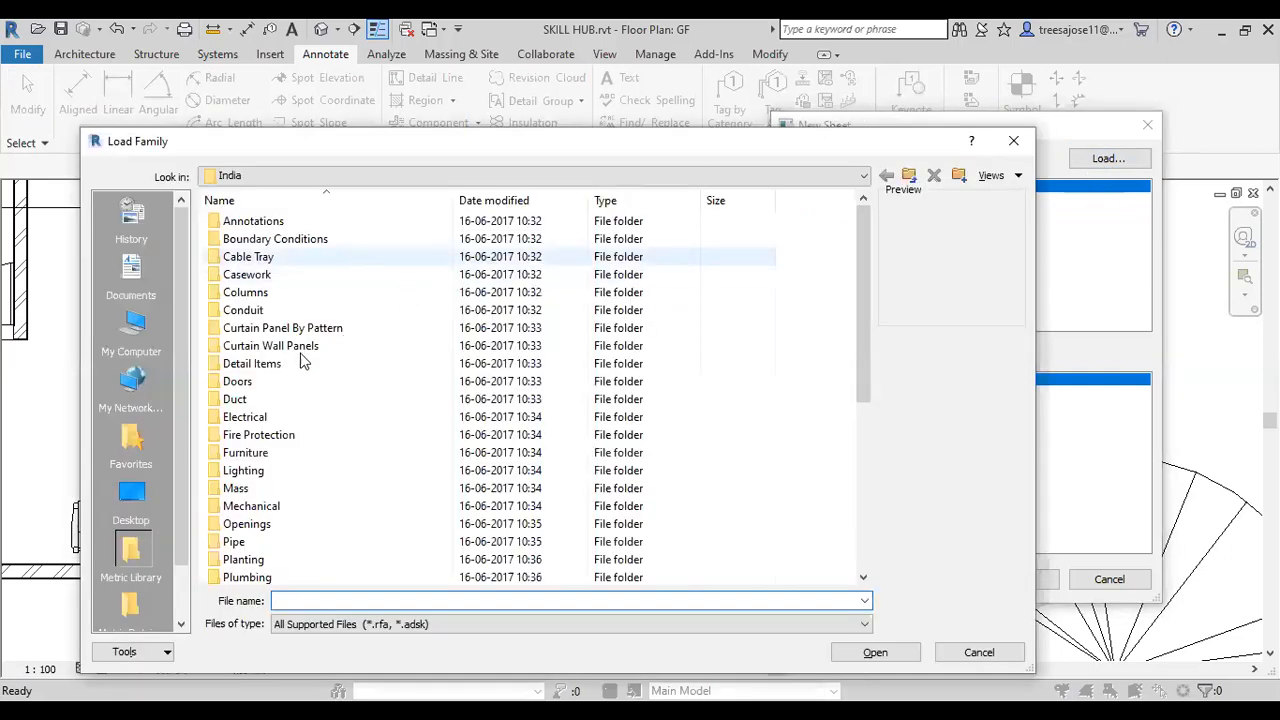
scroll(253, 405, down, 4)
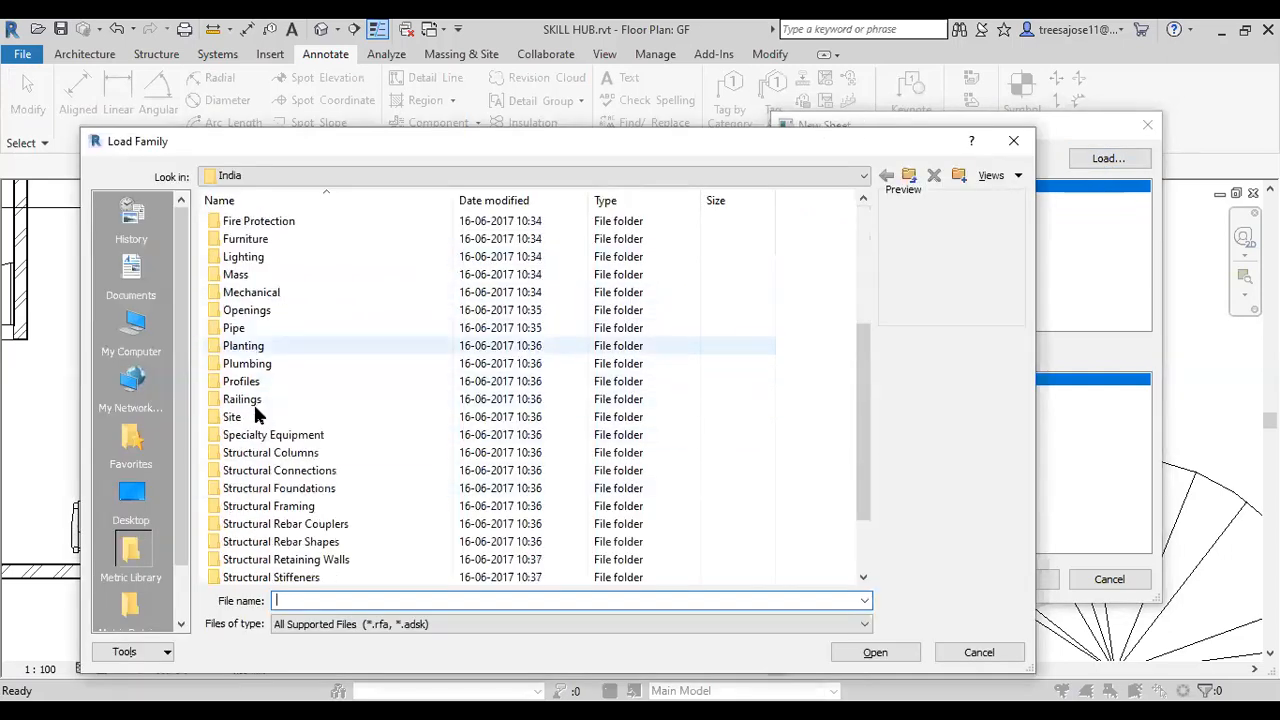
scroll(253, 402, down, 2)
click(236, 541)
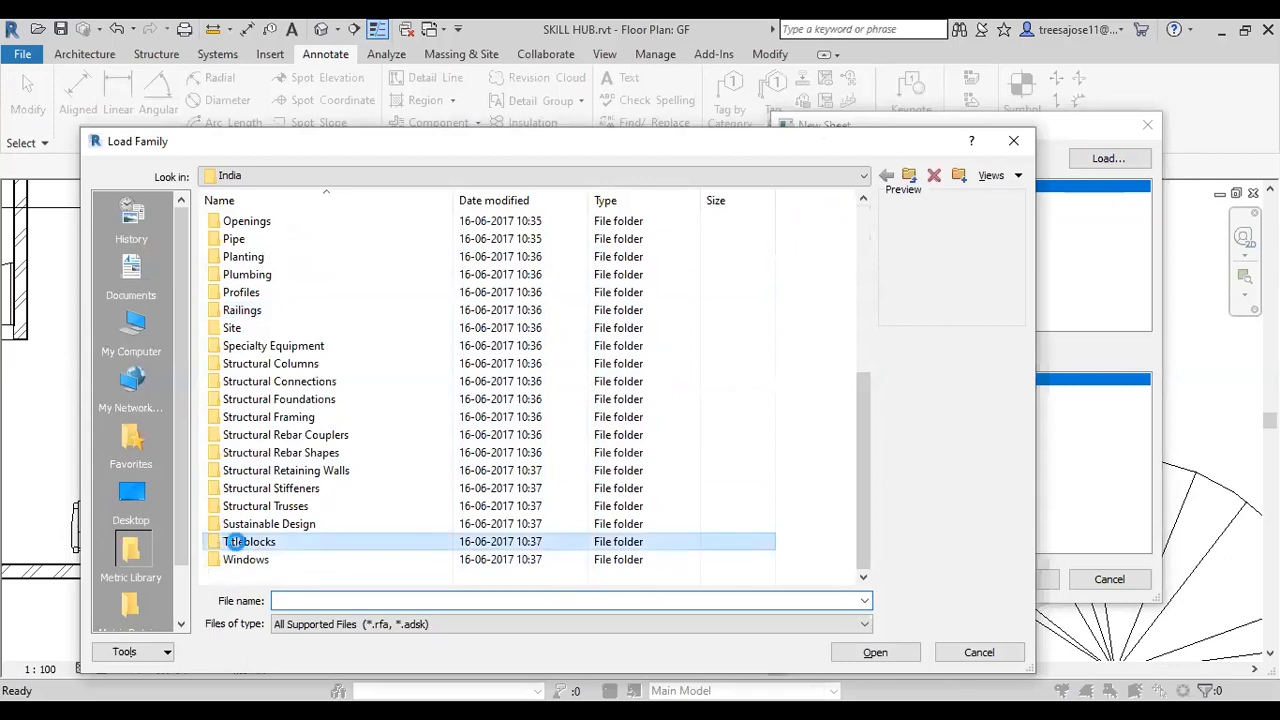
double_click(236, 541)
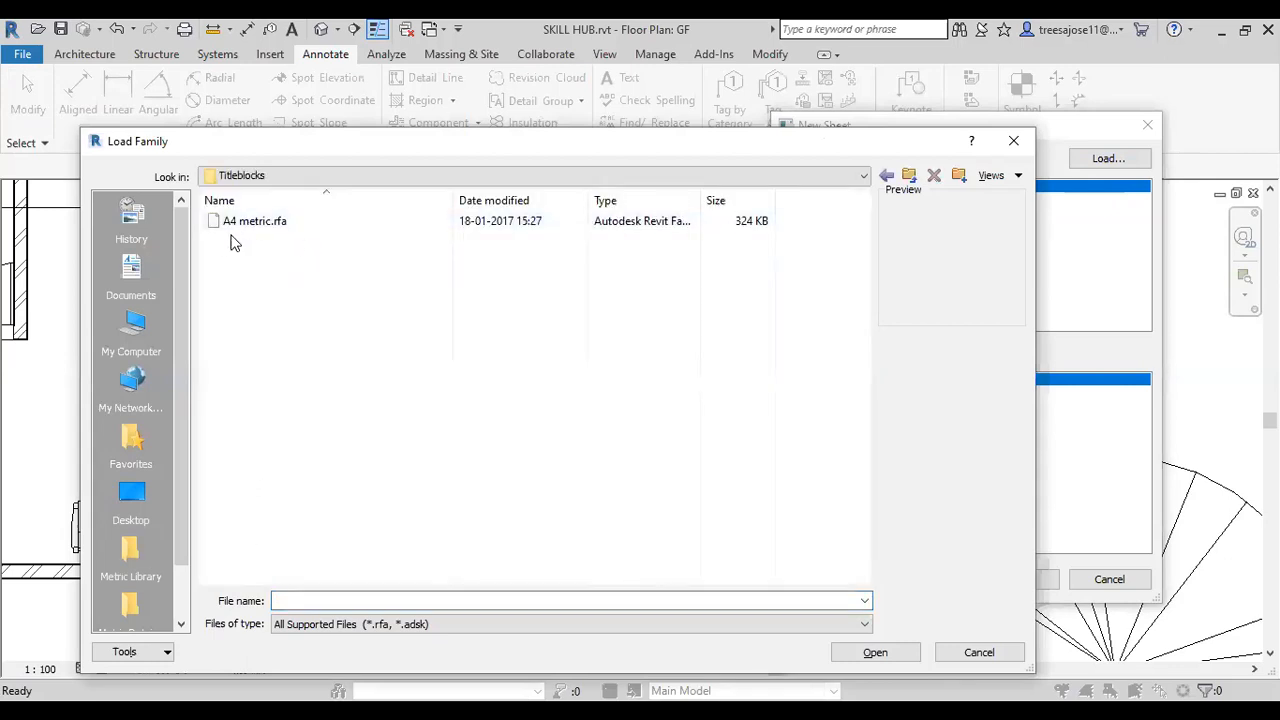
- Check which other family libraries exist beside India and return to India's Titleblocks folder
click(886, 176)
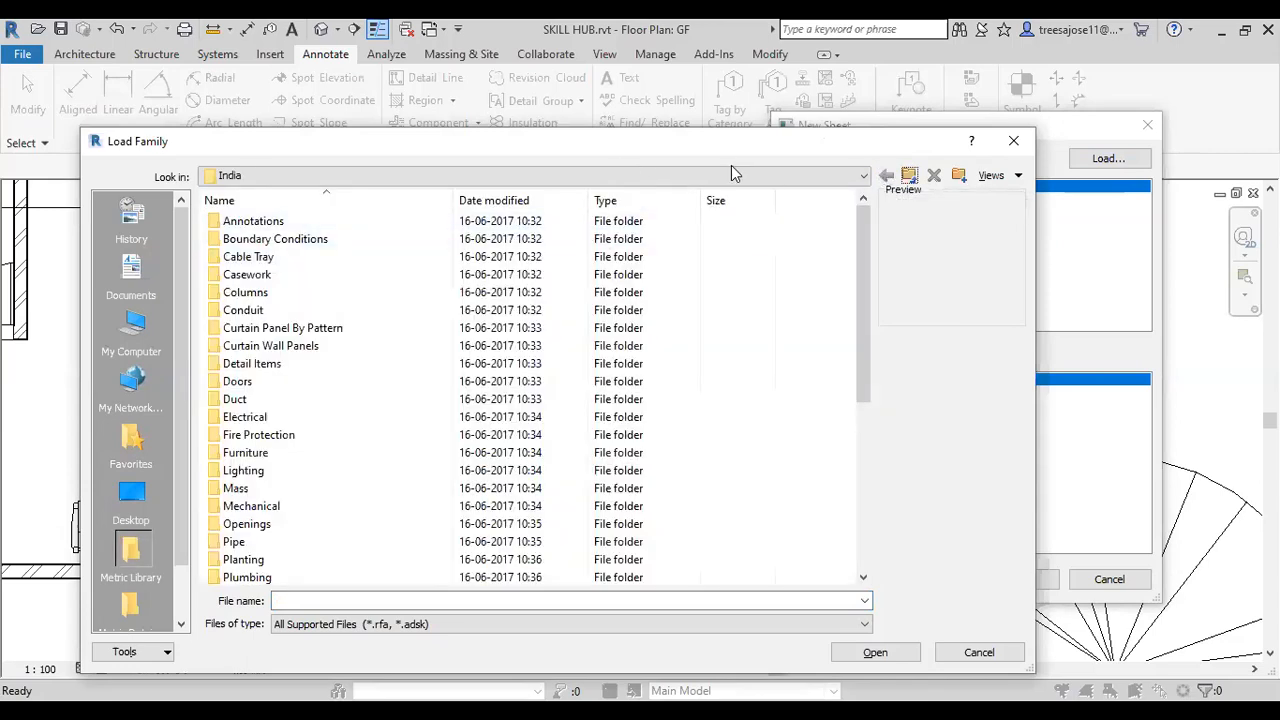
click(760, 176)
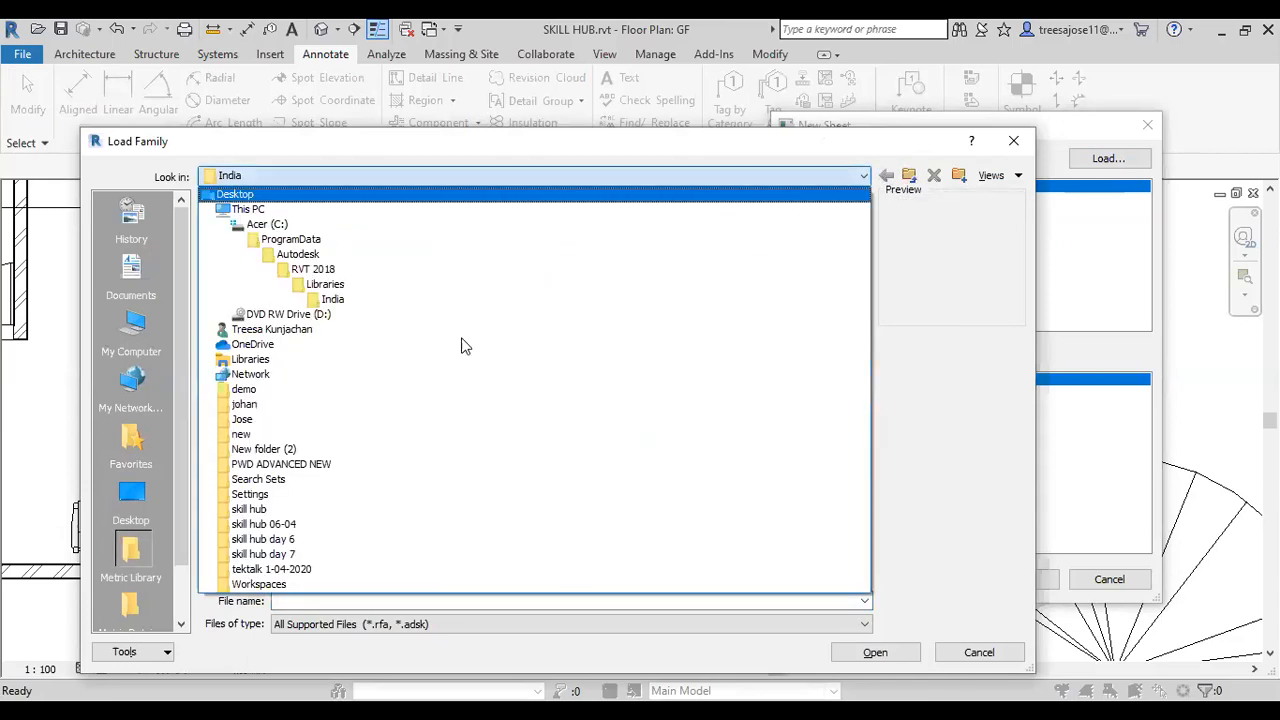
click(325, 284)
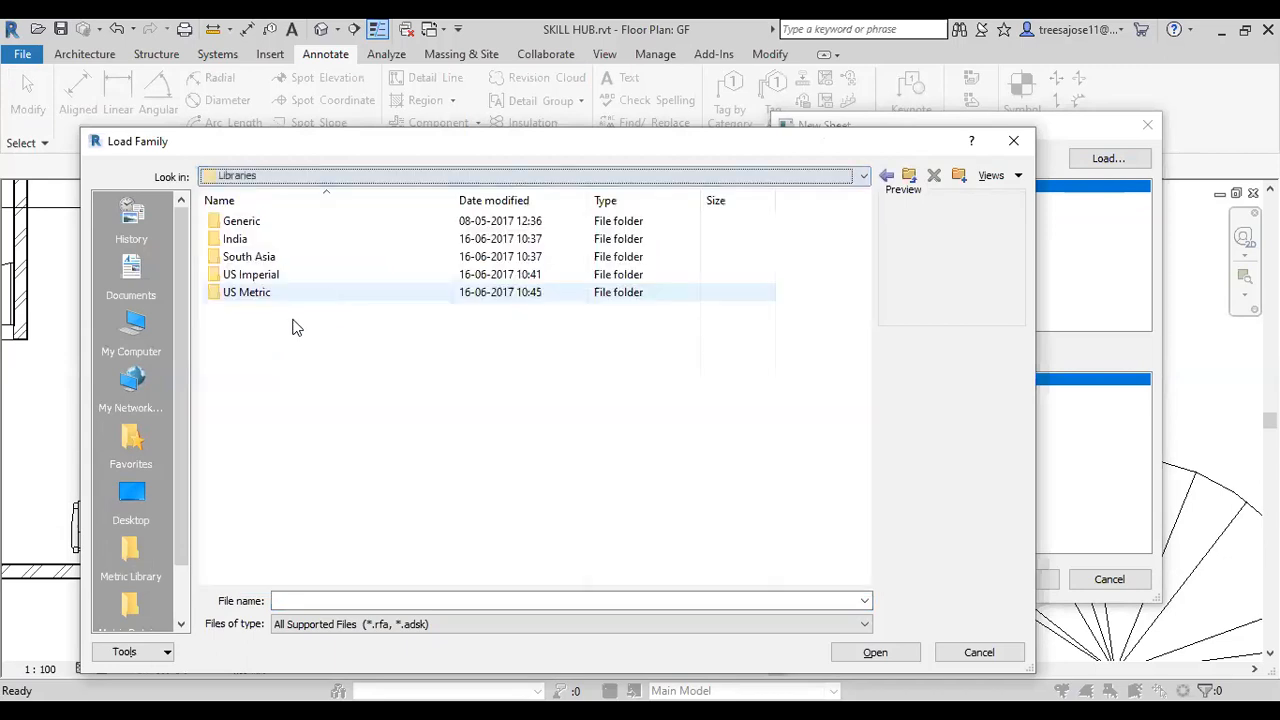
click(250, 276)
click(233, 260)
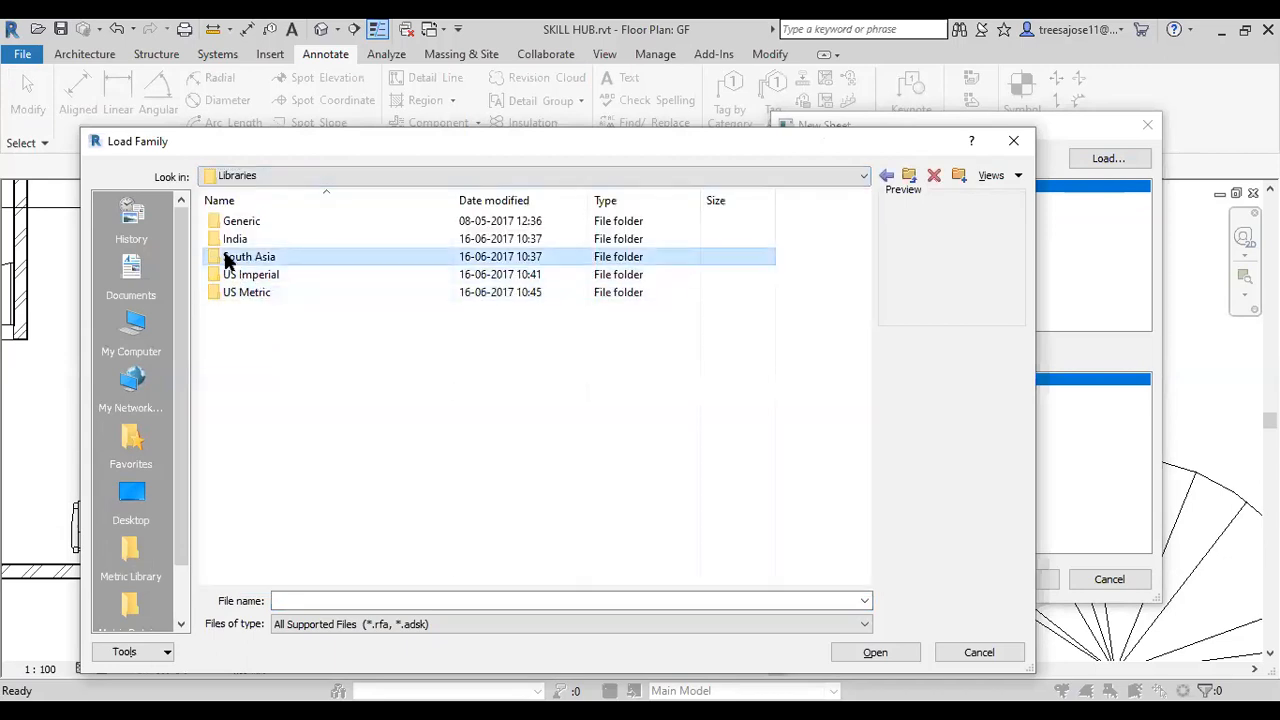
double_click(235, 239)
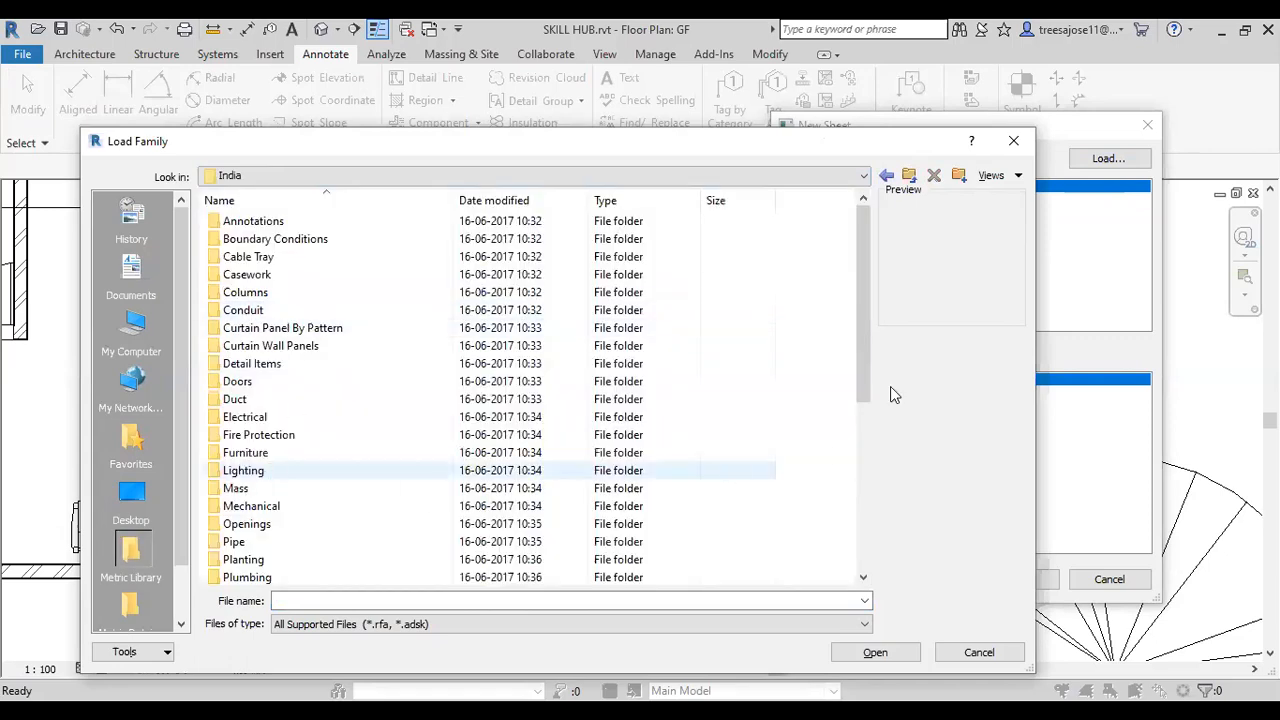
drag(866, 345, 847, 510)
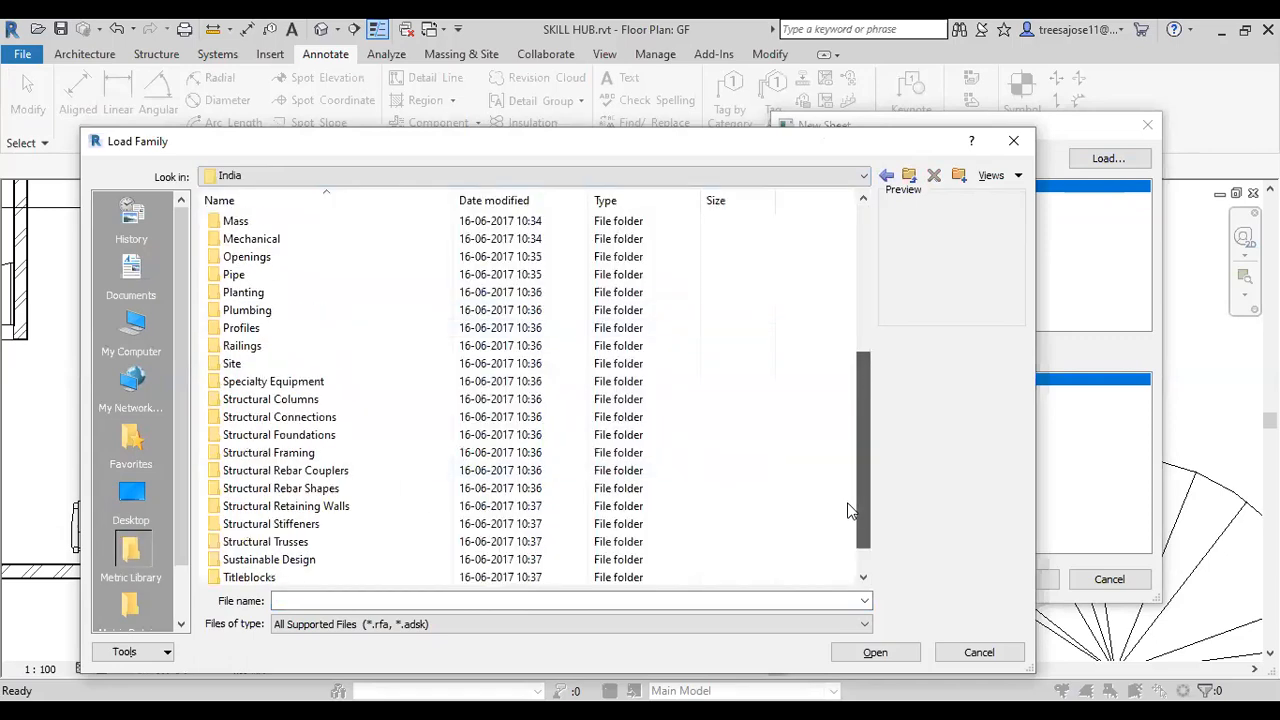
double_click(248, 578)
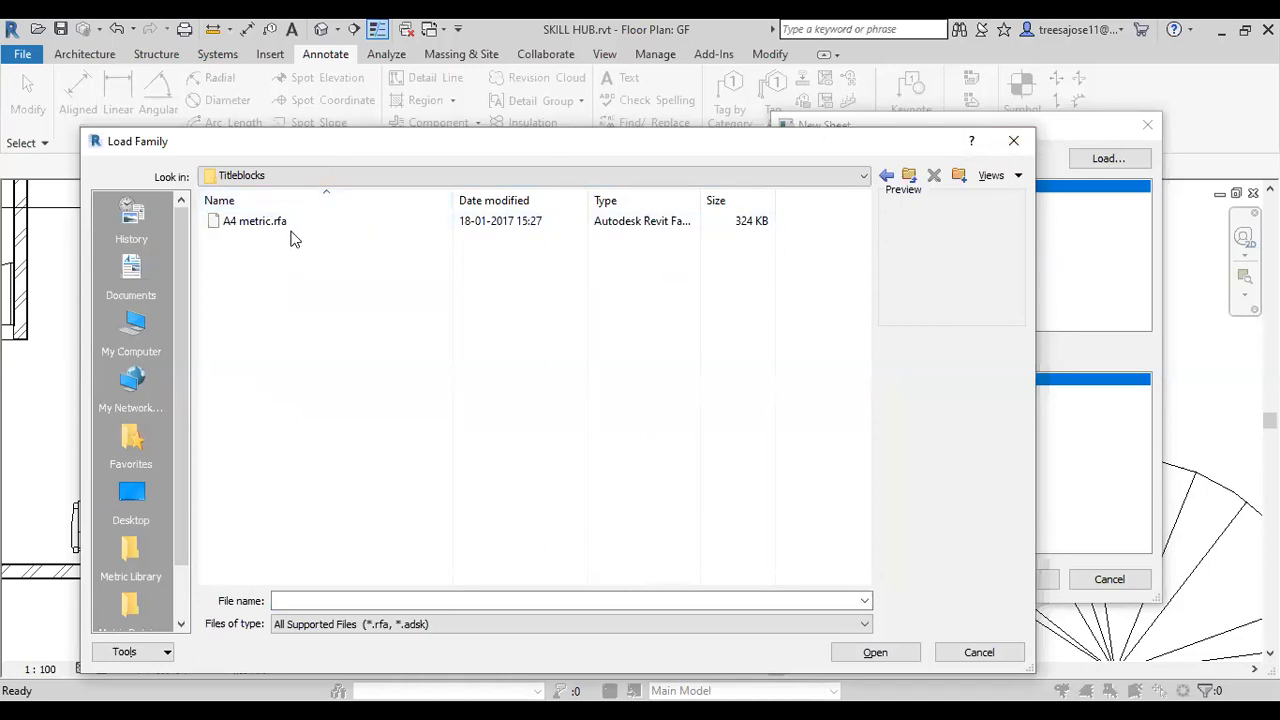
- Load the A4 metric.rfa title block, create the new sheet with it, and find the sheet under Sheets (all)
click(282, 228)
click(875, 655)
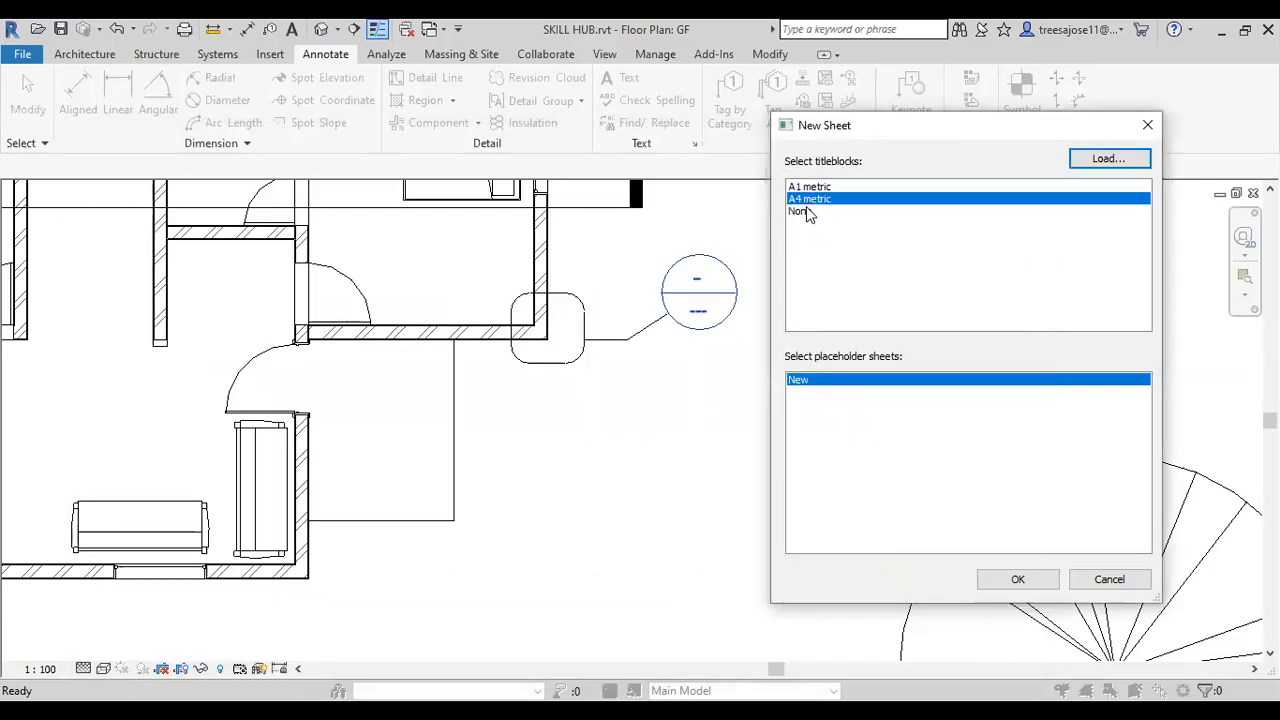
click(1017, 579)
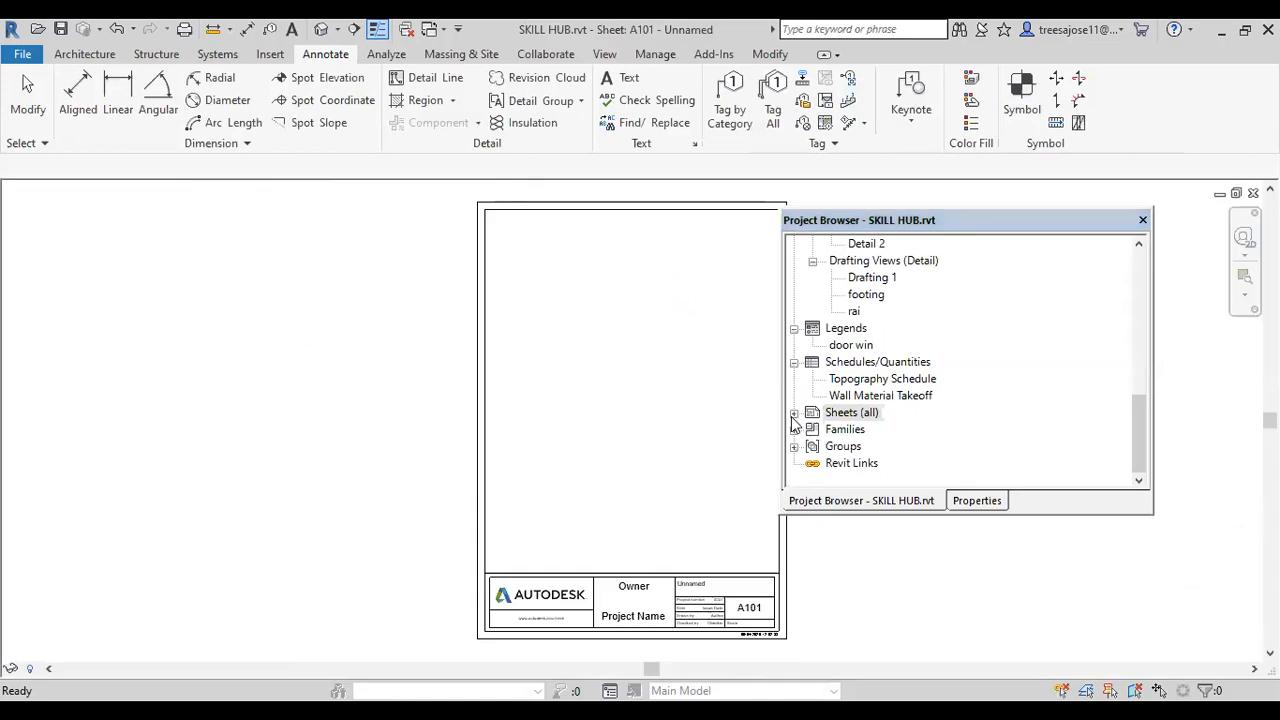
click(794, 413)
click(858, 429)
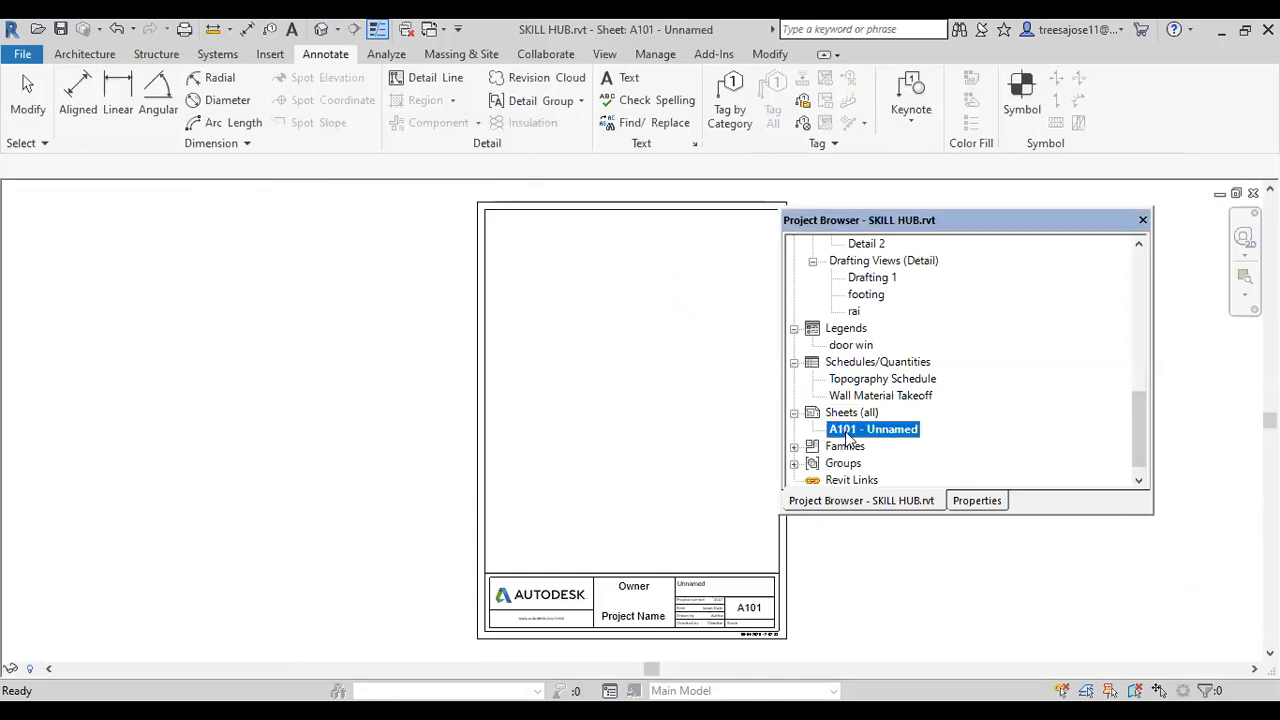
click(642, 497)
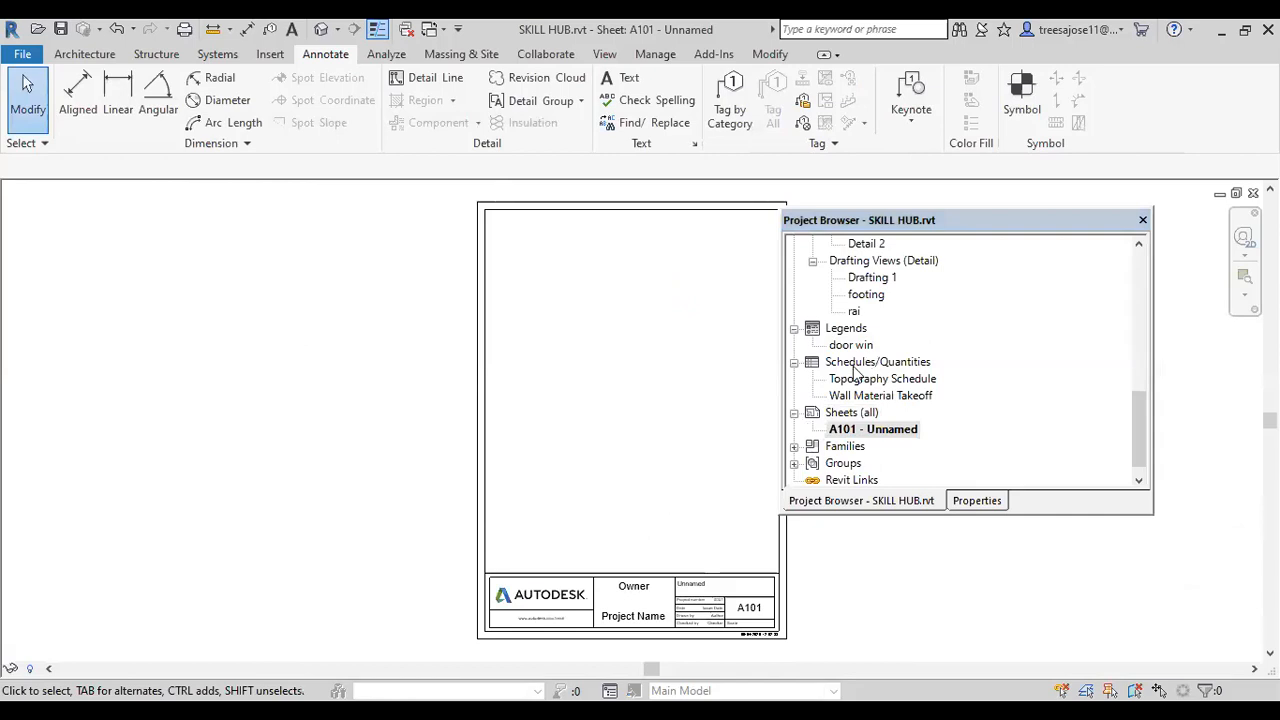
- Place the Detail 0 view on sheet A101, near the upper-left corner of the drawing area
drag(1136, 426, 1140, 392)
click(866, 294)
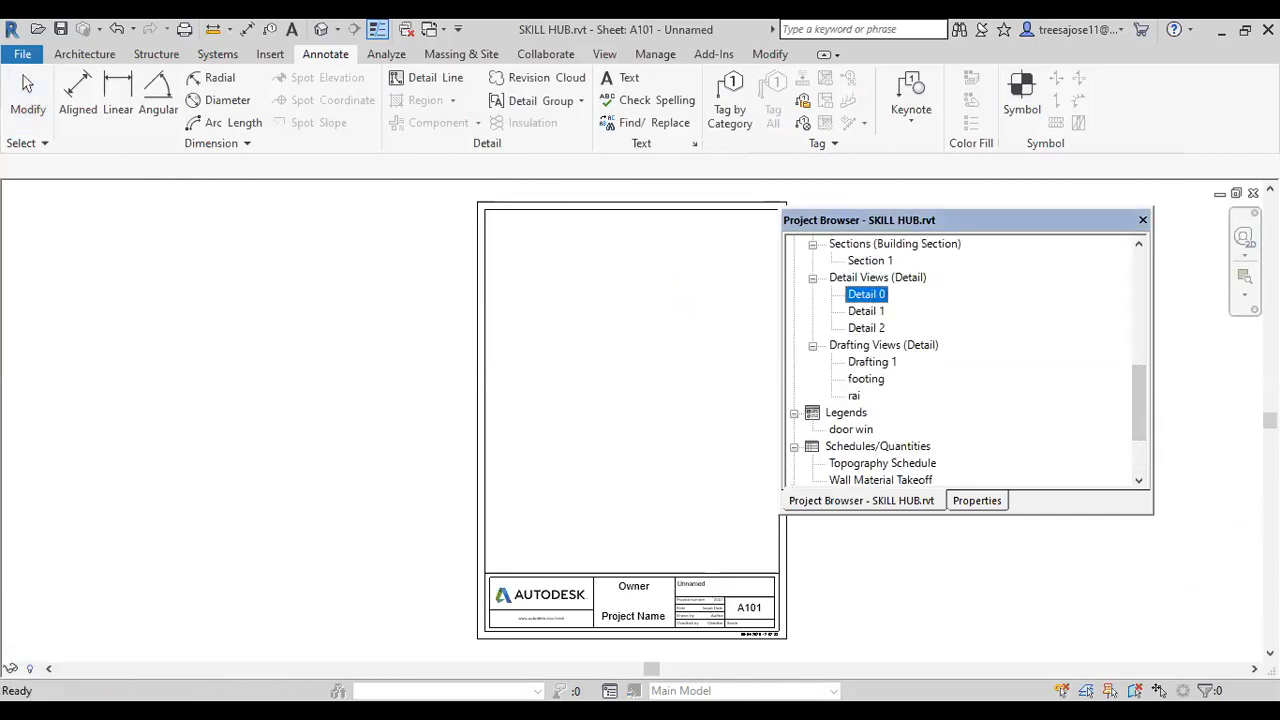
drag(866, 294, 612, 323)
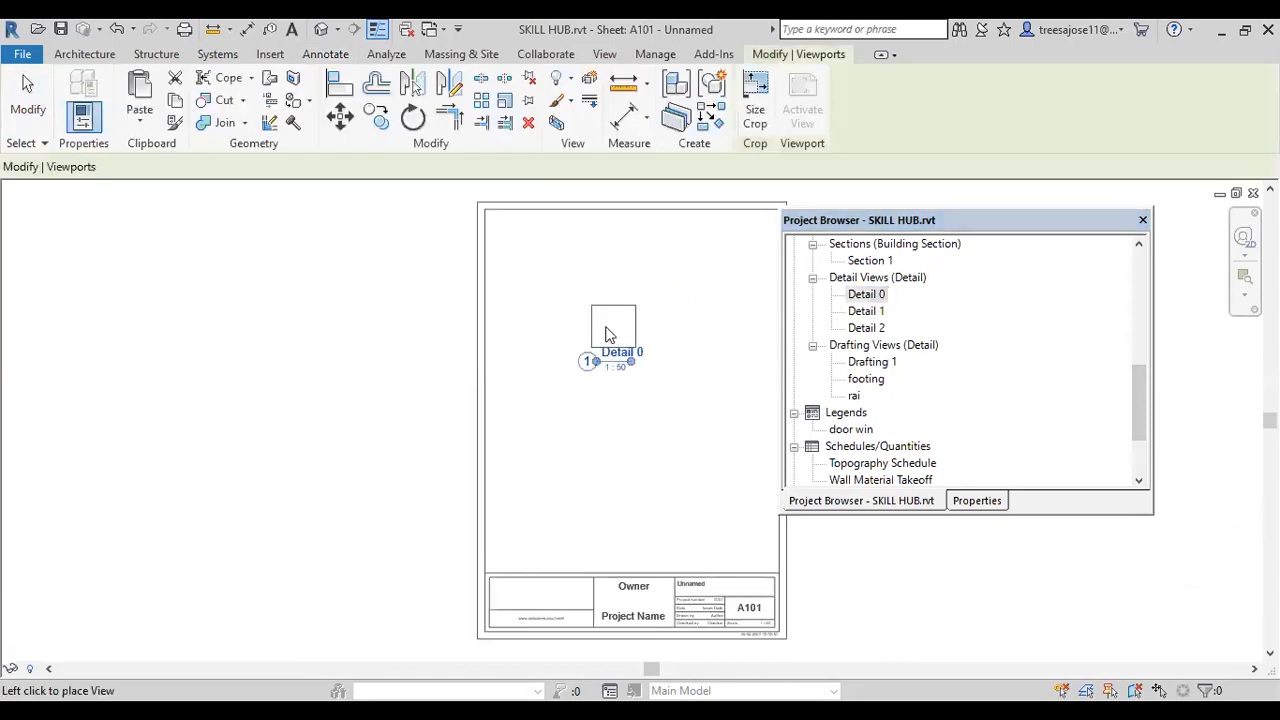
click(545, 300)
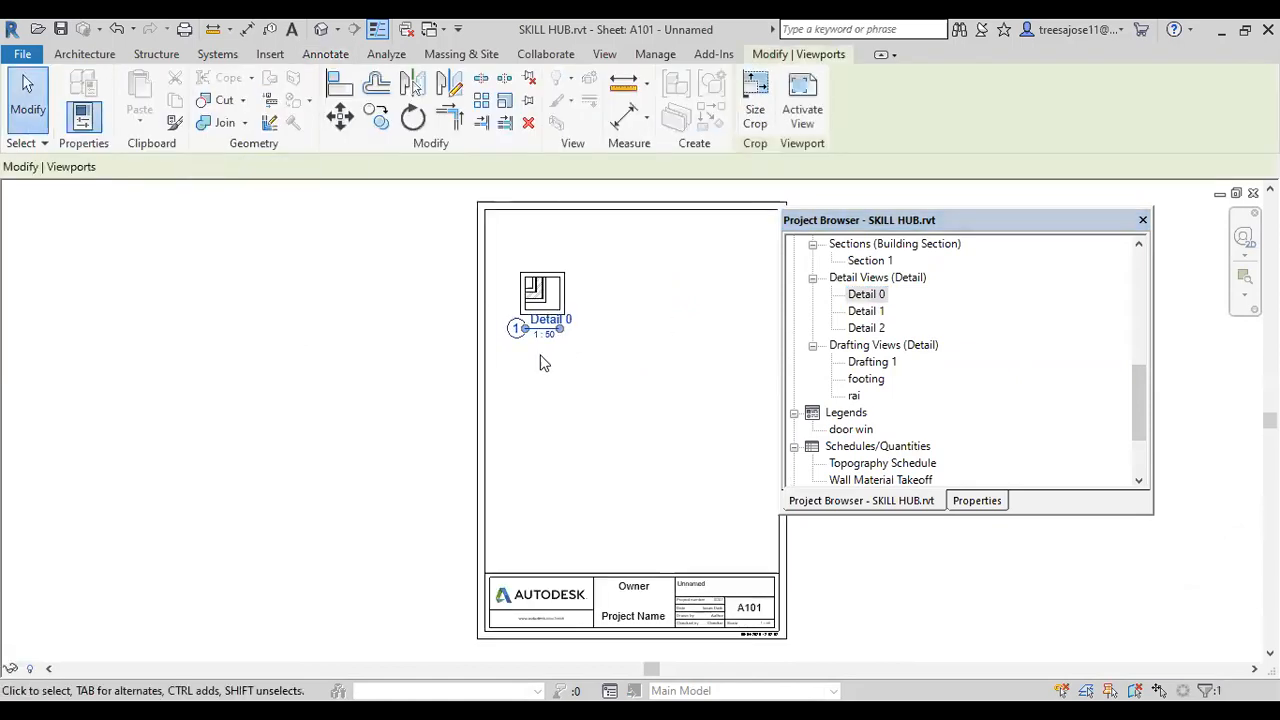
- Place the Detail 1 view on the sheet directly below Detail 0
scroll(560, 385, up, 3)
middle_drag(568, 385, 559, 429)
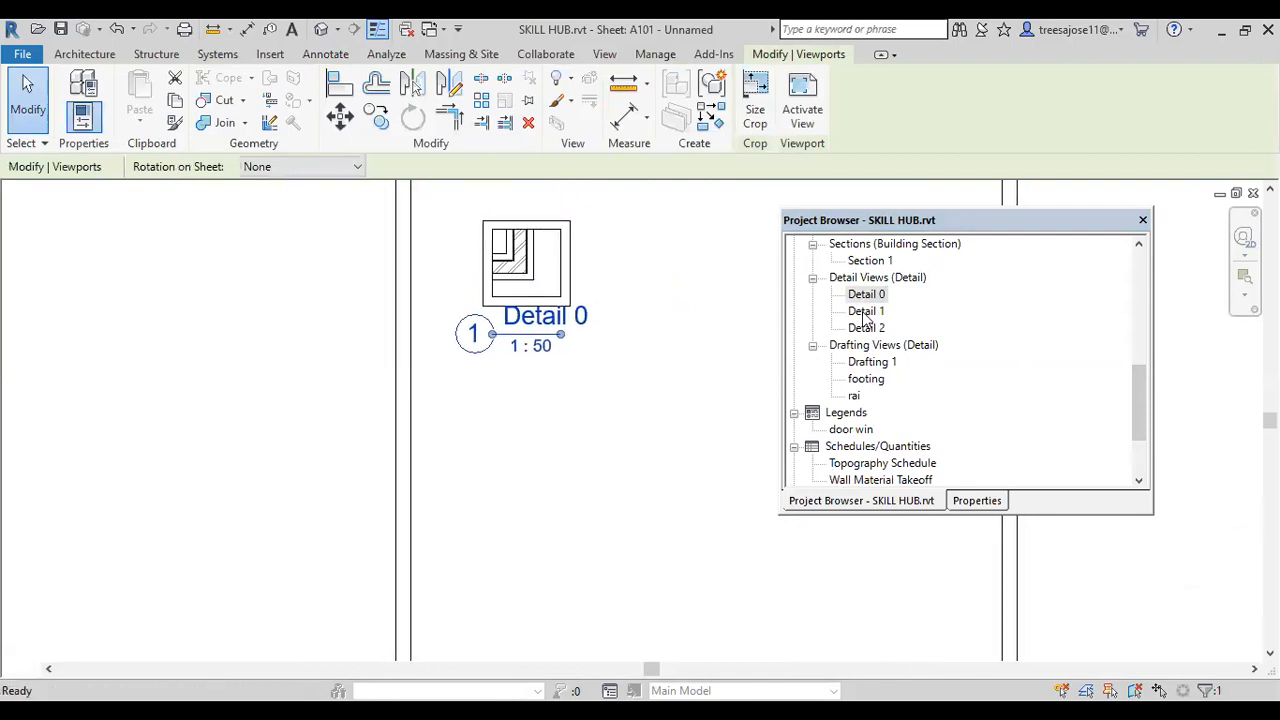
drag(866, 318, 594, 417)
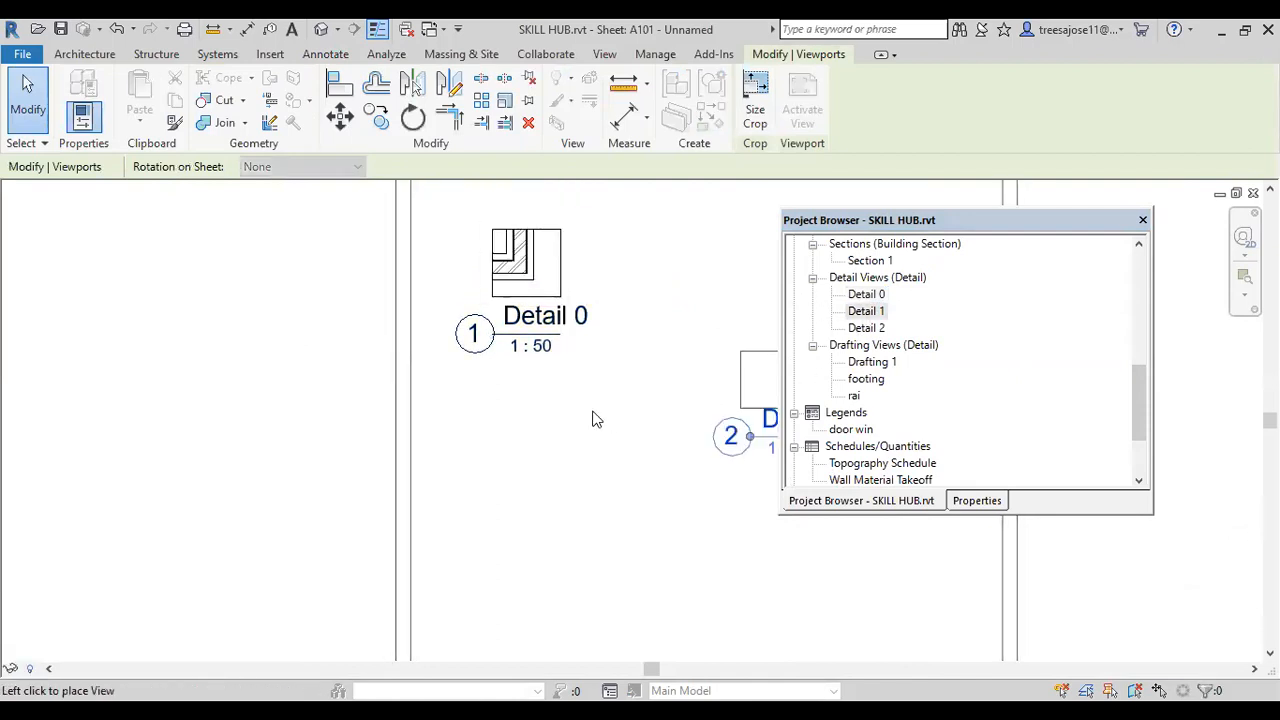
click(534, 437)
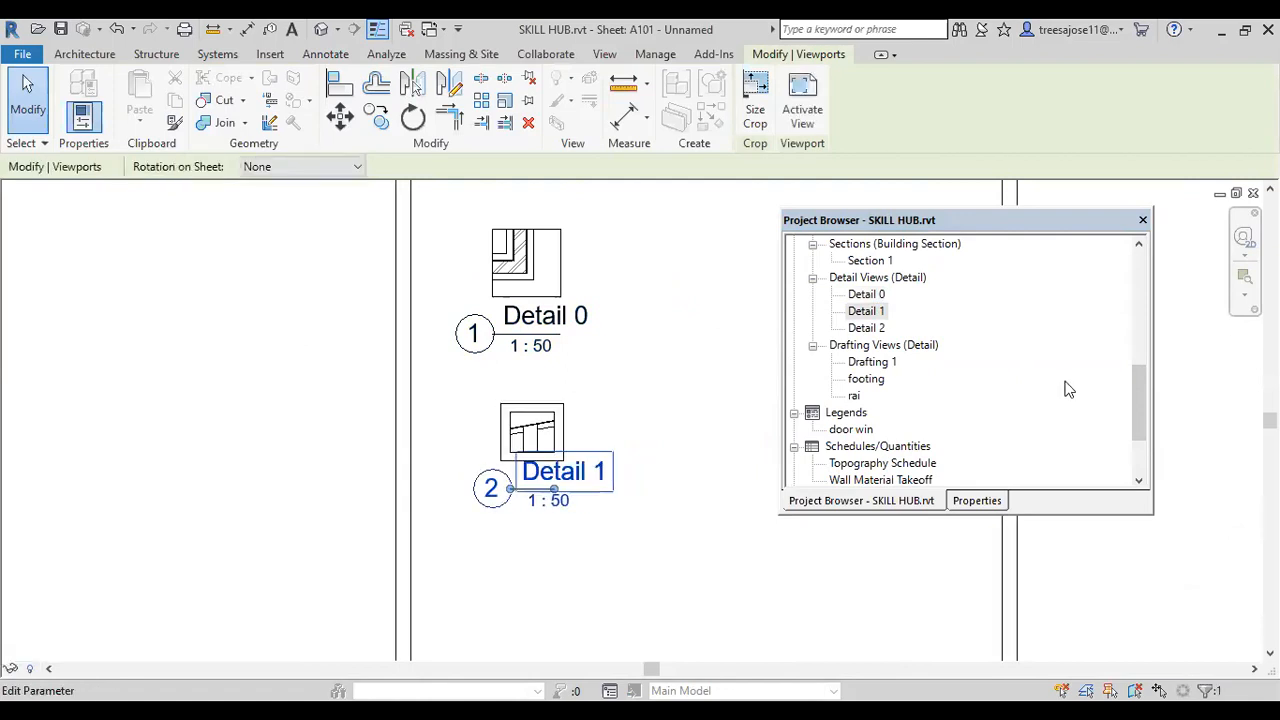
- Place the Section 1 view on the sheet between Detail 1 and the title block, and clear the selection
mouse_move(1137, 388)
mouse_down()
mouse_move(1134, 323)
mouse_move(1134, 337)
mouse_up()
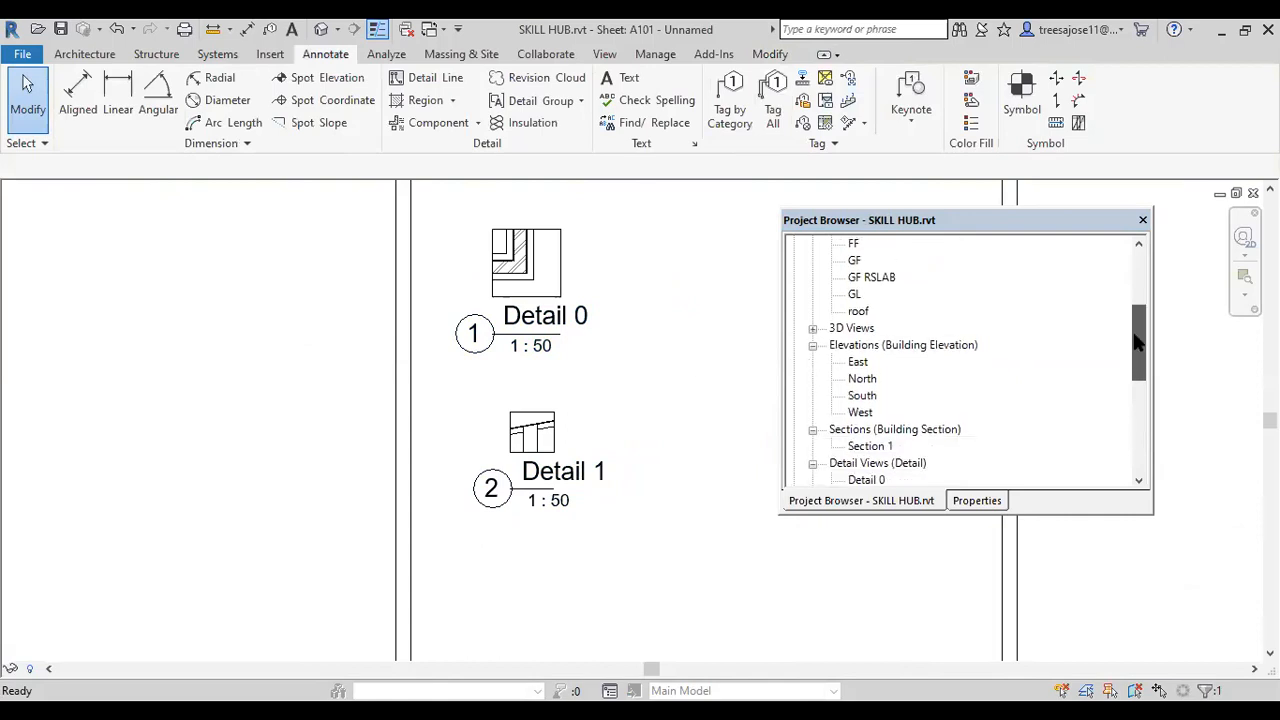
click(864, 448)
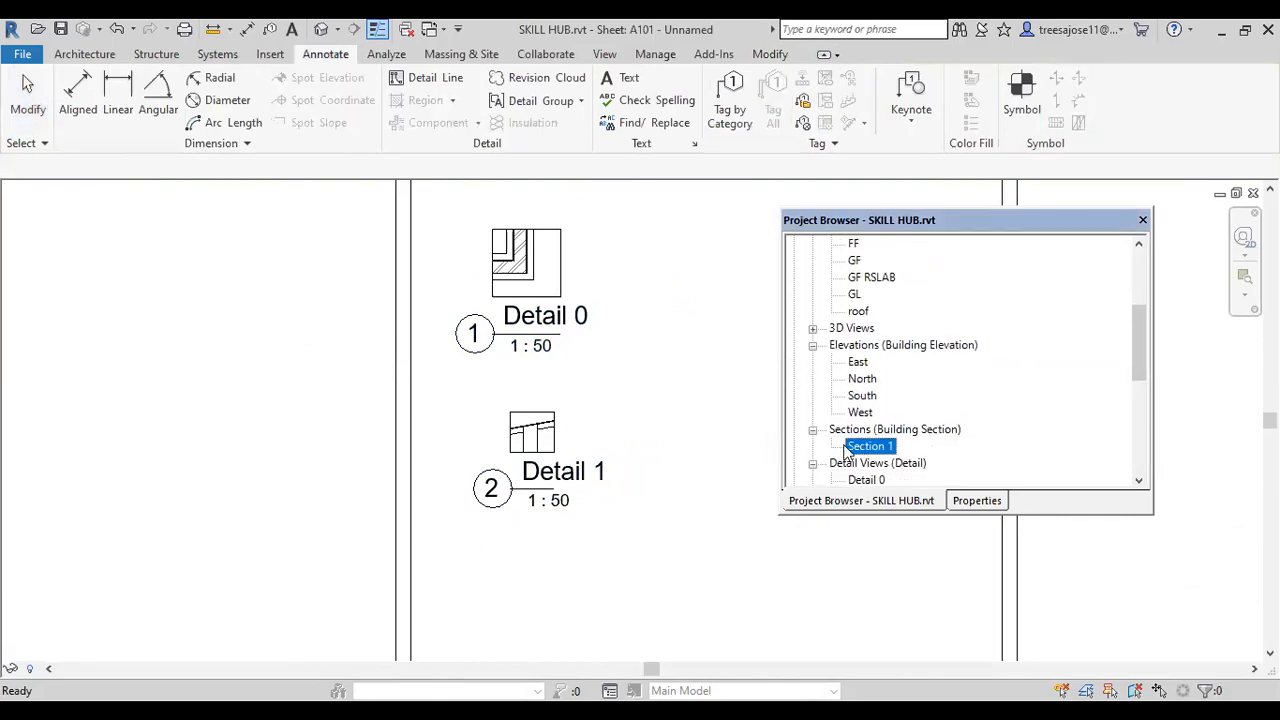
drag(846, 452, 688, 437)
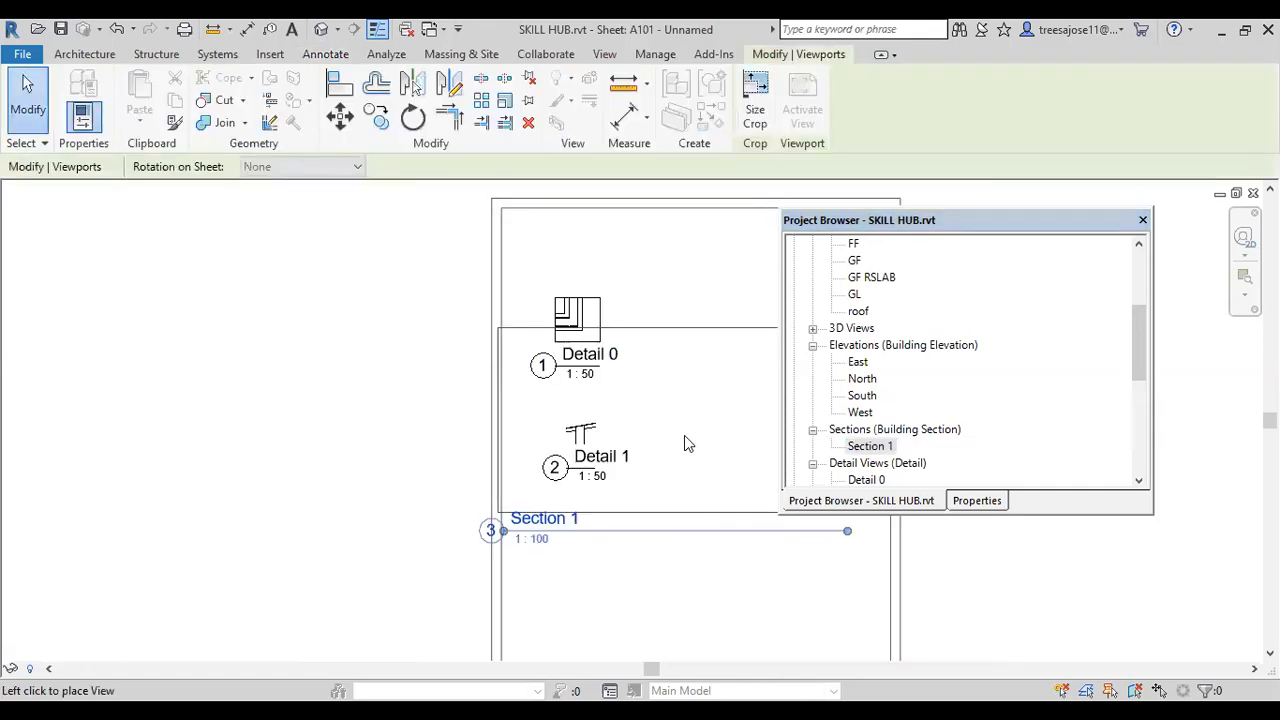
middle_drag(688, 433, 555, 366)
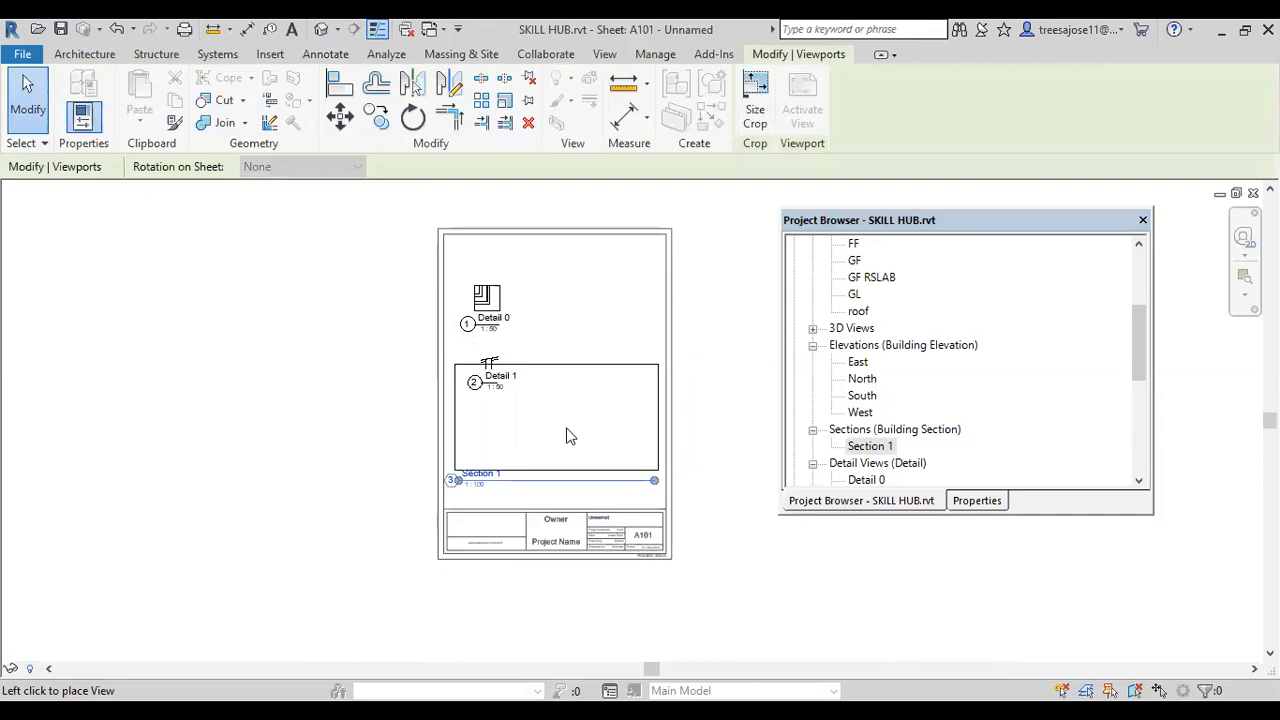
click(551, 437)
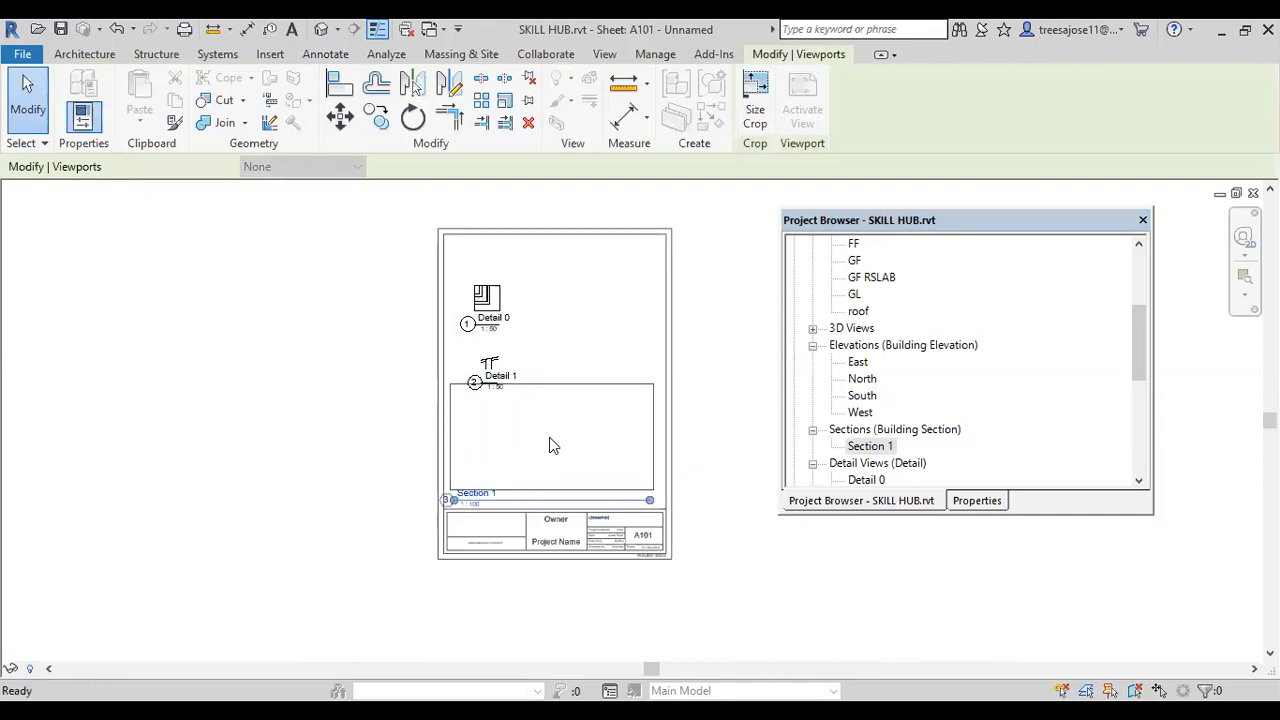
click(535, 390)
scroll(525, 385, up, 3)
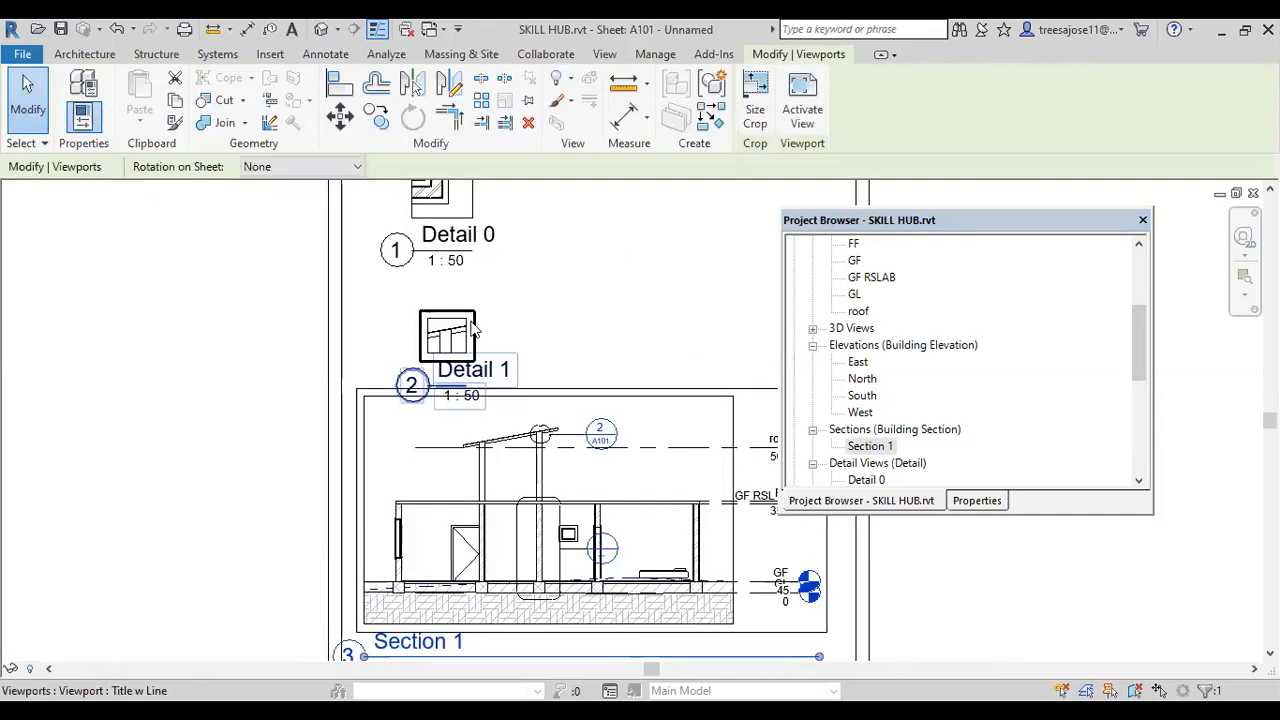
click(386, 347)
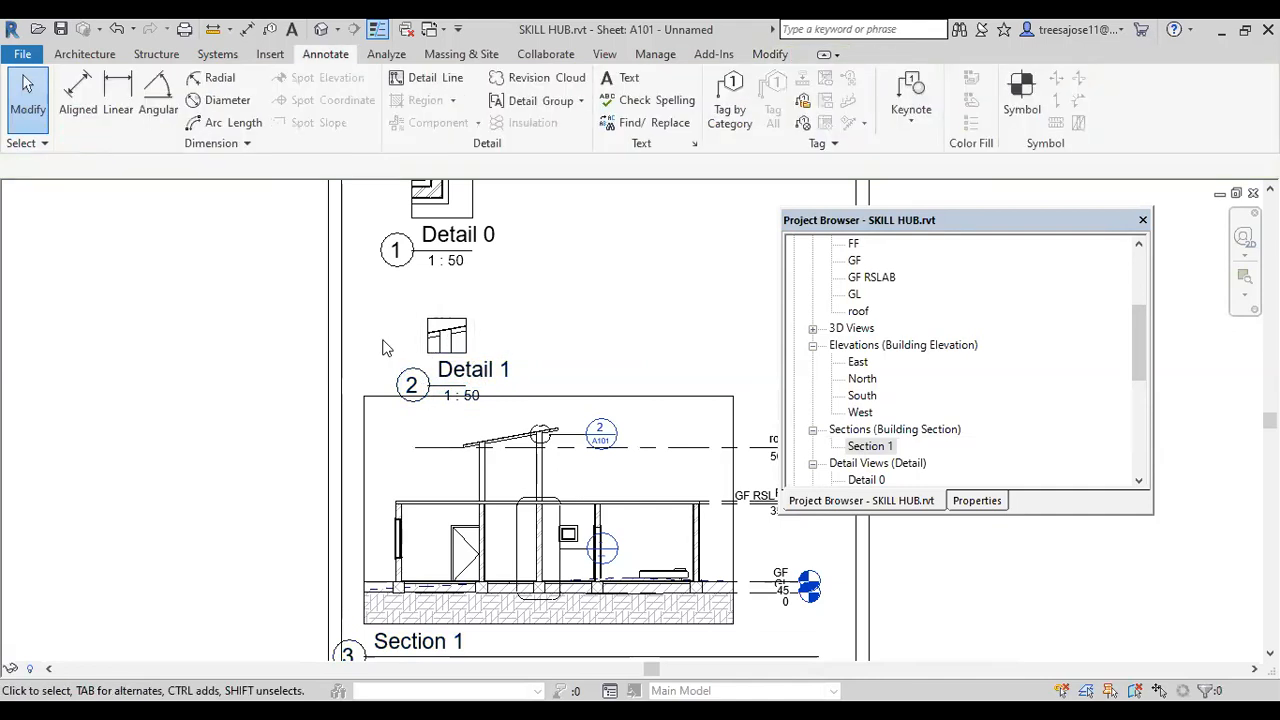
- Move the Detail 1 viewport up to the right of Detail 0 and raise the Section 1 viewport beneath them
scroll(386, 344, down, 1)
click(451, 343)
mouse_move(451, 343)
mouse_down()
mouse_move(600, 243)
mouse_move(575, 252)
mouse_up()
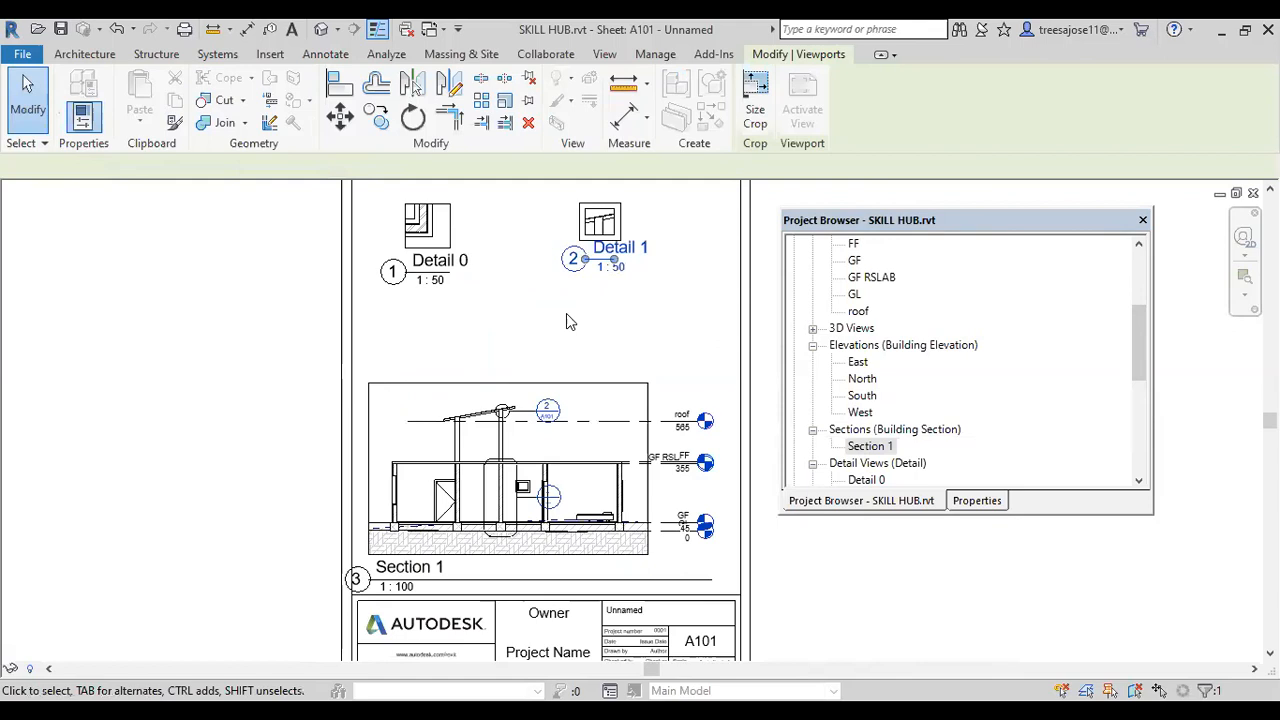
click(528, 377)
drag(530, 385, 523, 315)
click(227, 546)
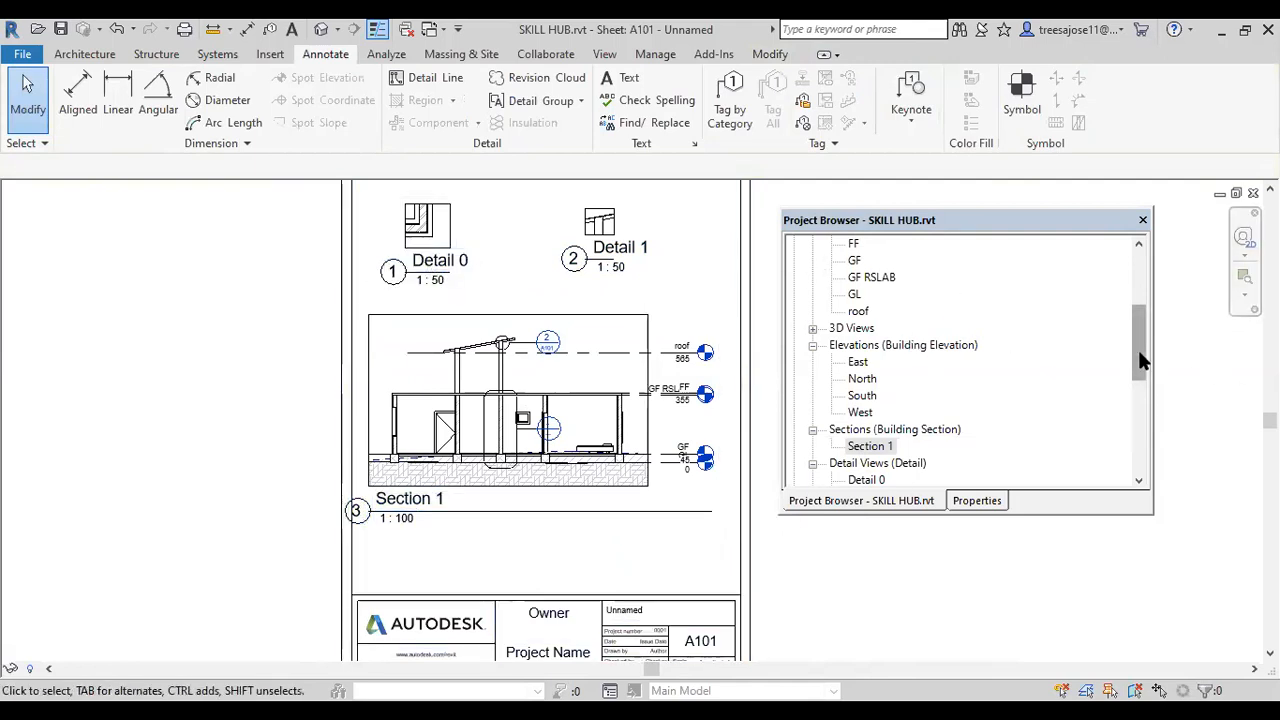
- Open the GF floor plan to check the callout's sheet reference, and expand sheet A101 to review its placed views
scroll(1134, 338, up, 4)
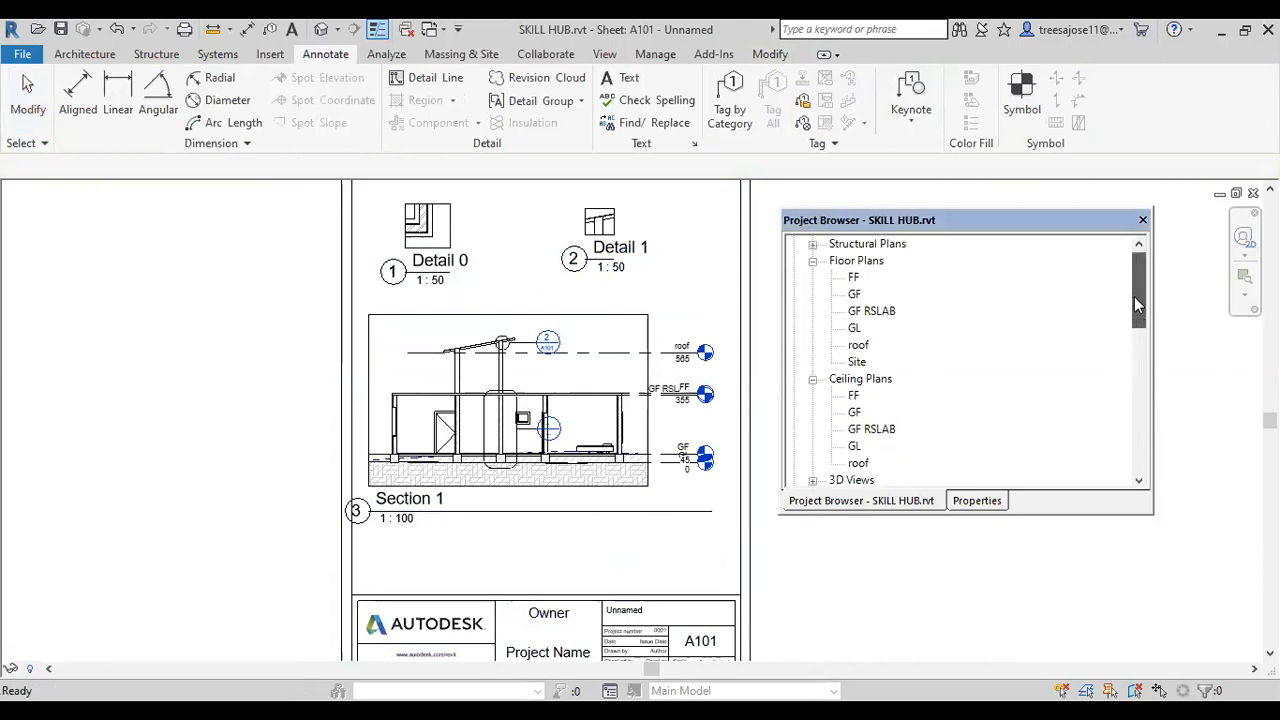
double_click(853, 311)
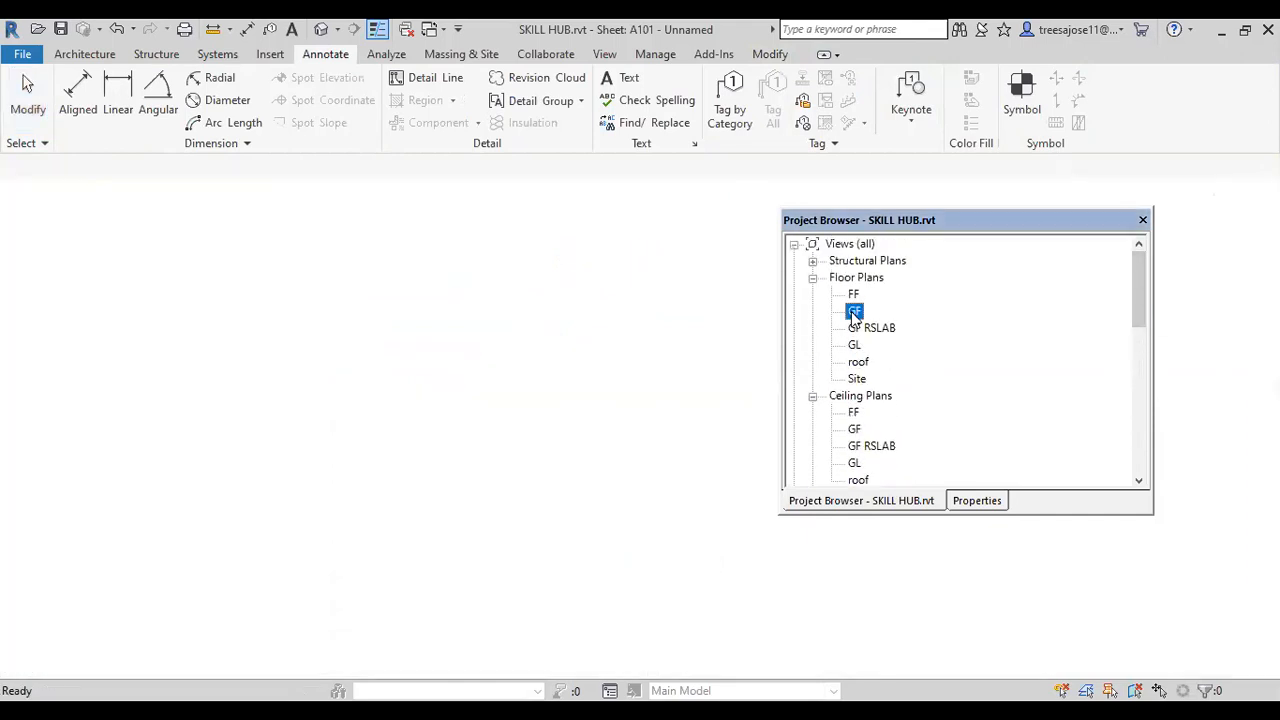
scroll(600, 355, up, 3)
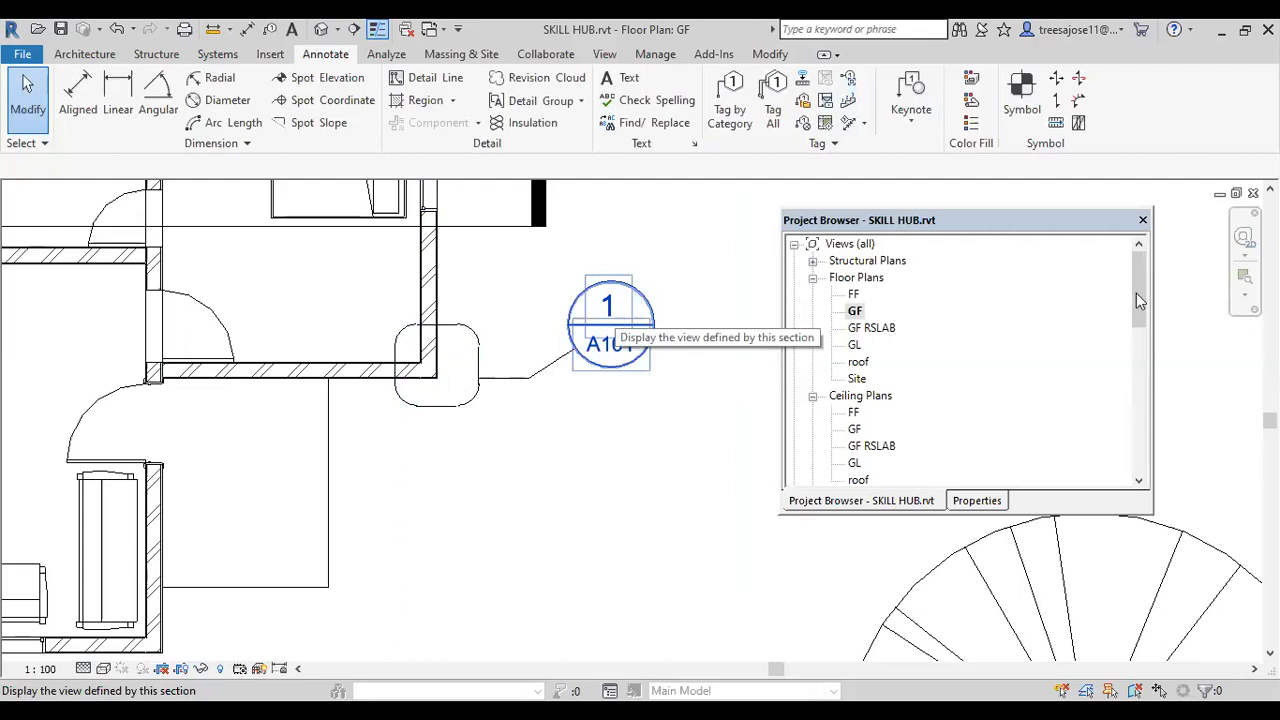
drag(1136, 293, 1123, 449)
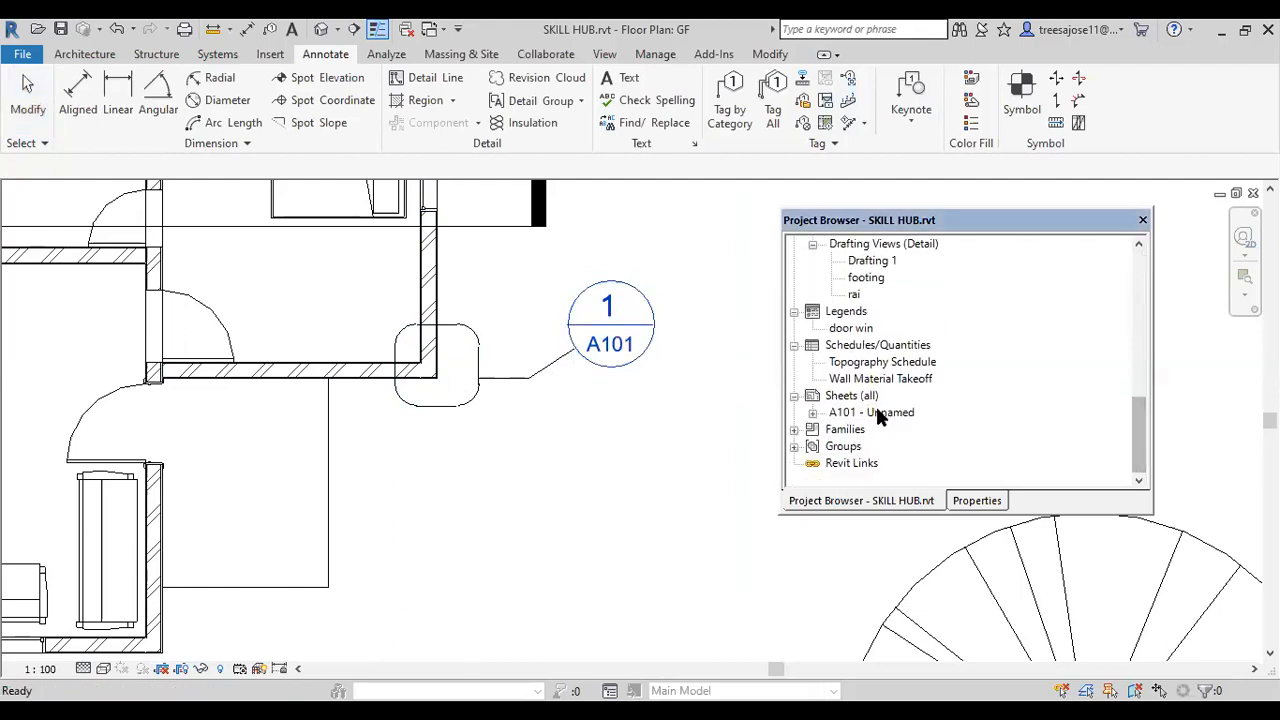
click(813, 413)
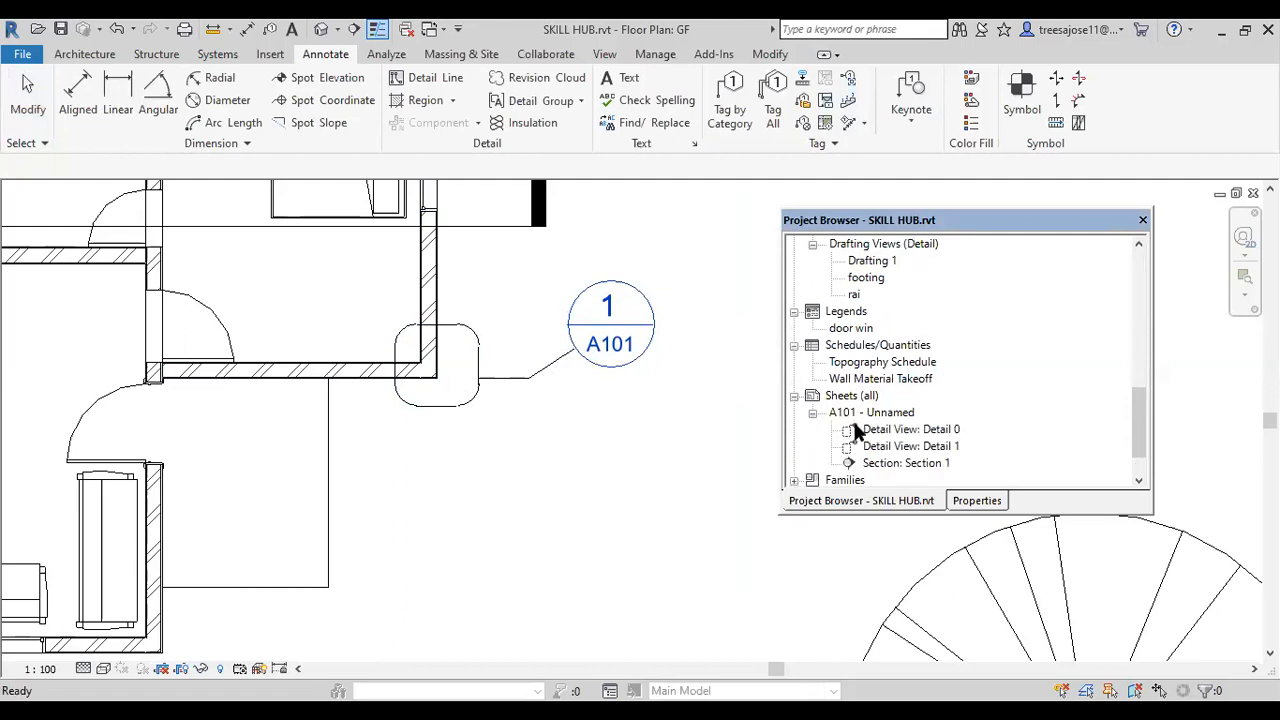
- Open sheet A101 and examine the callout references in the Section 1 viewport against the detail numbers of the placed views
click(860, 420)
double_click(860, 420)
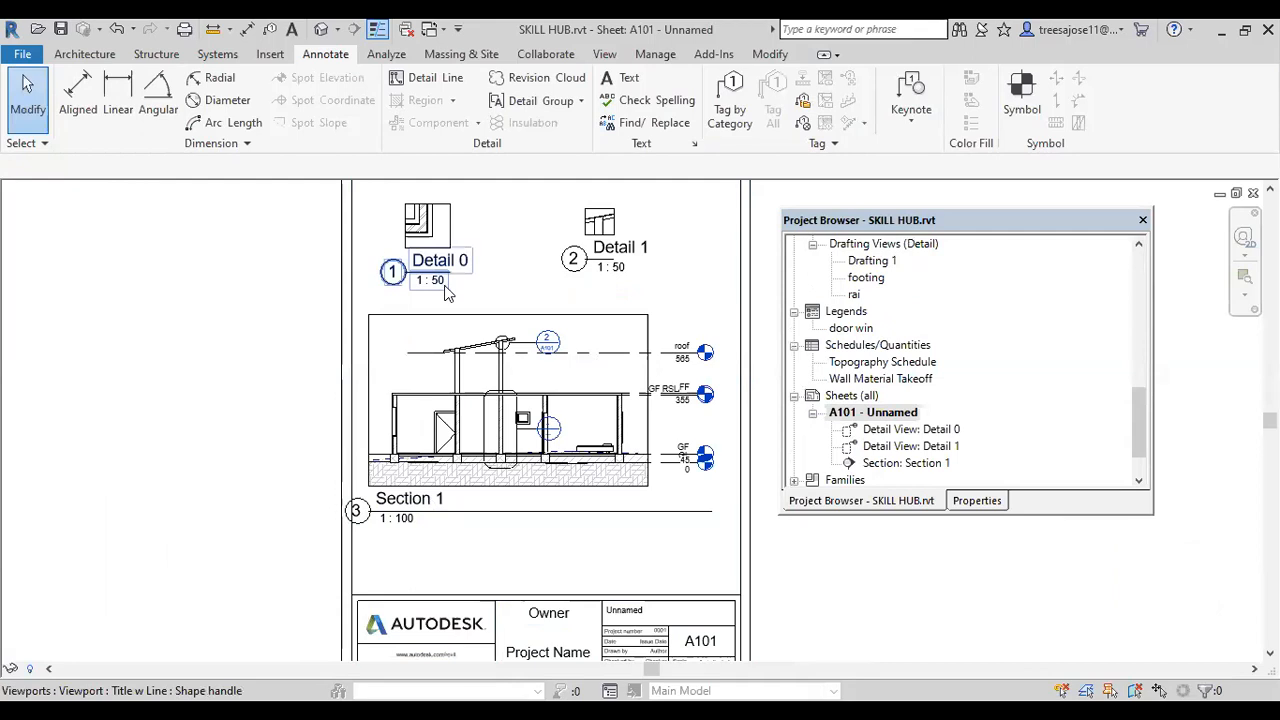
scroll(546, 350, up, 3)
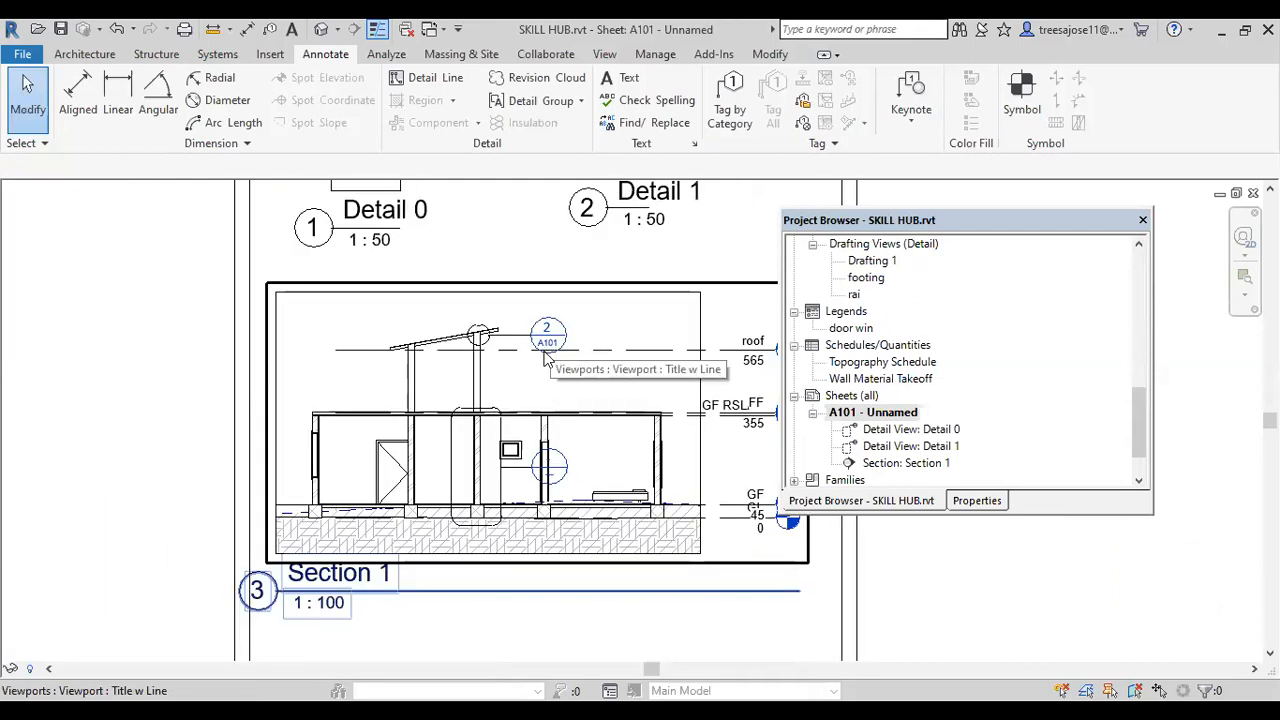
scroll(546, 360, down, 1)
scroll(558, 335, down, 2)
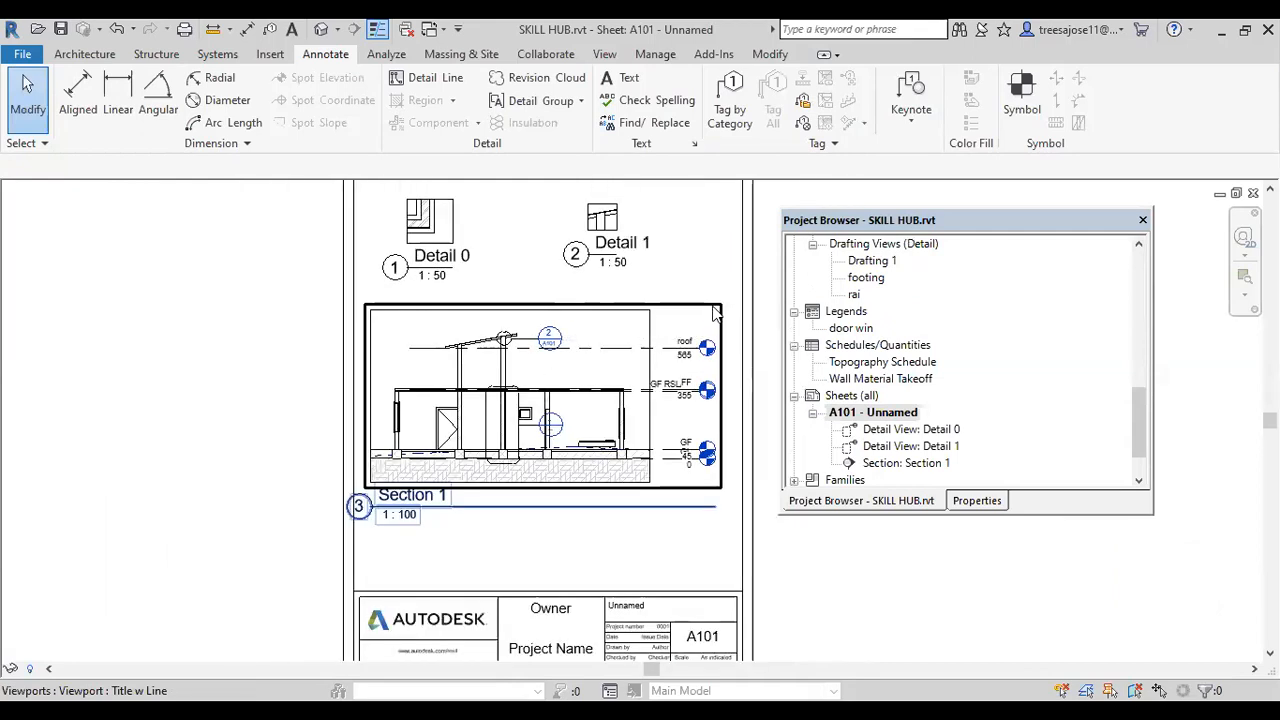
scroll(549, 356, up, 1)
scroll(549, 356, up, 2)
scroll(503, 434, up, 1)
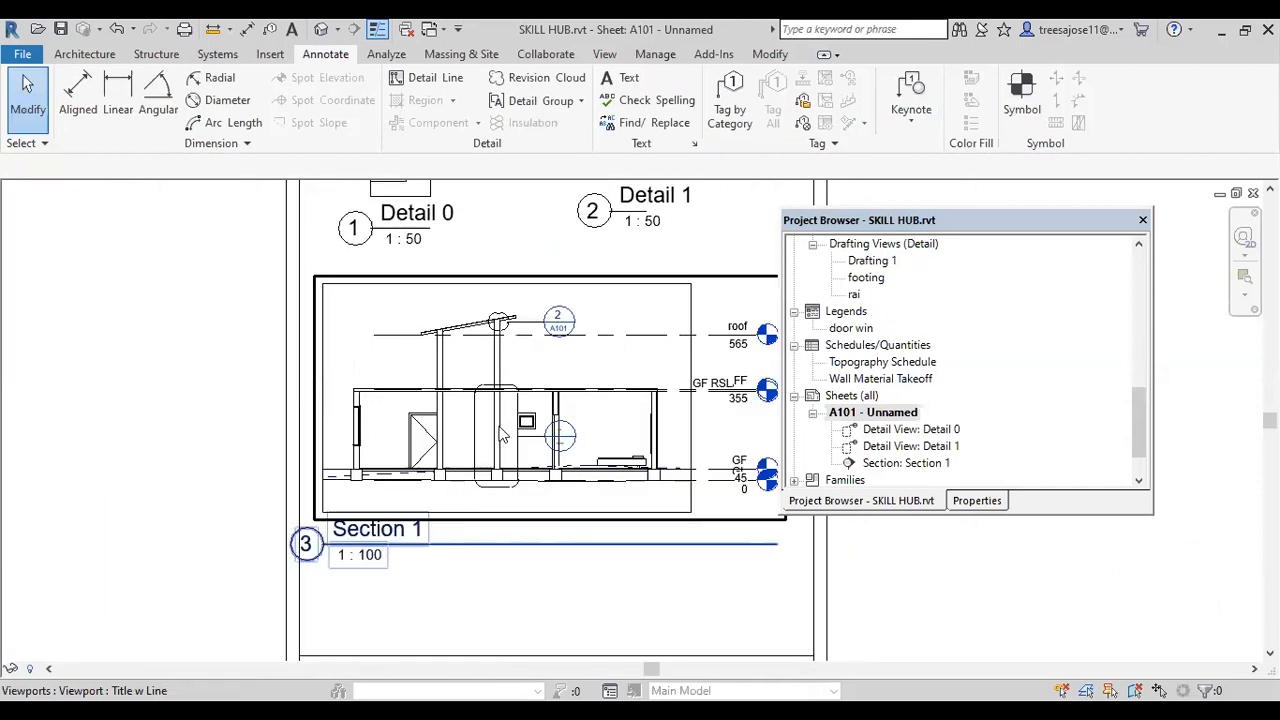
scroll(503, 434, down, 2)
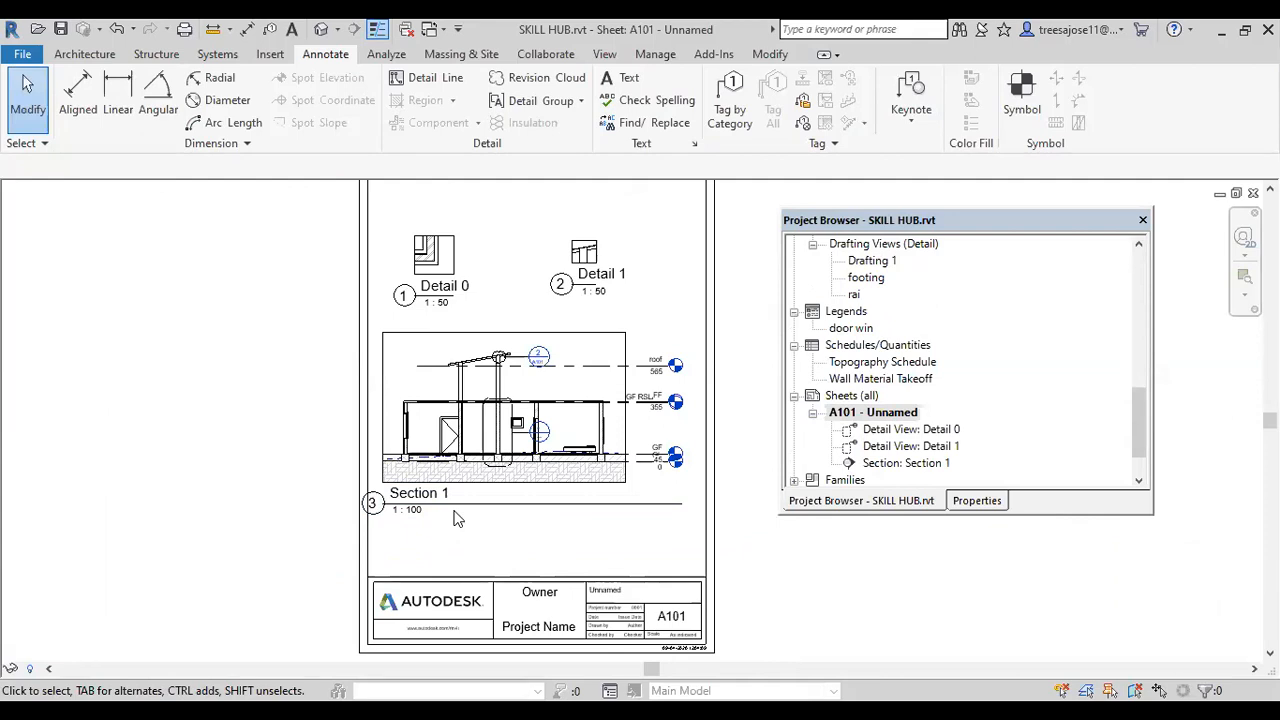
- Move the Detail 0, Detail 1 and Section 1 viewports up toward the sheet's top edge, leaving space above the title block
scroll(437, 240, down, 2)
click(441, 252)
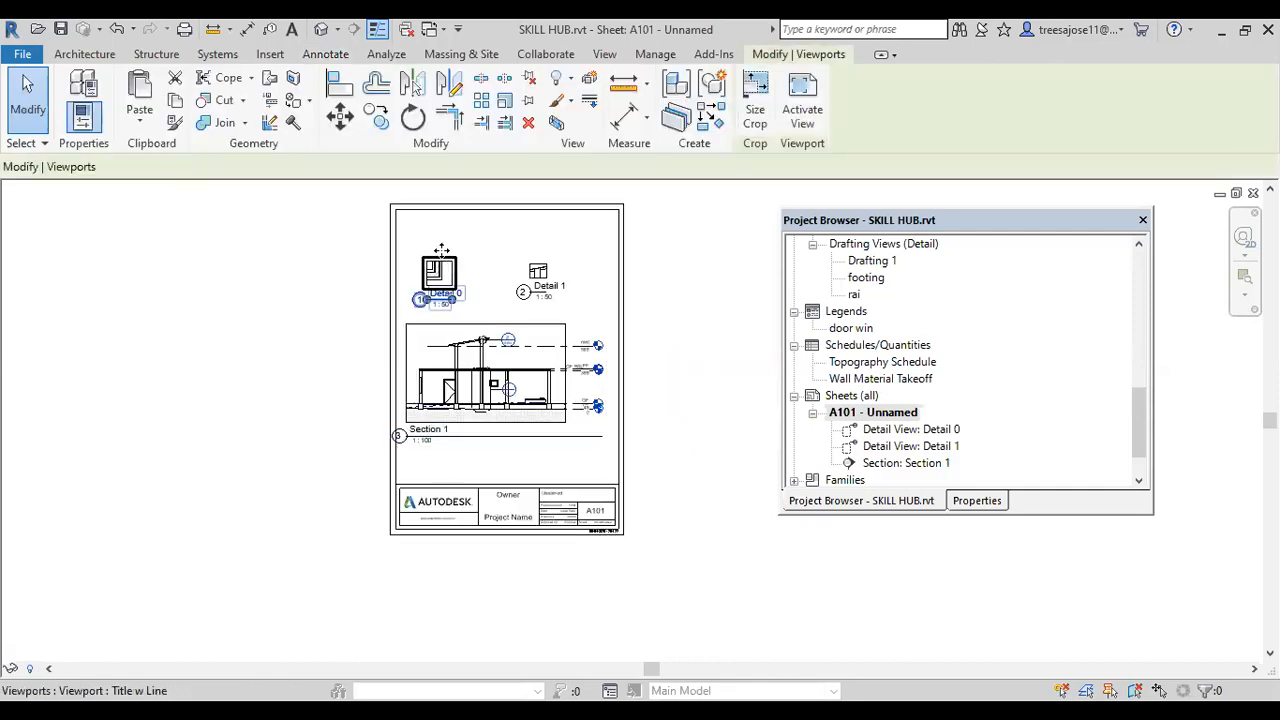
drag(441, 252, 427, 217)
drag(530, 259, 524, 224)
click(486, 336)
drag(486, 336, 500, 294)
click(527, 441)
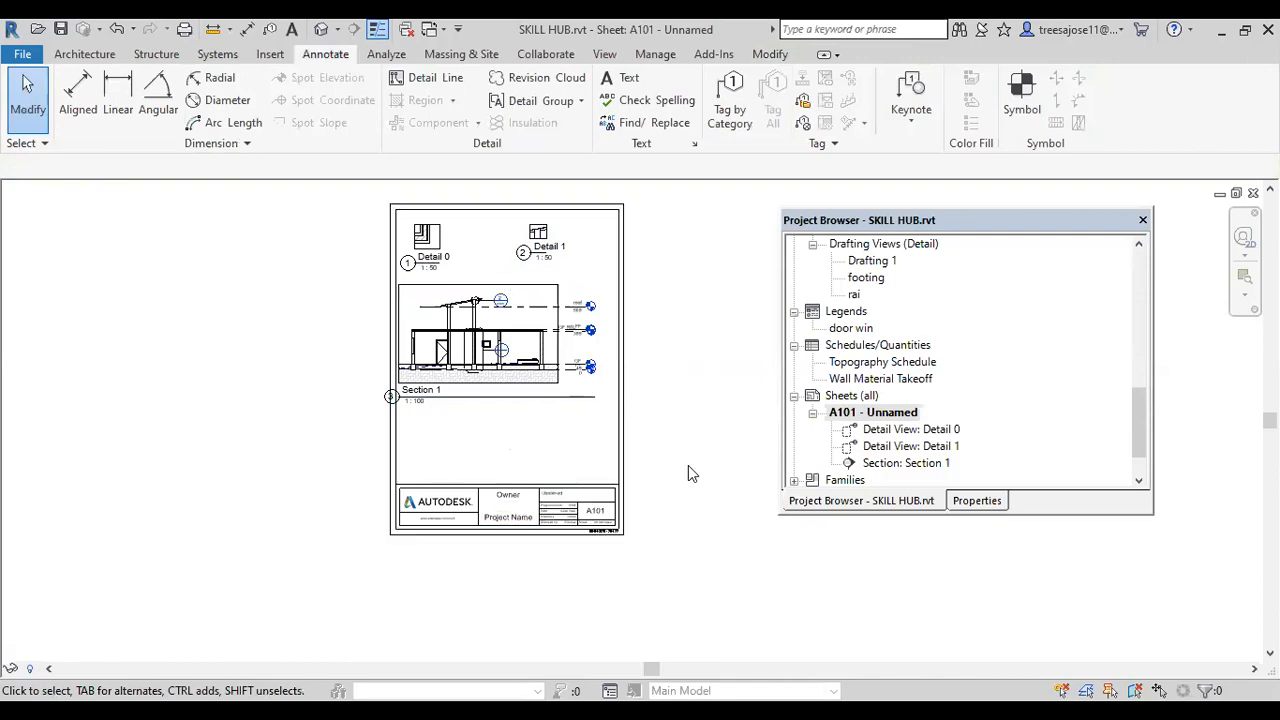
click(520, 291)
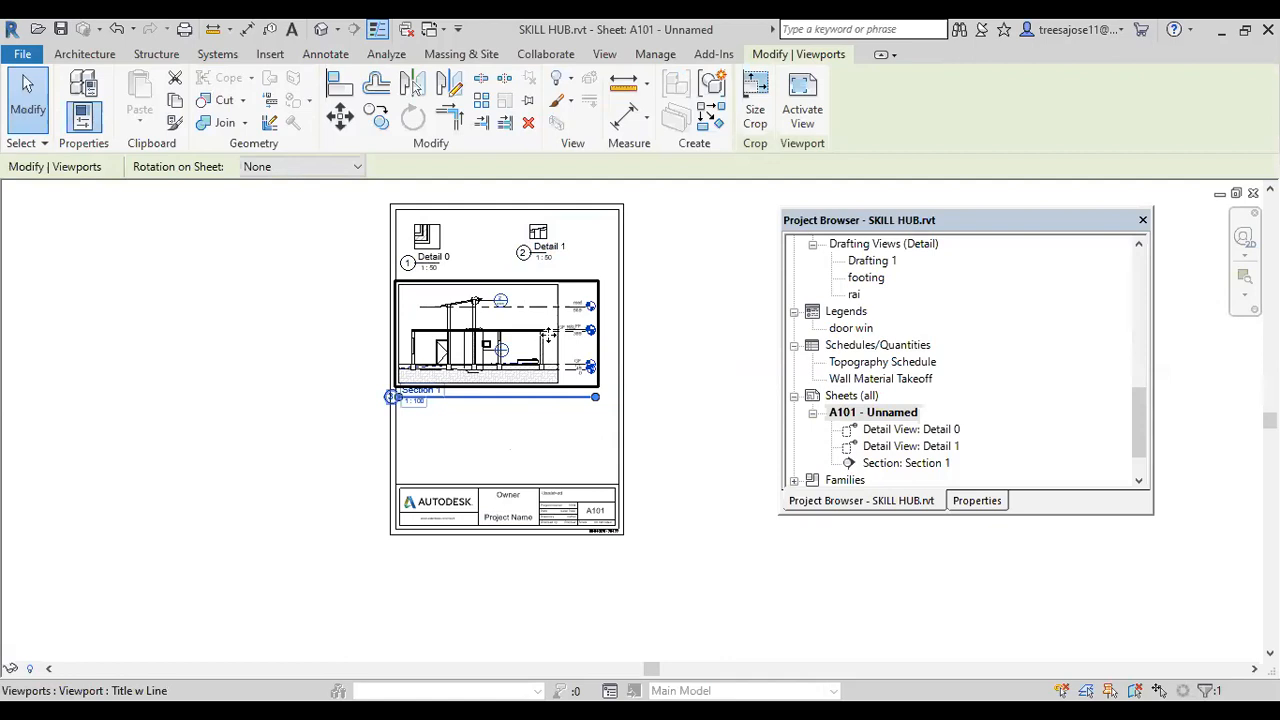
click(266, 378)
- Shift the Section 1 view title to the right so its number bubble sits inside the sheet border
scroll(460, 408, up, 2)
scroll(460, 408, up, 1)
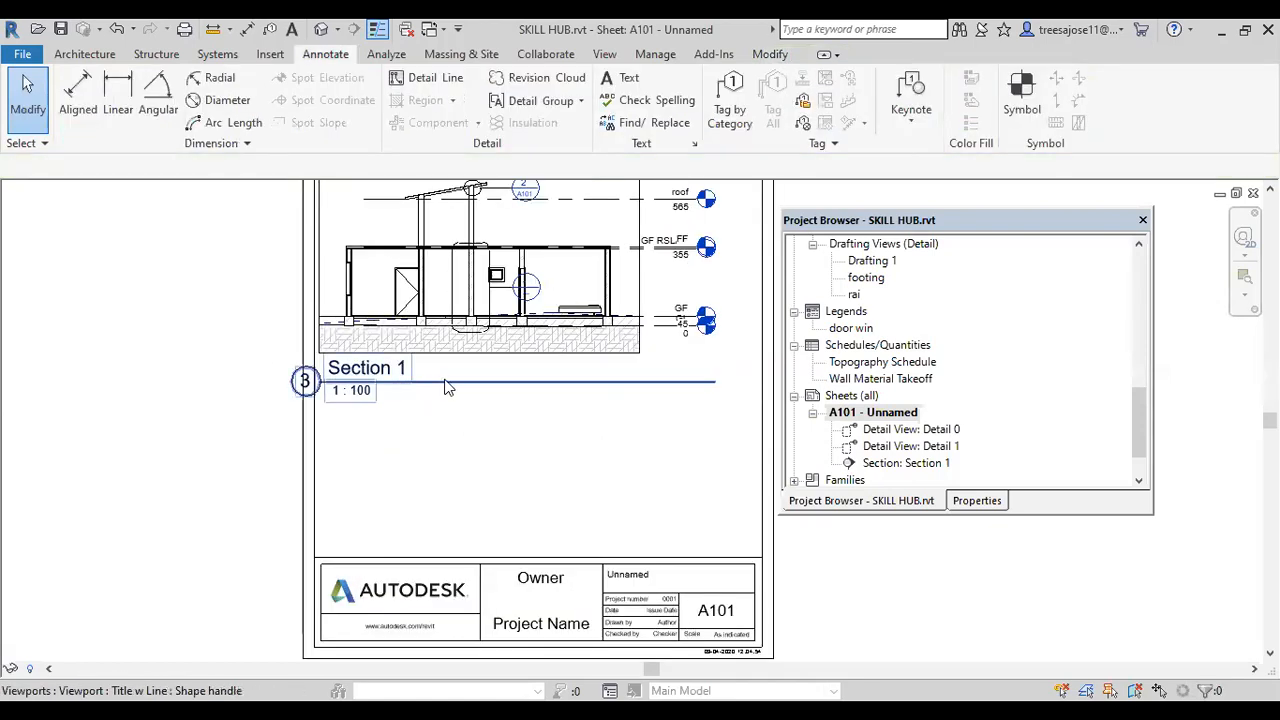
click(443, 383)
drag(443, 383, 482, 383)
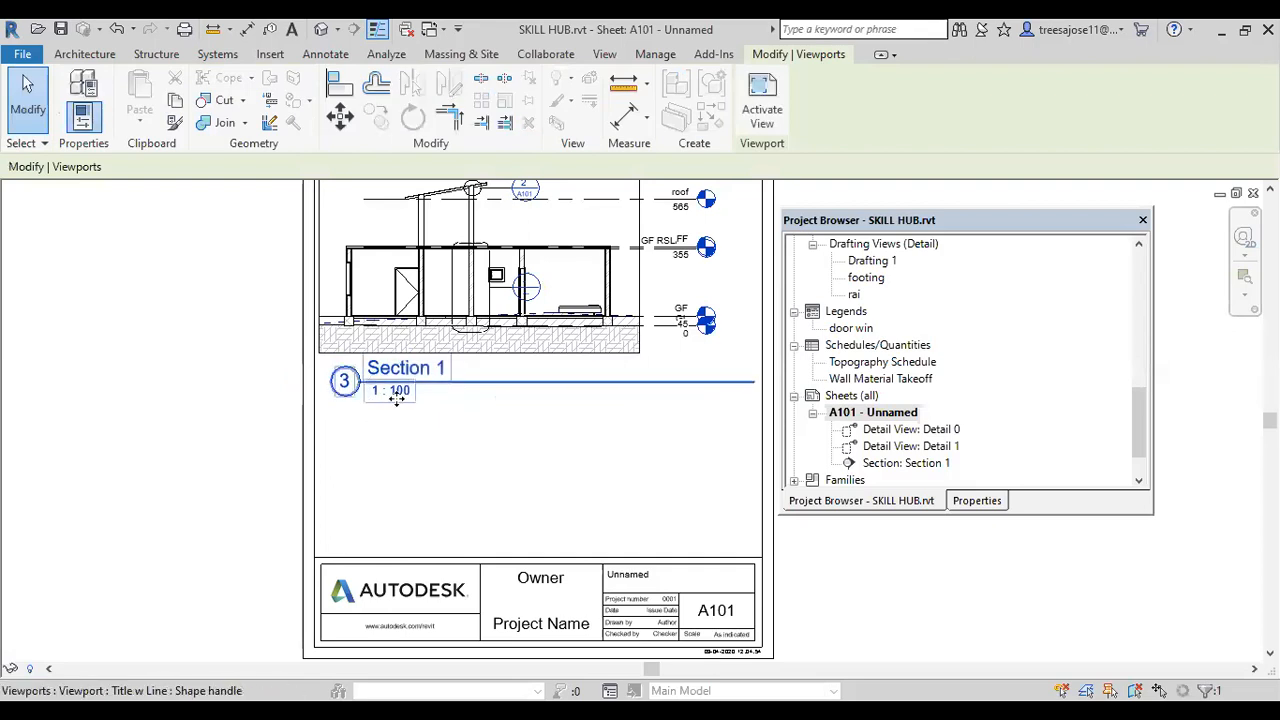
- Turn off Show Extension Line in the Title w Line viewport type
click(962, 505)
click(1093, 315)
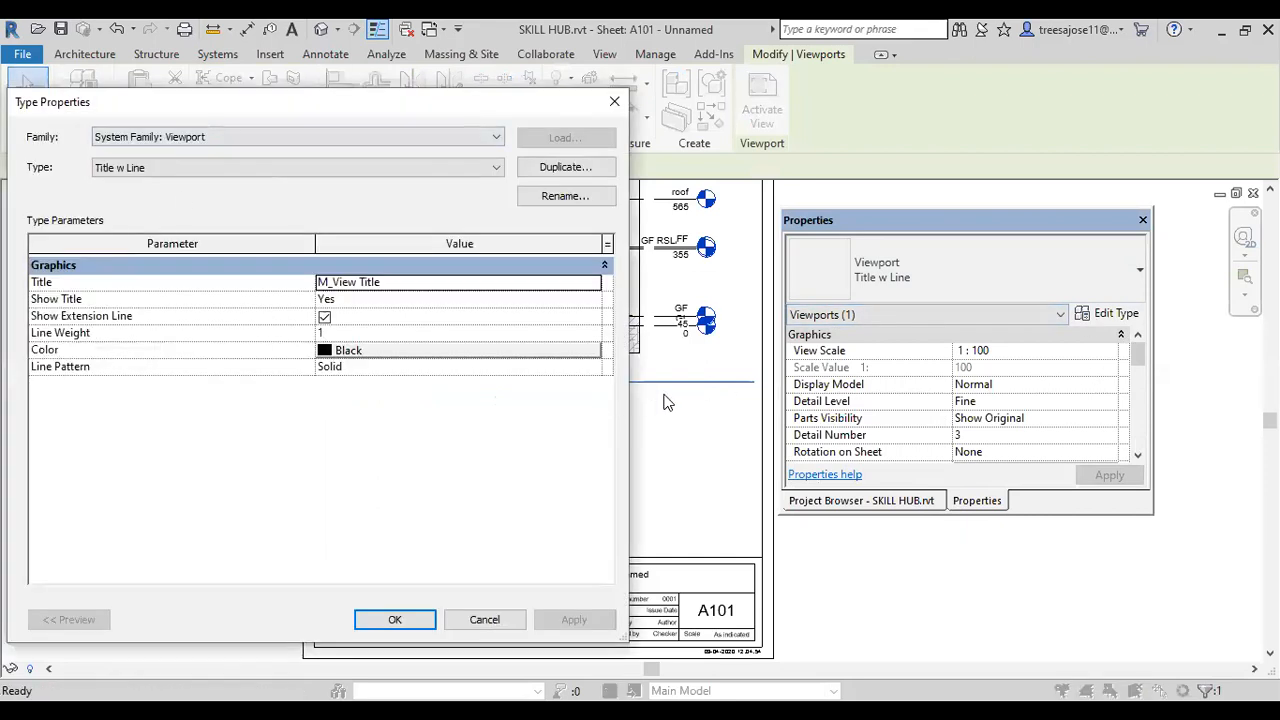
click(324, 317)
click(575, 620)
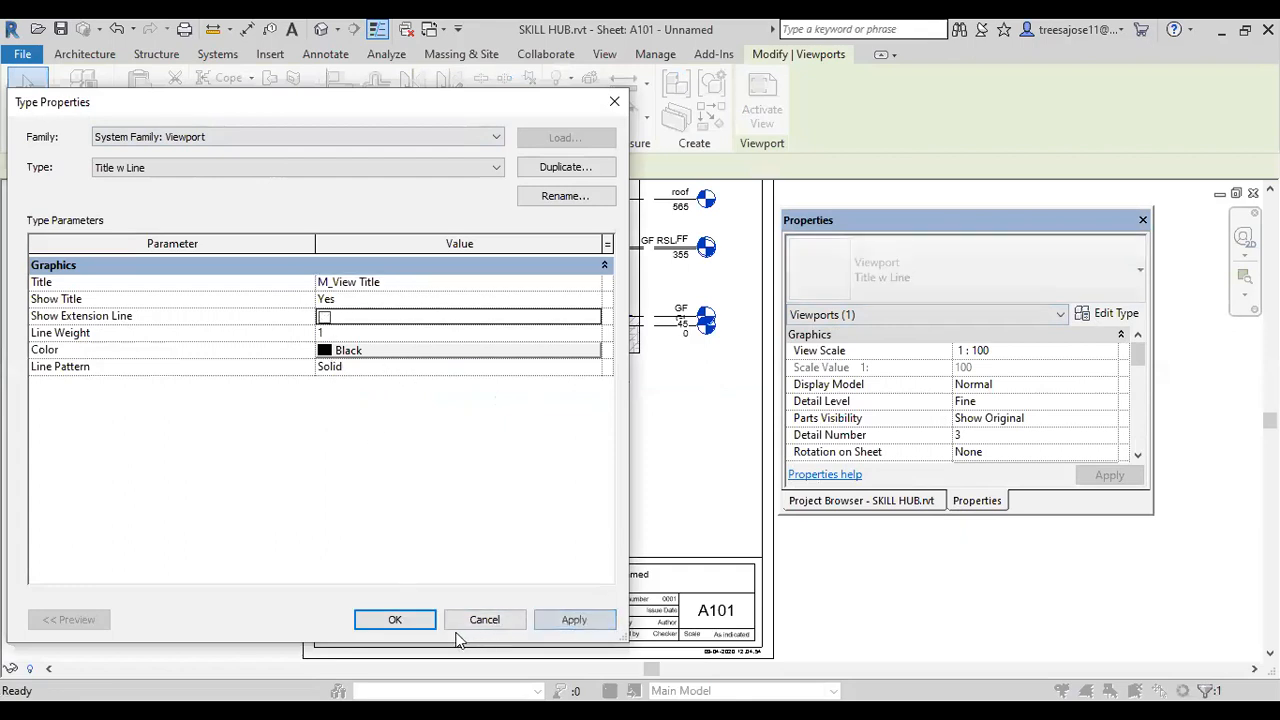
click(395, 620)
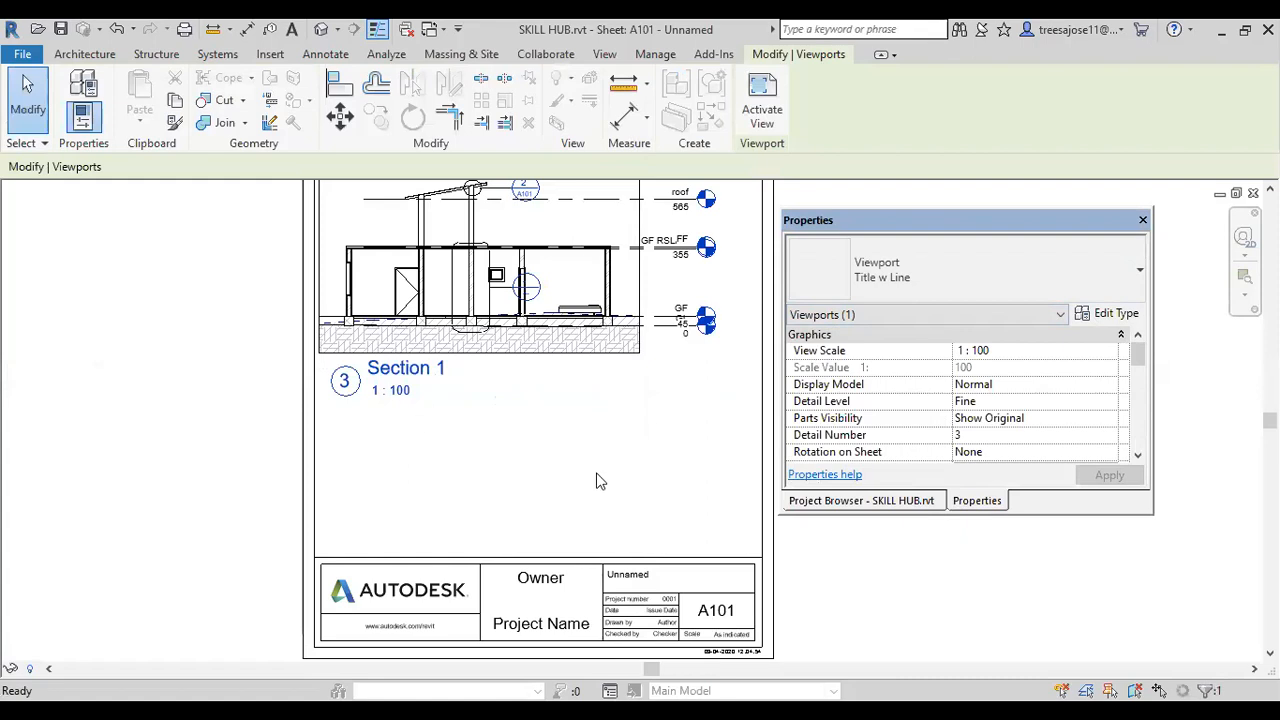
- Set Show Title to No in the Title w Line viewport type
scroll(650, 635, up, 2)
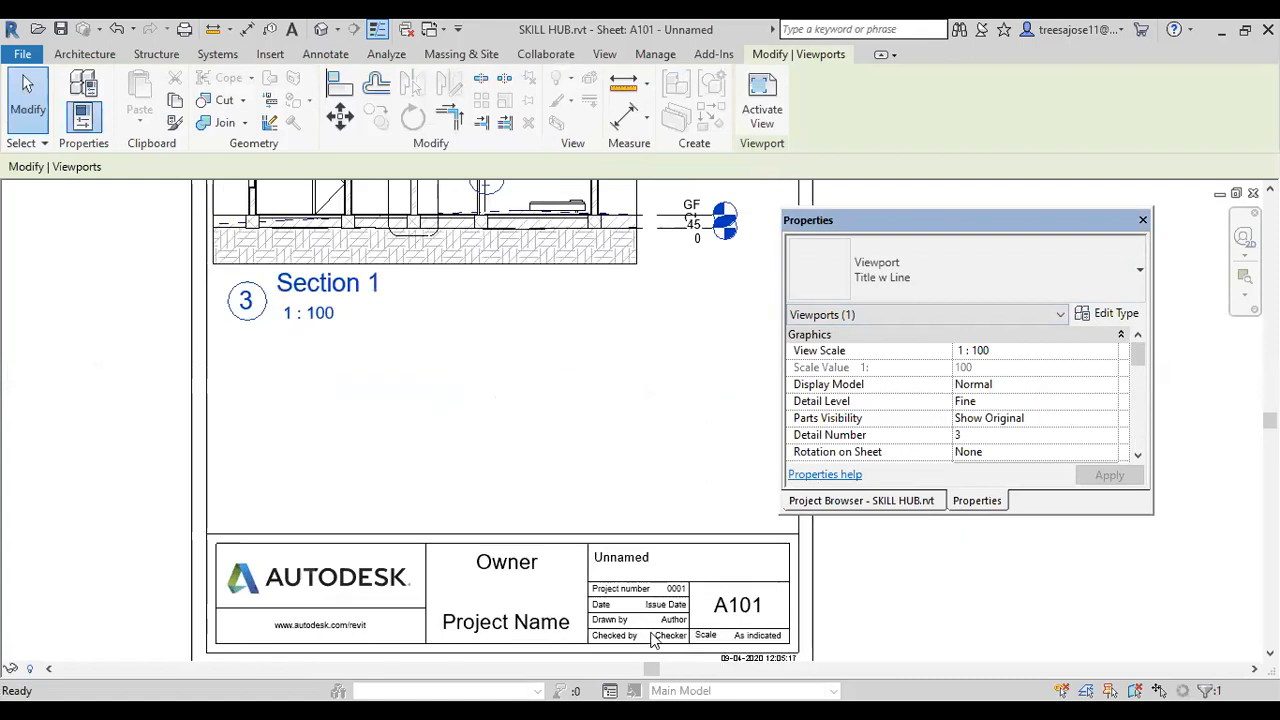
scroll(508, 465, down, 2)
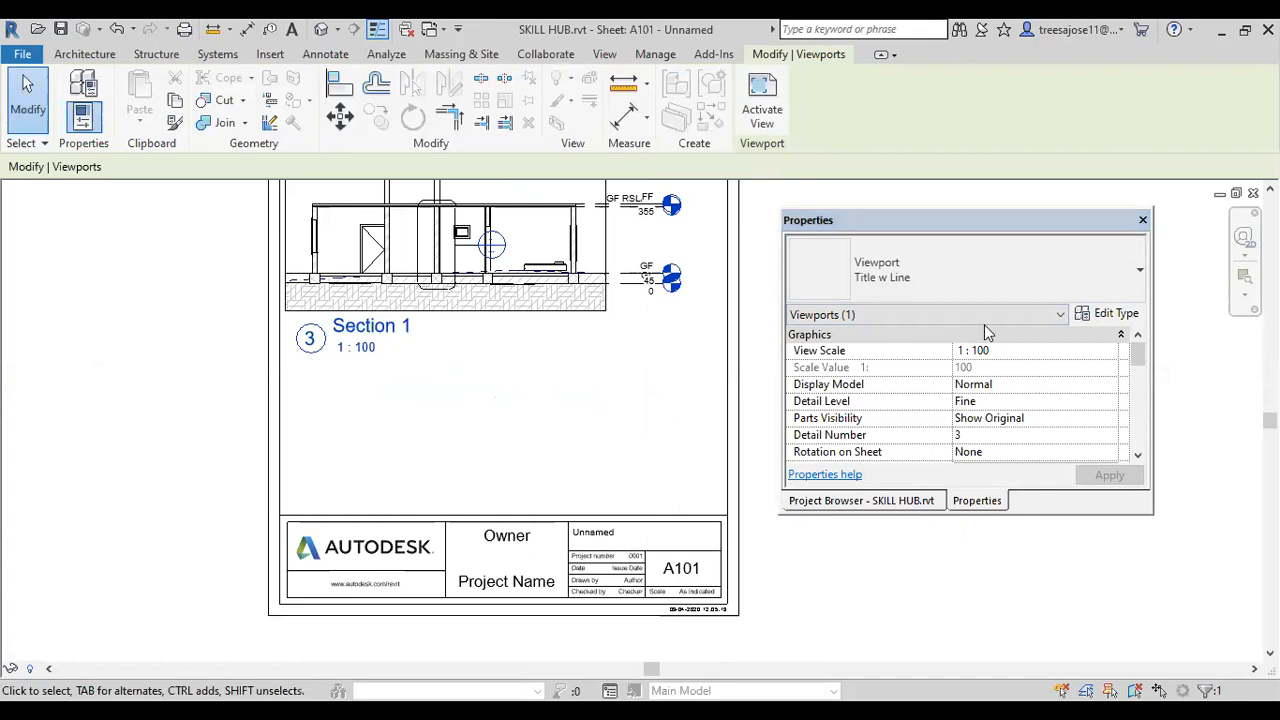
click(1093, 318)
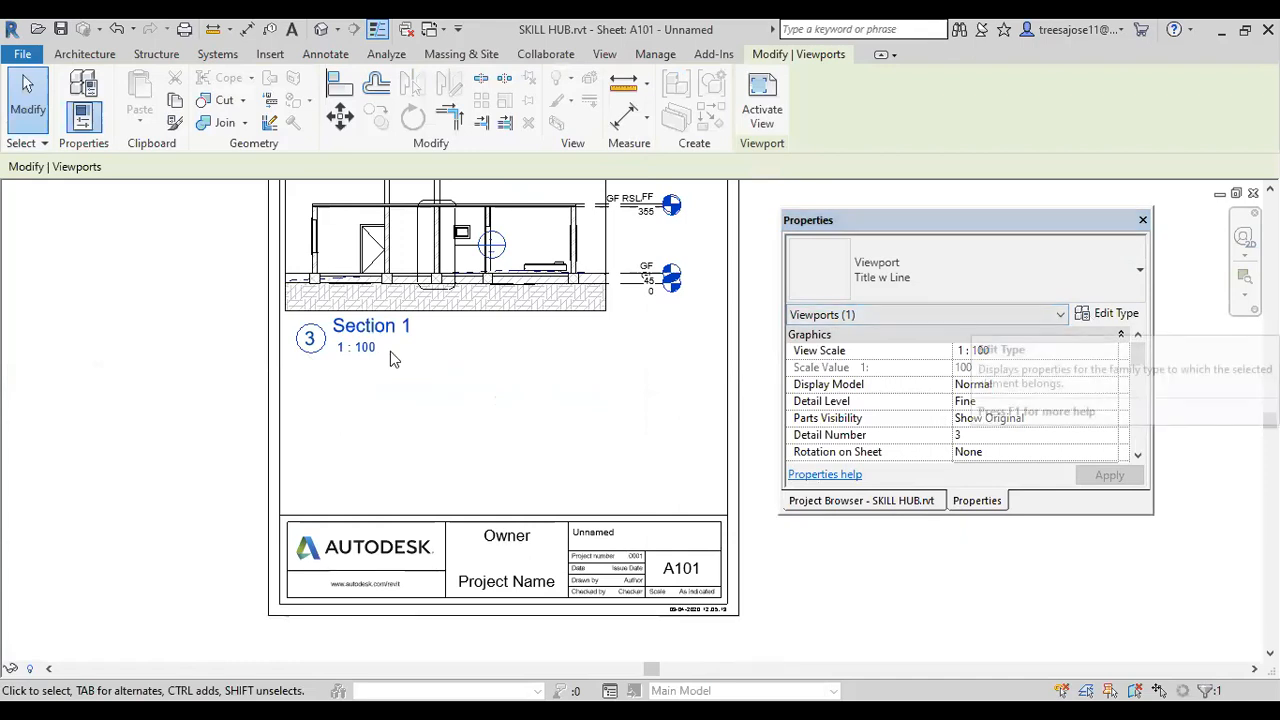
click(432, 302)
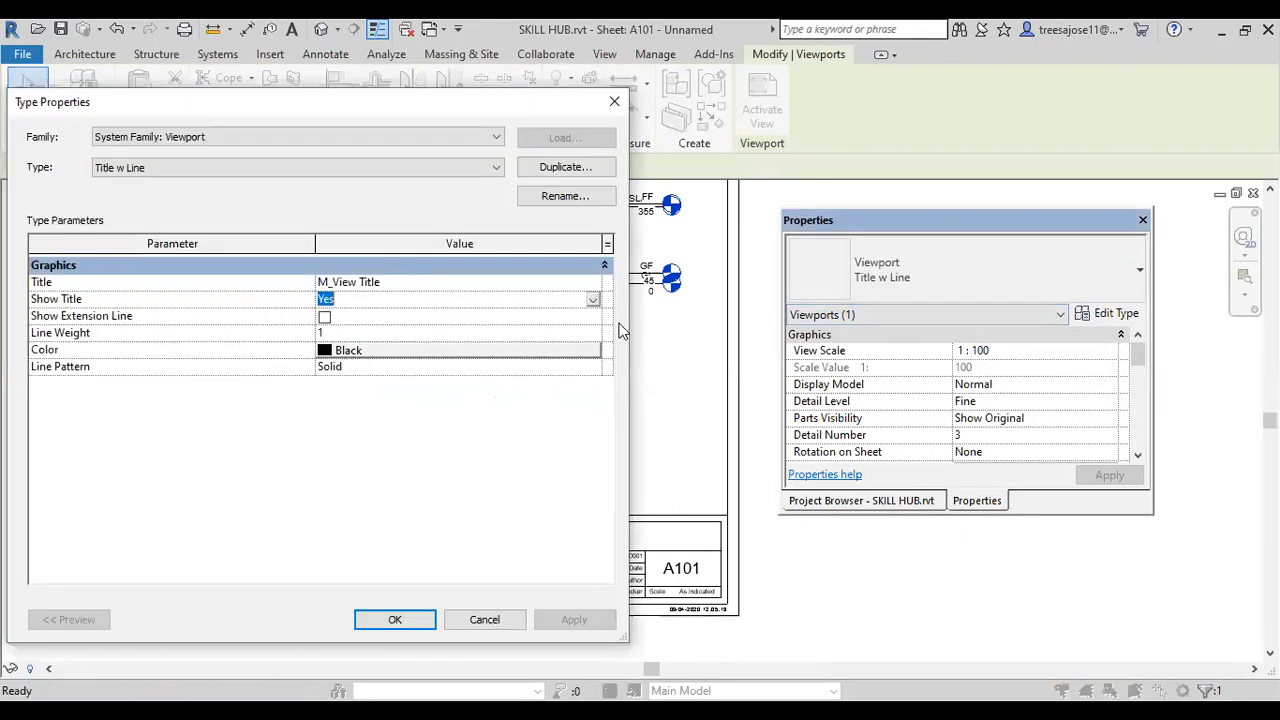
click(594, 301)
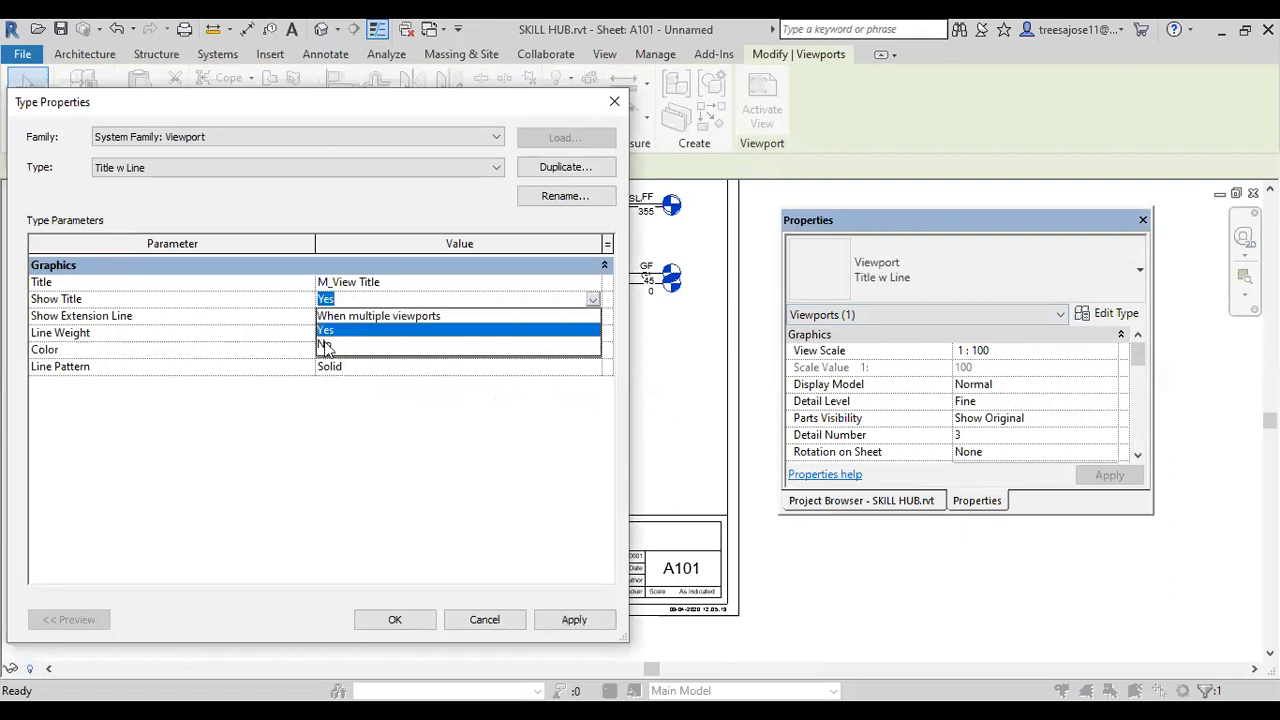
click(574, 620)
click(394, 618)
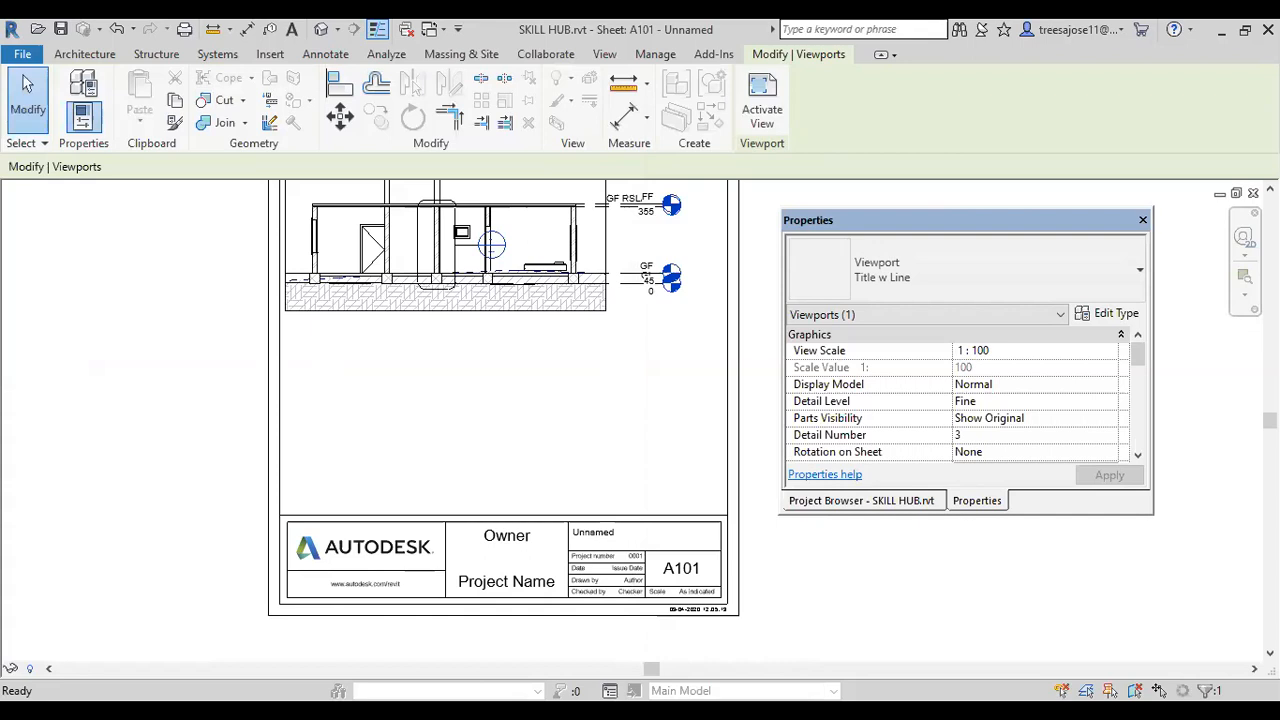
- Set the Drawn by field in the A101 title block to gg
scroll(500, 578, down, 1)
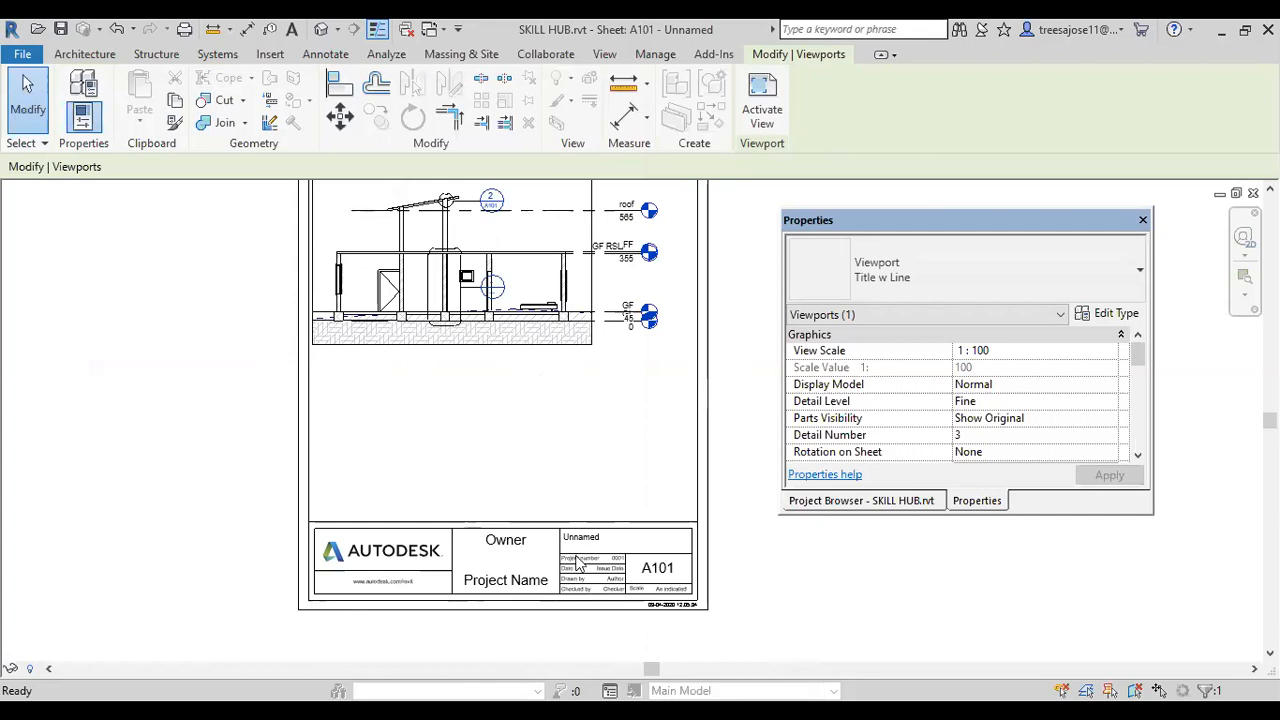
click(611, 580)
scroll(611, 580, up, 4)
click(610, 577)
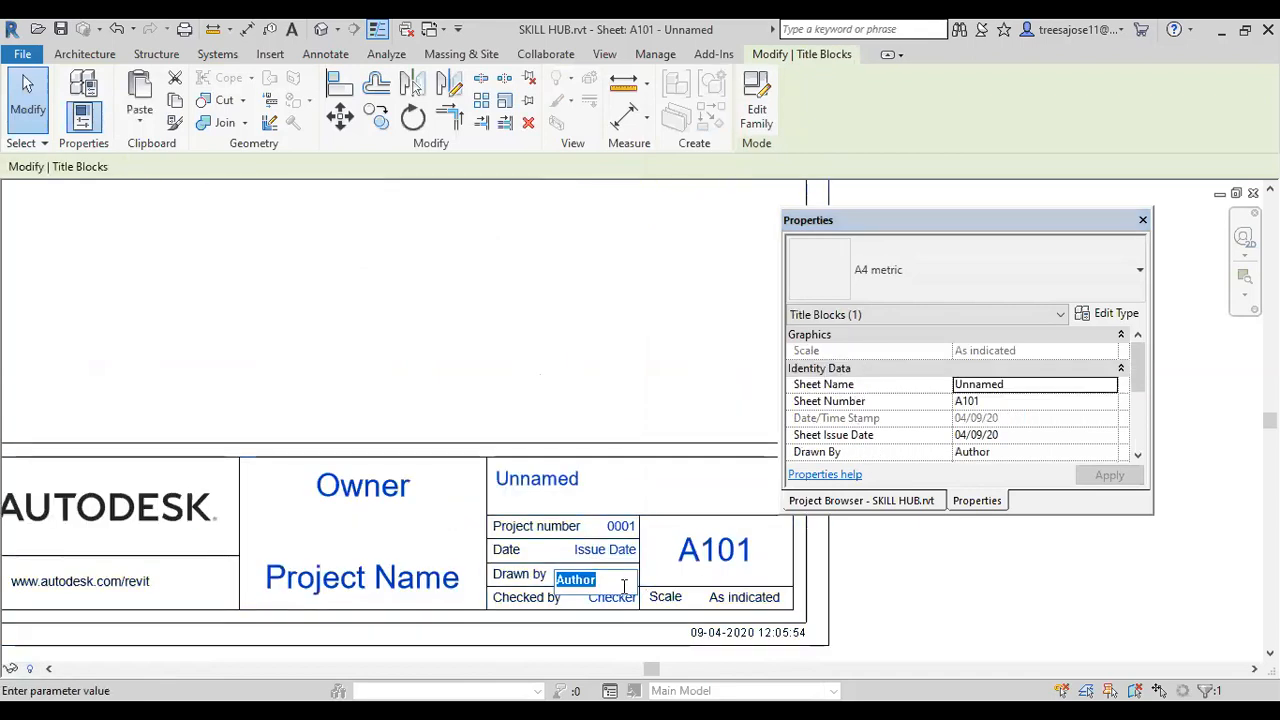
text(gg)
click(414, 306)
click(618, 578)
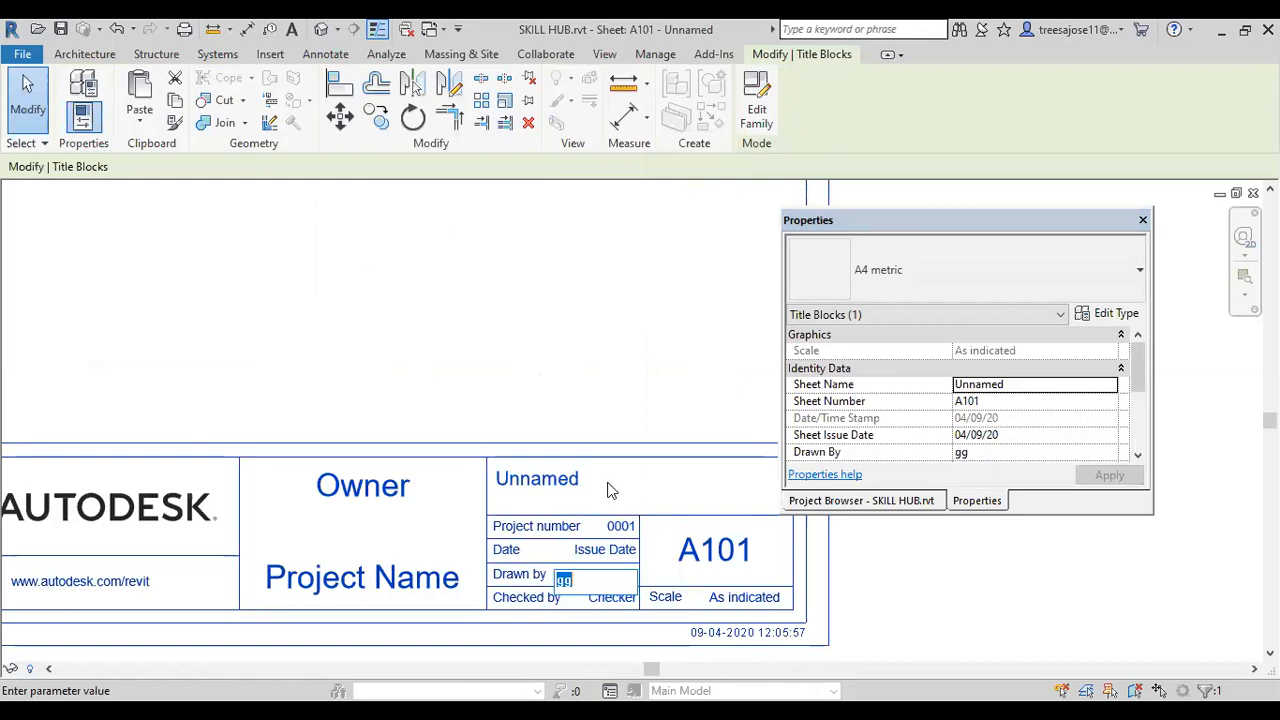
click(554, 392)
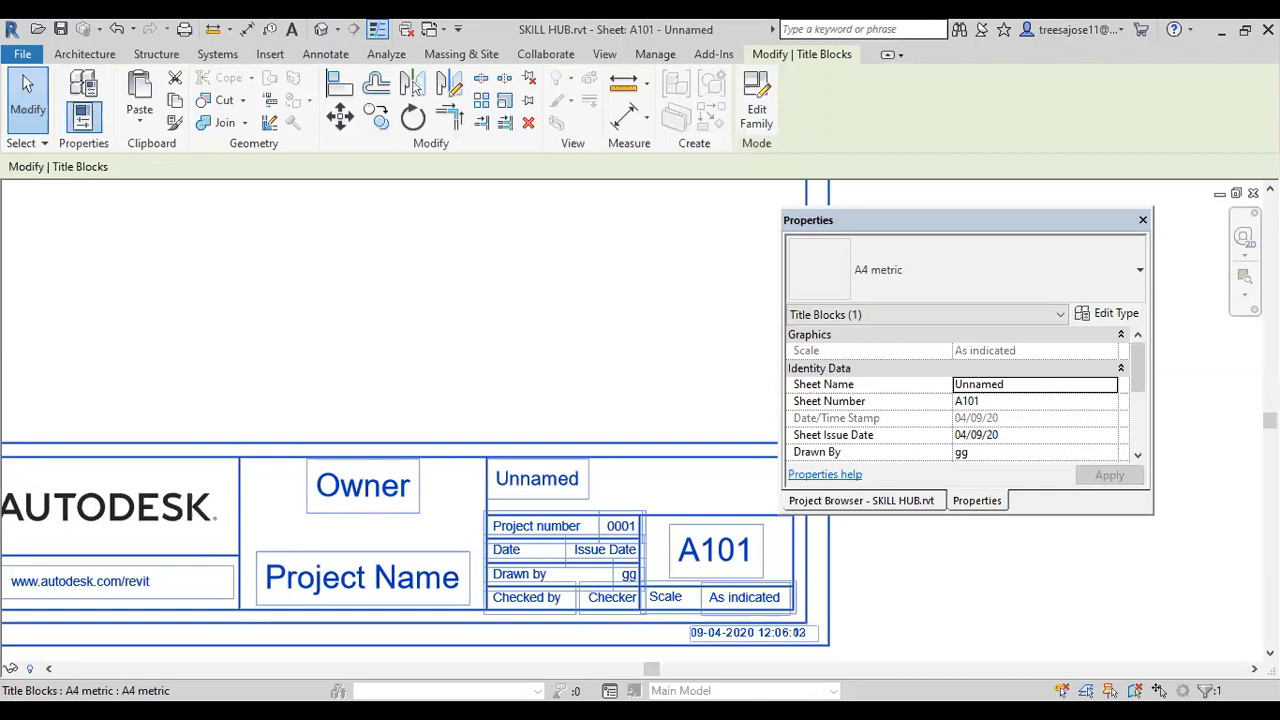
scroll(383, 334, down, 5)
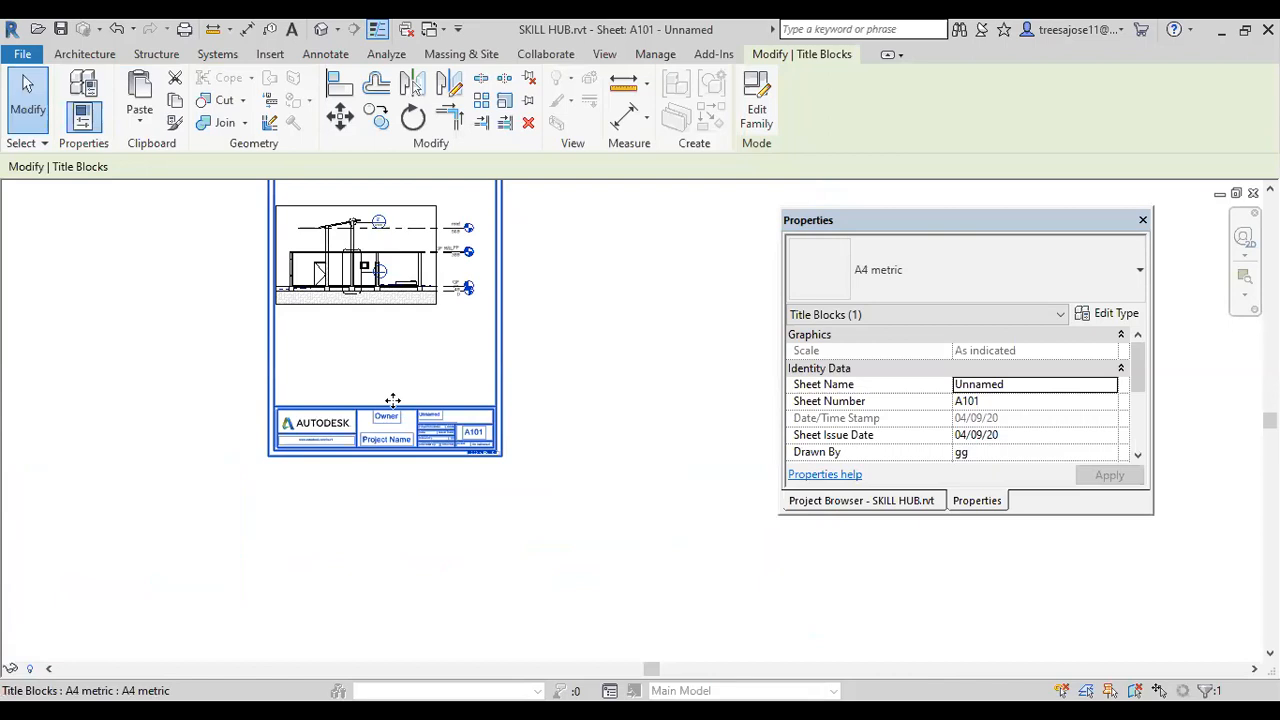
click(22, 56)
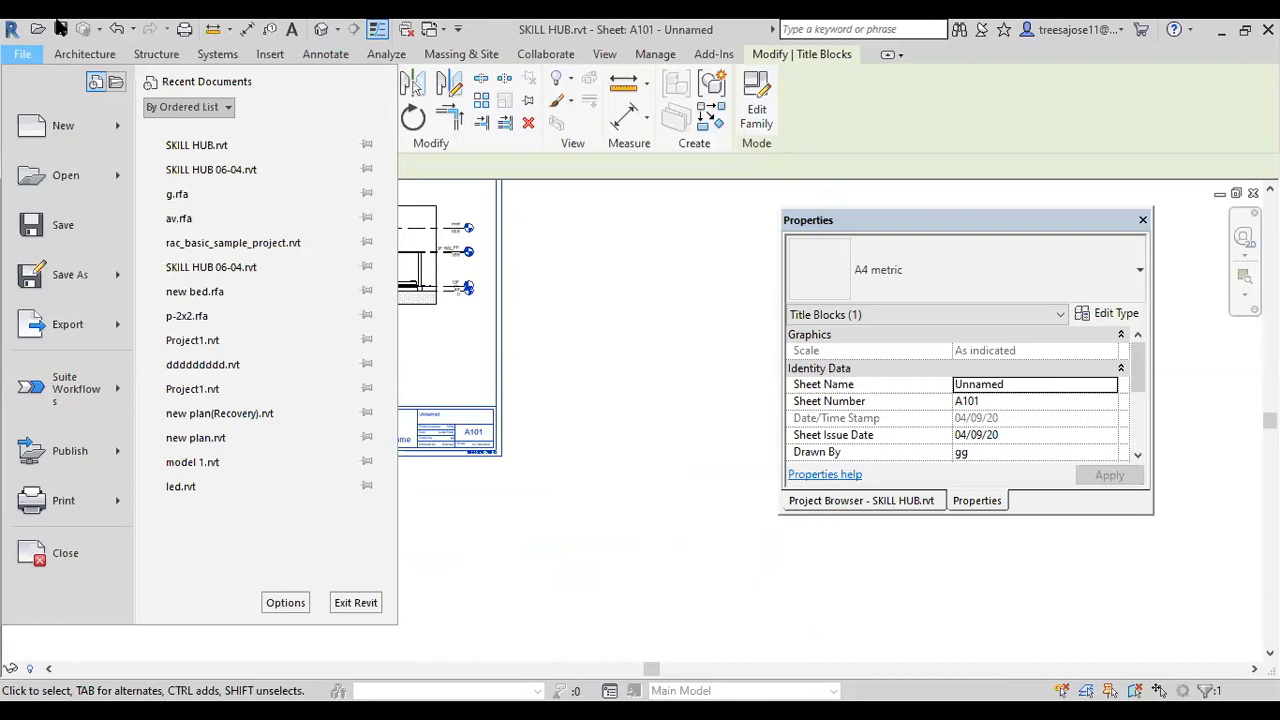
click(442, 395)
scroll(442, 396, up, 1)
scroll(439, 389, down, 1)
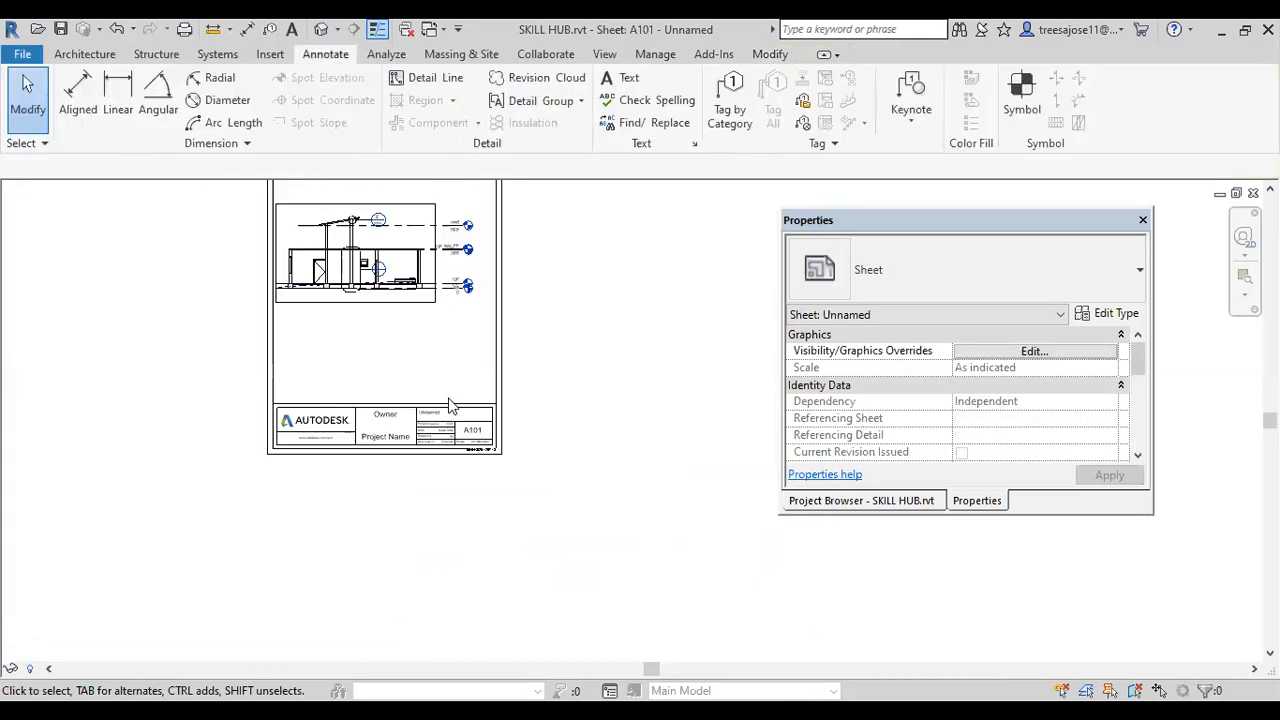
scroll(449, 405, down, 1)
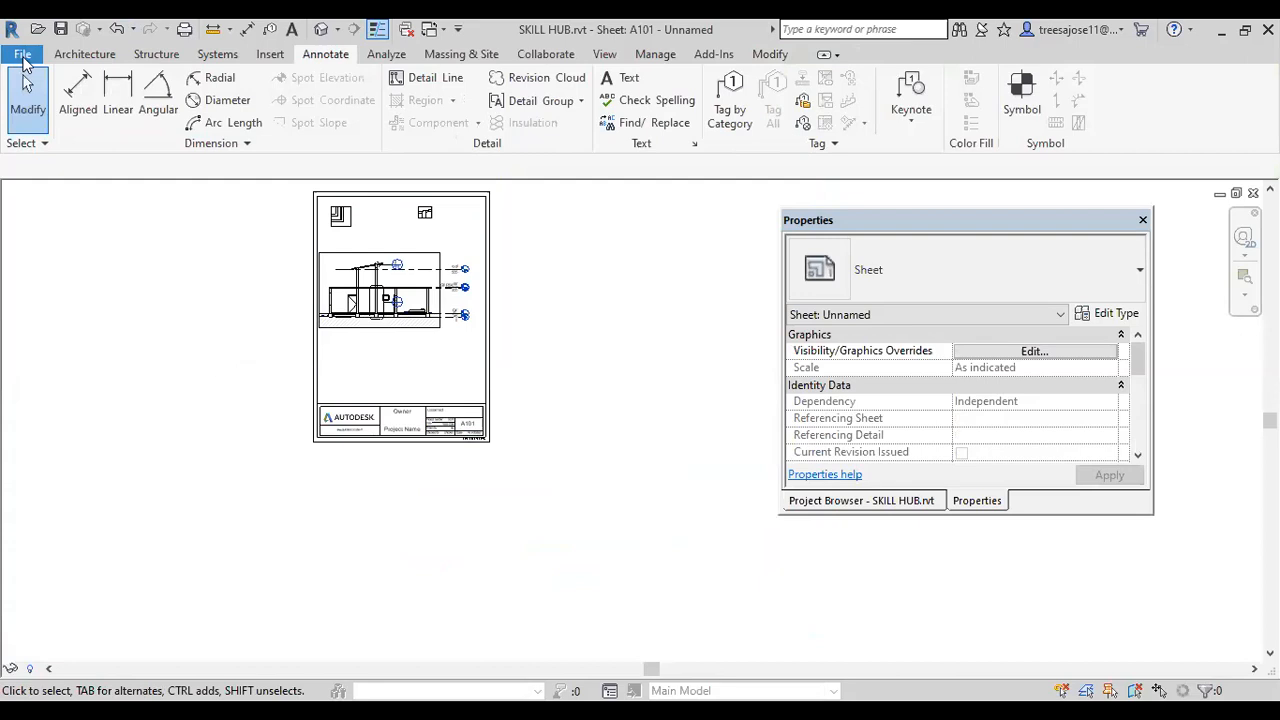
click(23, 58)
mouse_move(122, 133)
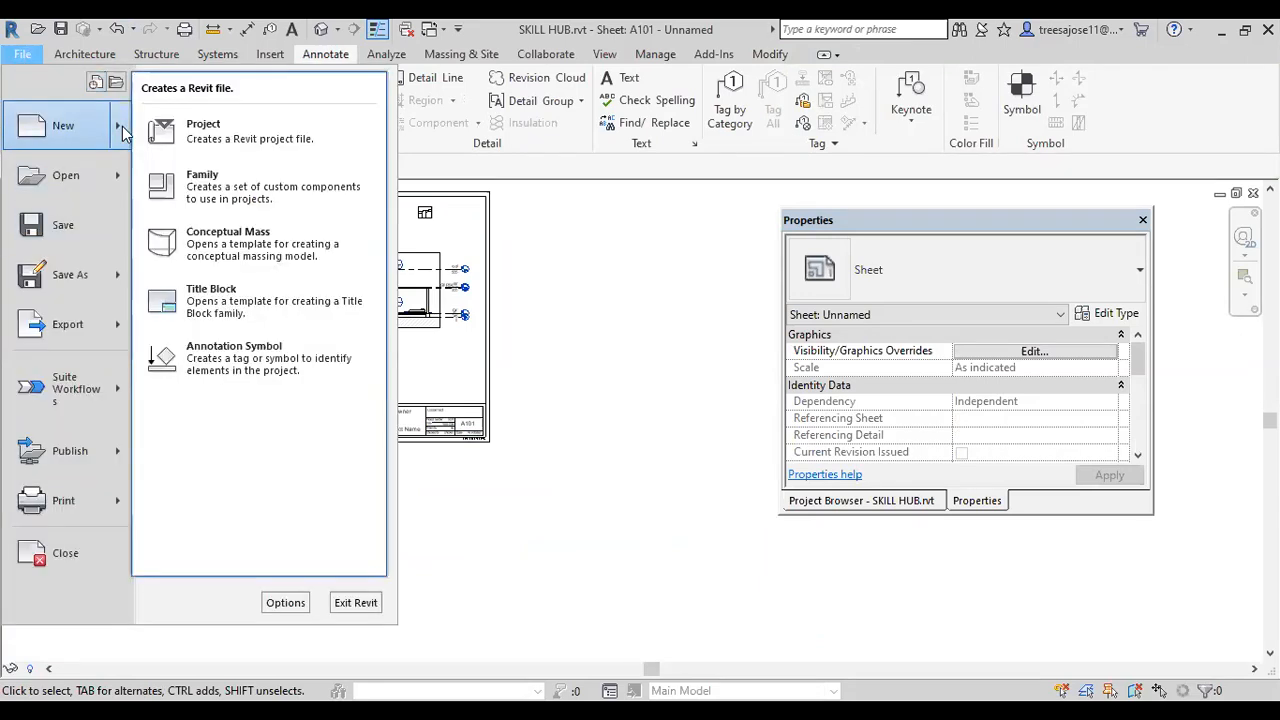
click(213, 190)
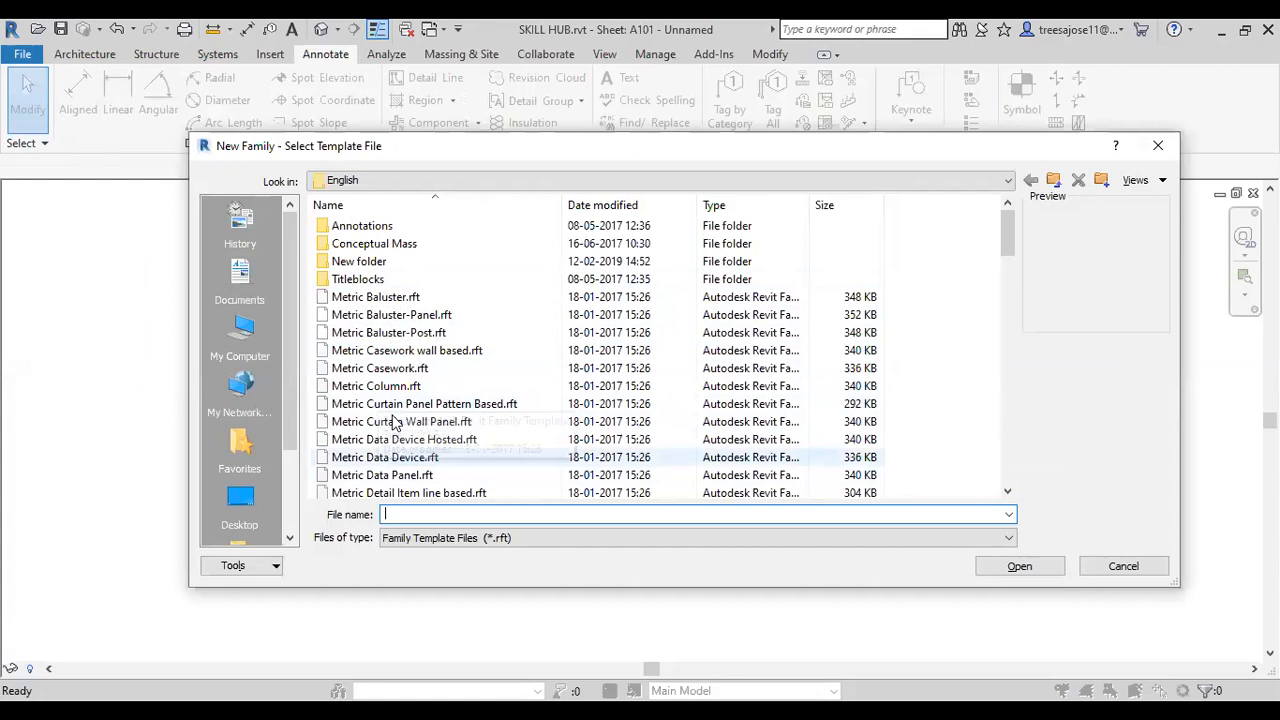
click(399, 510)
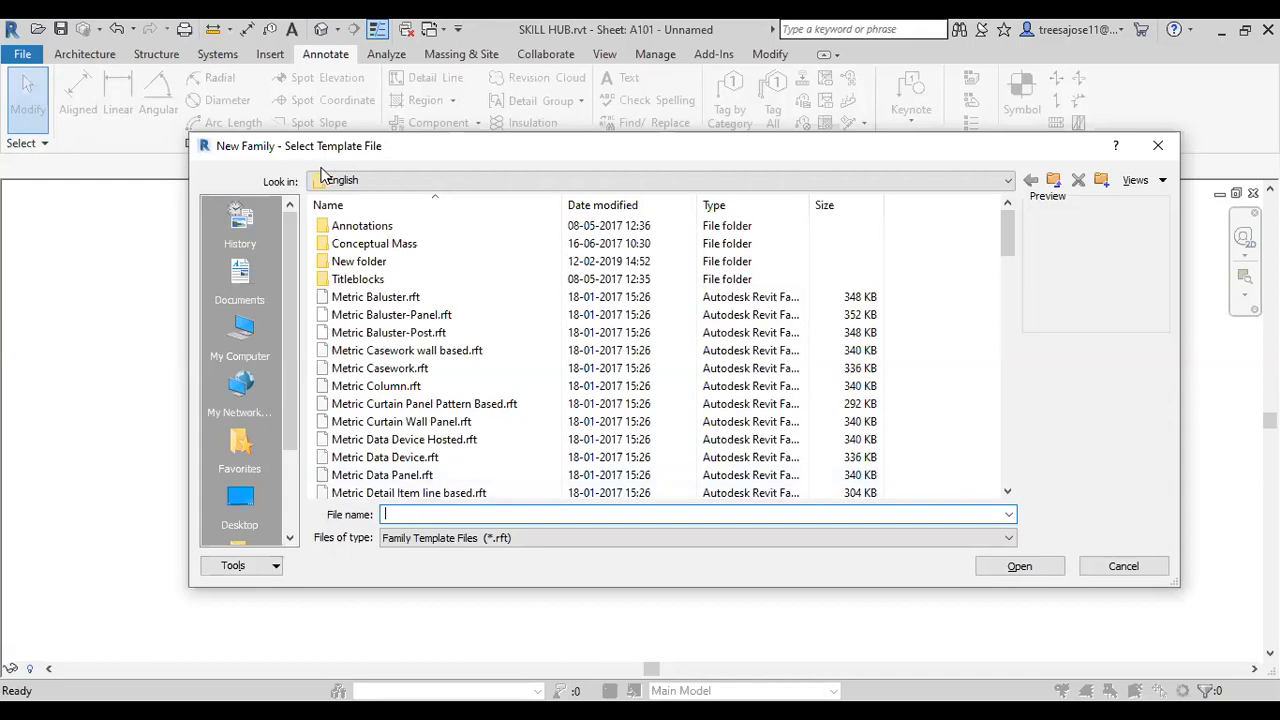
click(1158, 145)
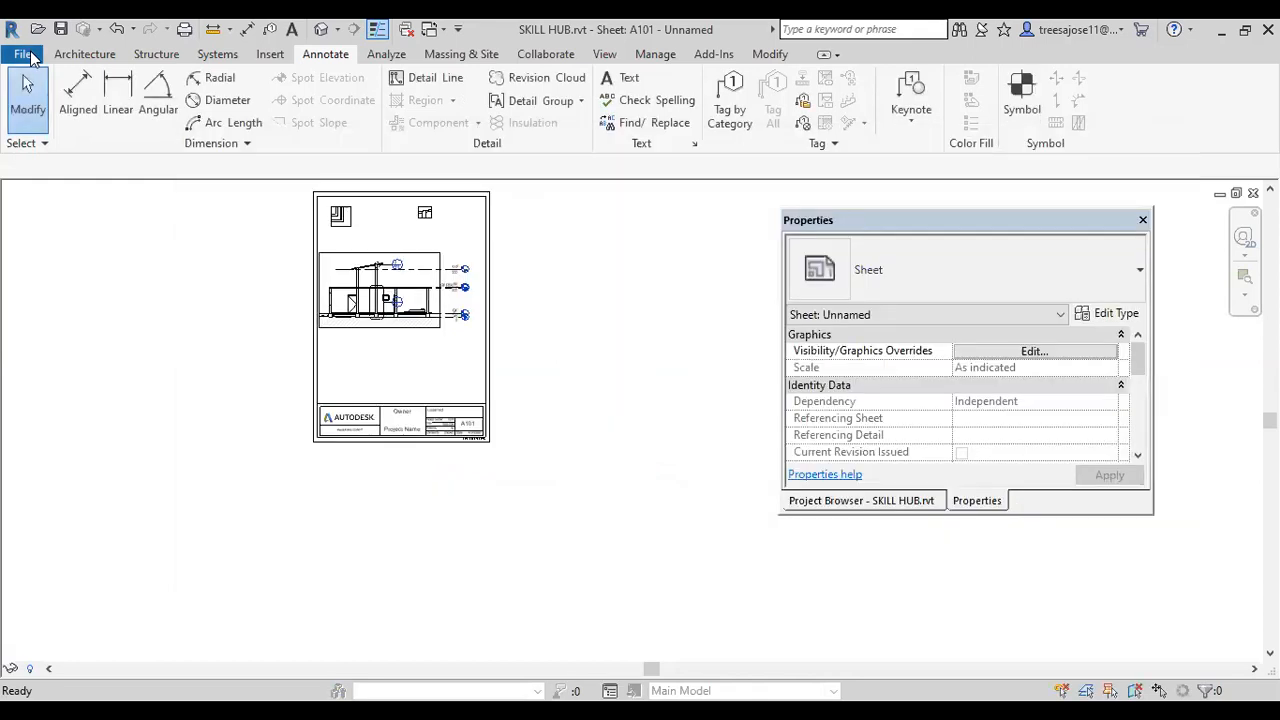
- Create a new title block family from the A2 metric.rft template in the Titleblocks folder
click(27, 55)
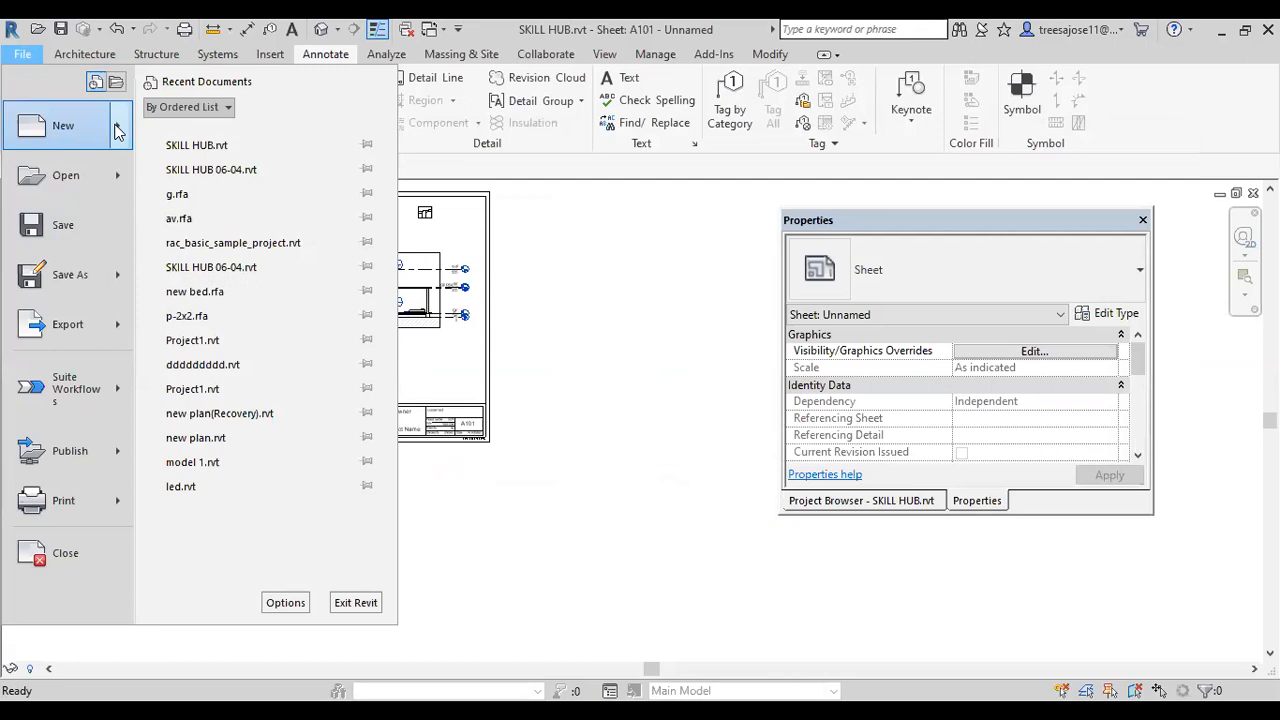
click(235, 190)
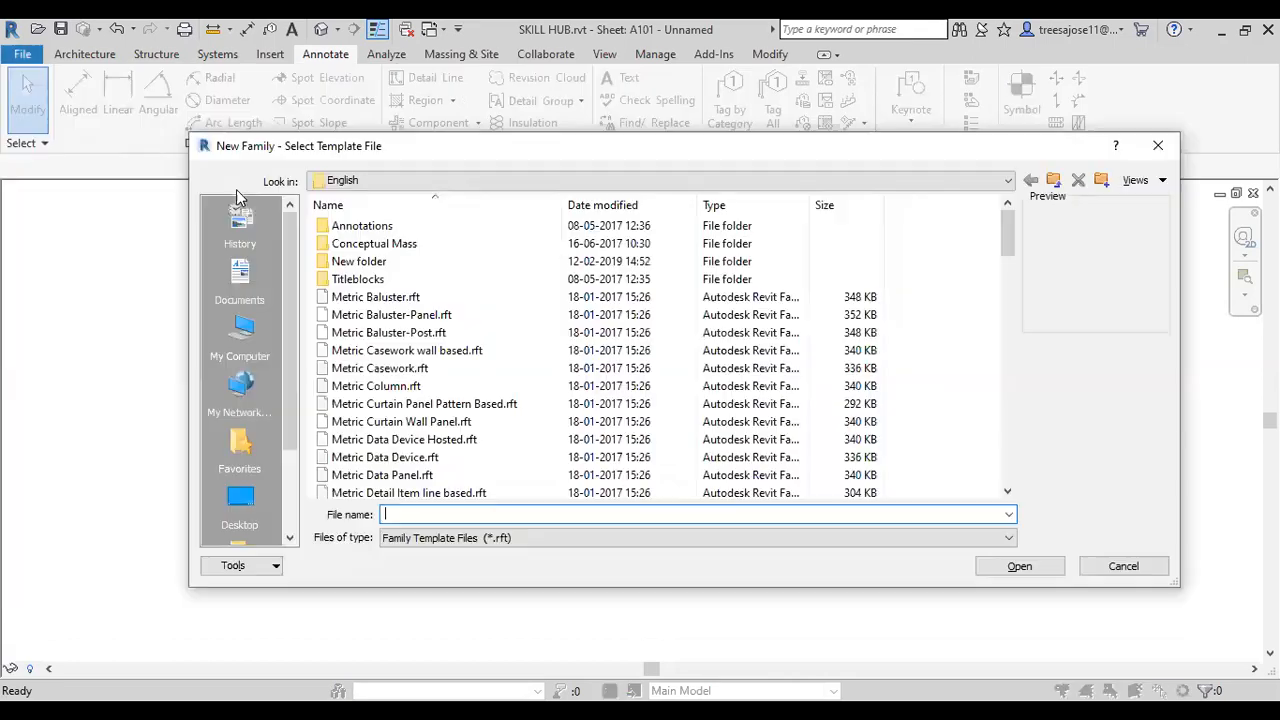
double_click(342, 281)
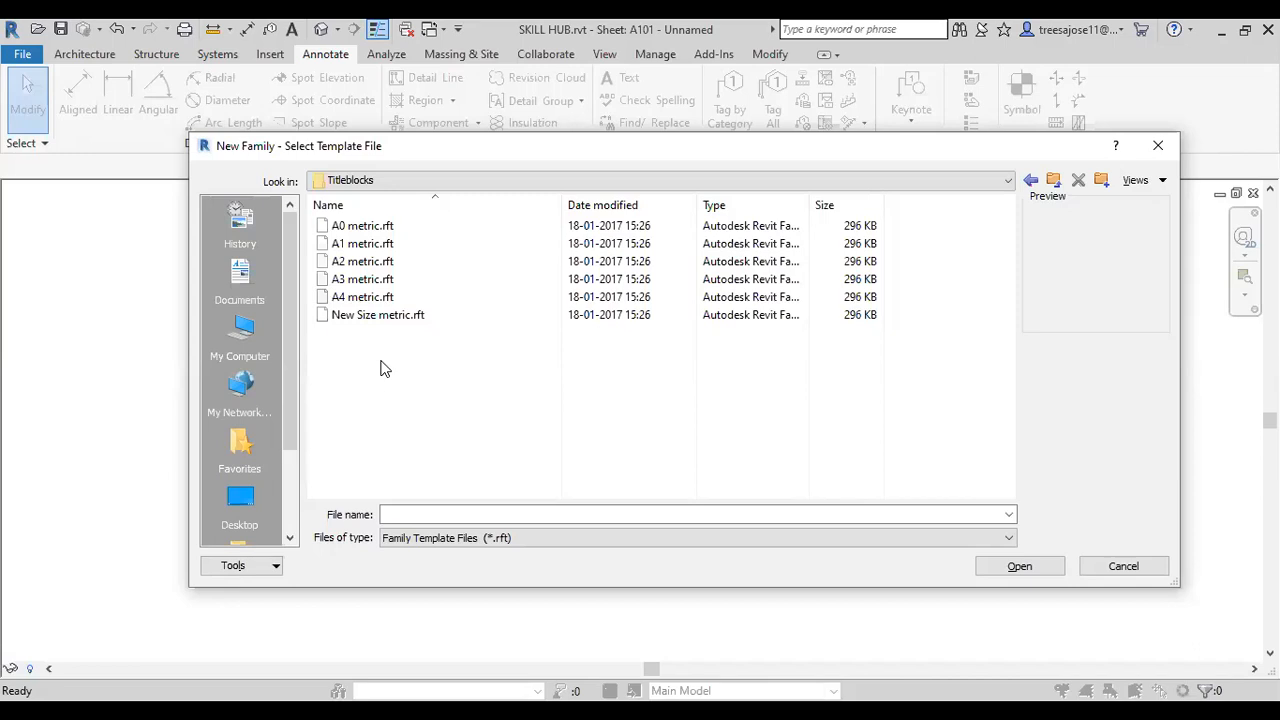
click(362, 263)
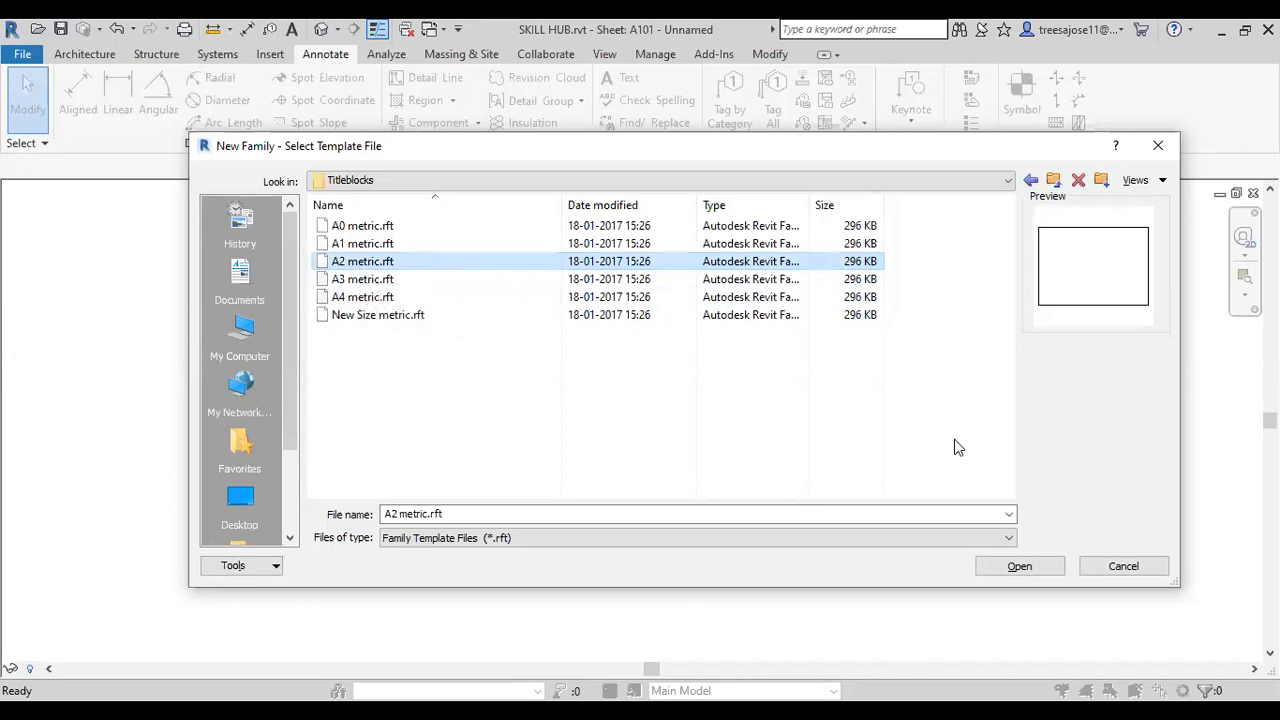
click(1020, 568)
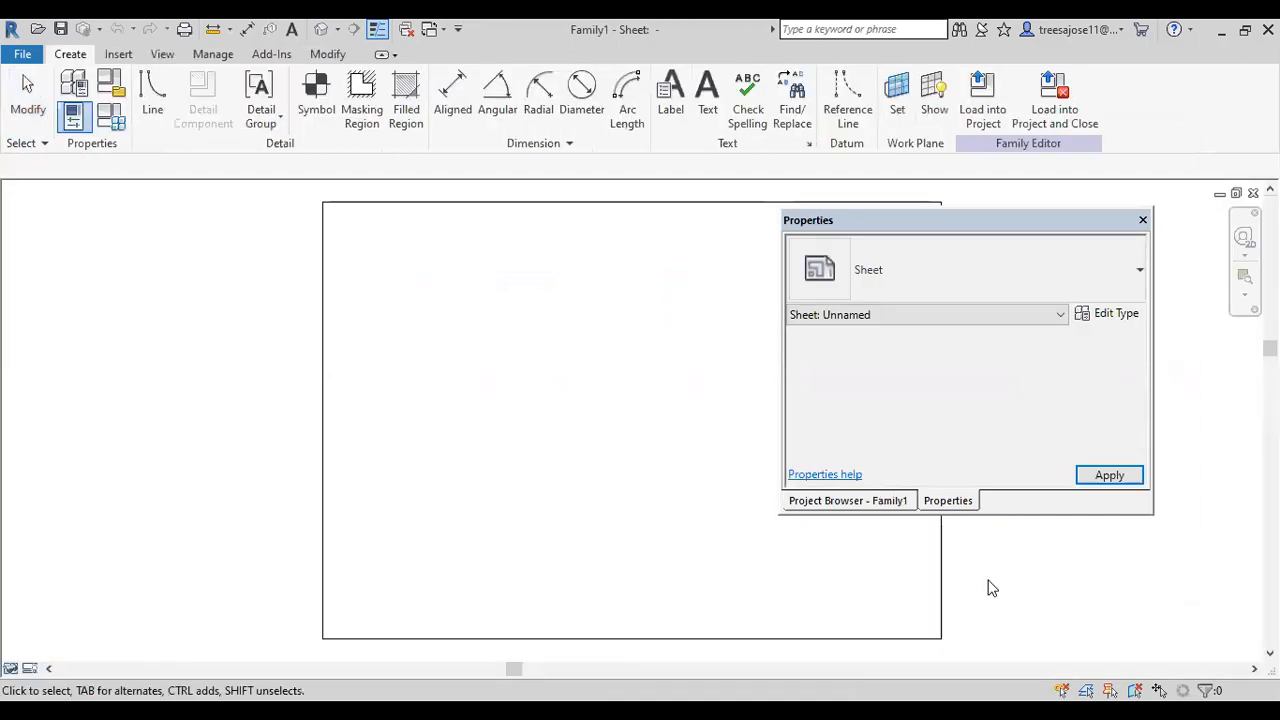
- Draw a full-height vertical line 150 mm inside the right border of the A2 sheet to form a title strip
scroll(403, 397, down, 2)
middle_drag(446, 411, 362, 389)
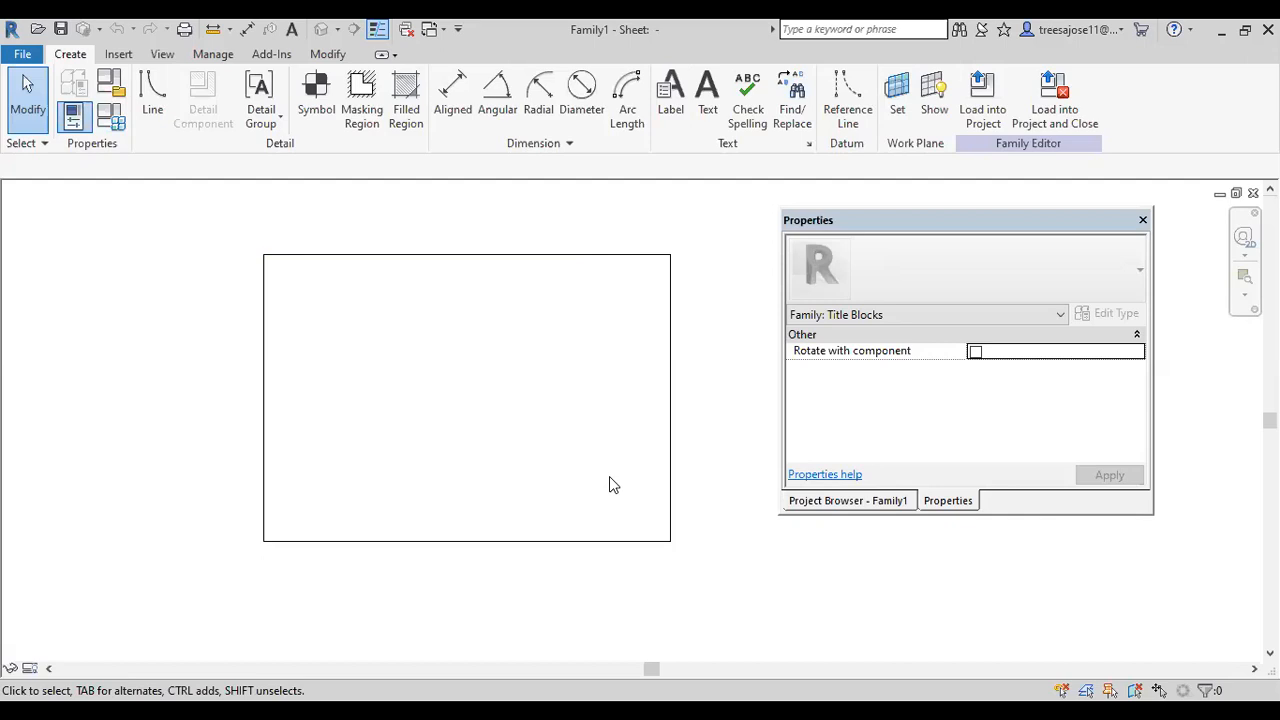
click(152, 100)
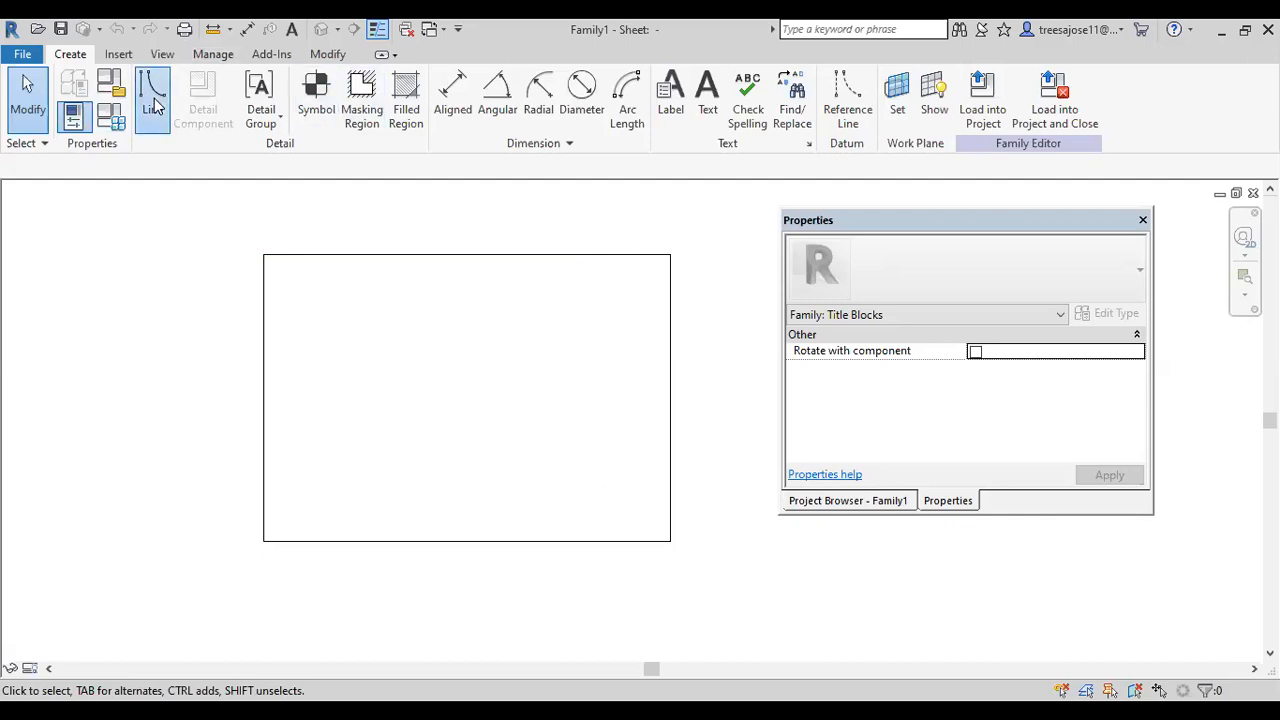
click(570, 257)
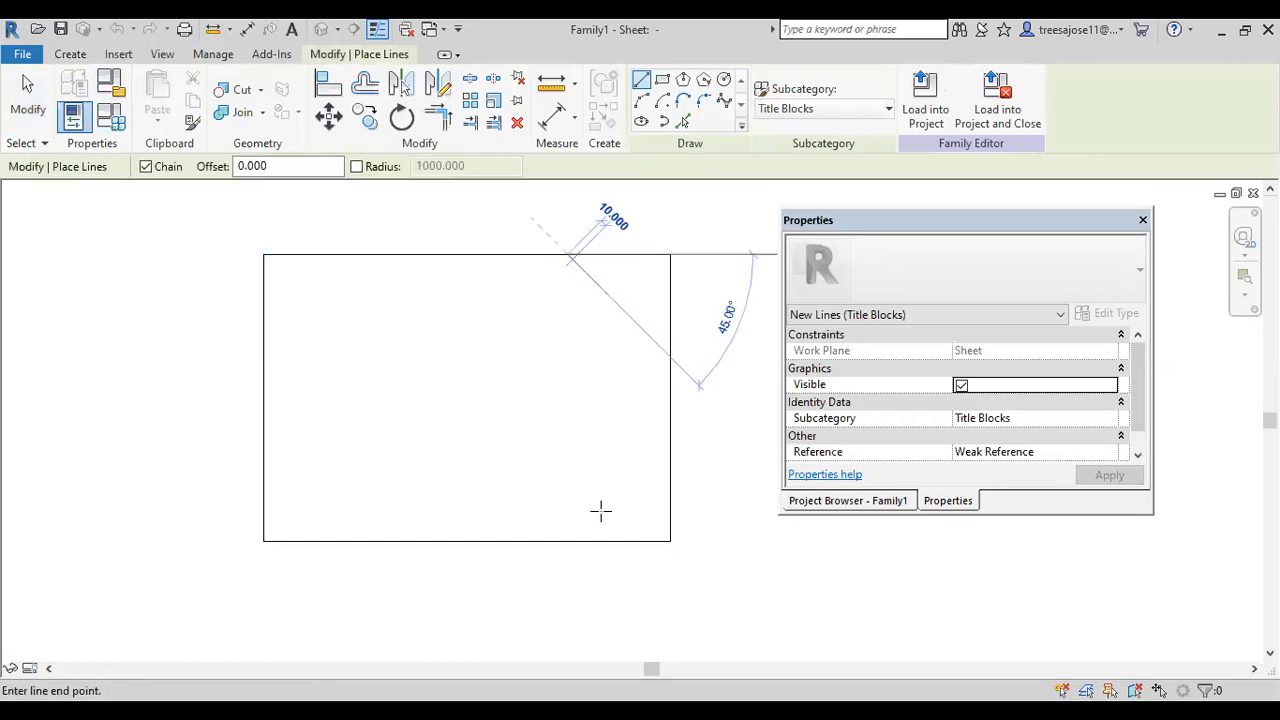
click(567, 541)
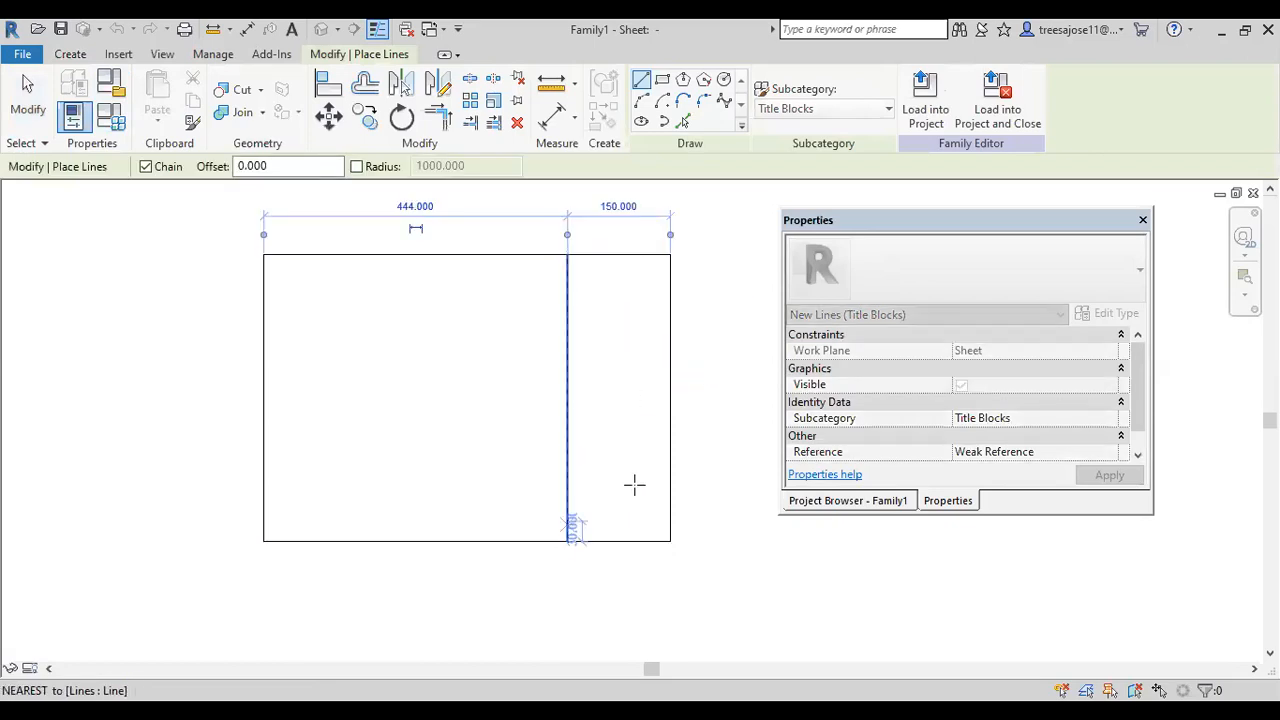
right_click(634, 484)
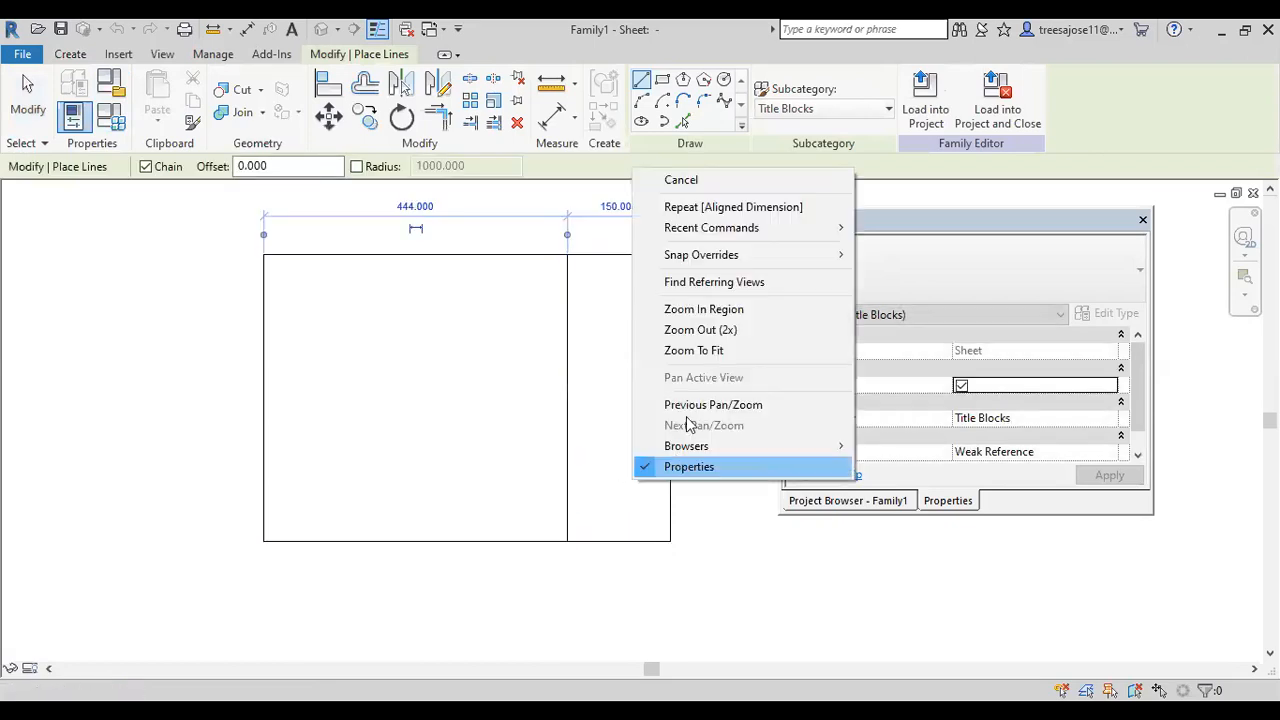
click(34, 108)
click(568, 343)
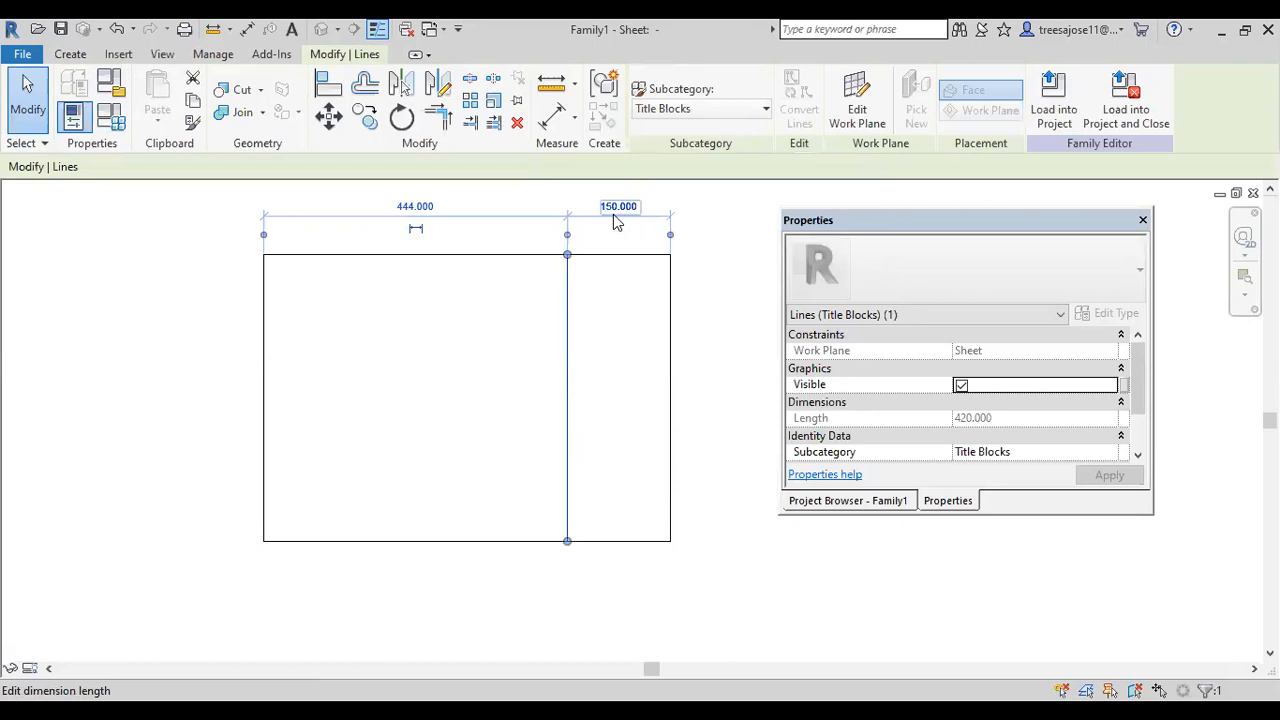
click(586, 300)
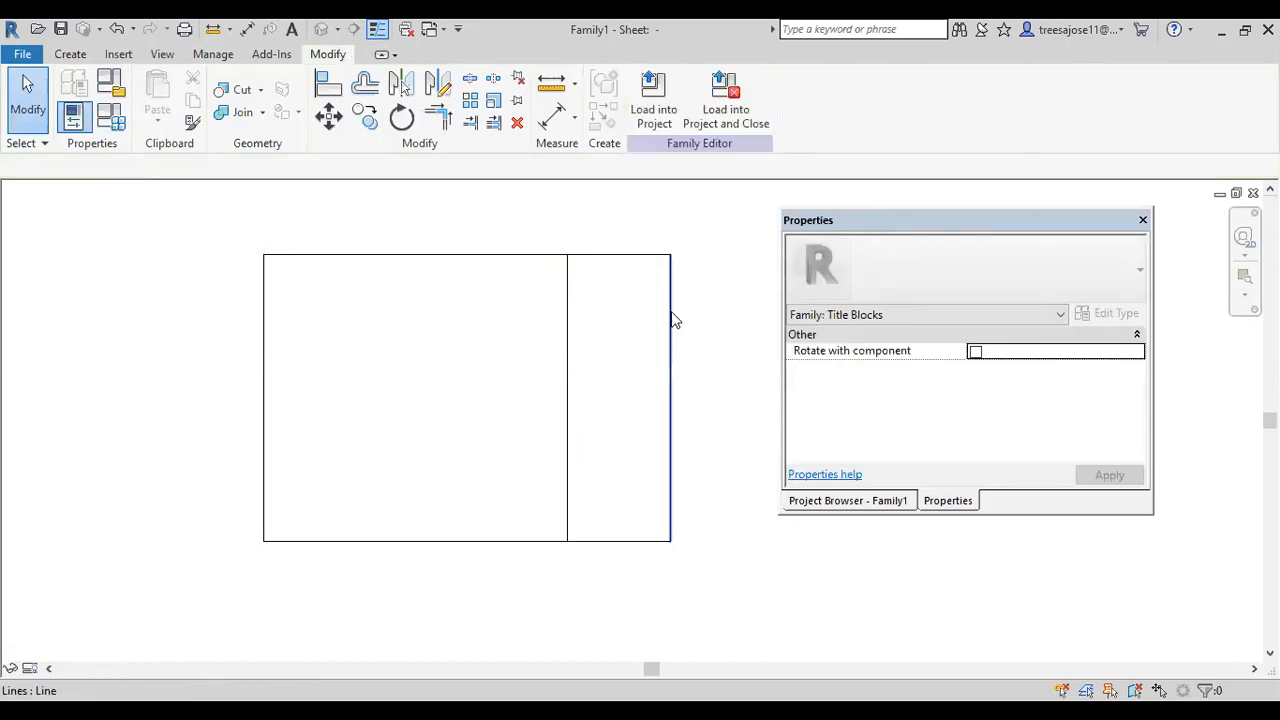
- Import logo.JPG from the skill hub day 7 folder on the desktop and place it near the top of the title strip
click(117, 55)
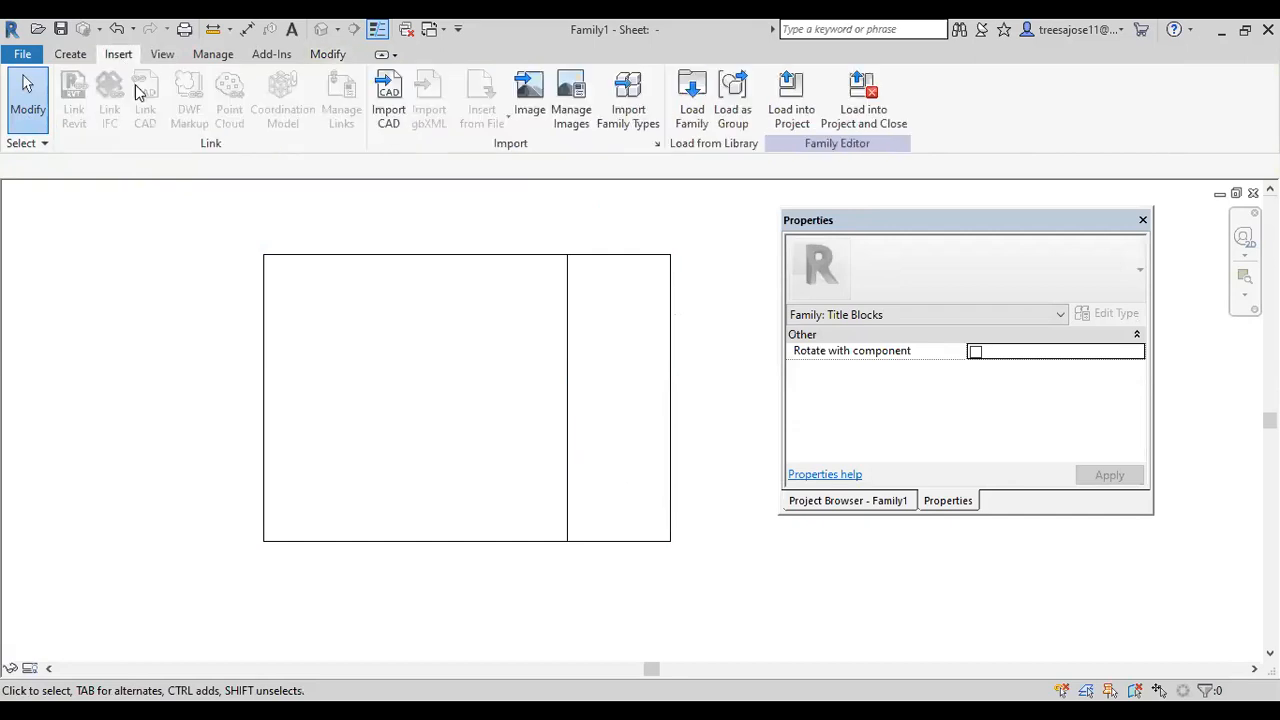
click(72, 54)
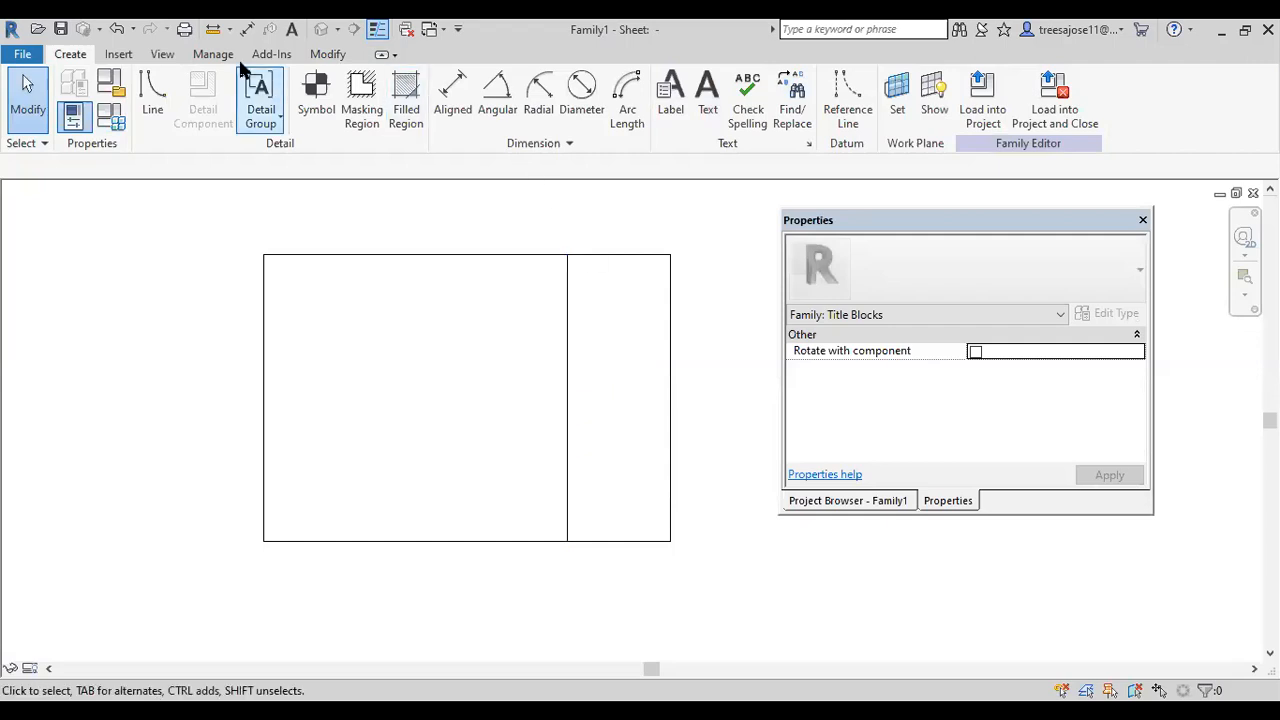
click(118, 55)
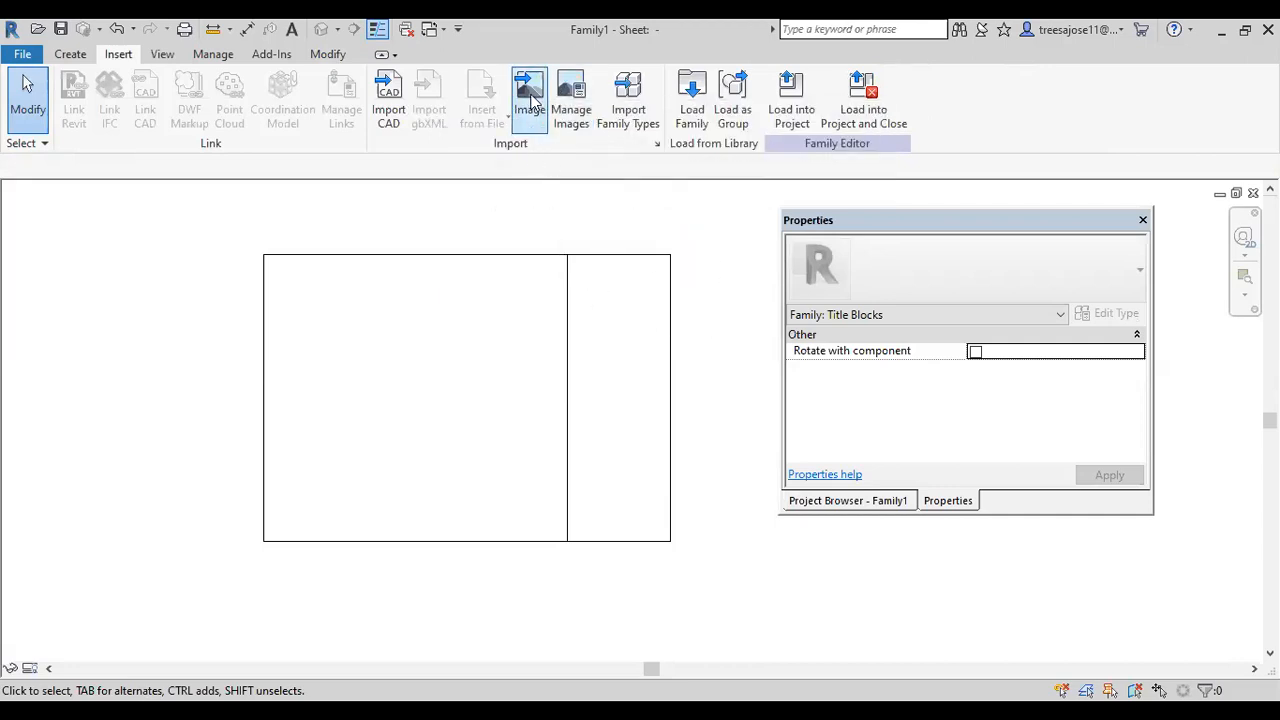
click(530, 100)
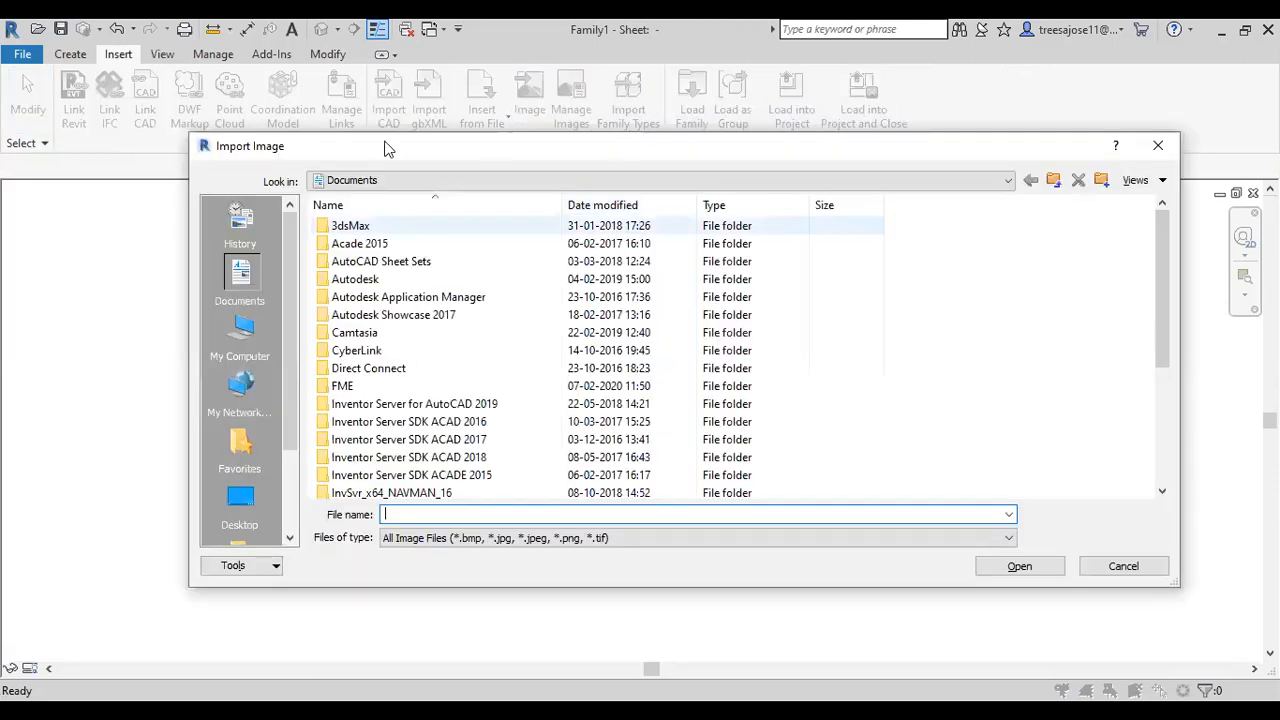
click(481, 180)
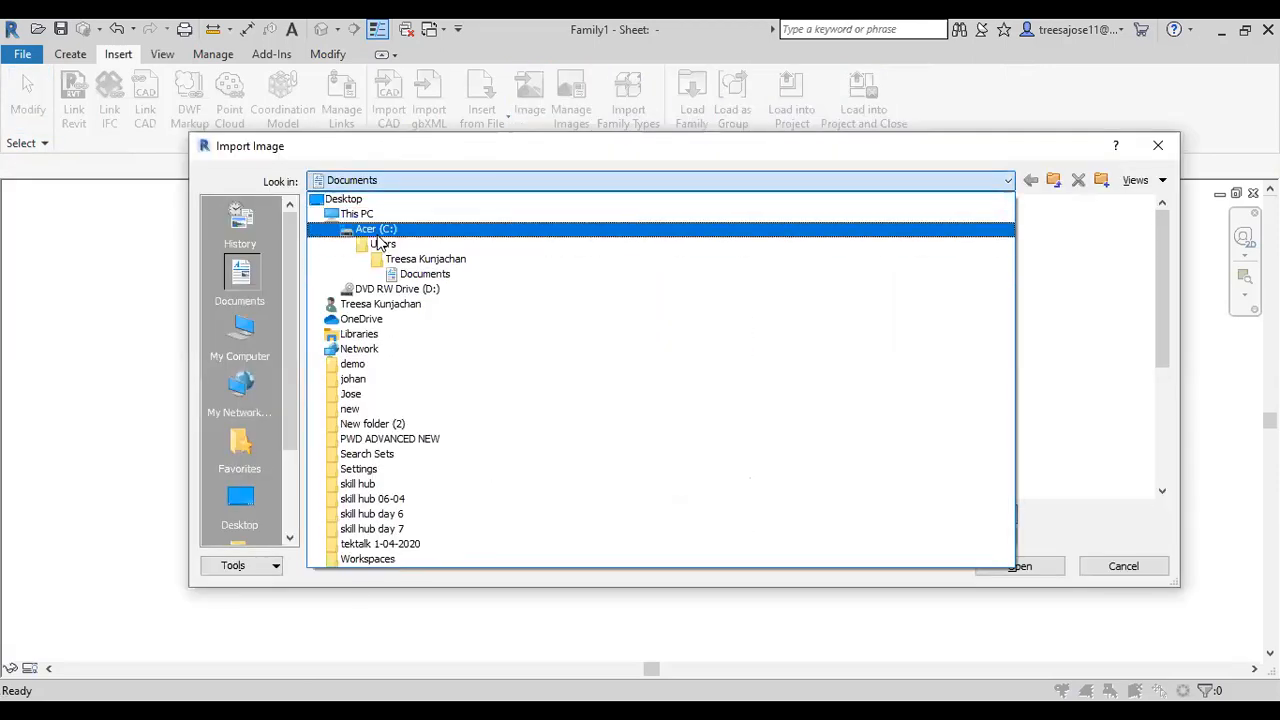
click(346, 199)
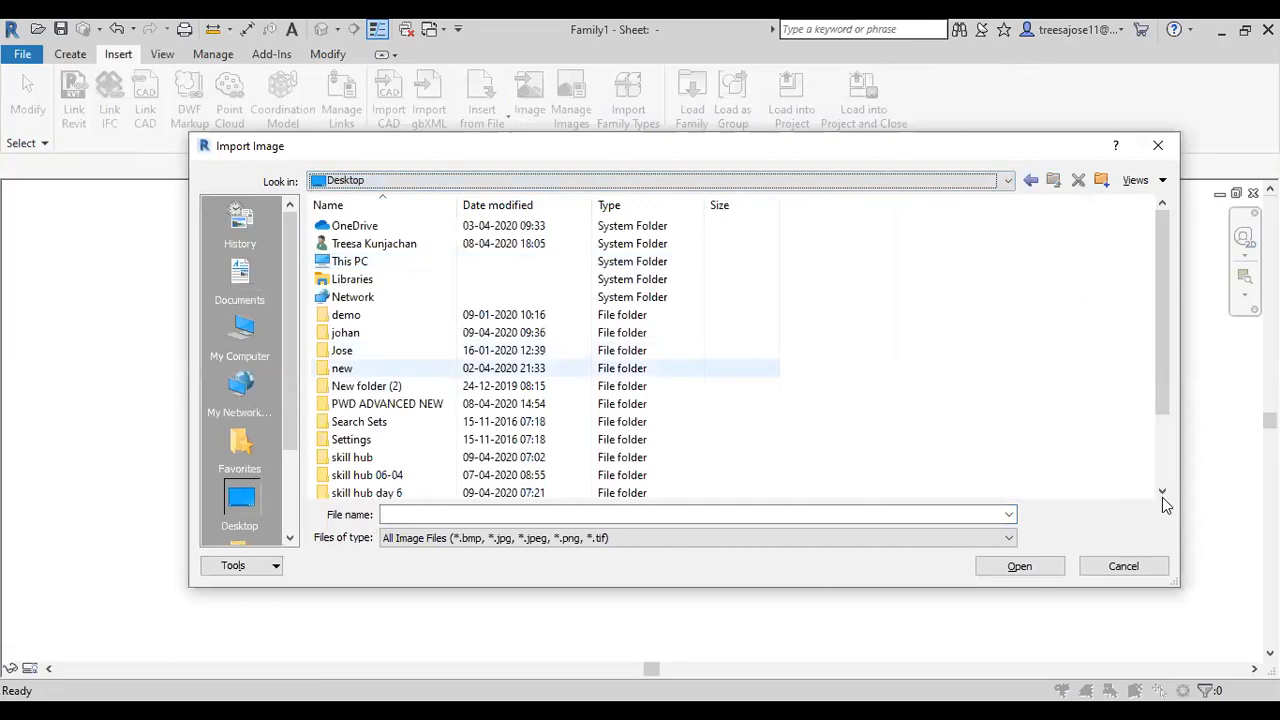
click(1162, 492)
click(1162, 492)
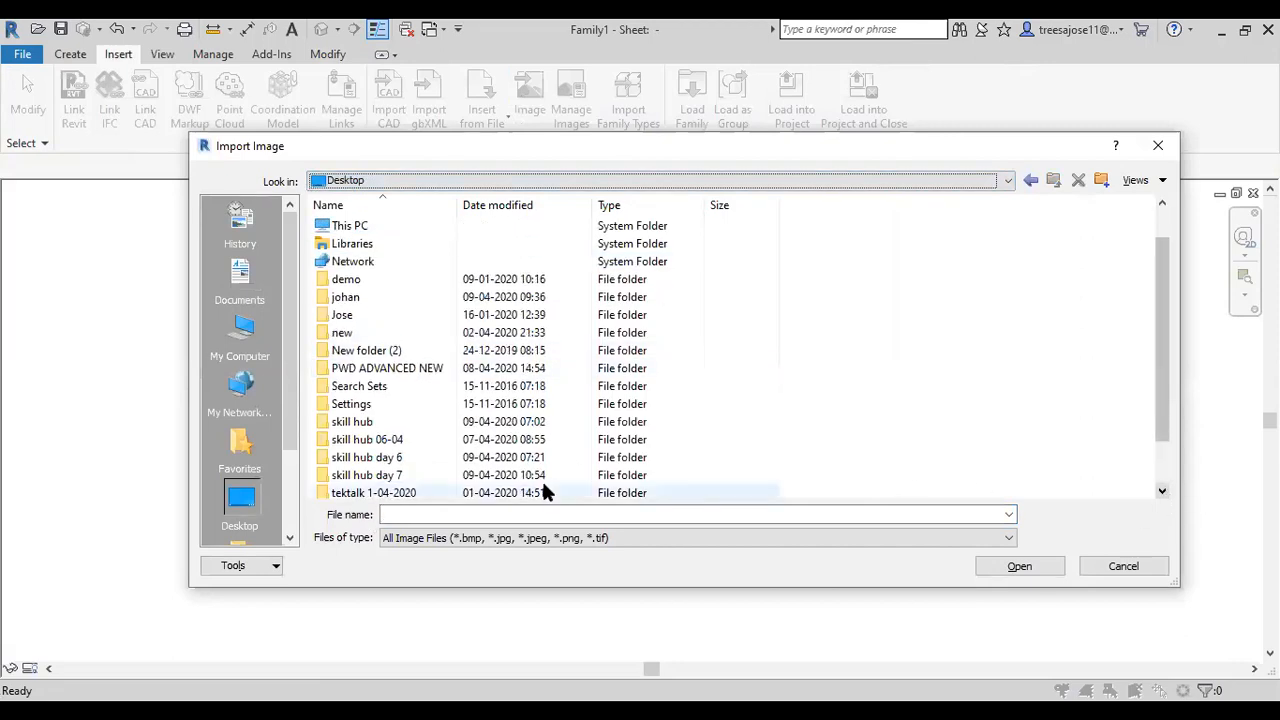
double_click(370, 476)
click(355, 228)
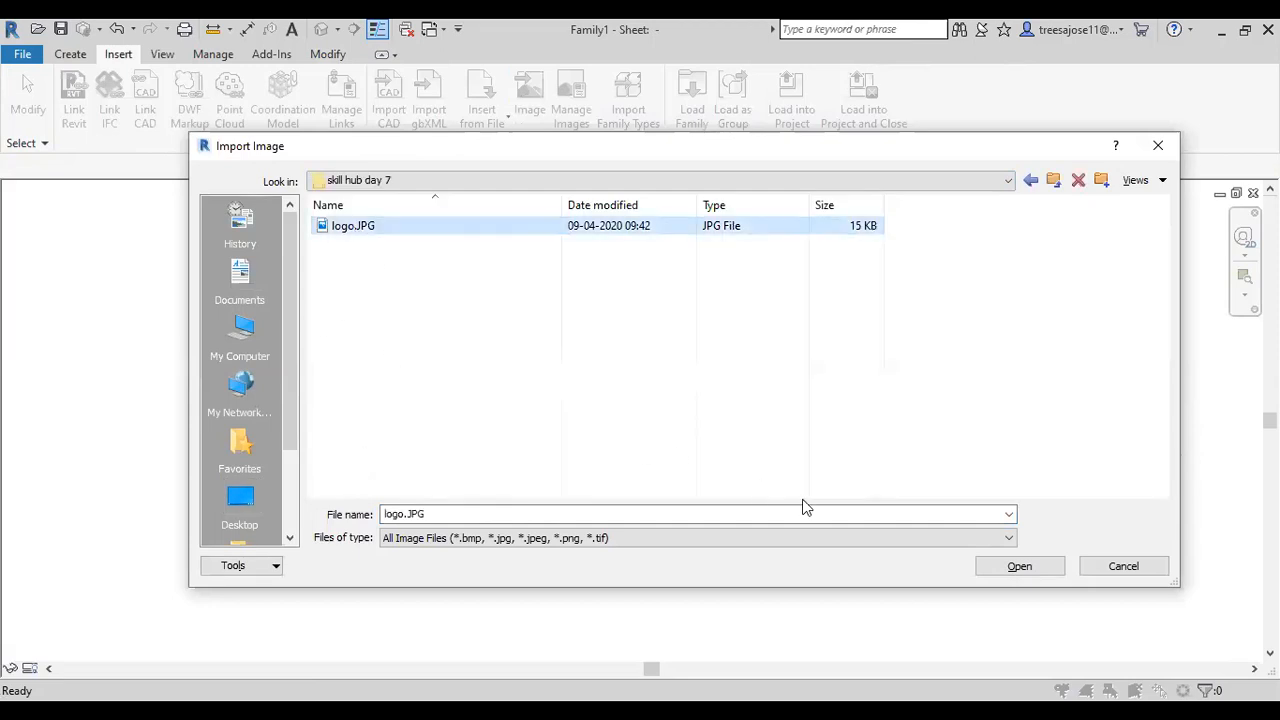
click(1043, 568)
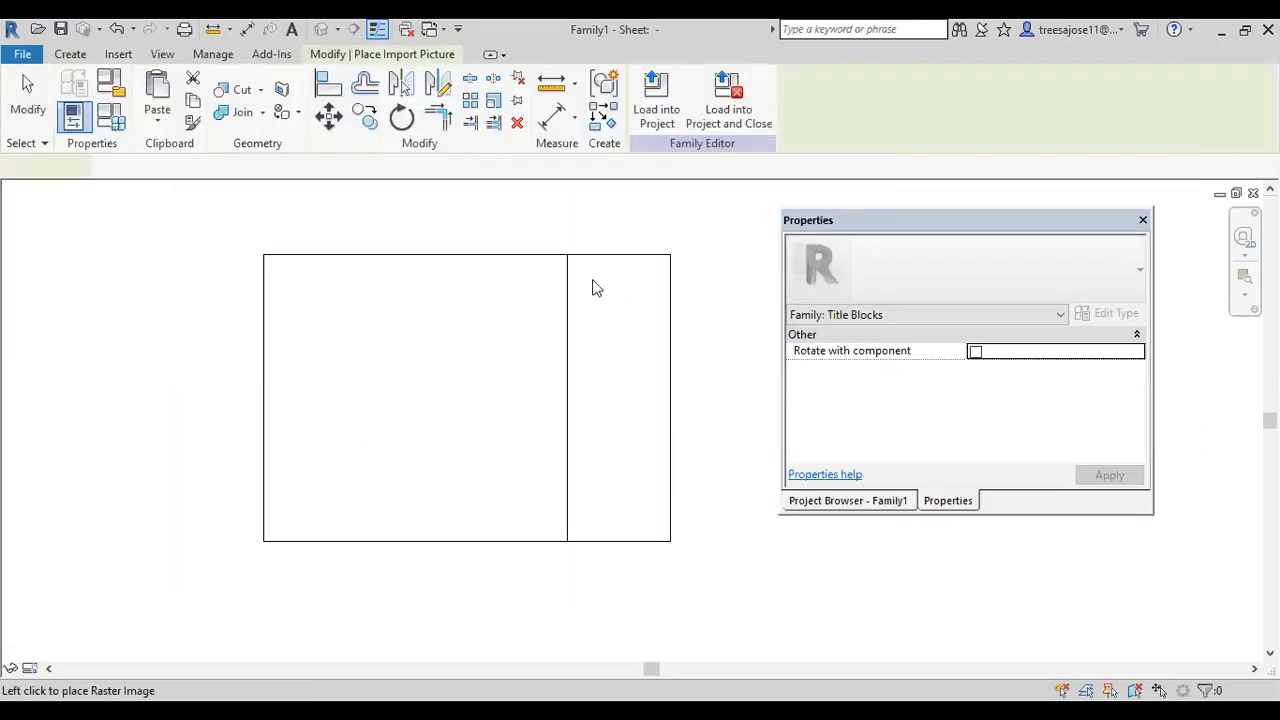
scroll(620, 310, up, 2)
click(615, 298)
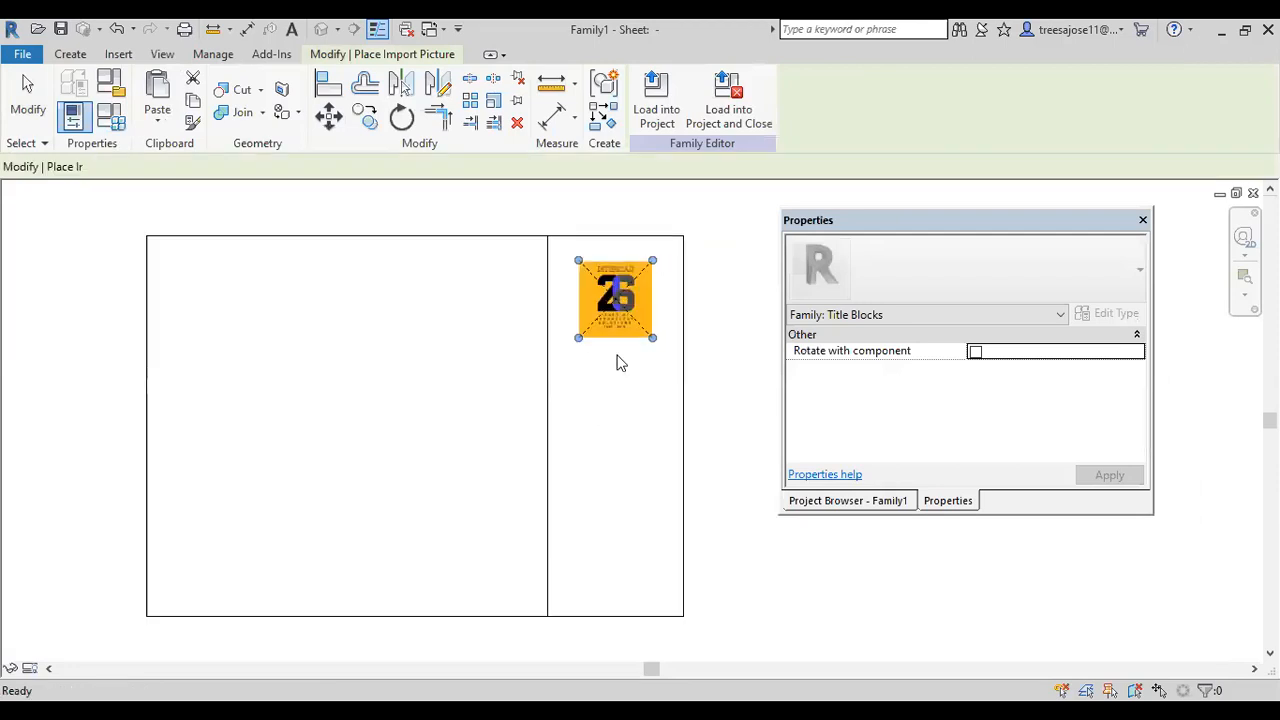
click(474, 357)
- Scale the logo image down proportionally to about 53 mm wide and 56 mm high within the title strip
scroll(603, 366, up, 2)
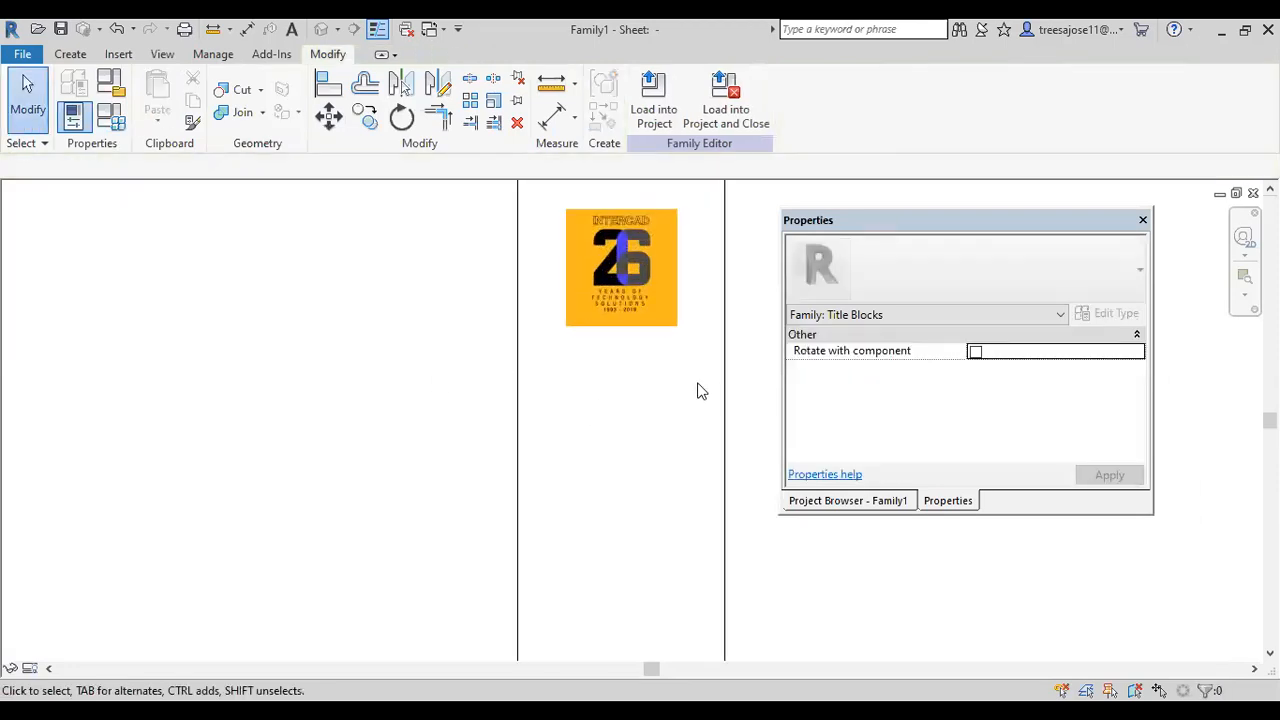
click(652, 318)
drag(662, 229, 639, 249)
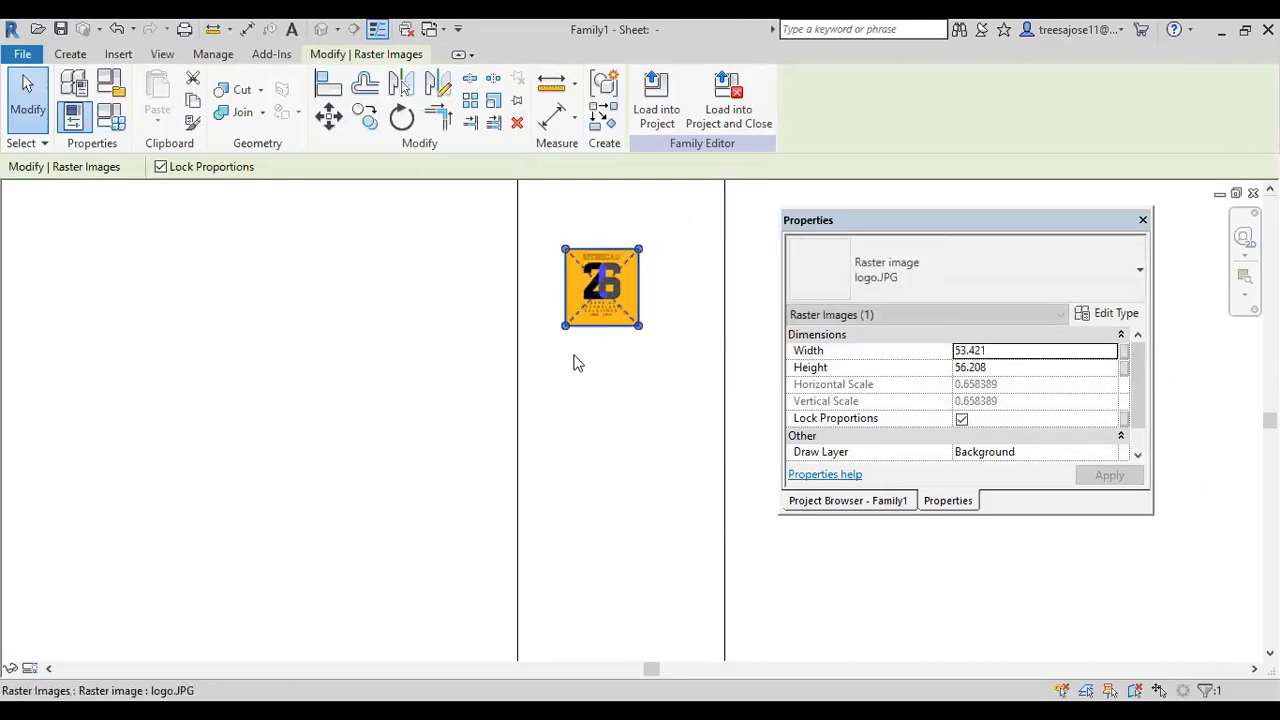
click(474, 405)
scroll(474, 405, down, 2)
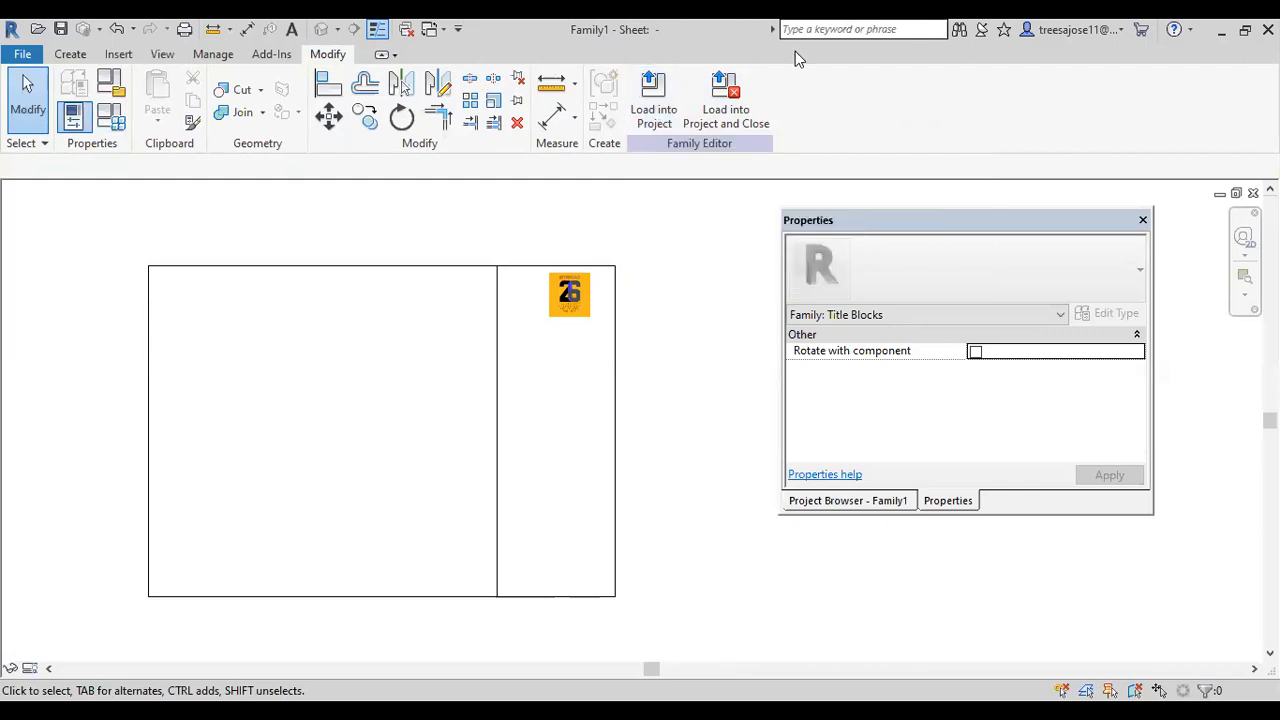
- Save the title block family as a2 m in the skill hub day 7 folder and load it into the SKILL HUB project
click(29, 60)
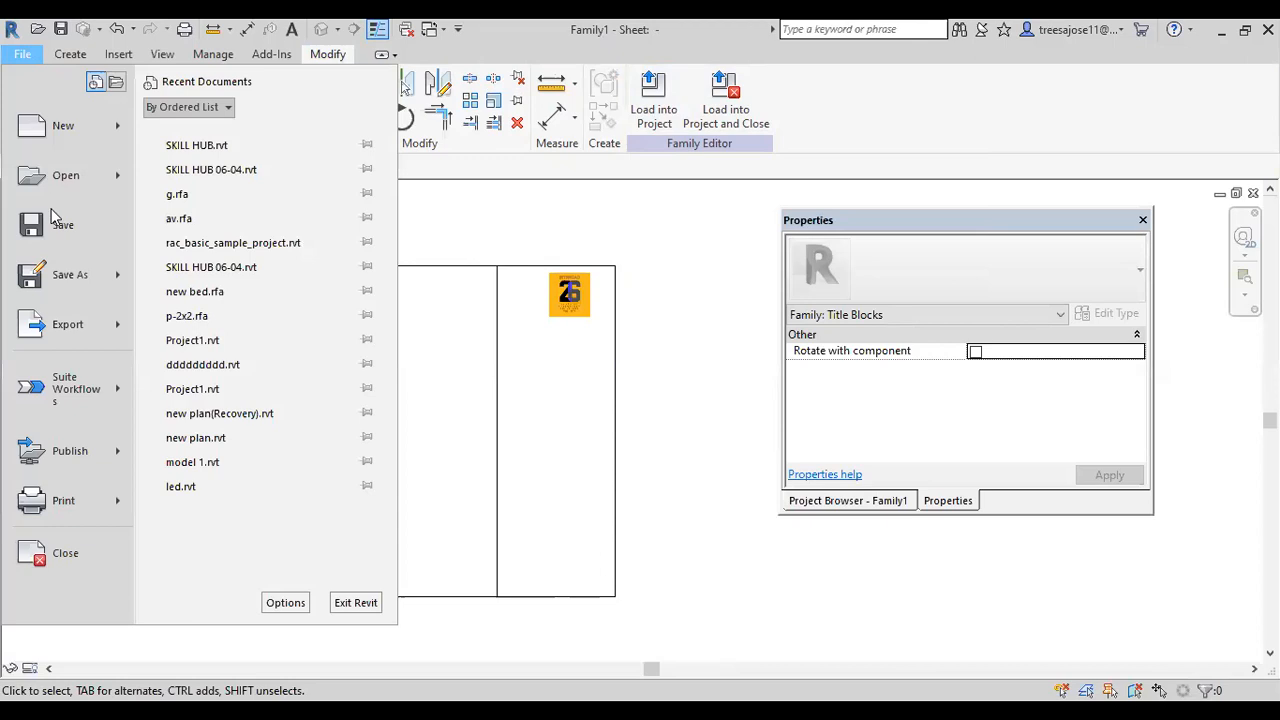
mouse_move(122, 279)
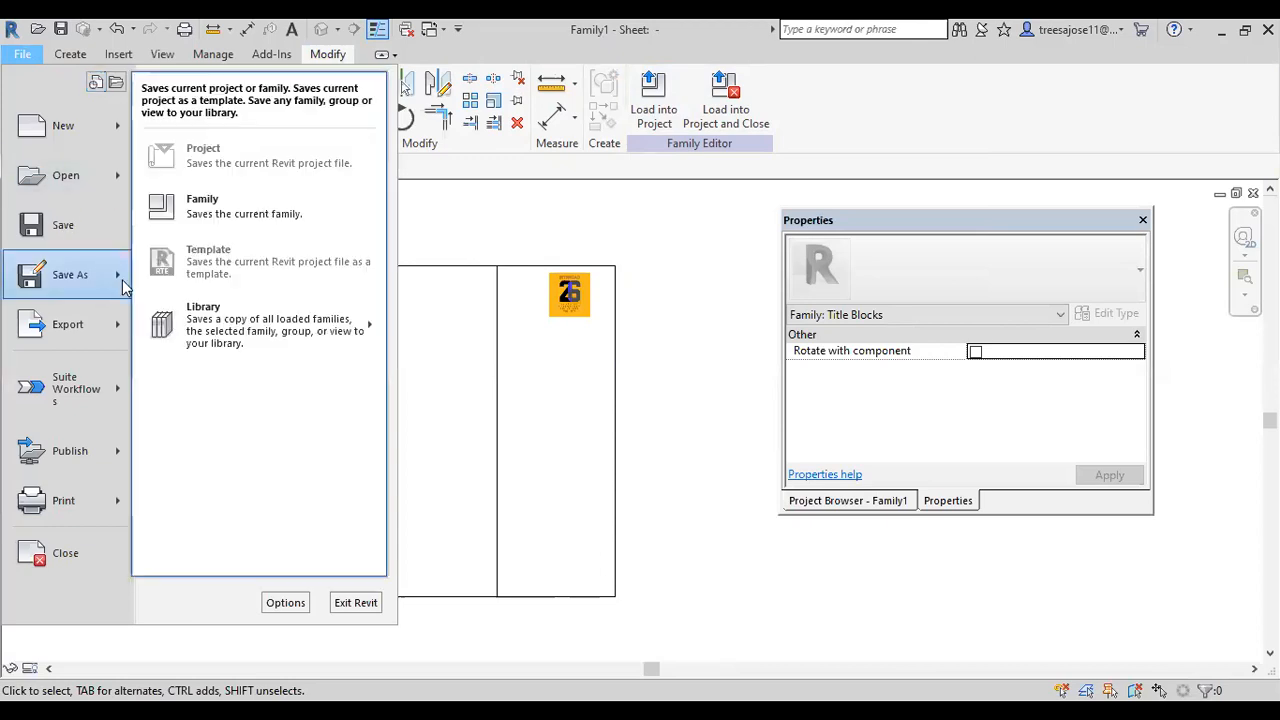
click(218, 211)
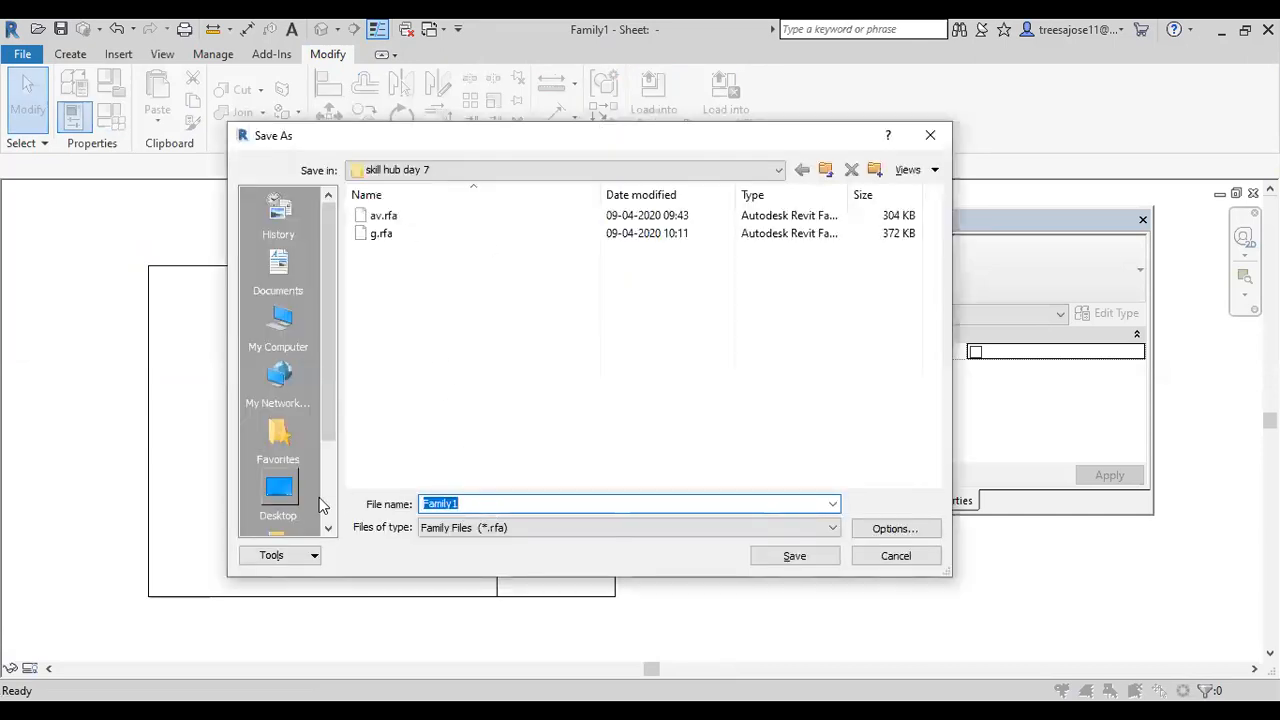
text(a2 my)
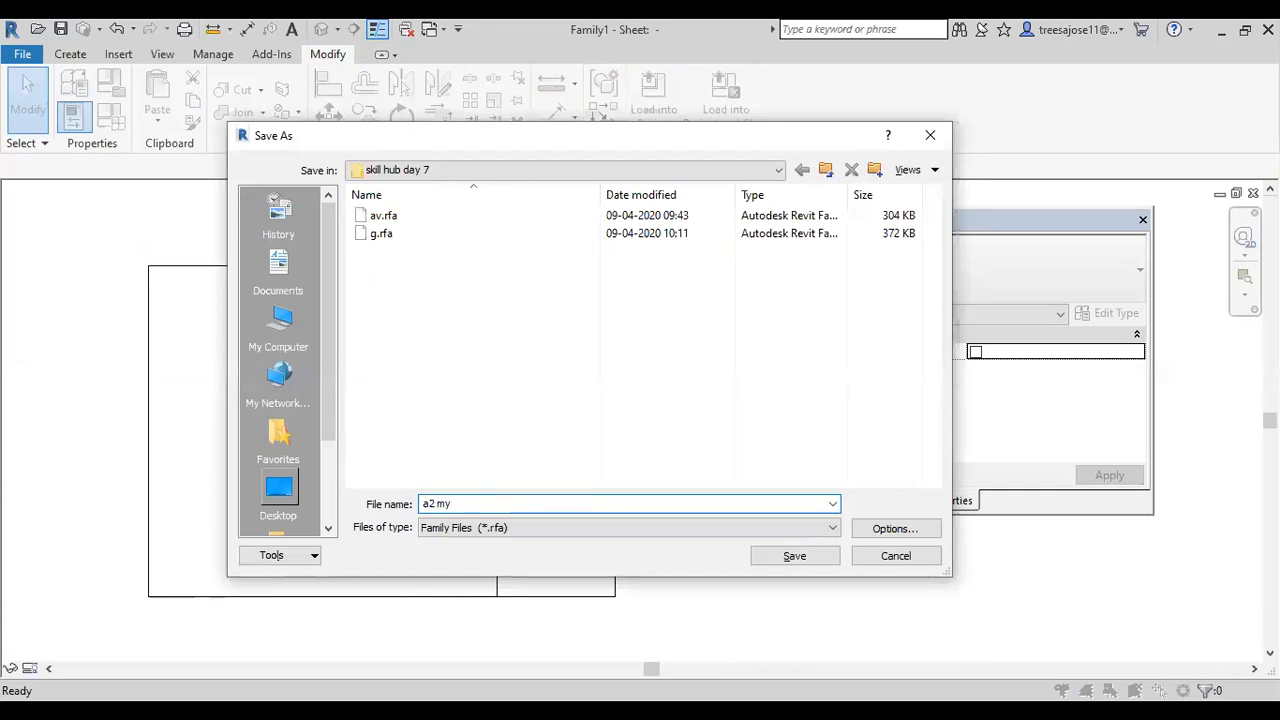
key(BackSpace)
click(792, 557)
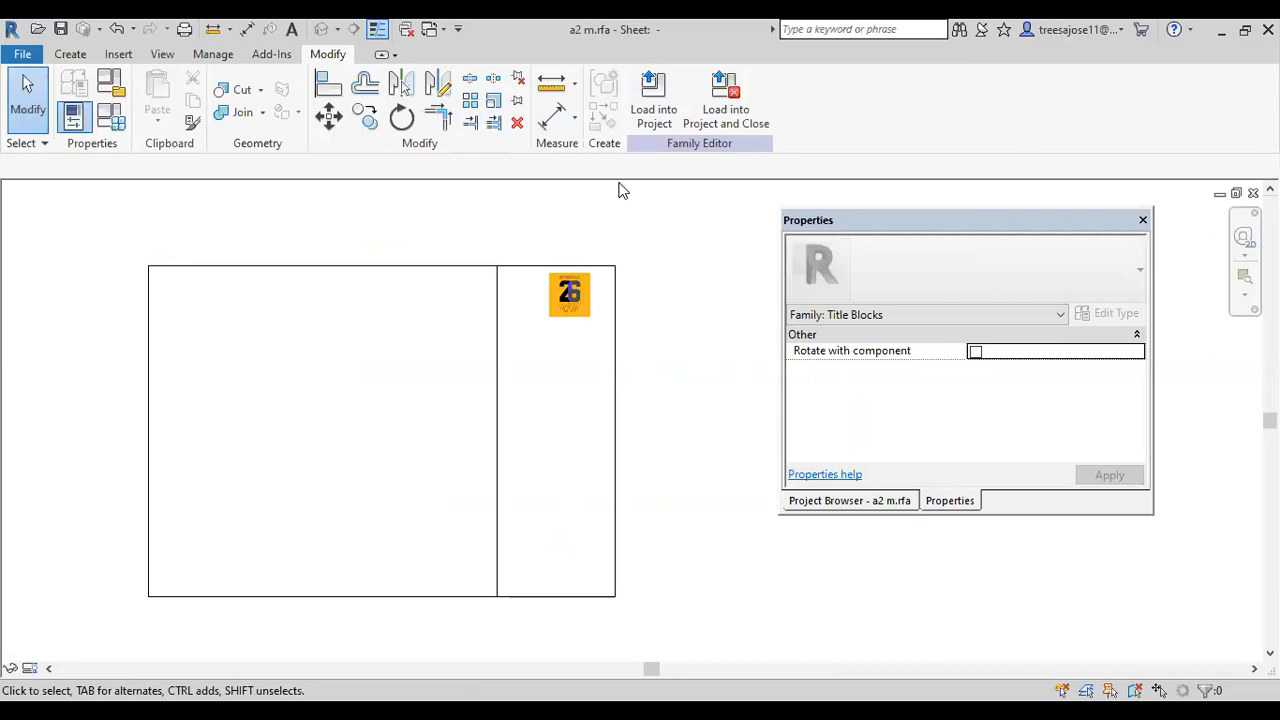
click(655, 110)
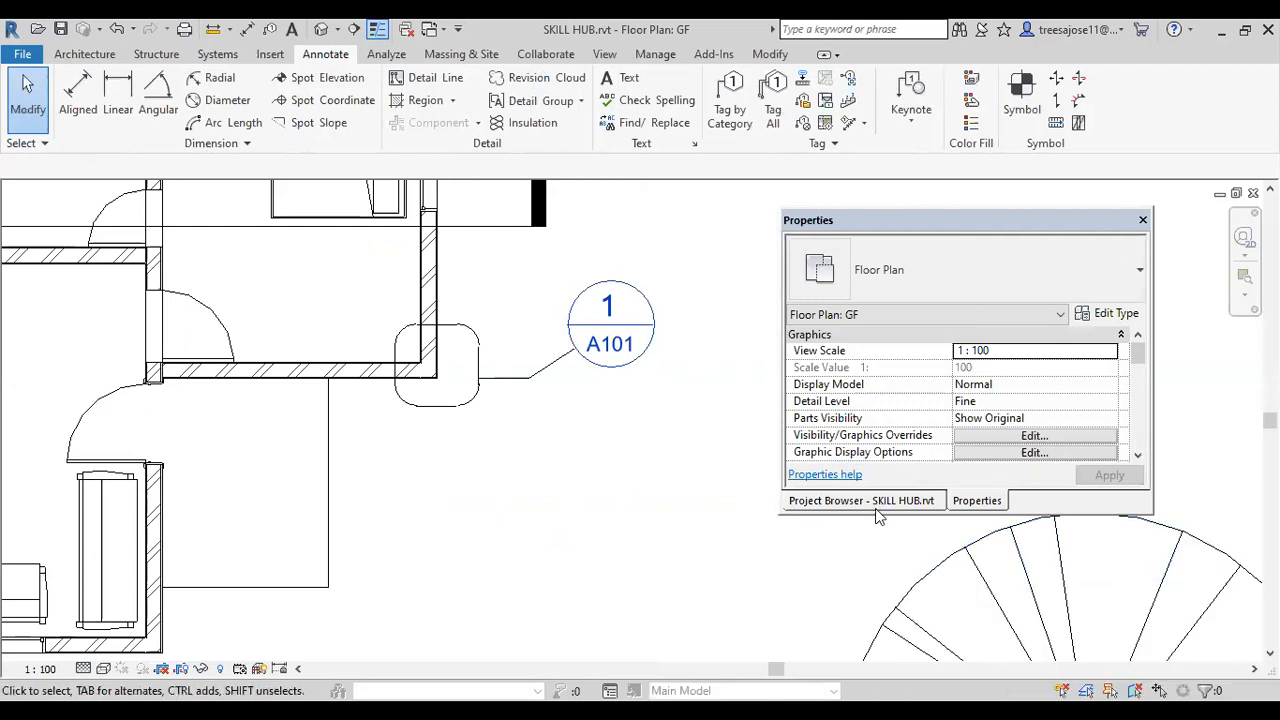
- Create a new sheet in the SKILL HUB project using the a2 m title block
click(875, 502)
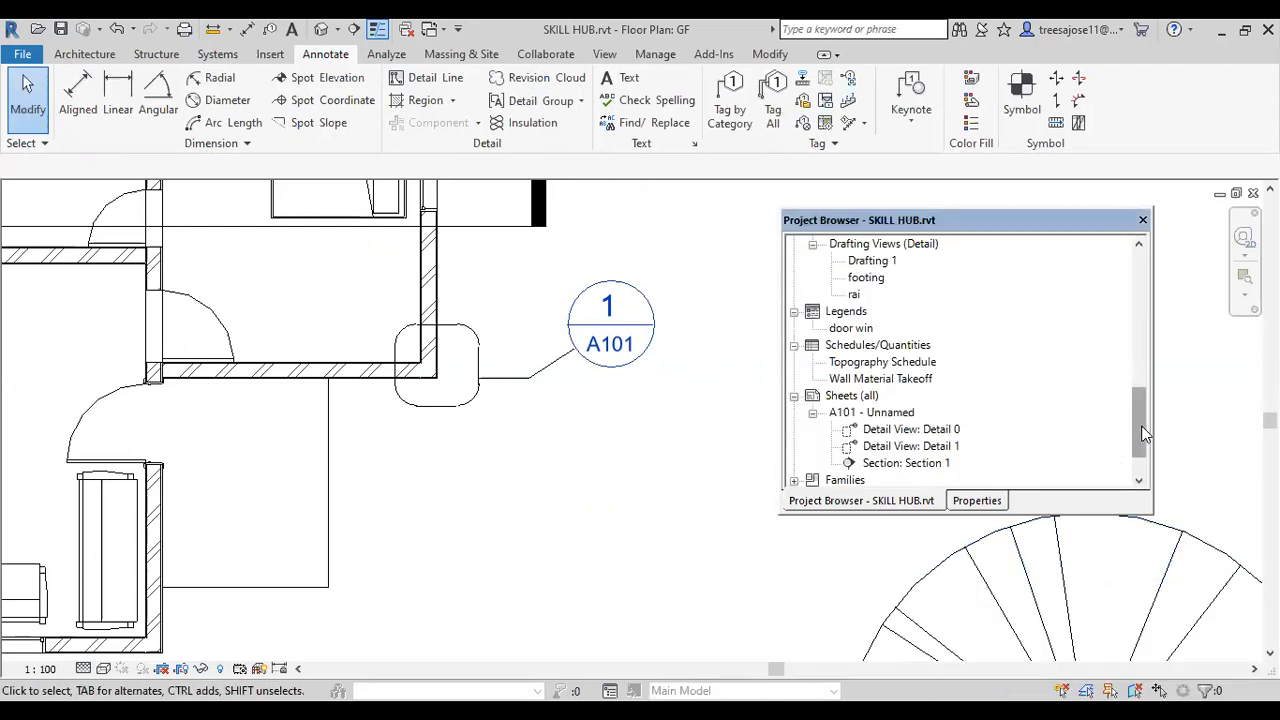
scroll(1145, 432, down, 1)
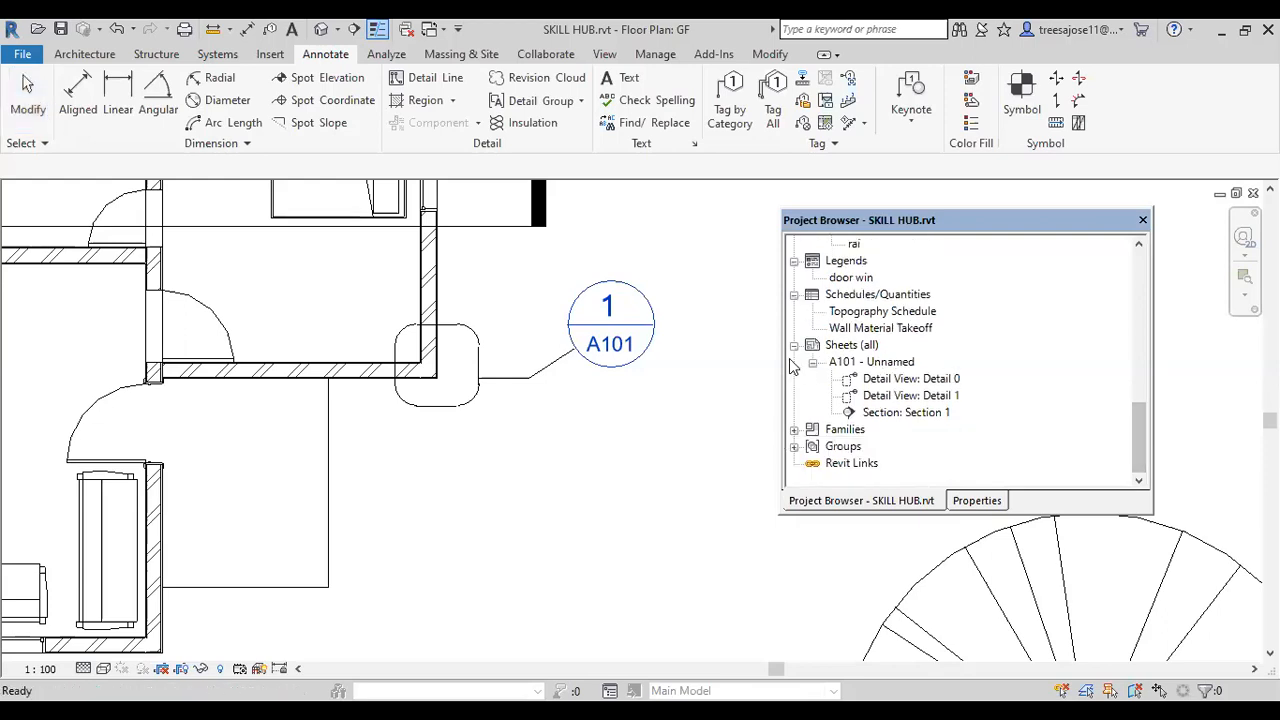
click(846, 348)
right_click(846, 350)
click(895, 358)
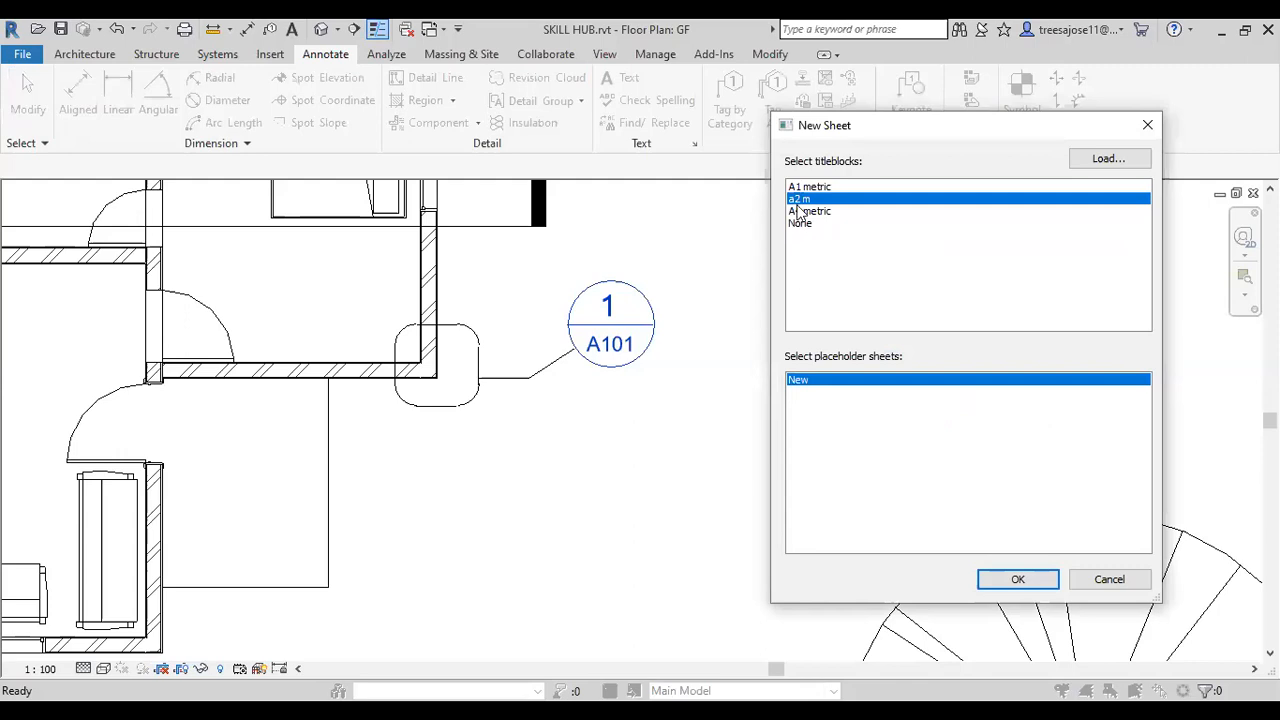
click(1017, 582)
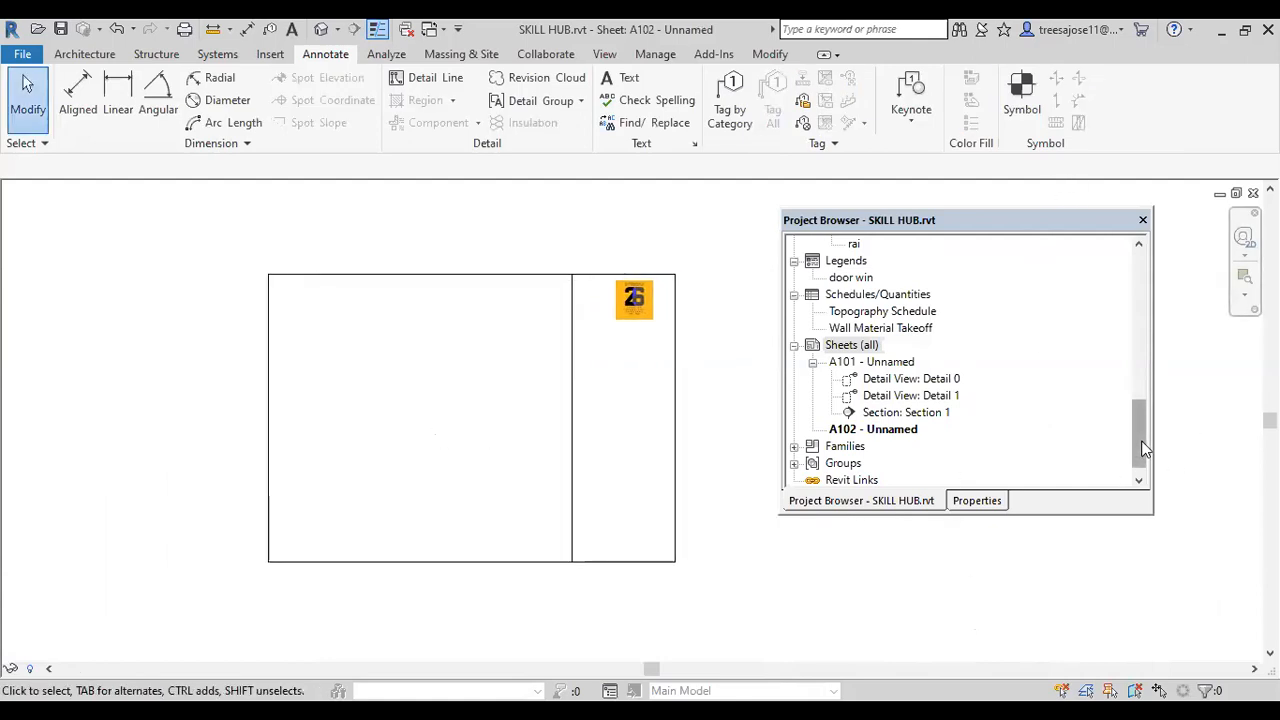
- Place the GF floor plan on the new a2 m sheet and shift the viewport so the building sits inside the upper drawing area
drag(1145, 450, 1121, 305)
click(855, 295)
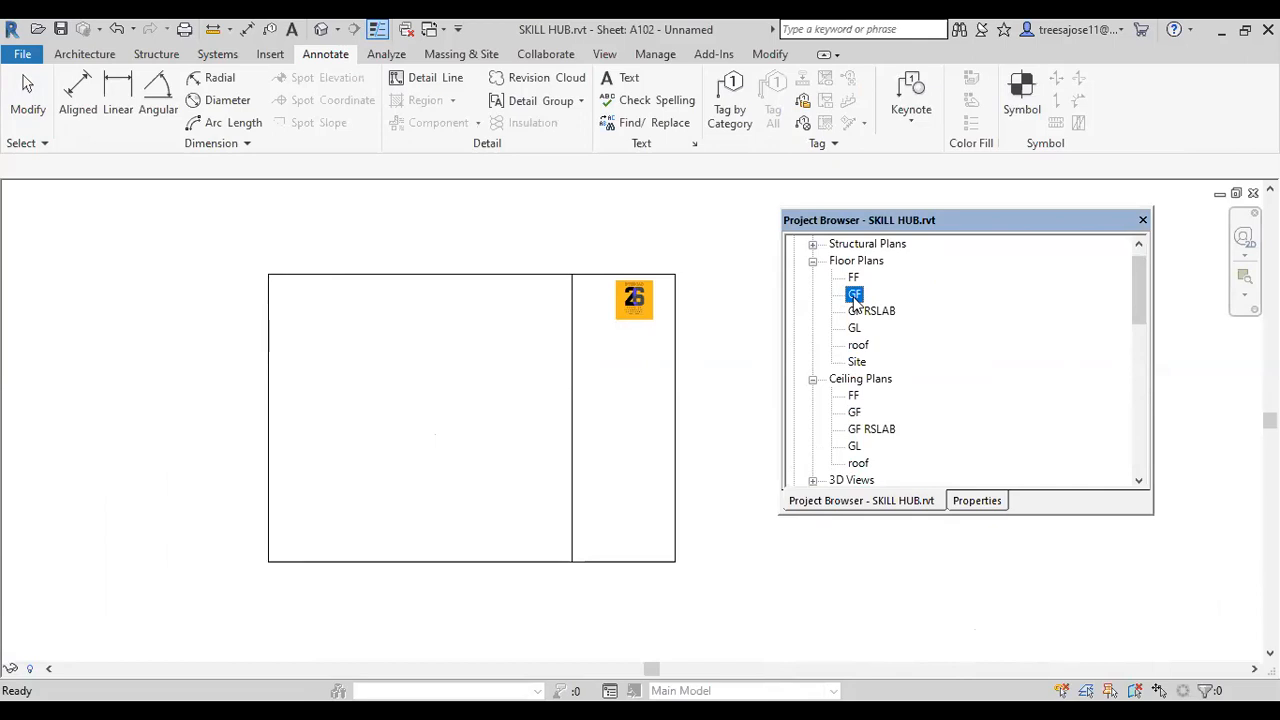
drag(855, 295, 399, 401)
click(383, 410)
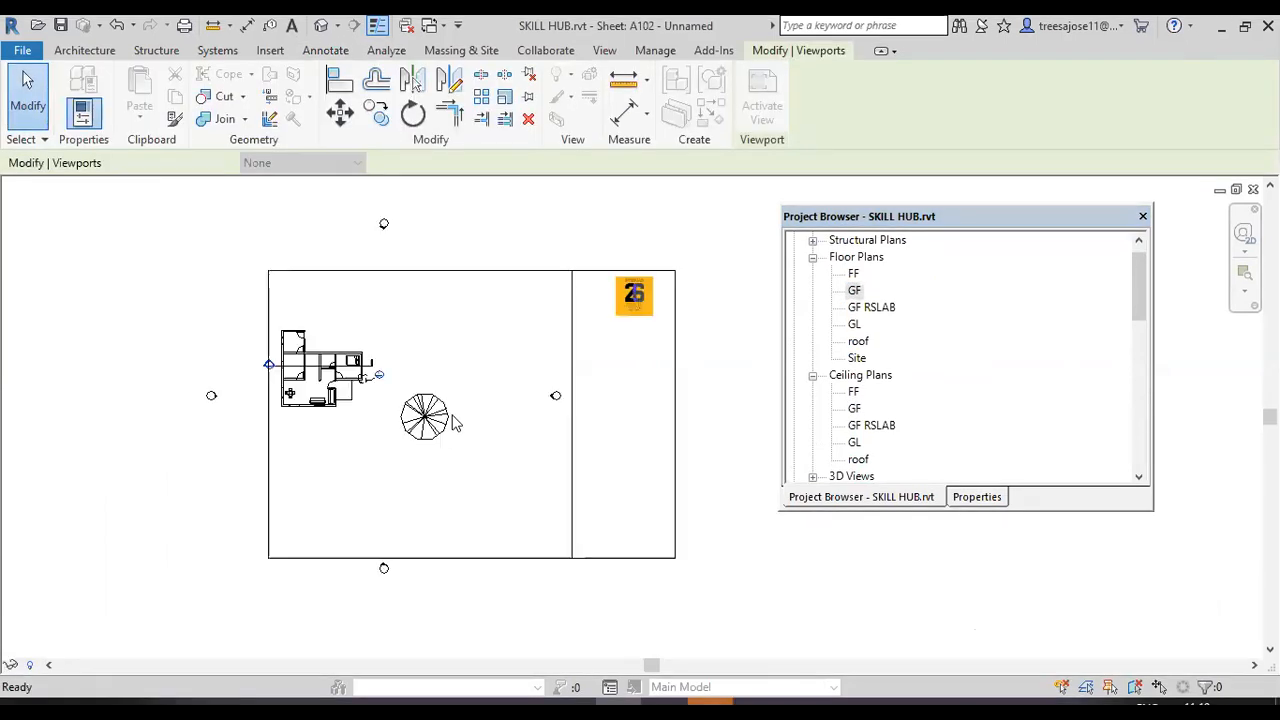
click(402, 221)
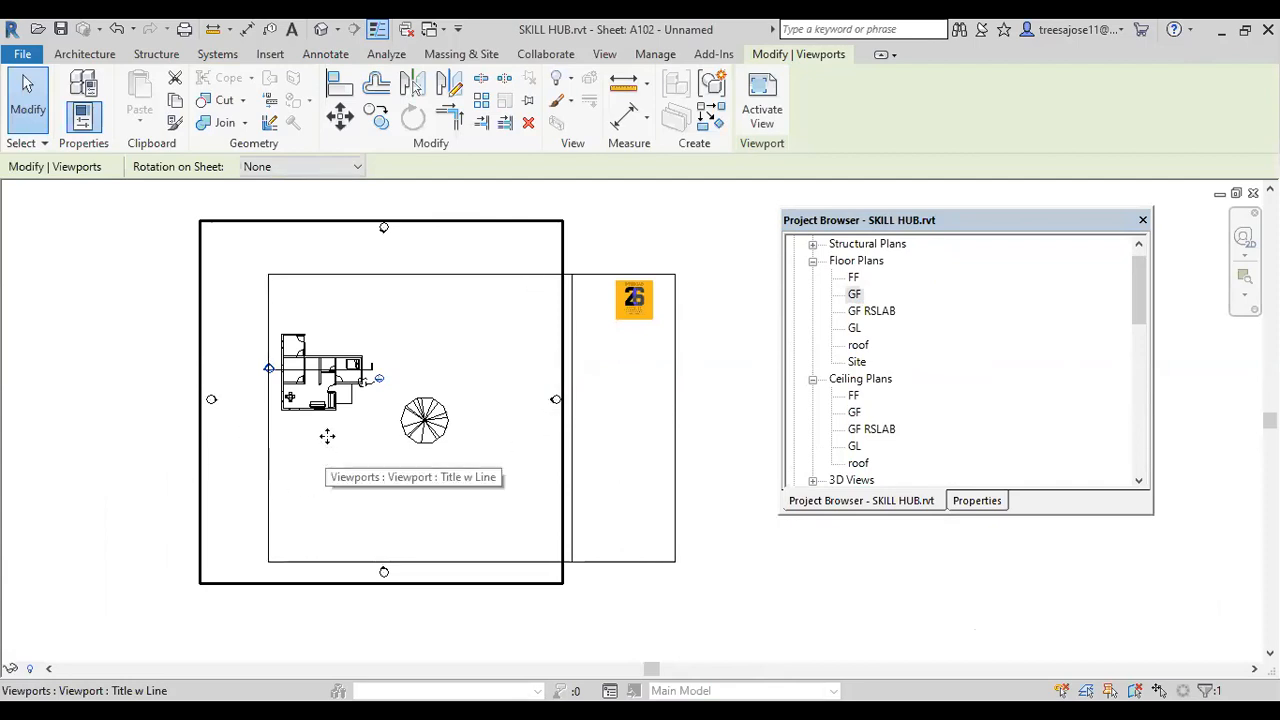
drag(376, 362, 401, 330)
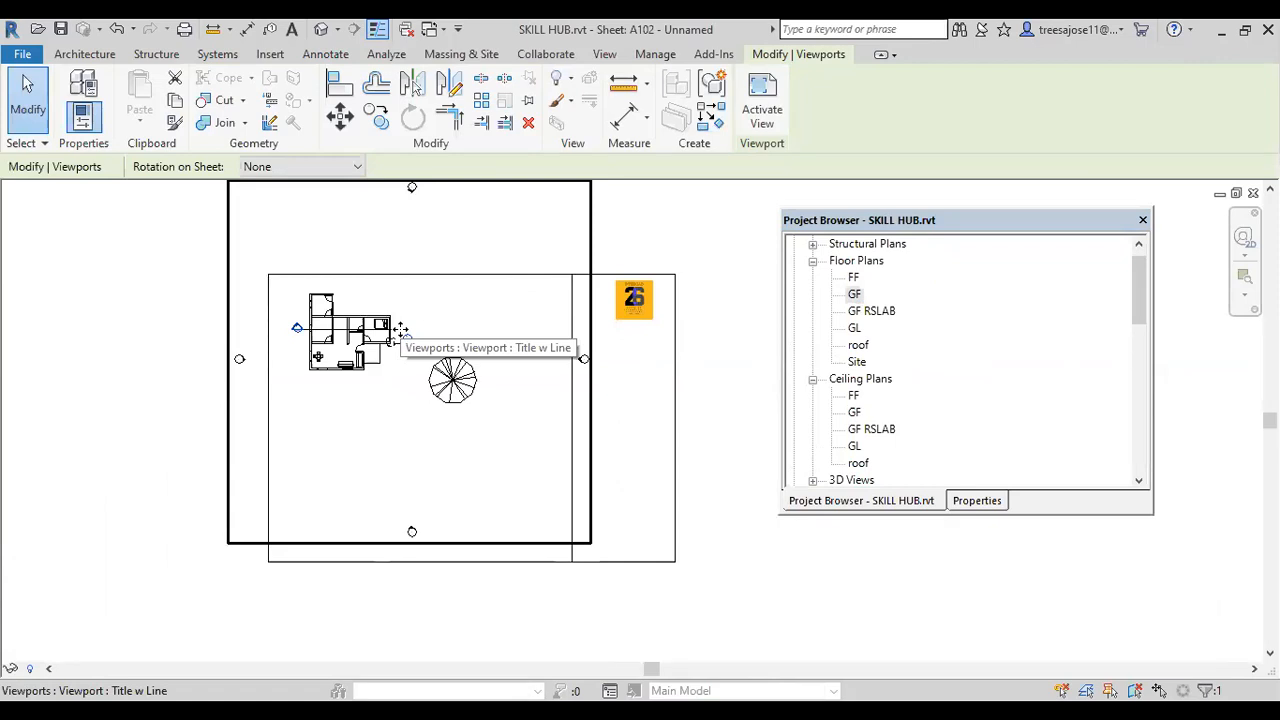
- Enable Crop View, Crop Region Visible and Annotation Crop for the GF viewport
scroll(285, 320, down, 1)
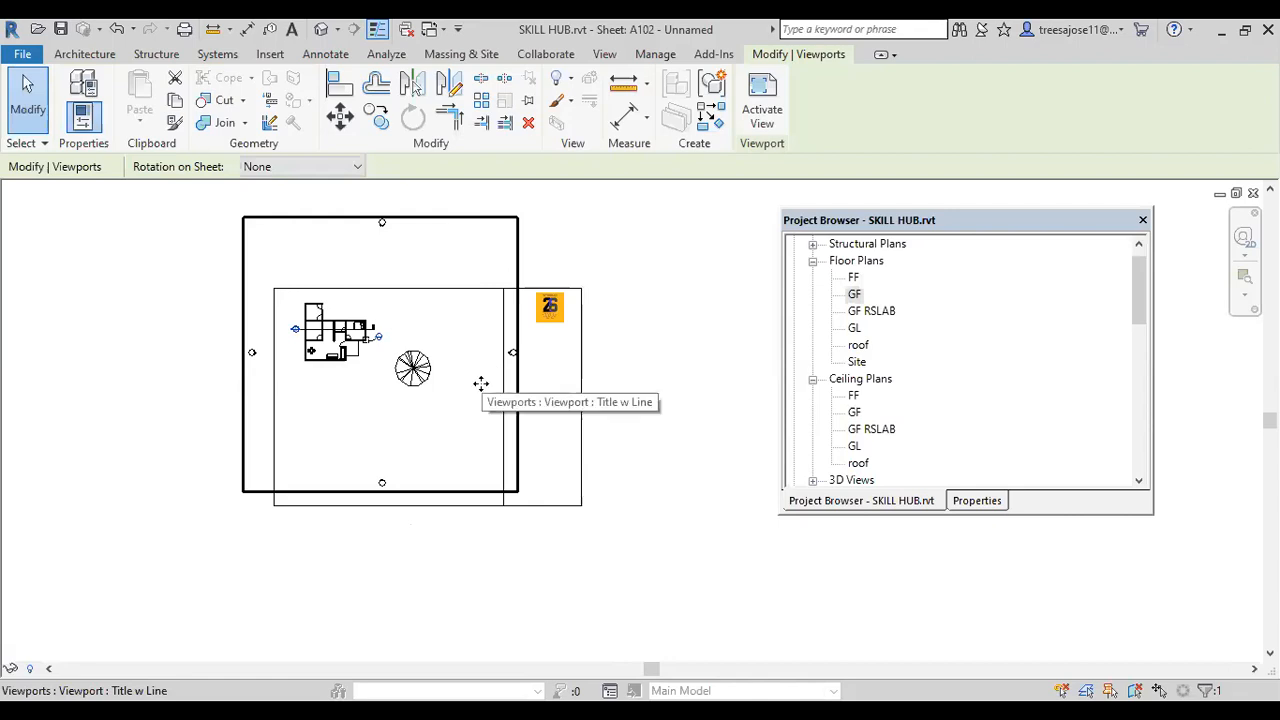
click(975, 502)
drag(1141, 357, 1138, 398)
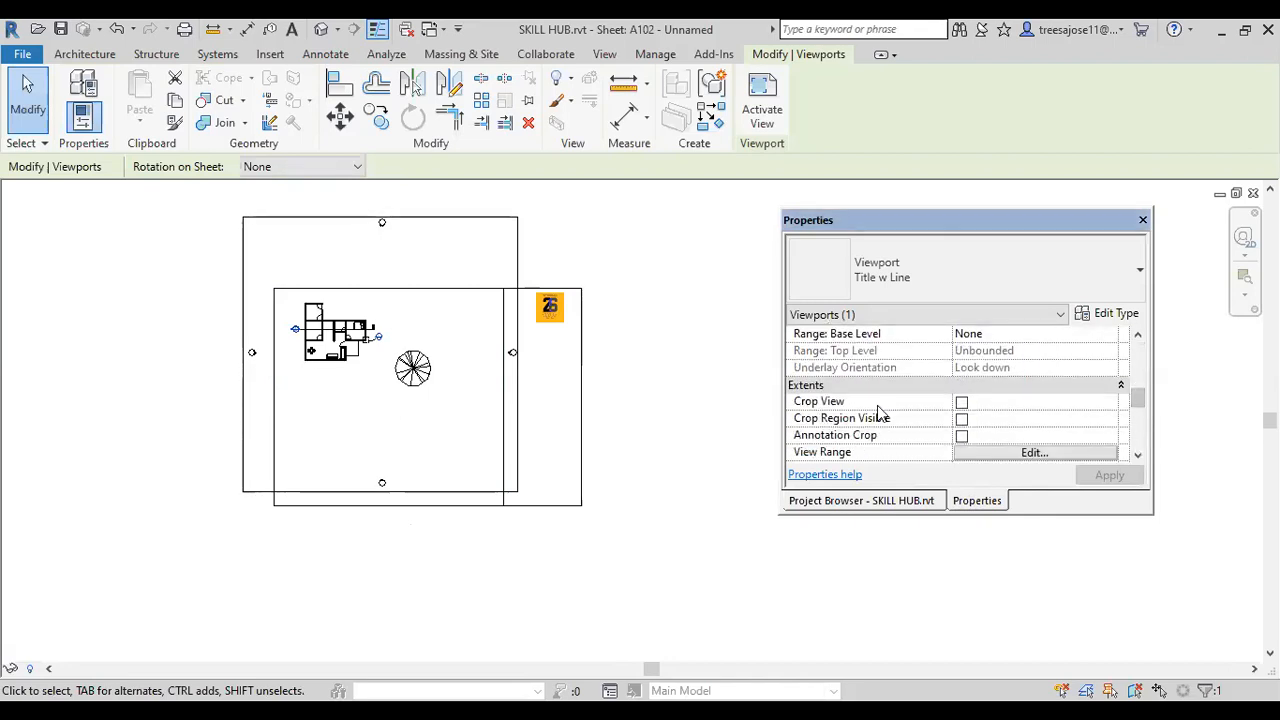
click(961, 402)
click(961, 419)
click(961, 436)
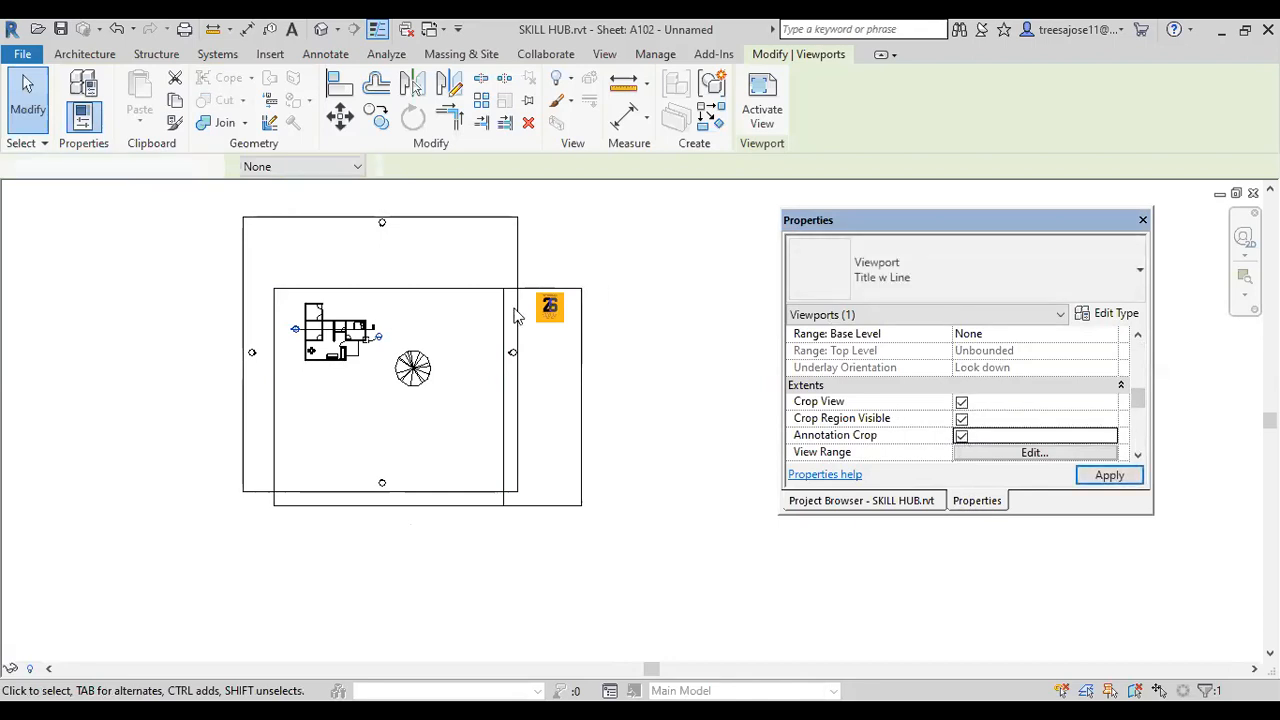
scroll(361, 204, down, 1)
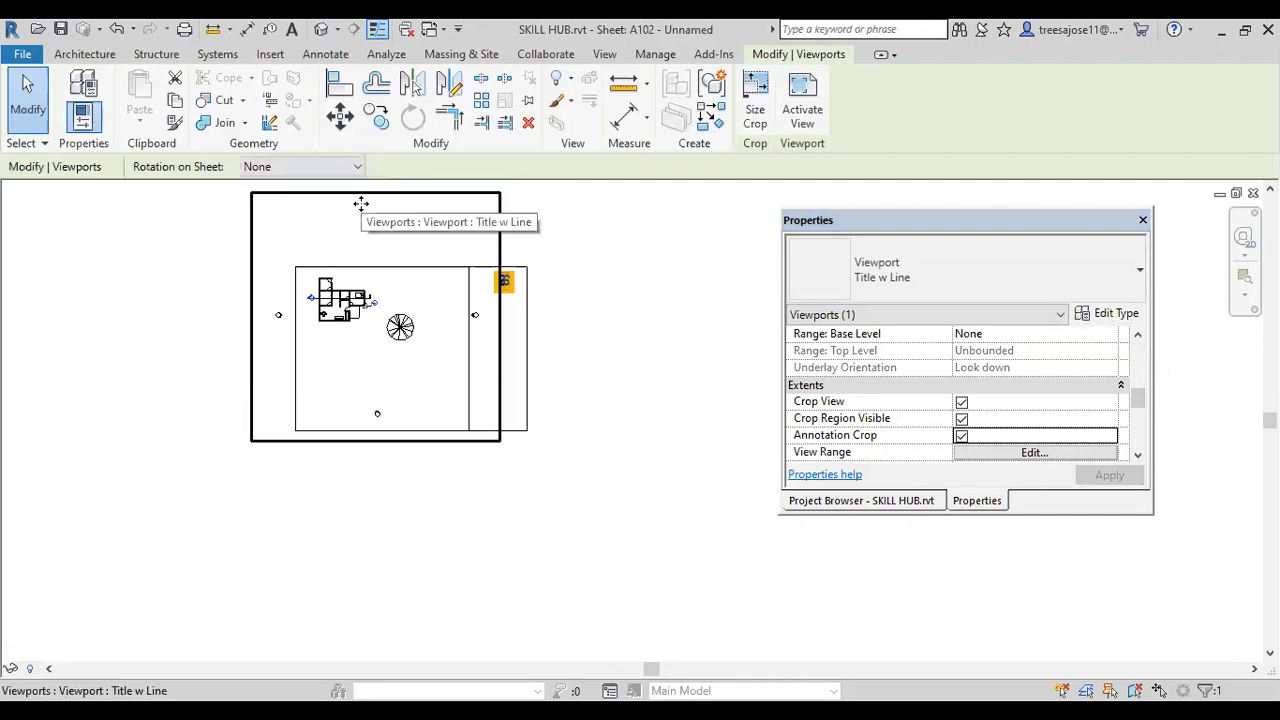
- Activate the GF viewport and tighten its crop region around the building, excluding the tree and elevation markers
click(756, 115)
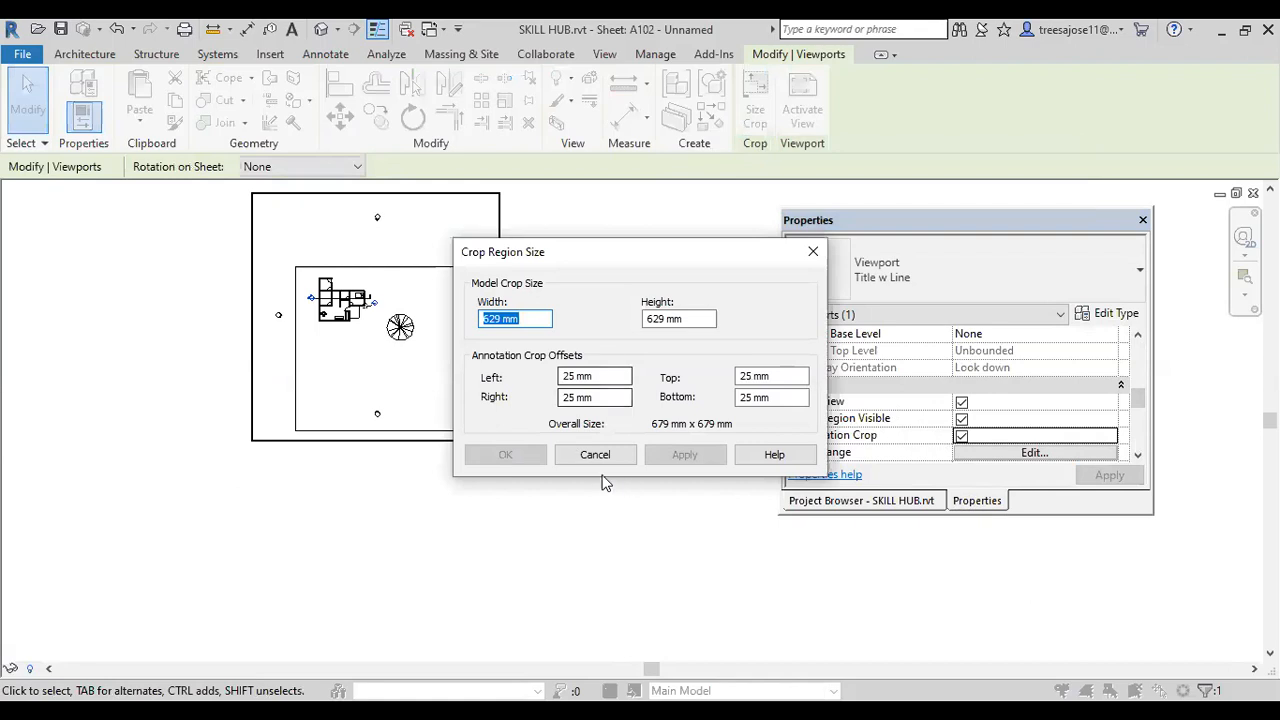
click(594, 455)
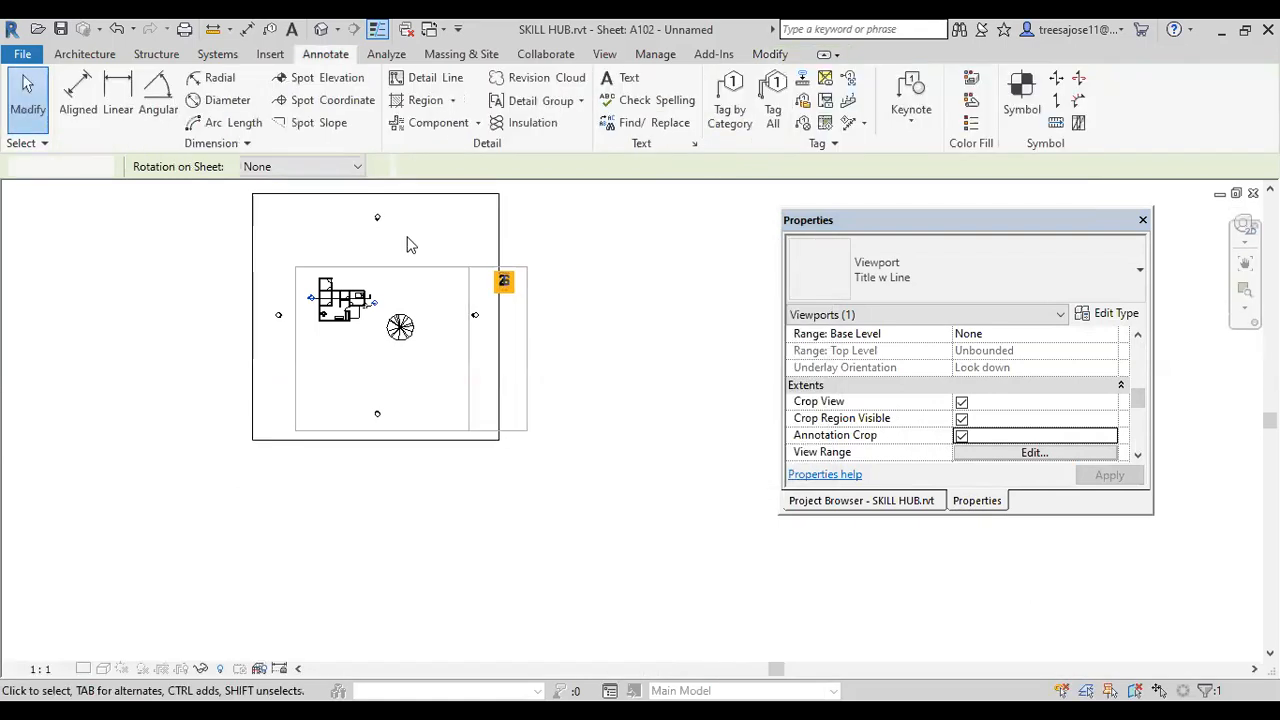
double_click(418, 195)
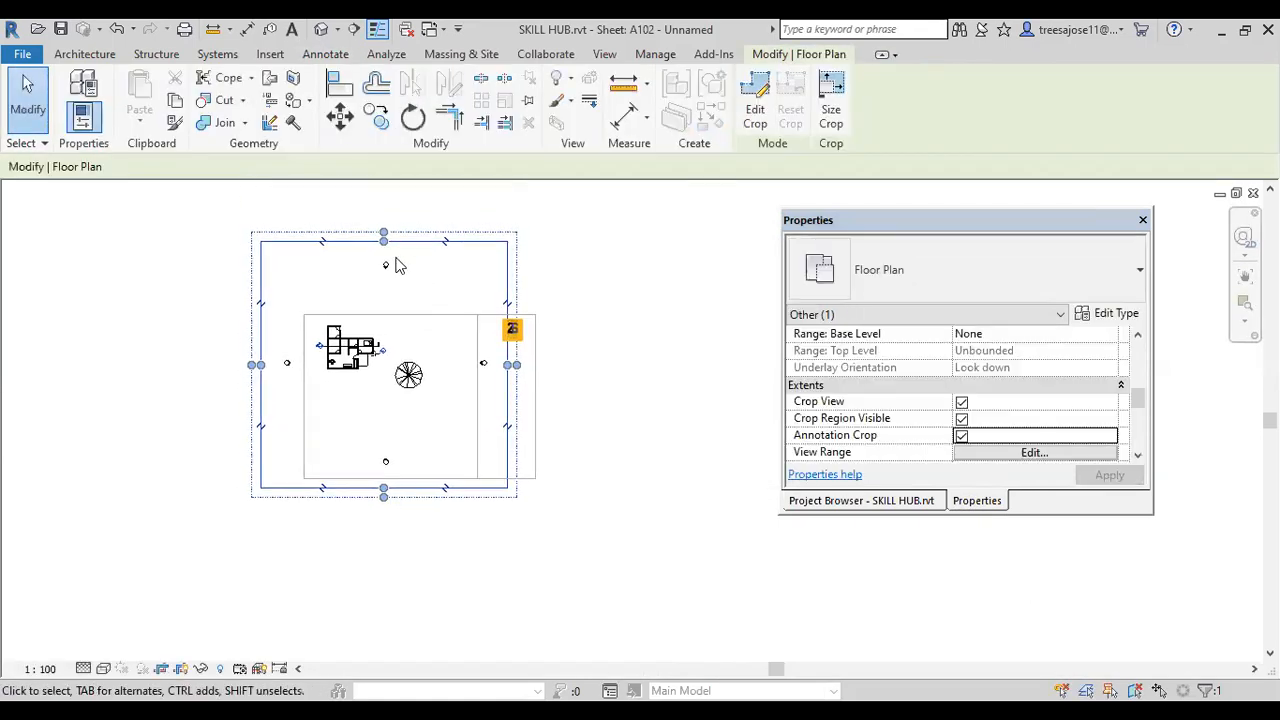
drag(383, 238, 382, 320)
drag(385, 493, 402, 366)
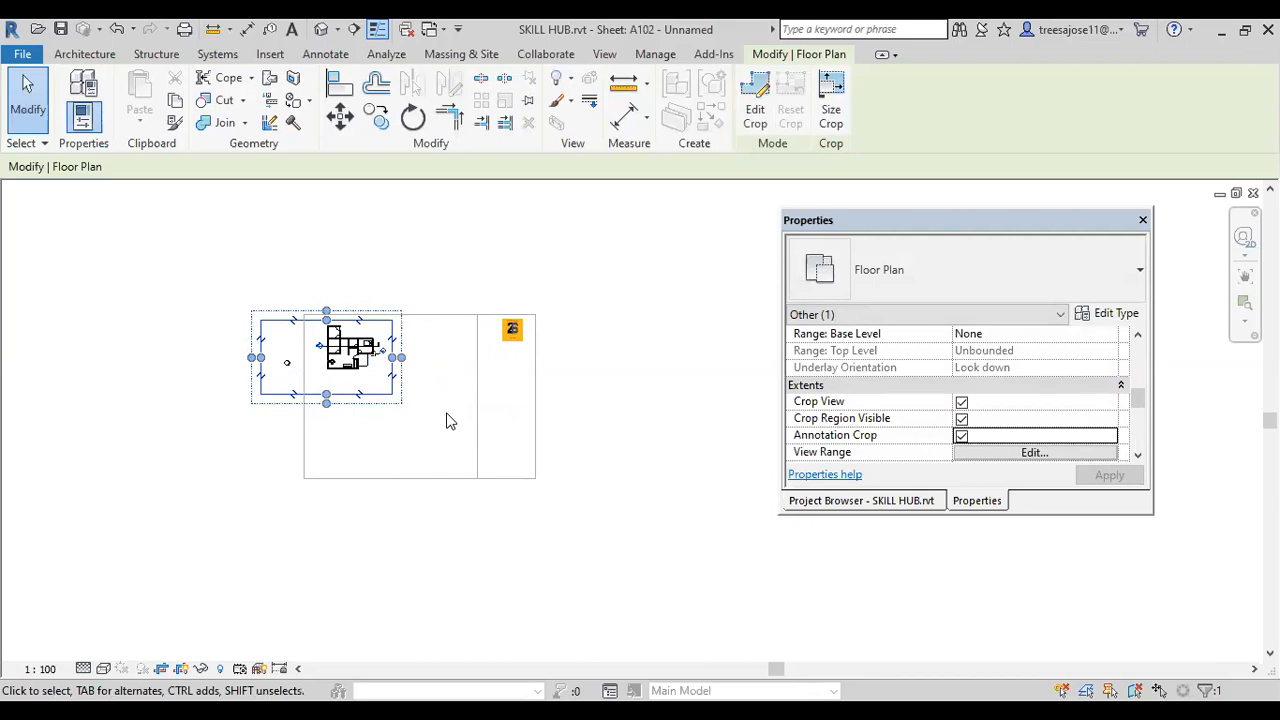
drag(263, 360, 312, 361)
click(381, 467)
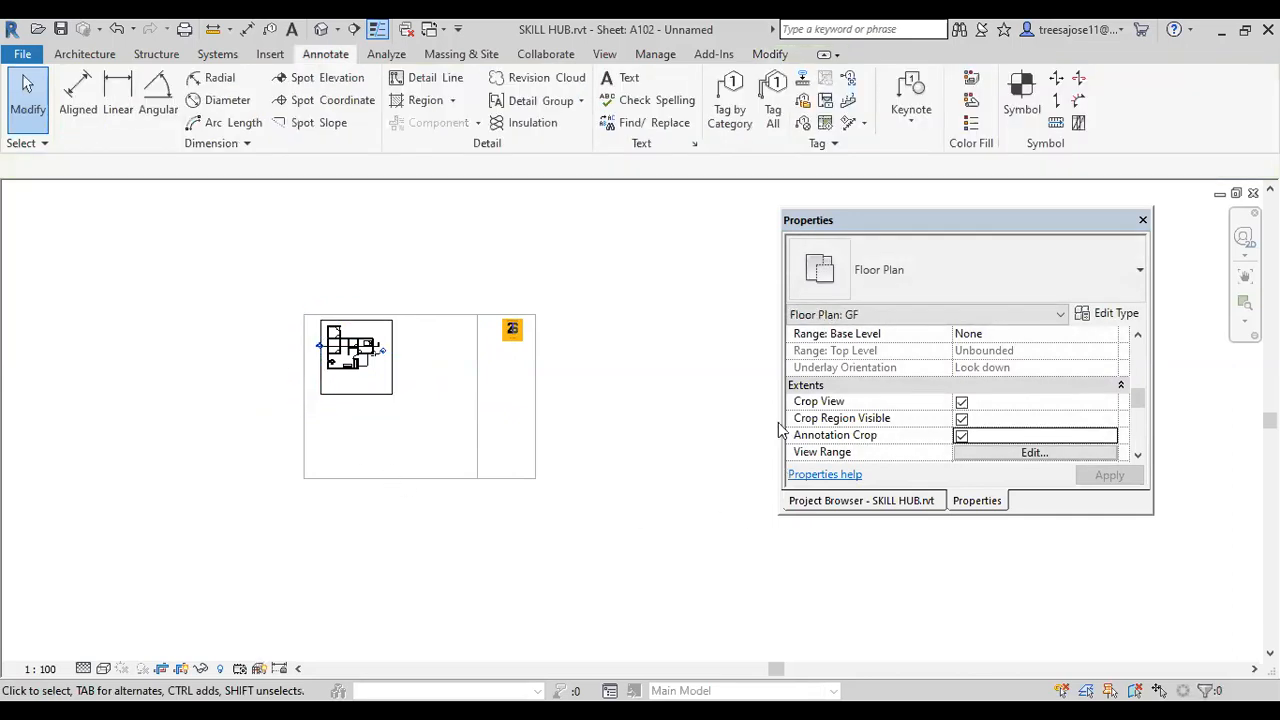
- Open the GF floor plan and disable Crop View, Crop Region Visible and Annotation Crop
click(888, 501)
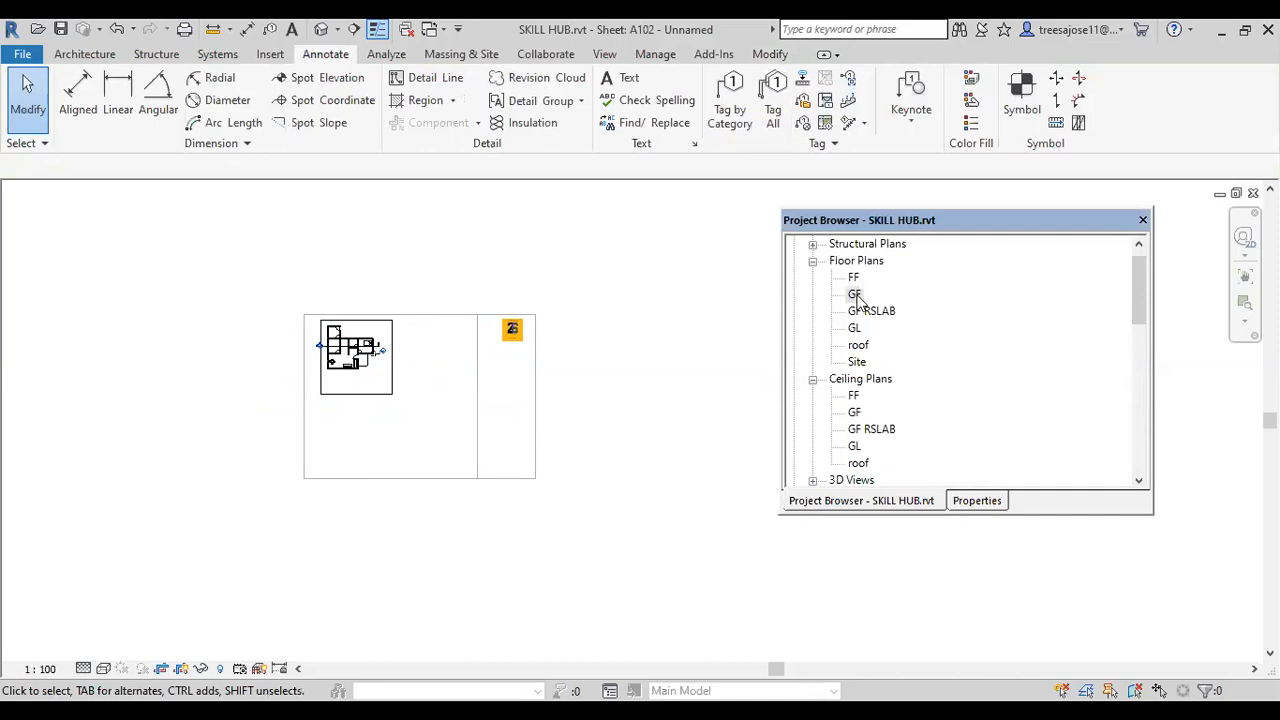
double_click(855, 294)
scroll(478, 409, down, 5)
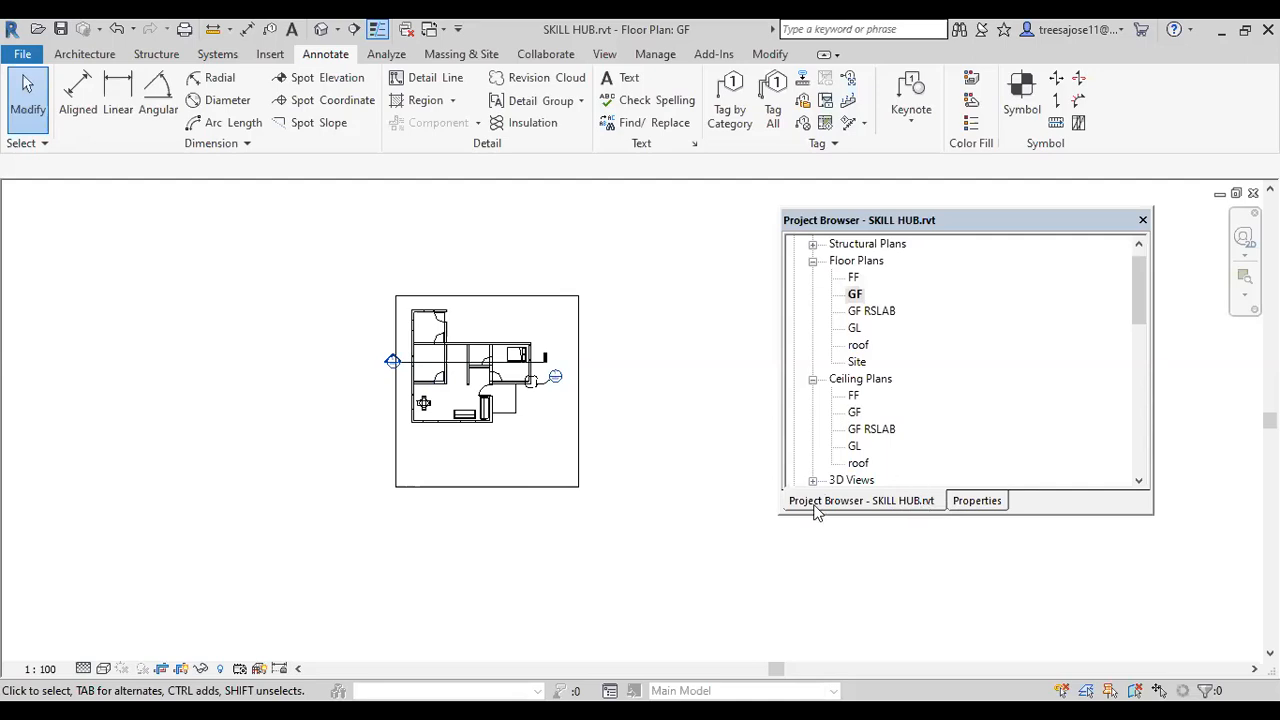
click(977, 501)
click(961, 402)
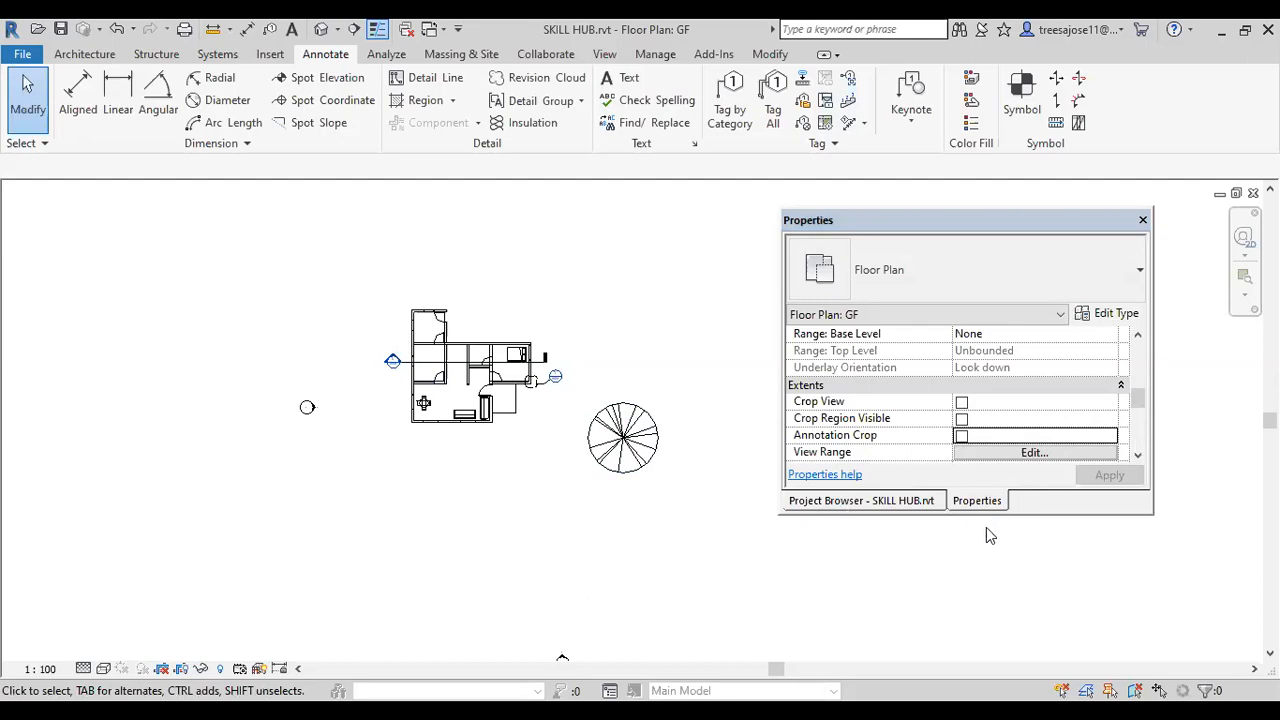
- Duplicate the GF floor plan with detailing and rename the copy gf plot
click(888, 503)
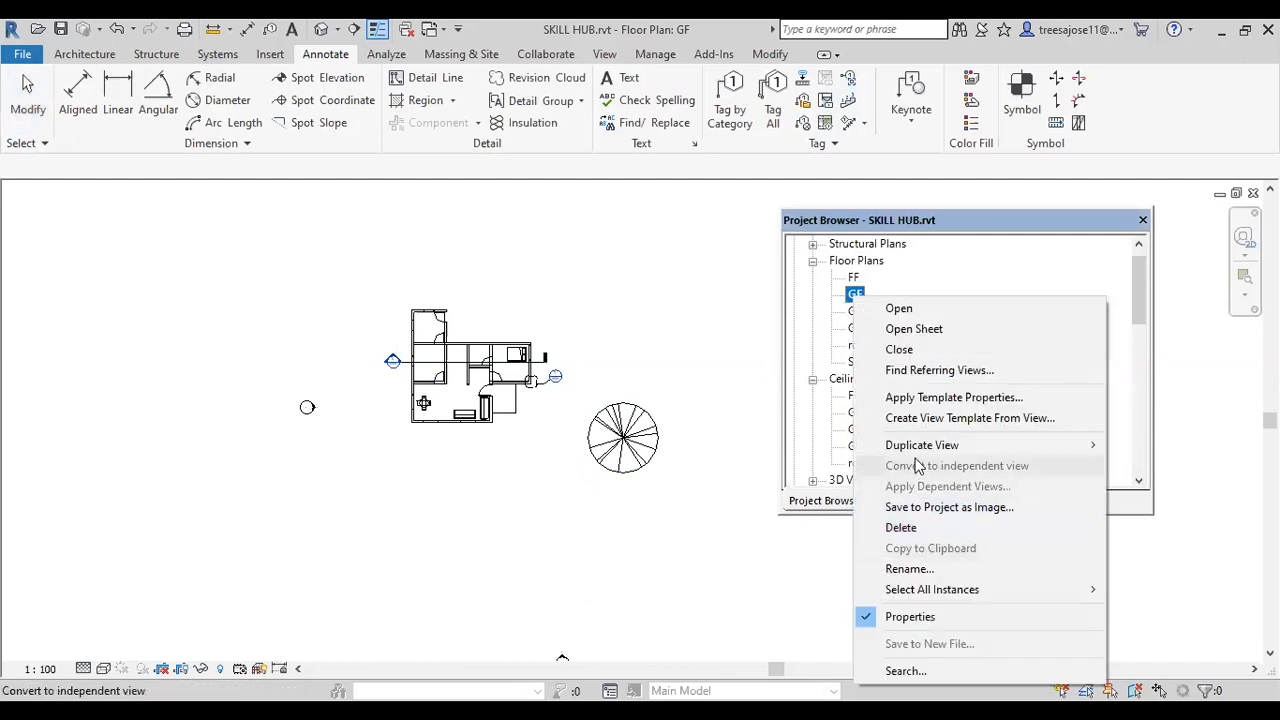
mouse_move(1000, 444)
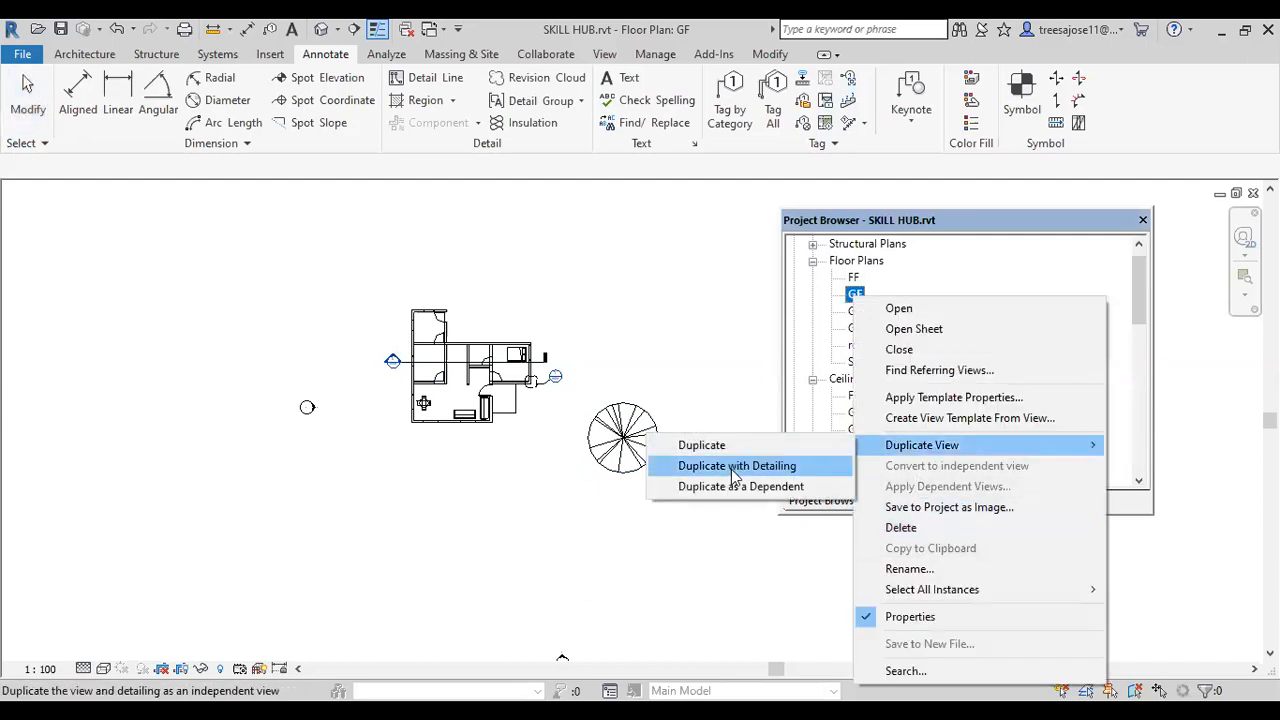
click(735, 475)
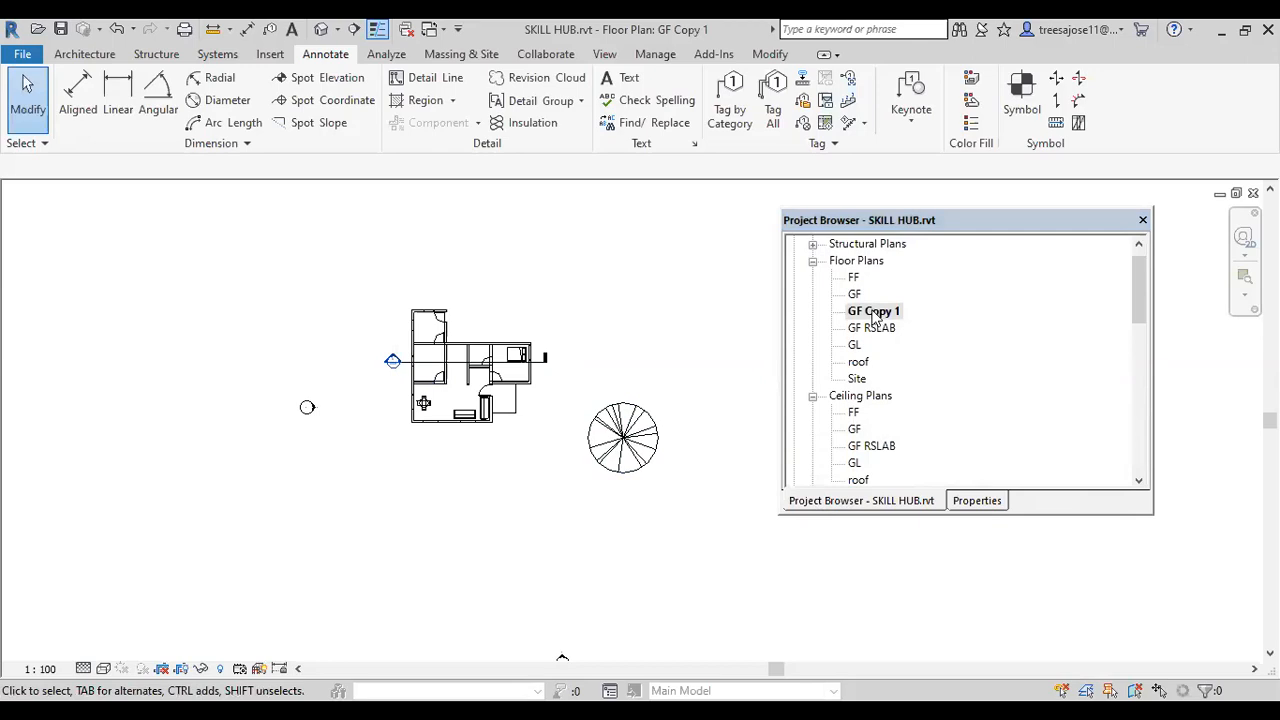
right_click(874, 313)
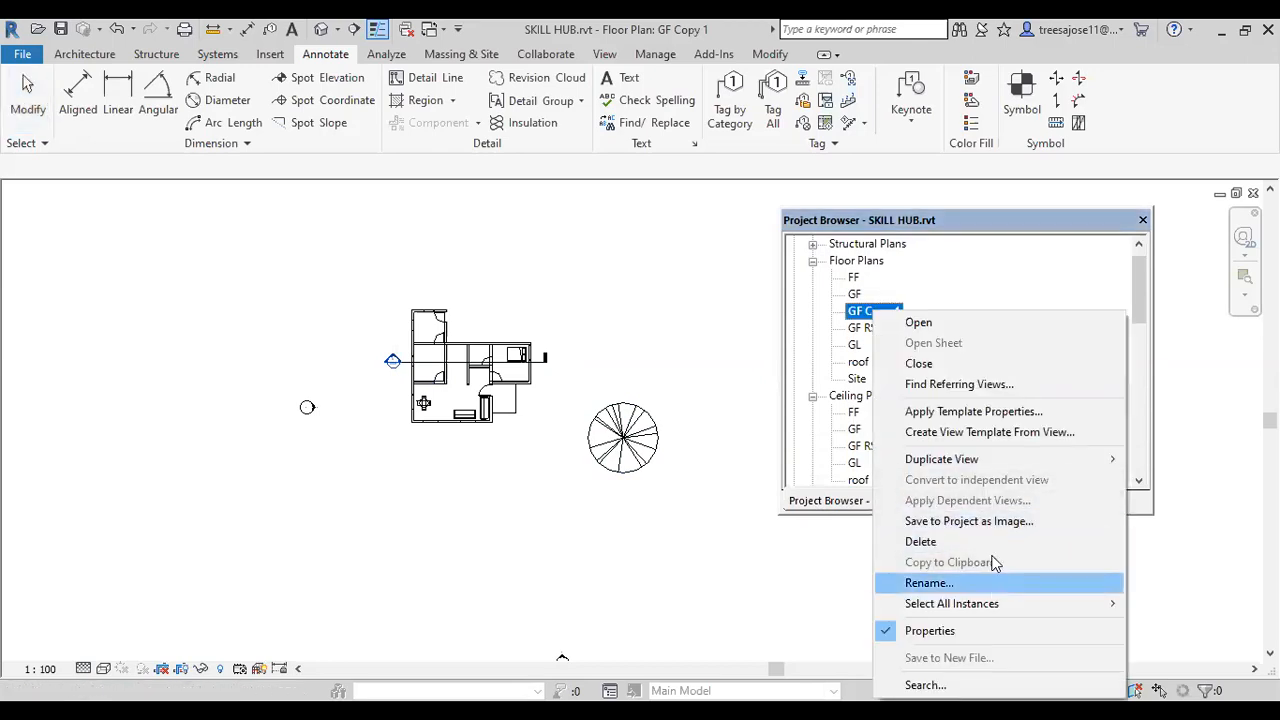
click(962, 583)
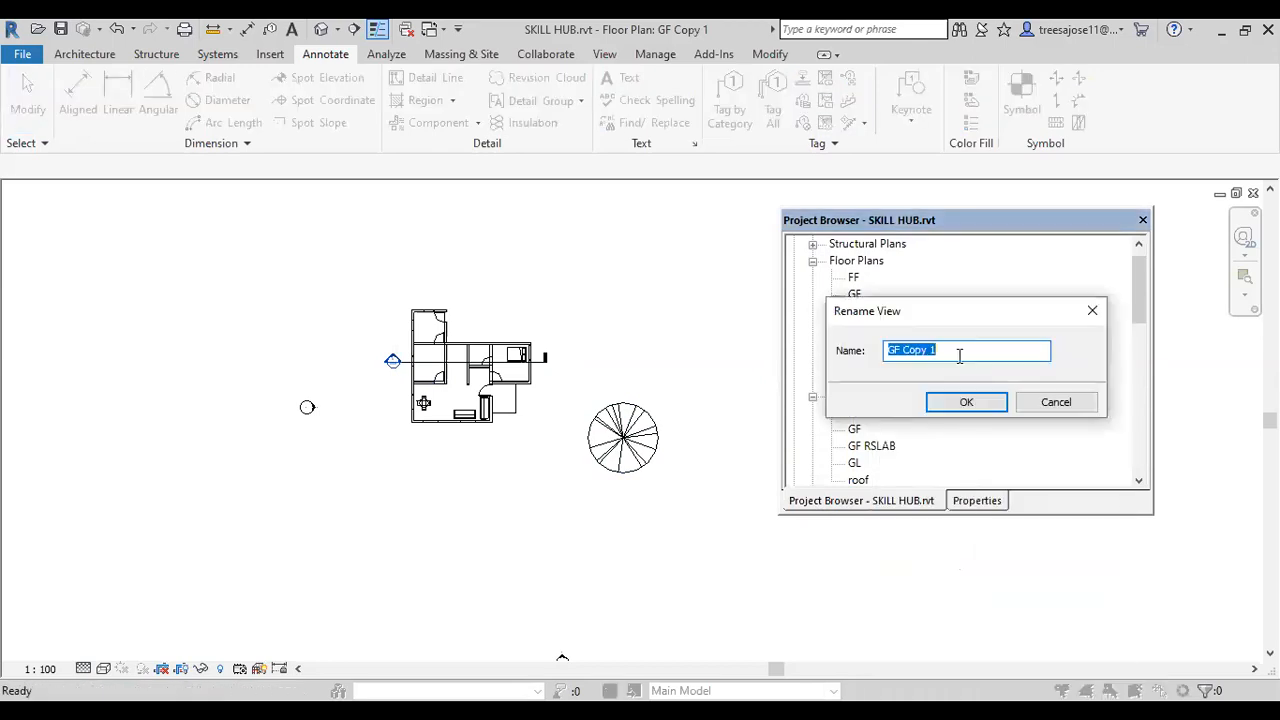
text(gf plot)
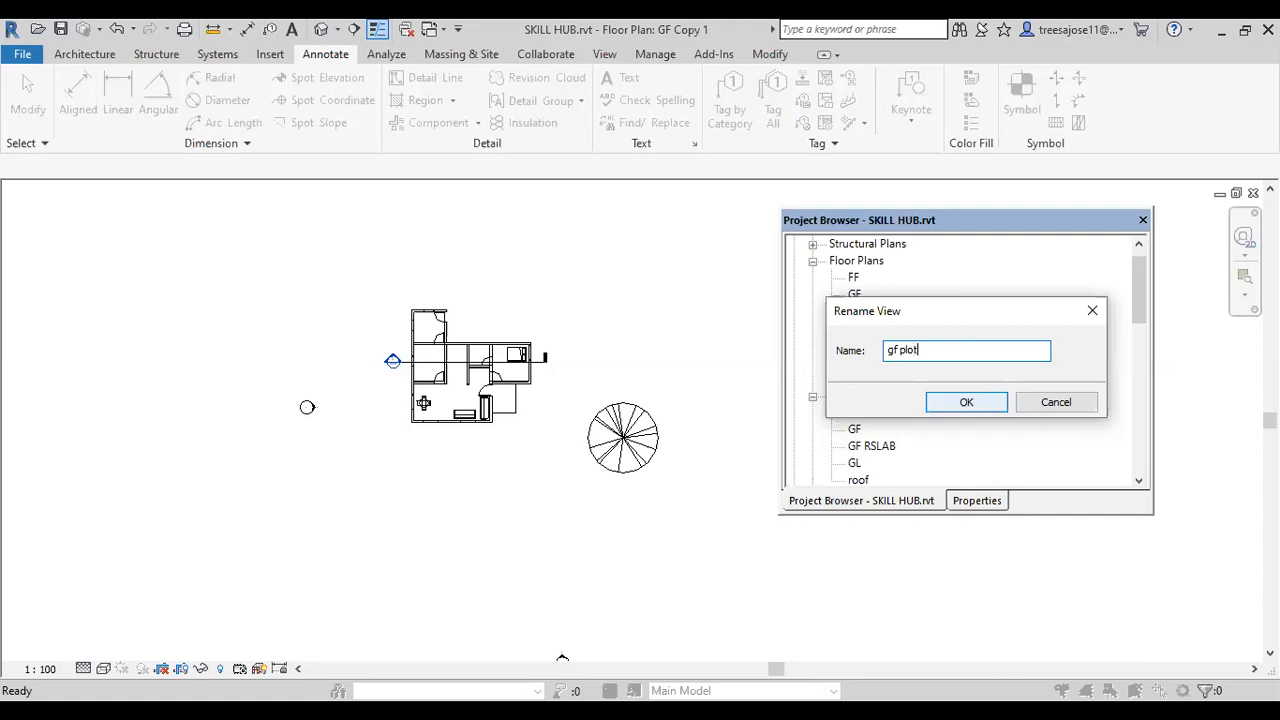
click(966, 402)
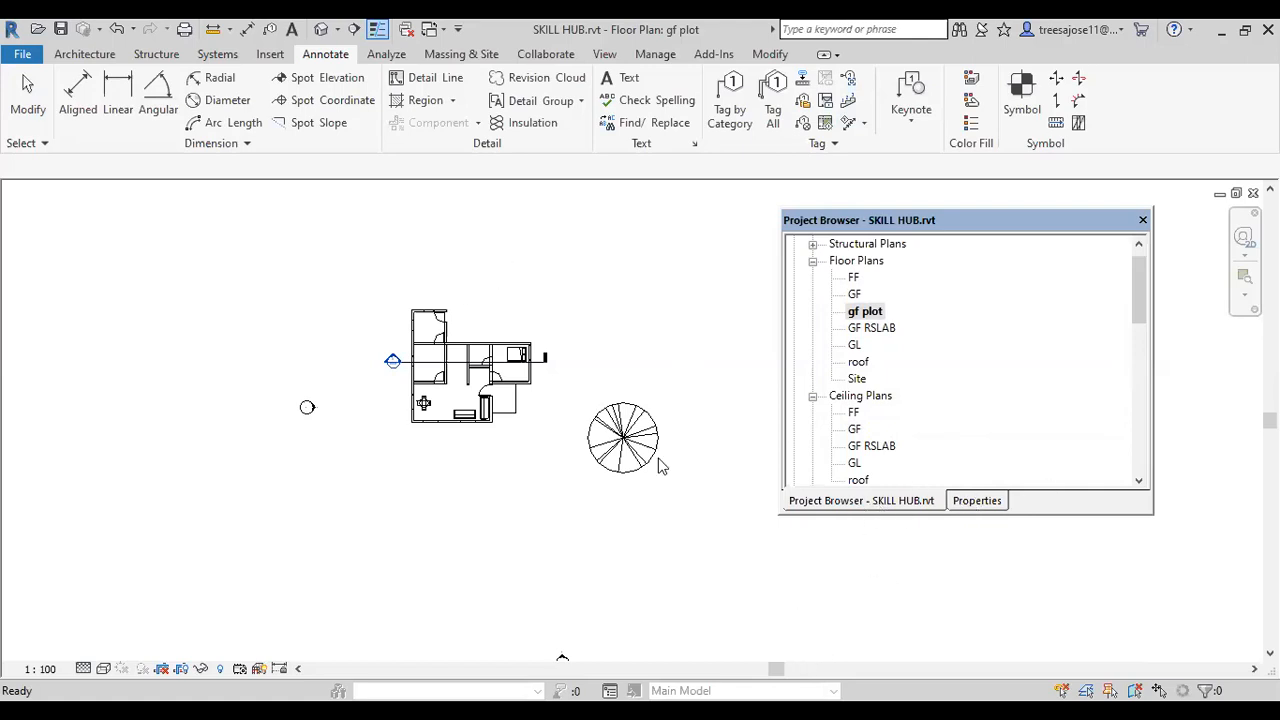
click(874, 318)
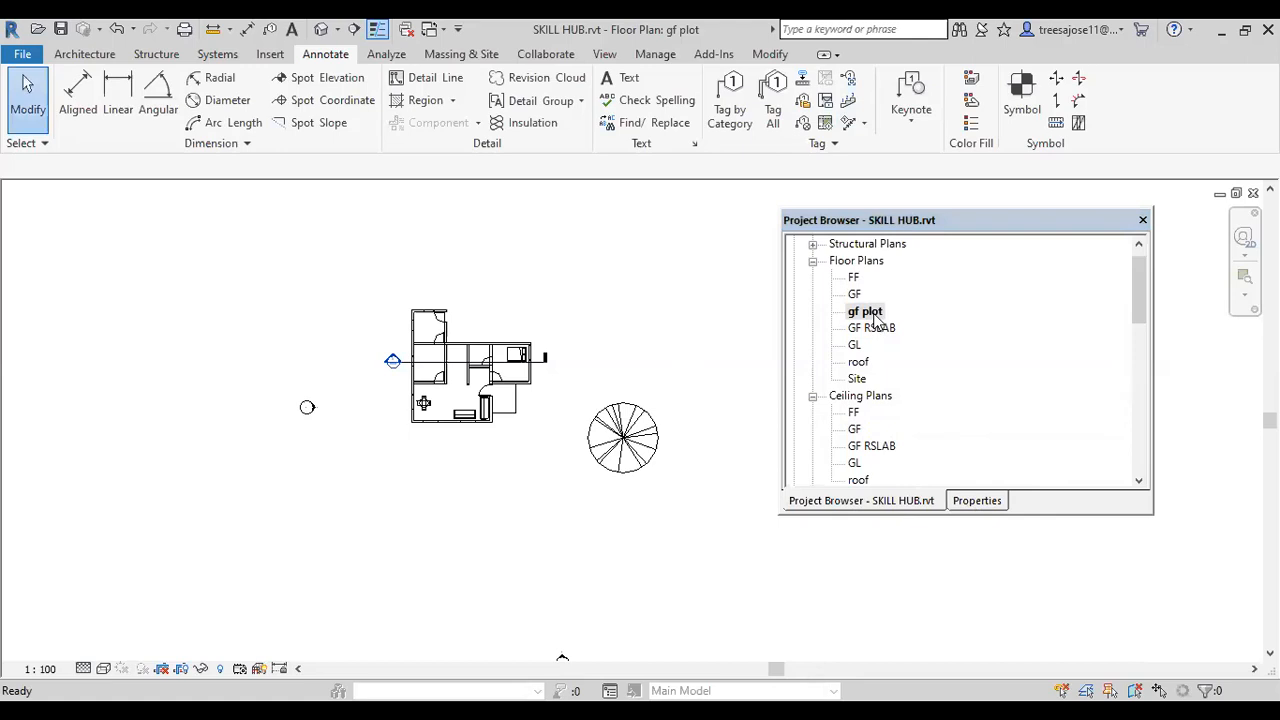
click(80, 53)
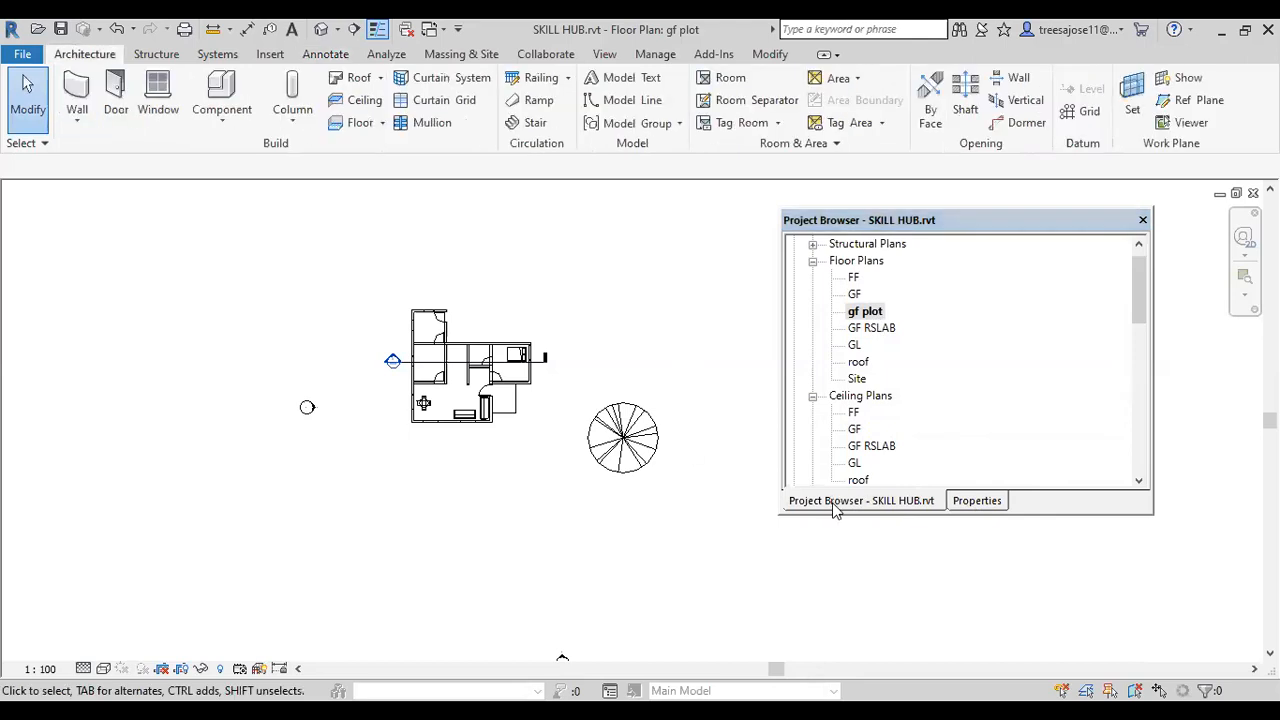
click(834, 504)
scroll(921, 525, down, 1)
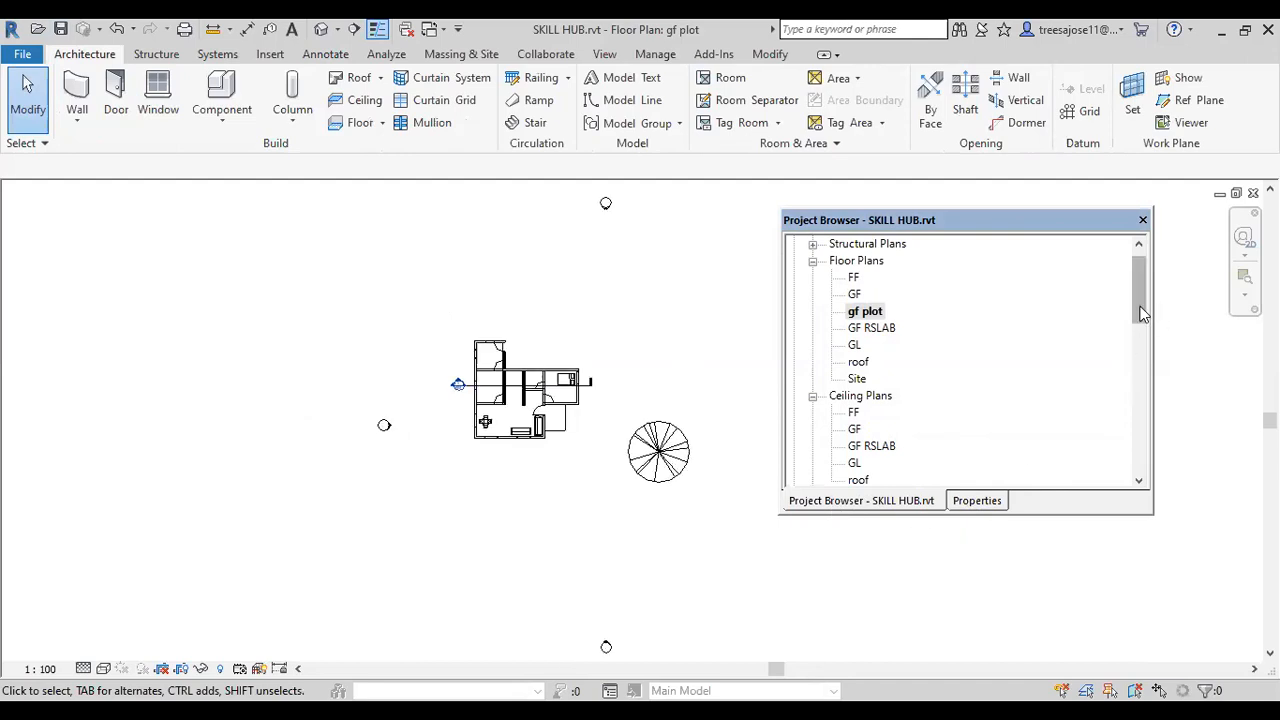
- Create another new sheet with the a2 m title block
drag(1143, 313, 1114, 442)
click(852, 398)
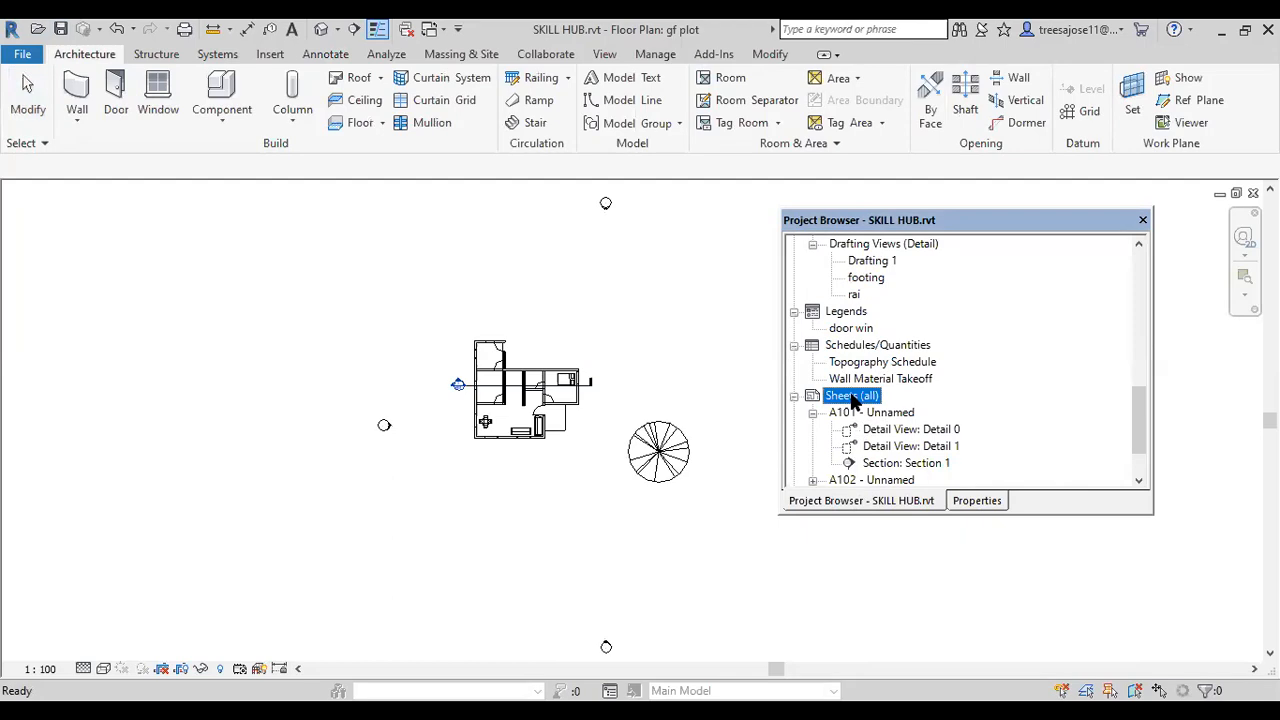
right_click(852, 398)
click(906, 410)
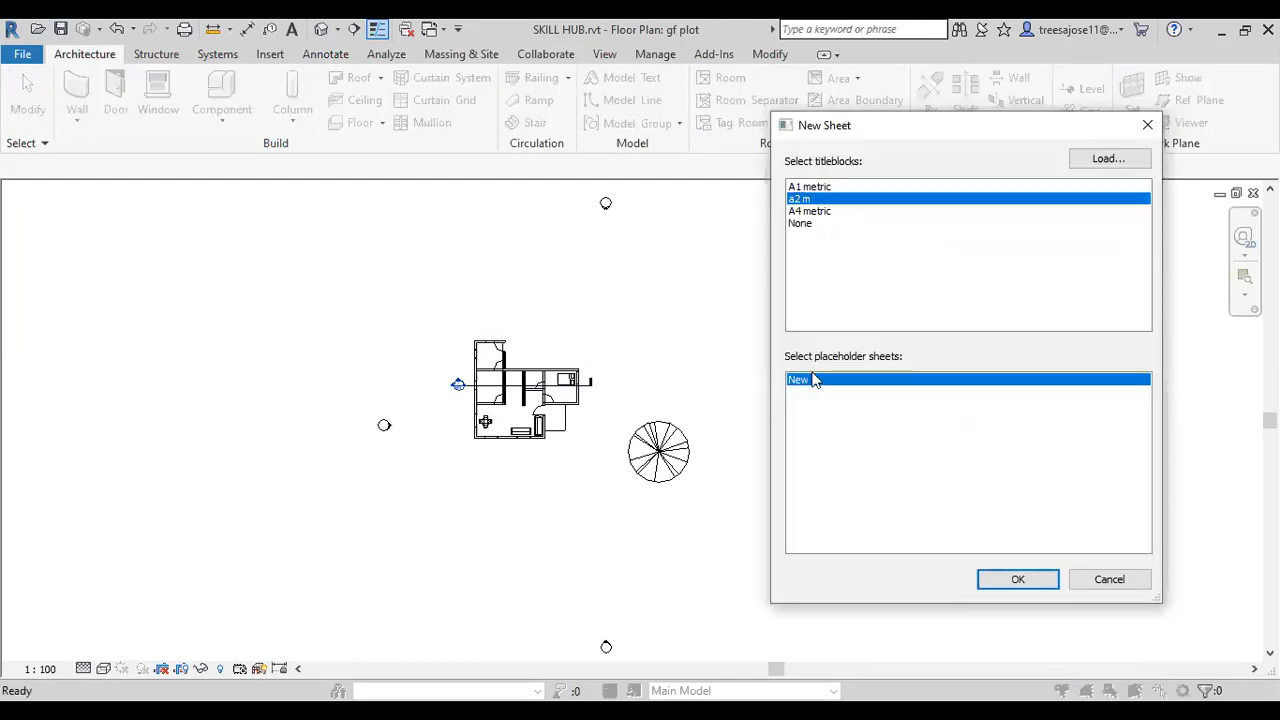
click(1015, 580)
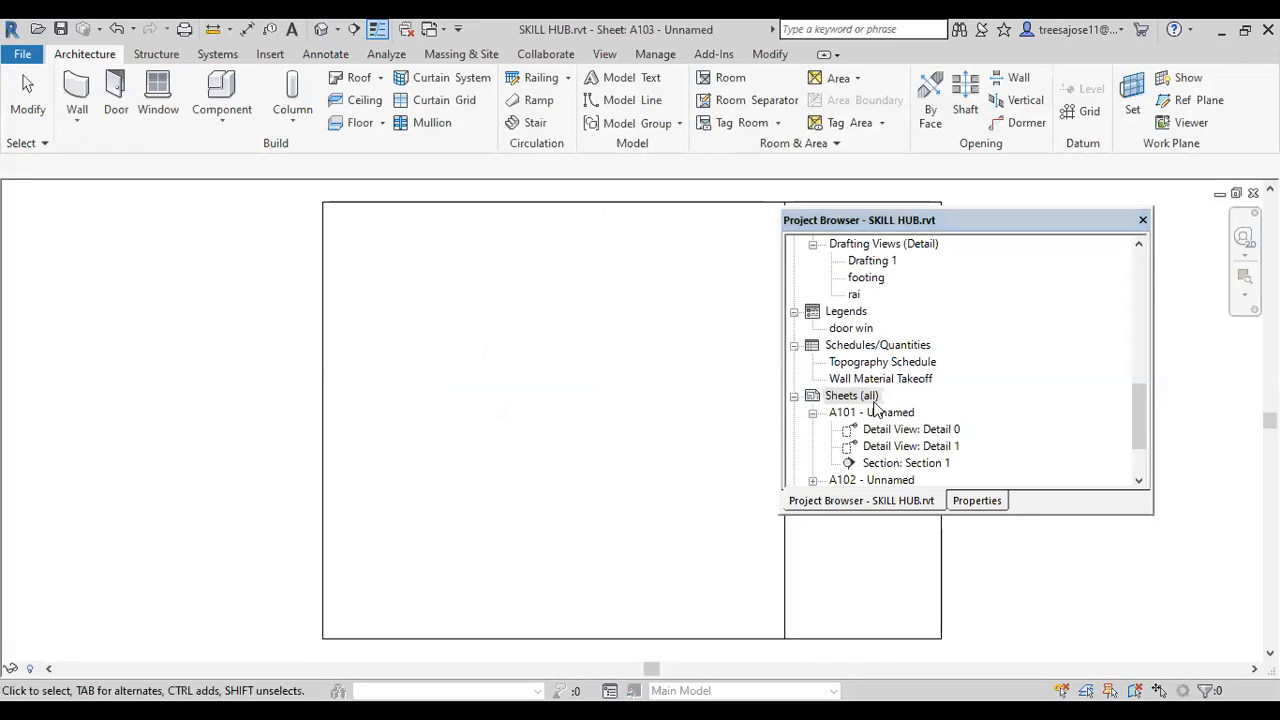
- Place the gf plot floor plan on the new sheet and move the viewport sideways so the building lies within the drawing area
drag(1134, 414, 1103, 287)
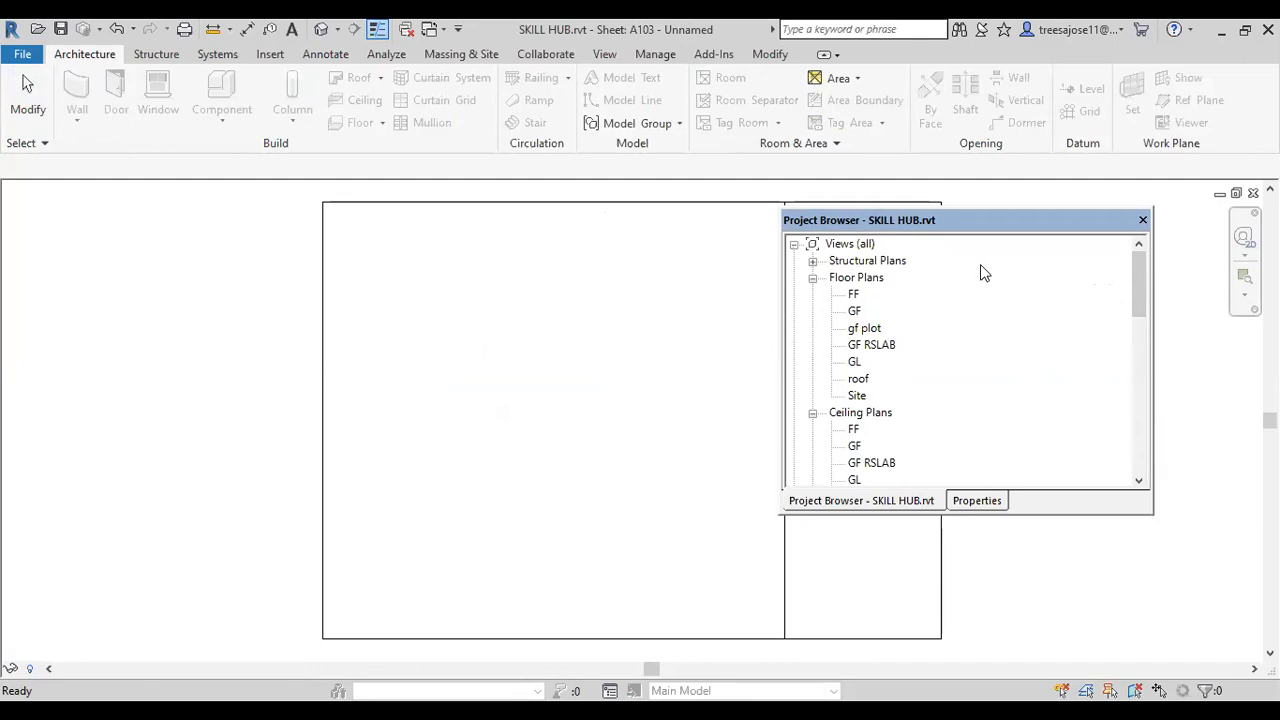
click(860, 334)
drag(832, 332, 467, 332)
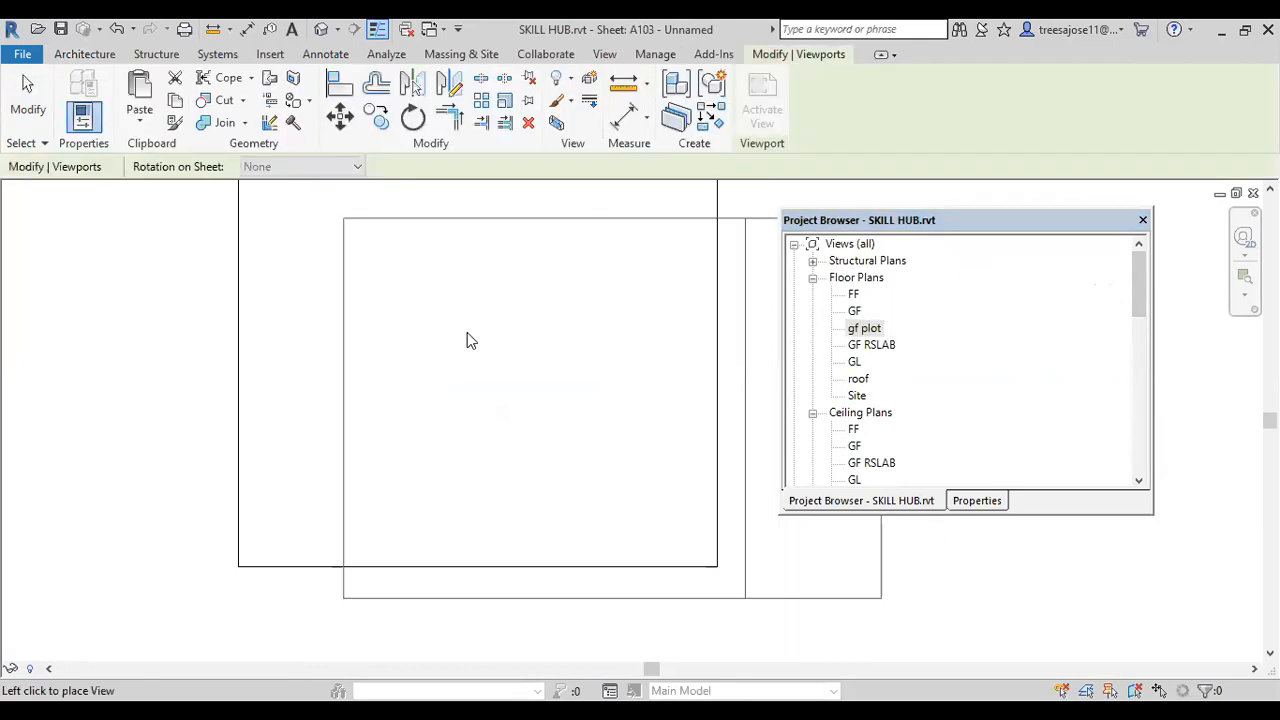
click(480, 349)
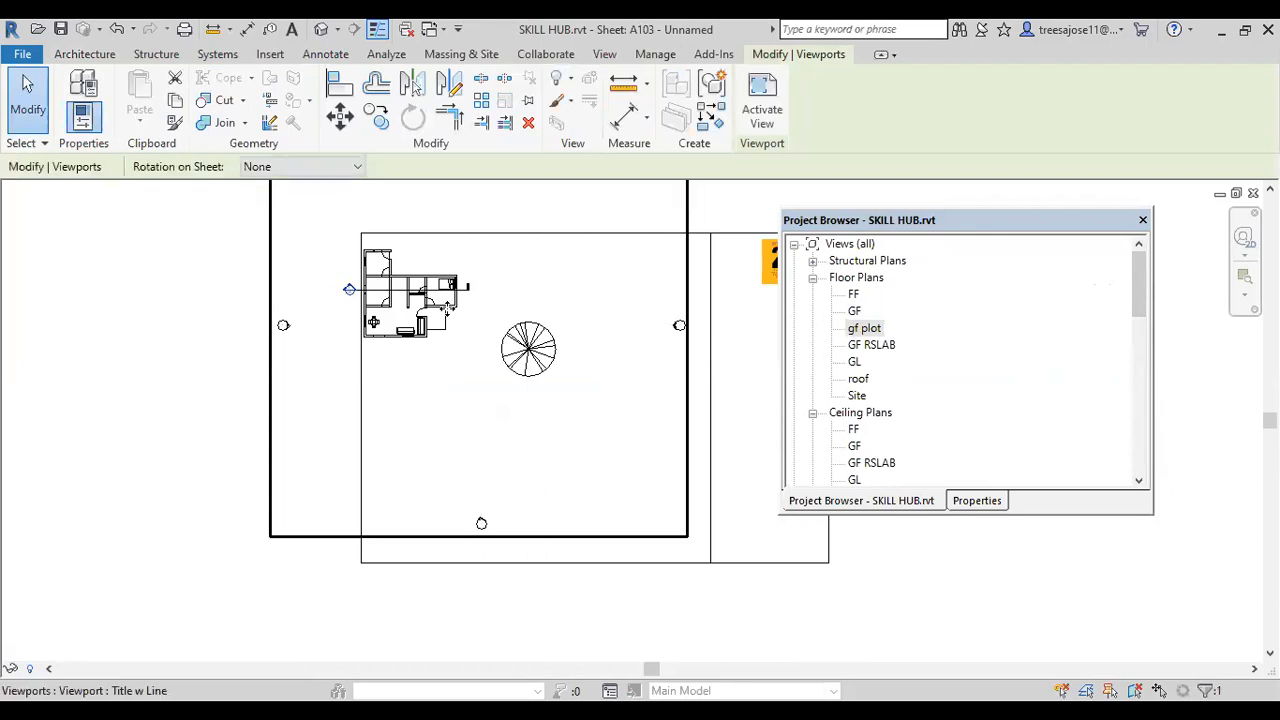
drag(484, 324, 520, 324)
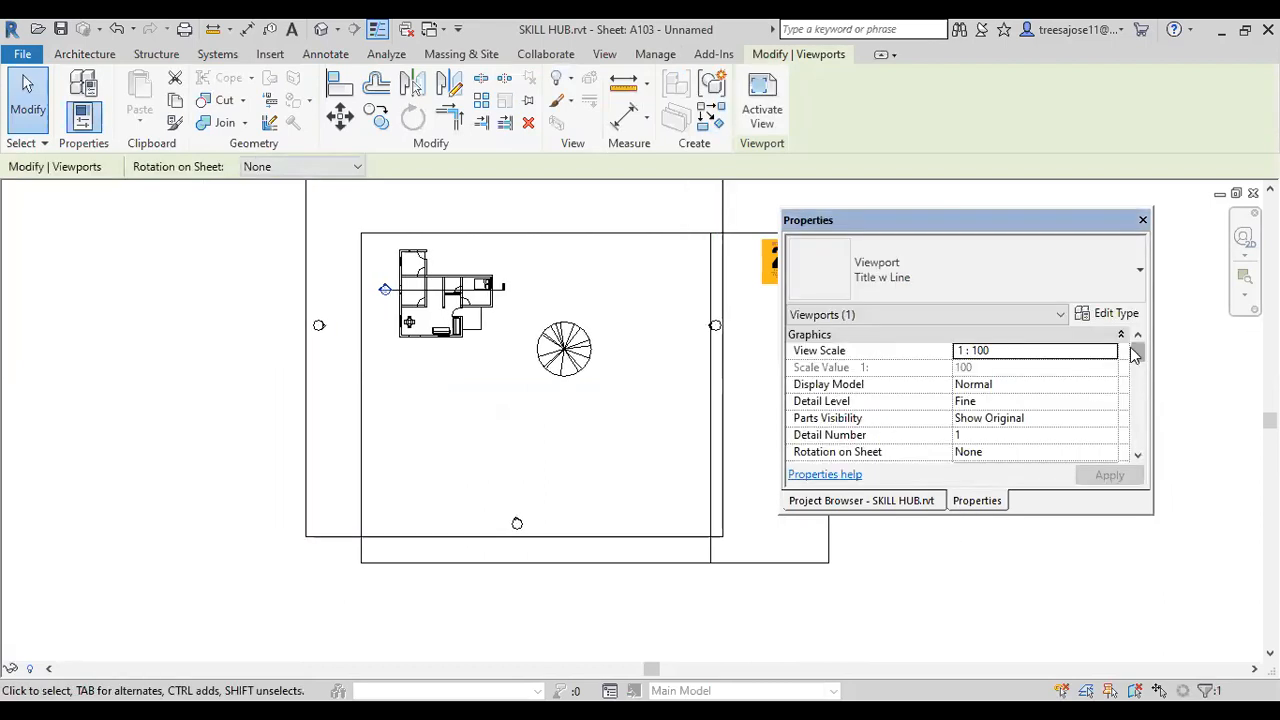
- Turn on Crop View, Crop Region Visible and Annotation Crop for the gf plot viewport
drag(1135, 355, 1134, 400)
click(961, 351)
click(963, 370)
click(962, 369)
click(962, 386)
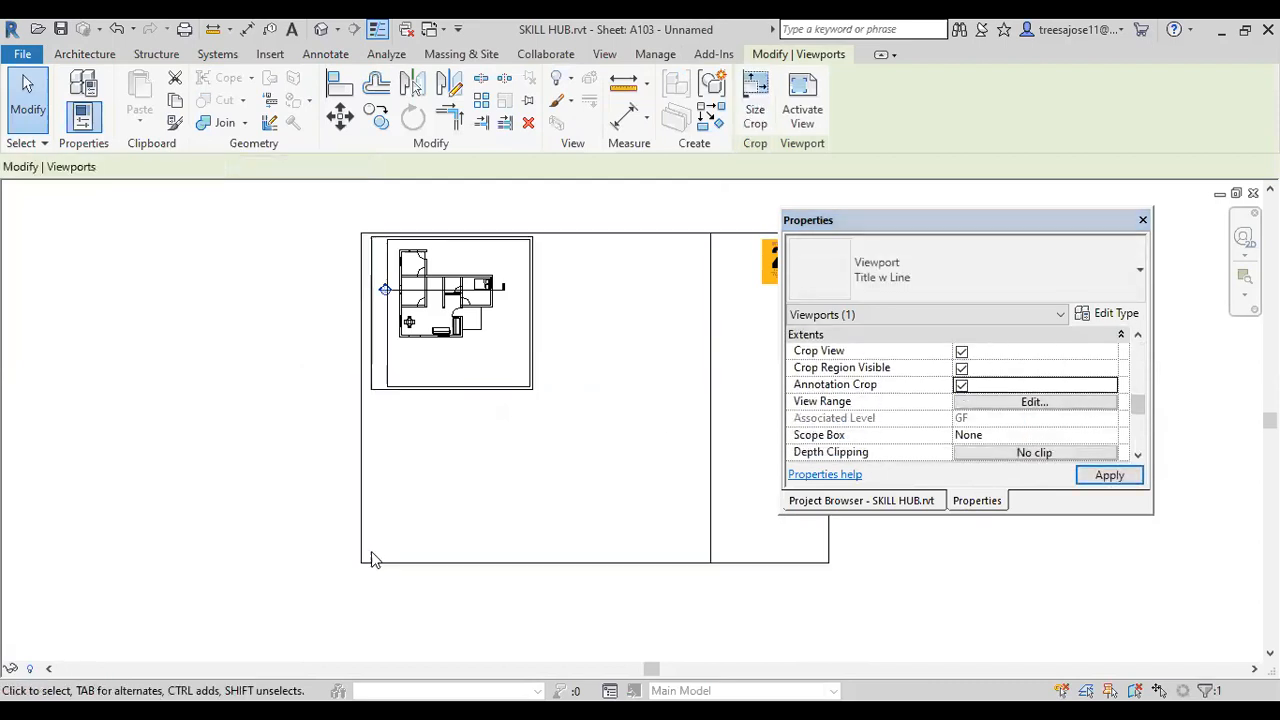
scroll(480, 374, down, 2)
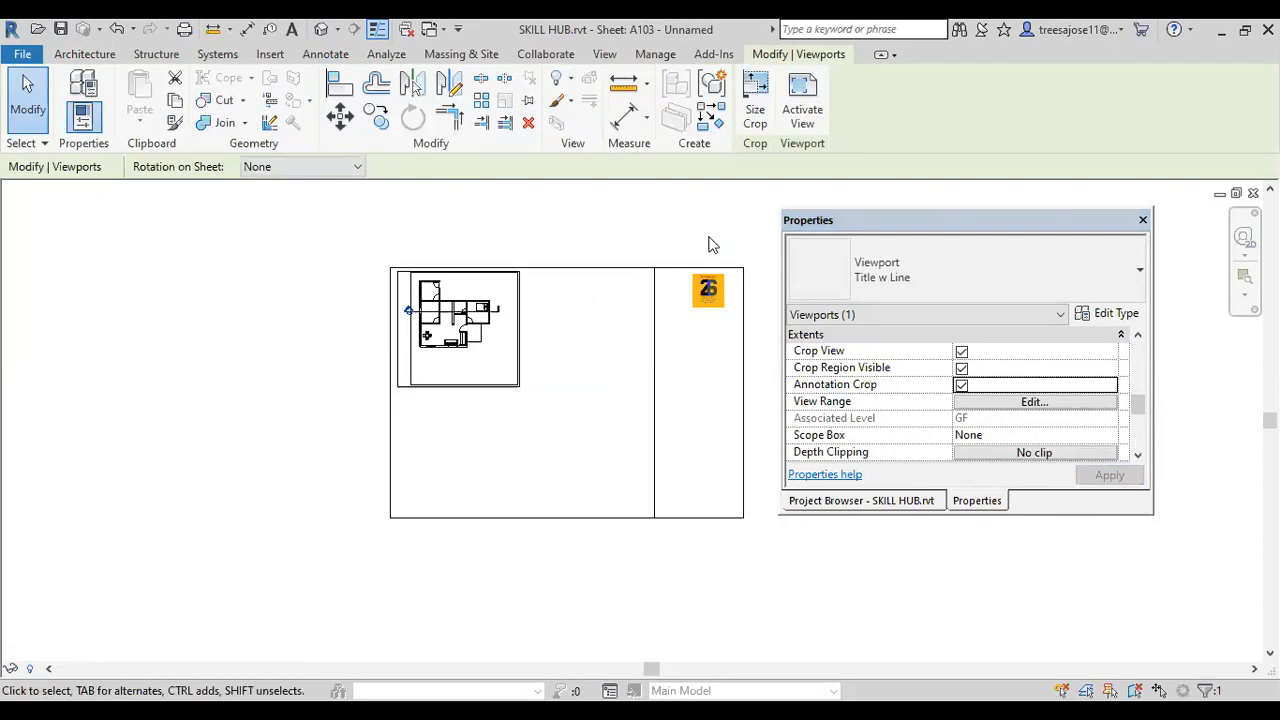
- Activate the gf plot viewport and raise the lower edge of its crop region closer to the building
click(802, 100)
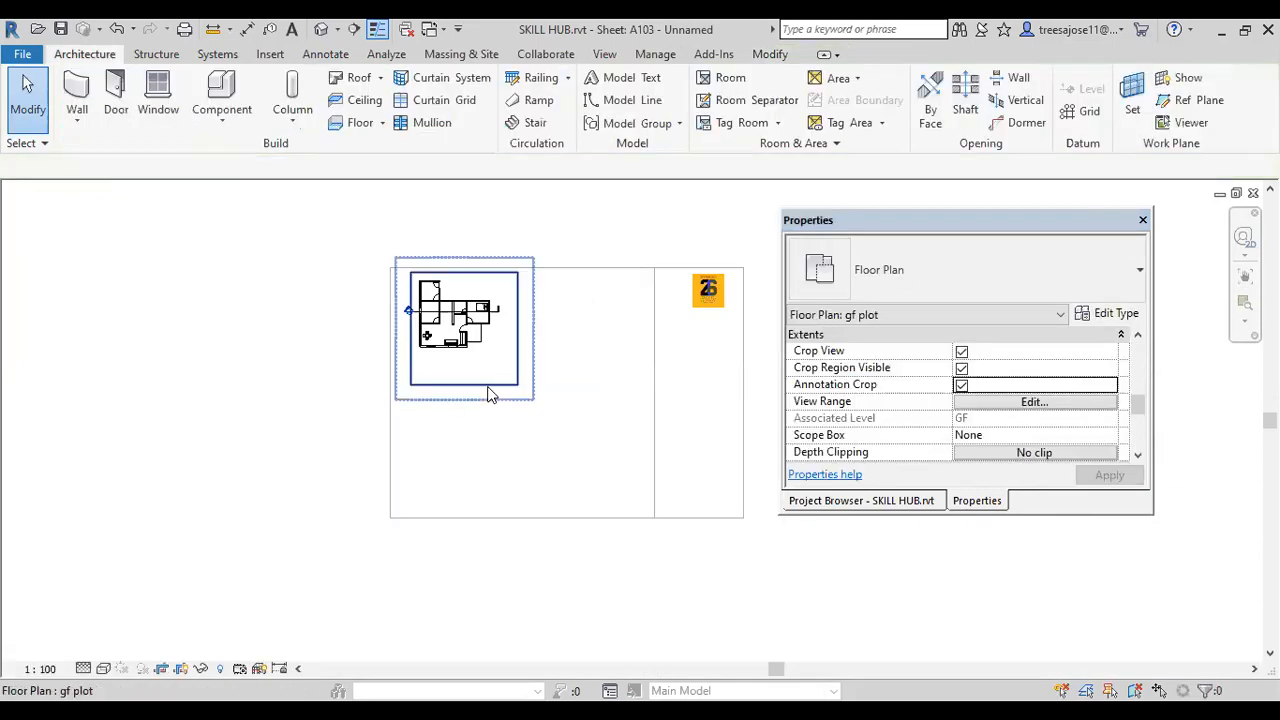
click(490, 396)
mouse_move(470, 393)
mouse_down()
mouse_move(468, 404)
mouse_move(488, 380)
mouse_up()
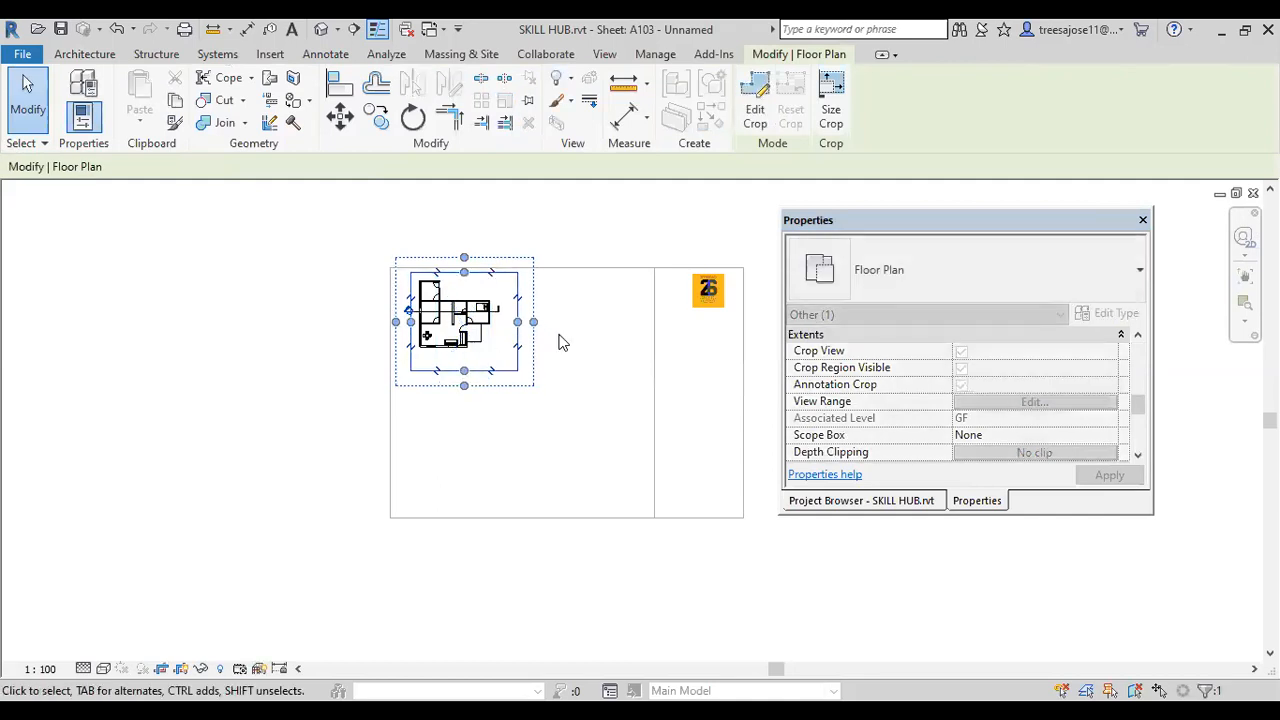
click(600, 404)
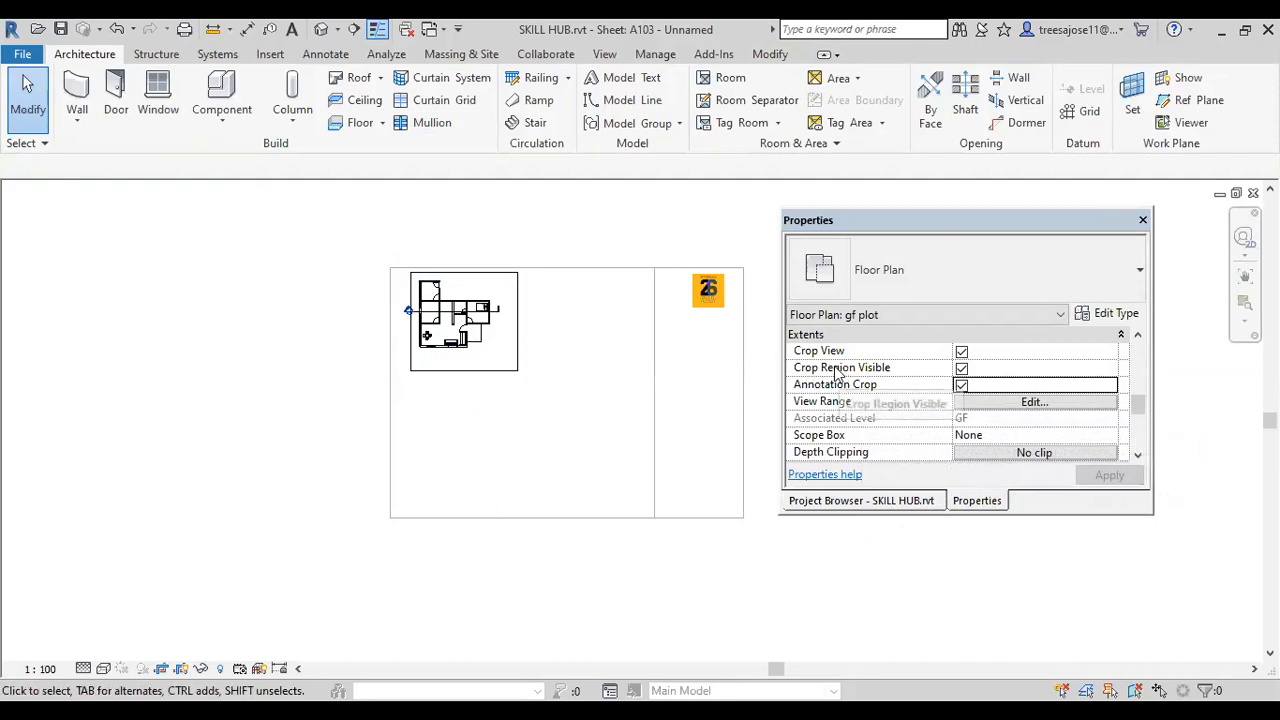
- Turn off Crop Region Visible for the gf plot view and deactivate the view to return to the sheet
click(961, 369)
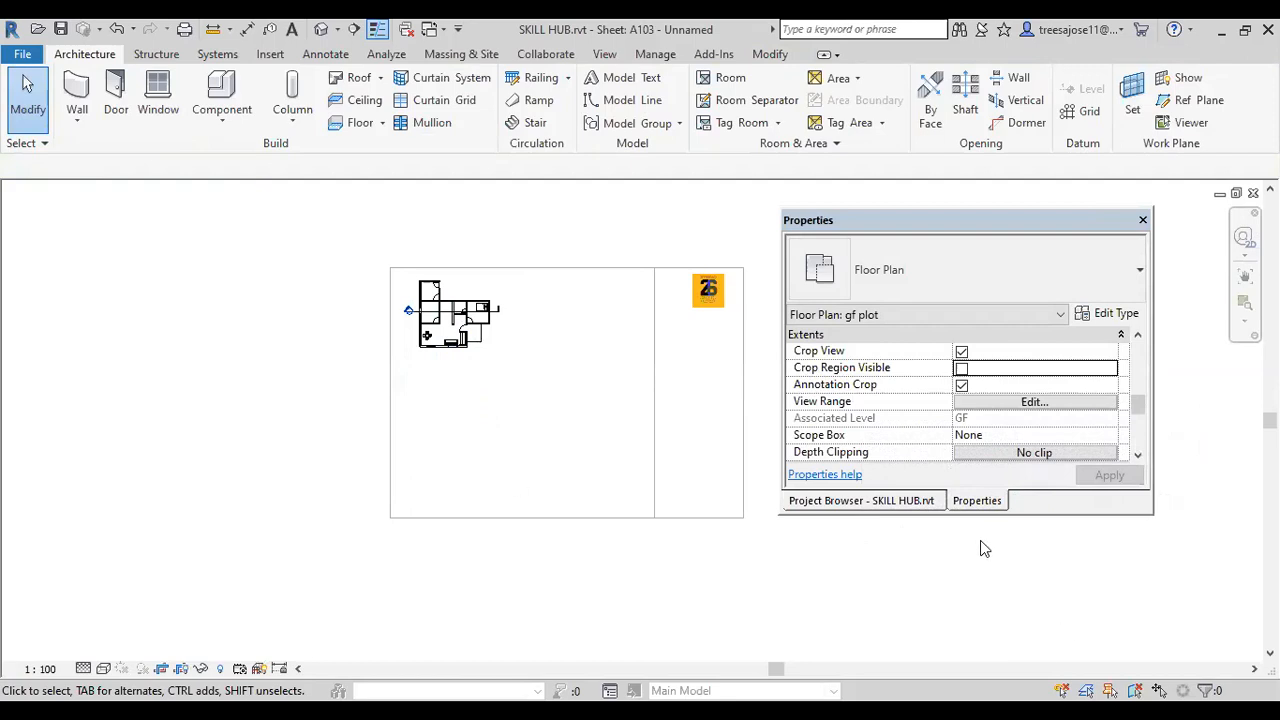
click(436, 344)
click(584, 376)
double_click(501, 232)
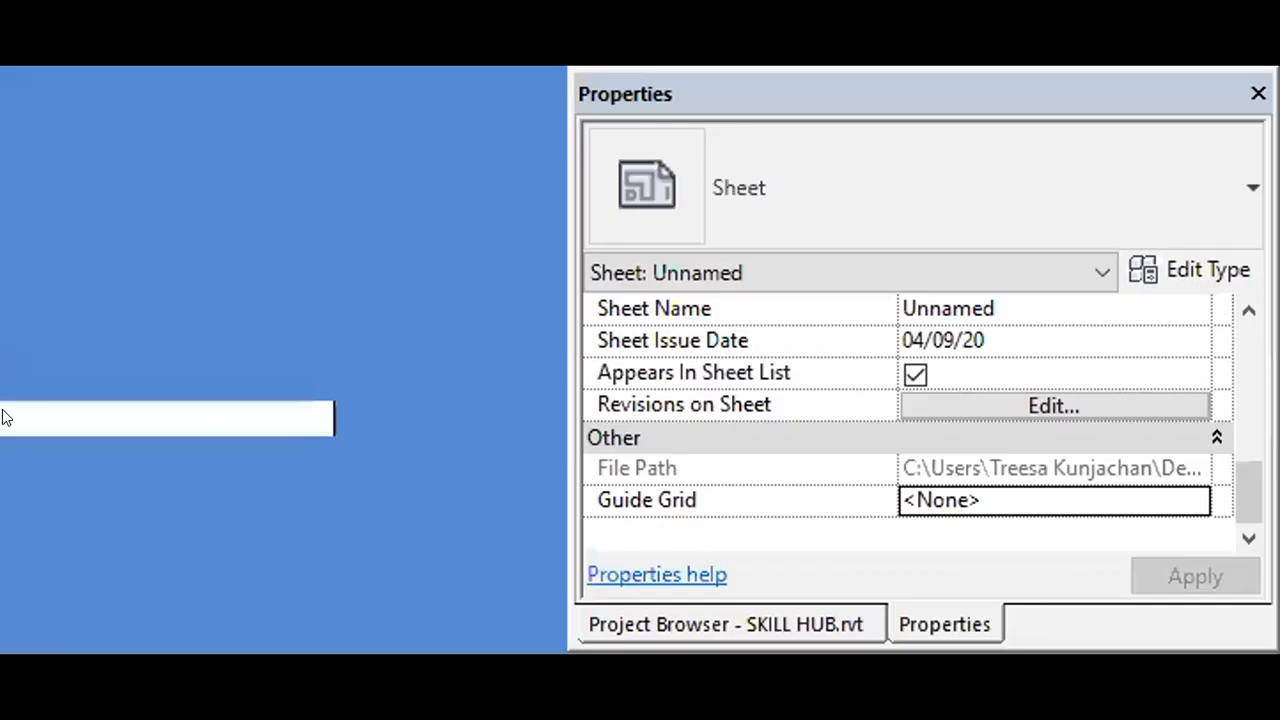
- Move the gf plot viewport straight down into the lower-left corner of the sheet's drawing area
click(480, 371)
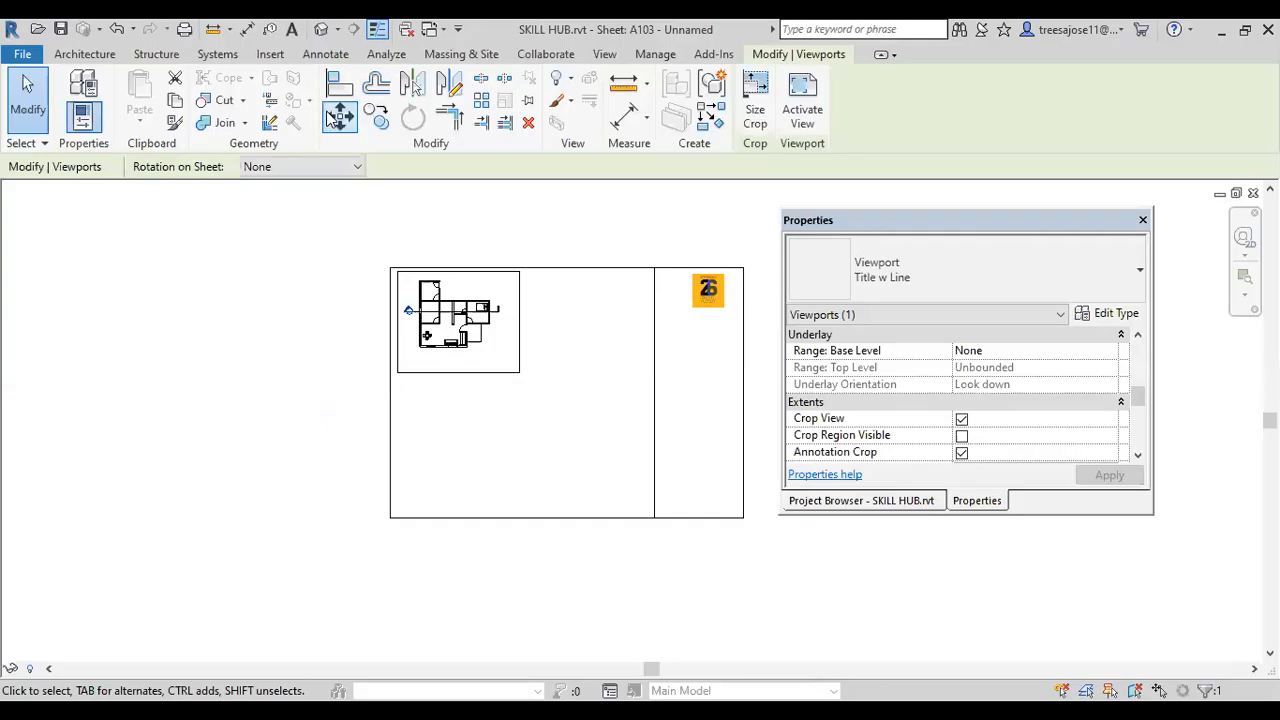
click(339, 117)
click(424, 374)
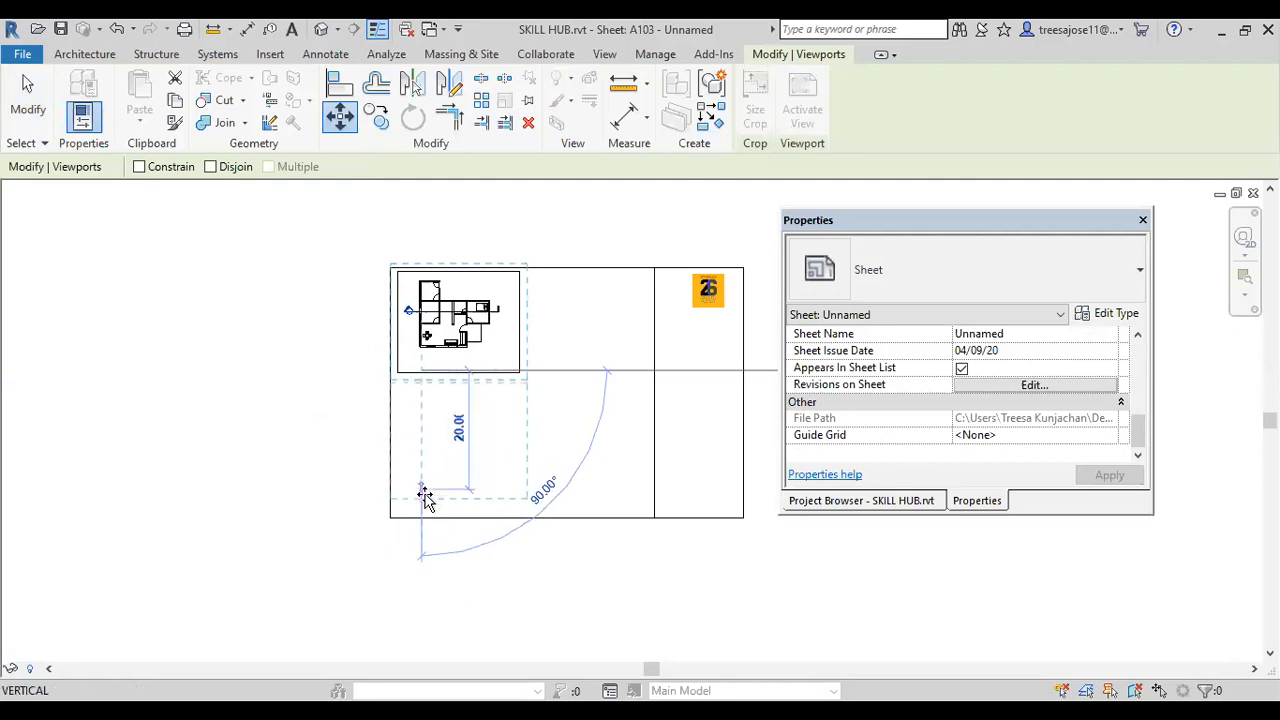
click(424, 498)
key(Escape)
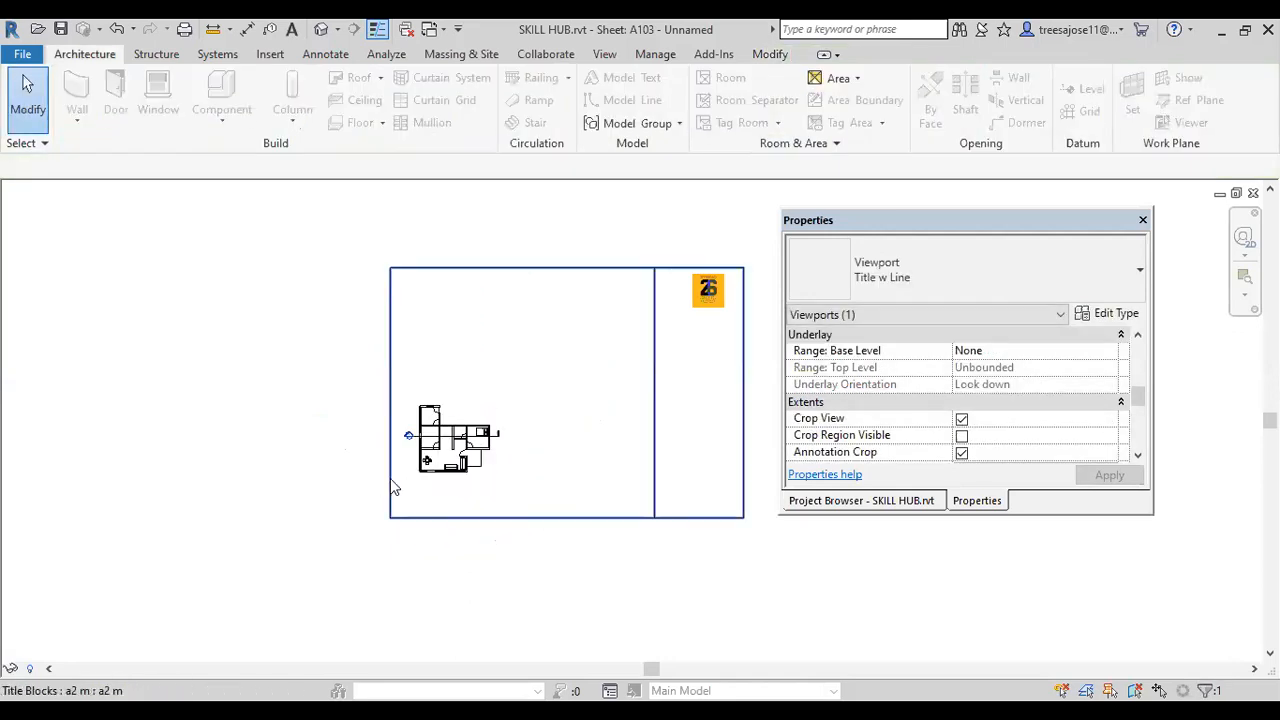
- Place the South elevation on the sheet above the gf plot floor plan
click(892, 500)
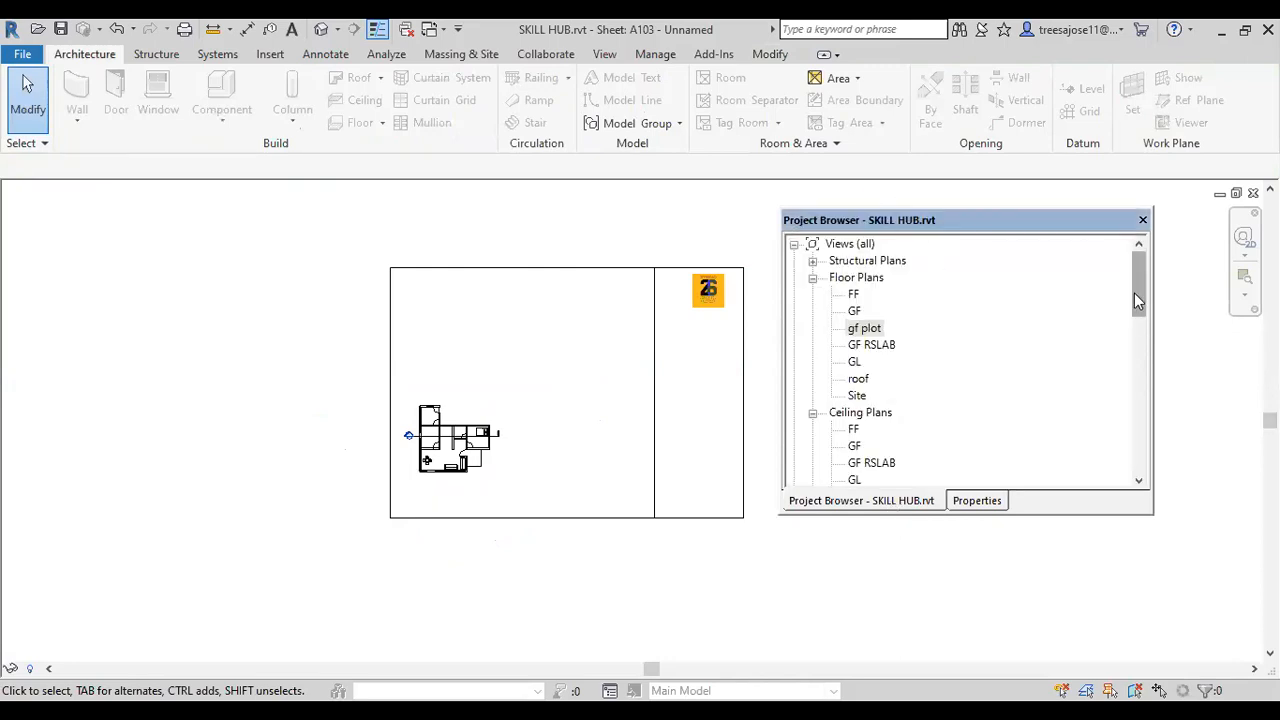
scroll(994, 386, down, 4)
click(862, 378)
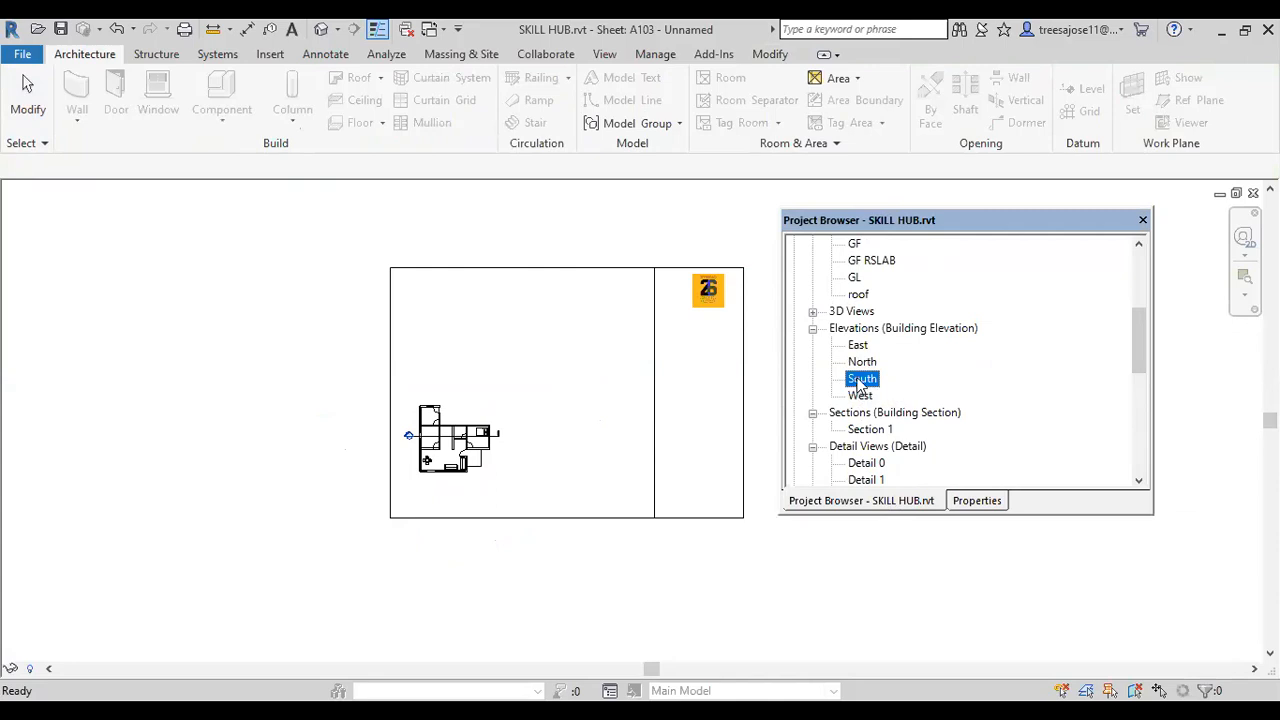
drag(858, 385, 467, 332)
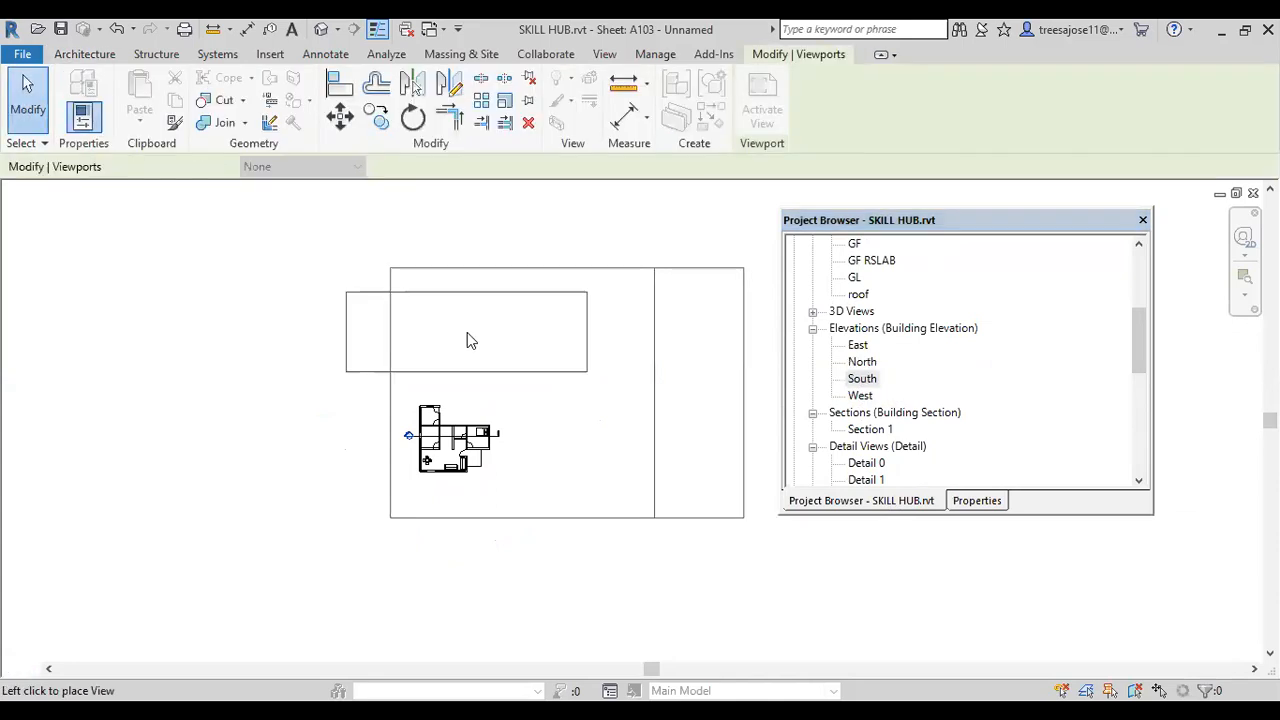
click(467, 332)
scroll(470, 388, up, 1)
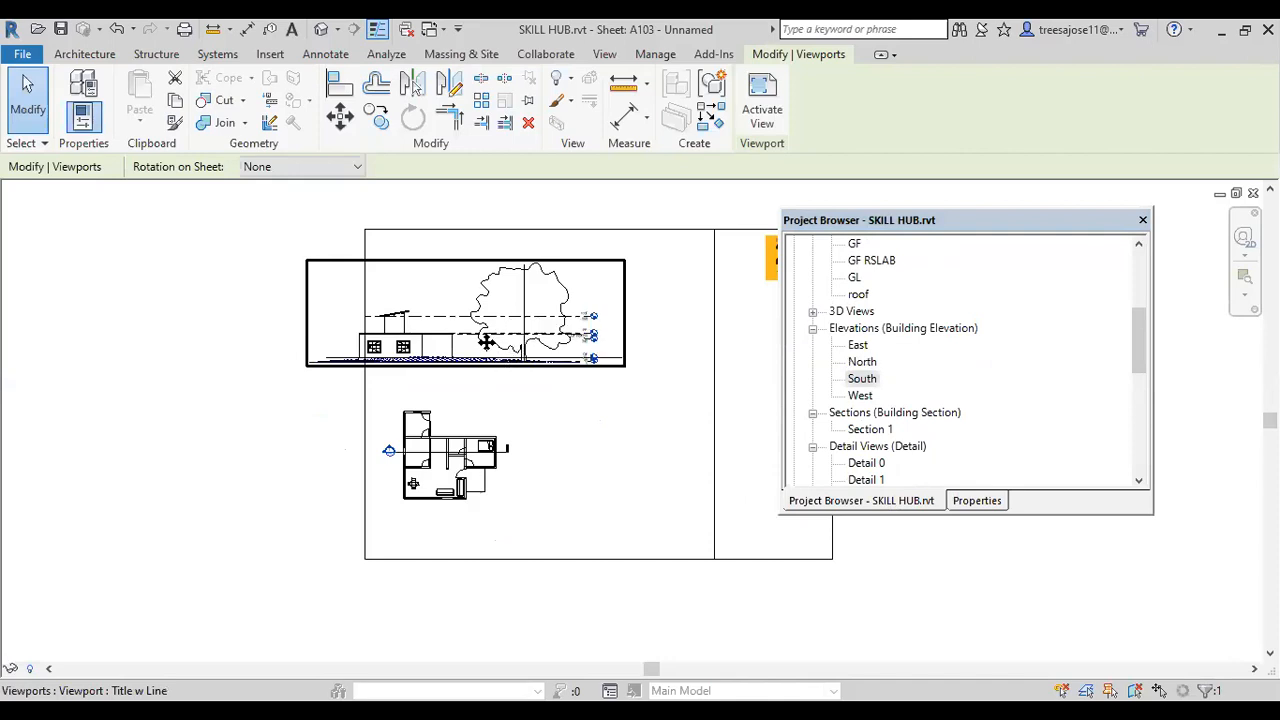
scroll(465, 305, up, 1)
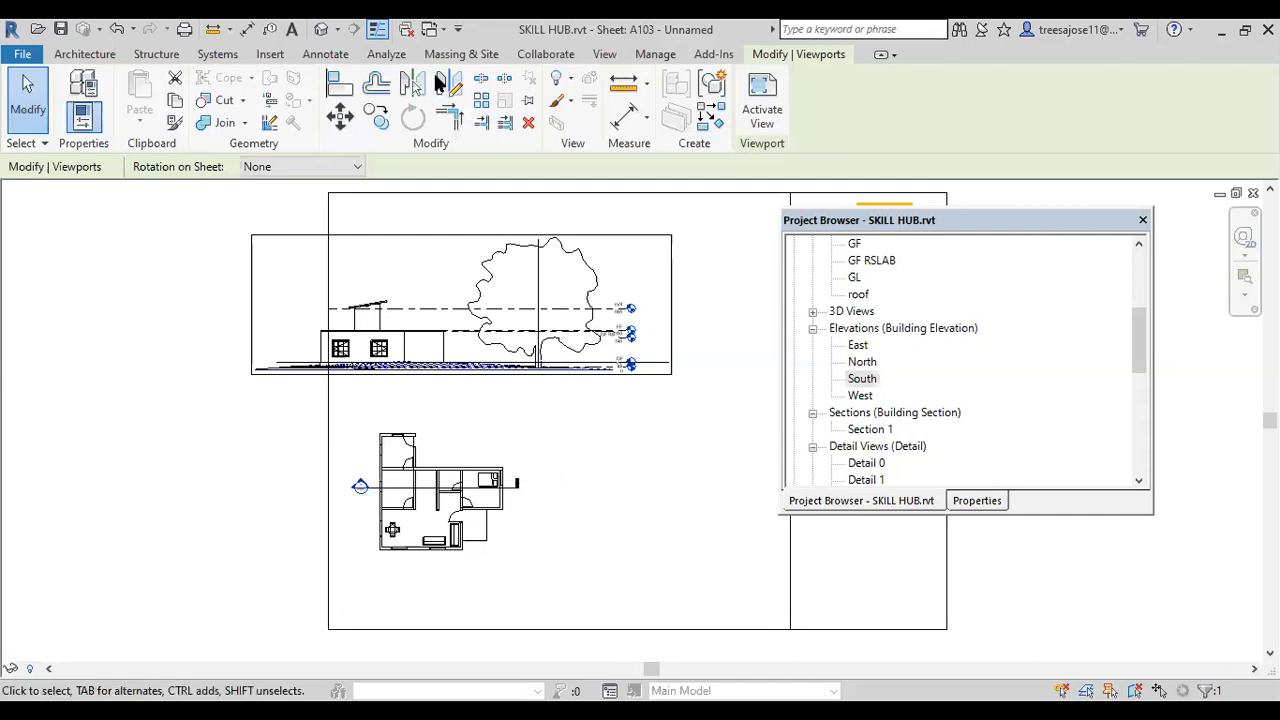
- Examine the print range options Current window, Visible portion of current window and Selected views/sheets, and leave without printing
click(24, 57)
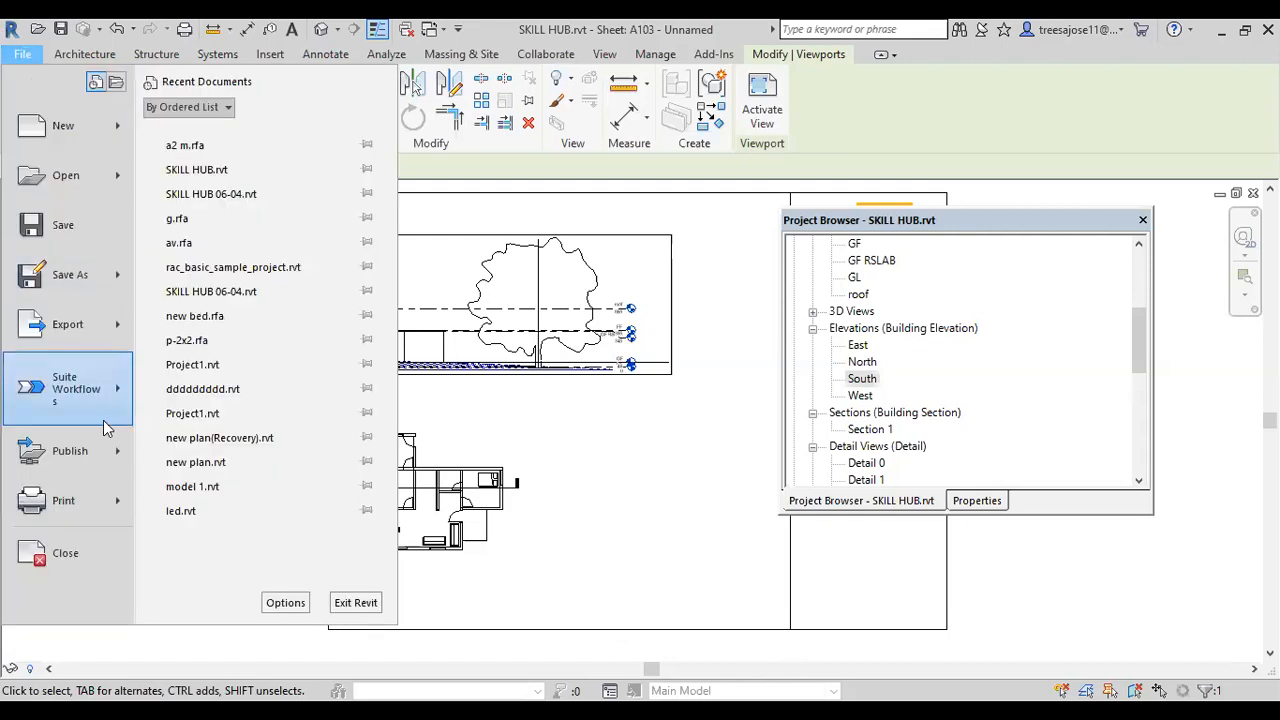
click(86, 509)
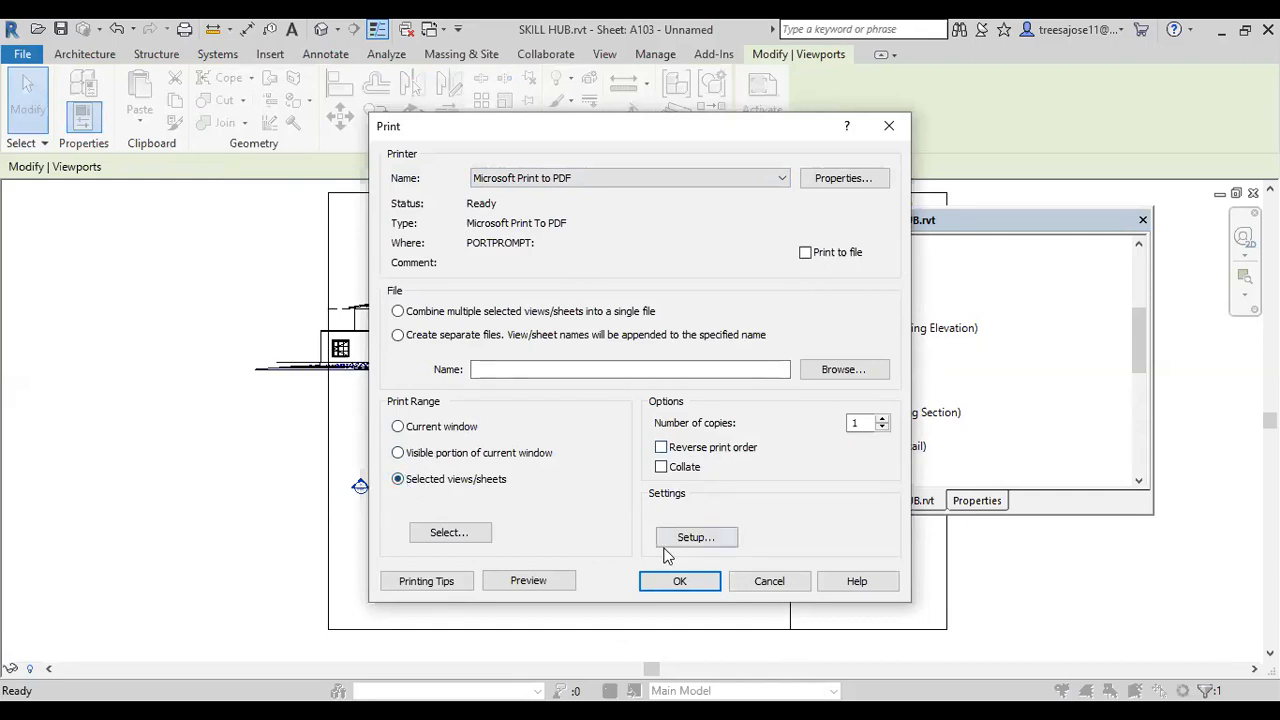
click(398, 427)
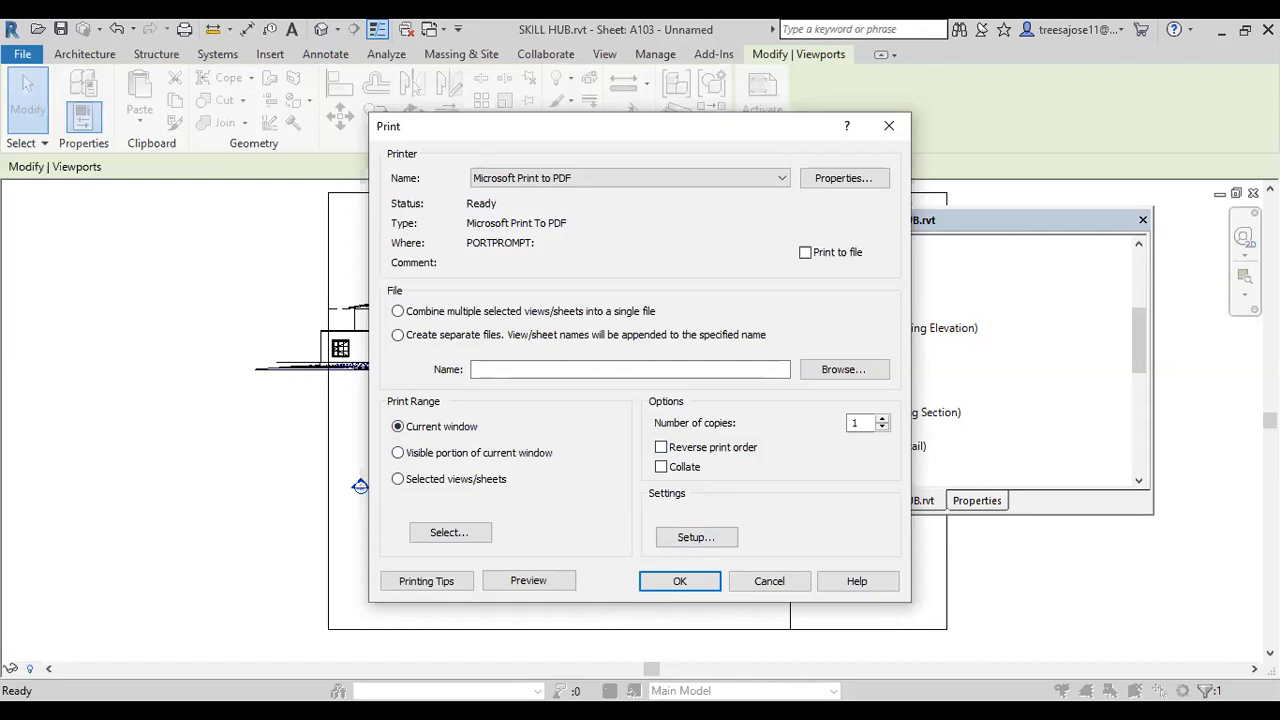
click(889, 127)
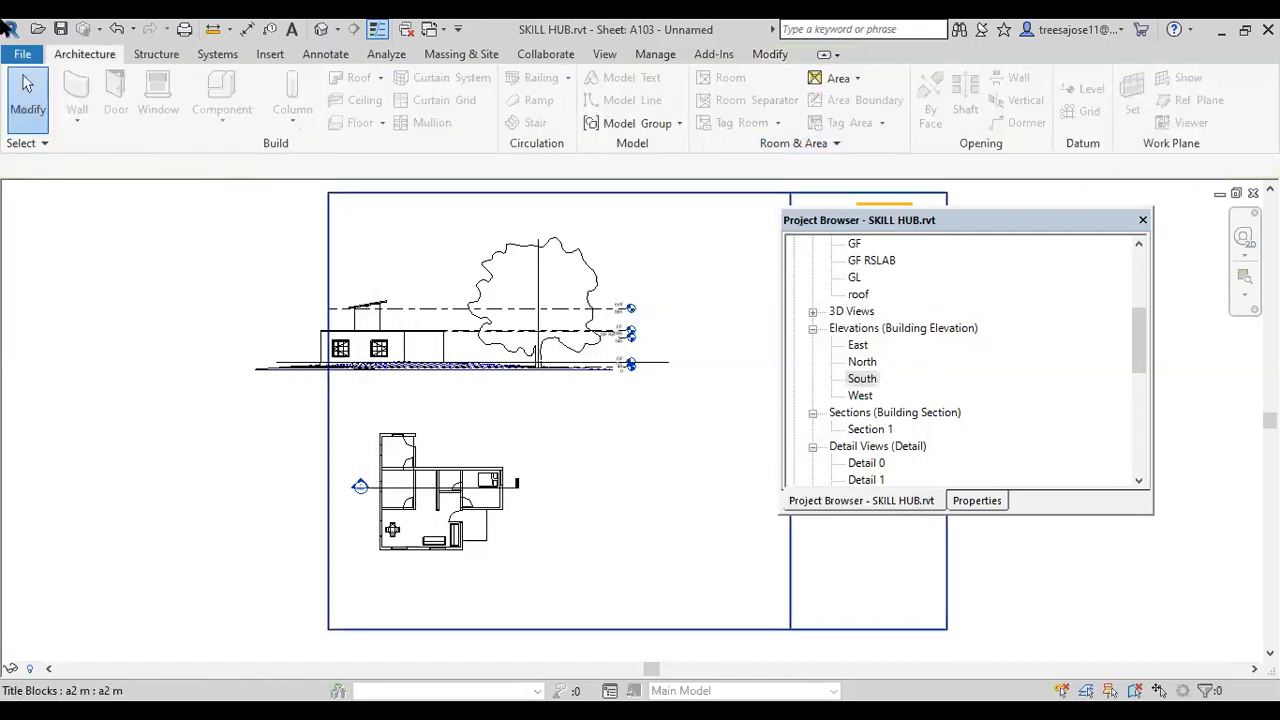
click(22, 54)
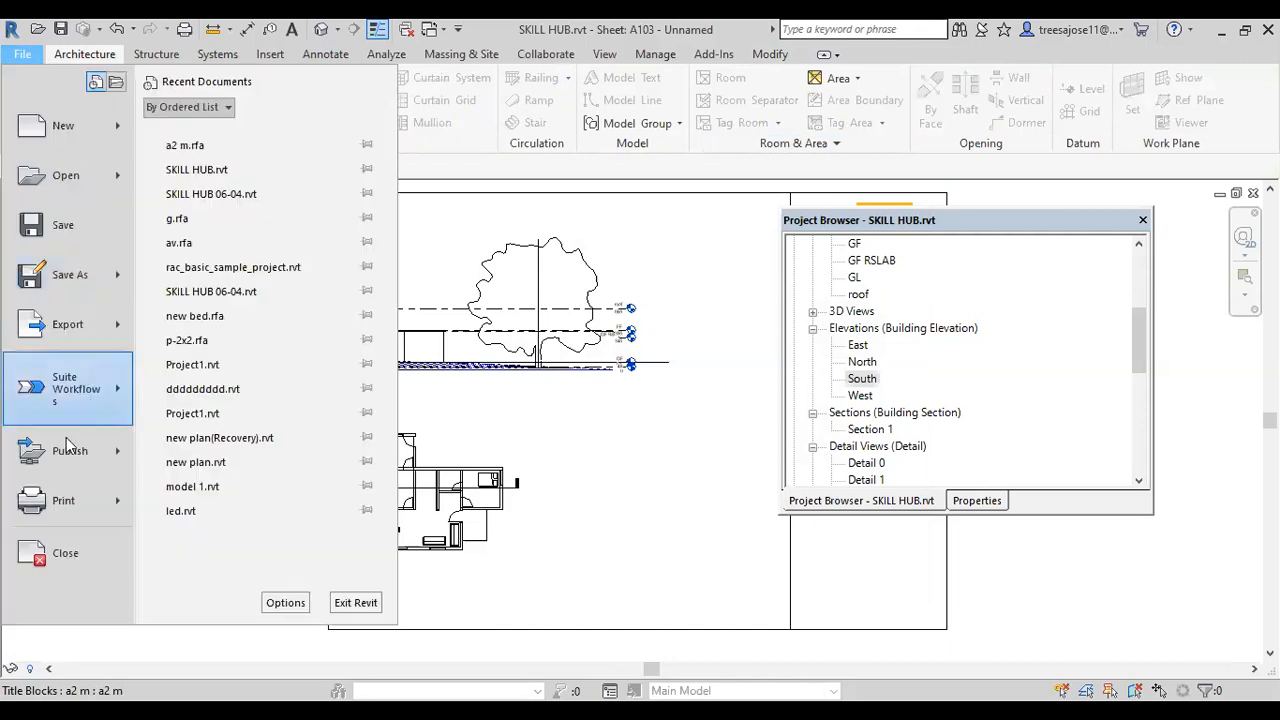
mouse_move(113, 518)
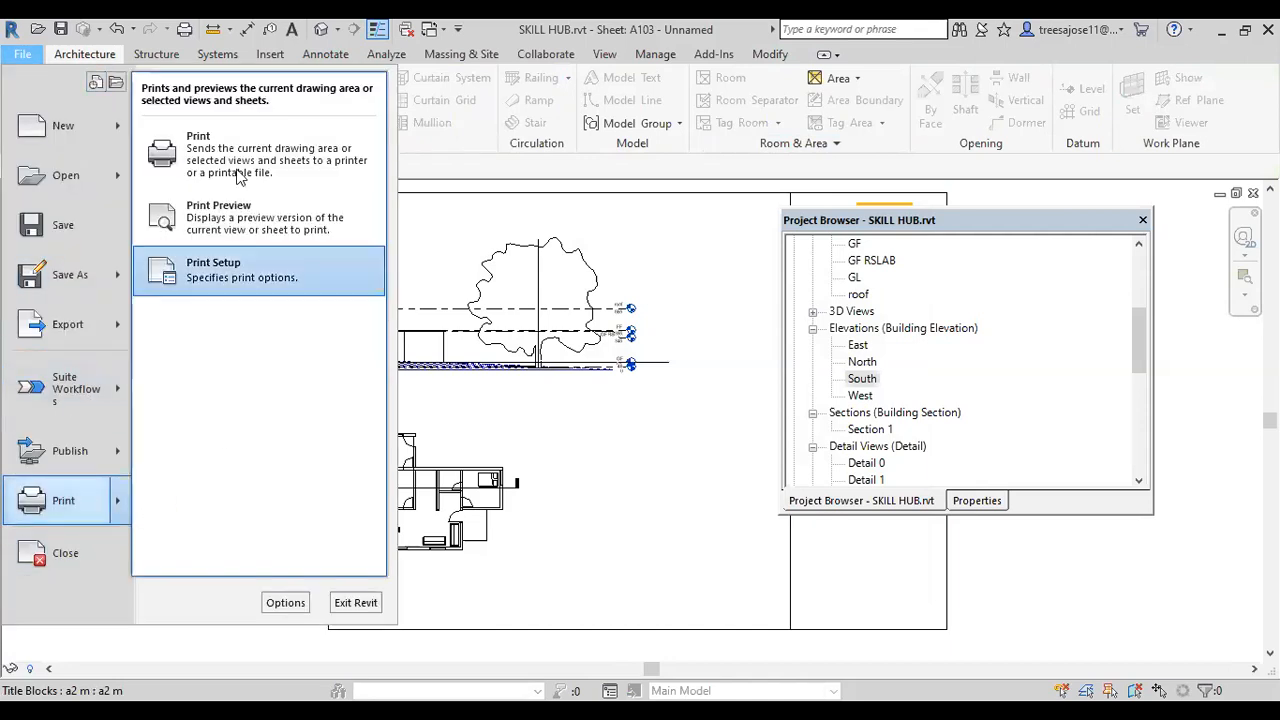
click(197, 157)
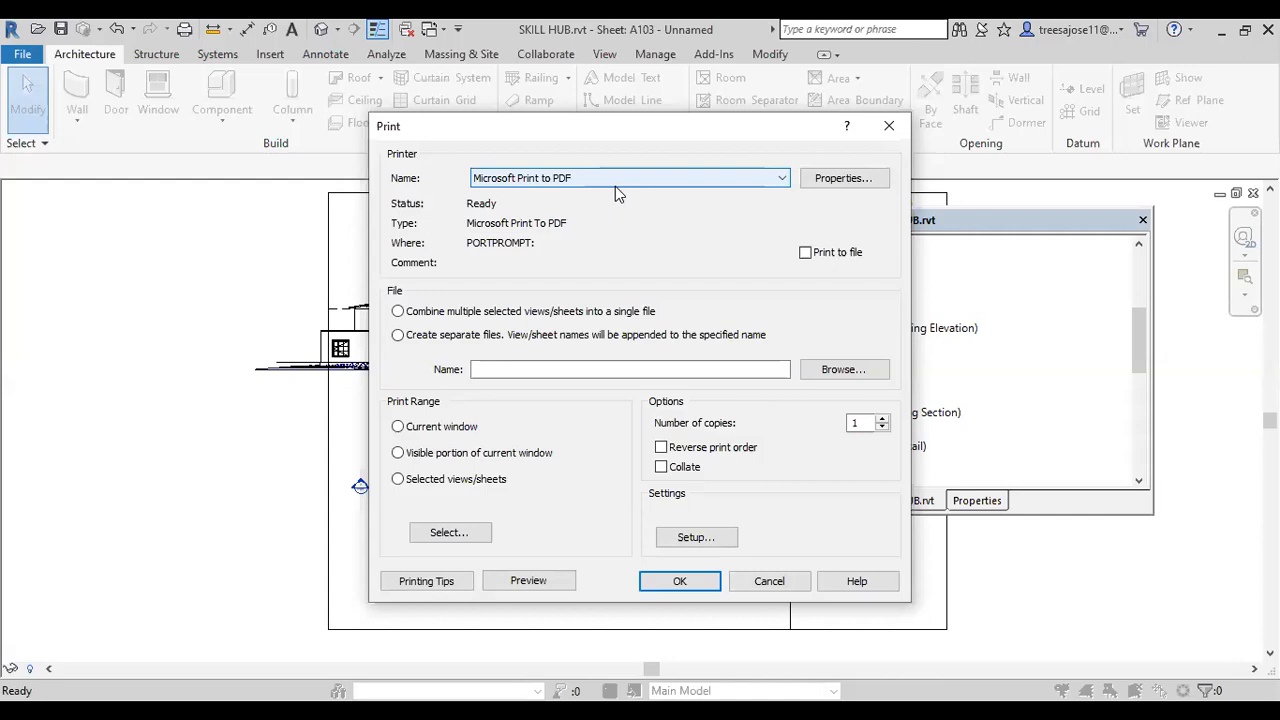
click(399, 427)
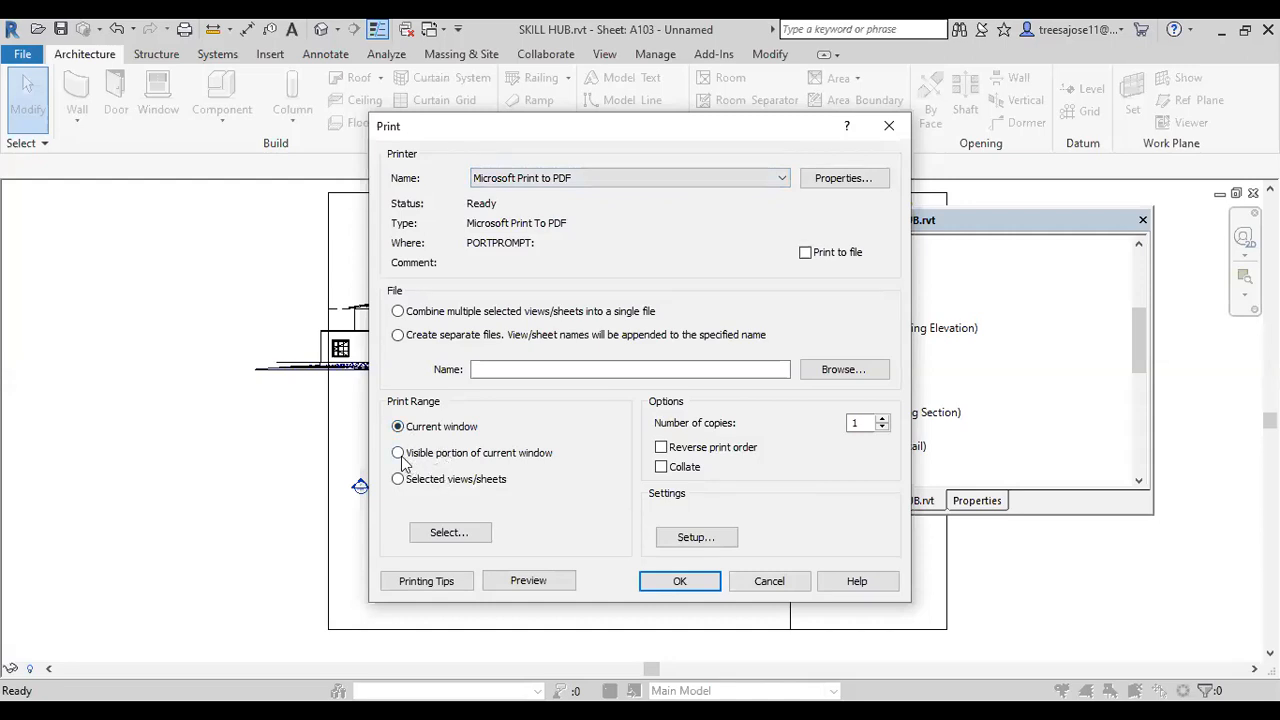
click(399, 454)
click(398, 479)
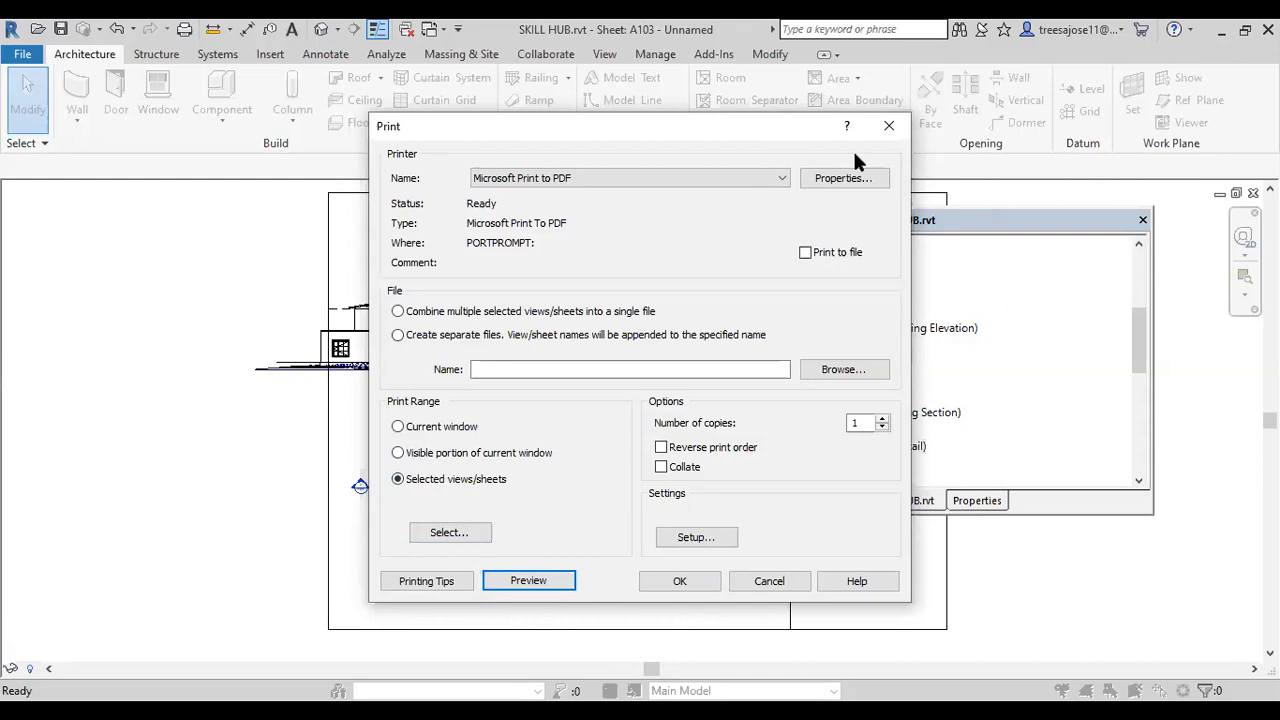
click(759, 582)
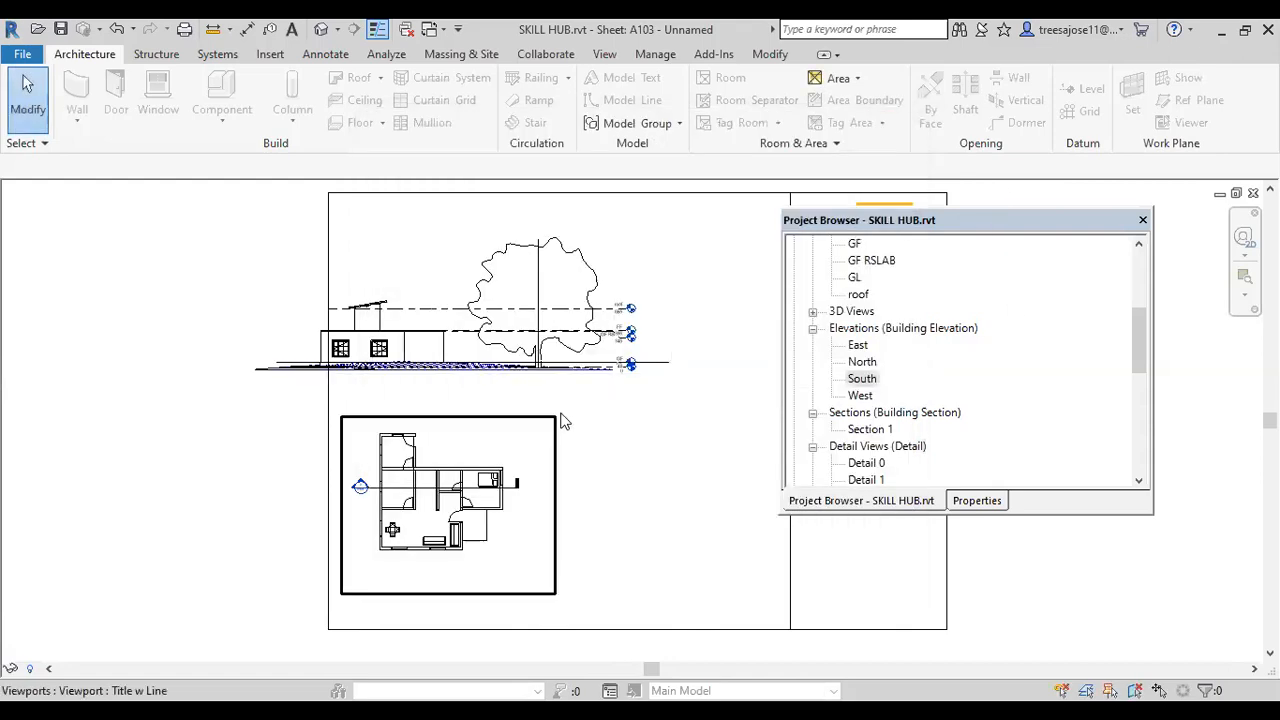
scroll(508, 396, down, 1)
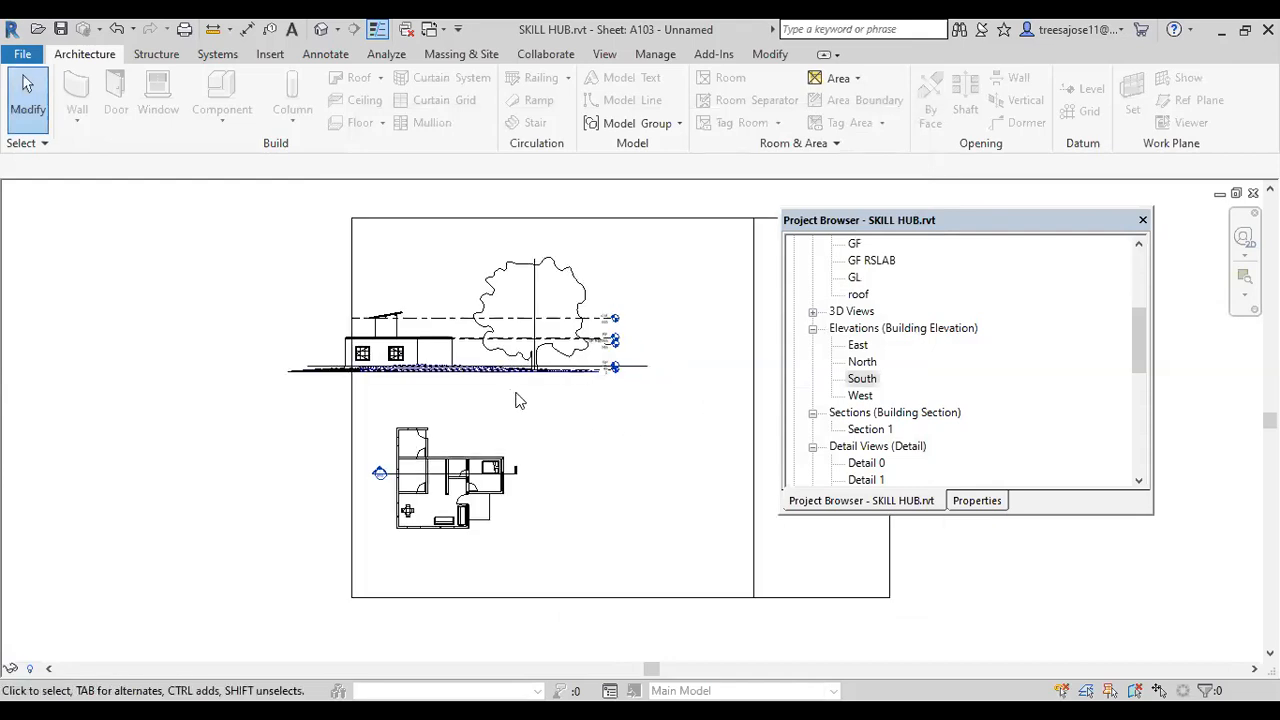
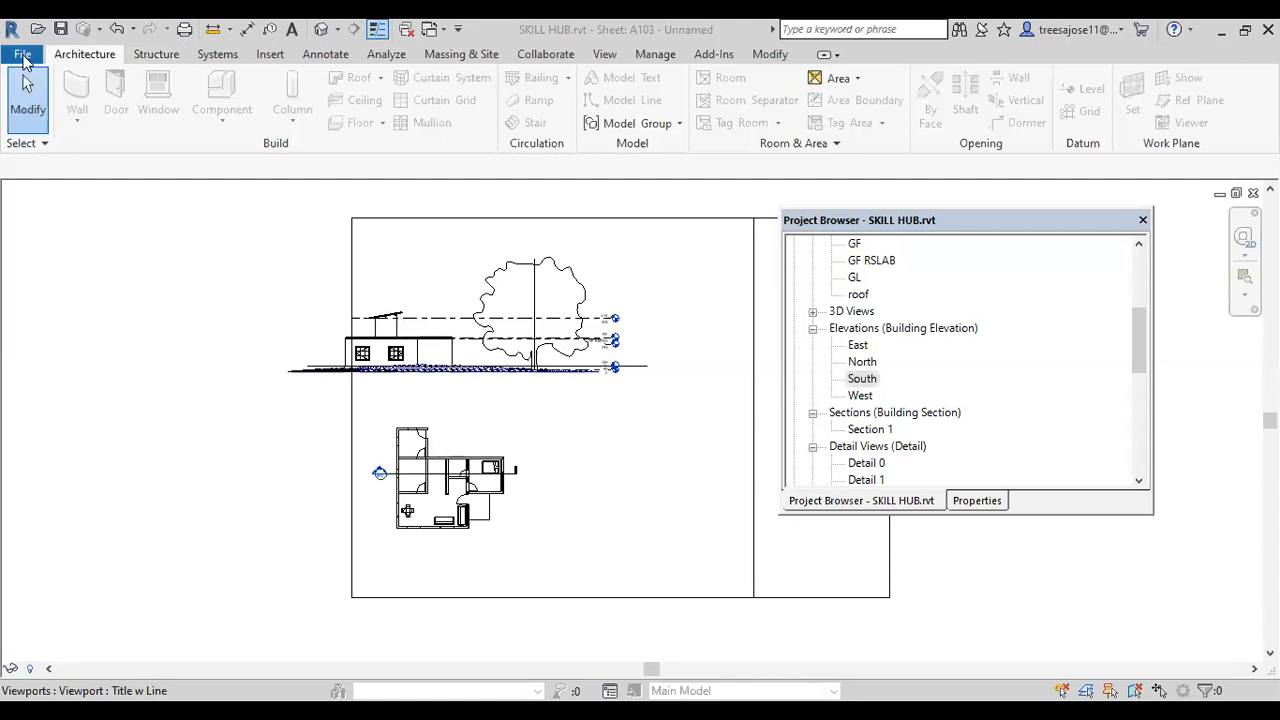
- Start a DWG export of the sheet and save the project first
click(24, 56)
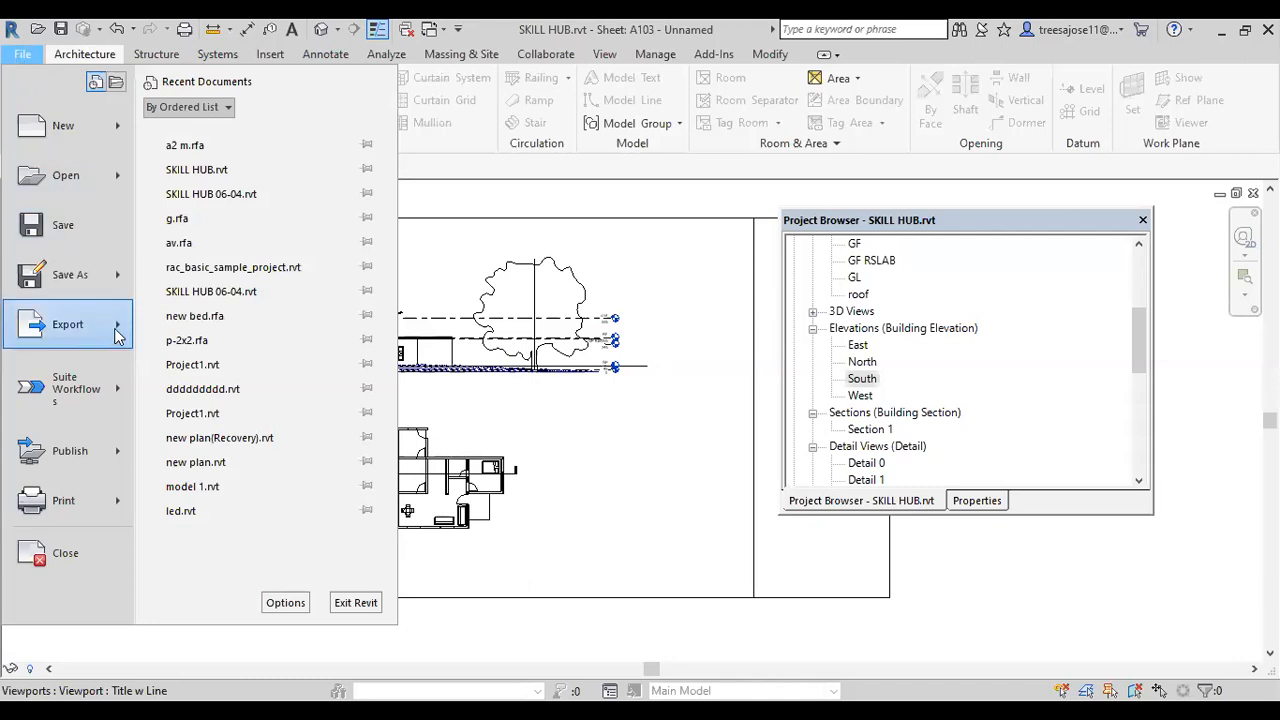
mouse_move(117, 333)
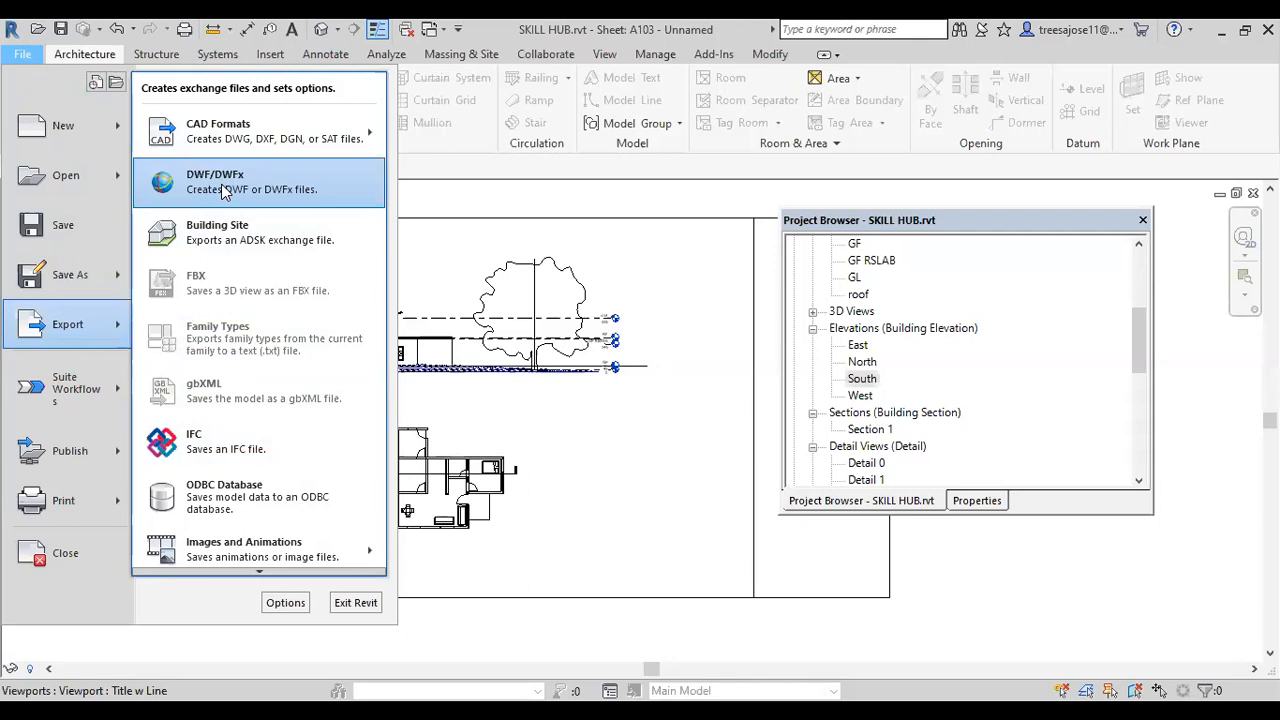
mouse_move(268, 138)
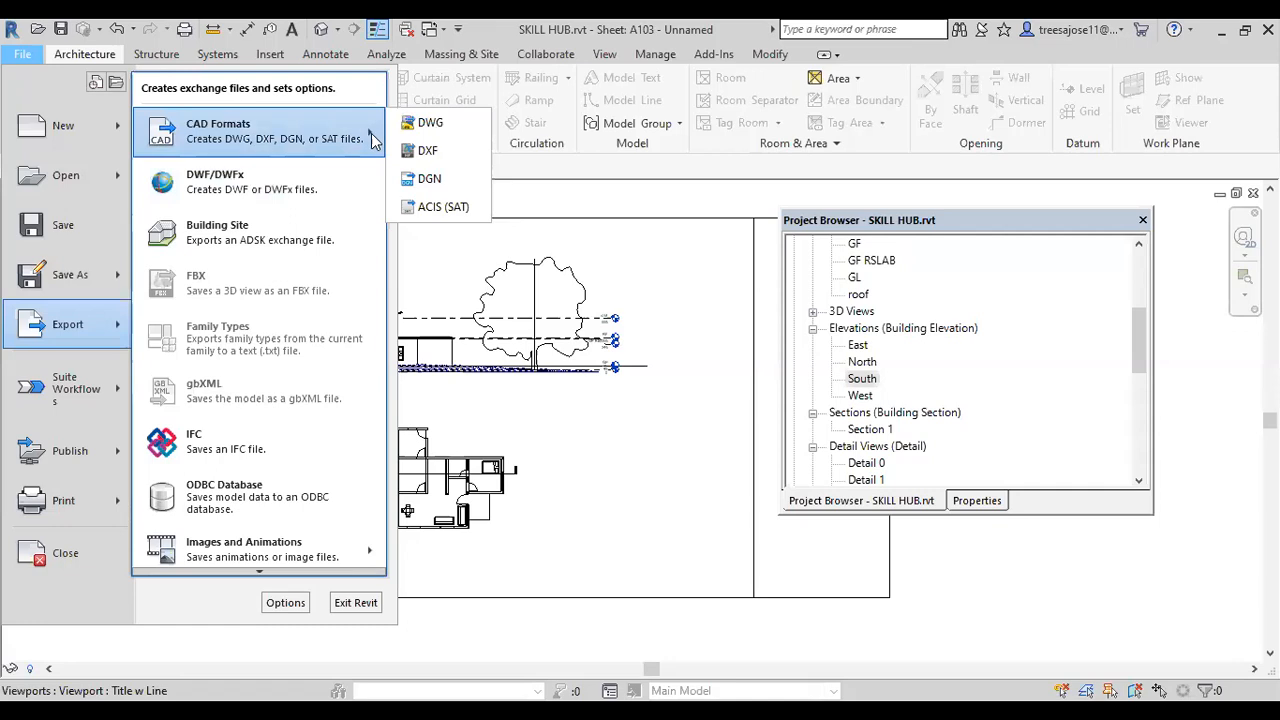
click(432, 124)
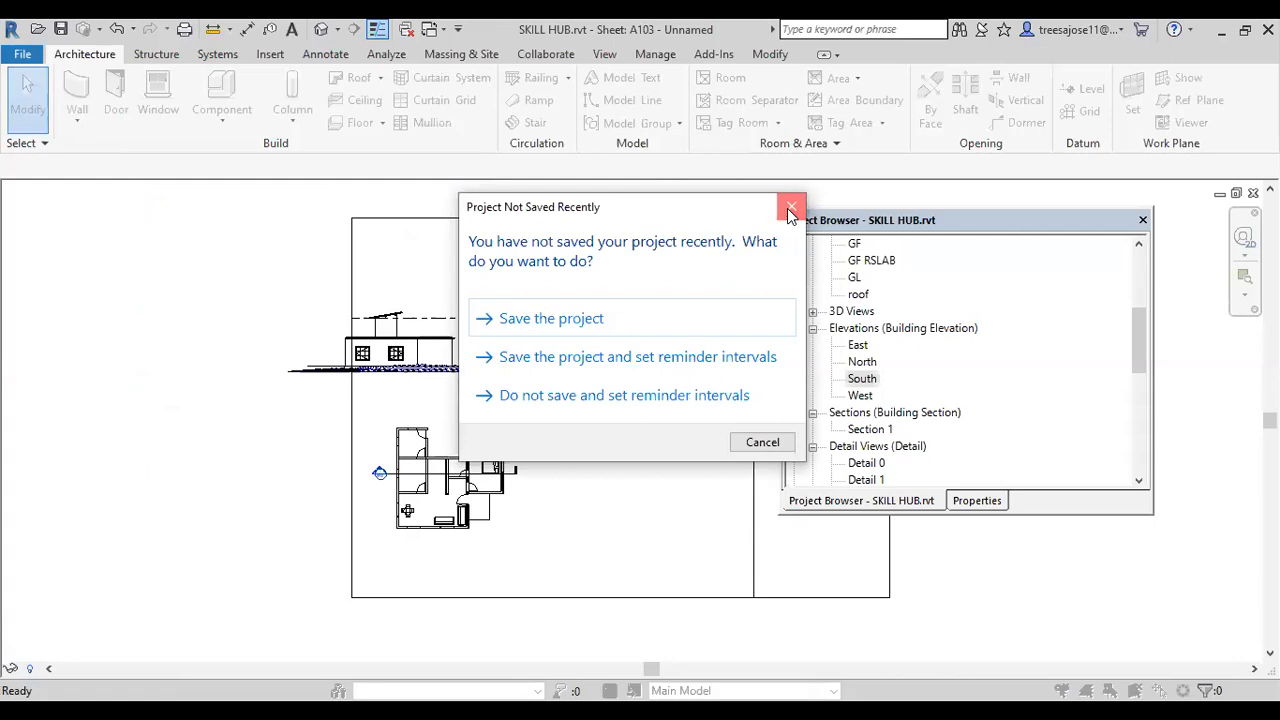
click(556, 312)
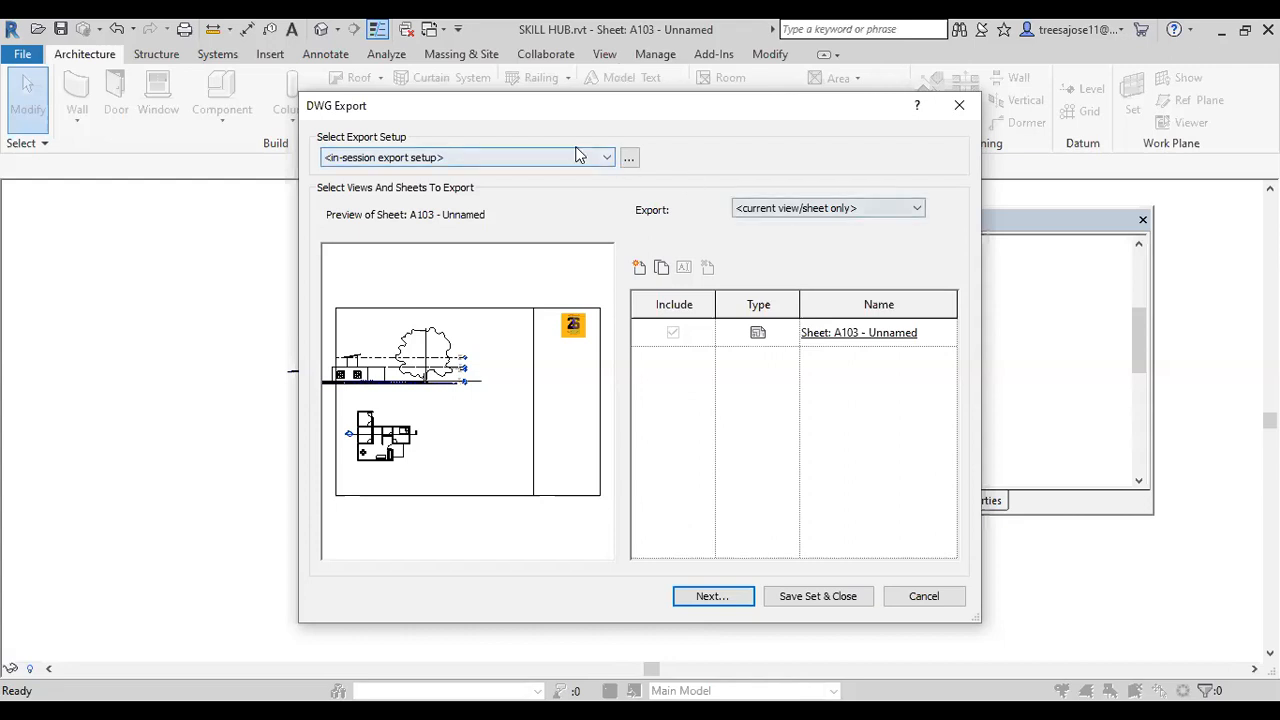
- Set the DWG export to the in-session view/sheet set and list all views and sheets in the model
click(606, 160)
click(607, 173)
click(785, 210)
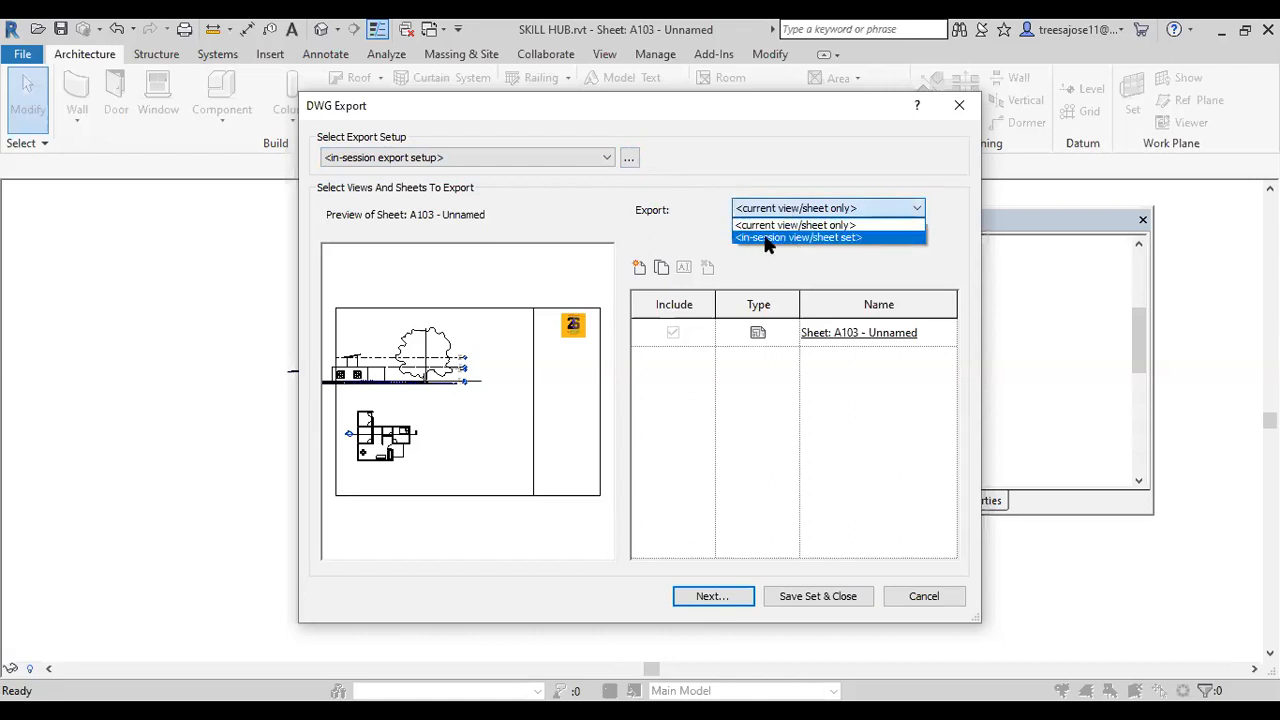
click(808, 210)
click(742, 207)
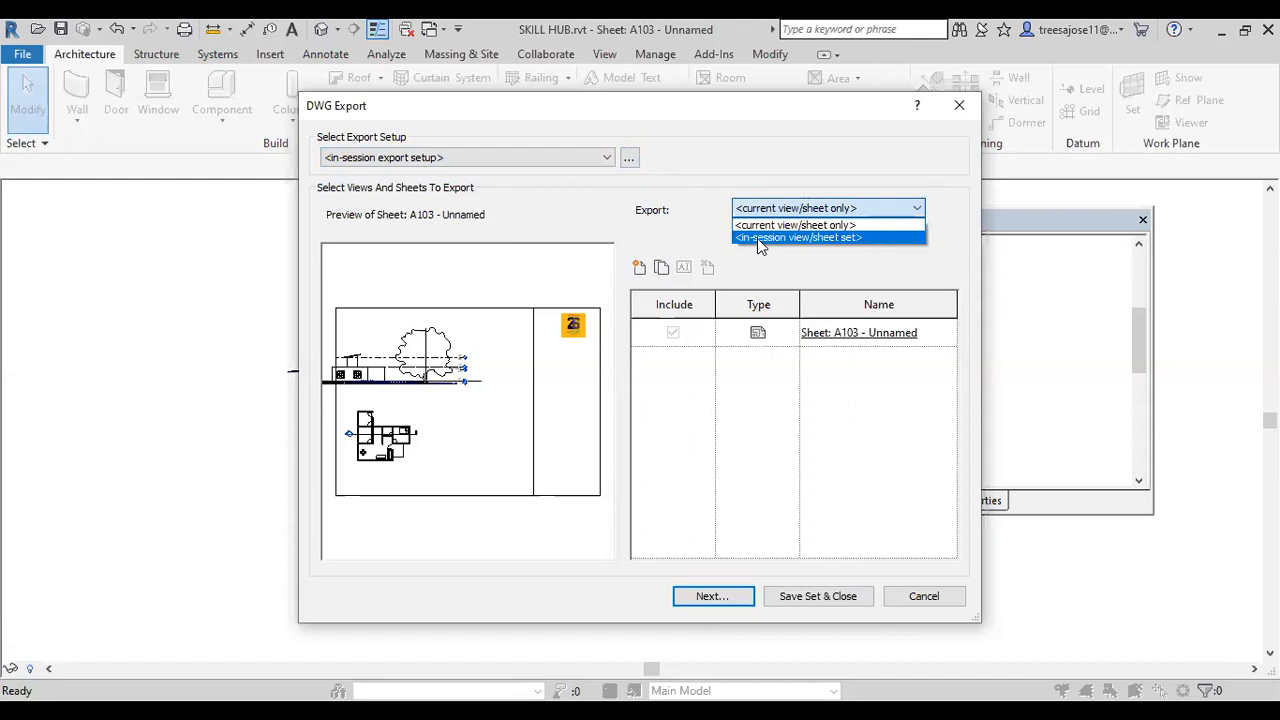
click(760, 238)
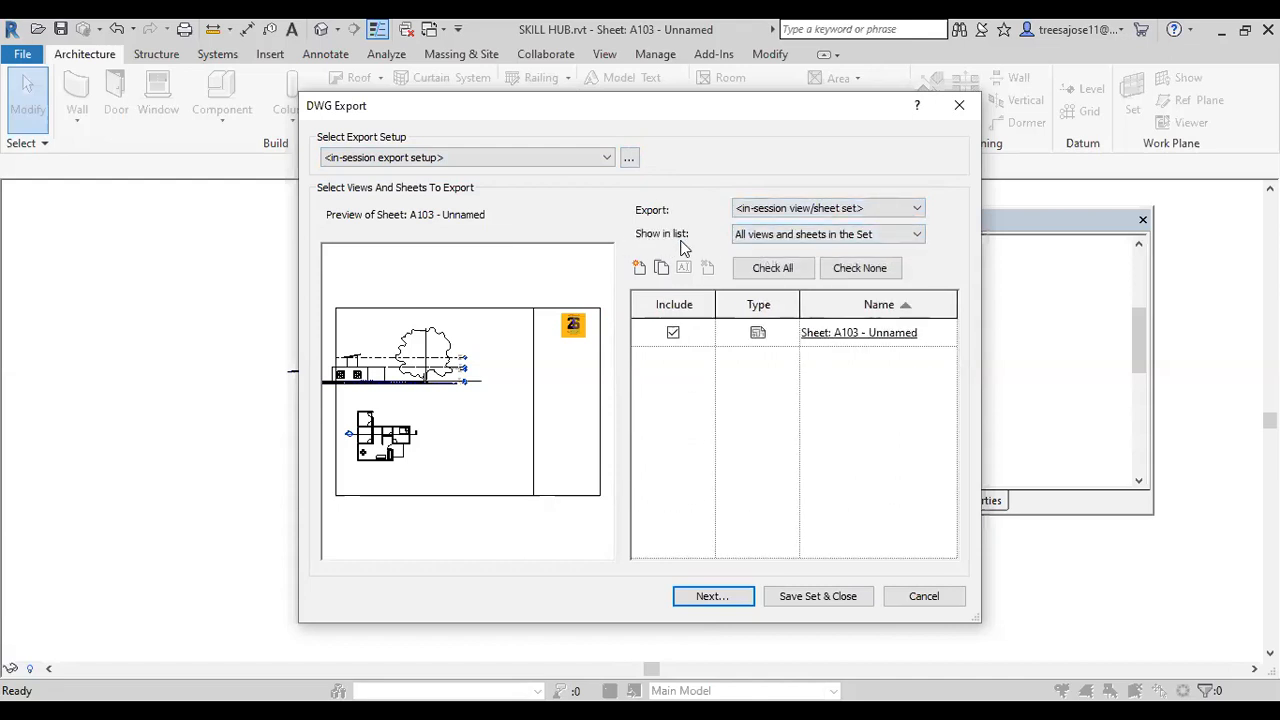
click(772, 236)
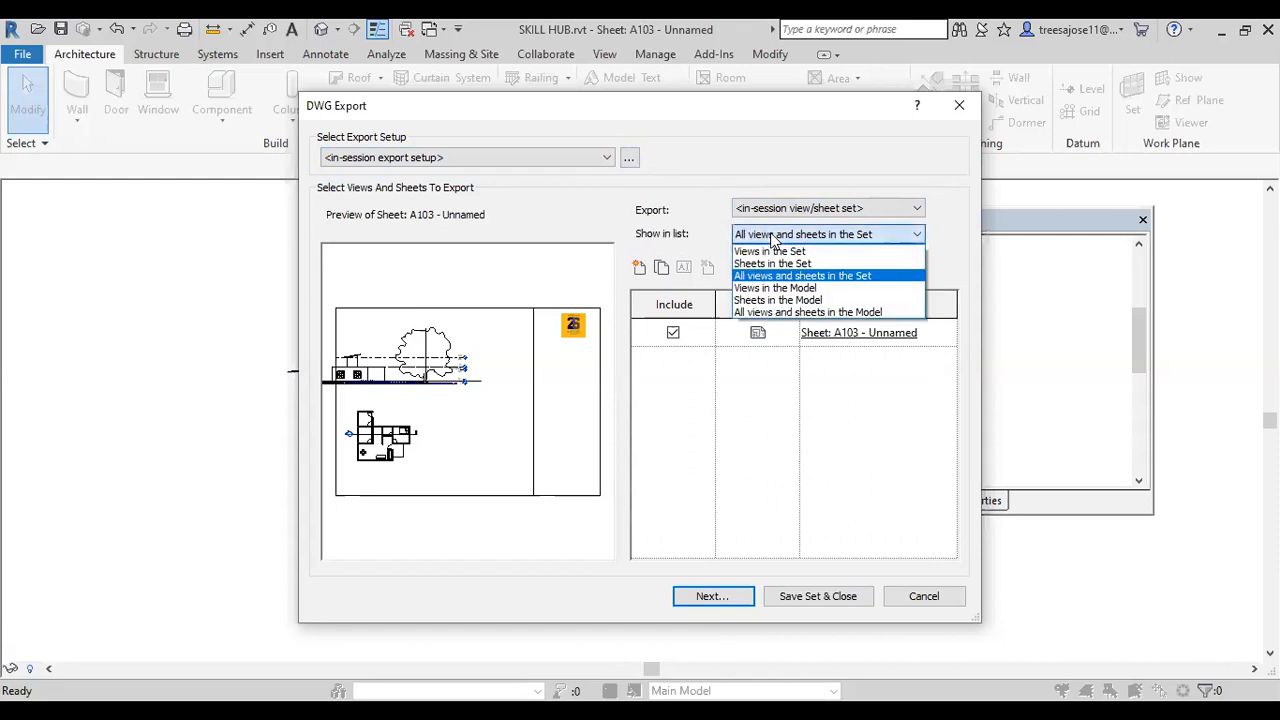
click(797, 313)
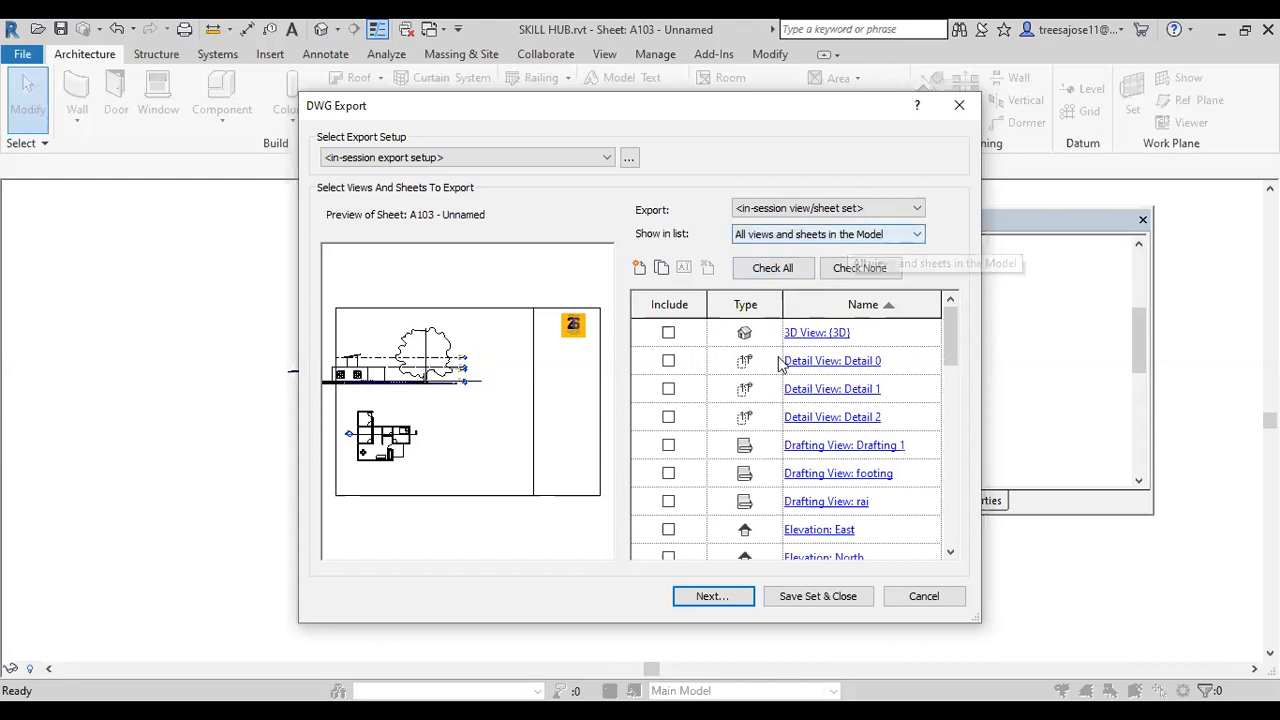
- Include the FF floor plan and the {3D} view in the DWG export set, leaving sheet A102 out
drag(950, 357, 913, 381)
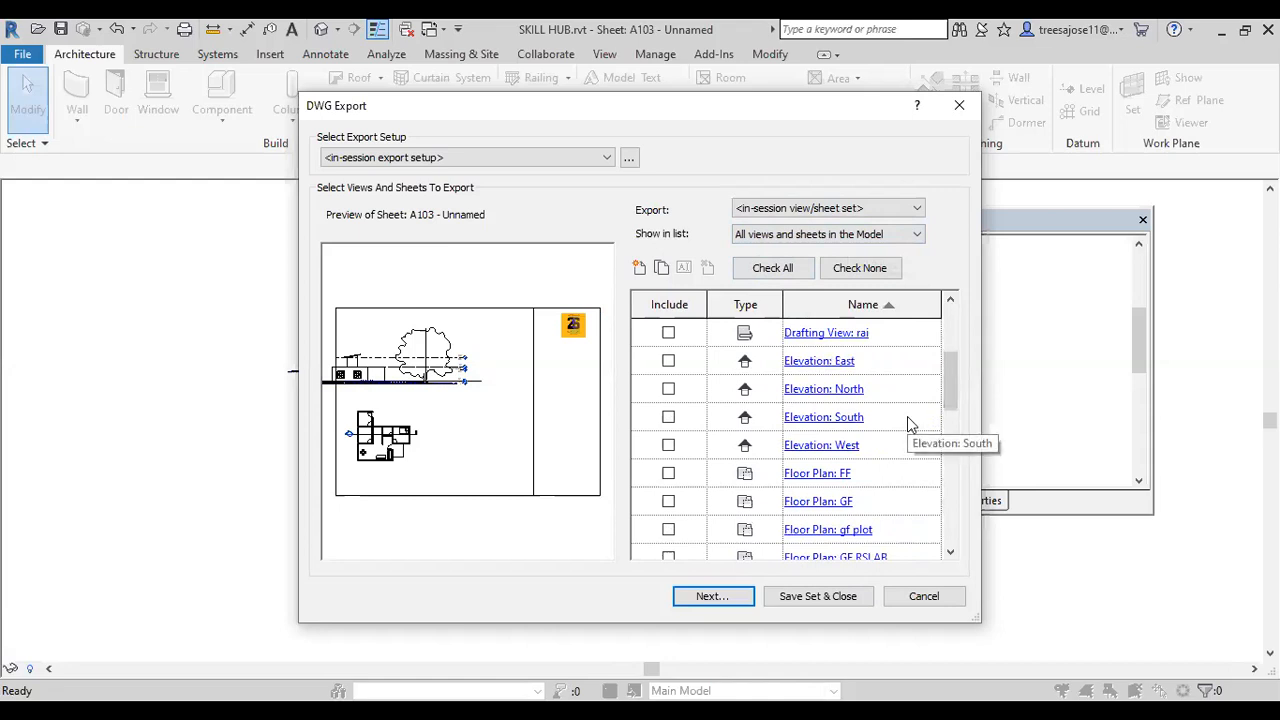
click(668, 474)
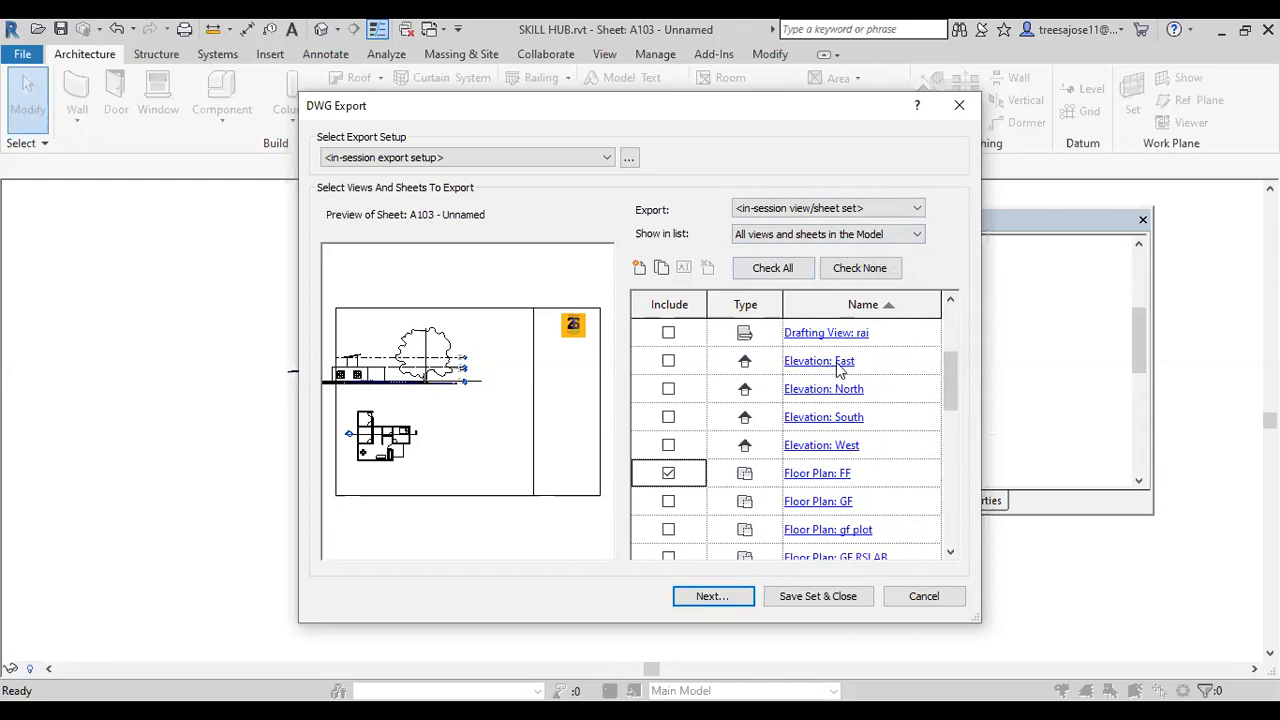
drag(950, 382, 956, 476)
click(668, 529)
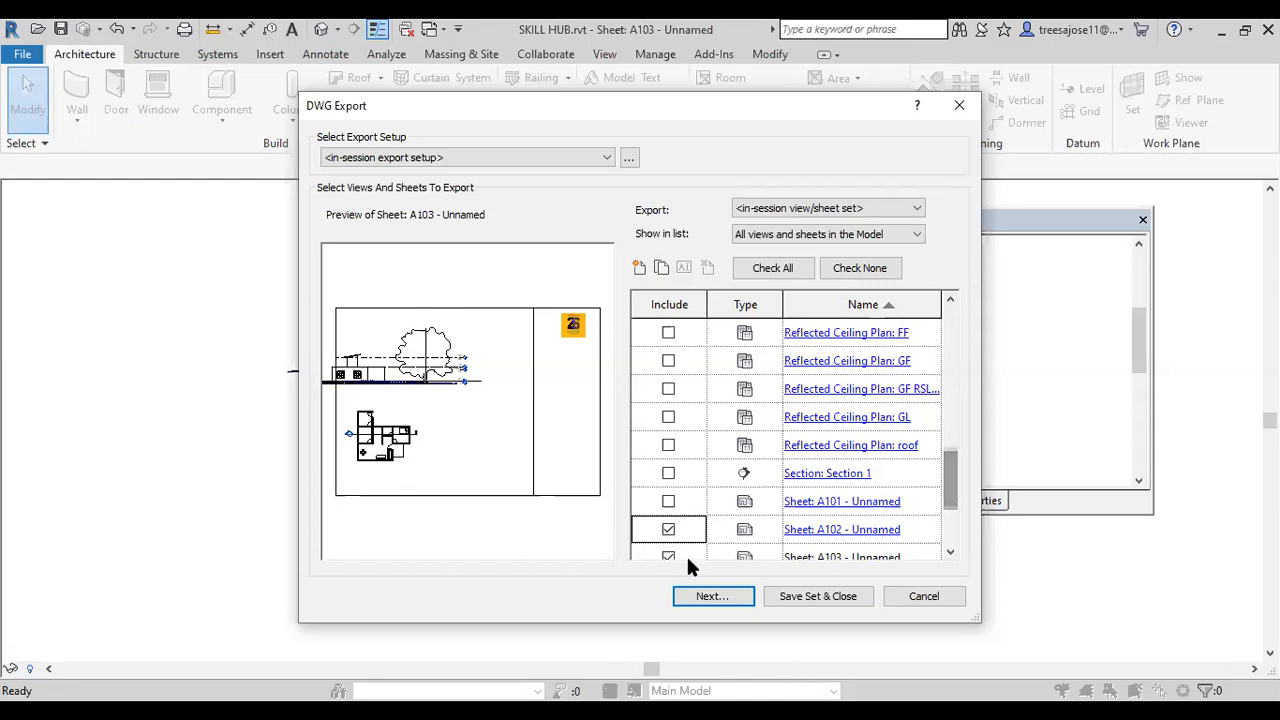
click(668, 531)
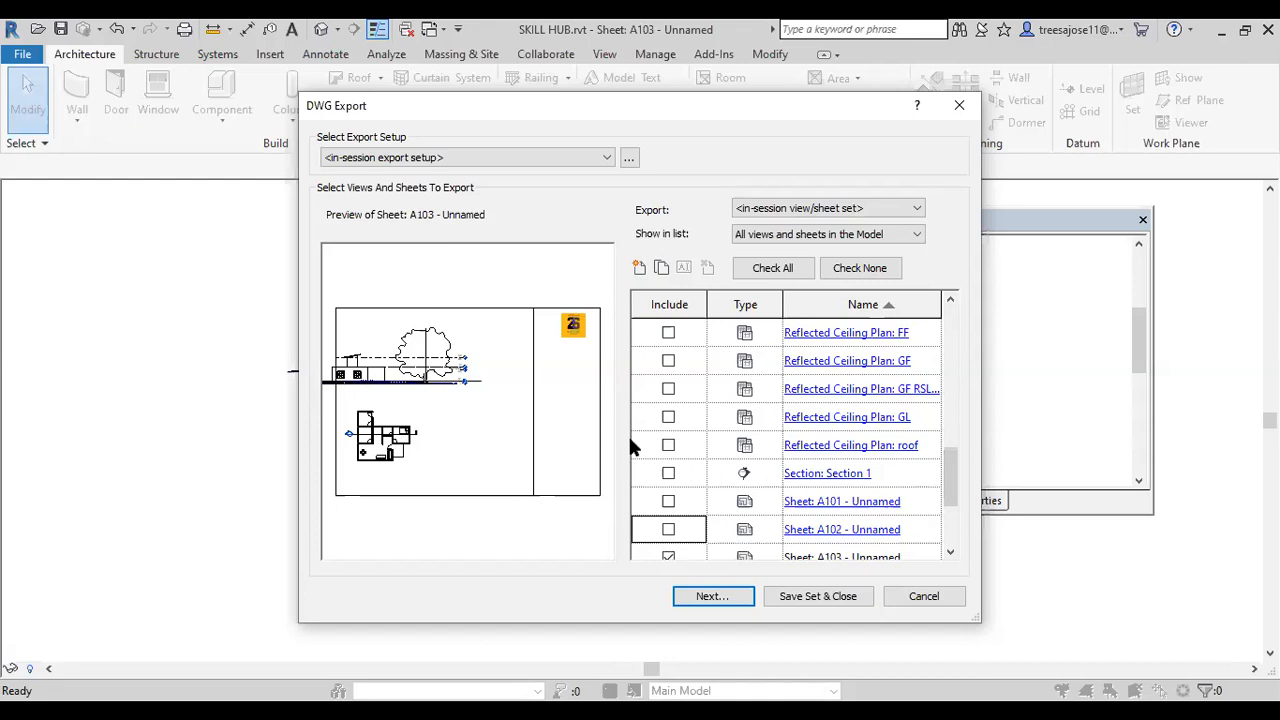
drag(948, 485, 928, 336)
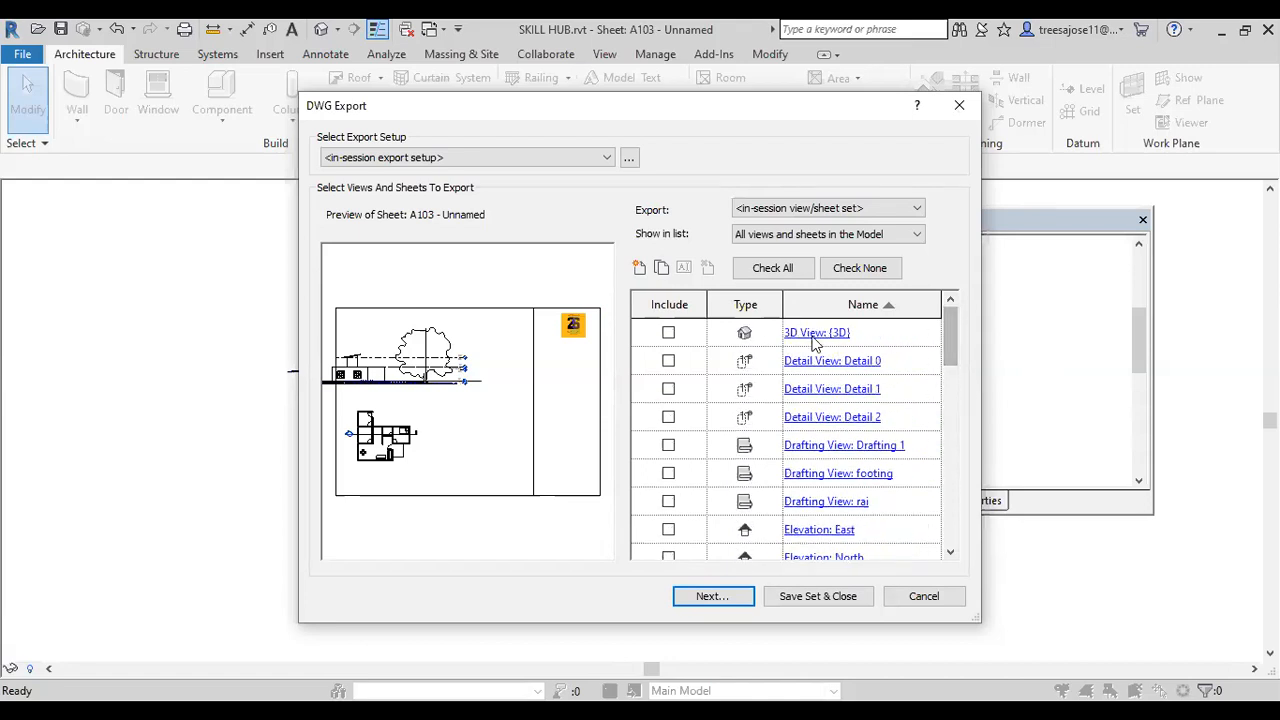
click(668, 334)
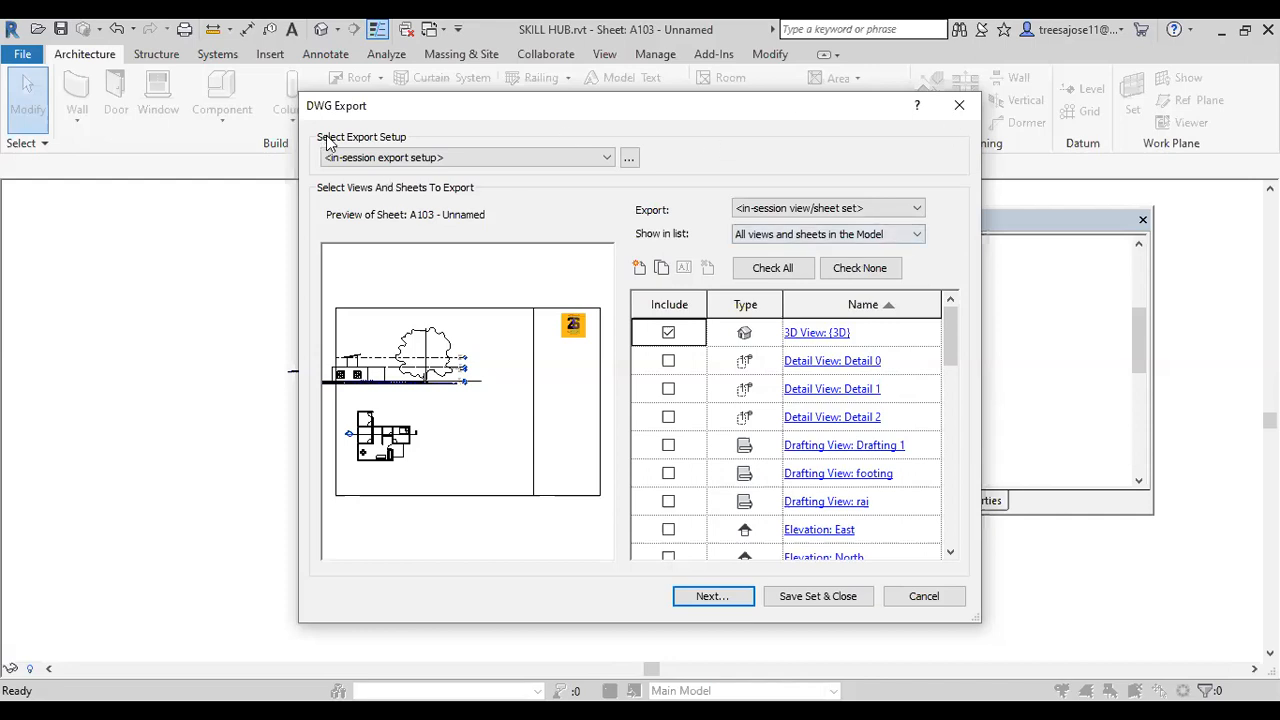
- Review the line, pattern and solid options of the in-session export setup and set one DWG unit to Centimeter
click(629, 159)
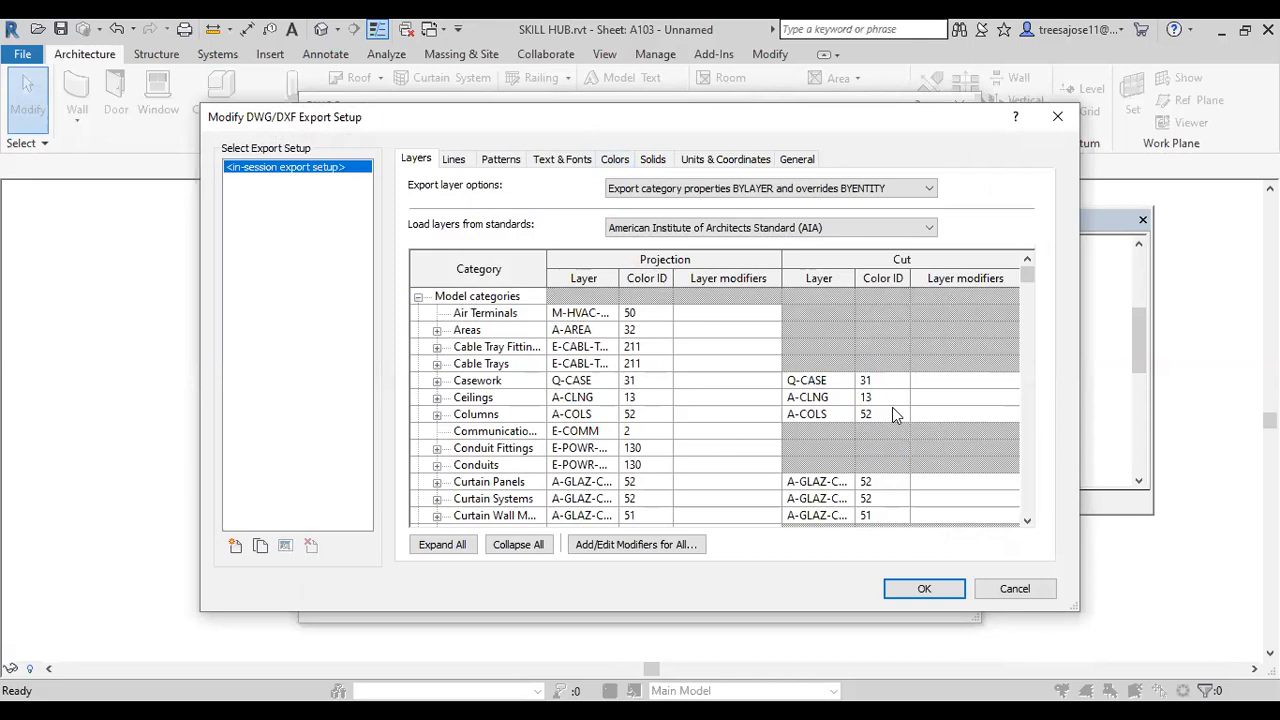
click(458, 162)
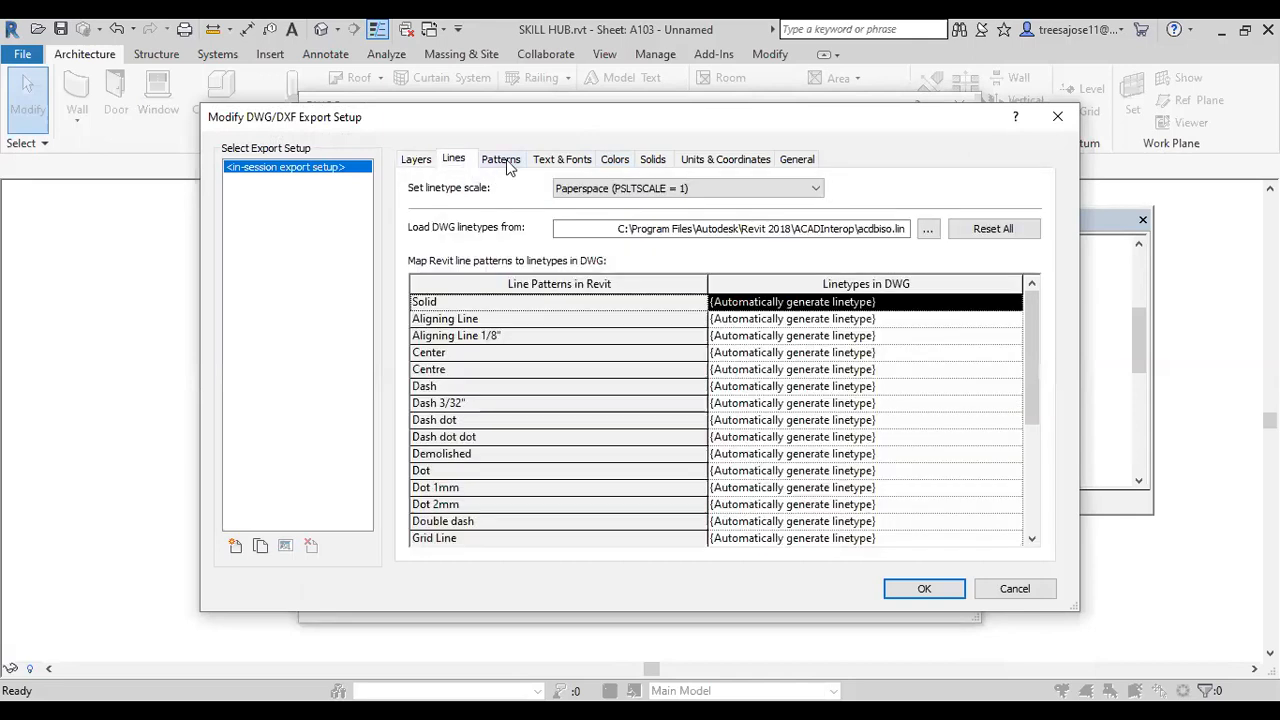
click(505, 160)
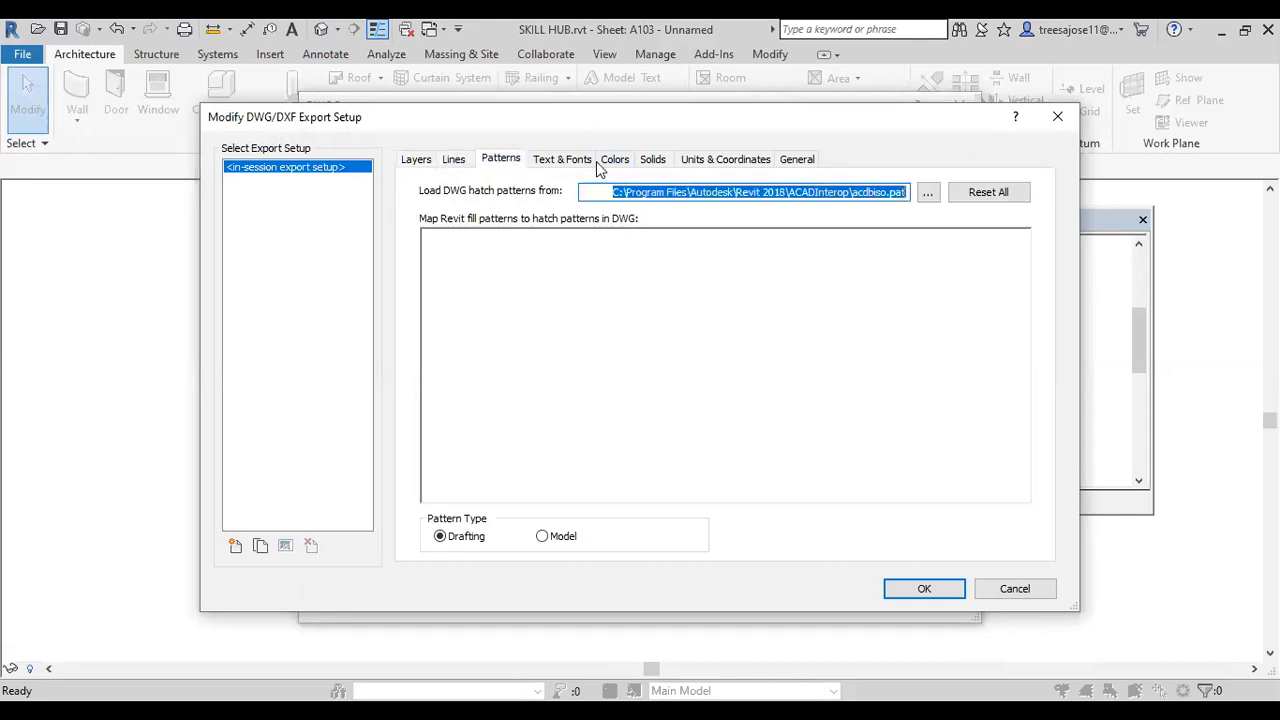
click(653, 161)
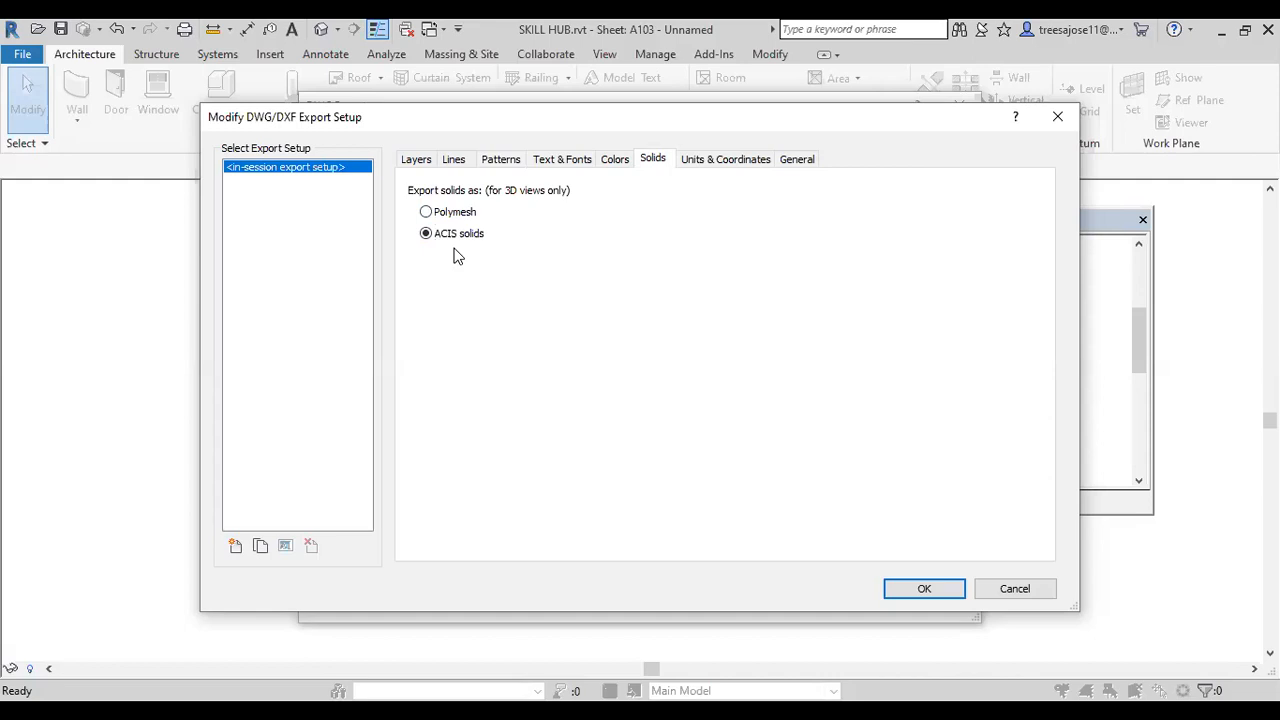
click(713, 162)
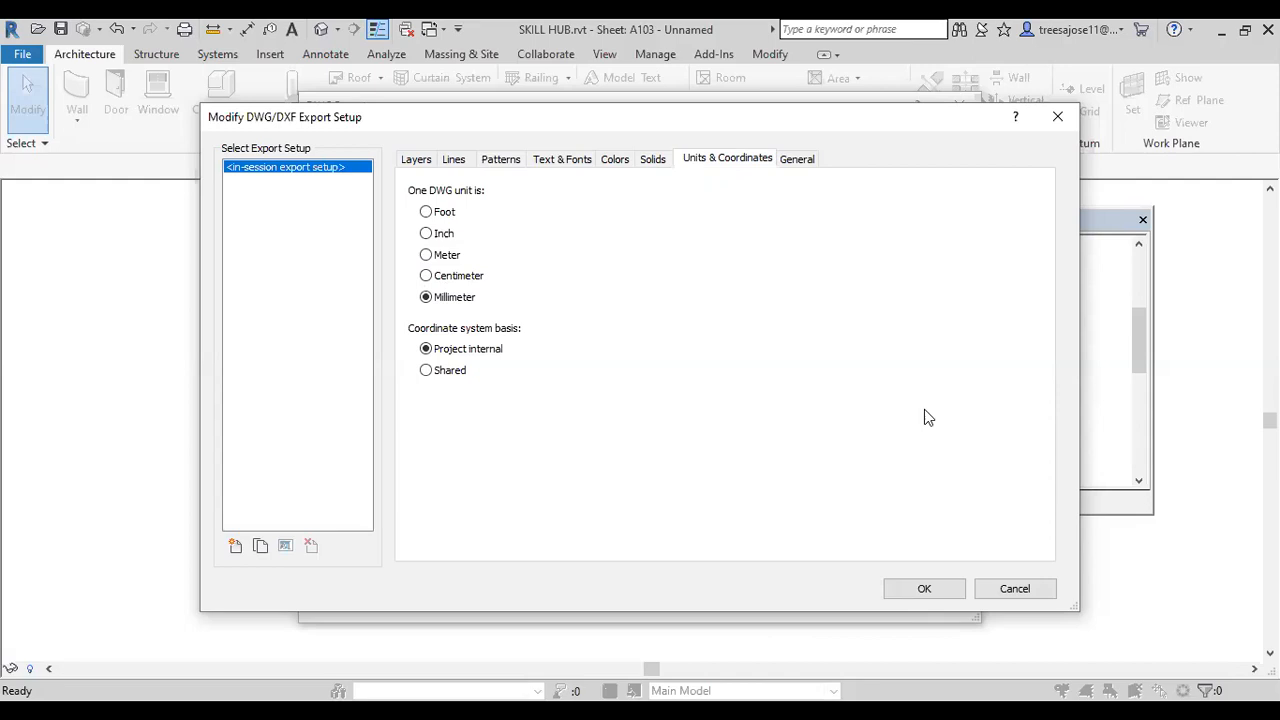
click(427, 282)
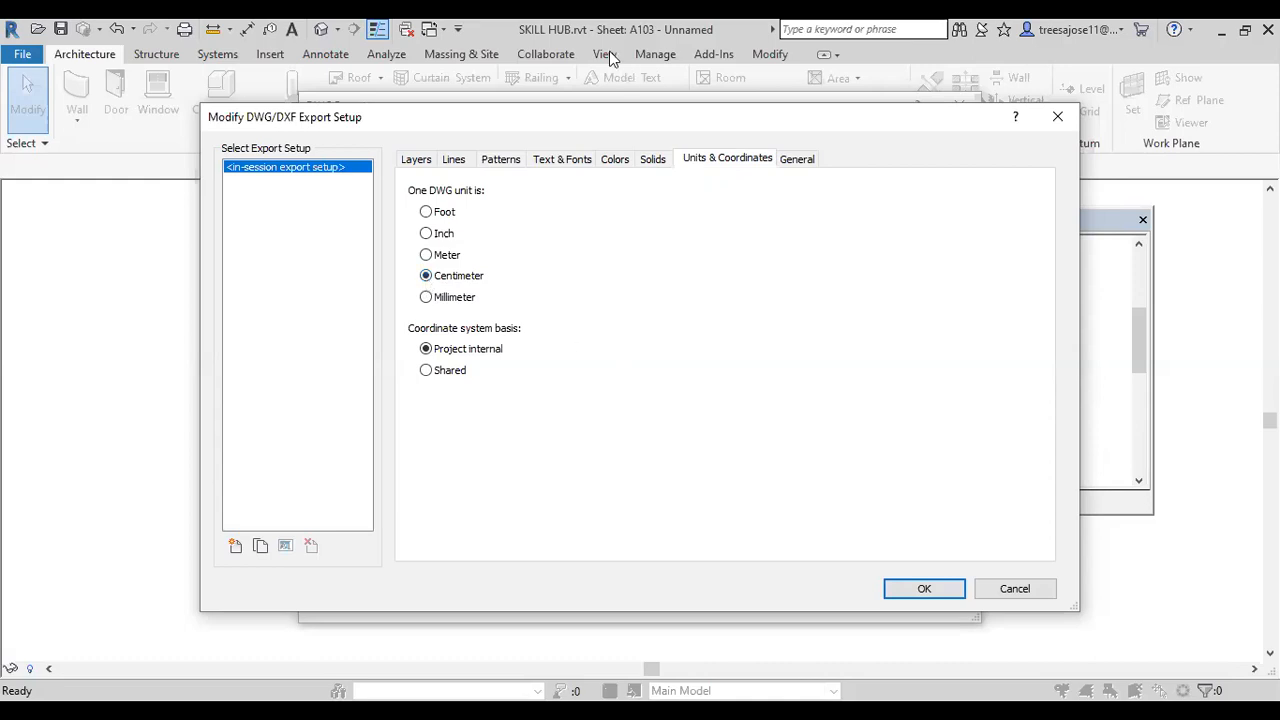
click(652, 161)
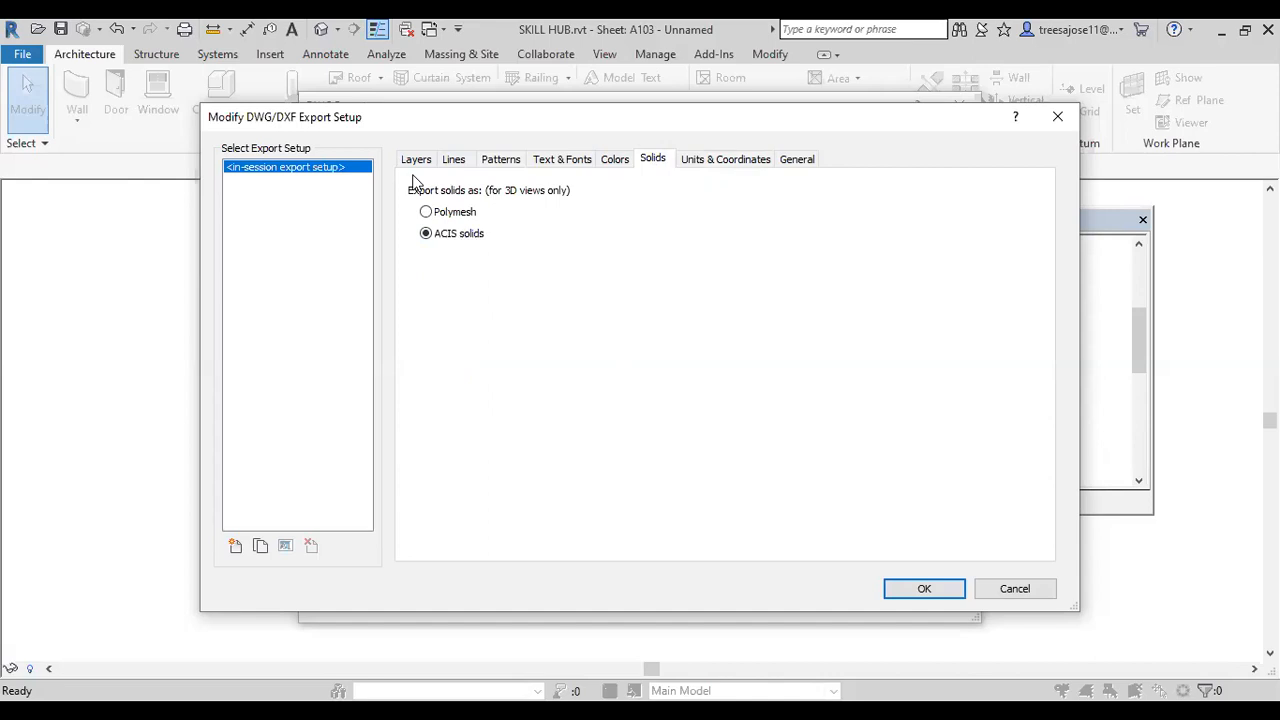
click(925, 590)
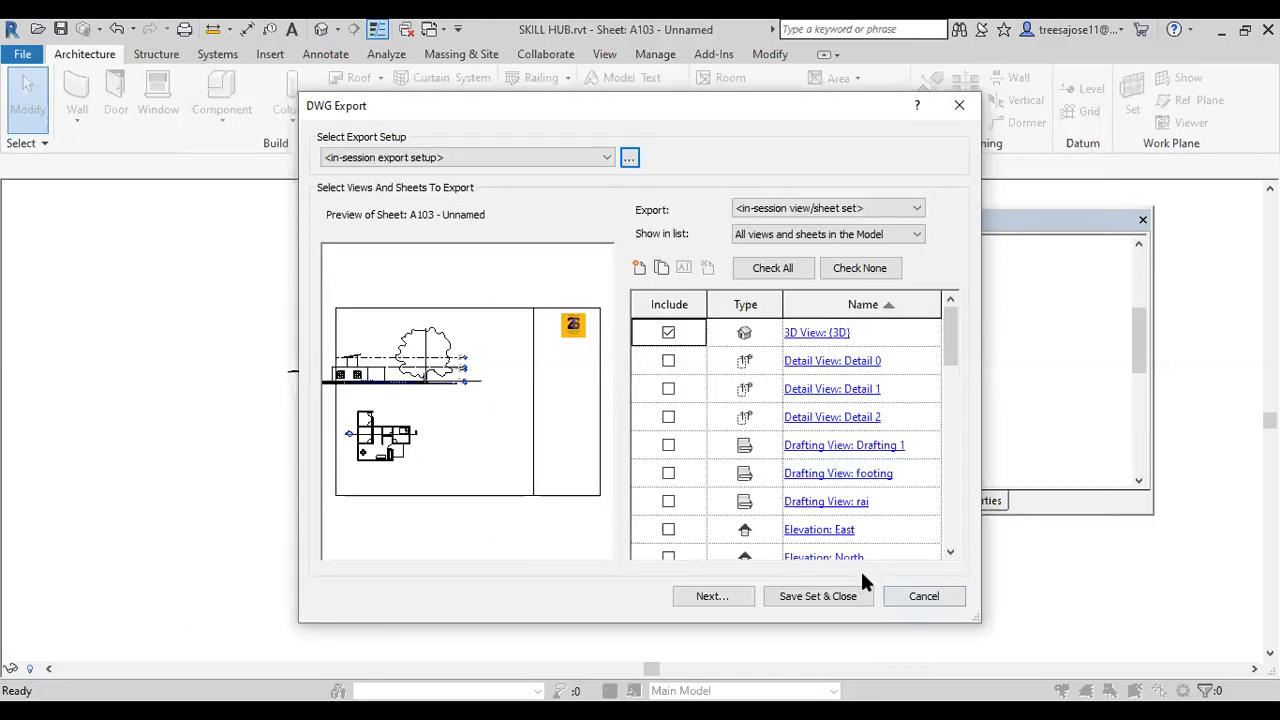
- Export the selected views and sheets to the skill hub day 7 folder as AutoCAD 2013 DWG files with long automatic naming
click(712, 596)
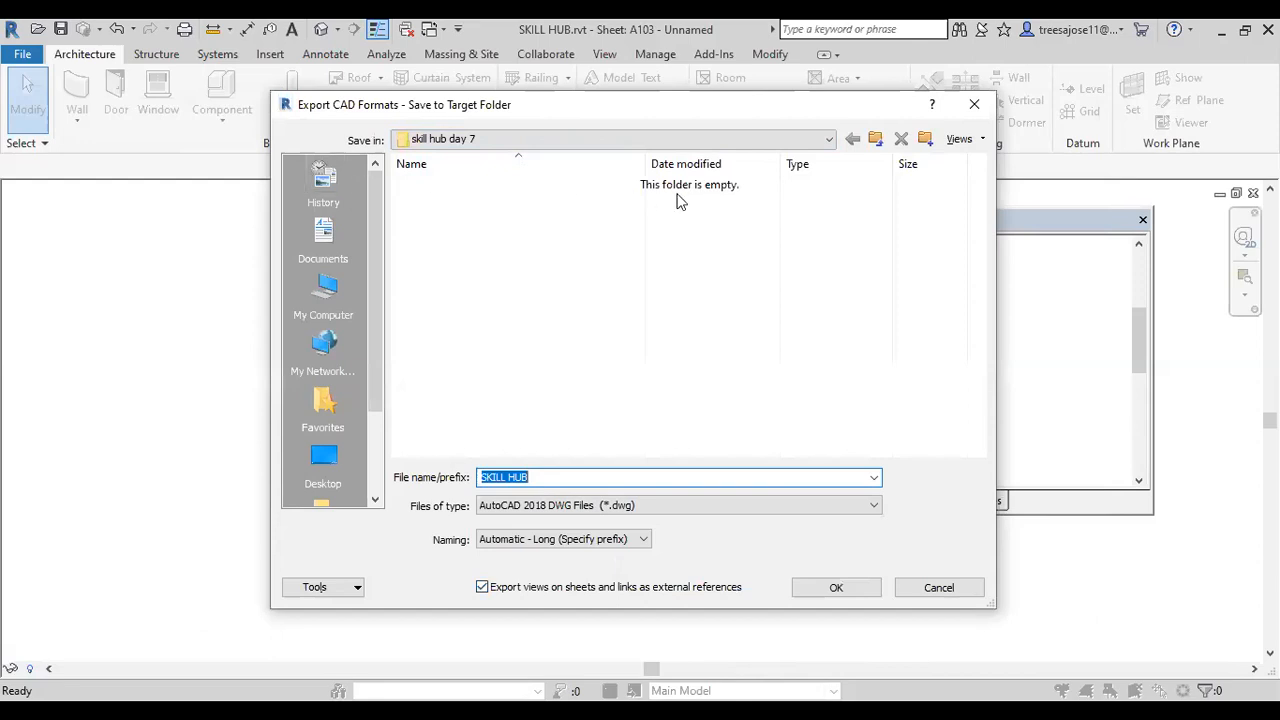
click(800, 509)
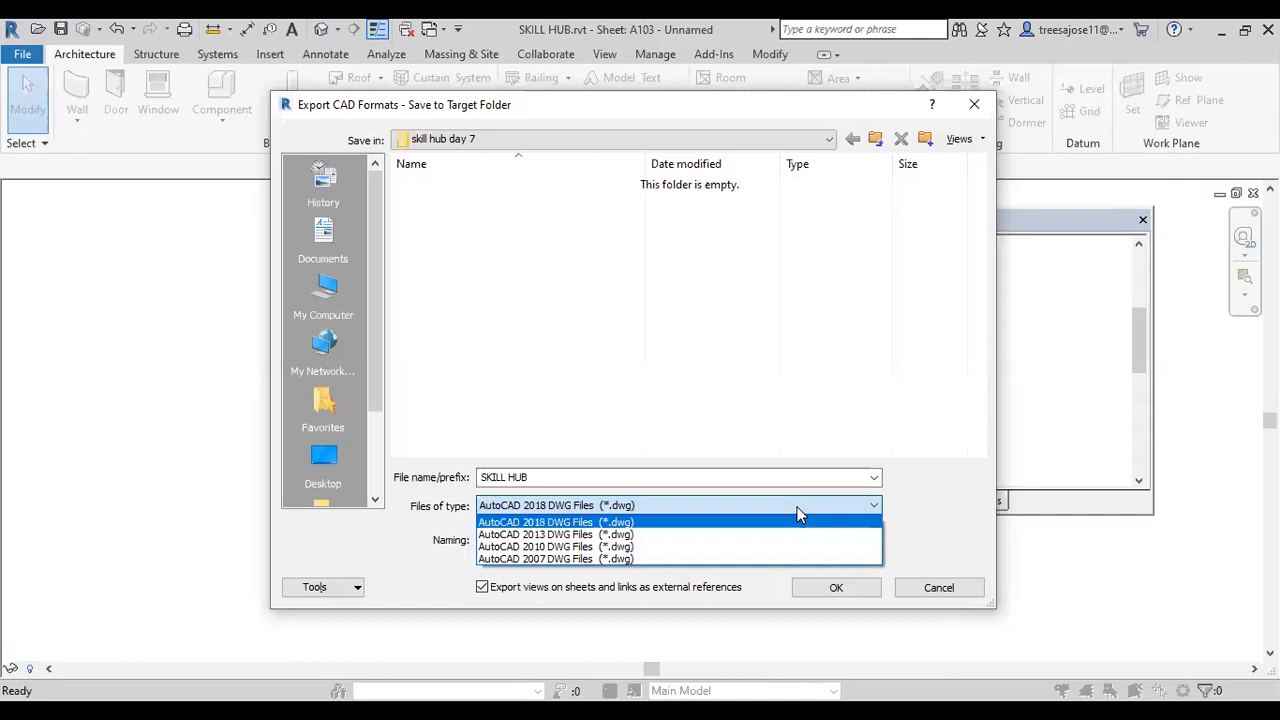
click(538, 536)
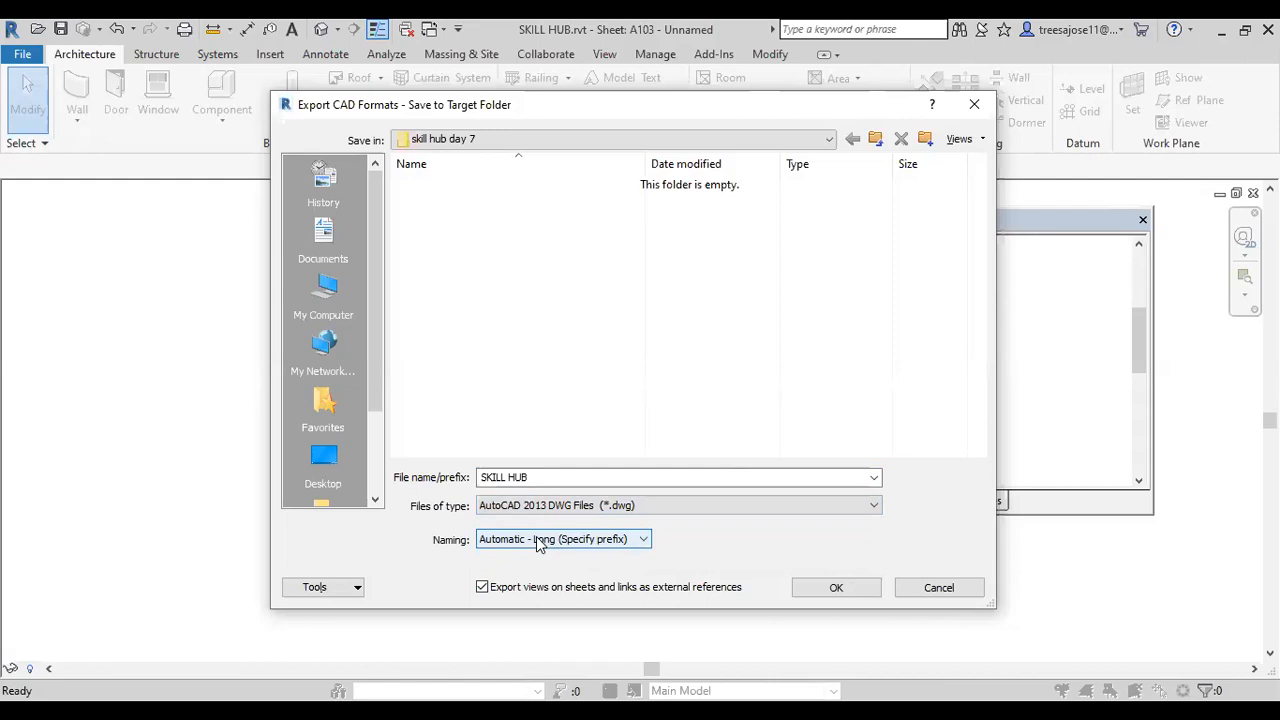
click(825, 590)
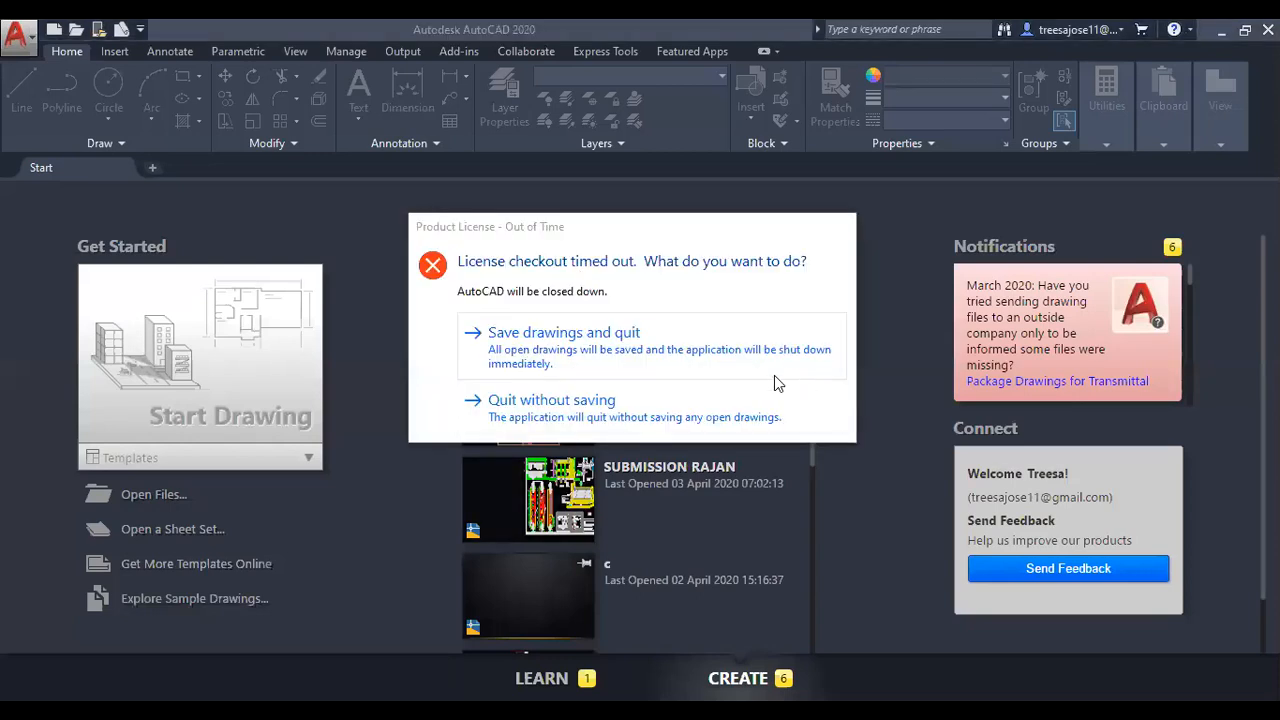
- Save the drawings and quit AutoCAD, and return to sheet A103 of SKILL HUB.rvt in Revit
click(570, 345)
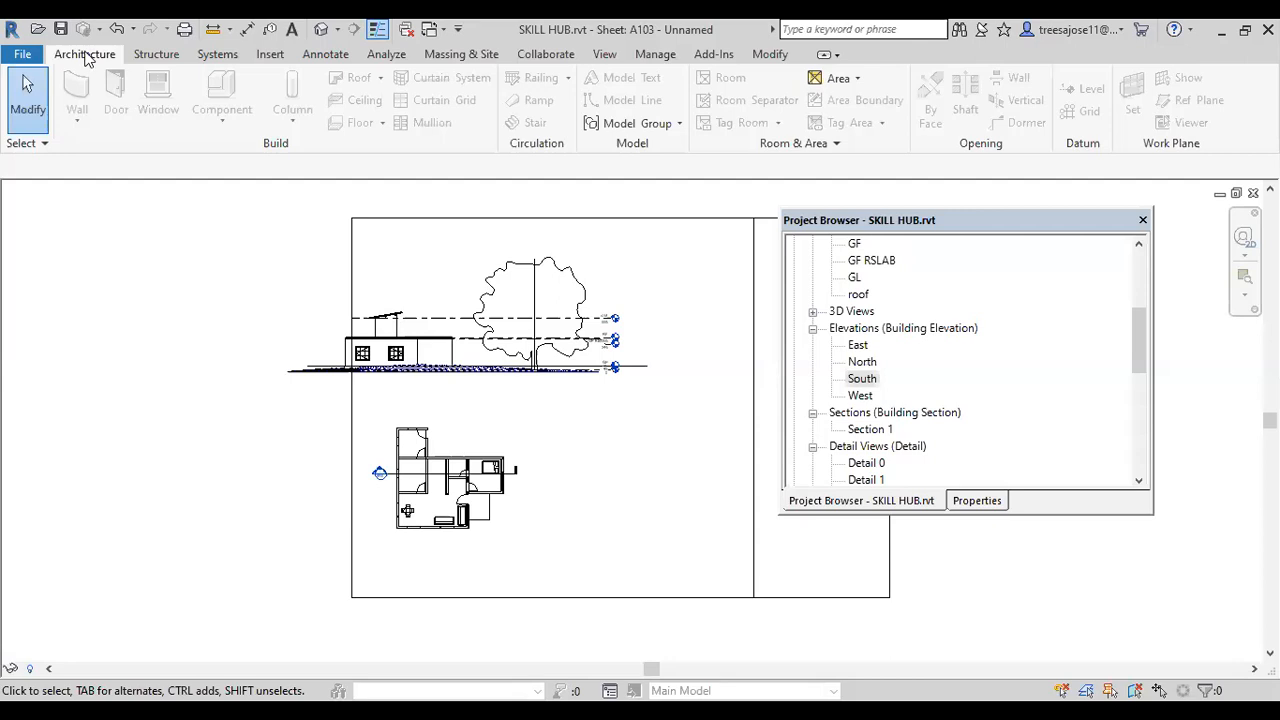
click(18, 56)
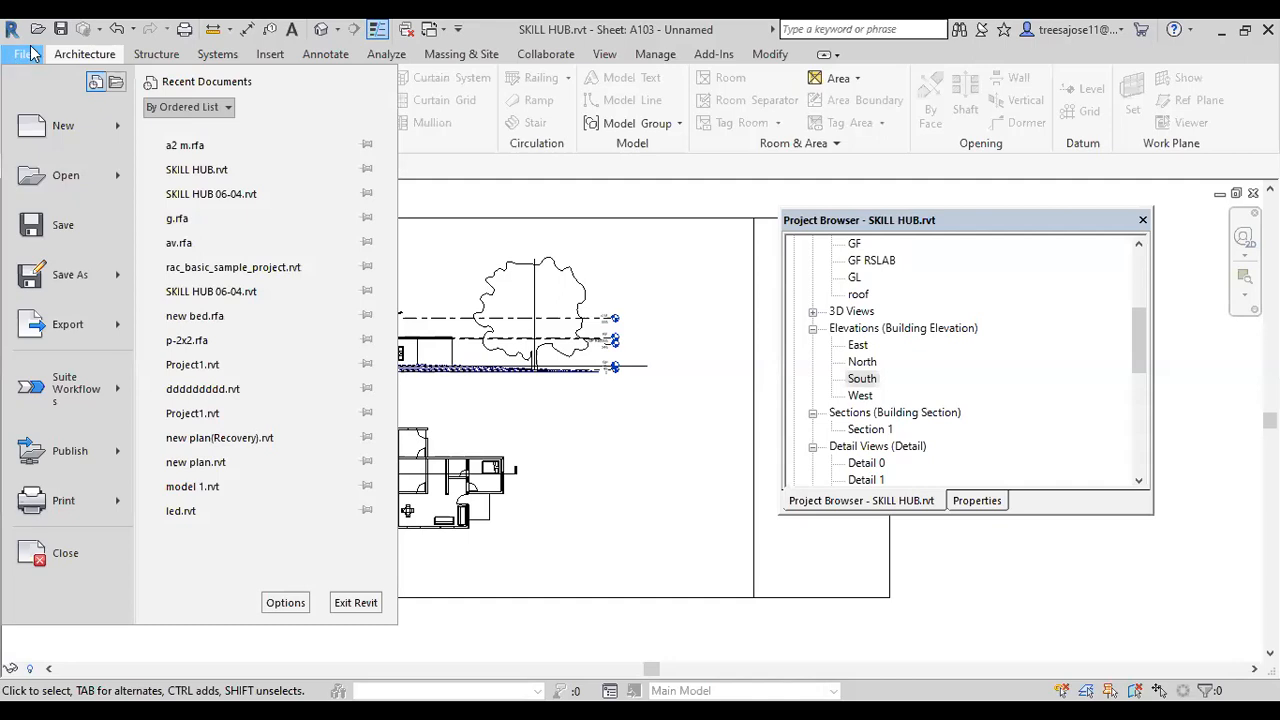
click(419, 501)
scroll(416, 492, up, 3)
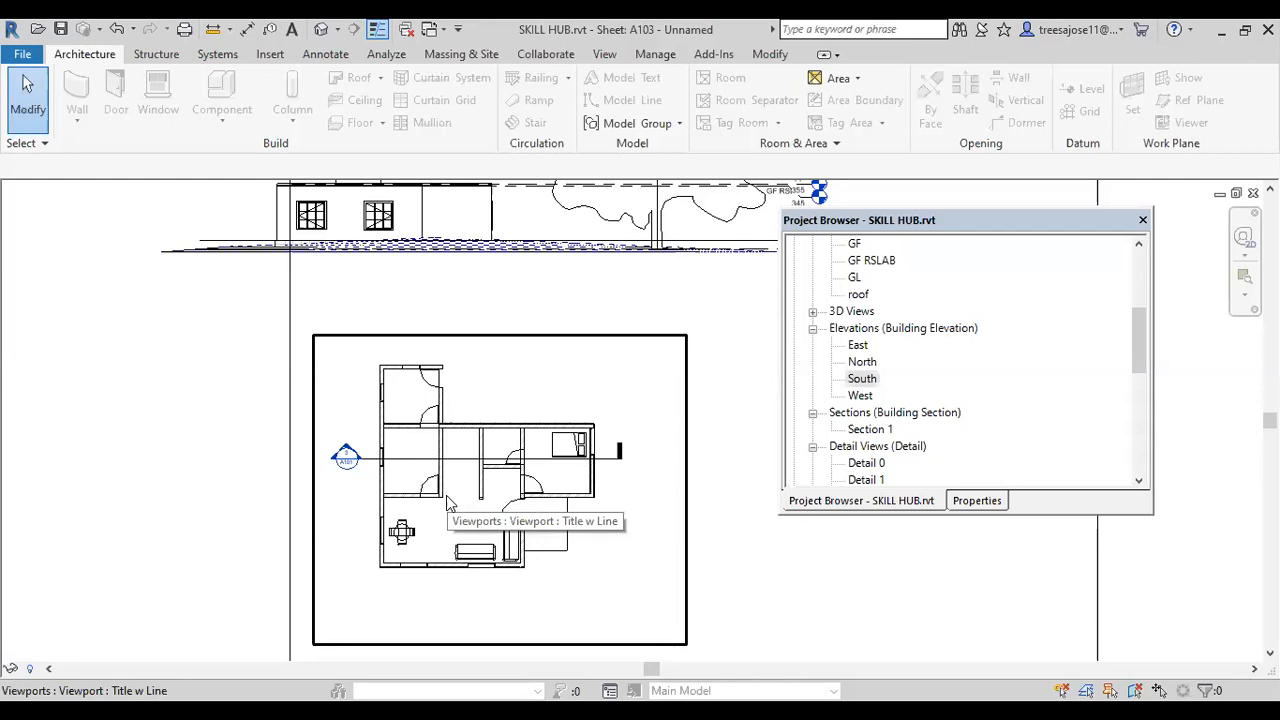
scroll(253, 406, down, 2)
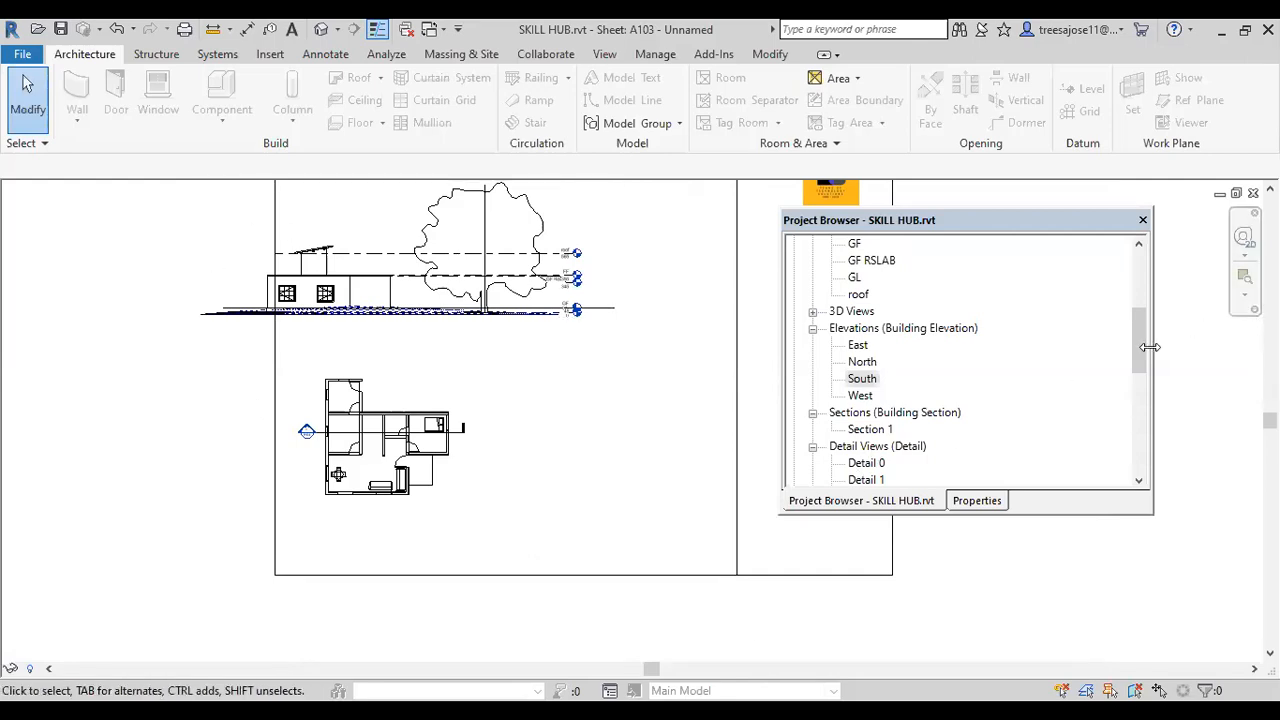
- Open the GF floor plan and start placing an architectural column with its type properties shown
drag(1141, 350, 1113, 206)
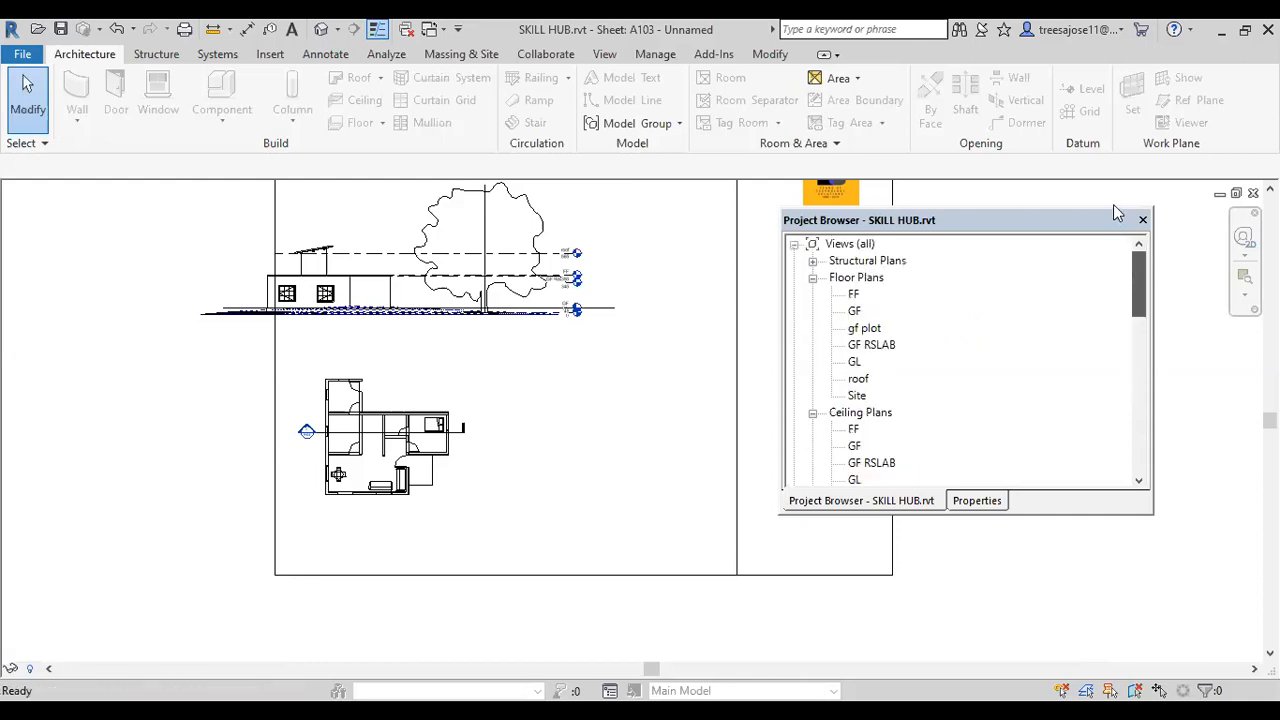
double_click(854, 311)
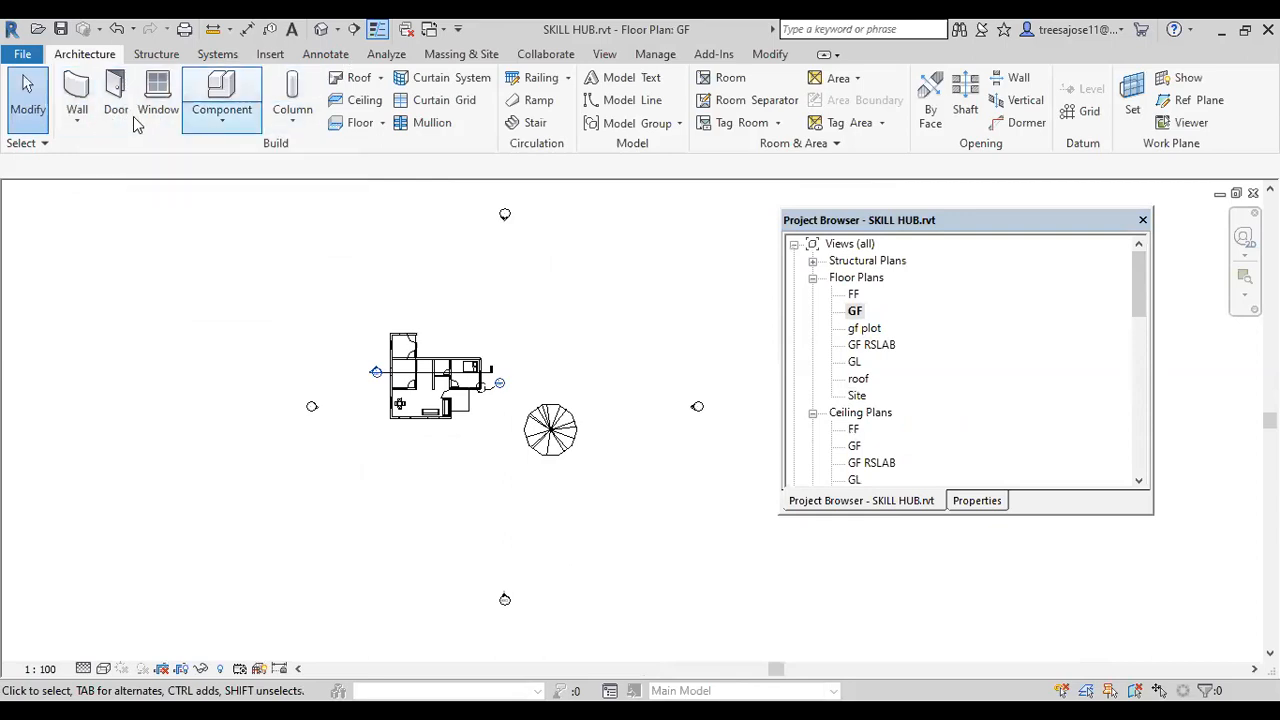
click(294, 124)
click(340, 192)
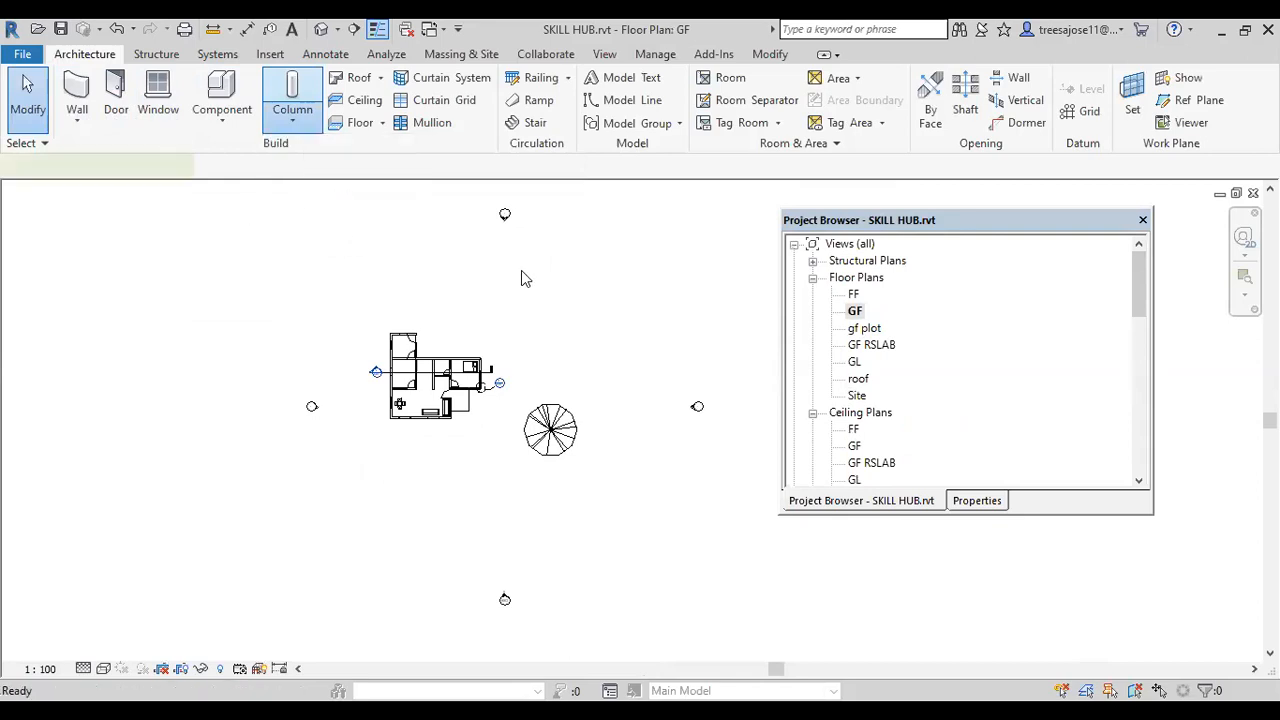
click(977, 502)
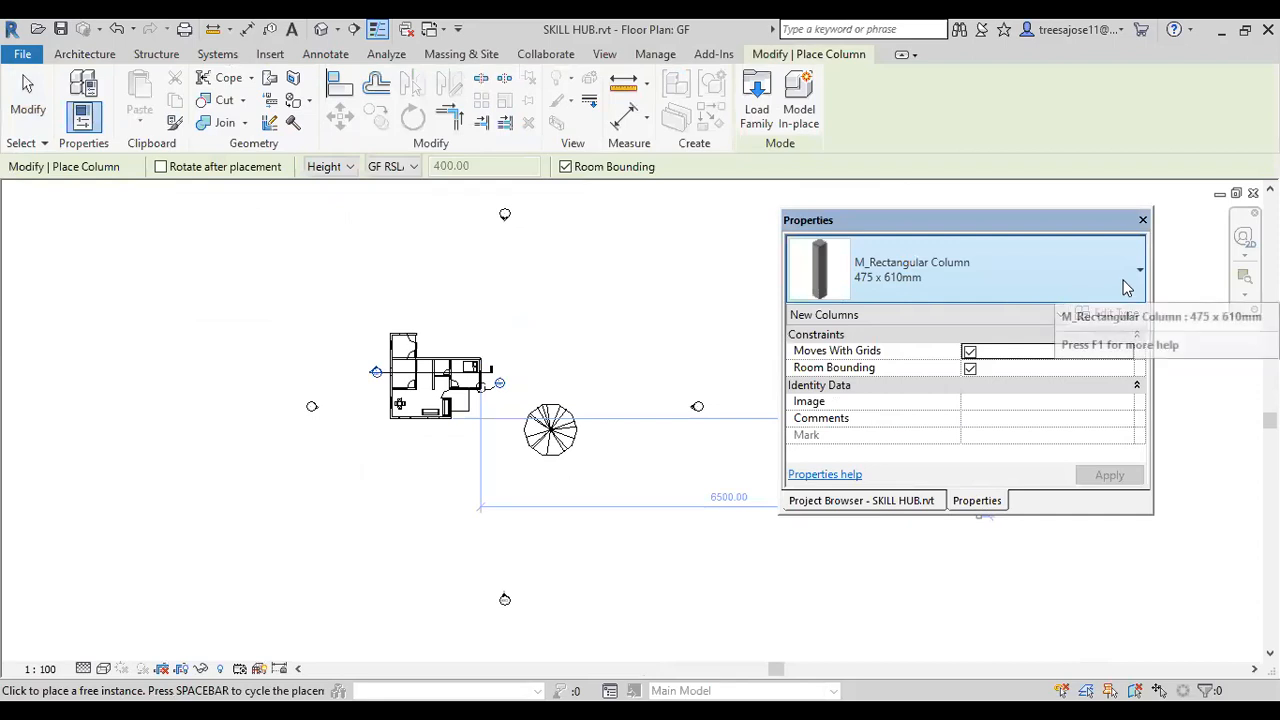
- Examine the chamfered and metal clad column families in the library's Columns folder, and leave column placement without loading any
click(760, 112)
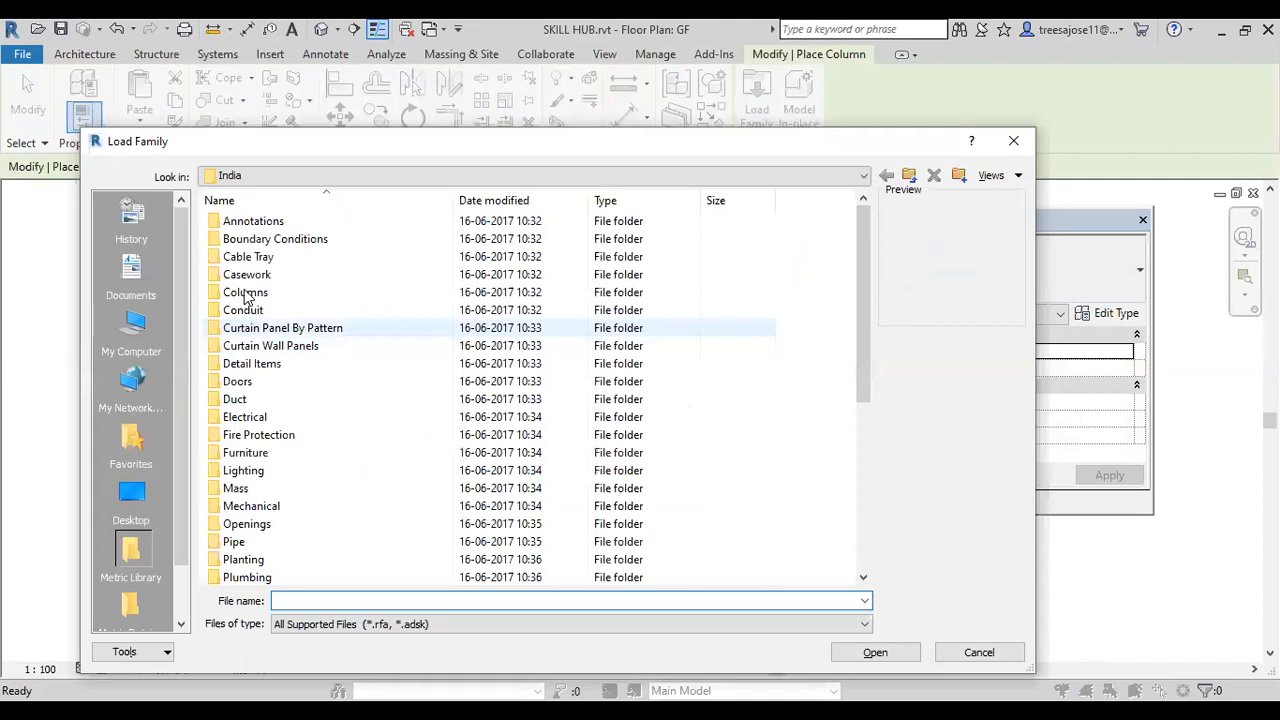
double_click(246, 295)
click(305, 258)
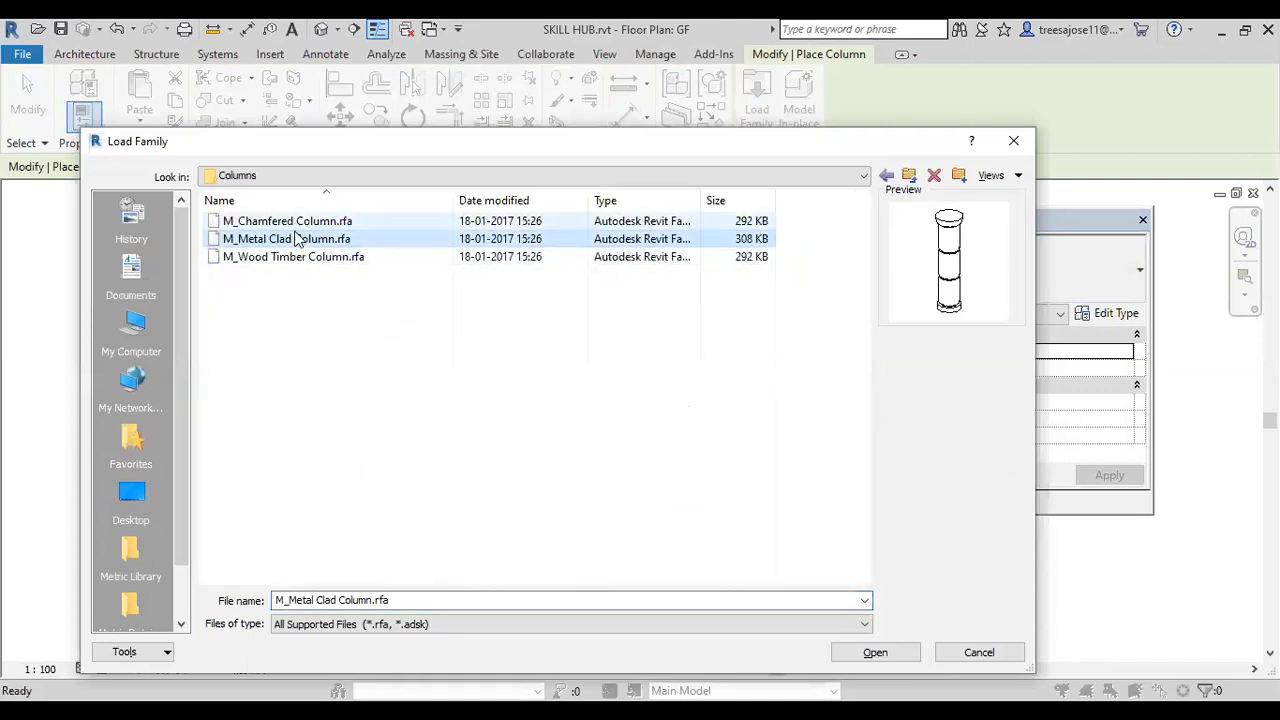
key(Up)
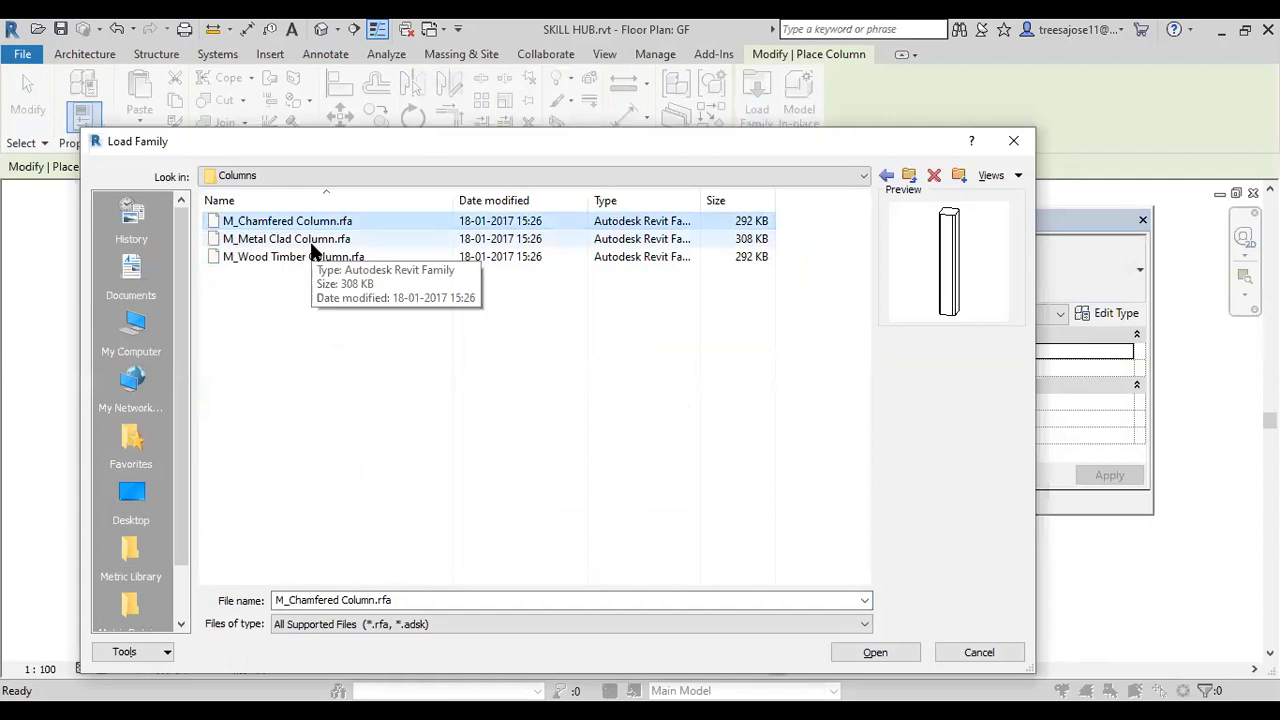
click(313, 244)
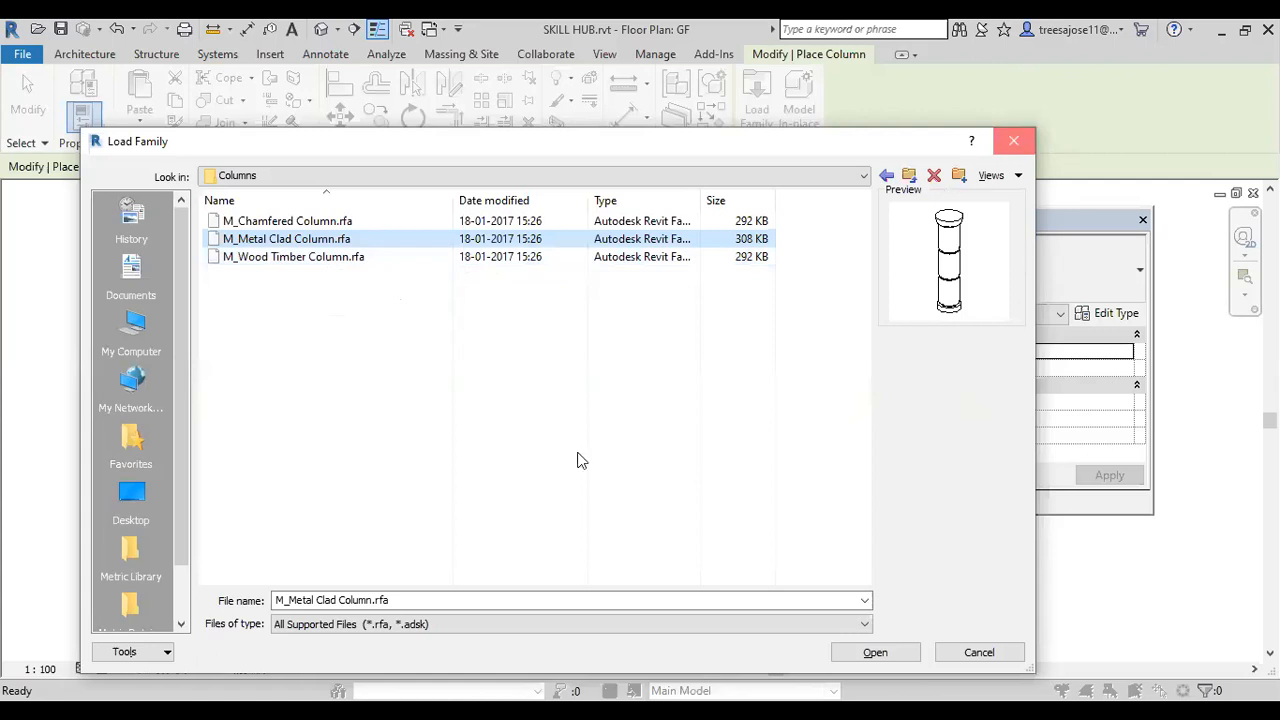
key(Escape)
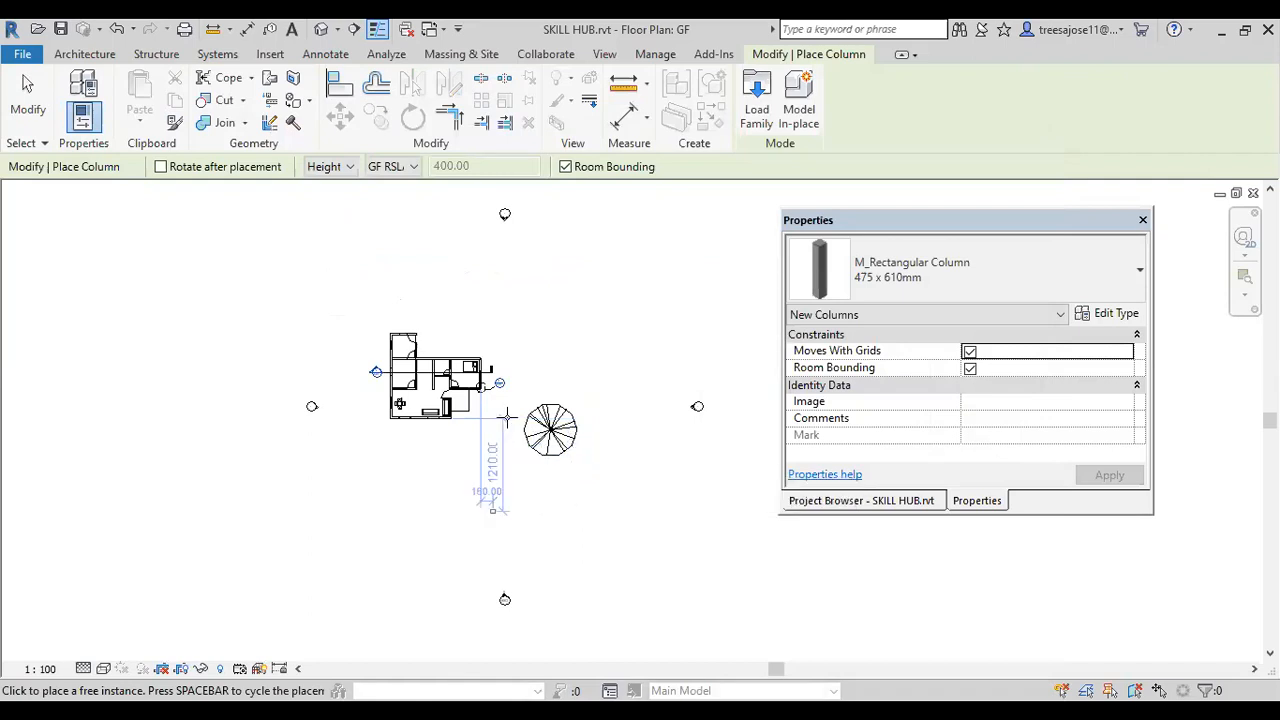
scroll(400, 405, up, 4)
right_click(236, 370)
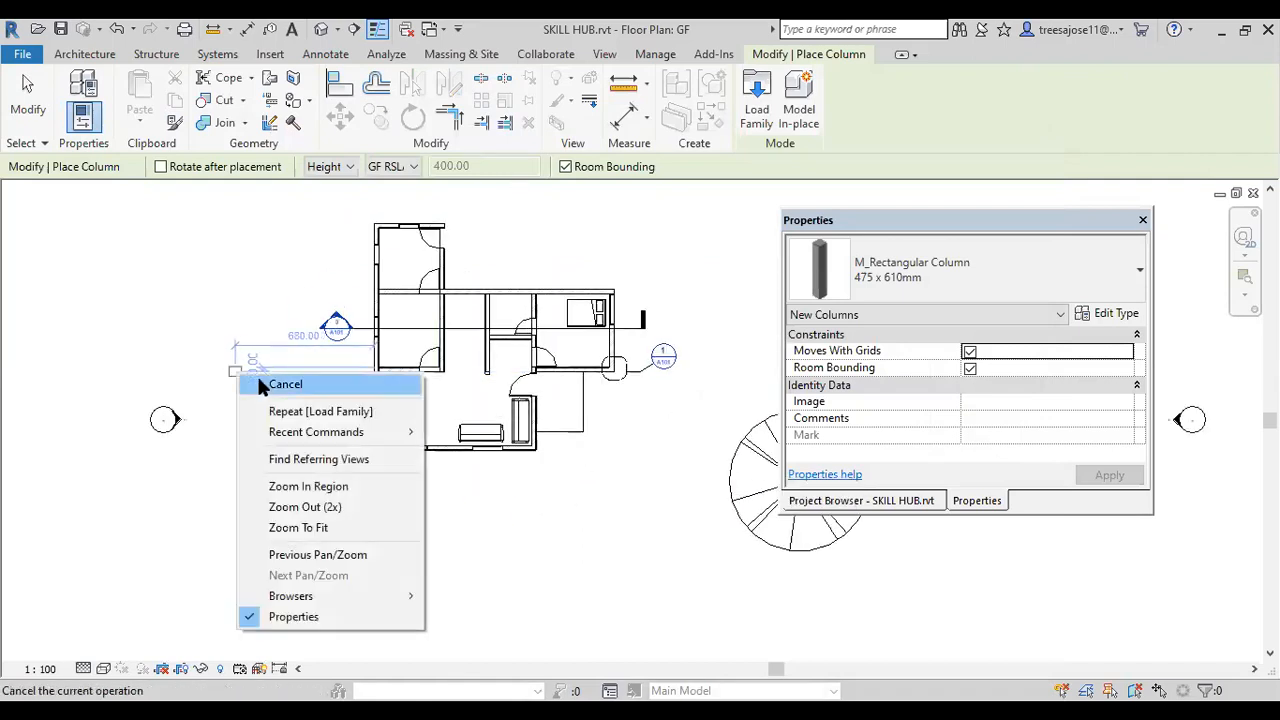
click(274, 381)
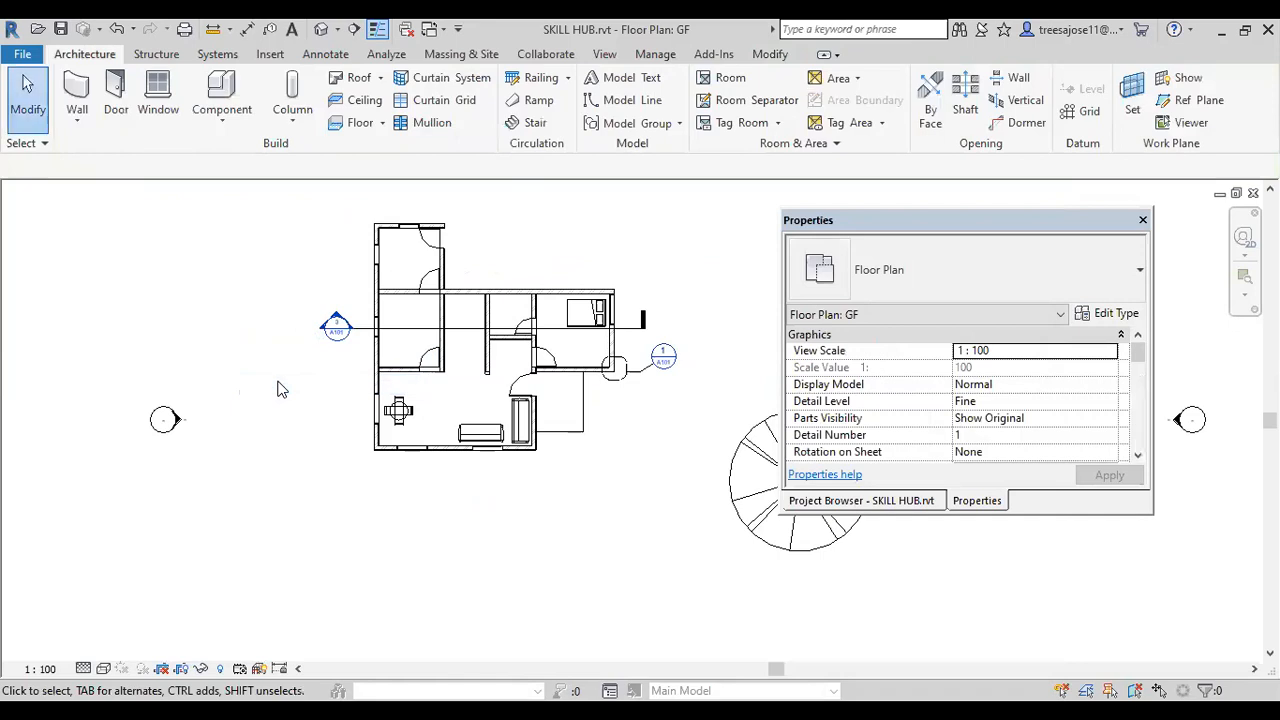
- Start placing a door and duplicate the toilet door type of M_Single-Flush as "f" with a width of 90
scroll(457, 477, up, 4)
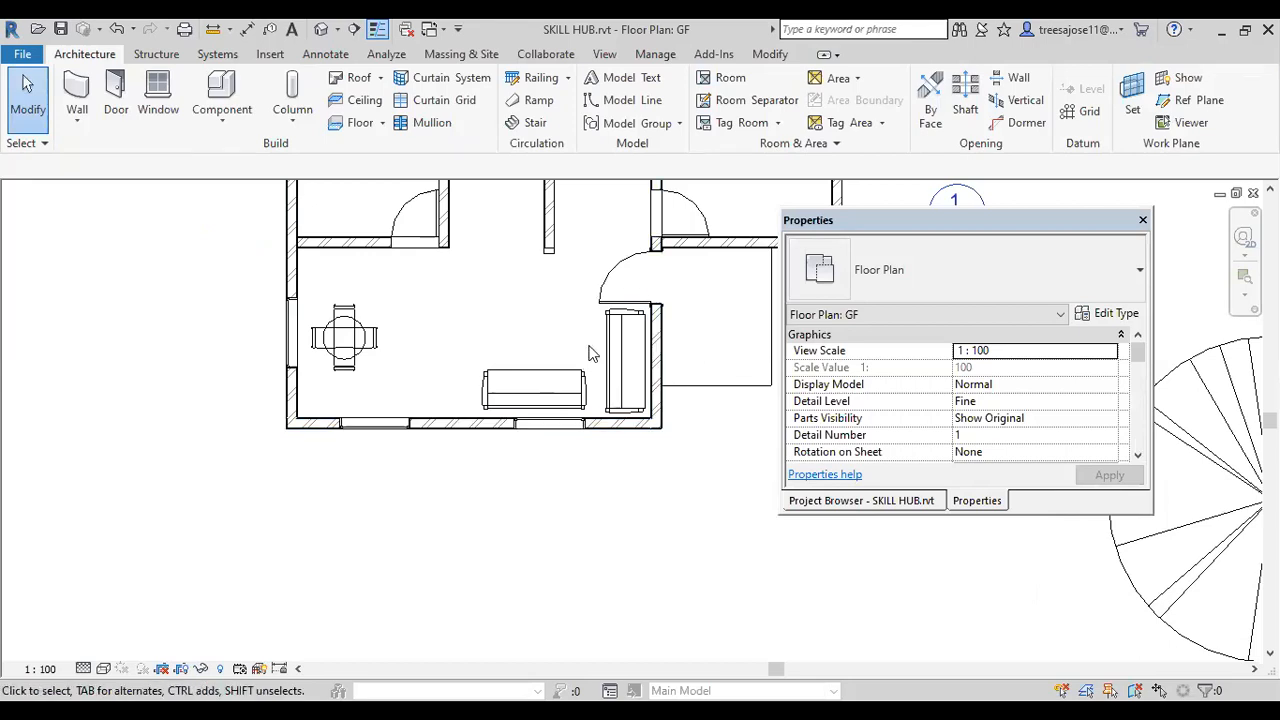
click(112, 100)
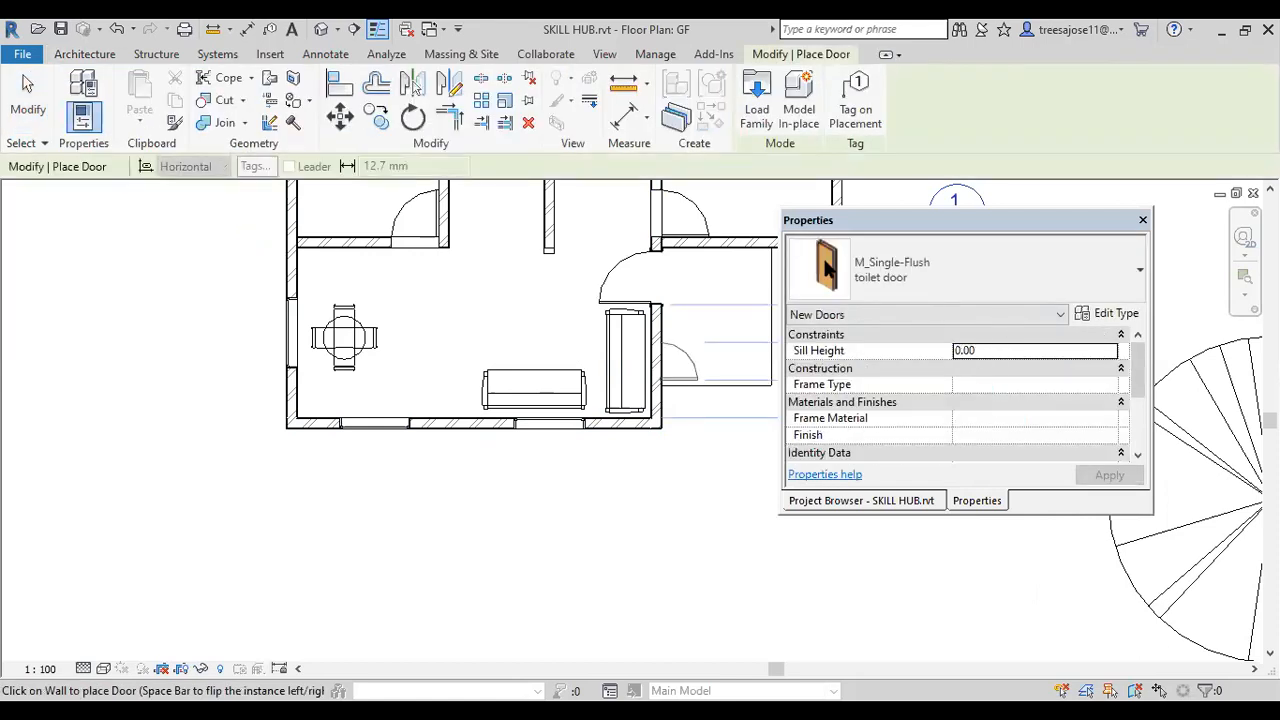
click(1108, 313)
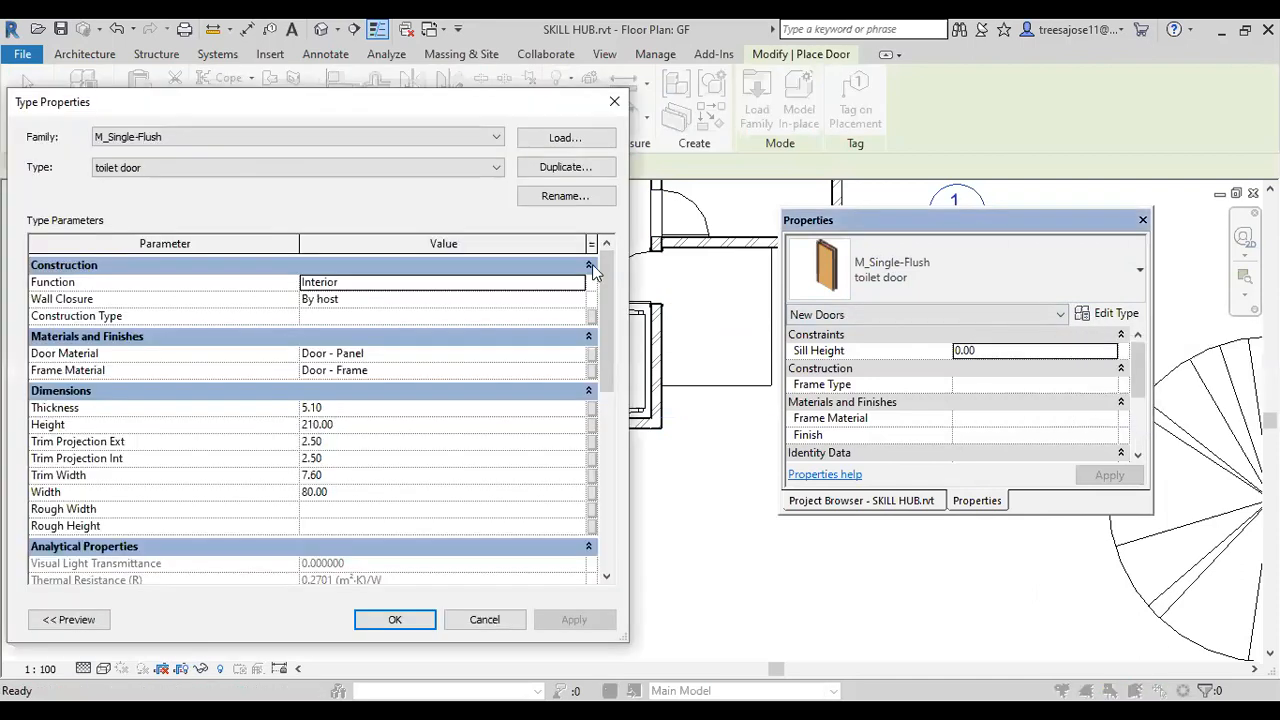
click(579, 168)
text(f)
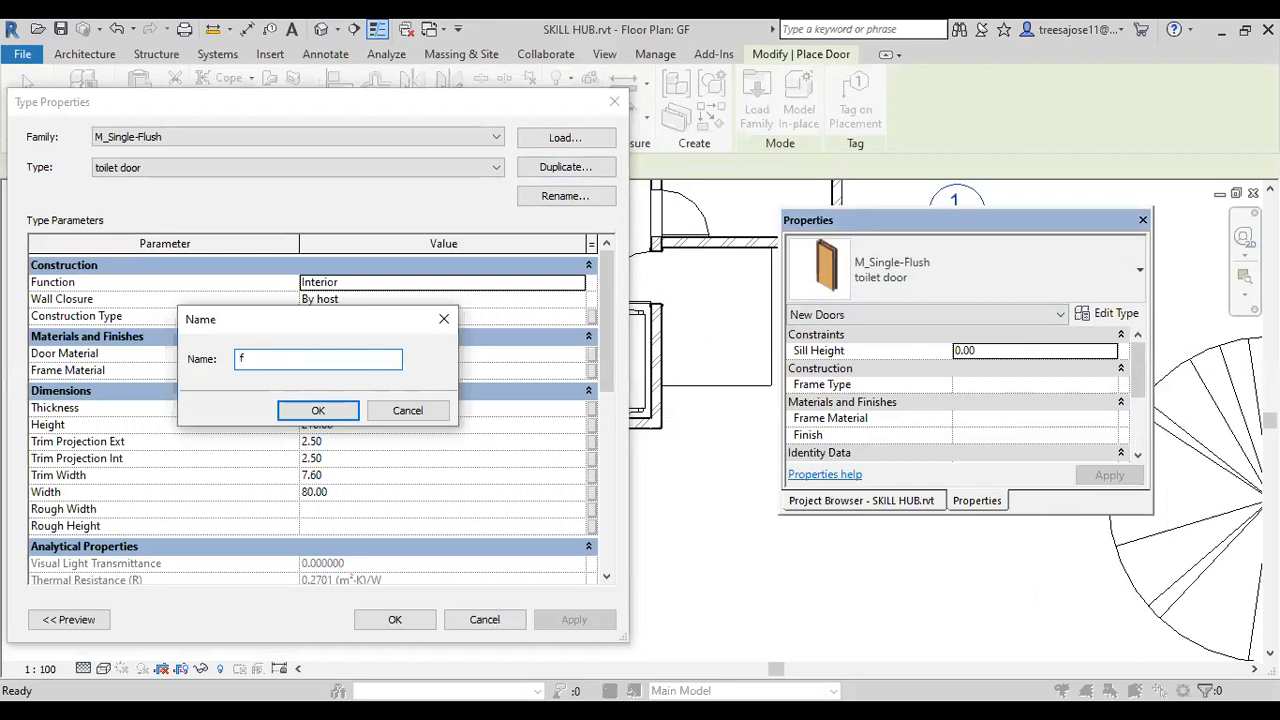
click(317, 413)
click(348, 427)
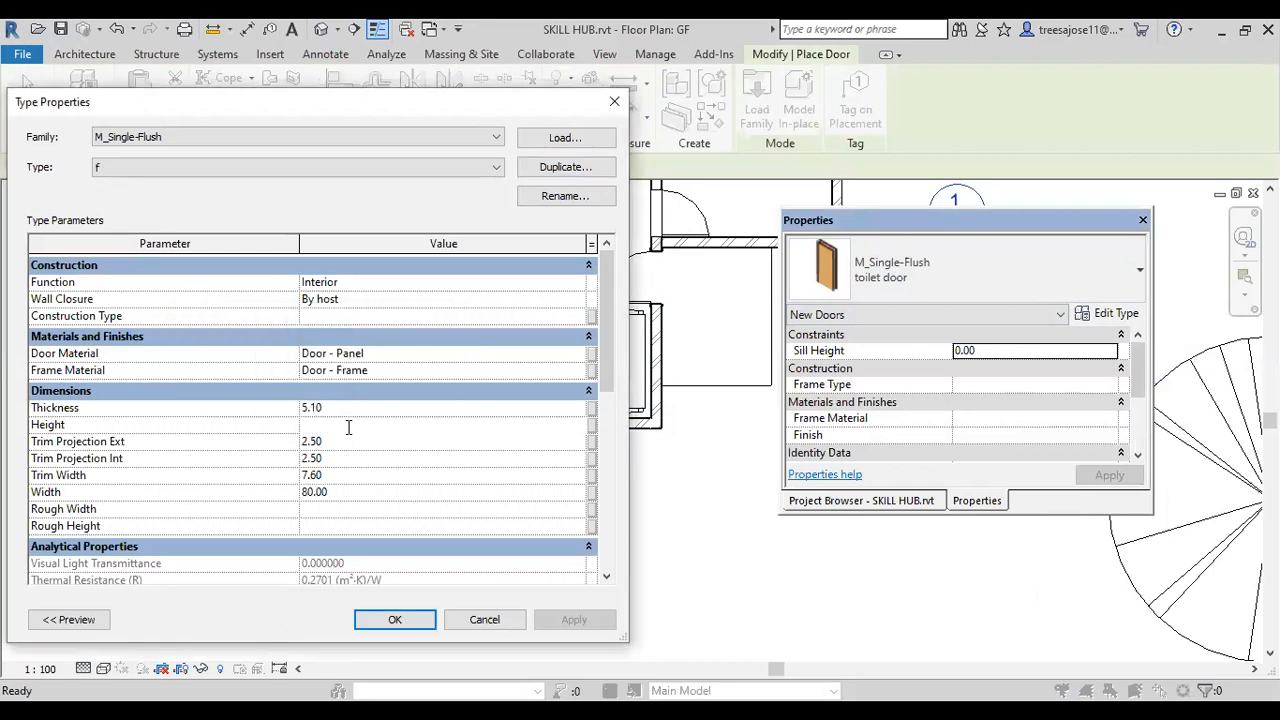
click(338, 490)
text(90)
click(393, 620)
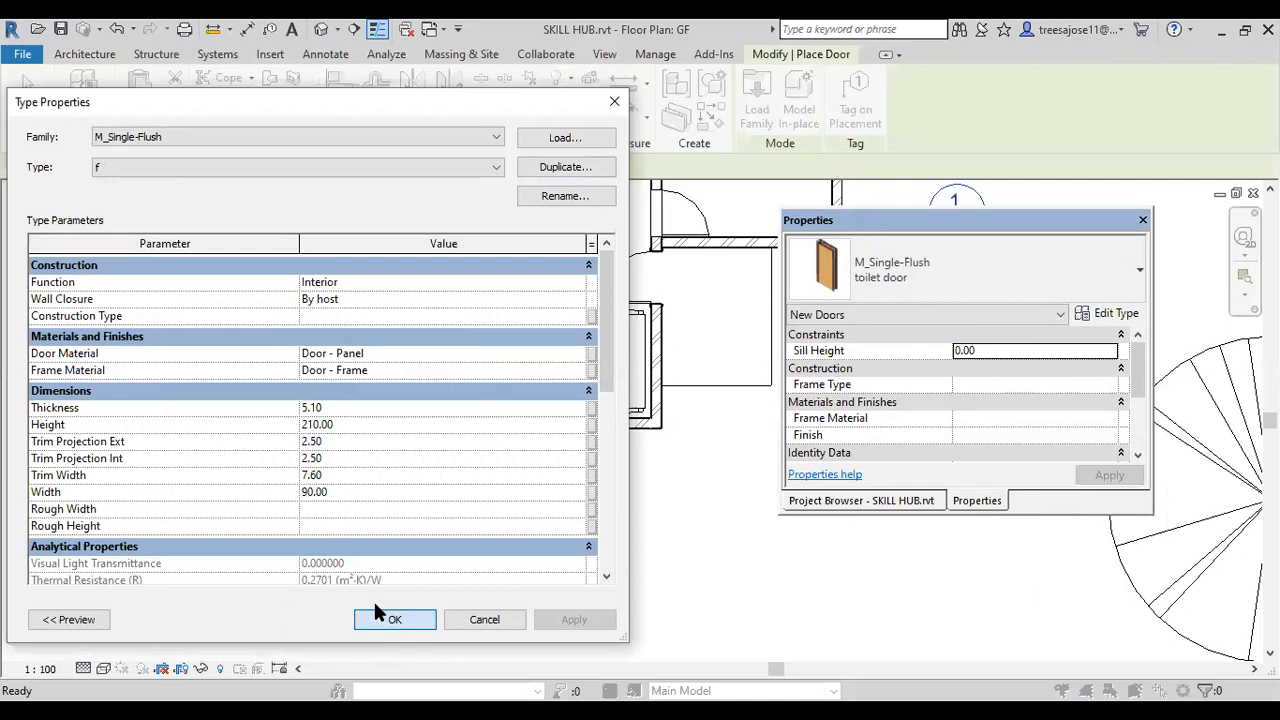
click(378, 612)
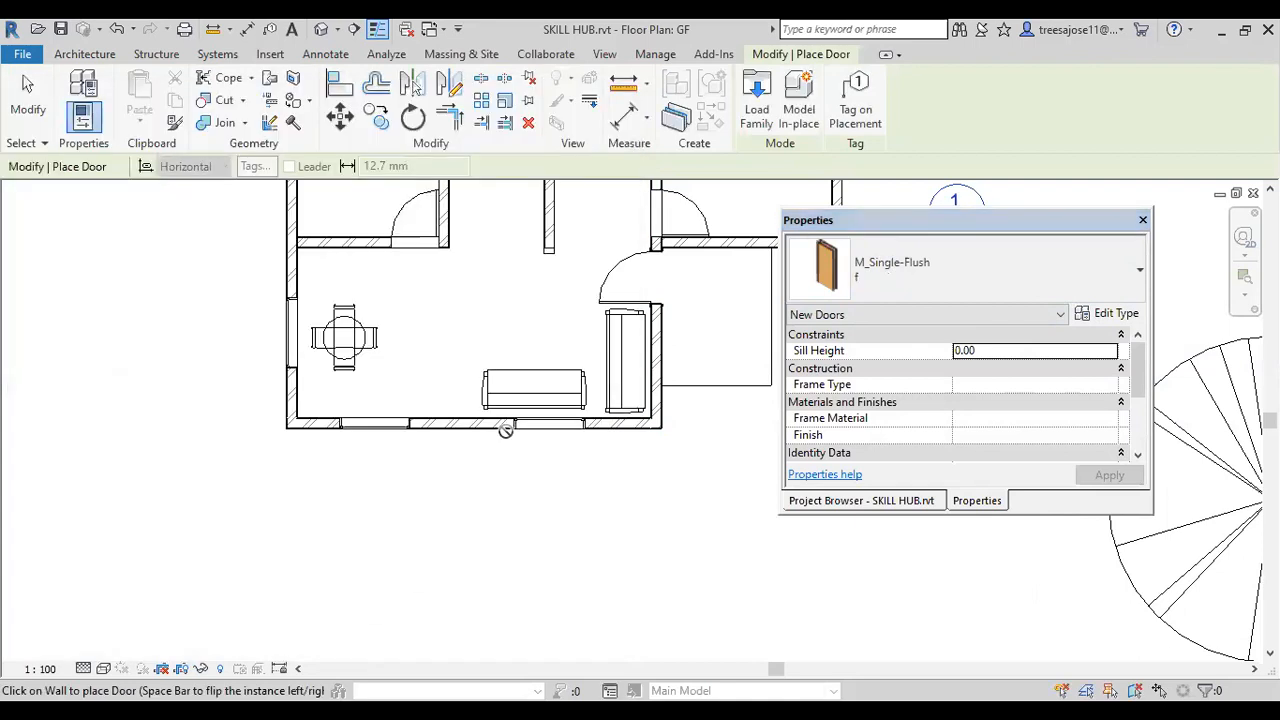
- Place the "f" door in the living room's south wall between the two windows, swinging outward
scroll(407, 437, up, 2)
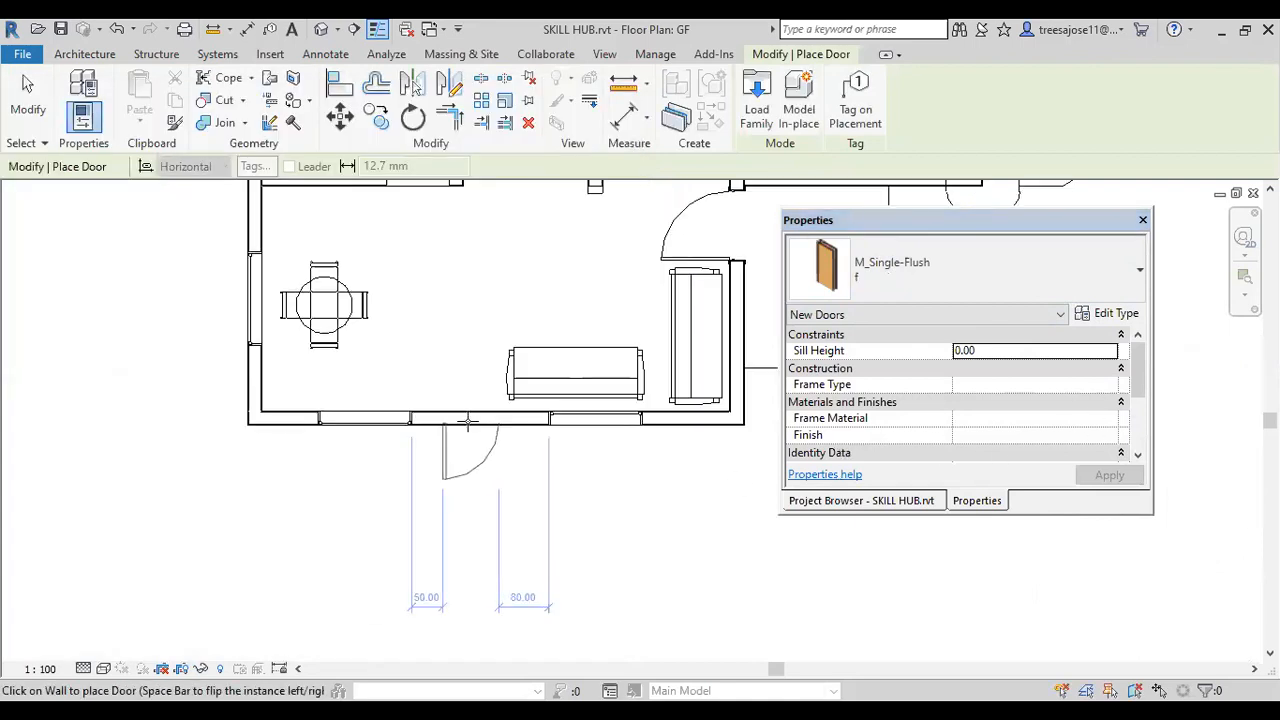
click(456, 523)
right_click(505, 259)
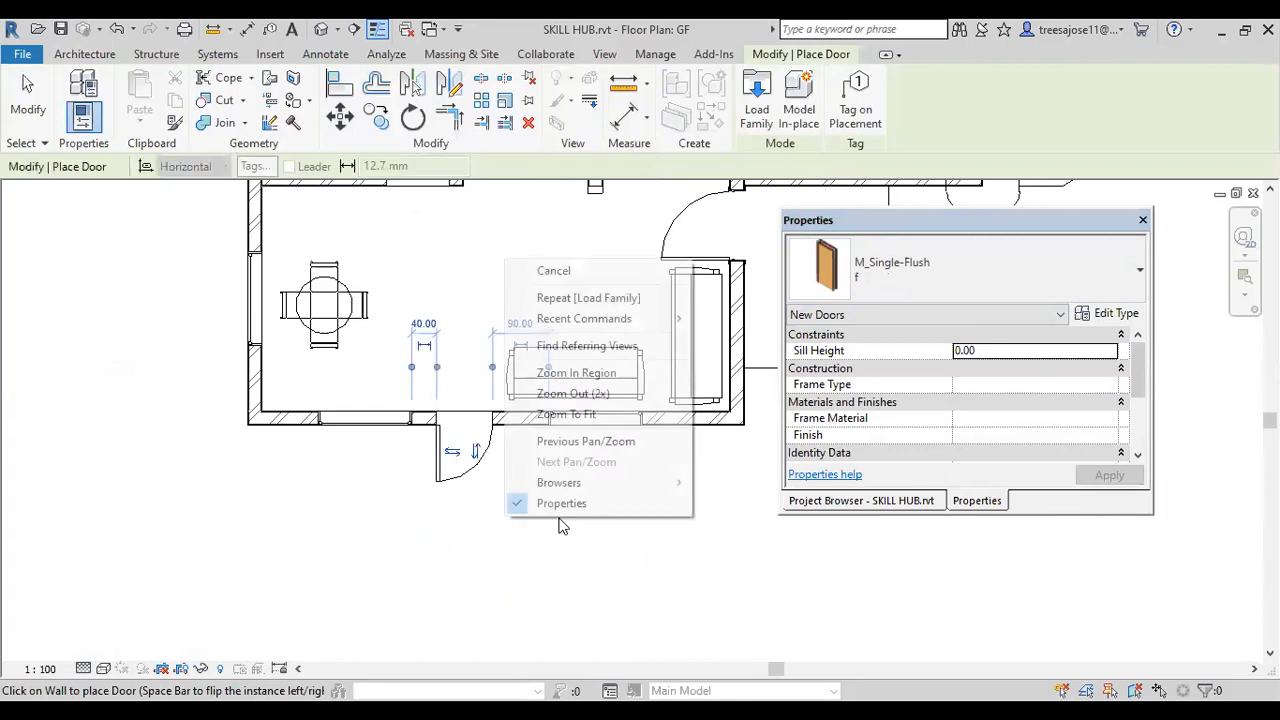
click(560, 271)
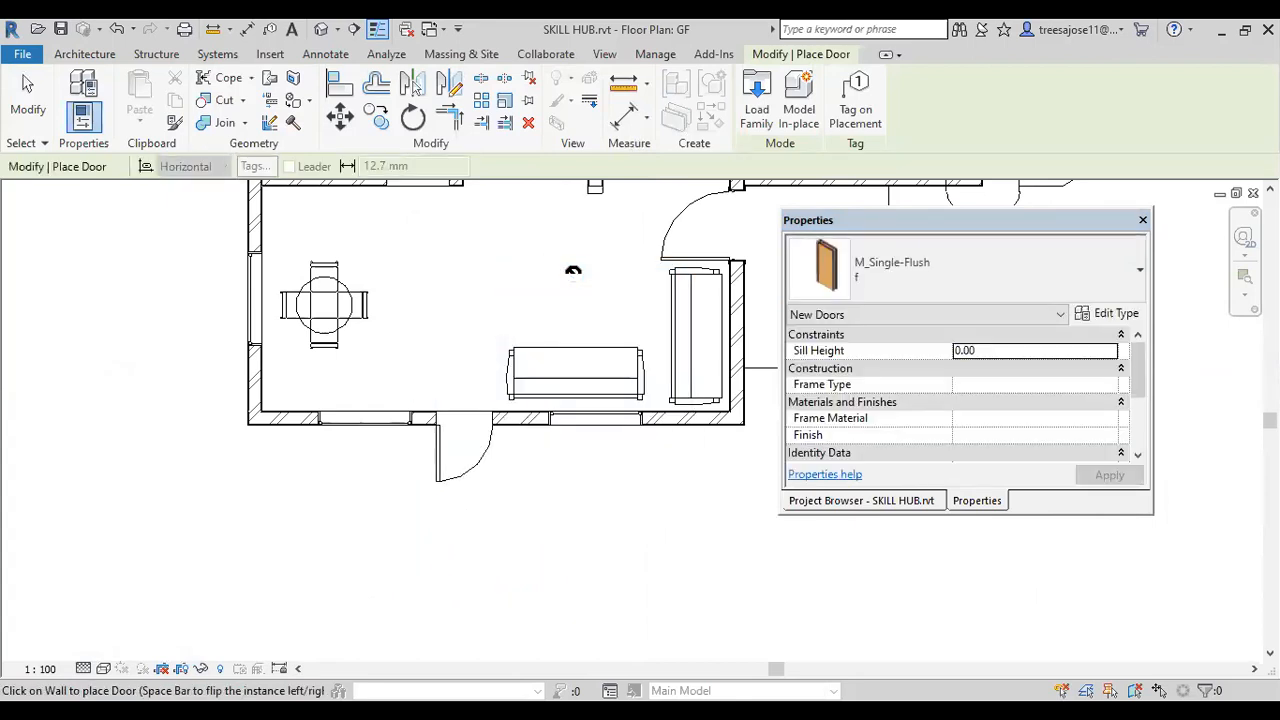
- Open the South elevation and add a level offset 210 above the GF level, with a plan view
click(861, 501)
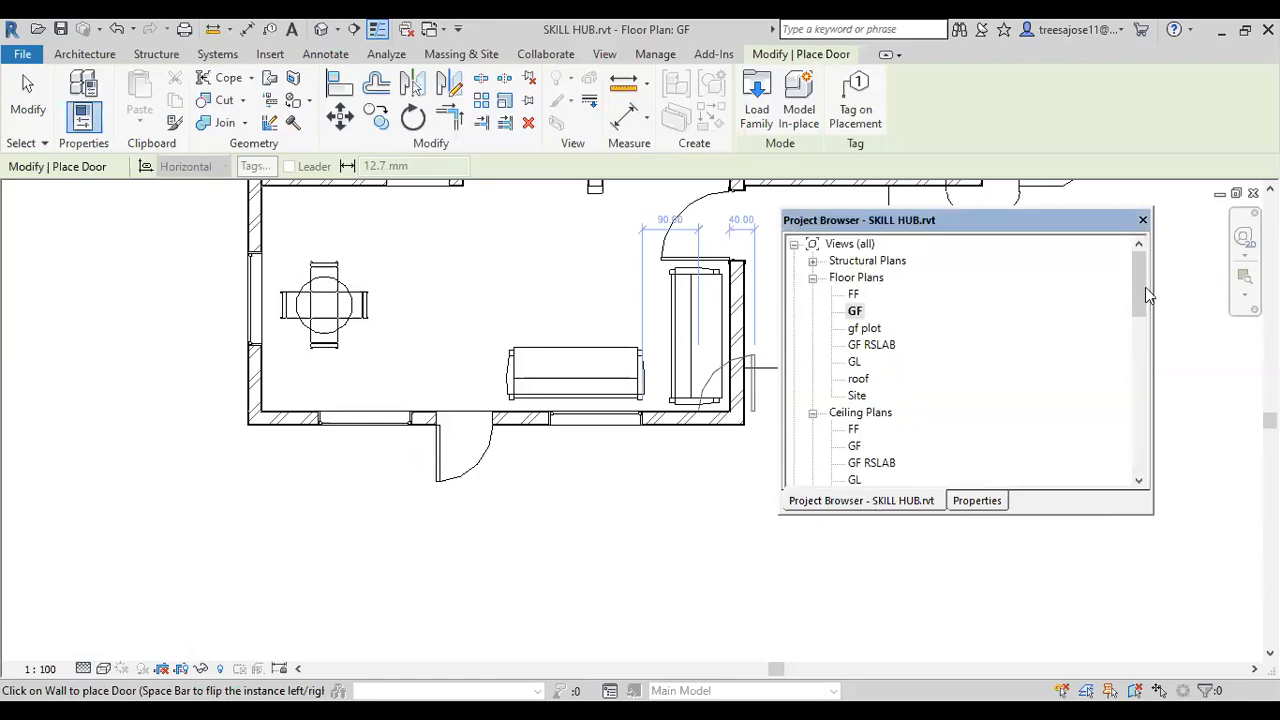
drag(1136, 289, 1134, 343)
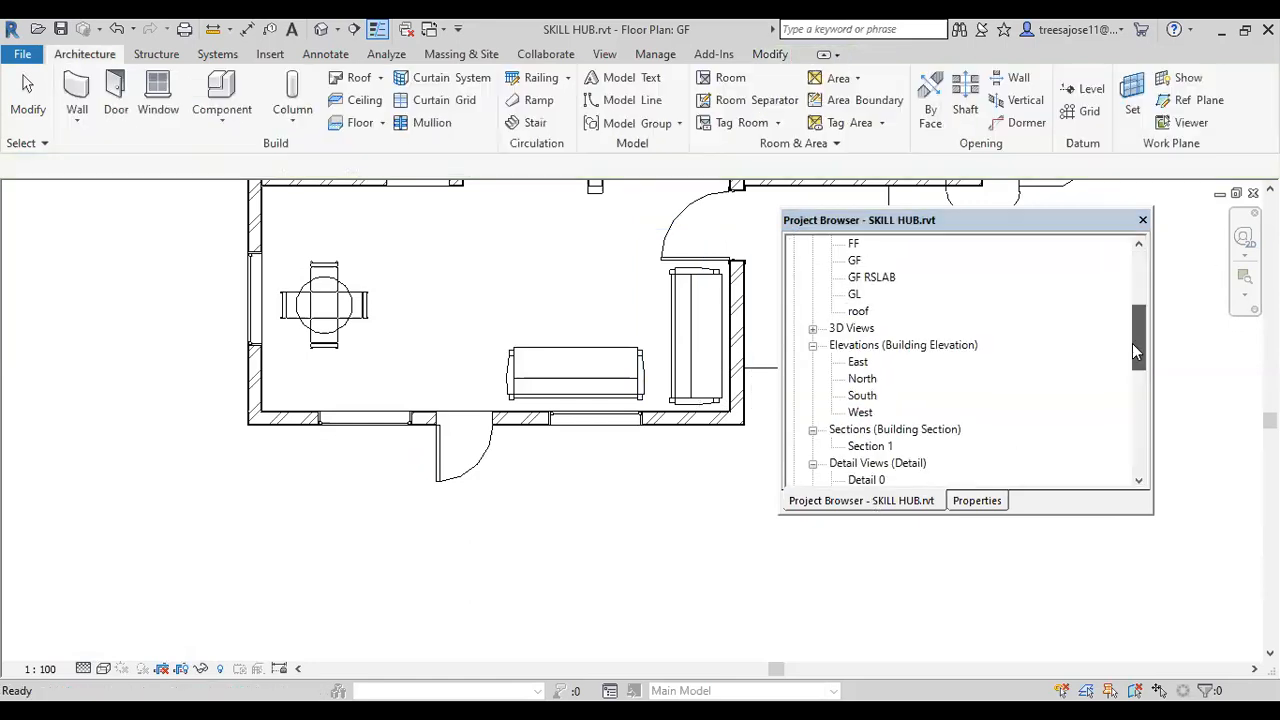
double_click(862, 399)
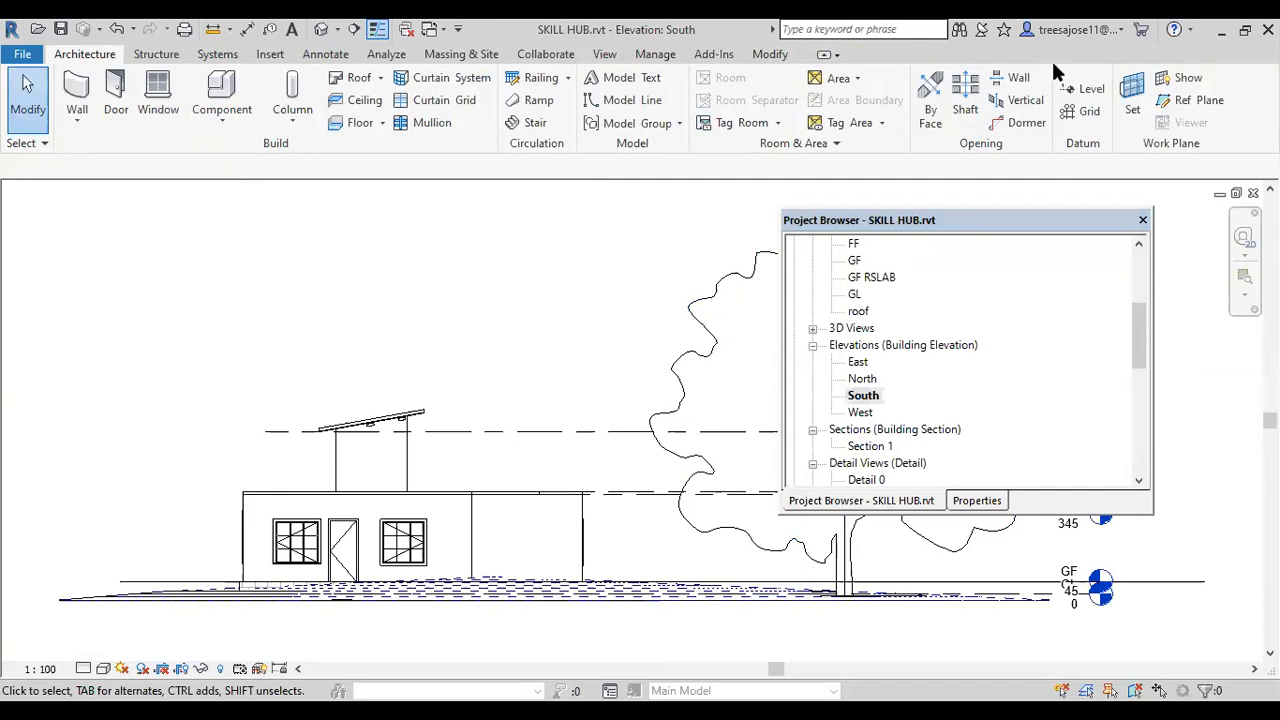
click(1082, 89)
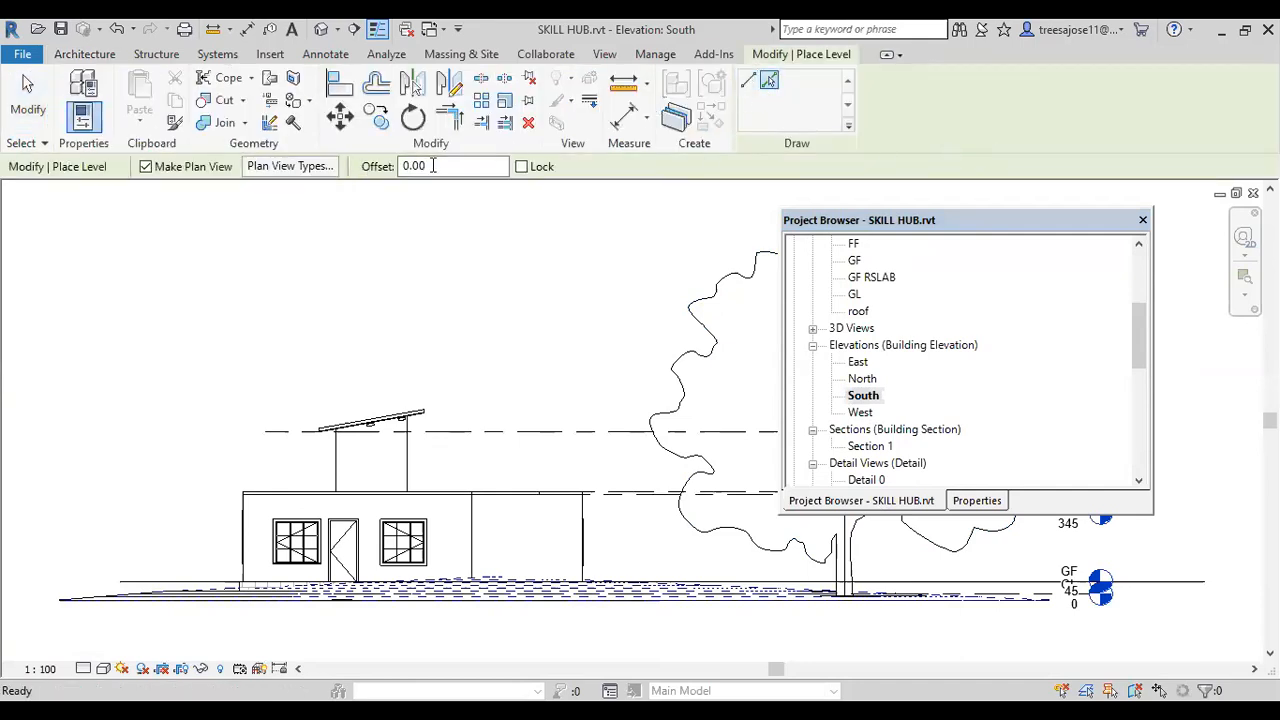
click(433, 166)
text(210)
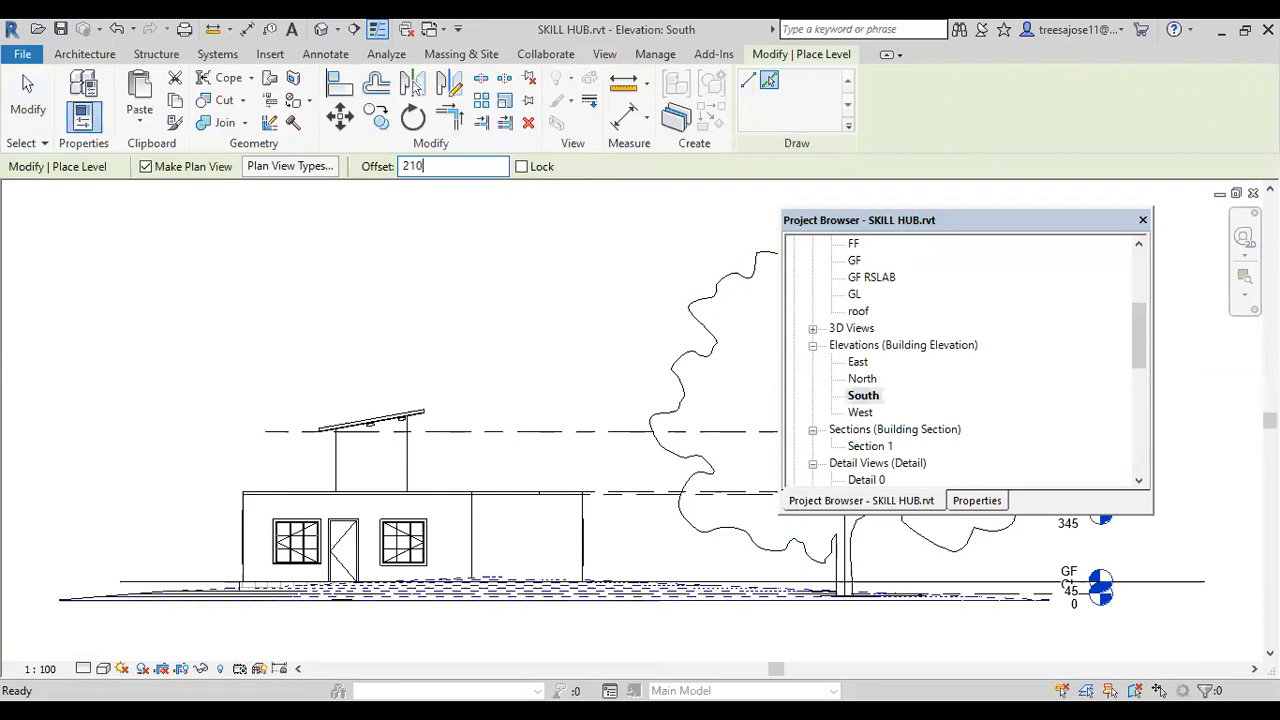
key(Return)
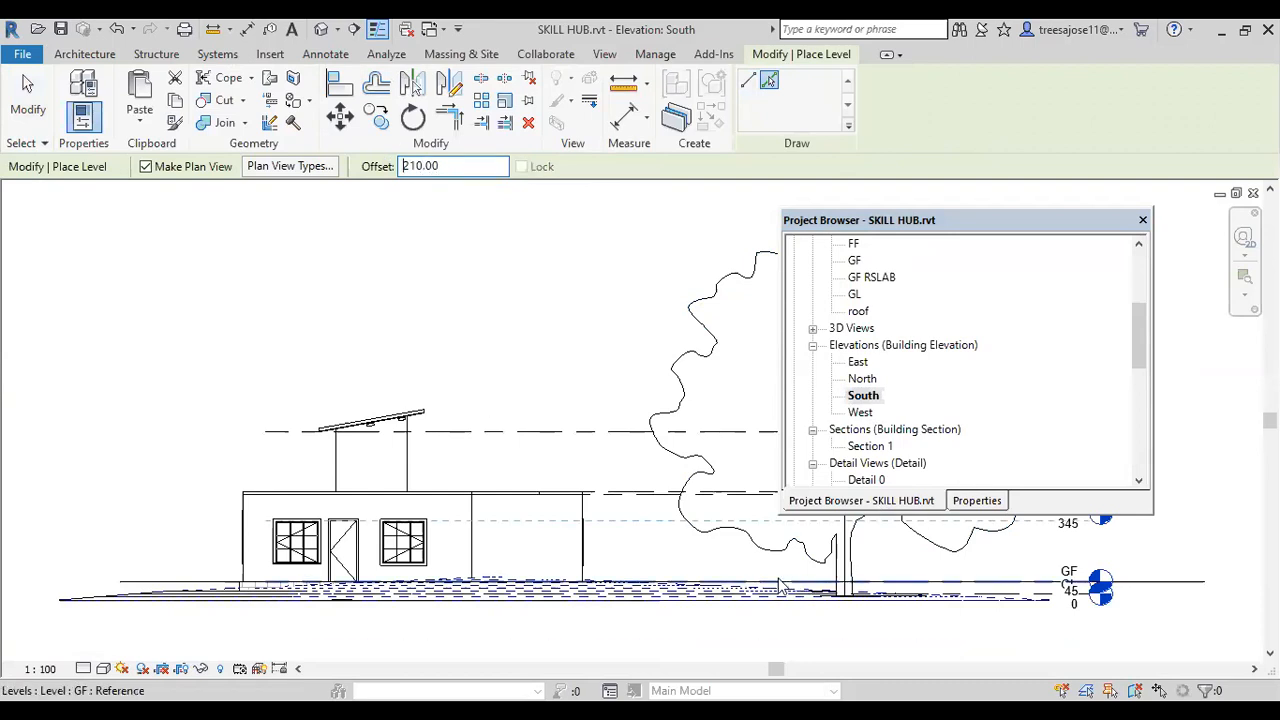
click(775, 582)
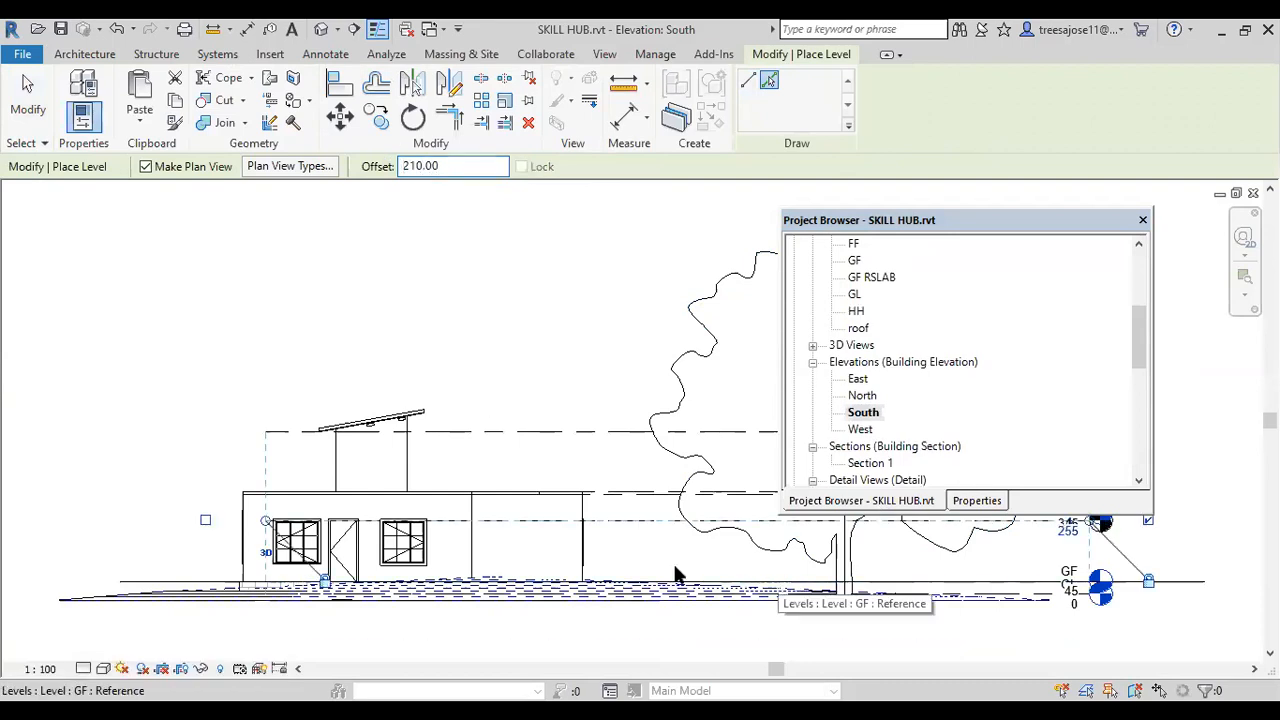
right_click(114, 430)
click(160, 438)
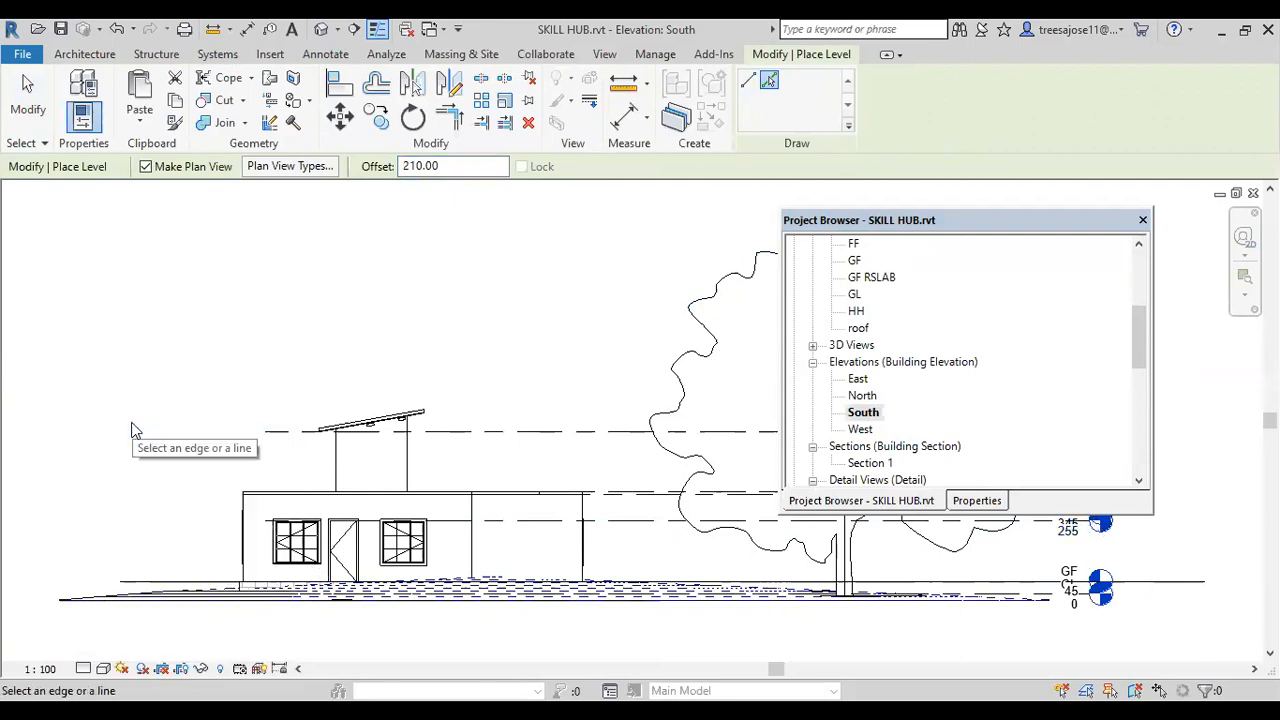
- Examine how the door and window heads on the south facade align with the level line above GF
scroll(343, 553, up, 1)
scroll(343, 553, up, 4)
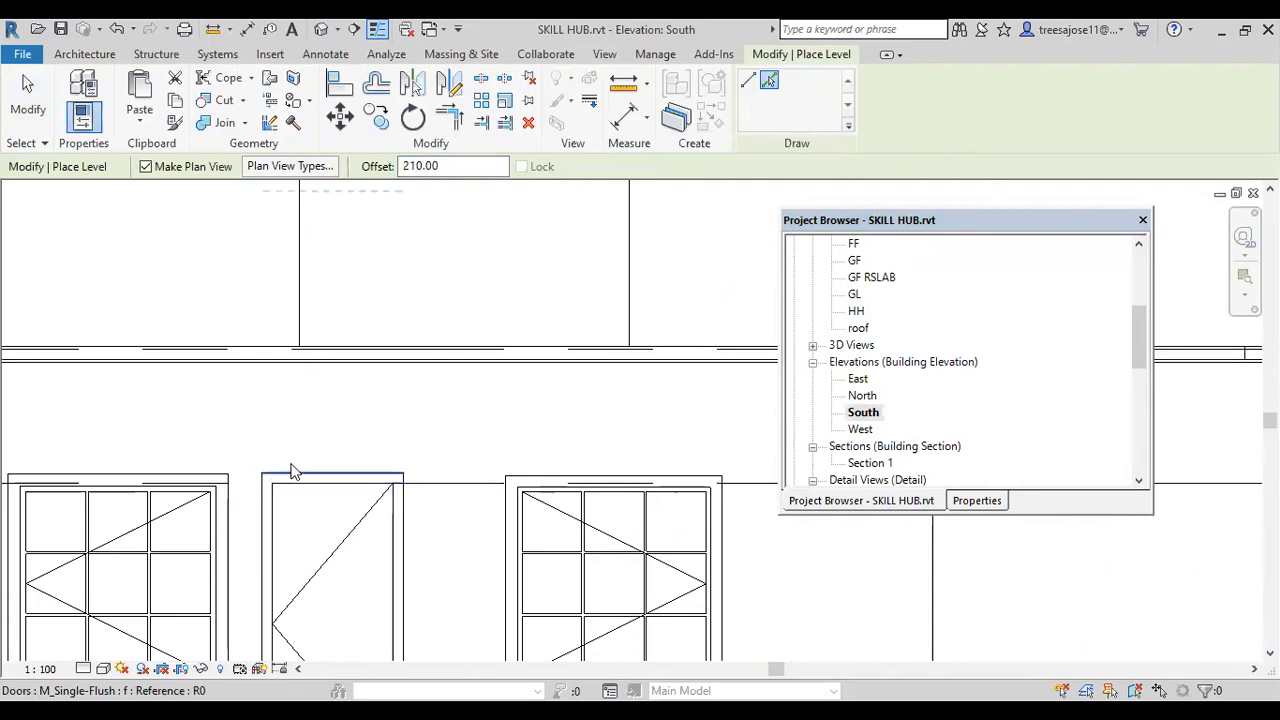
scroll(375, 480, down, 1)
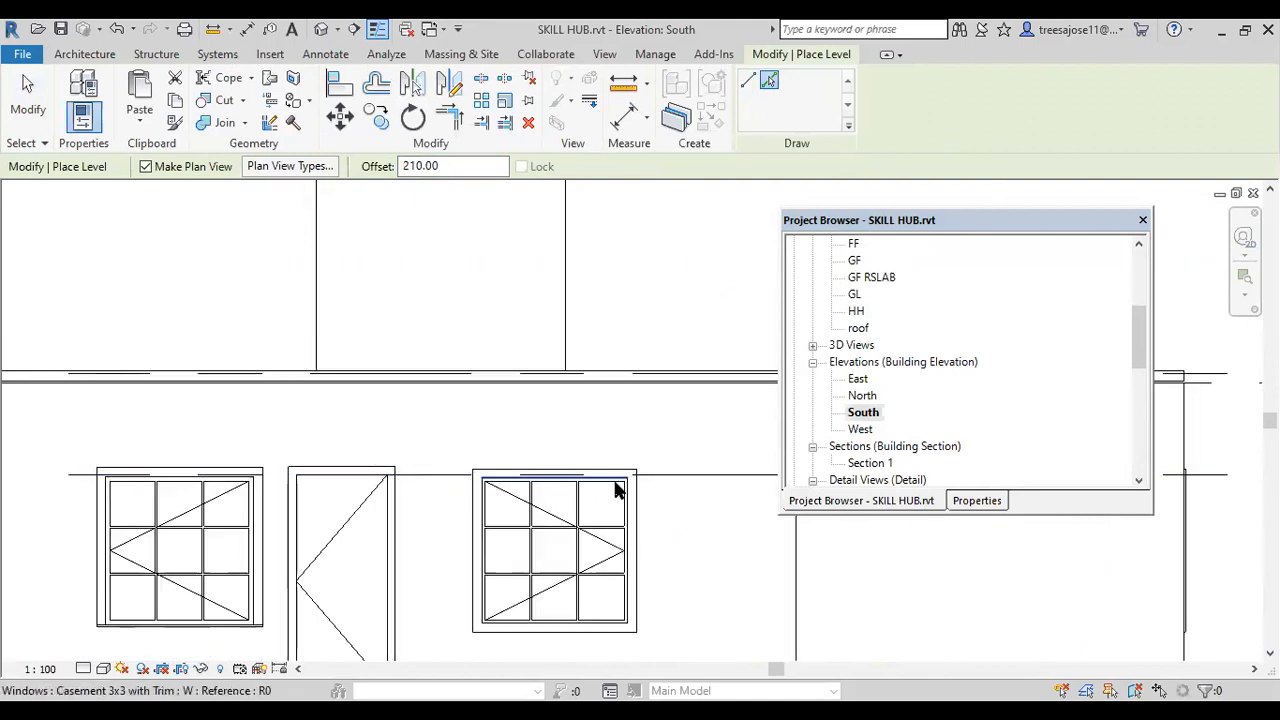
scroll(345, 498, up, 1)
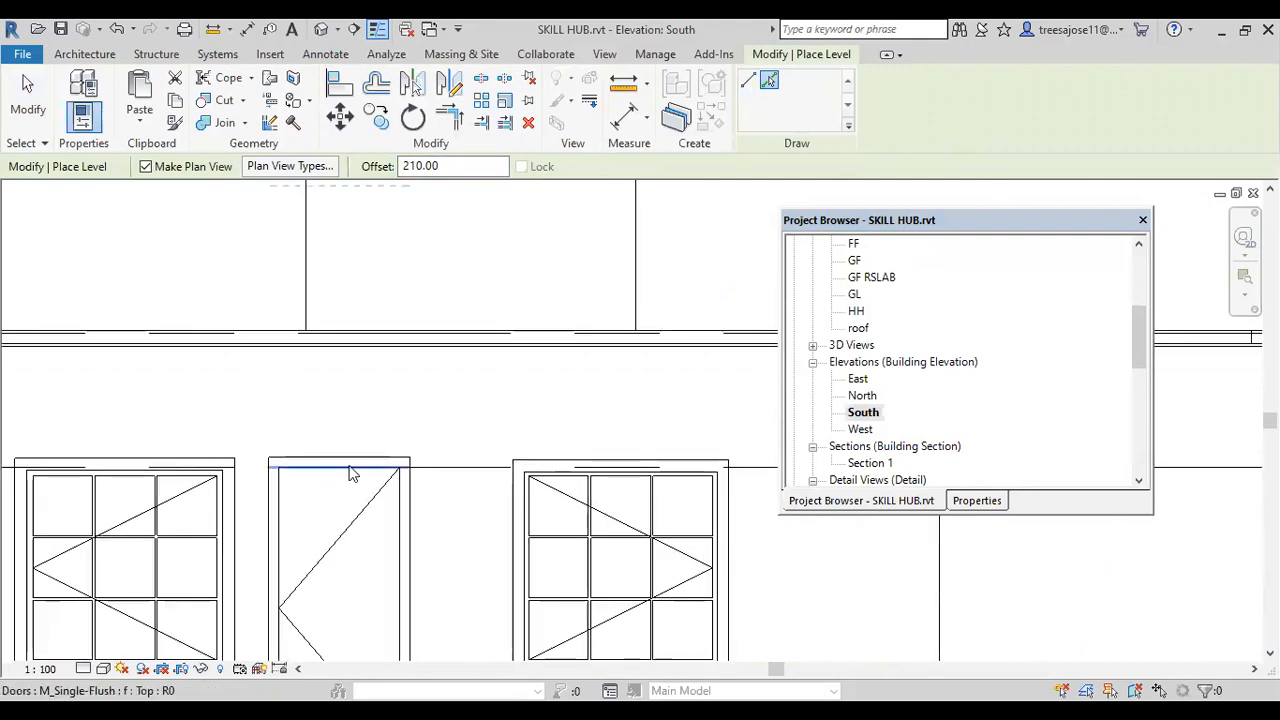
scroll(400, 460, down, 1)
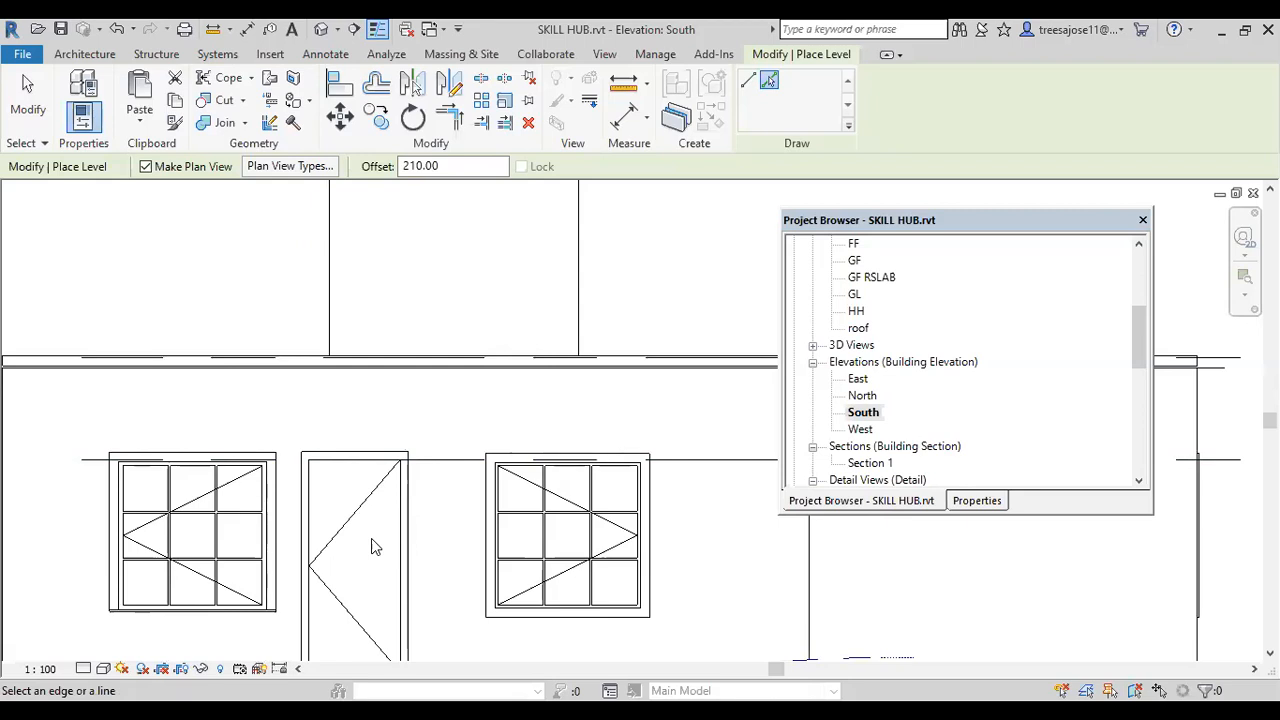
scroll(530, 340, down, 2)
scroll(575, 420, down, 1)
- Open the default 3D view and examine the door's head and trim beside the windows on the south wall
click(321, 29)
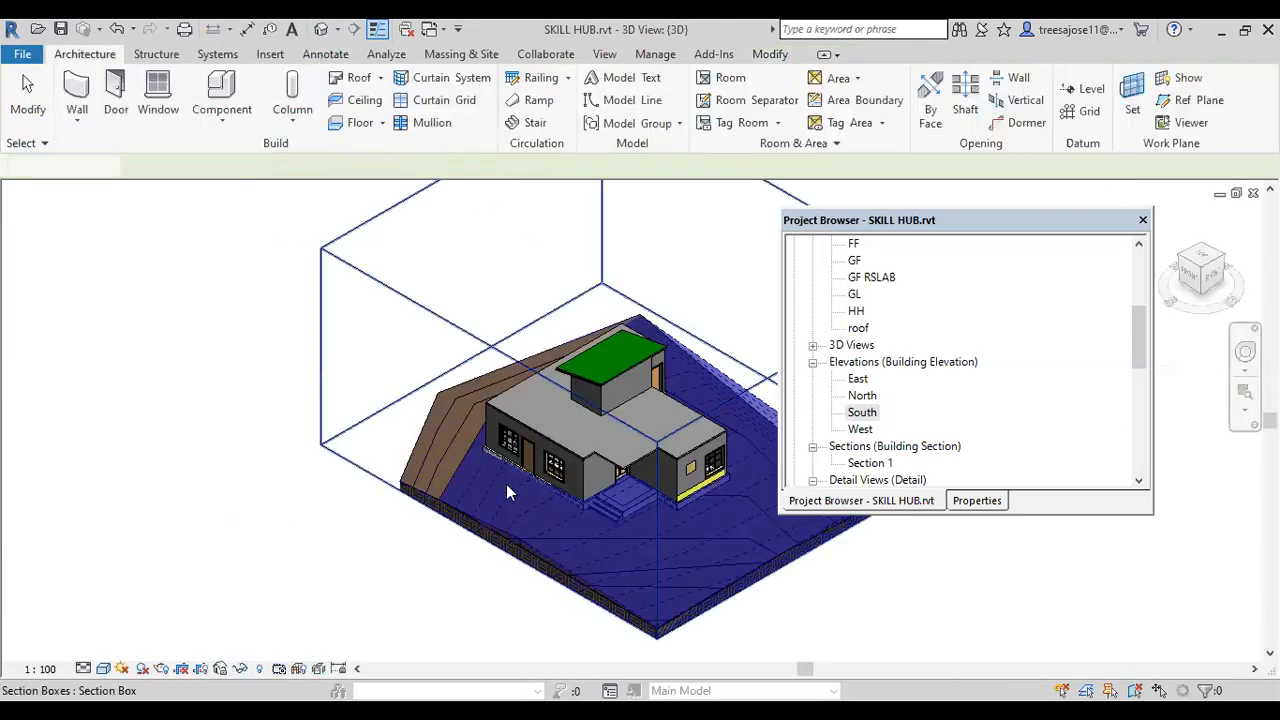
scroll(527, 345, up, 5)
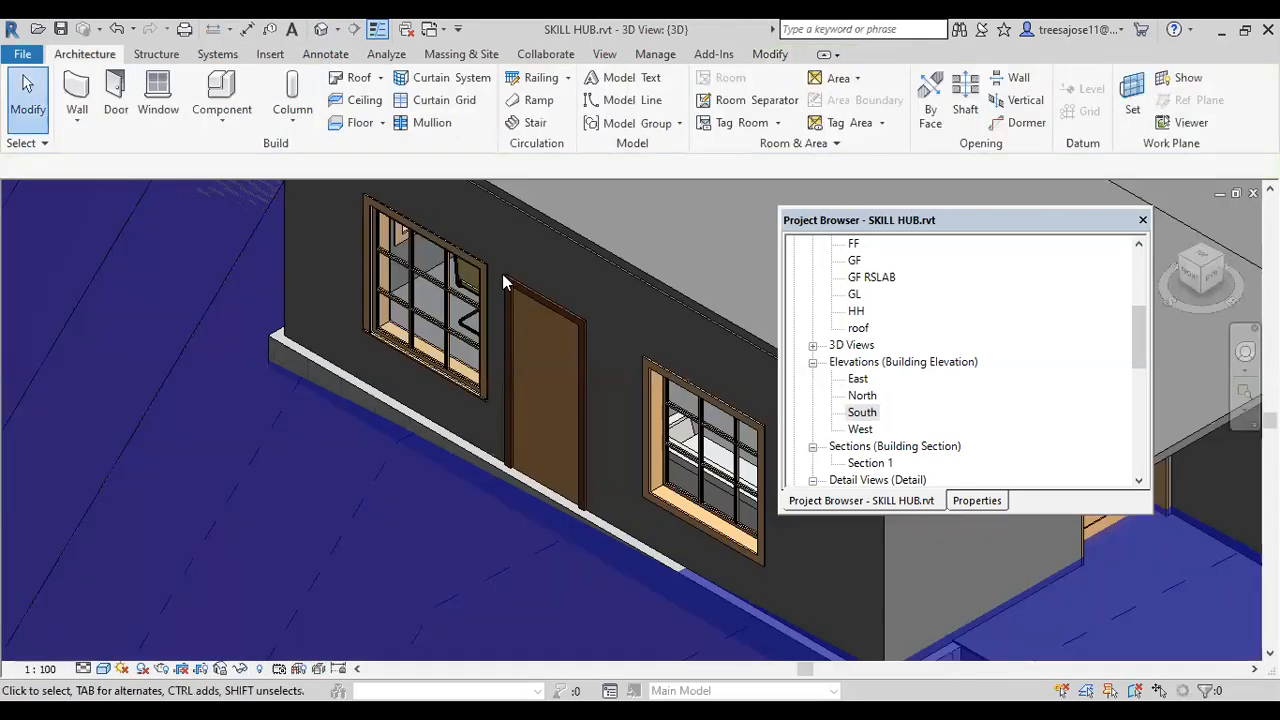
scroll(518, 263, up, 1)
scroll(525, 261, up, 1)
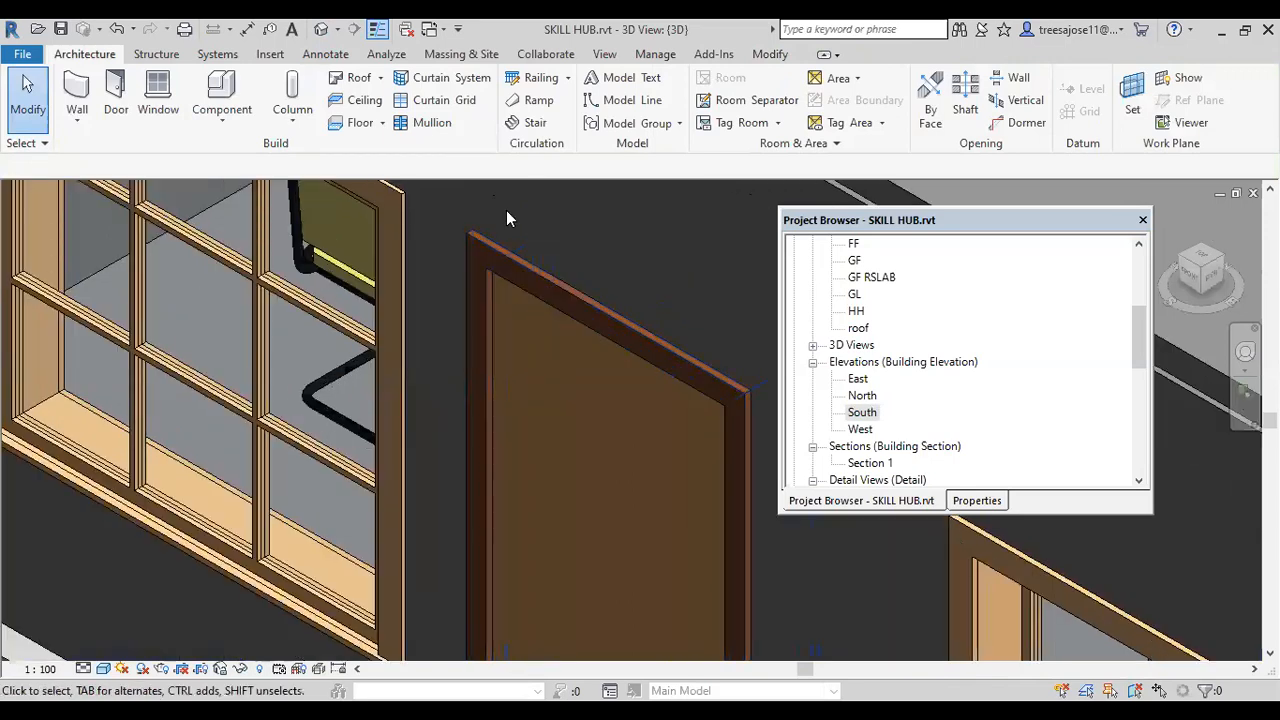
scroll(506, 216, down, 2)
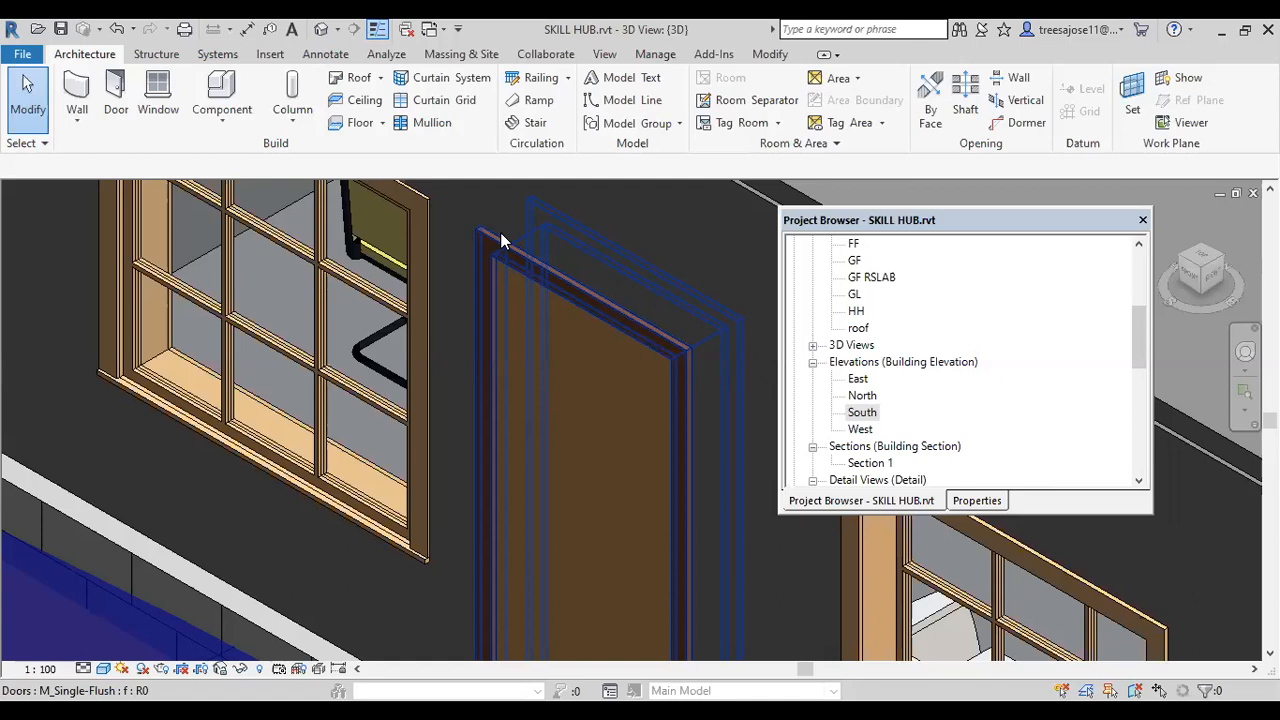
scroll(431, 197, down, 2)
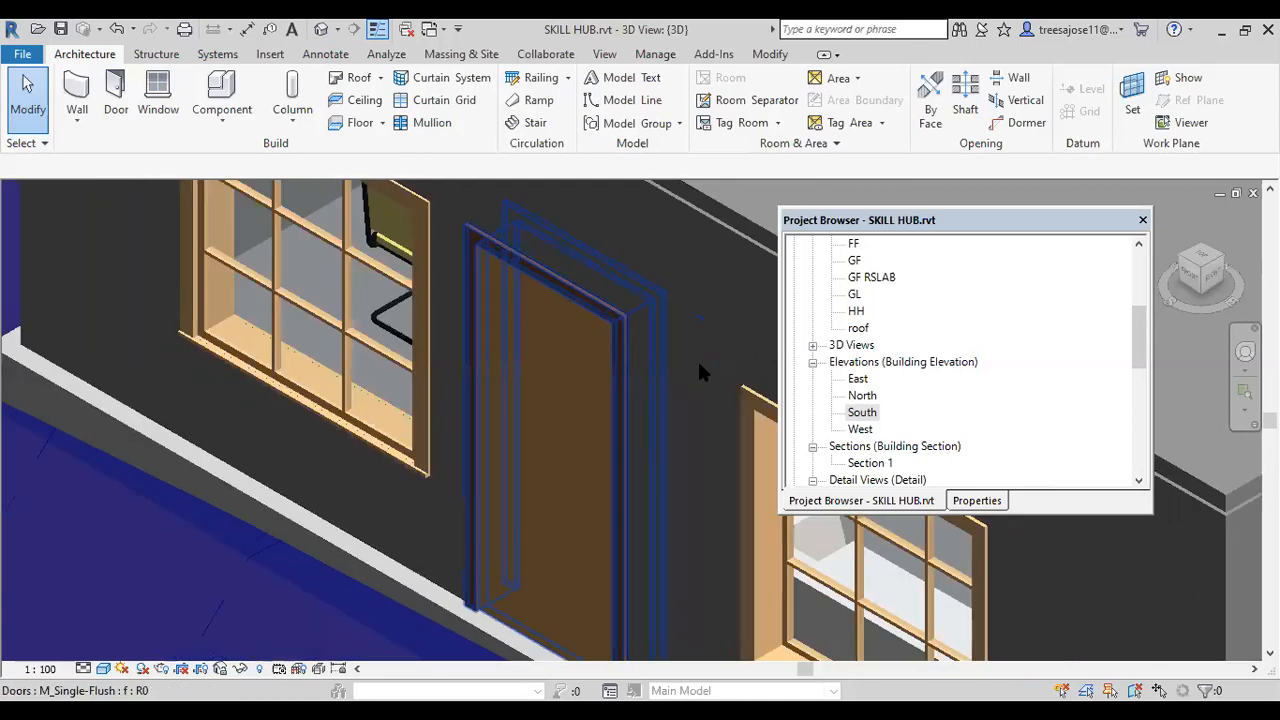
scroll(775, 368, down, 3)
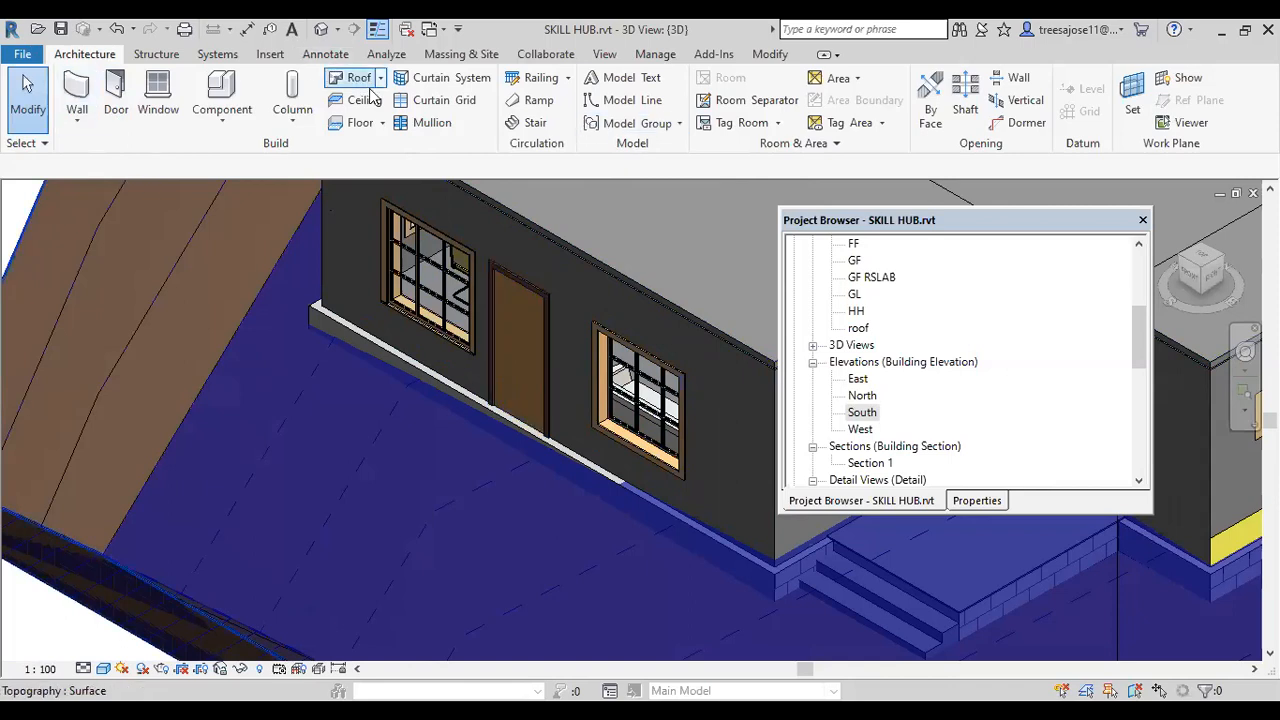
scroll(388, 195, down, 3)
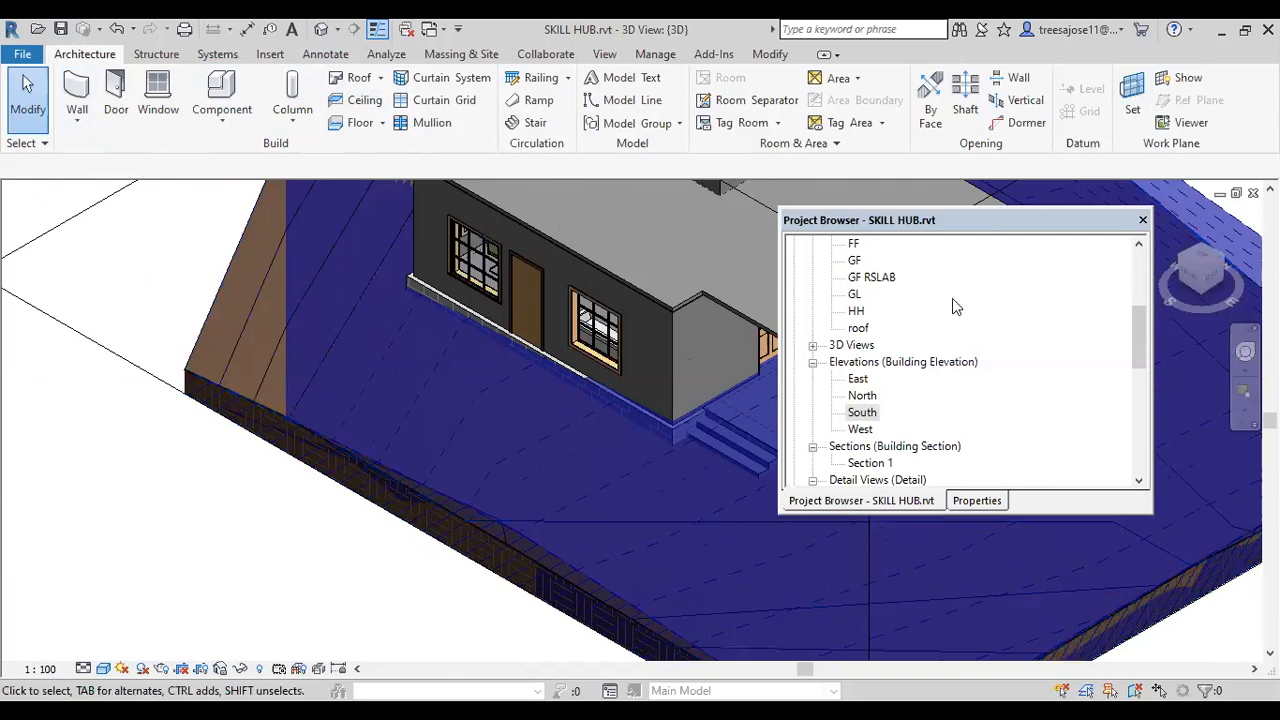
- Open the GF reflected ceiling plan and draw a horizontal model line about 120 long west of the building on level GF
double_click(855, 261)
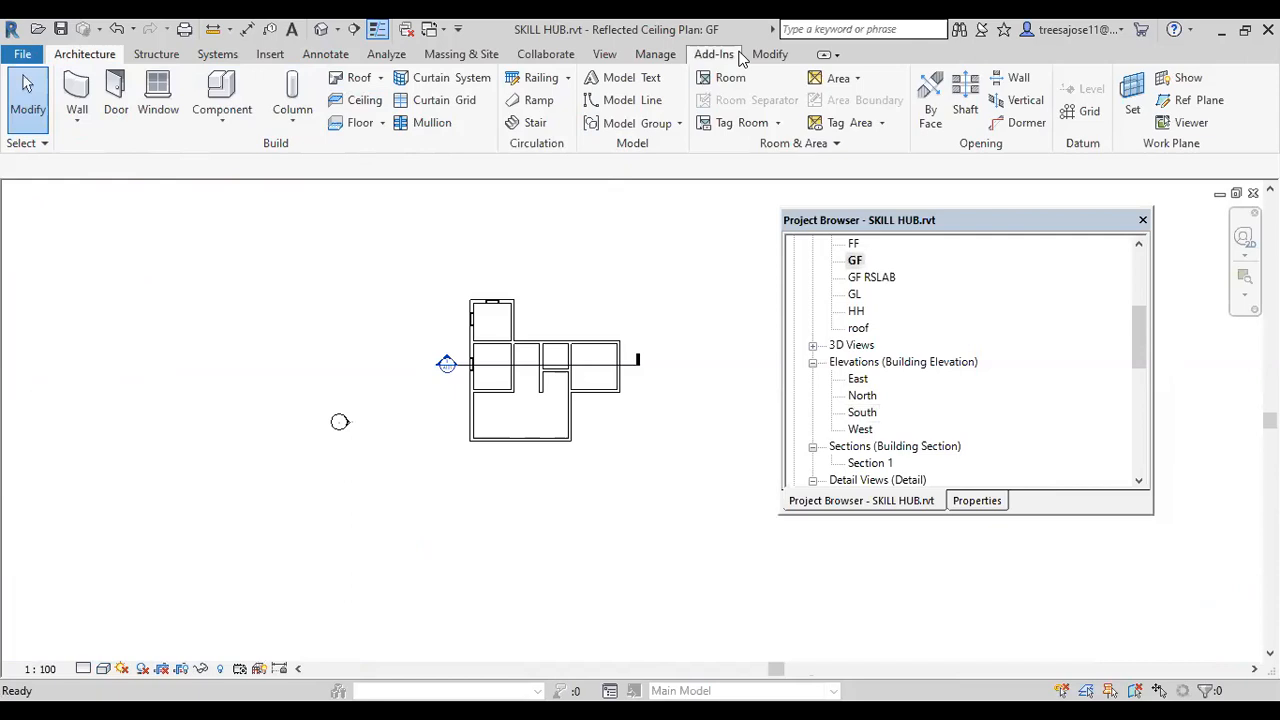
click(632, 100)
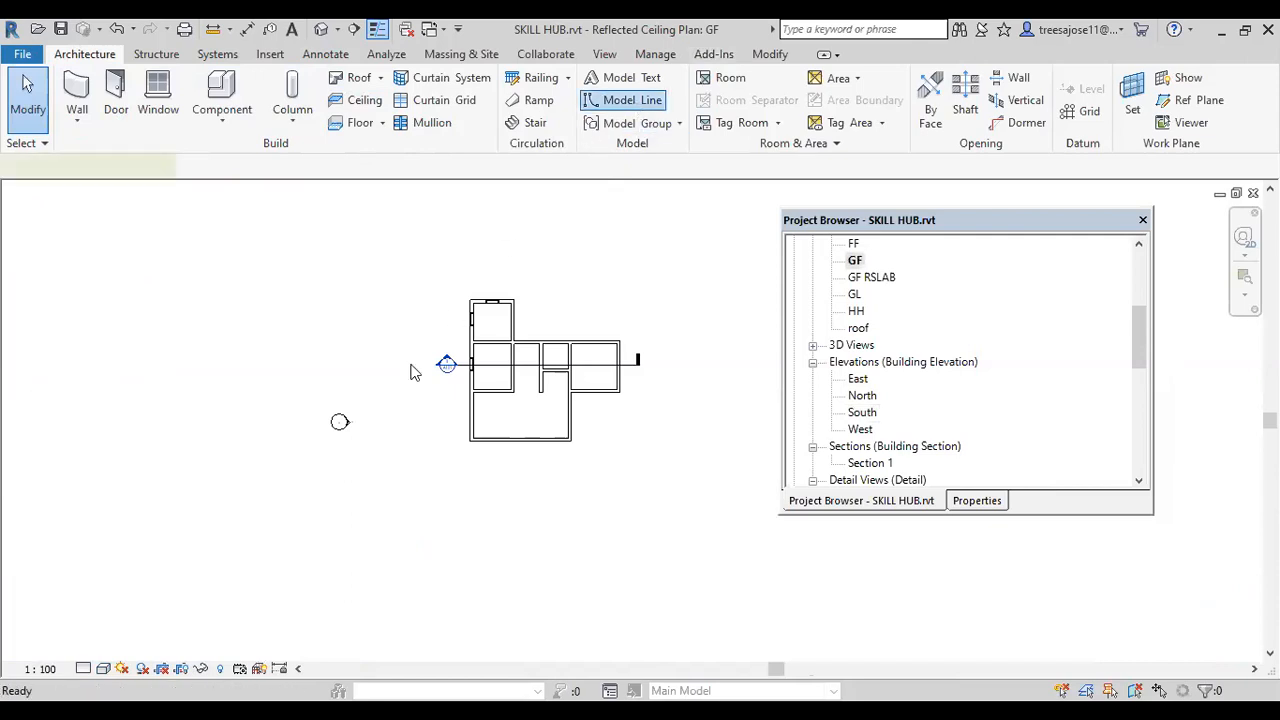
scroll(345, 346, up, 2)
click(333, 350)
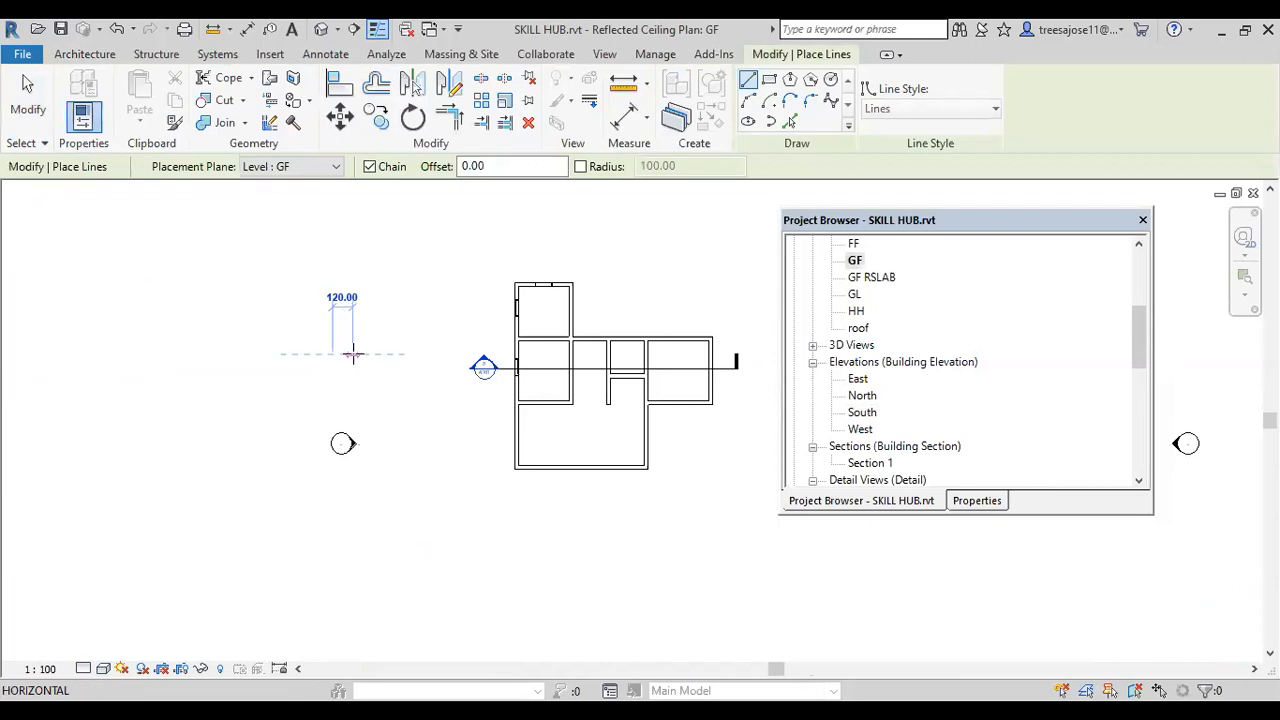
scroll(350, 353, up, 1)
click(352, 354)
scroll(352, 354, up, 1)
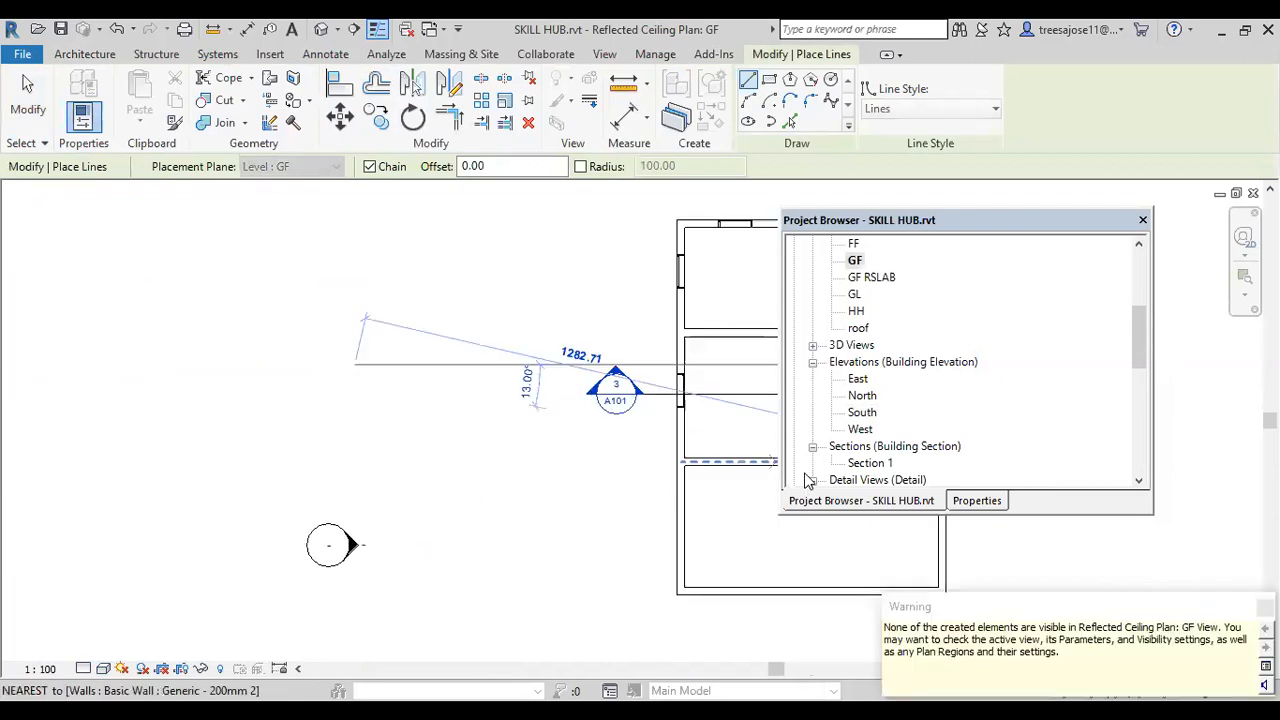
- Leave the ceiling plan and open the GF floor plan
drag(1144, 335, 1144, 337)
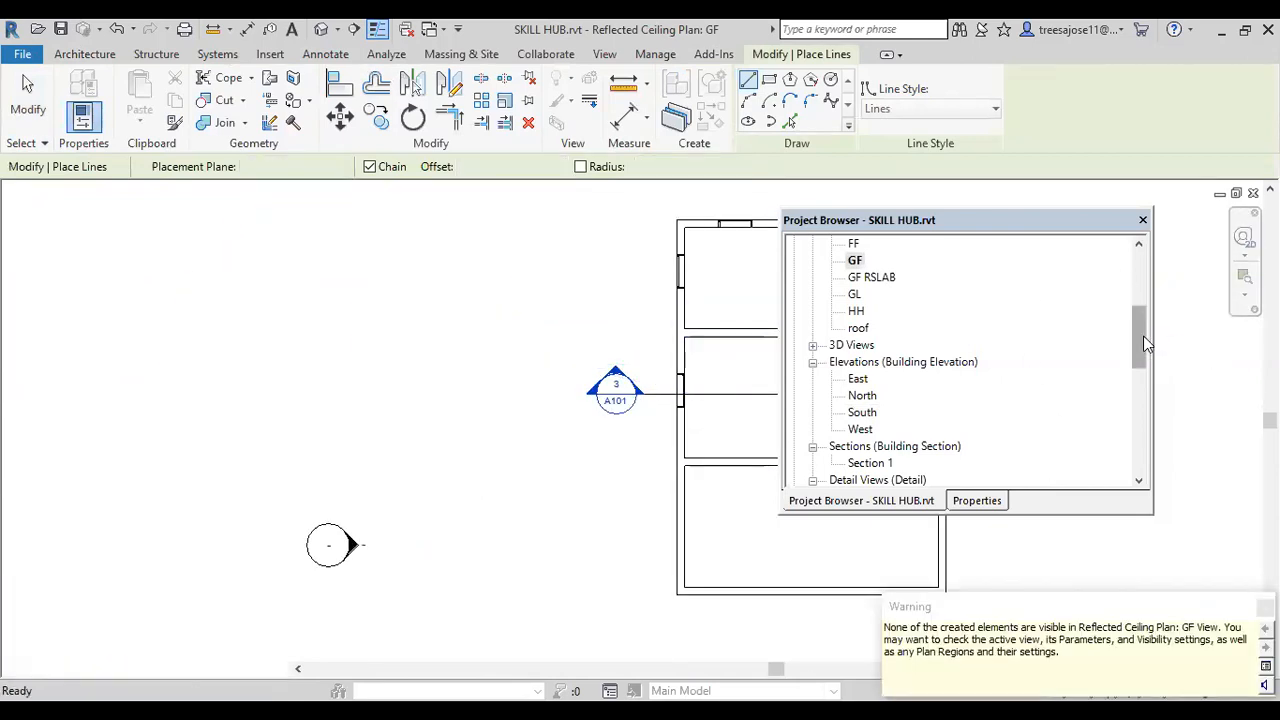
scroll(998, 316, up, 4)
double_click(855, 311)
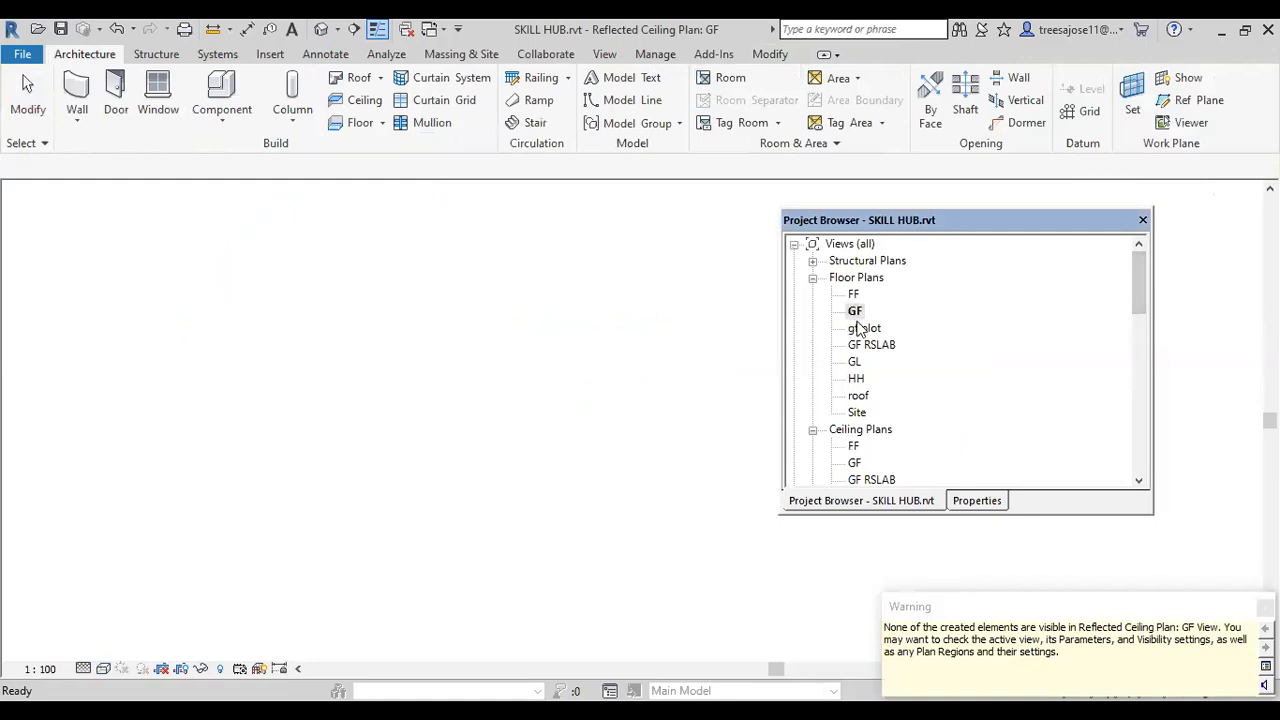
- In the GF floor plan west of the building, draw a horizontal model line on level GF with a shorter vertical line rising from its east end
scroll(480, 415, down, 2)
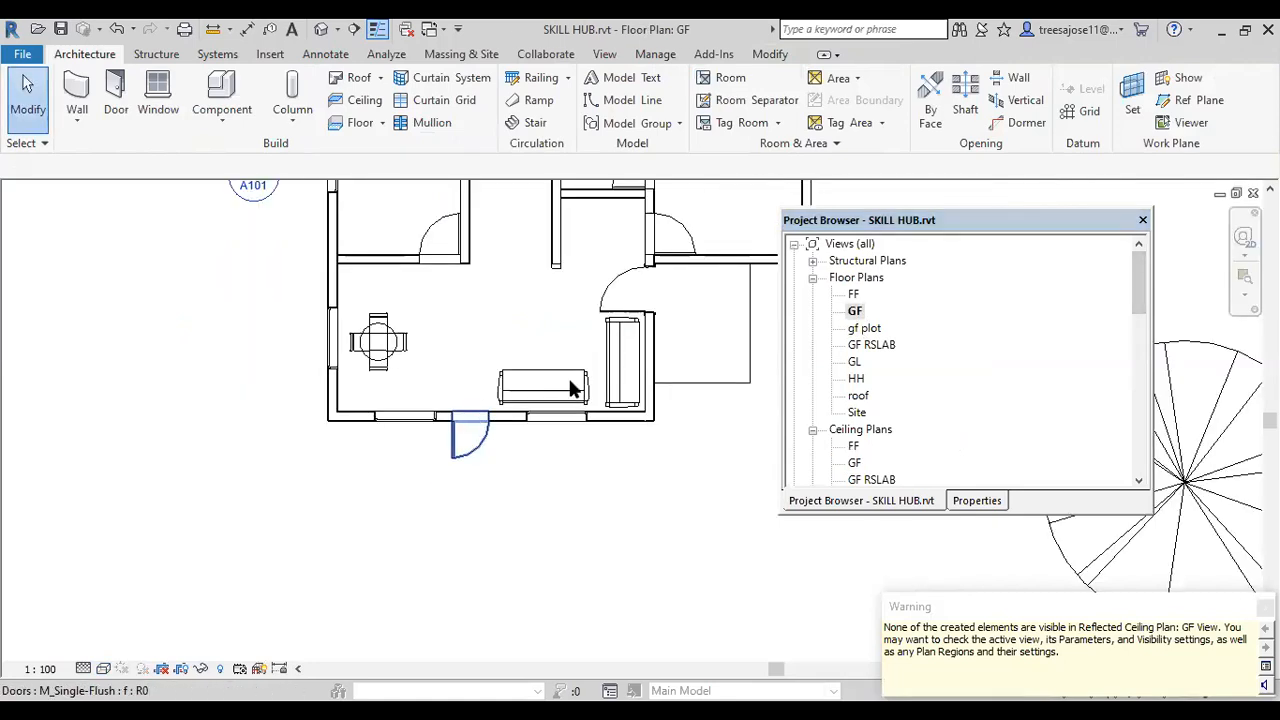
middle_drag(573, 388, 728, 390)
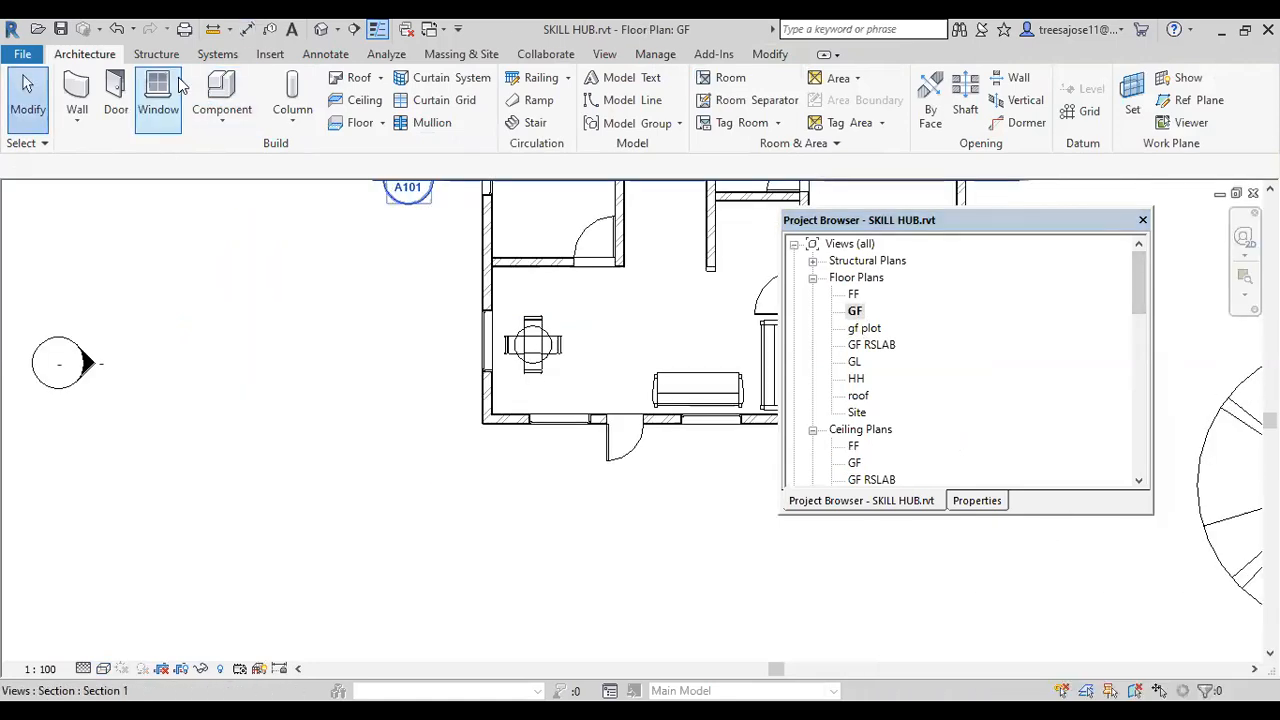
click(620, 112)
scroll(280, 369, up, 2)
click(280, 360)
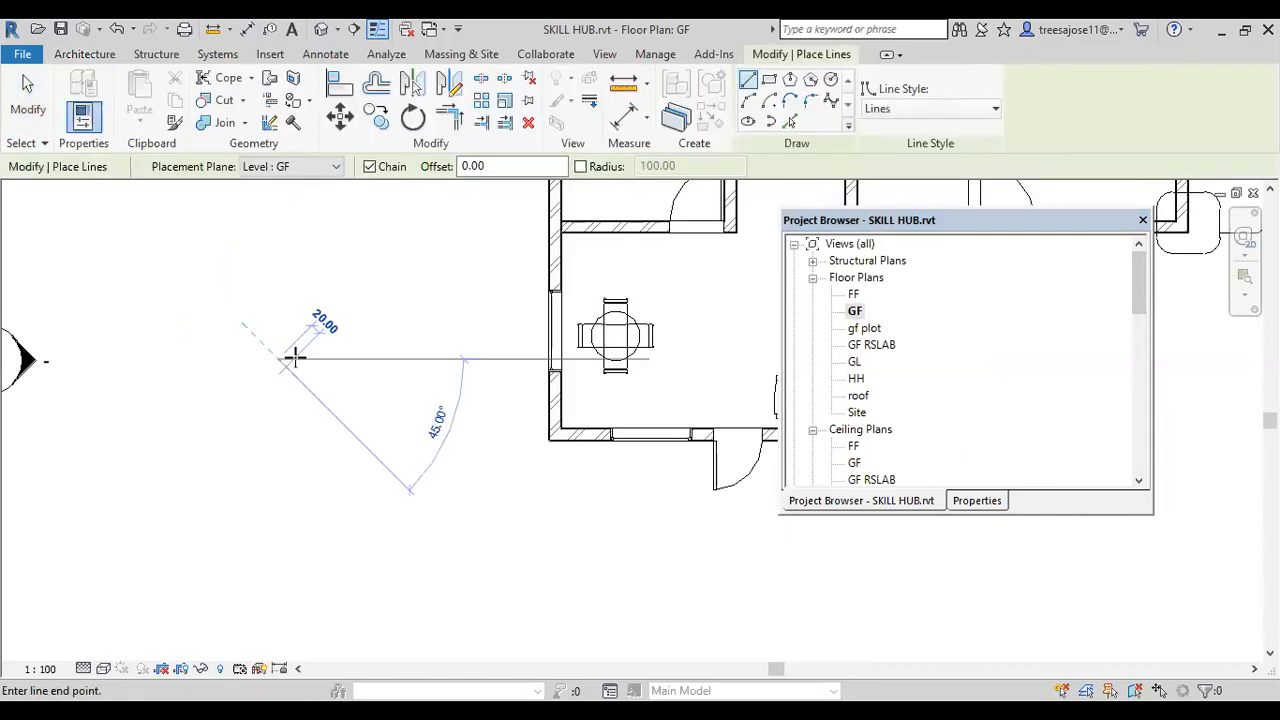
scroll(295, 357, up, 2)
scroll(291, 354, up, 3)
click(293, 354)
click(293, 306)
scroll(273, 307, up, 1)
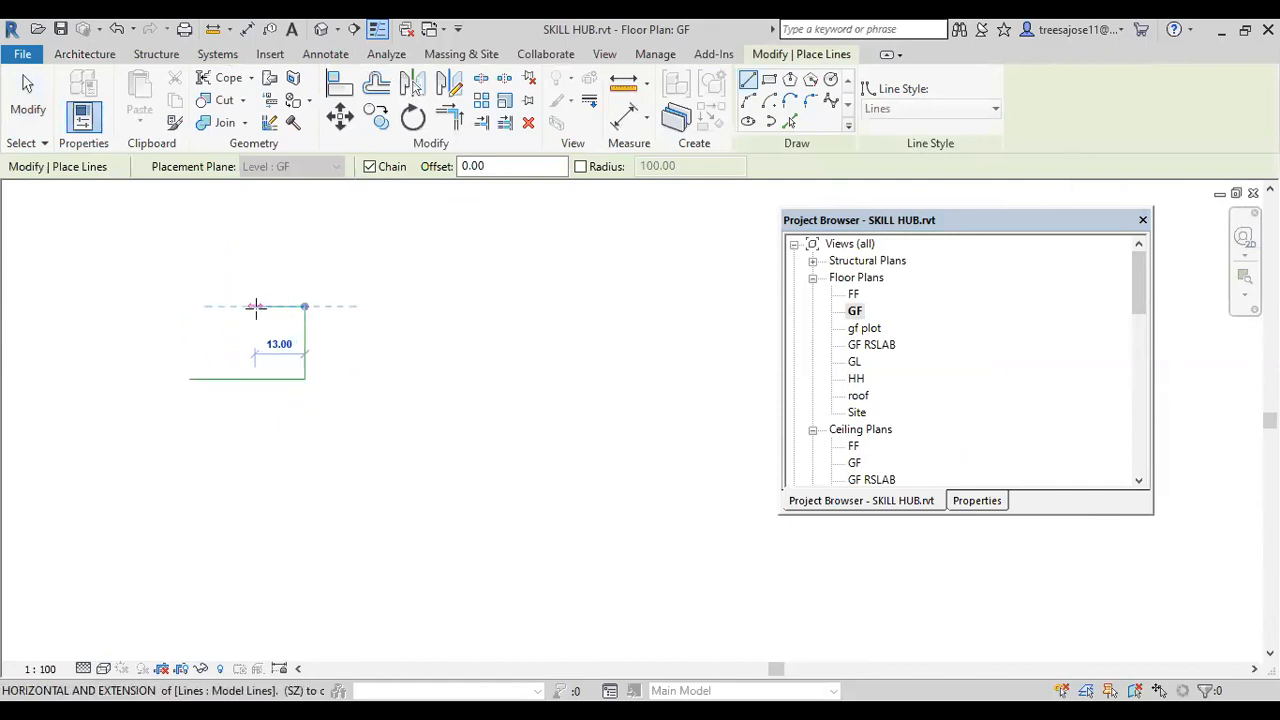
- Extend the model line chain with a westward top edge about 14 long, a short downward edge and a slightly slanted line about 14 long
click(252, 307)
click(250, 344)
scroll(250, 344, up, 1)
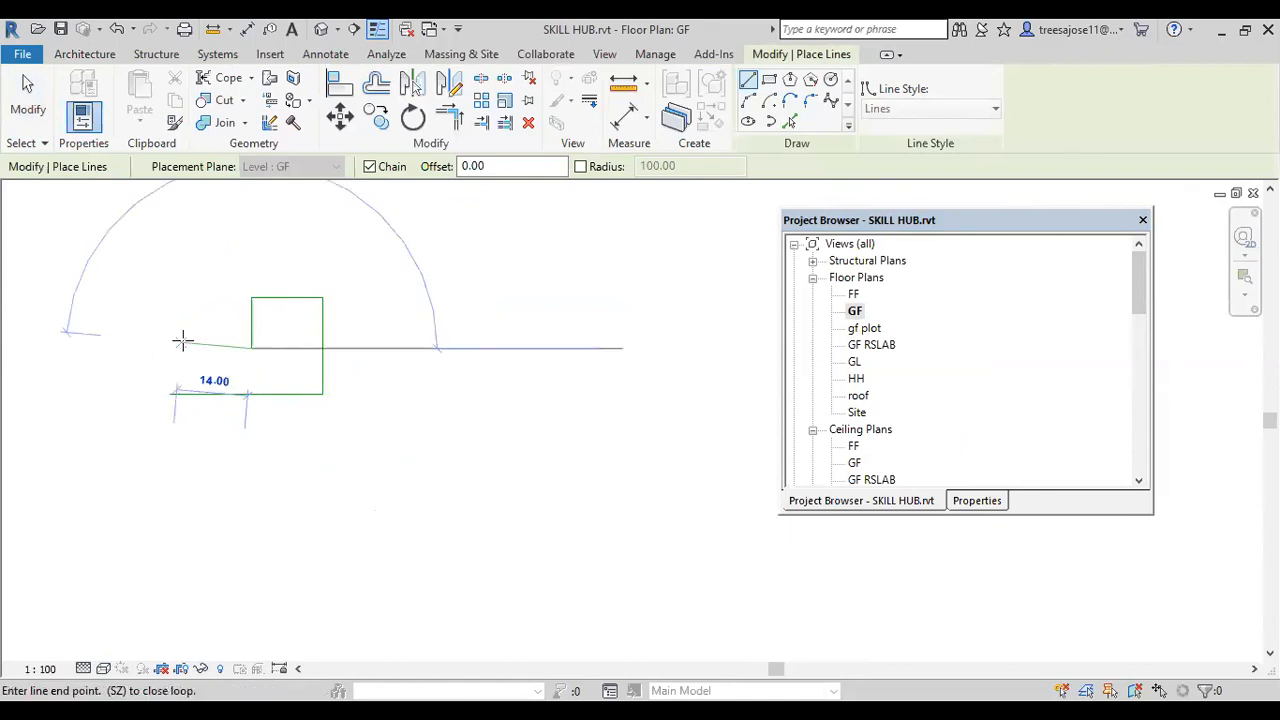
click(184, 337)
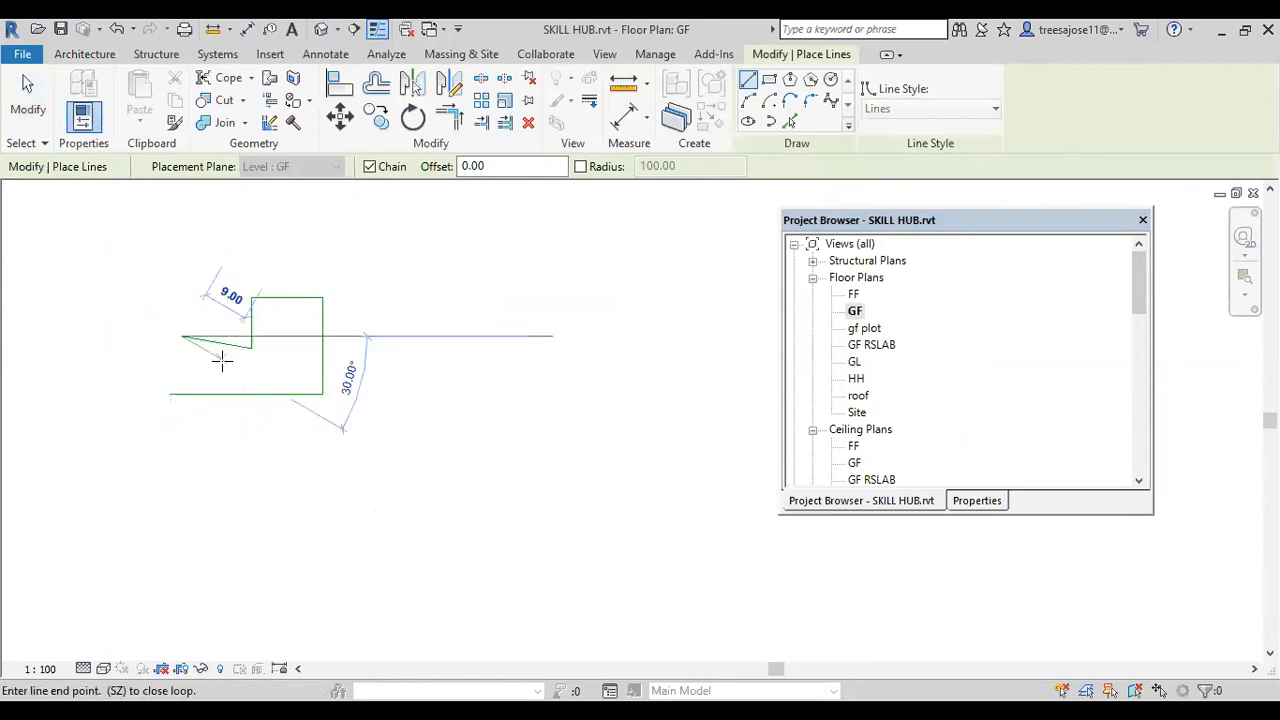
key(Escape)
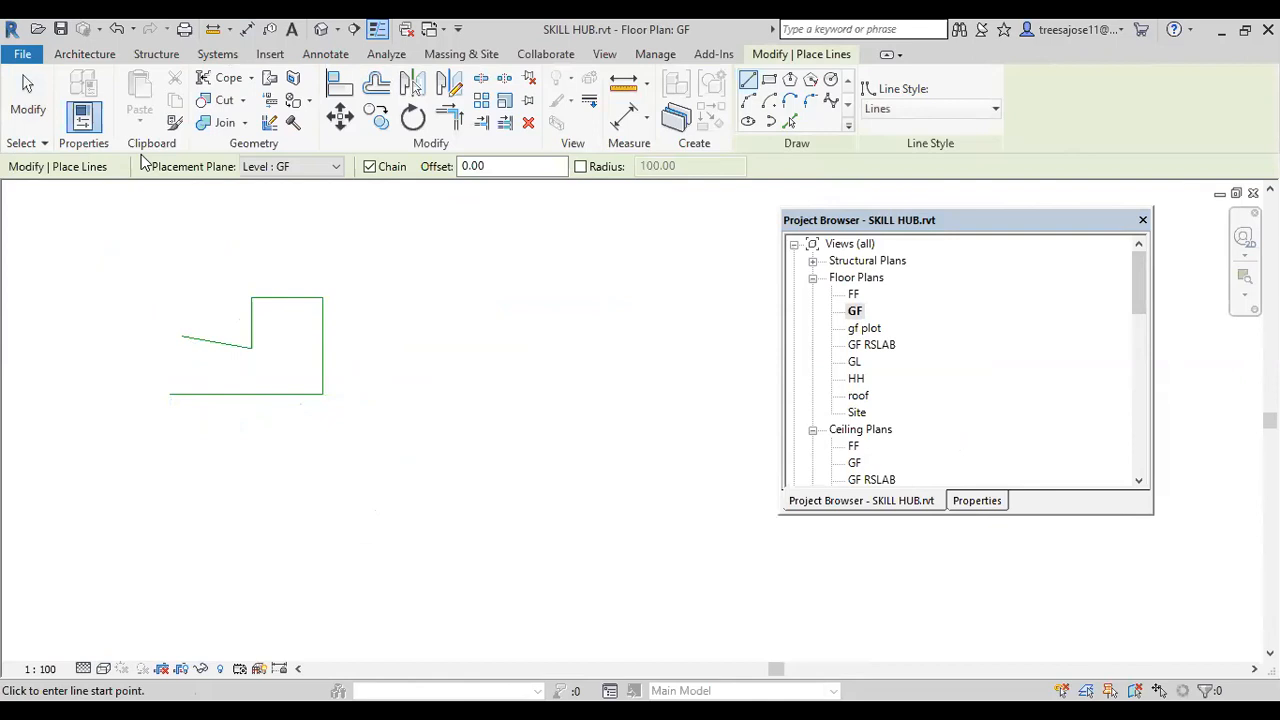
key(Escape)
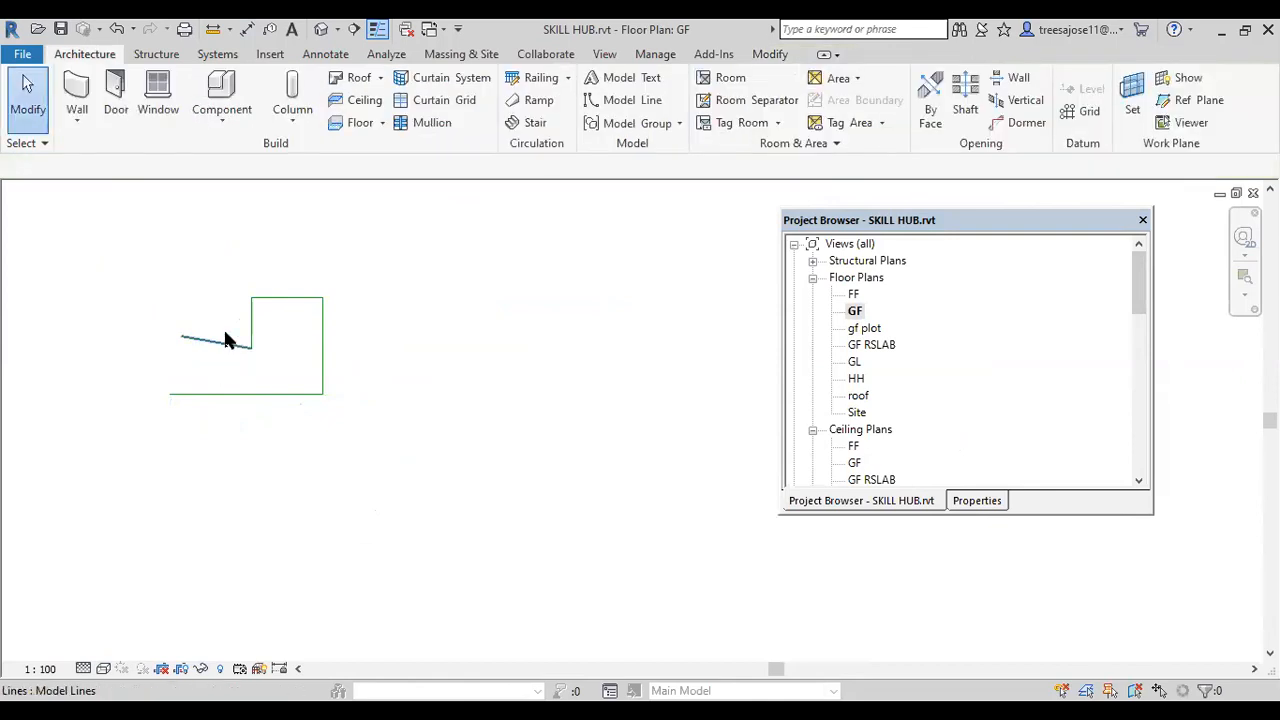
- Delete the slanted line and close the L-shaped outline with a horizontal and a vertical model line on level GF
click(226, 341)
key(Delete)
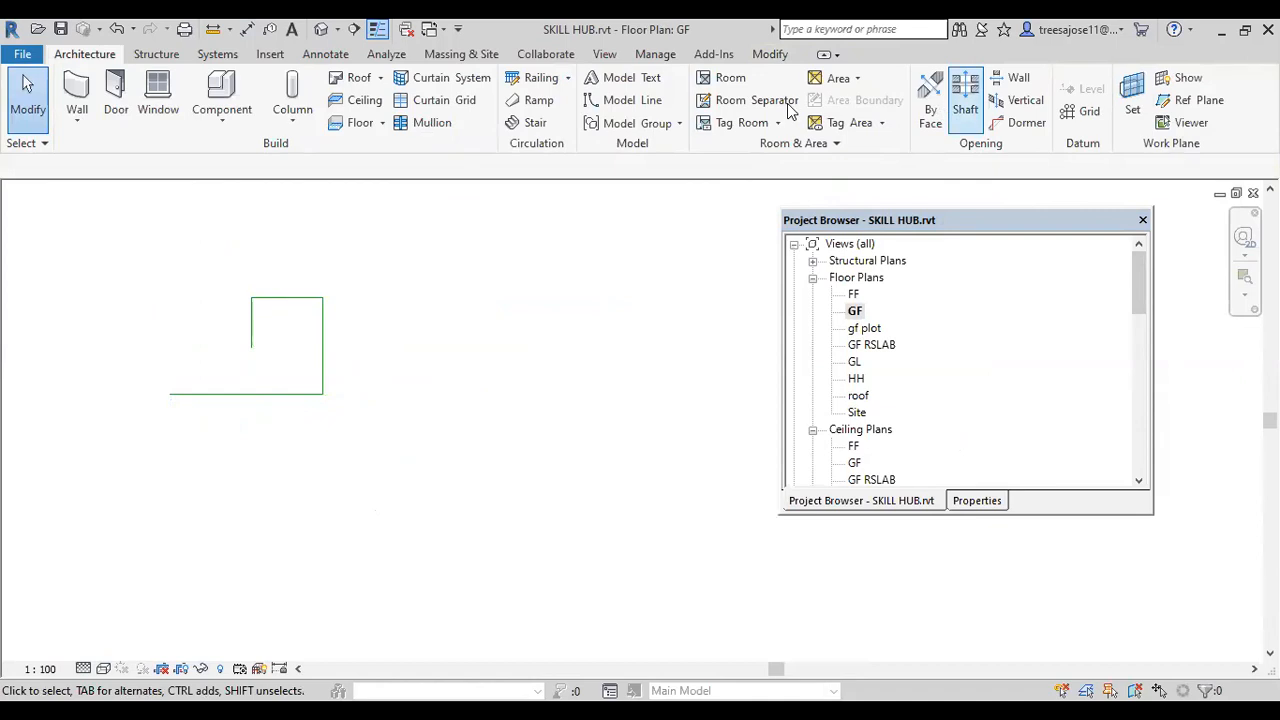
click(628, 100)
click(162, 352)
click(169, 394)
right_click(216, 264)
click(245, 274)
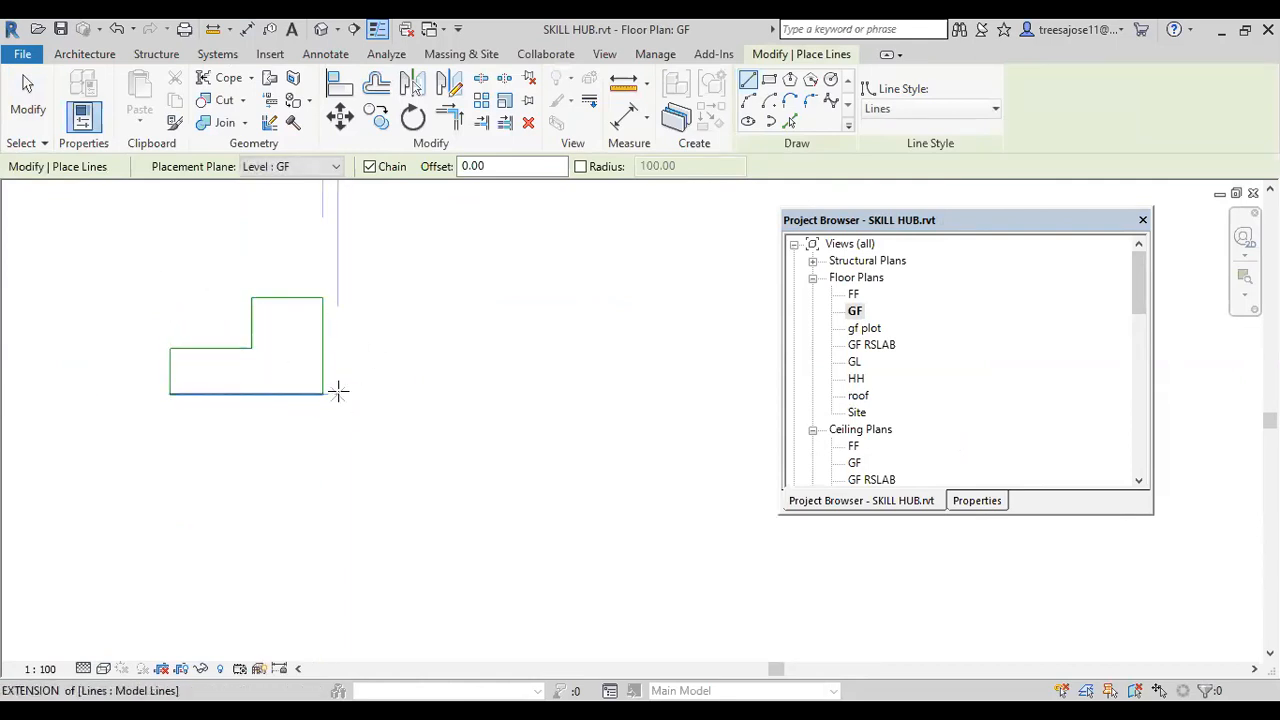
- Try to mirror the whole L-shaped outline about a freehand axis drawn just west of it
scroll(189, 352, down, 2)
middle_drag(189, 349, 329, 357)
scroll(349, 362, down, 1)
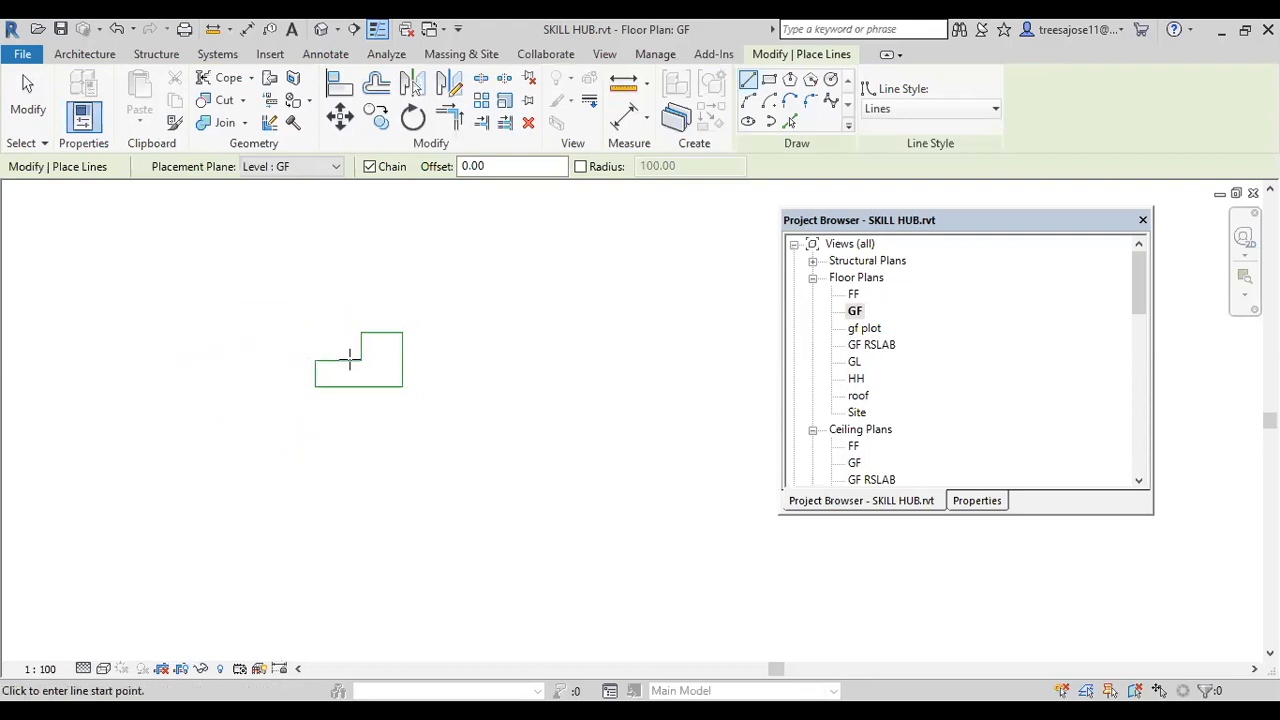
click(28, 100)
drag(267, 305, 410, 428)
scroll(448, 380, down, 2)
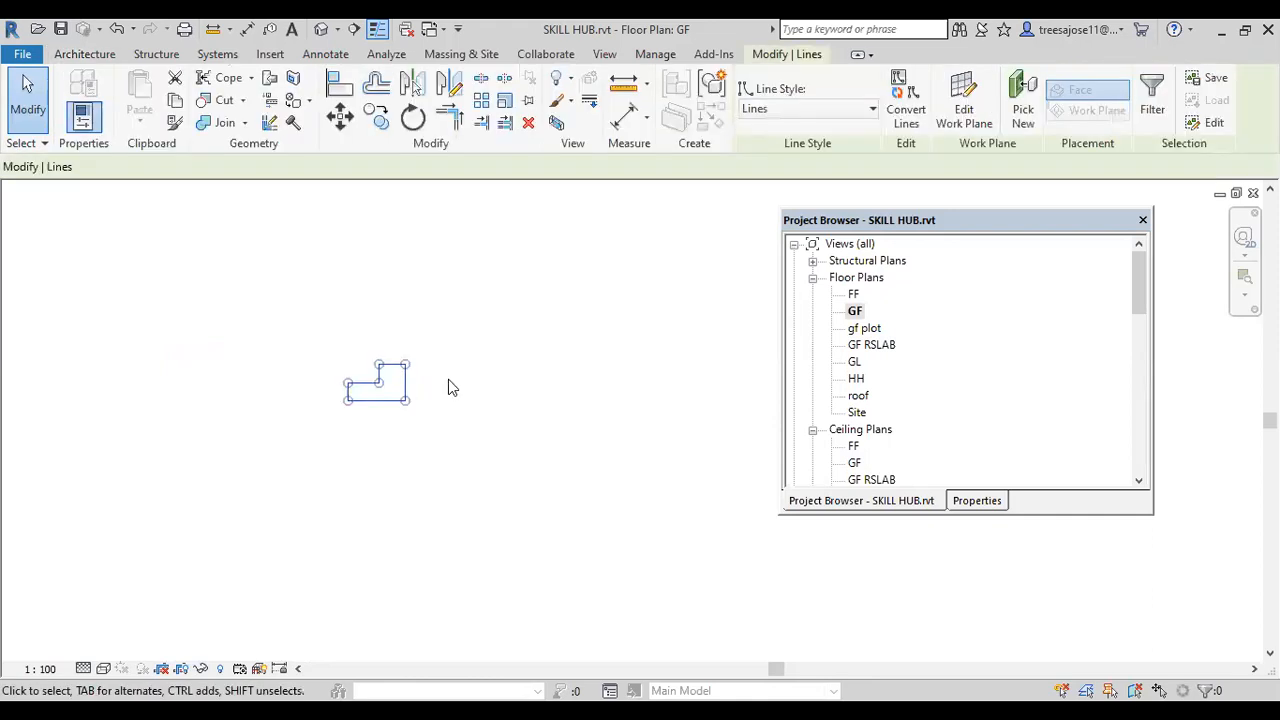
click(450, 85)
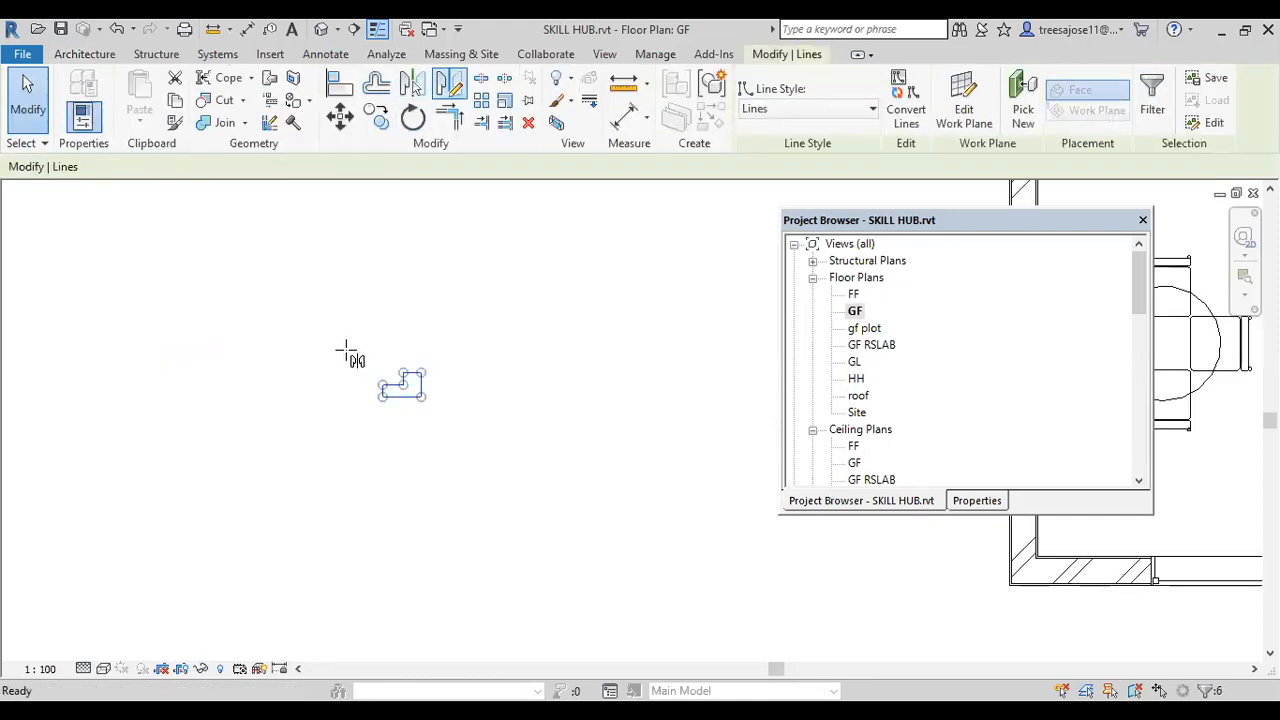
click(346, 350)
click(350, 470)
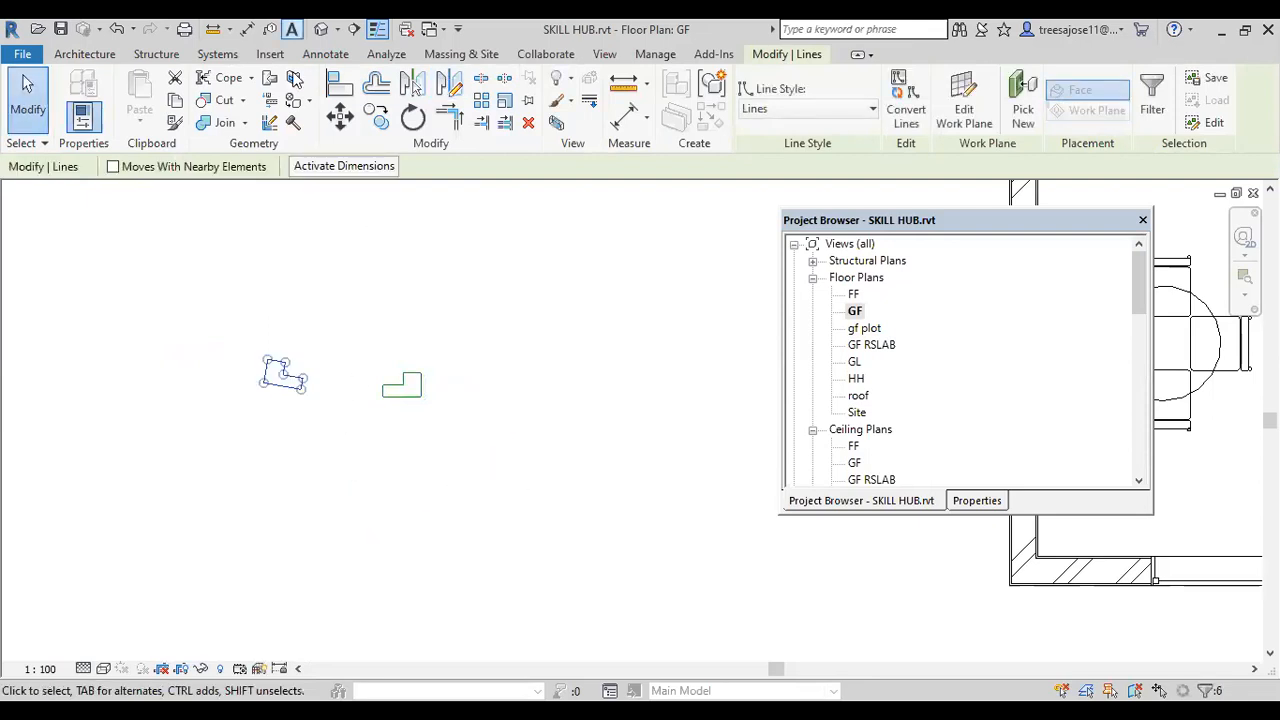
click(117, 30)
click(251, 560)
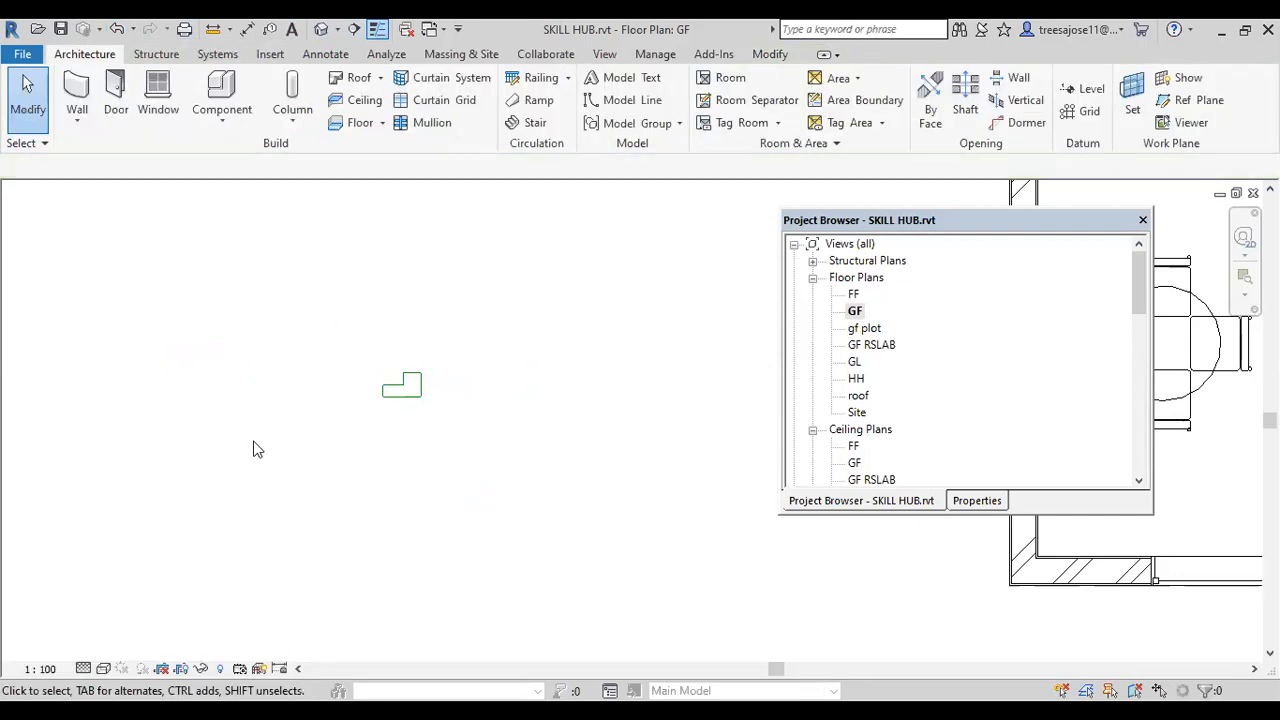
- Mirror a copy of the L-shaped outline about an exactly vertical axis drawn to its west
drag(350, 345, 458, 465)
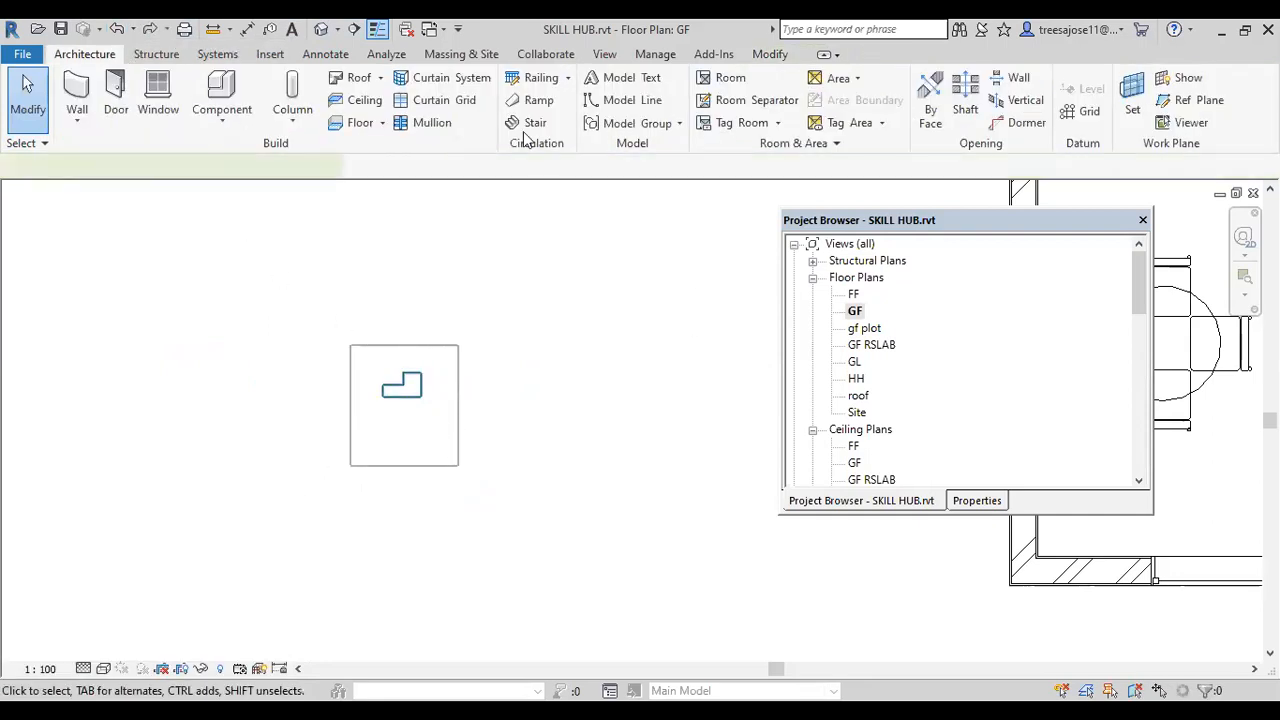
click(449, 83)
click(341, 360)
scroll(337, 449, up, 1)
click(341, 455)
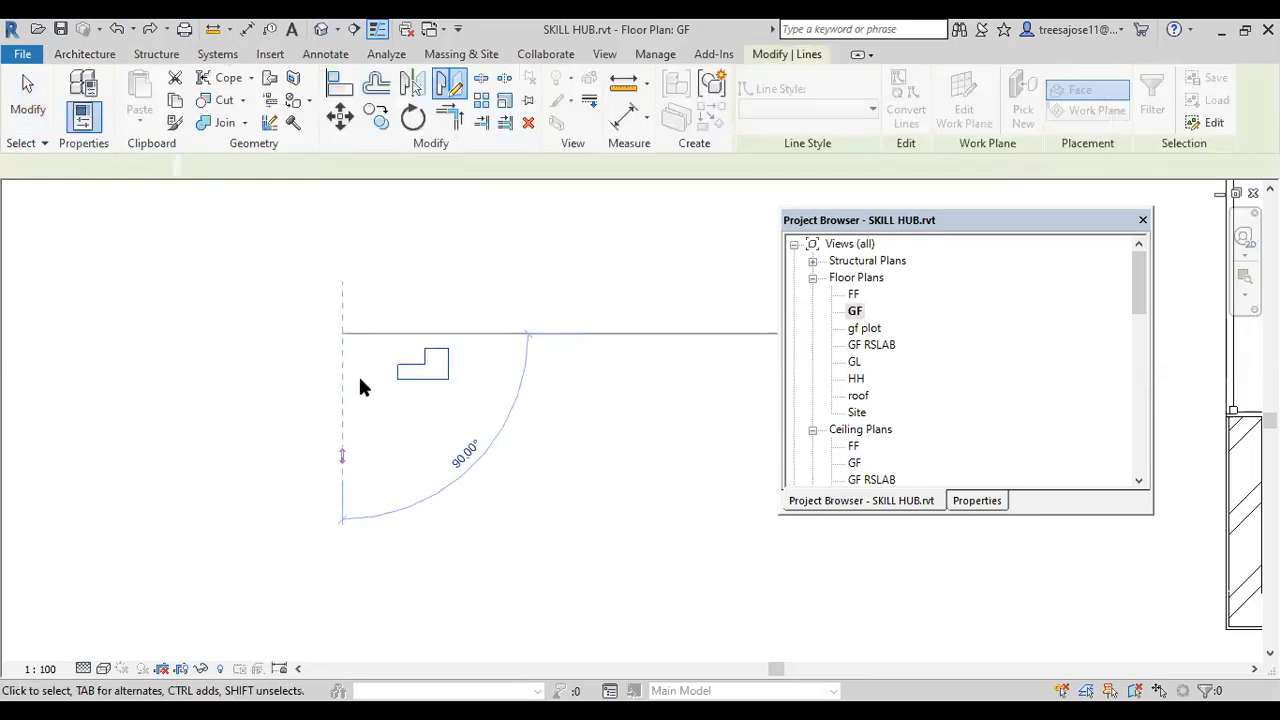
click(359, 347)
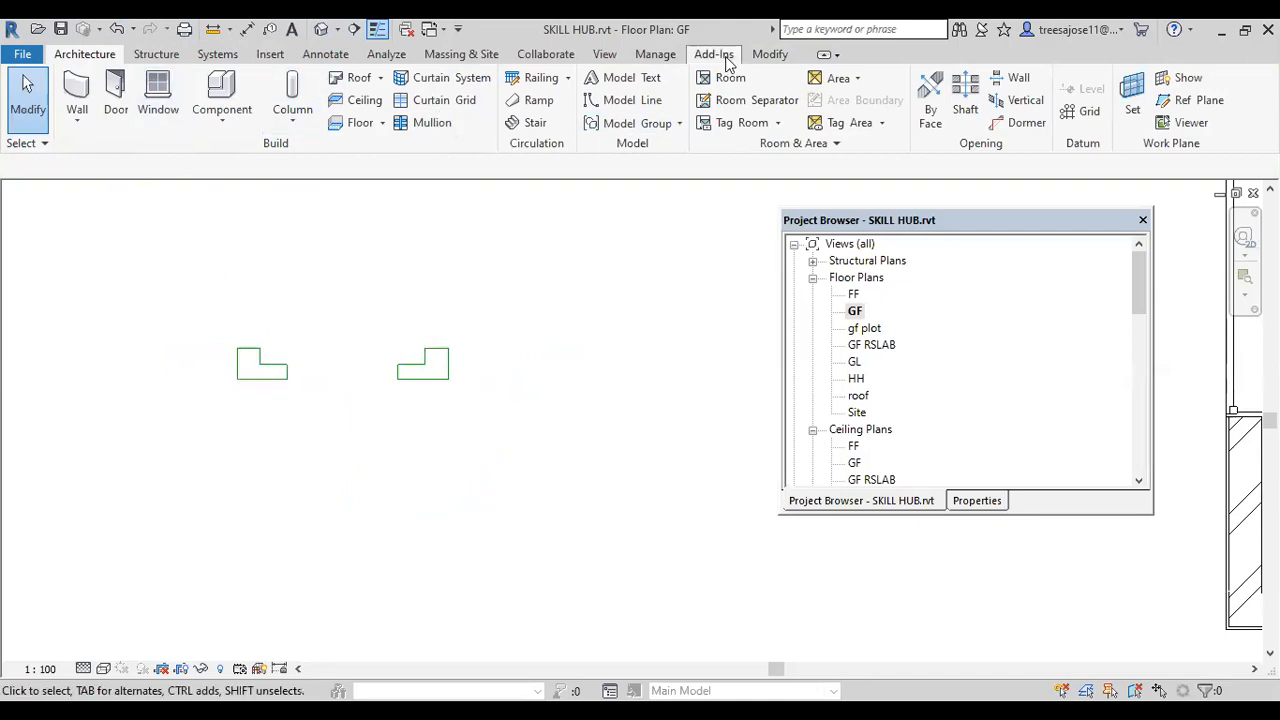
- Begin a rectangle of model lines on level GF at the mirrored L-shaped outline
click(628, 100)
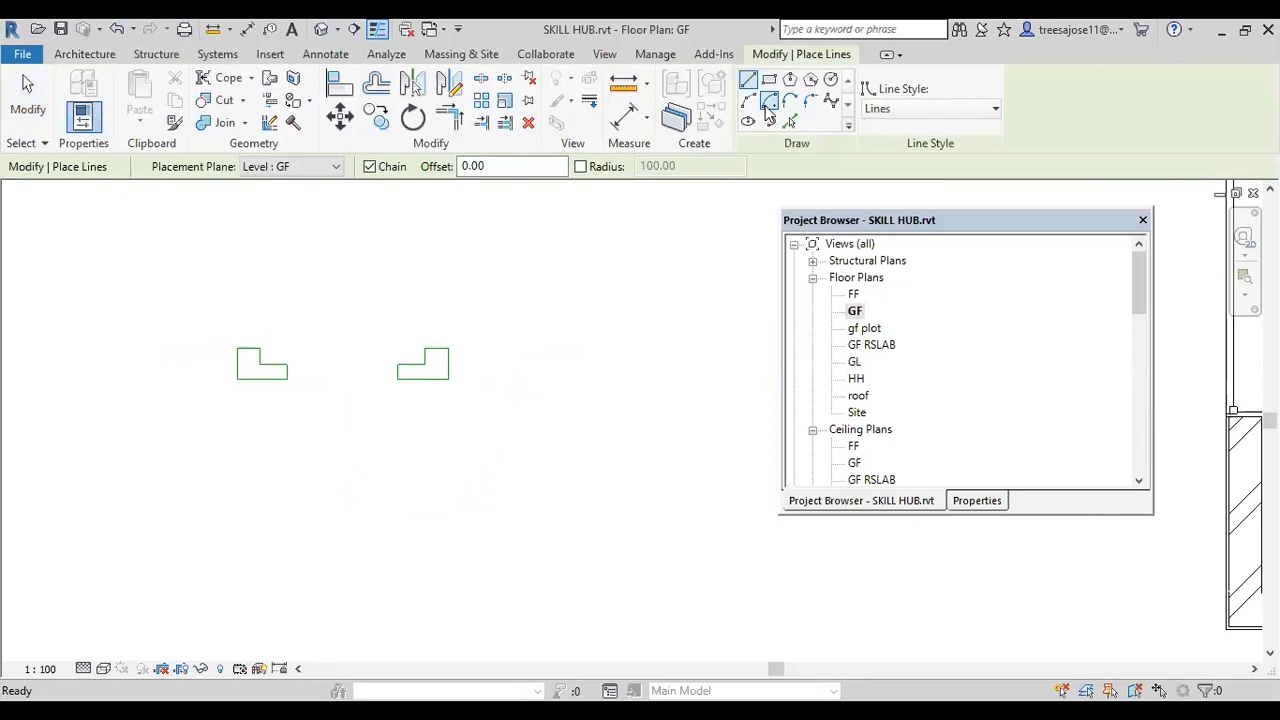
click(769, 79)
scroll(258, 345, up, 2)
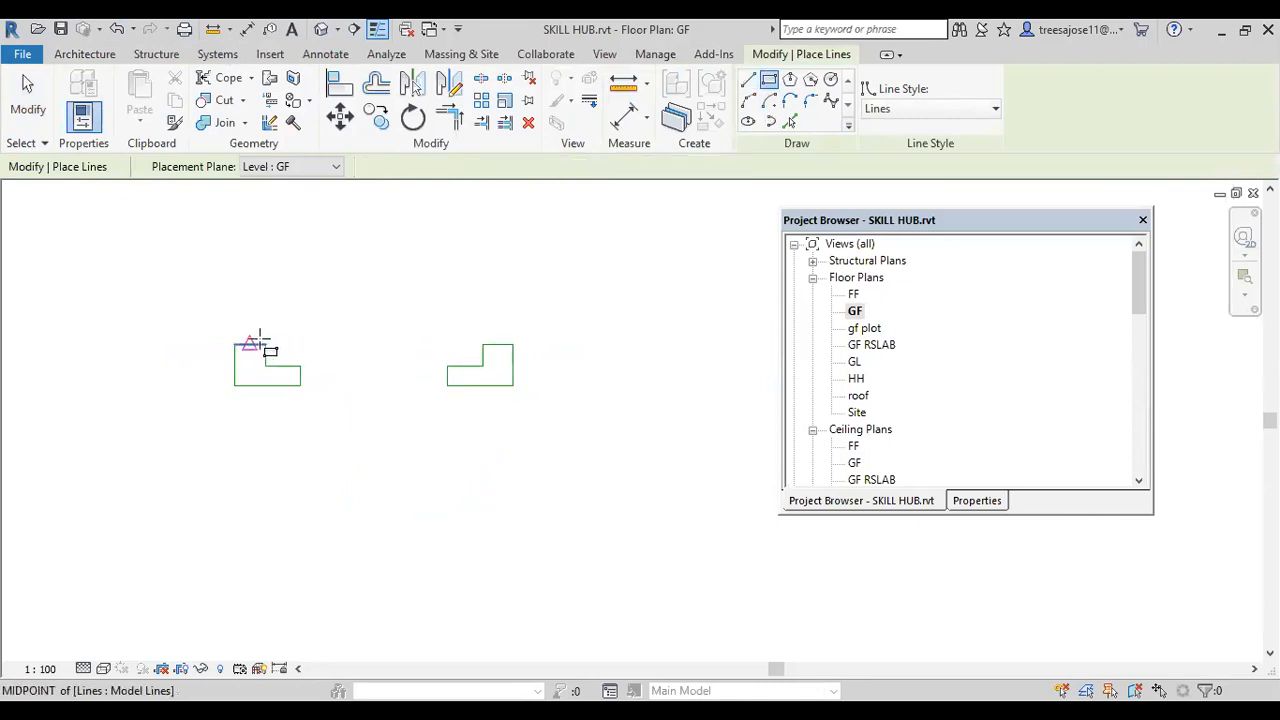
- Draw a 99.05 by 10 rectangle as the door panel between the inner corners of the two L-shaped jamb profiles
click(264, 345)
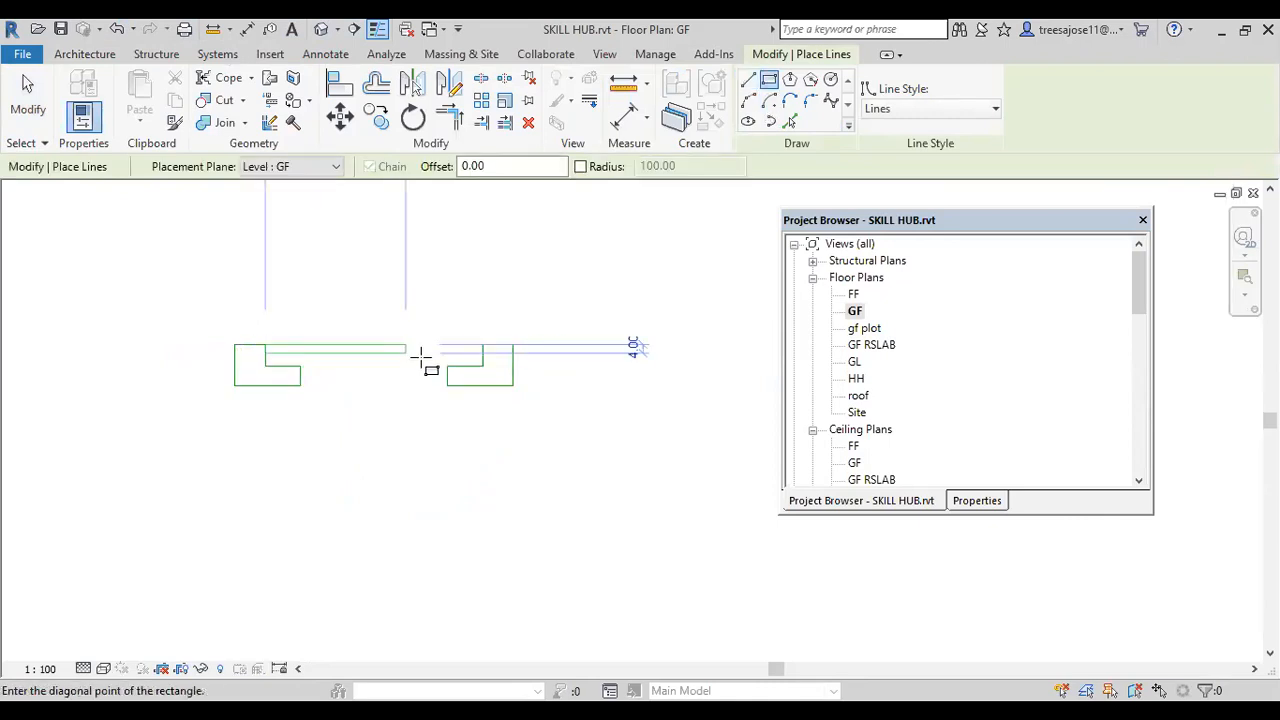
click(483, 366)
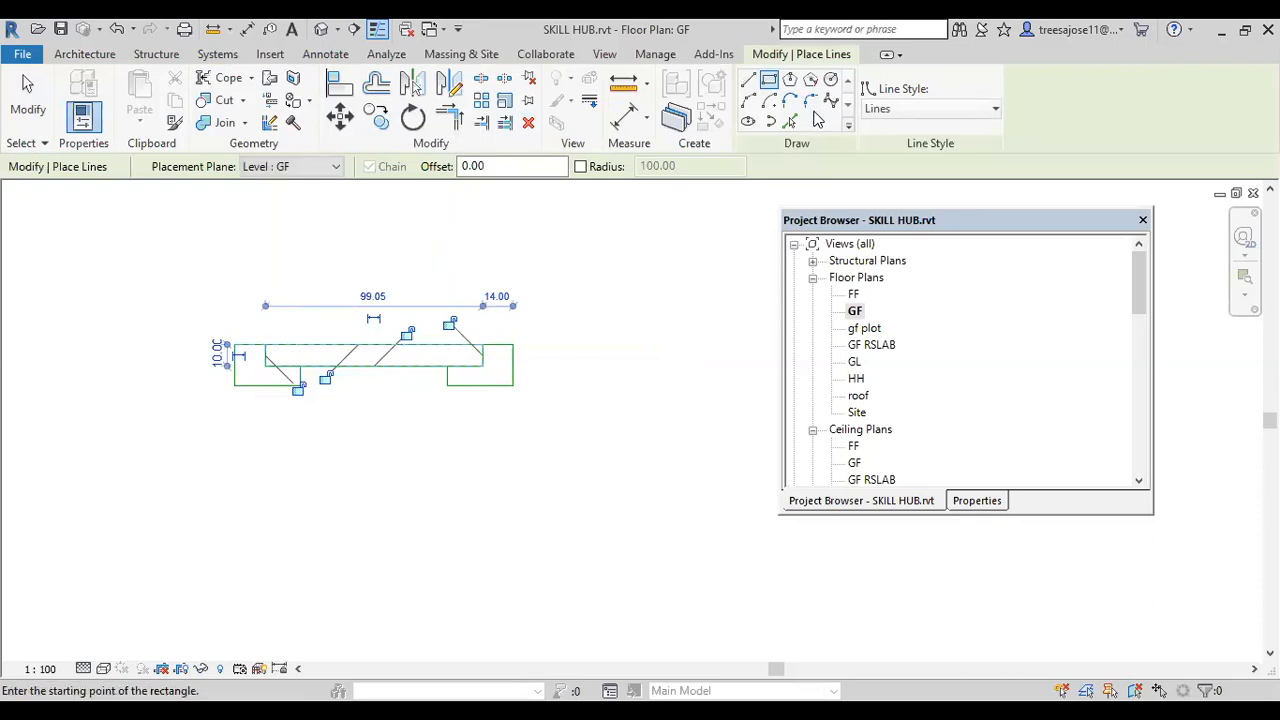
- Draw a 90° door-swing arc of radius 127.05, centred on the right jamb's upper outer corner and starting at the left jamb's
click(769, 100)
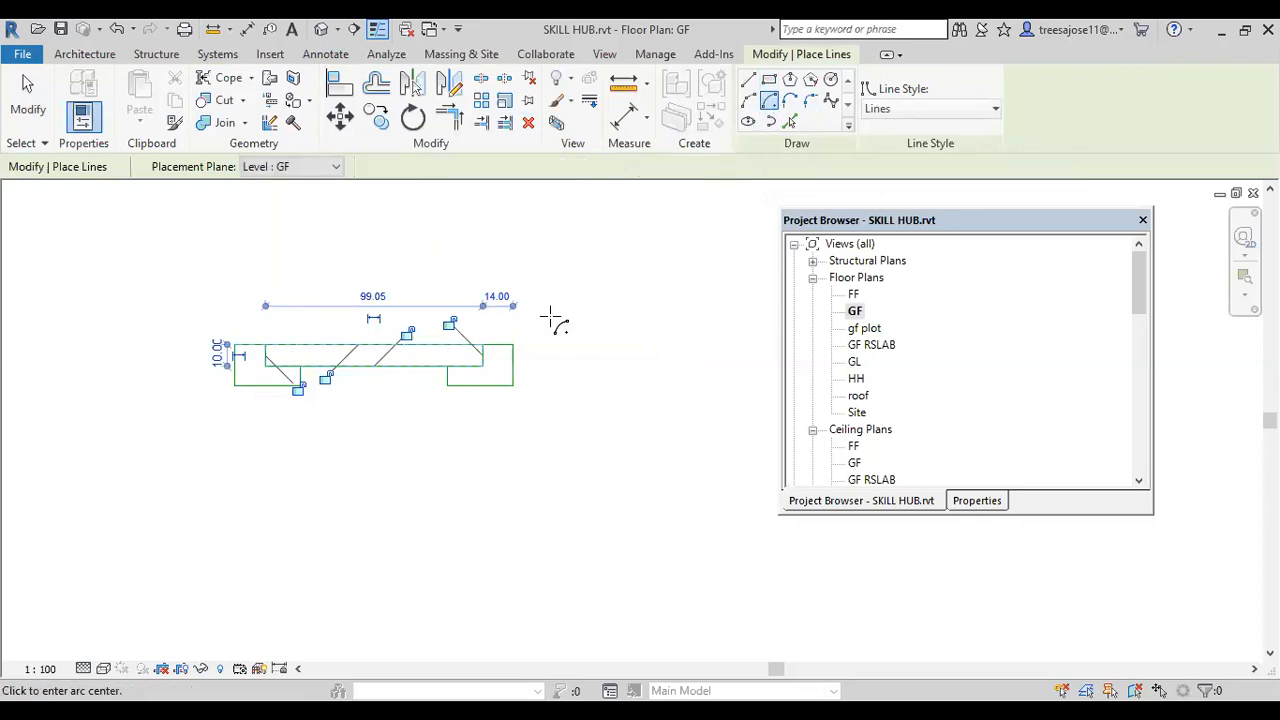
scroll(528, 345, up, 1)
click(512, 349)
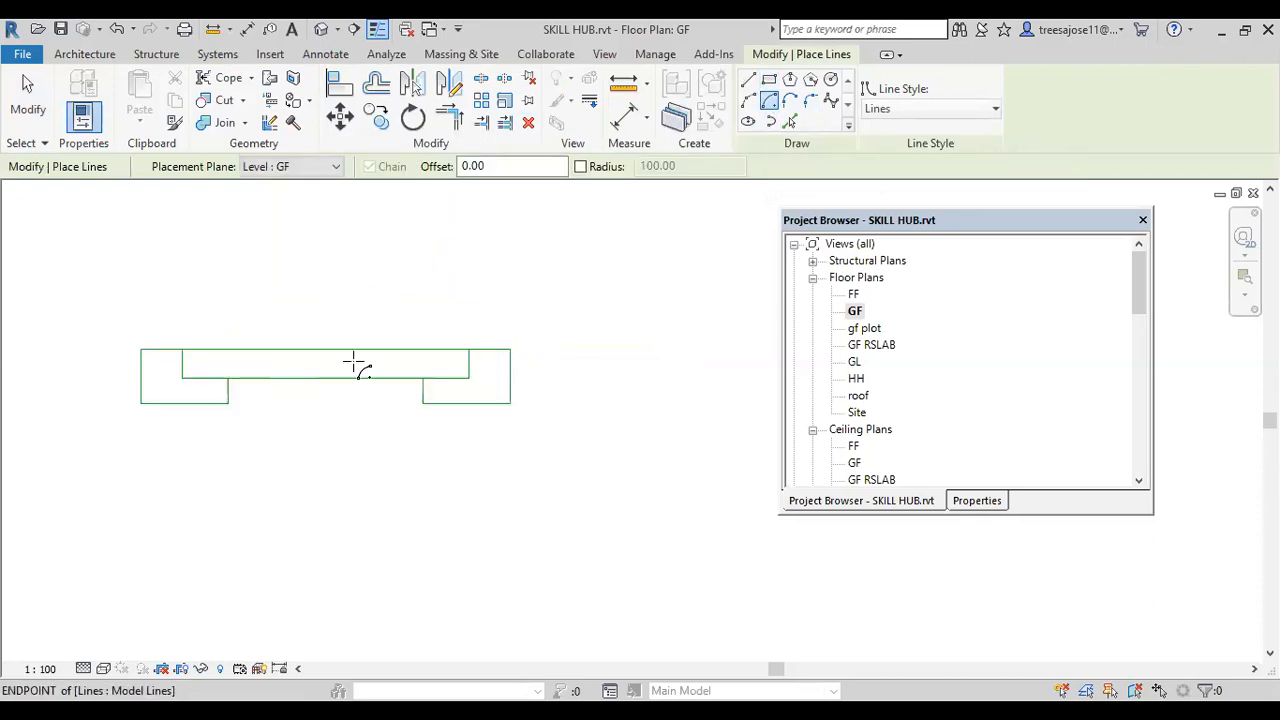
click(141, 349)
scroll(186, 312, down, 3)
middle_drag(304, 230, 271, 403)
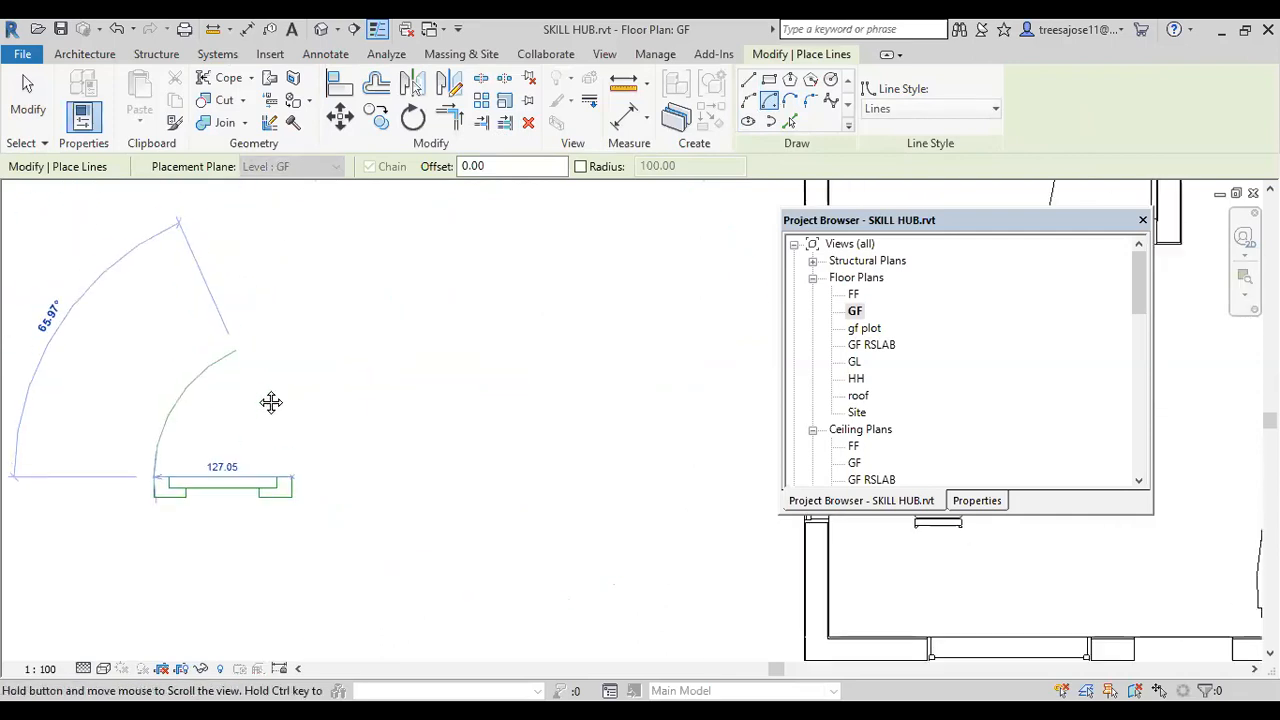
click(298, 334)
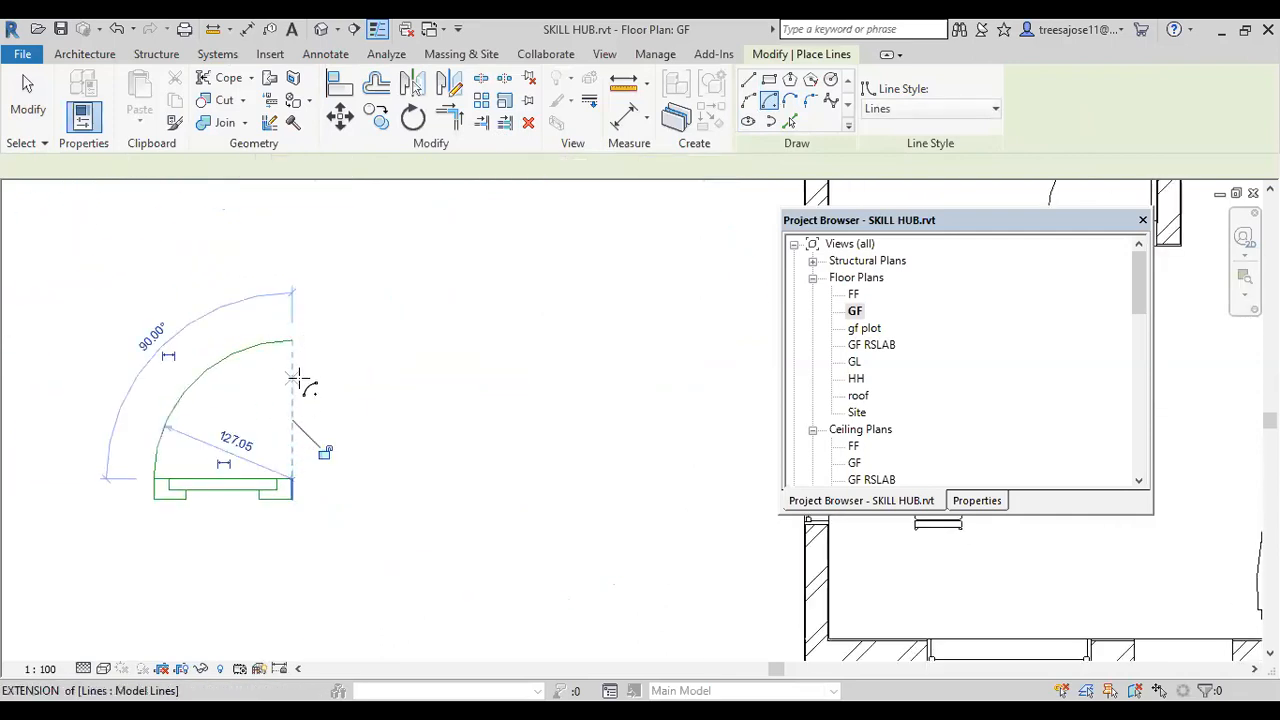
- Draw a vertical model line 127.05 long from the free end of the swing arc down to the right jamb's corner
click(748, 79)
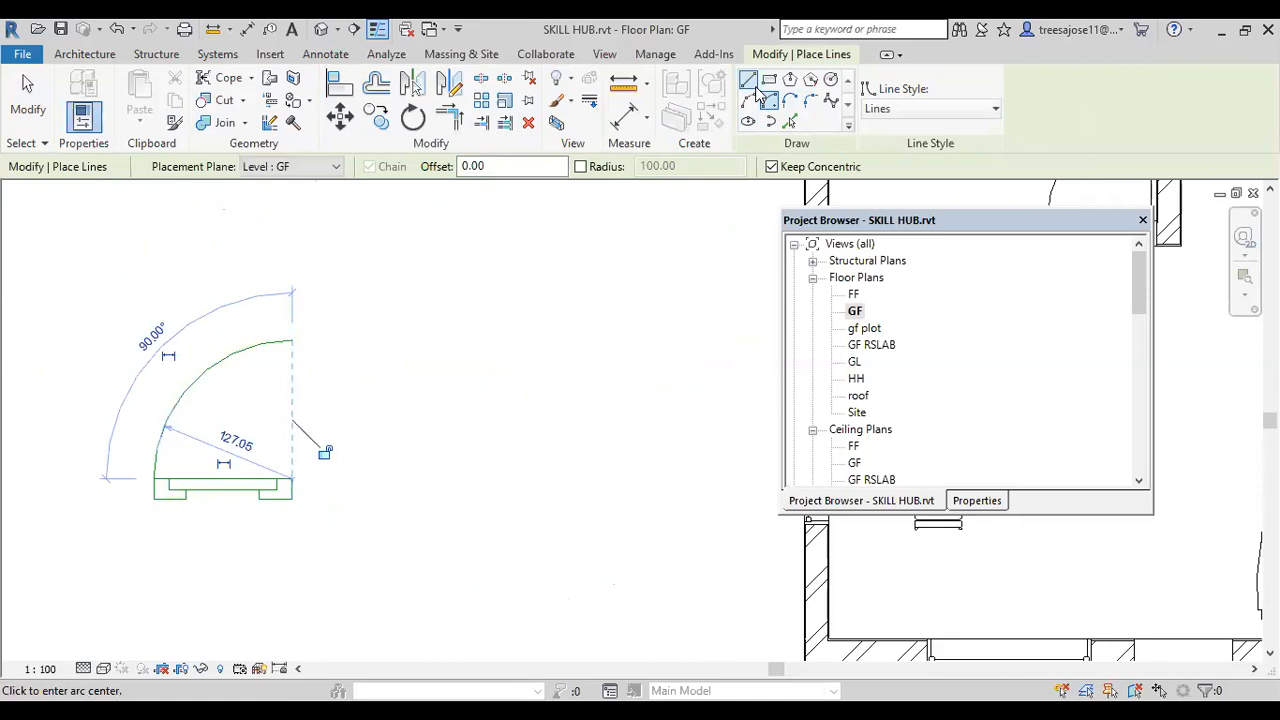
click(288, 341)
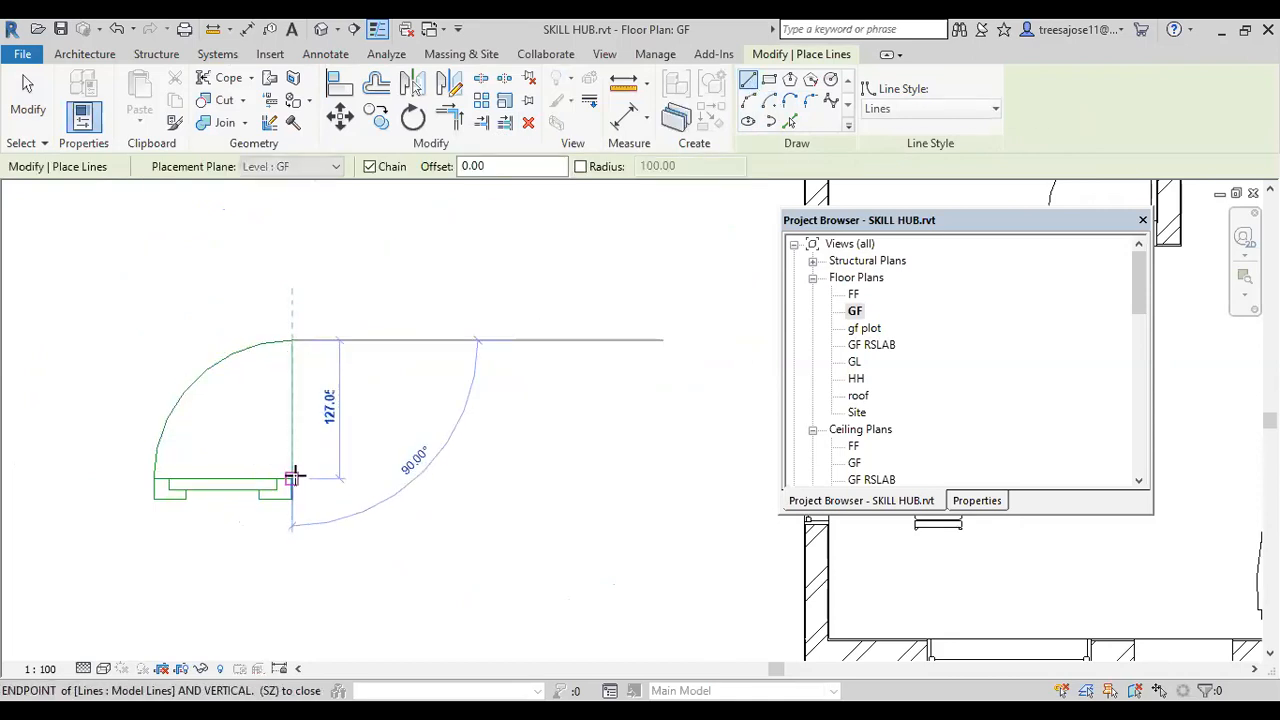
click(292, 479)
key(Escape)
right_click(342, 389)
click(406, 403)
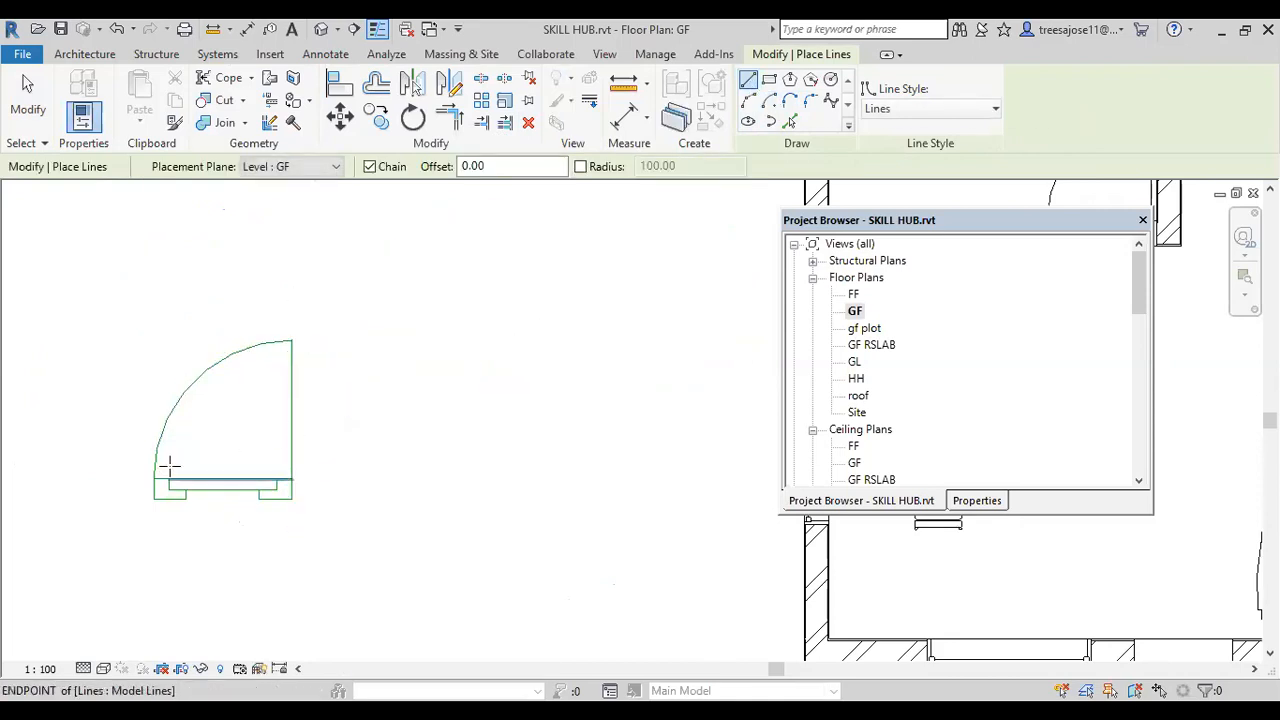
- Sketch an upright rectangle about 210 high beside the door plan symbol as the door elevation
scroll(168, 468, up, 1)
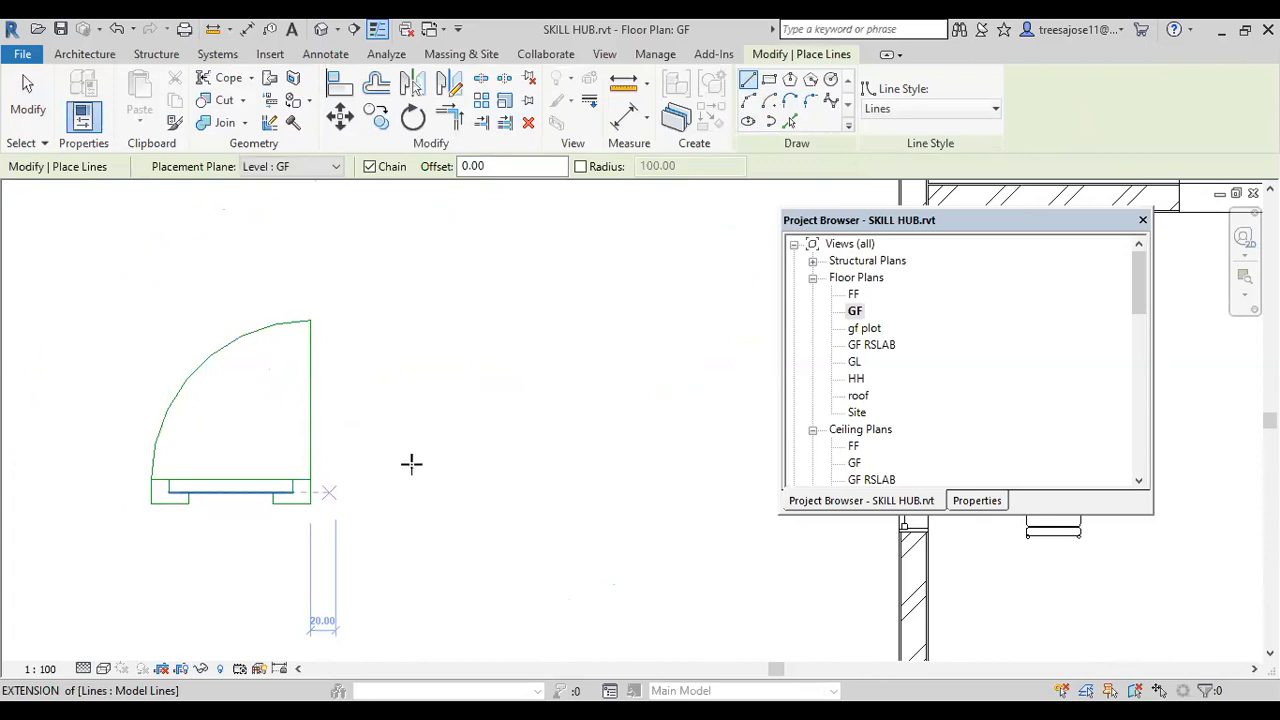
click(764, 84)
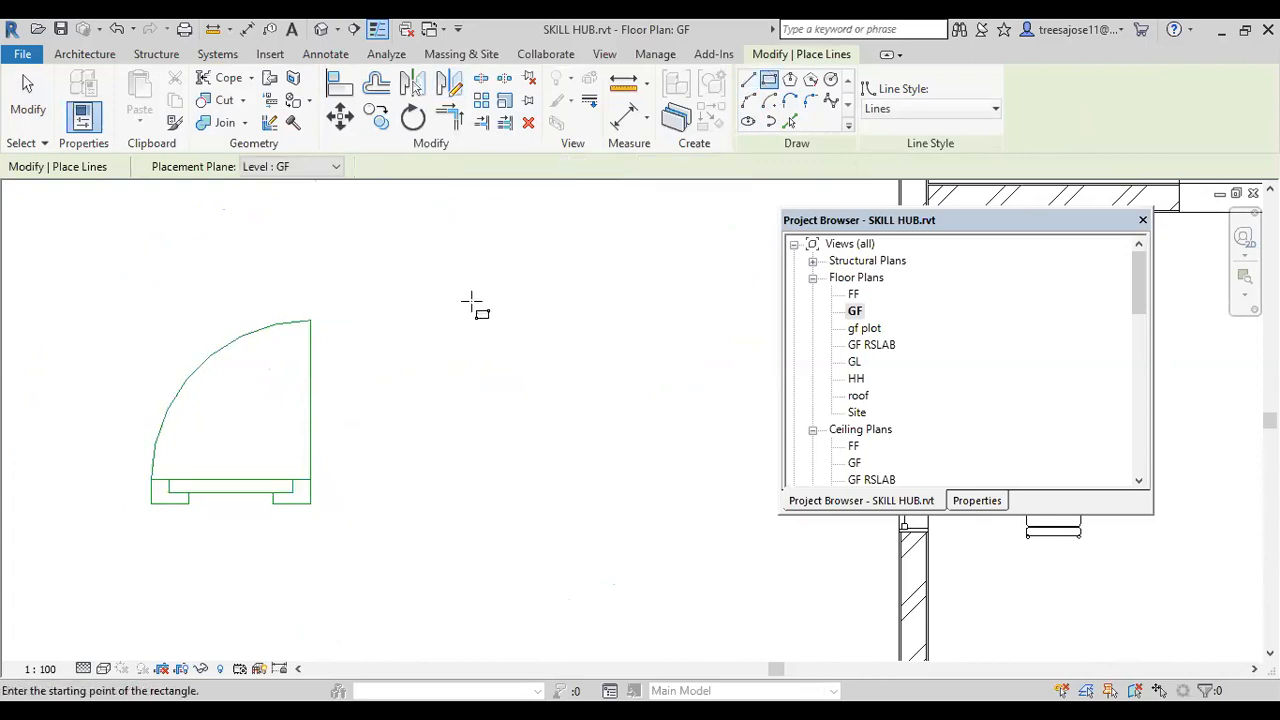
click(479, 268)
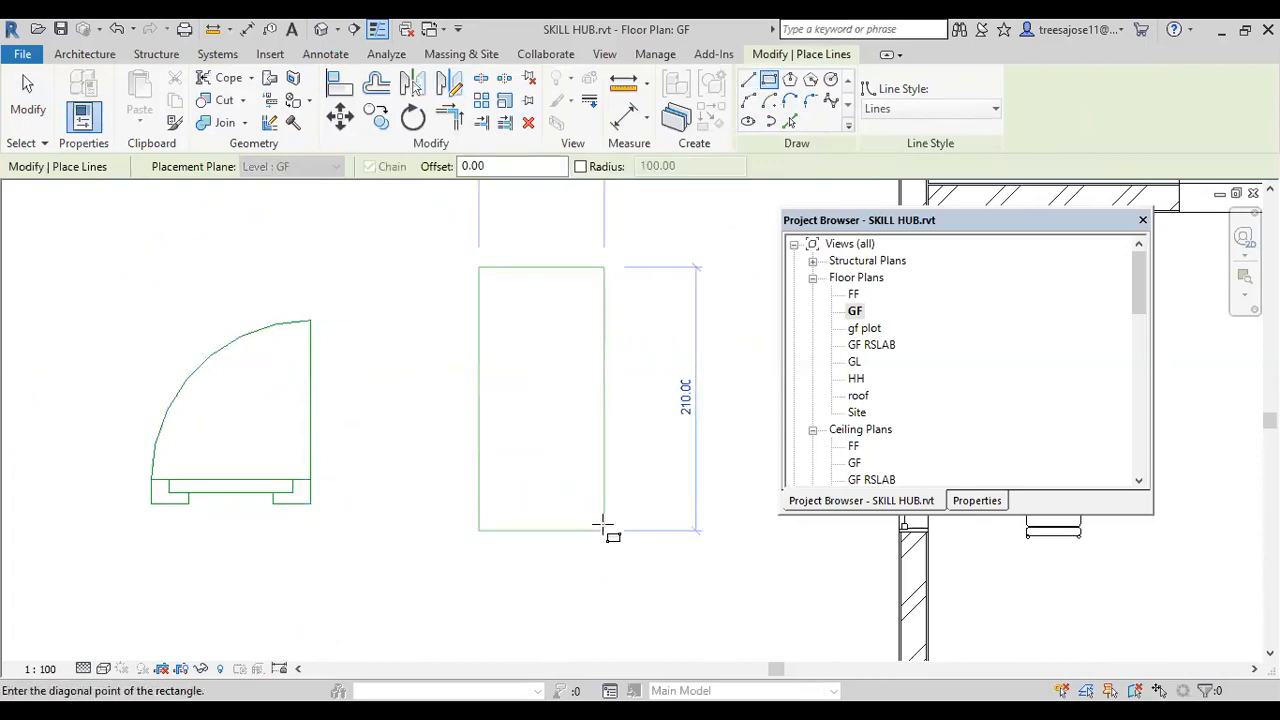
click(604, 531)
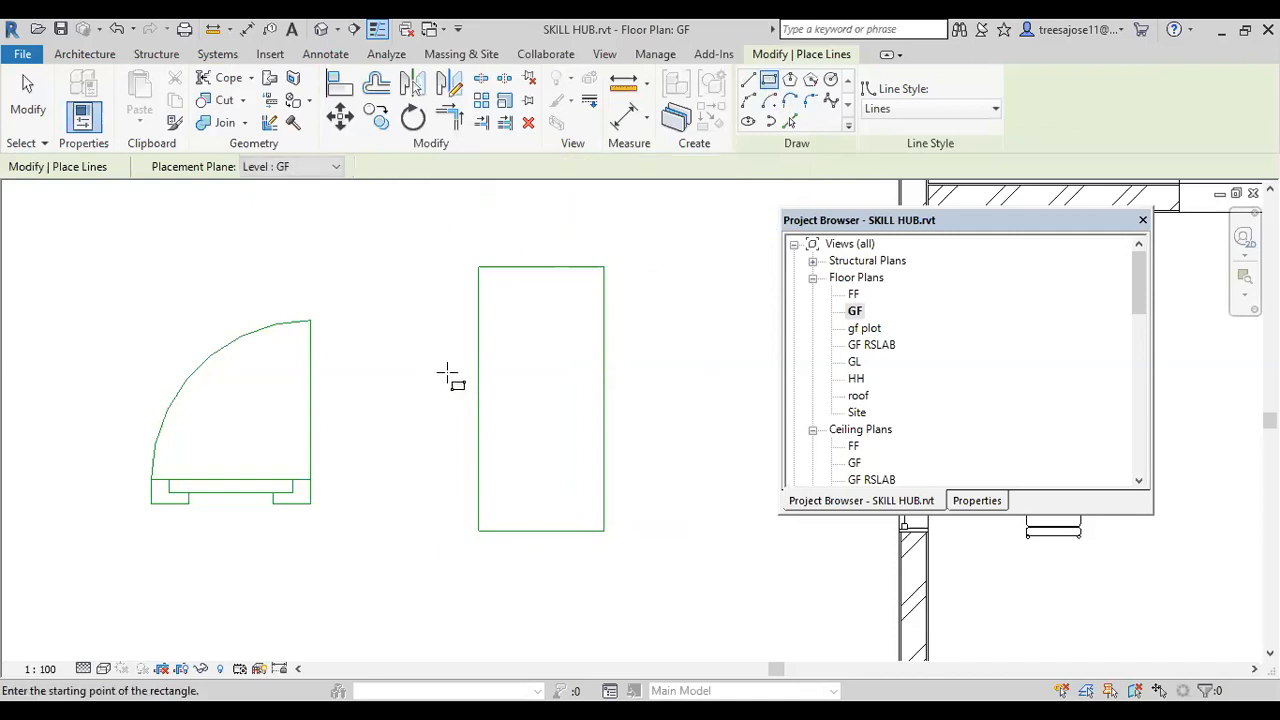
- Sketch two nested rectangles in the upper left part of the door elevation, the inner one about 22 by 81
scroll(496, 300, up, 2)
click(495, 291)
click(549, 445)
scroll(506, 294, up, 2)
click(504, 302)
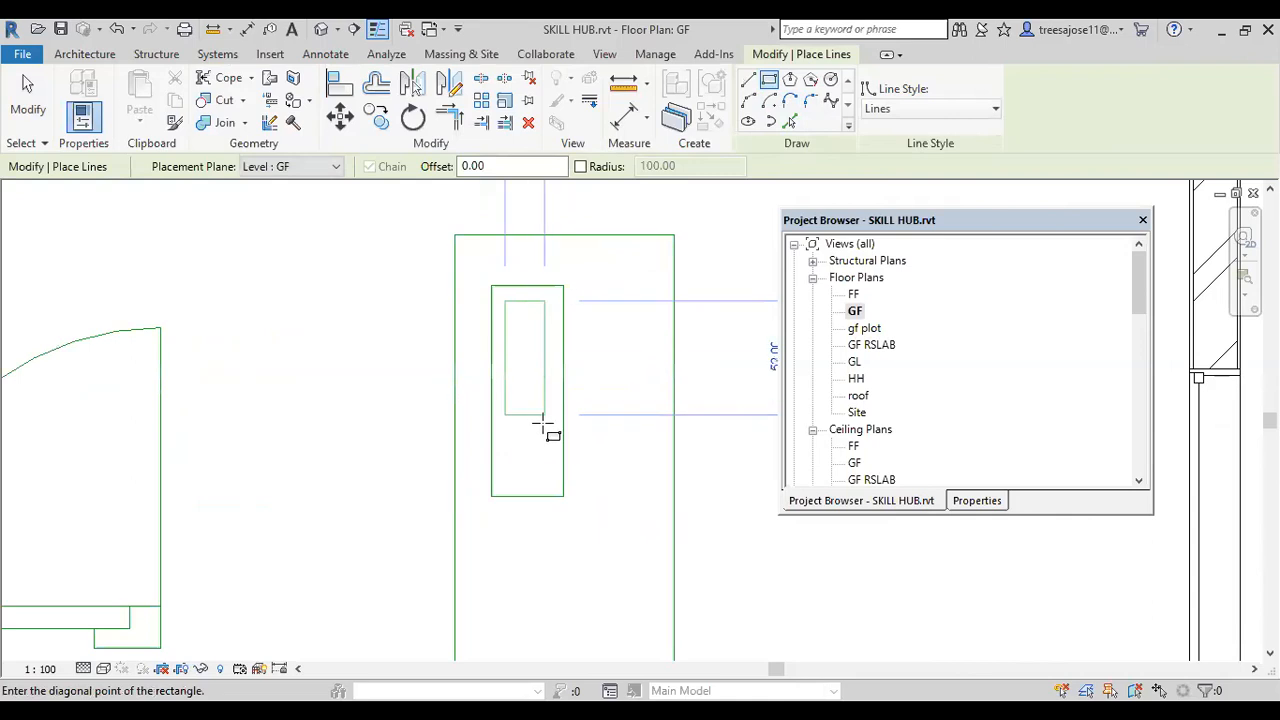
scroll(542, 421, up, 1)
click(556, 490)
- Draw a 45° line about 8 long from the outer panel rectangle's upper left corner towards the inner rectangle's corner
click(748, 79)
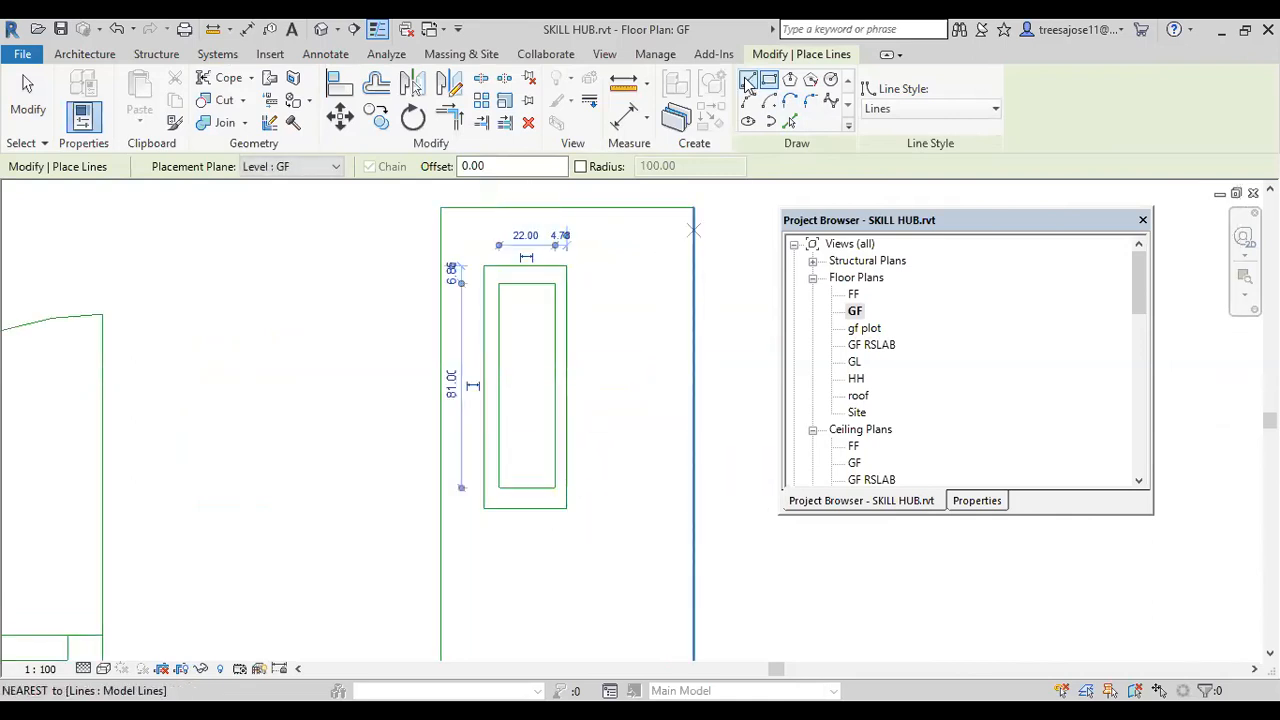
click(487, 268)
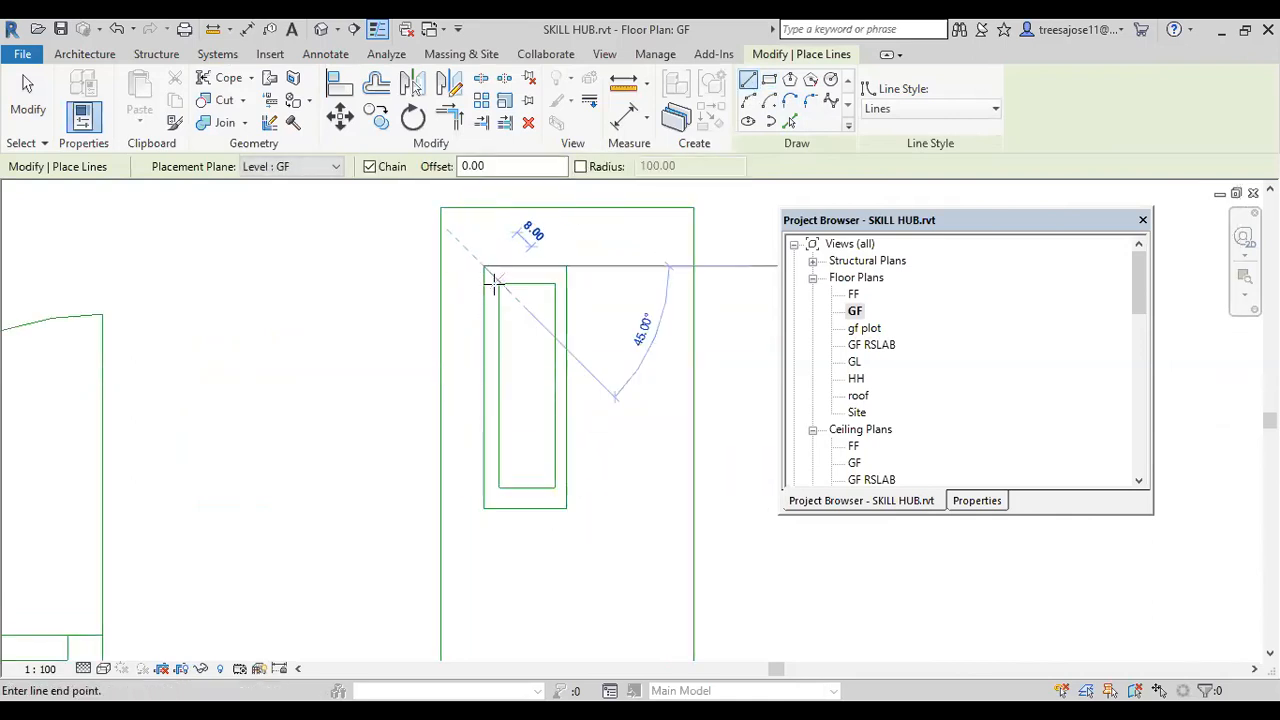
right_click(530, 281)
click(557, 297)
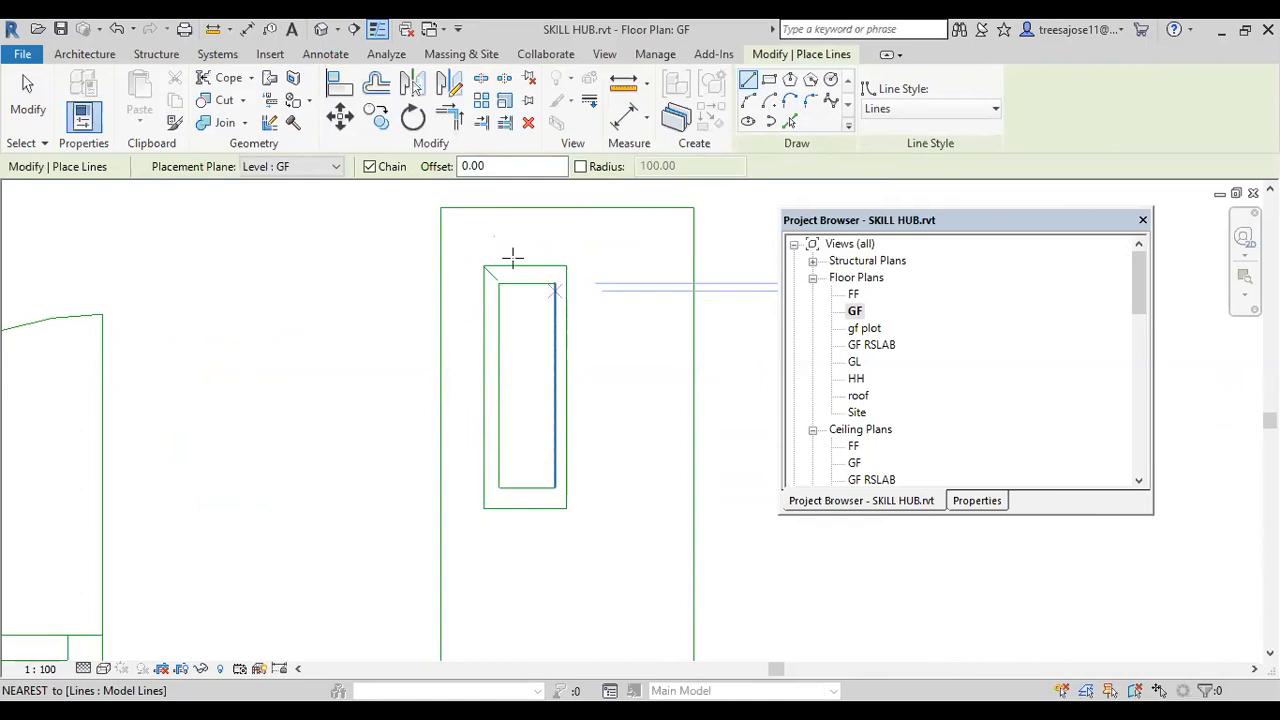
key(Escape)
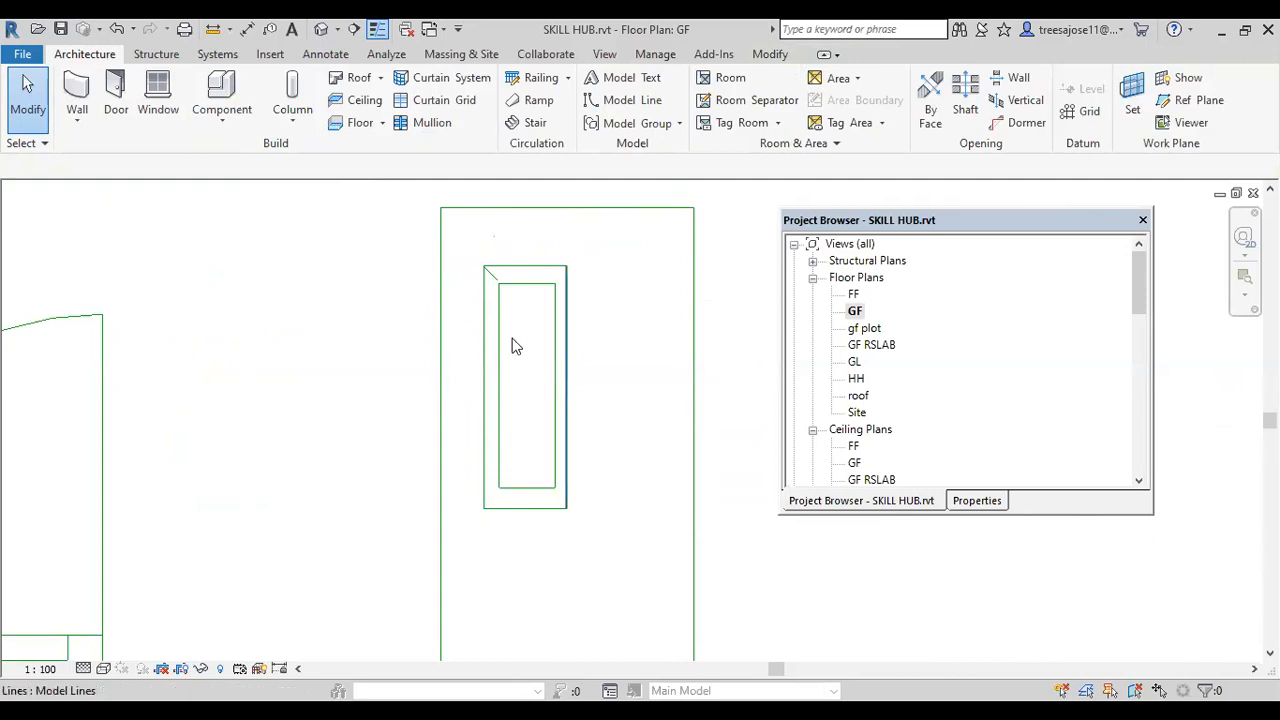
- Open the family of the M_Single-Flush door in the plan's lower exterior wall for editing
middle_drag(514, 346, 431, 357)
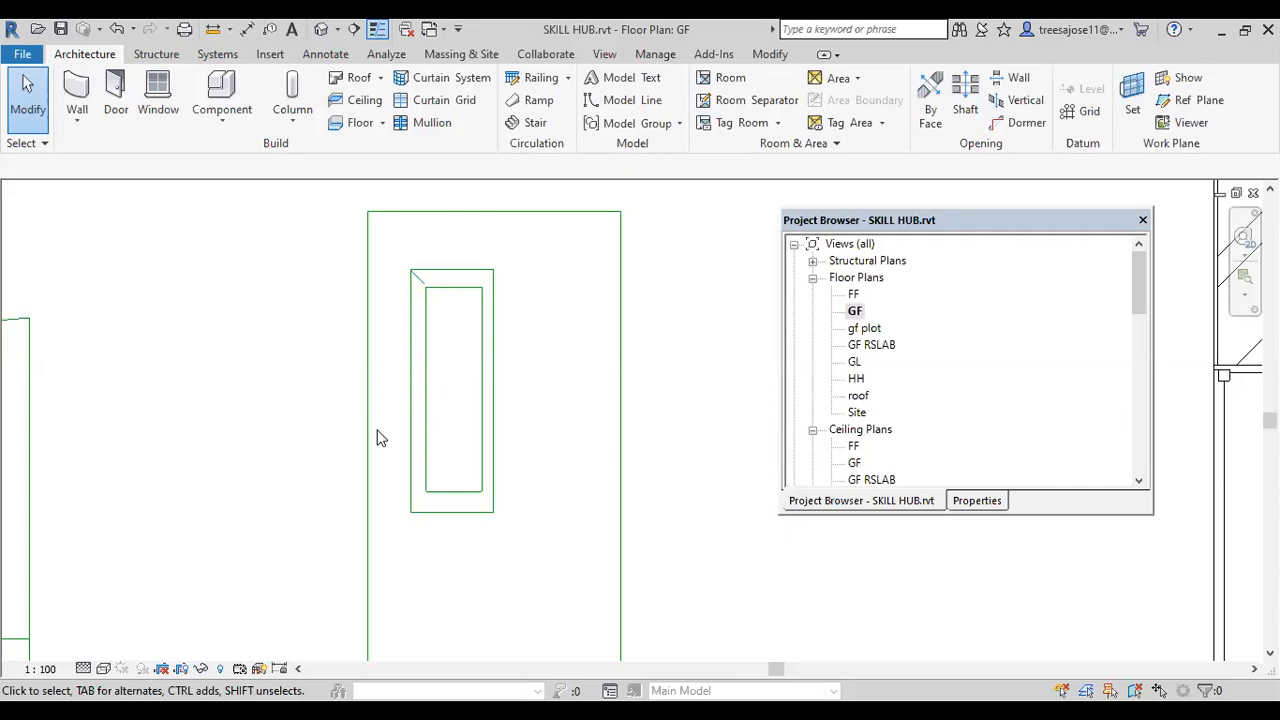
scroll(416, 425, down, 4)
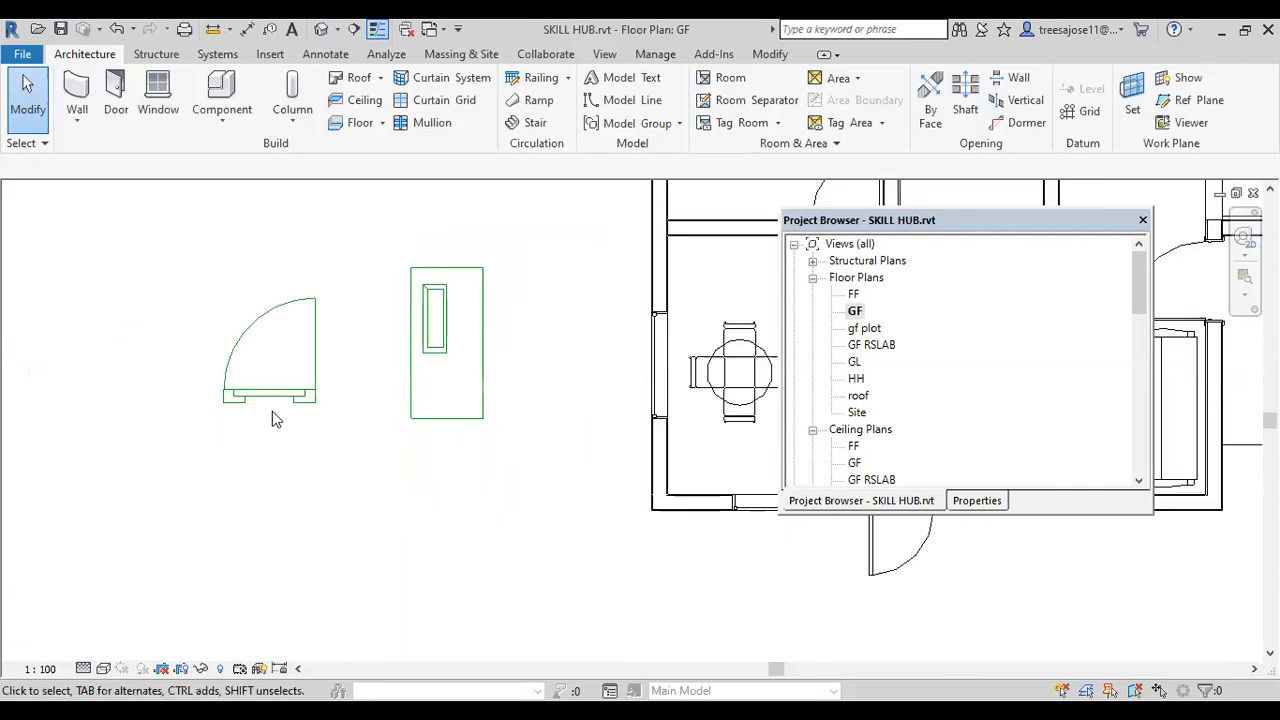
mouse_move(684, 454)
middle_down()
mouse_move(469, 486)
mouse_move(419, 453)
middle_up()
scroll(540, 497, down, 2)
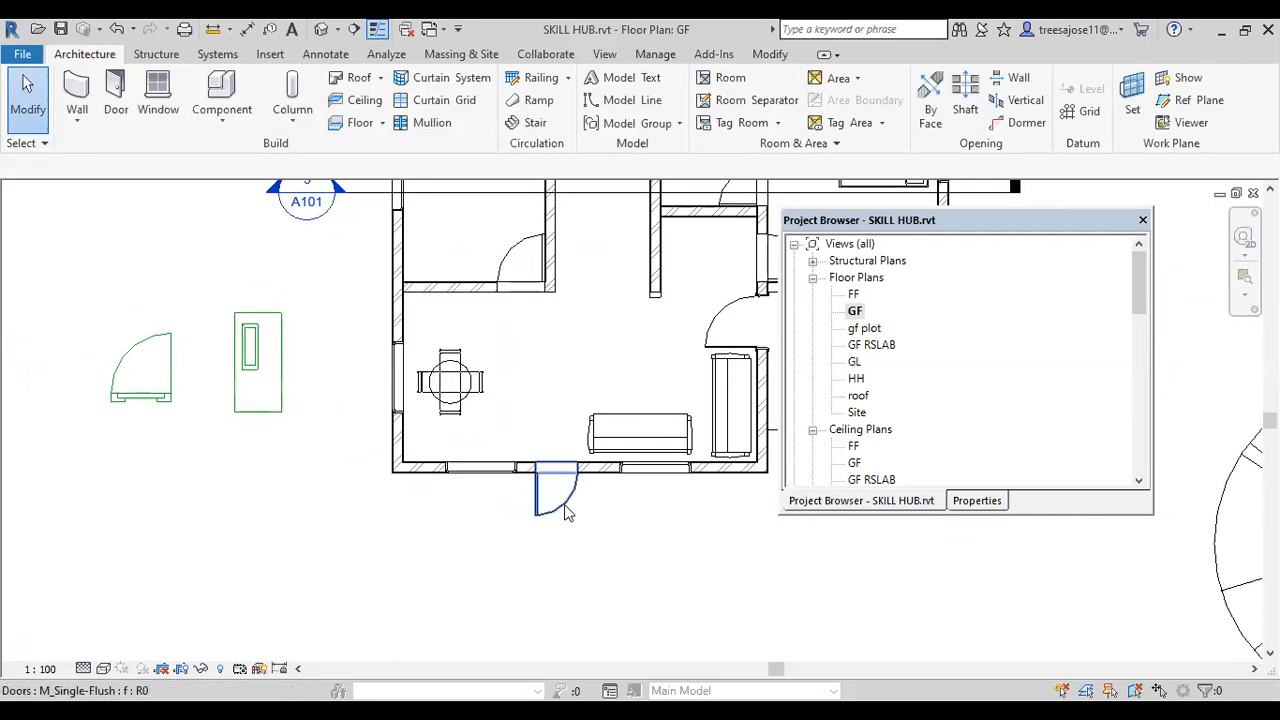
click(566, 514)
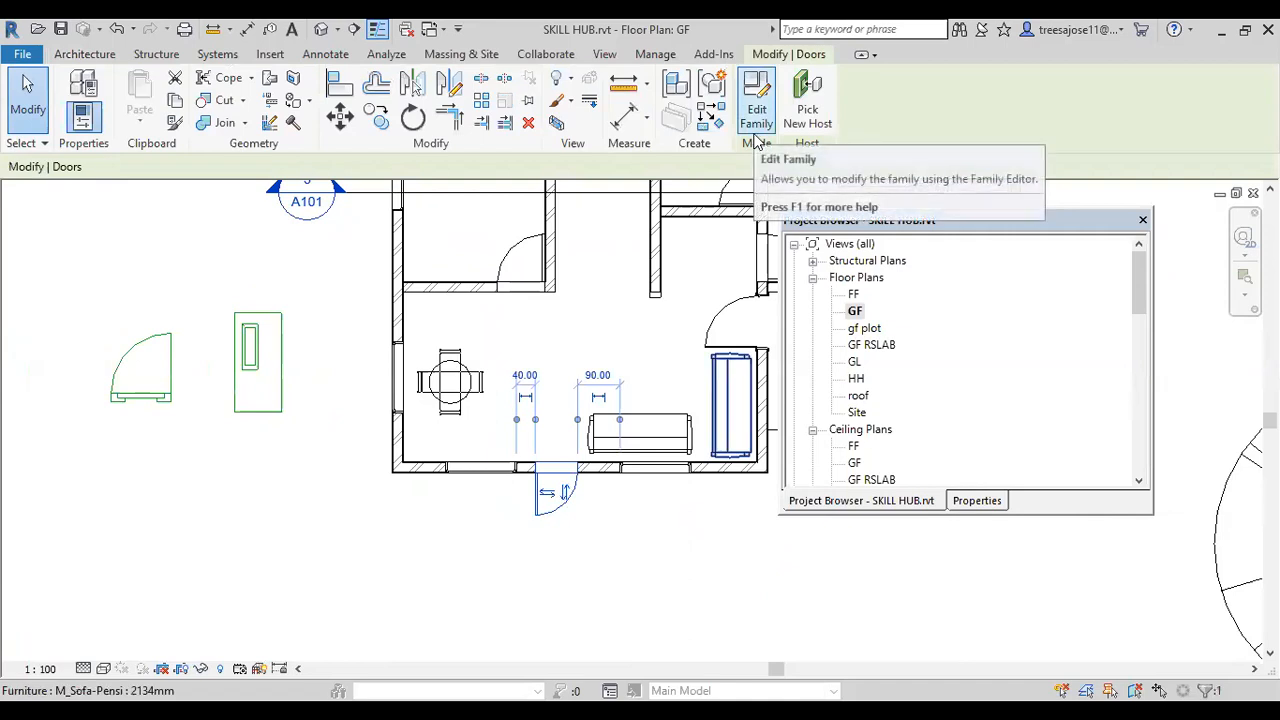
click(754, 118)
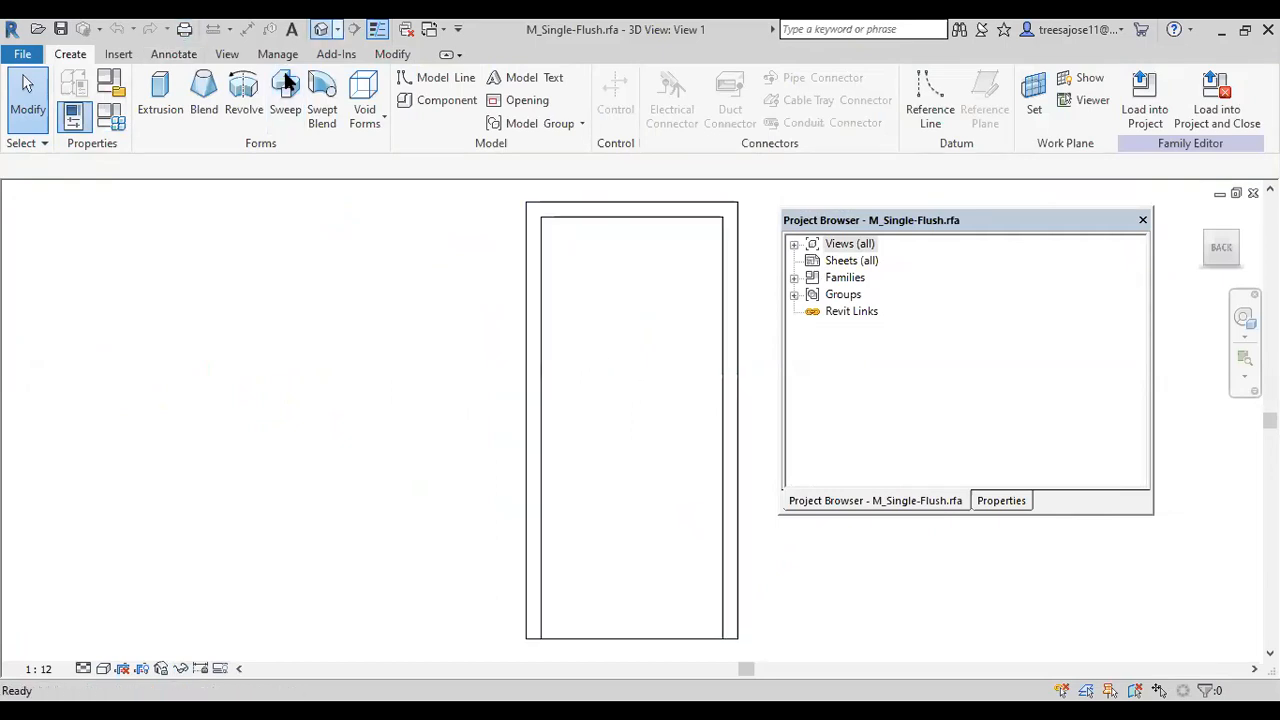
- Inspect the foot of the door's frame in 3D and load the M_Single-Flush family into SKILL HUB.rvt
scroll(600, 450, up, 3)
scroll(598, 440, up, 3)
click(585, 401)
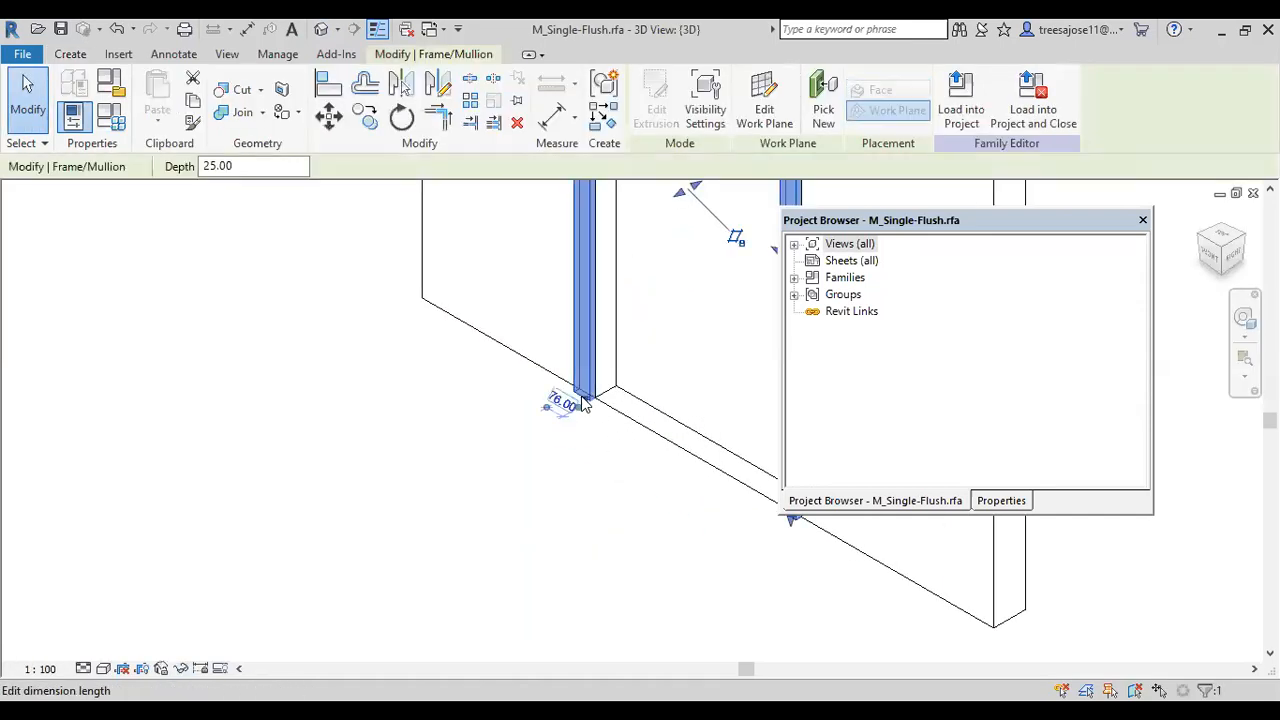
key(Escape)
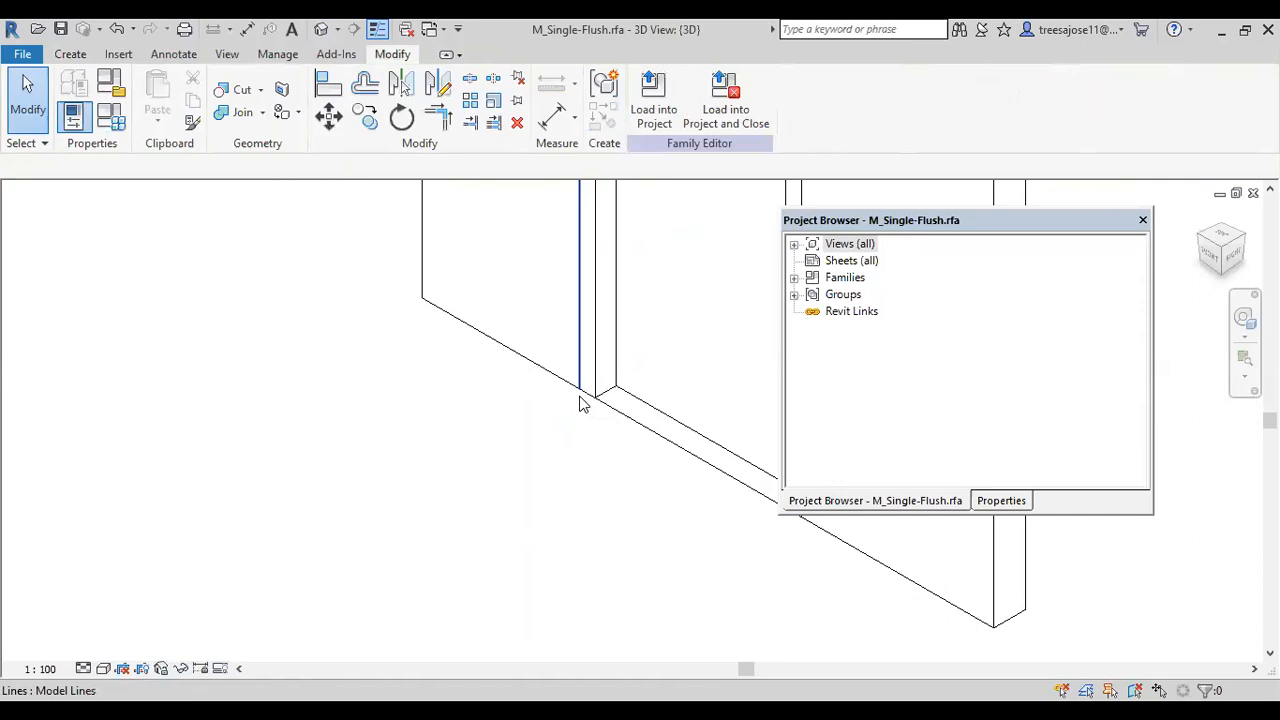
click(755, 127)
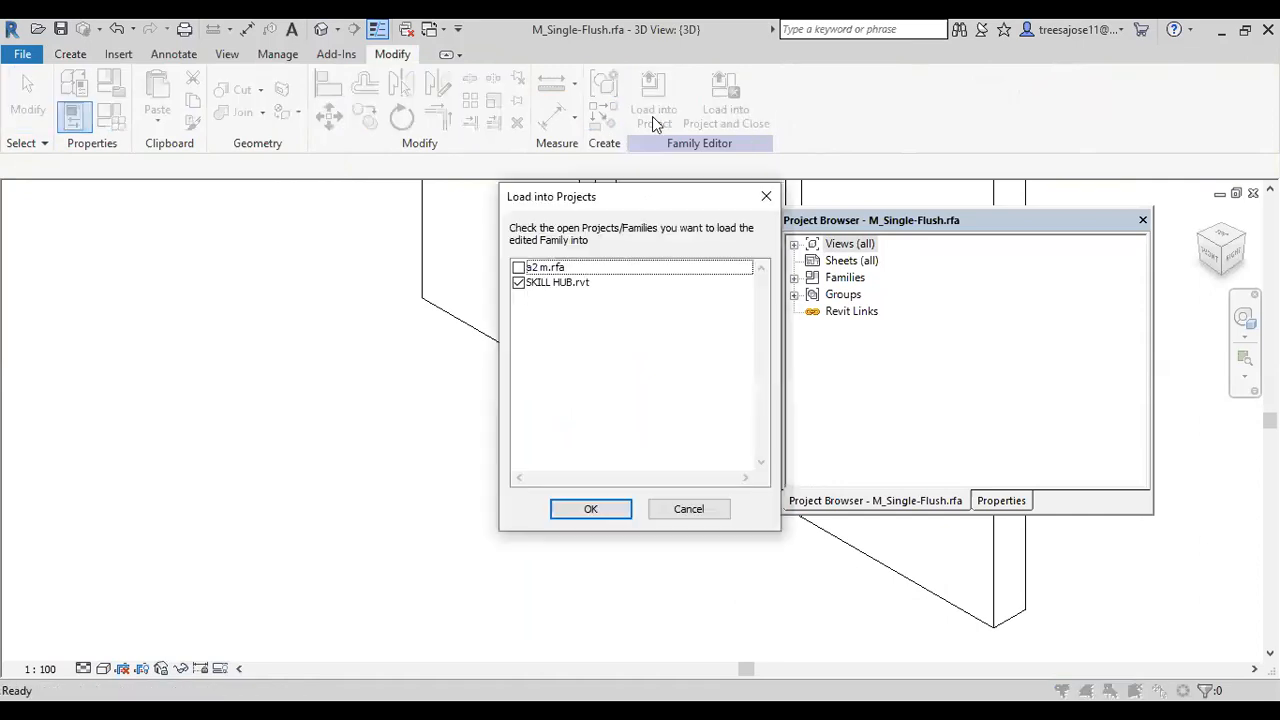
click(595, 510)
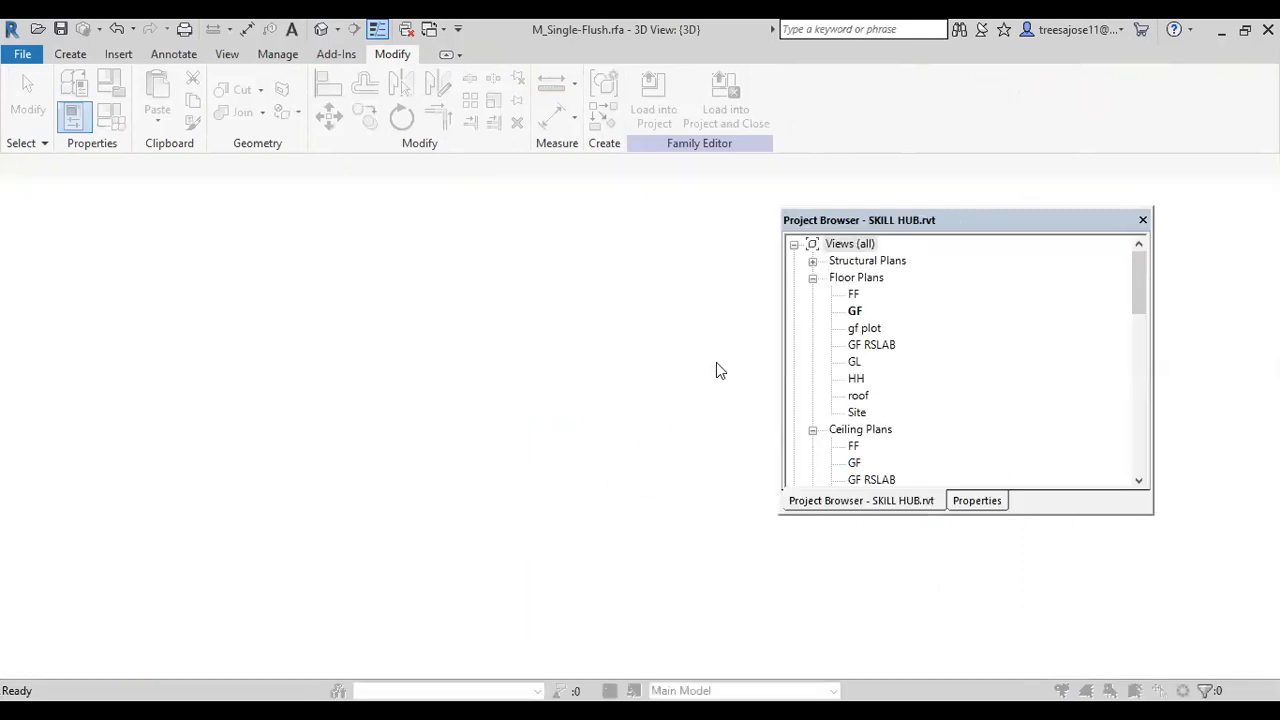
click(590, 367)
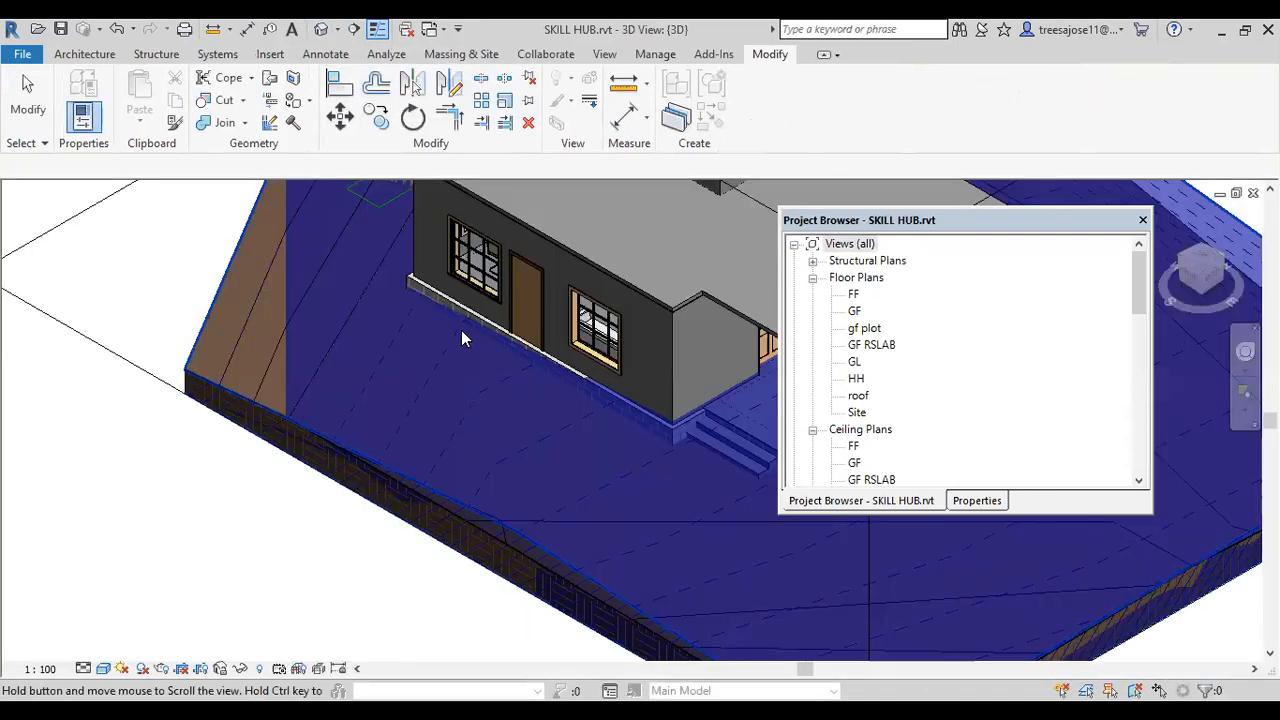
- Flip the M_Single-Flush door's facing in the GF floor plan so that it swings into the room
scroll(463, 328, up, 3)
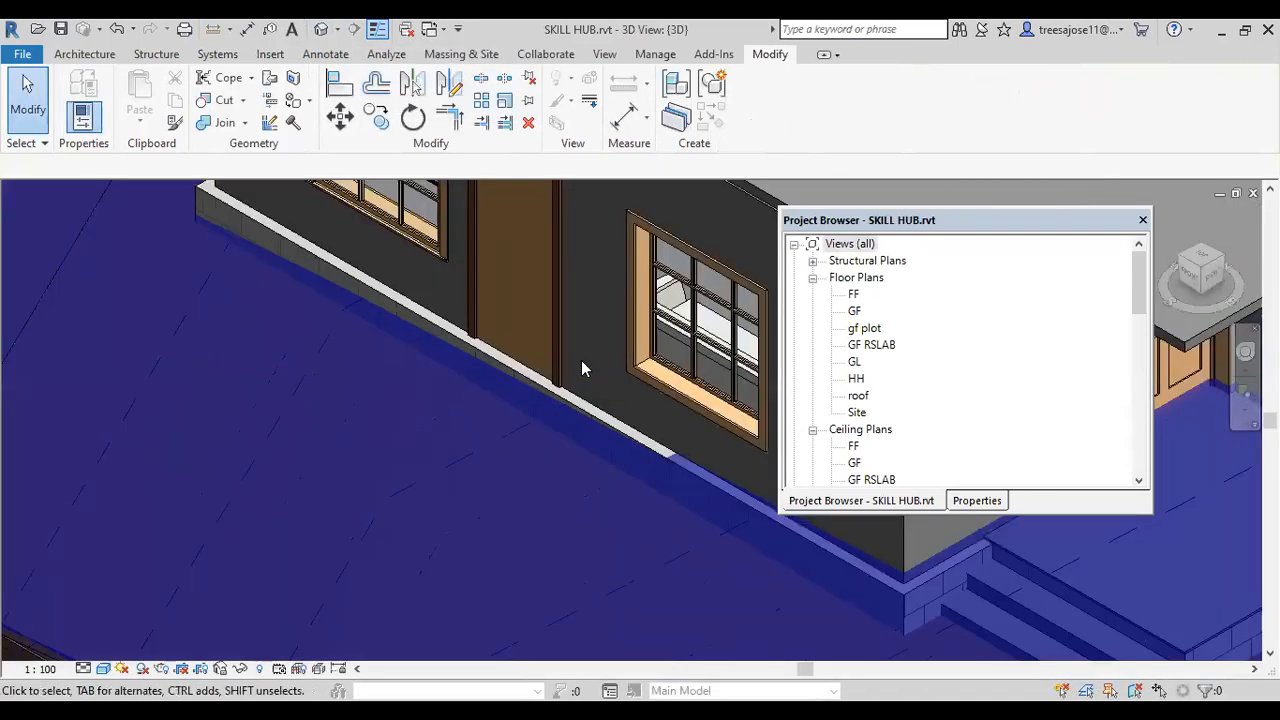
scroll(578, 366, up, 3)
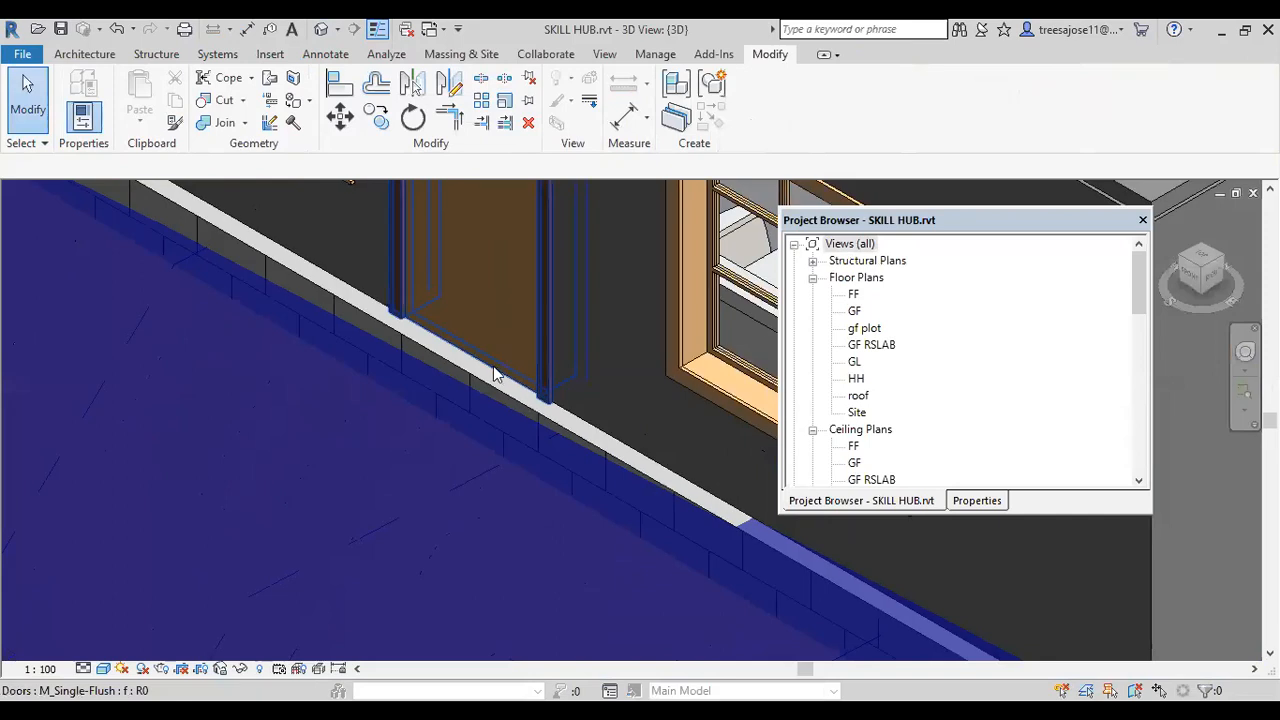
click(493, 374)
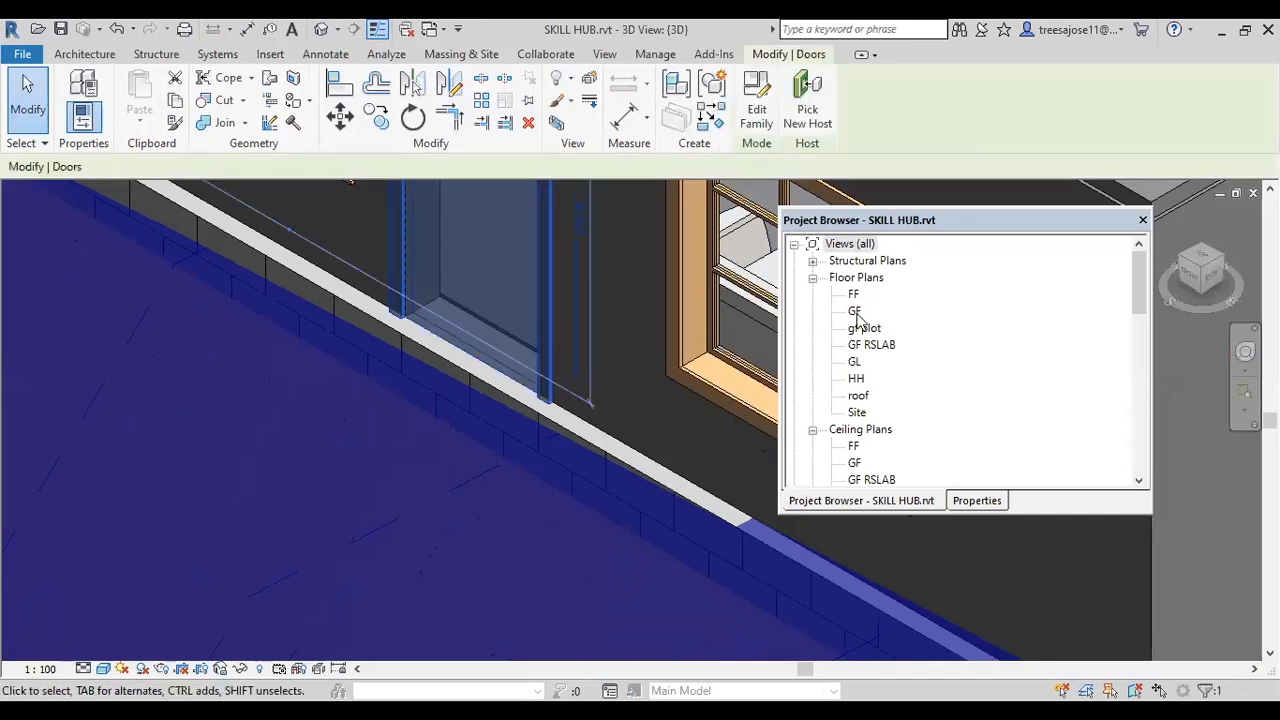
double_click(856, 316)
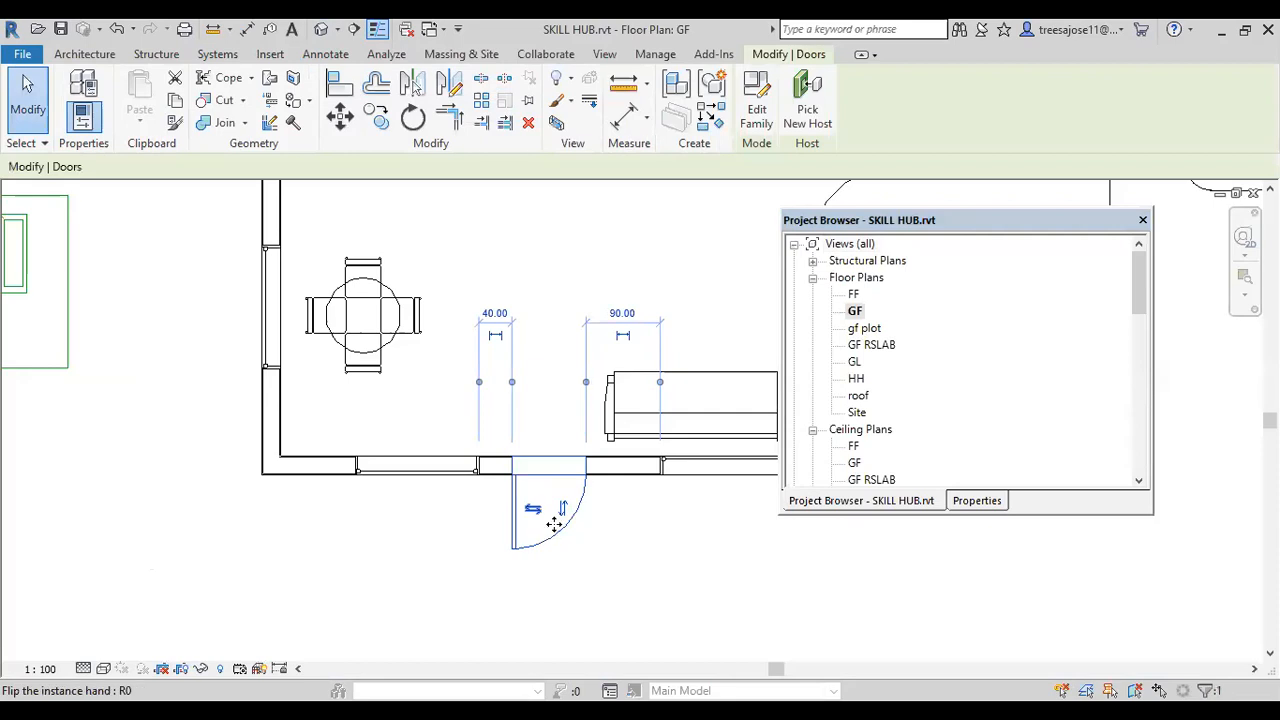
click(566, 516)
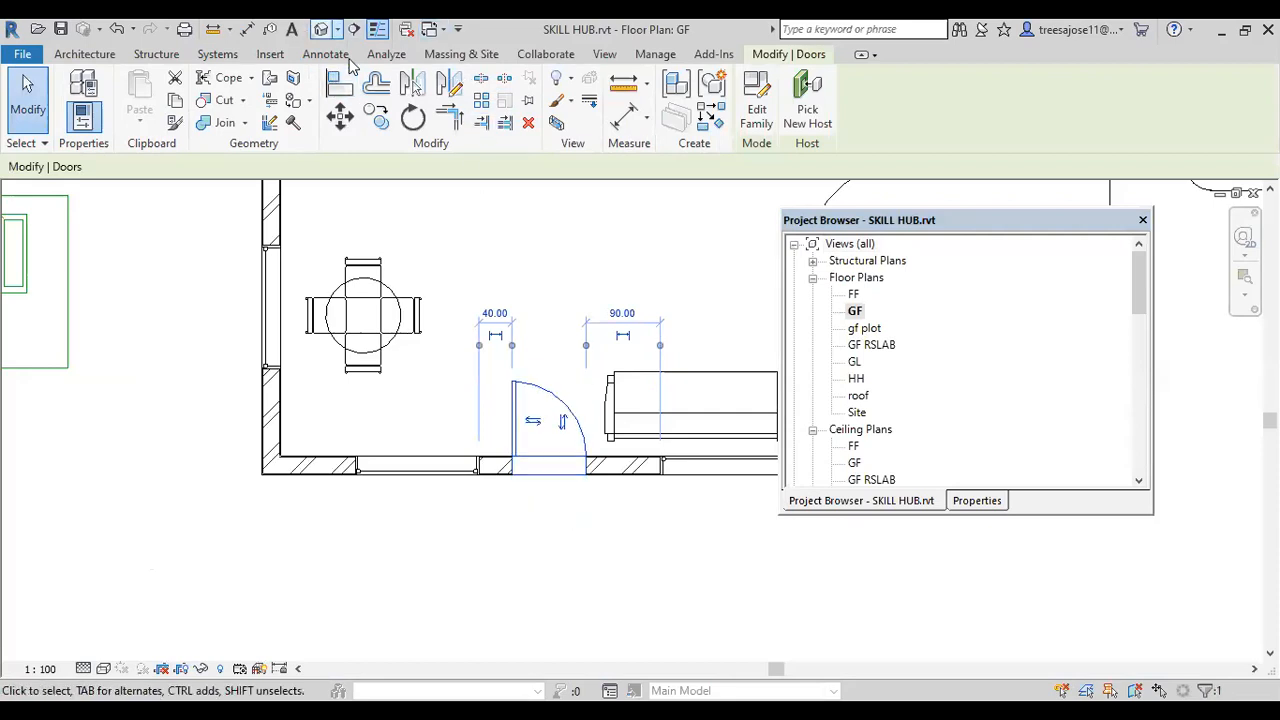
- Examine the flipped door's threshold and wall reveal up close in the 3D view
click(322, 30)
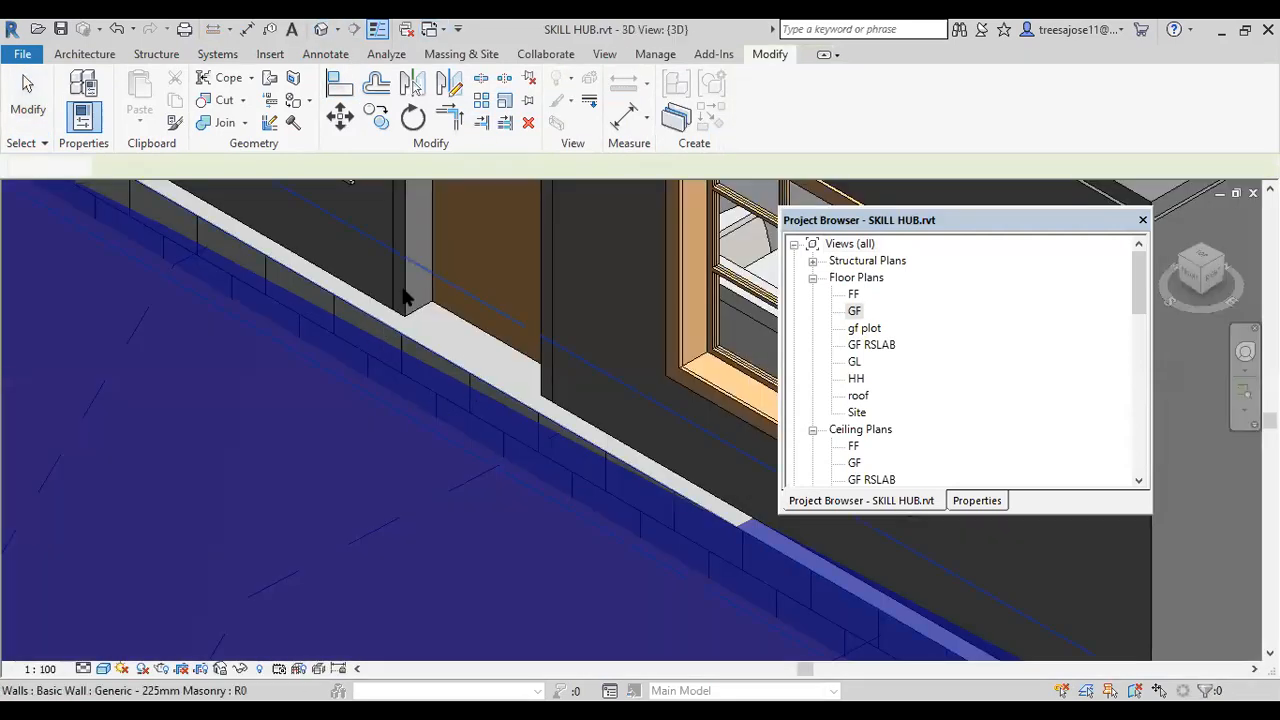
scroll(403, 326, up, 2)
scroll(401, 334, up, 2)
key(Escape)
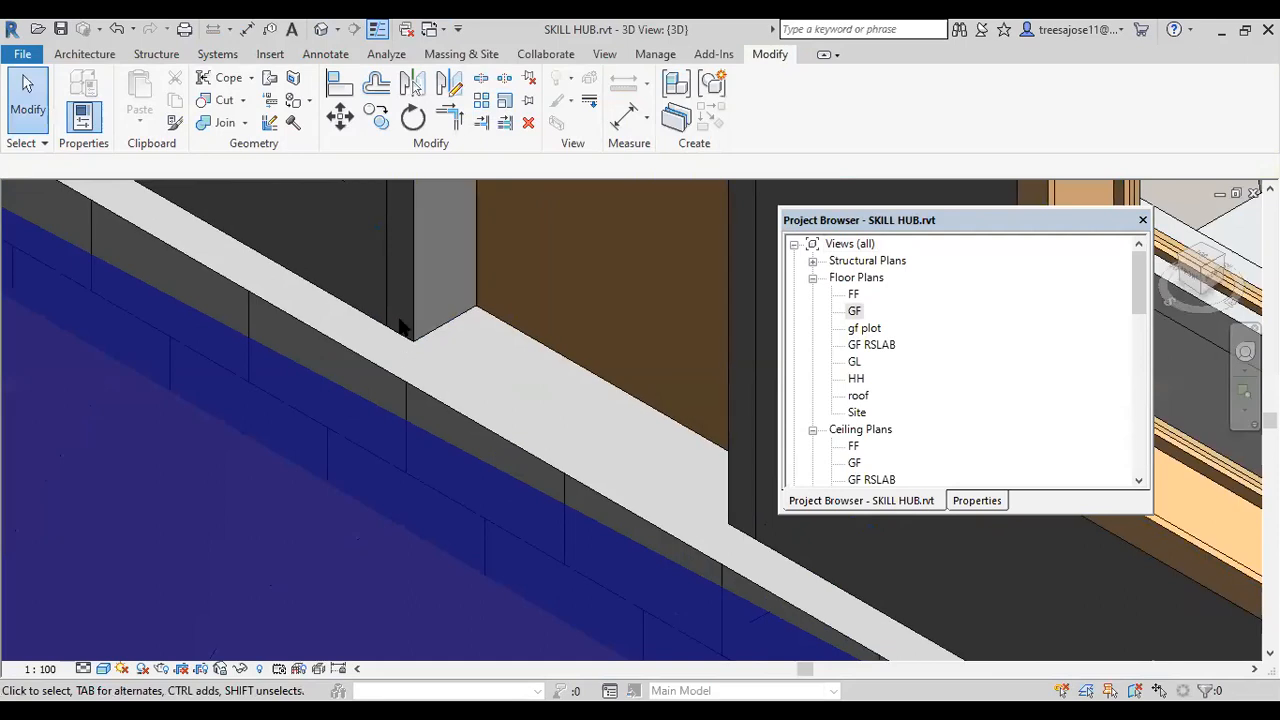
- Create a new family from the Metric Door.rft template
scroll(401, 327, down, 1)
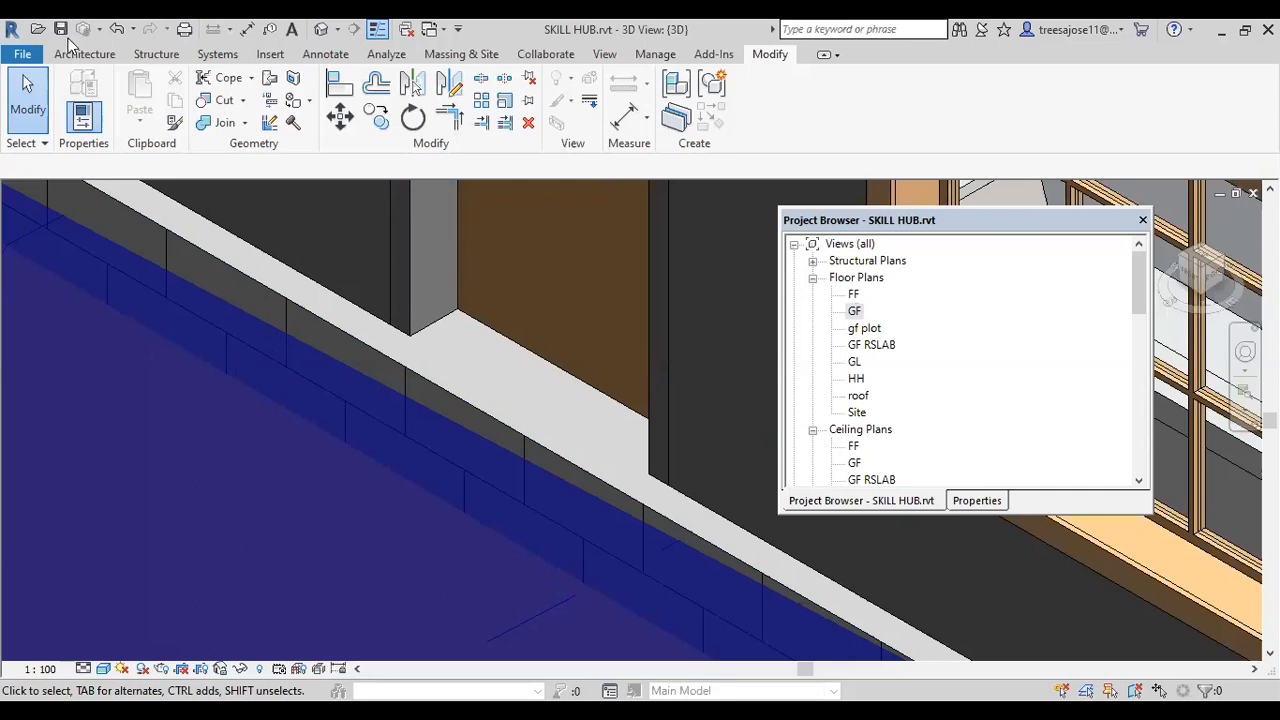
click(22, 54)
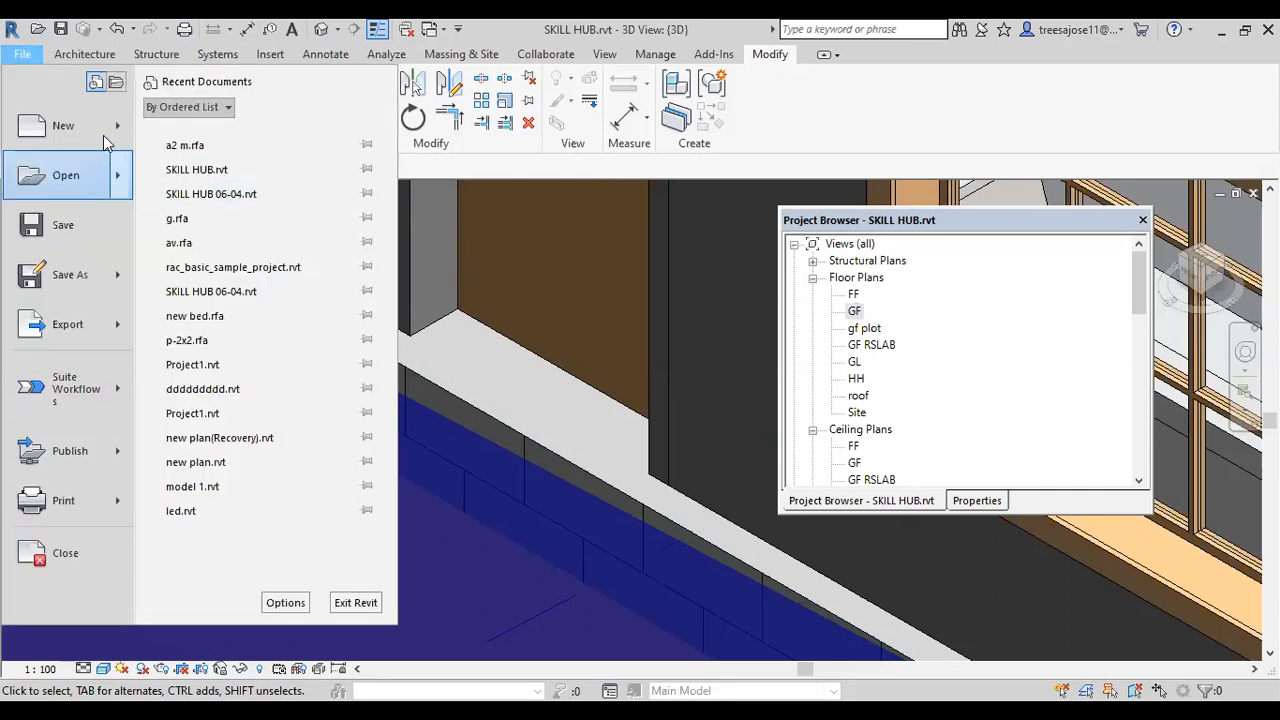
mouse_move(117, 126)
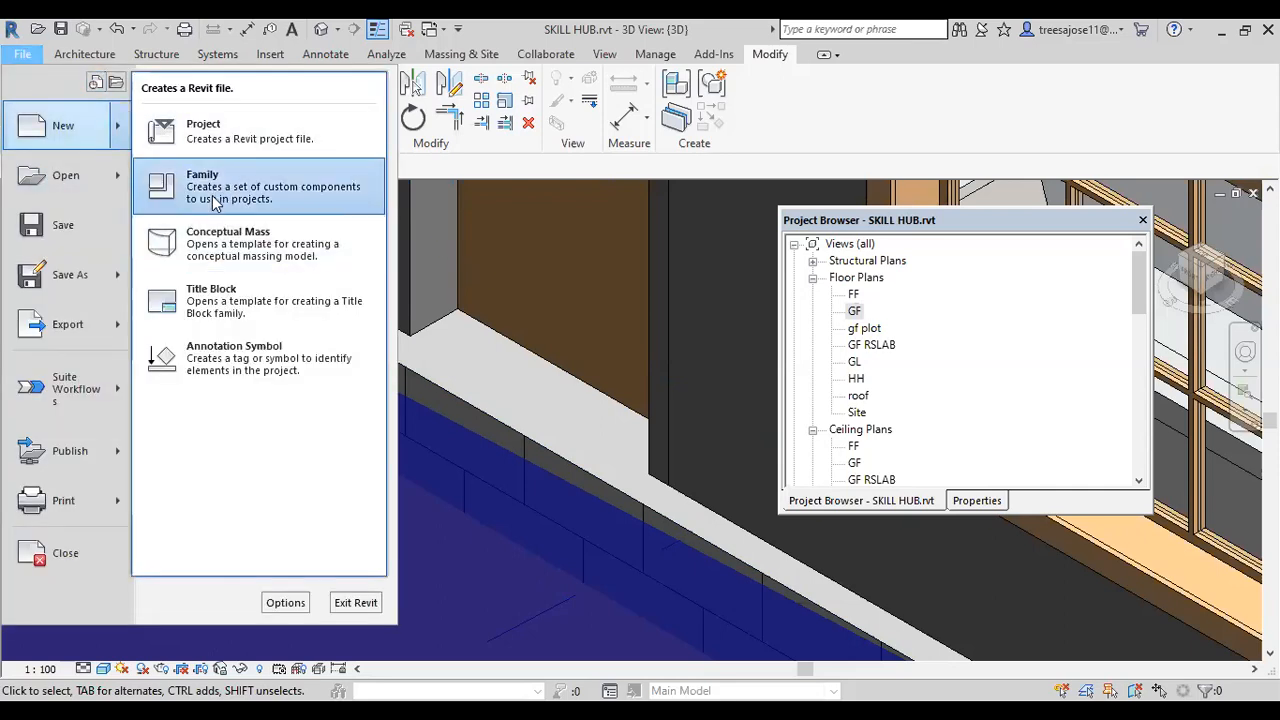
click(214, 189)
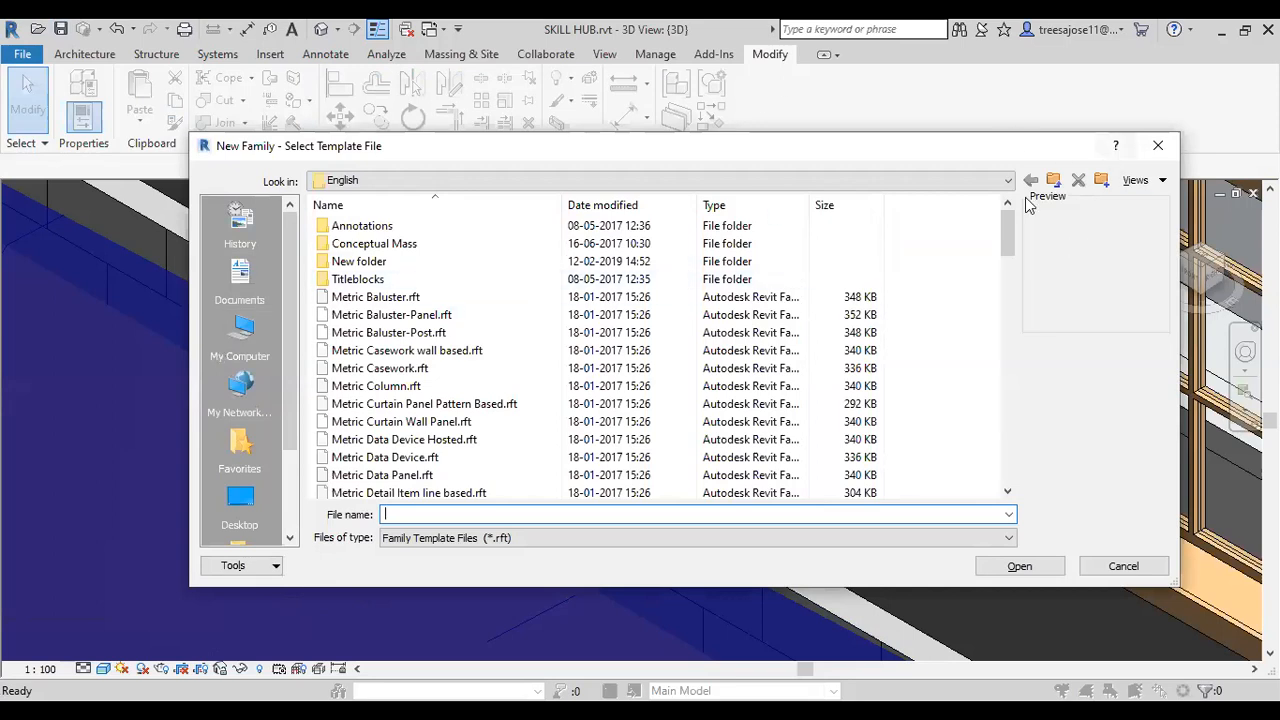
drag(1007, 232, 1010, 298)
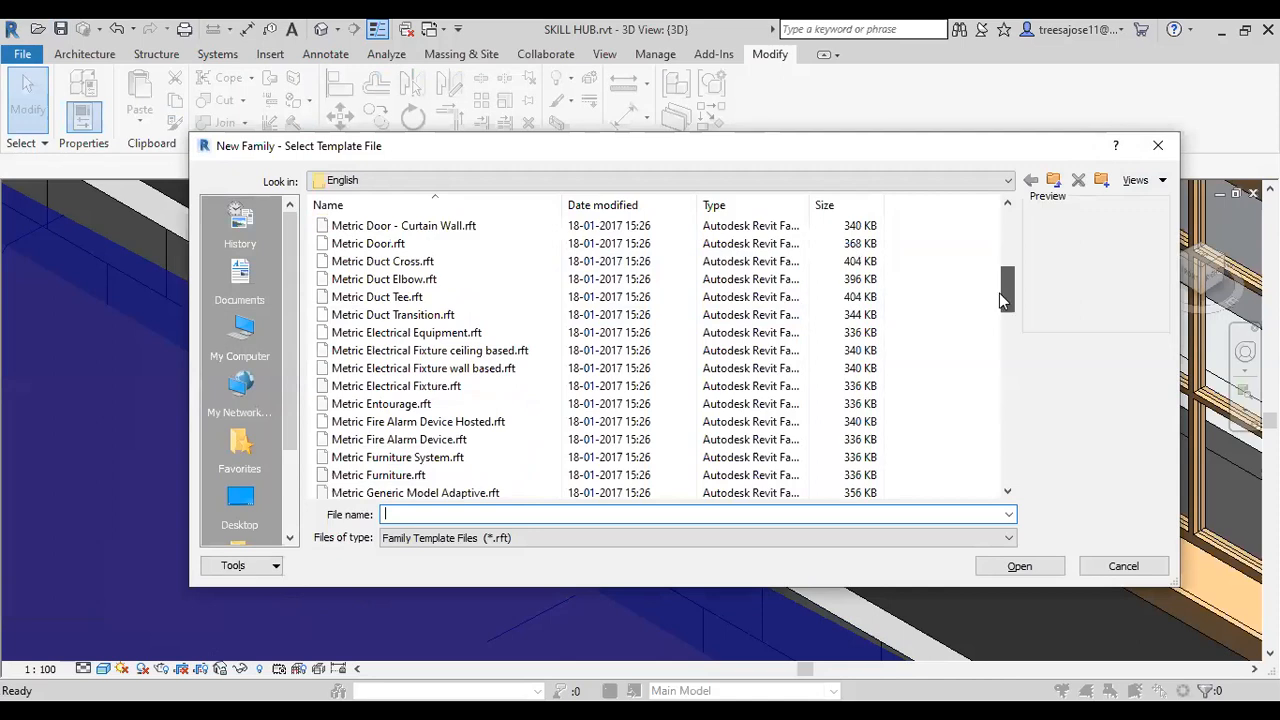
click(396, 249)
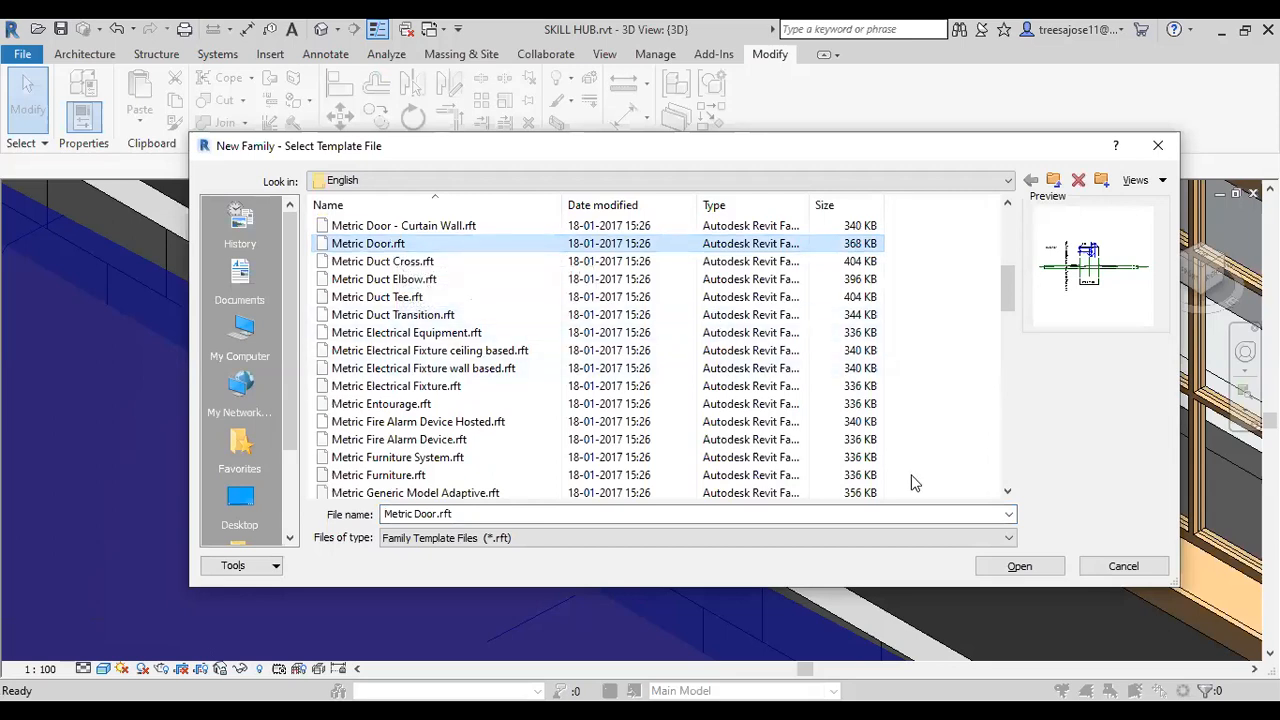
click(1018, 568)
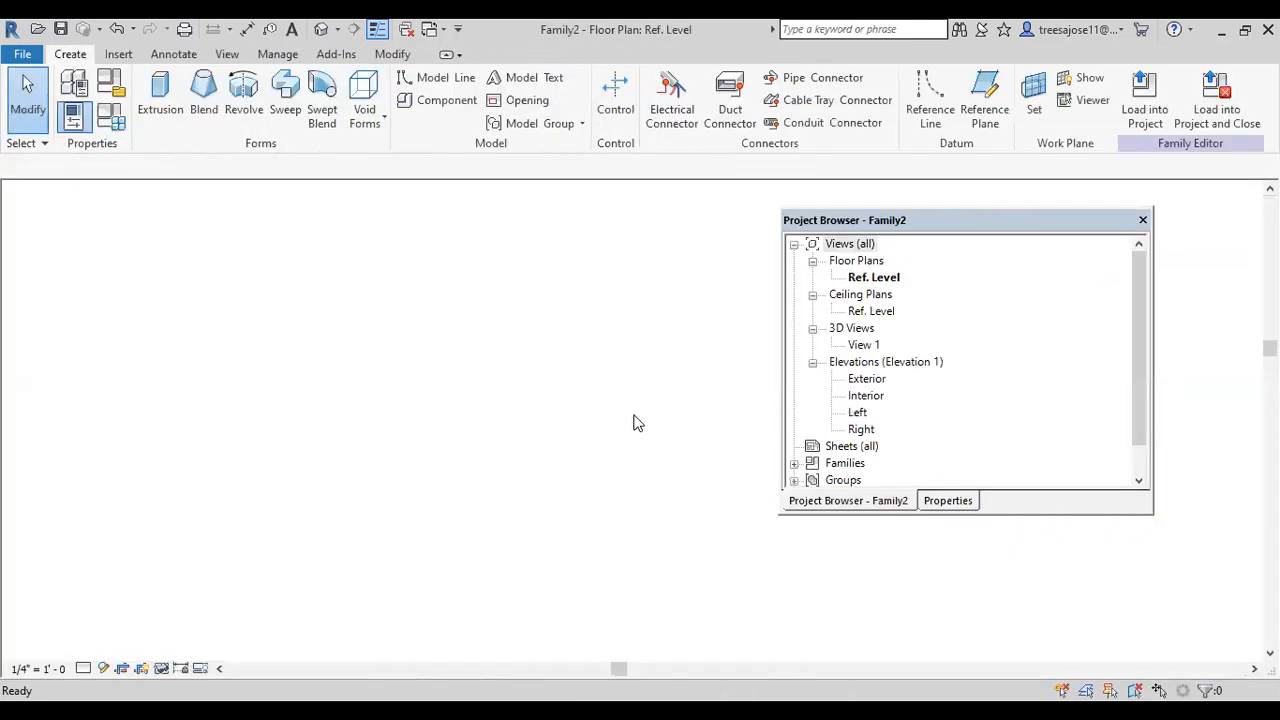
- Delete the exterior and interior frame extrusions and the opening cut from the Ref. Level plan
scroll(510, 452, up, 2)
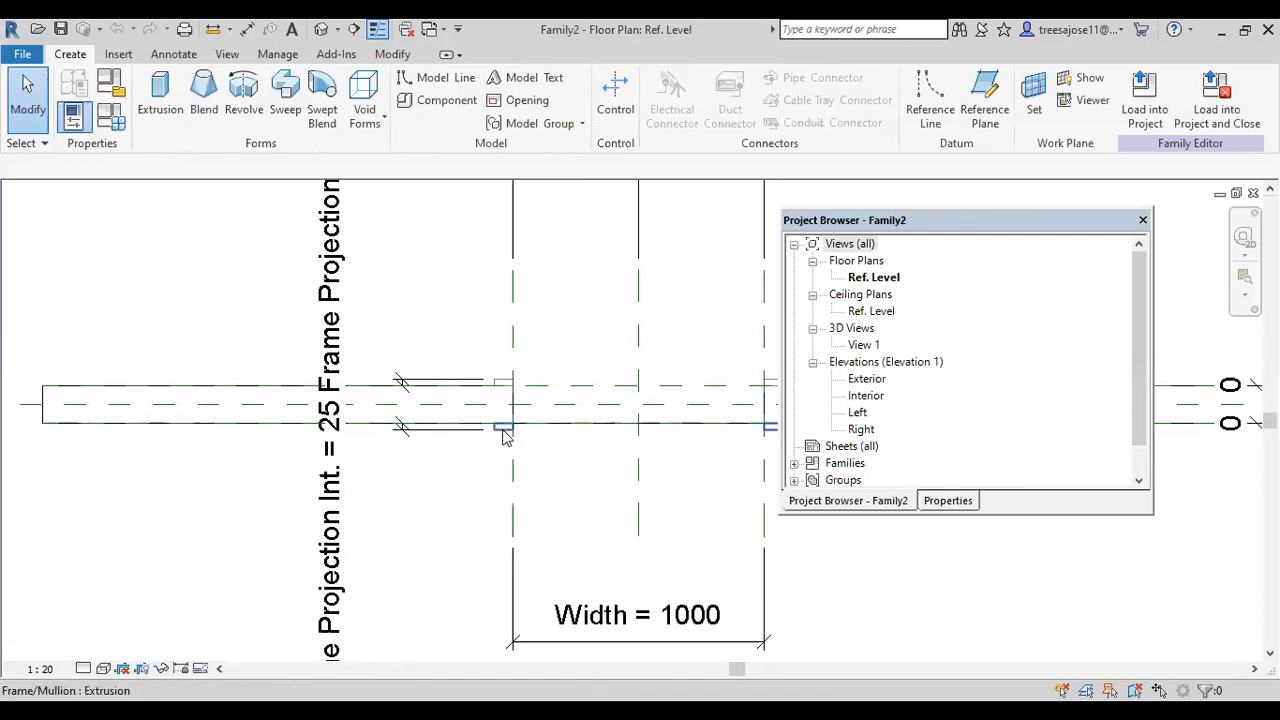
click(508, 443)
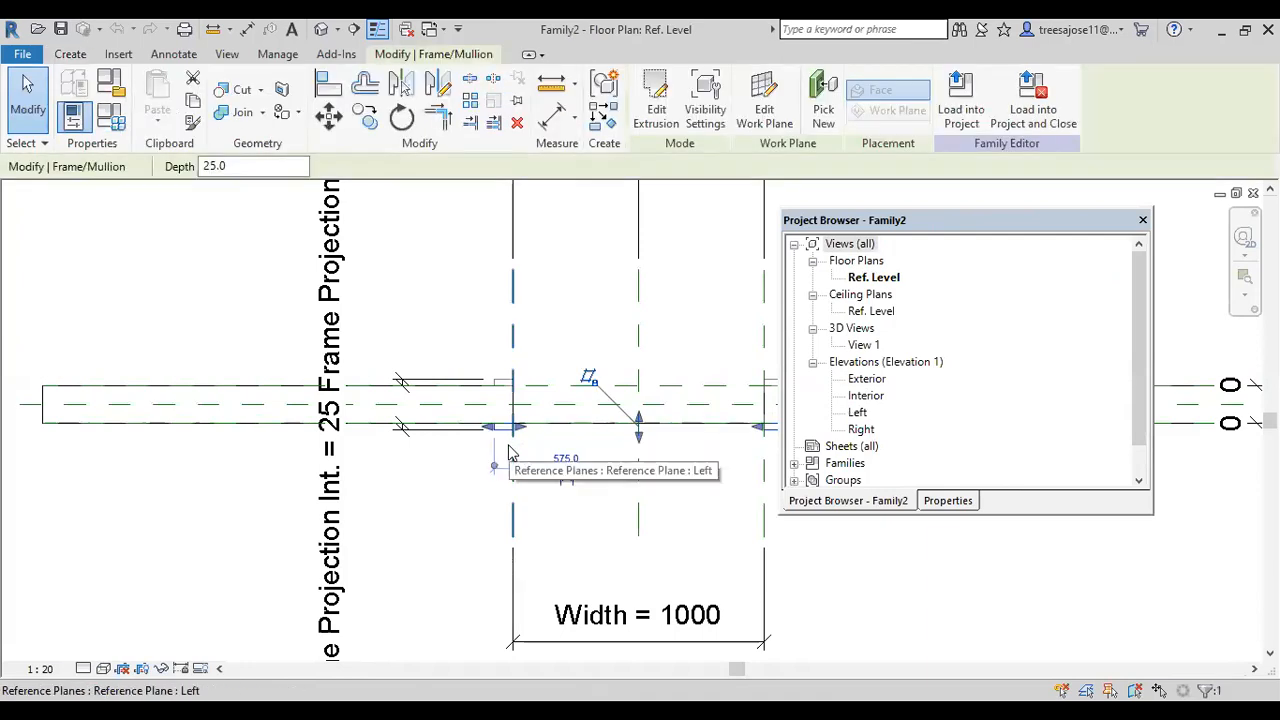
click(560, 426)
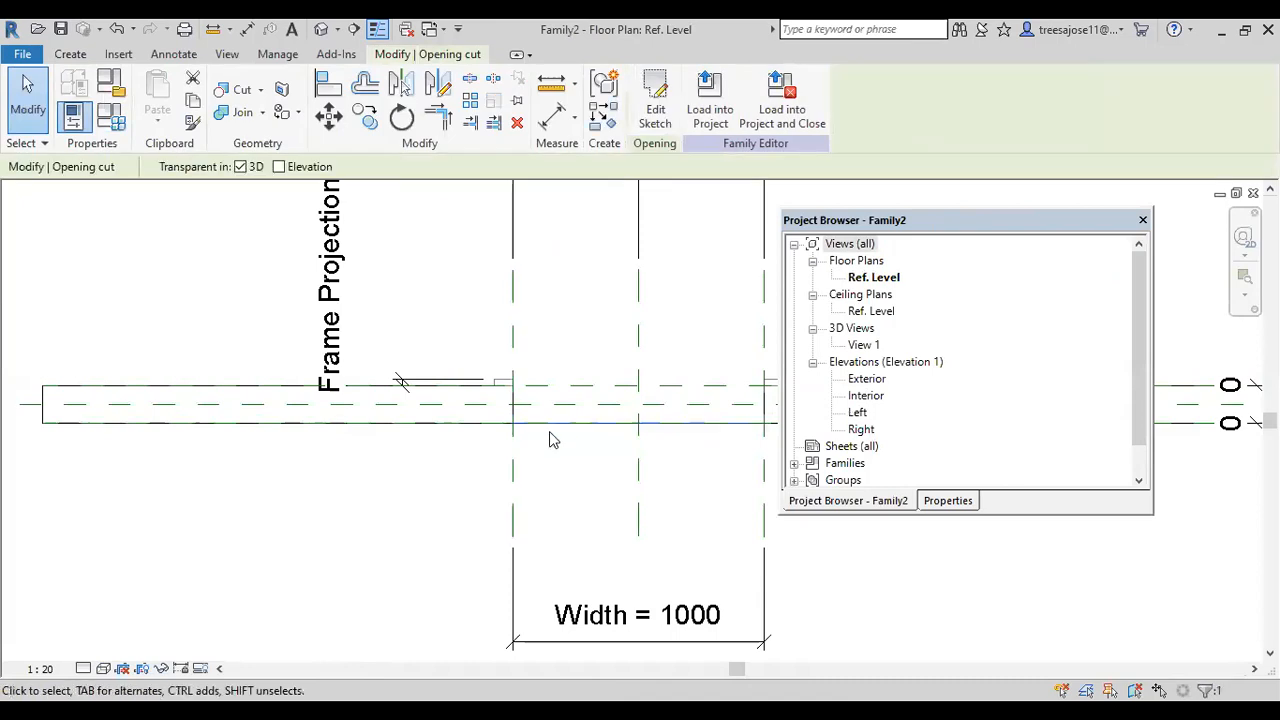
key(Escape)
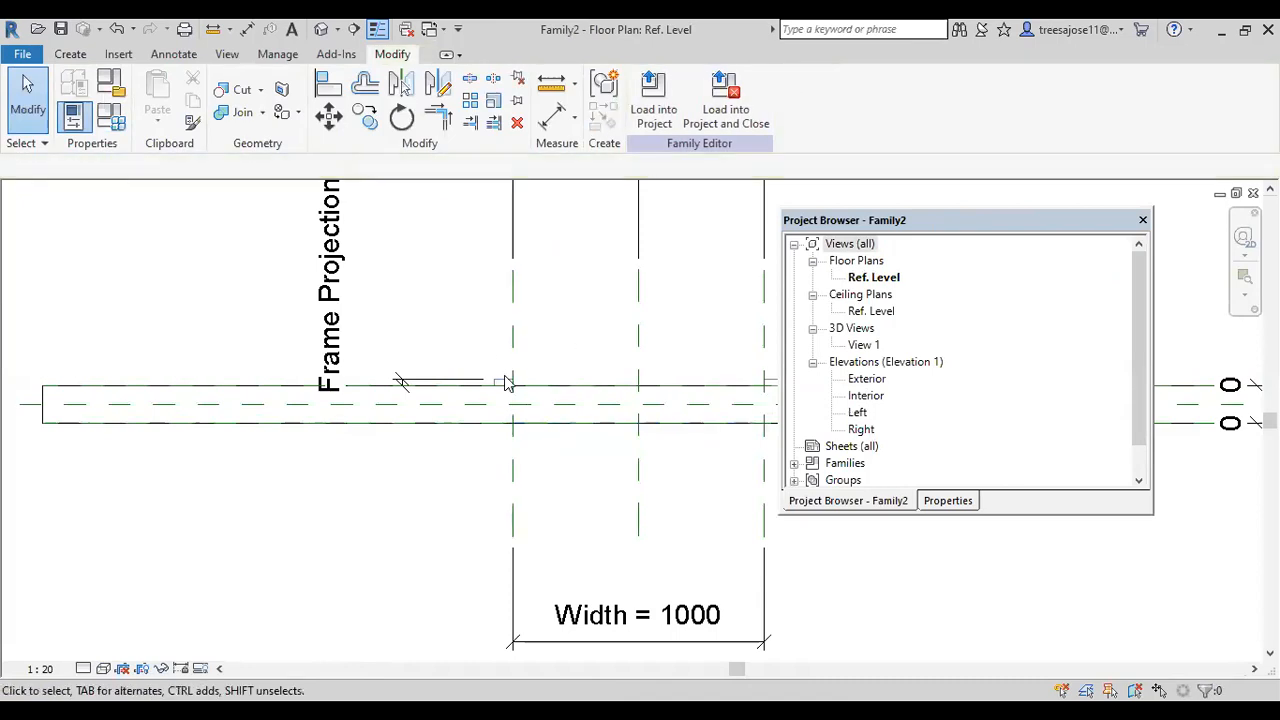
click(508, 386)
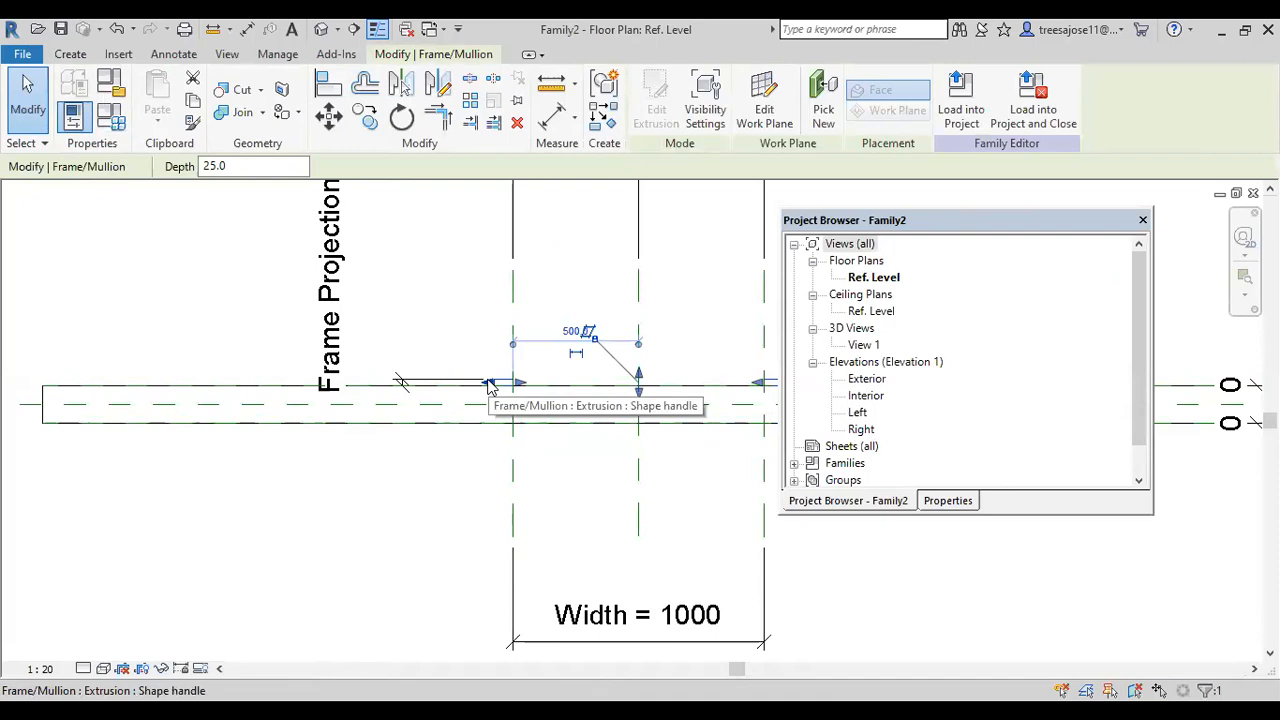
key(Escape)
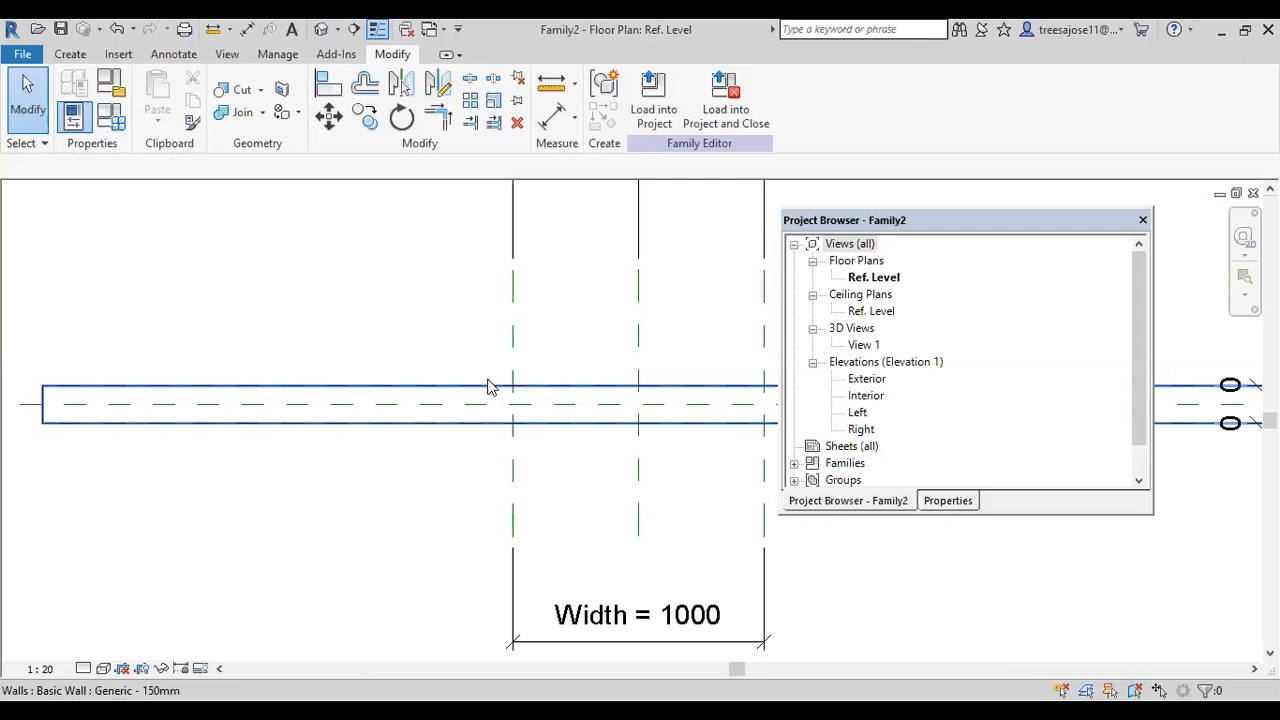
- Set the family's length units to centimetres in the project units
key(u)
key(n)
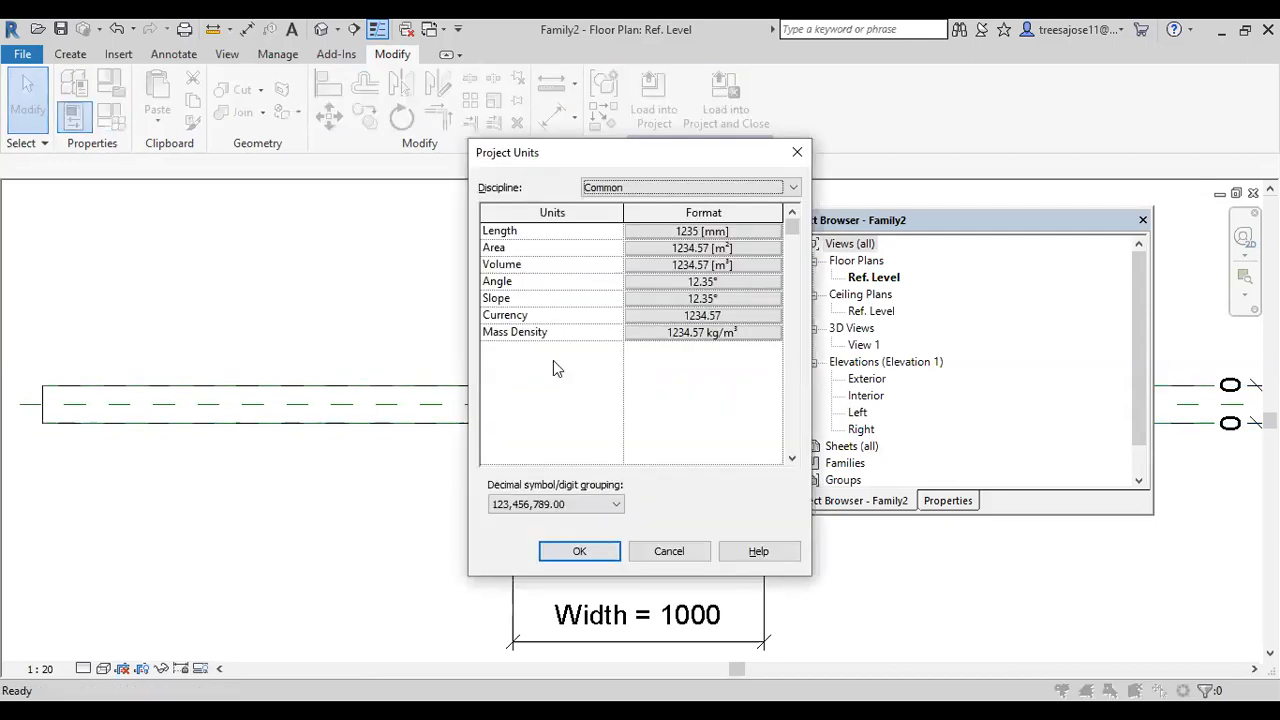
click(727, 232)
click(700, 264)
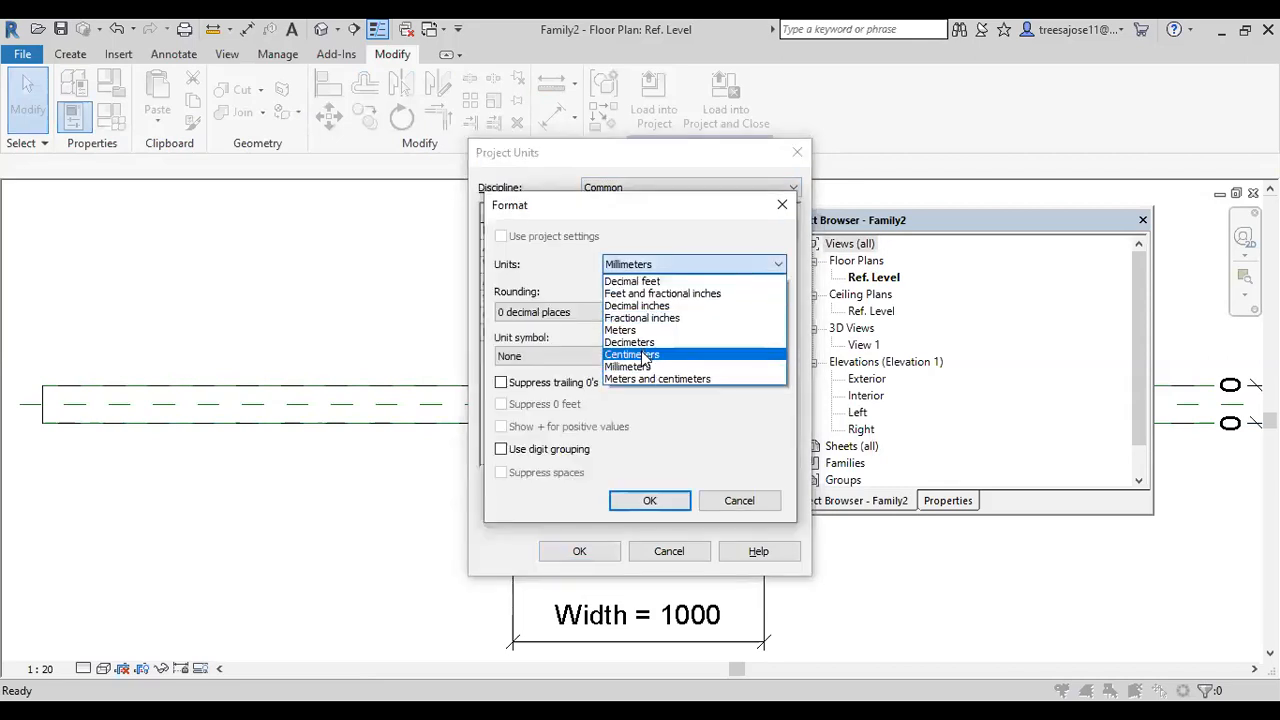
click(643, 356)
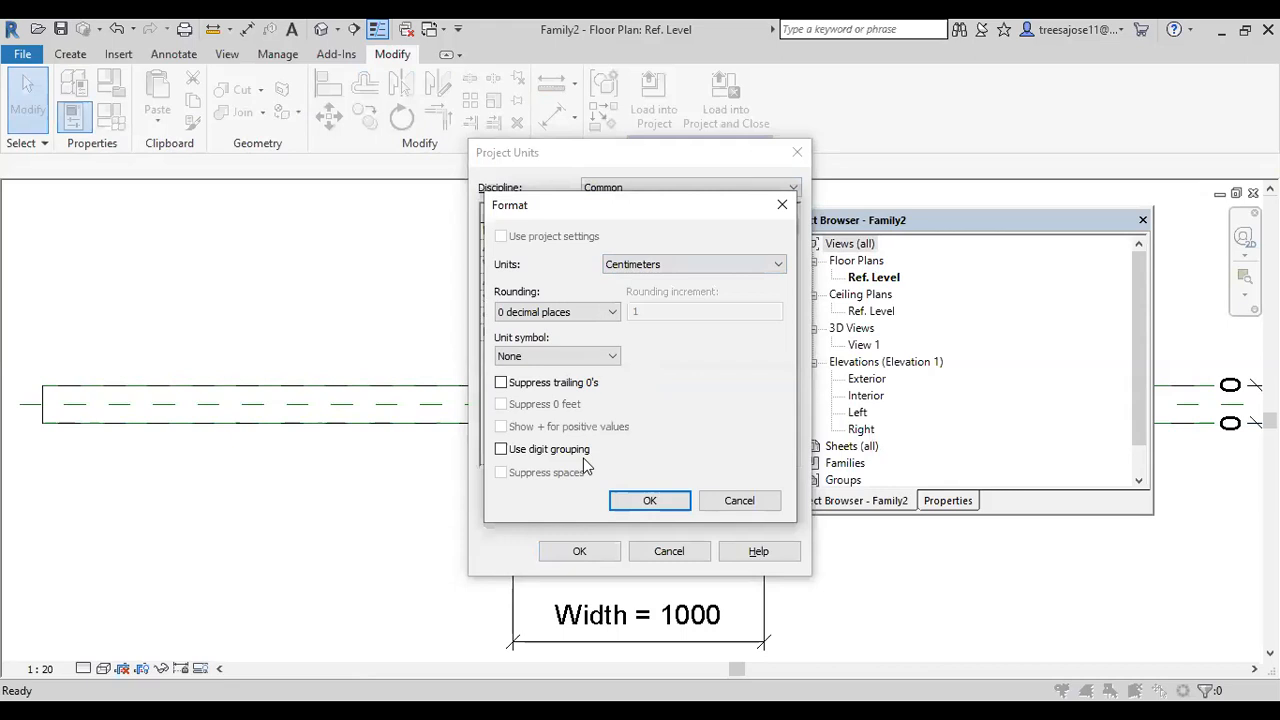
click(649, 502)
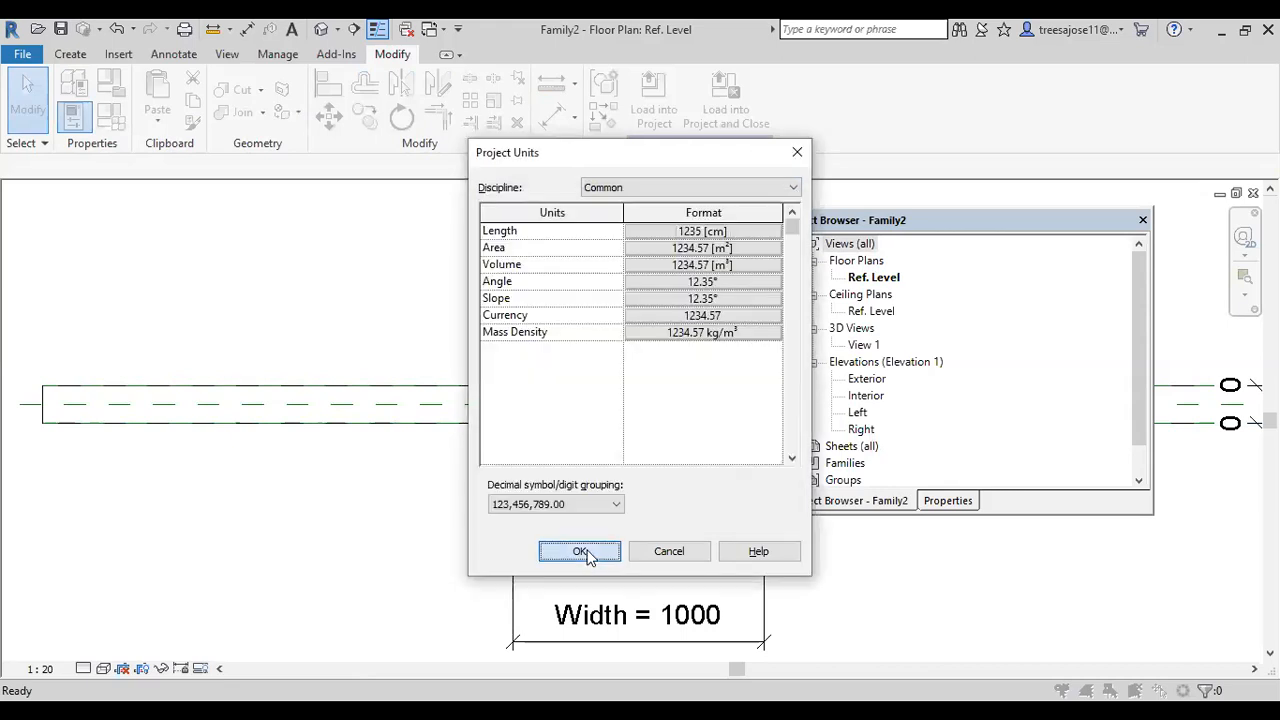
click(582, 552)
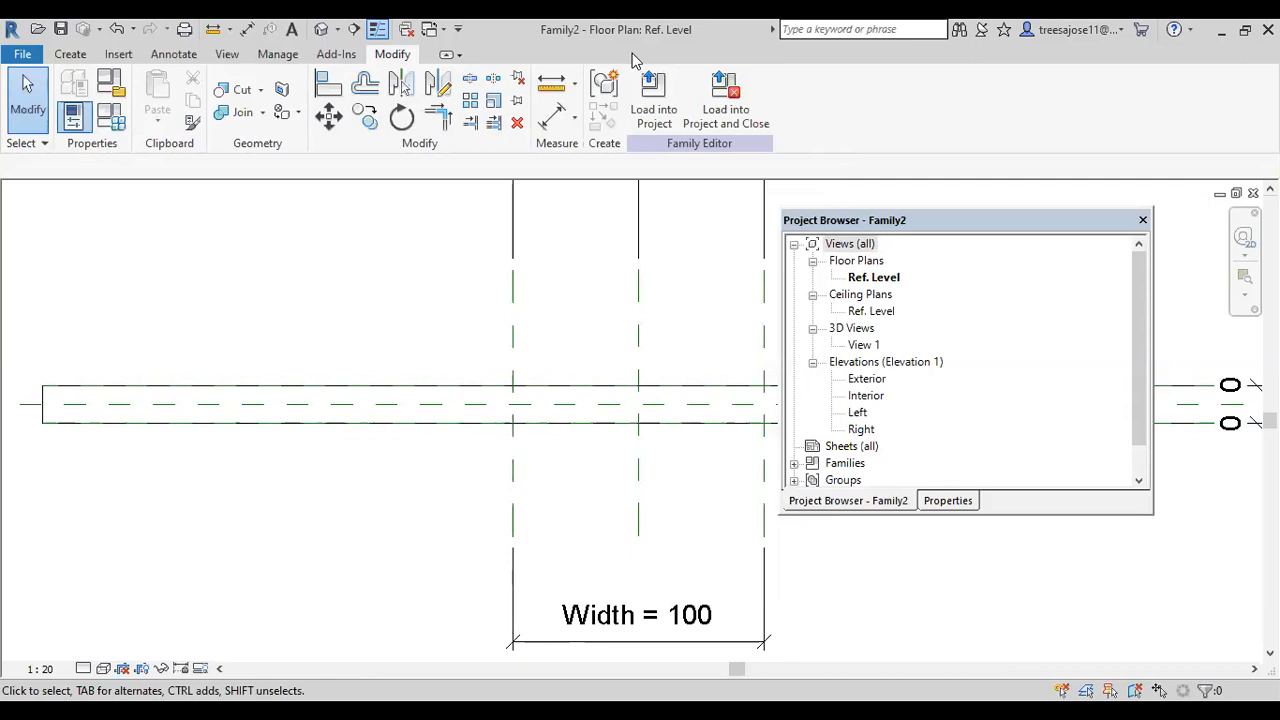
- Show the family's host wall in the default 3D view with the Shaded visual style
click(321, 29)
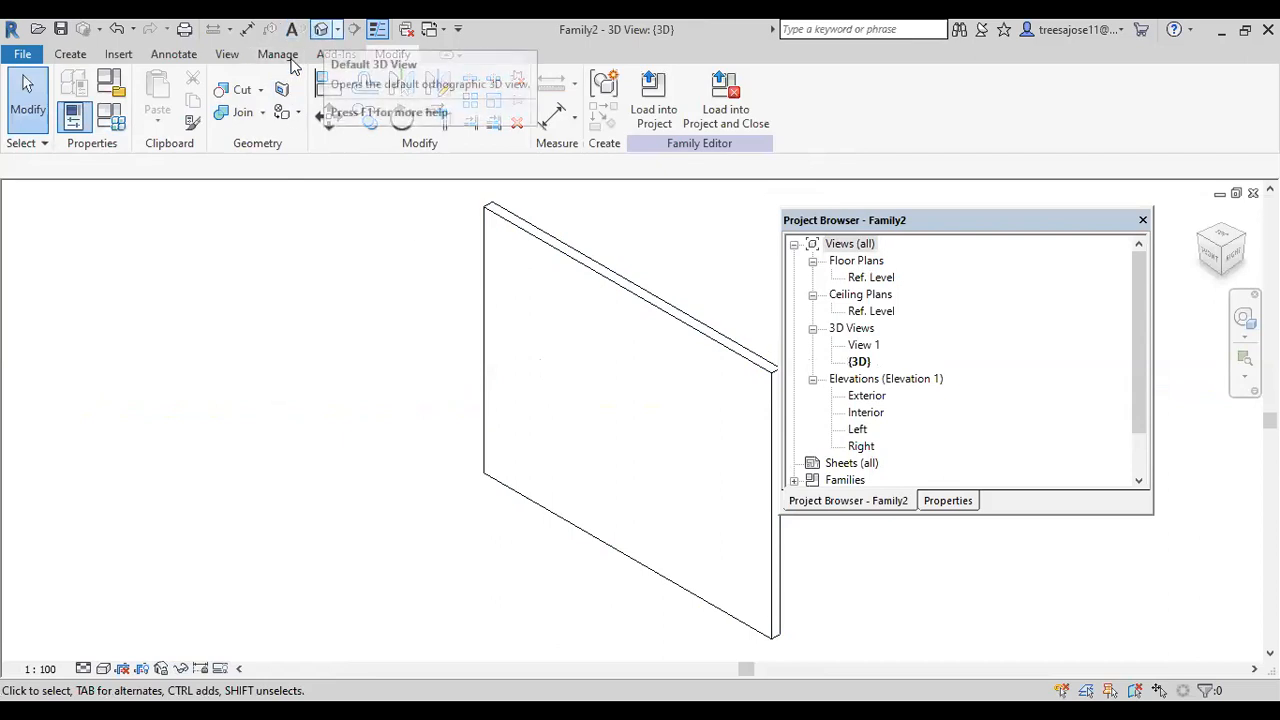
click(101, 671)
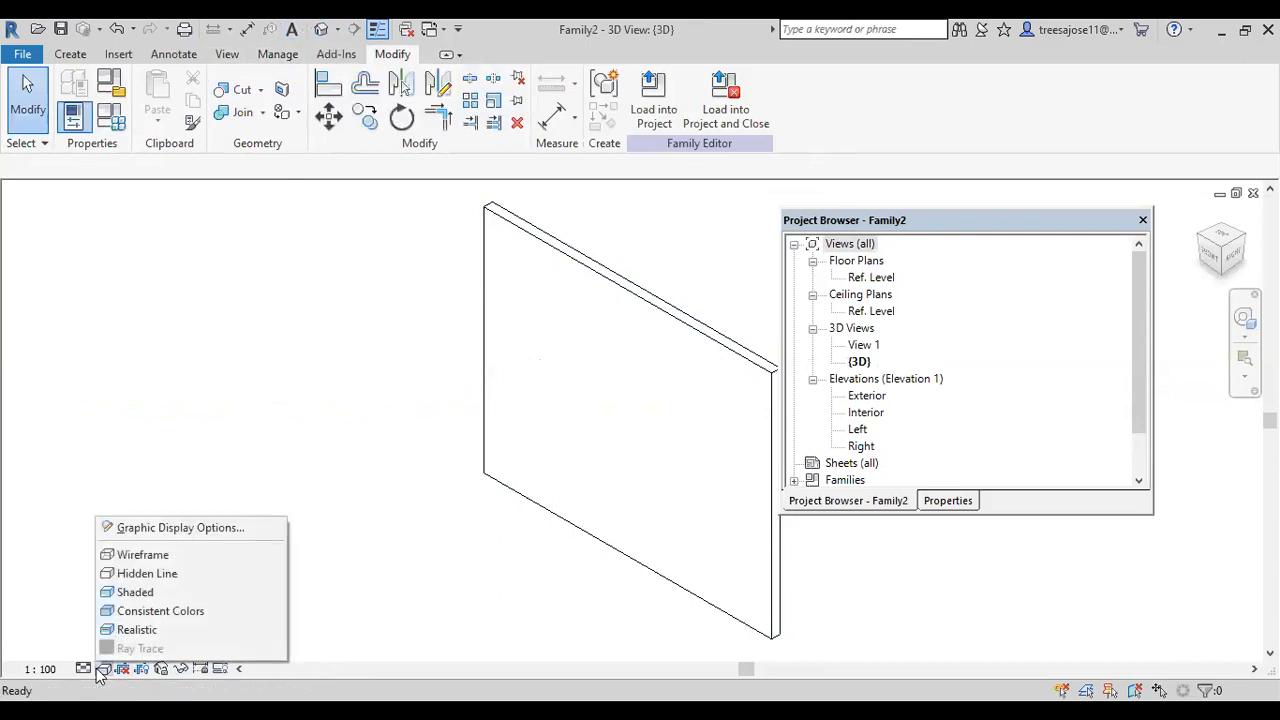
click(135, 592)
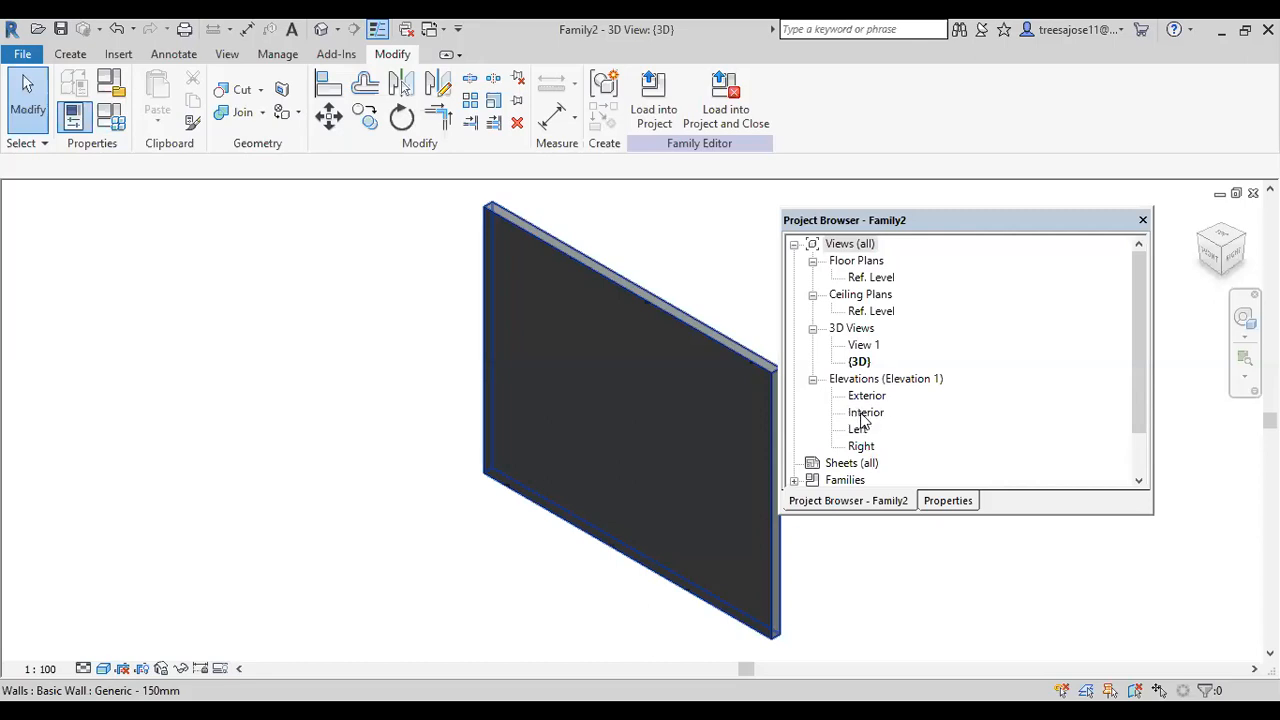
- Delete both diagonal door-swing symbolic lines in the Interior elevation
double_click(860, 418)
scroll(555, 440, up, 3)
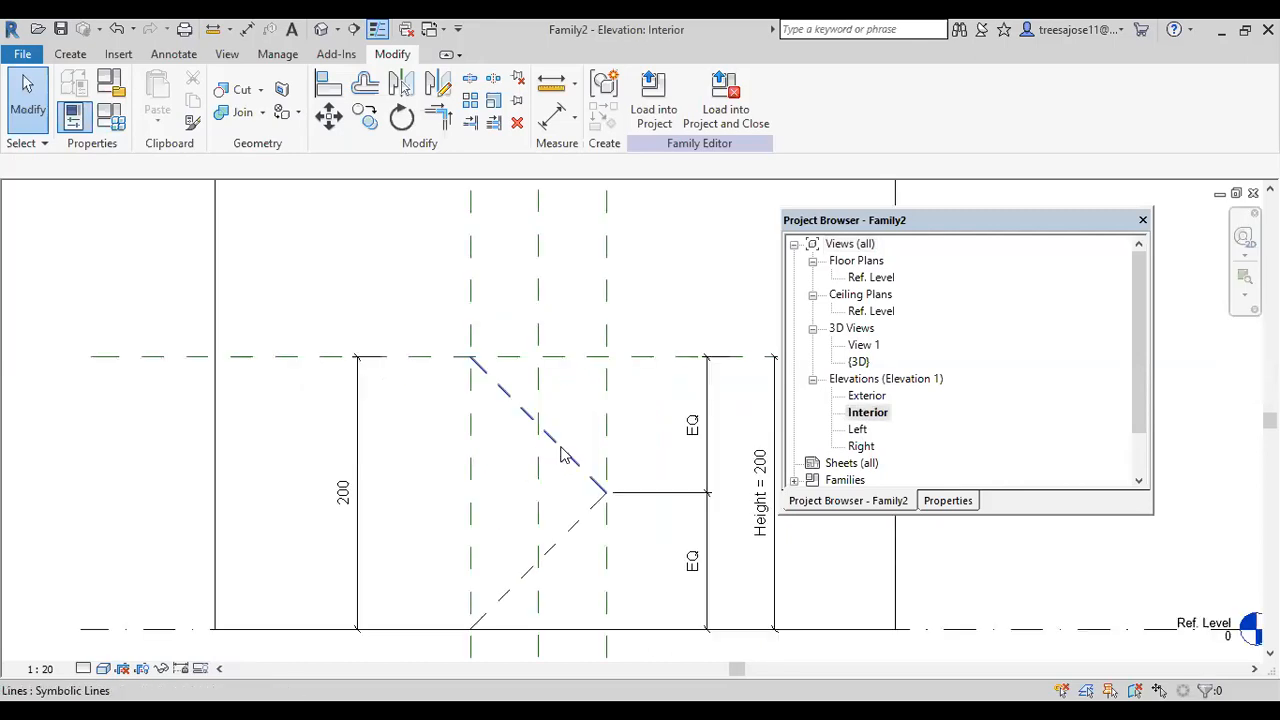
click(565, 452)
key(Delete)
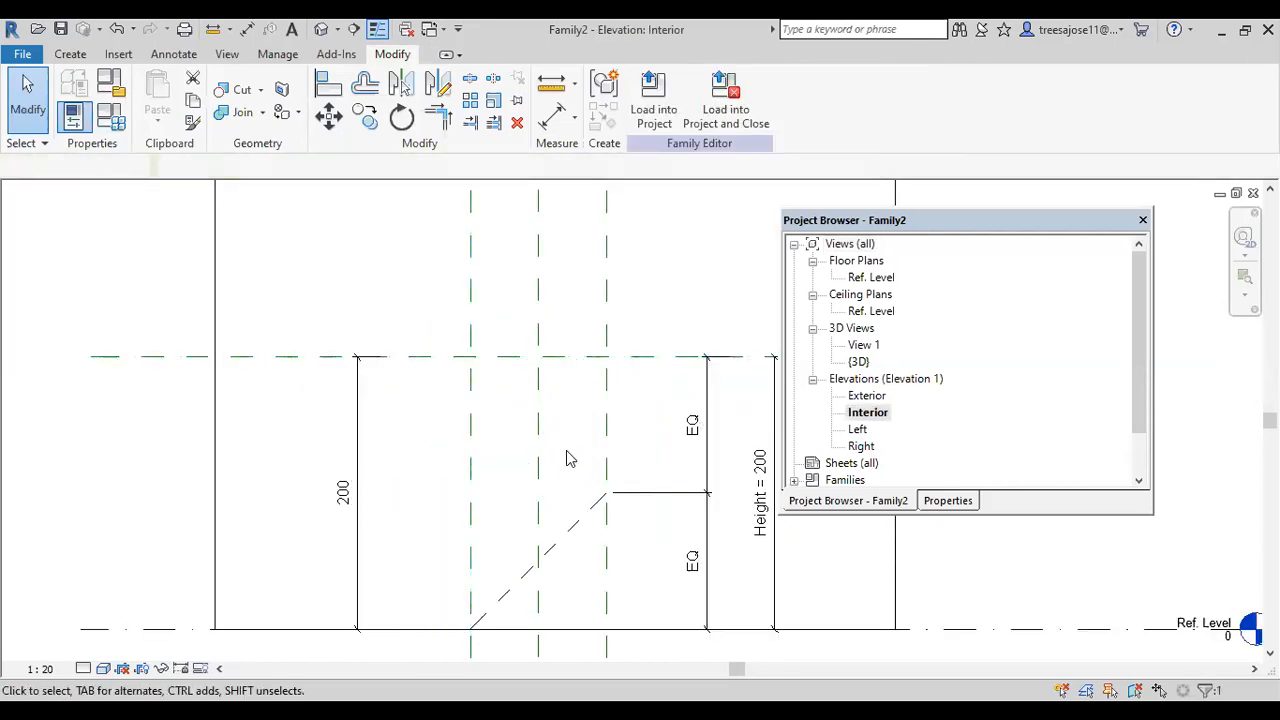
click(572, 528)
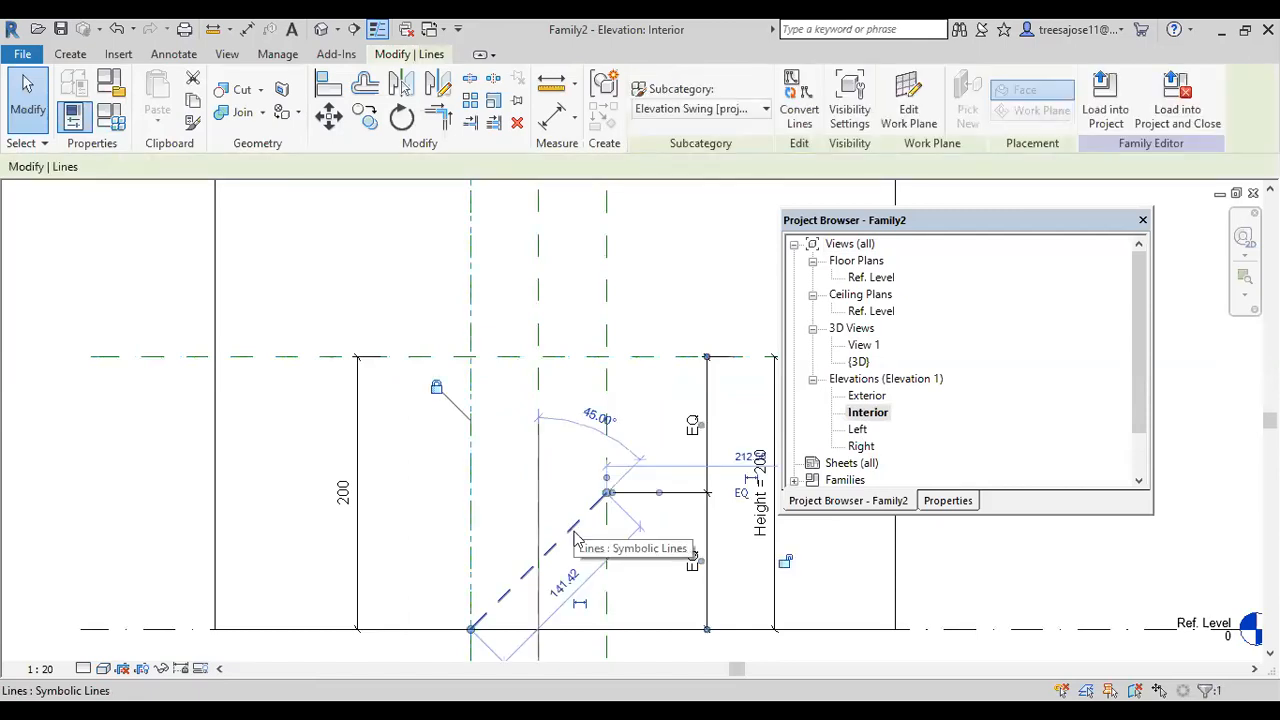
key(Delete)
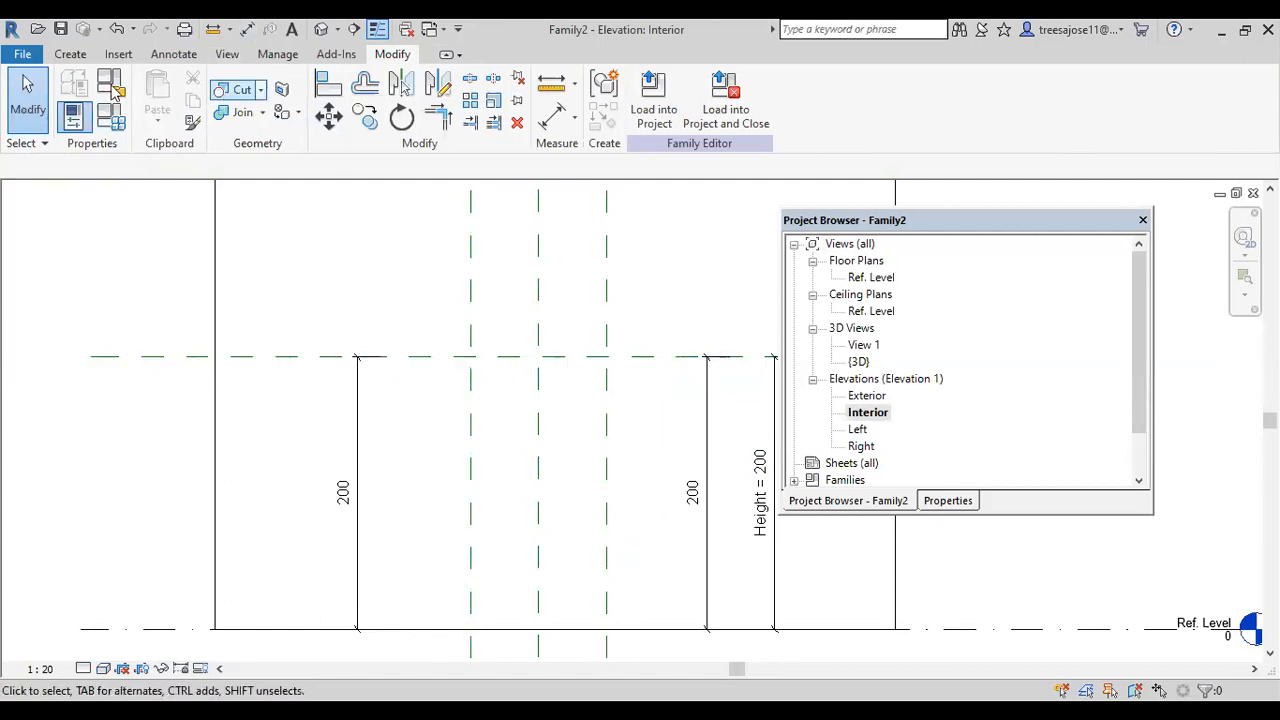
- Sketch a 100 by 200 cm rectangular opening boundary in the wall, between the side reference planes from the height plane down to Ref. Level
click(70, 54)
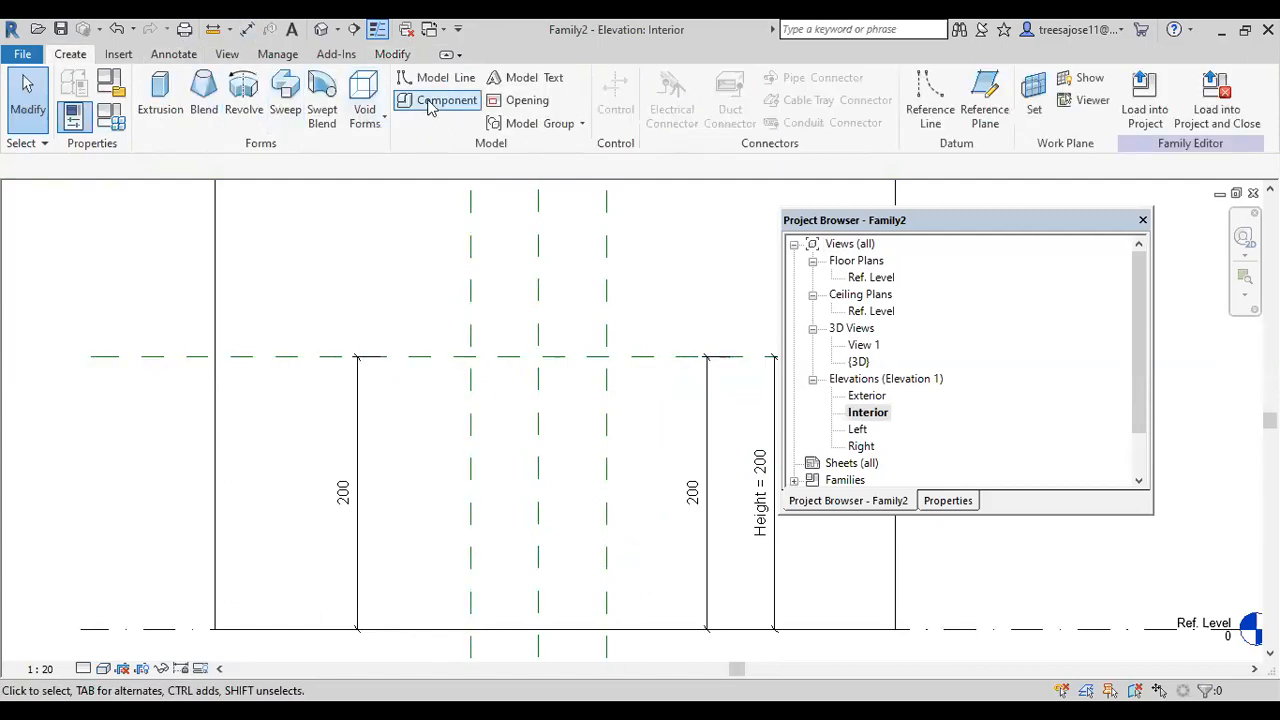
click(516, 104)
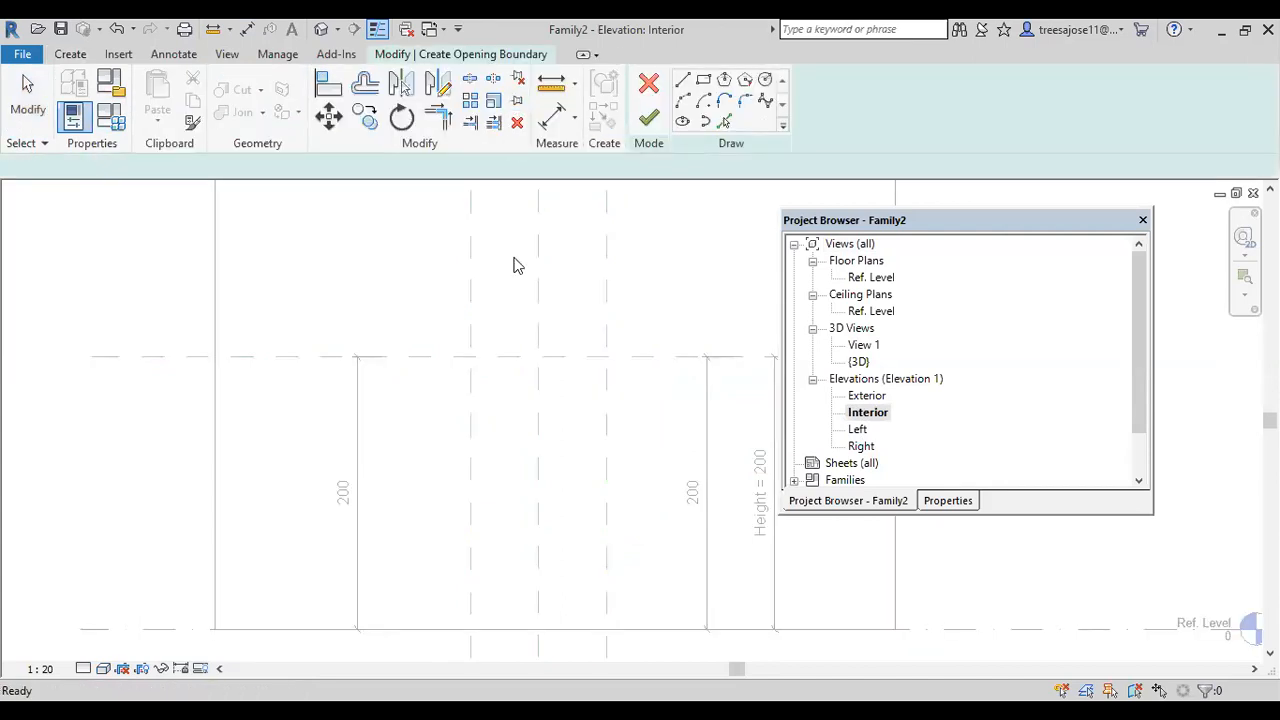
click(703, 79)
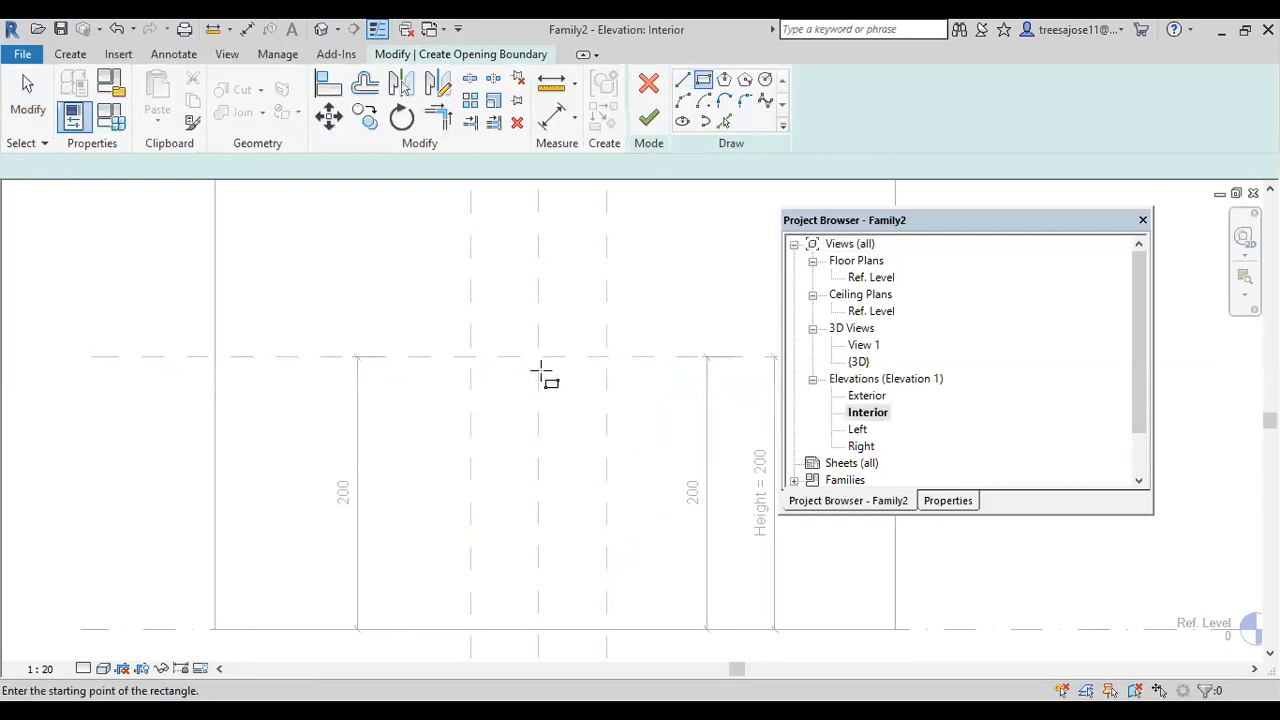
click(471, 356)
click(606, 629)
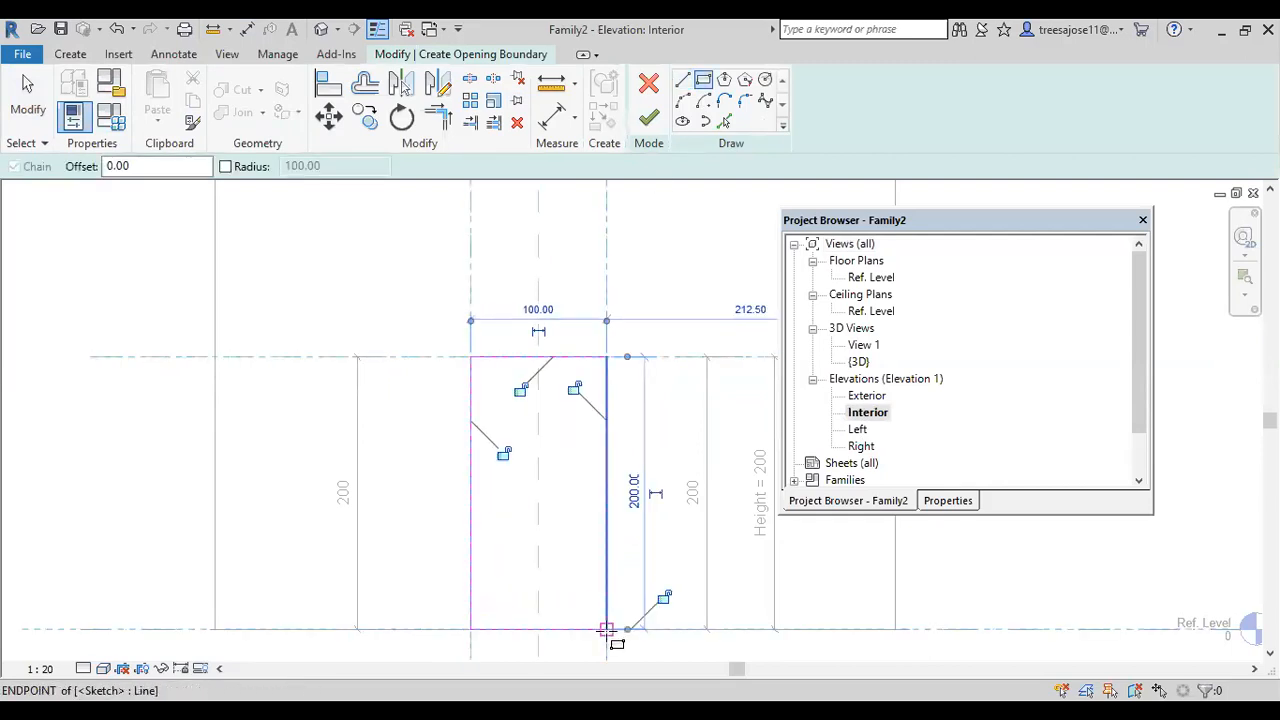
- Lock the boundary's left, top and right edges to their reference planes and finish the opening, with the Interior elevation shaded
click(503, 453)
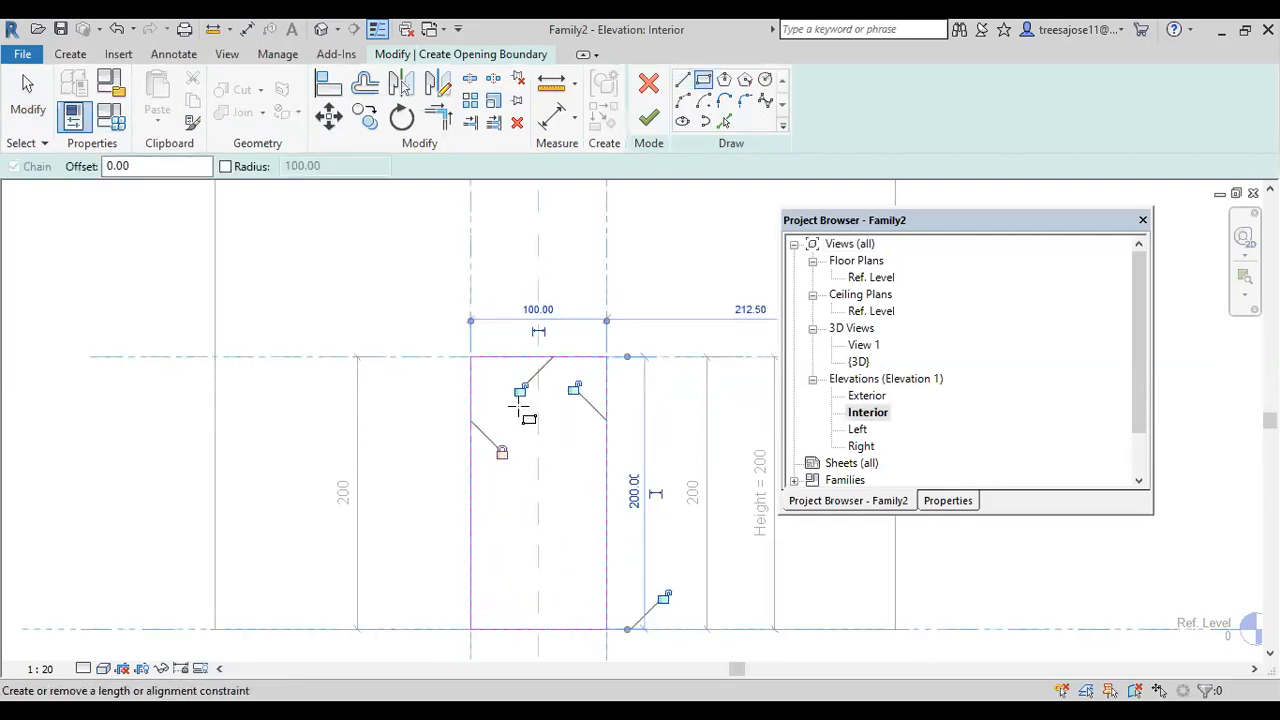
click(519, 389)
click(576, 389)
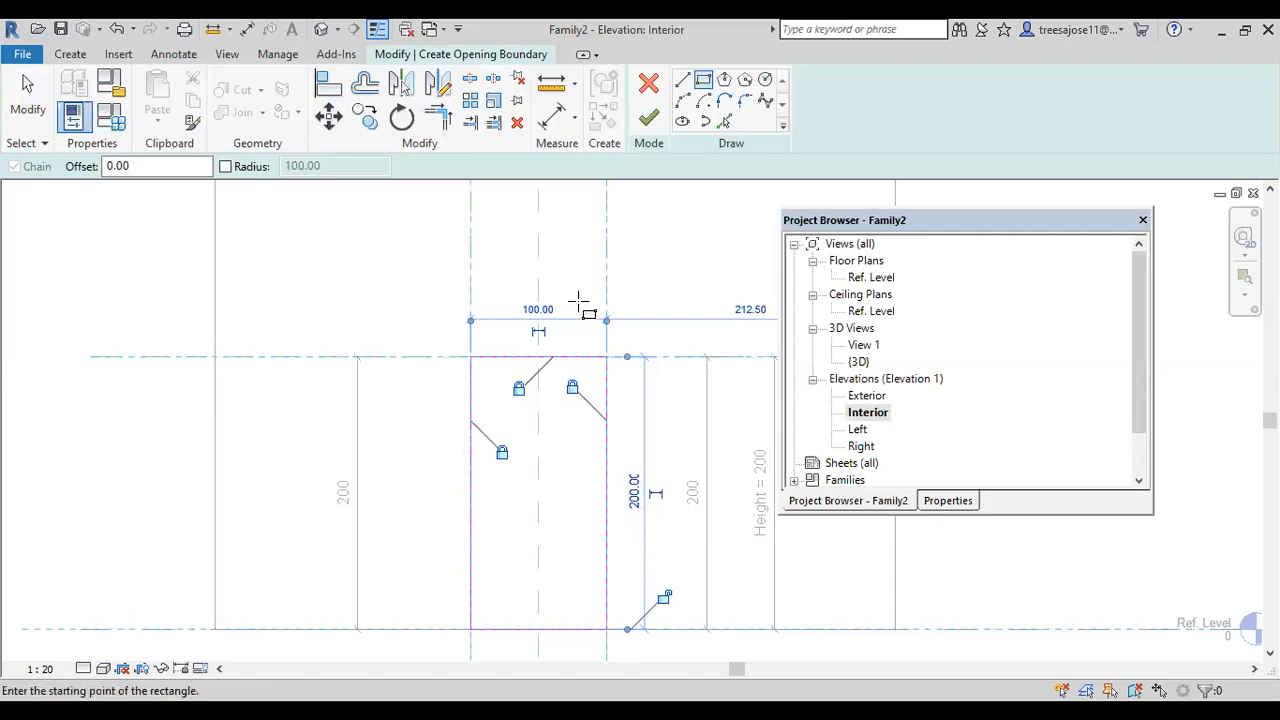
click(649, 118)
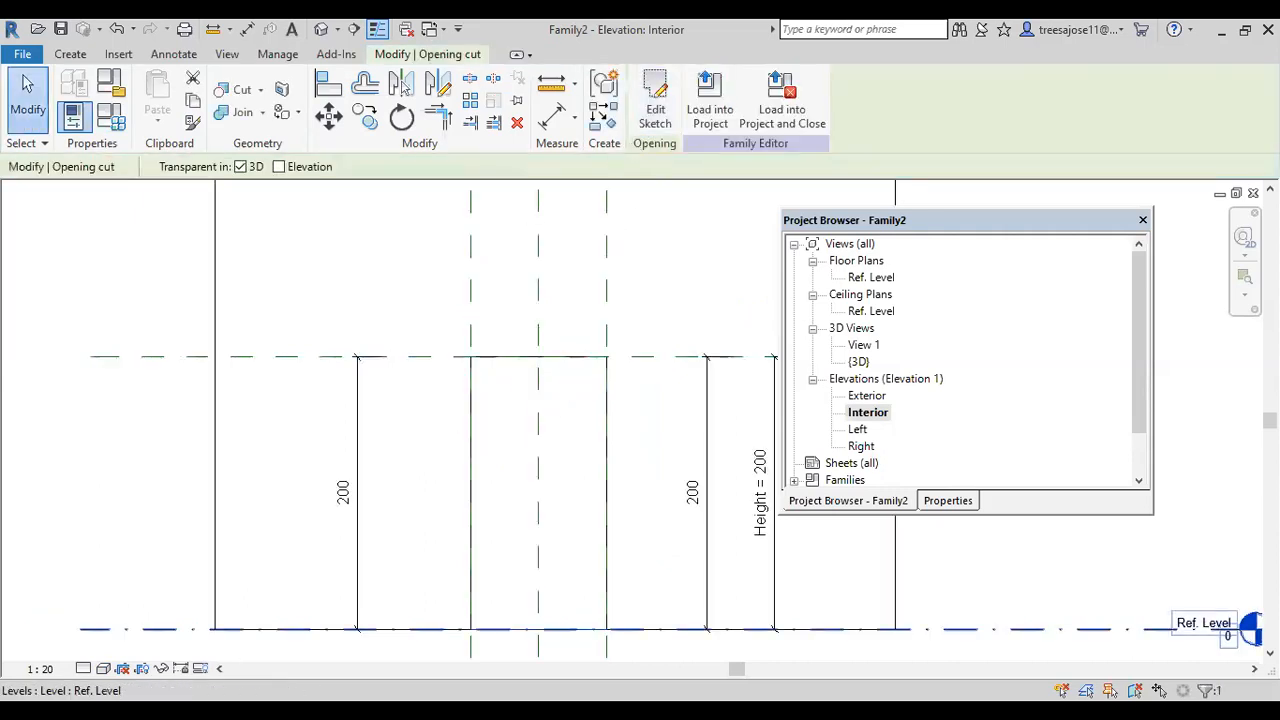
click(103, 668)
click(148, 596)
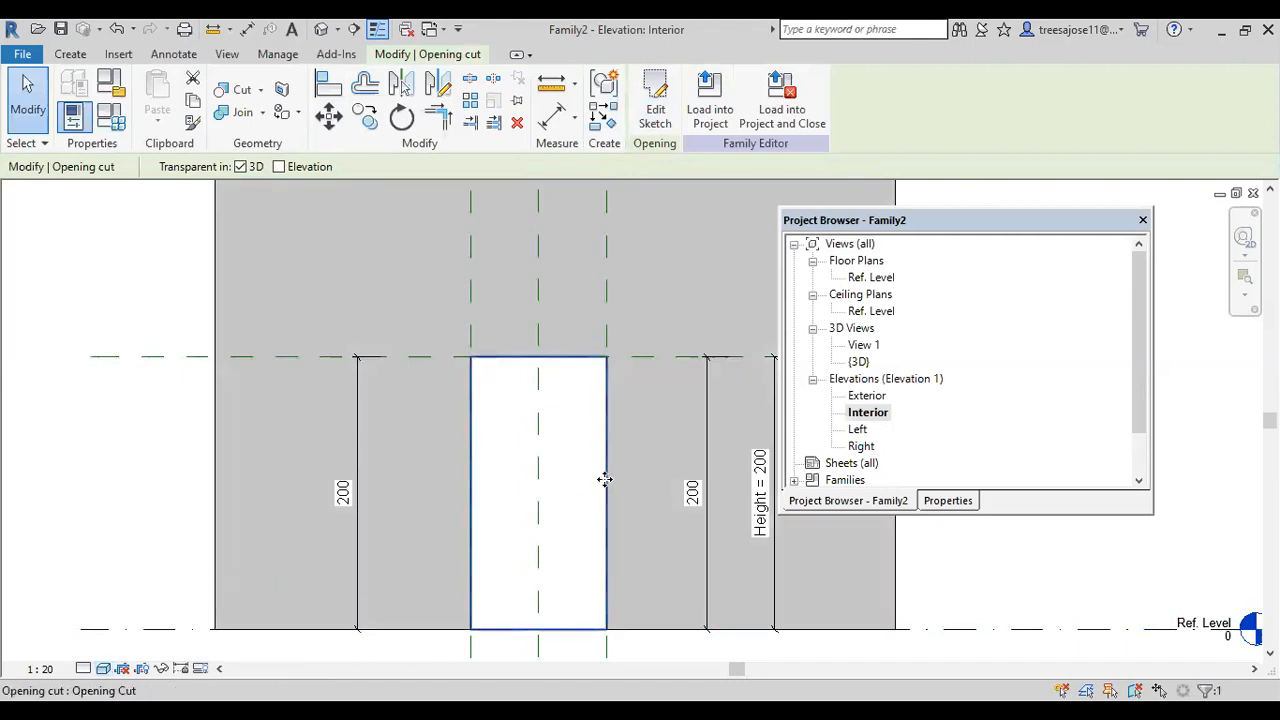
- Set the door family's Width parameter to 120 cm and apply it to the opening
click(118, 130)
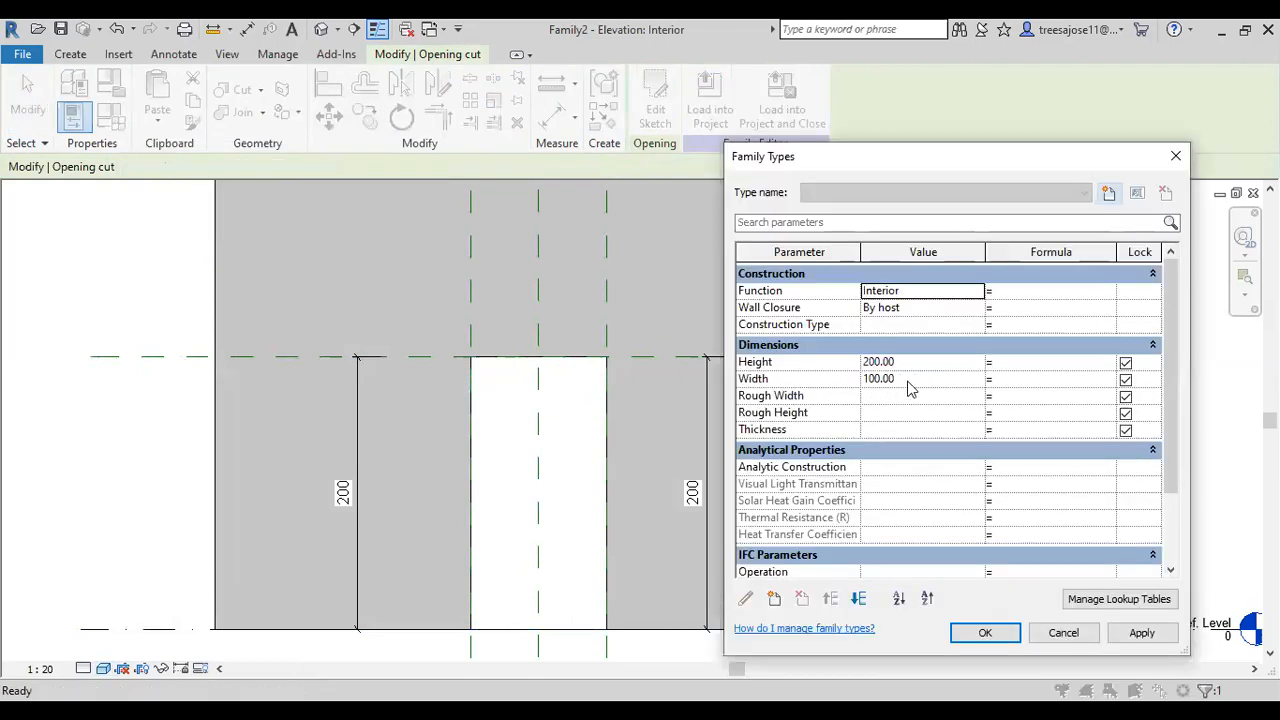
click(909, 379)
text(12)
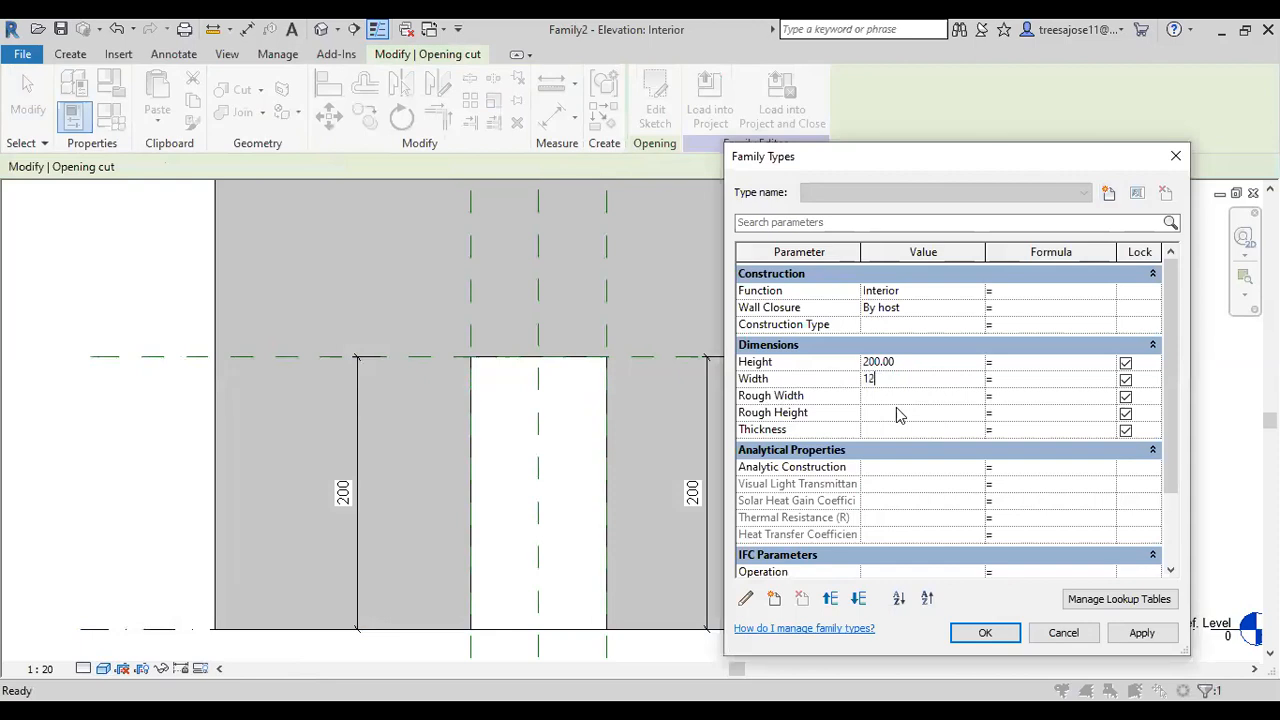
text(0)
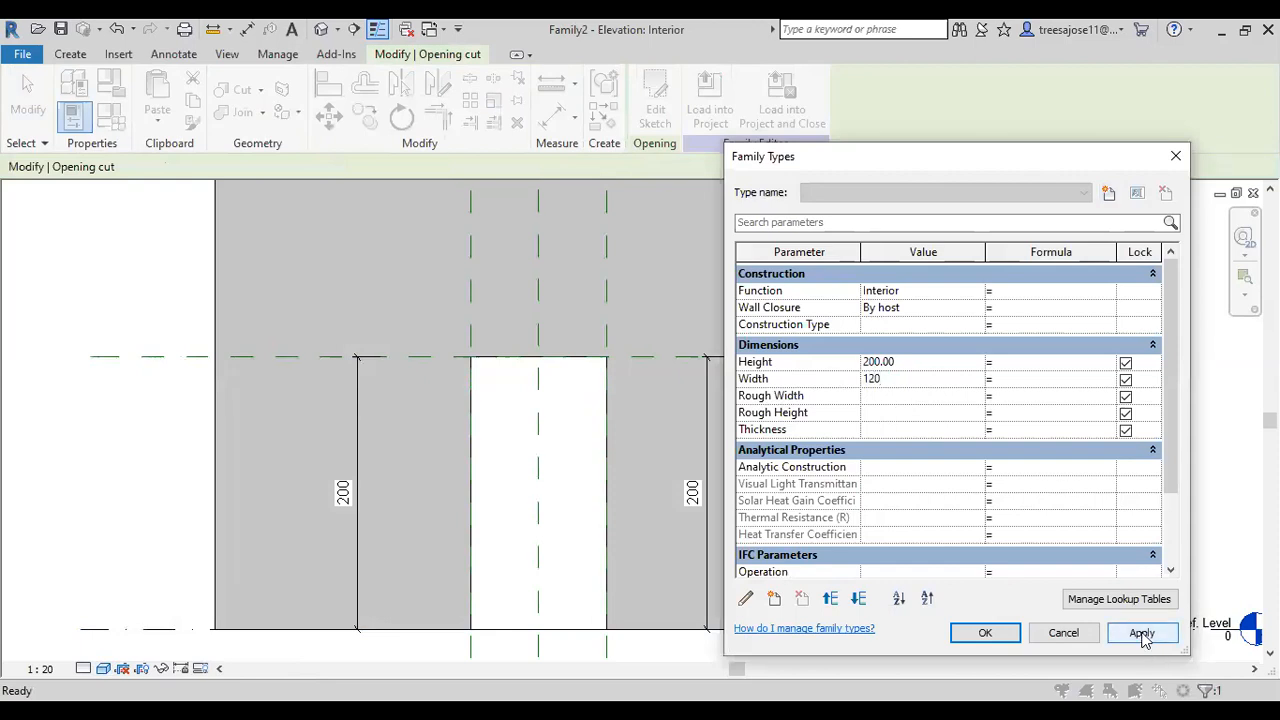
click(1142, 634)
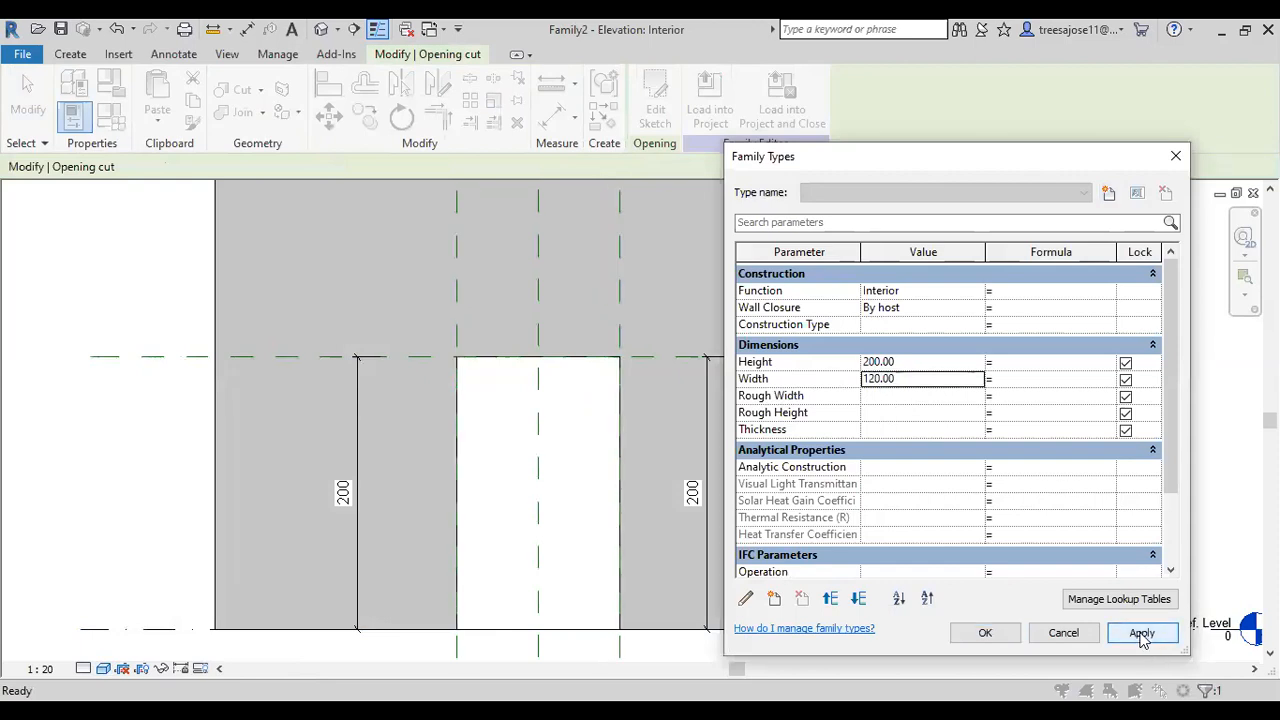
- Set the door family's Height parameter to 150 cm and apply it to test the opening
click(903, 361)
text(150)
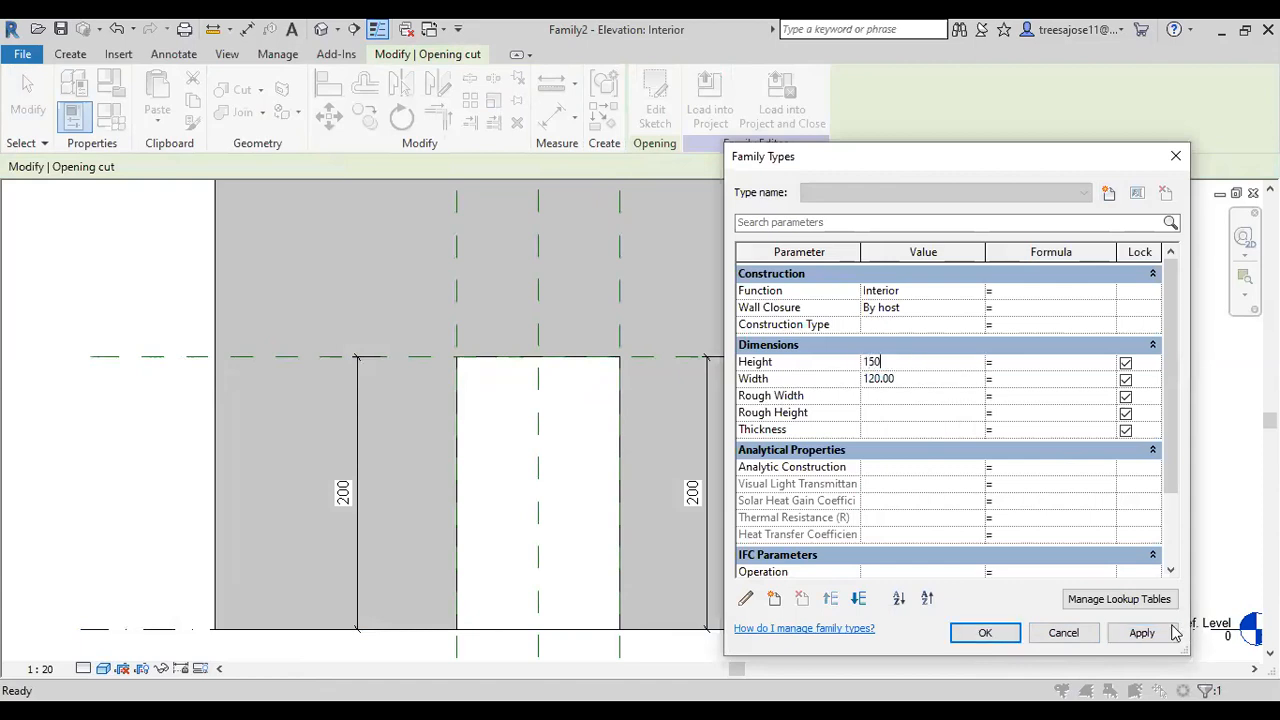
click(1150, 636)
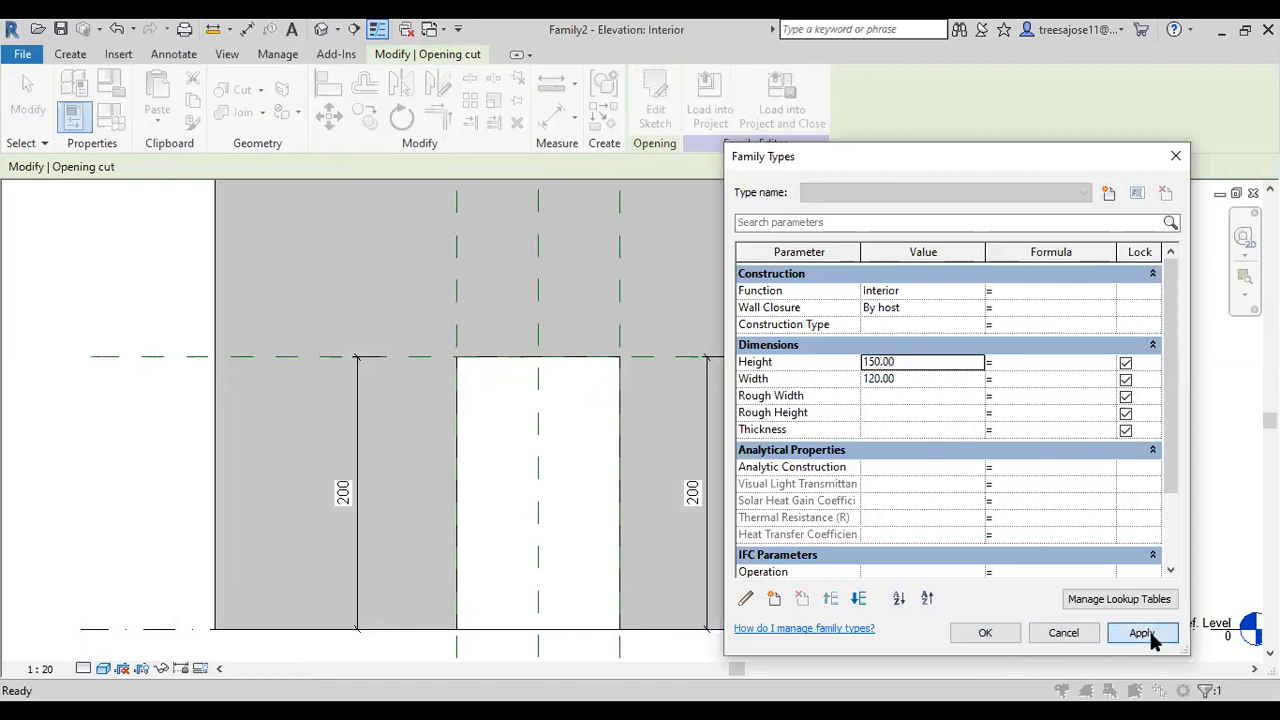
- Set the door family's Height parameter to 210 cm and accept the family types
click(903, 362)
drag(903, 362, 830, 362)
text(2)
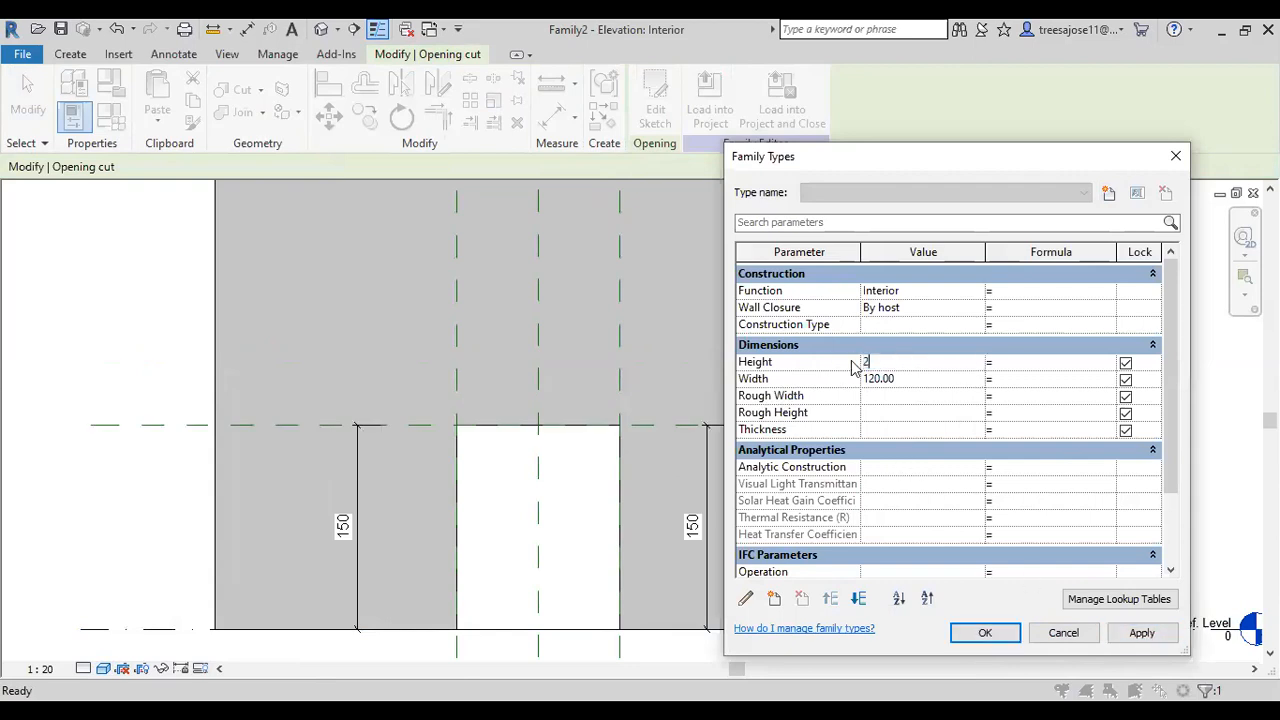
click(985, 633)
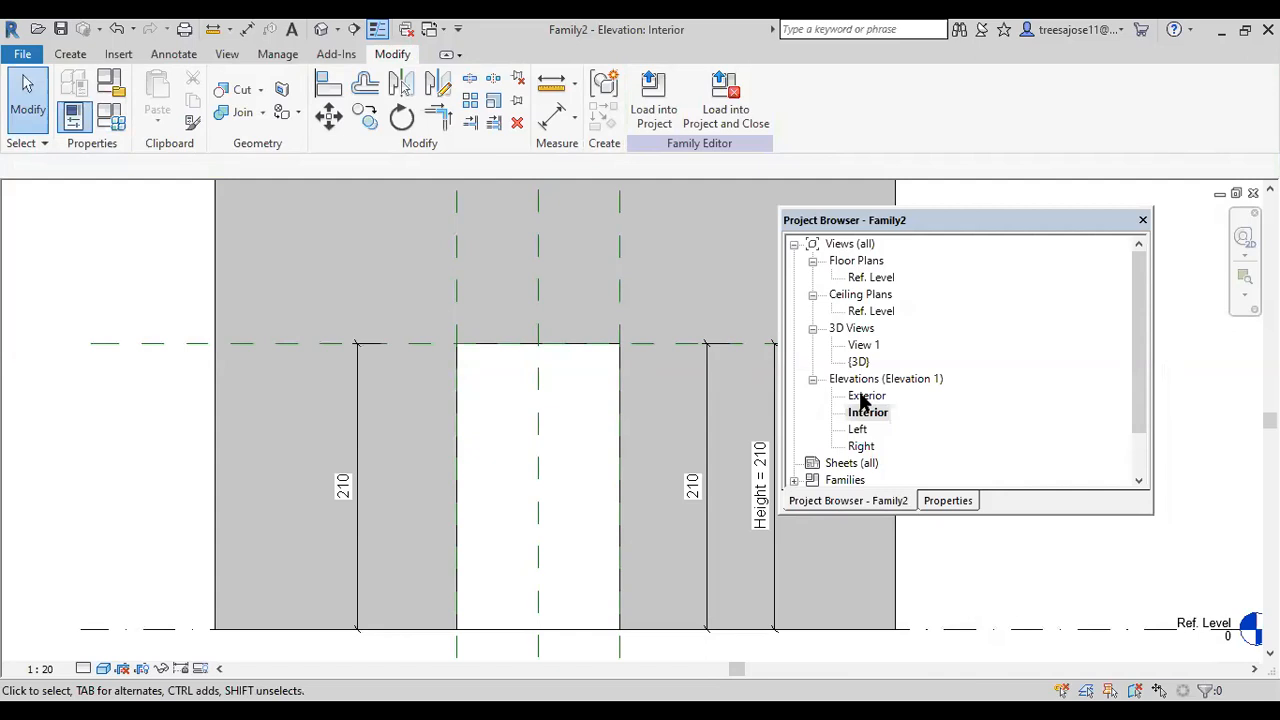
- In the Exterior elevation, sketch a sweep path up one side, across the top and down the other side of the opening, and finish it
double_click(865, 396)
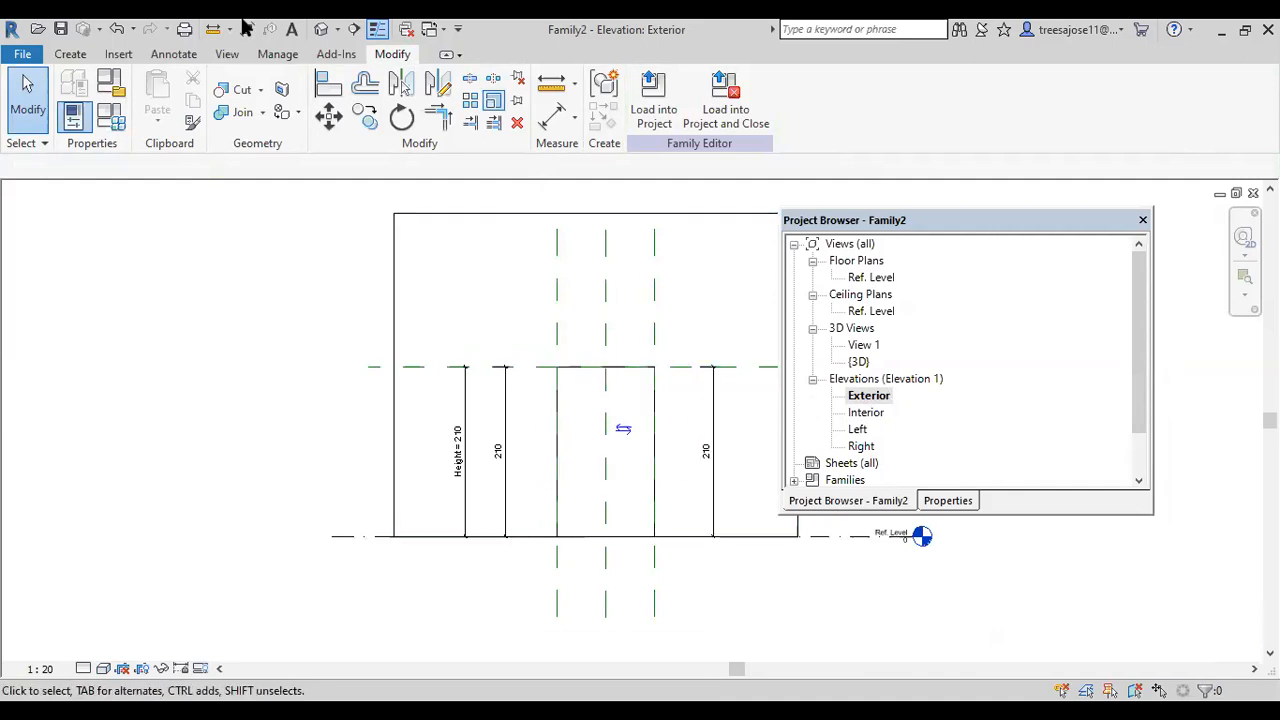
click(70, 54)
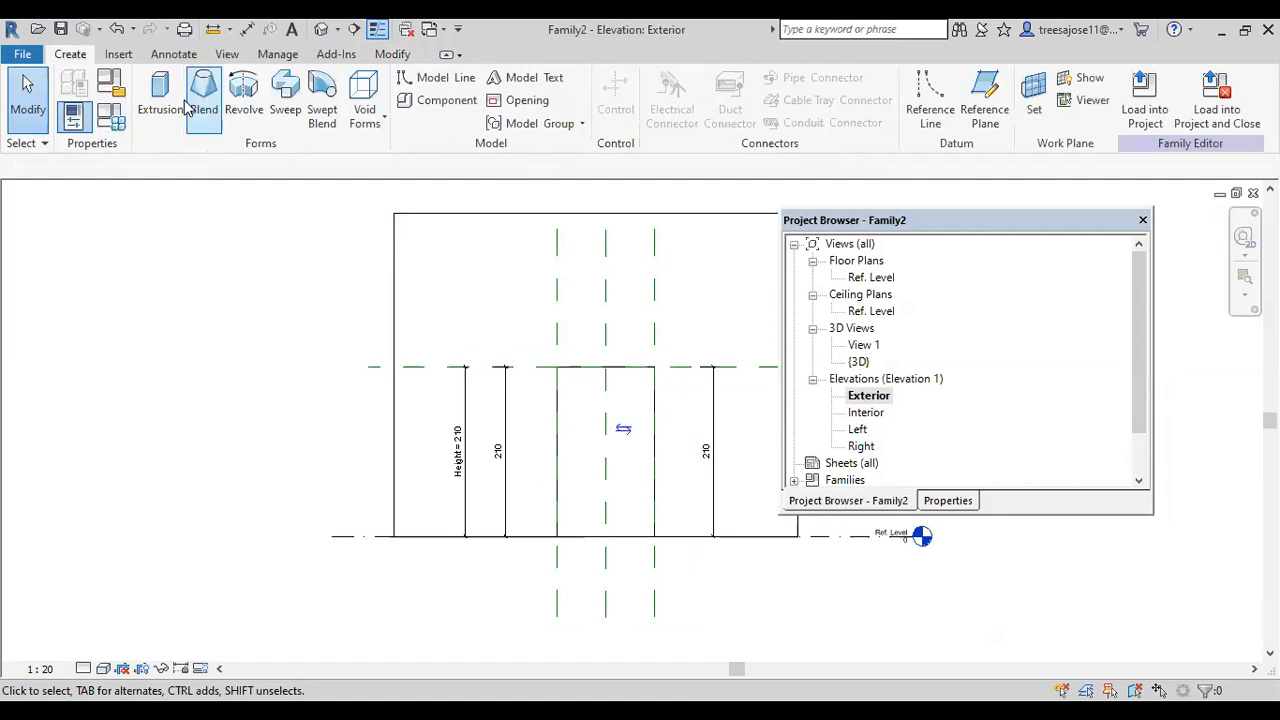
click(285, 100)
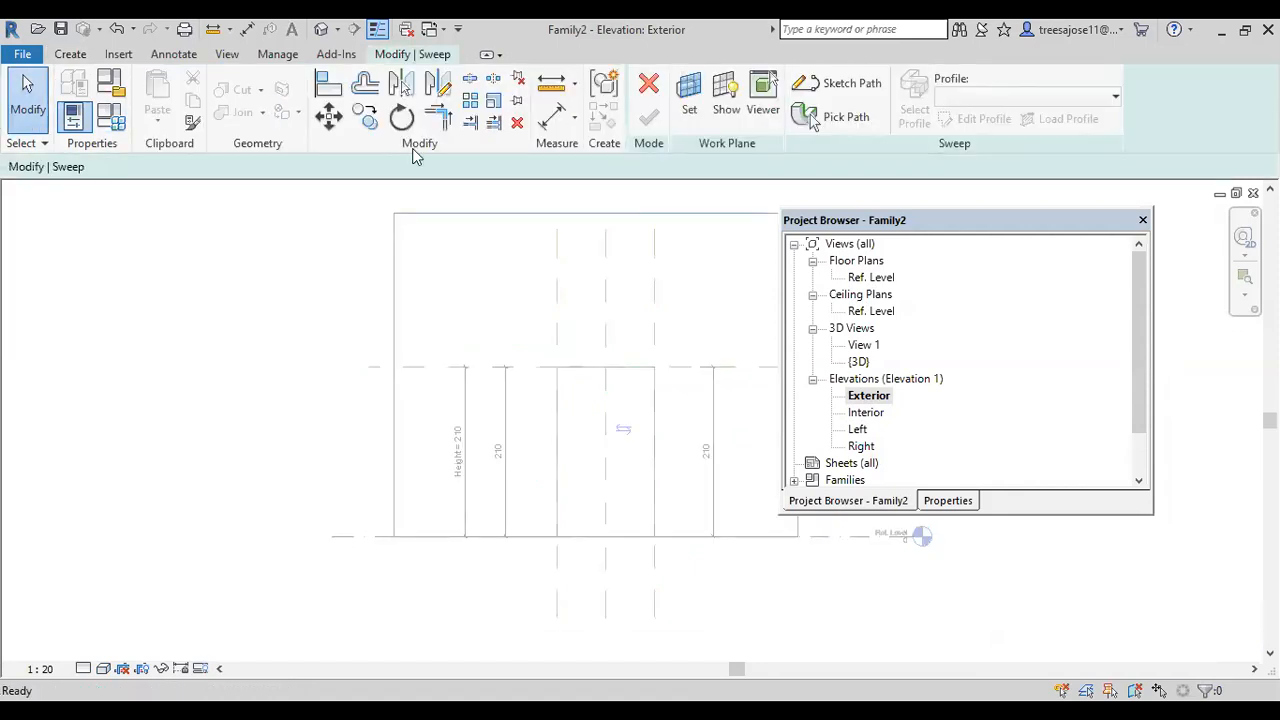
click(818, 80)
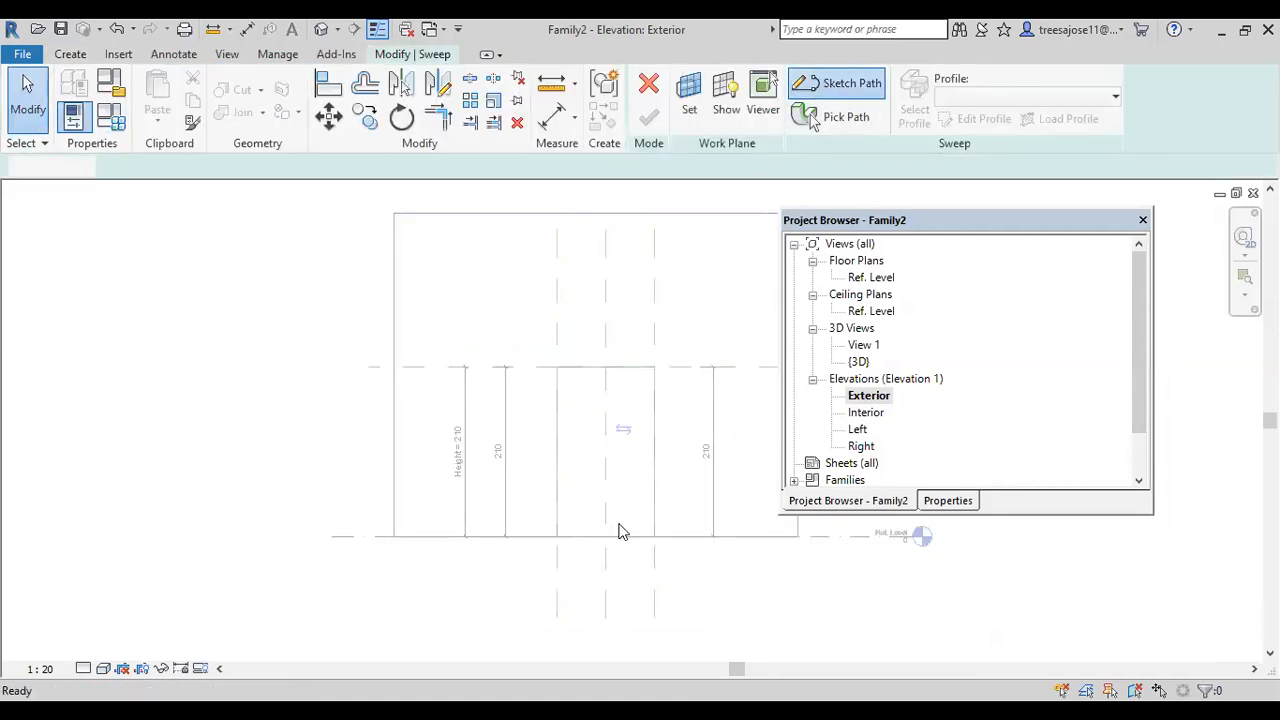
key(l)
key(i)
click(557, 536)
click(557, 367)
click(654, 367)
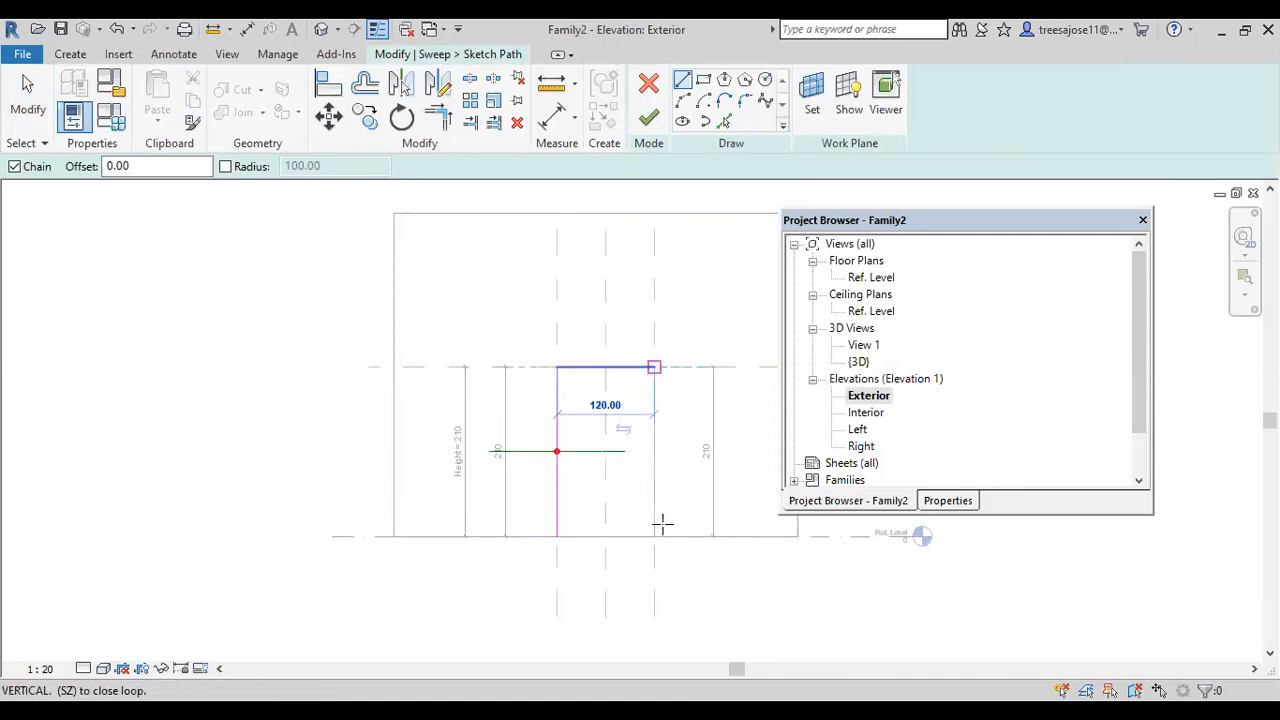
click(654, 536)
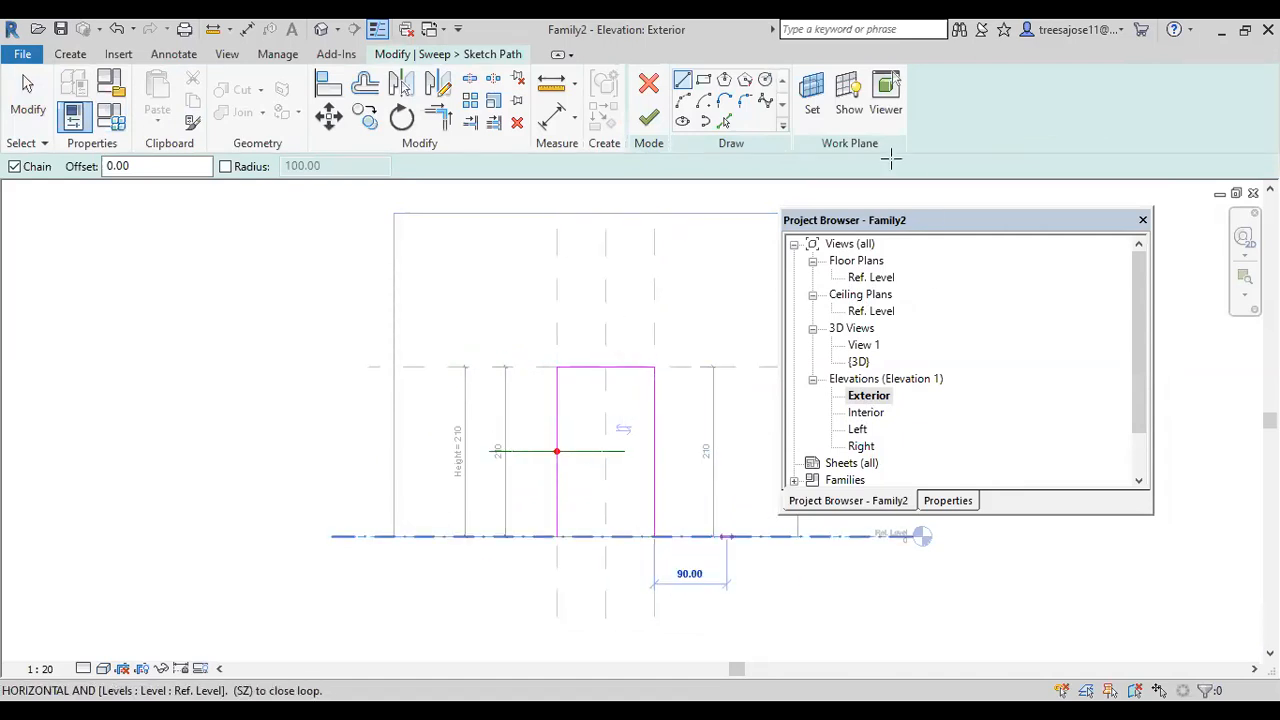
click(648, 118)
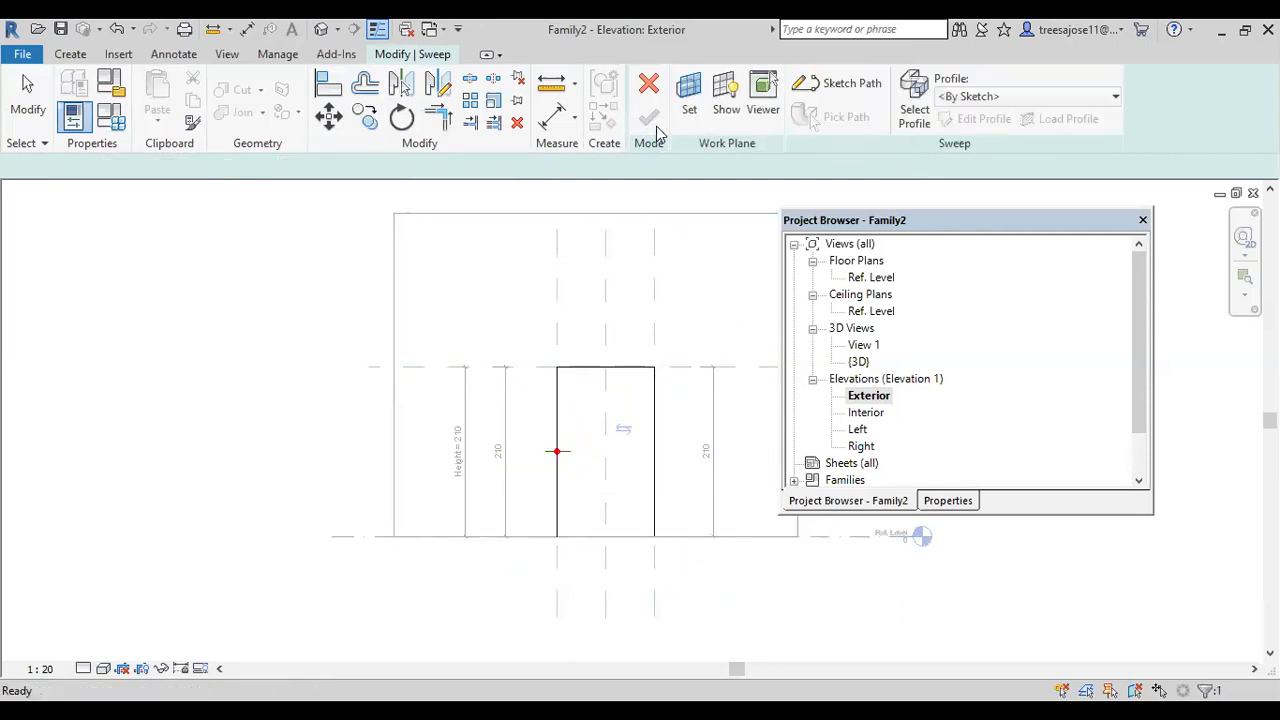
- Begin the sweep profile in the Ref. Level floor plan with a 7 cm line along the jamb and a 7 cm line into the opening
double_click(866, 279)
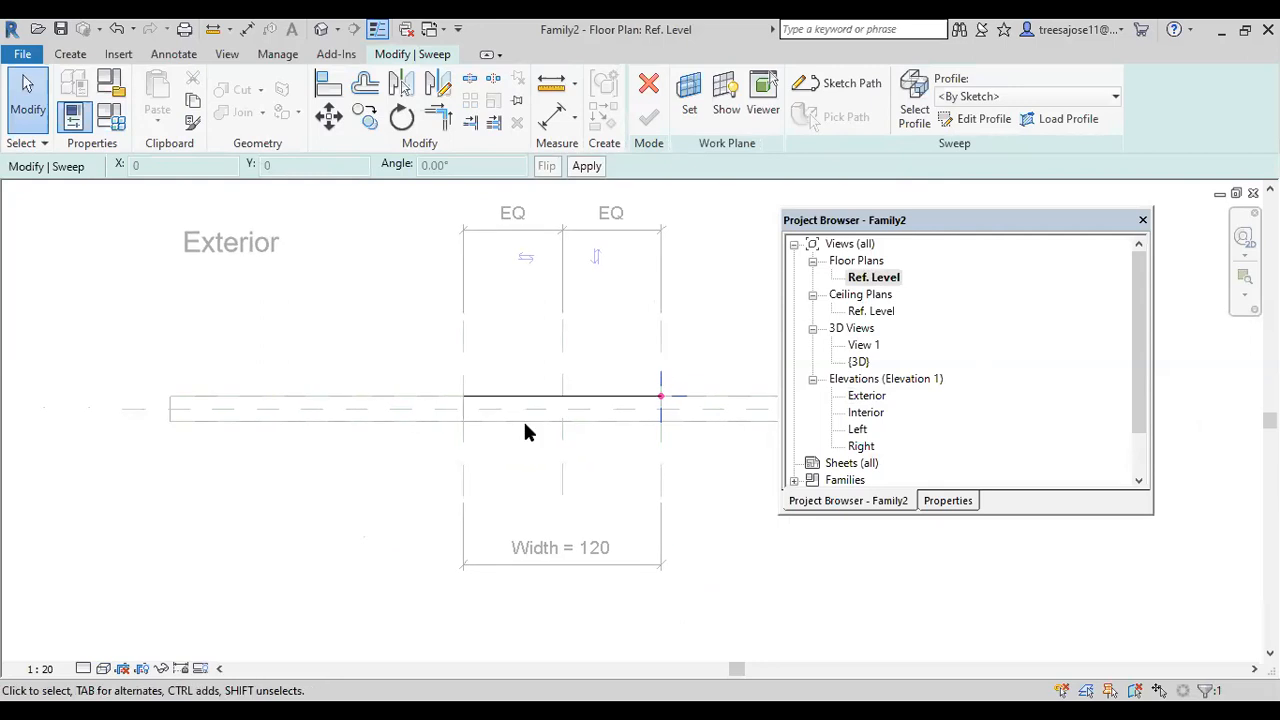
scroll(655, 415, up, 1)
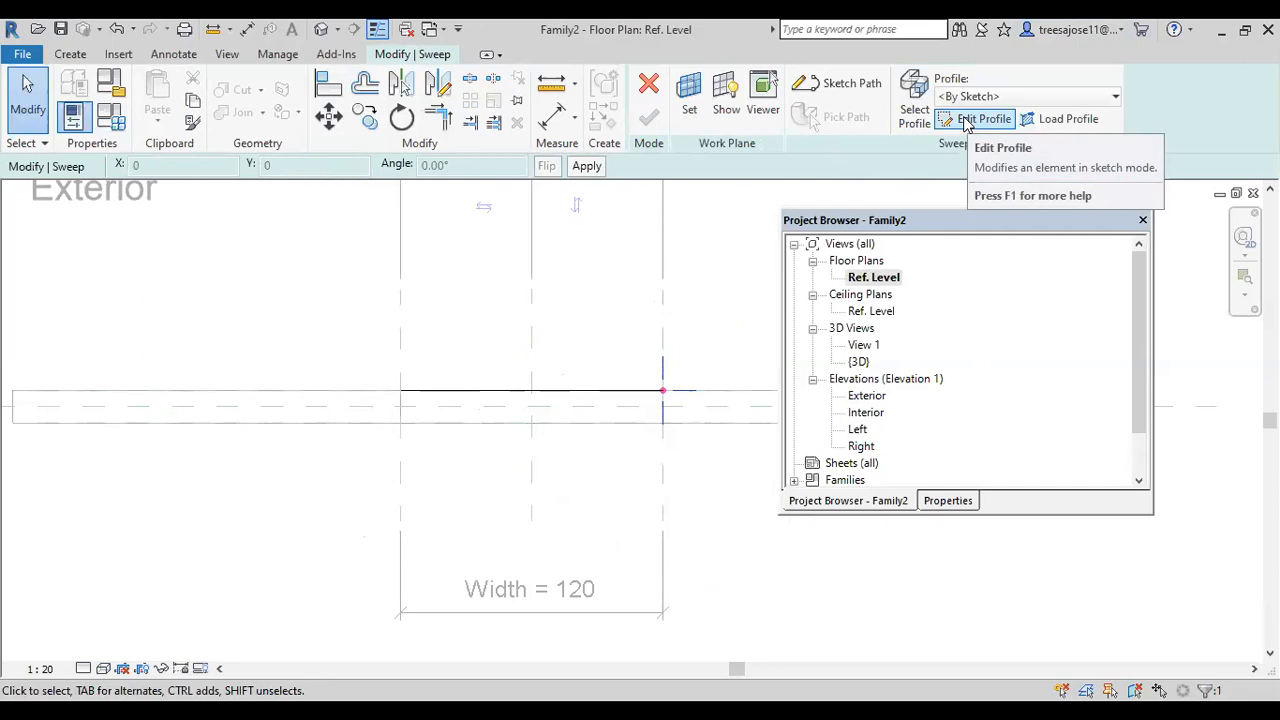
click(967, 120)
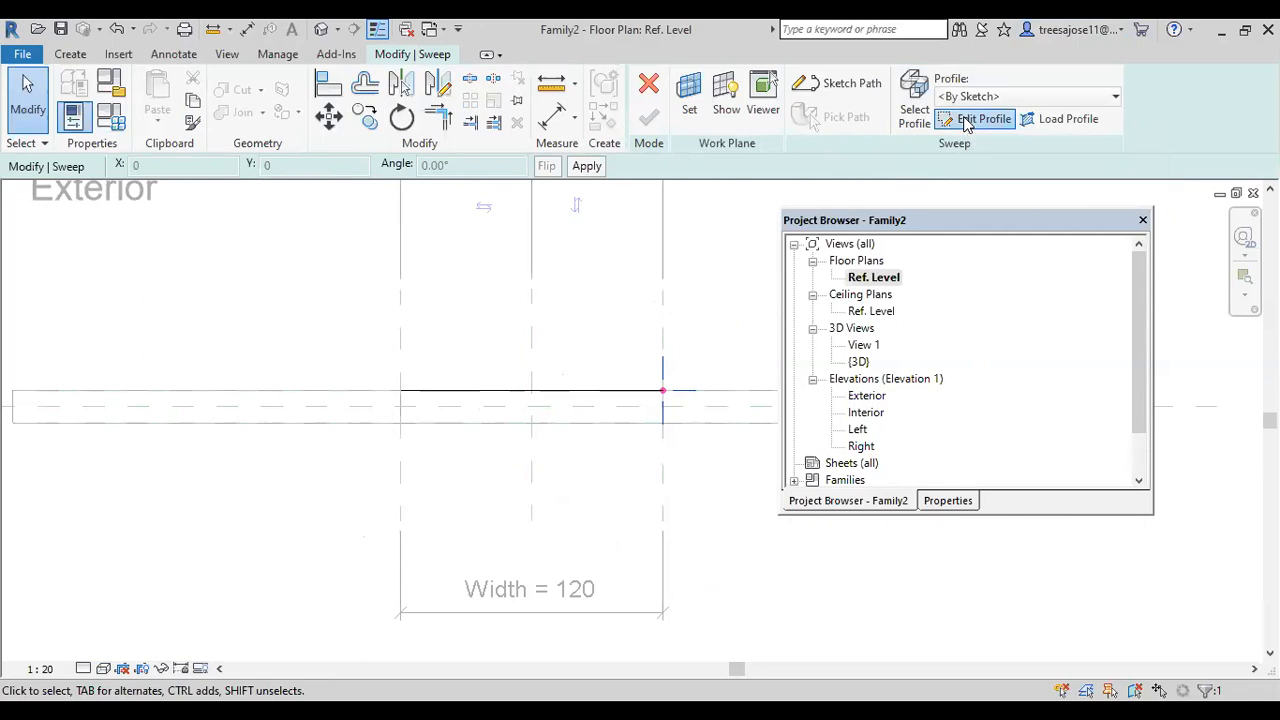
click(688, 86)
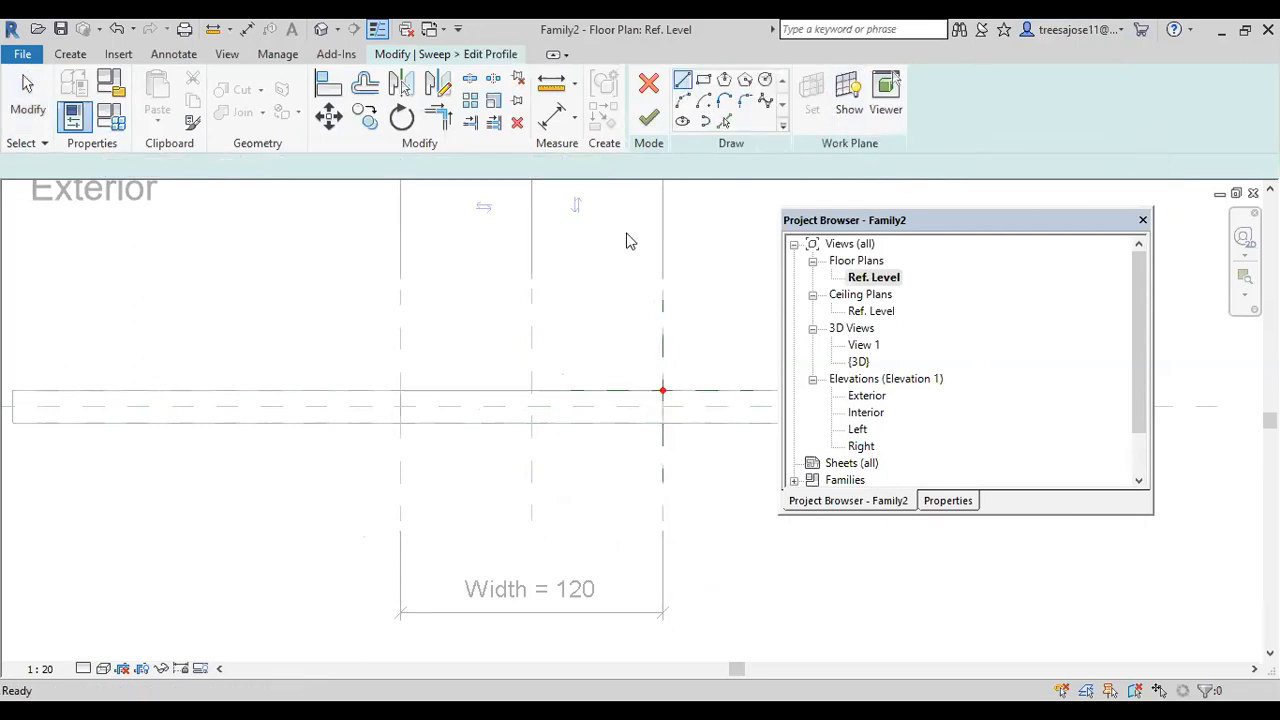
scroll(660, 382, up, 2)
click(660, 386)
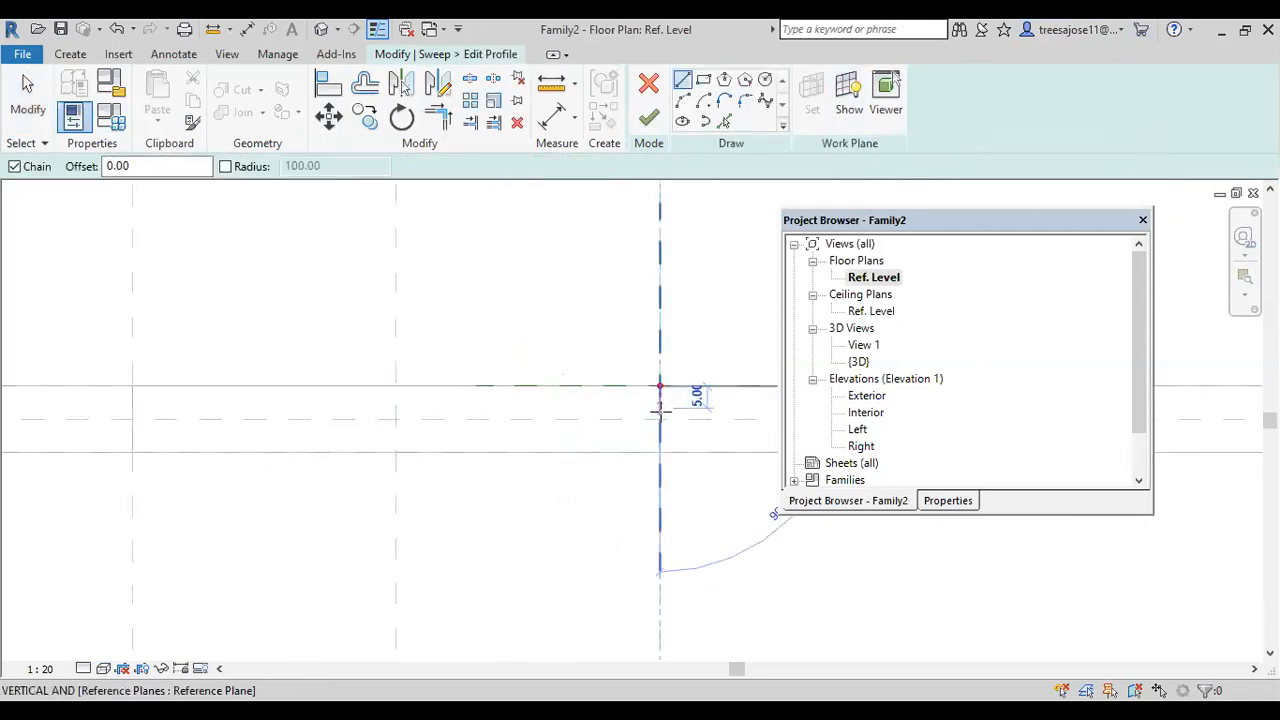
scroll(659, 410, up, 1)
text(7)
key(Return)
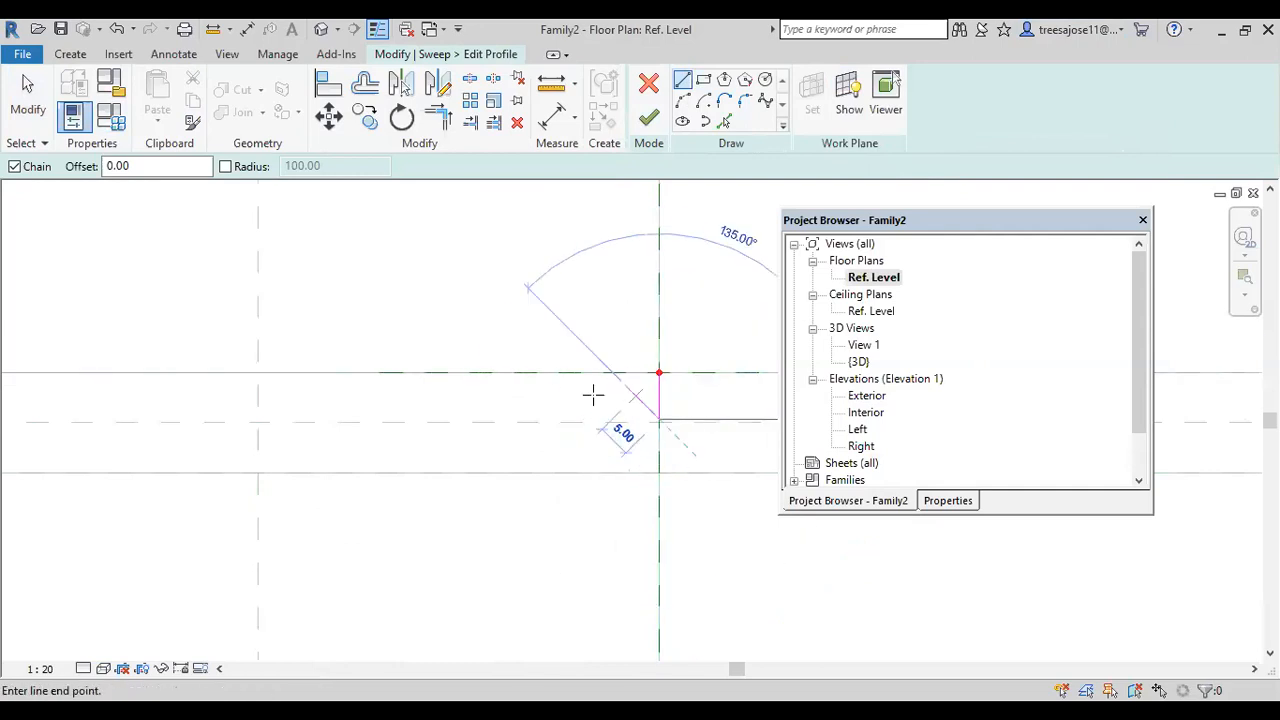
text(7)
key(Return)
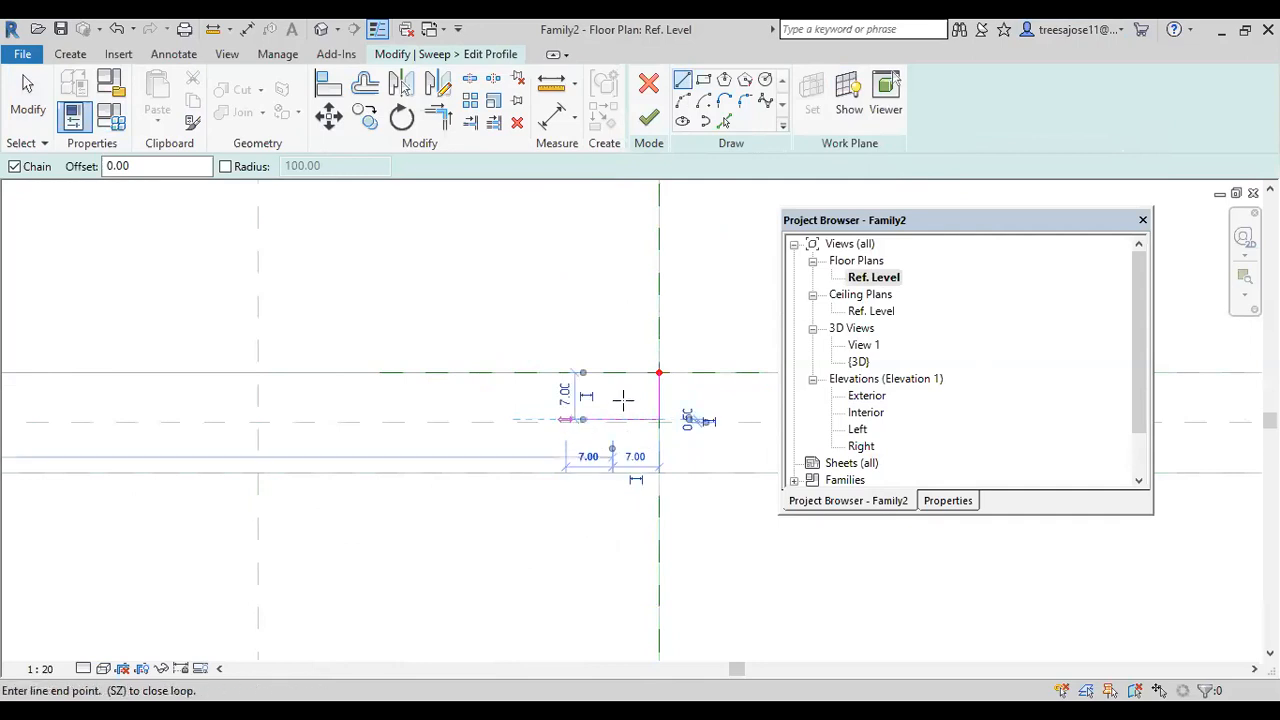
- Complete the rebated frame profile with a 5 cm side toward the exterior, a 3 by 2 cm step, and a closing line to the start point
scroll(575, 390, up, 2)
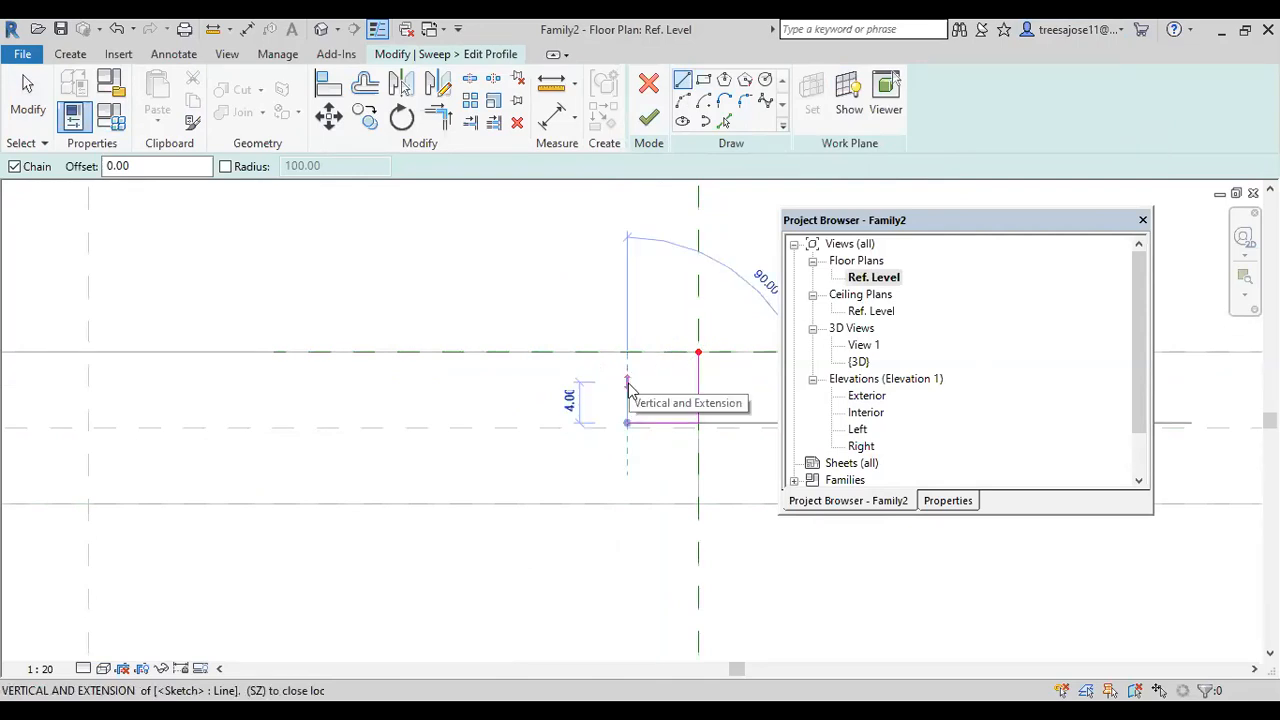
text(5)
key(Return)
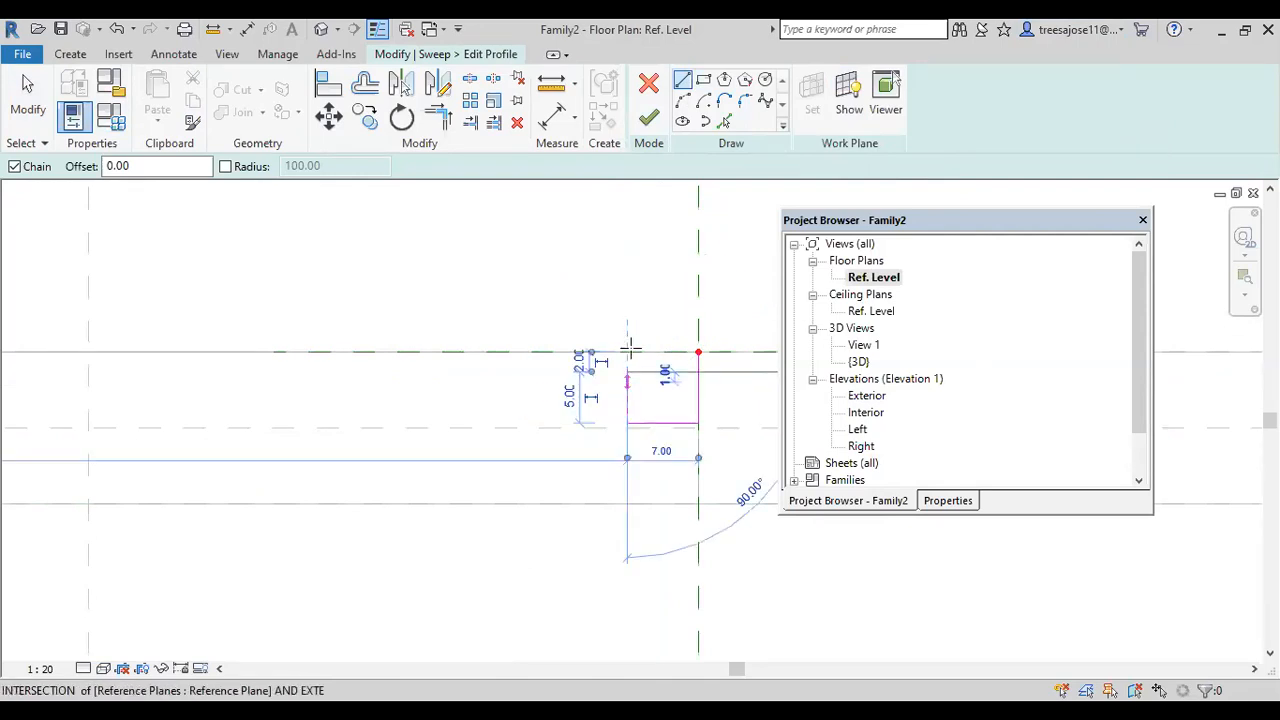
scroll(665, 365, up, 3)
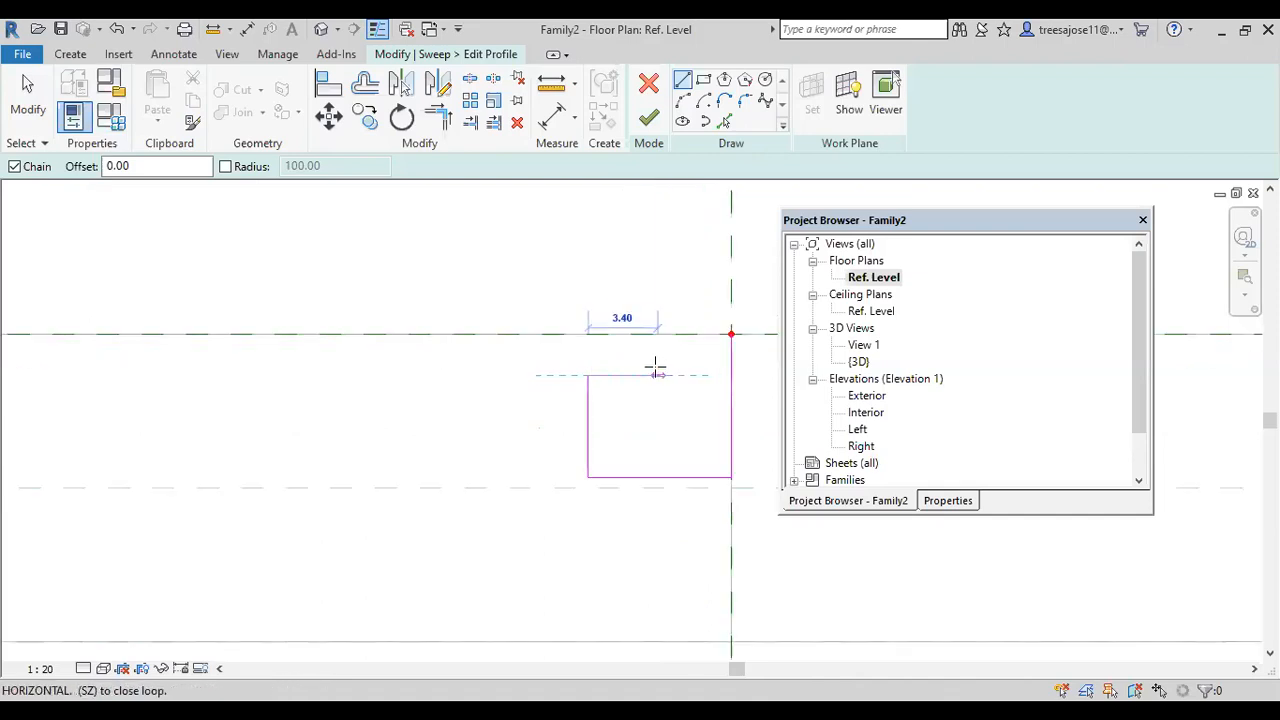
text(3)
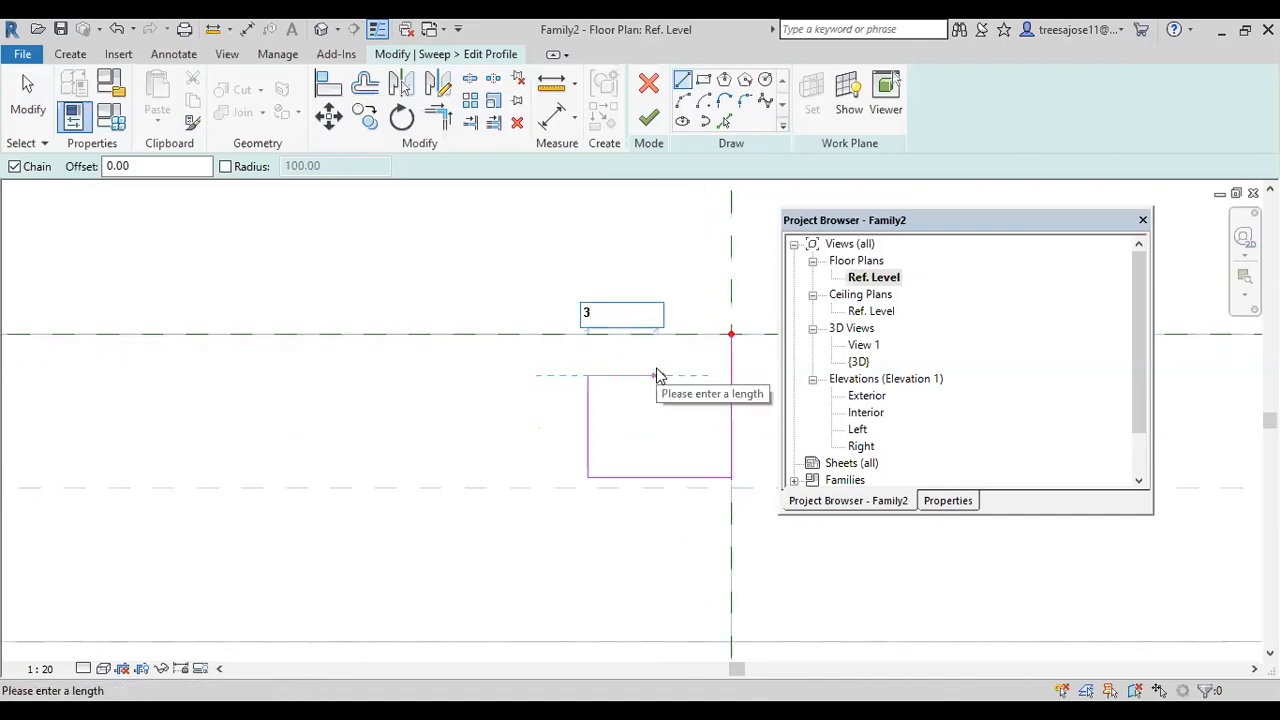
key(Return)
click(651, 334)
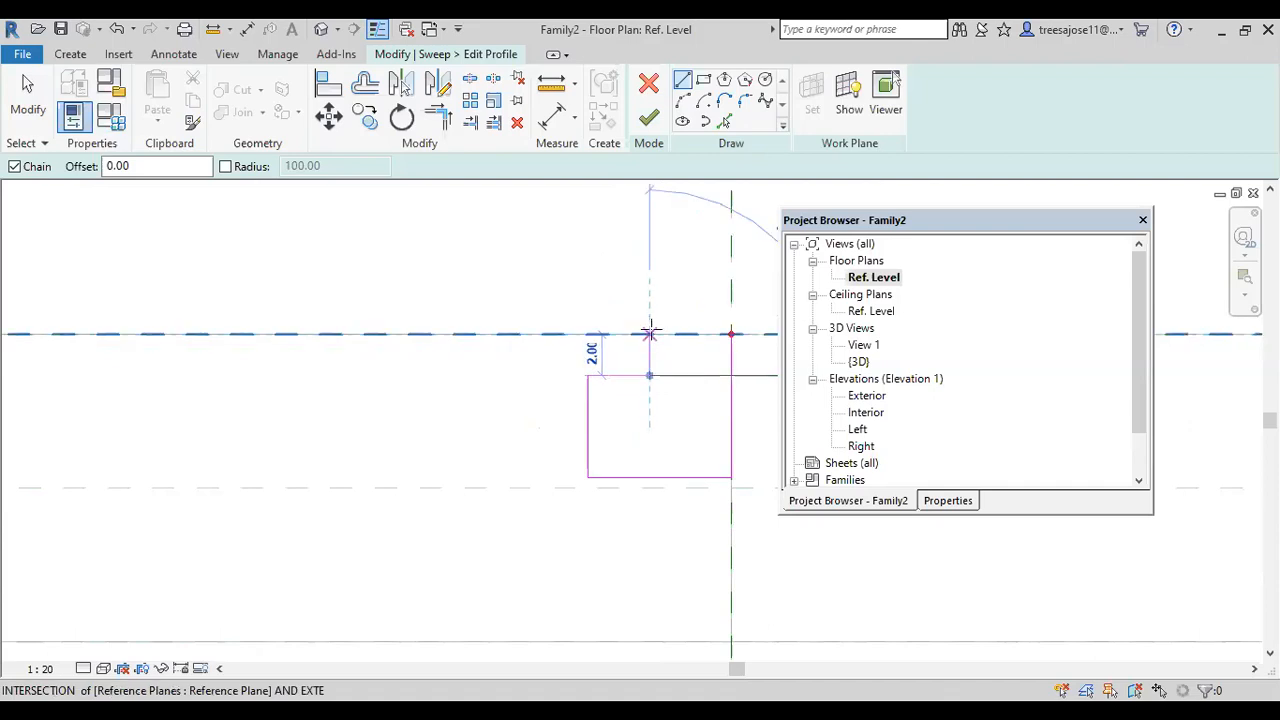
click(731, 334)
right_click(583, 256)
click(625, 277)
- Finish the frame profile and the sweep, keeping its material By Category
click(948, 506)
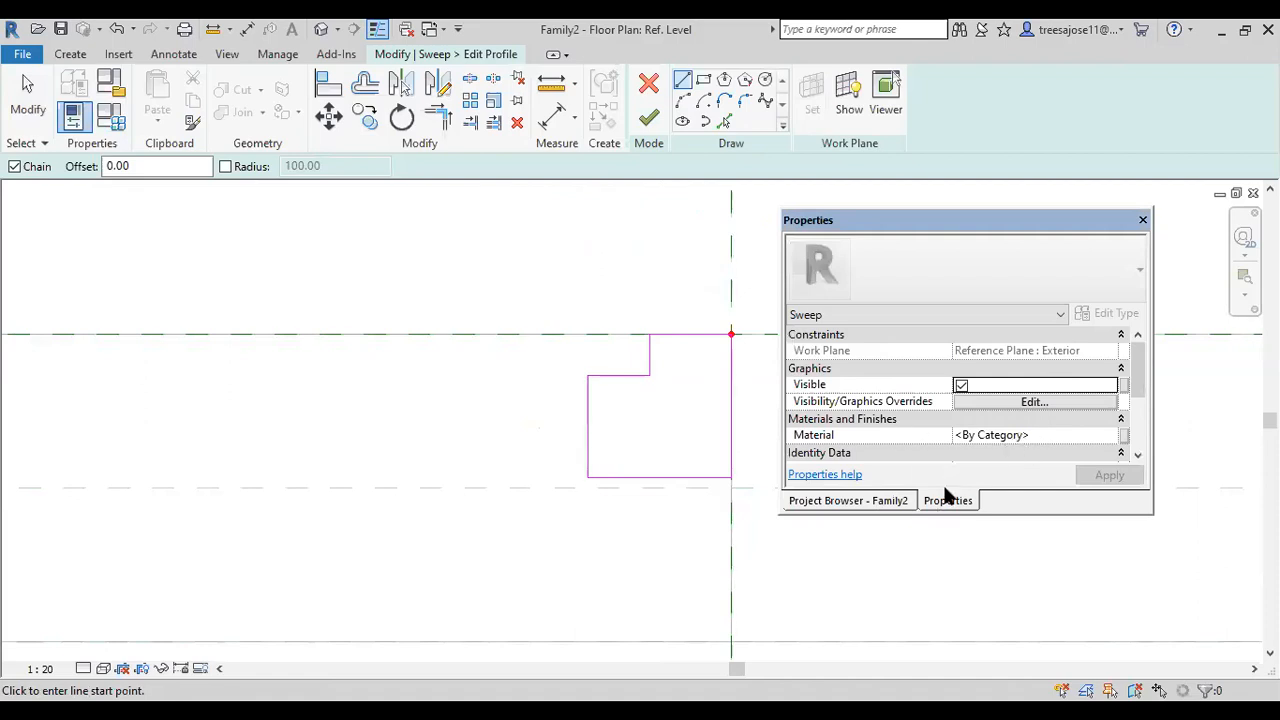
click(648, 115)
click(654, 117)
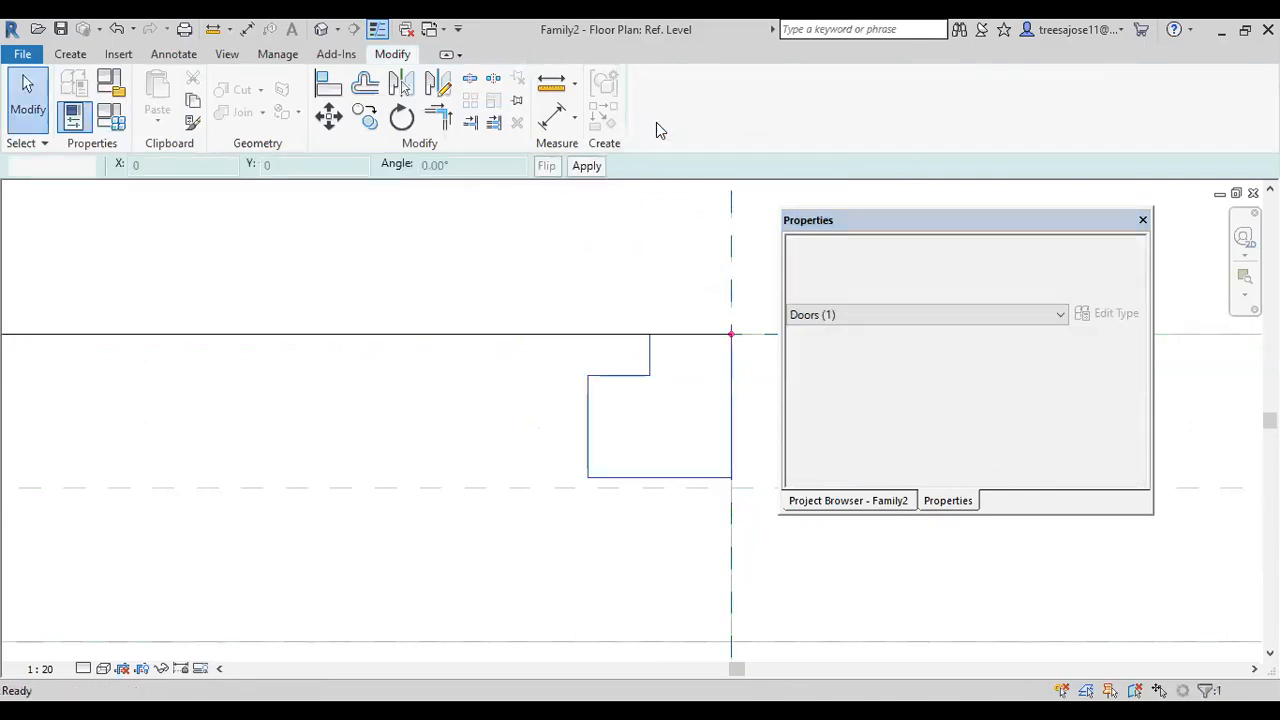
- Open the default 3D view and examine the swept door frame at the base of the opening, with the Project Browser displayed again
scroll(646, 328, down, 5)
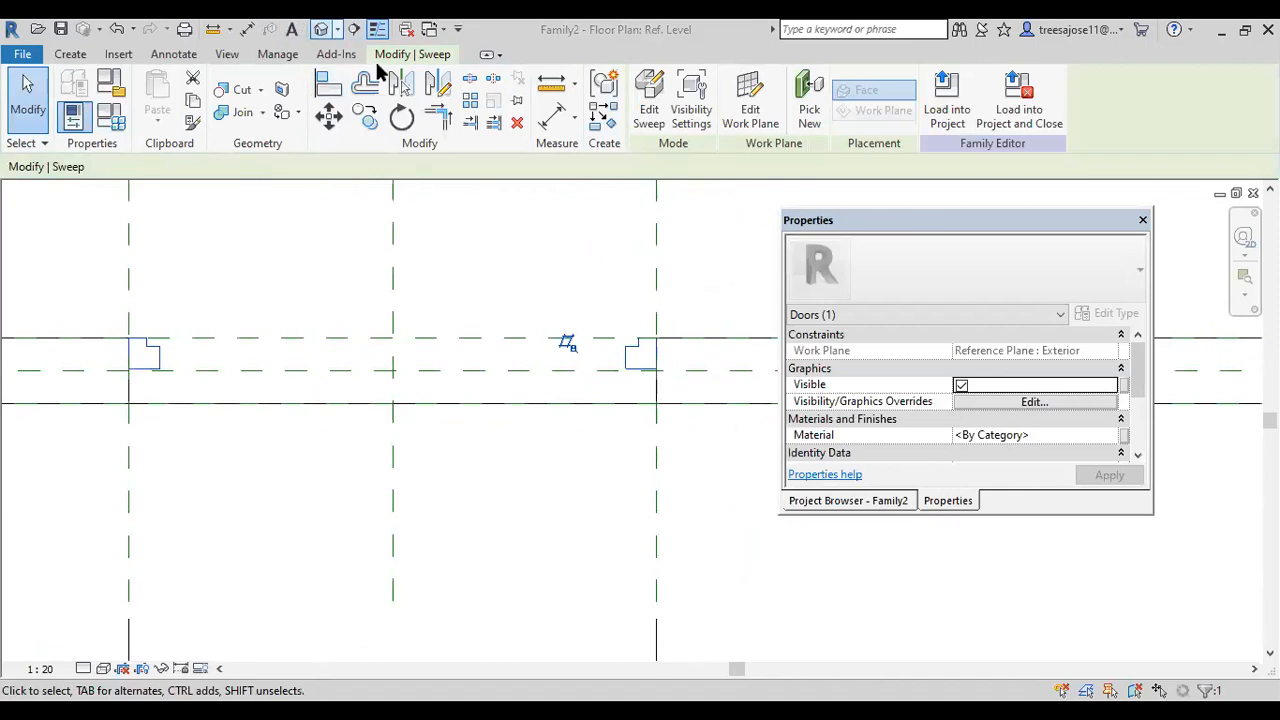
click(321, 29)
scroll(598, 530, up, 6)
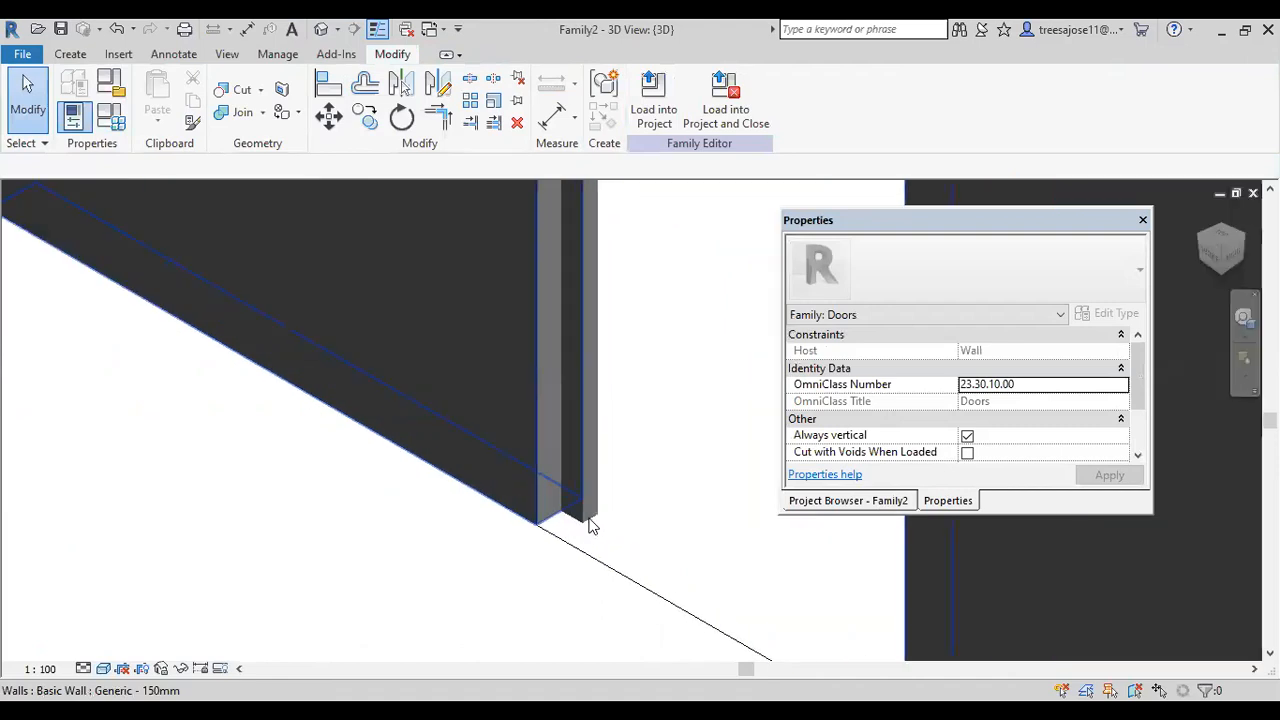
scroll(598, 510, down, 4)
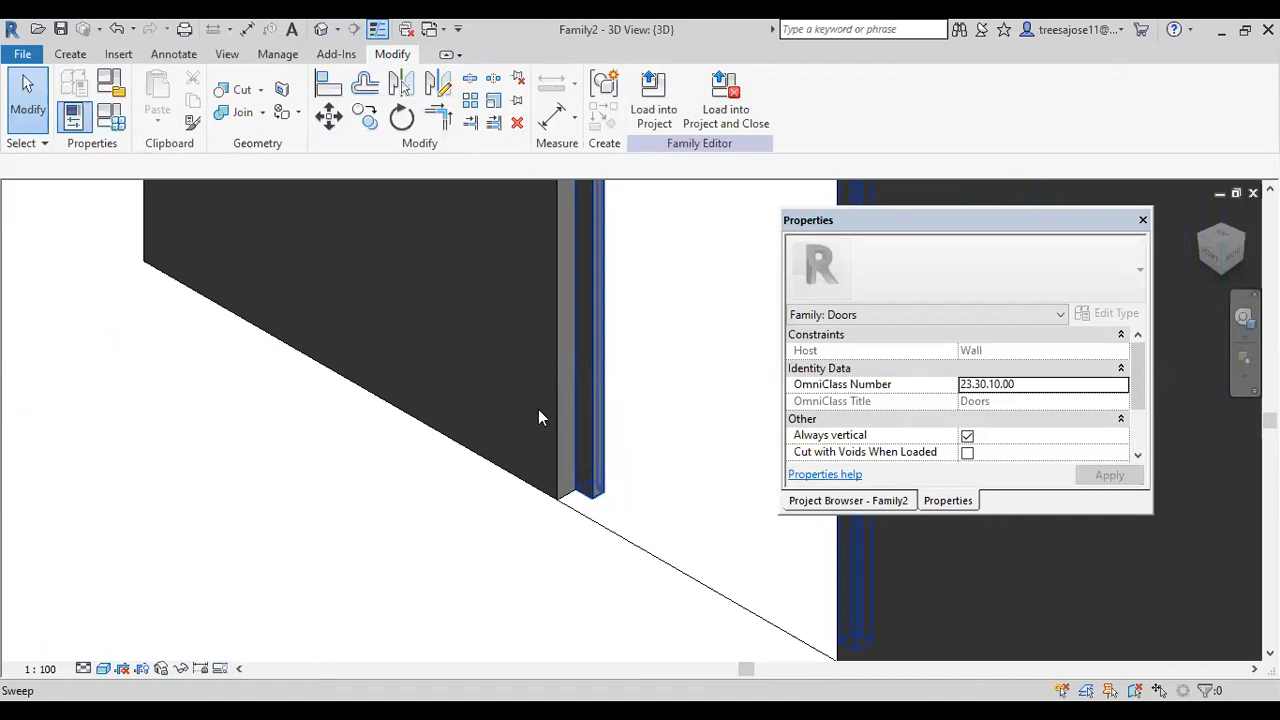
scroll(588, 416, down, 1)
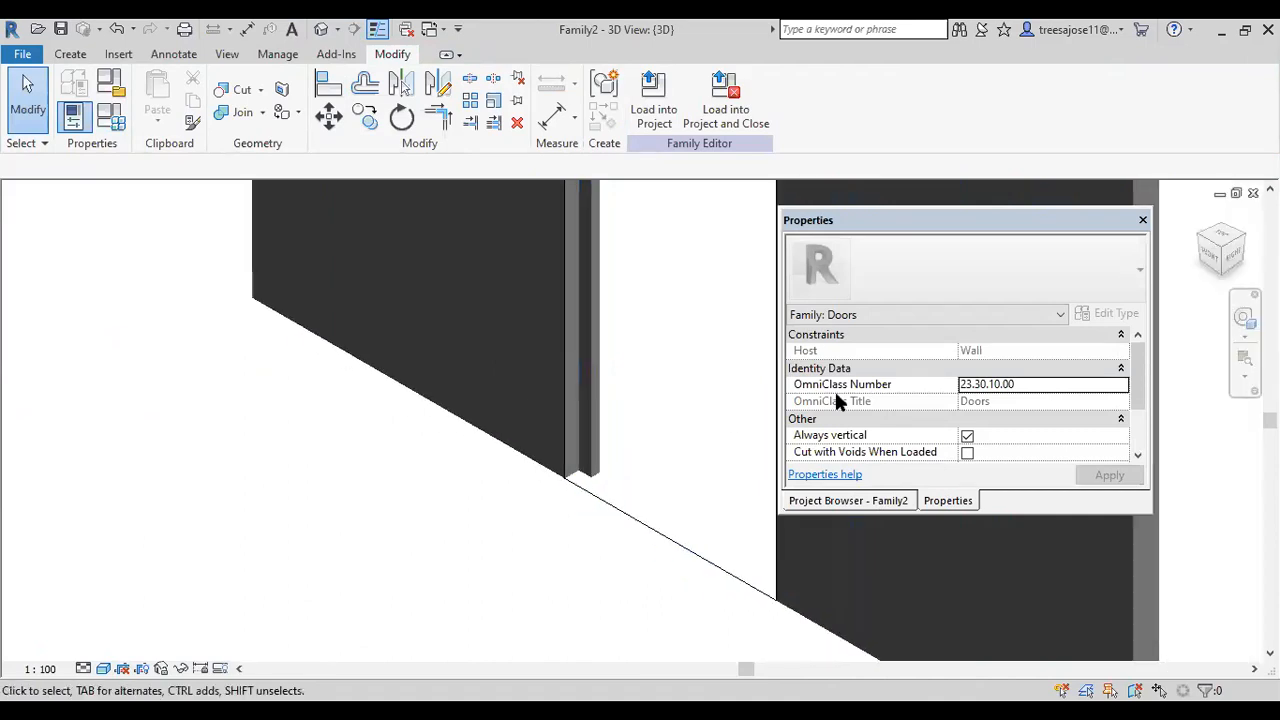
click(939, 503)
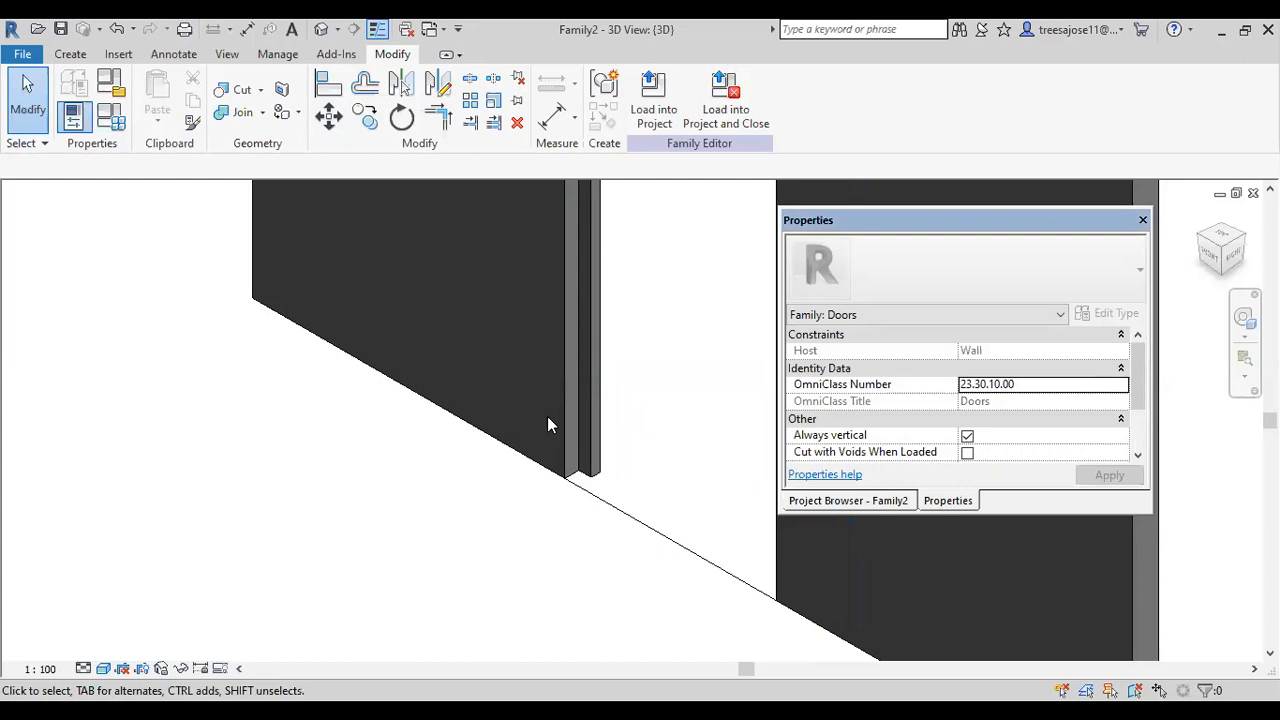
click(848, 501)
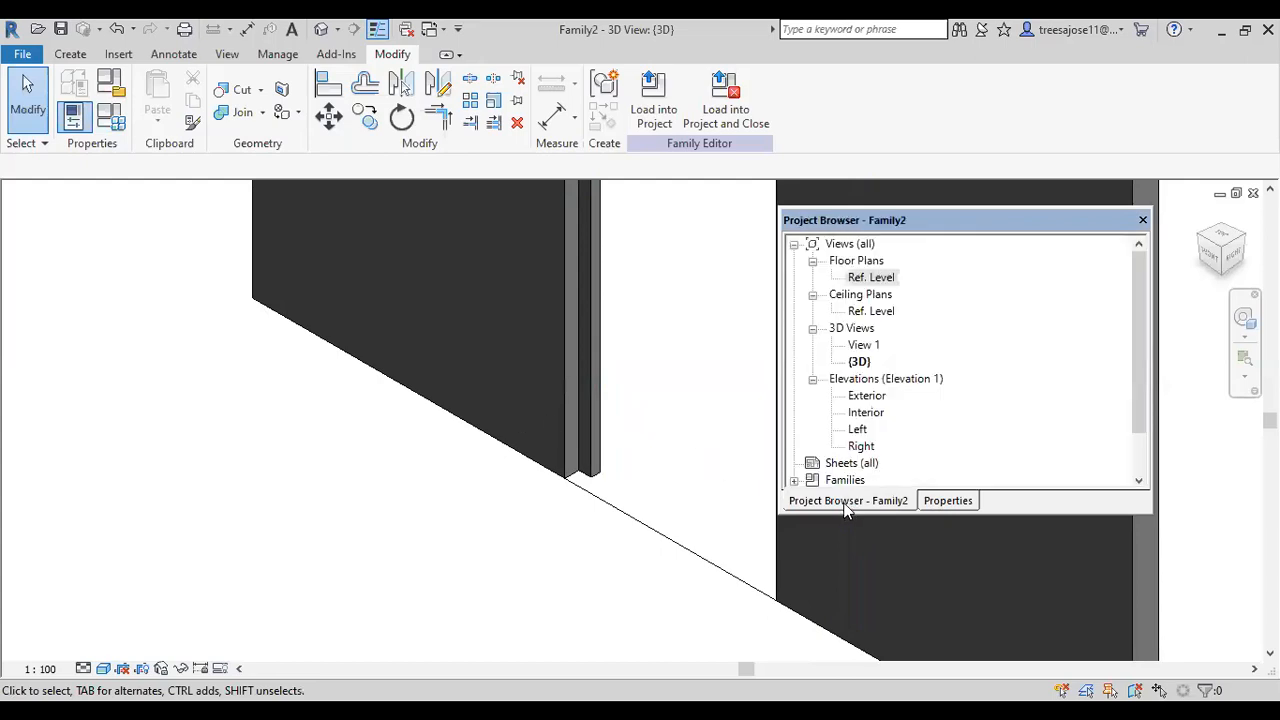
- In the Ref. Level floor plan, set the family's Width parameter to 90 and apply it to flex the frame
double_click(870, 280)
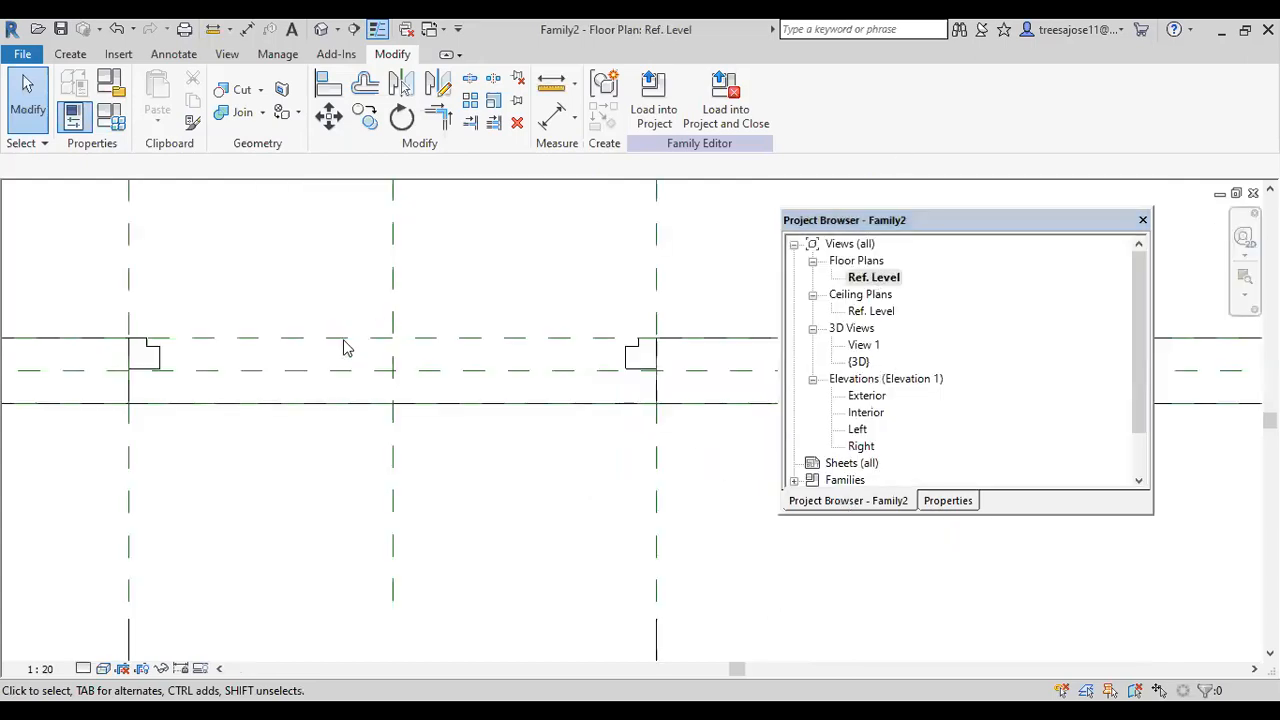
click(165, 362)
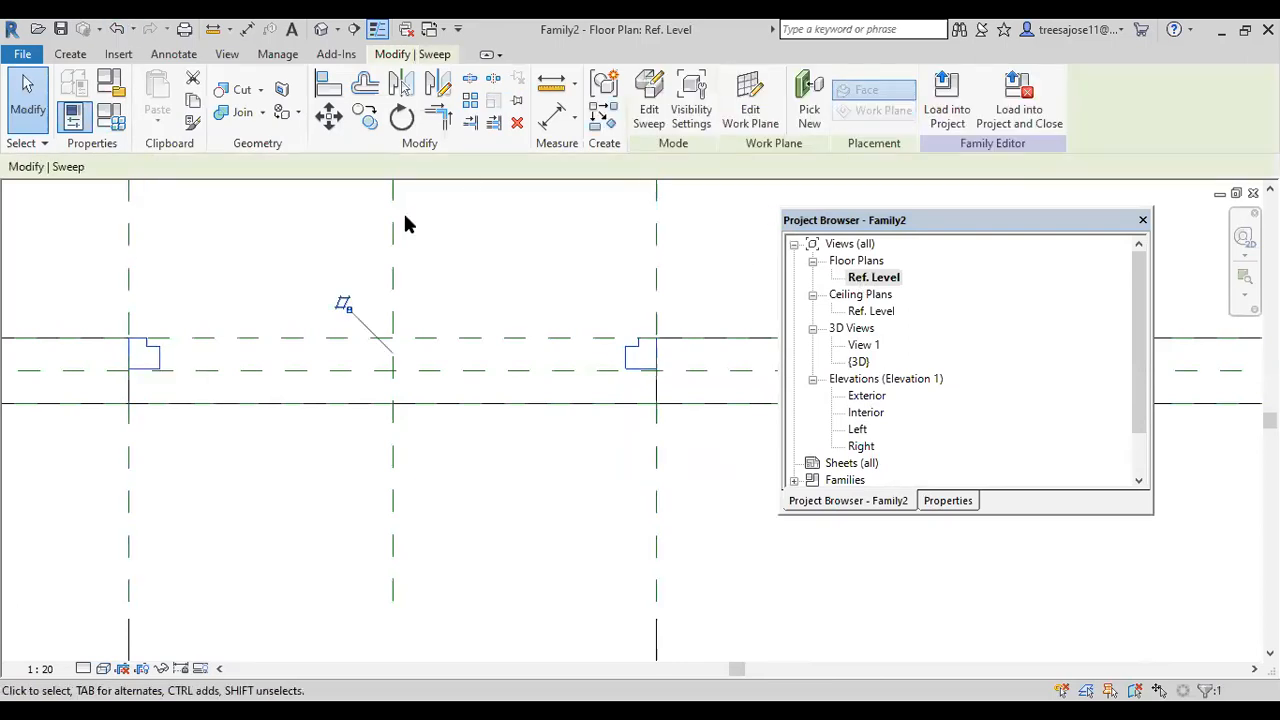
click(120, 125)
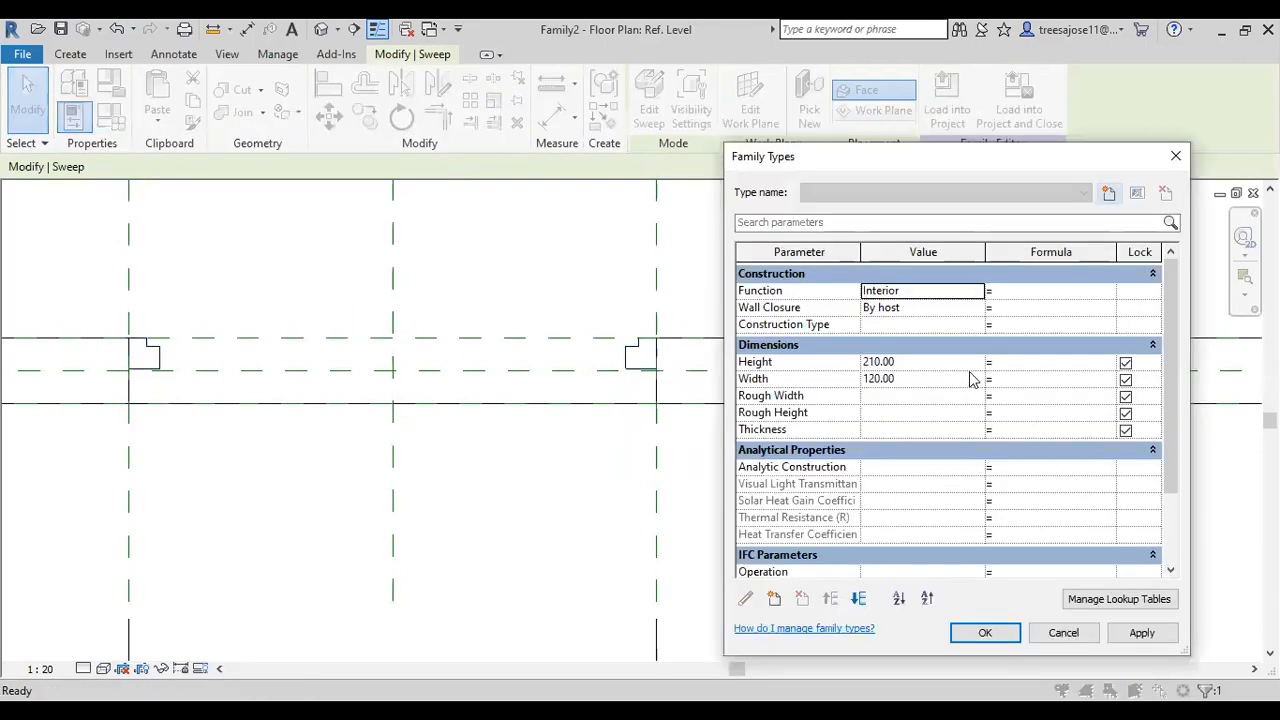
click(930, 378)
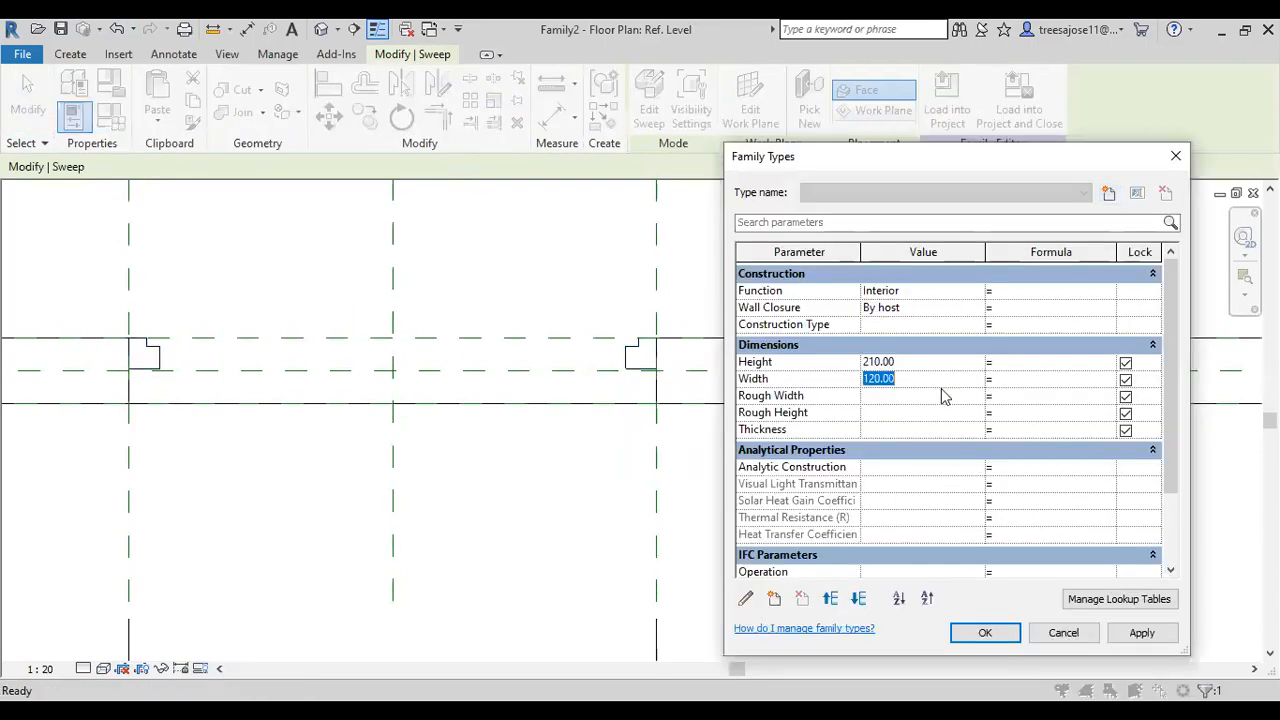
text(1)
text(0)
click(1168, 636)
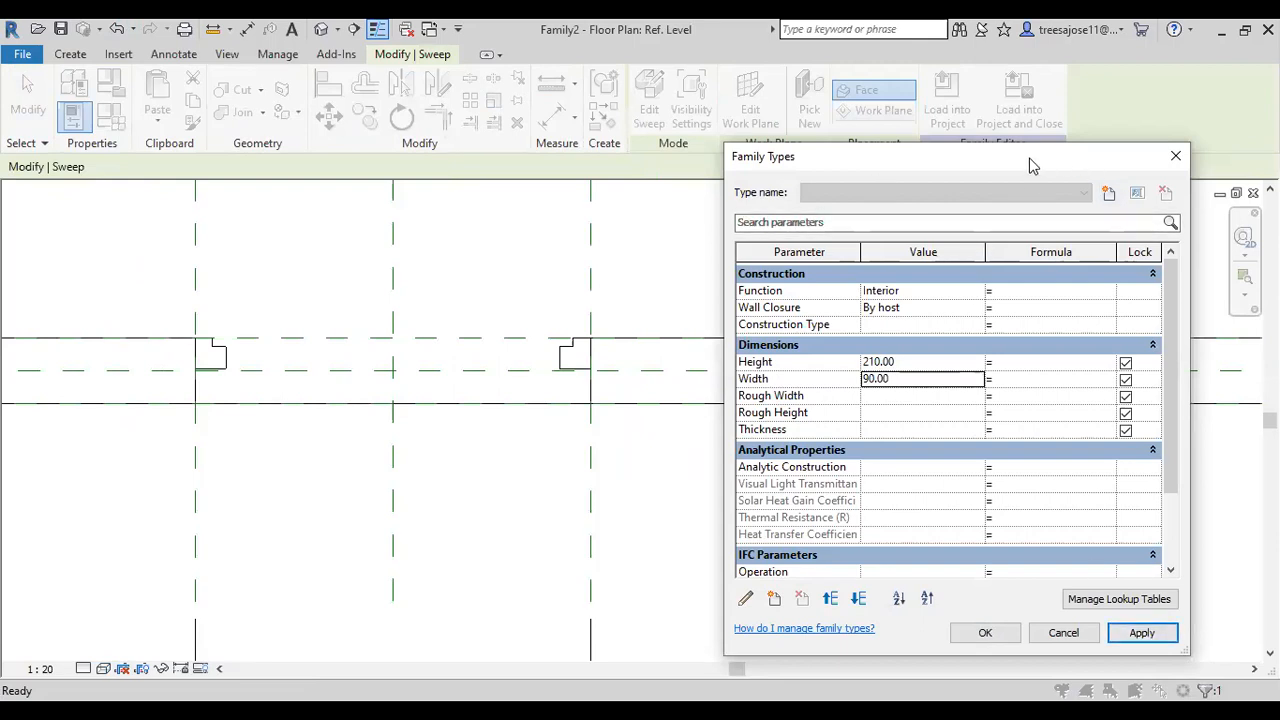
drag(1033, 165, 501, 161)
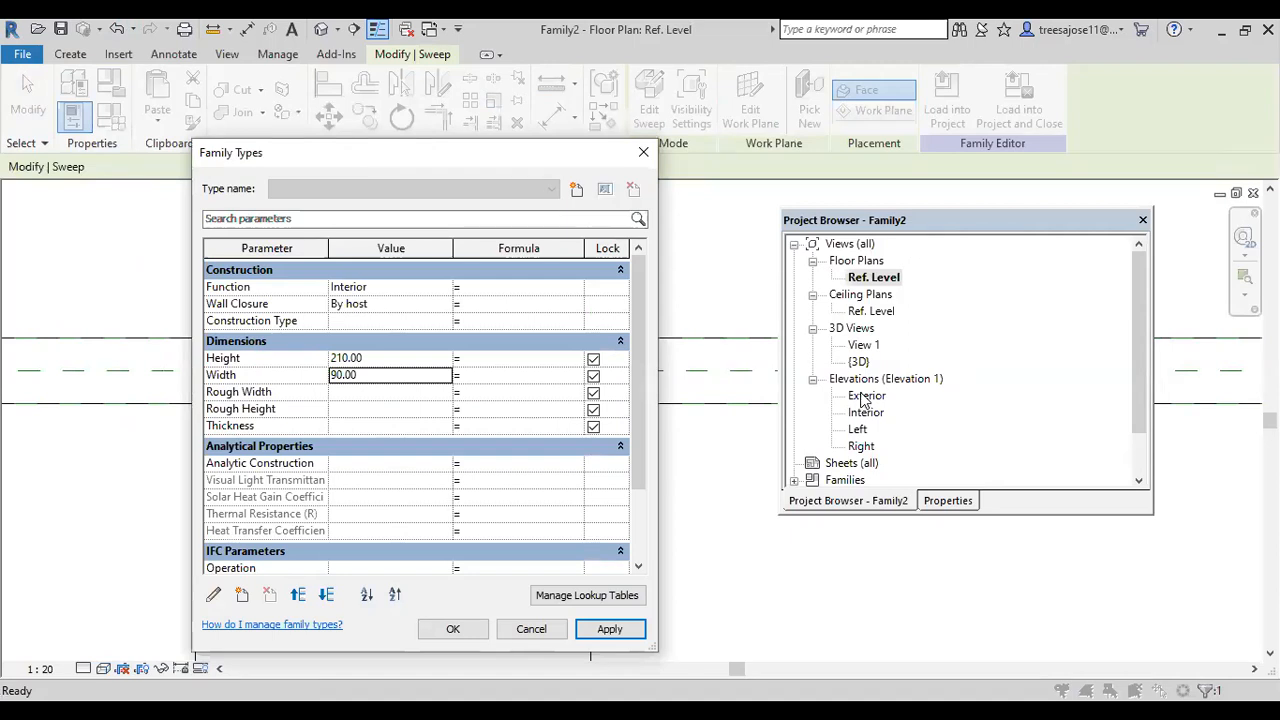
click(643, 153)
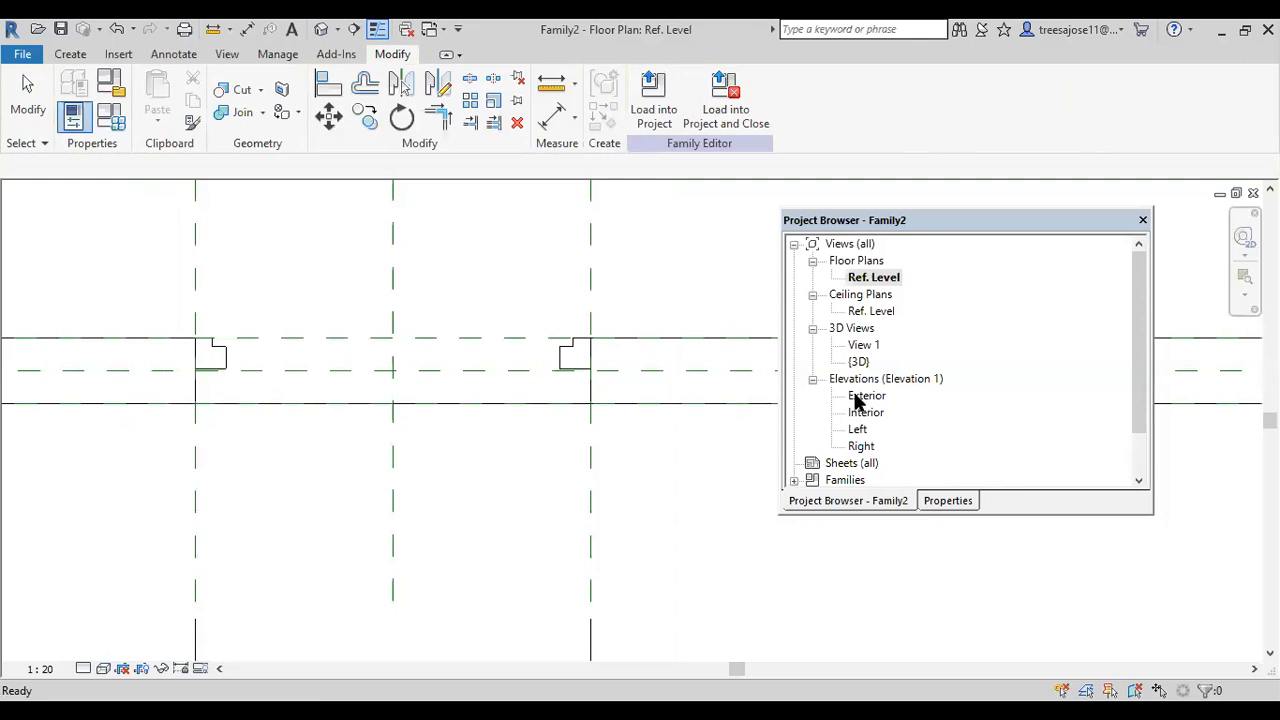
- In the Exterior elevation, sketch an 82 by 206 cm rectangular door panel extrusion snapped to the frame's rebate edges and the floor line
double_click(862, 396)
scroll(509, 400, up, 5)
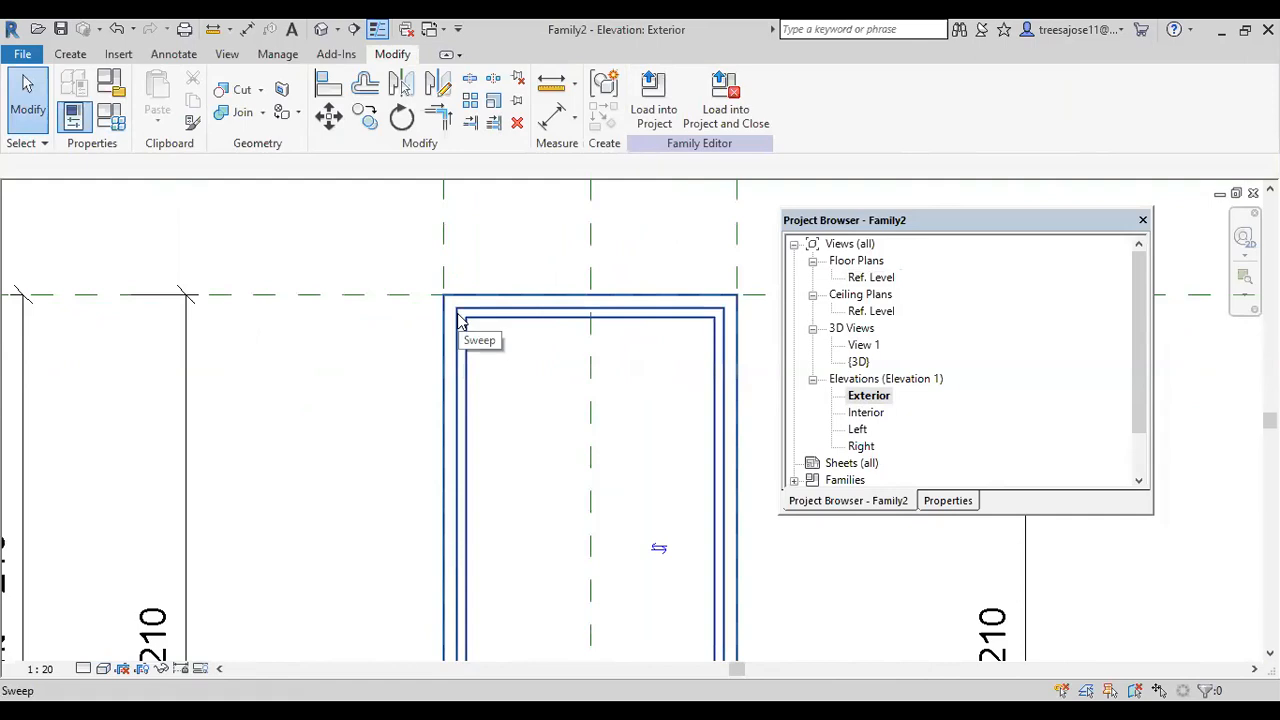
scroll(460, 320, down, 1)
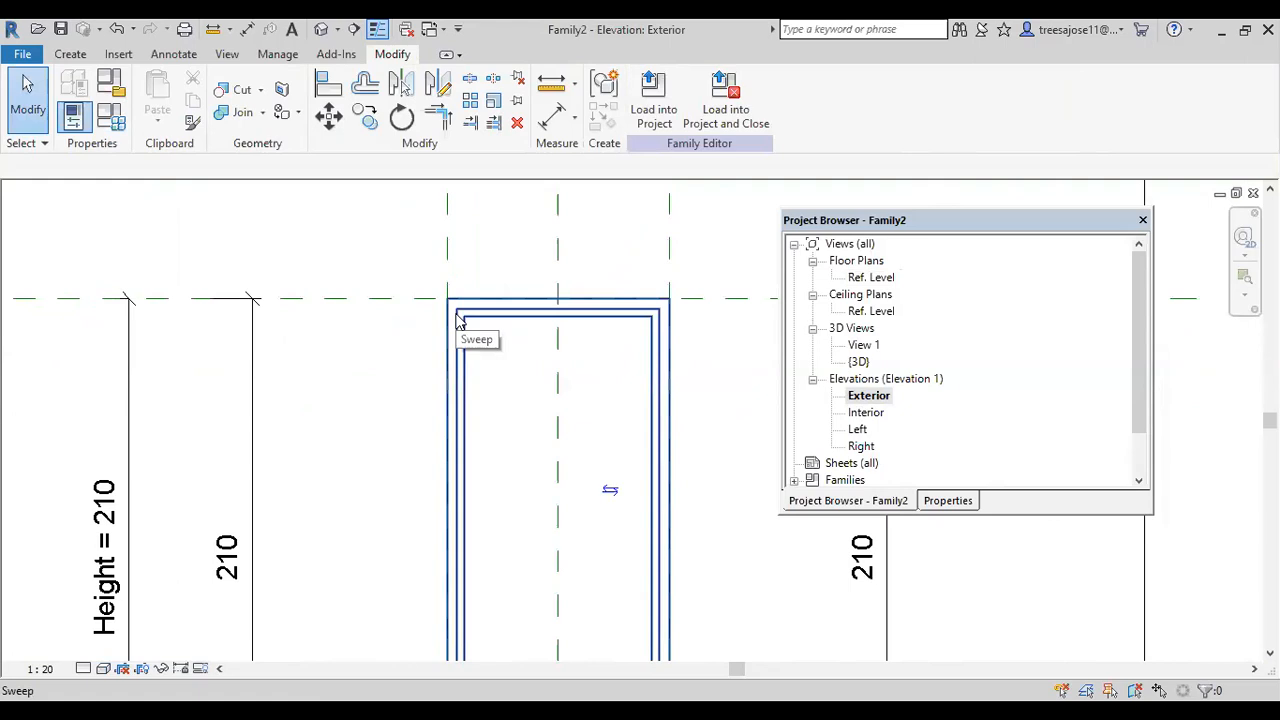
click(70, 55)
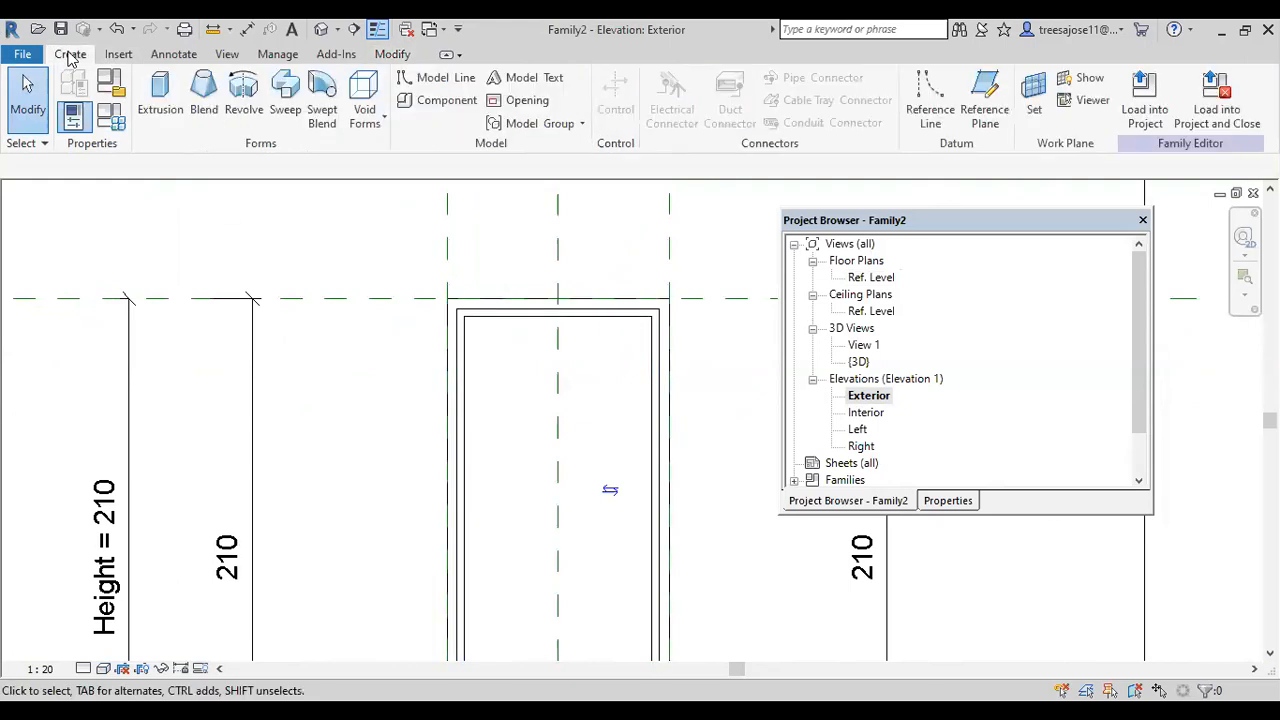
click(163, 95)
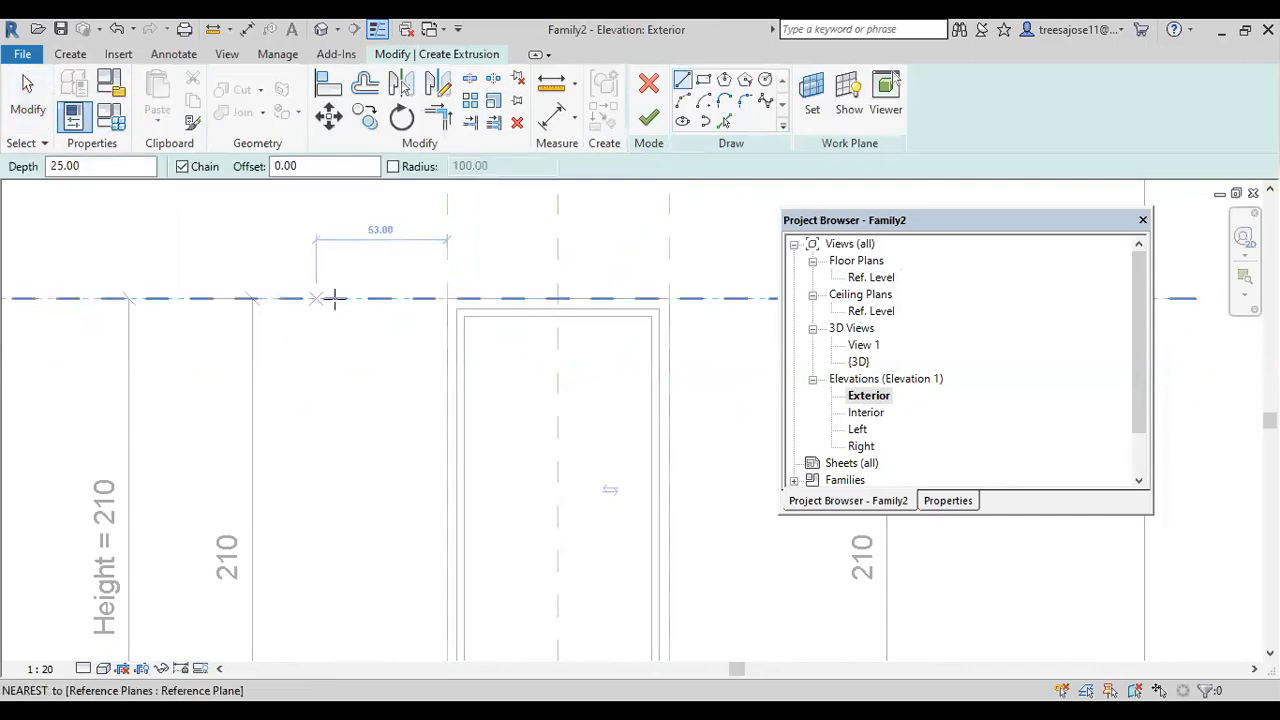
click(703, 80)
scroll(451, 277, up, 3)
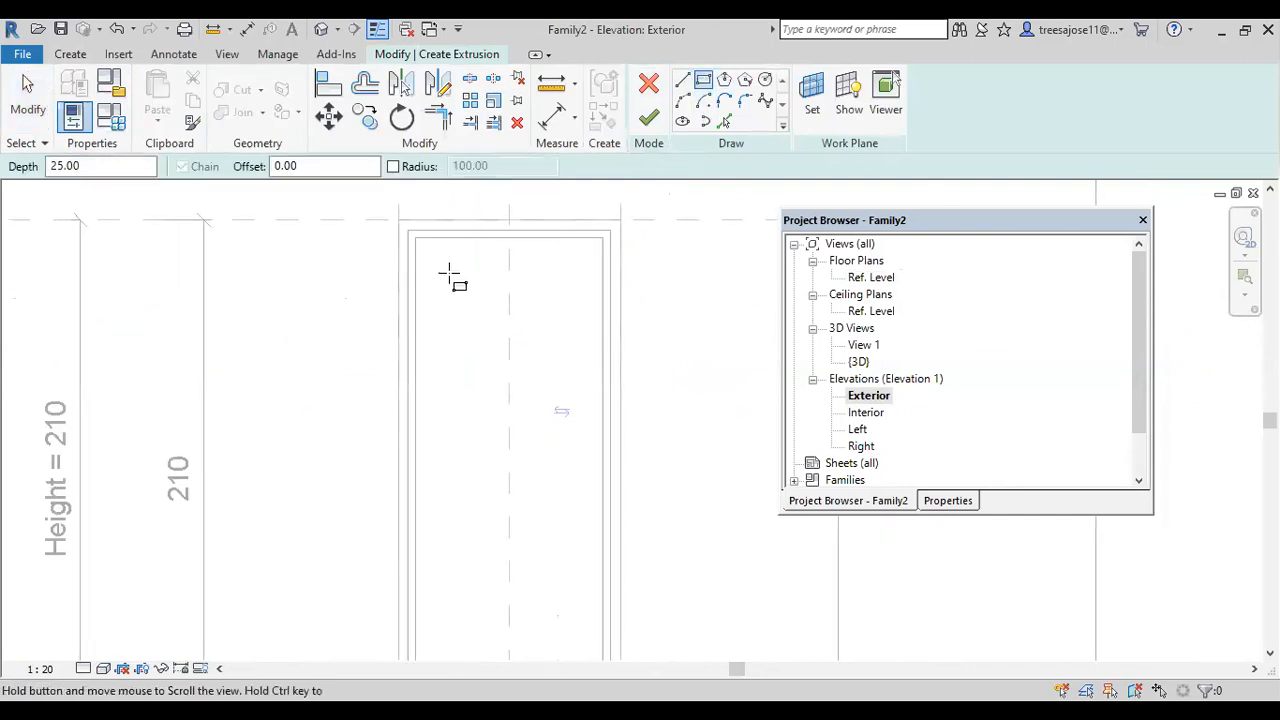
click(397, 213)
scroll(405, 225, down, 4)
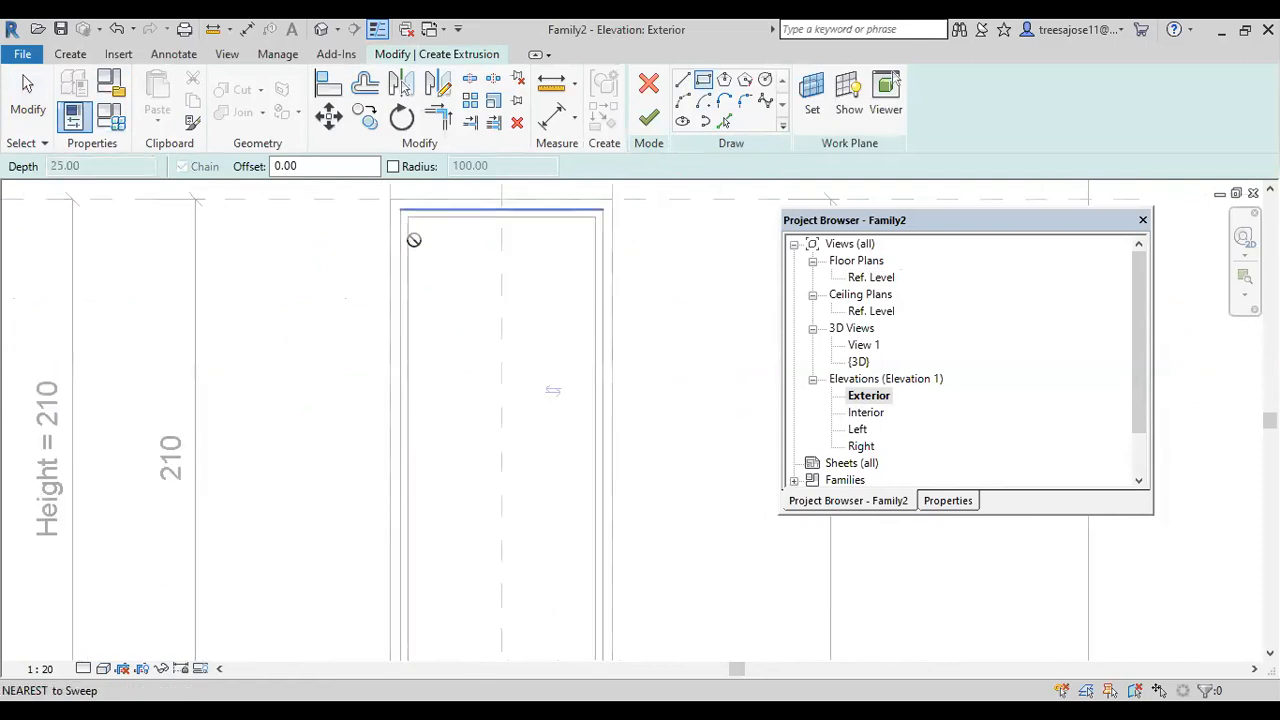
scroll(540, 577, up, 3)
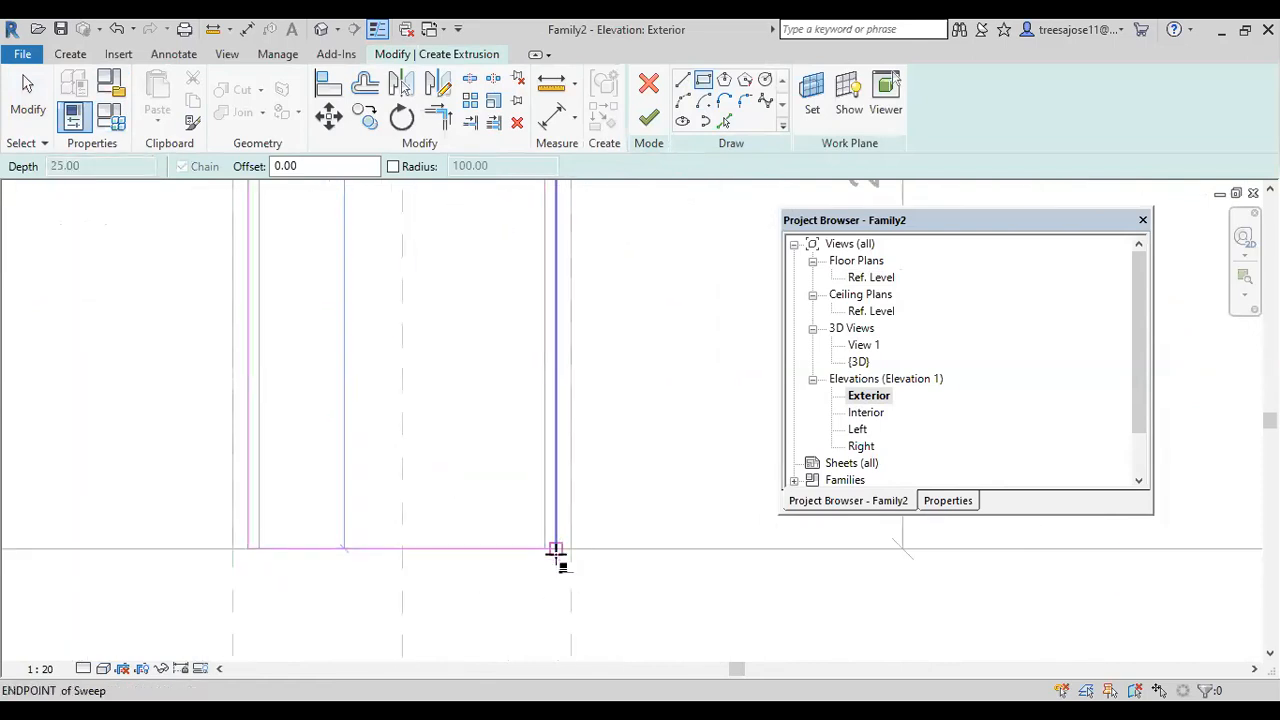
click(556, 549)
- Lock the bottom, both side and top edges of the panel rectangle to the frame and floor
scroll(552, 555, down, 2)
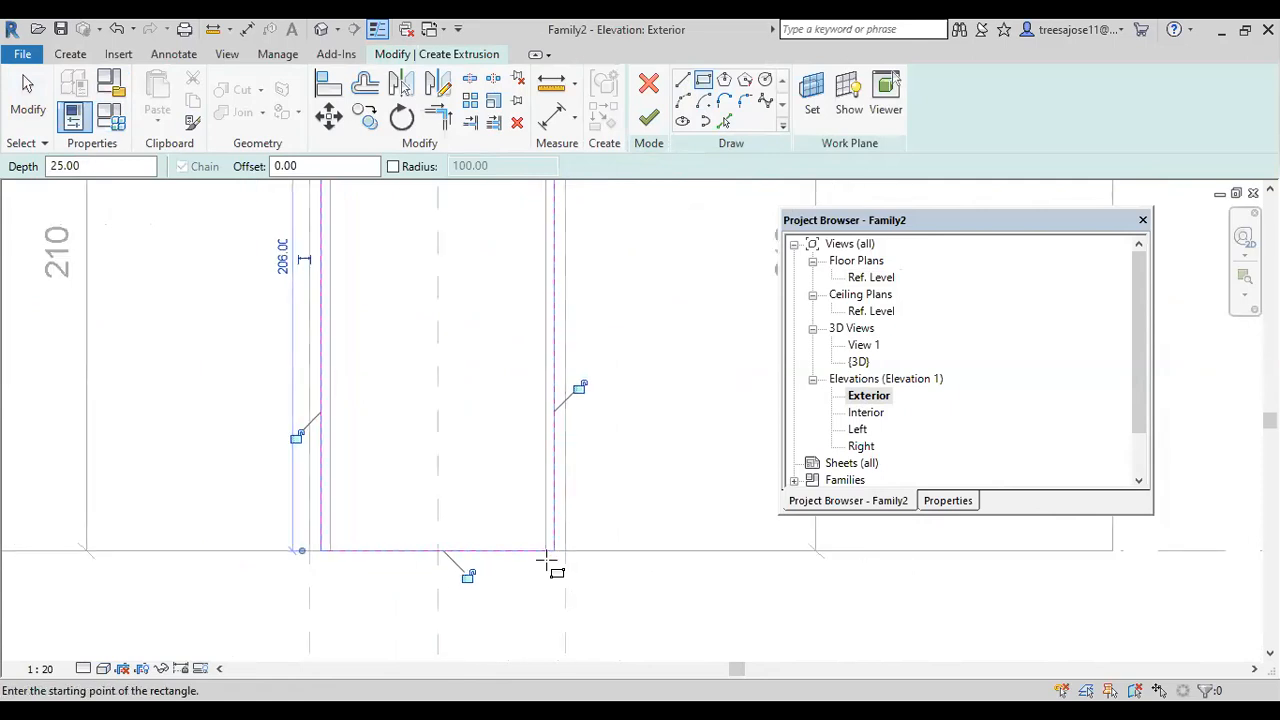
click(468, 576)
click(580, 387)
click(297, 437)
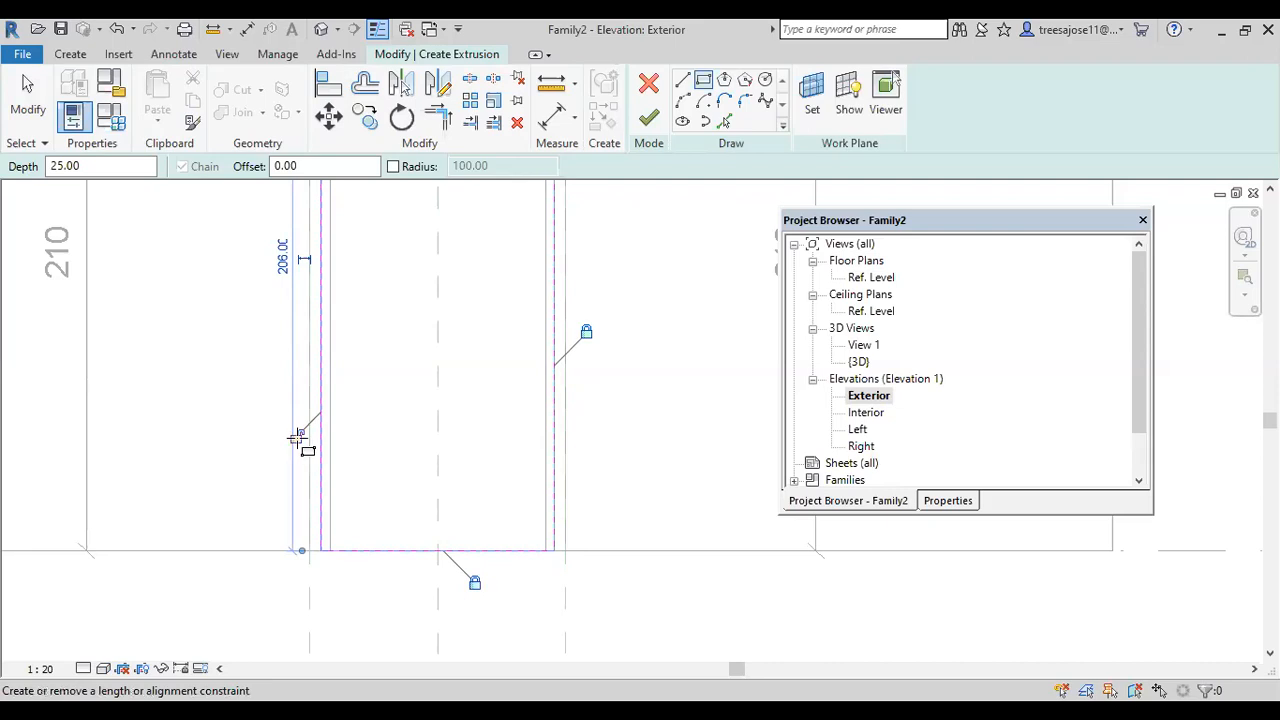
scroll(320, 543, down, 3)
scroll(347, 300, up, 5)
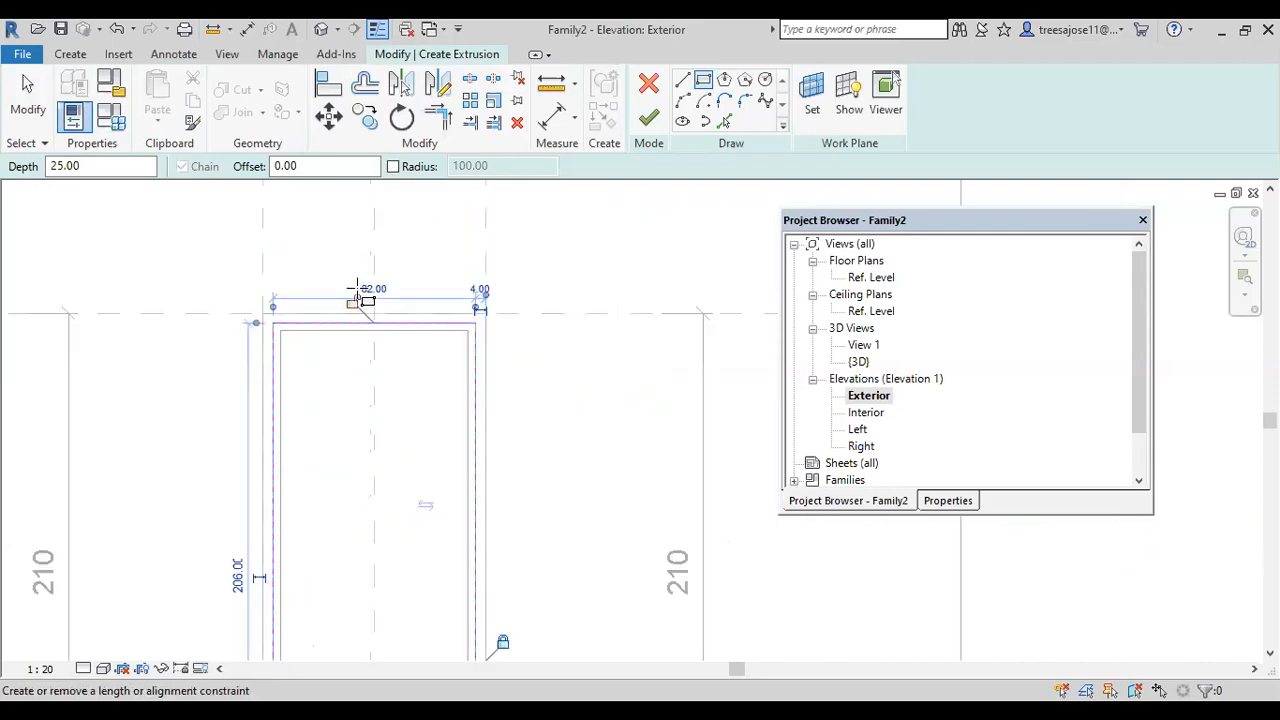
click(349, 312)
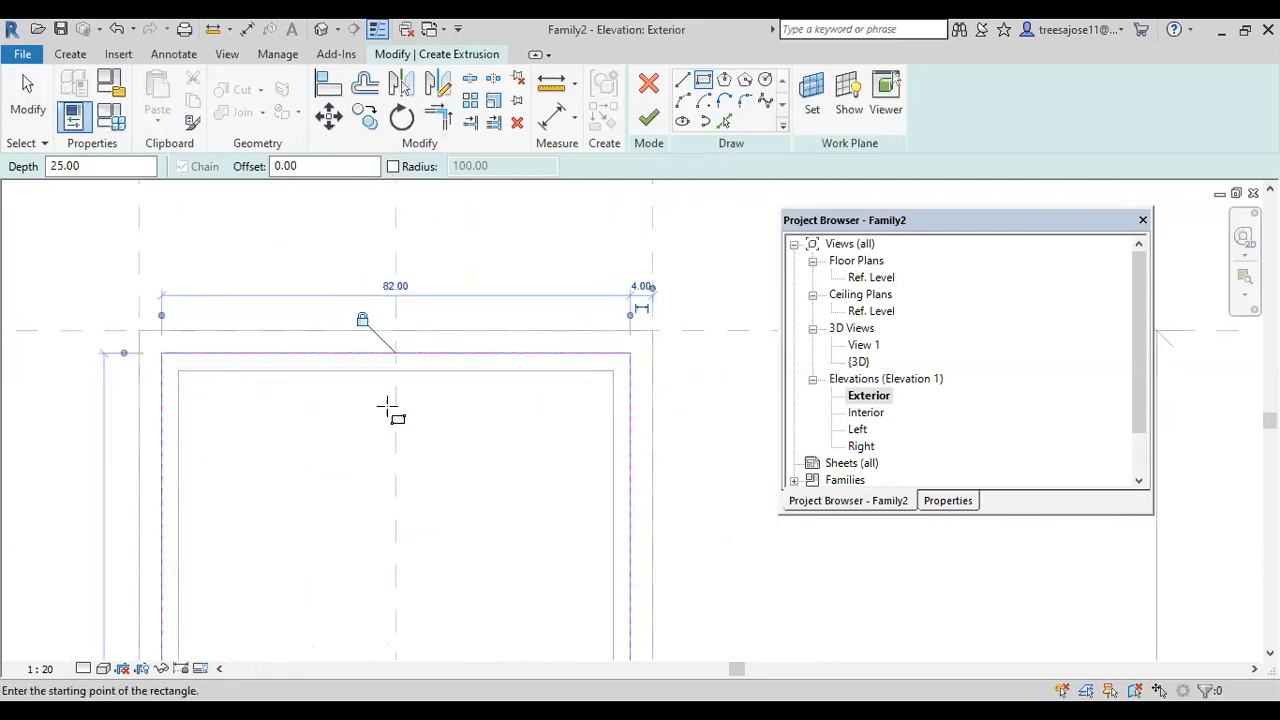
- Set the door panel's extrusion depth to 2 cm and finish the extrusion
double_click(64, 166)
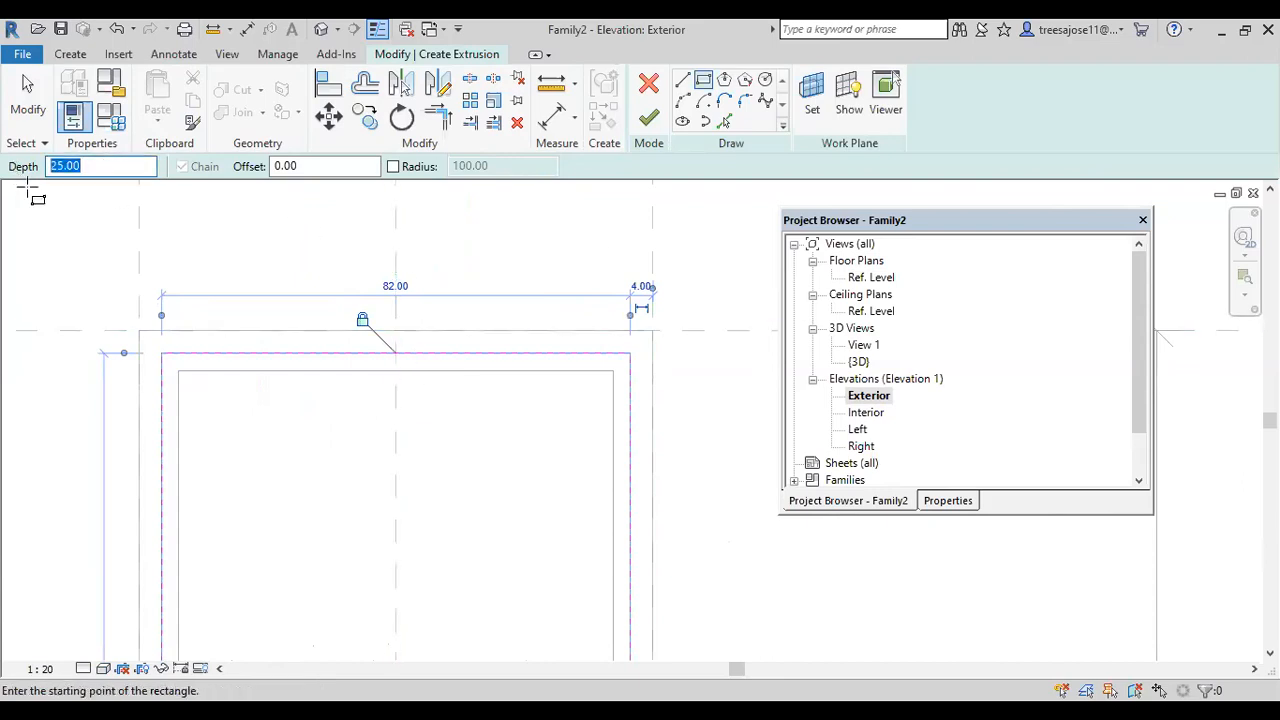
text(2)
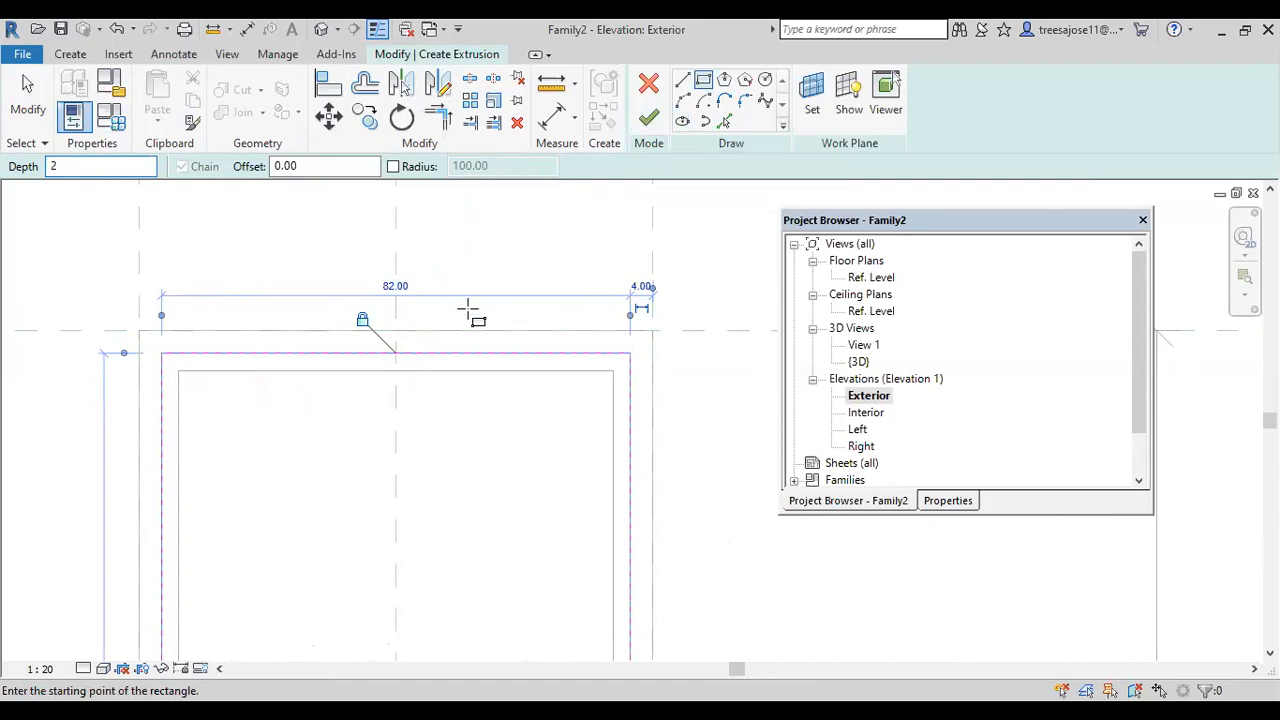
click(649, 118)
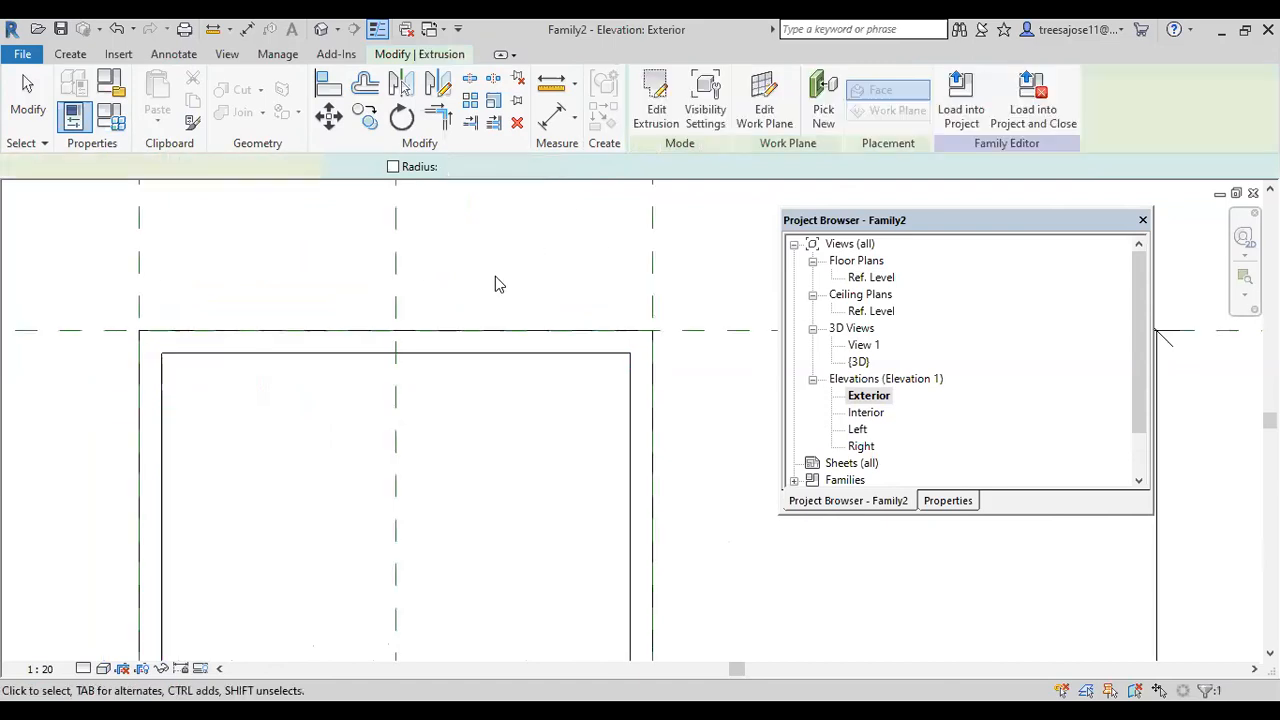
scroll(495, 280, down, 3)
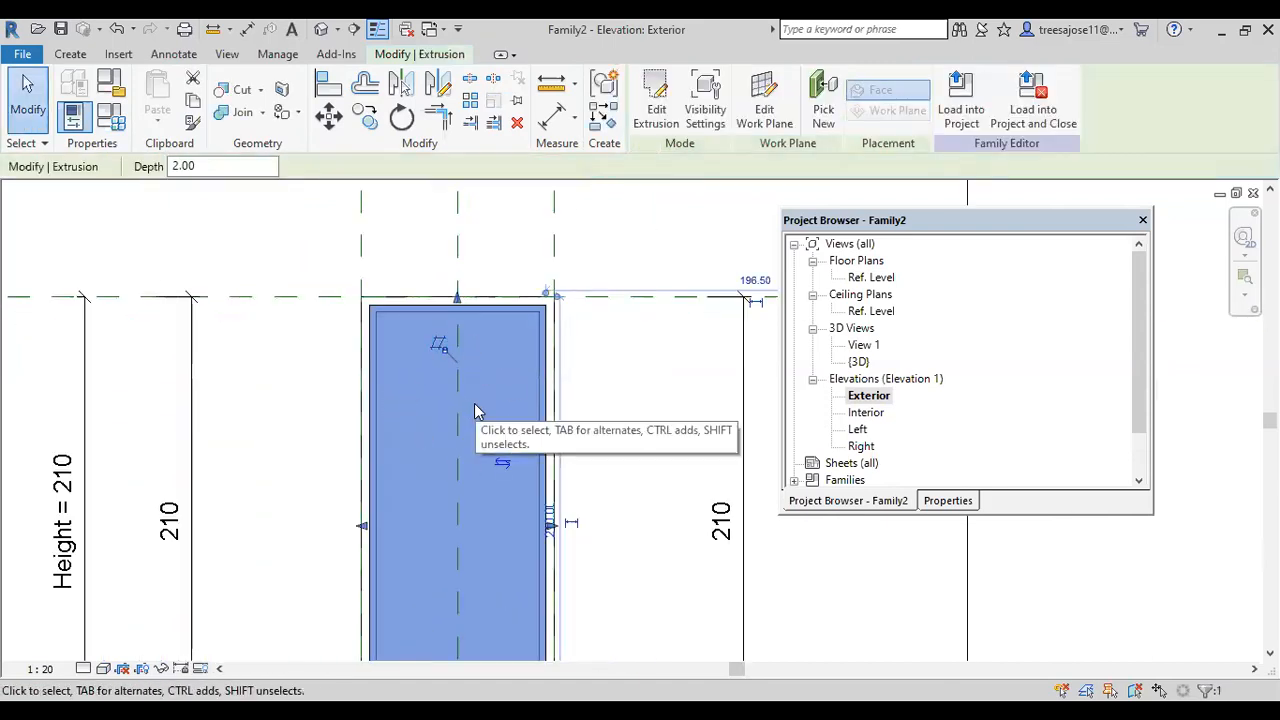
- Edit the panel extrusion to cut a rectangular window opening about 31 by 29 cm in its upper part
click(656, 100)
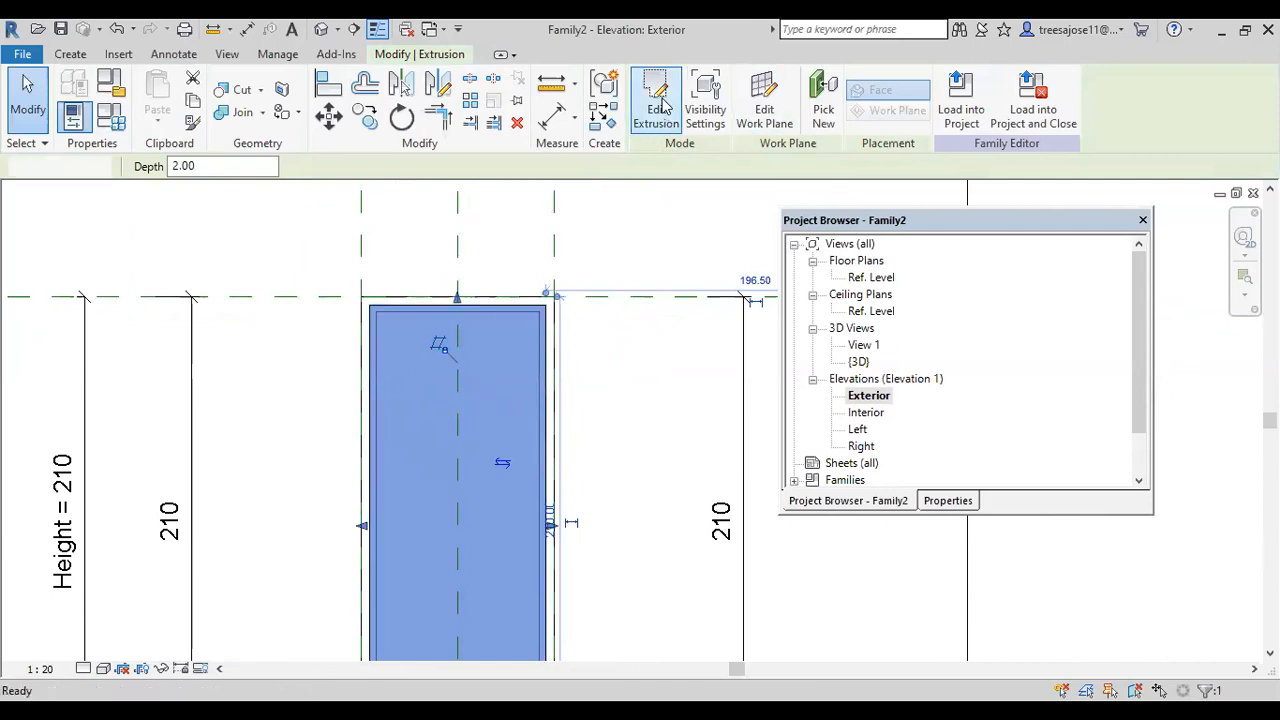
click(703, 80)
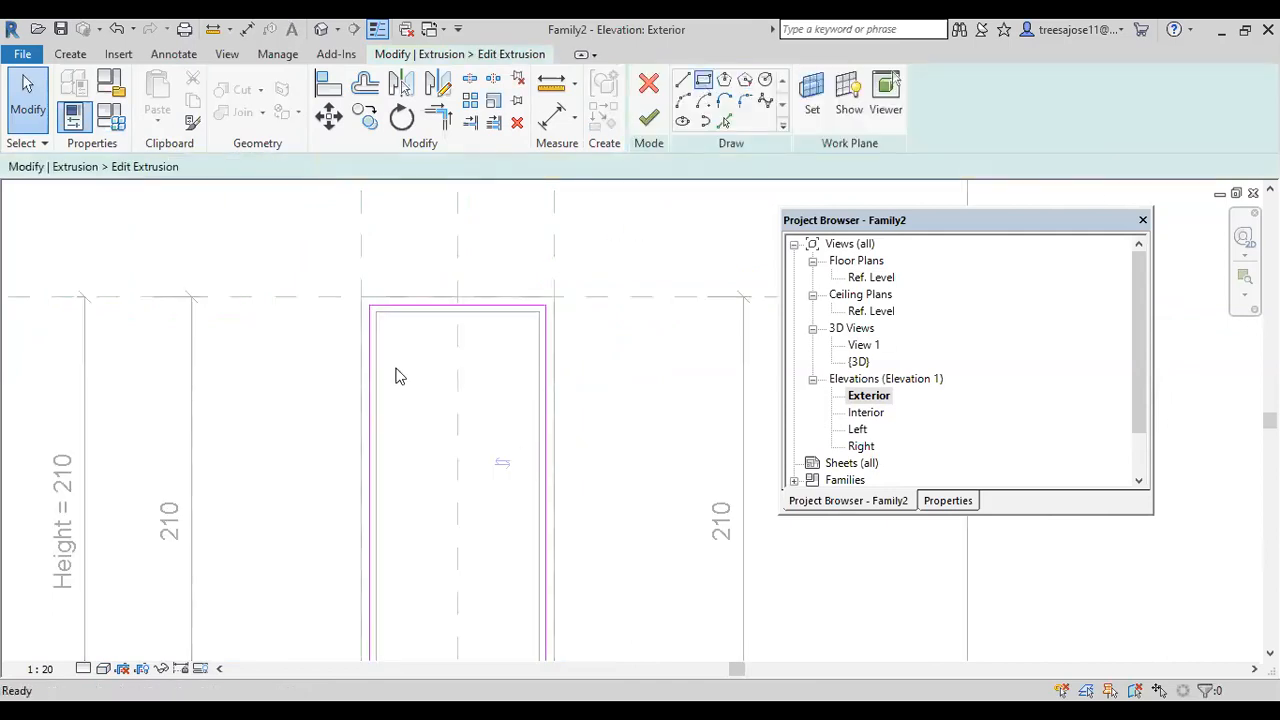
click(440, 355)
scroll(466, 408, up, 2)
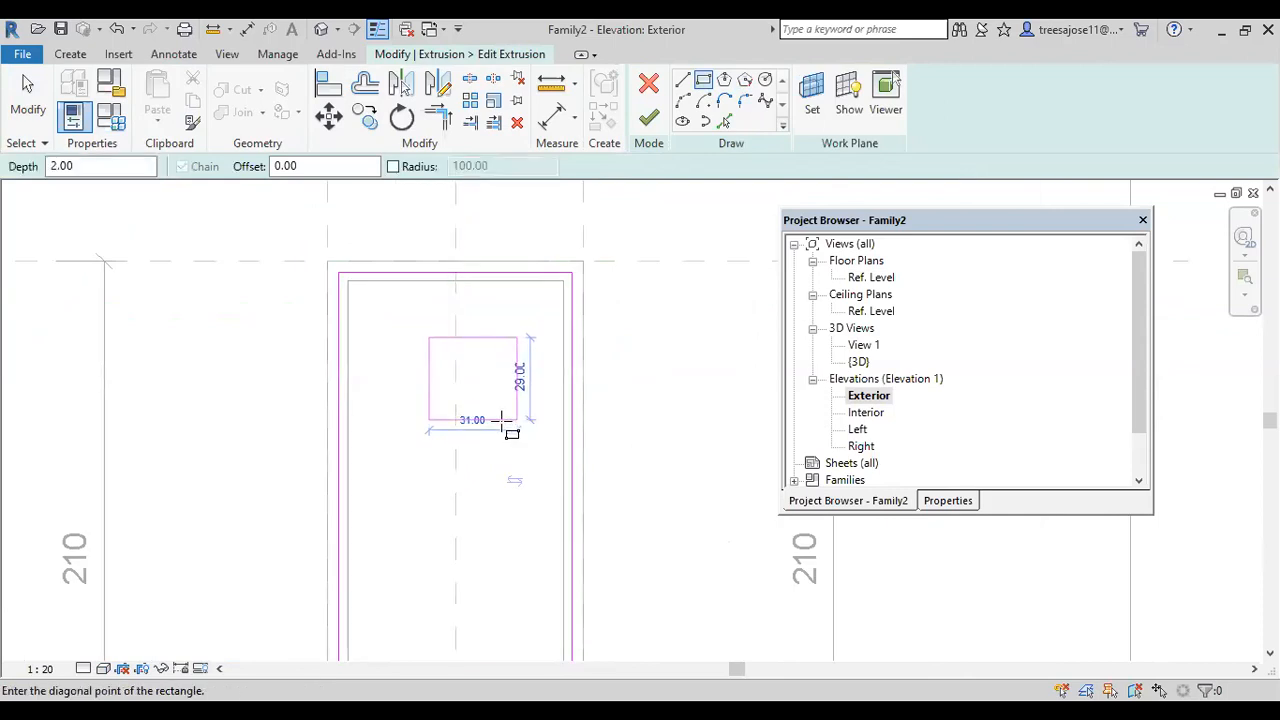
click(517, 419)
click(649, 117)
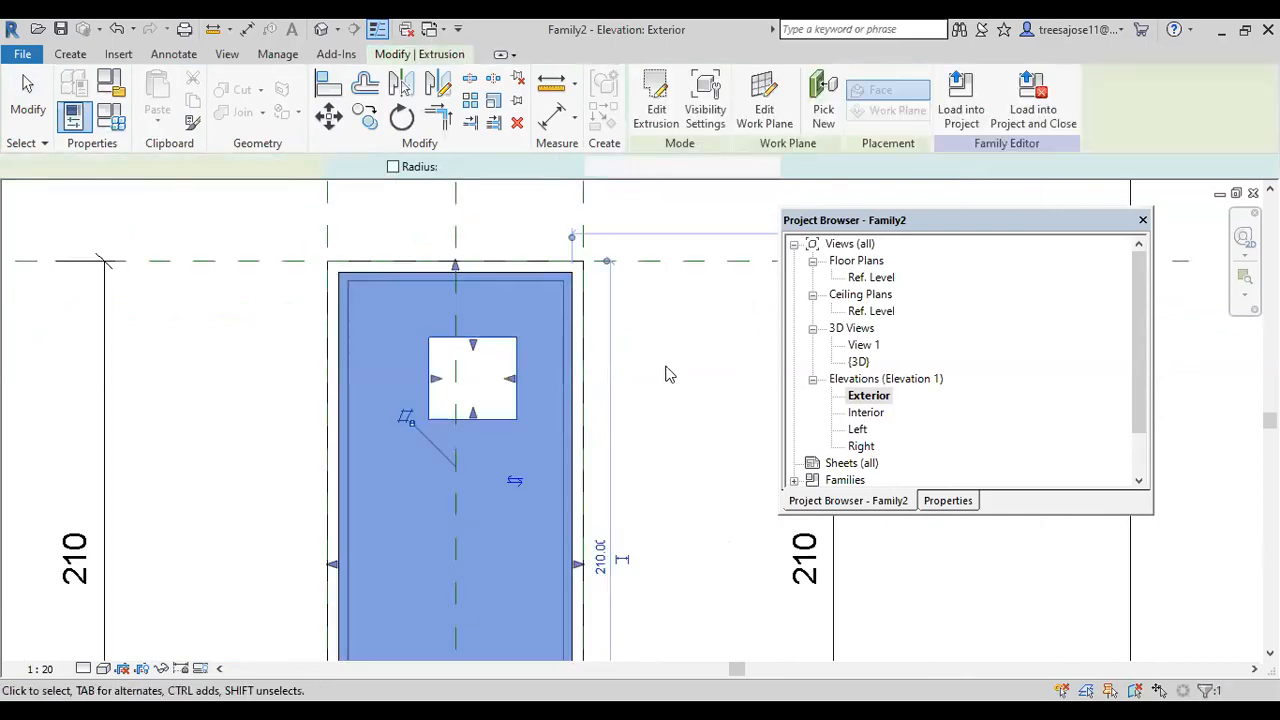
click(477, 390)
- Set the family's Width parameter to 100 and apply it to flex the door panel and its window opening
scroll(472, 432, down, 2)
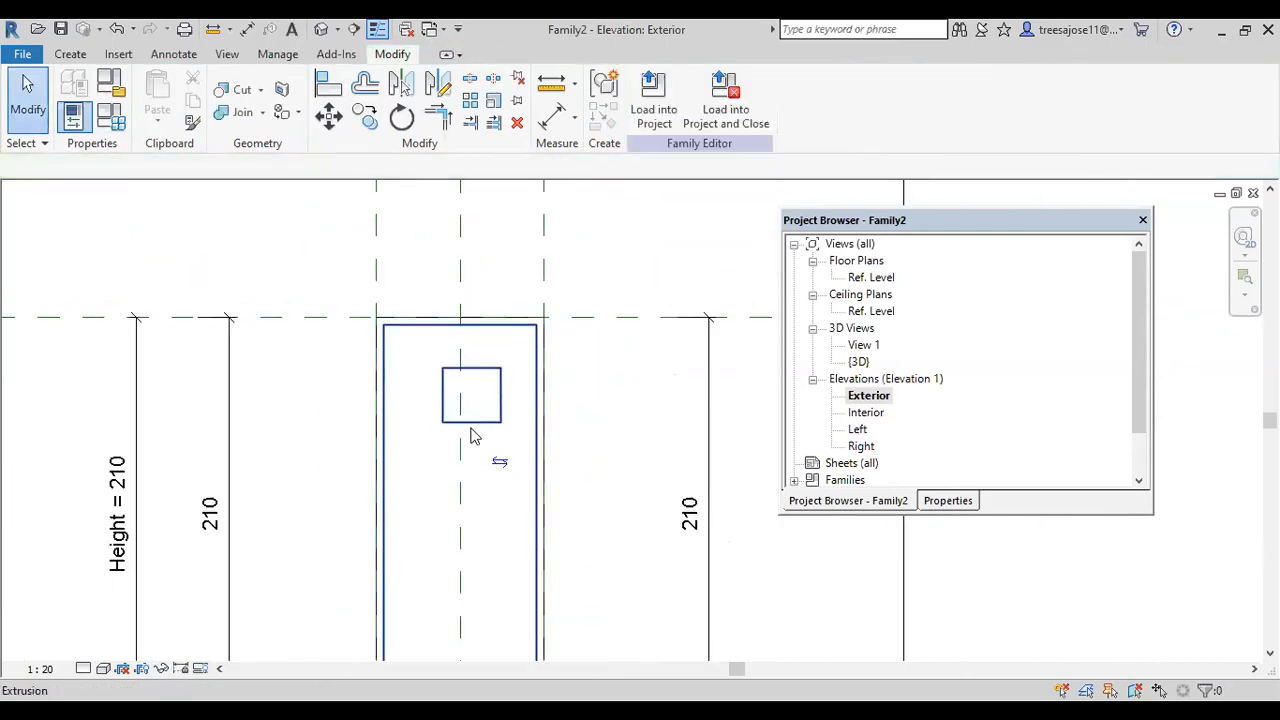
scroll(474, 428, down, 2)
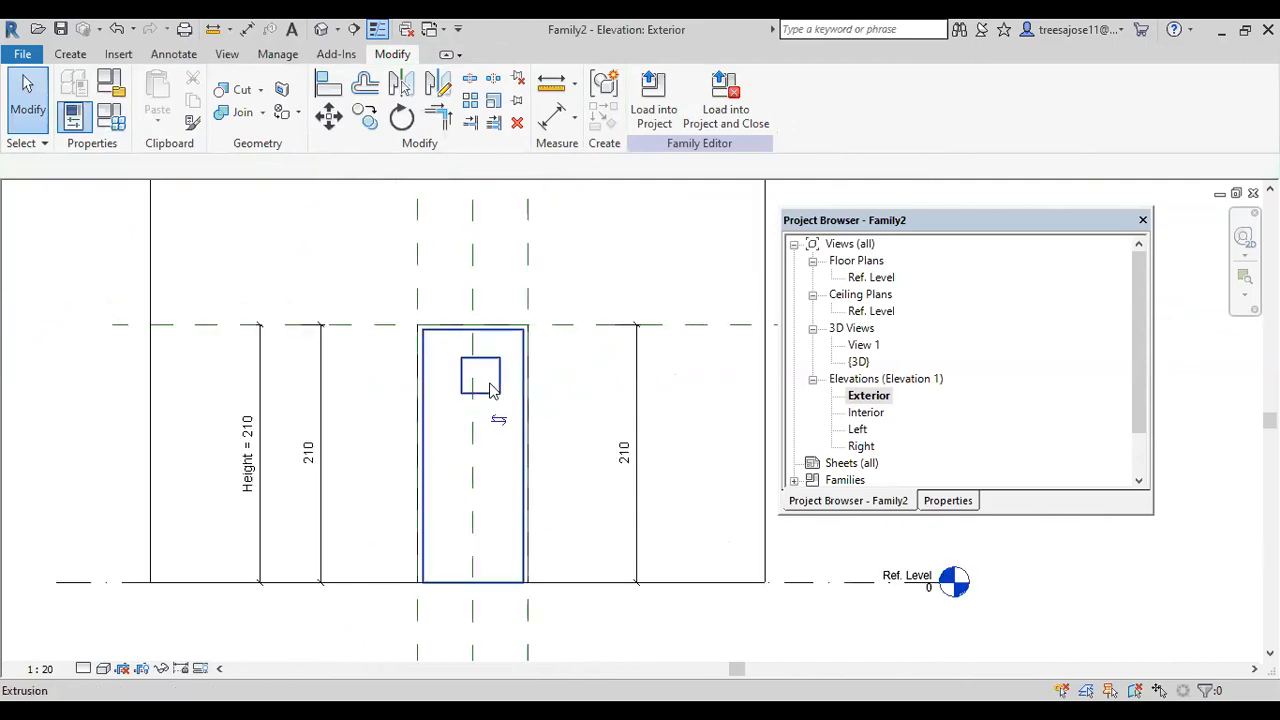
click(112, 120)
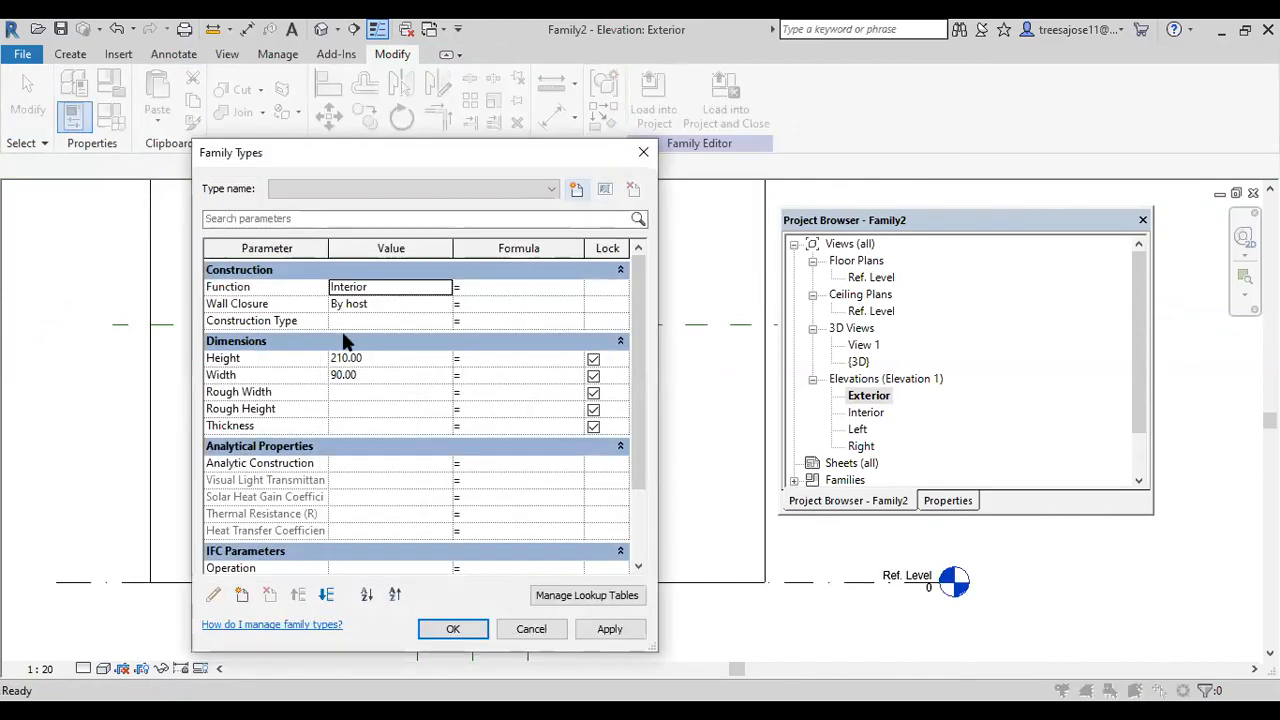
drag(405, 152, 936, 118)
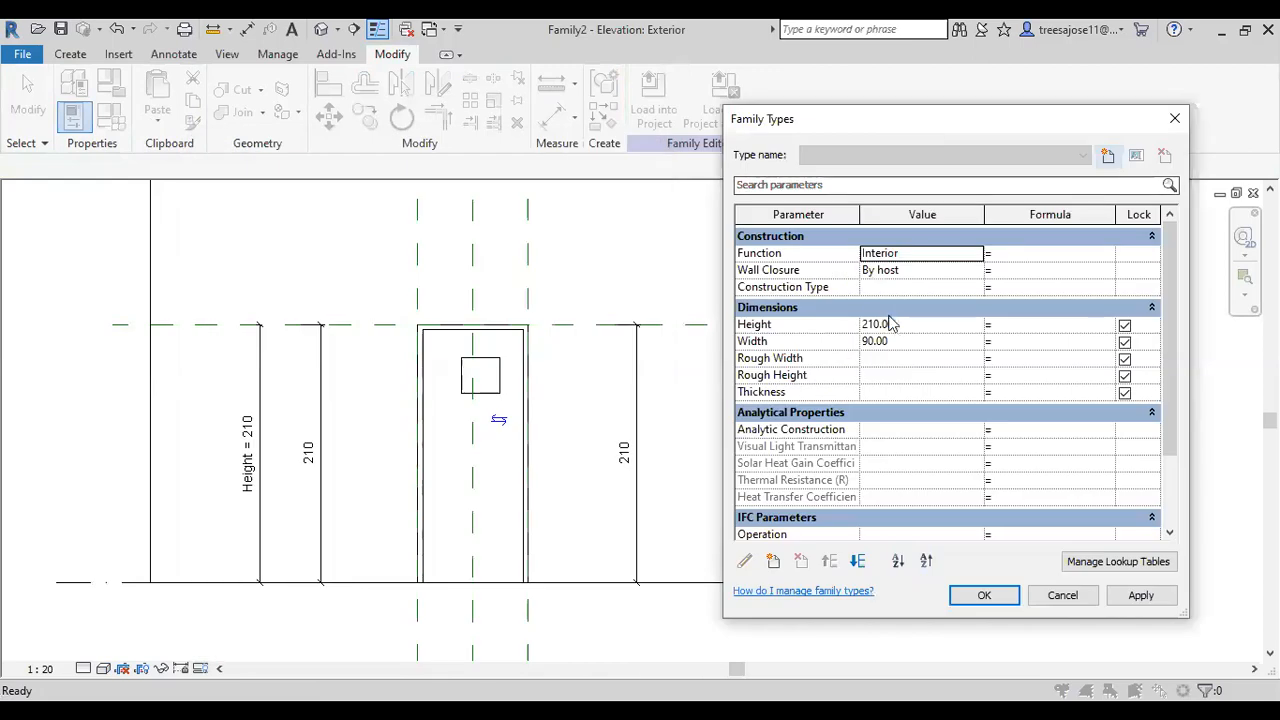
click(905, 341)
text(100)
click(1140, 595)
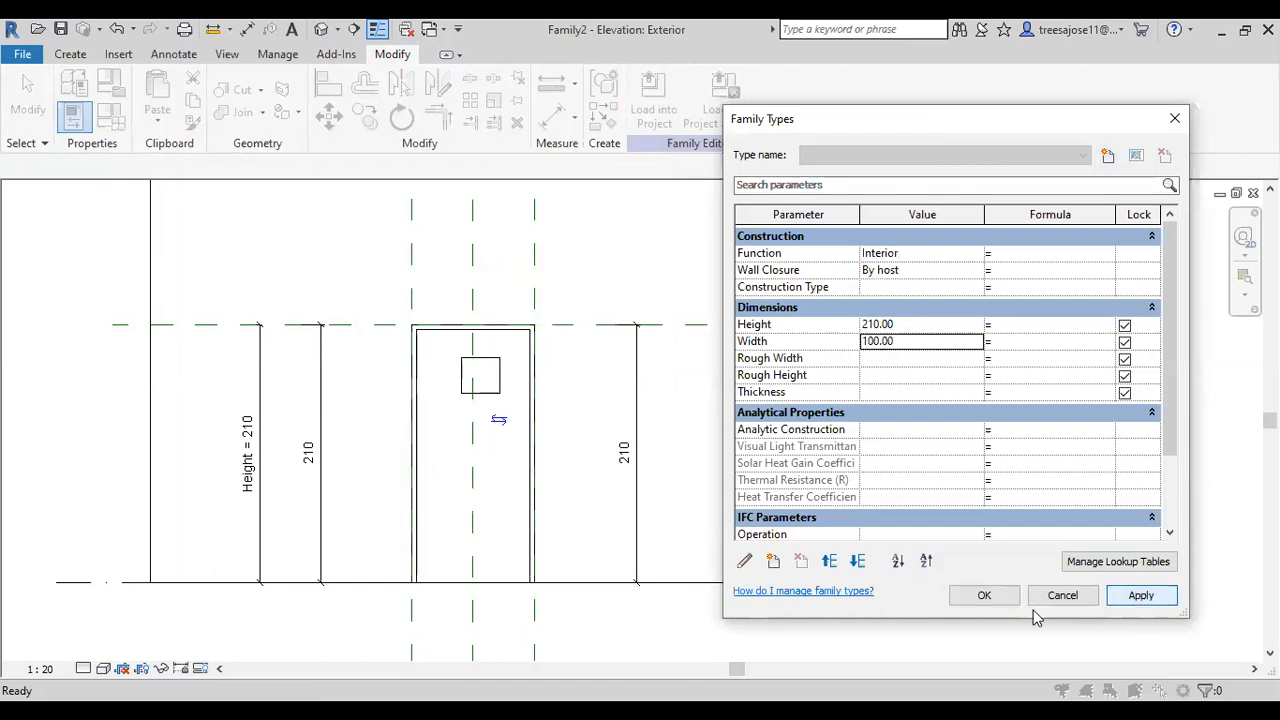
click(984, 596)
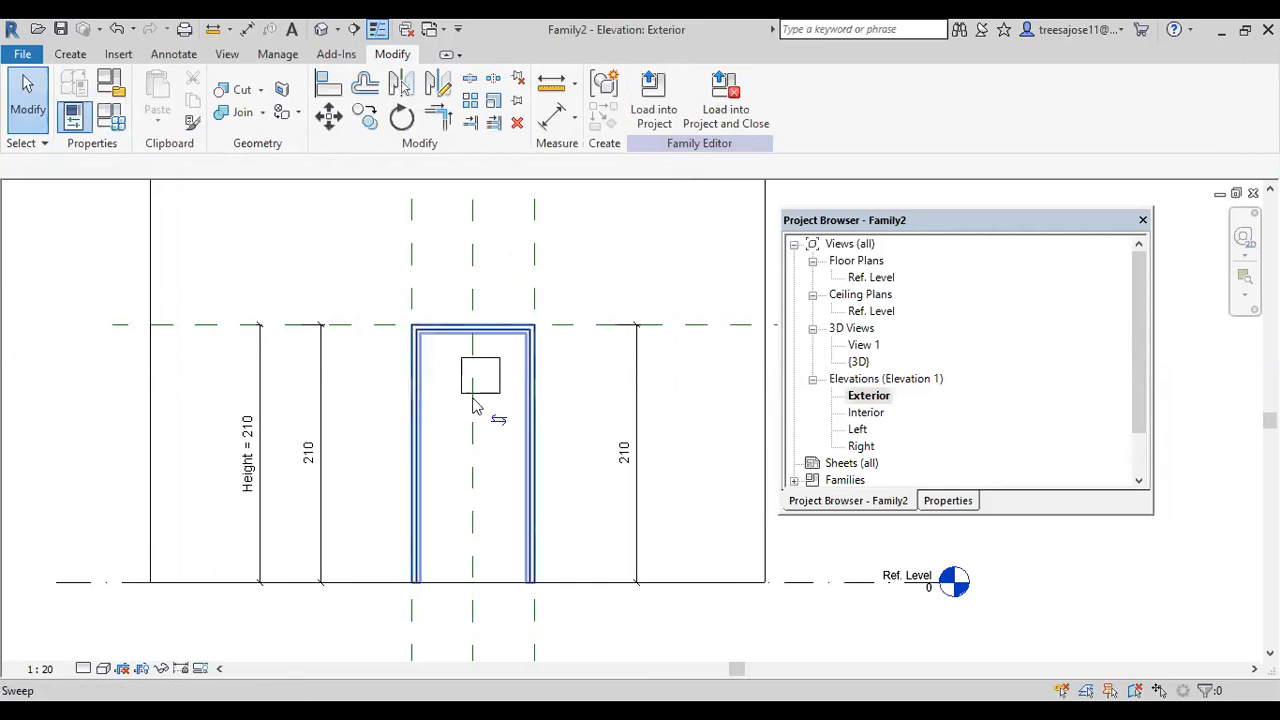
scroll(478, 380, up, 2)
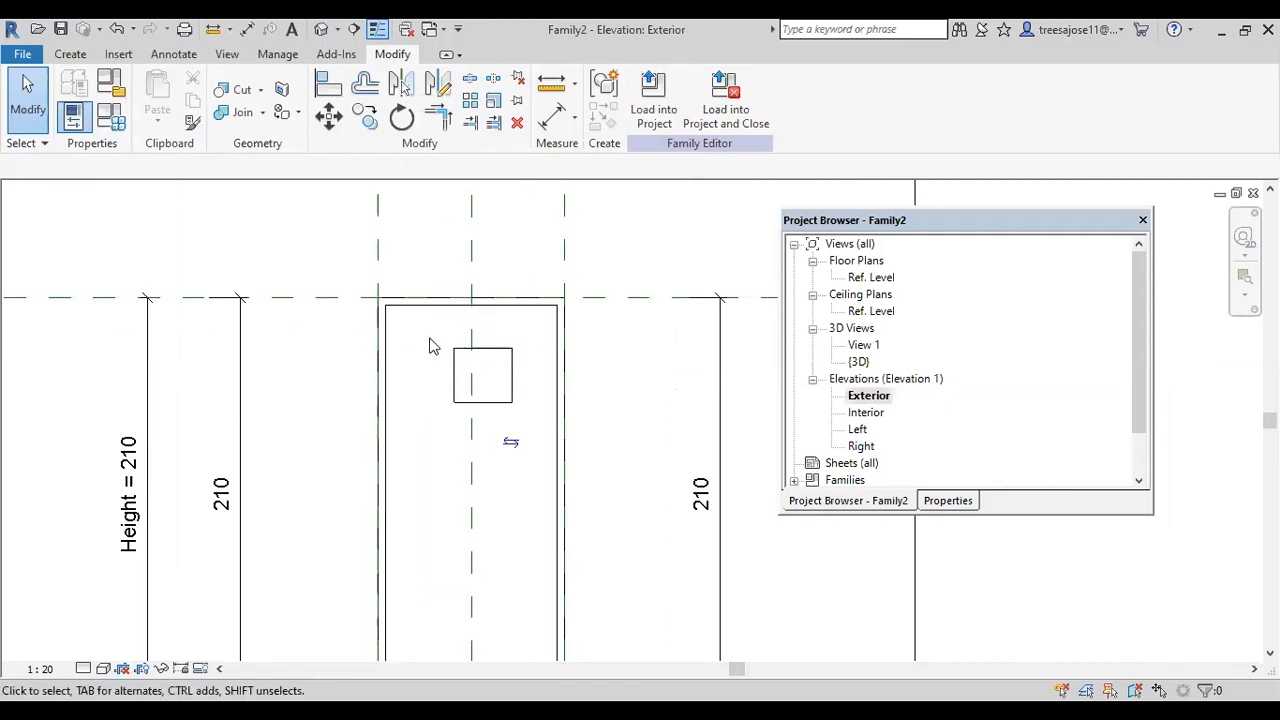
middle_drag(460, 374, 375, 363)
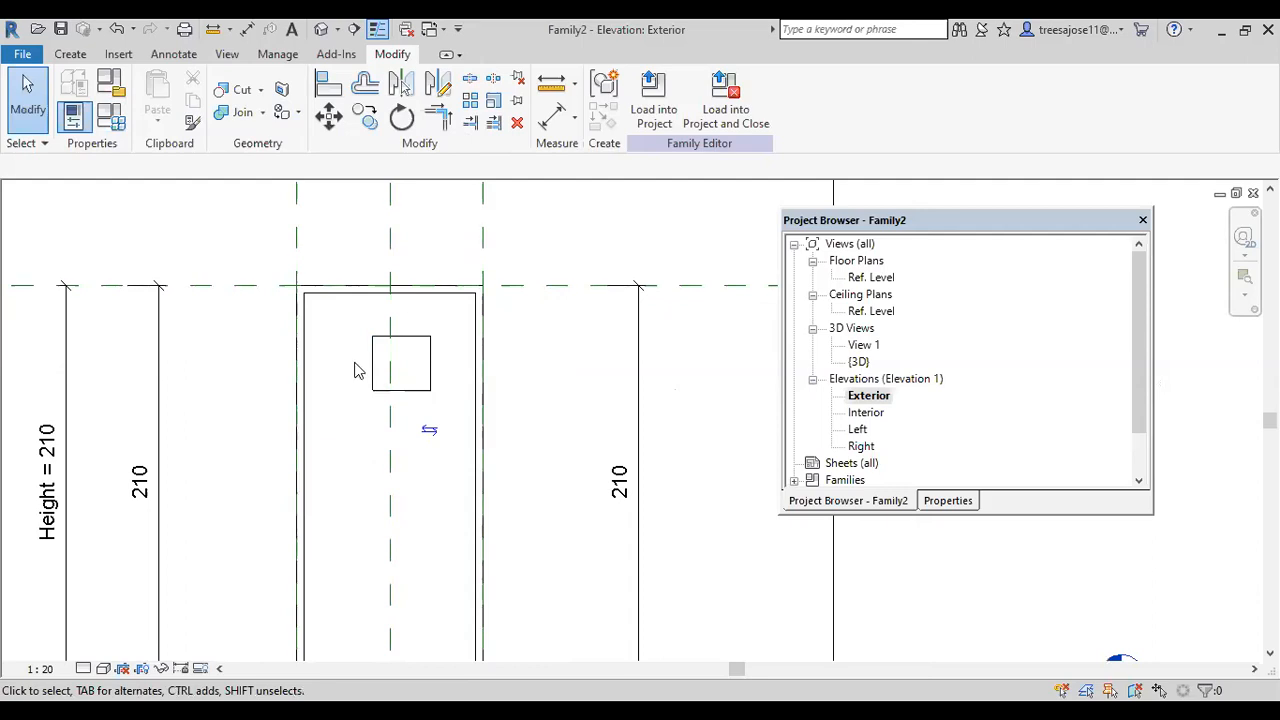
scroll(382, 352, down, 2)
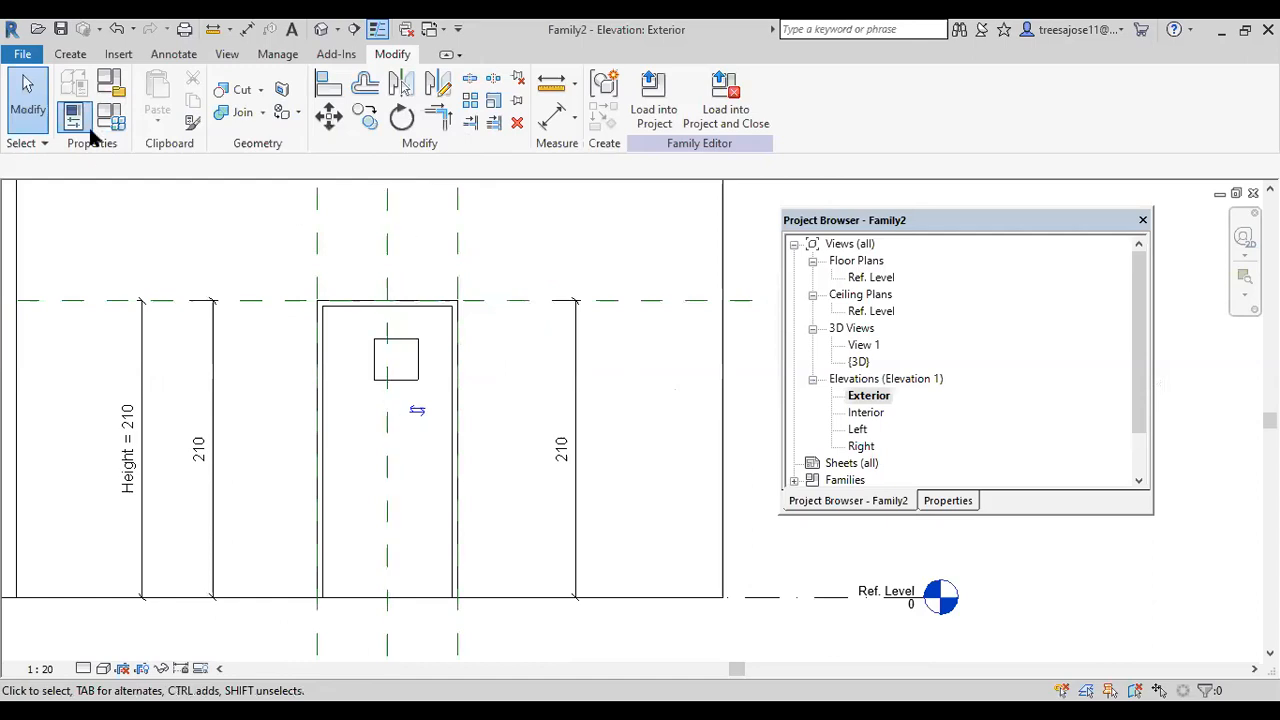
- Check the door in the 3D view, and set the Ref. Level floor plan's visual style to Wireframe
click(321, 29)
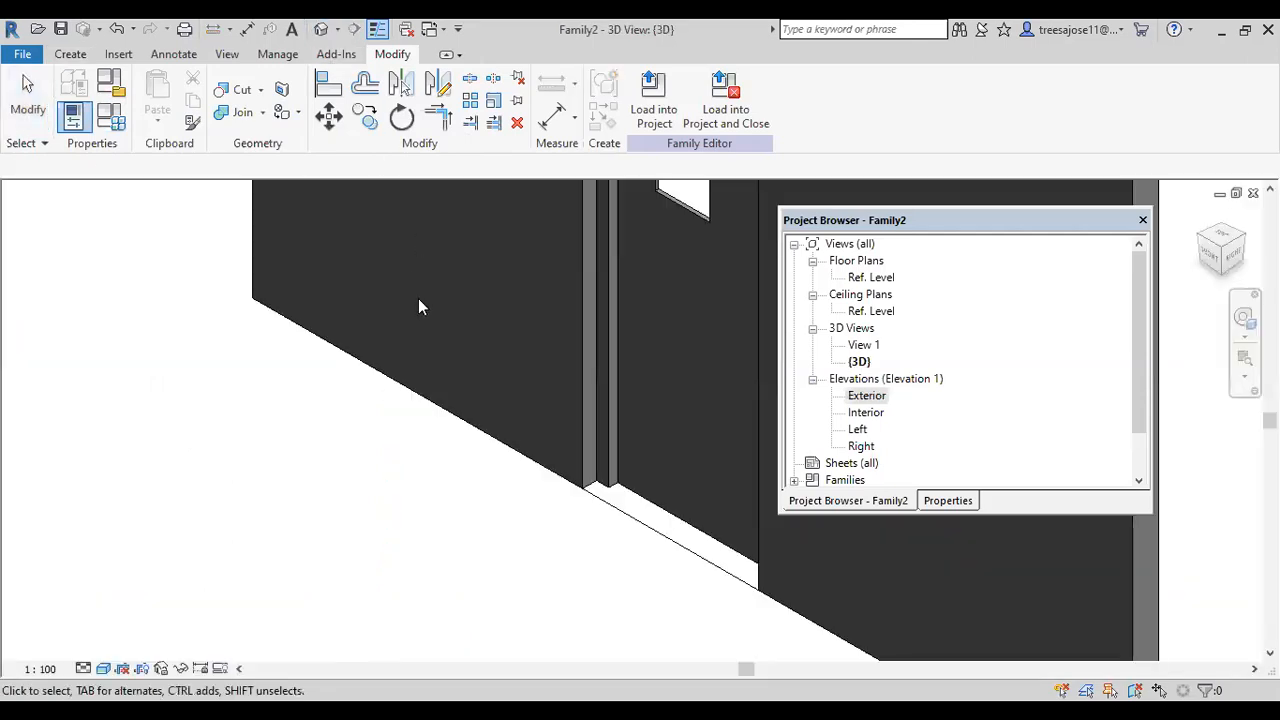
middle_drag(636, 436, 490, 503)
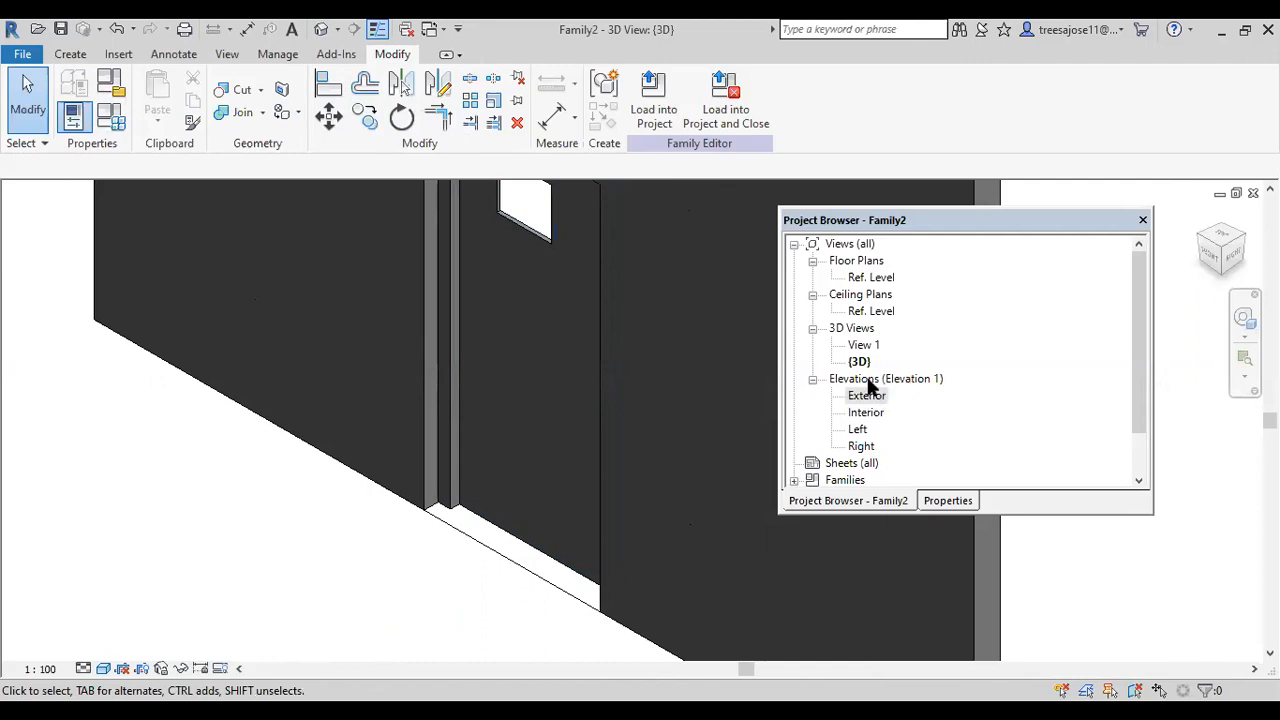
double_click(866, 277)
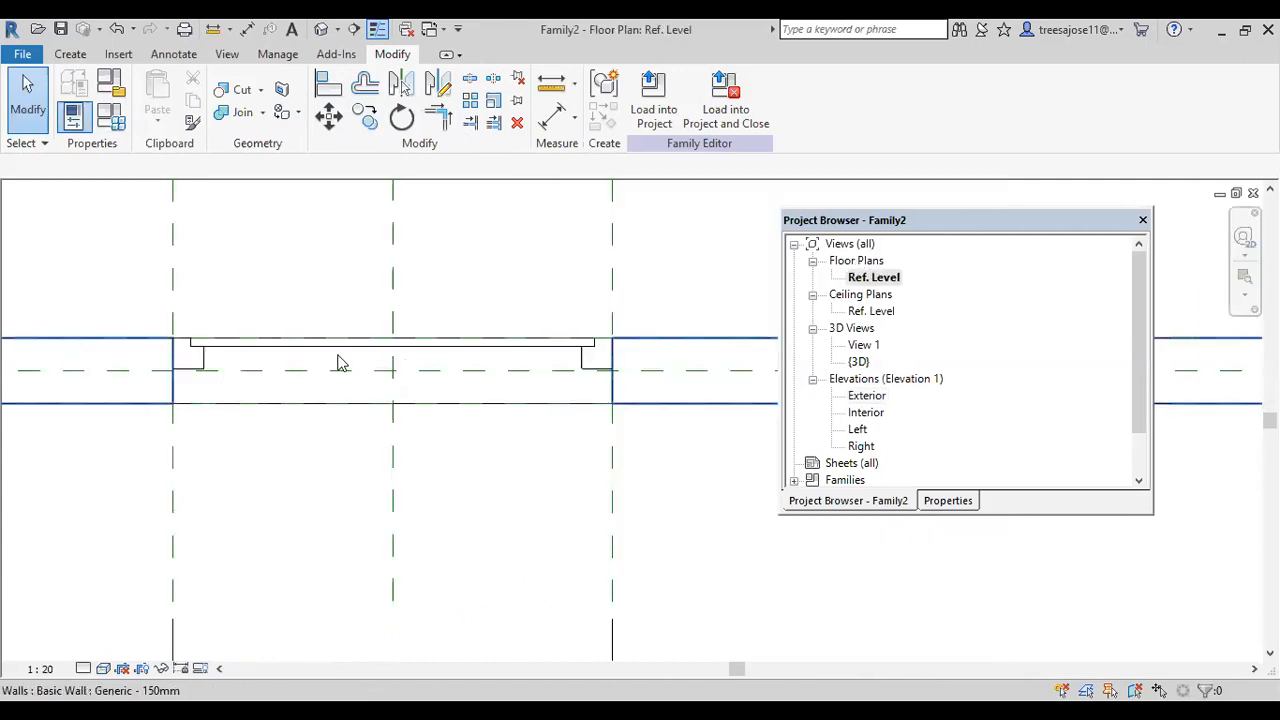
click(104, 669)
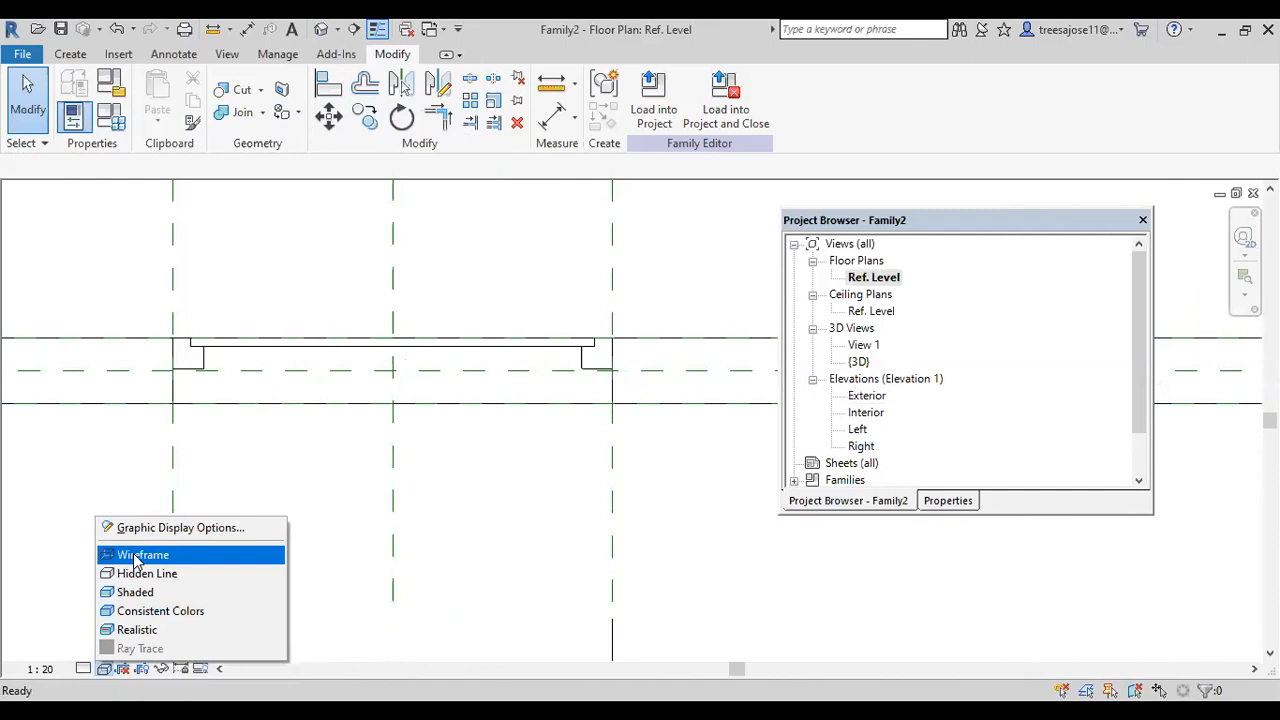
click(136, 555)
scroll(323, 334, up, 2)
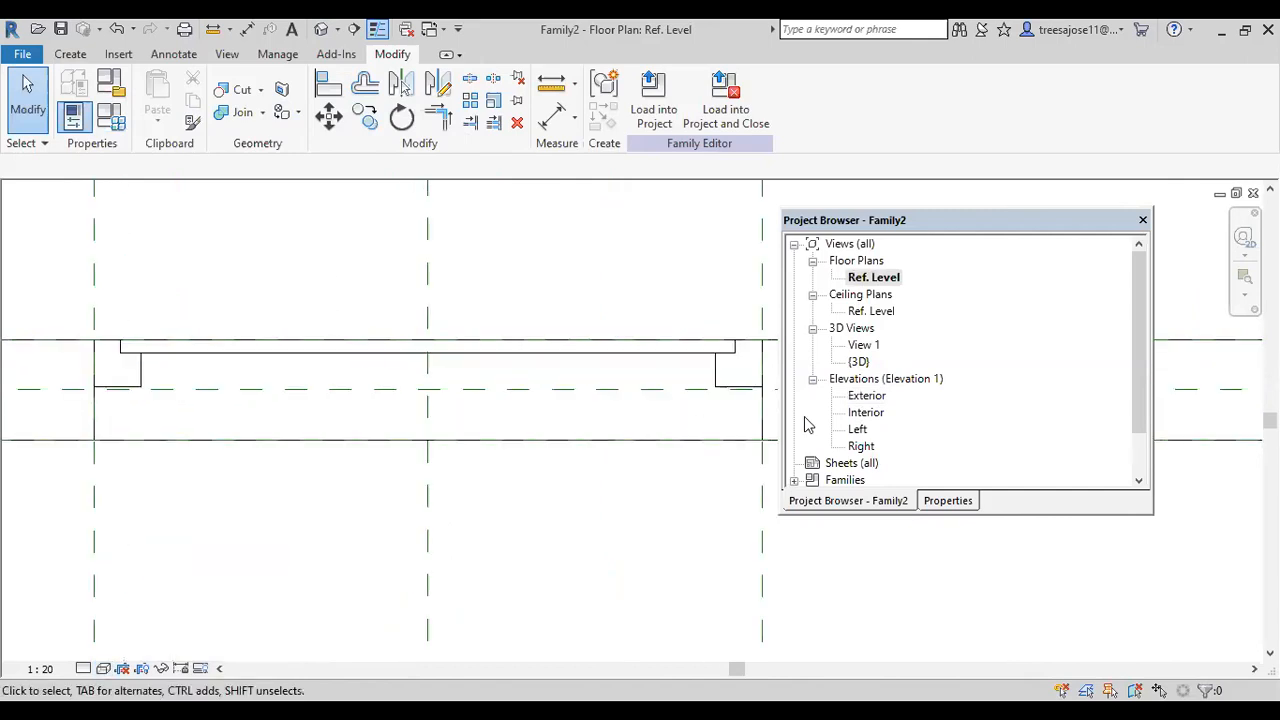
- In the Exterior elevation, start an extrusion and sketch a 31 by 29 cm rectangle snapped to the panel's window opening
double_click(864, 396)
scroll(409, 371, up, 2)
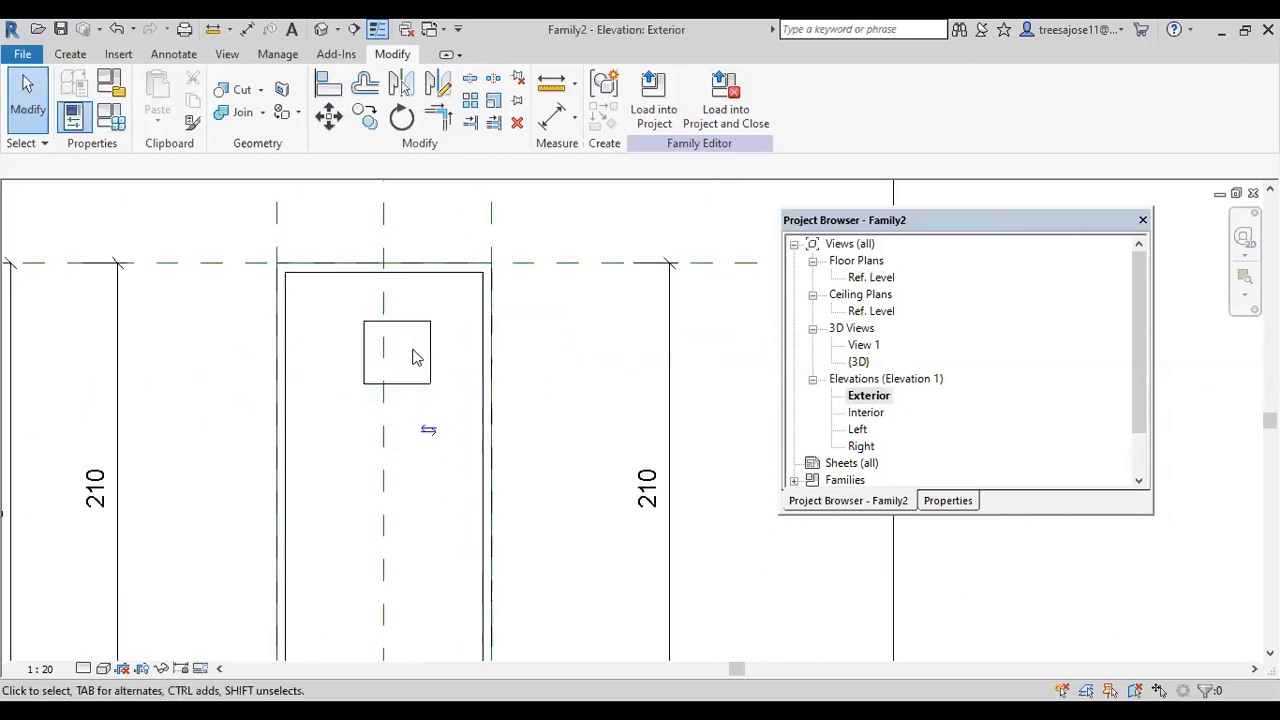
click(70, 54)
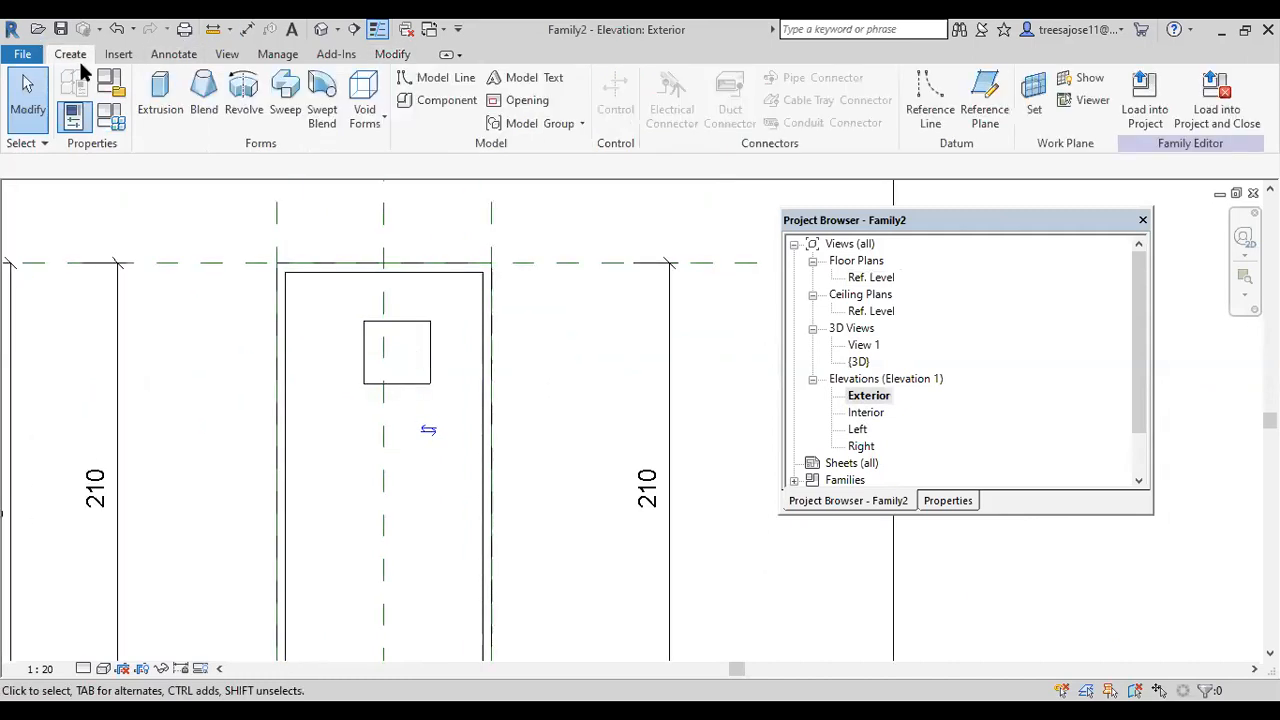
click(160, 98)
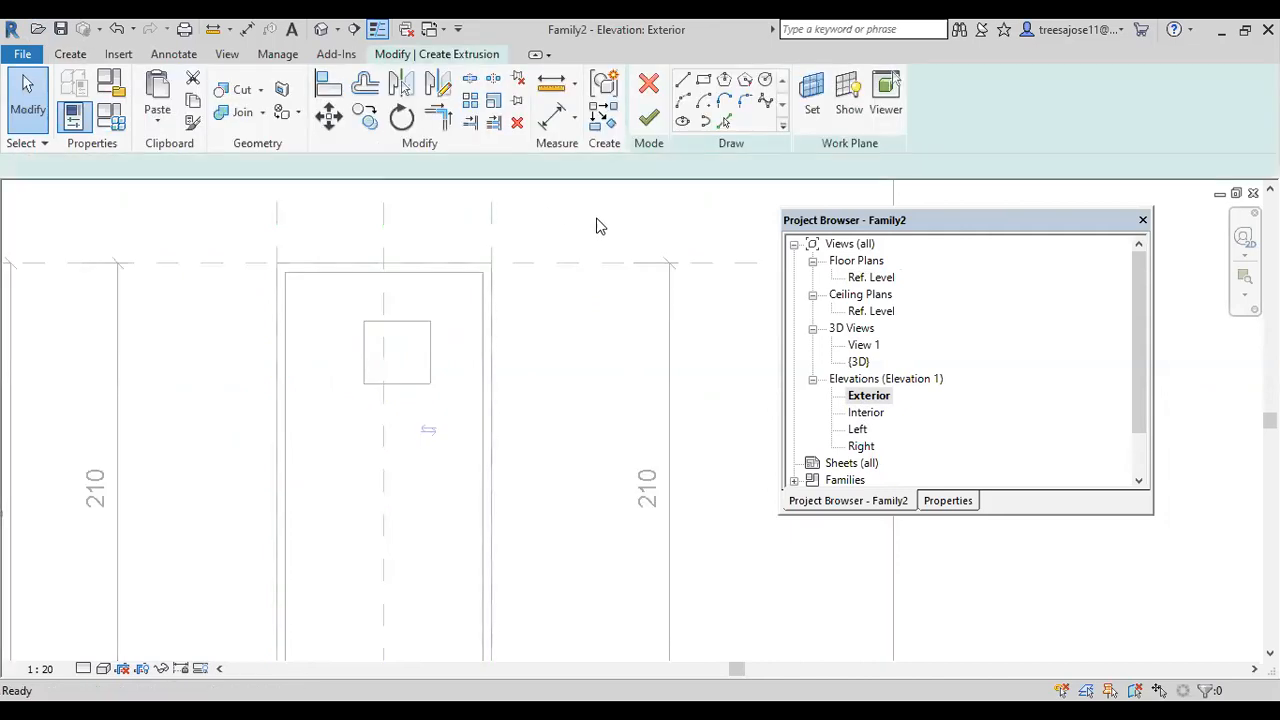
click(704, 80)
scroll(375, 345, up, 3)
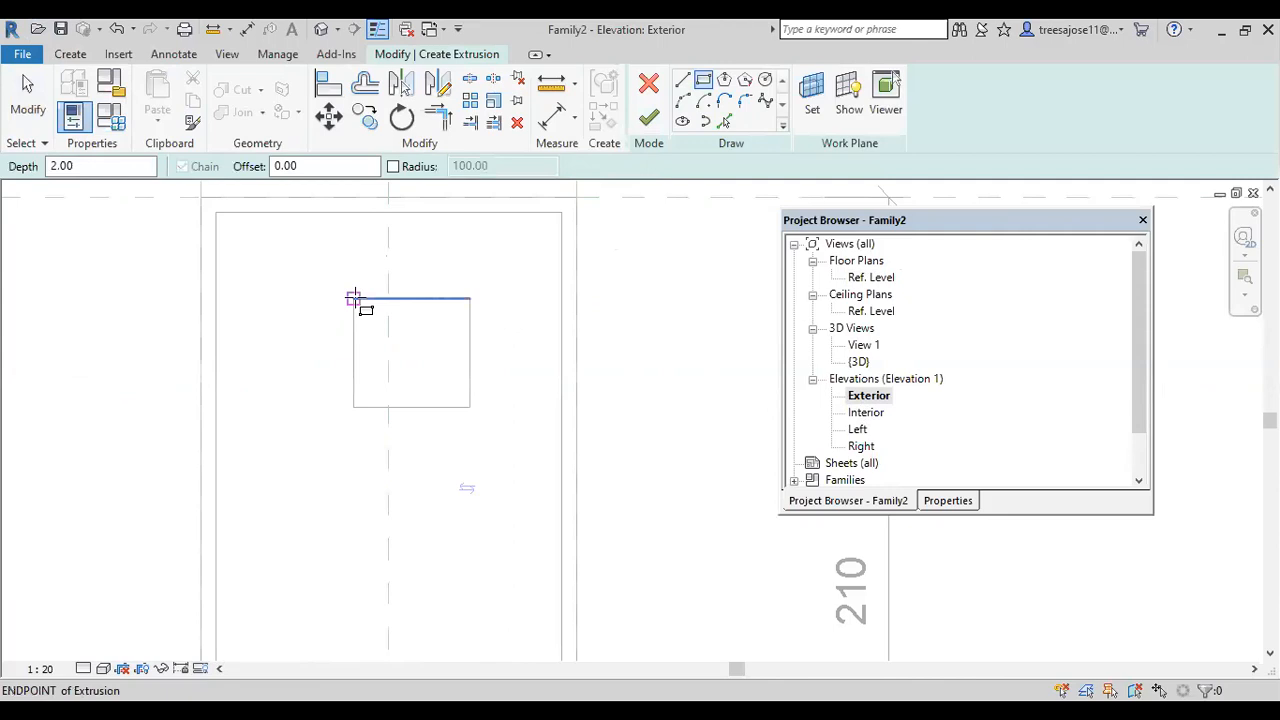
click(353, 298)
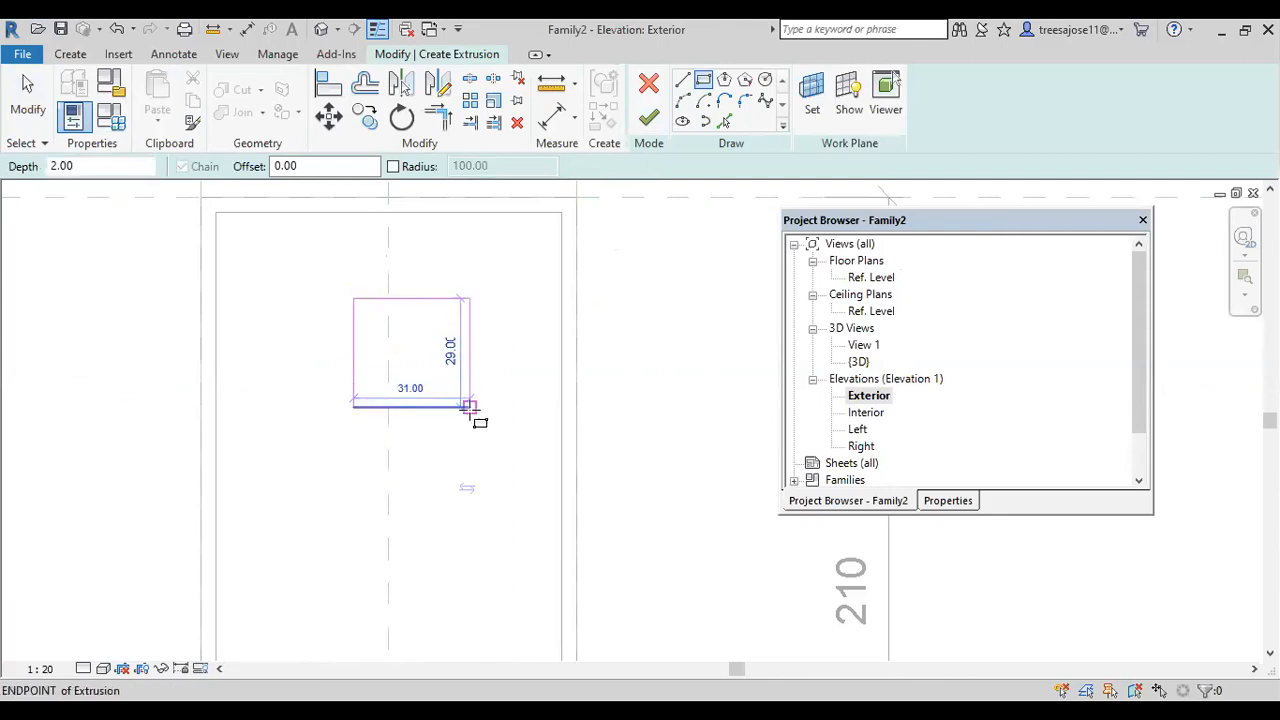
click(470, 407)
- Set the window infill's extrusion start to 1 cm and end to 1.5 cm, and finish the extrusion
click(938, 507)
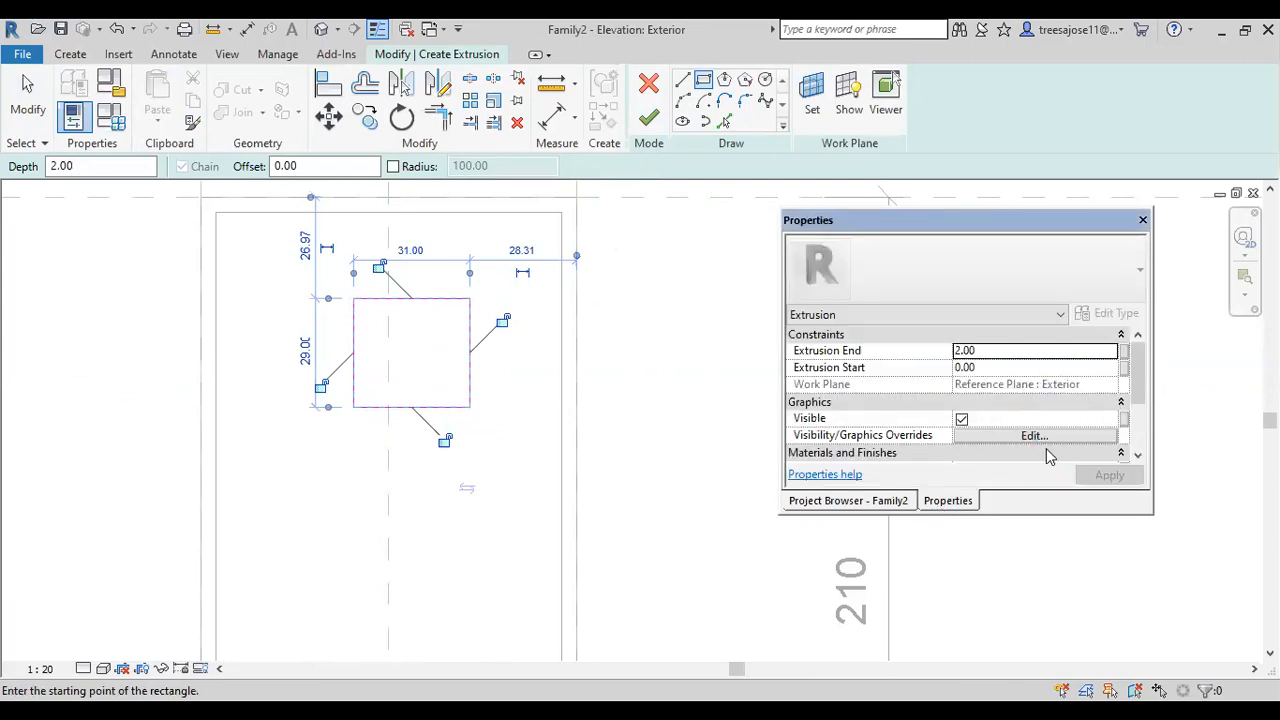
drag(1139, 365, 1139, 378)
click(971, 333)
click(991, 350)
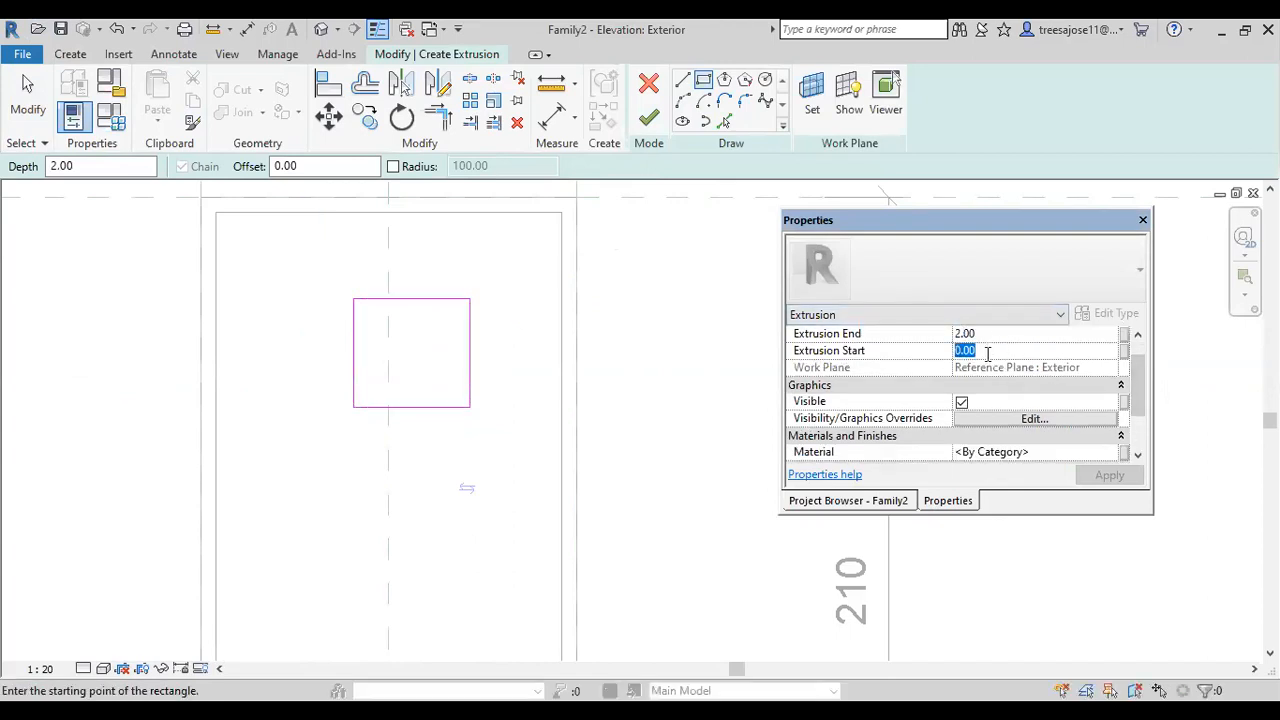
text(1)
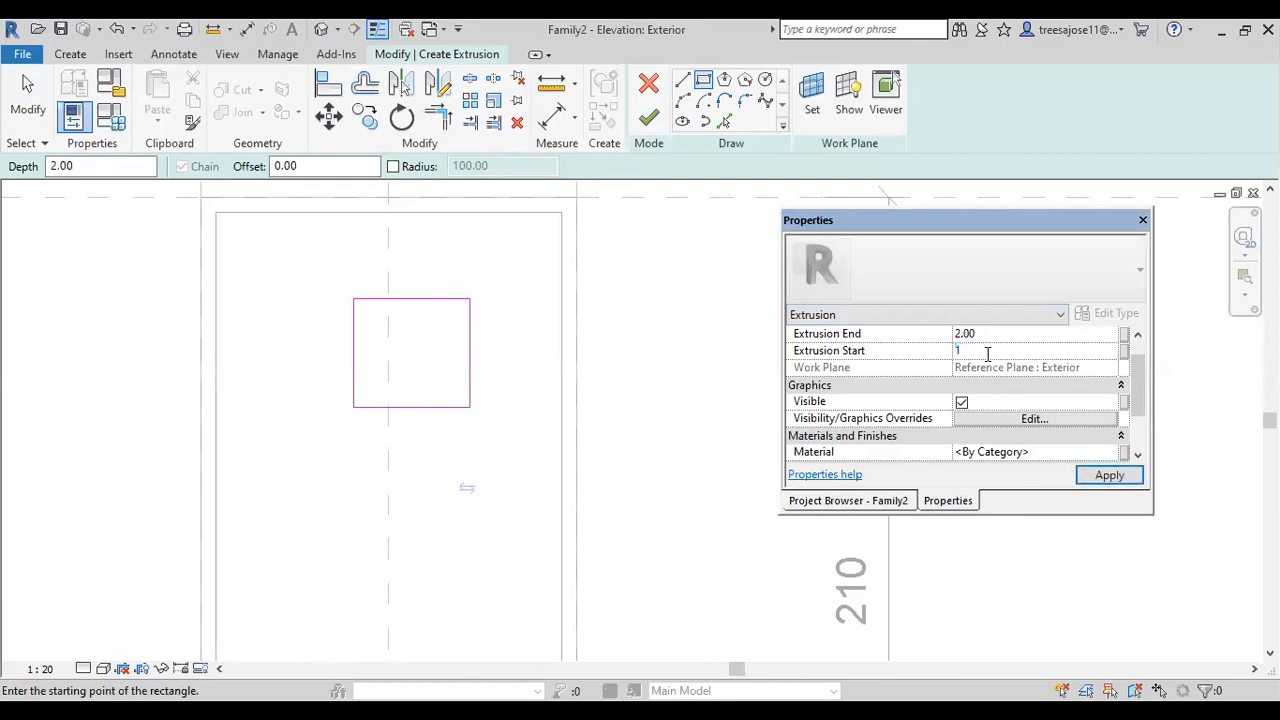
click(990, 334)
drag(990, 334, 942, 338)
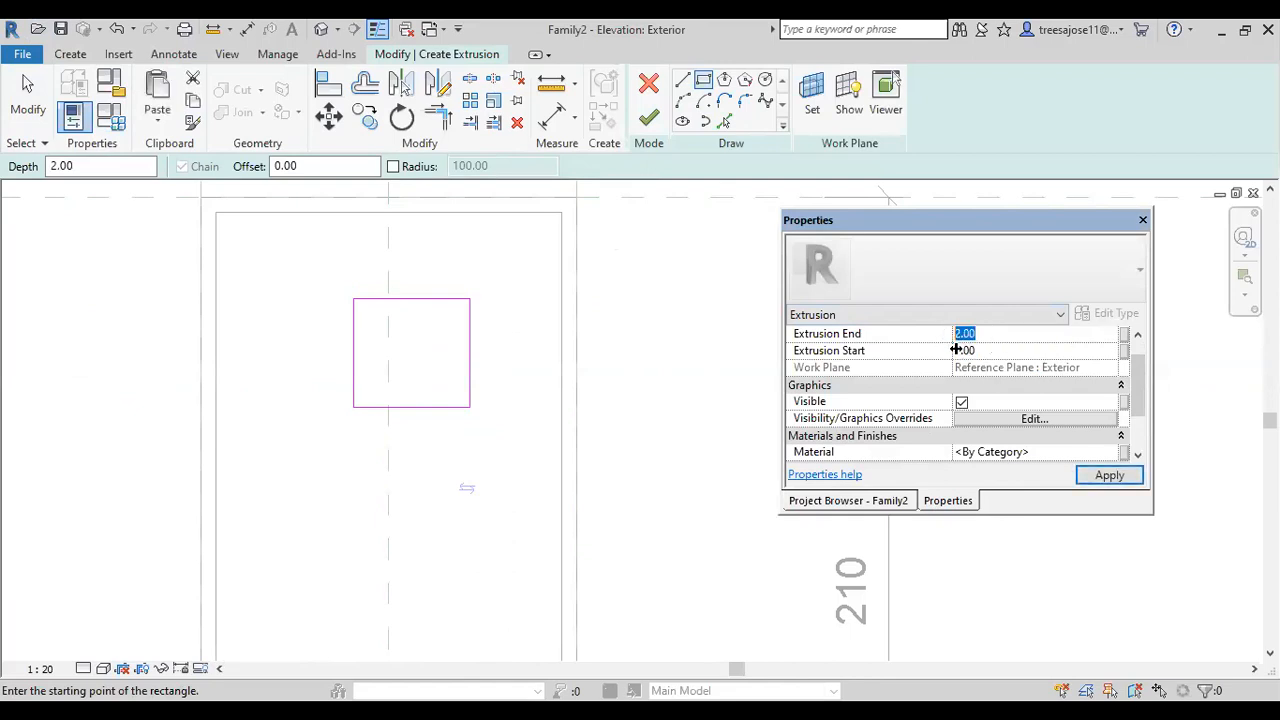
text(1.5)
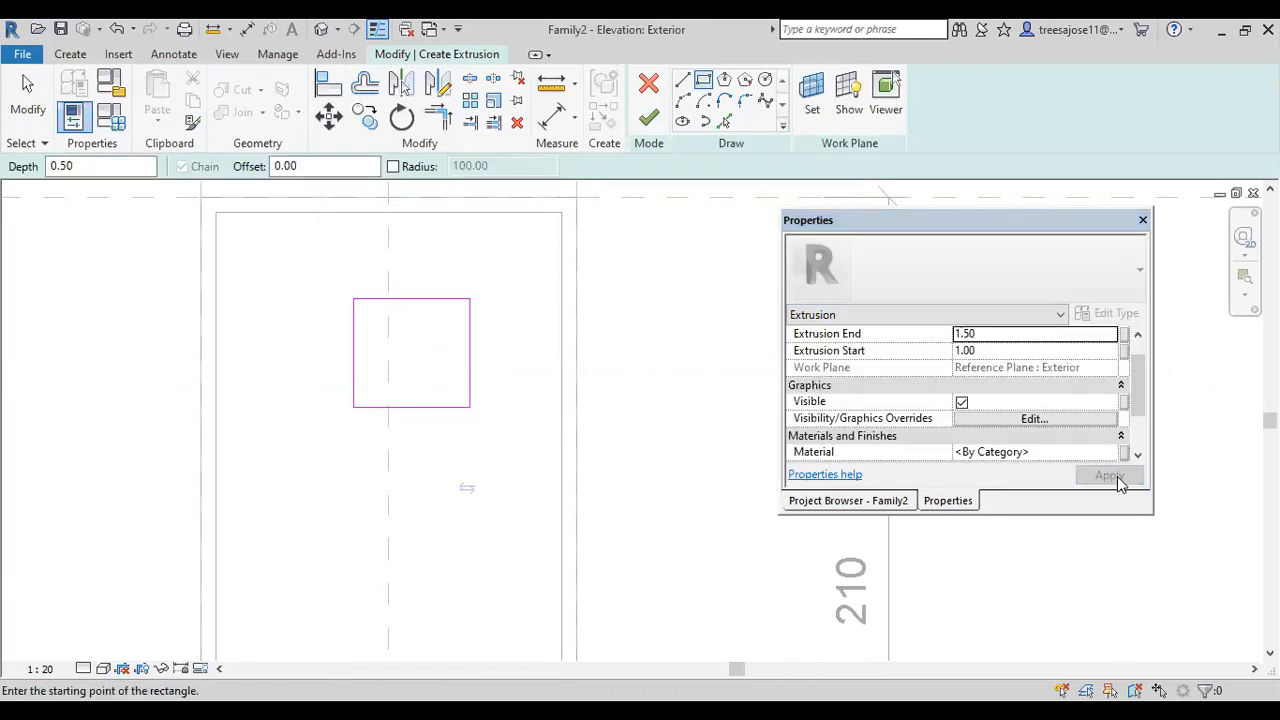
click(649, 118)
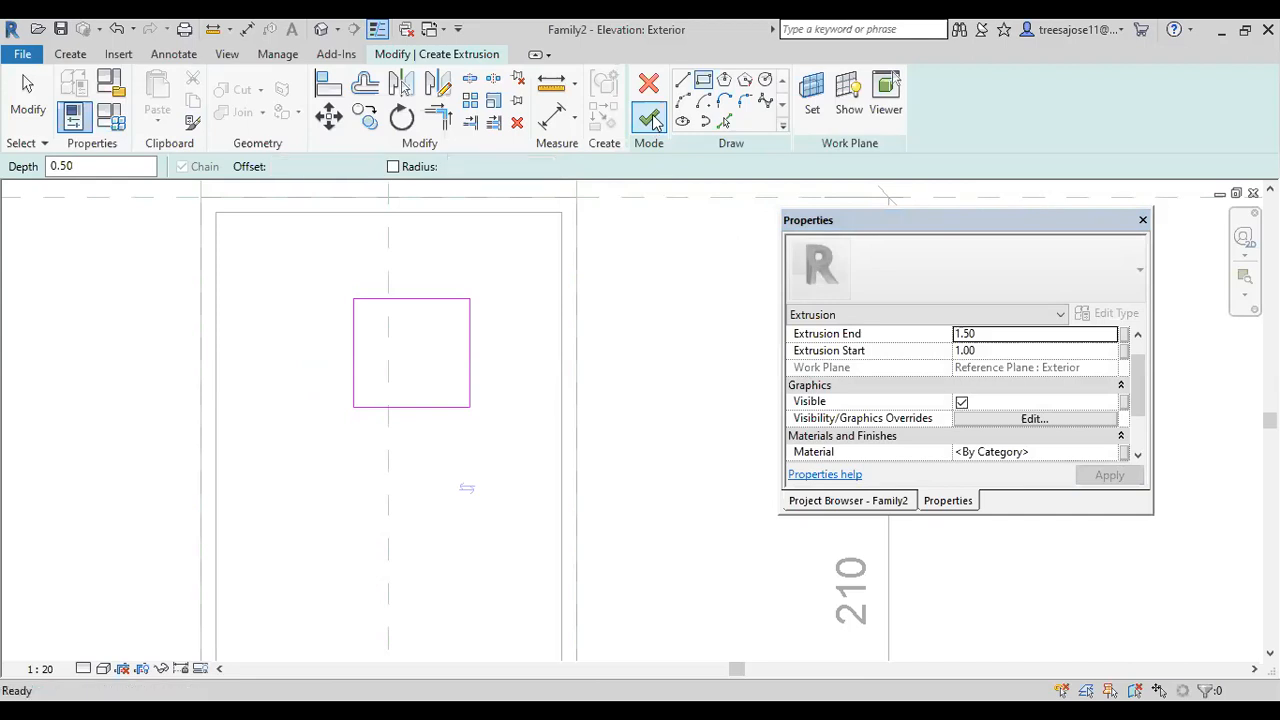
click(453, 466)
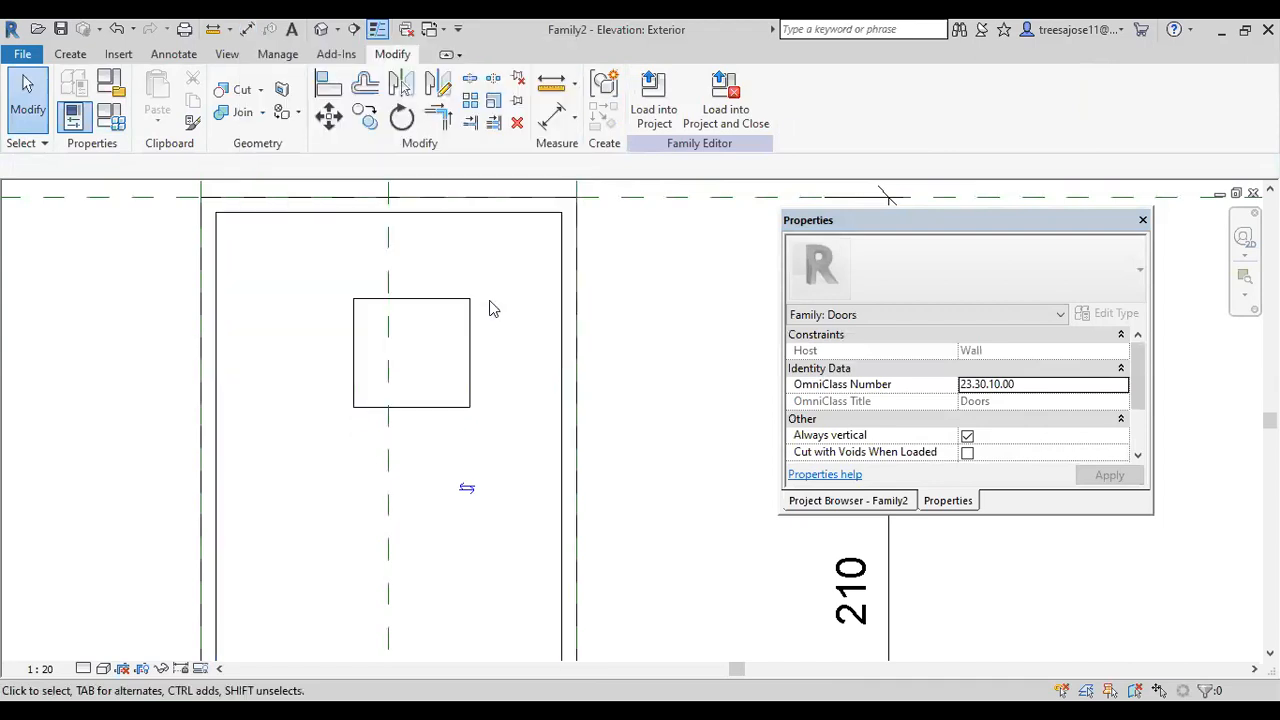
- In the Ref. Level floor plan, turn off Plan/RCP display for the door panel extrusion
scroll(489, 309, down, 2)
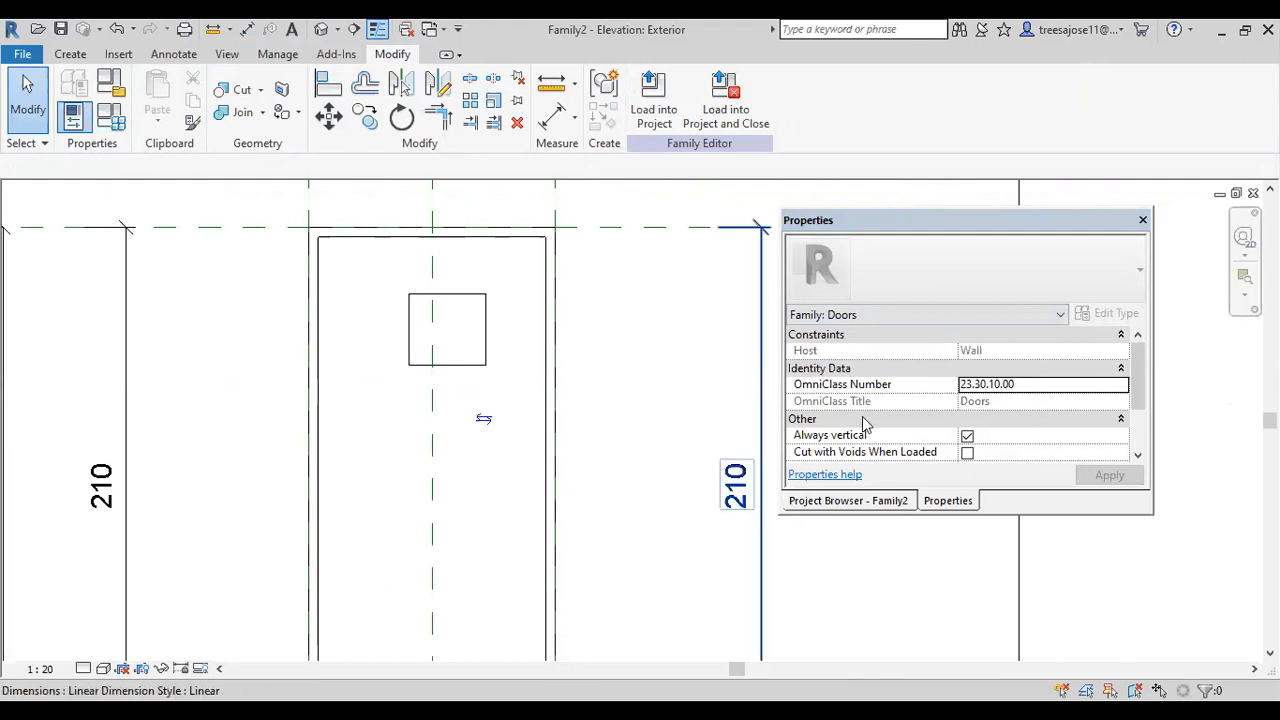
click(874, 505)
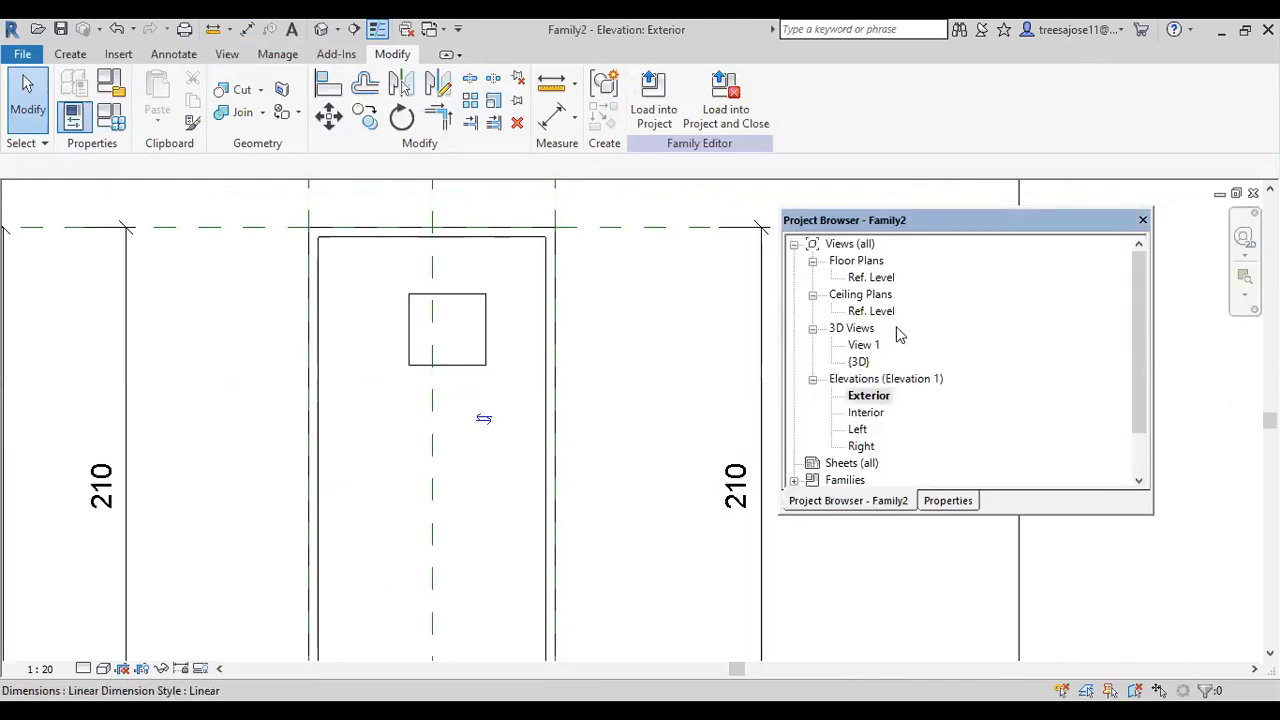
double_click(866, 280)
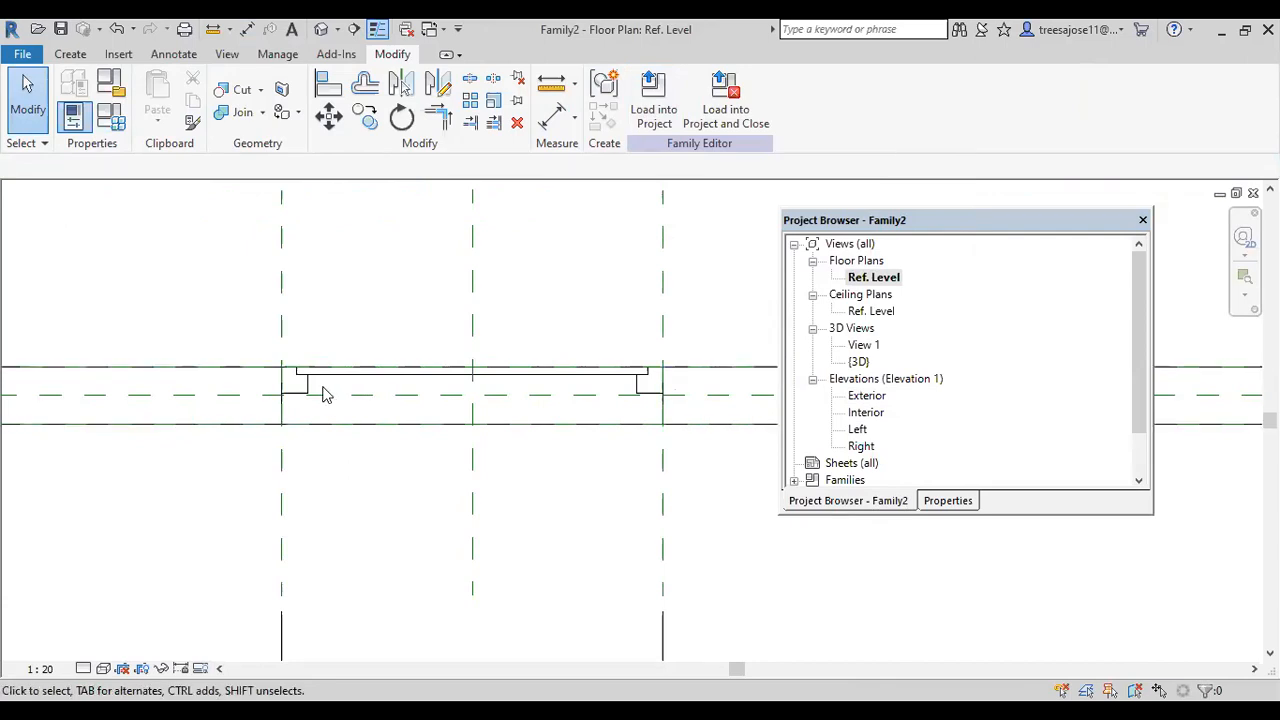
click(388, 384)
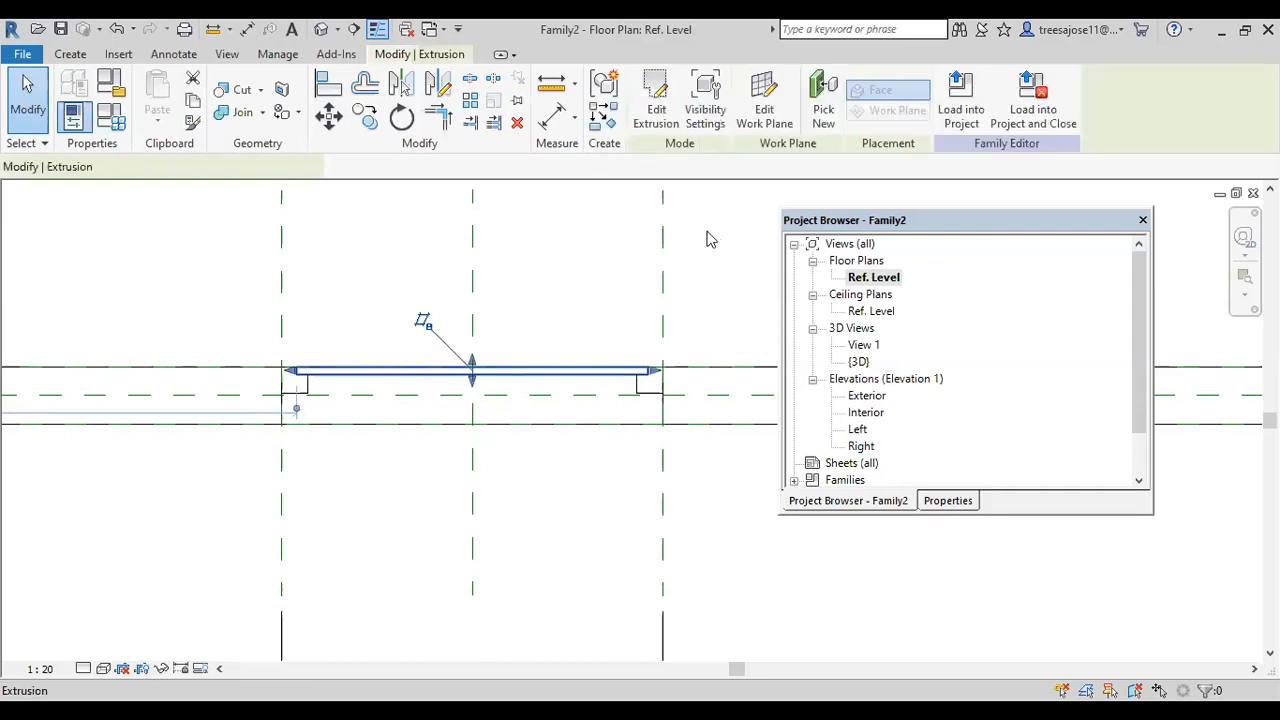
click(705, 100)
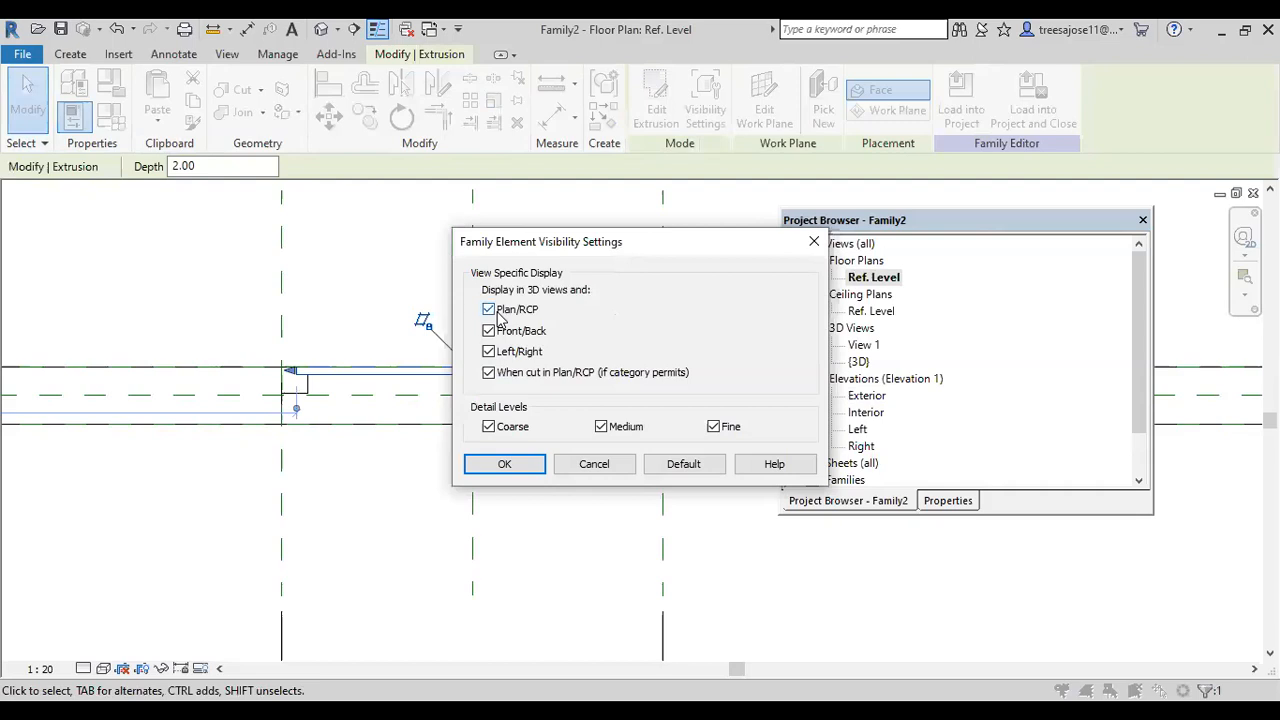
click(489, 311)
click(349, 295)
- Turn off the frame sweep's Plan/RCP and When cut in Plan/RCP visibility
click(307, 390)
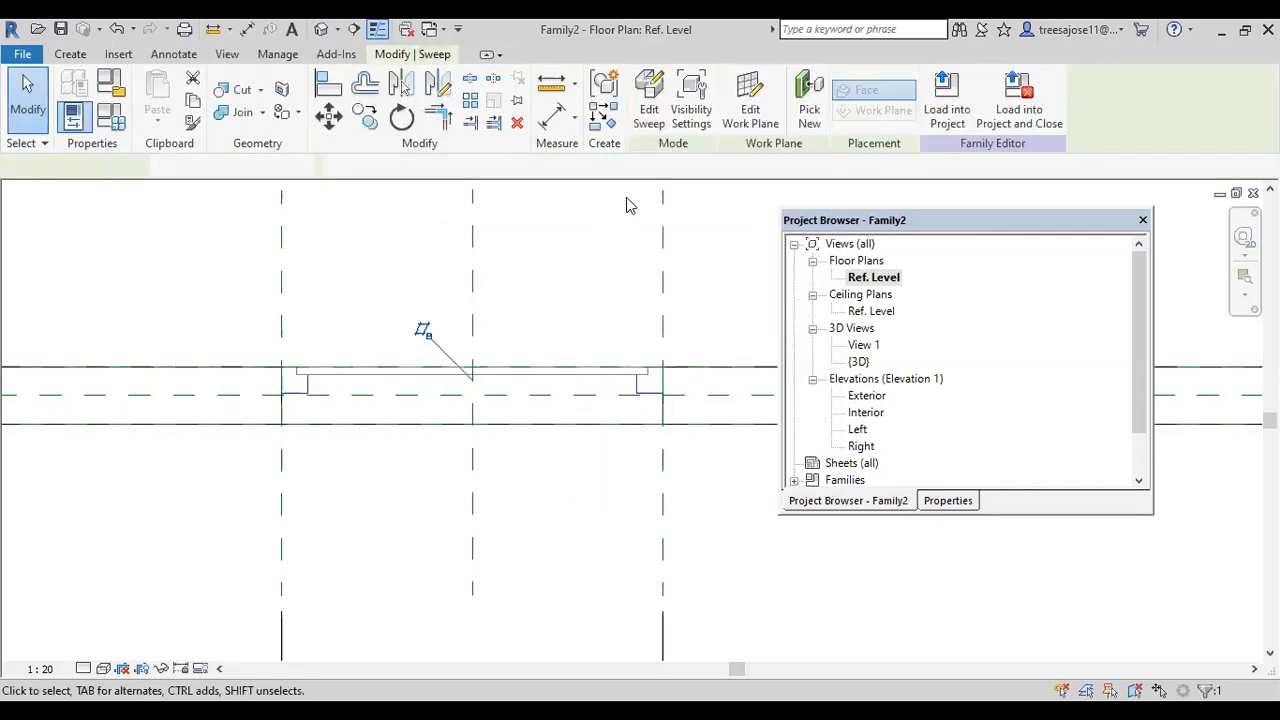
click(695, 110)
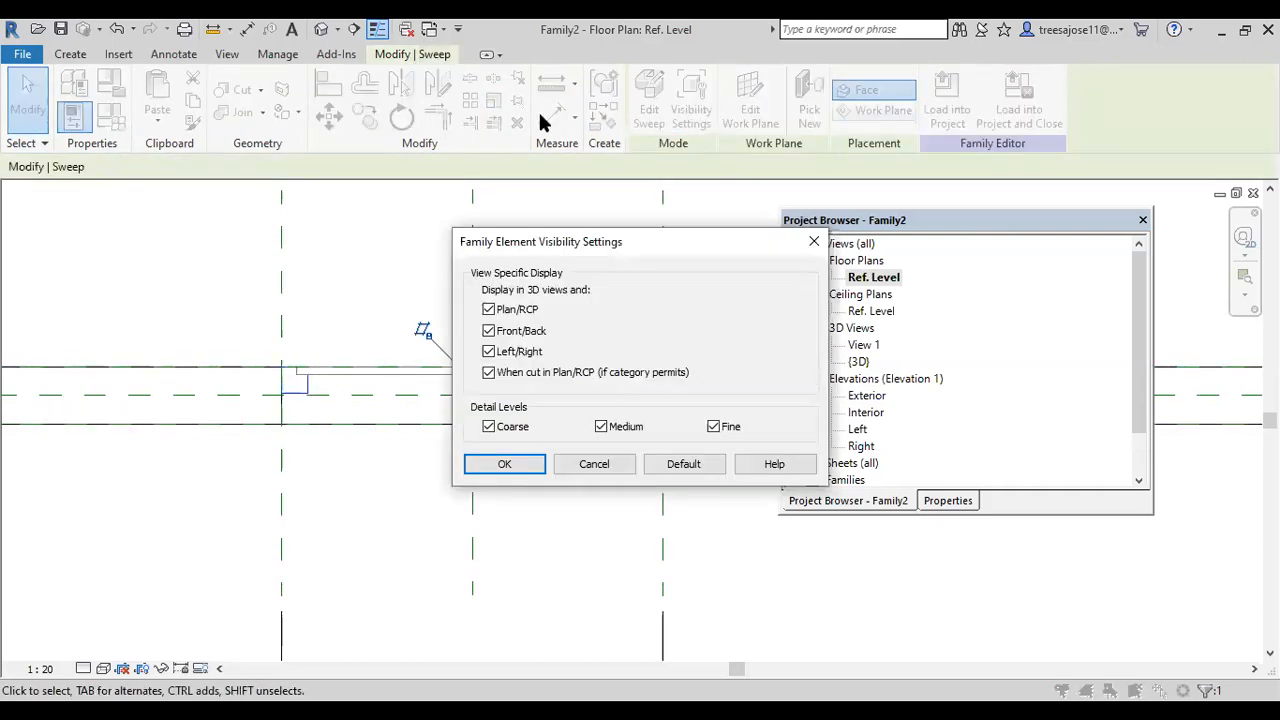
click(489, 310)
click(489, 372)
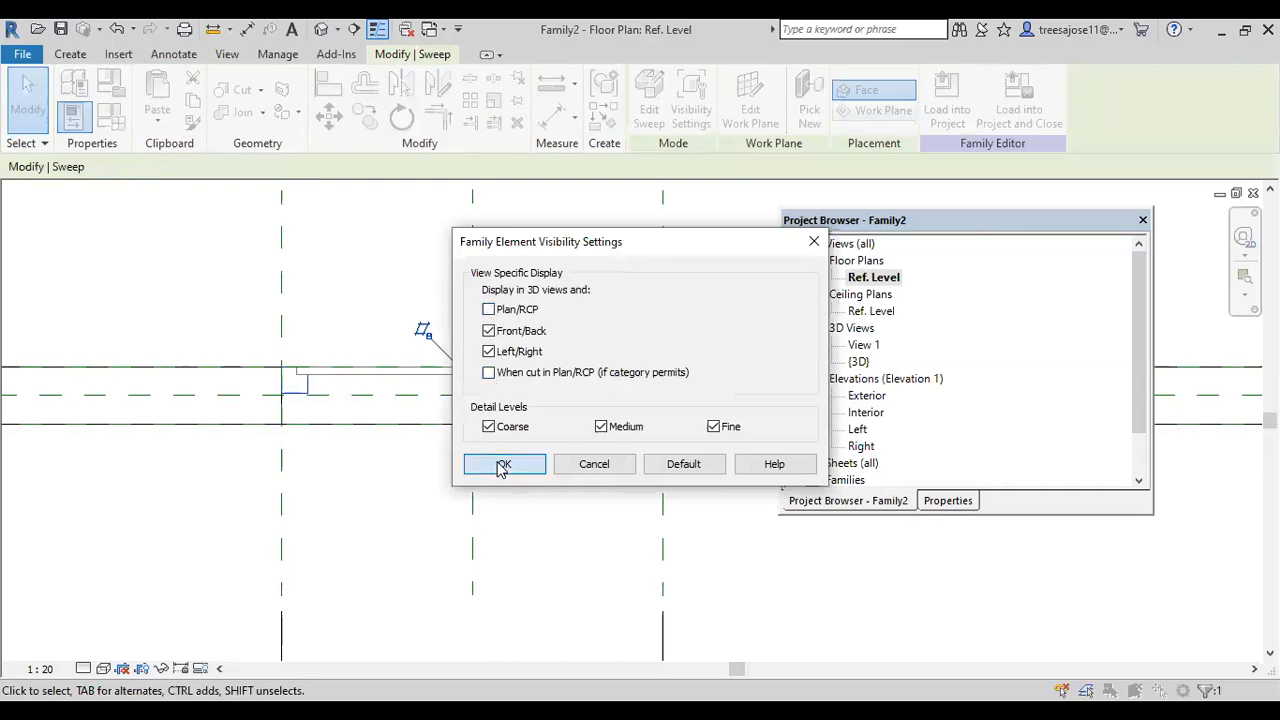
click(498, 468)
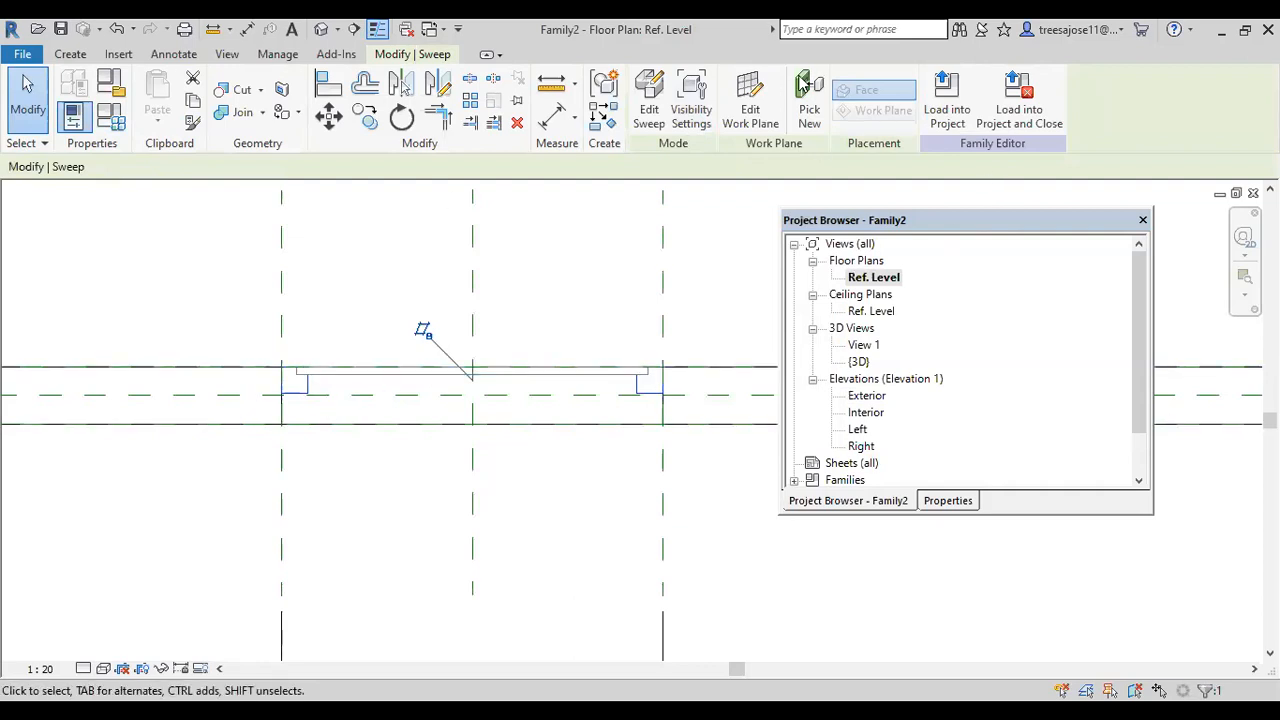
- Draw a 90° door-swing arc of 100 cm radius centred on the opening's right jamb, as a Hidden Lines [projection] symbolic line
click(174, 54)
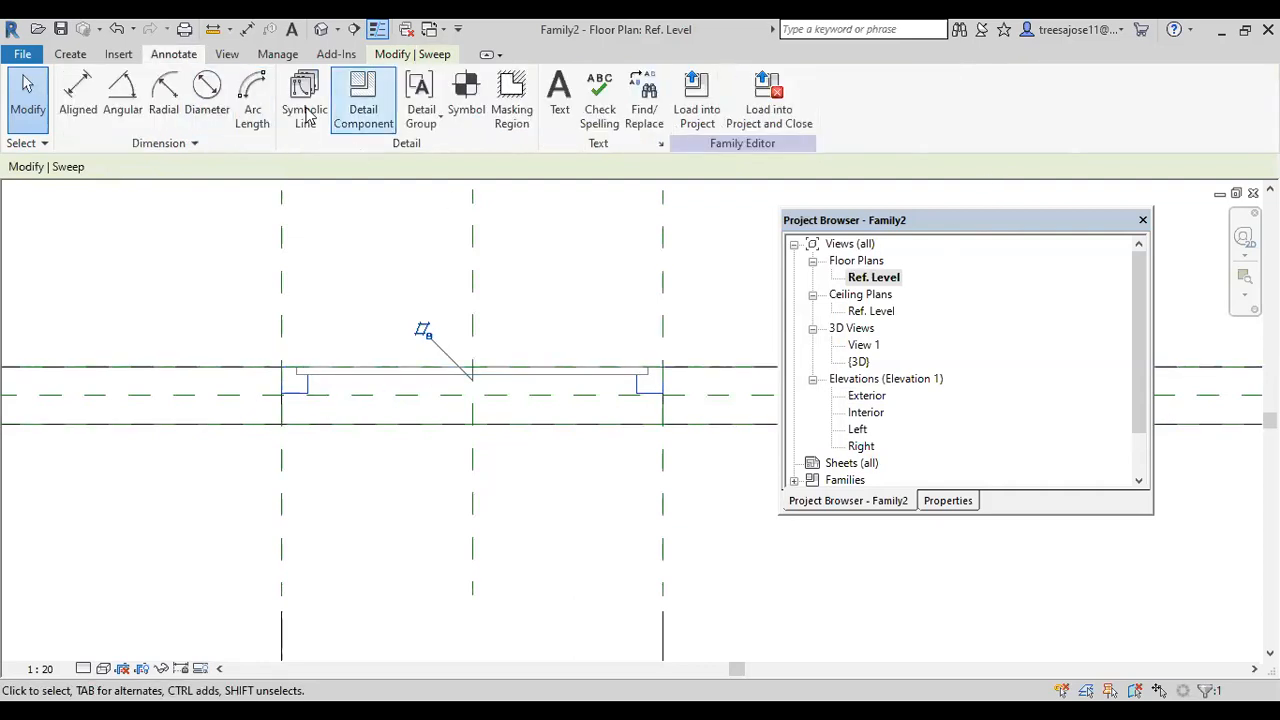
click(295, 110)
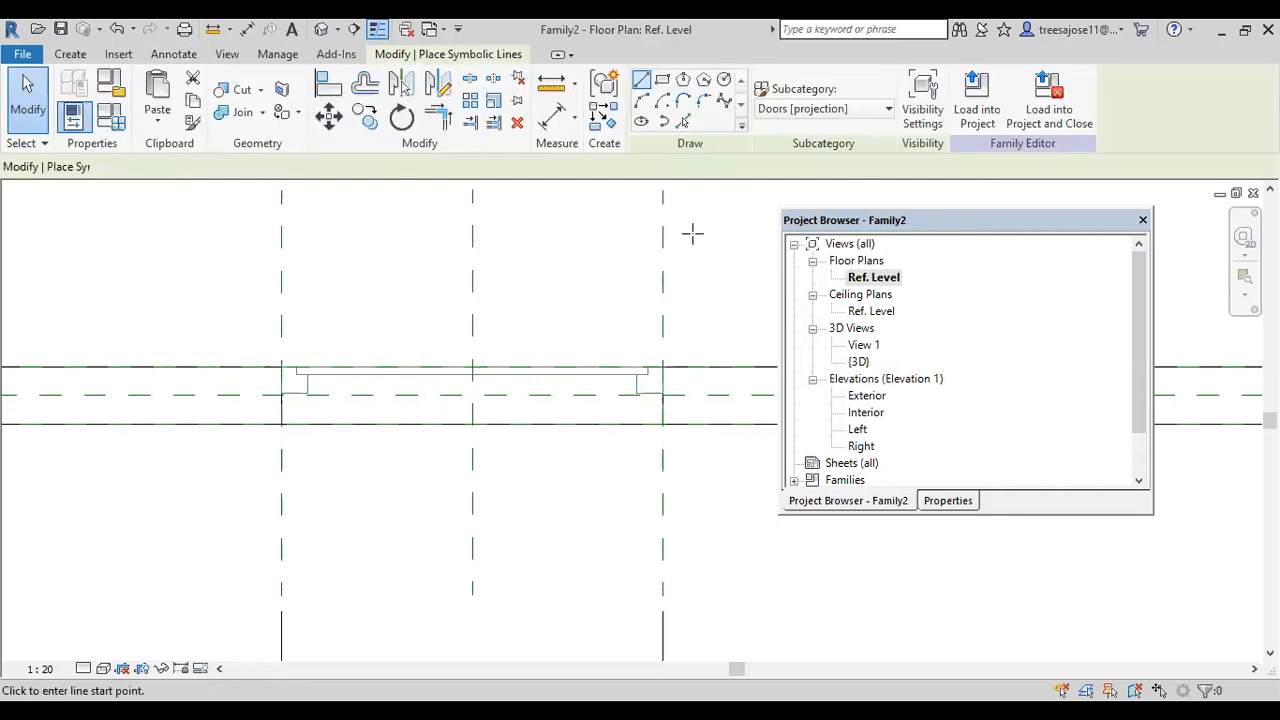
click(801, 113)
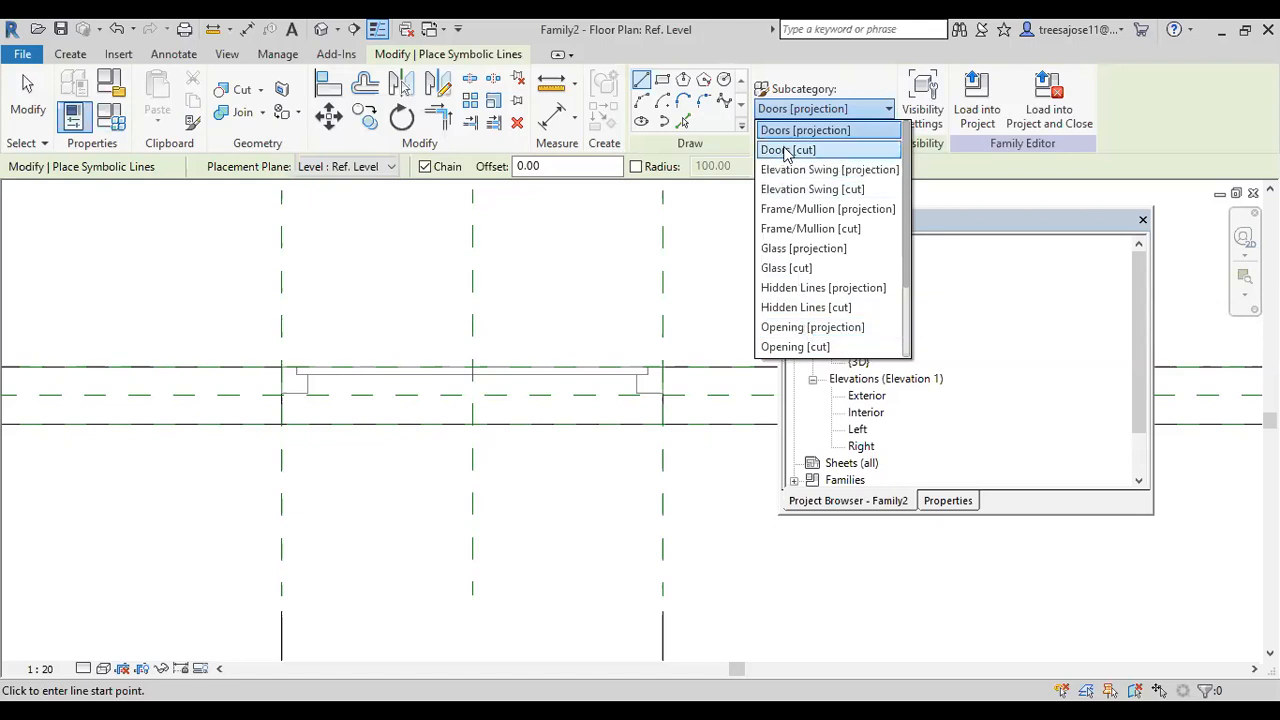
click(805, 288)
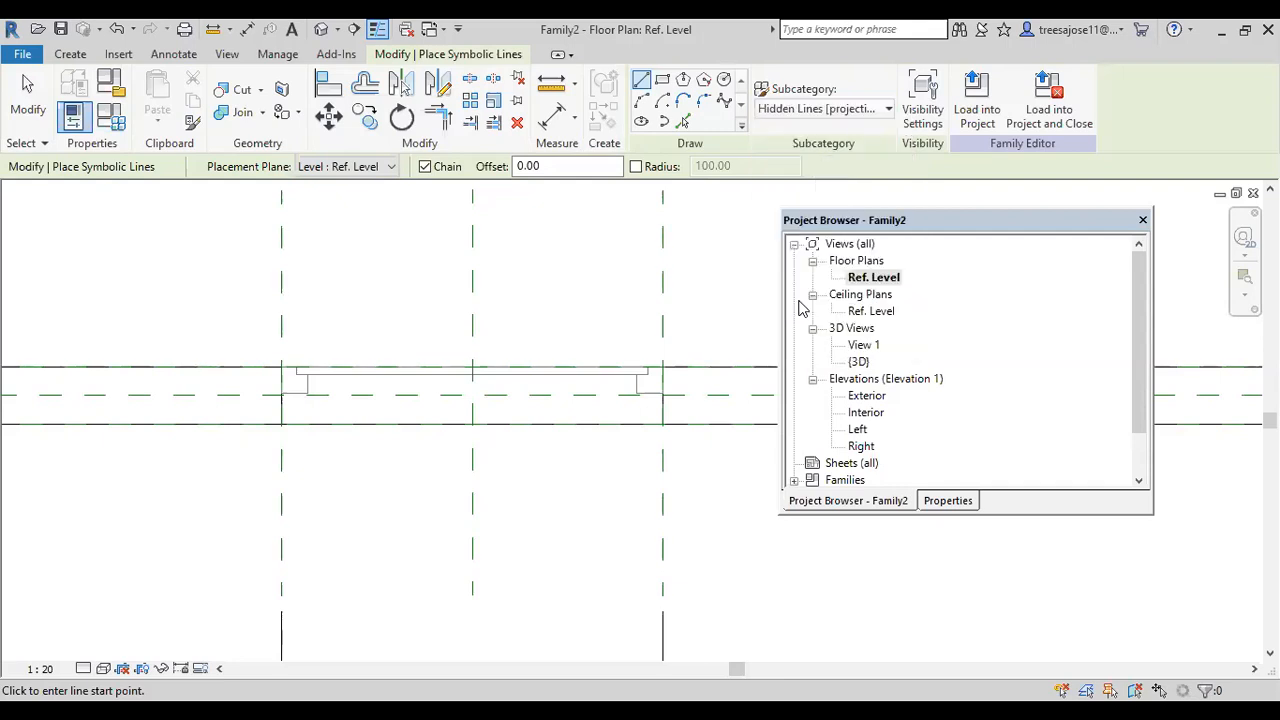
click(662, 100)
click(662, 367)
click(282, 367)
scroll(280, 392, down, 3)
scroll(388, 297, up, 2)
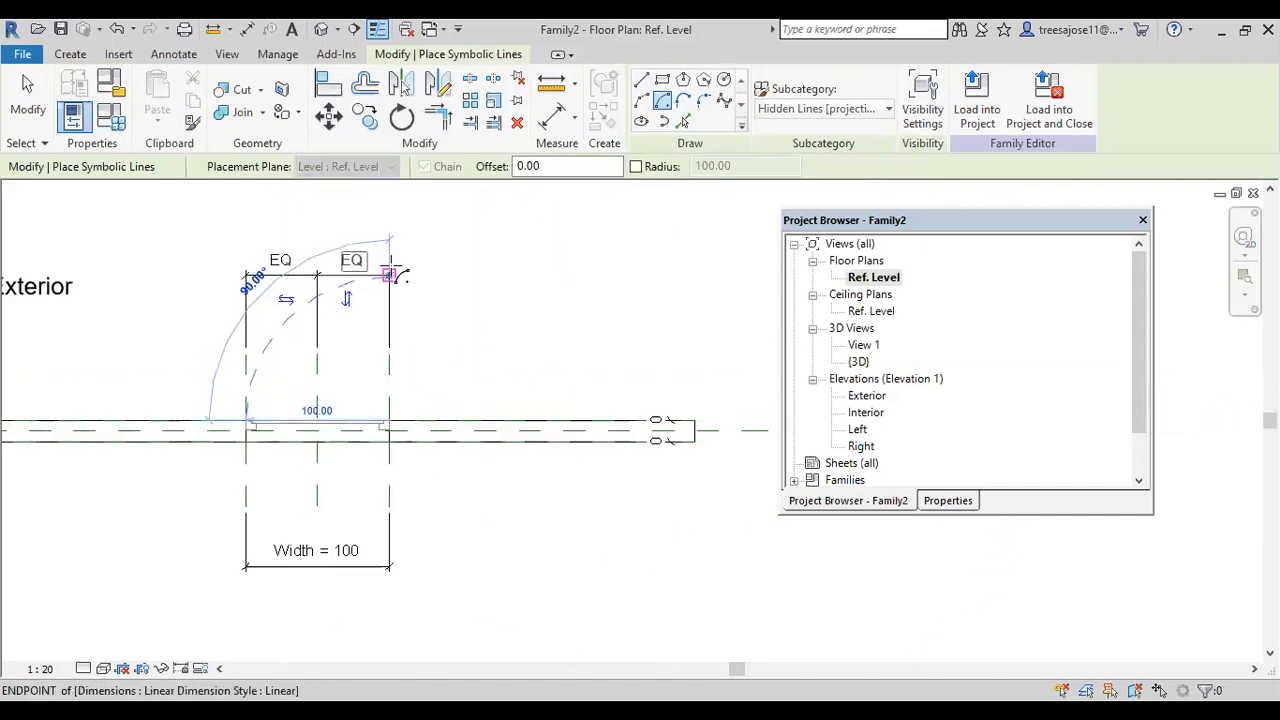
click(390, 275)
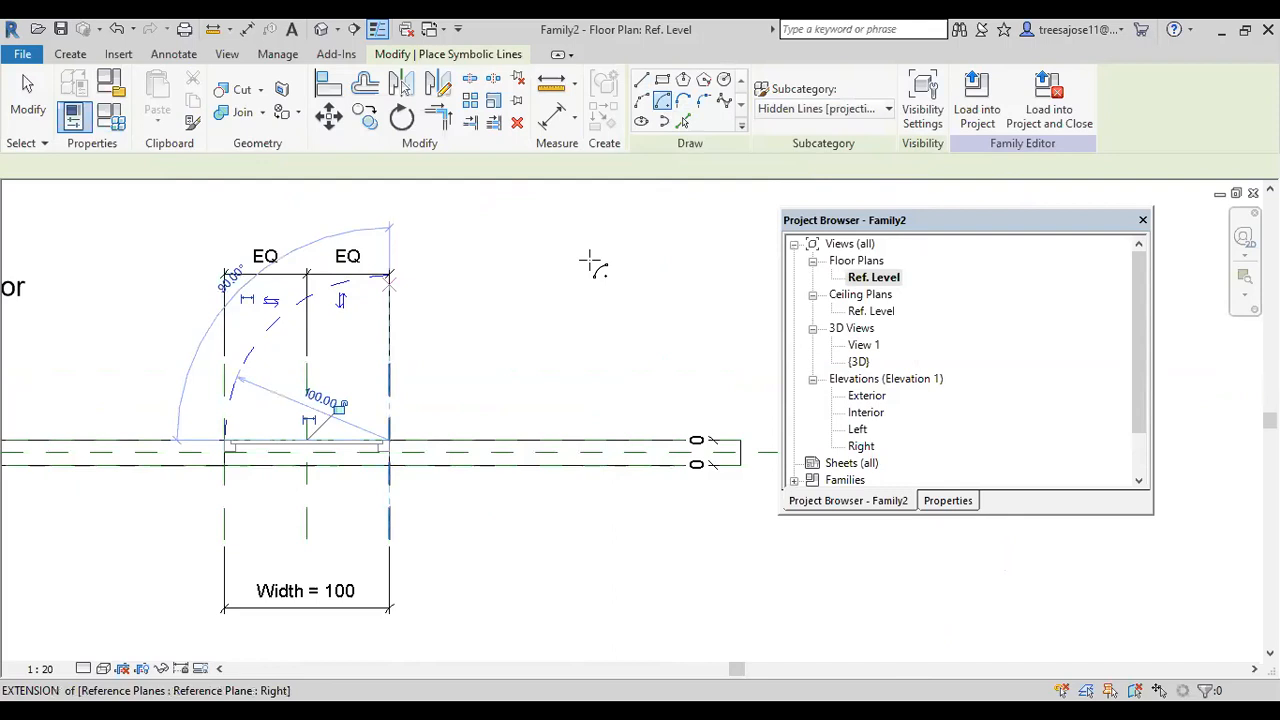
- Draw the open door leaf as two closely spaced parallel symbolic lines, 100 cm long, between the swing arc's upper end and the right jamb
click(641, 80)
scroll(398, 283, up, 1)
scroll(398, 283, up, 1)
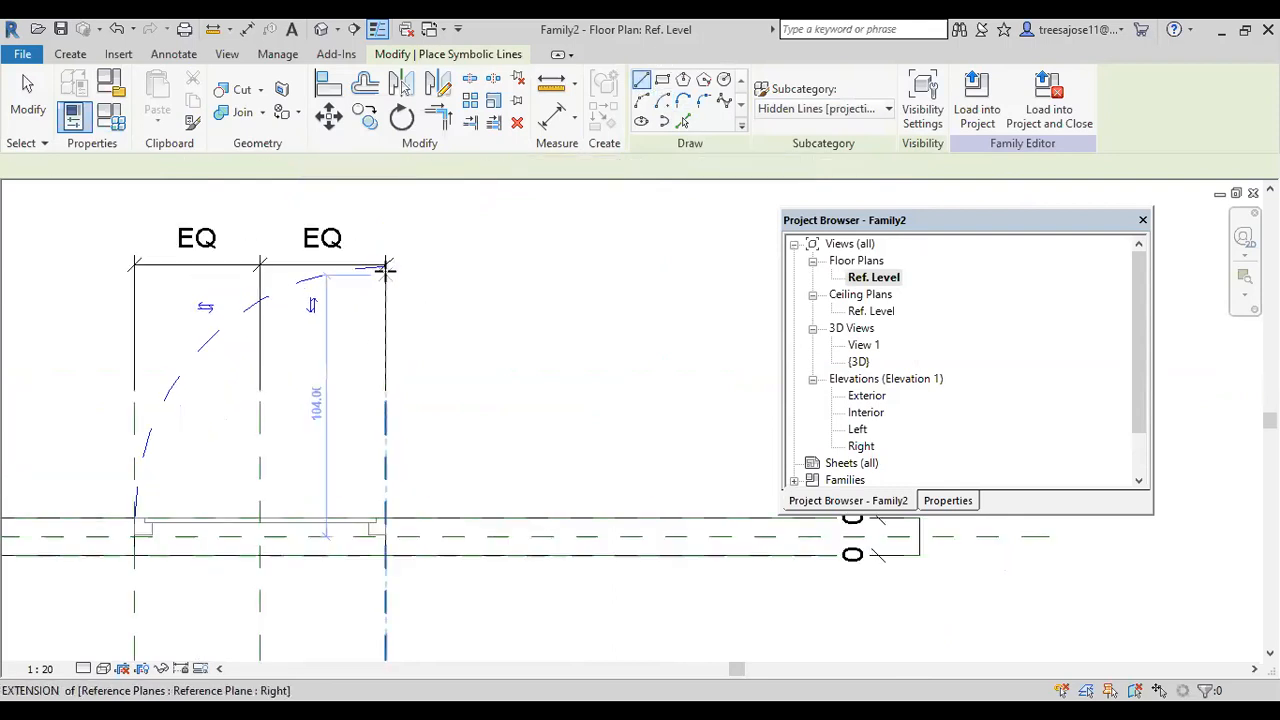
click(386, 266)
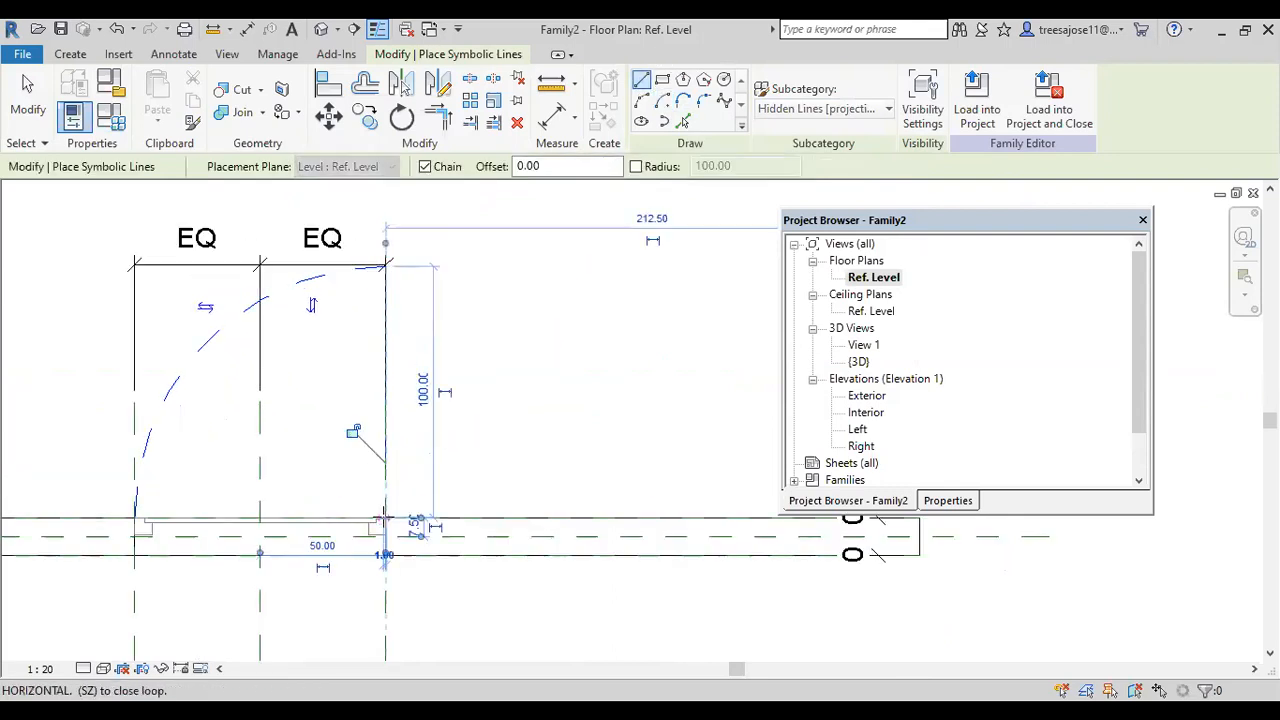
scroll(385, 517, up, 2)
scroll(375, 497, down, 3)
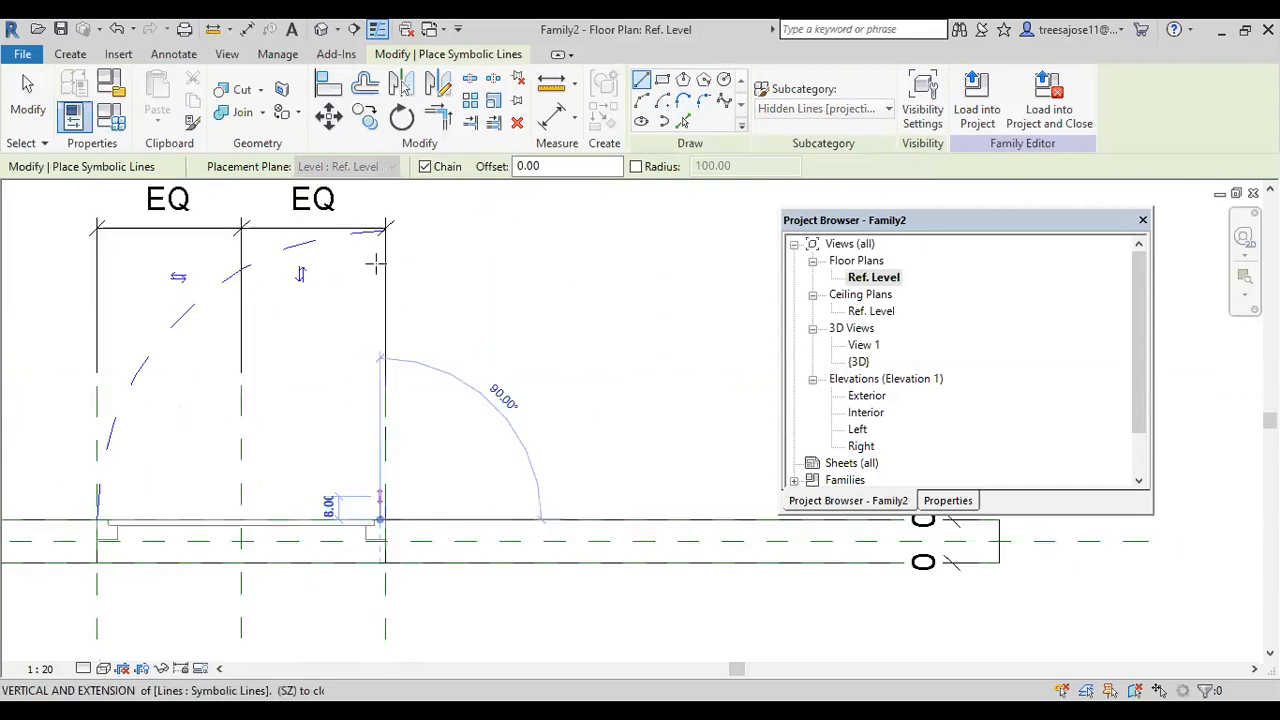
scroll(380, 350, up, 2)
click(383, 372)
right_click(418, 314)
click(463, 324)
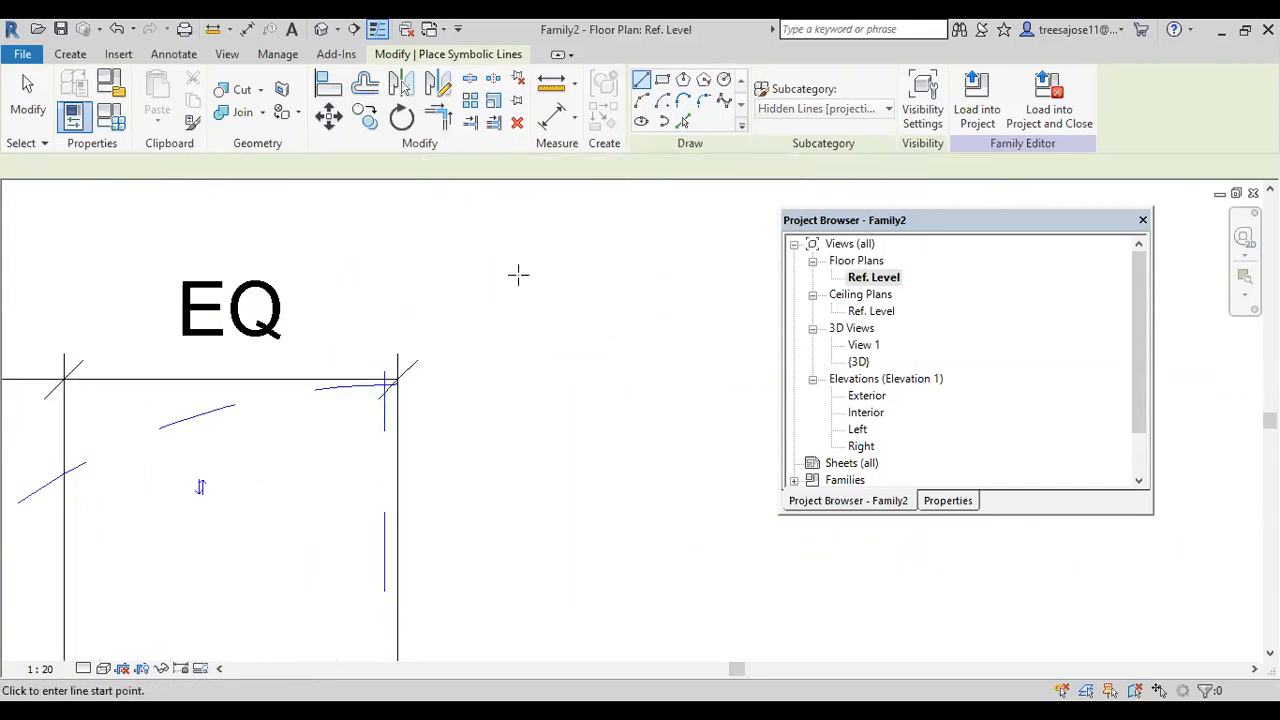
scroll(518, 274, down, 2)
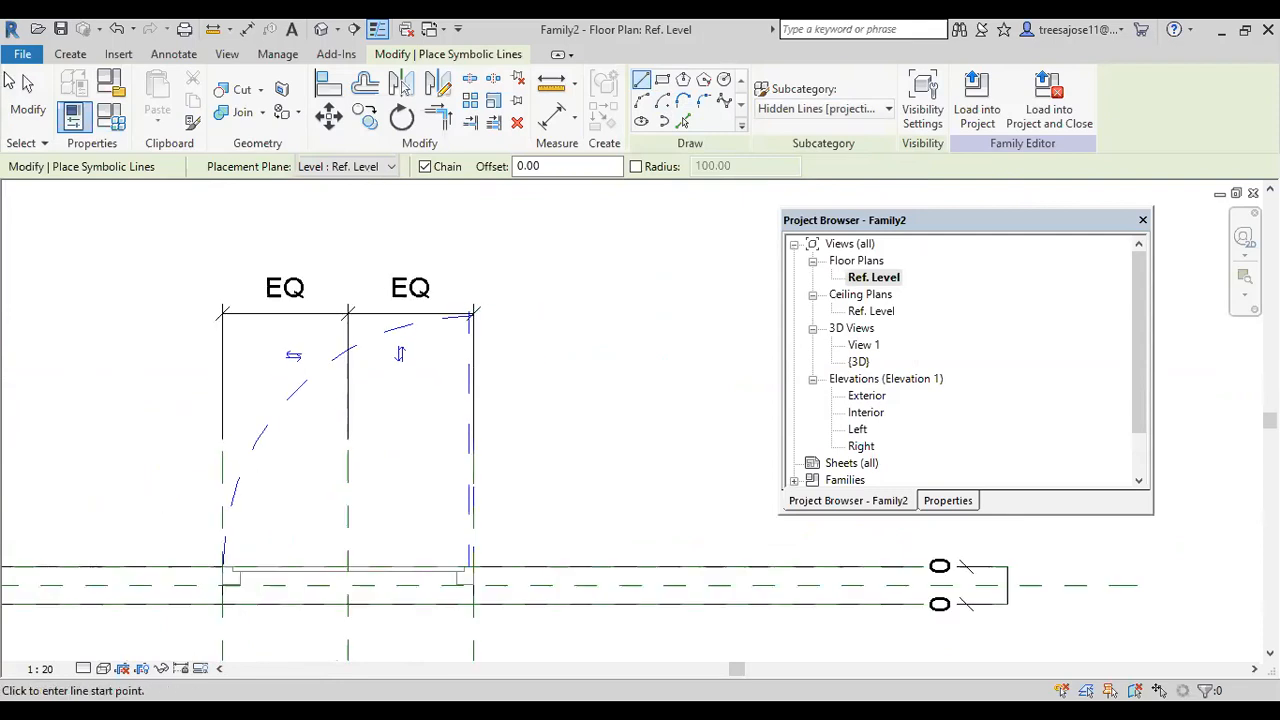
- Save the family as md in the skill hub day 7 folder
click(24, 55)
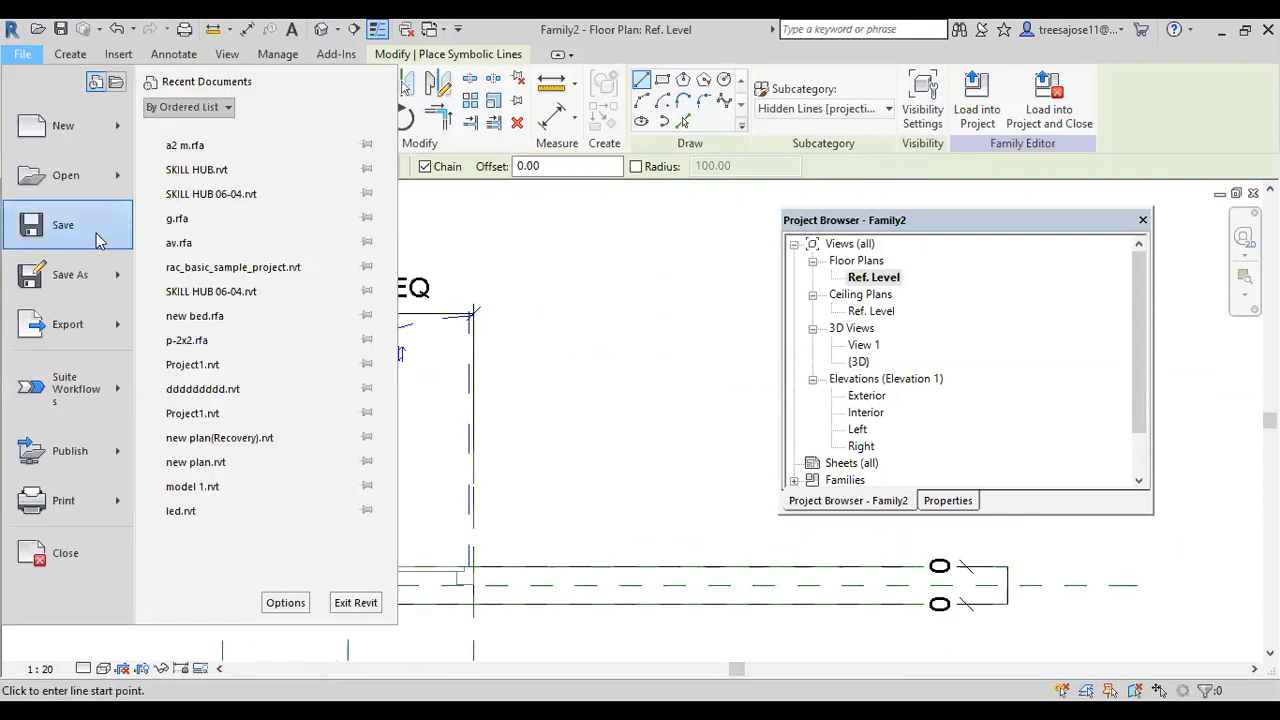
mouse_move(118, 287)
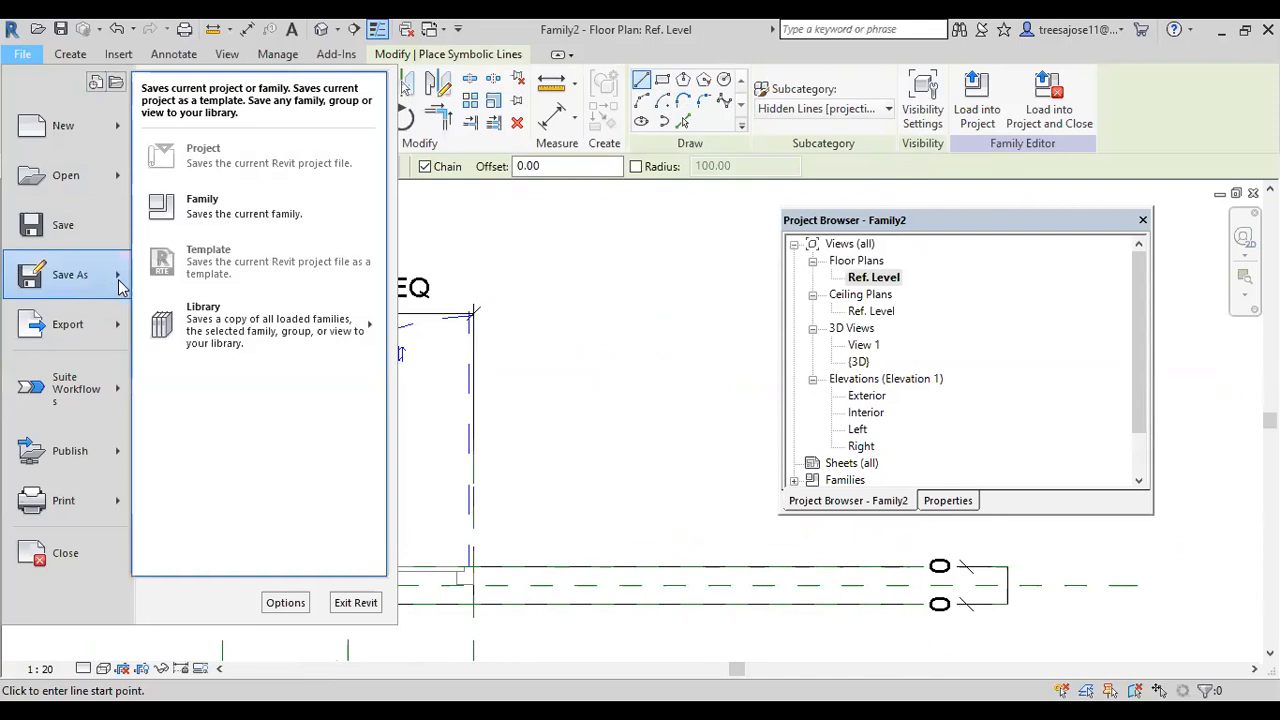
click(245, 208)
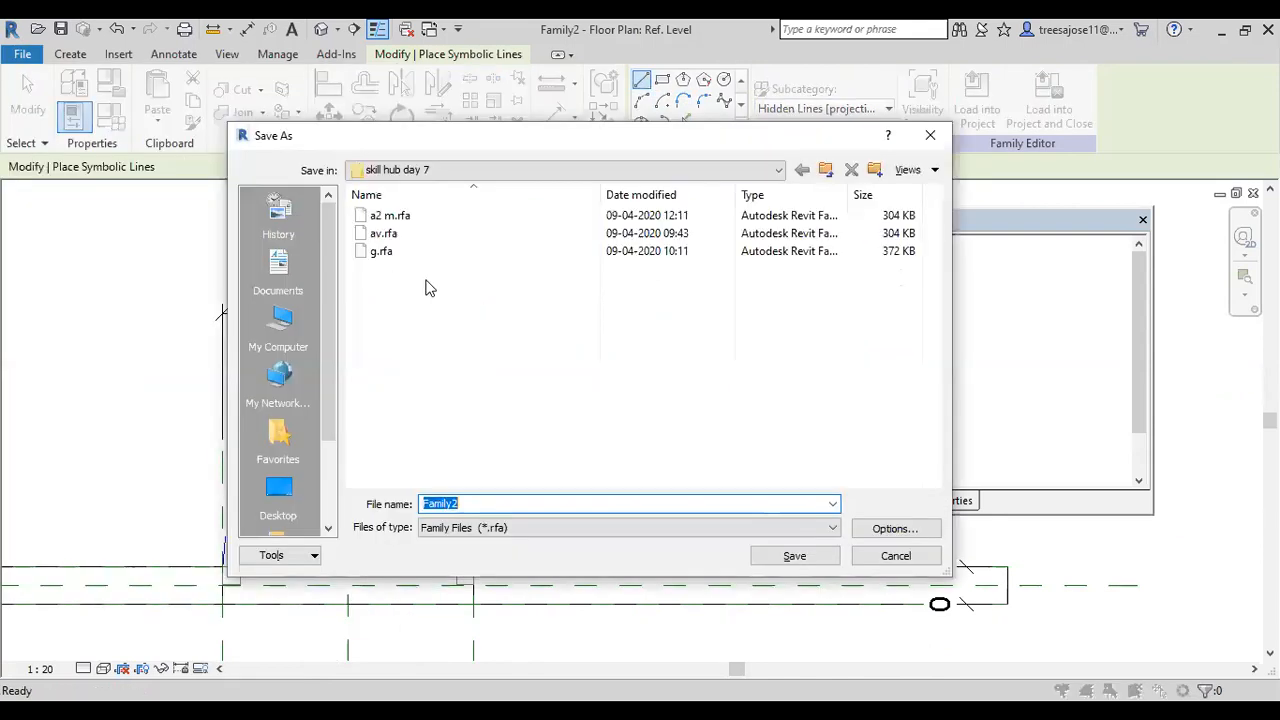
text(d)
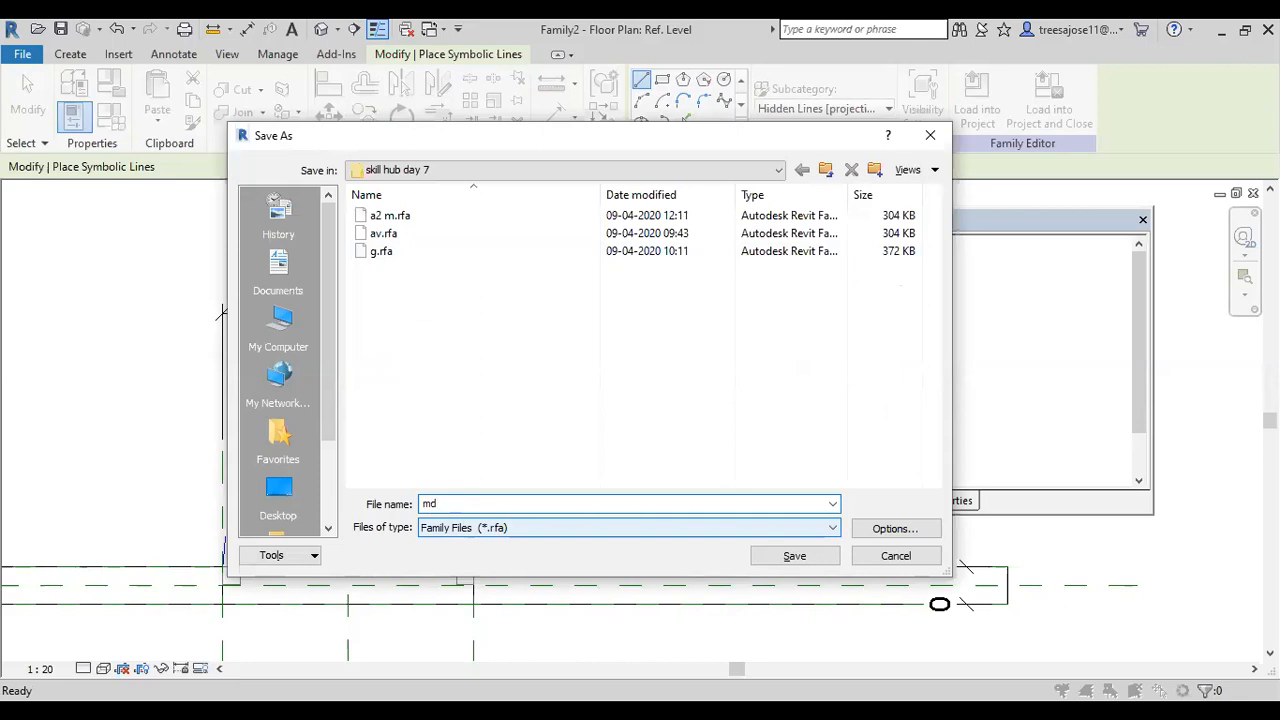
click(808, 555)
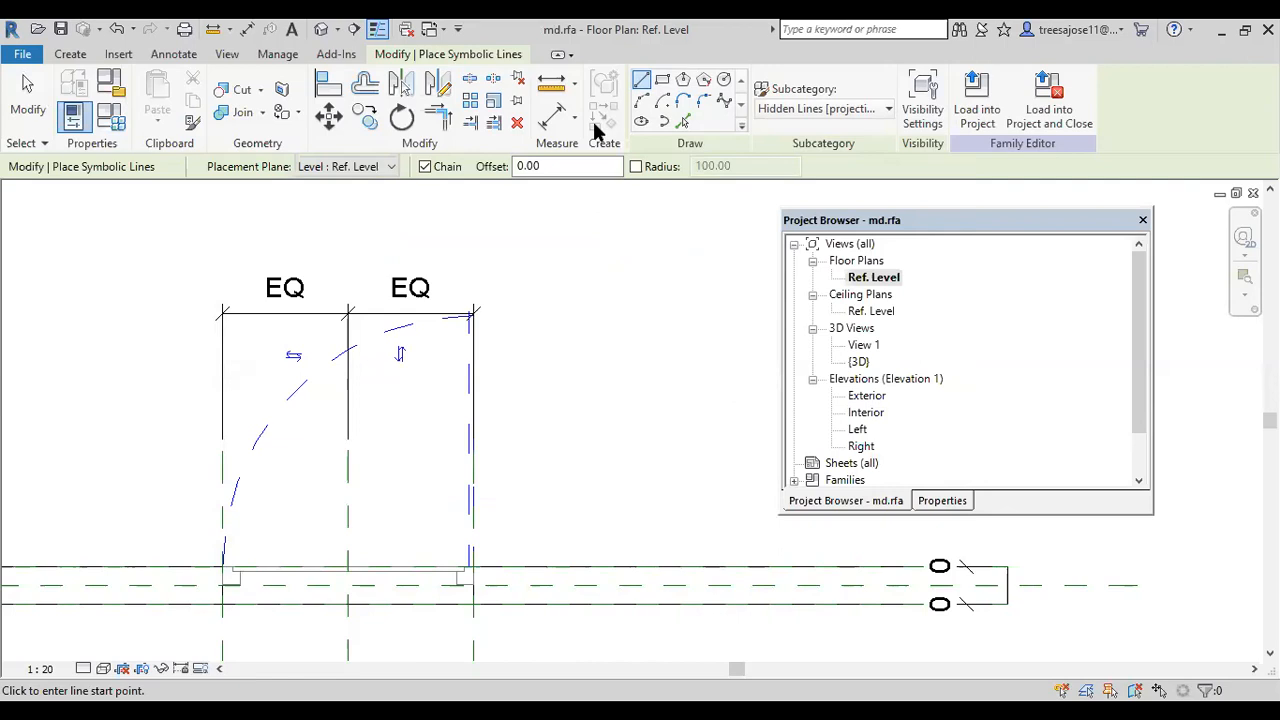
- Add a Length type parameter named d 80x210 to the family types and set Width to 80
click(114, 88)
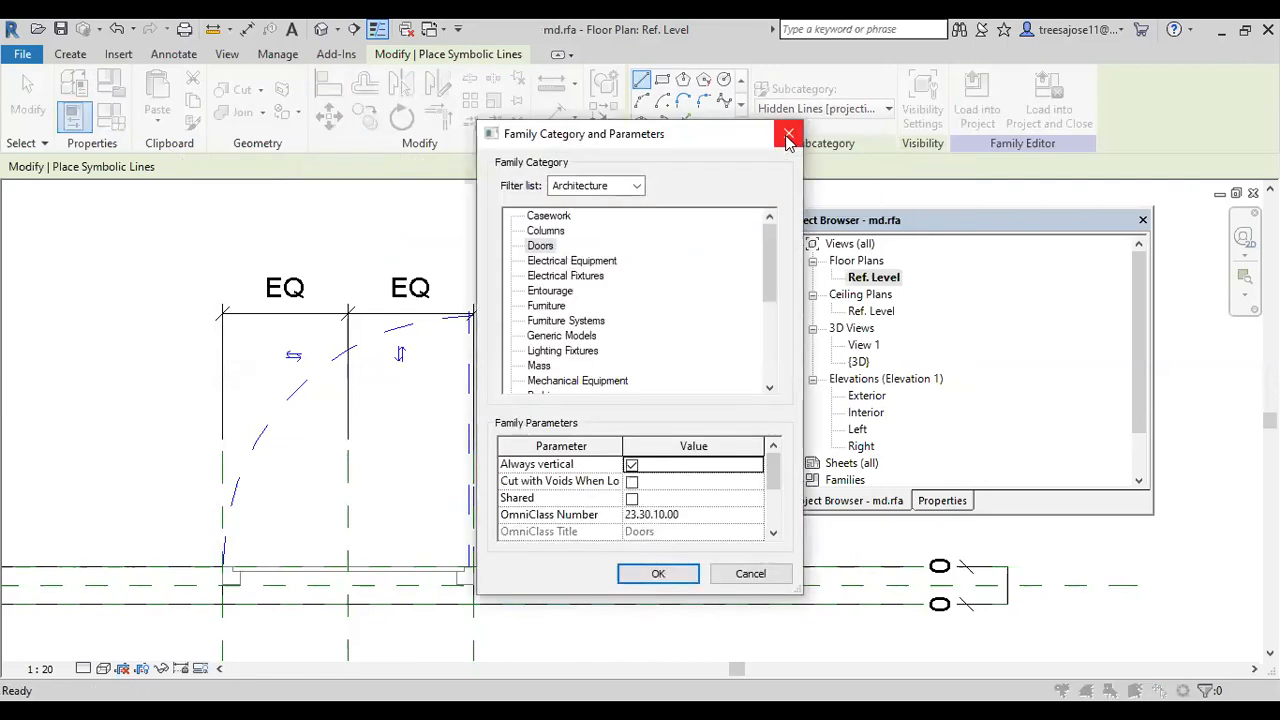
click(787, 135)
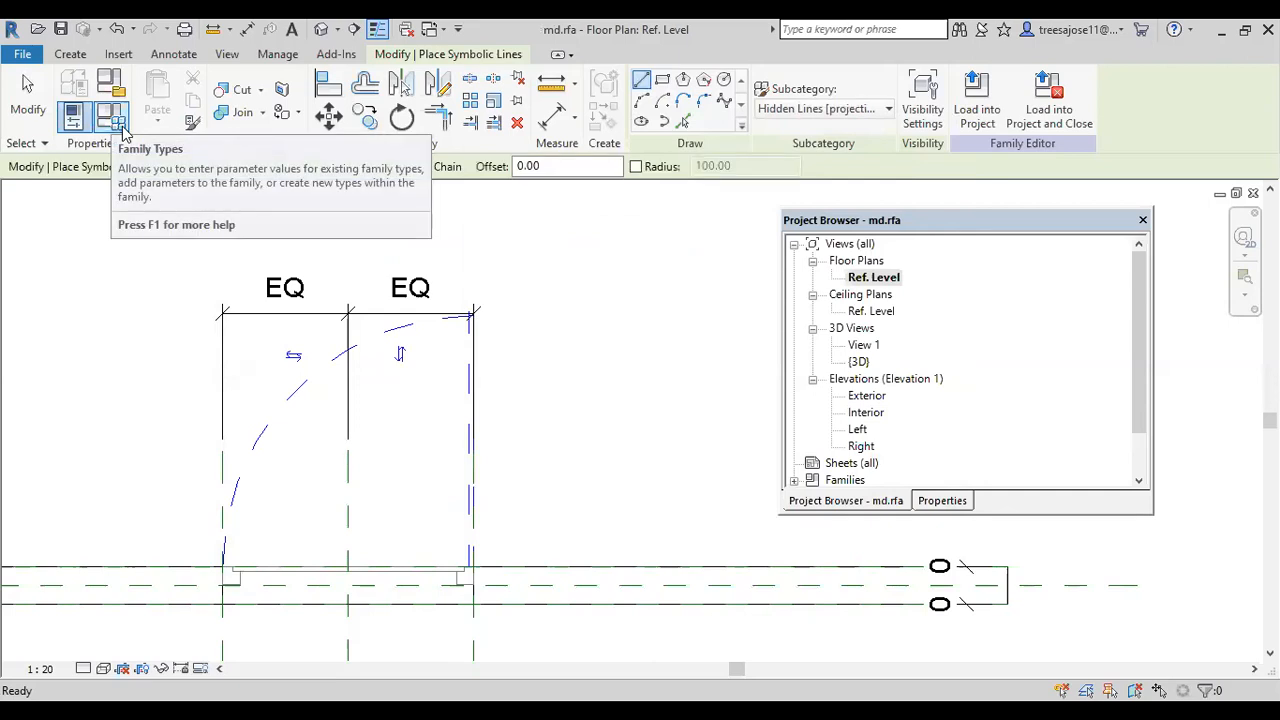
click(122, 130)
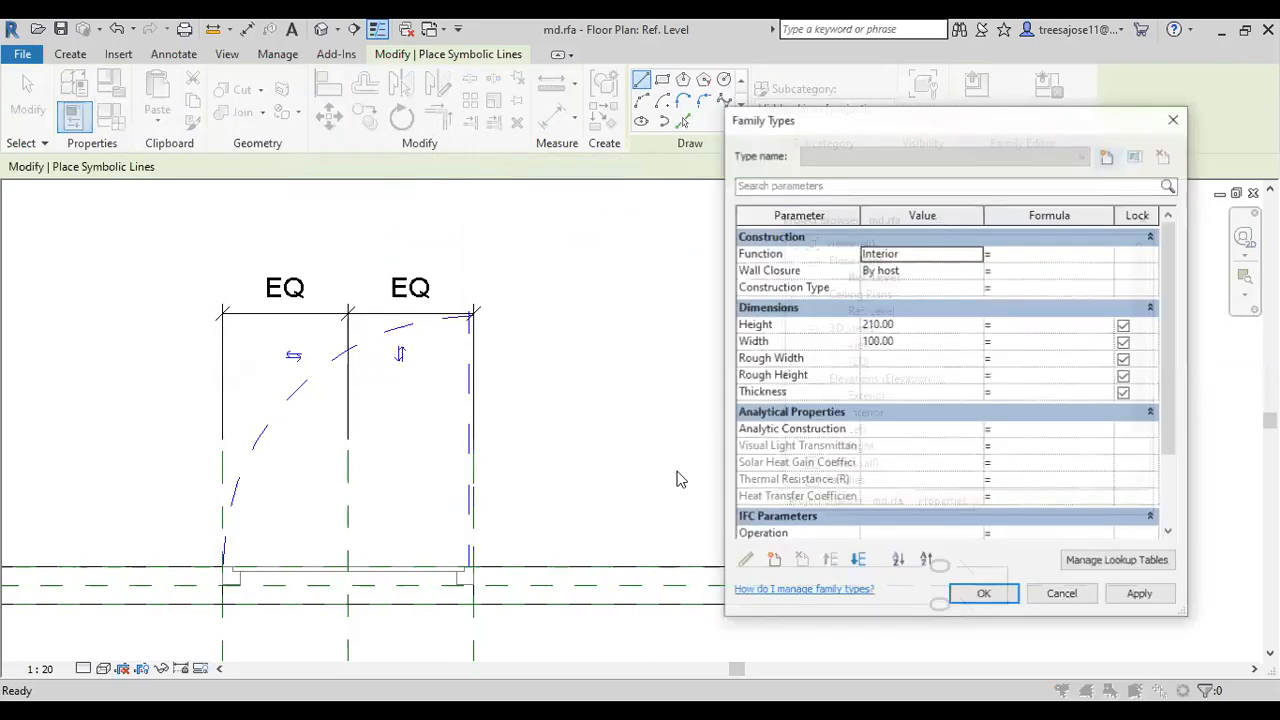
click(774, 562)
drag(885, 137, 216, 160)
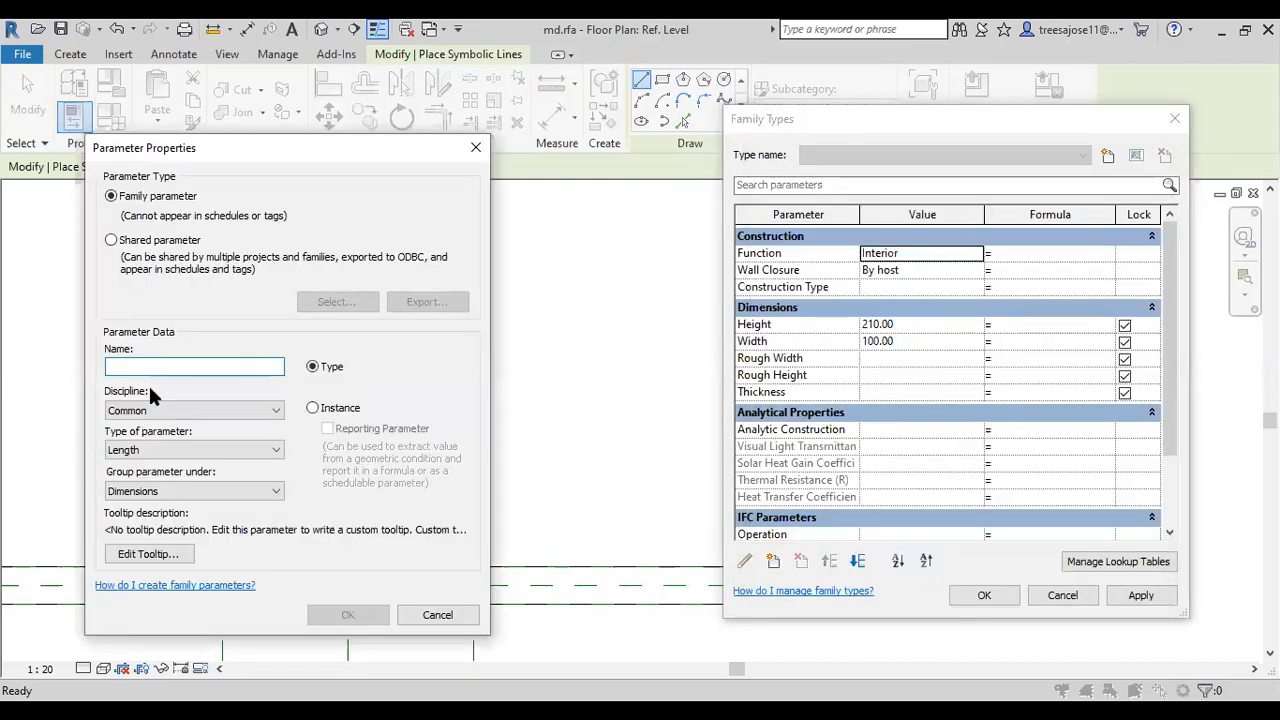
text(d 80x210)
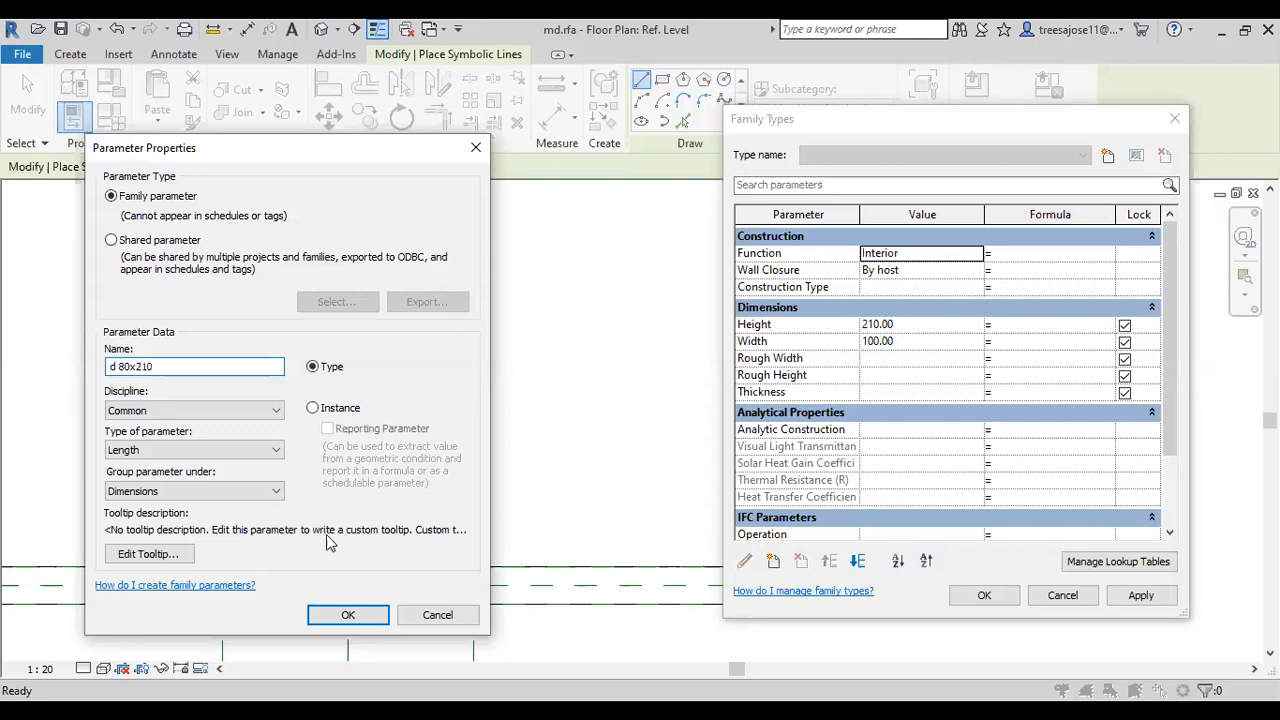
click(347, 614)
click(908, 342)
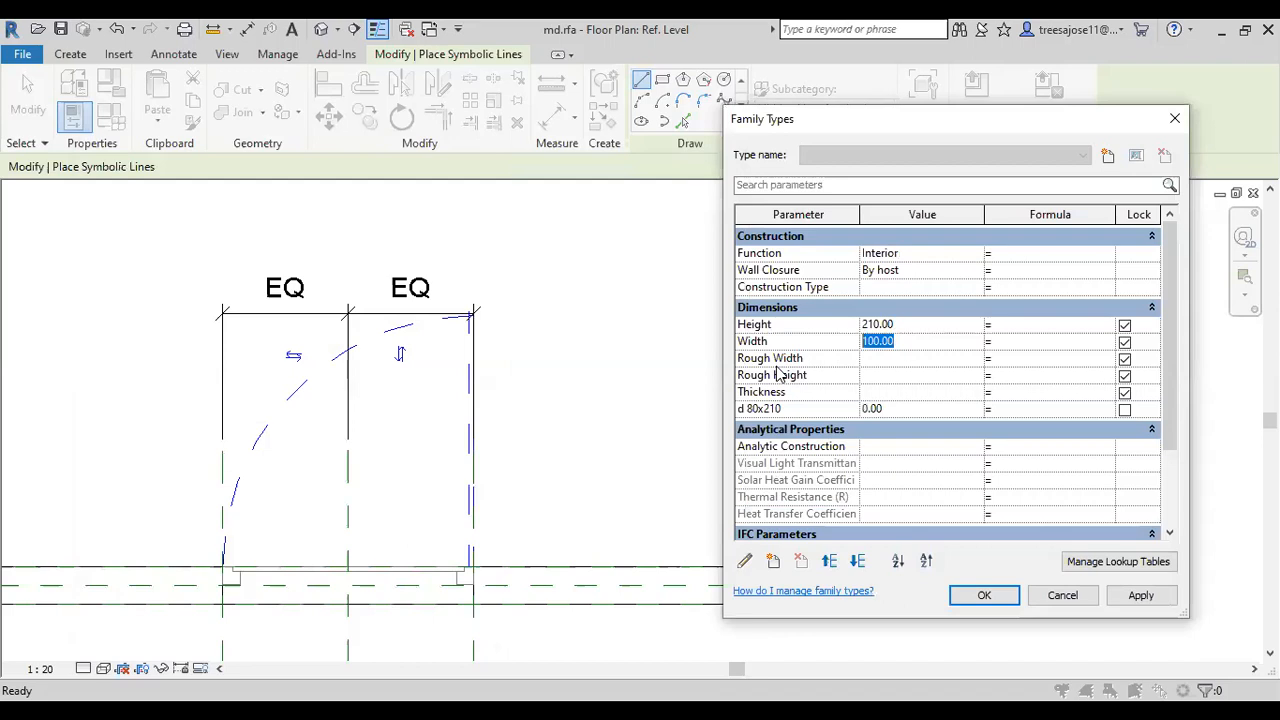
text(80)
- Add a second Length type parameter named d 100x210, set Width to 110 and apply the family types
click(882, 358)
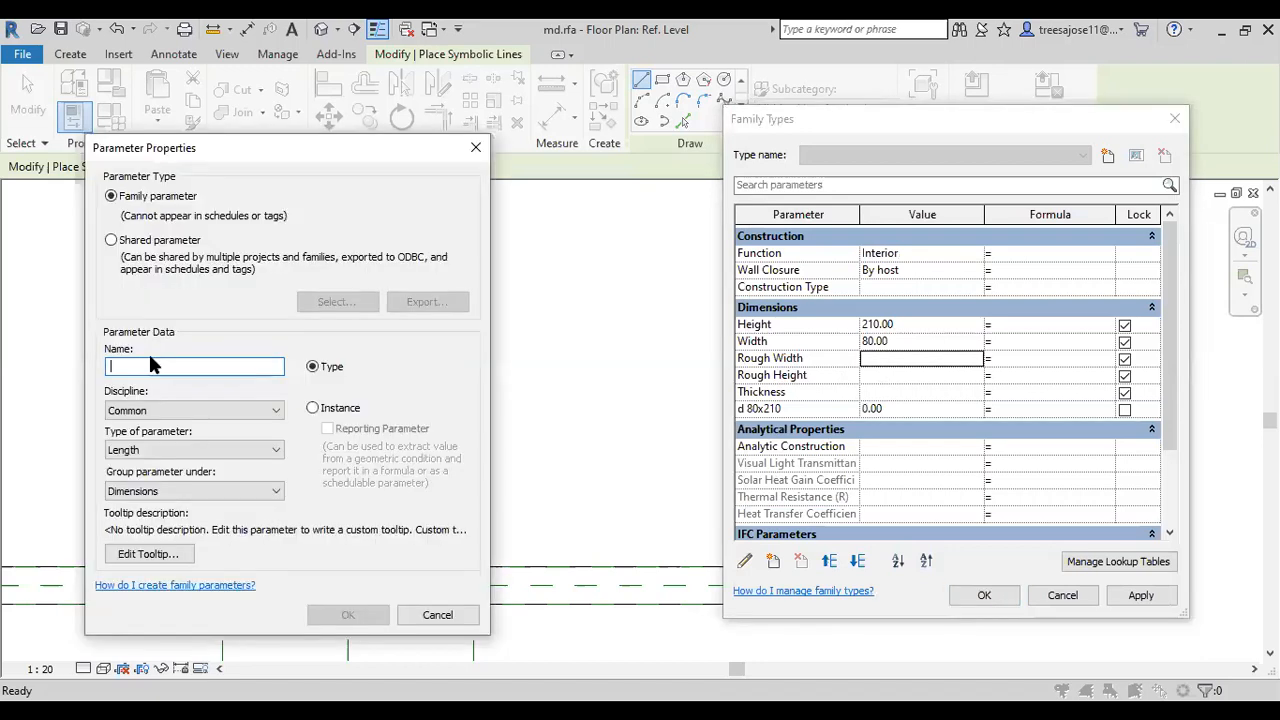
text(d 100x21)
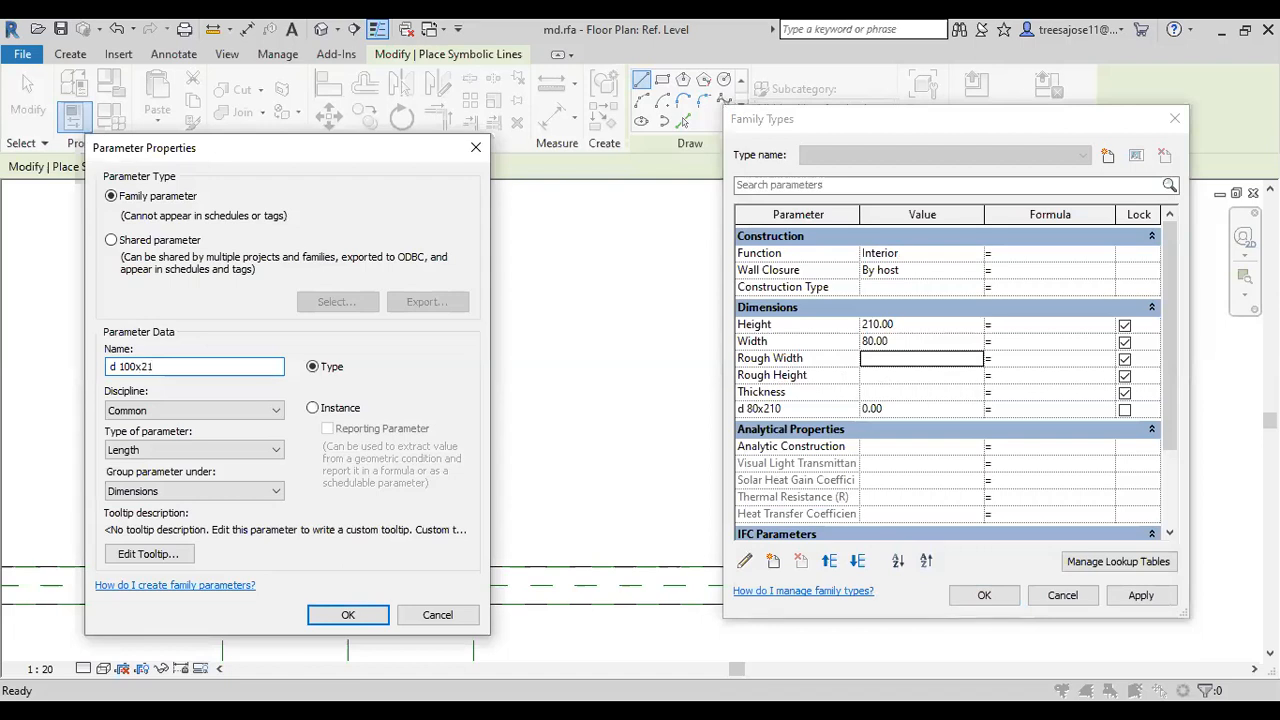
text(0)
click(348, 615)
click(910, 341)
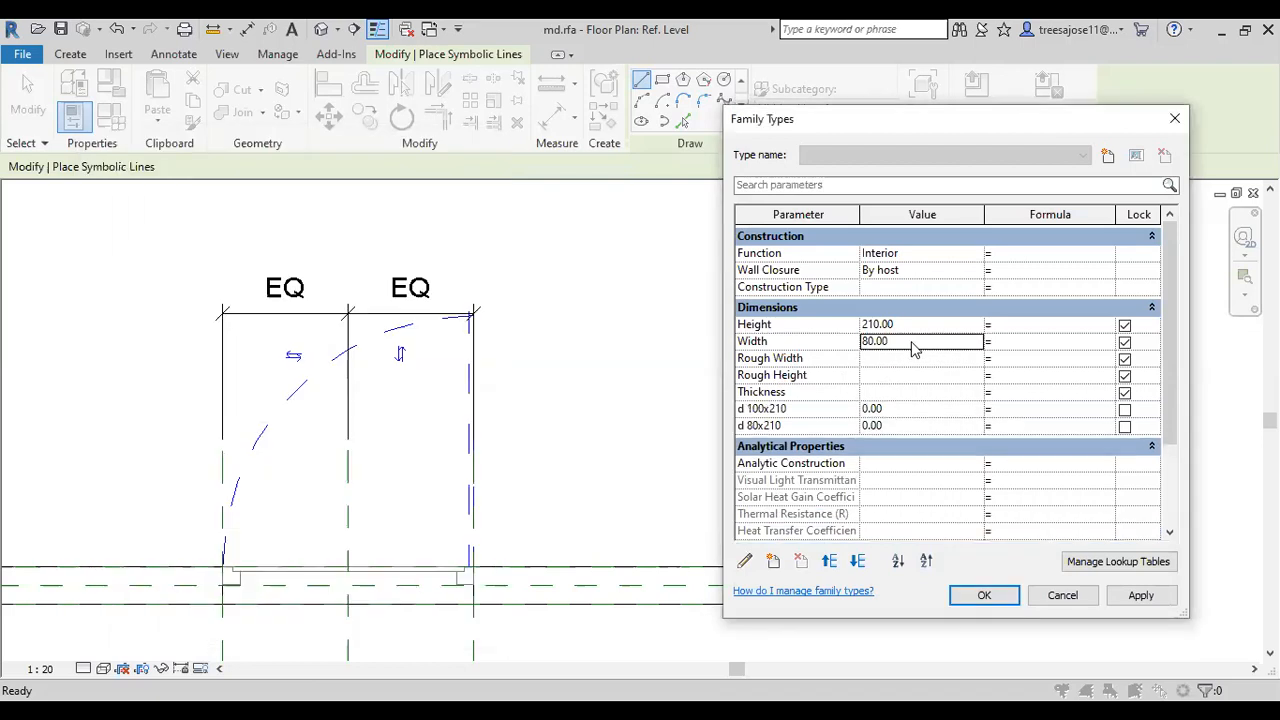
text(110)
click(1141, 595)
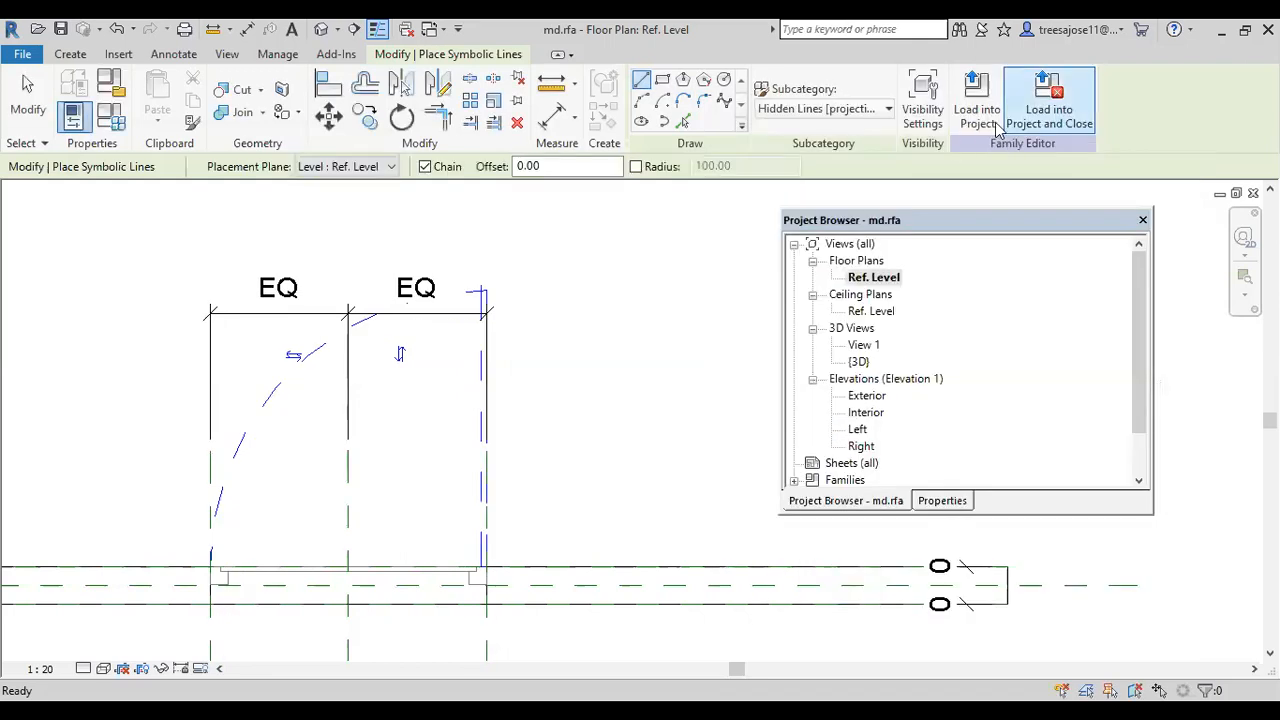
- Load the door family into the SKILL HUB.rvt project
click(967, 117)
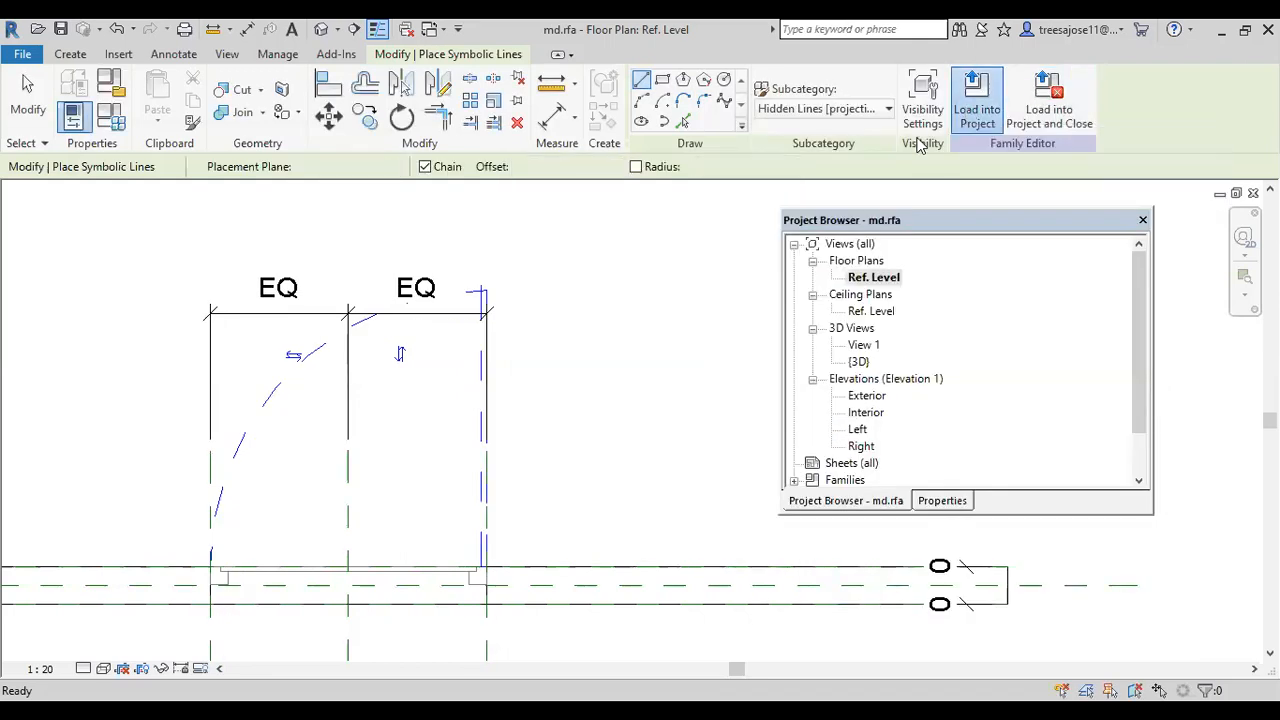
click(524, 298)
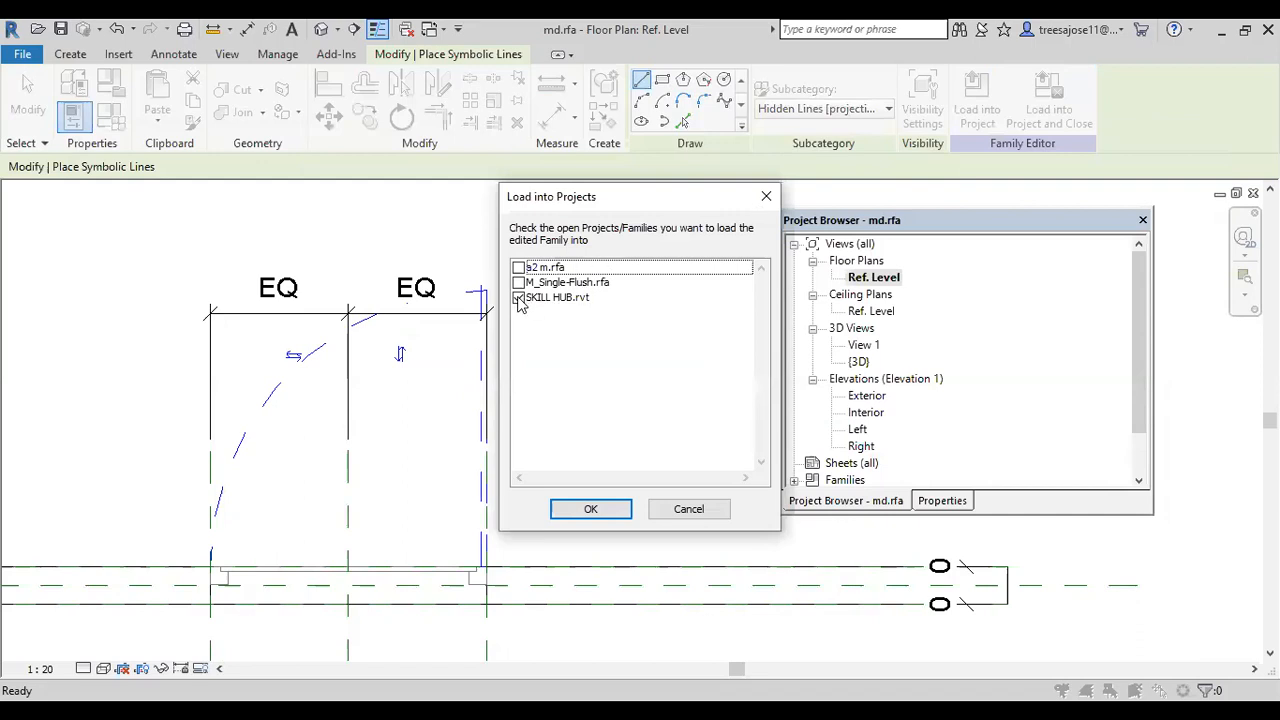
click(591, 510)
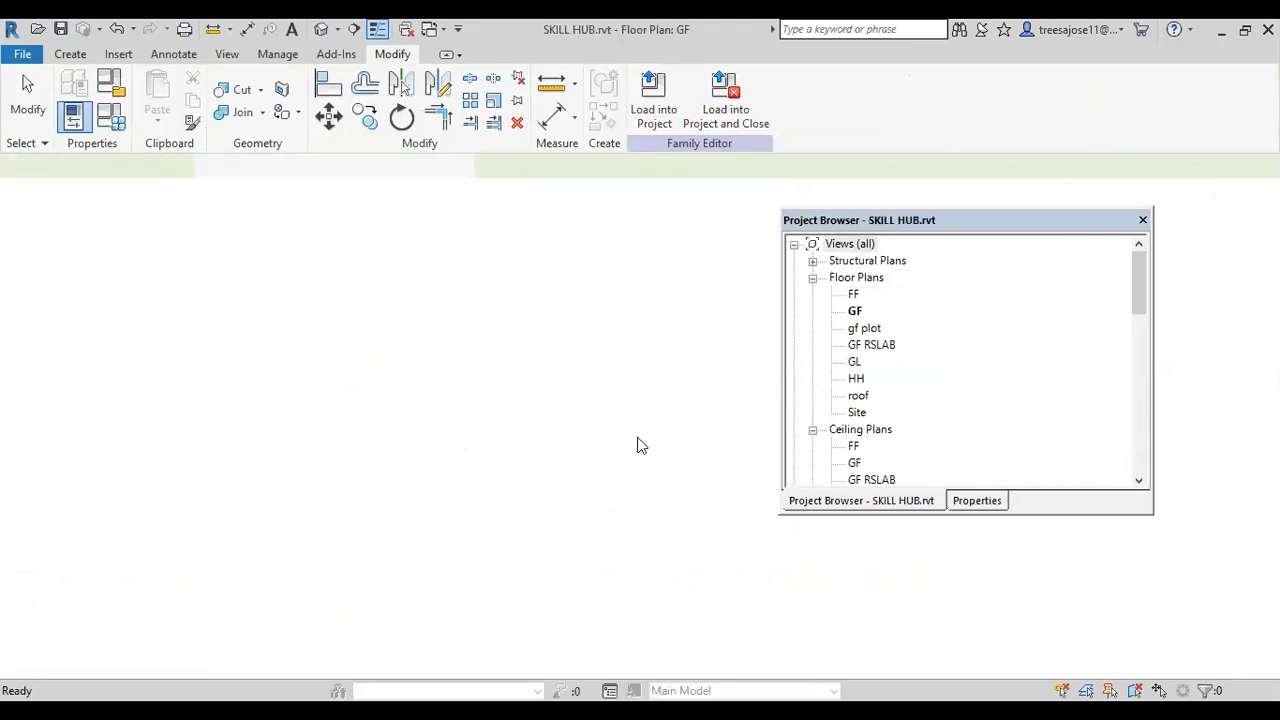
- Place an md door in the GF plan's lower exterior wall, between the window and the right corner, swinging outward
scroll(297, 435, down, 3)
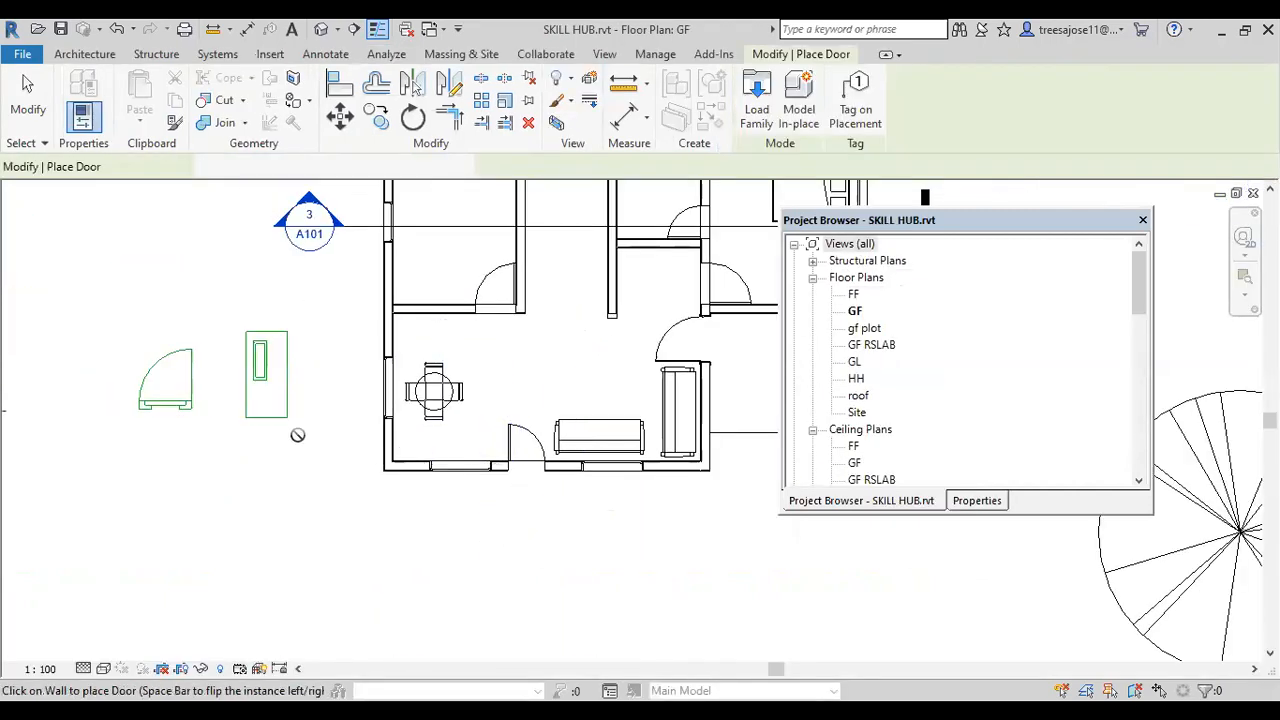
click(95, 56)
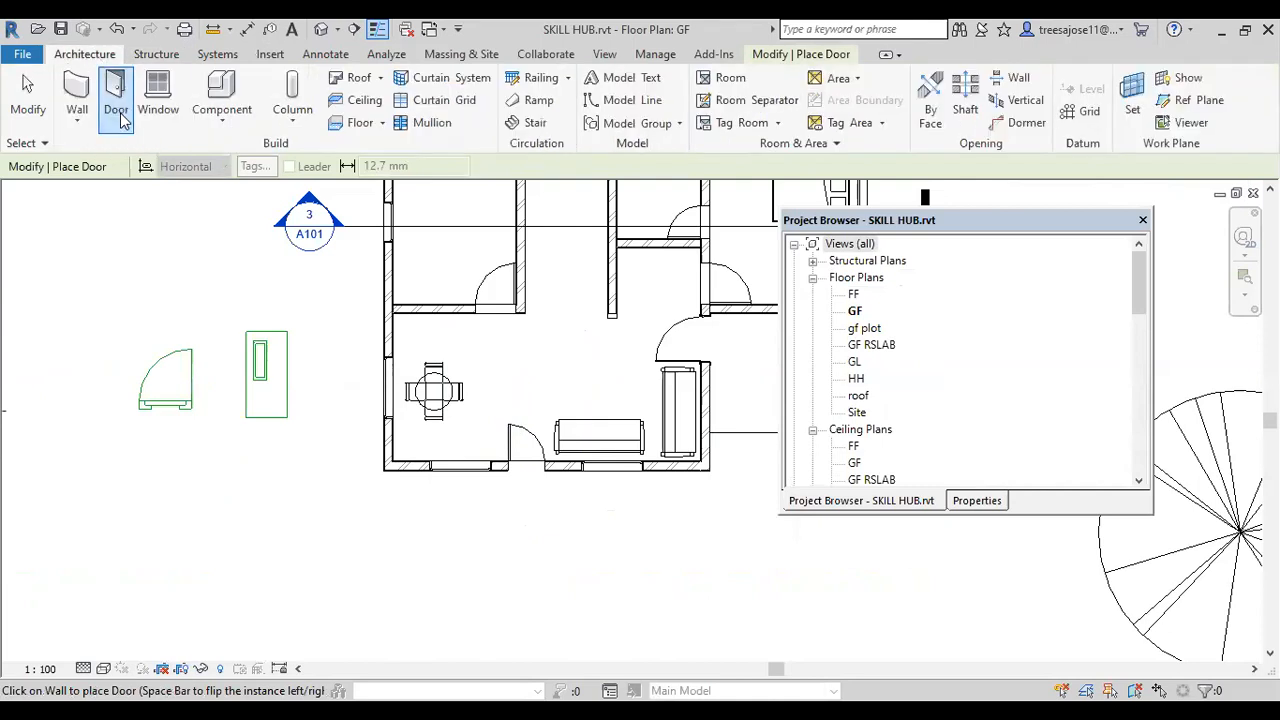
click(116, 108)
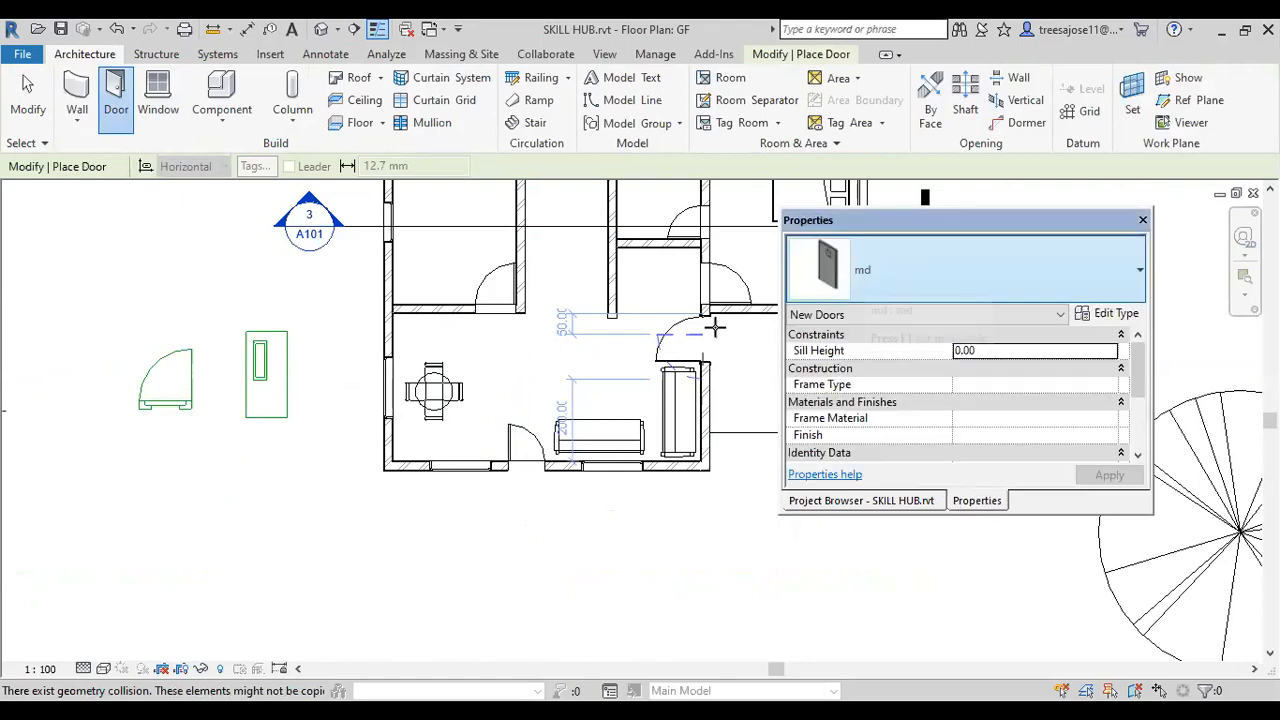
scroll(662, 466, up, 3)
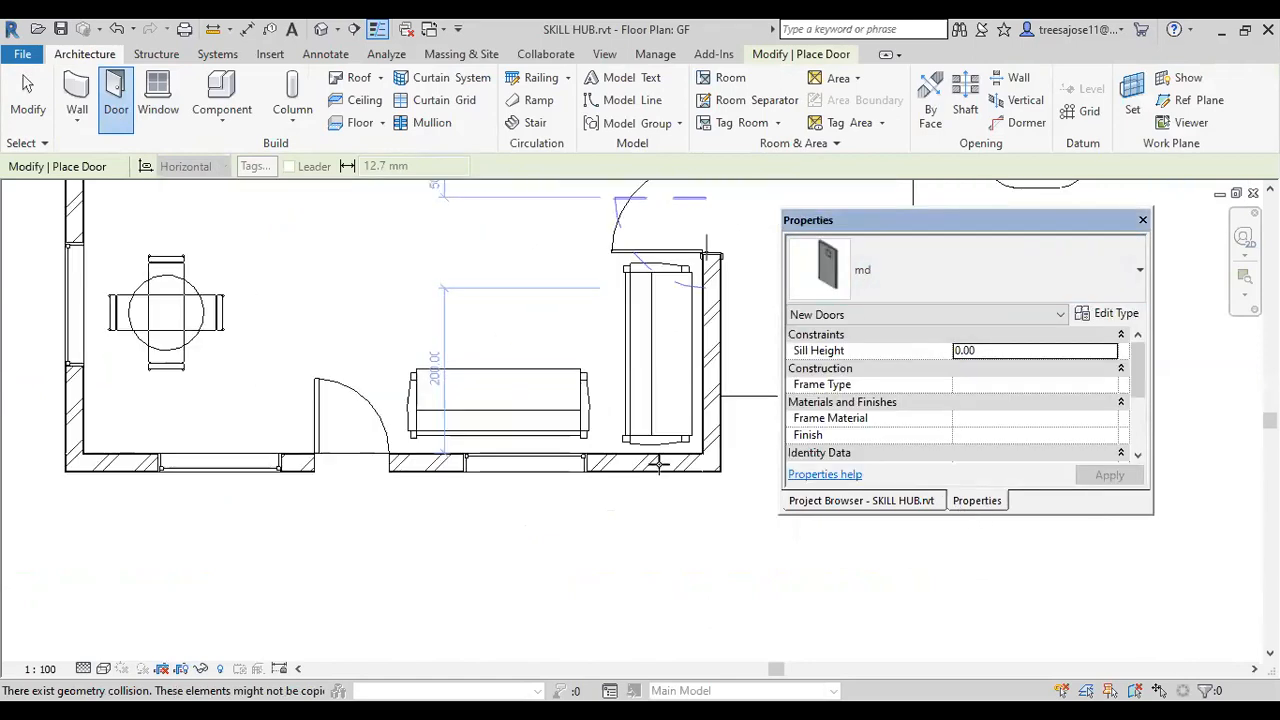
scroll(674, 531, up, 2)
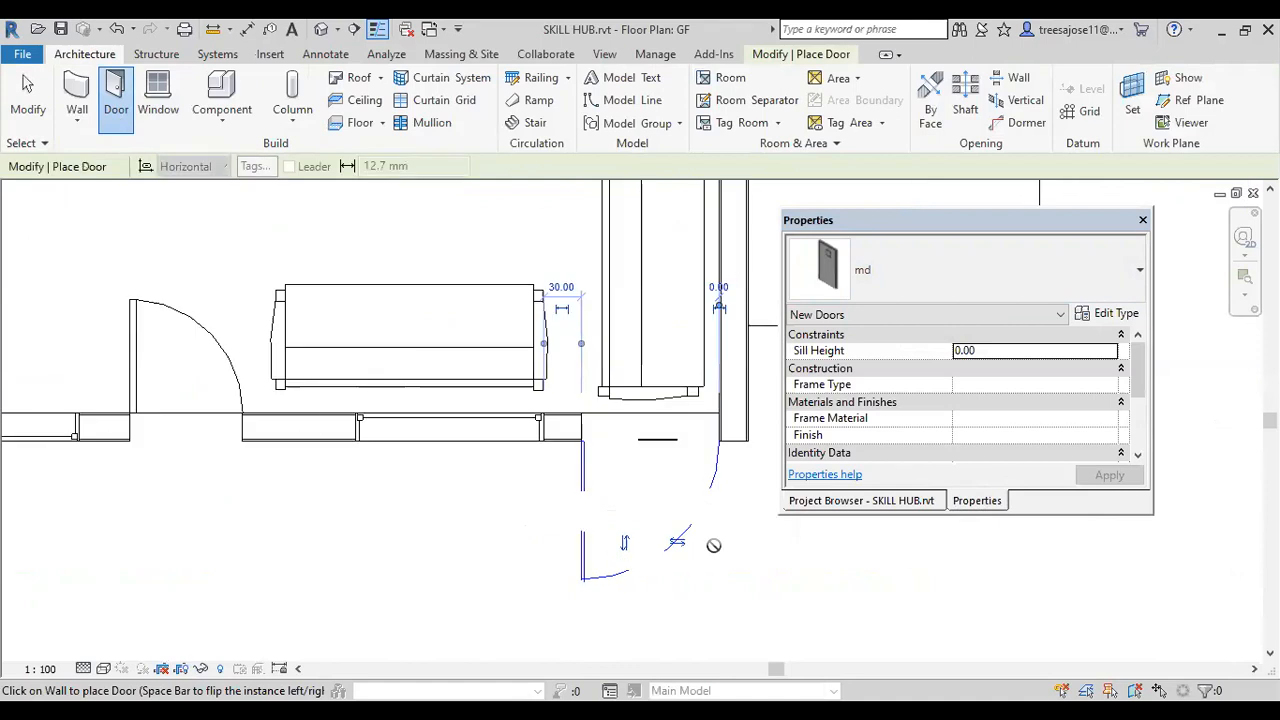
right_click(736, 553)
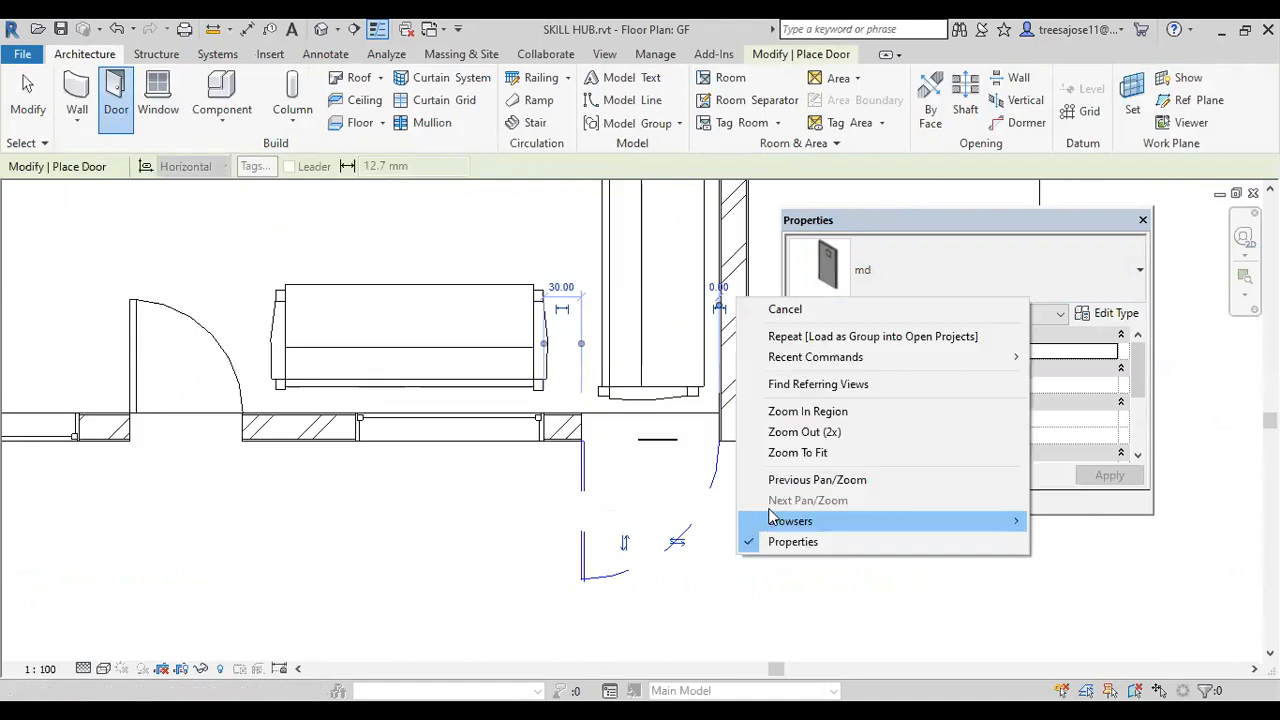
click(785, 310)
- Examine the placed door's plan symbol and check the md types available for door placement
scroll(658, 430, up, 2)
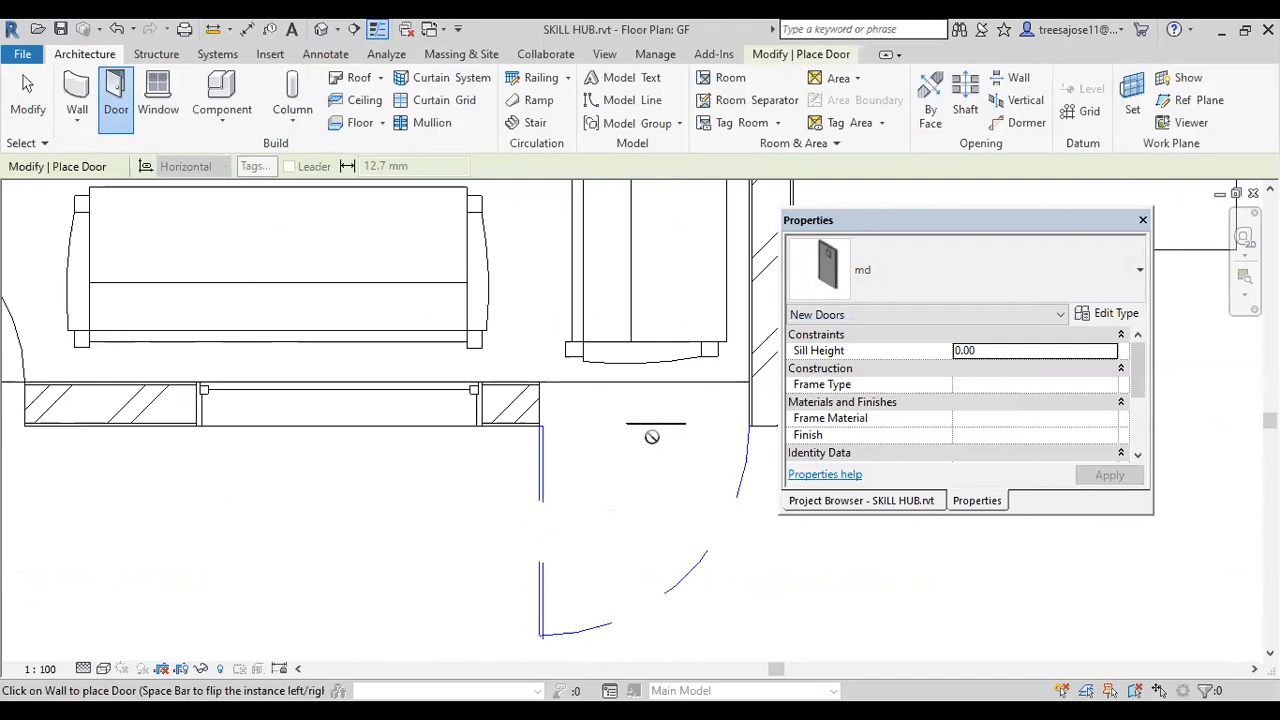
scroll(651, 437, up, 2)
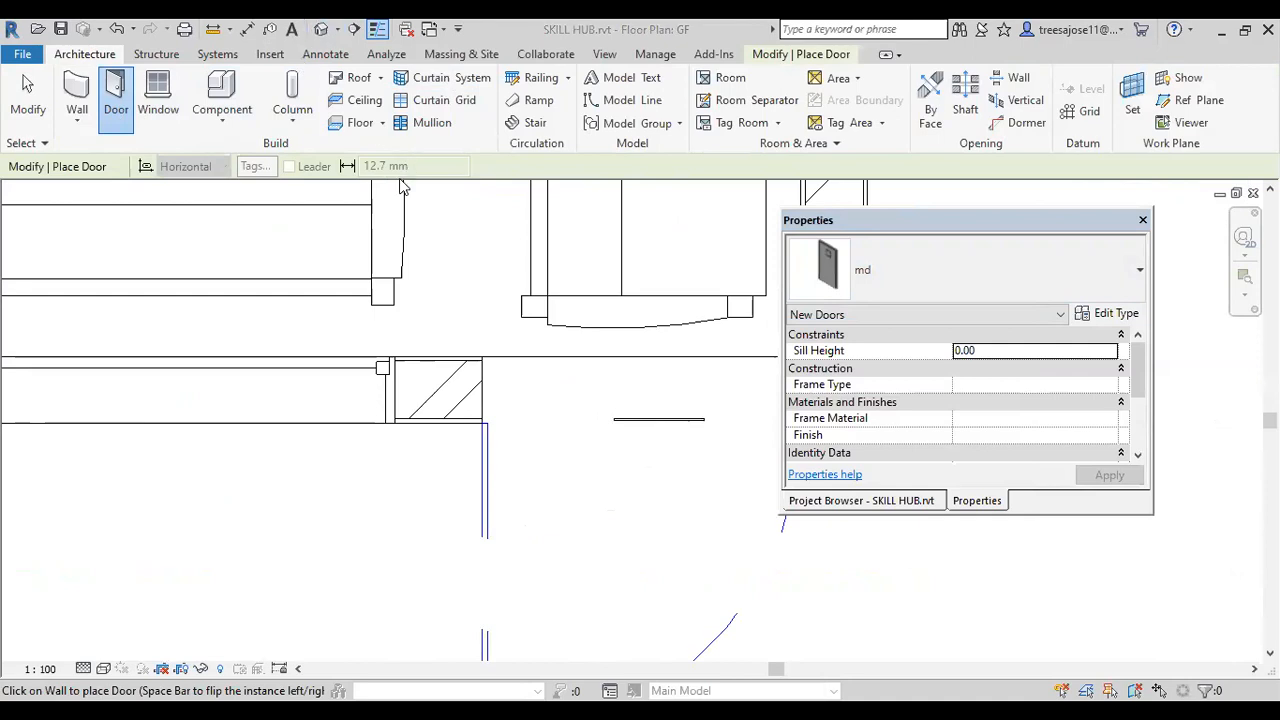
click(1138, 278)
drag(1181, 451, 1180, 485)
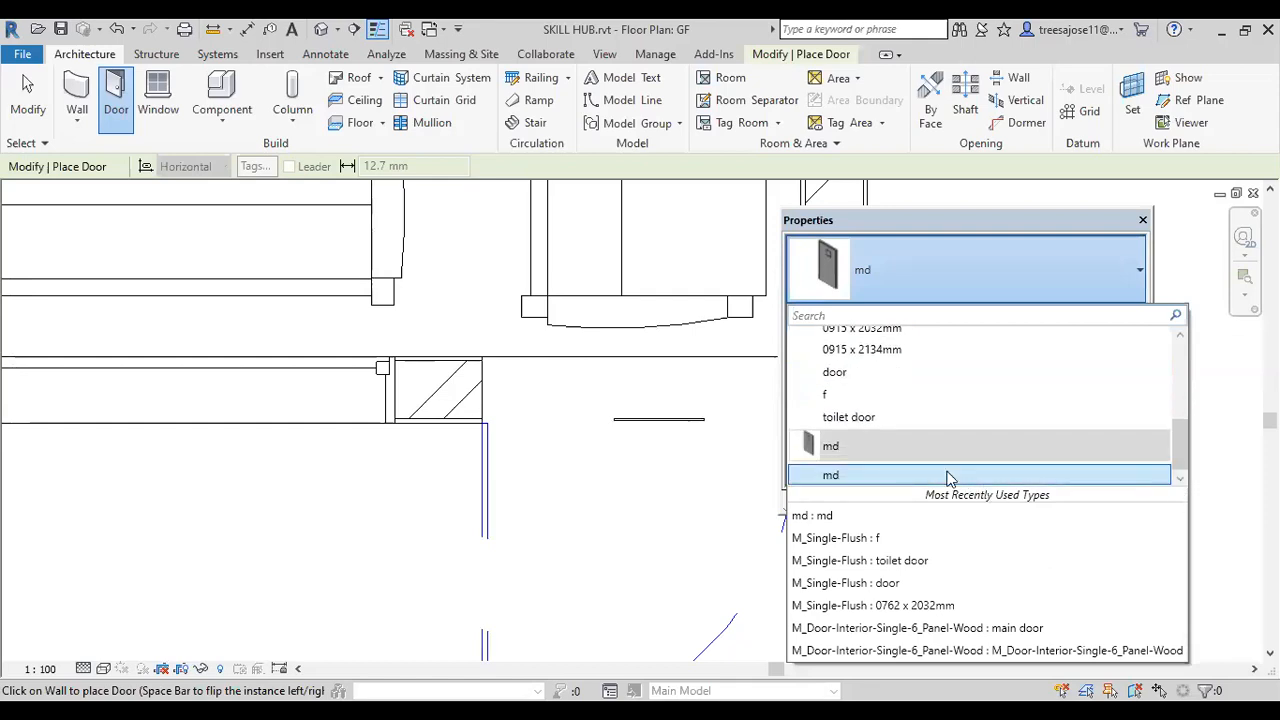
scroll(513, 426, down, 2)
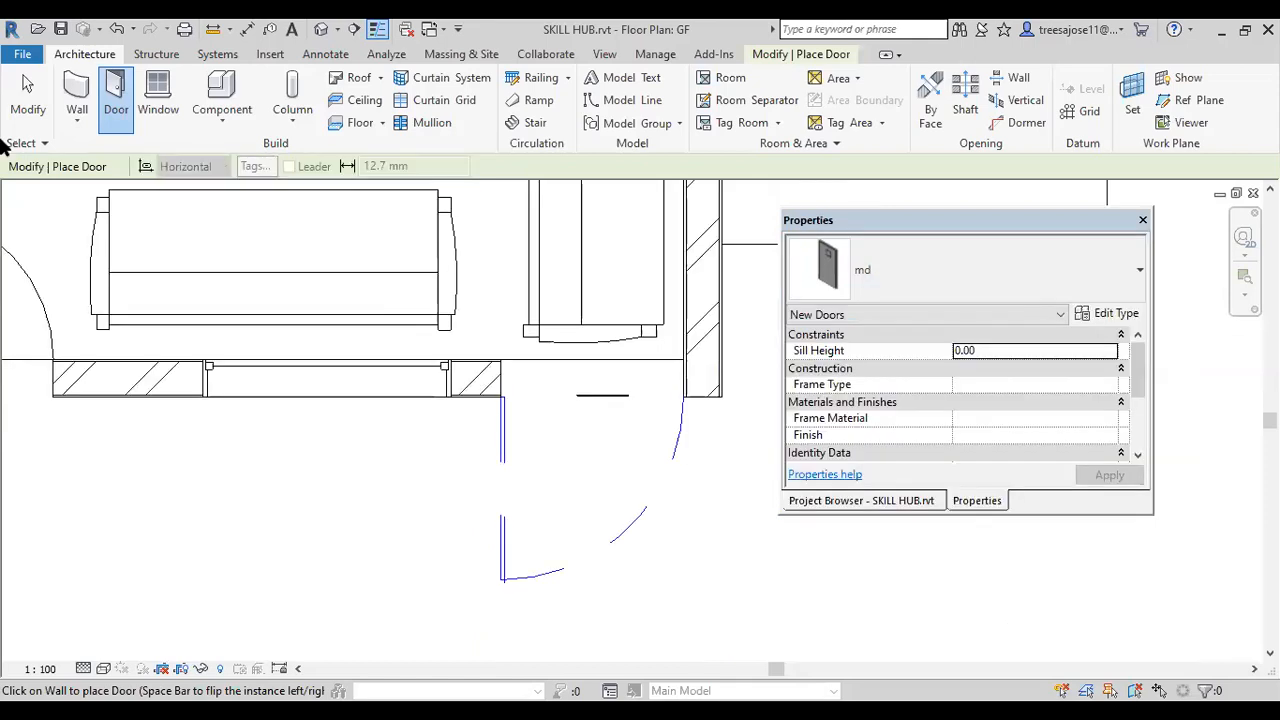
- Set the type Width of the placed md door in the GF plan's lower exterior wall to 80
click(28, 100)
key(Escape)
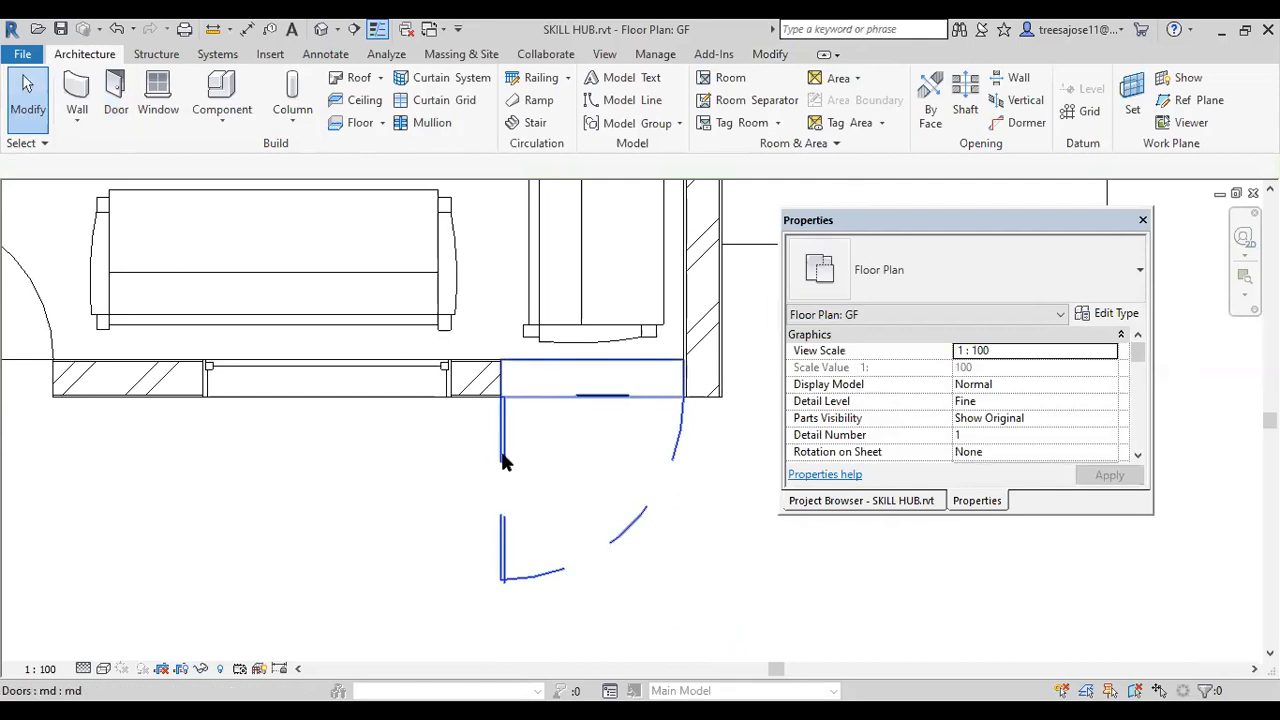
click(503, 461)
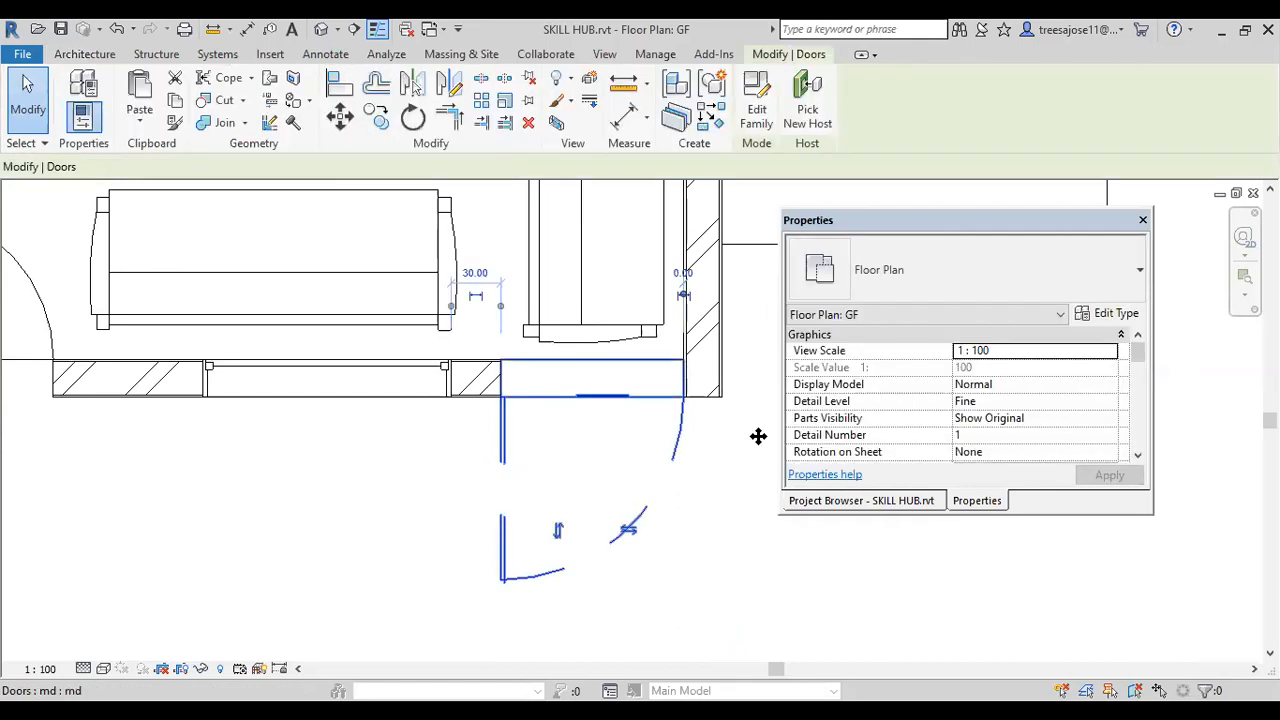
click(1087, 315)
click(345, 369)
text(80)
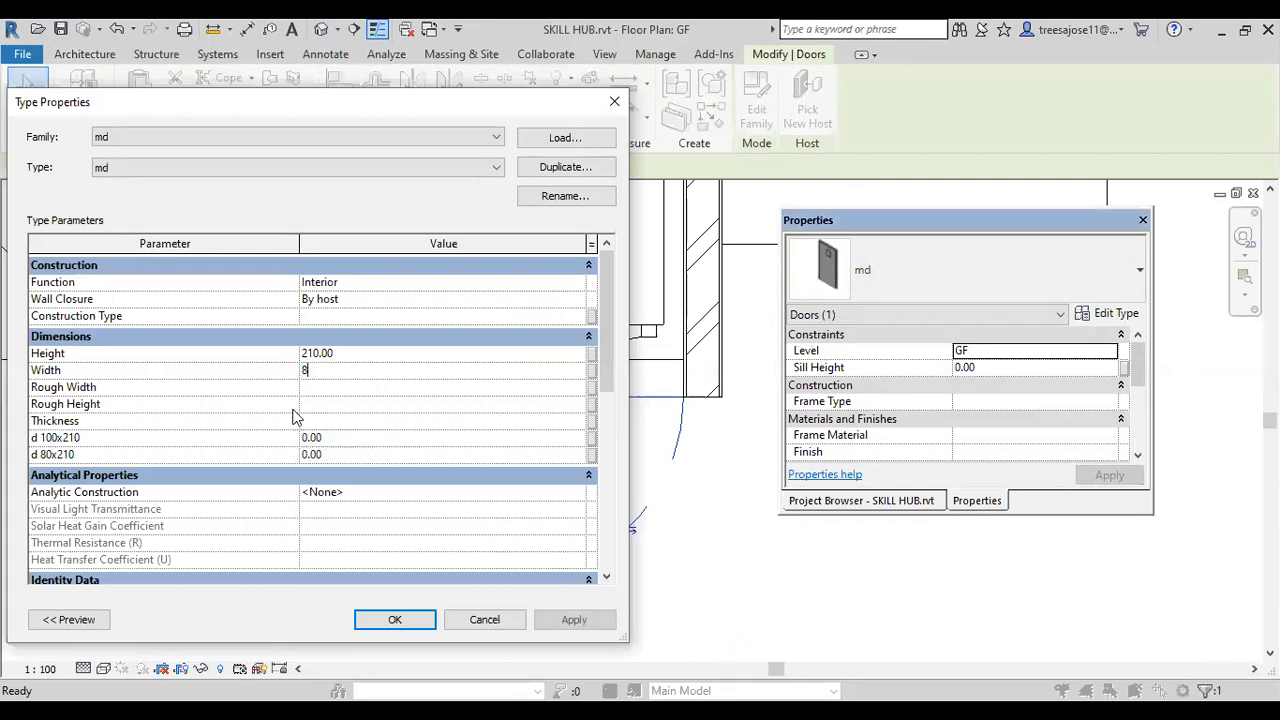
click(395, 620)
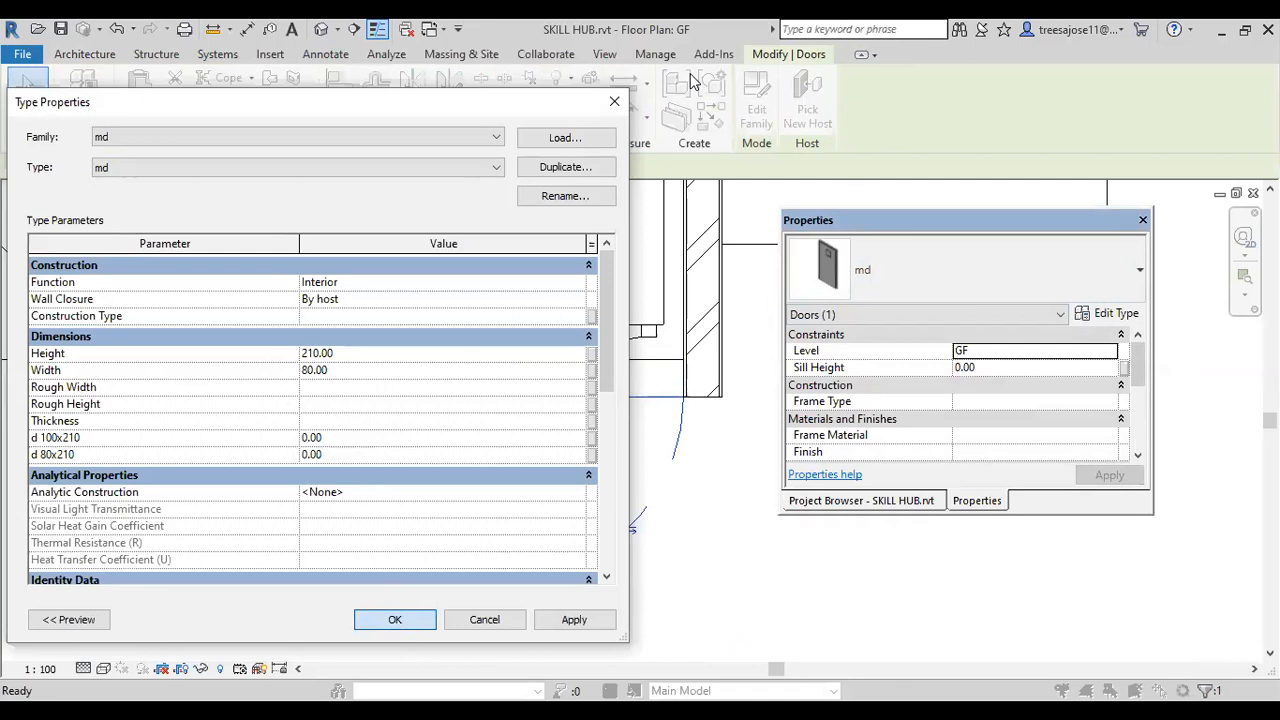
- Examine the md door beside the exterior window in the default 3D view
click(337, 29)
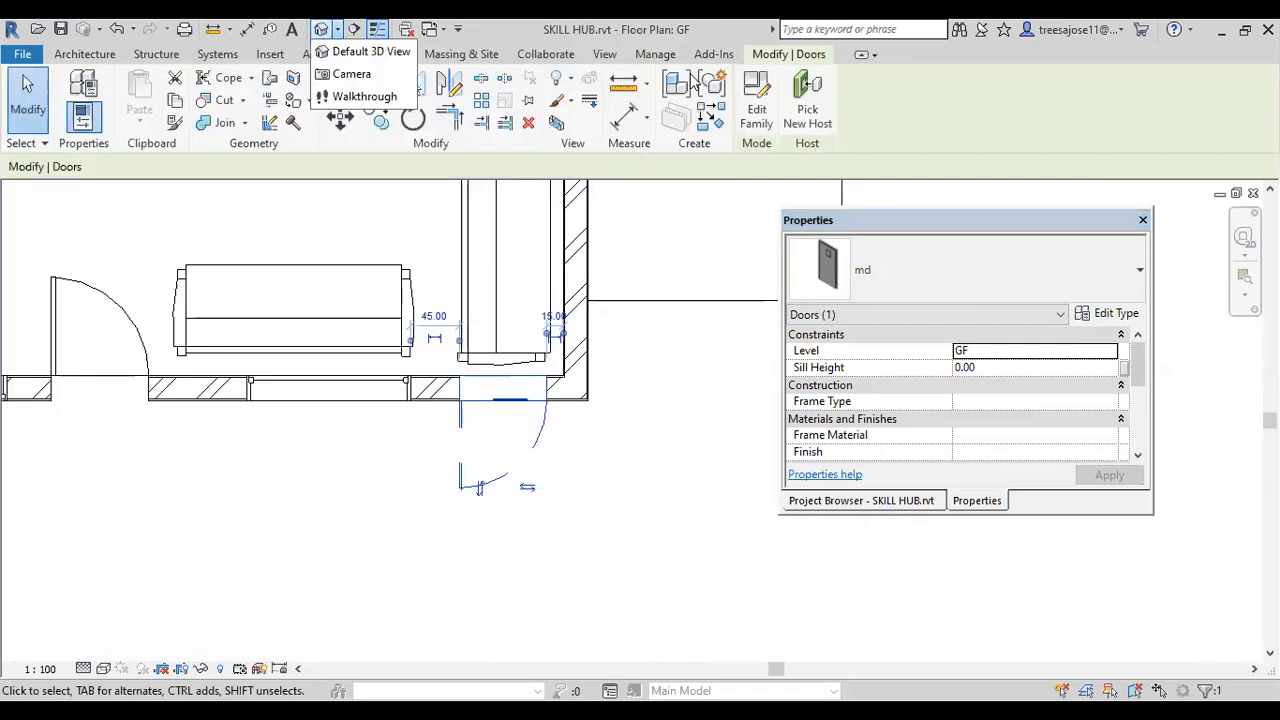
click(360, 52)
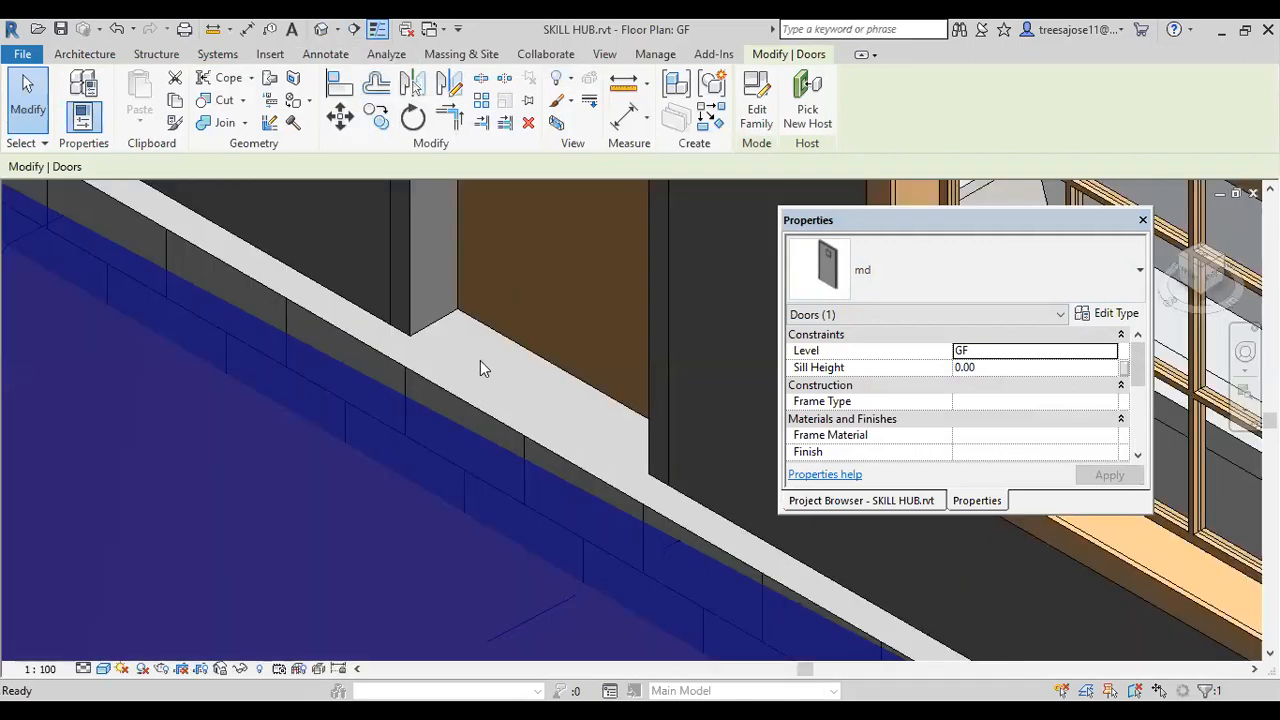
scroll(486, 366, down, 2)
scroll(427, 395, up, 2)
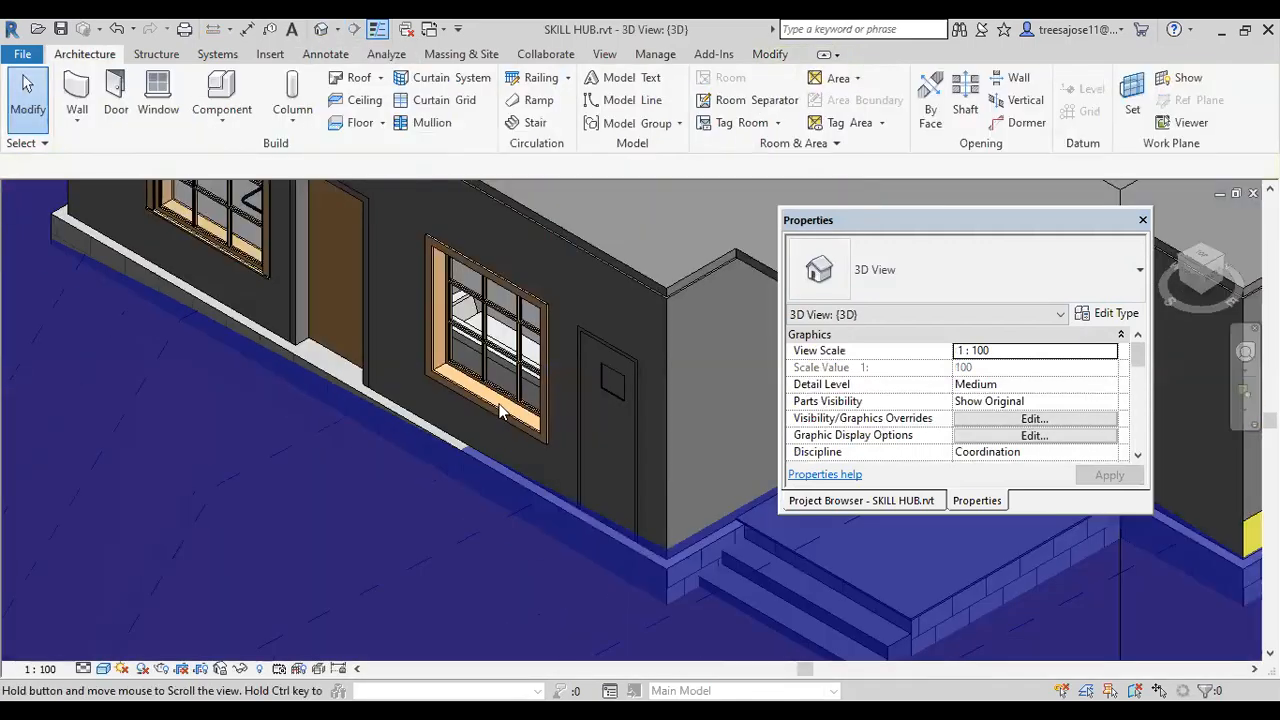
scroll(600, 473, up, 2)
scroll(678, 478, down, 2)
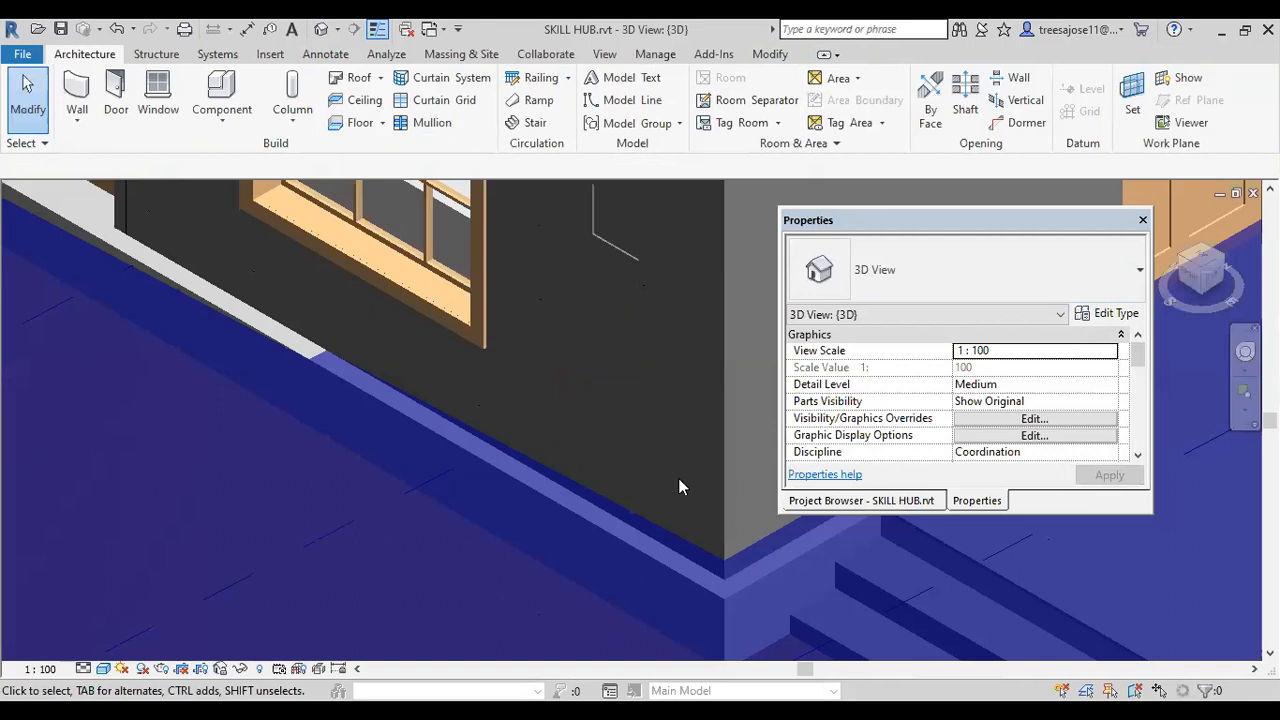
- Flip the md door's facing in the GF floor plan so that it swings into the room
click(882, 502)
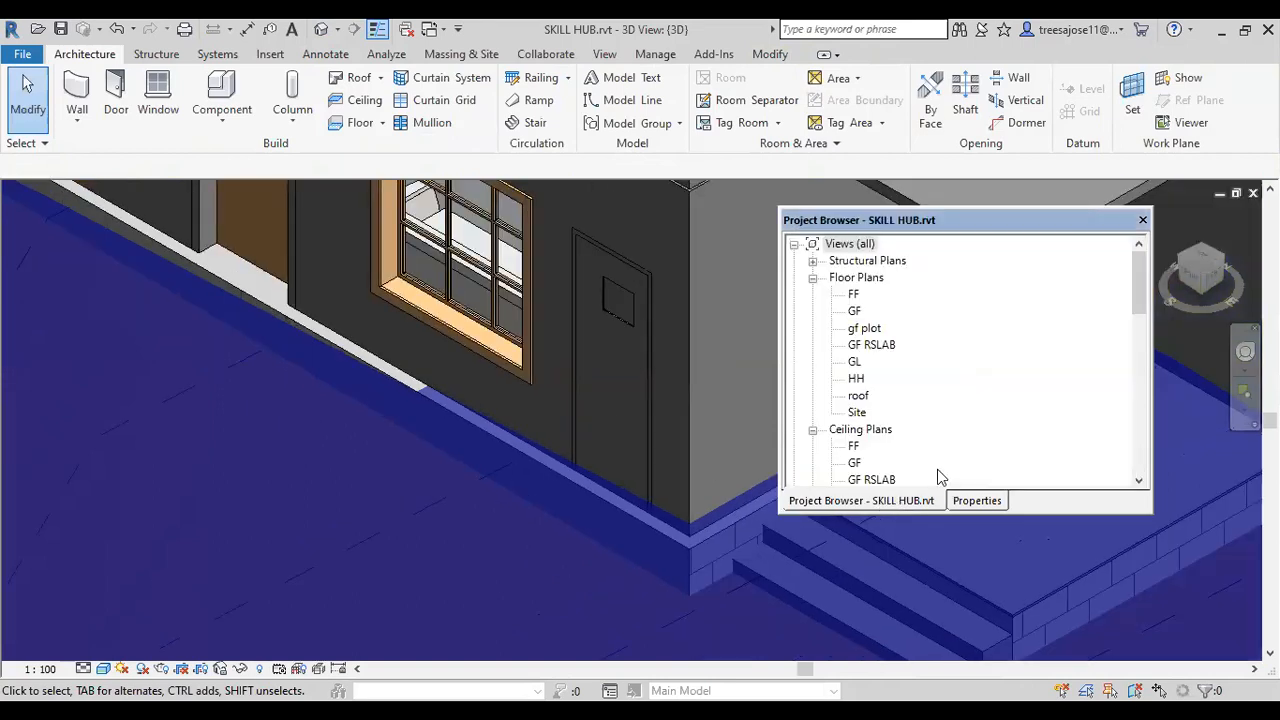
double_click(855, 312)
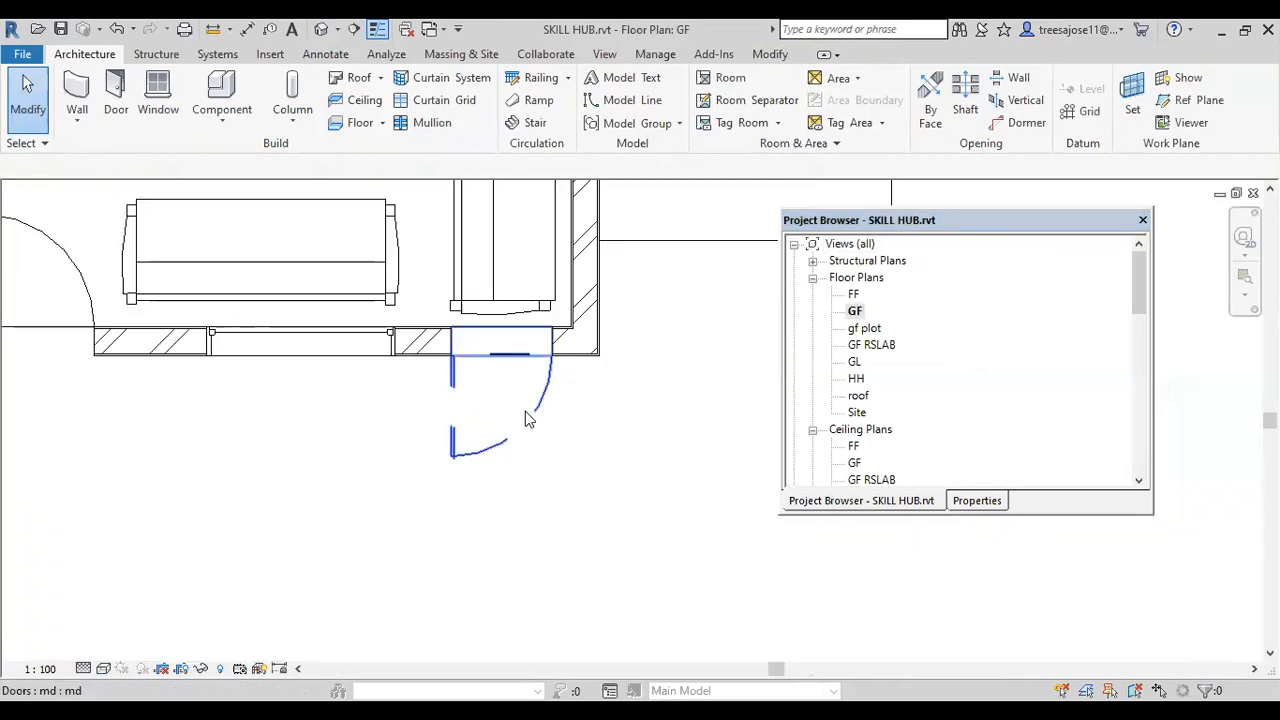
click(503, 379)
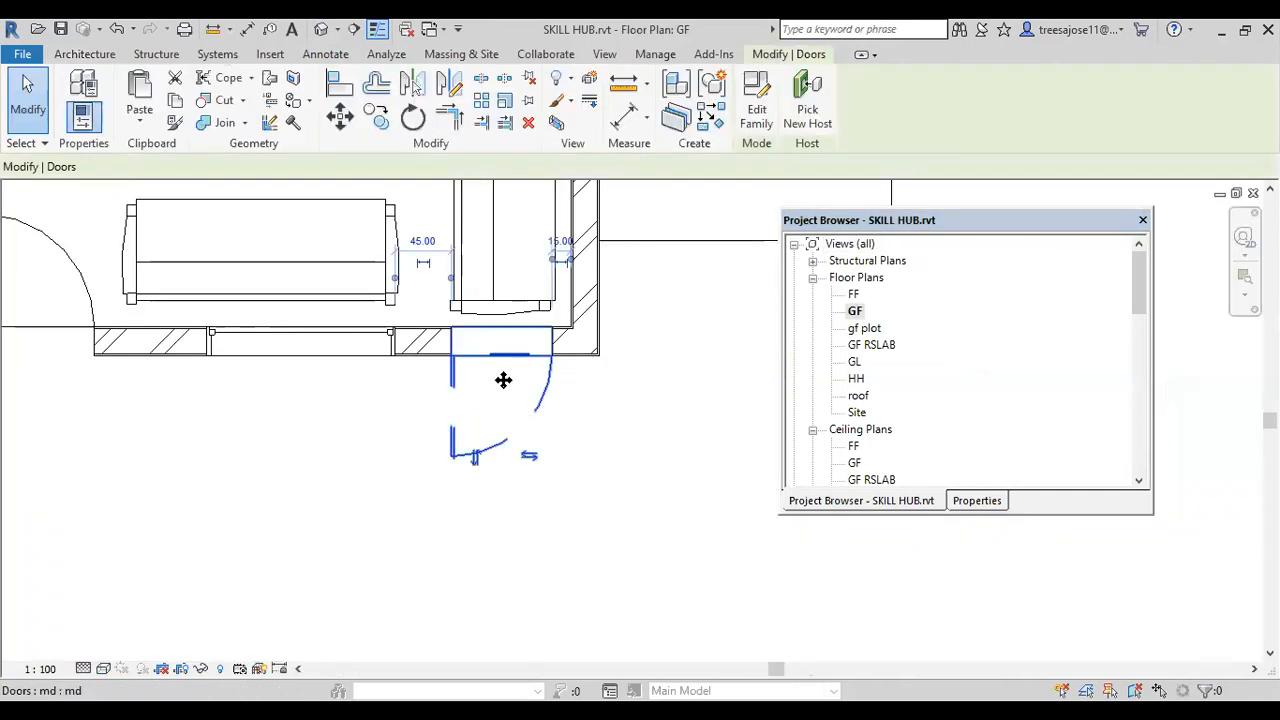
click(476, 459)
scroll(452, 345, up, 4)
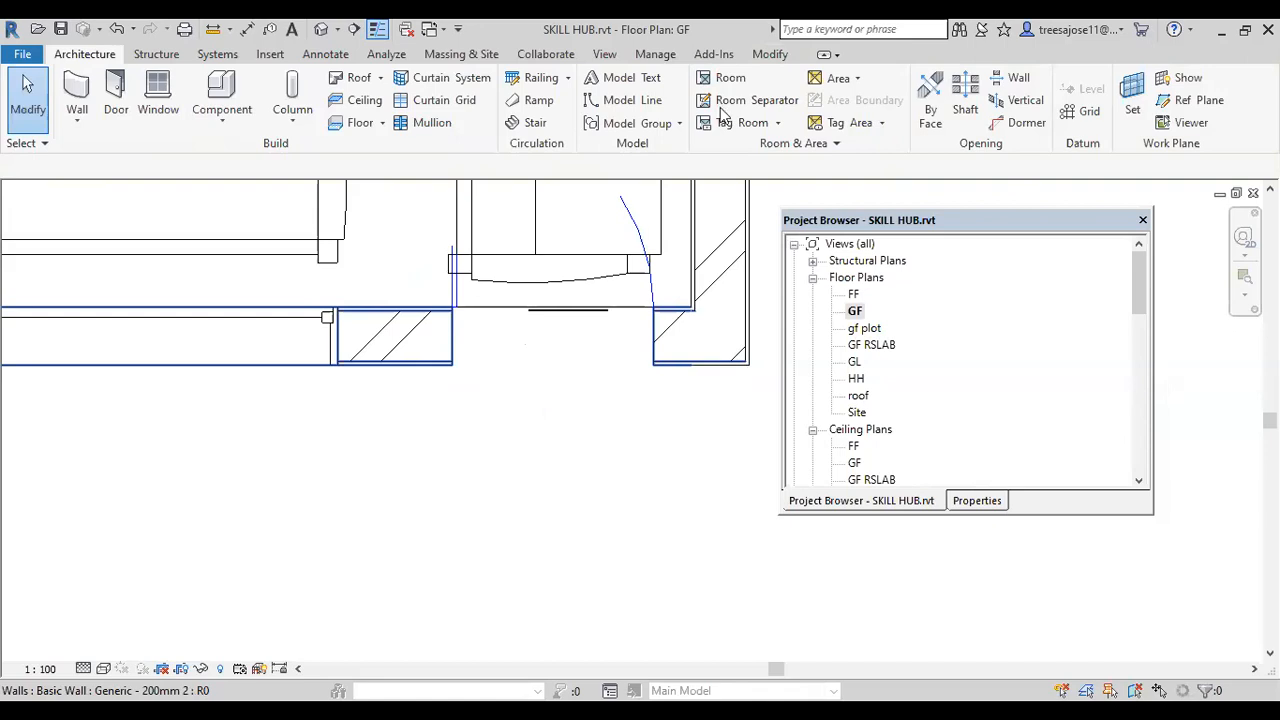
- Inspect the flipped md door's frame, panel and small square vision panel in the 3D view
click(321, 30)
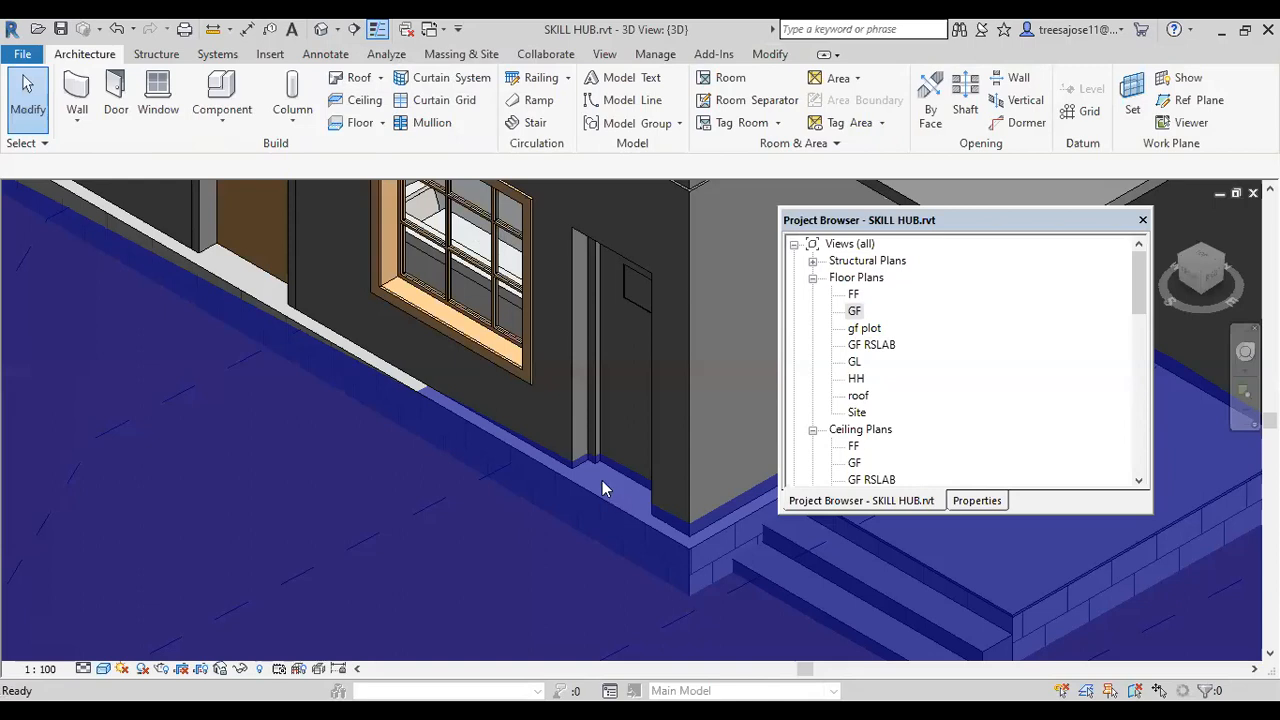
scroll(602, 488, up, 4)
scroll(556, 410, down, 2)
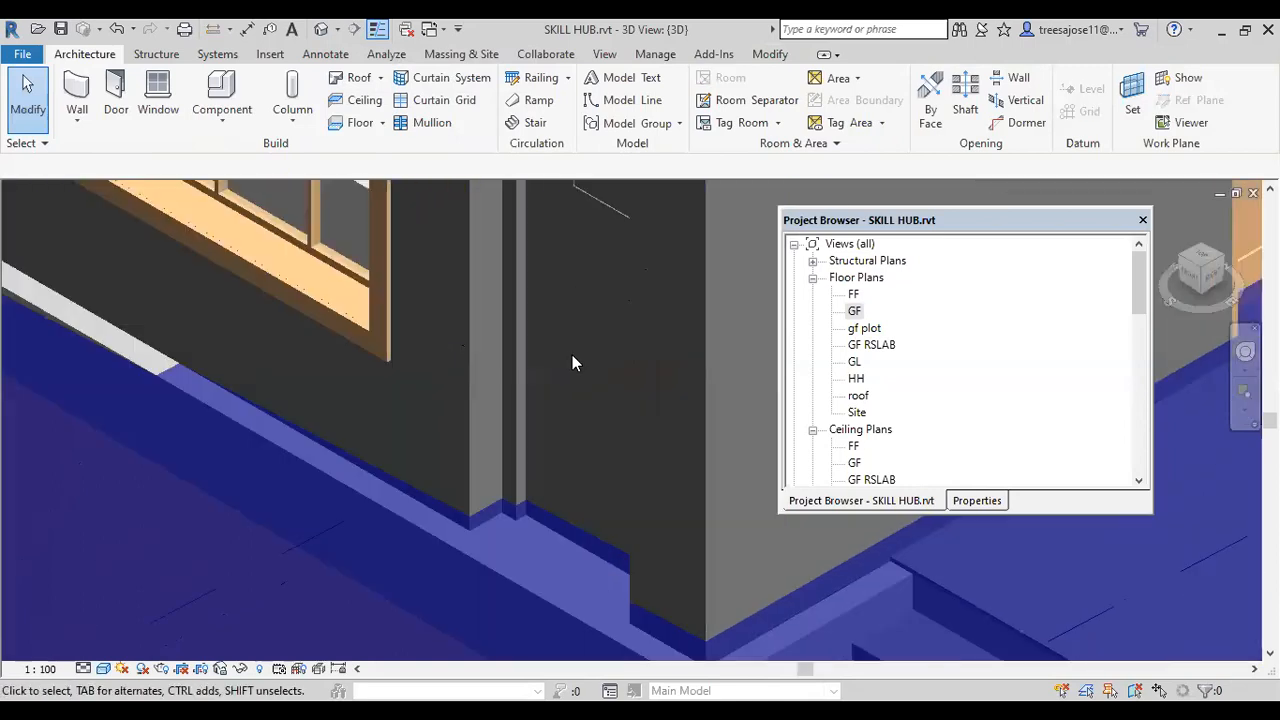
middle_drag(590, 382, 592, 528)
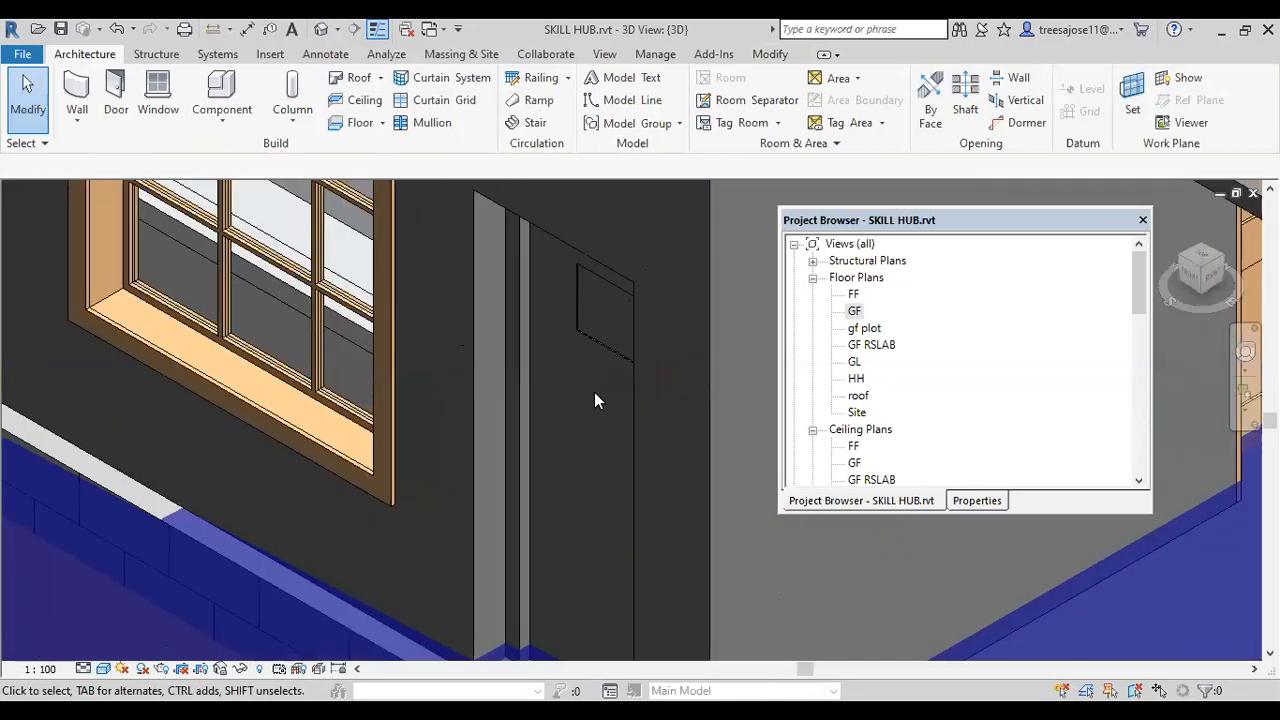
shift+middle_drag(586, 406, 605, 316)
scroll(612, 319, down, 2)
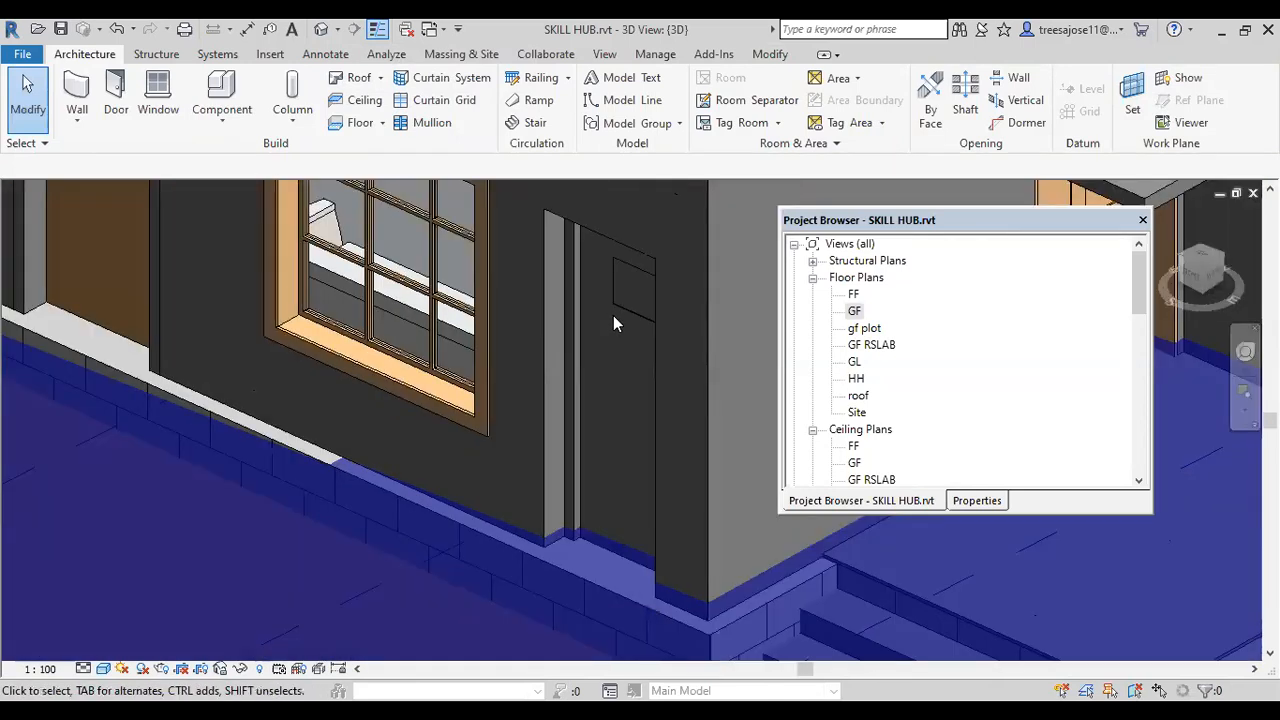
scroll(628, 296, up, 2)
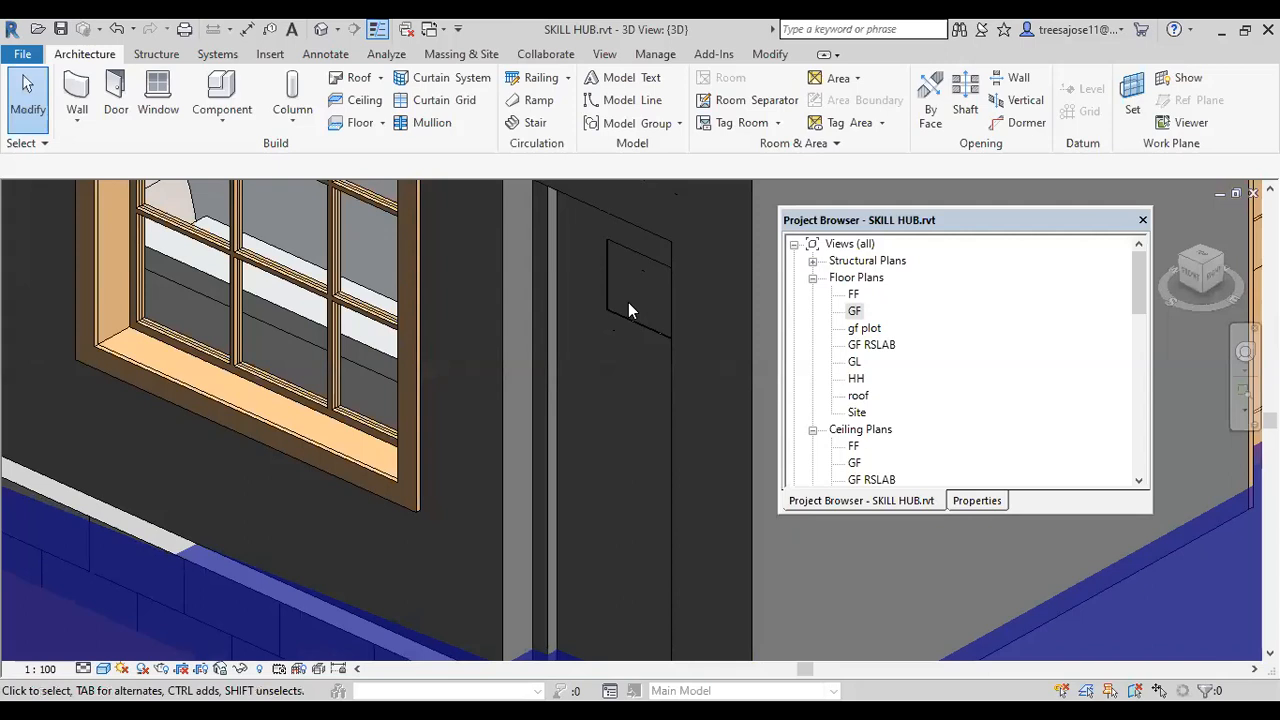
- Switch to the md.rfa family's Ref. Level plan and end symbolic line placement
click(566, 372)
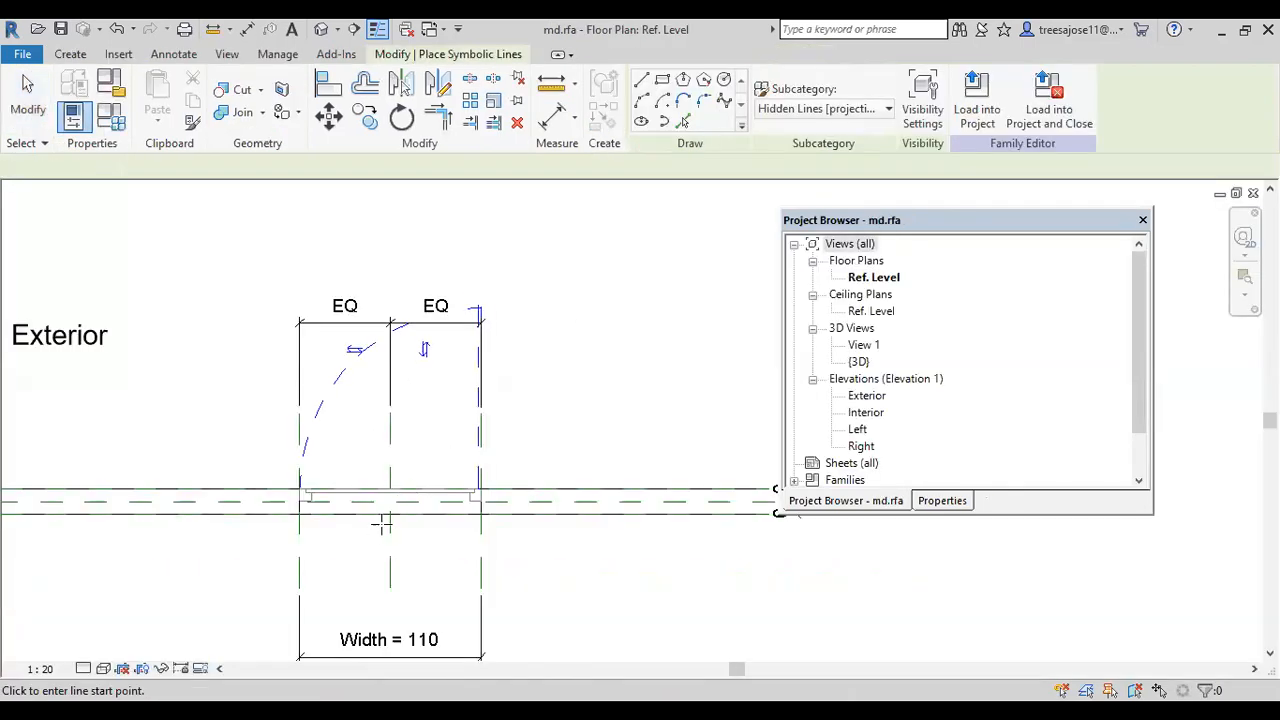
scroll(386, 518, up, 2)
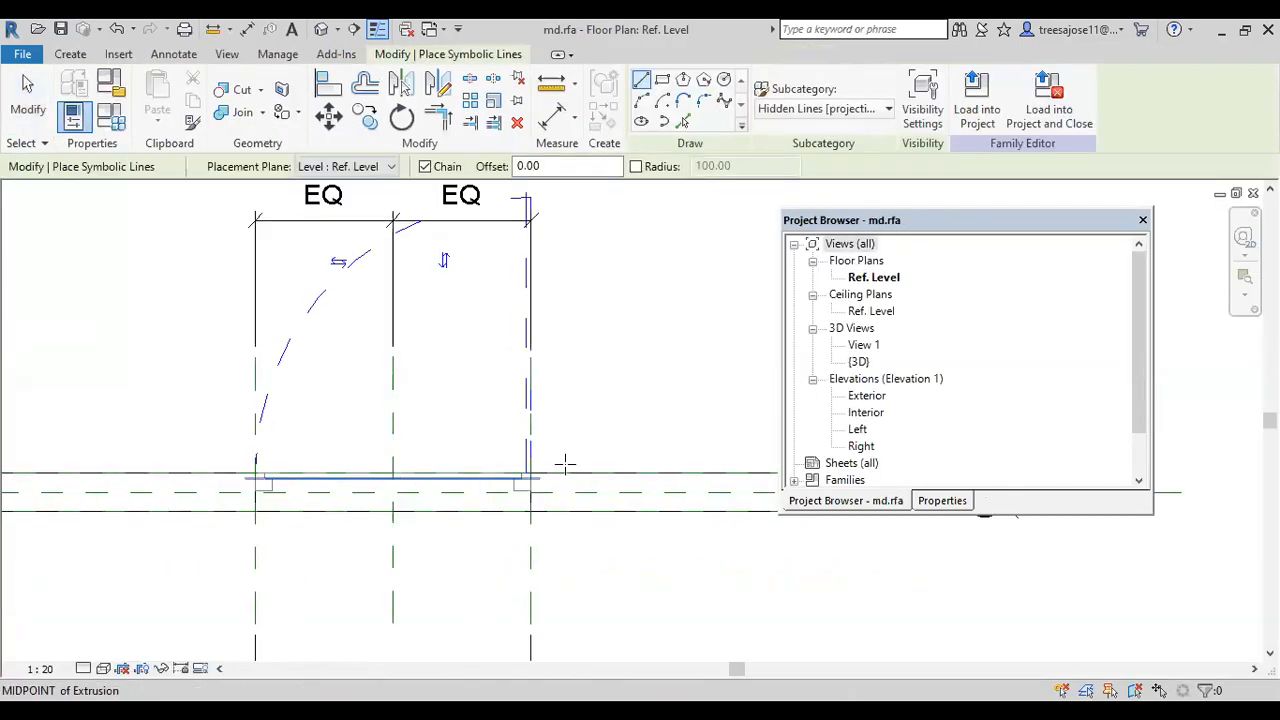
scroll(563, 463, up, 2)
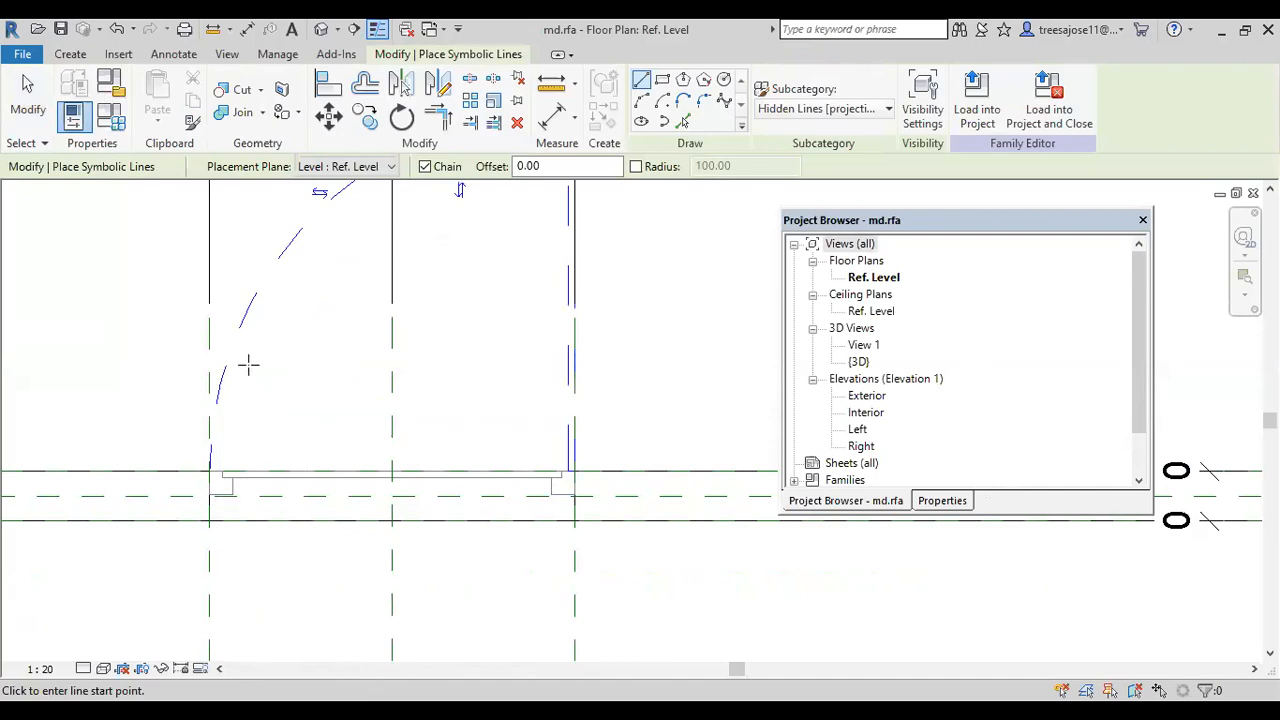
click(28, 100)
drag(340, 408, 519, 543)
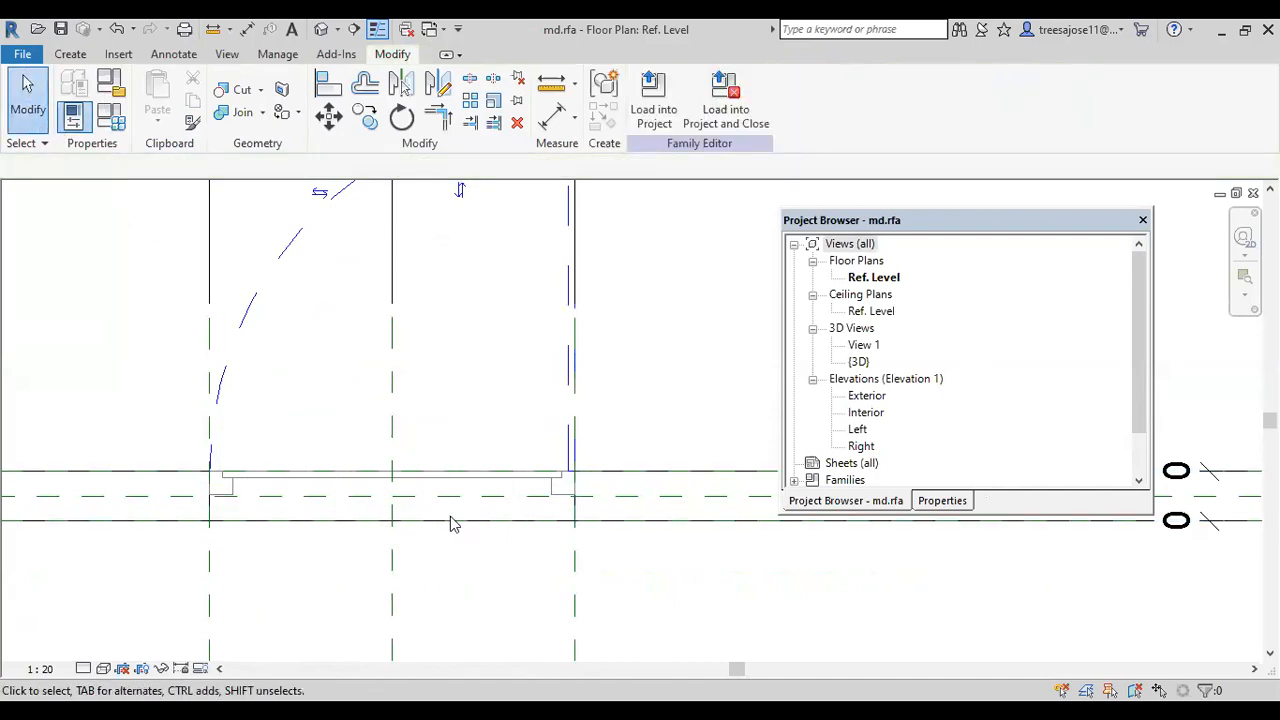
click(104, 668)
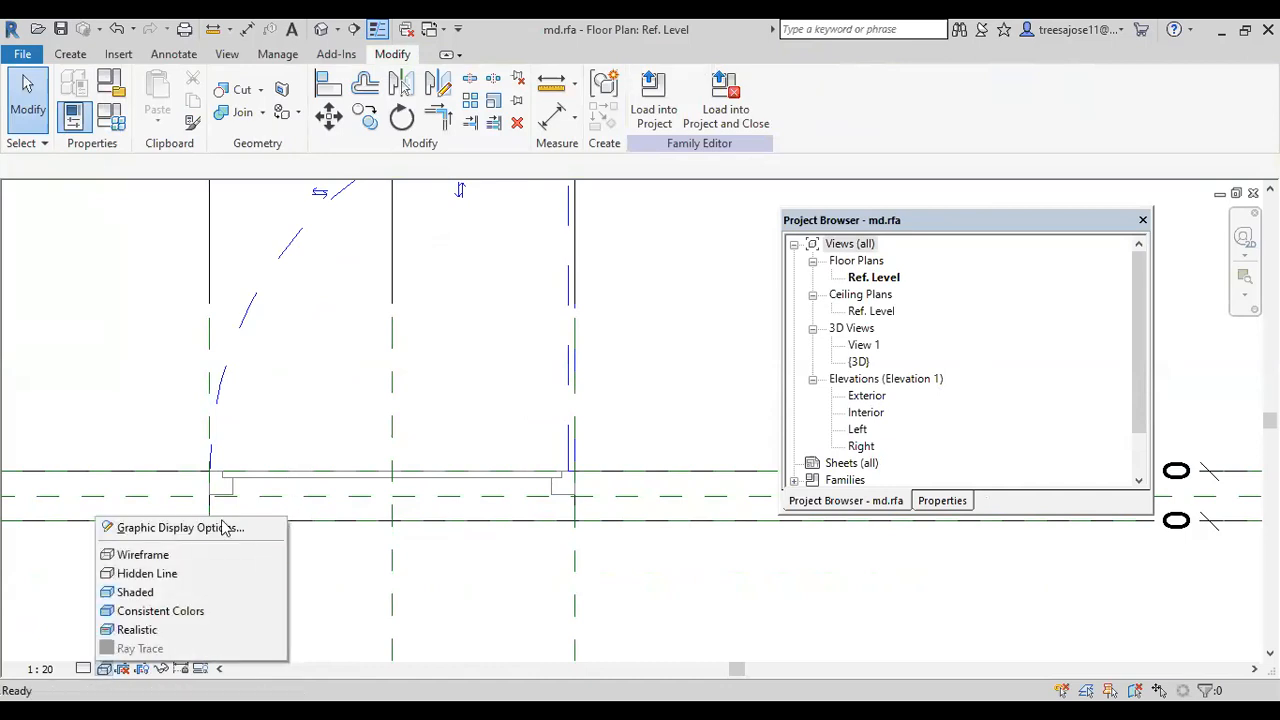
click(334, 388)
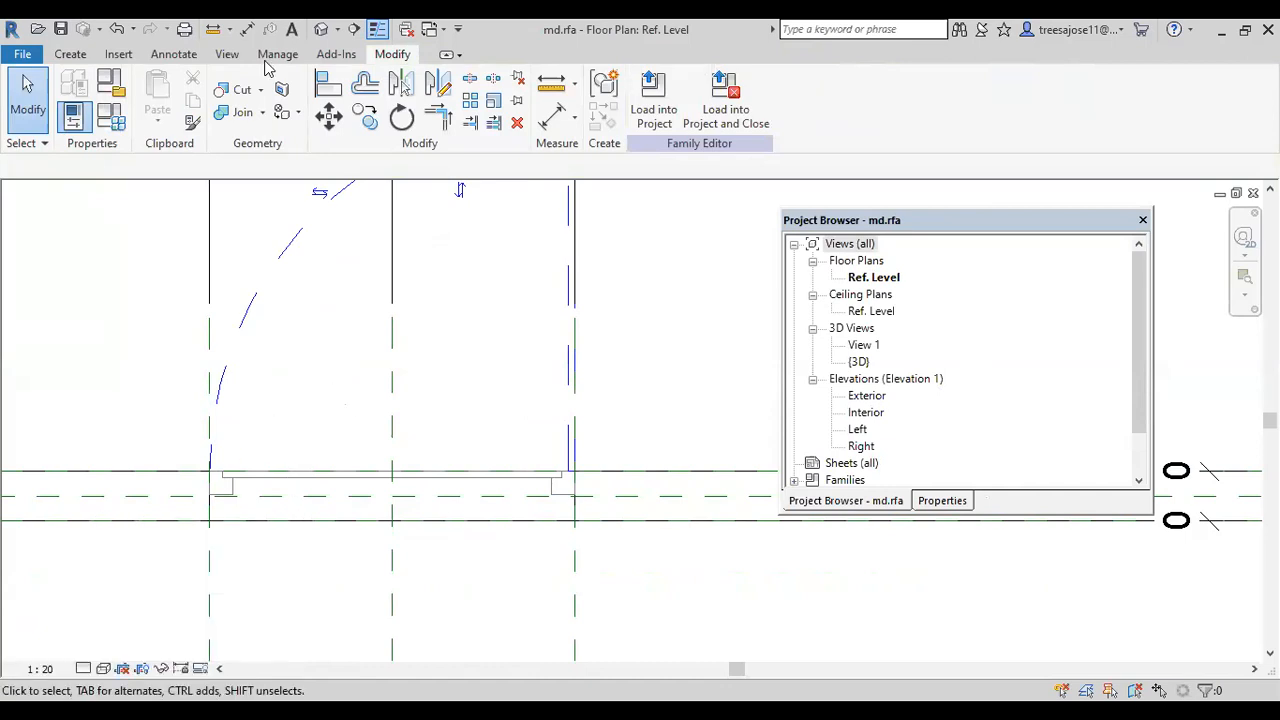
- Hide the door's small square extrusion in Plan/RCP and when cut in Plan/RCP through its visibility settings in 3D
click(321, 29)
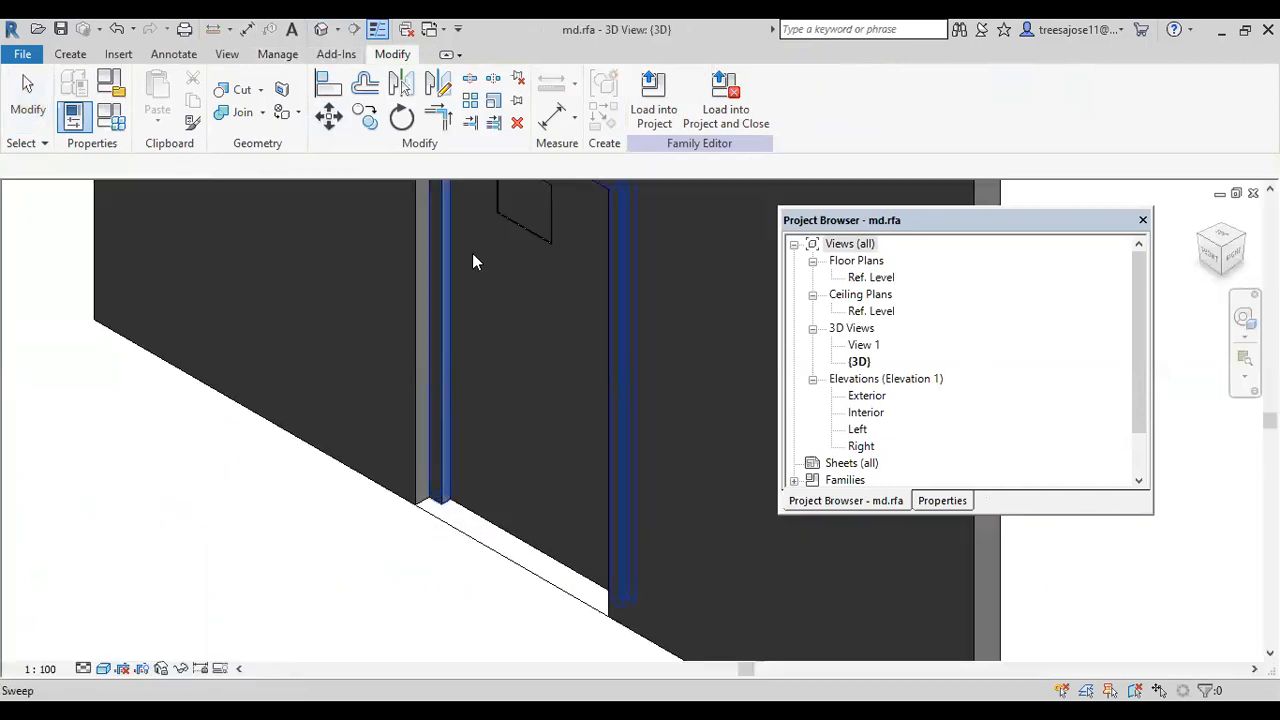
click(517, 218)
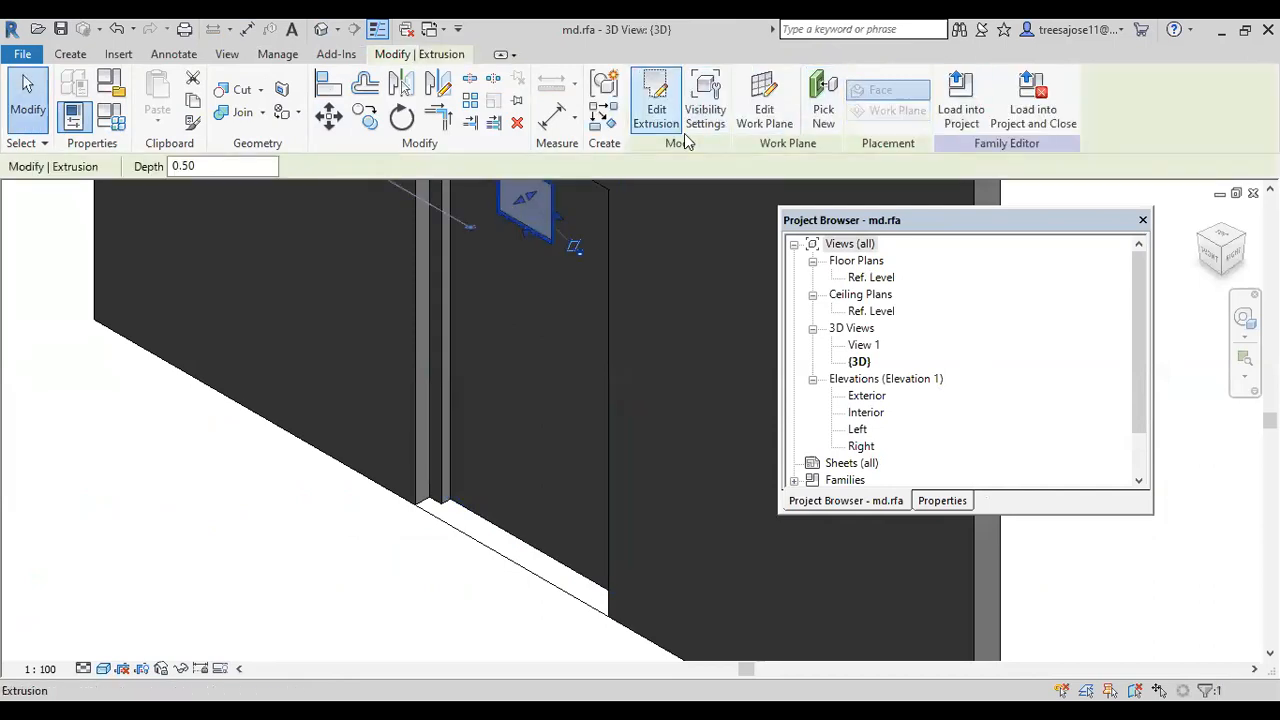
click(705, 112)
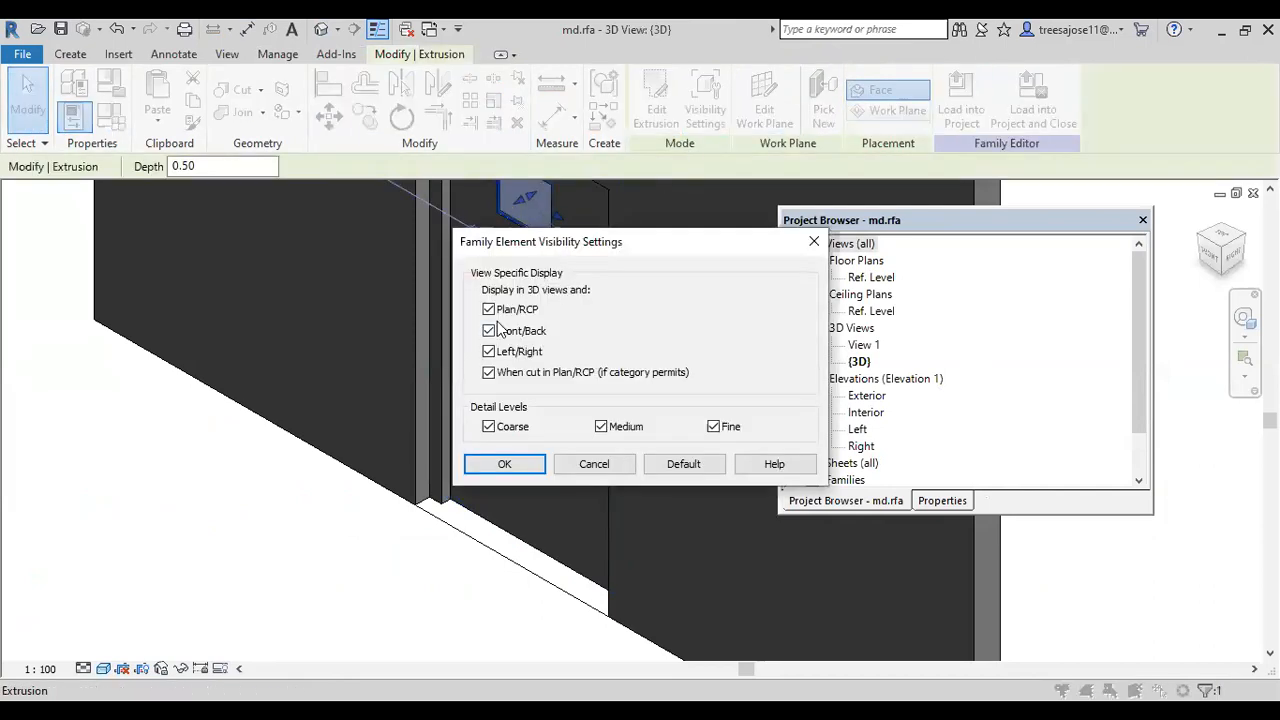
click(489, 310)
click(489, 373)
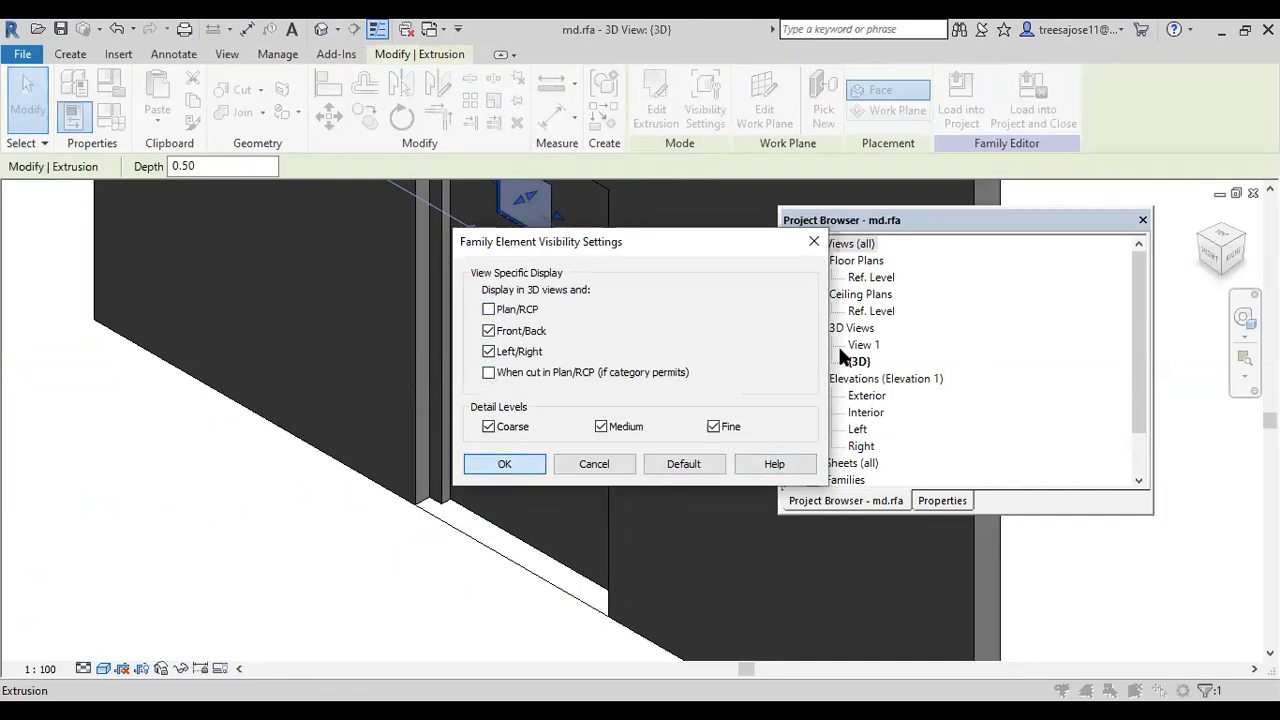
click(502, 466)
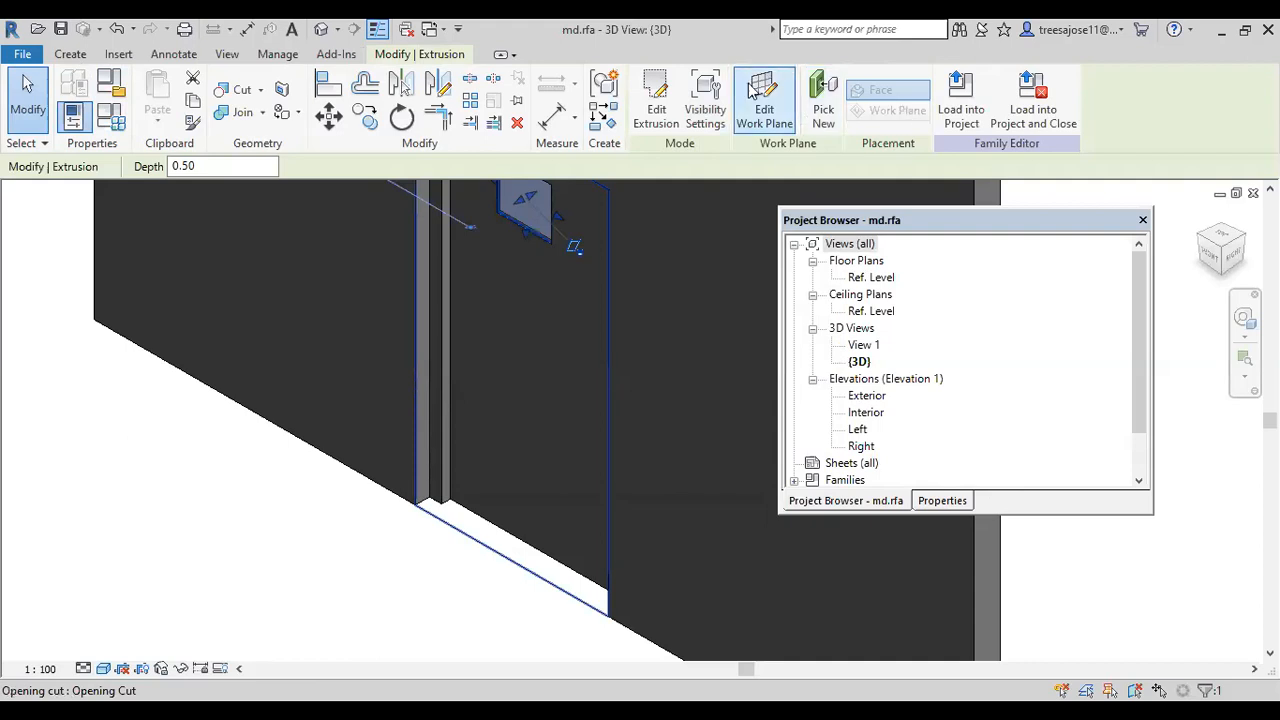
- Reload the md family into SKILL HUB.rvt, overwriting the existing version, and open the GF floor plan
click(962, 105)
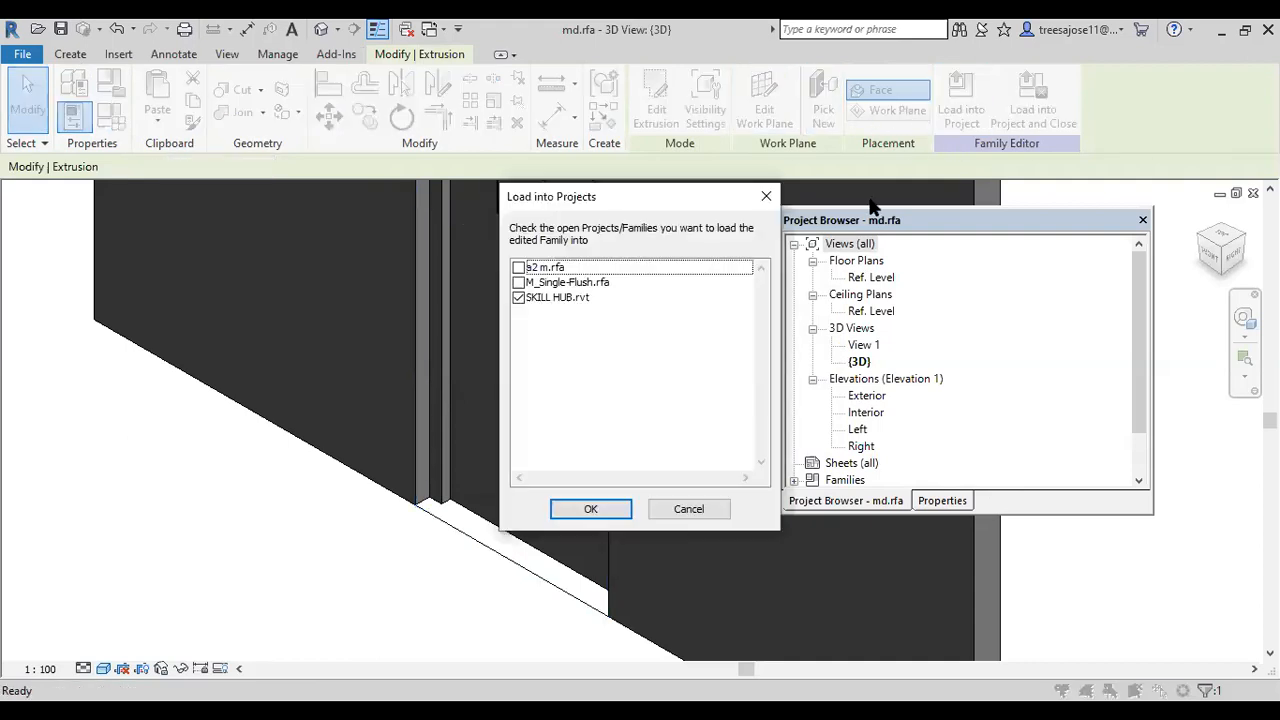
click(590, 512)
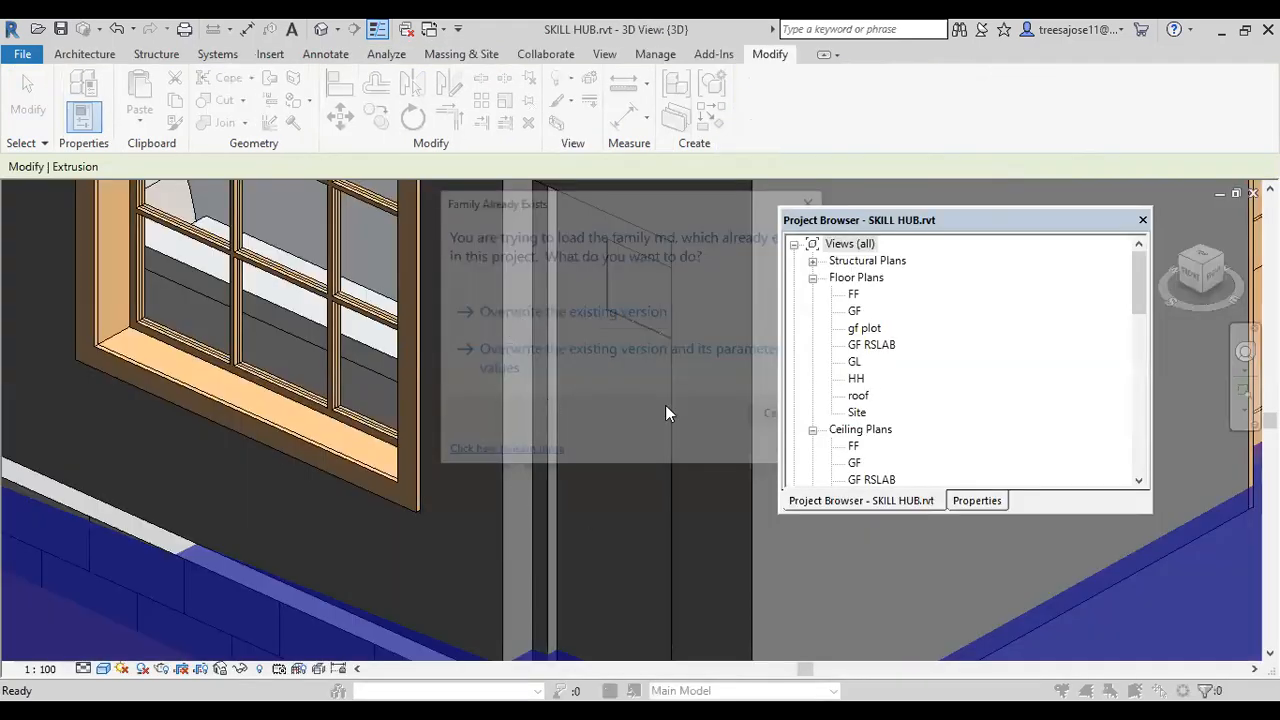
double_click(854, 312)
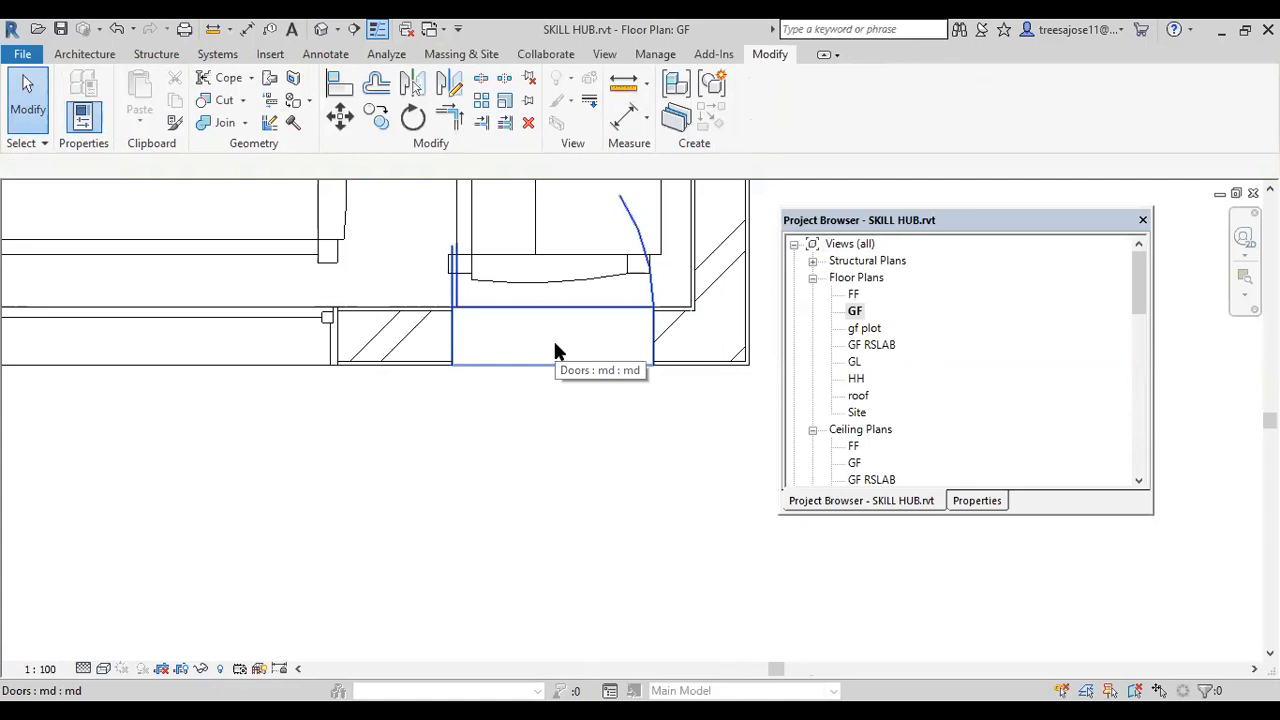
- Create a new family from the Metric Window.rft template and open its Exterior elevation
click(22, 55)
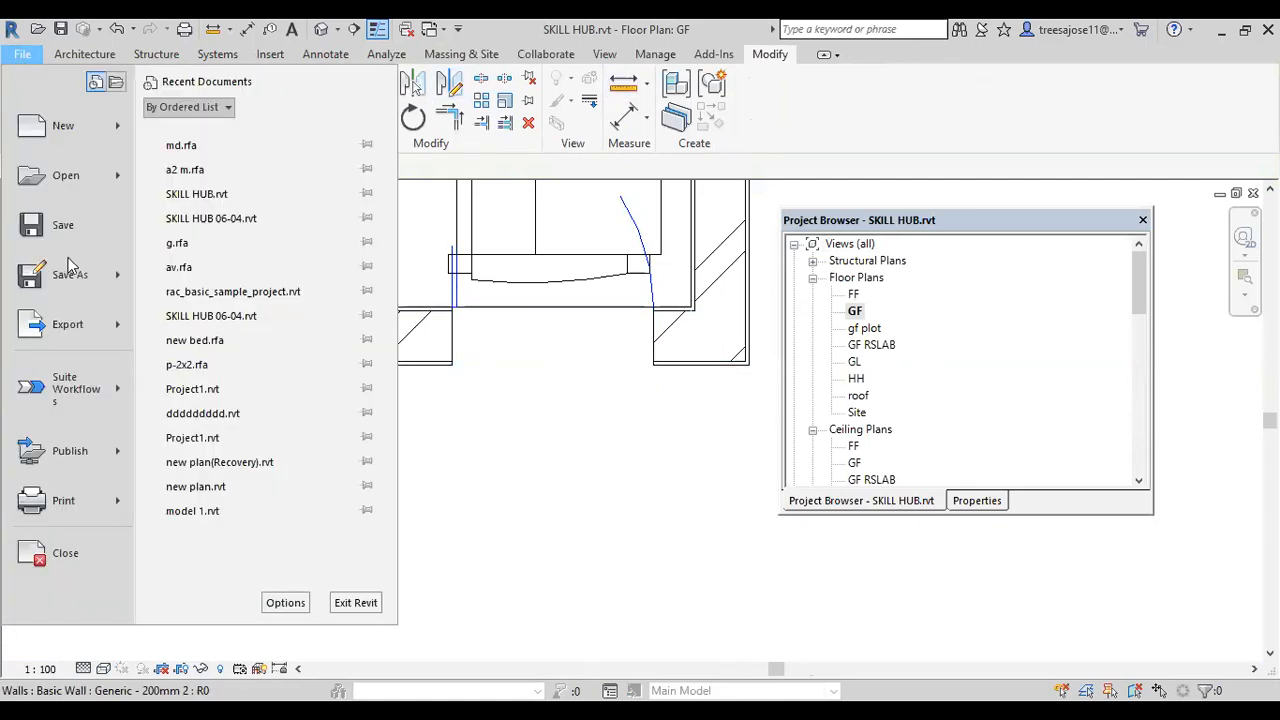
mouse_move(118, 127)
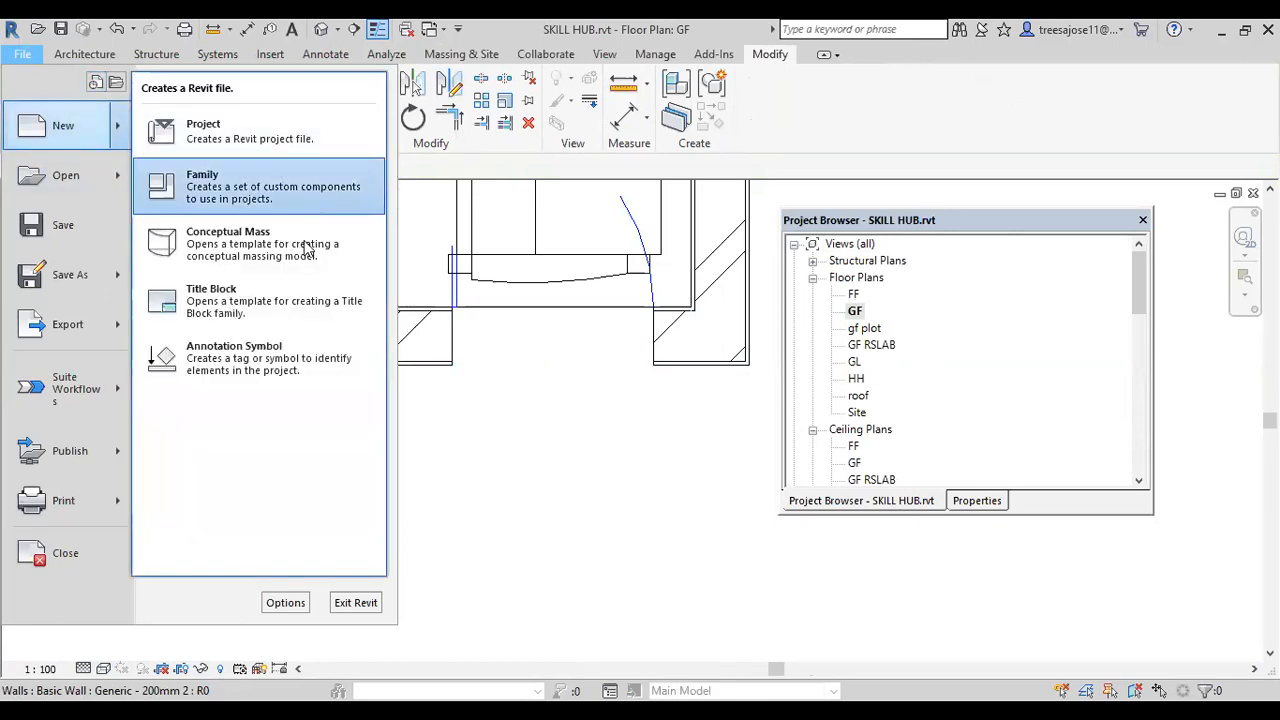
click(268, 196)
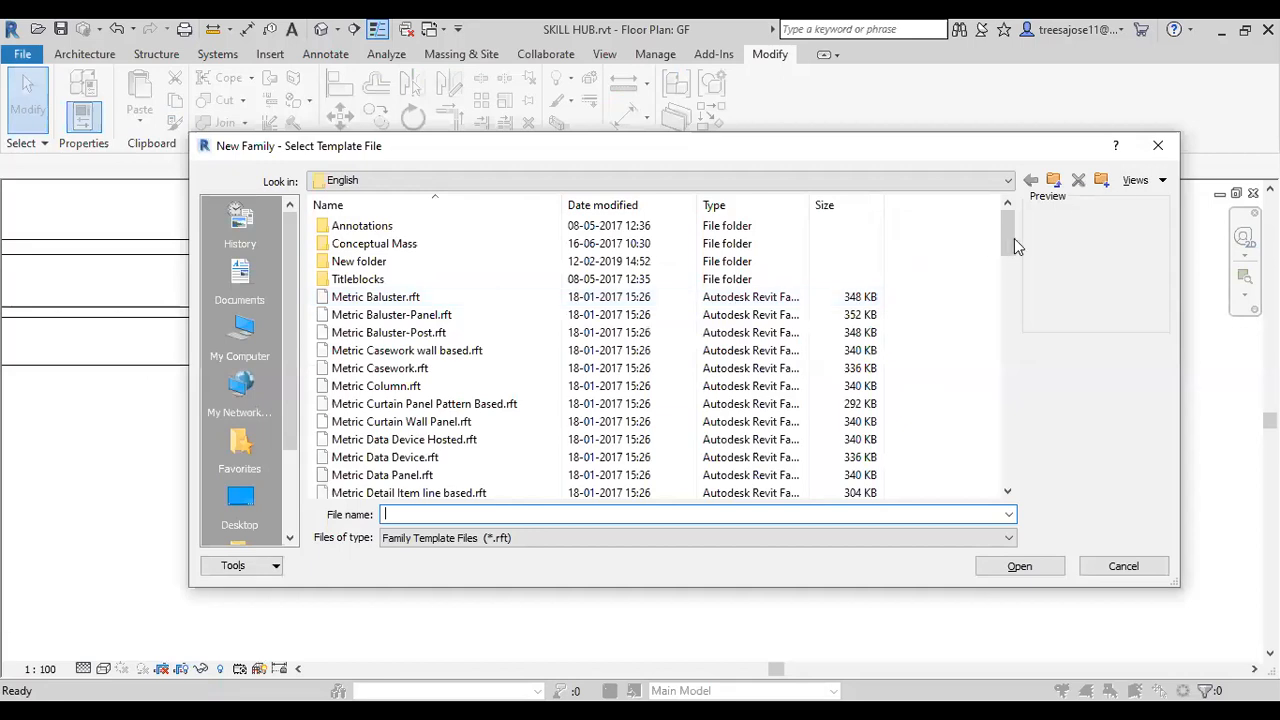
drag(1010, 330, 993, 467)
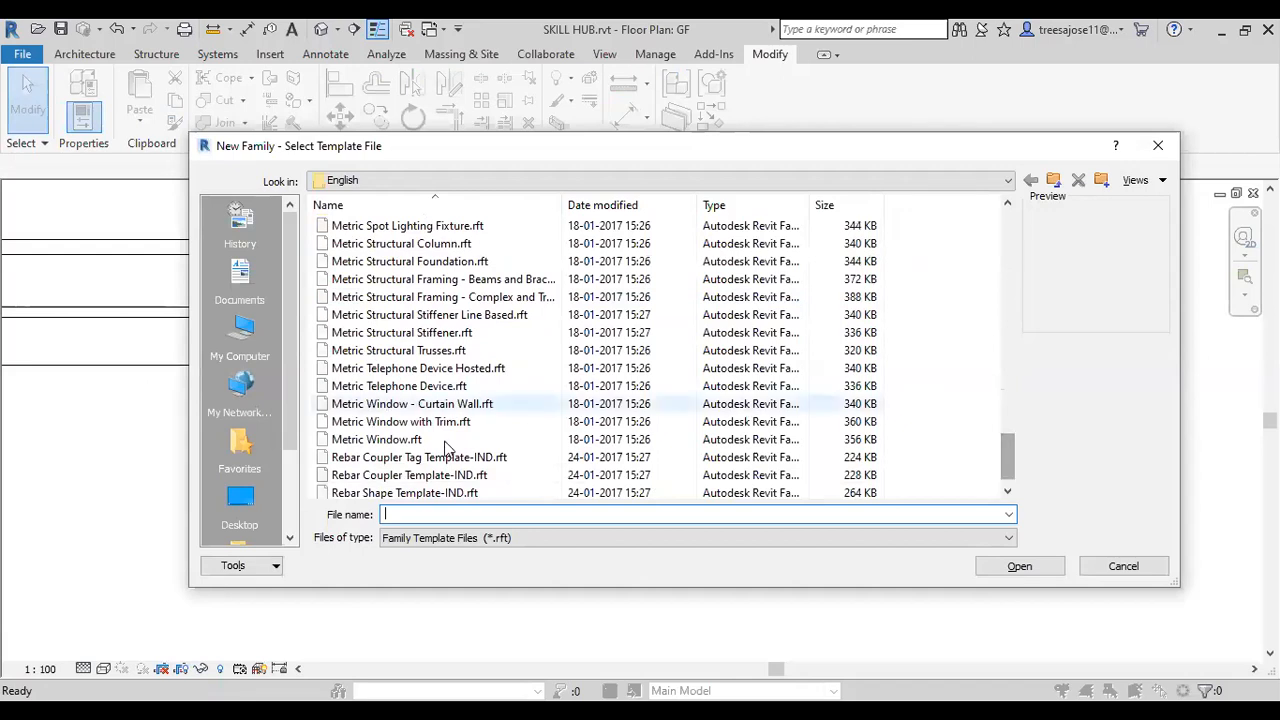
click(362, 440)
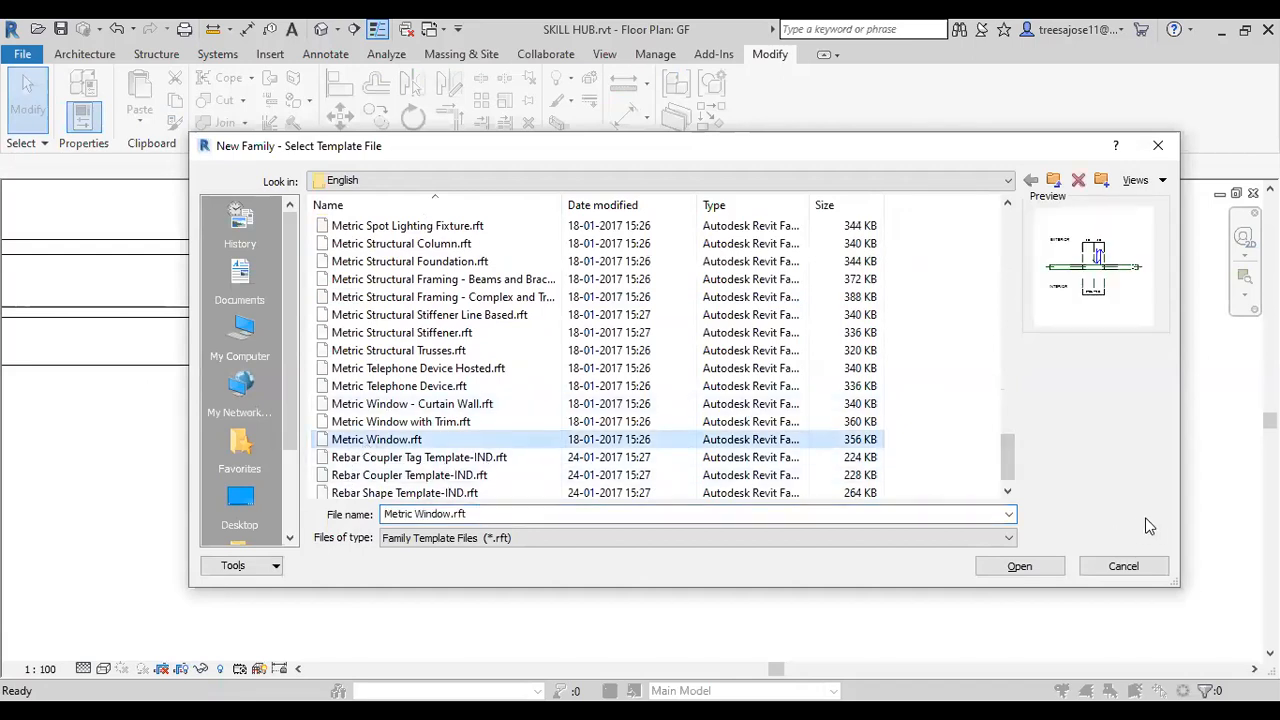
click(1034, 568)
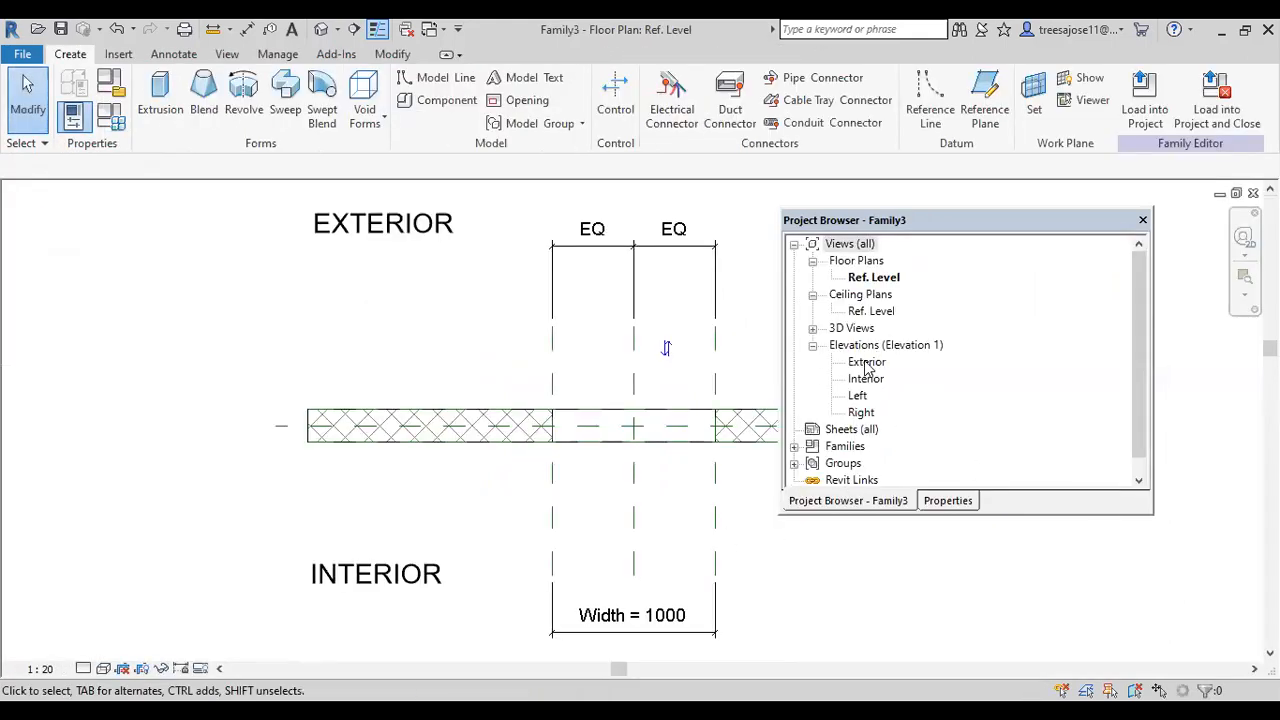
double_click(866, 363)
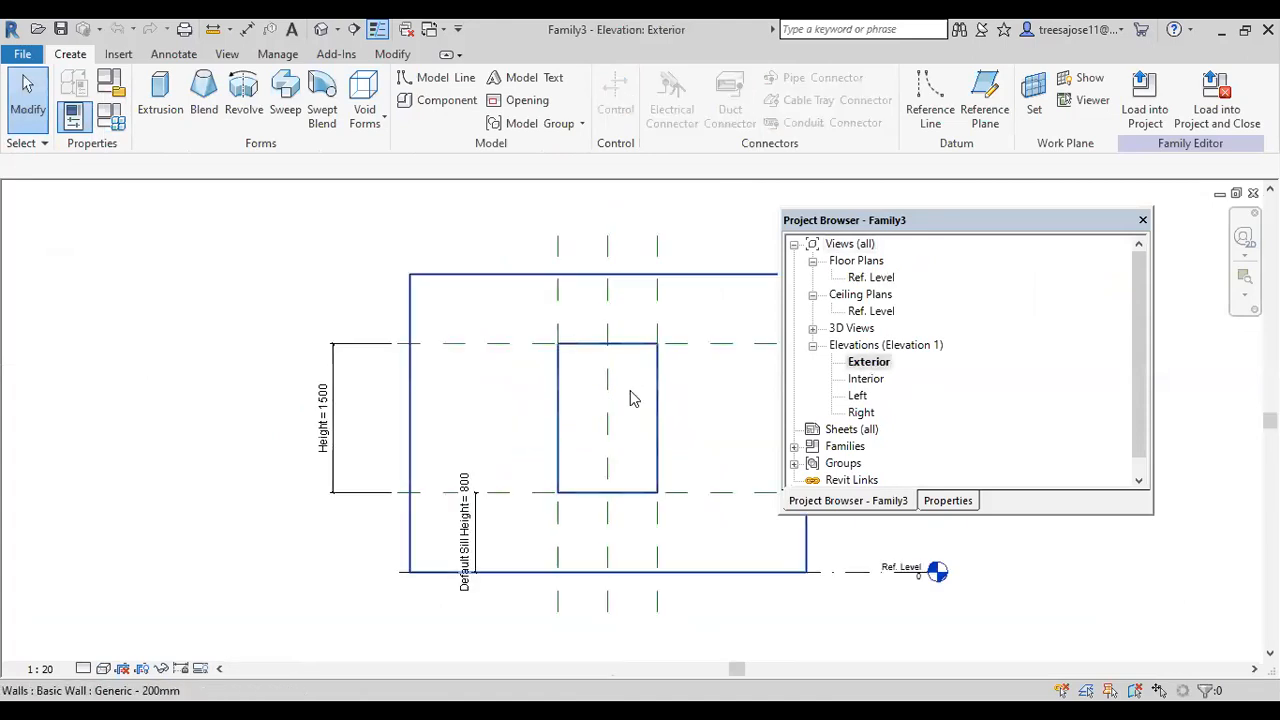
middle_drag(592, 288, 524, 279)
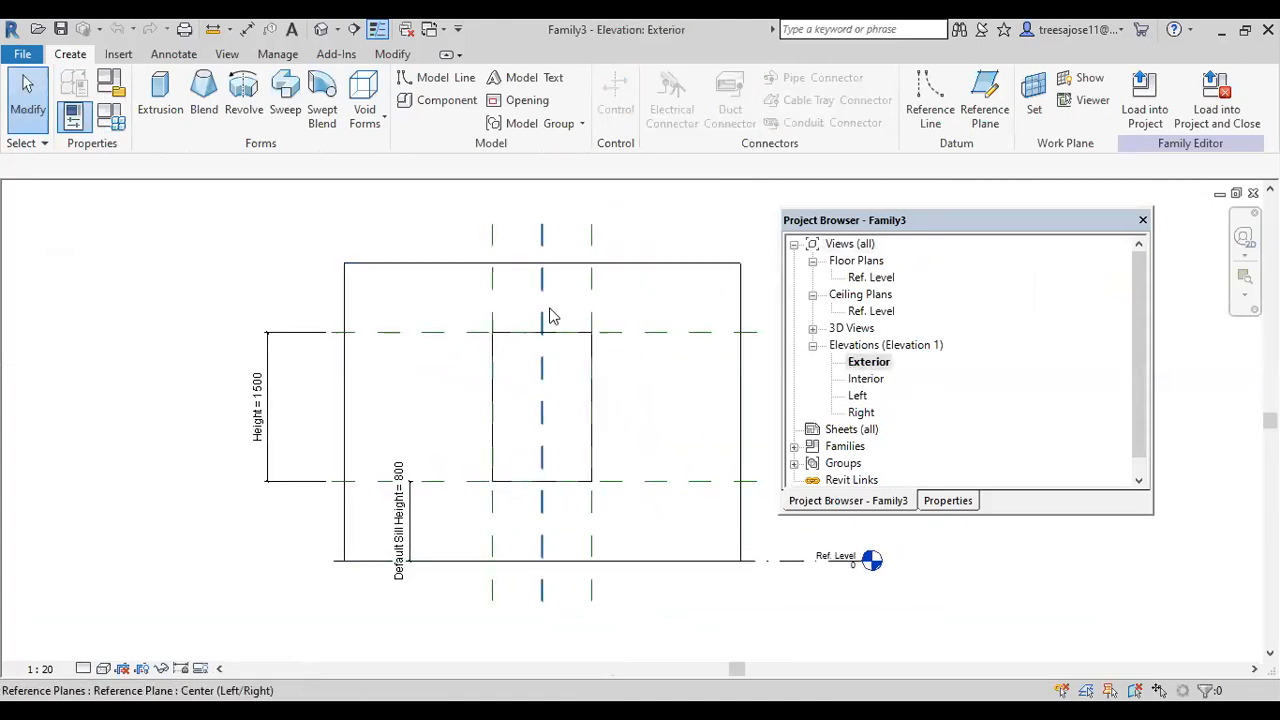
- Draw a vertical reference line through the window opening between its left edge and the center plane
click(930, 105)
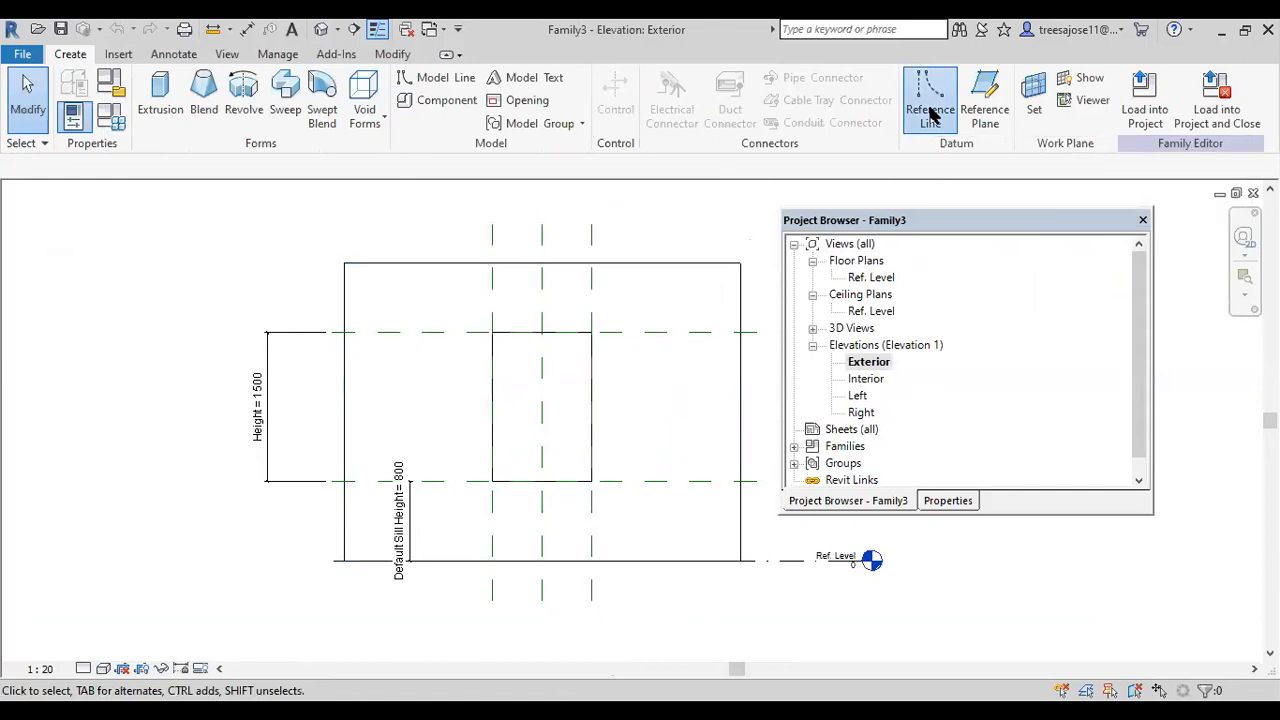
click(516, 232)
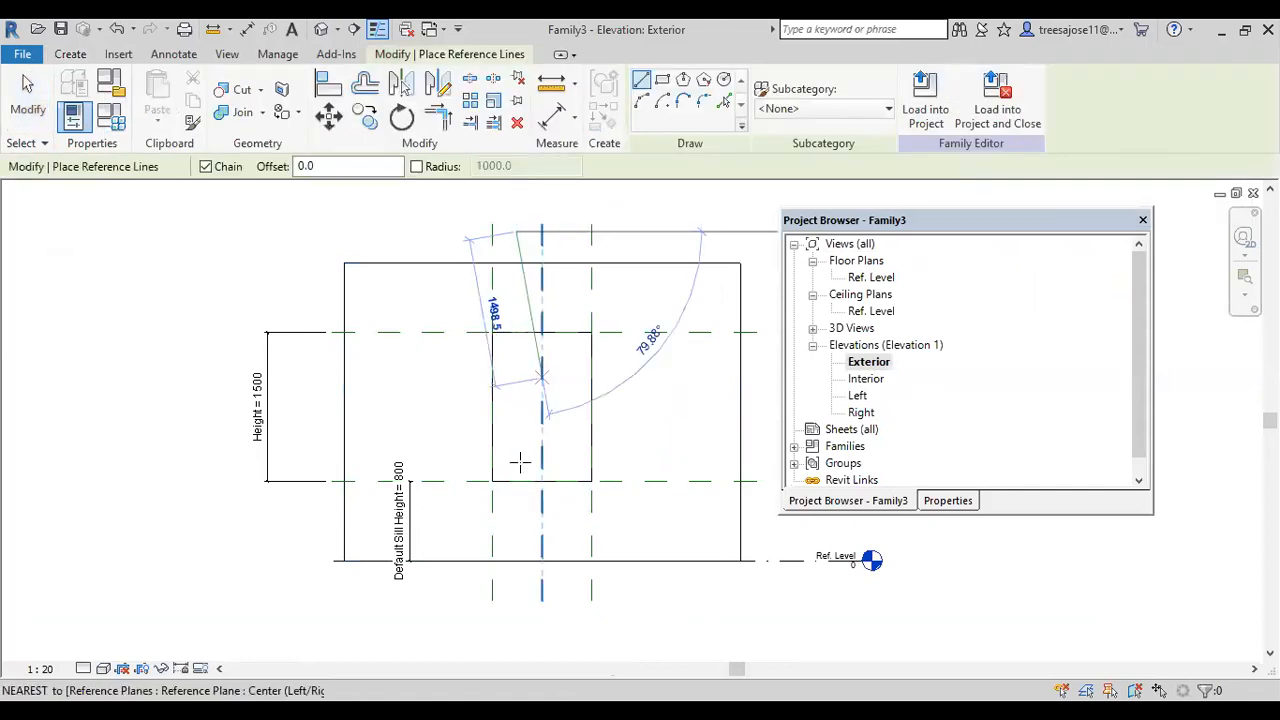
right_click(588, 388)
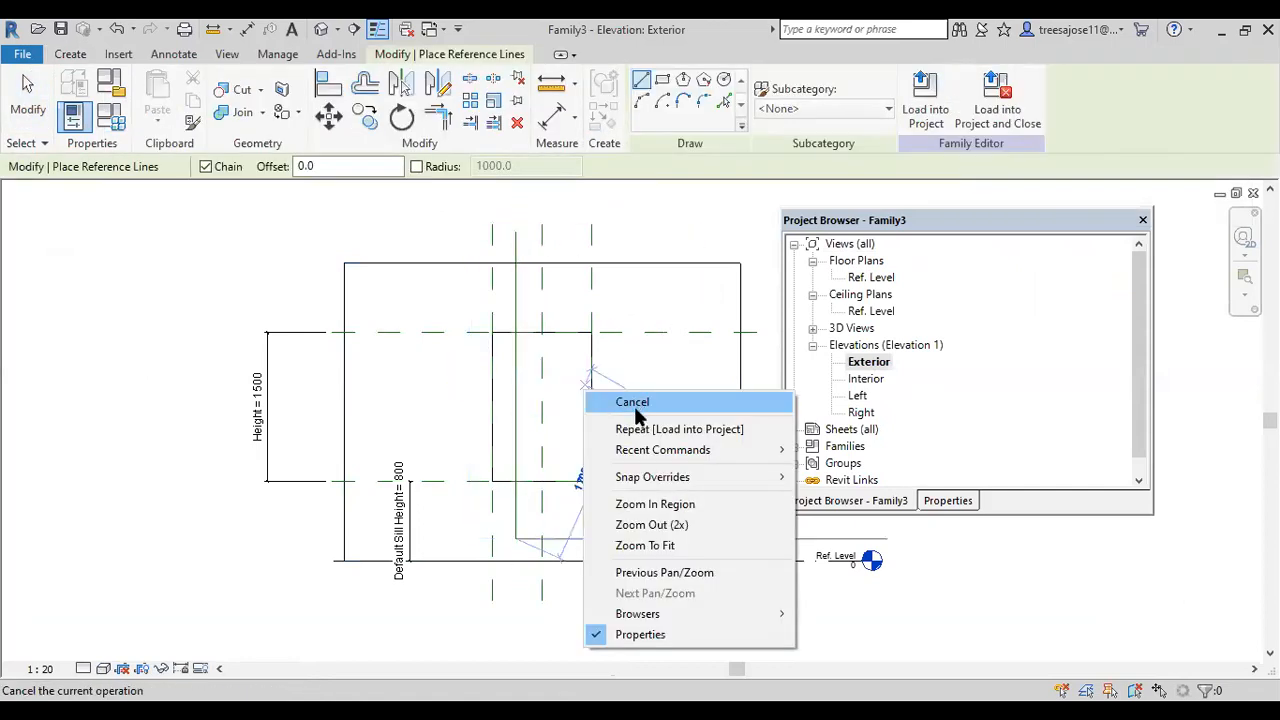
click(591, 404)
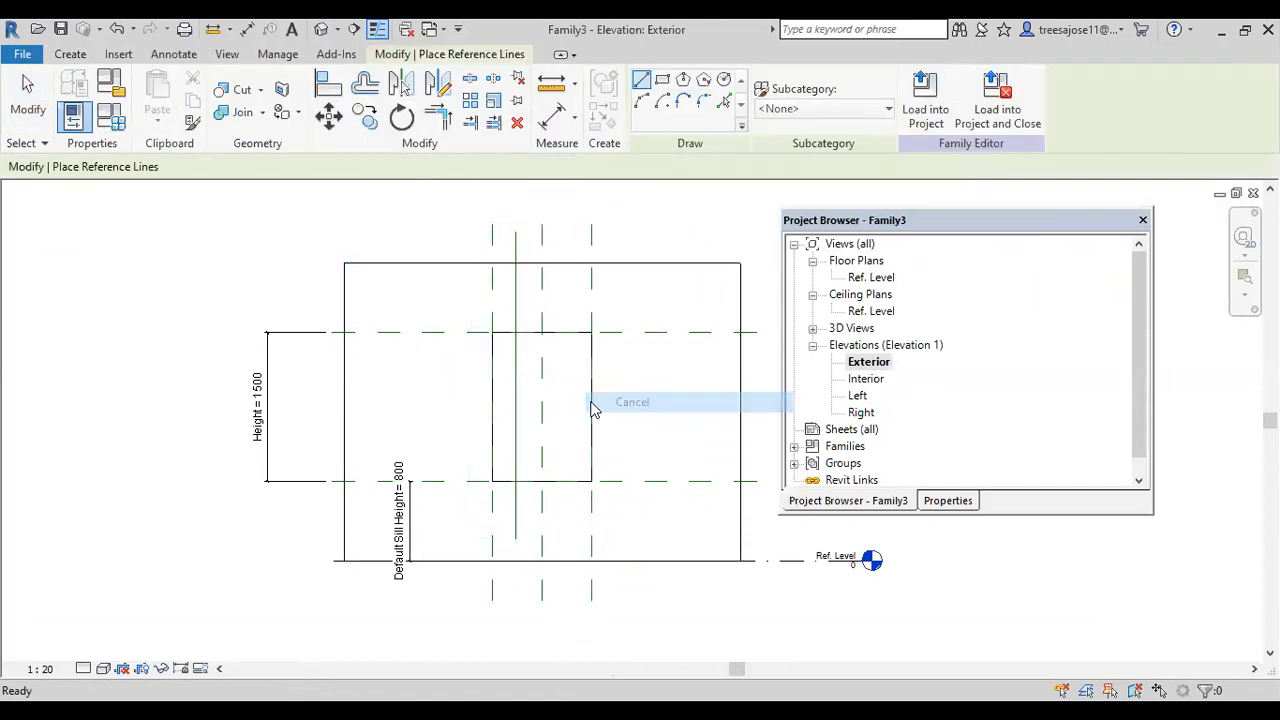
click(28, 95)
- Draw a vertical reference plane through the right half of the window opening, about 220 mm from the opening's right edge
click(541, 310)
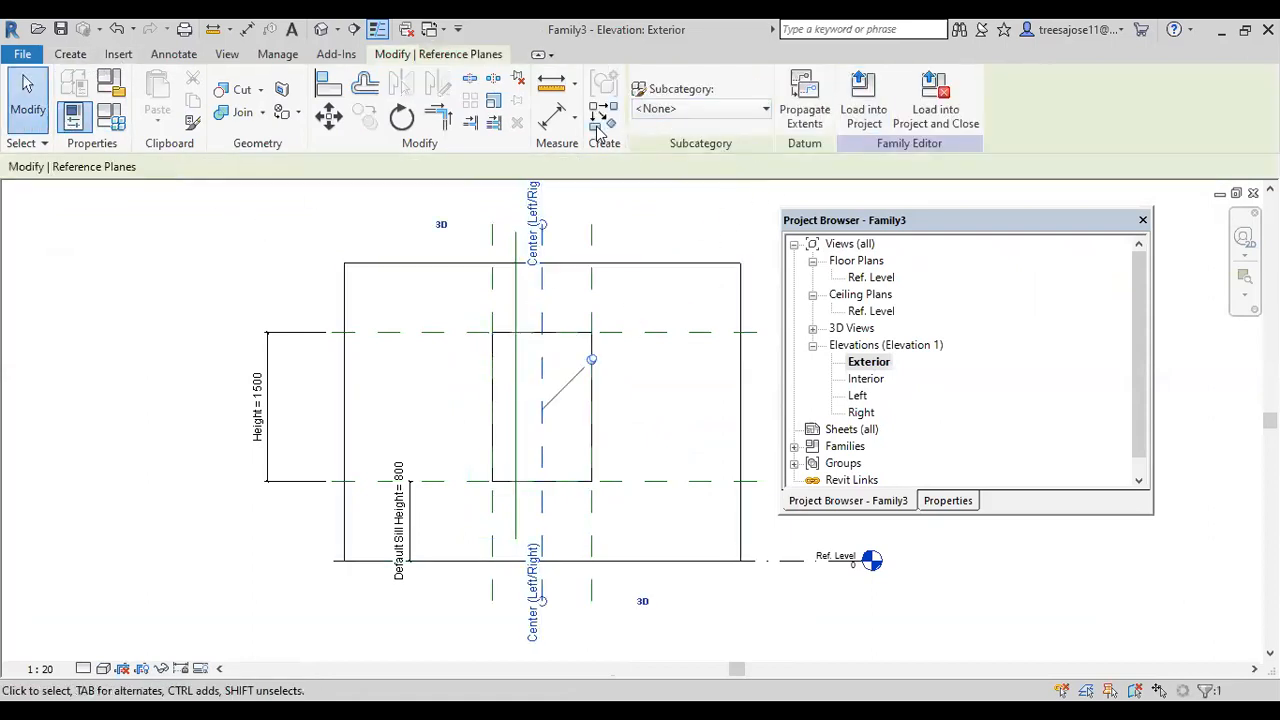
click(593, 118)
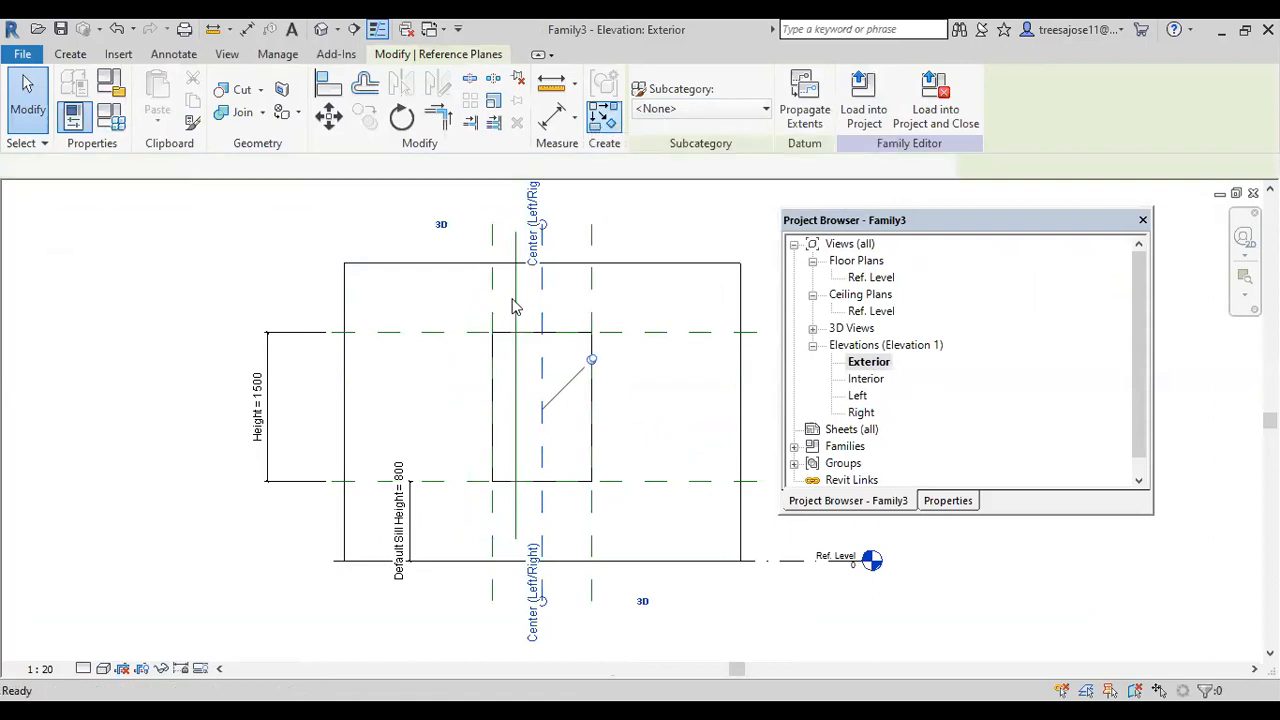
scroll(552, 262, up, 2)
click(581, 215)
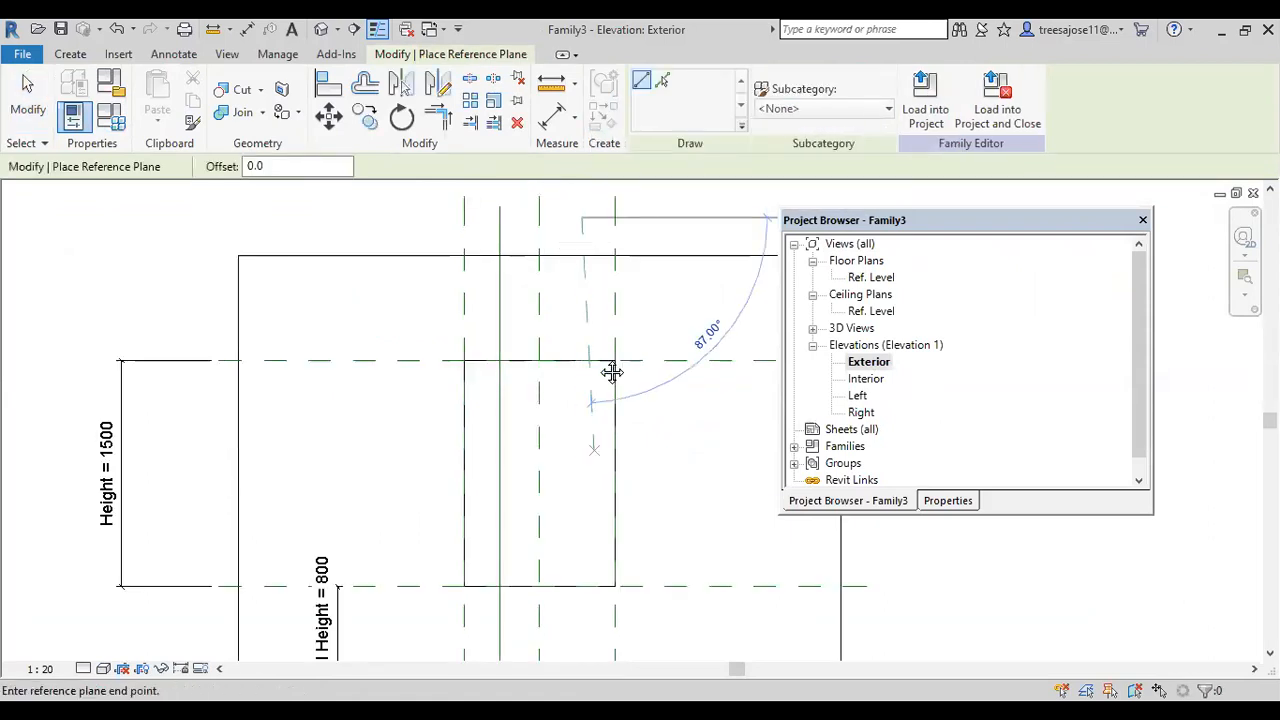
middle_drag(611, 371, 615, 258)
click(584, 537)
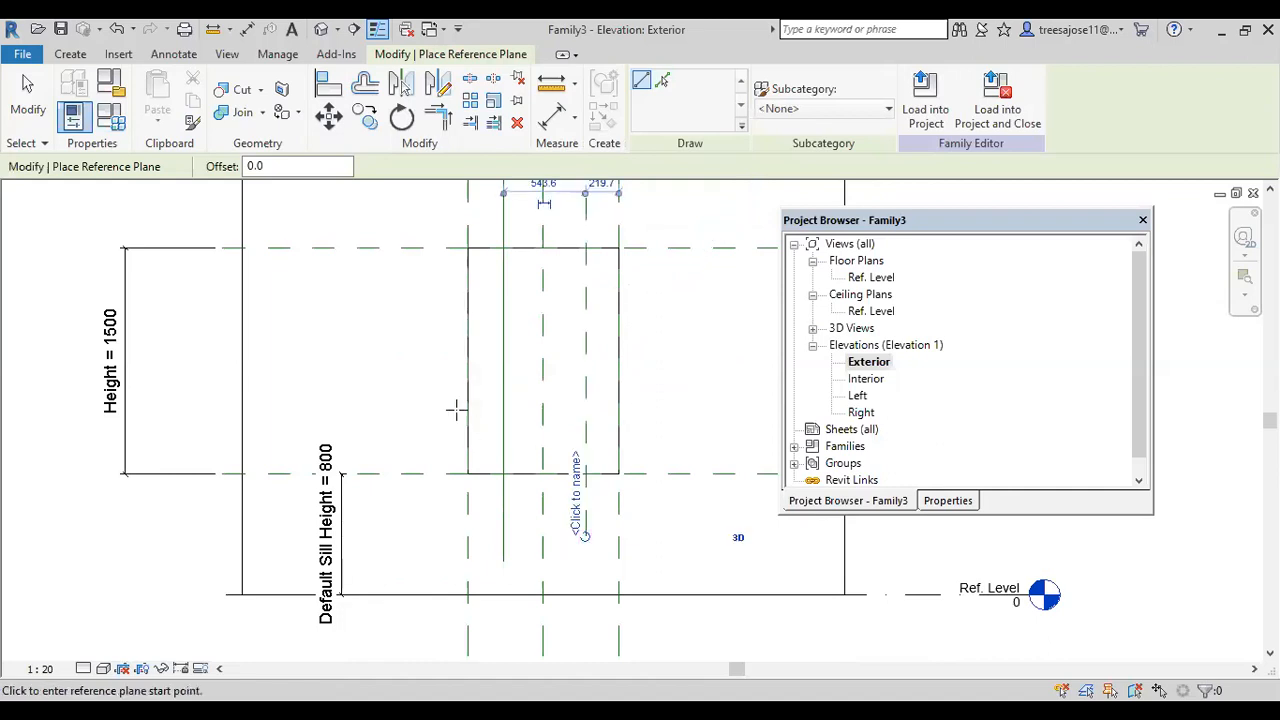
right_click(477, 387)
click(518, 398)
key(Escape)
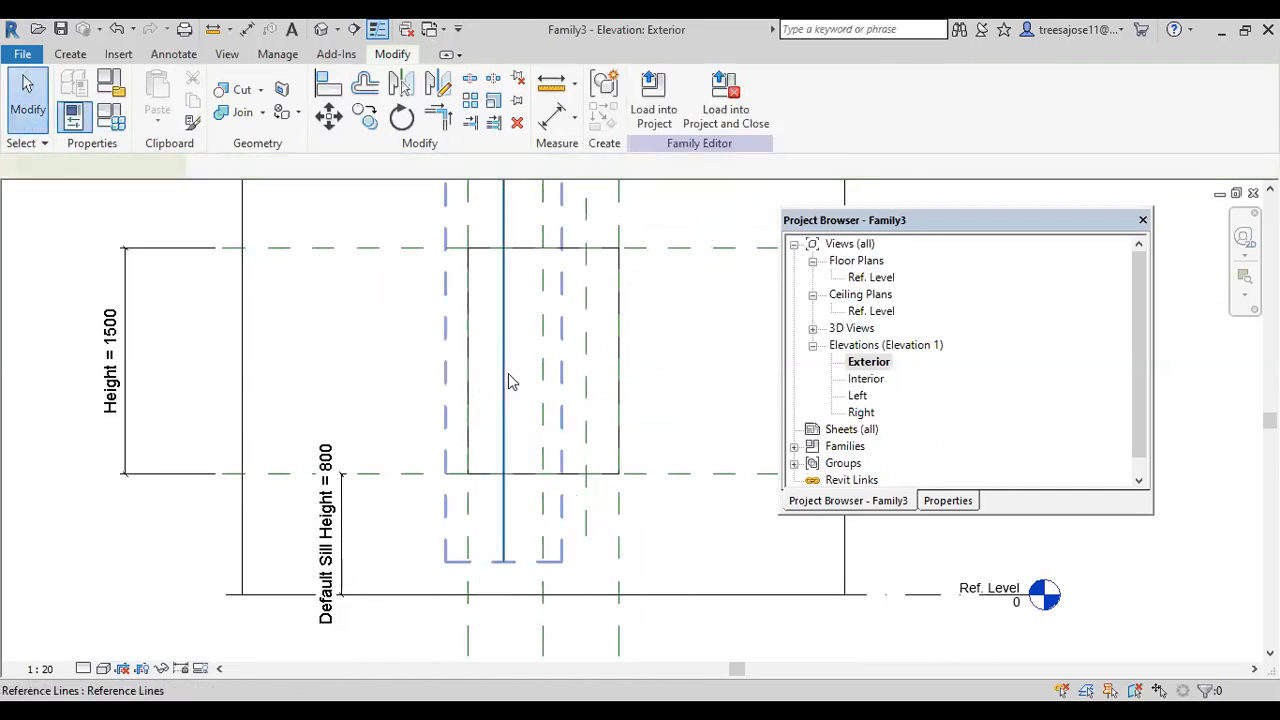
- Delete the vertical reference line in the left half of the window opening
click(519, 425)
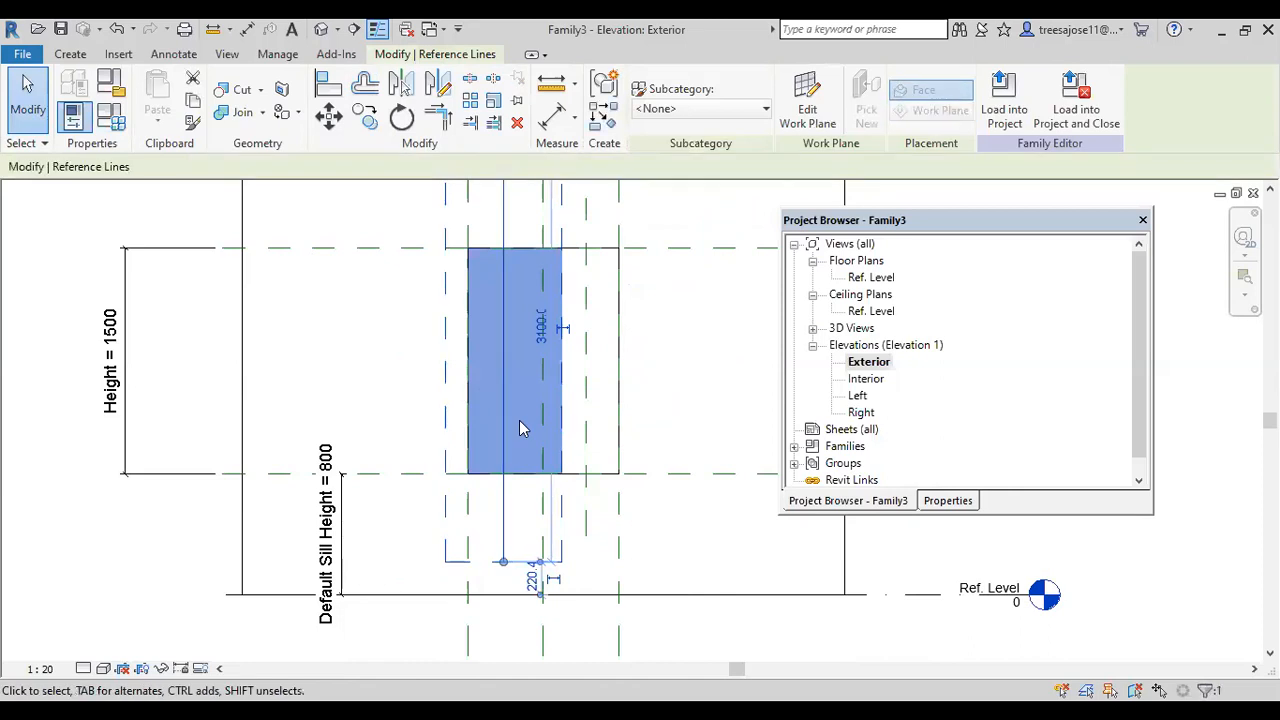
click(350, 360)
scroll(494, 449, down, 4)
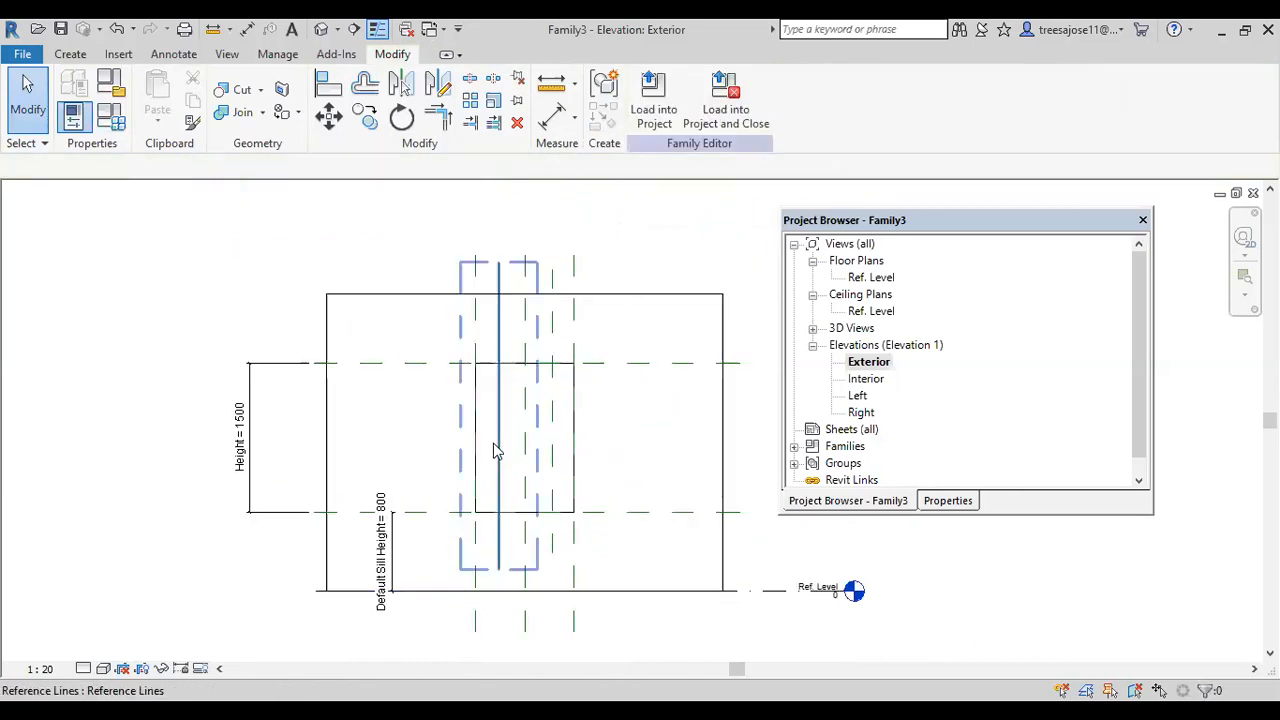
scroll(500, 320, up, 5)
click(503, 346)
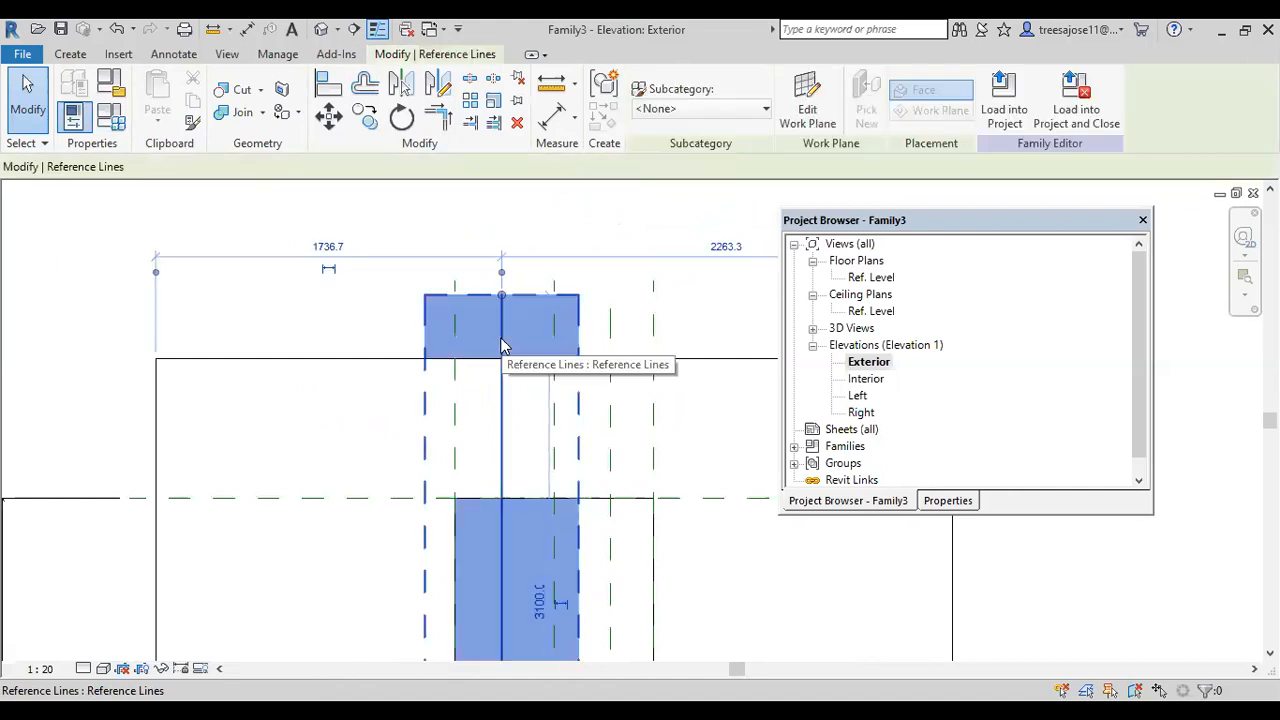
key(Delete)
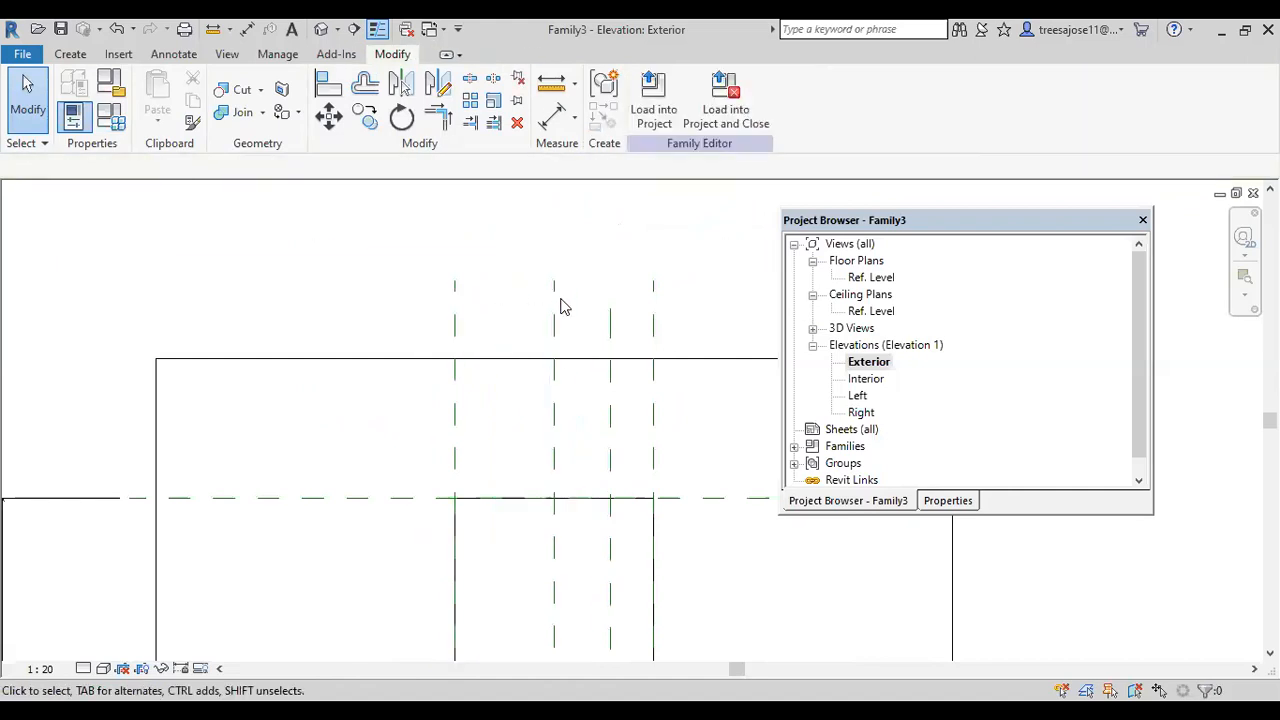
scroll(490, 466, down, 2)
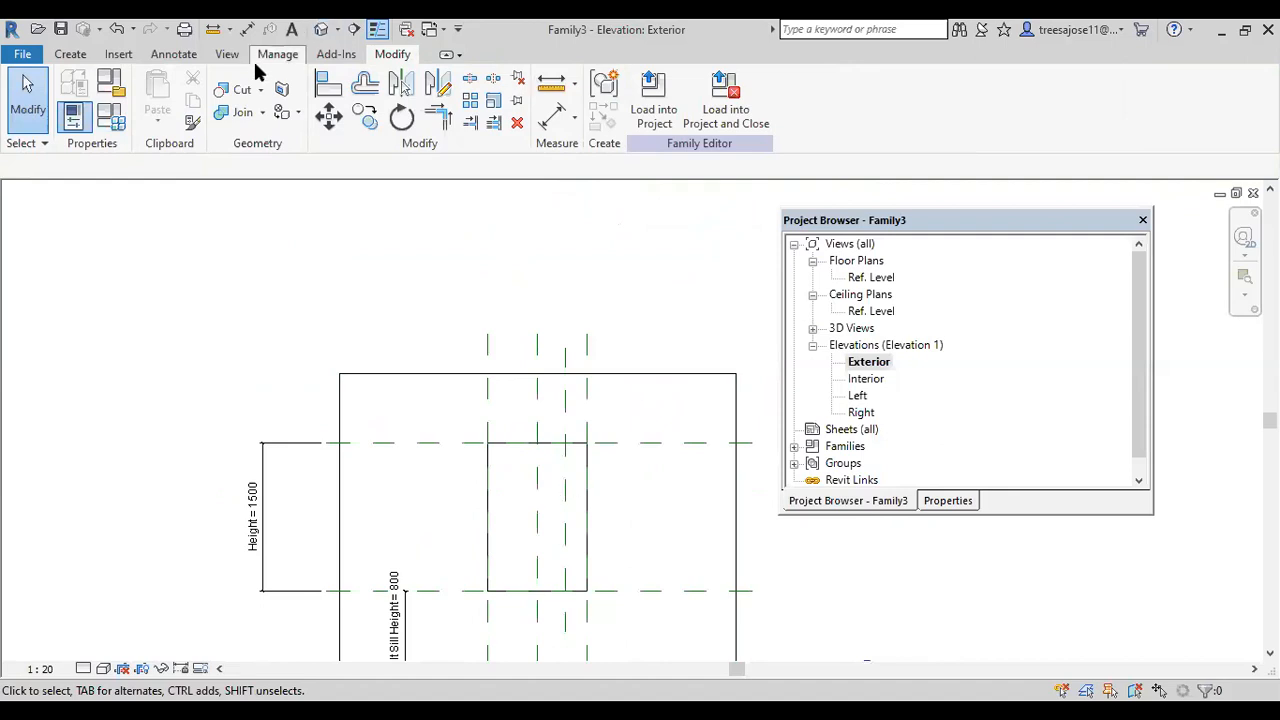
- Place one continuous aligned dimension string across the four vertical reference planes of the window opening
click(173, 54)
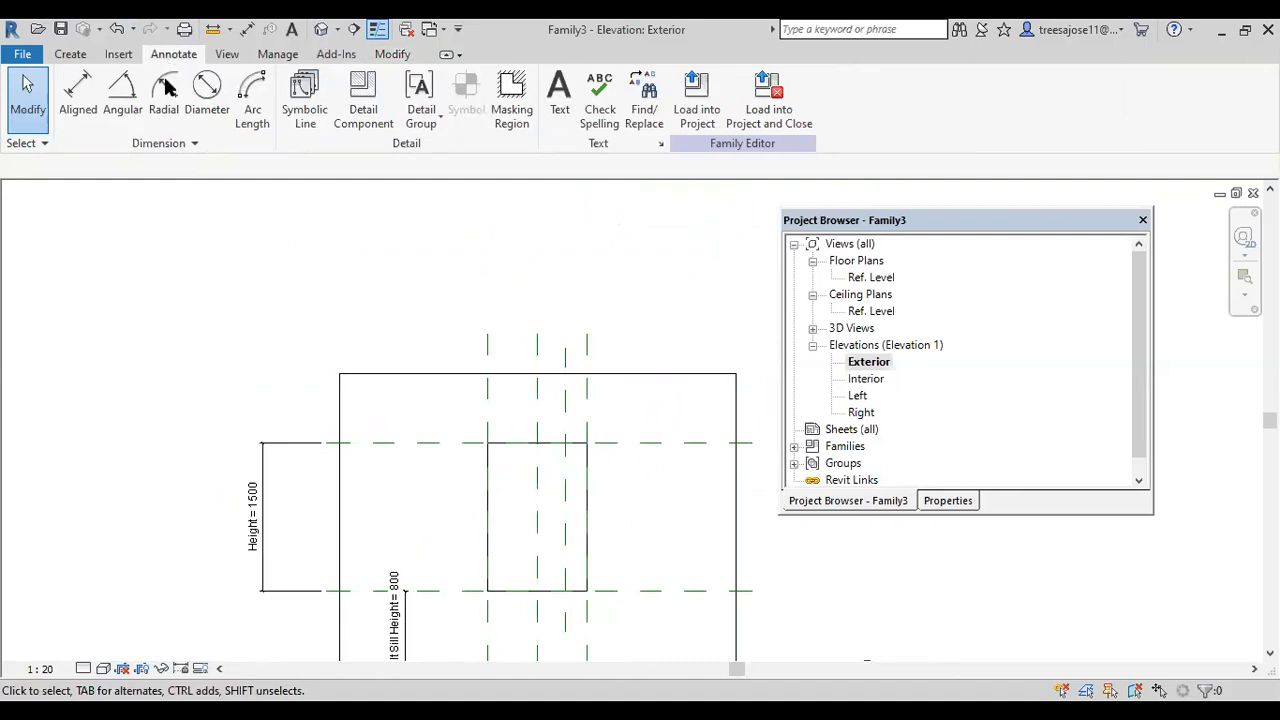
click(78, 100)
click(488, 500)
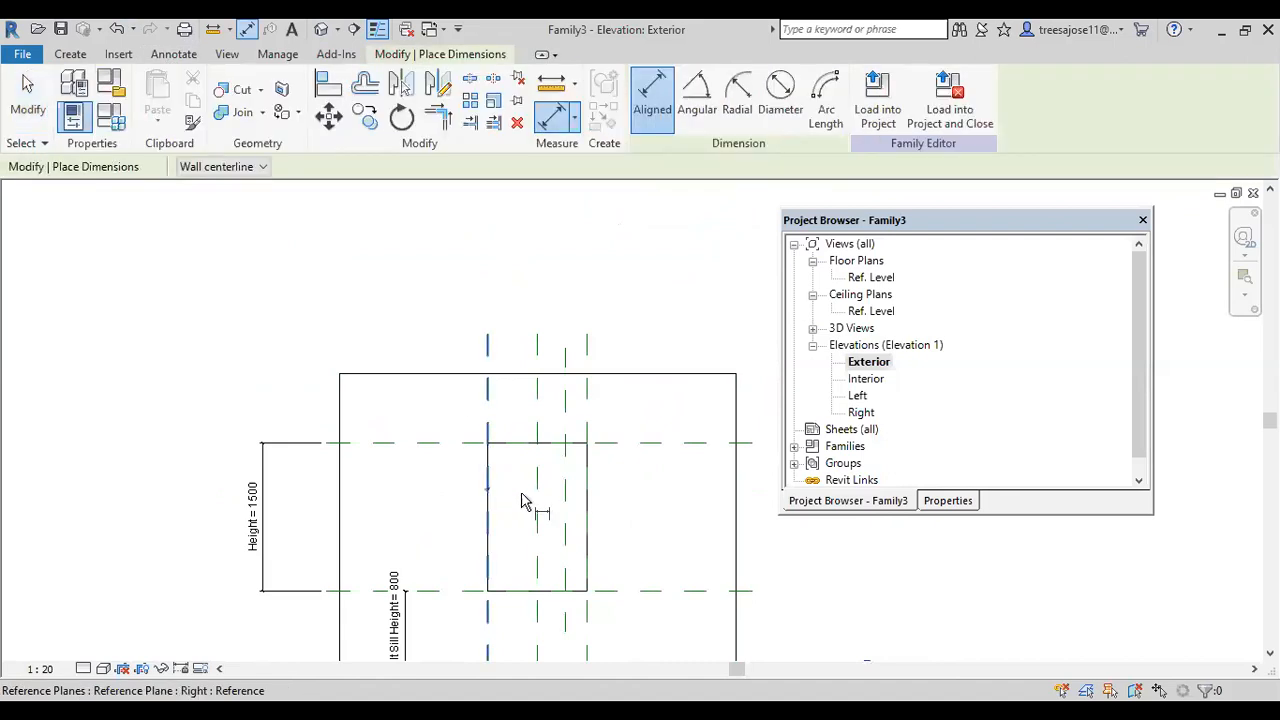
click(537, 497)
click(565, 497)
click(588, 504)
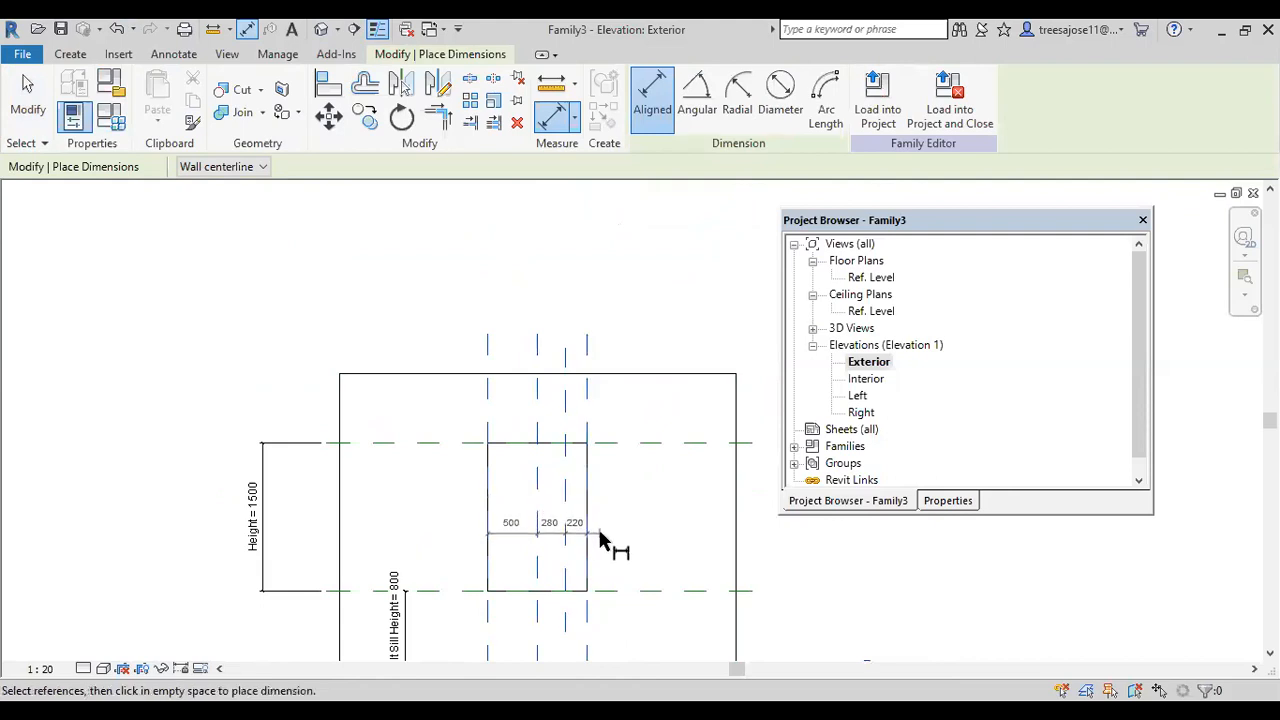
click(596, 540)
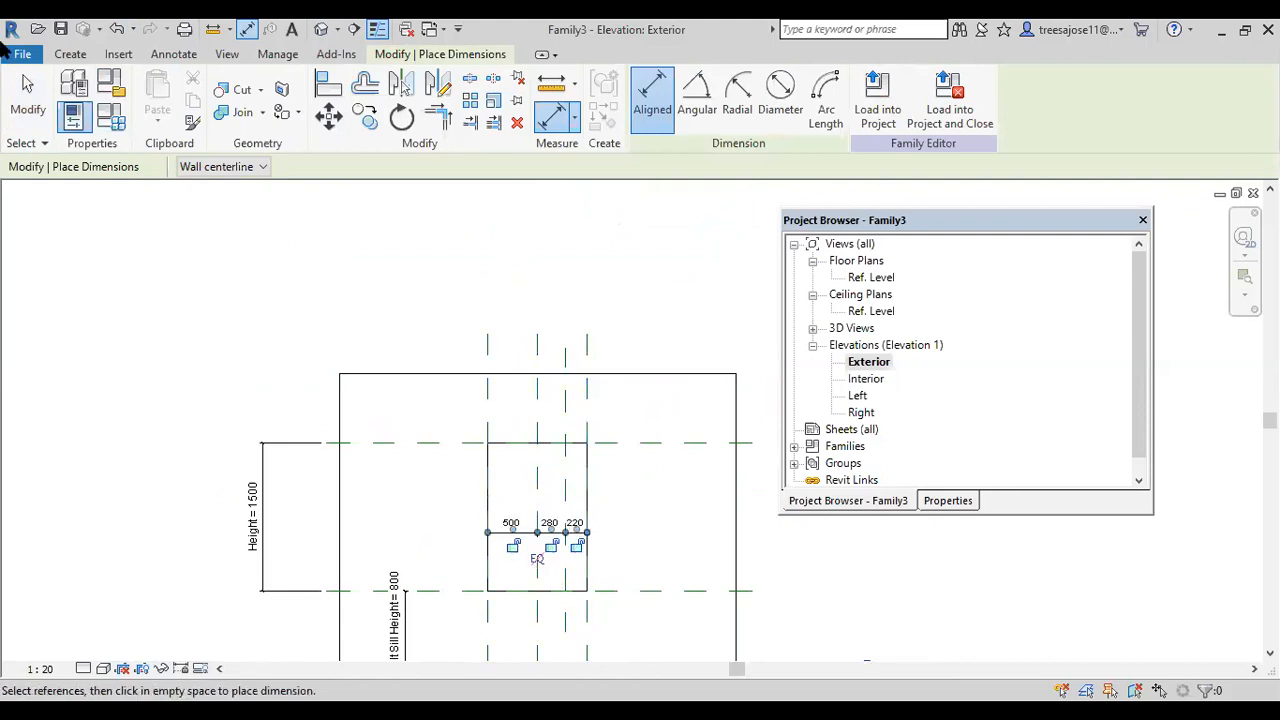
- Make the dimension string's three segments equal, removing the conflicting constraints
click(538, 562)
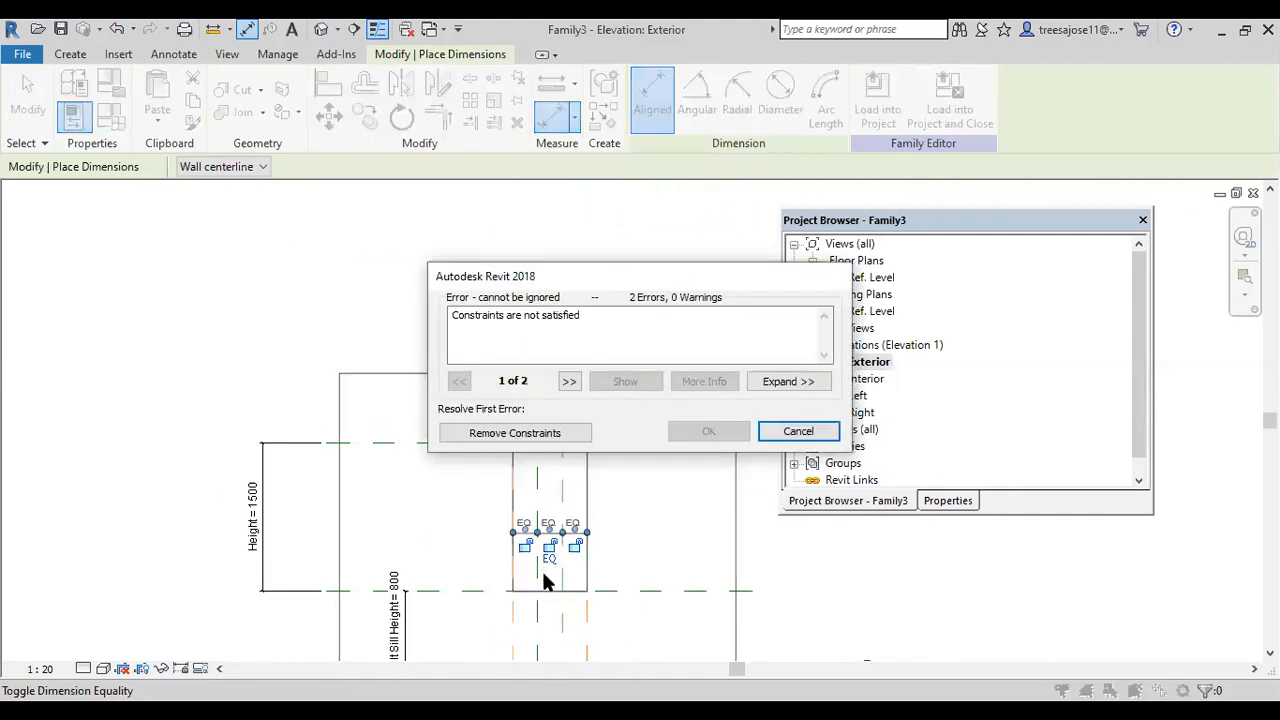
click(545, 436)
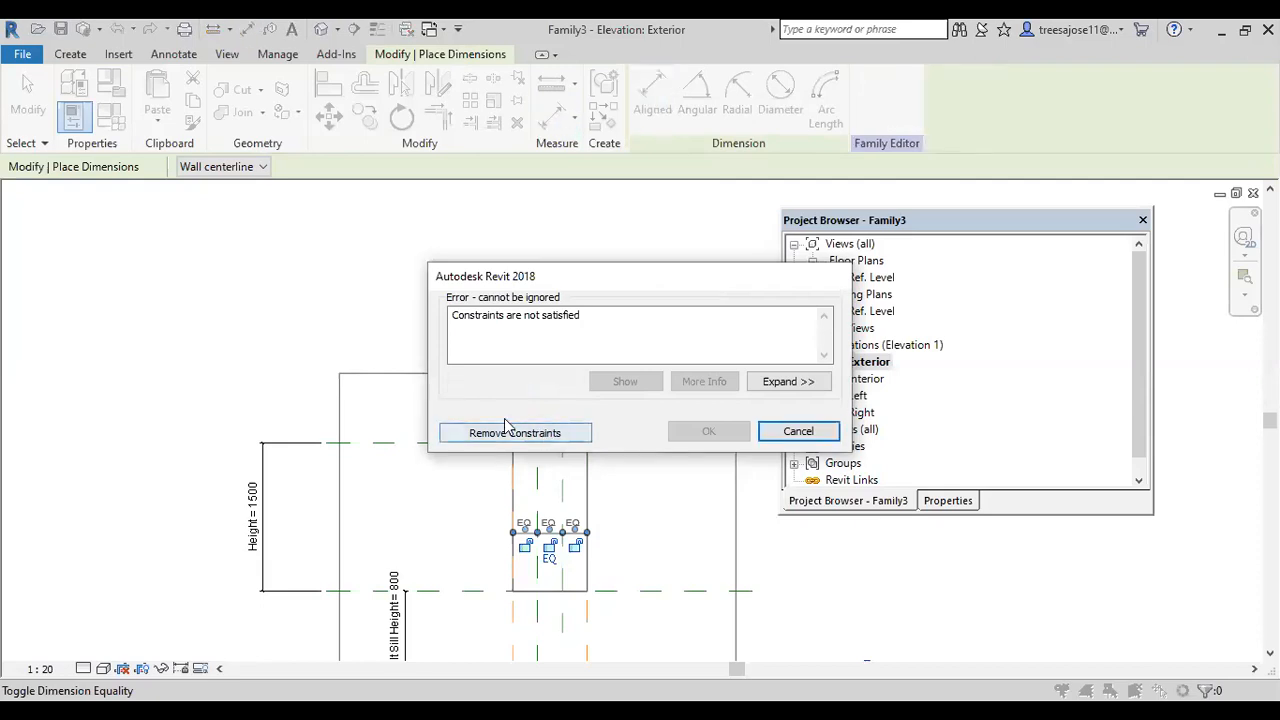
click(507, 433)
scroll(466, 583, up, 4)
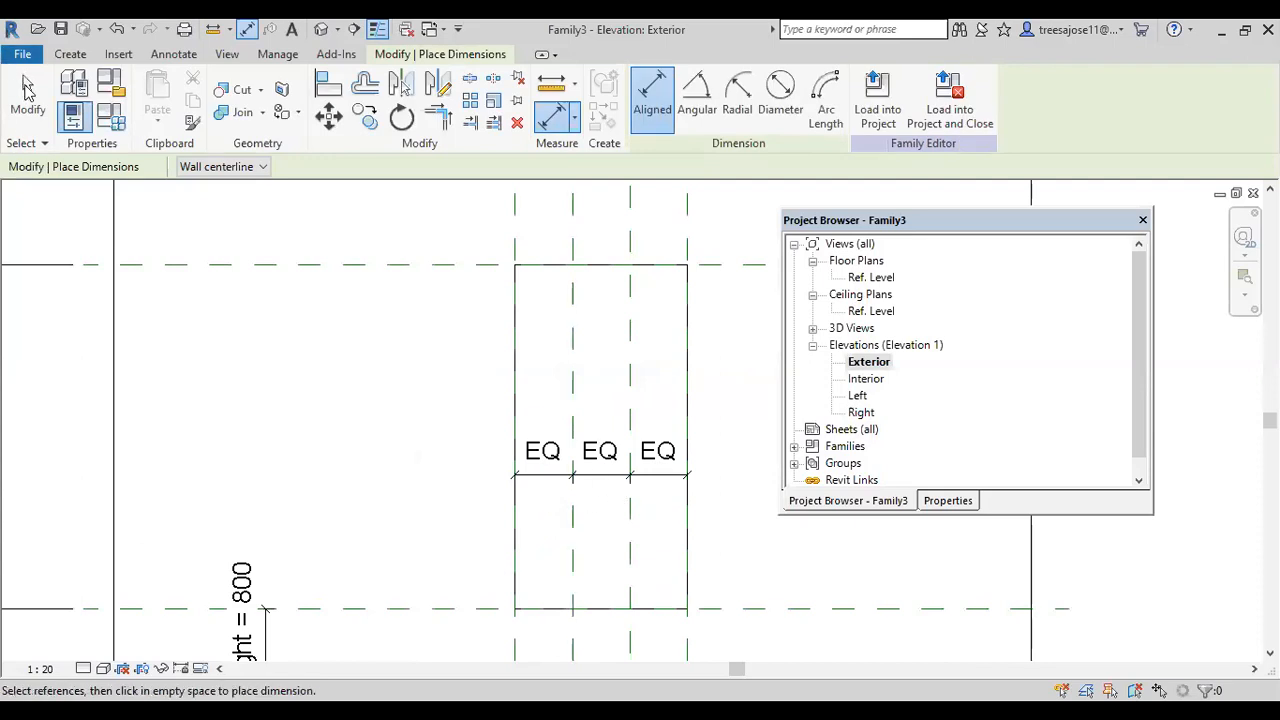
- Turn off equality on the three-segment dimension string inside the opening and delete the string
click(28, 95)
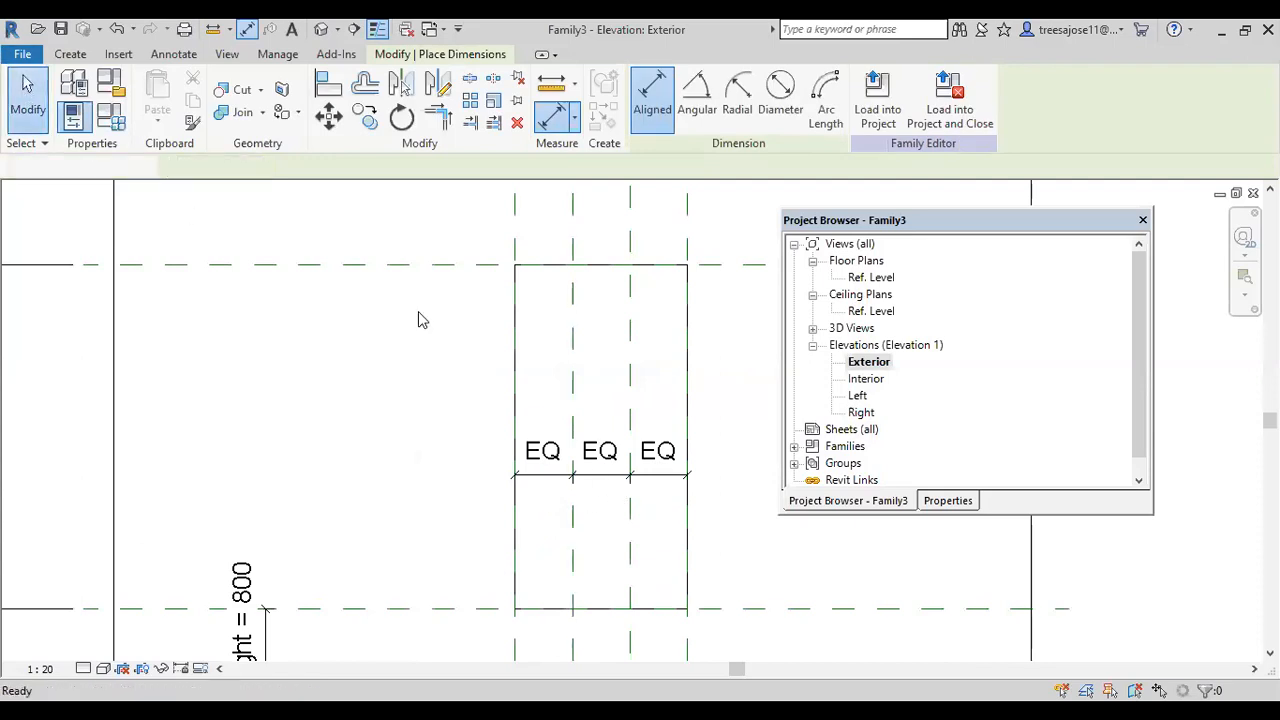
click(607, 476)
click(601, 536)
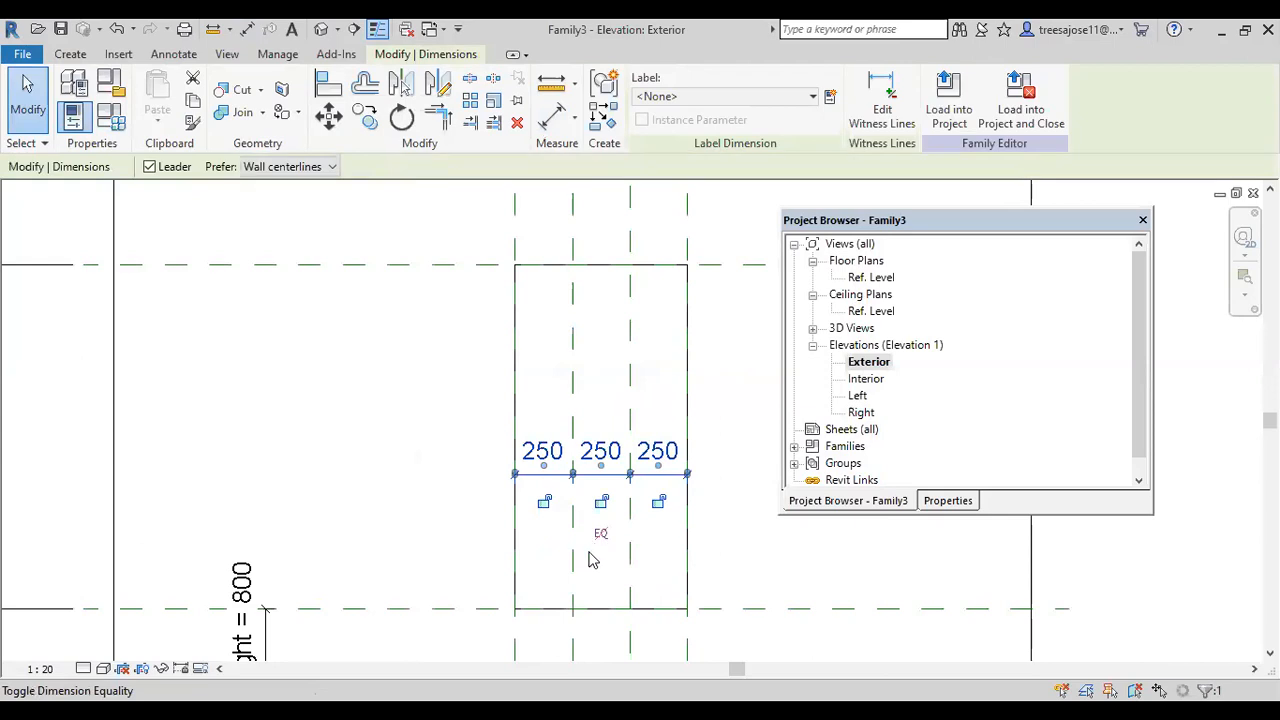
click(330, 540)
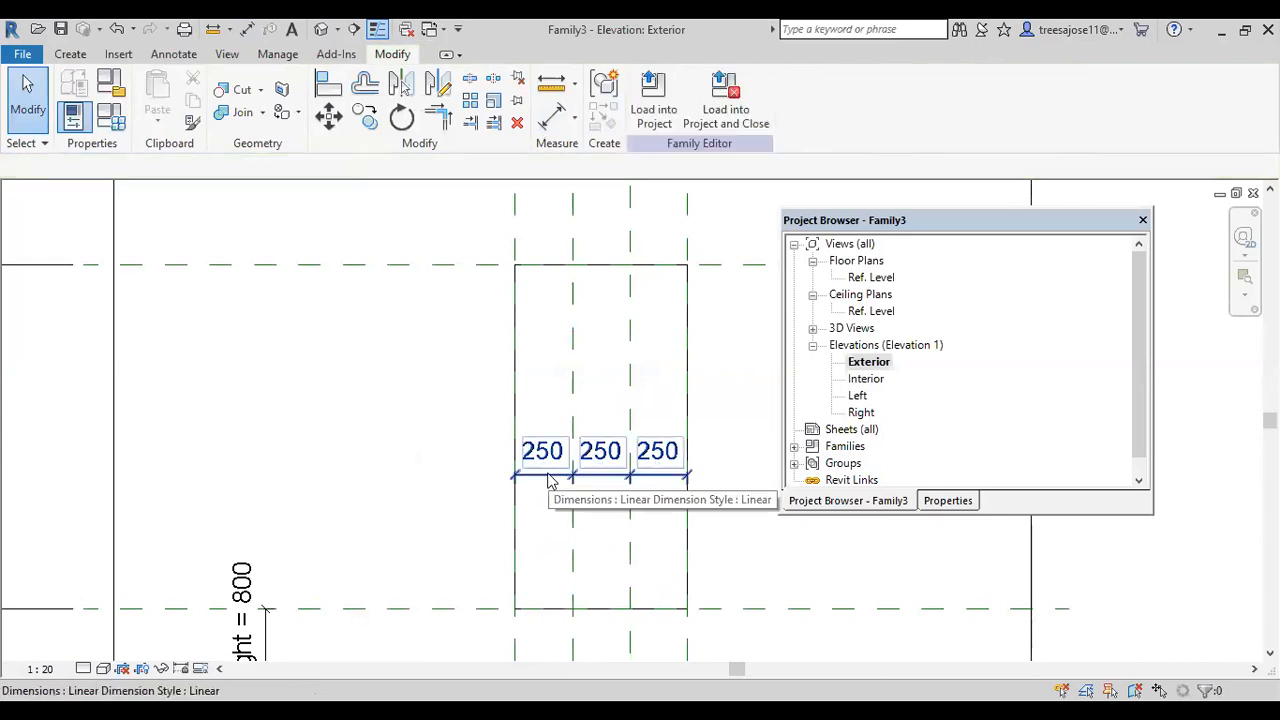
click(651, 486)
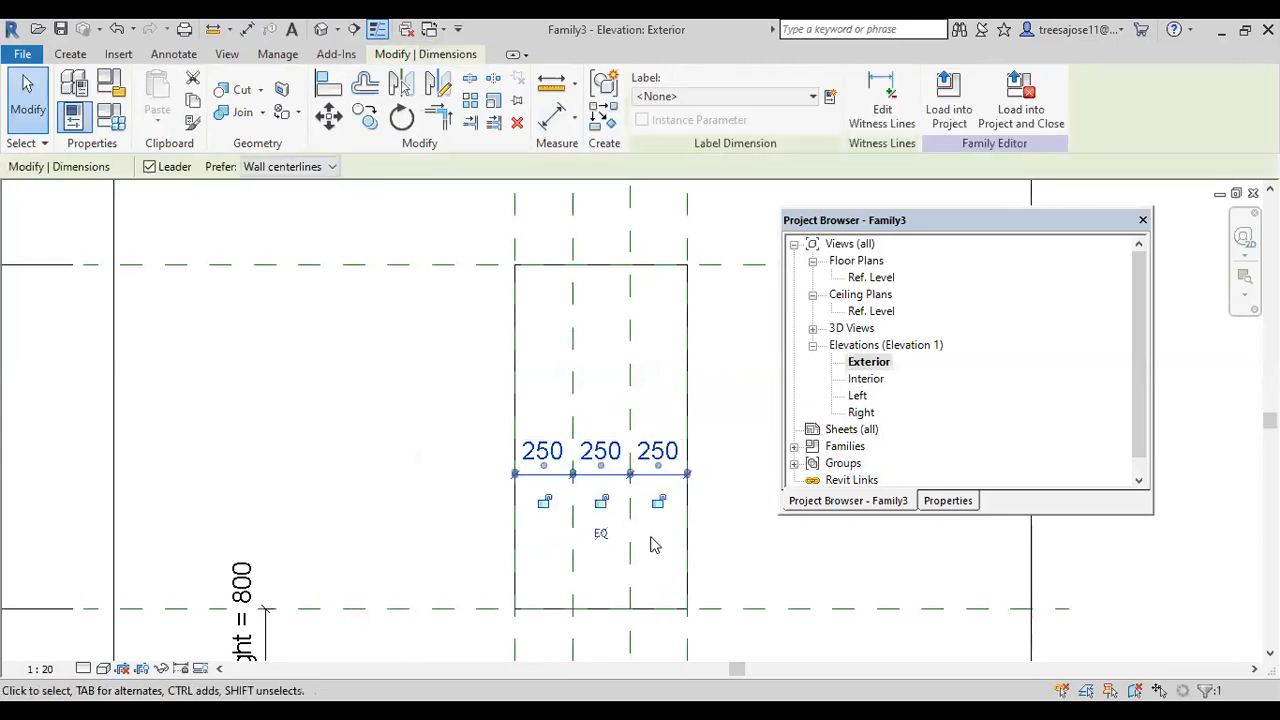
key(Delete)
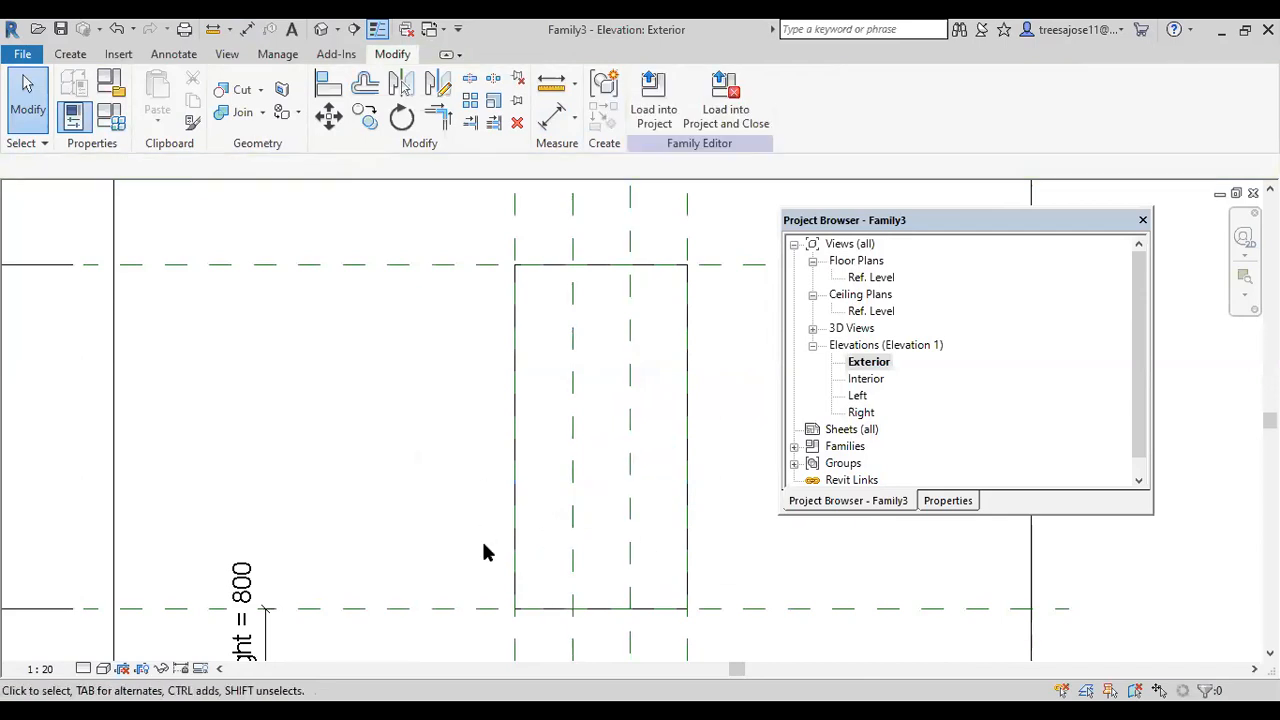
- Set the Exterior elevation's visual style to Shaded
click(104, 668)
click(136, 592)
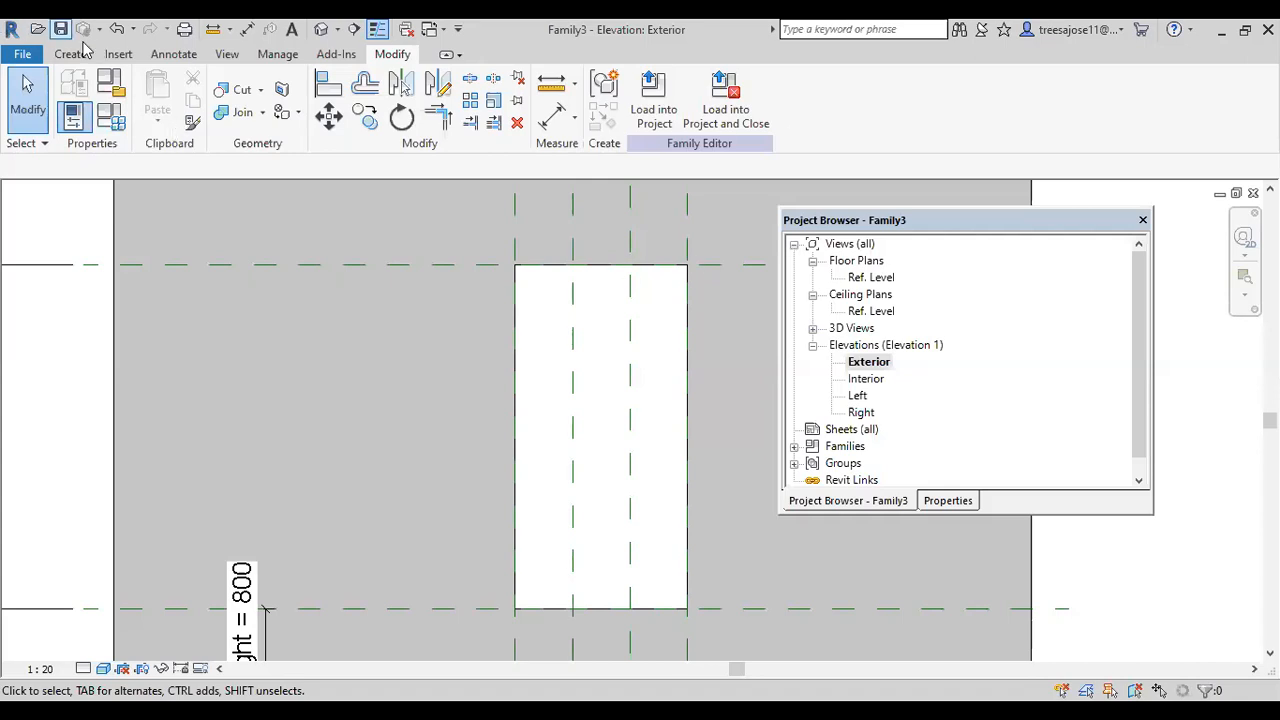
- Load the window family into the SKILL HUB project and close the family without saving its changes
click(640, 108)
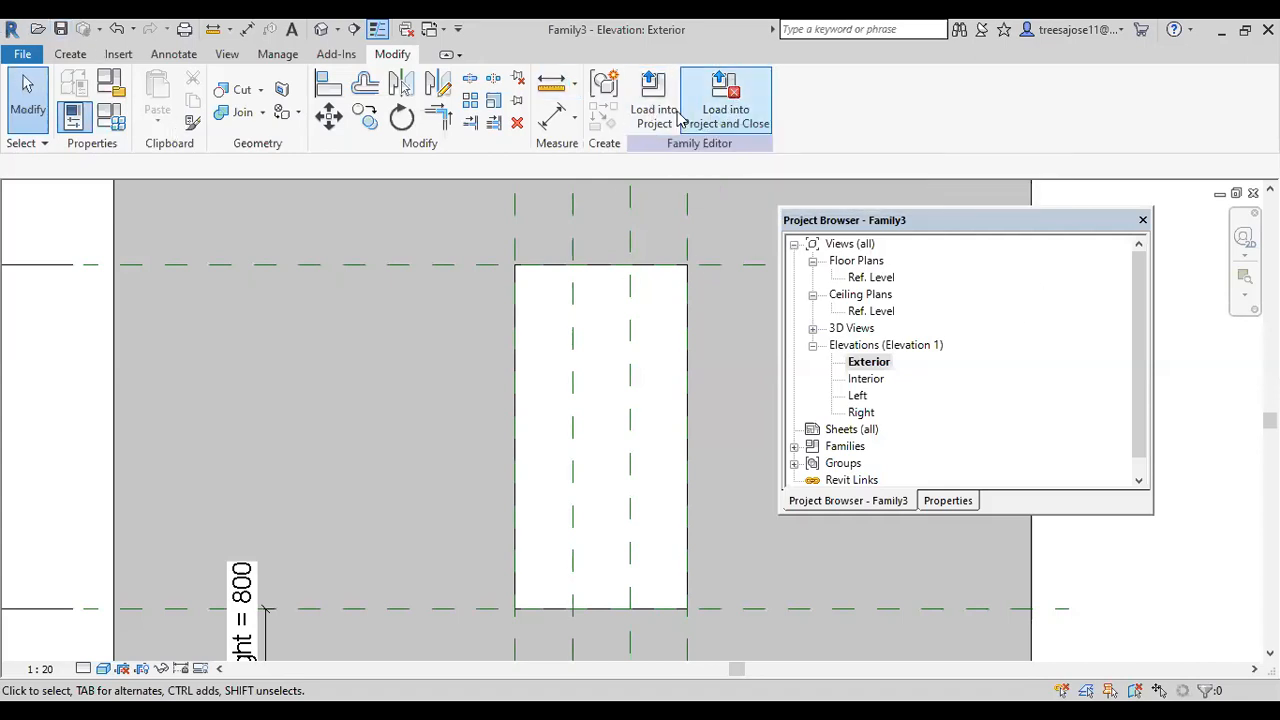
click(737, 113)
click(597, 513)
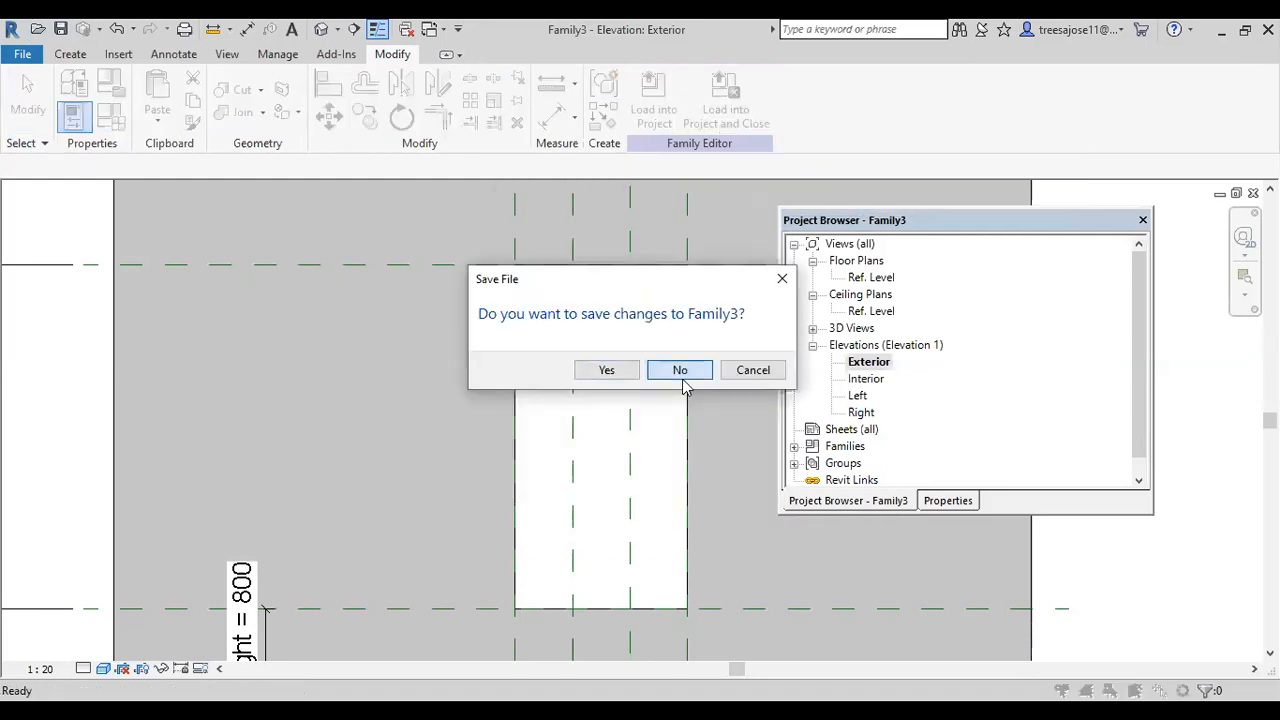
click(677, 370)
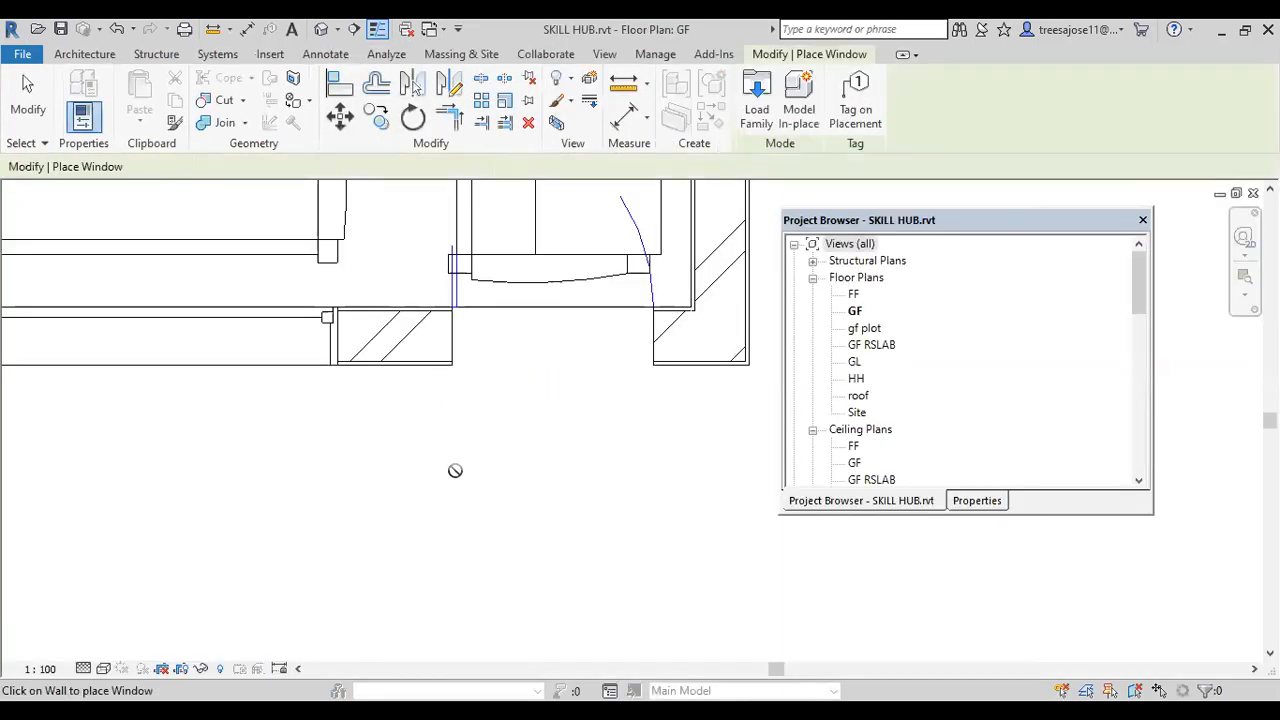
- Save the SKILL HUB project and create a new project from another template in the template list
scroll(454, 466, down, 2)
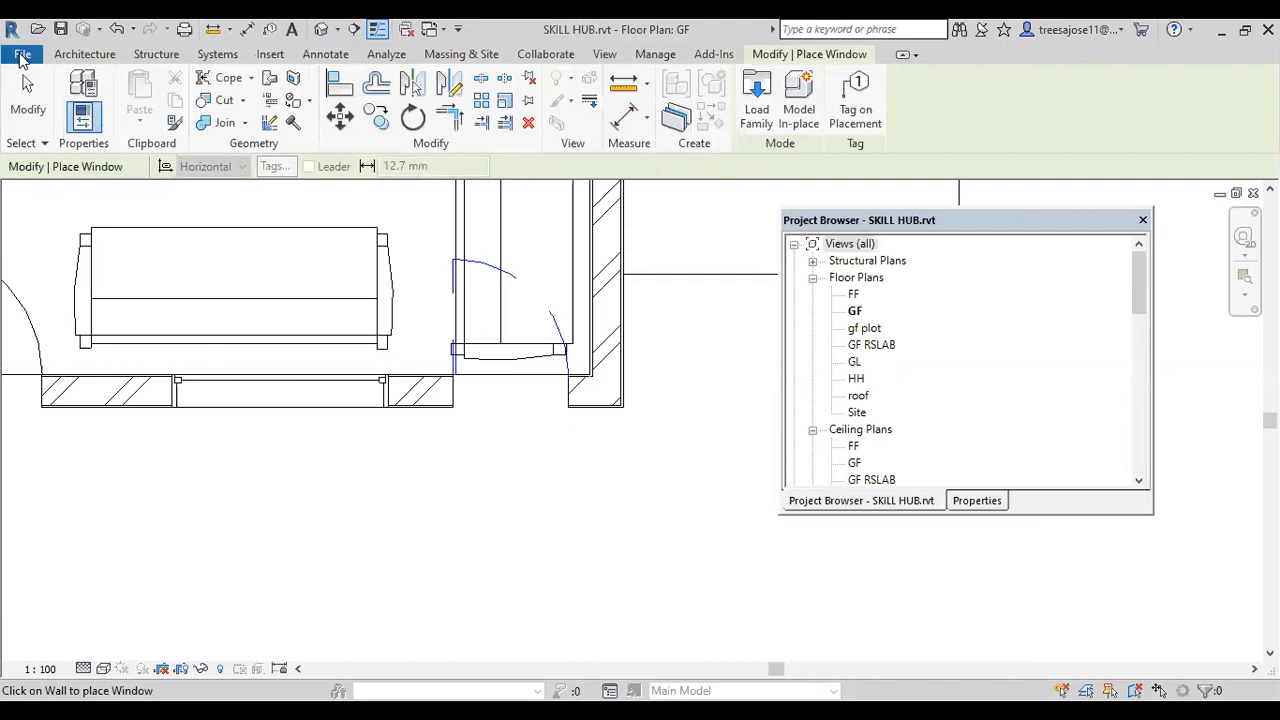
click(22, 55)
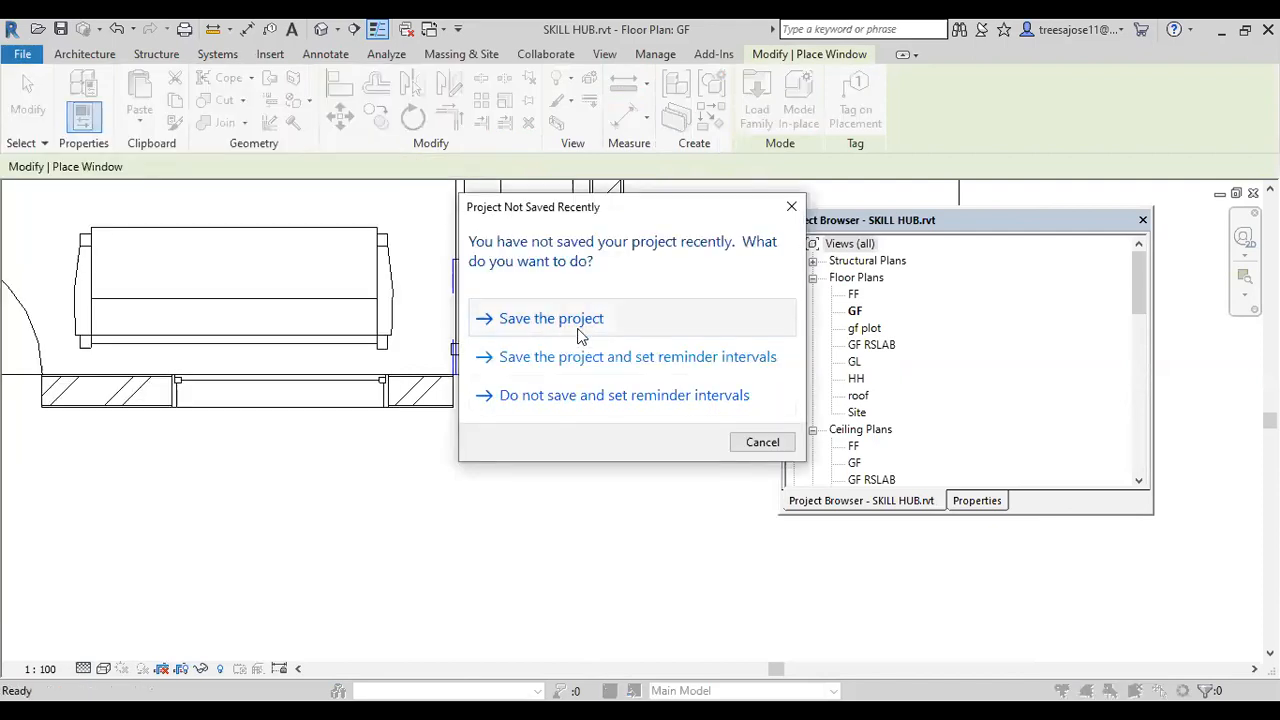
click(551, 318)
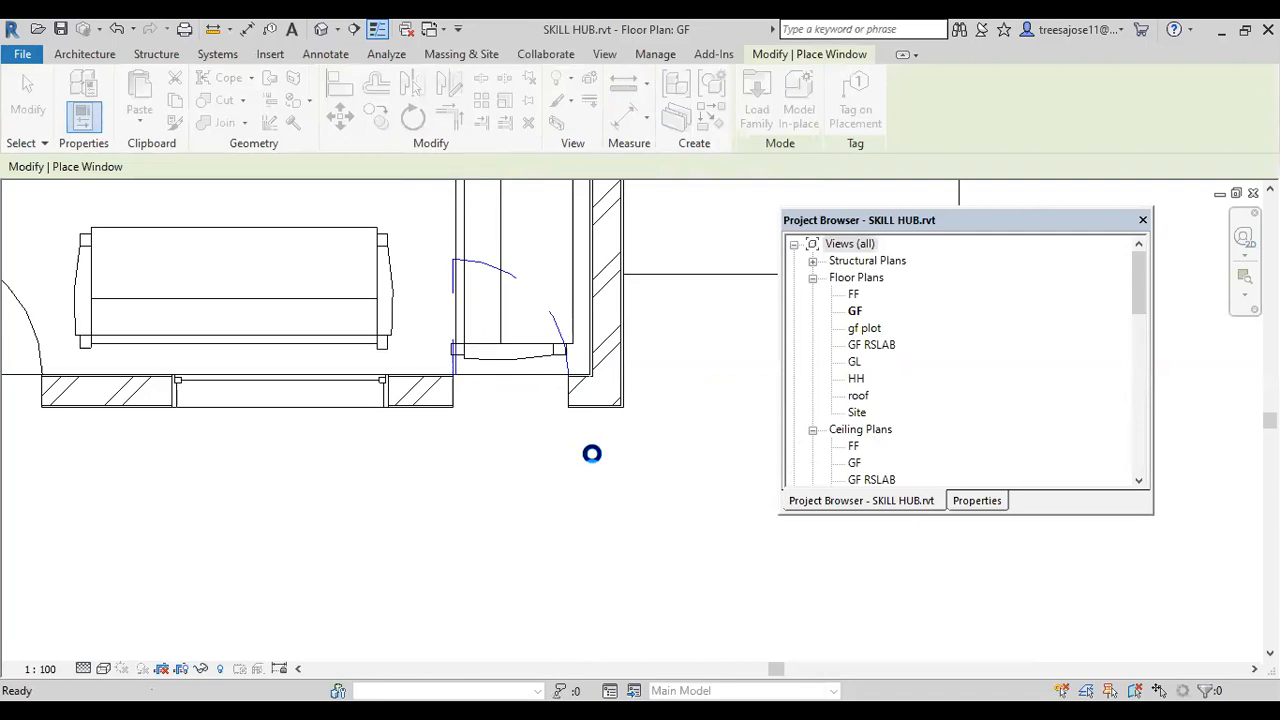
click(571, 332)
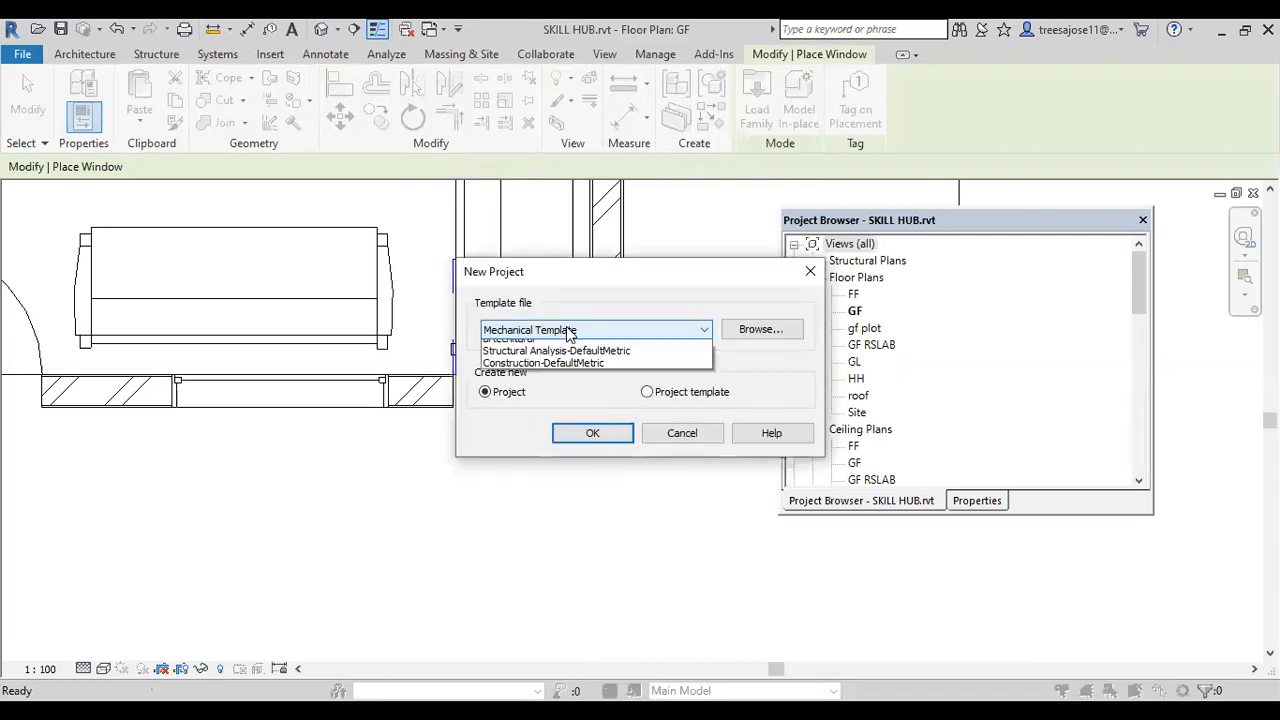
click(540, 366)
click(594, 433)
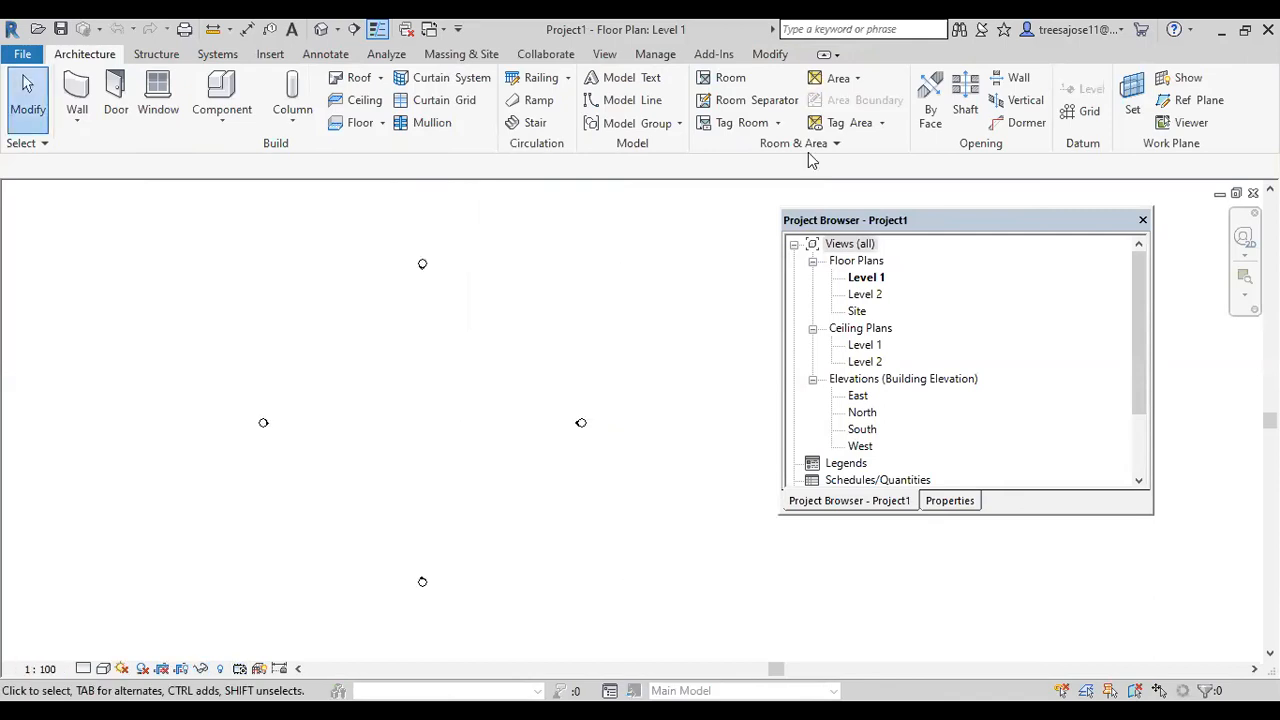
- Draw a rectangle of walls about 8300 by 6900 mm between the elevation markers on Level 1
click(77, 118)
click(108, 158)
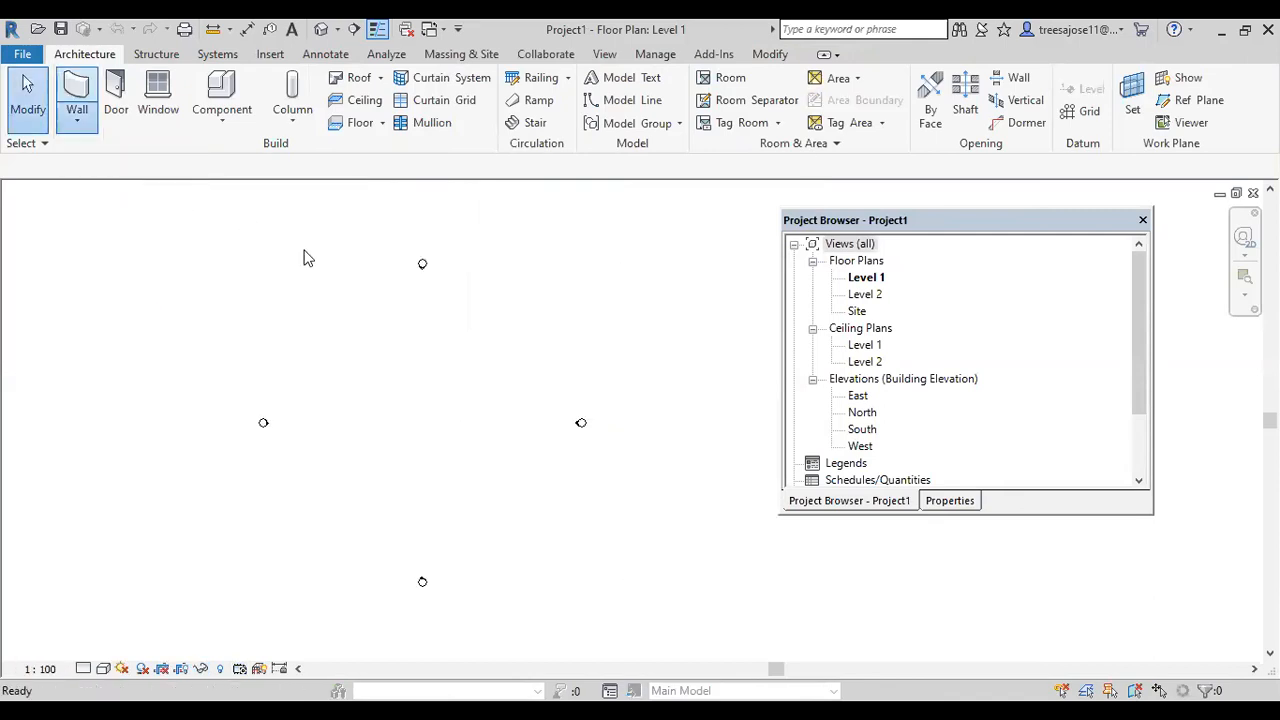
scroll(714, 282, down, 2)
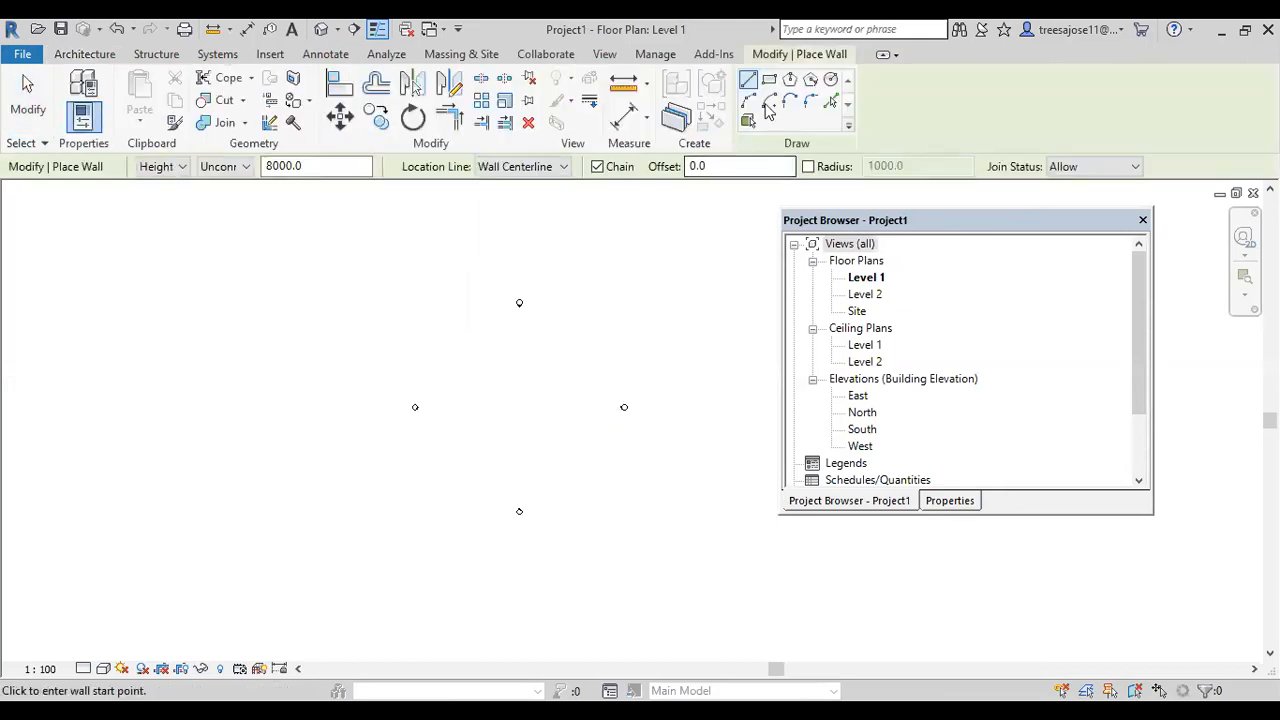
click(769, 79)
click(463, 372)
scroll(485, 395, up, 1)
click(515, 416)
scroll(471, 374, up, 2)
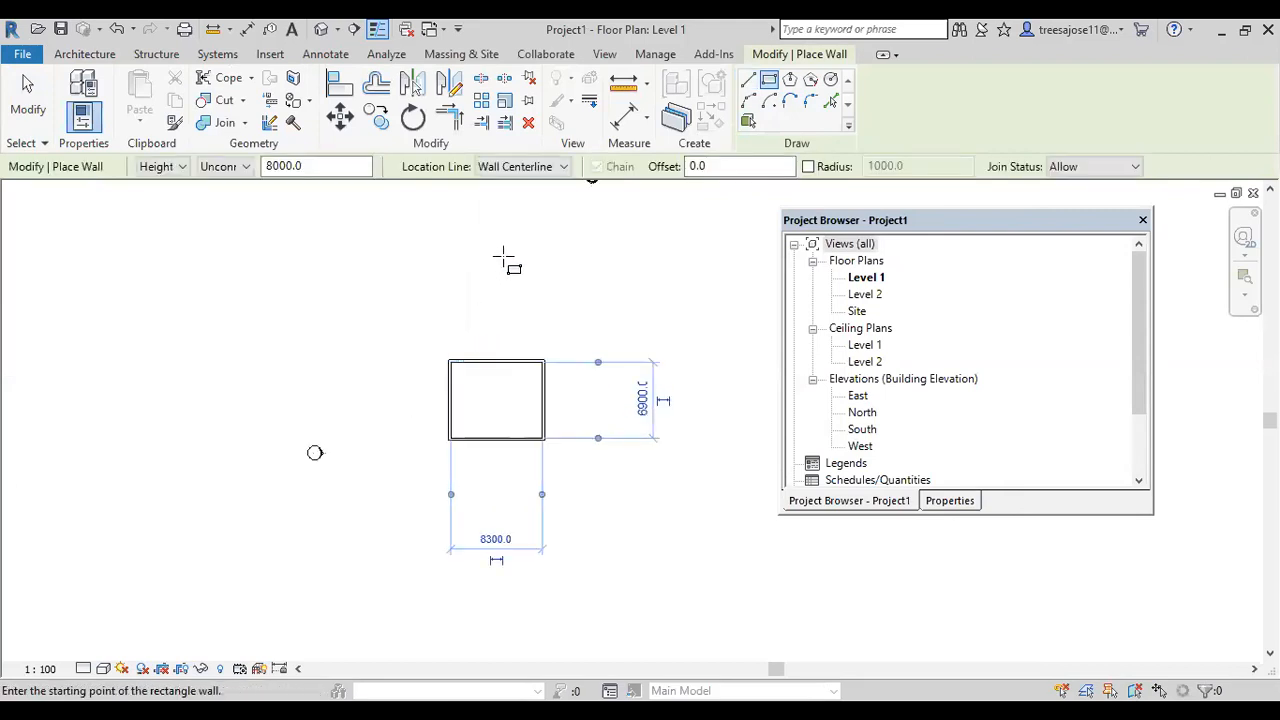
right_click(504, 258)
click(533, 268)
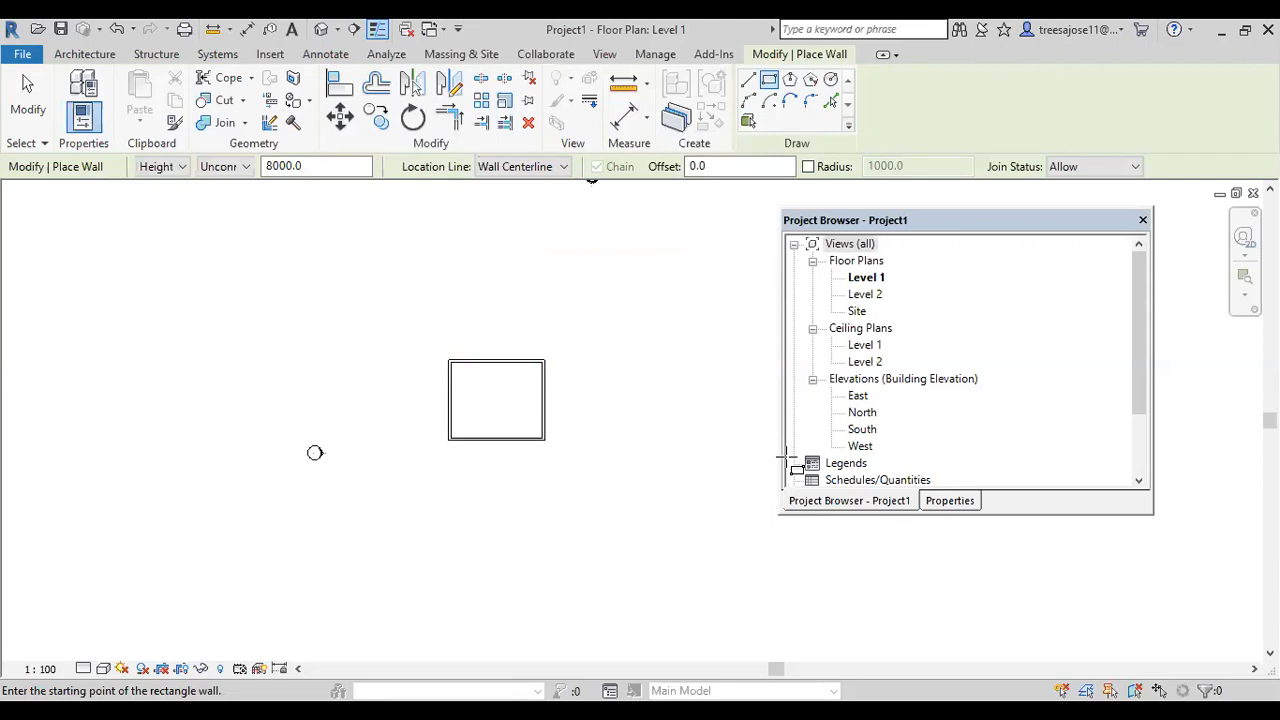
- Load the door family md.rfa from the desktop folder "skill hub day 7" for door placement
key(d)
key(r)
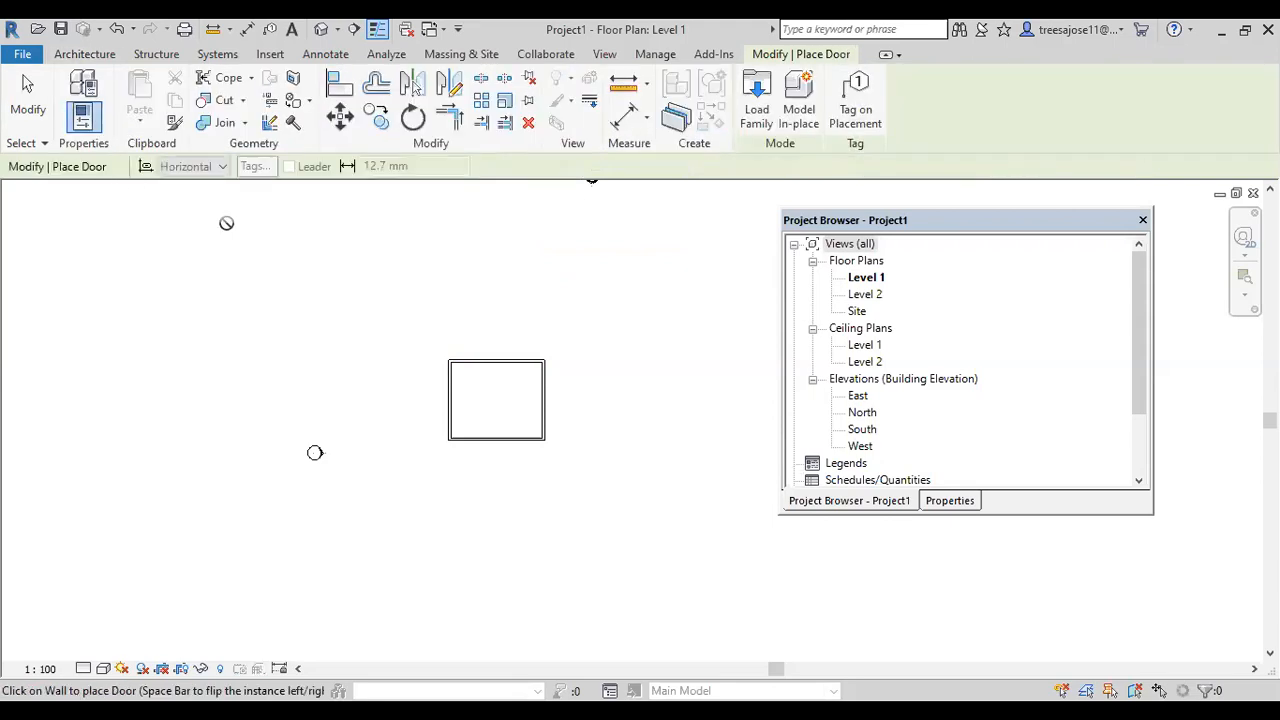
click(962, 505)
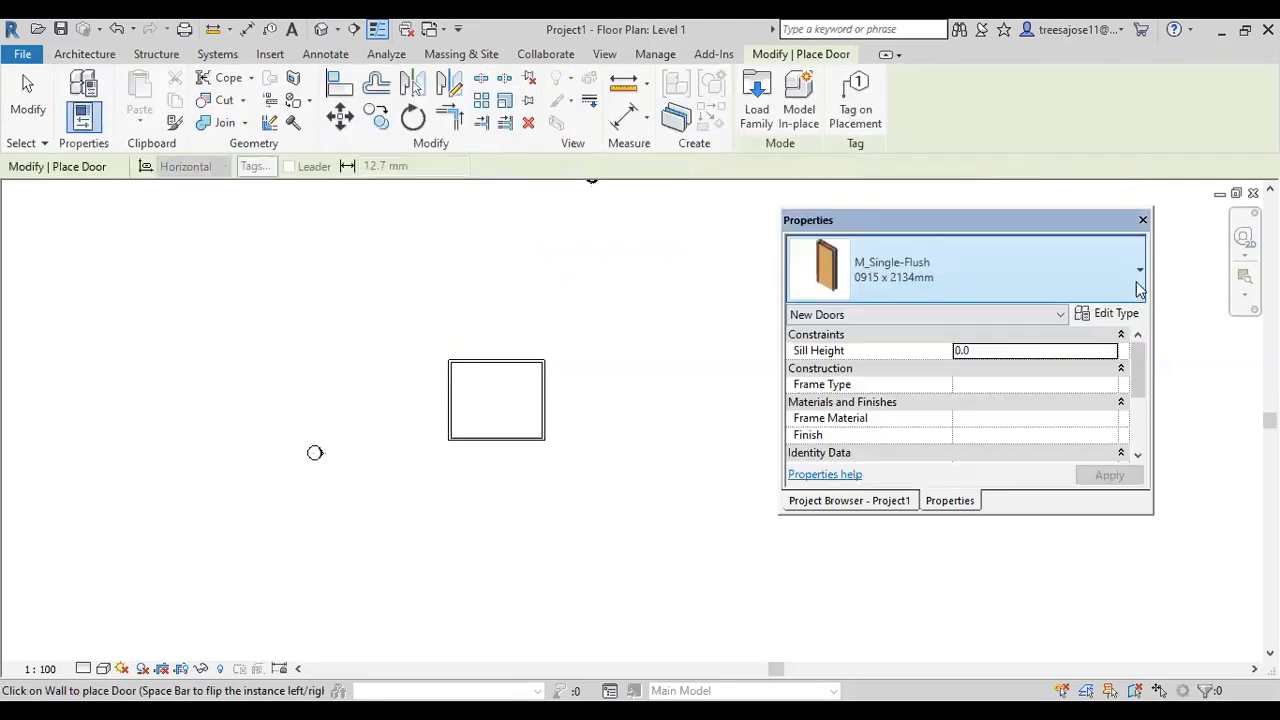
click(1140, 272)
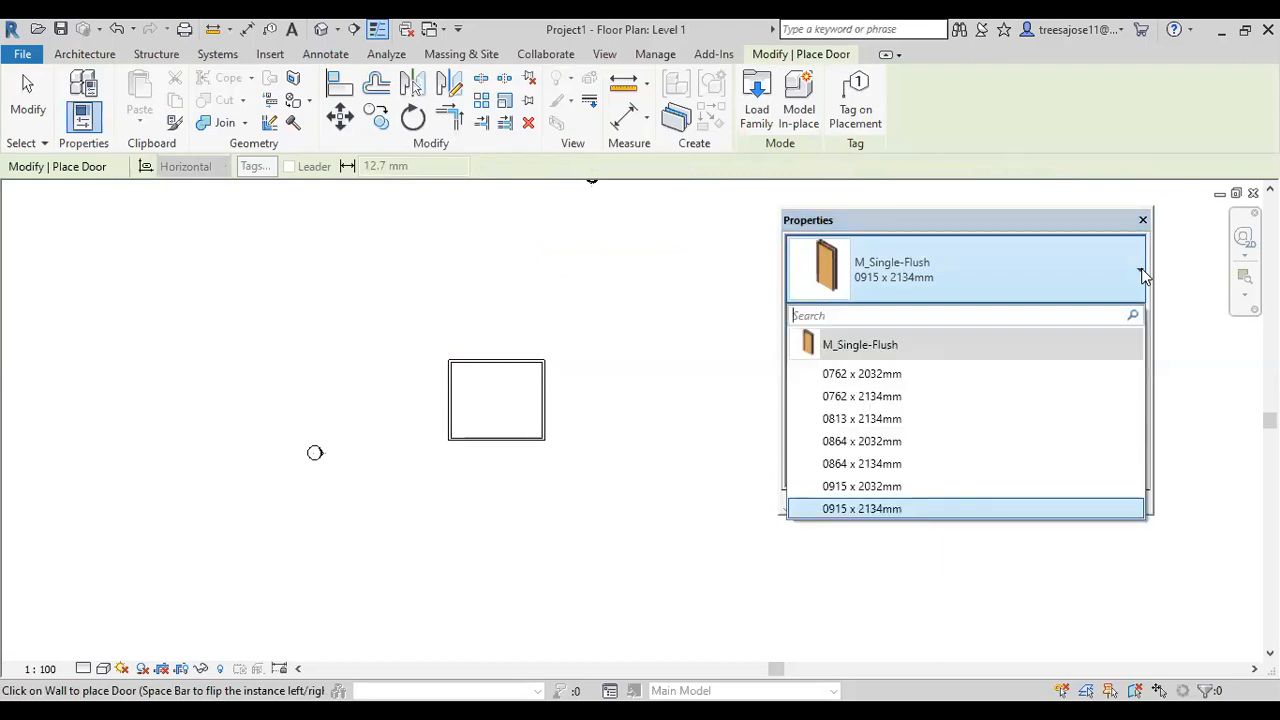
click(760, 118)
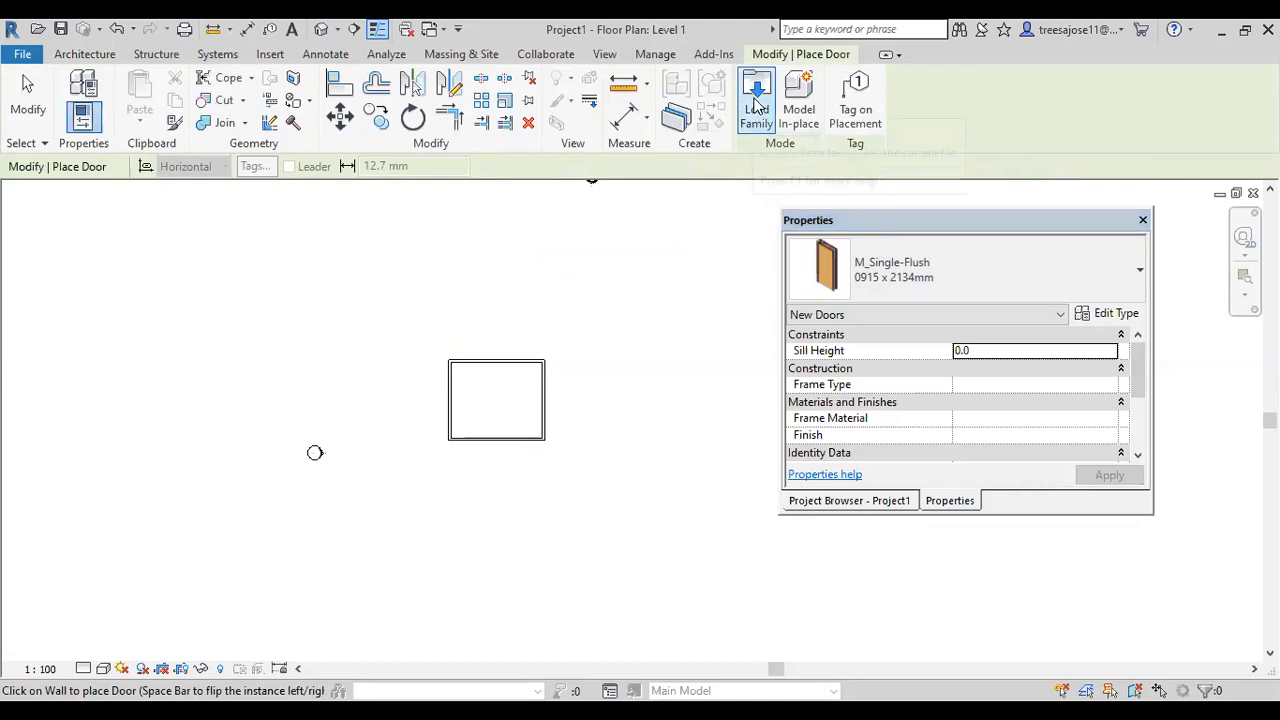
click(757, 108)
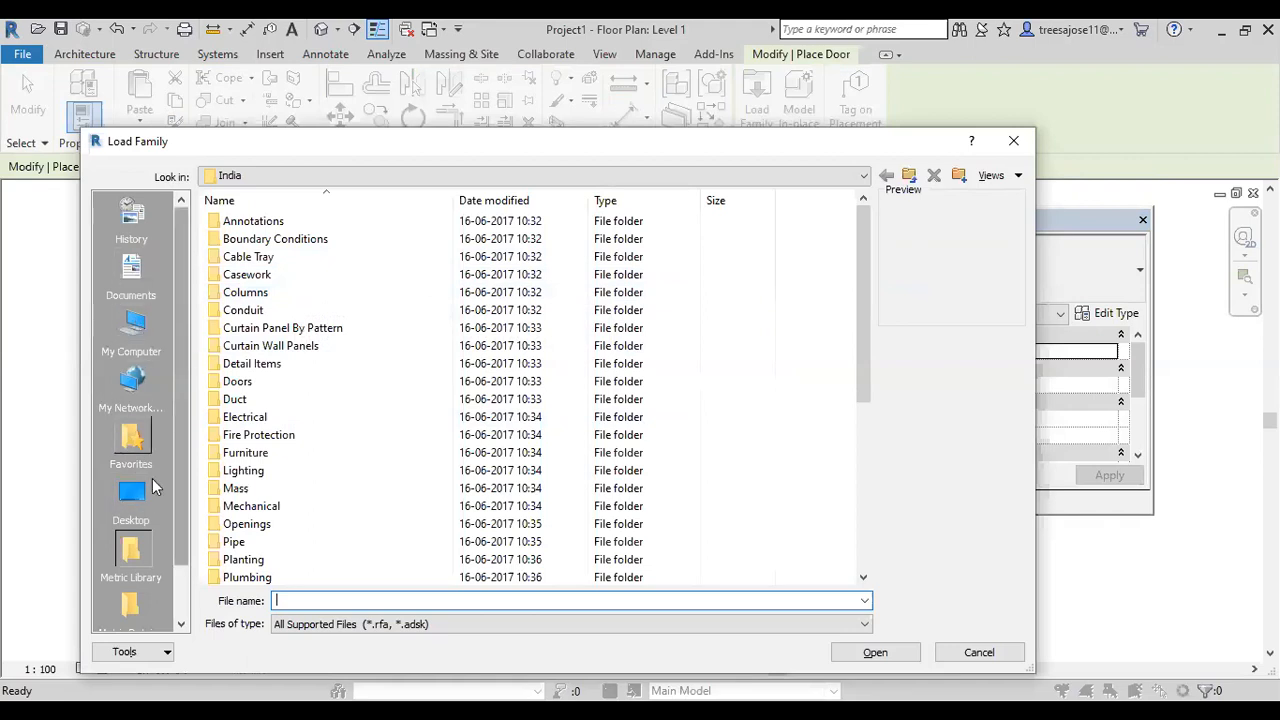
click(138, 505)
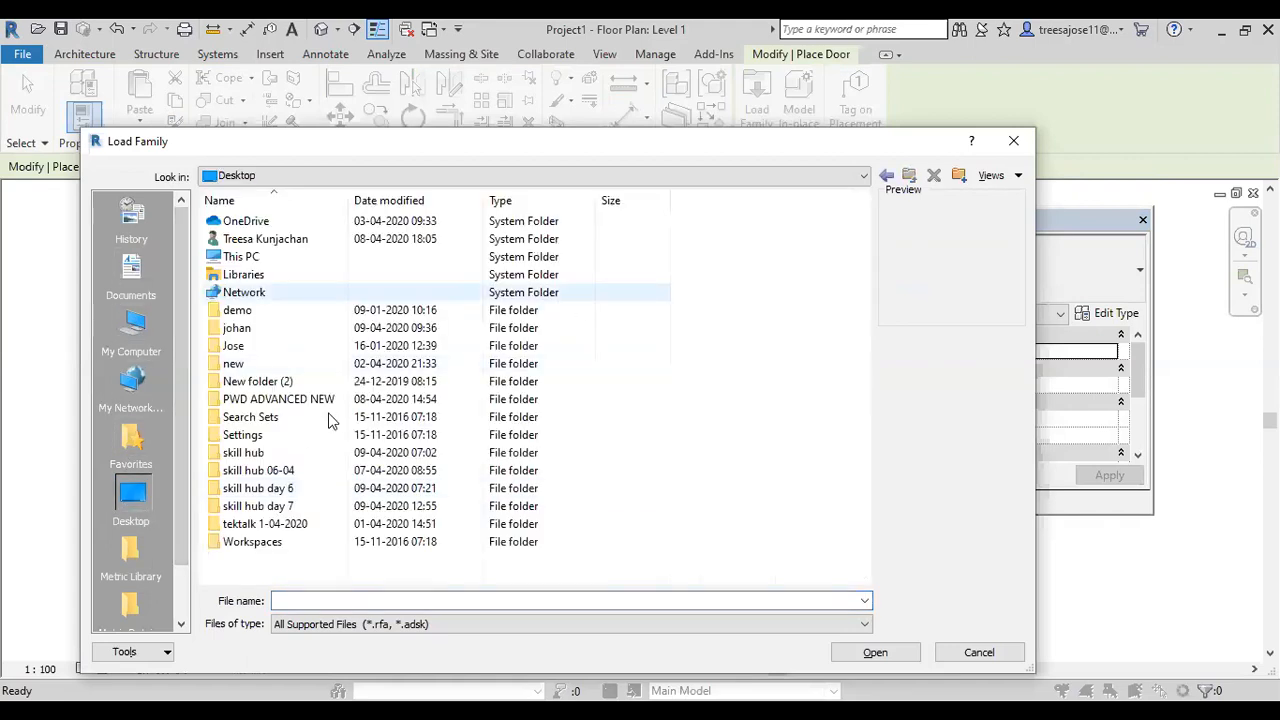
double_click(266, 508)
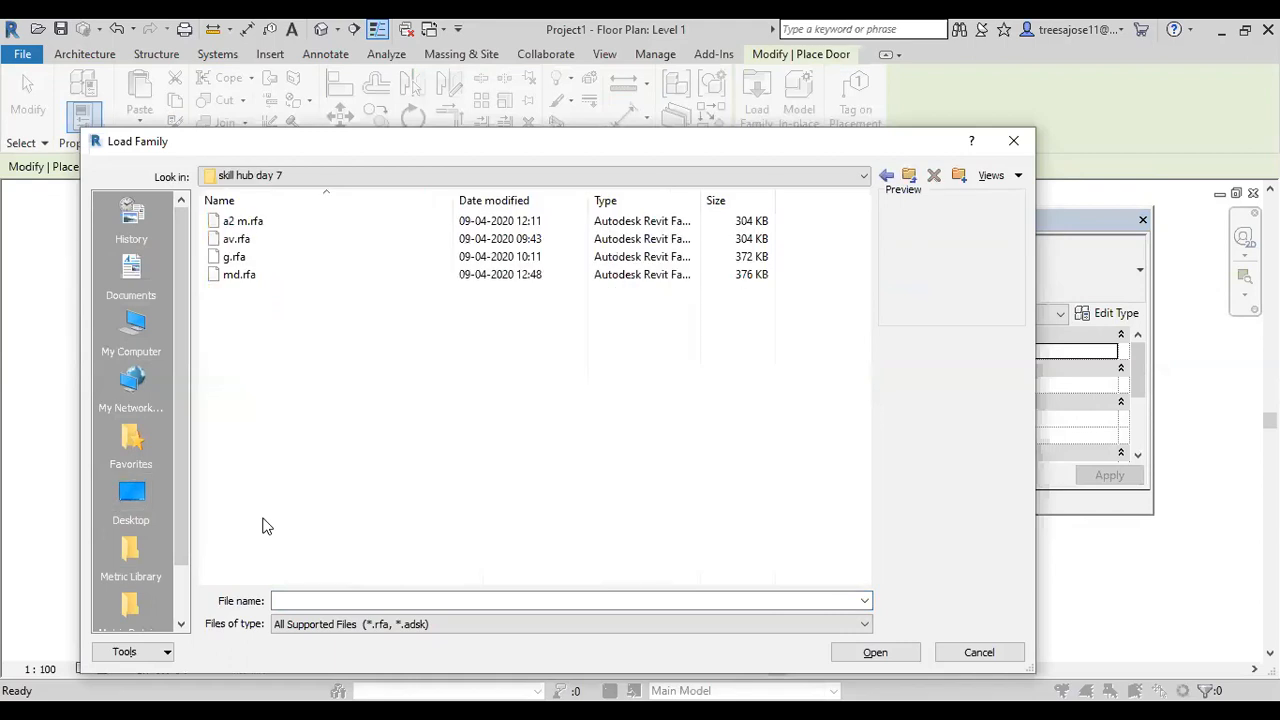
click(238, 276)
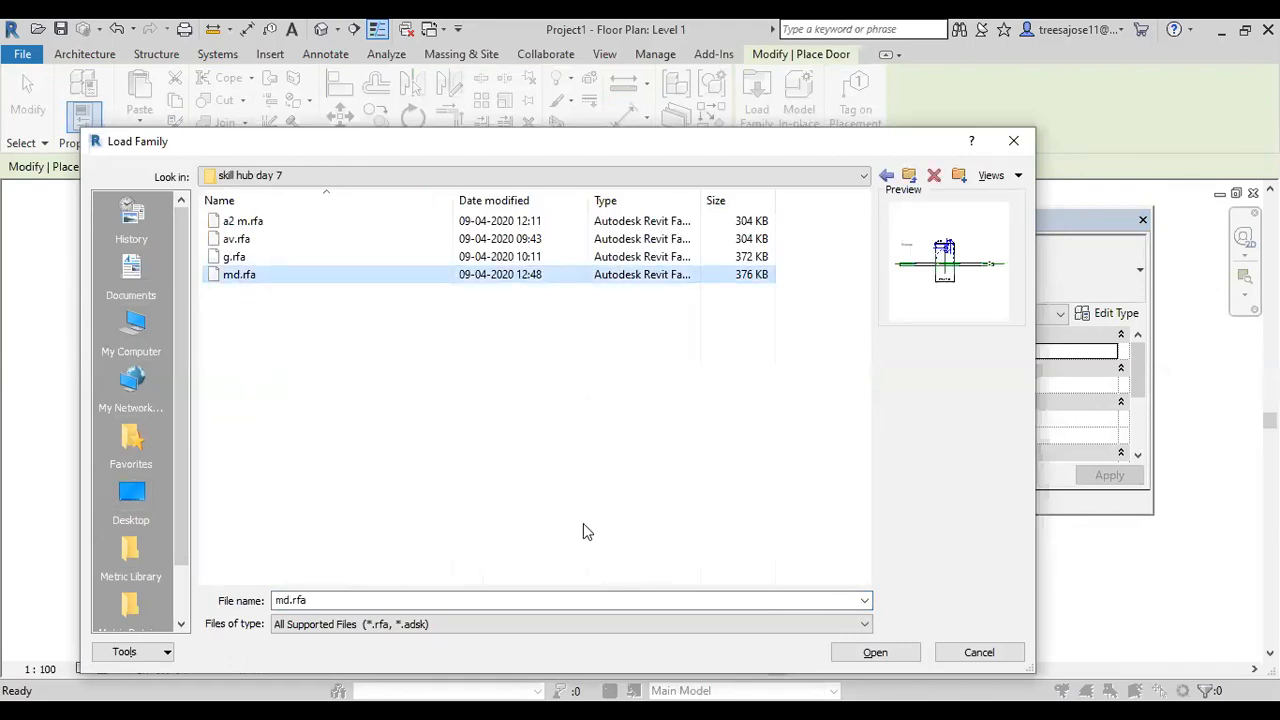
click(875, 652)
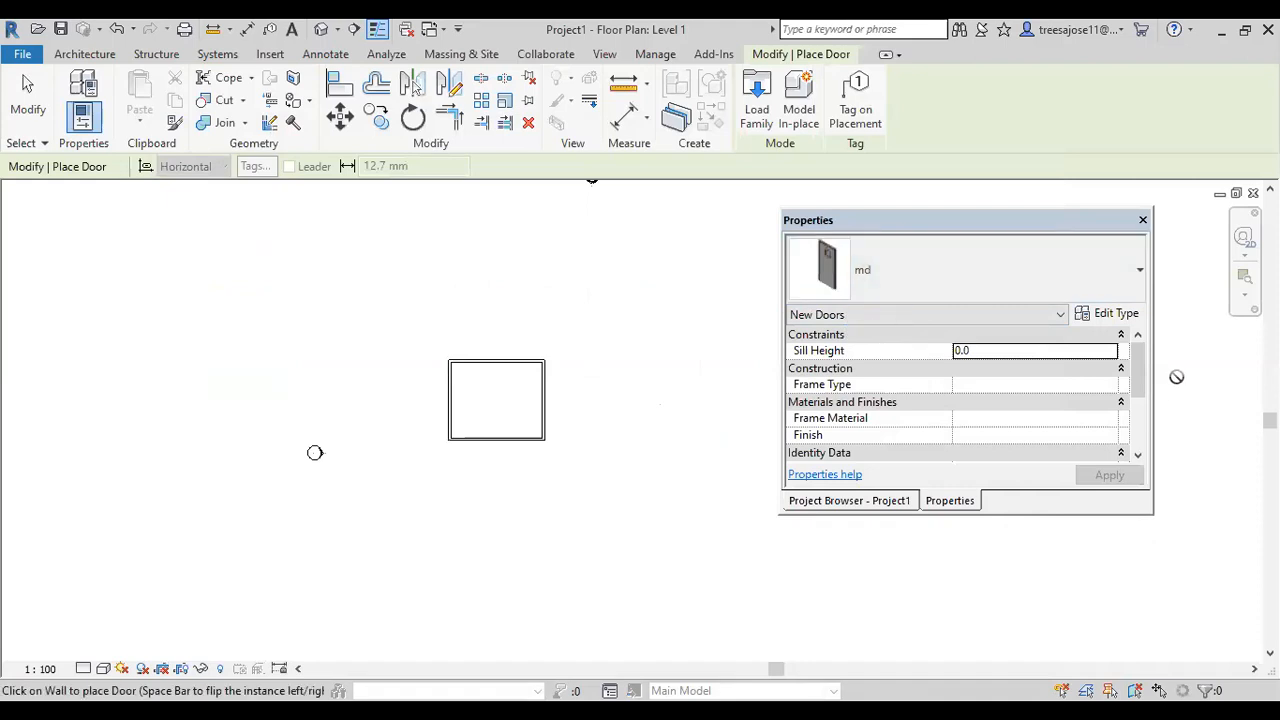
- Place the md door midway along the rectangle's lower wall, about 3650 mm from each side wall
scroll(503, 429, up, 5)
click(497, 410)
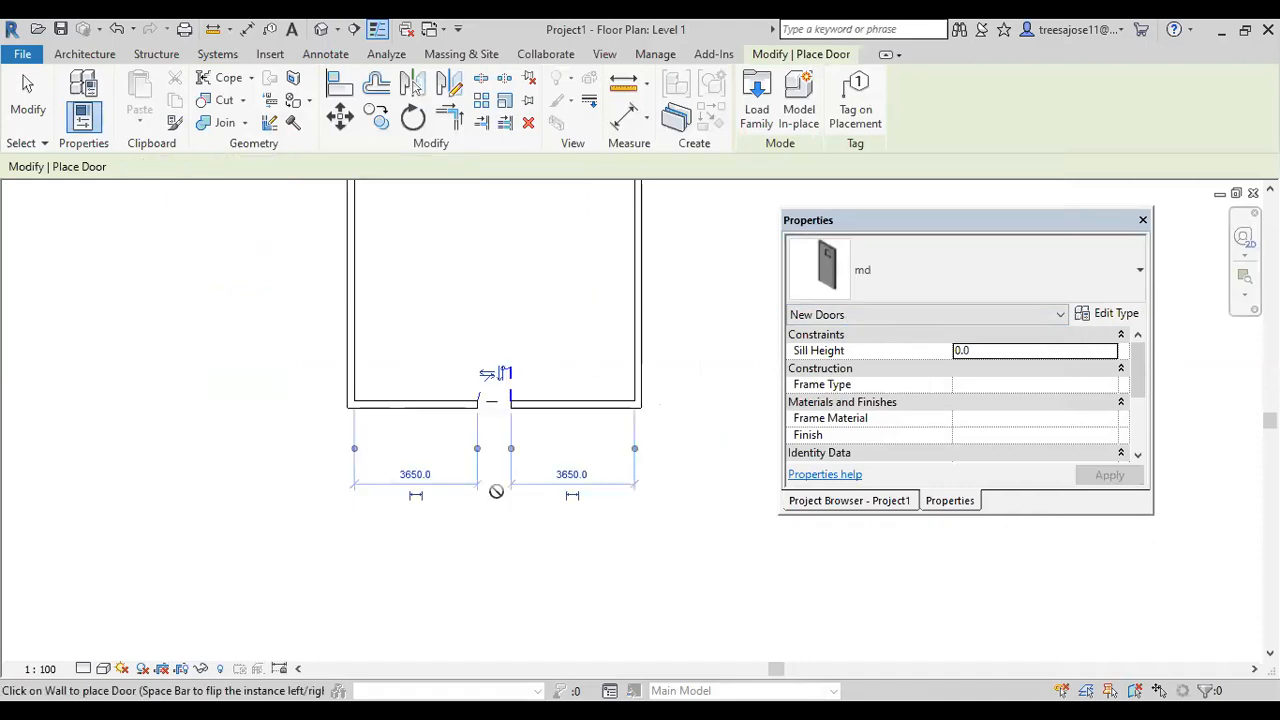
scroll(497, 486, up, 2)
right_click(349, 427)
click(396, 442)
scroll(491, 352, up, 2)
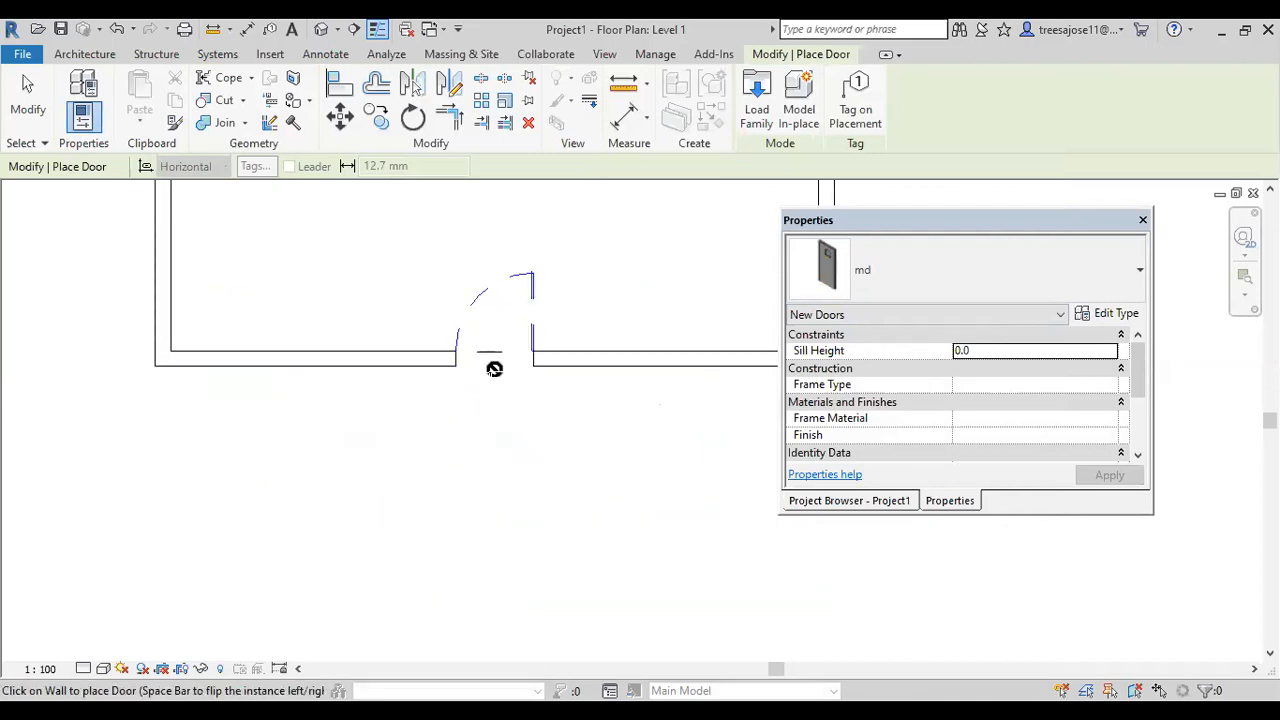